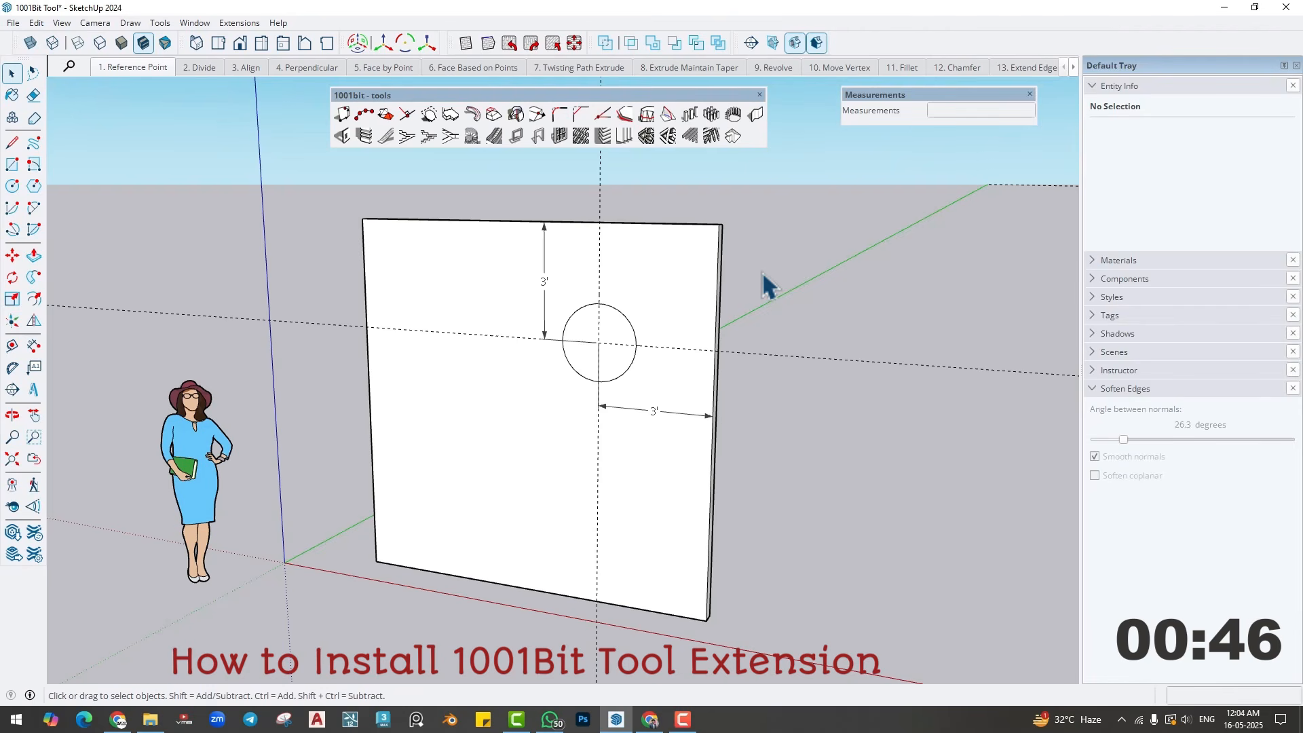
# - Open the Extension Warehouse and search all categories for "1001bit tool"
pyautogui.click(239, 23)
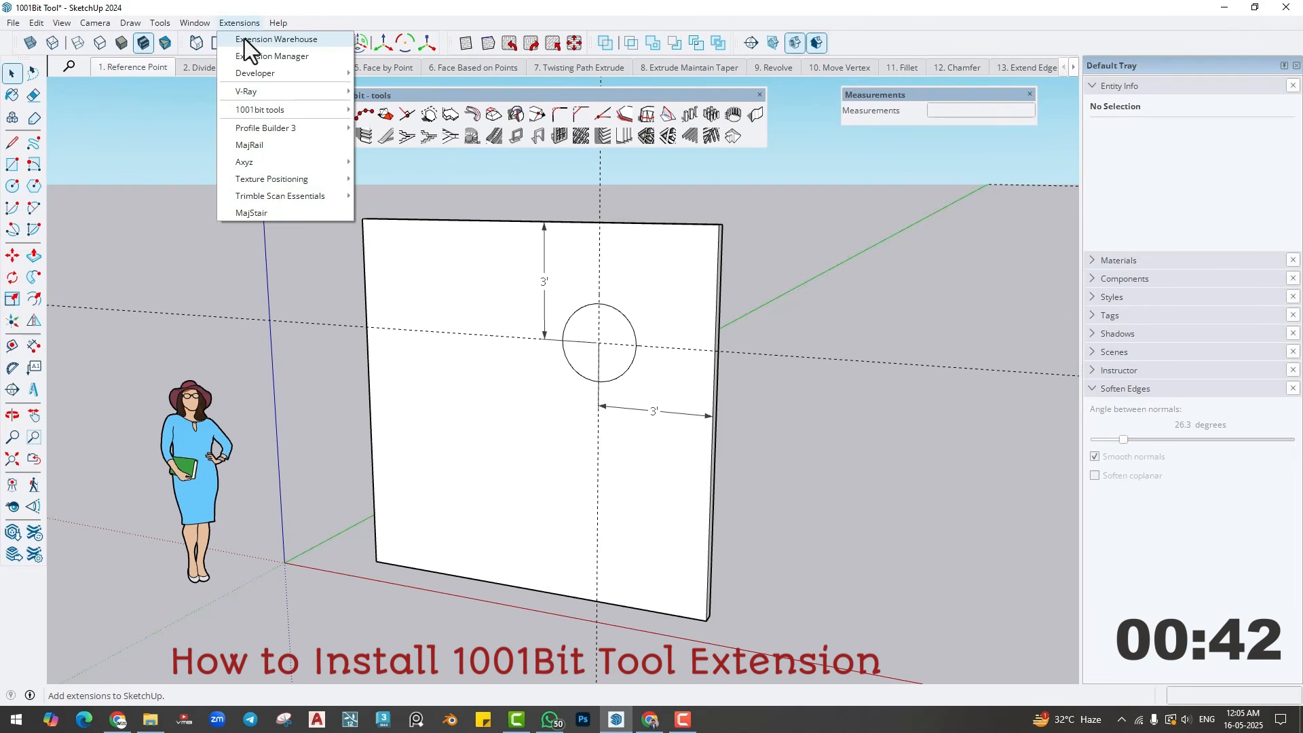
pyautogui.click(244, 38)
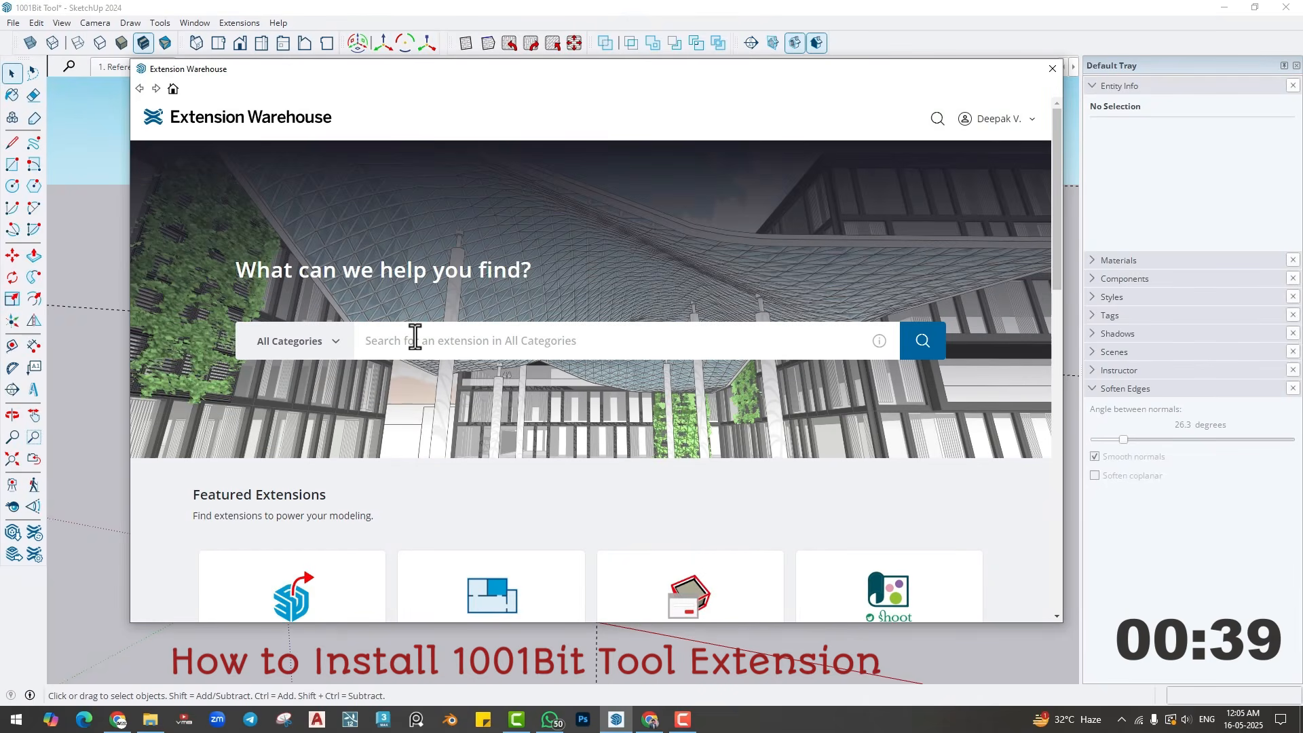
pyautogui.click(415, 337)
pyautogui.write('1001bi')
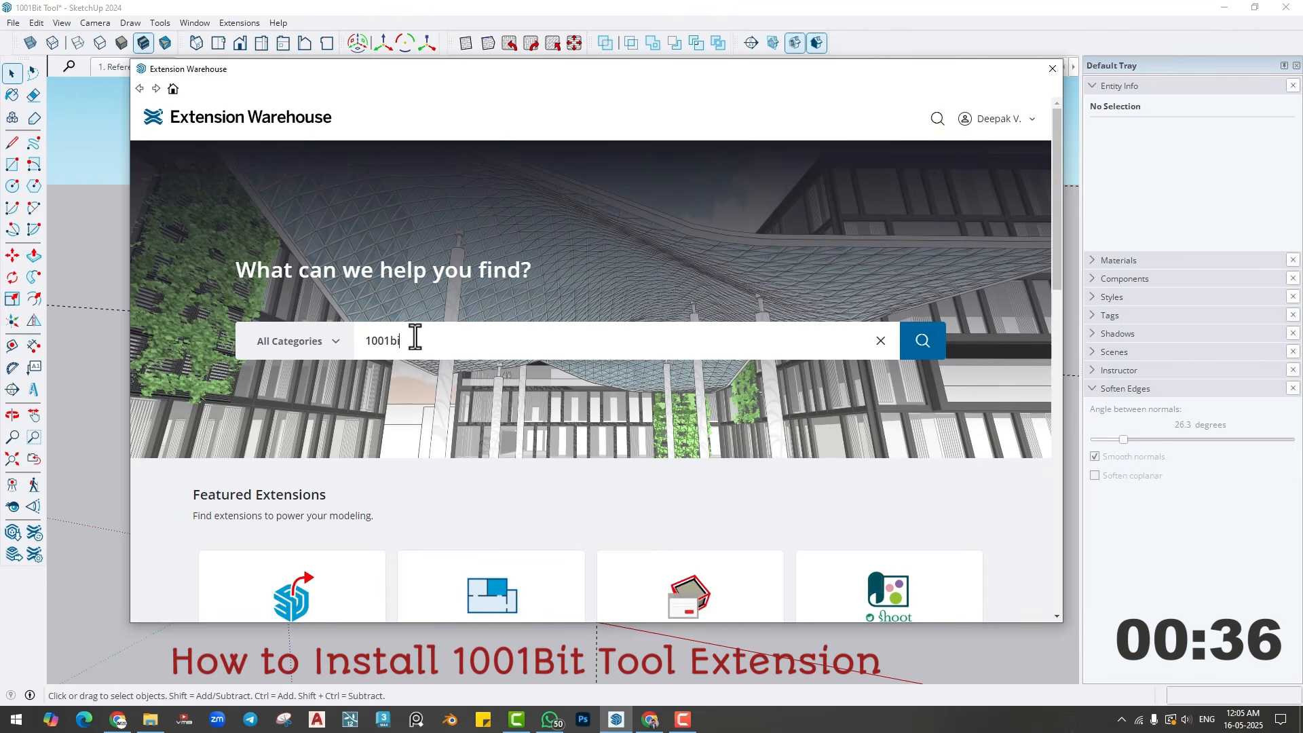
pyautogui.write('t tool')
pyautogui.press('Return')
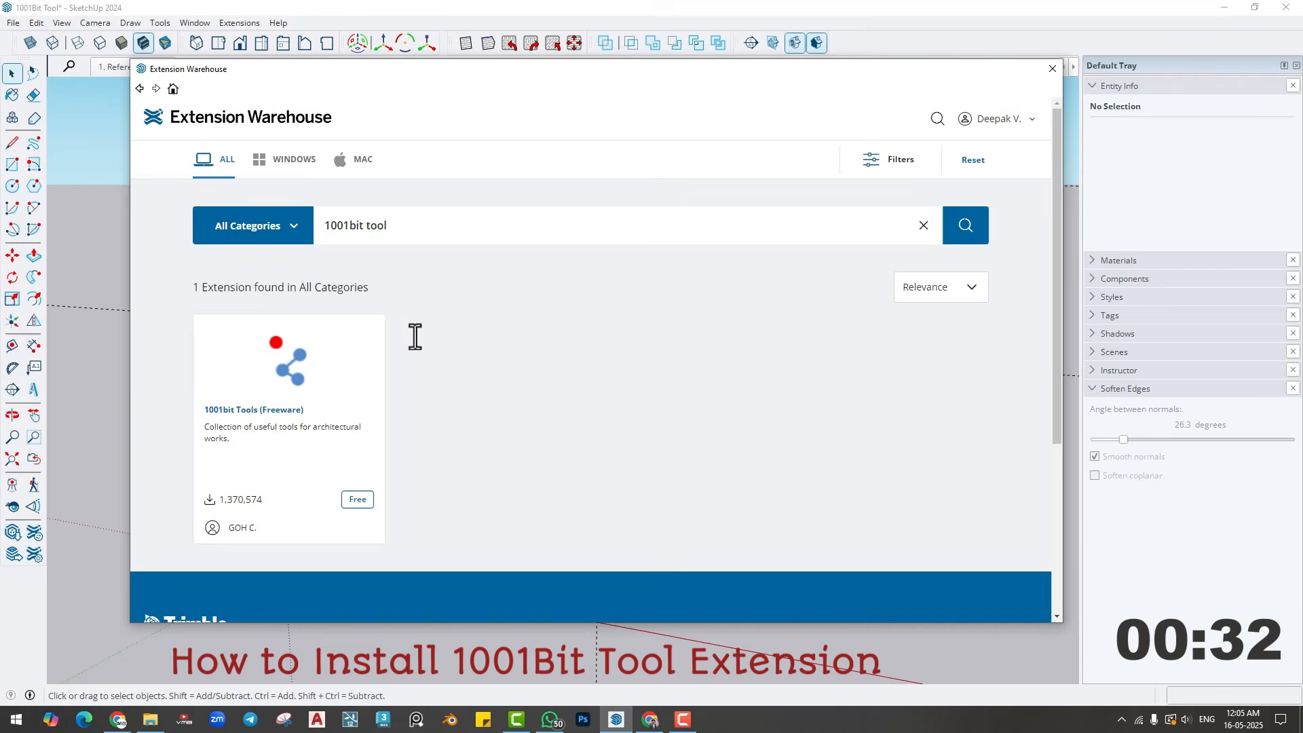
# - Install the 1001bit Tools (Freeware) extension, accepting the compatibility and file-access prompts
pyautogui.click(293, 385)
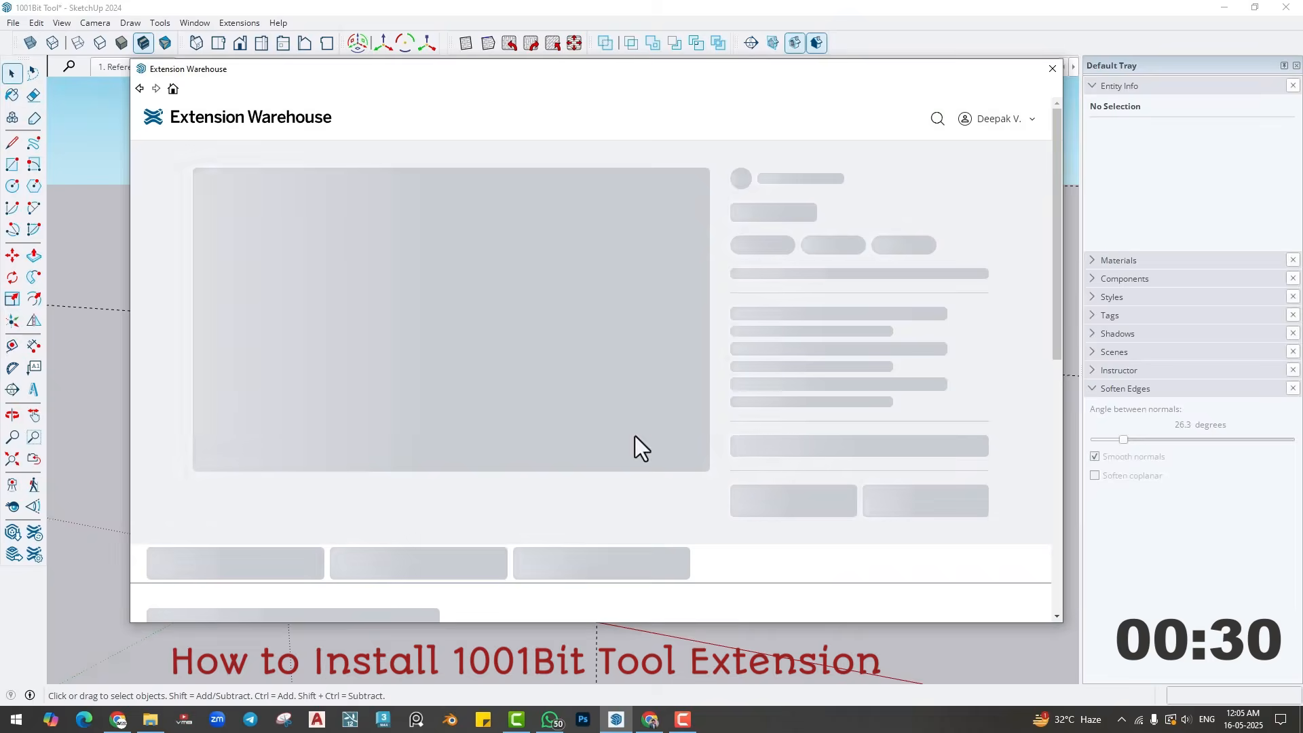
pyautogui.click(818, 490)
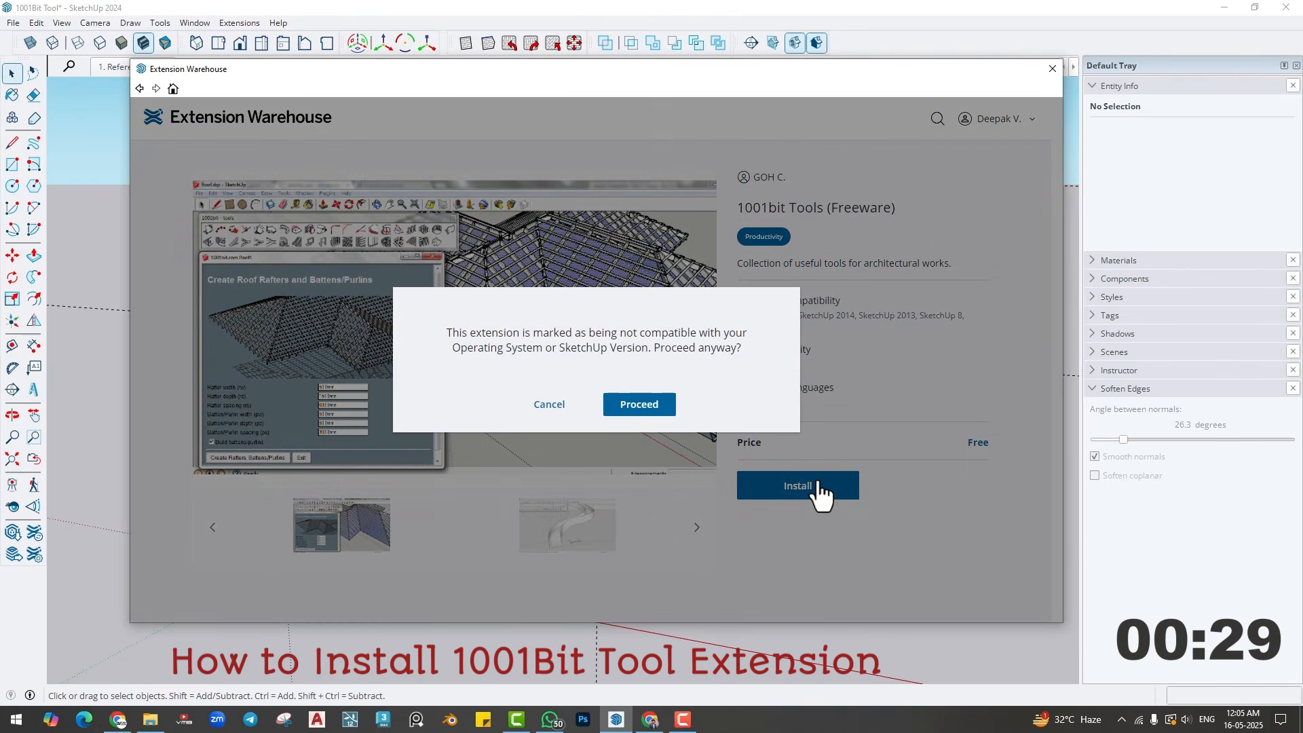
pyautogui.click(645, 407)
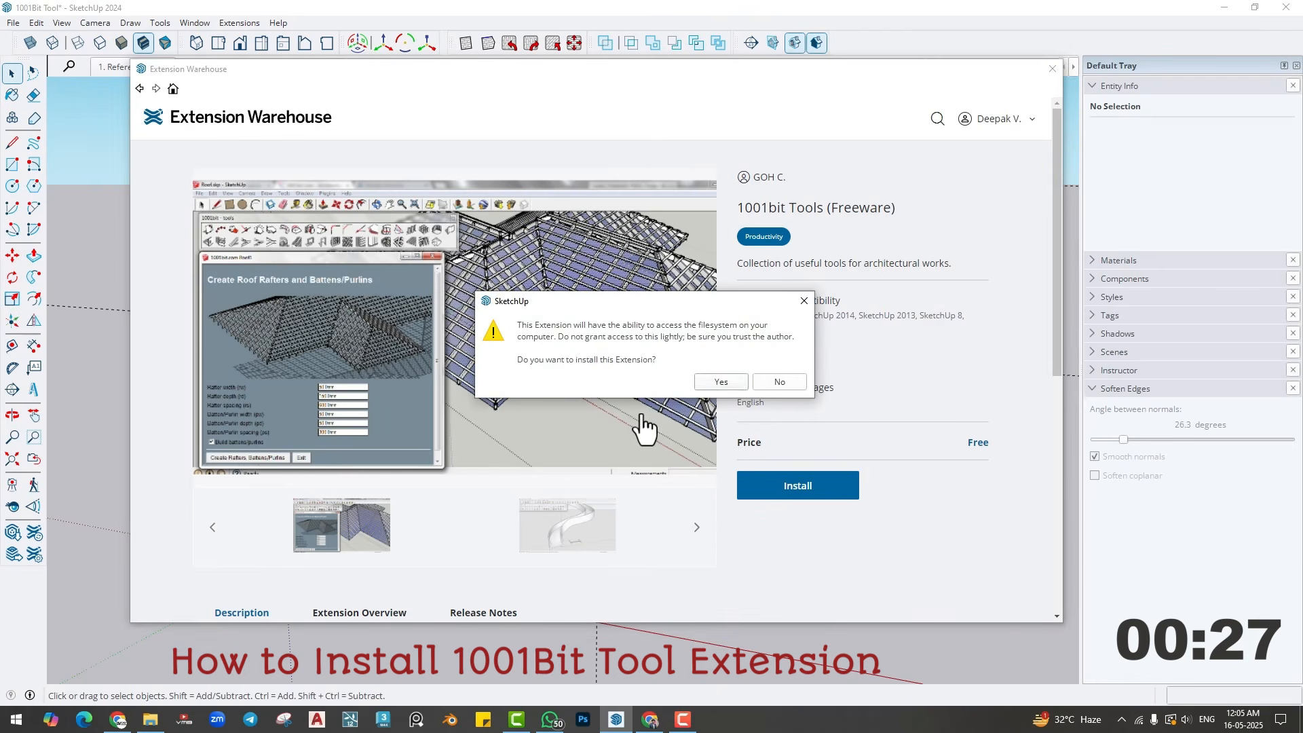
pyautogui.click(730, 383)
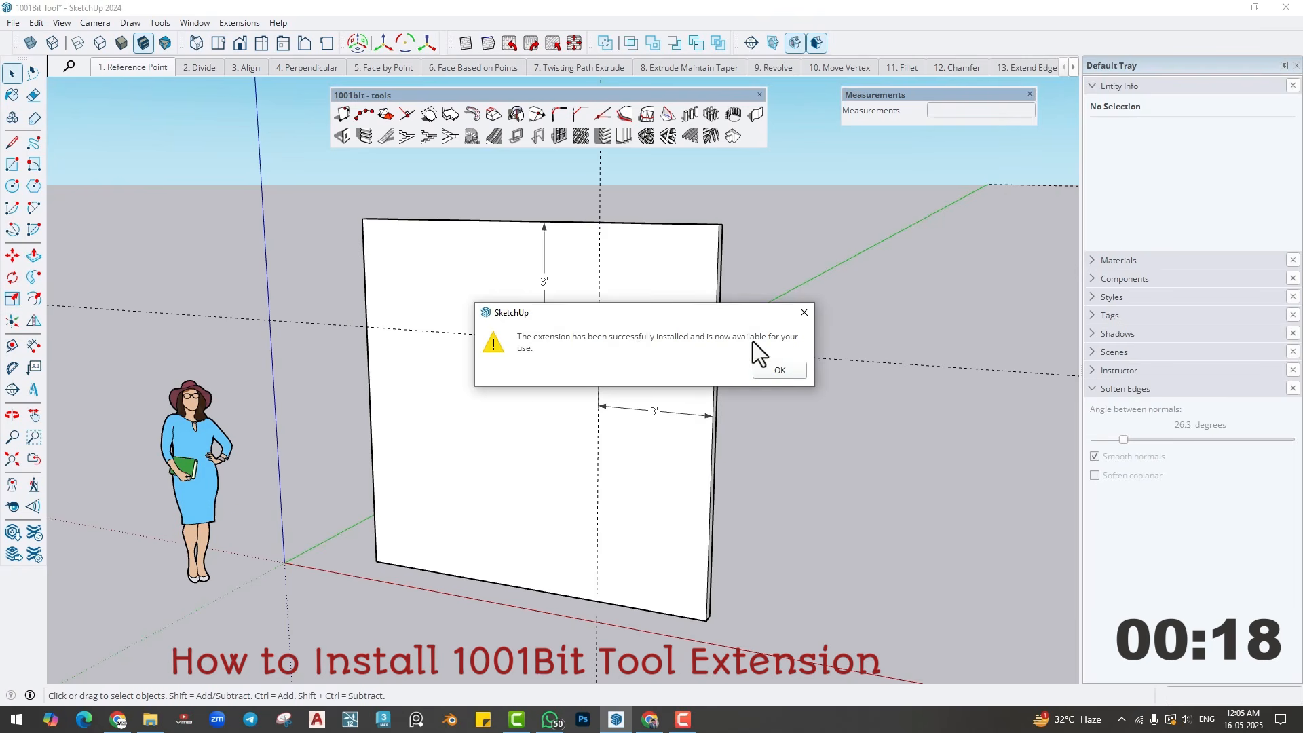
pyautogui.click(778, 370)
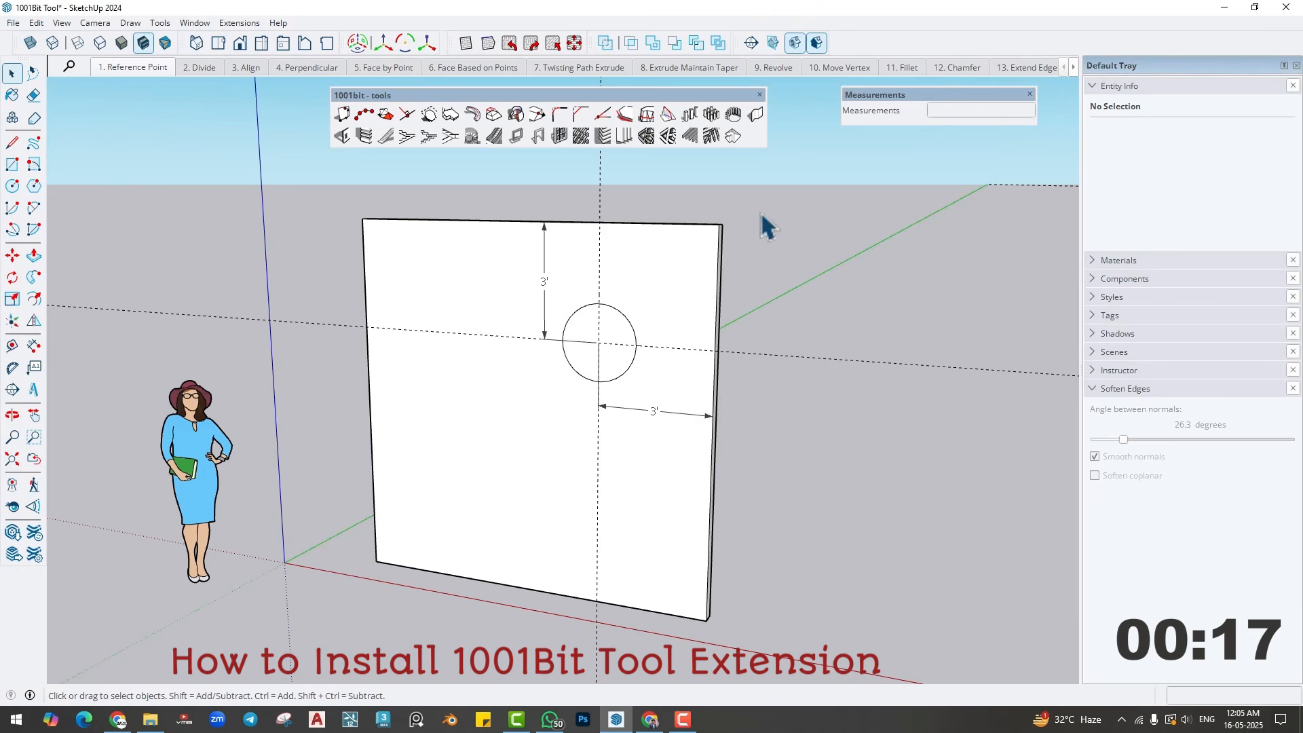
# - Close the floating 1001bit - tools toolbar and display it again
pyautogui.click(760, 95)
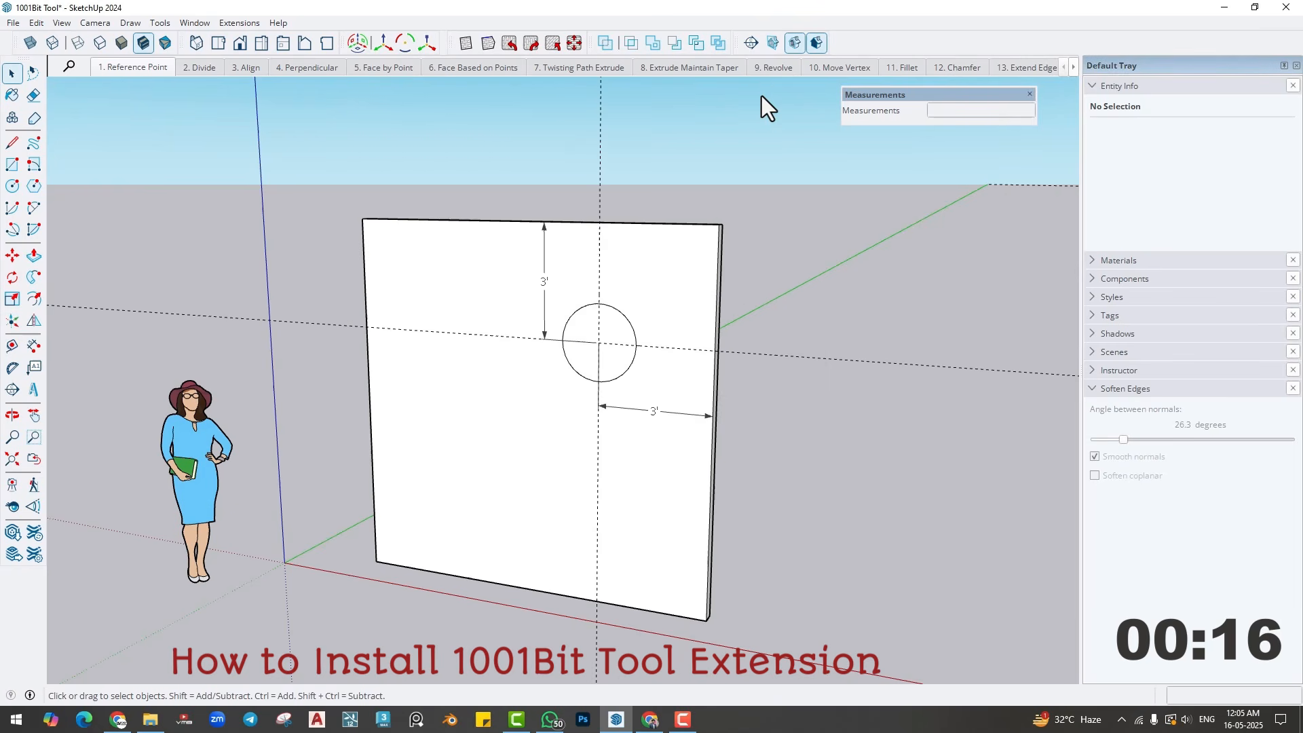
pyautogui.rightClick(840, 47)
pyautogui.click(861, 57)
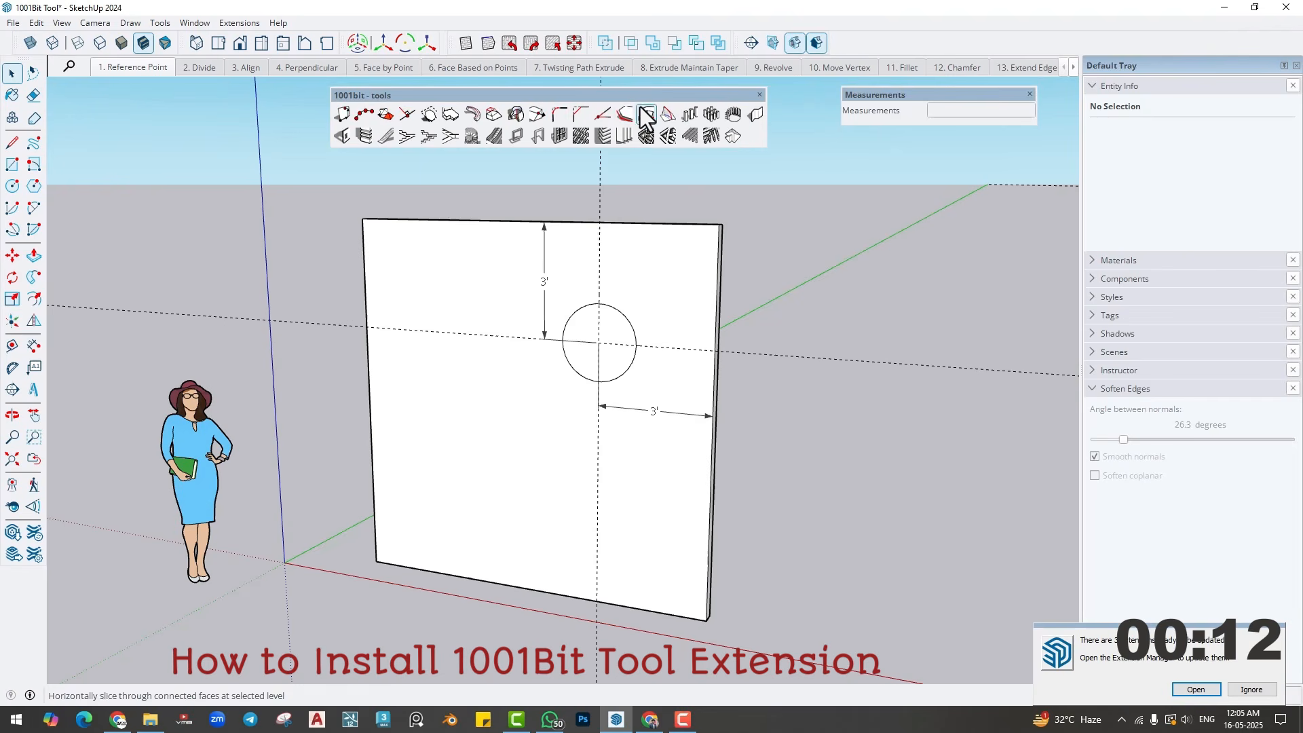
# - Reposition the floating 1001bit - tools toolbar just above the wall in the viewport
pyautogui.moveTo(632, 99); pyautogui.dragTo(590, 110)
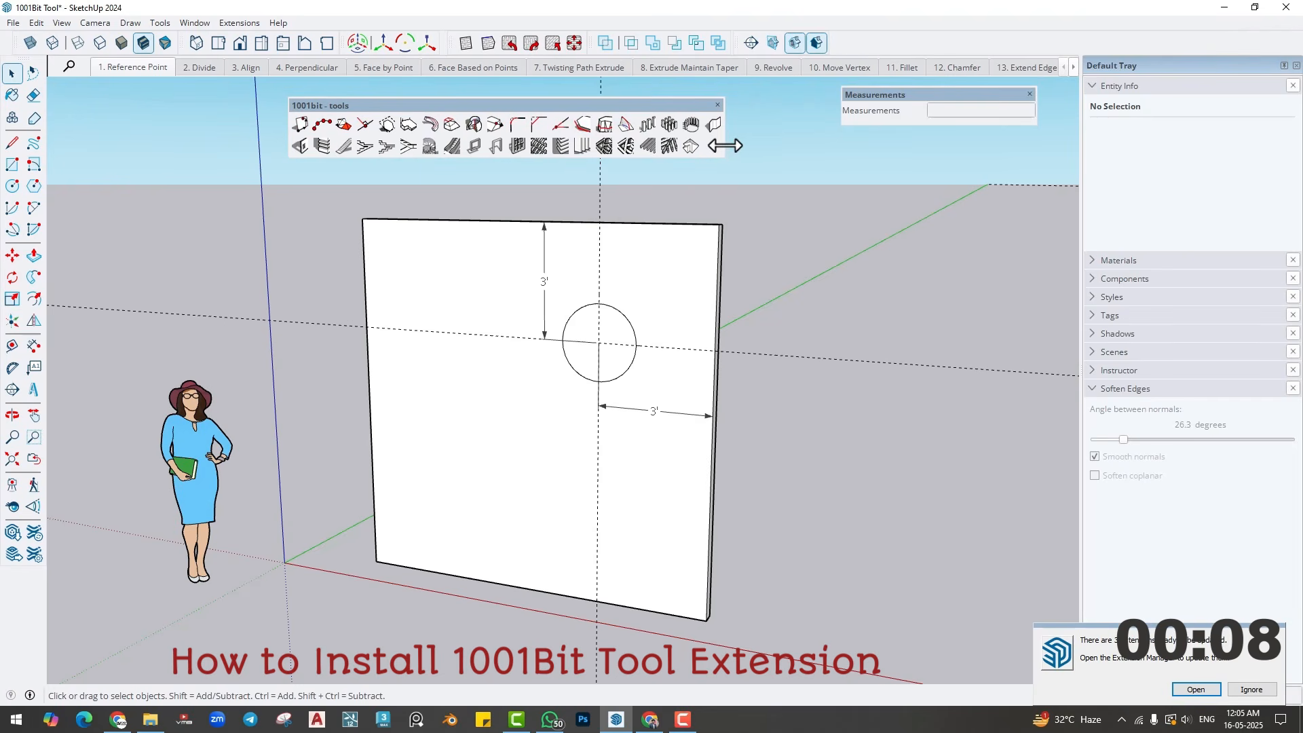
pyautogui.moveTo(722, 143); pyautogui.dragTo(756, 125)
pyautogui.moveTo(649, 109); pyautogui.dragTo(687, 110)
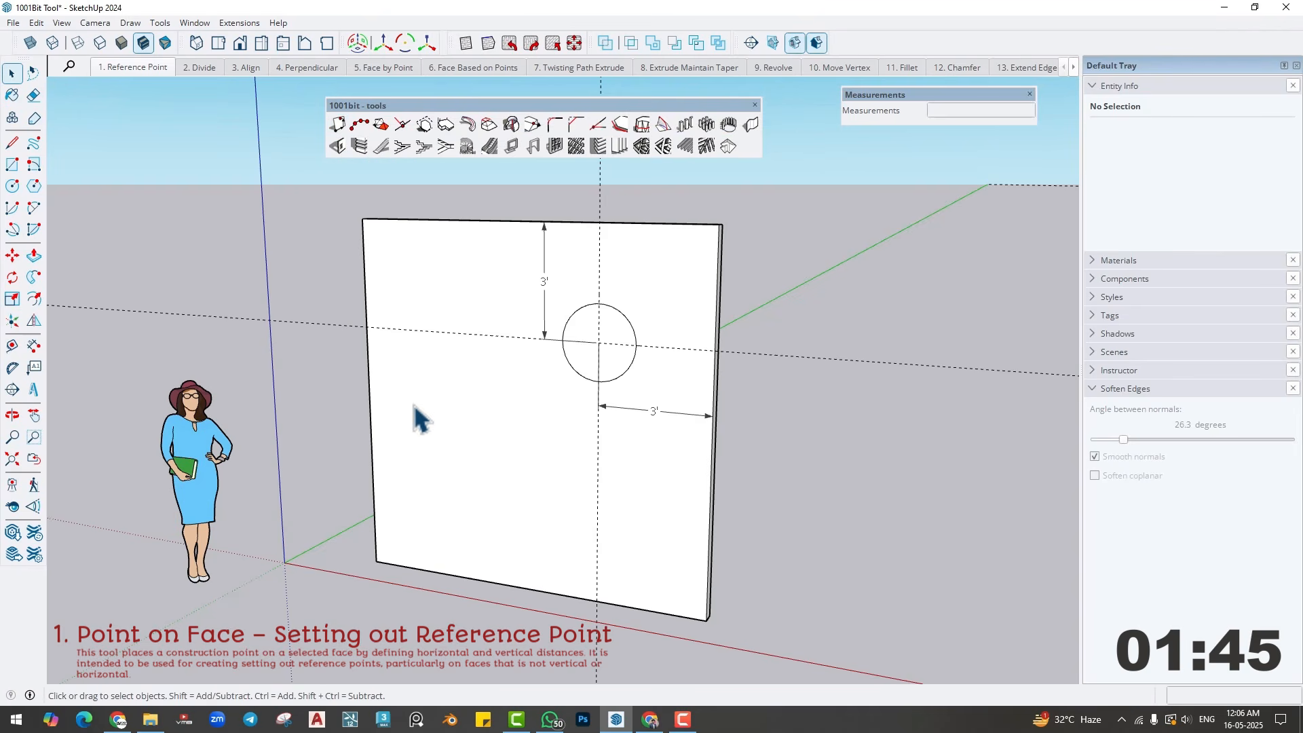
pyautogui.click(473, 298)
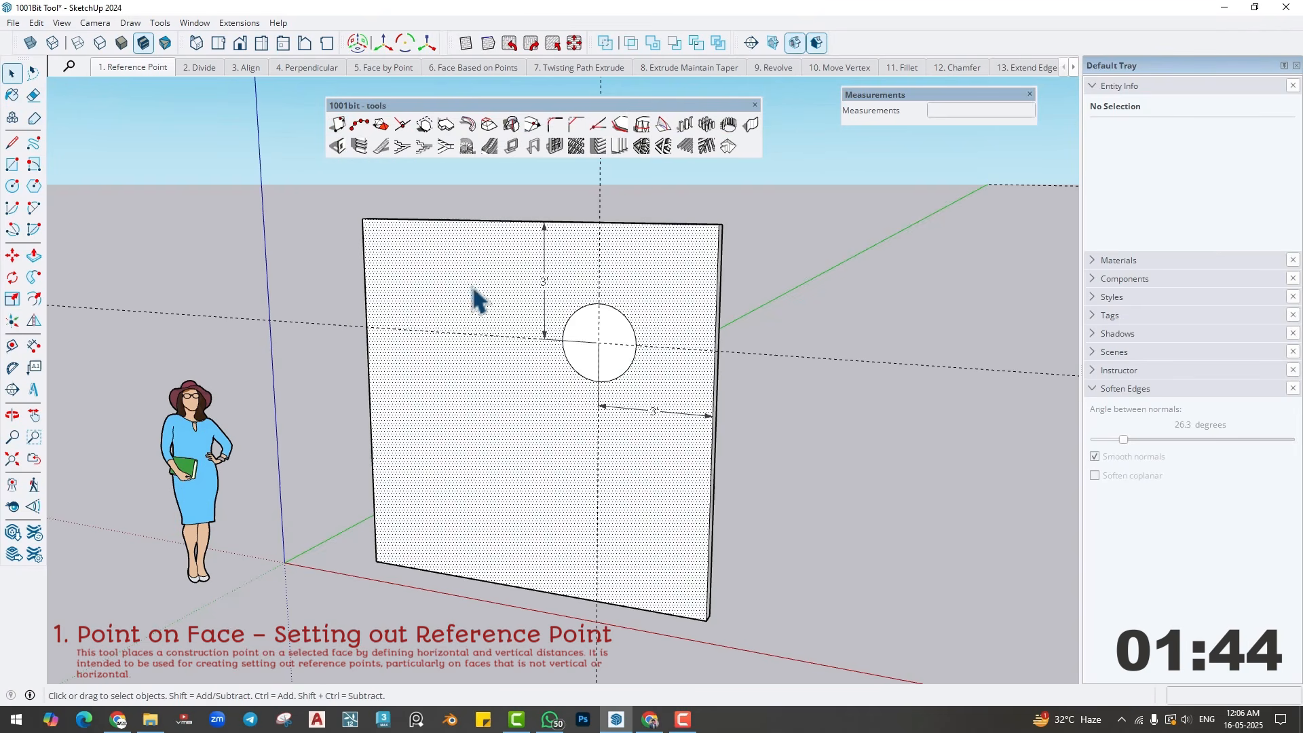
pyautogui.click(787, 350)
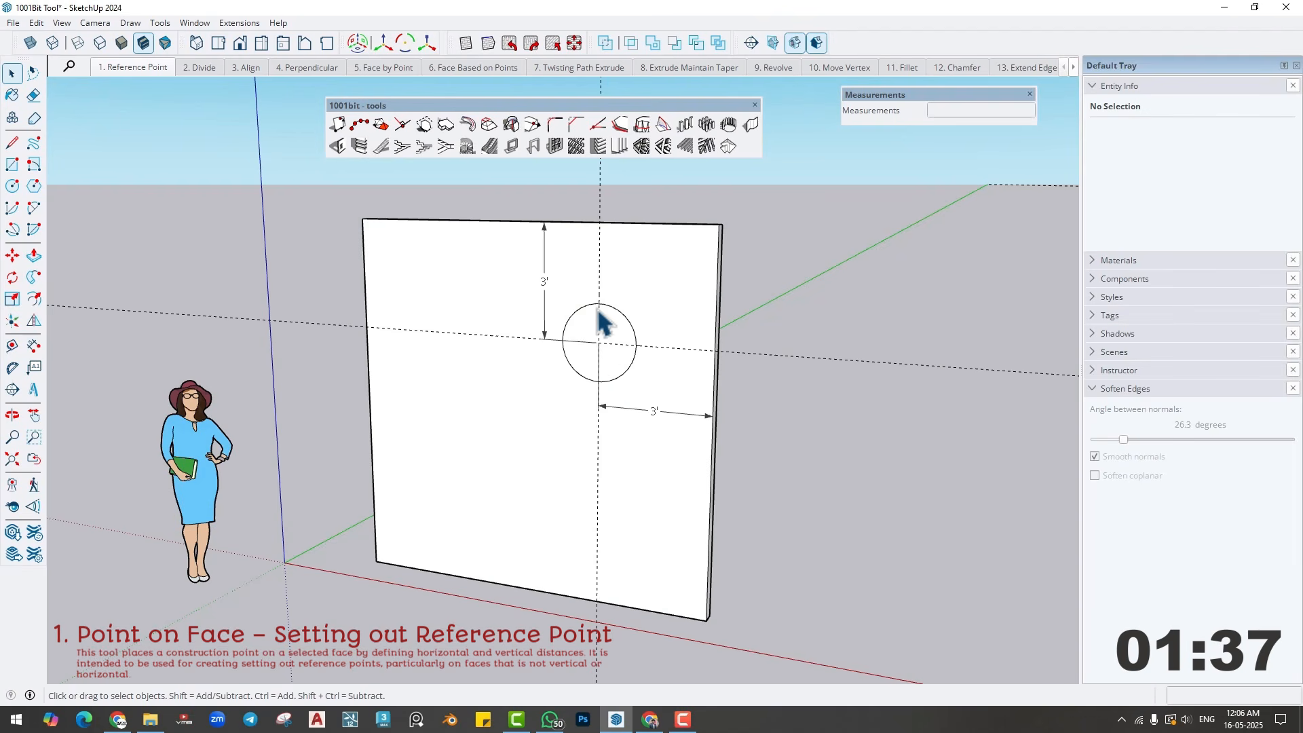
# - Erase the circle, the two construction guides and the two dimensions from the wall's front face
pyautogui.press('e')
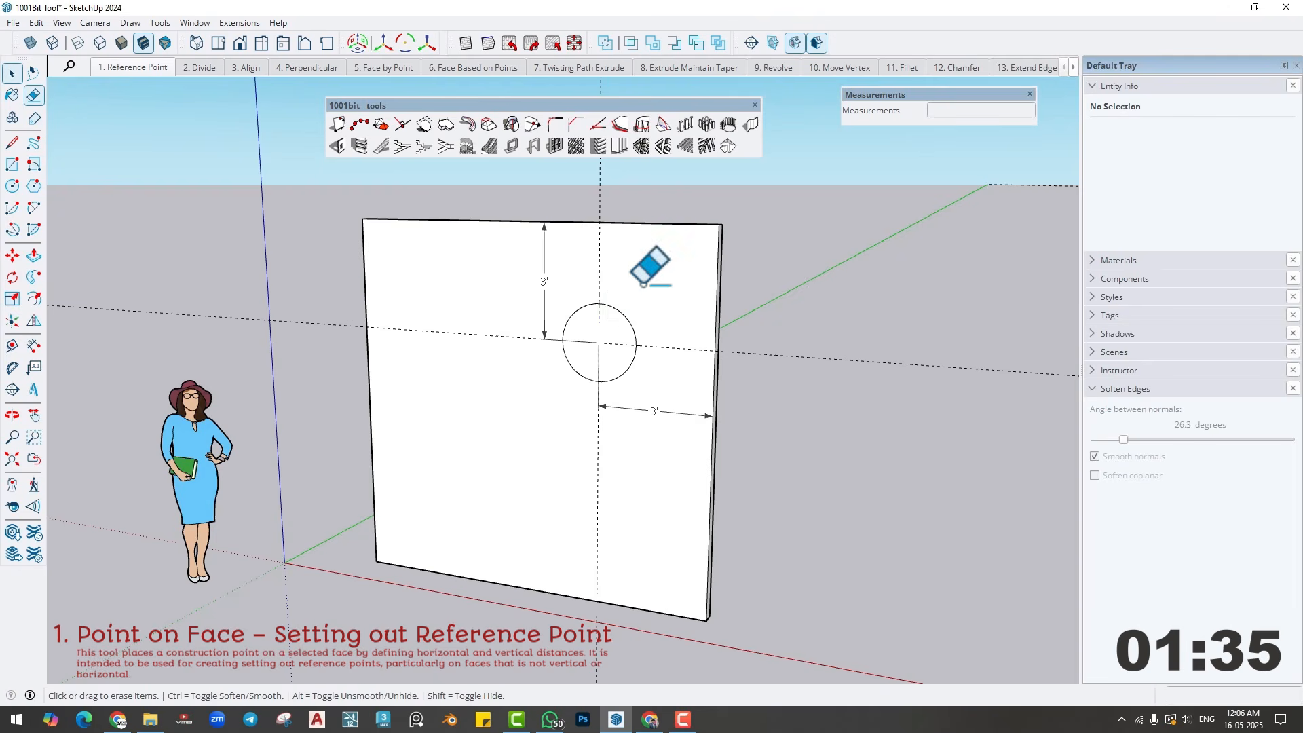
pyautogui.moveTo(638, 274)
pyautogui.mouseDown()
pyautogui.moveTo(546, 377)
pyautogui.moveTo(627, 387)
pyautogui.moveTo(107, 363)
pyautogui.mouseUp()
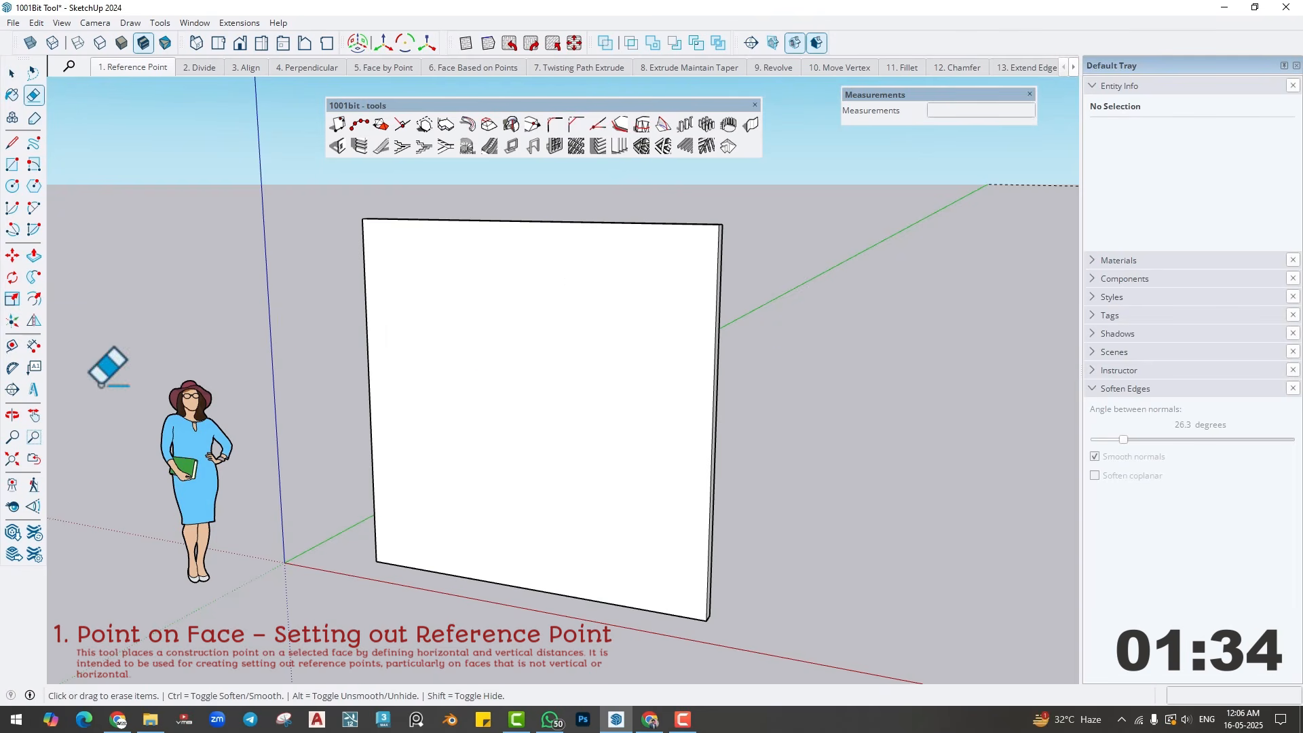
# - Place construction guides on the wall face with the Tape Measure, 3' below its upper edge and 3' in from its right edge
pyautogui.click(12, 345)
pyautogui.click(706, 307)
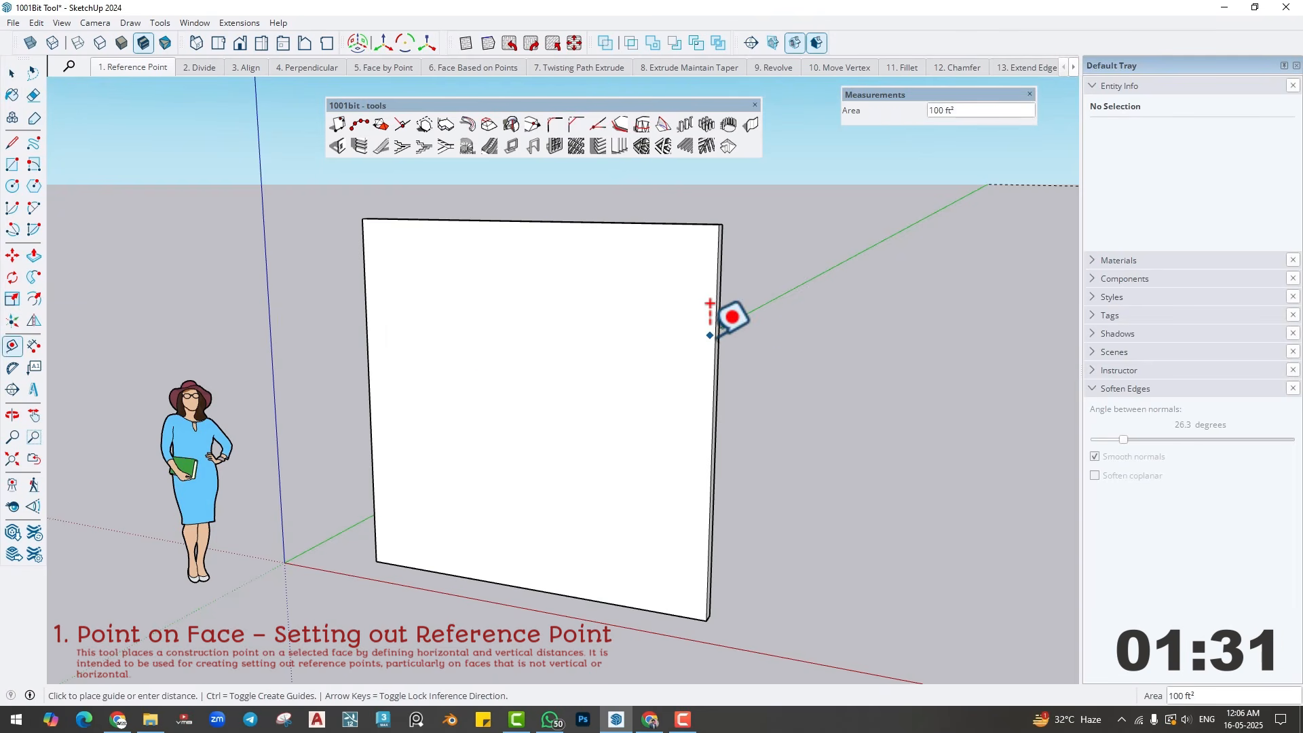
pyautogui.click(645, 223)
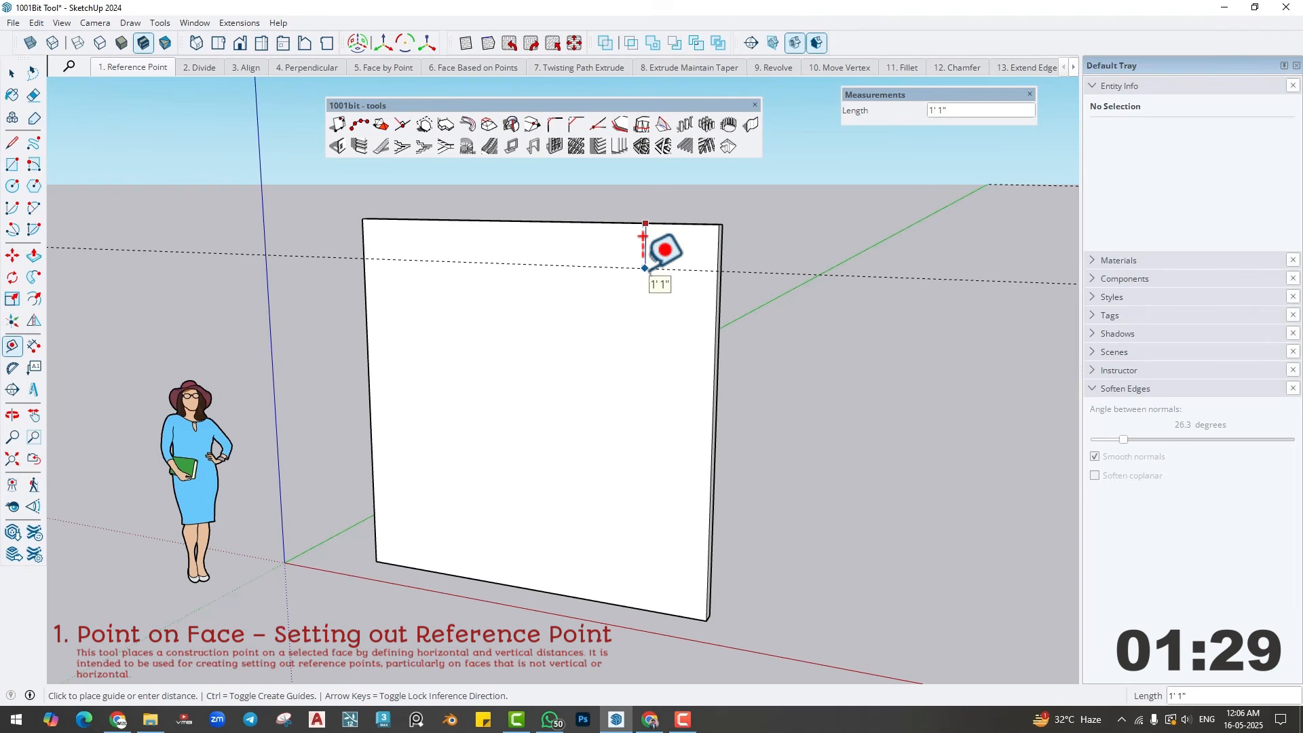
pyautogui.press('Return')
pyautogui.click(715, 336)
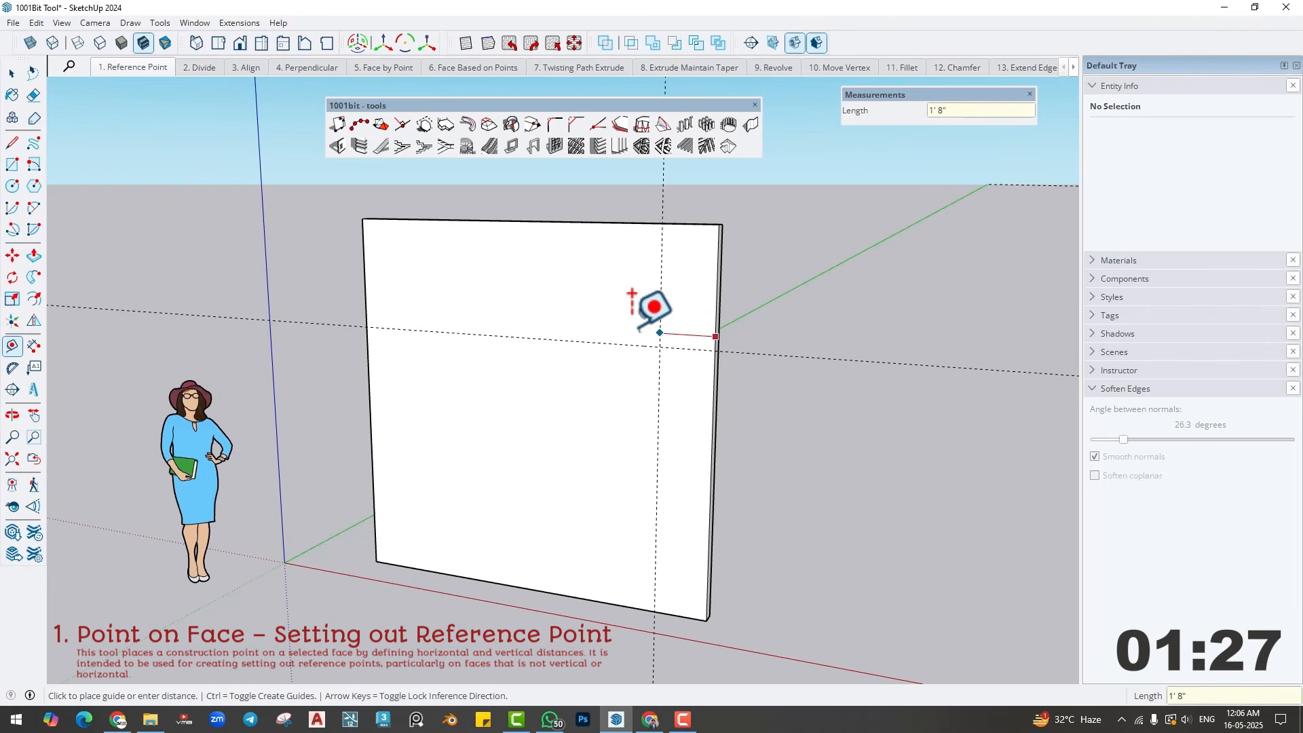
pyautogui.write("3'")
pyautogui.press('Return')
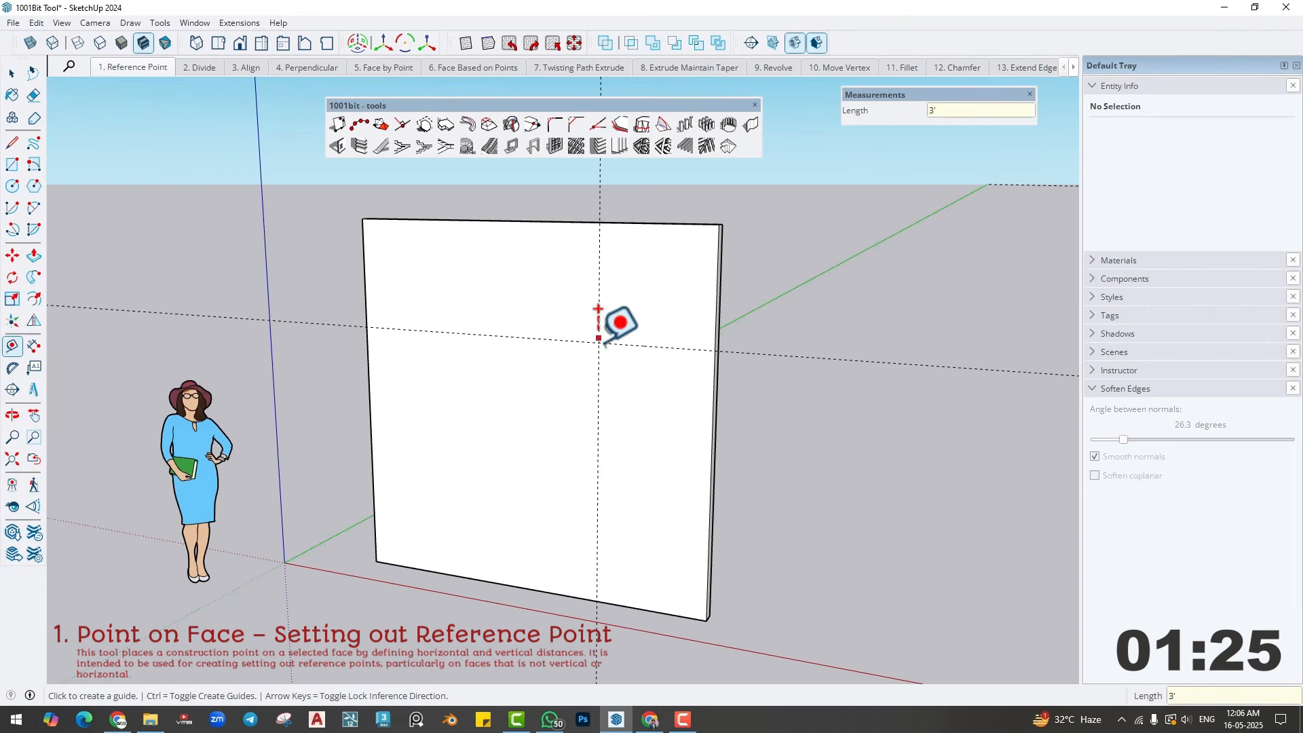
# - Draw a circle with a 1' radius on the wall face, centred on the intersection of the guides
pyautogui.press('c')
pyautogui.click(597, 342)
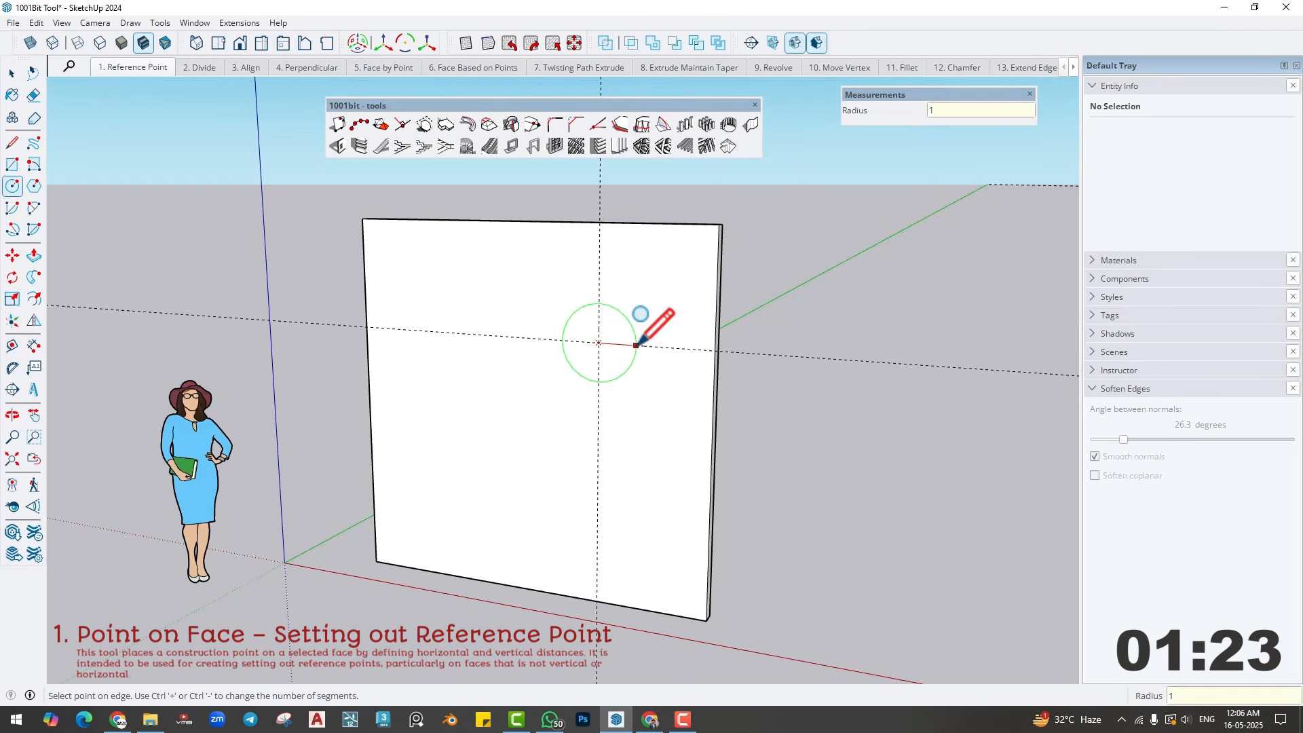
pyautogui.click(635, 345)
# - Dimension the distances from the horizontal guide to the wall's upper edge and from the vertical guide to its right edge
pyautogui.click(34, 346)
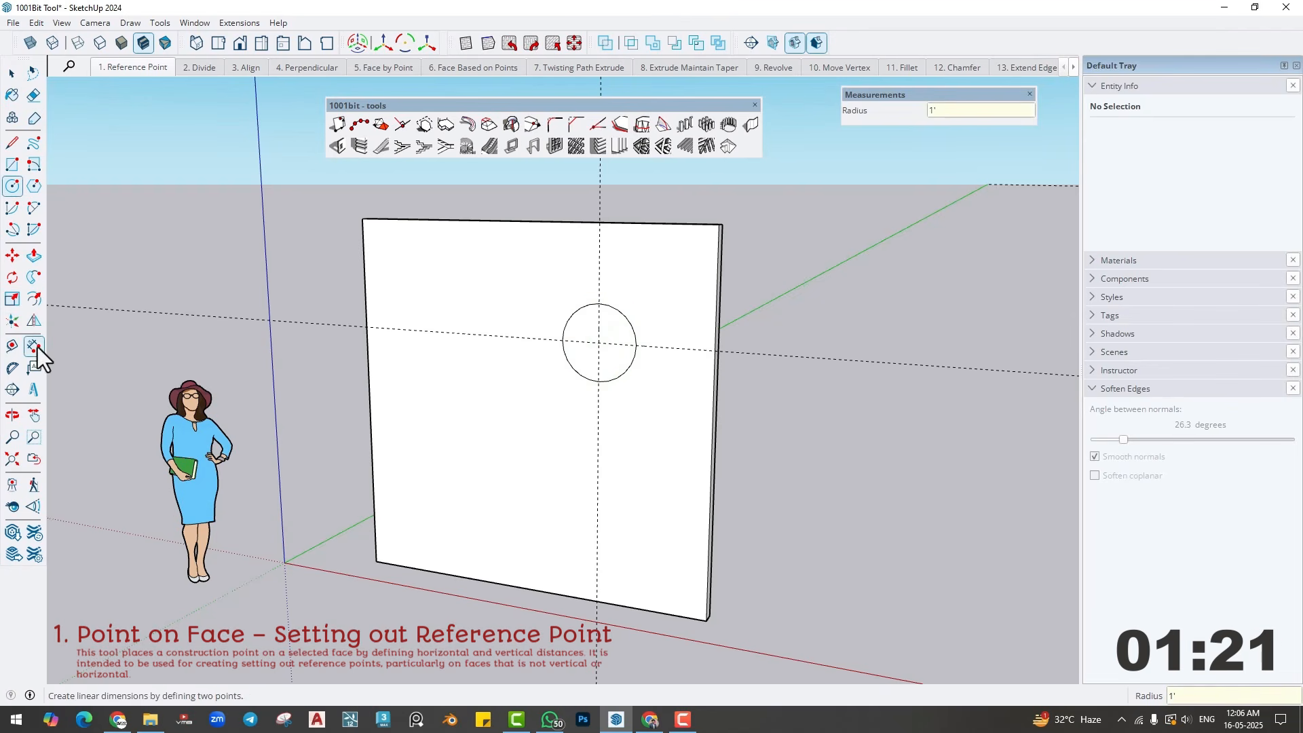
pyautogui.click(531, 337)
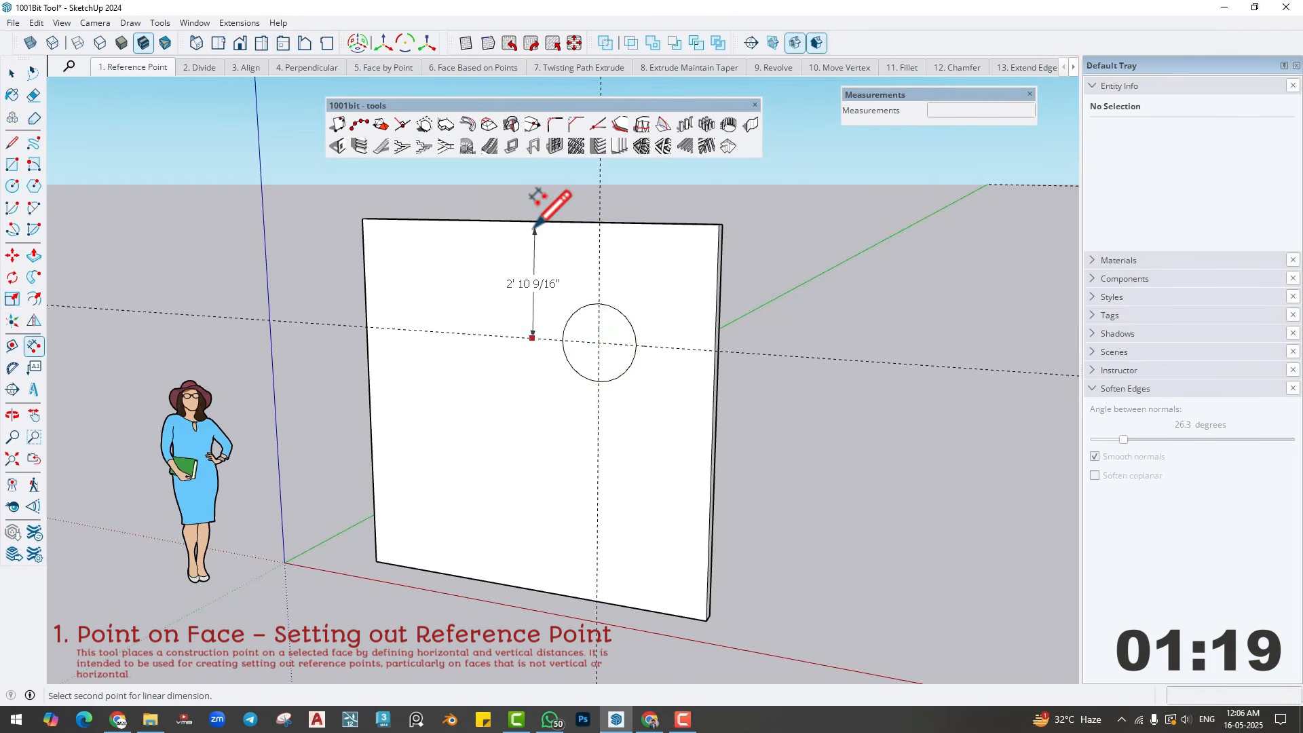
pyautogui.click(533, 227)
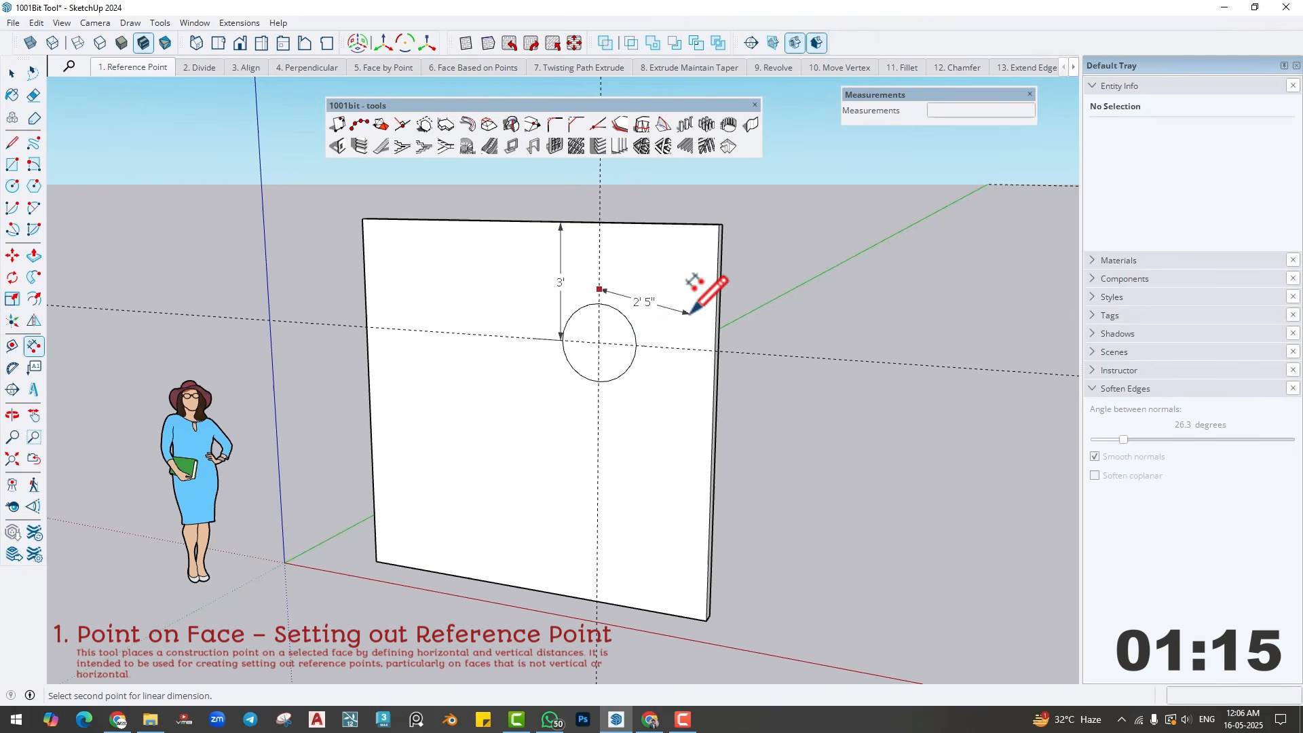
pyautogui.click(720, 224)
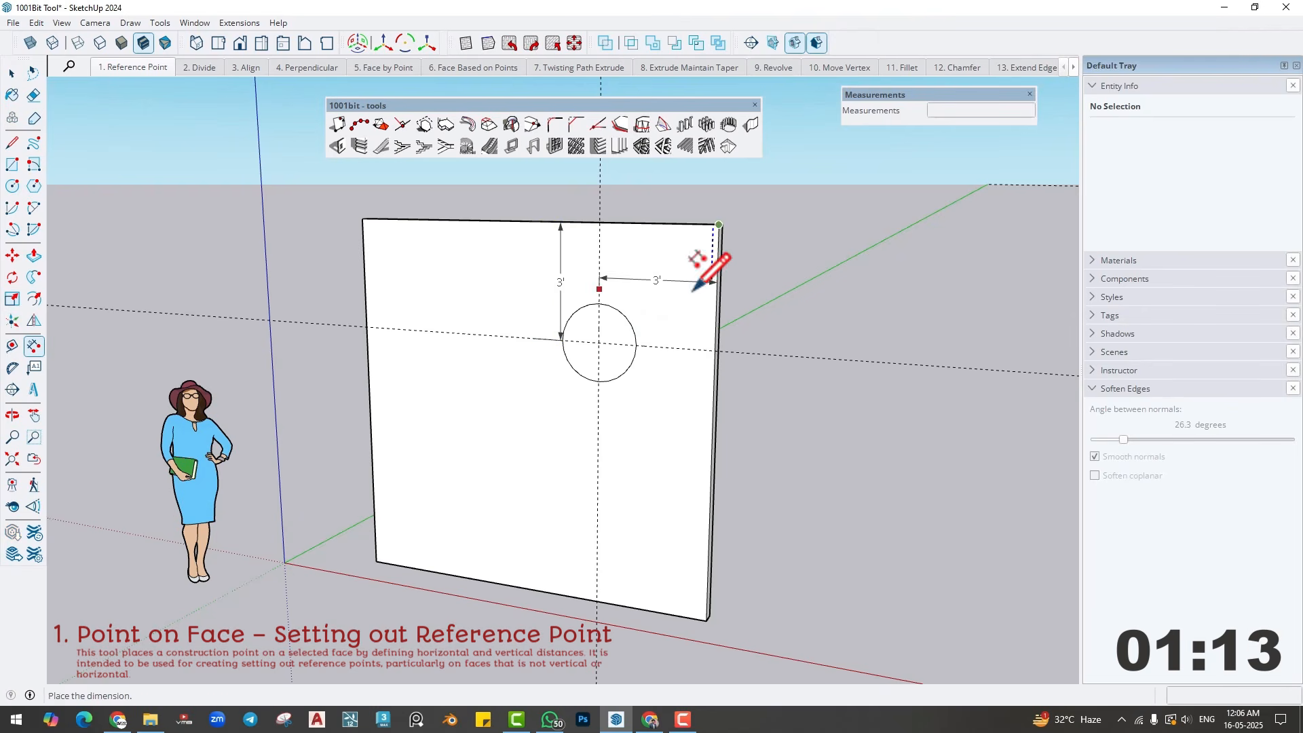
pyautogui.click(695, 289)
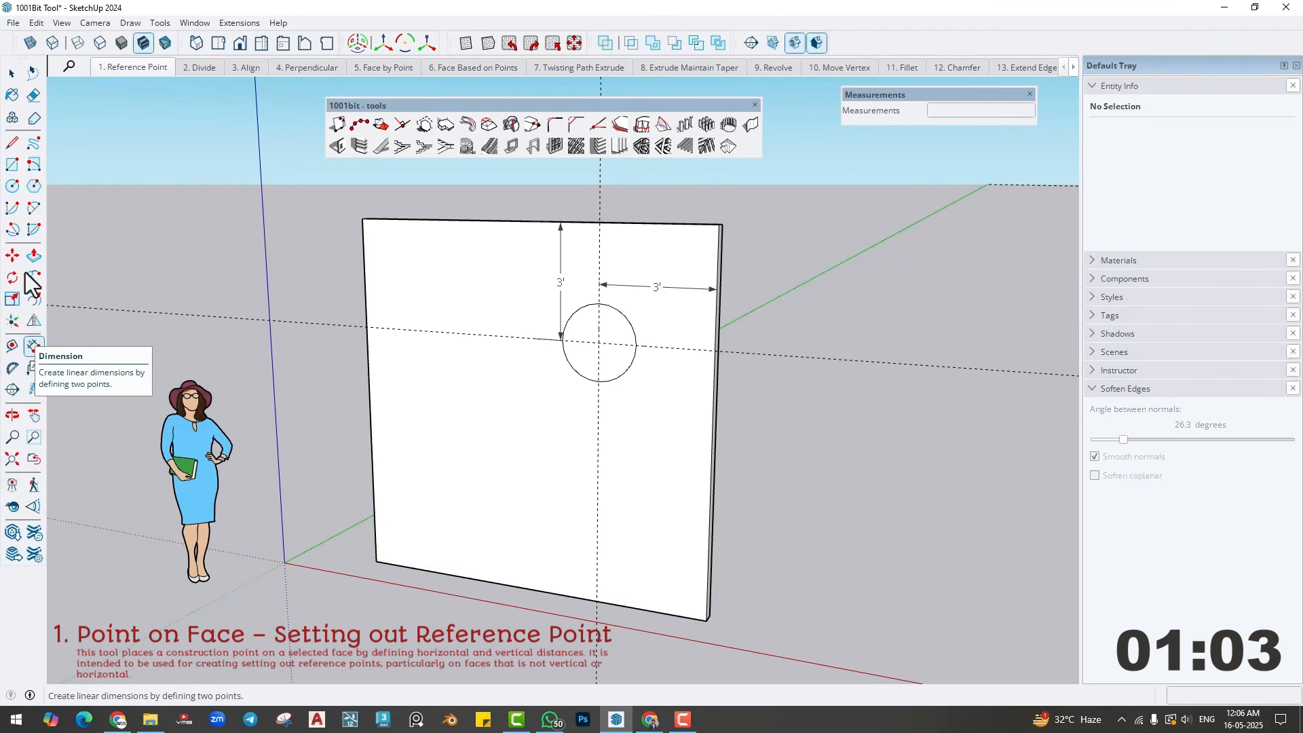
# - Use 1001bit Point on Face to place a point on the wall face, about 3' across and 3' up from its lower-left corner
pyautogui.click(11, 72)
pyautogui.click(340, 124)
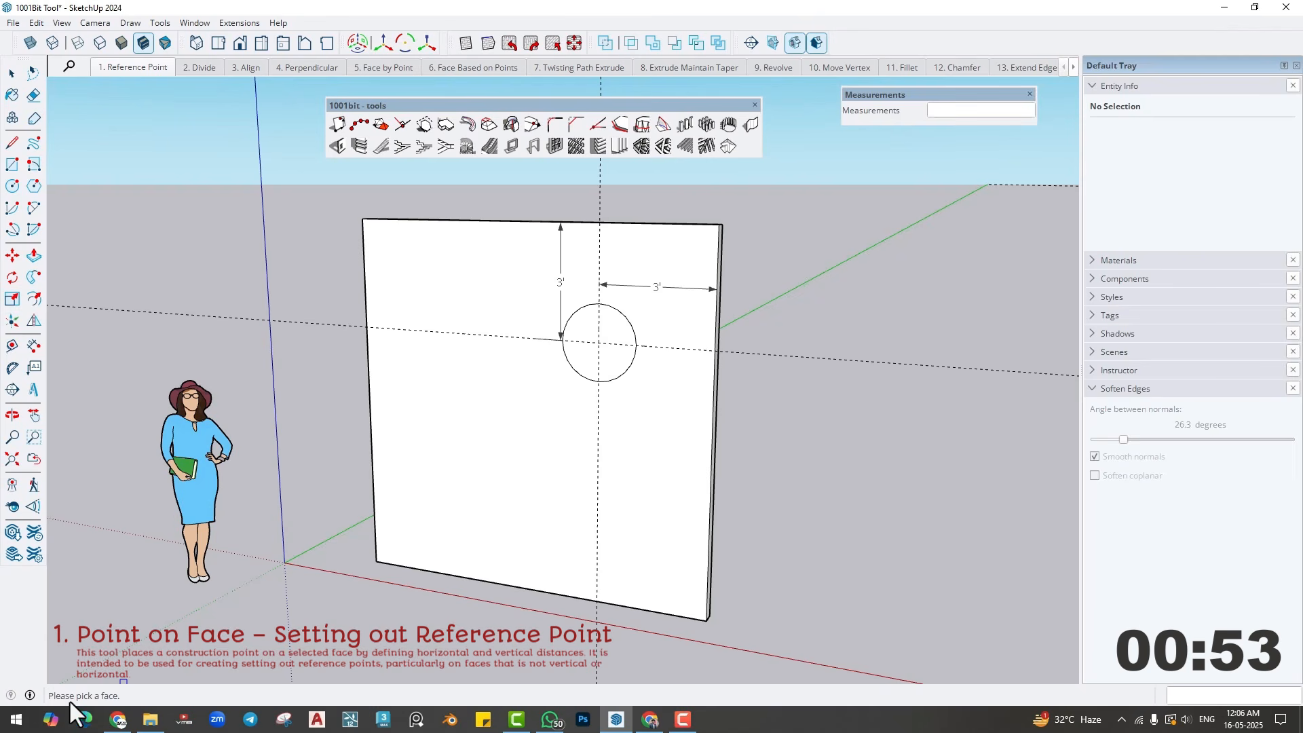
pyautogui.rightClick(102, 698)
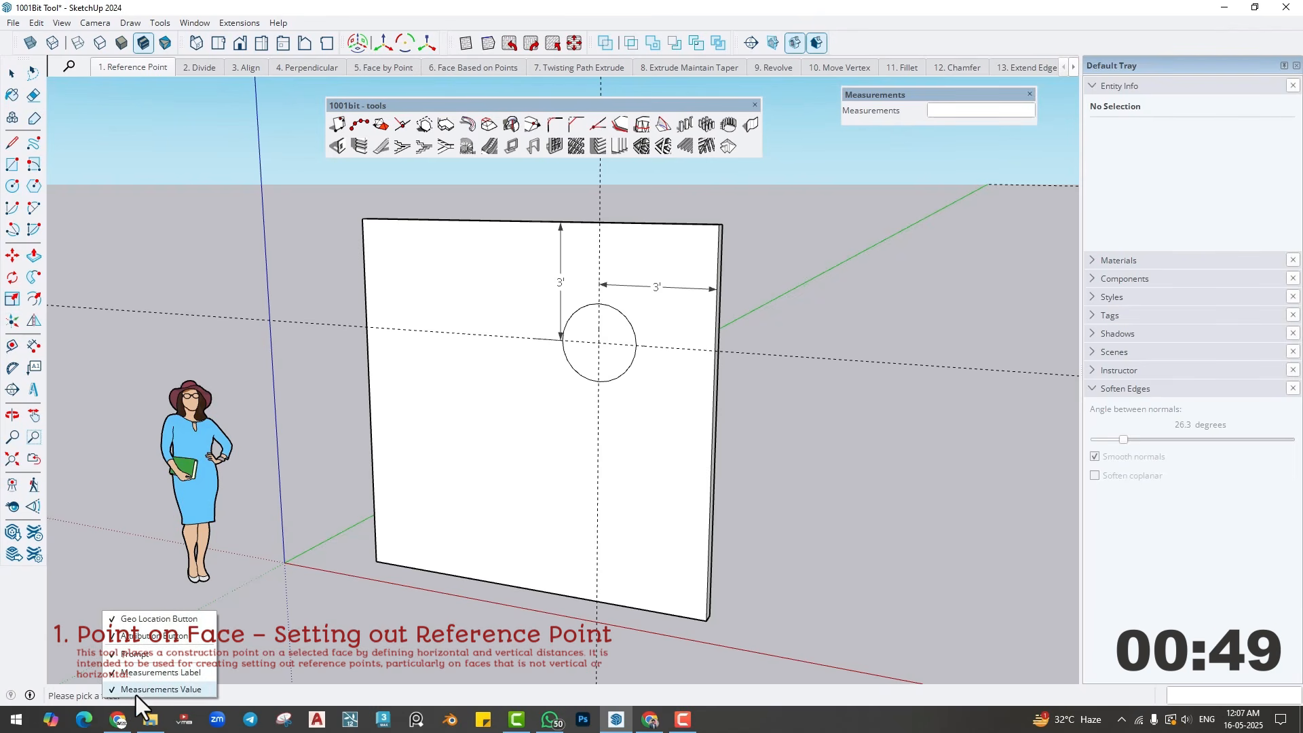
pyautogui.click(66, 699)
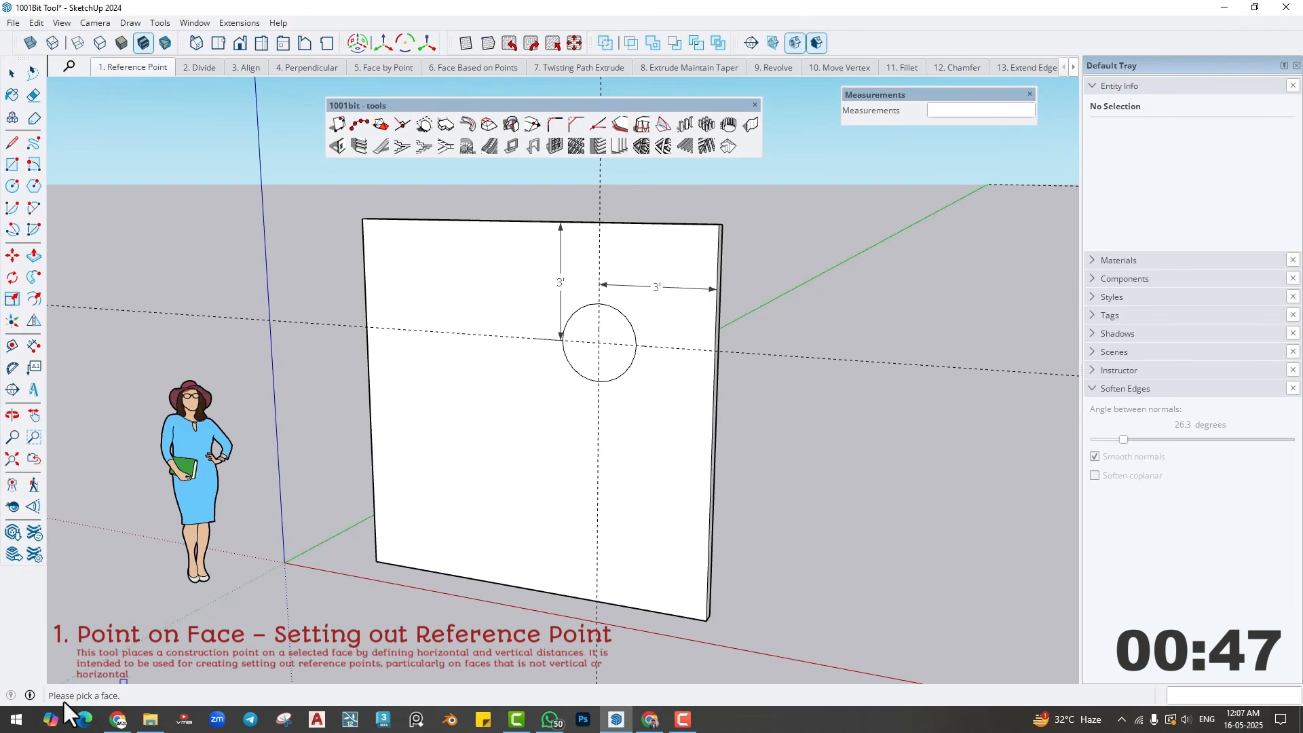
pyautogui.click(456, 433)
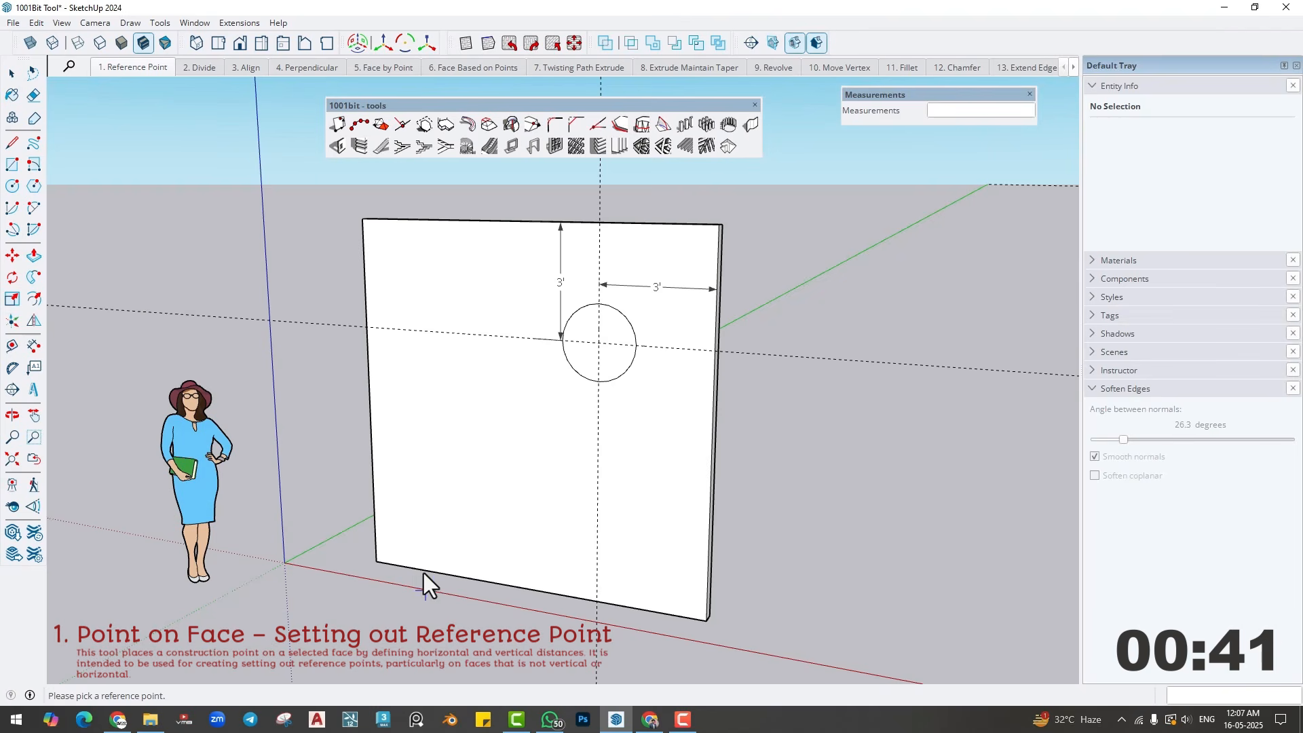
pyautogui.click(379, 563)
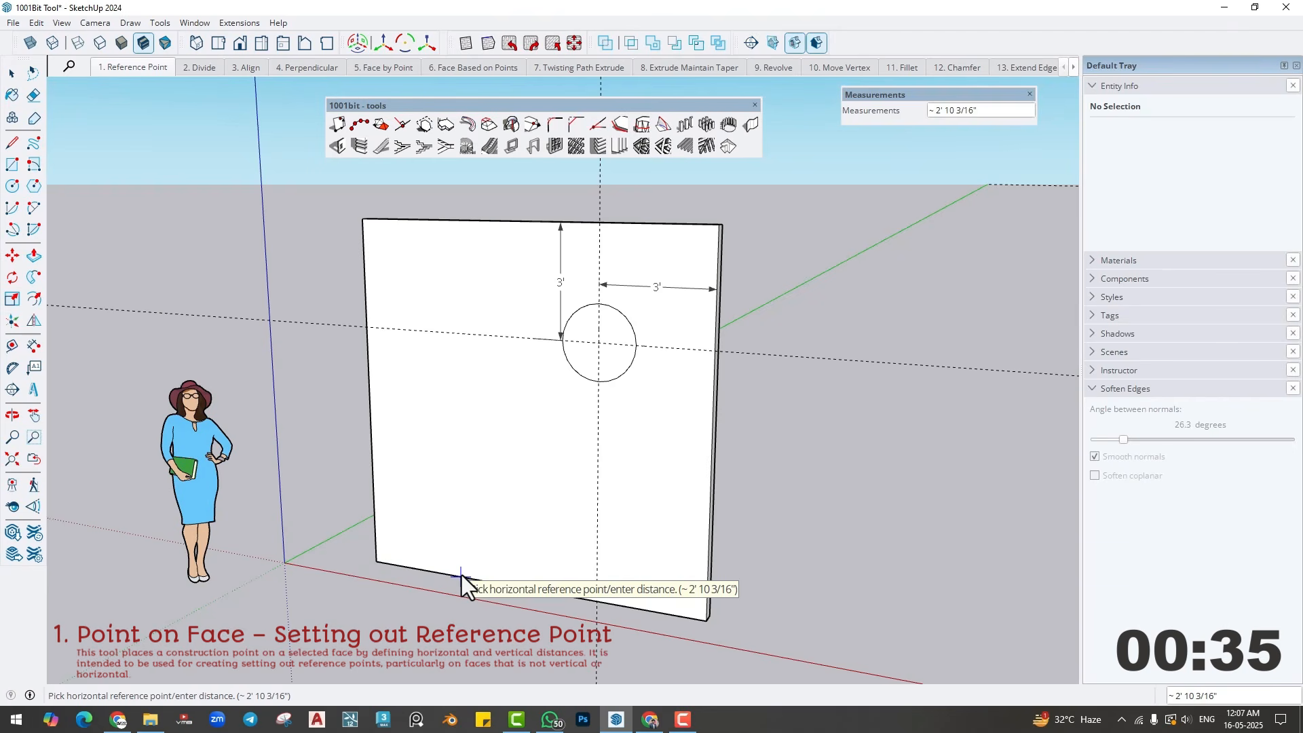
pyautogui.click(461, 575)
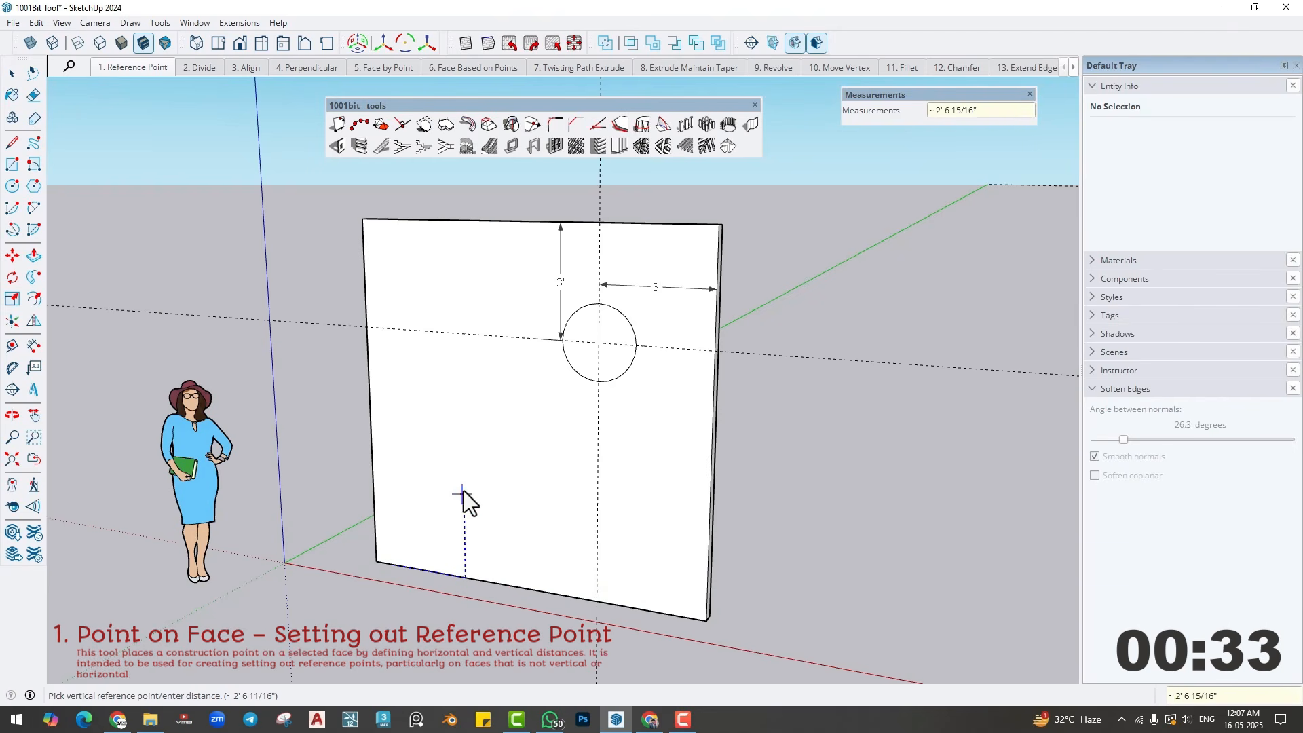
pyautogui.write("3'")
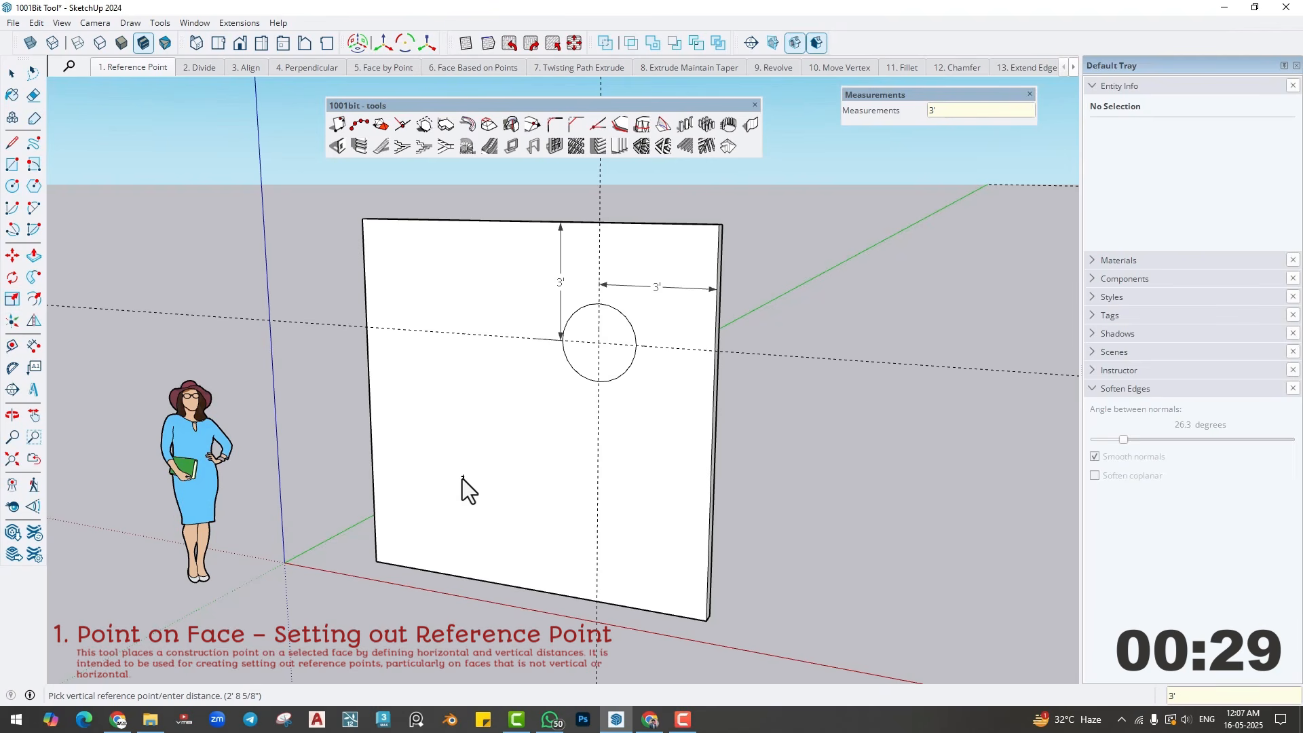
pyautogui.write('c')
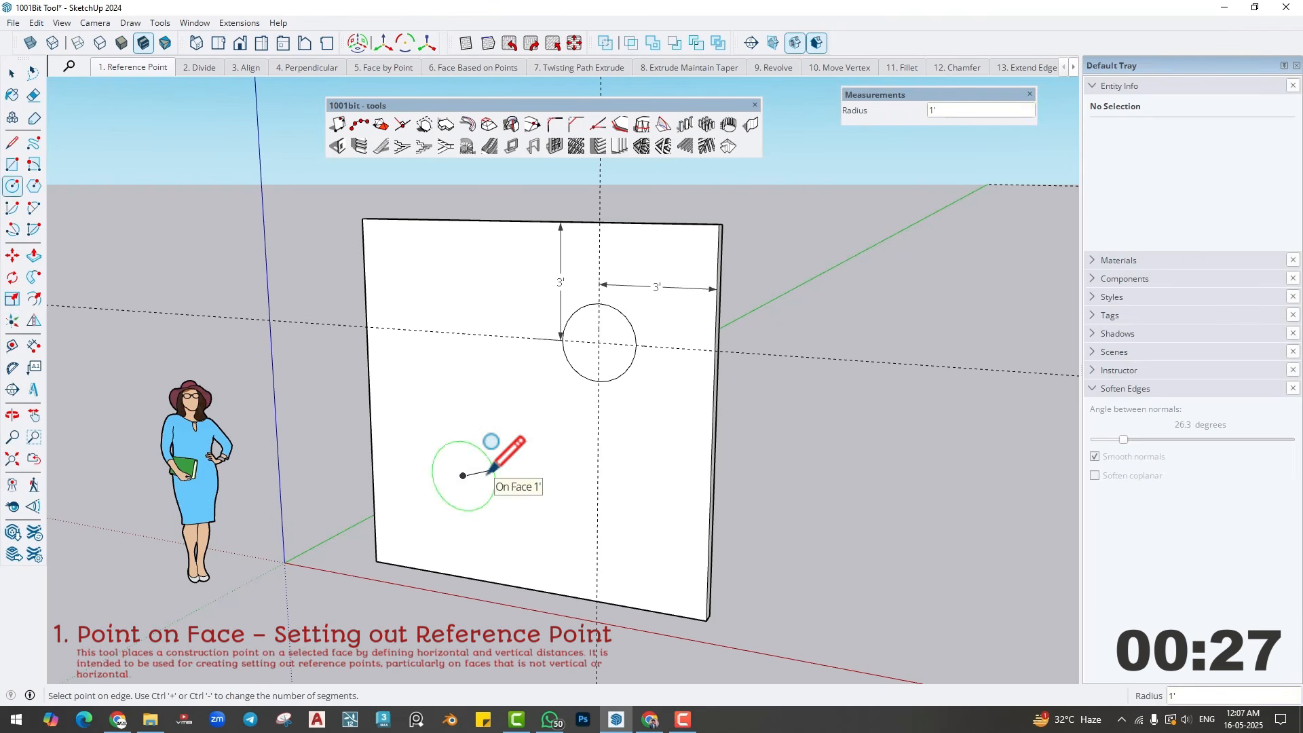
# - Draw a circle with a 1' radius centred on the placed point and dimension its centre's distances to the wall's lower and left edges
pyautogui.click(488, 473)
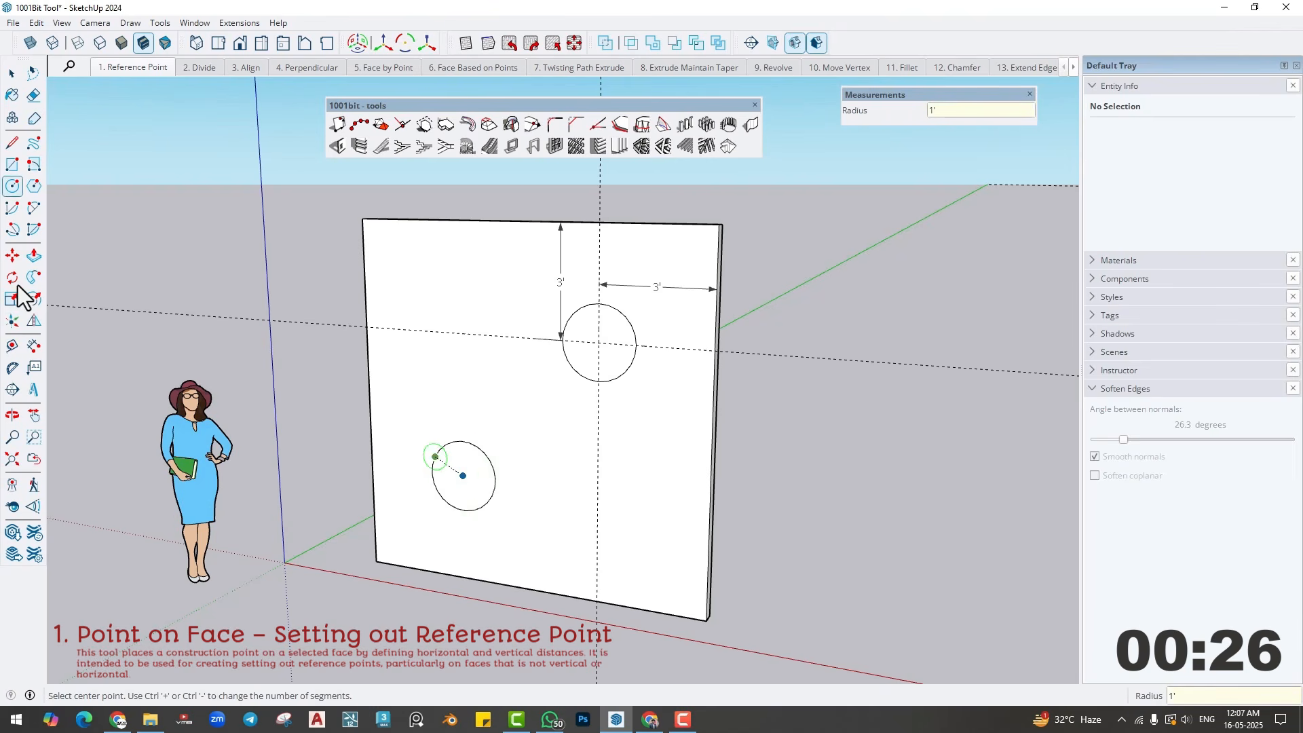
pyautogui.click(33, 346)
pyautogui.click(376, 561)
pyautogui.click(462, 475)
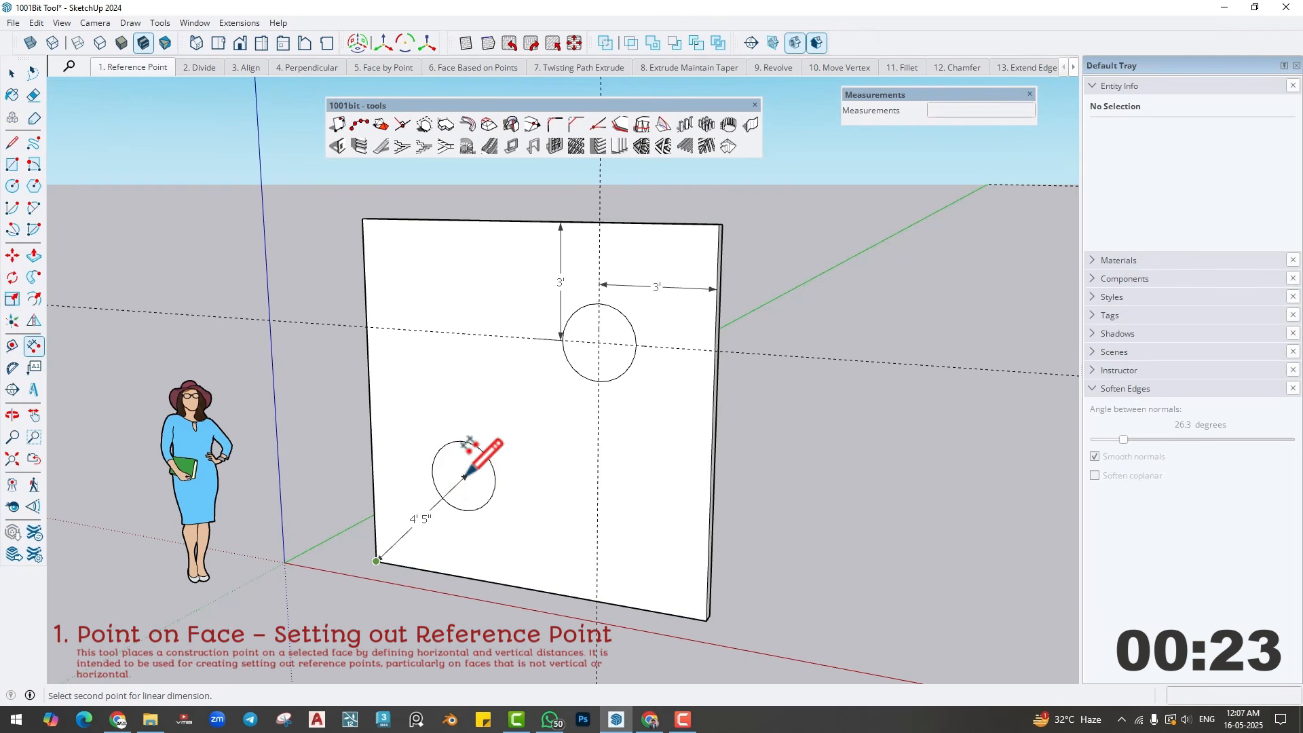
pyautogui.click(514, 494)
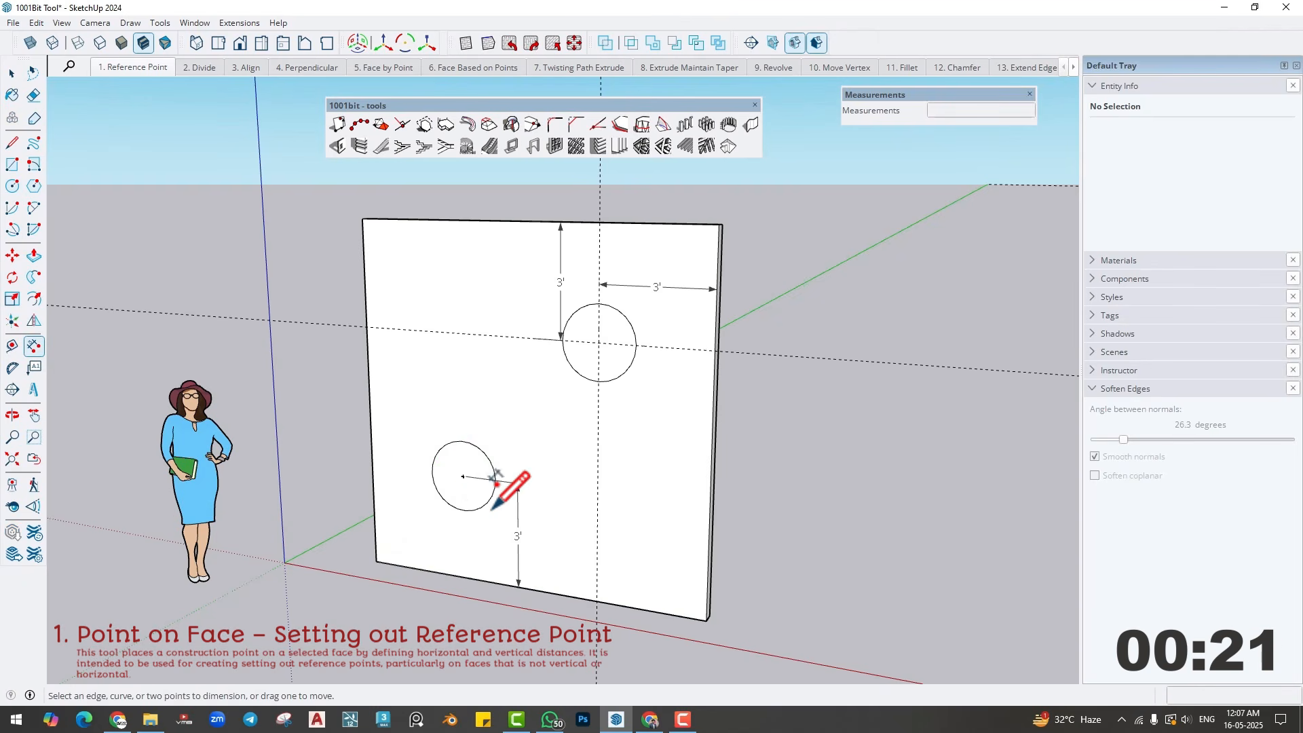
pyautogui.click(462, 475)
pyautogui.click(376, 560)
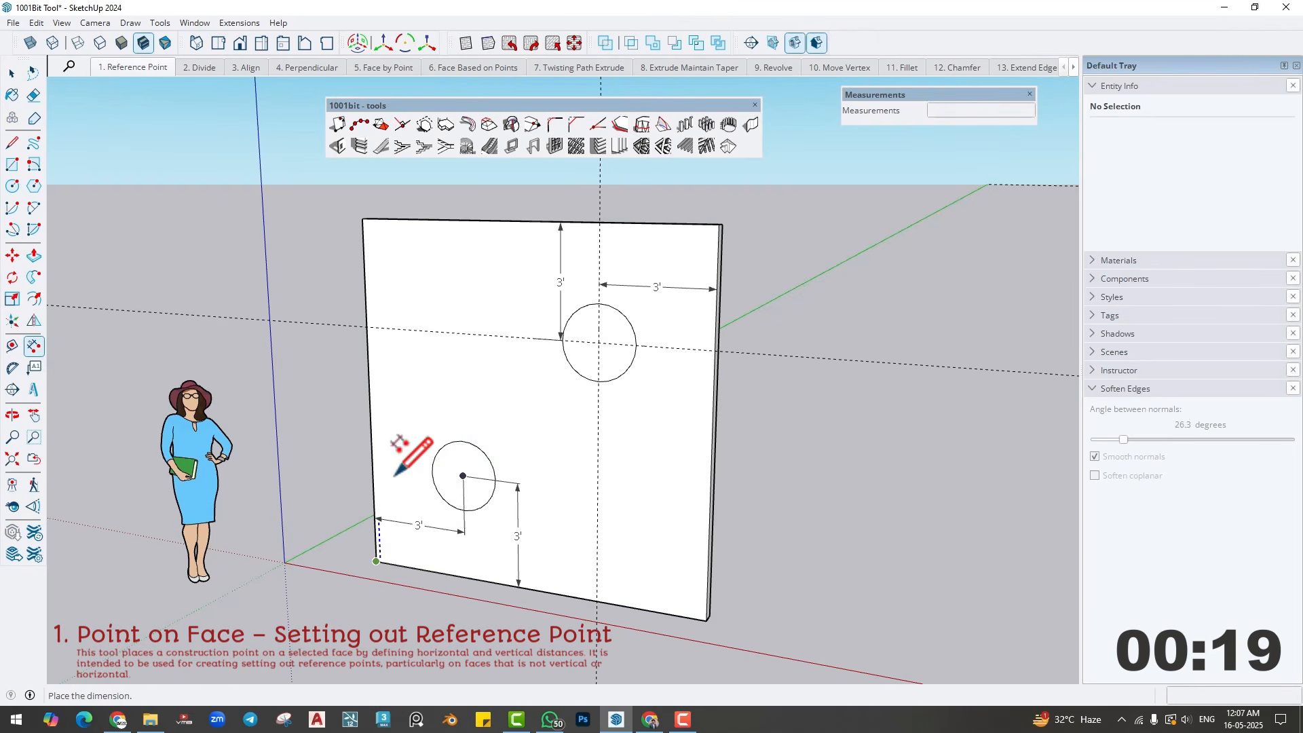
pyautogui.click(411, 416)
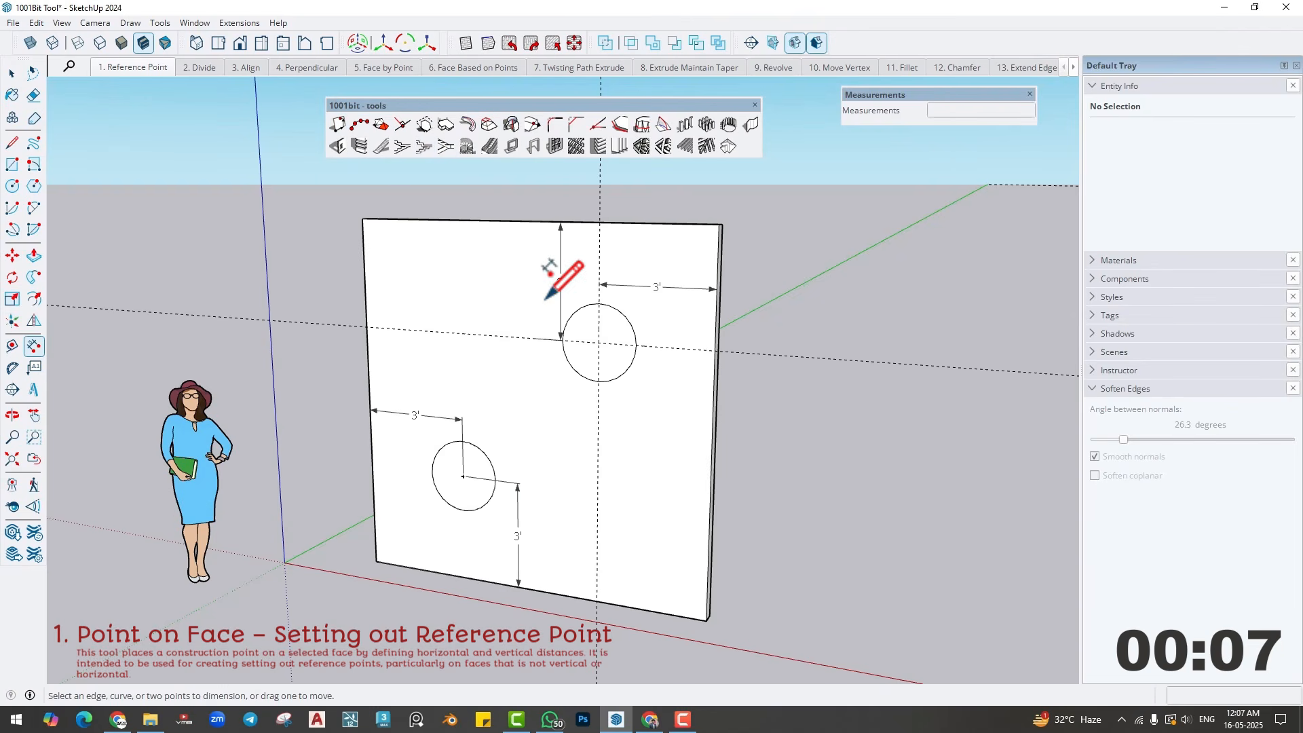
pyautogui.click(339, 124)
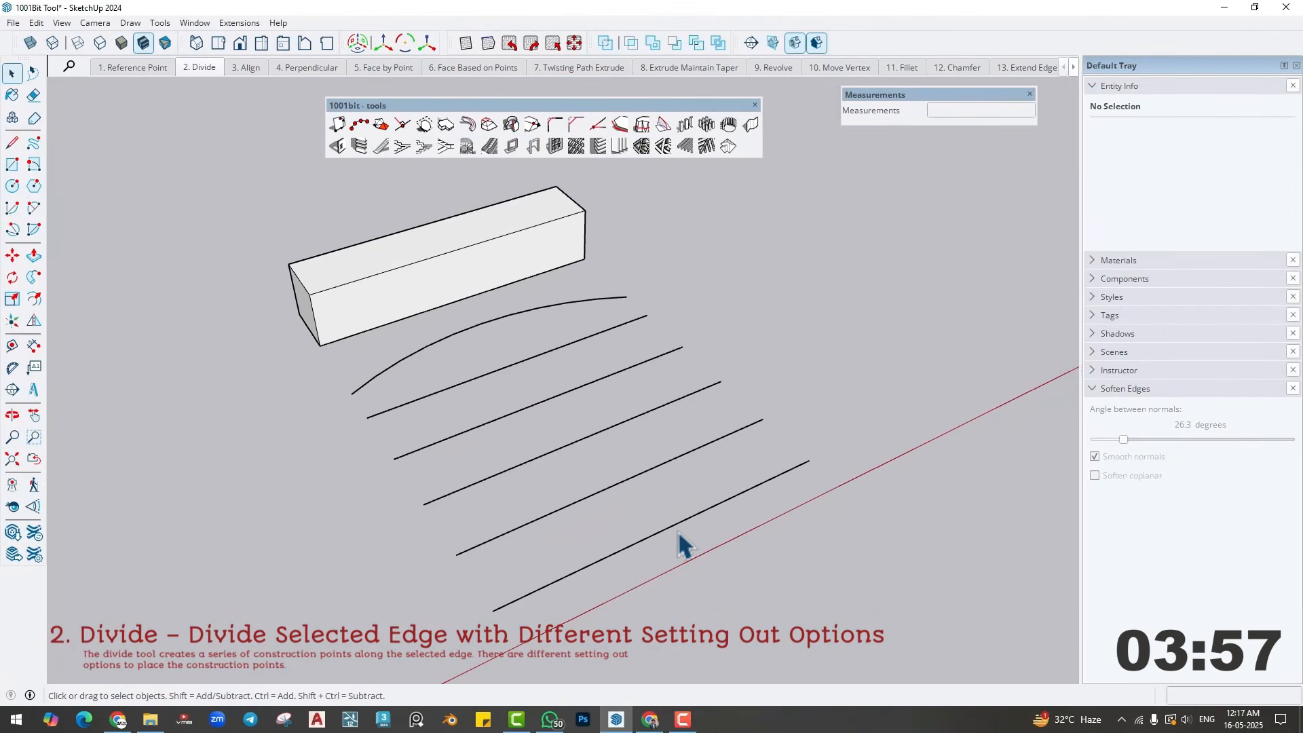
# - Dimension the full length of the frontmost straight line on the Divide scene
pyautogui.click(33, 345)
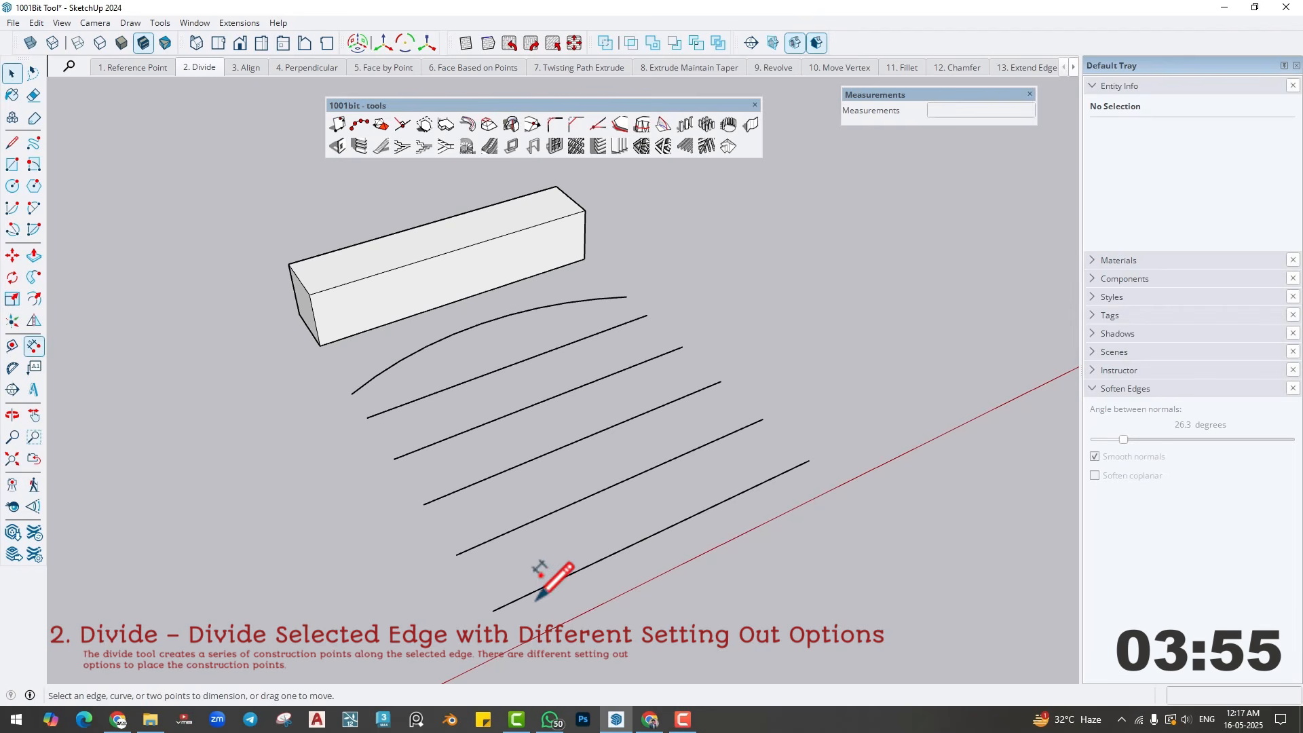
pyautogui.click(532, 592)
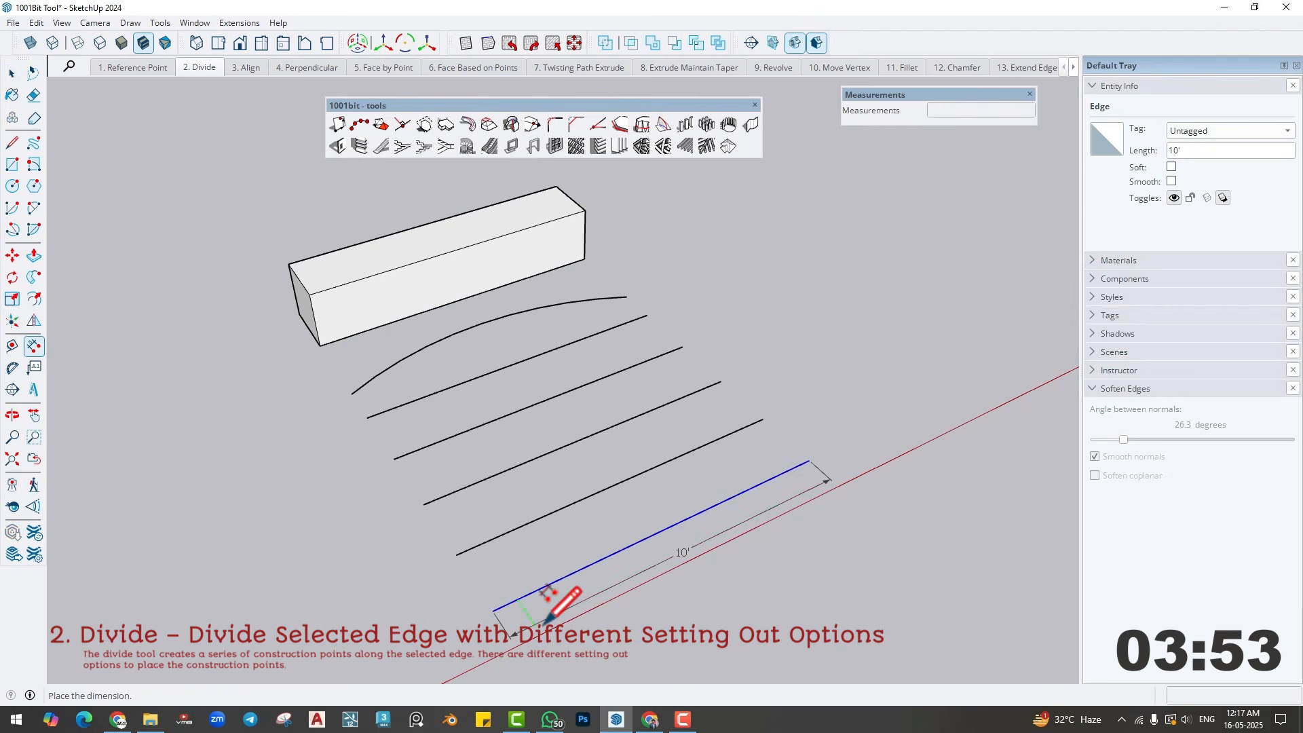
pyautogui.click(567, 647)
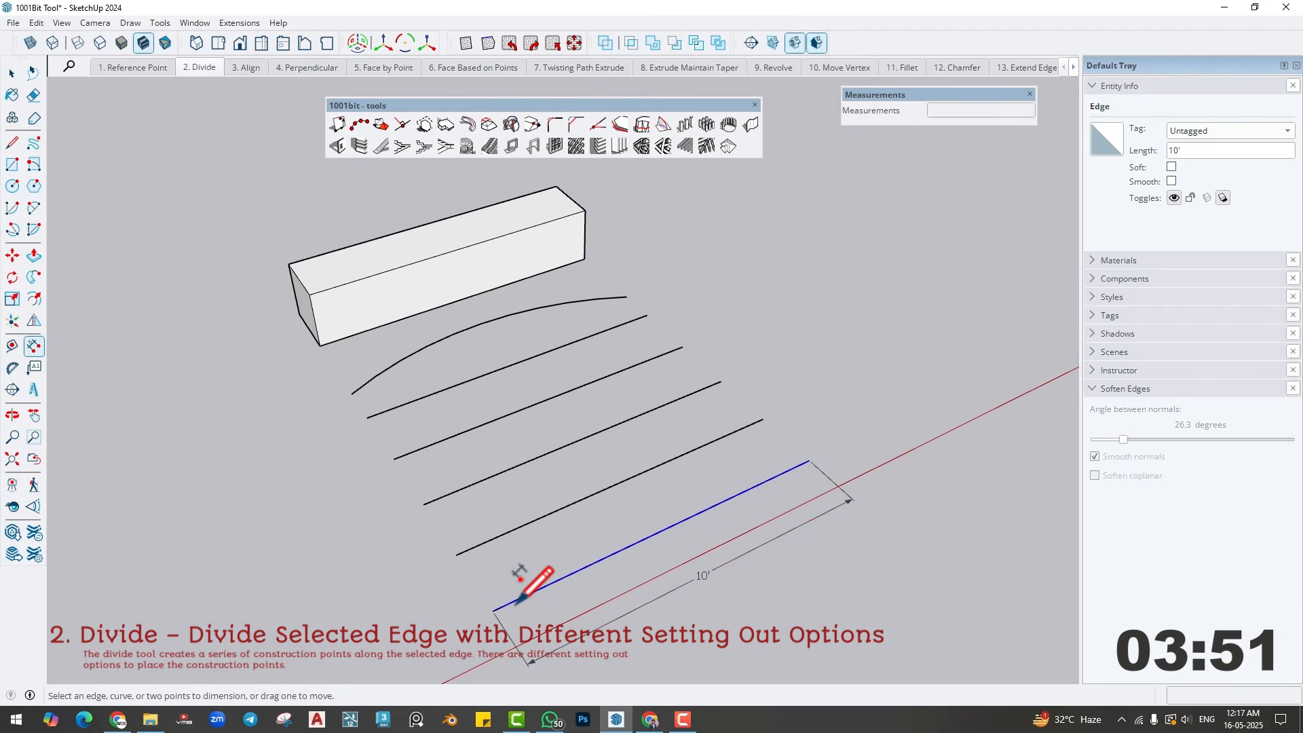
# - Divide the frontmost straight line into 5 segments with the native Divide command and select individual segments to check the split
pyautogui.keyDown('shift'); pyautogui.moveTo(606, 577); pyautogui.dragTo(595, 558, button='middle'); pyautogui.keyUp('shift')
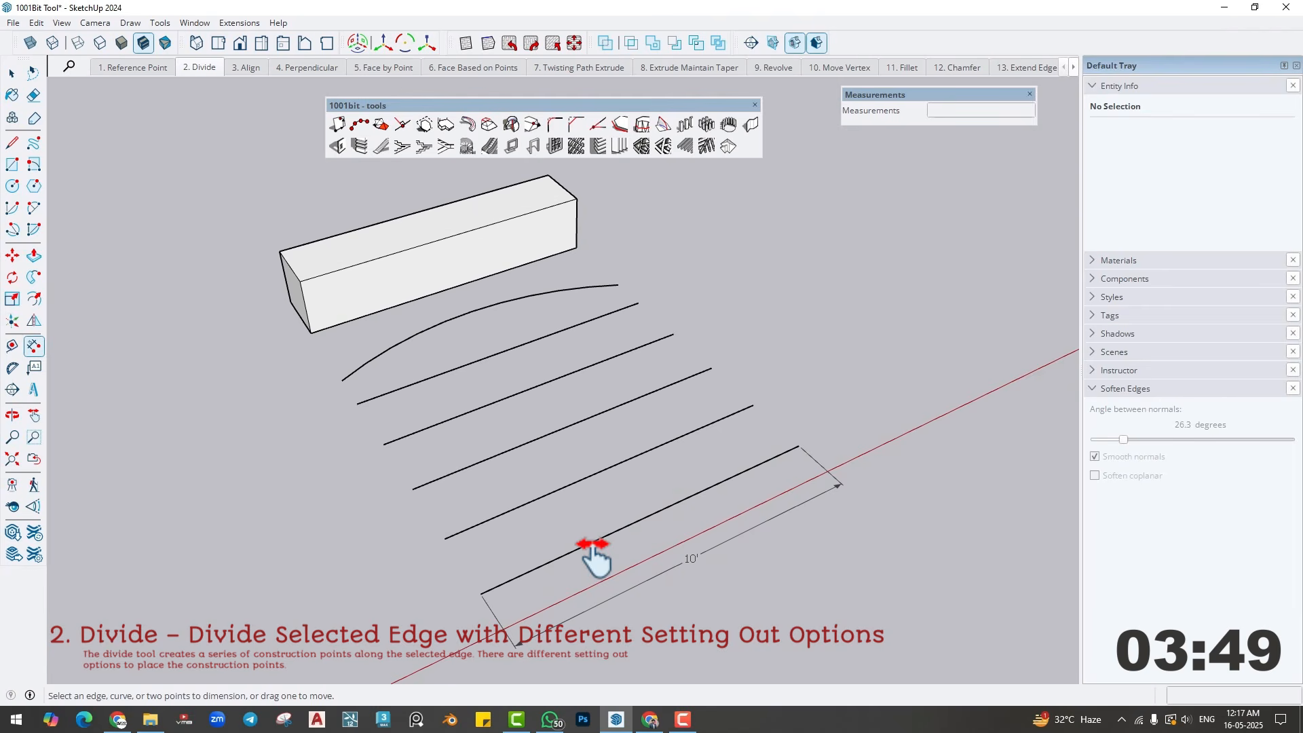
pyautogui.press('space')
pyautogui.click(588, 548)
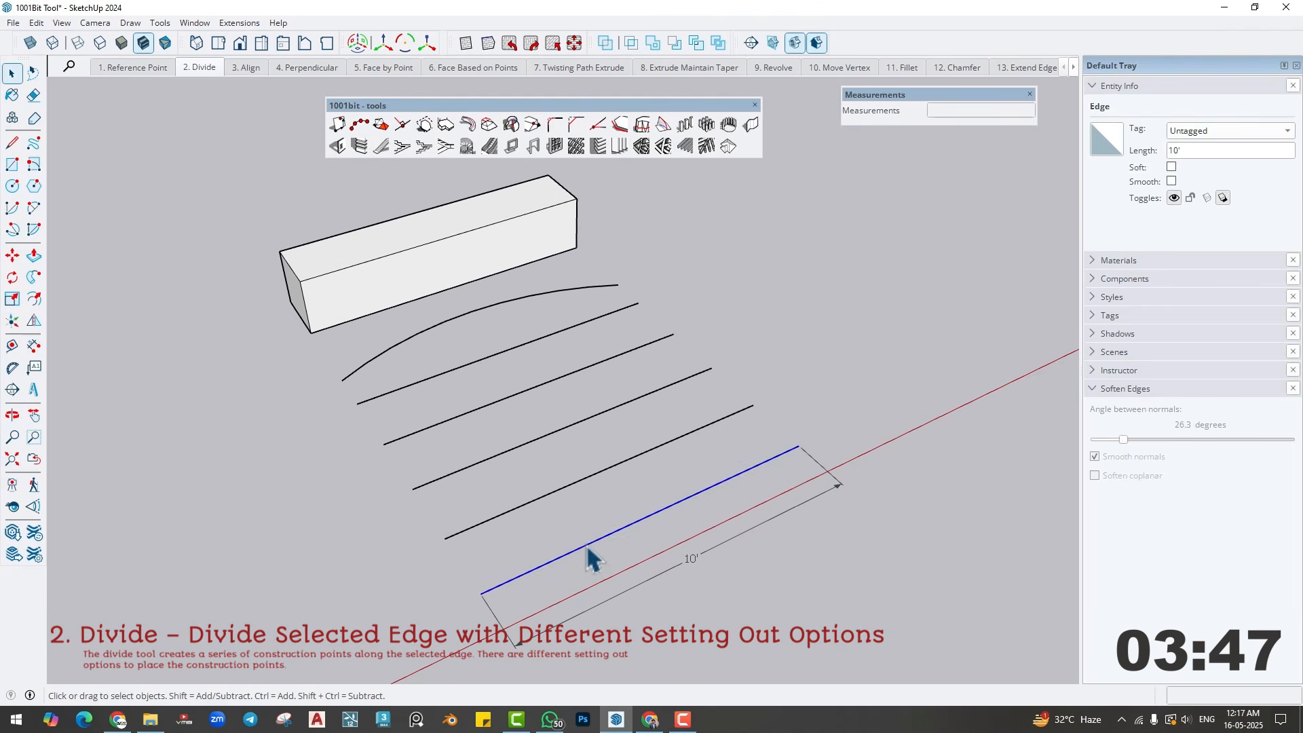
pyautogui.rightClick(586, 547)
pyautogui.click(628, 437)
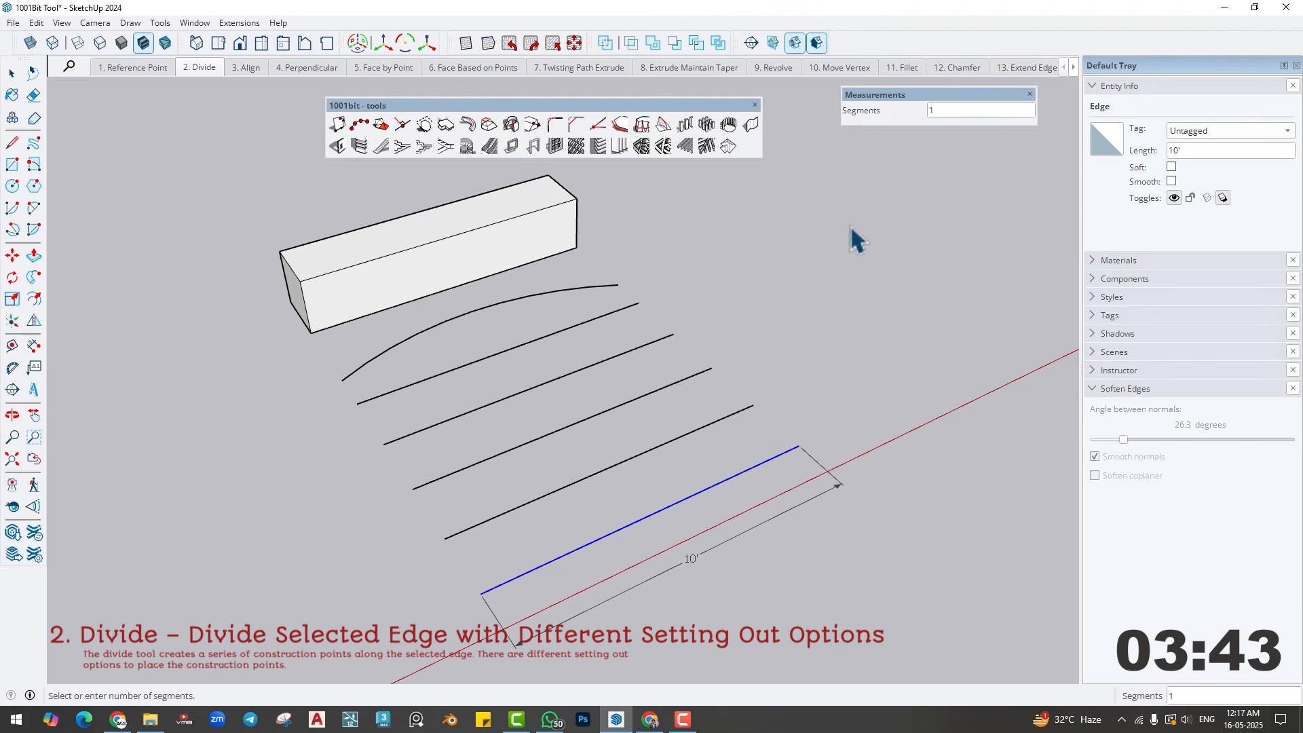
pyautogui.write('5')
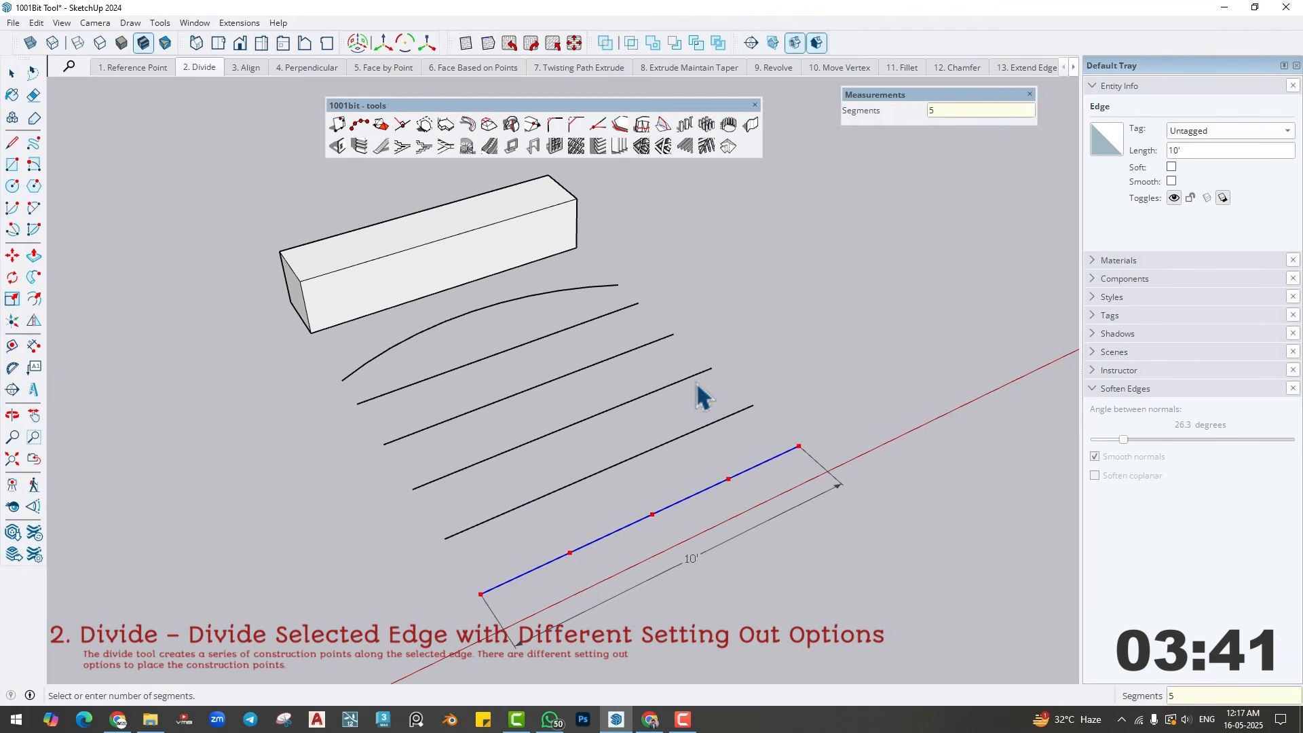
pyautogui.press('Return')
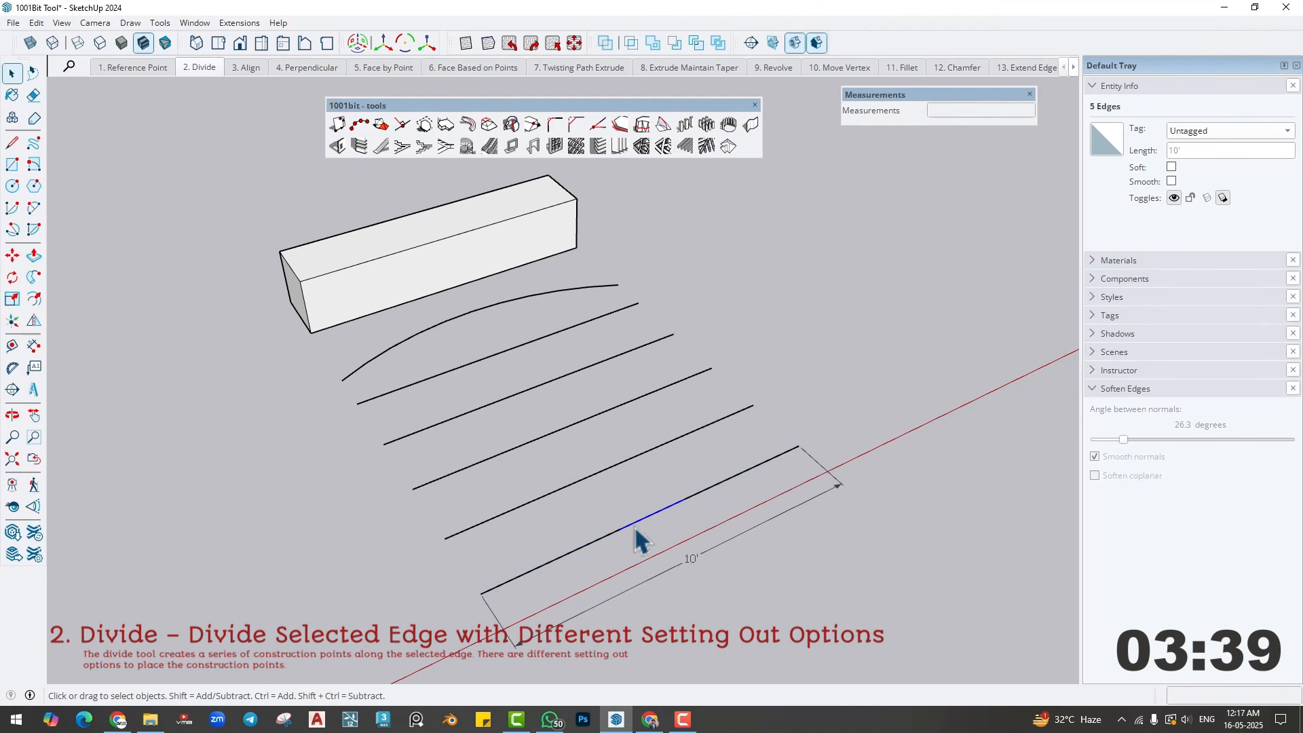
pyautogui.click(603, 538)
pyautogui.click(540, 565)
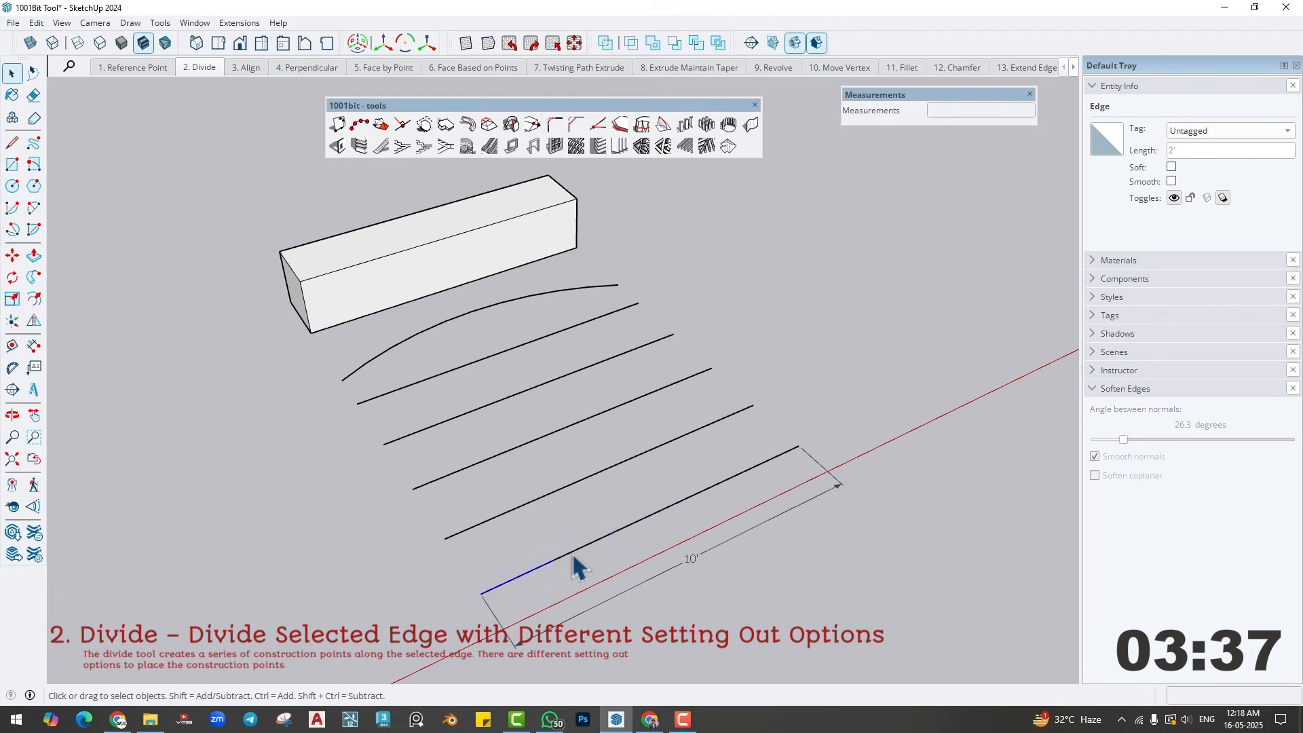
# - Dimension the first two segments at the near end of the divided frontmost line
pyautogui.click(33, 346)
pyautogui.click(481, 593)
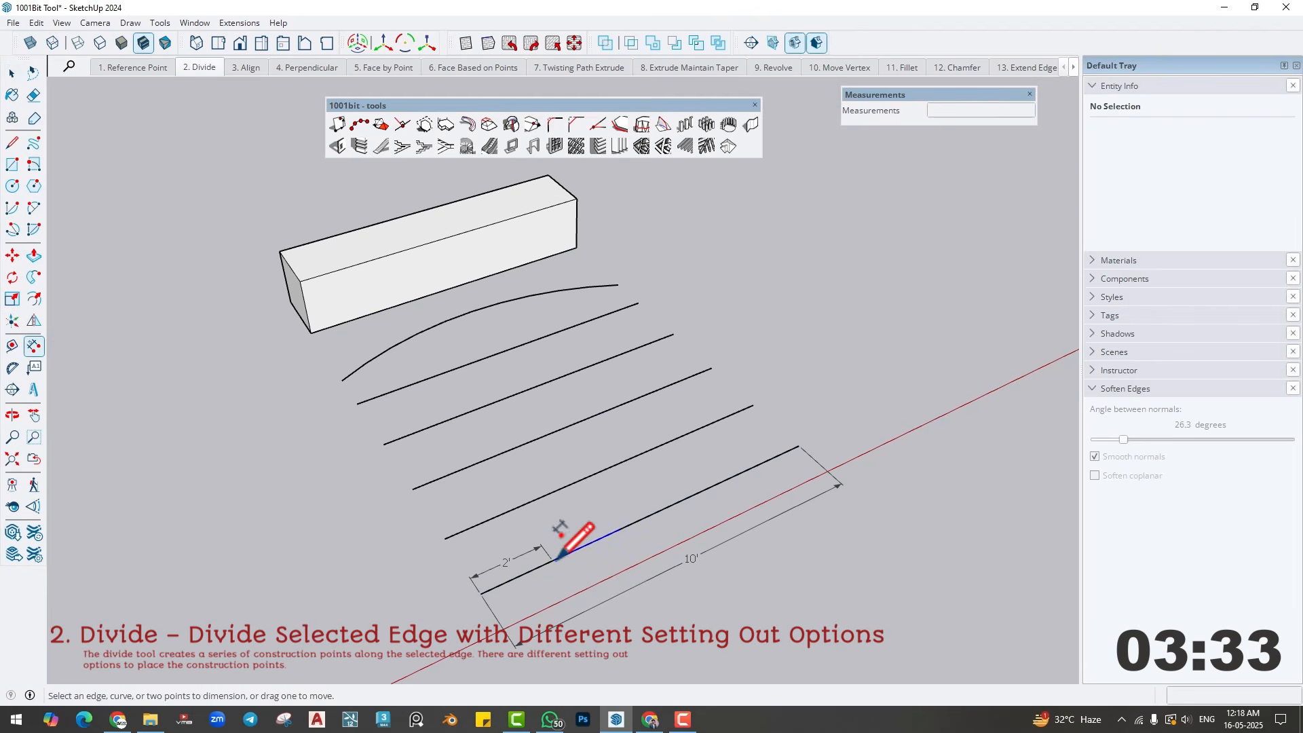
pyautogui.click(553, 560)
pyautogui.click(619, 528)
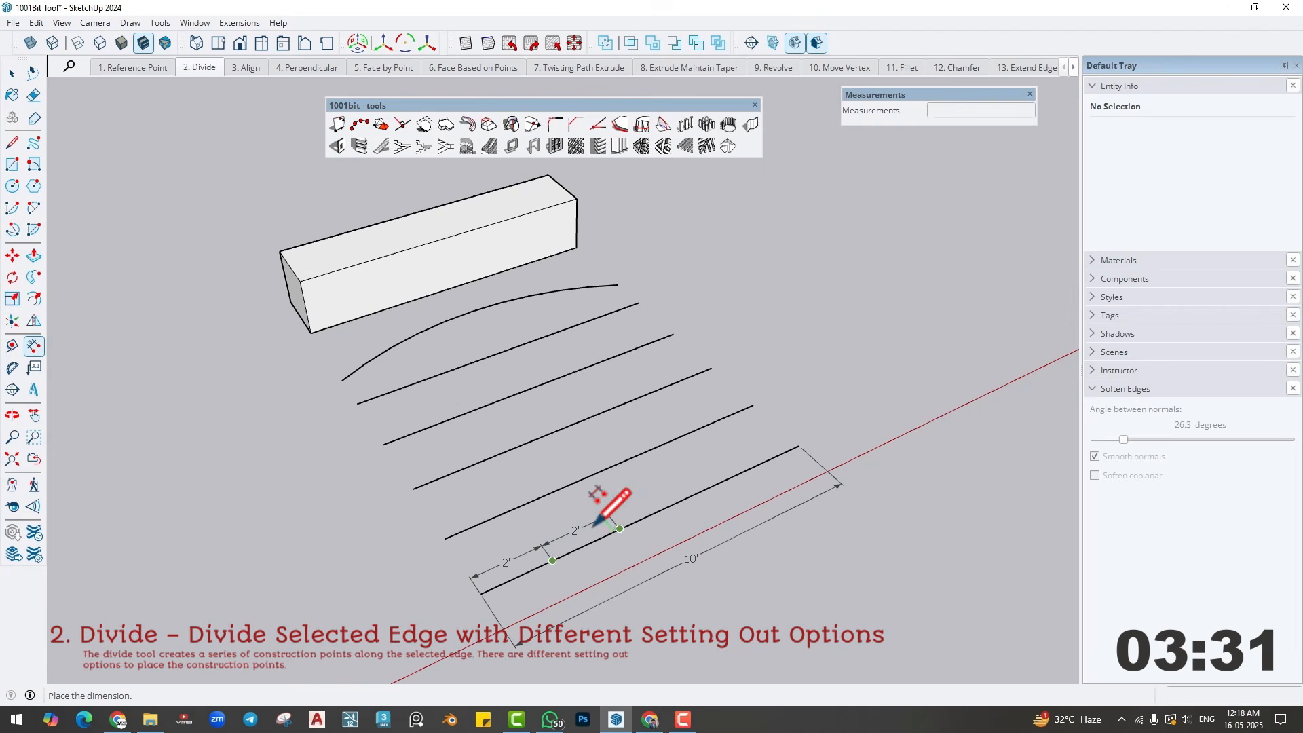
pyautogui.click(598, 521)
pyautogui.press('space')
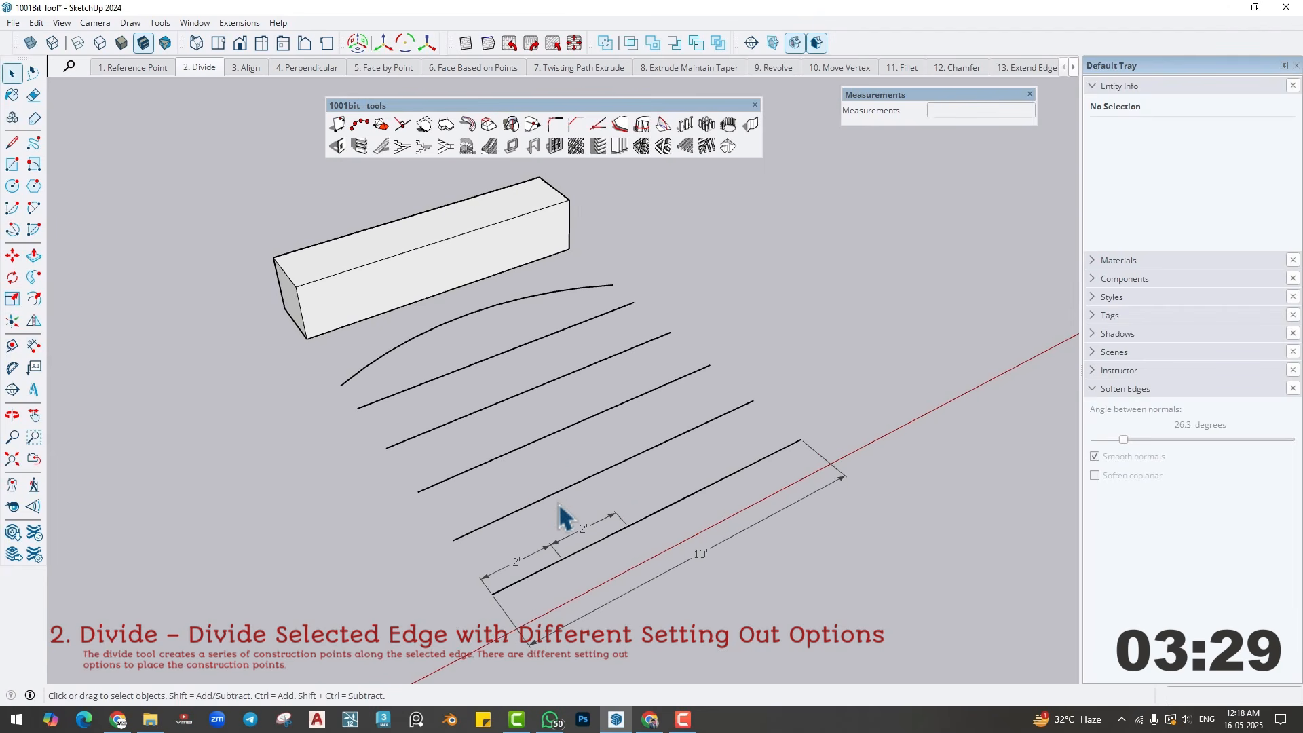
# - Use 1001bit Divide Edge on the second line from the front with 5 evenly distributed segments and points placed at both ends
pyautogui.click(553, 502)
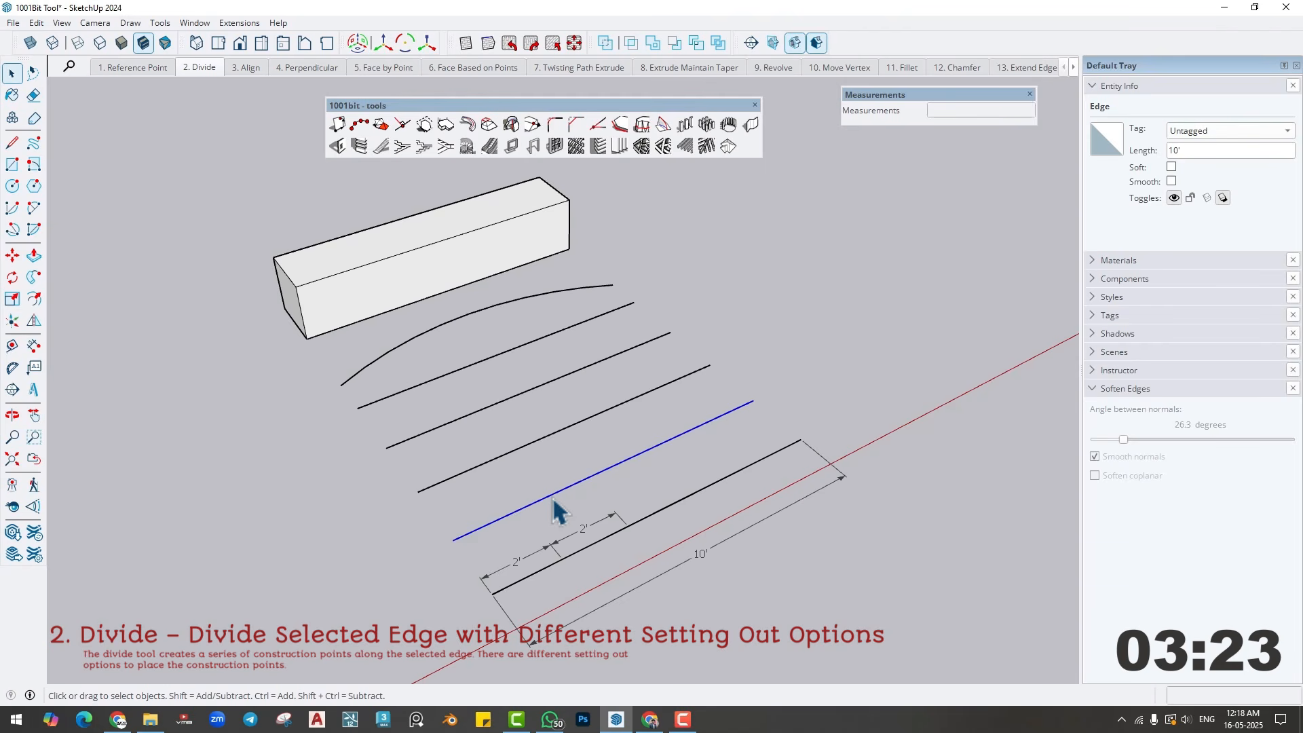
pyautogui.click(355, 124)
pyautogui.moveTo(276, 86); pyautogui.dragTo(212, 93)
pyautogui.click(42, 202)
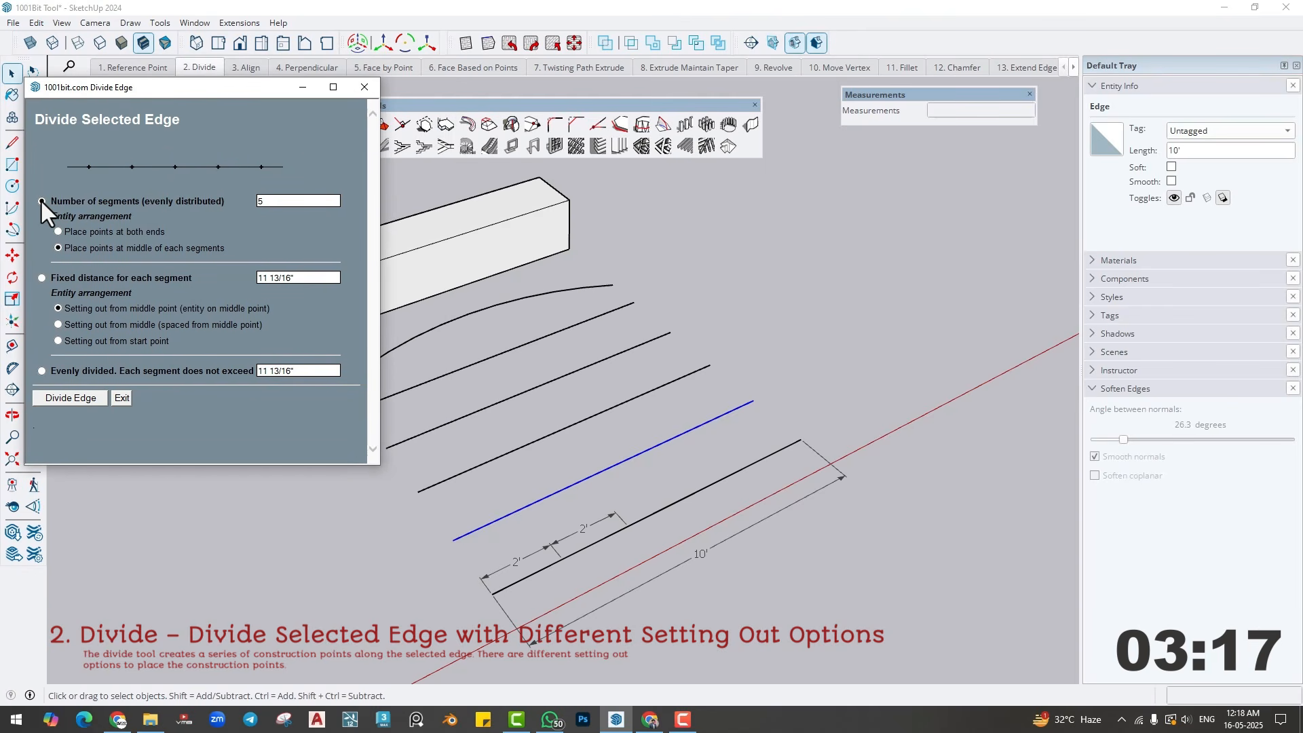
pyautogui.click(58, 232)
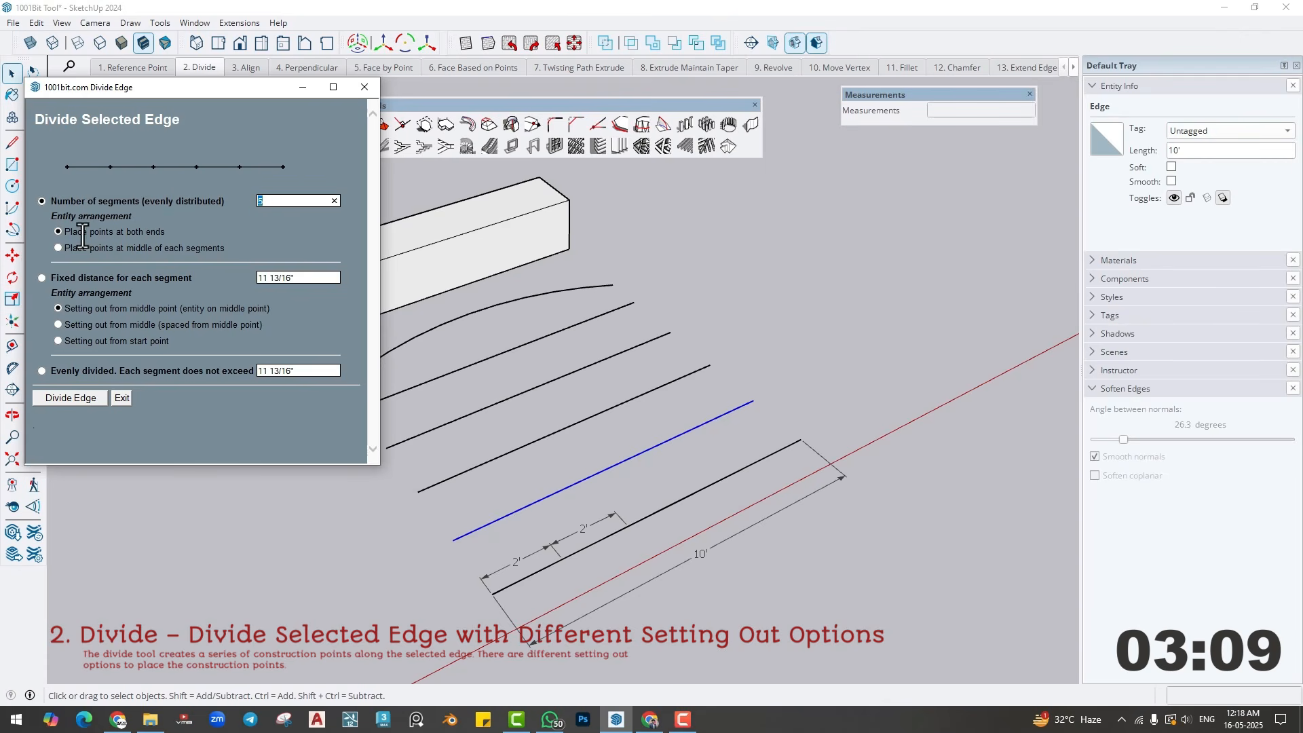
pyautogui.moveTo(71, 231); pyautogui.dragTo(157, 232)
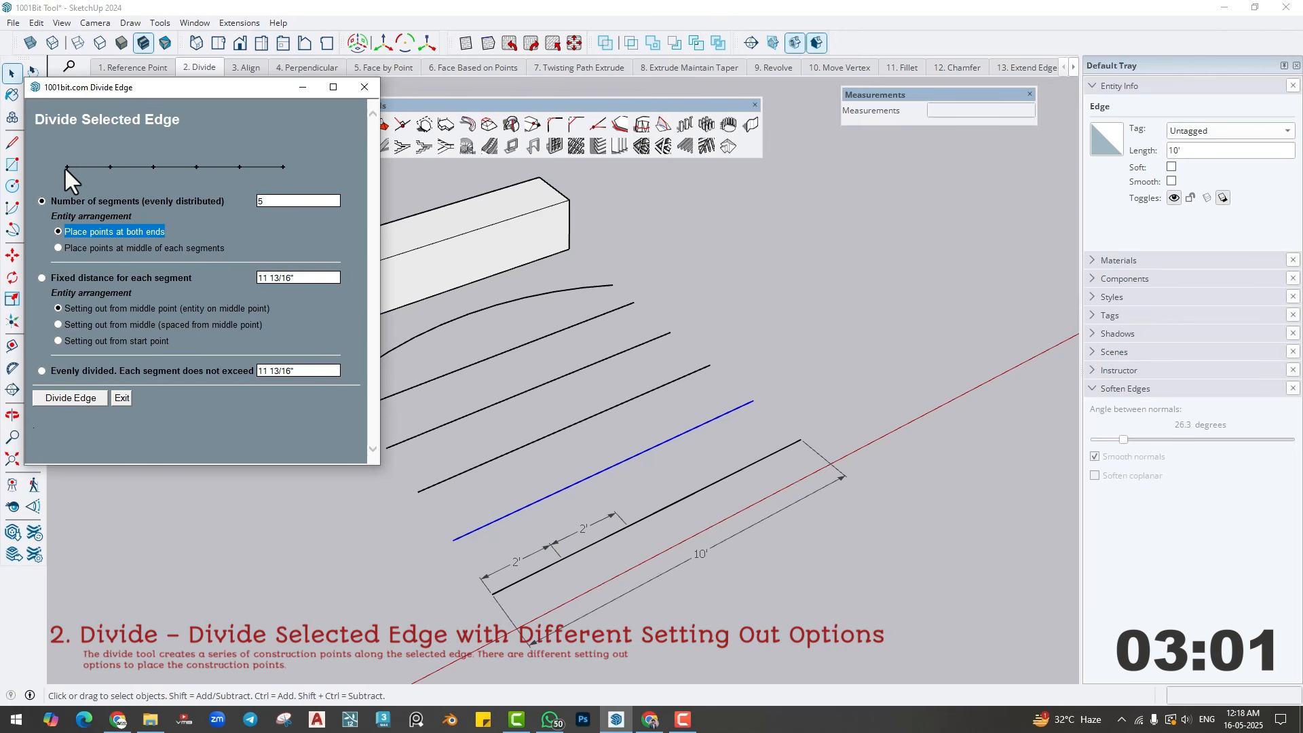
pyautogui.click(58, 397)
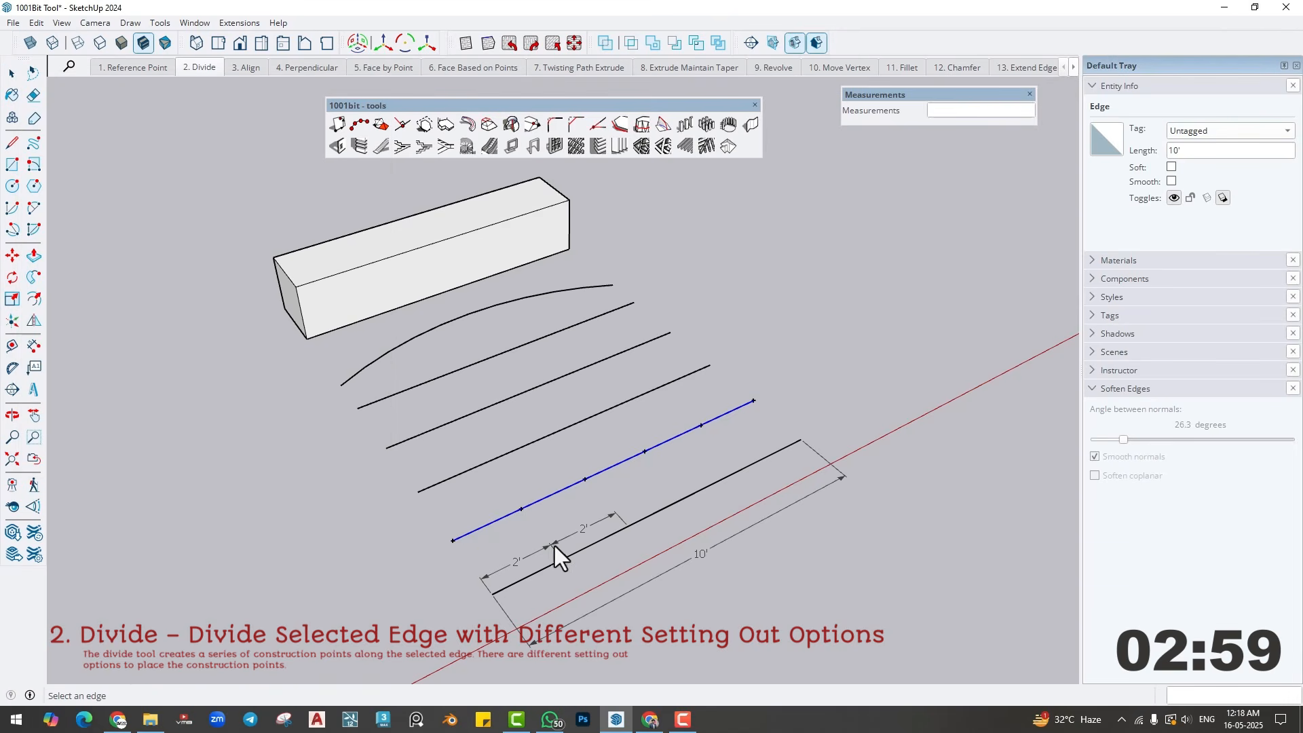
# - Dimension the spacing between the first two construction points on the second line
pyautogui.click(34, 346)
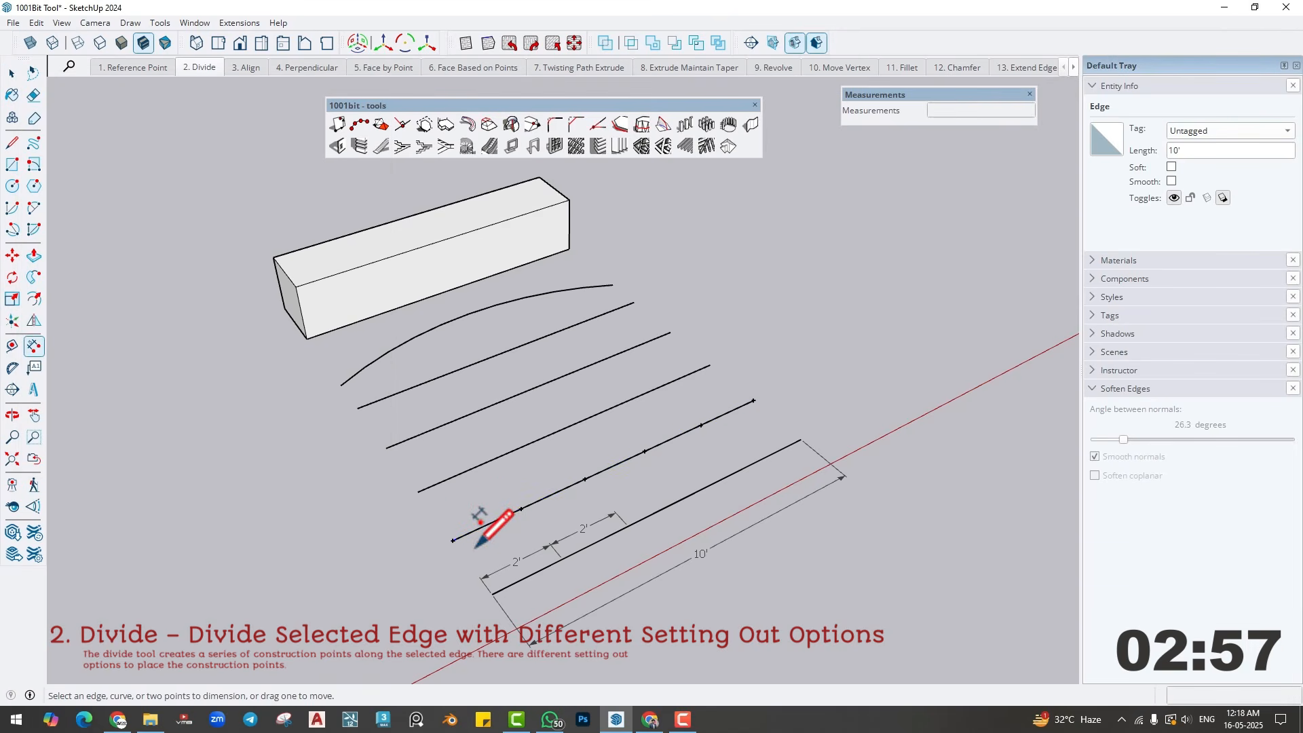
pyautogui.click(453, 539)
pyautogui.click(520, 508)
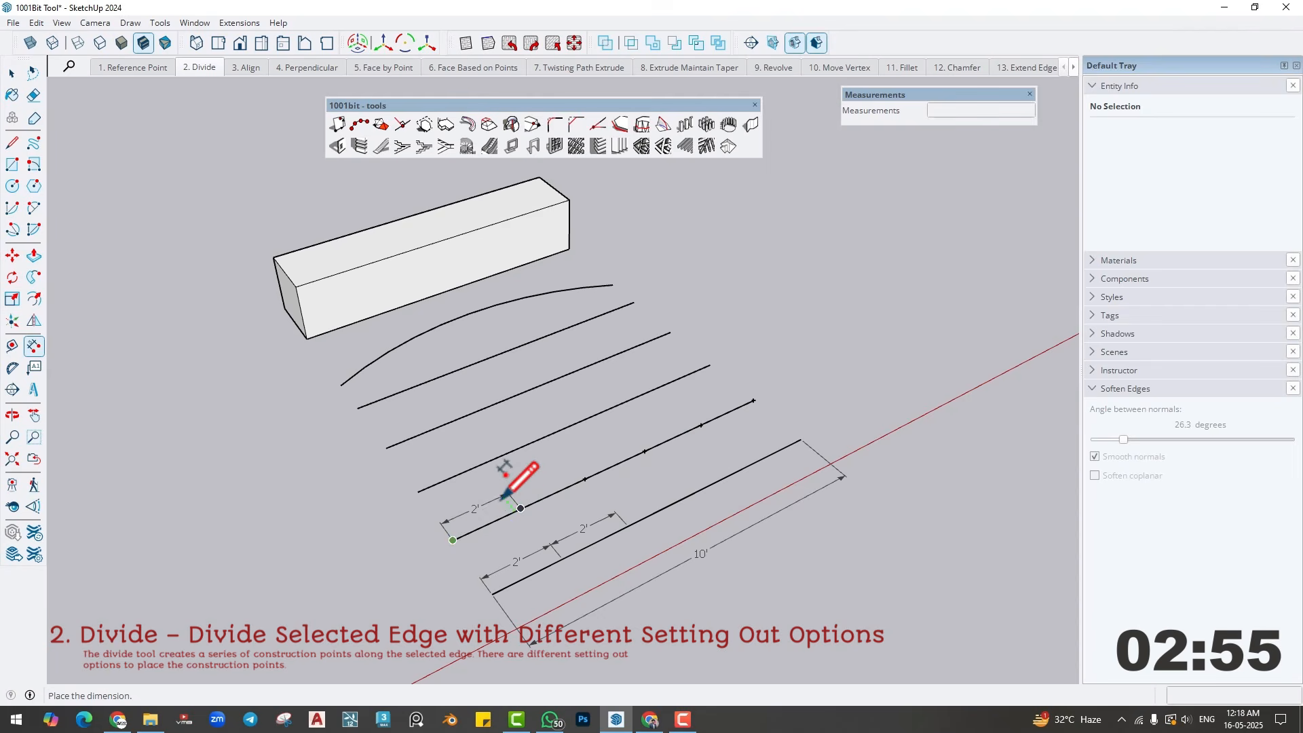
pyautogui.click(504, 498)
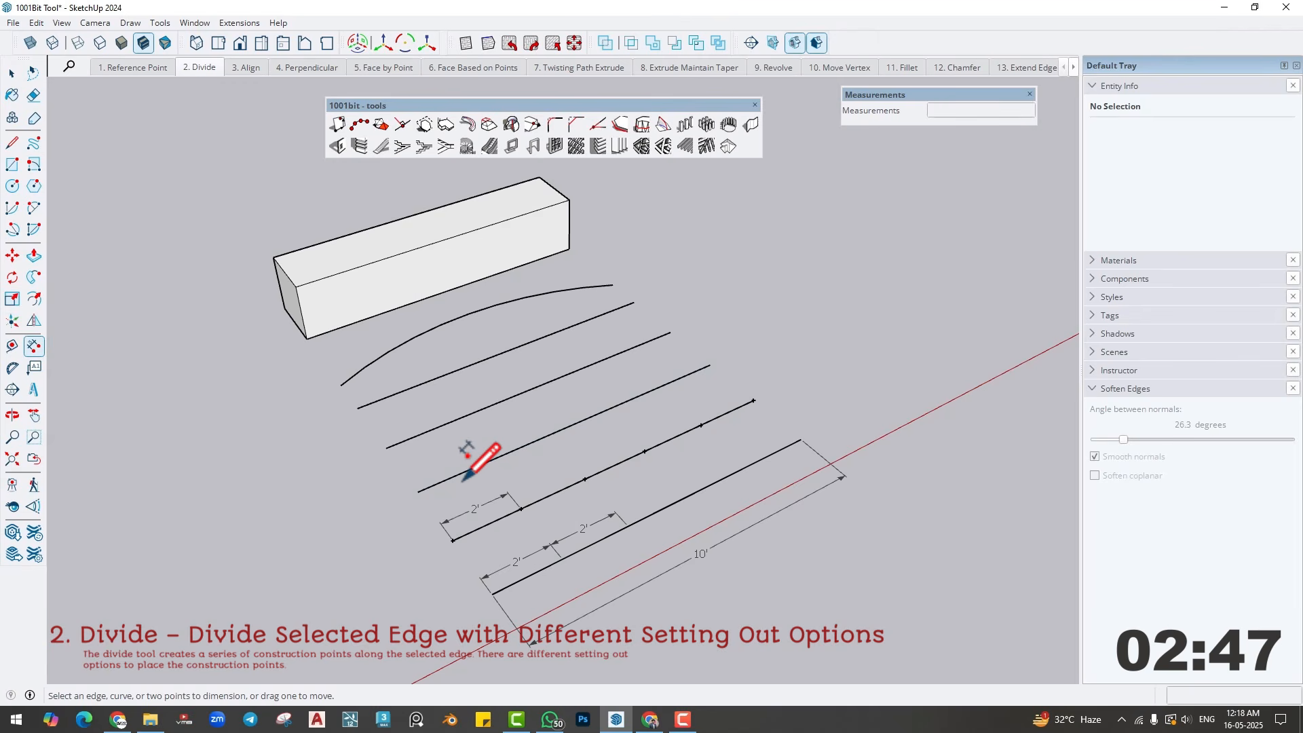
# - Use 1001bit Divide Edge on the third line from the front with 5 evenly distributed segments and points at the middle of each segment
pyautogui.click(12, 73)
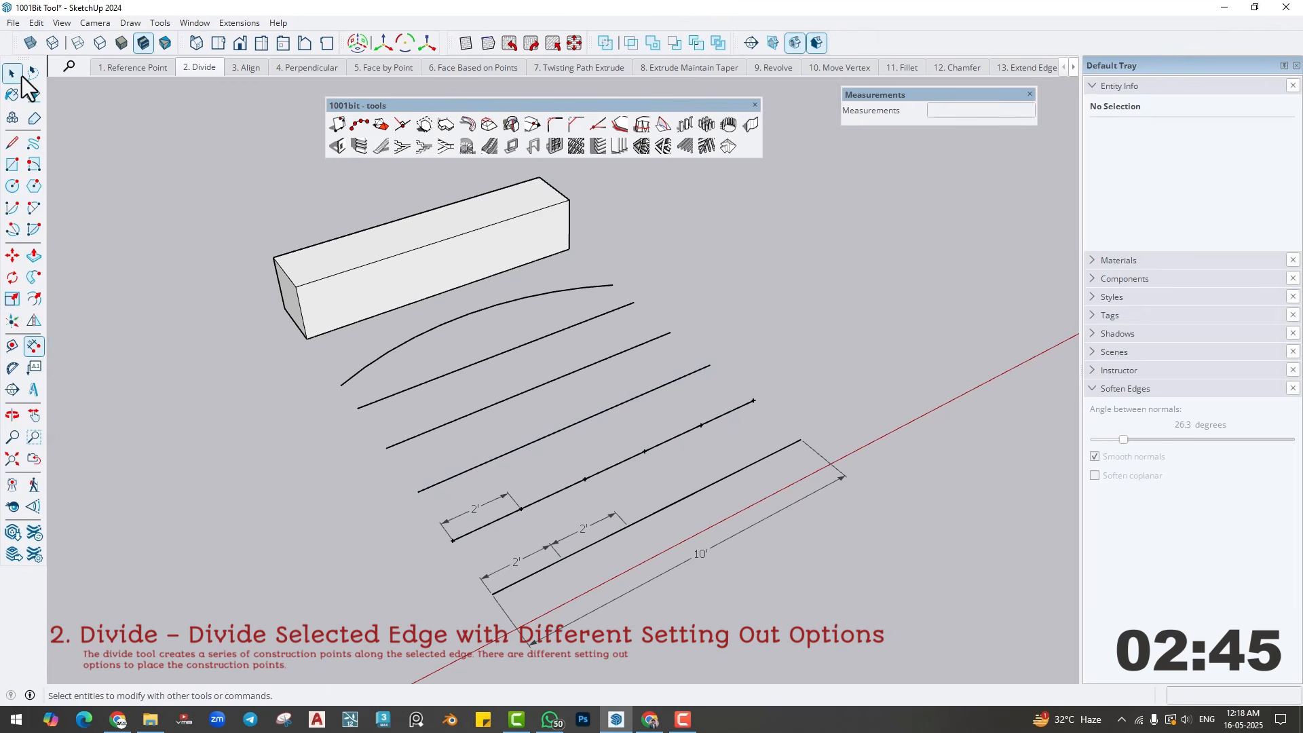
pyautogui.click(489, 461)
pyautogui.click(358, 125)
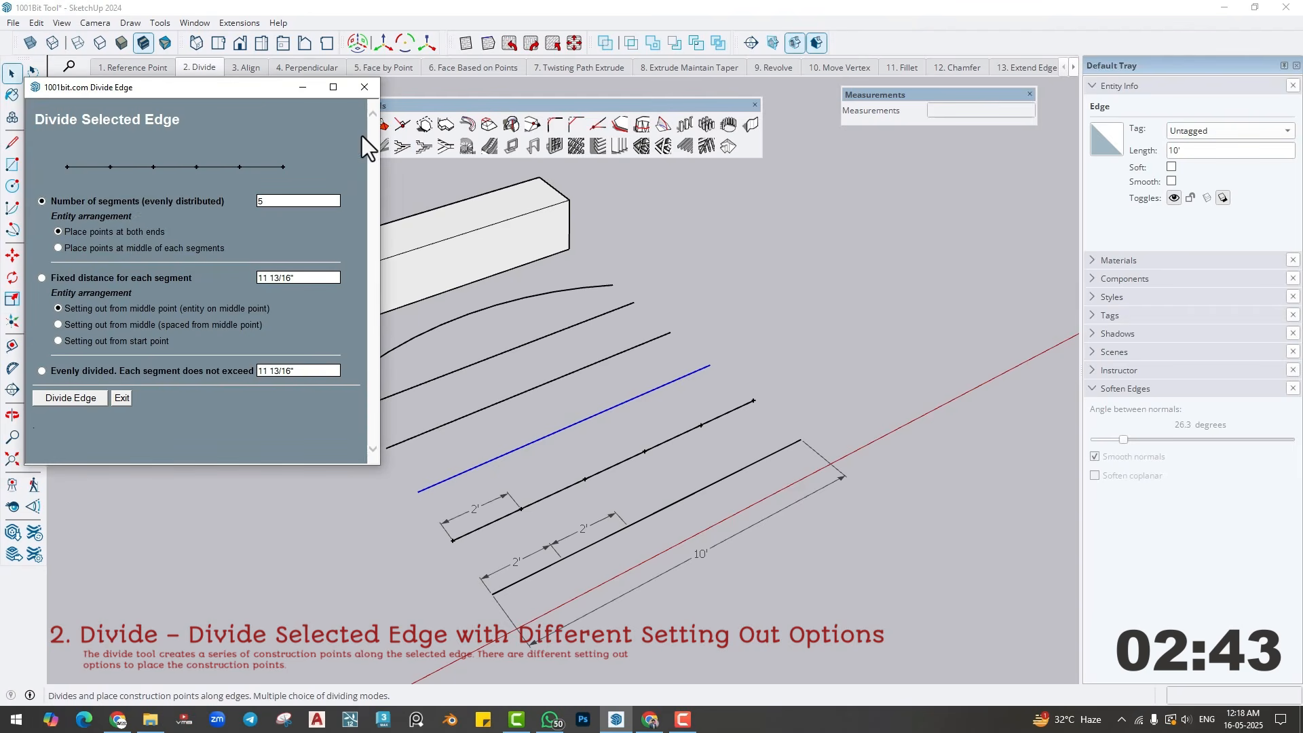
pyautogui.click(59, 249)
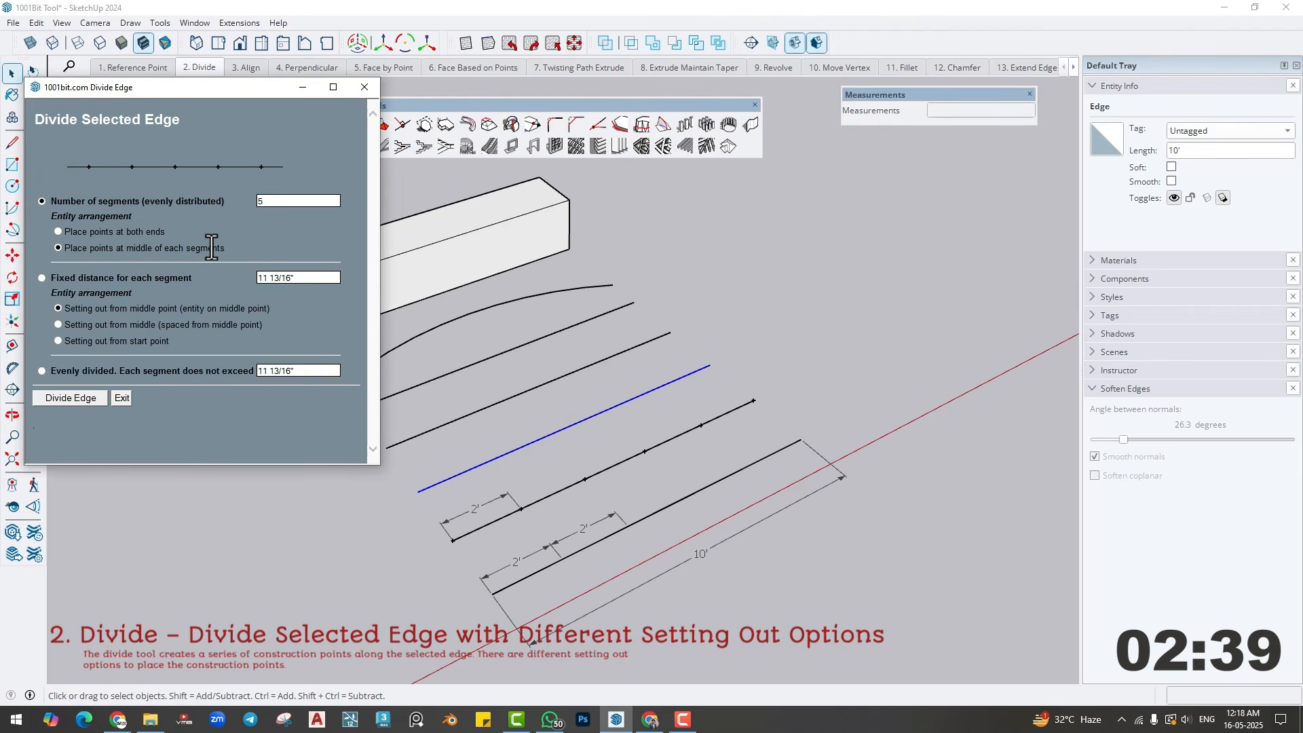
pyautogui.click(54, 401)
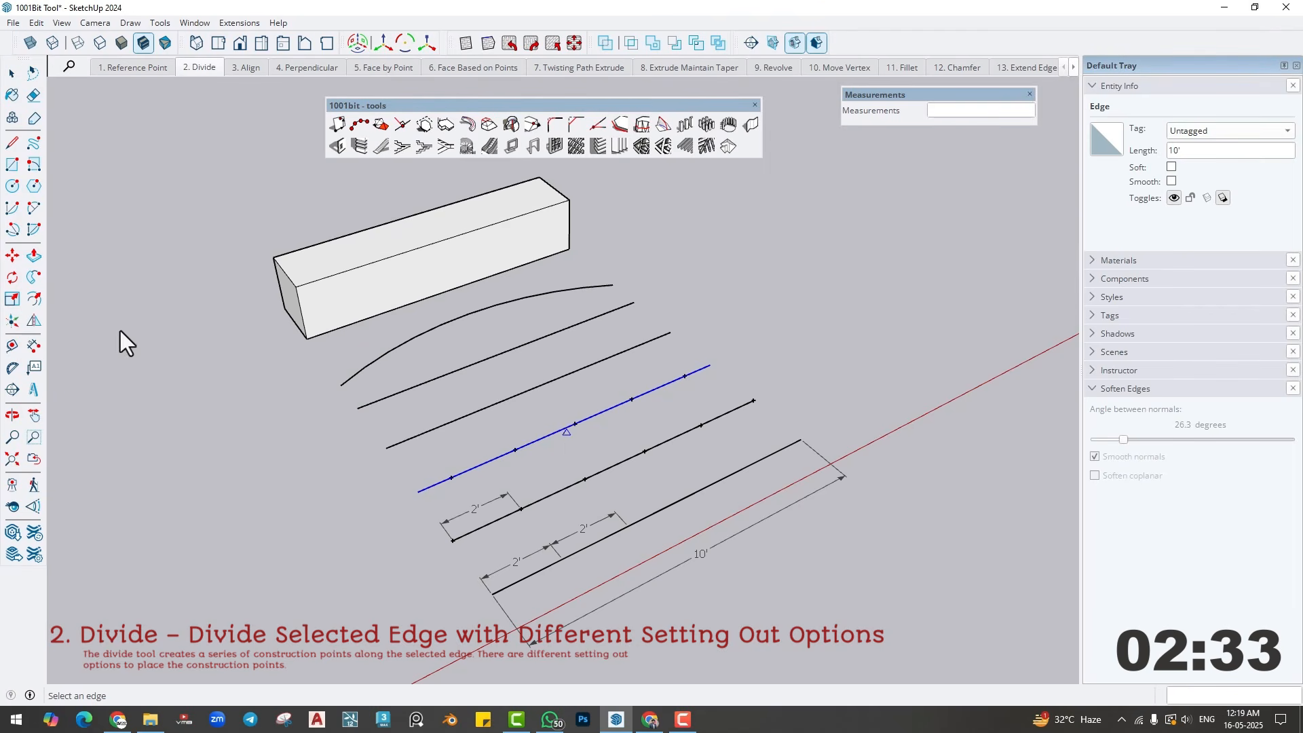
# - Use 1001bit Divide Edge on the fourth line from the front with fixed 1'6" segments set out from the middle point, entity on middle point
pyautogui.click(12, 72)
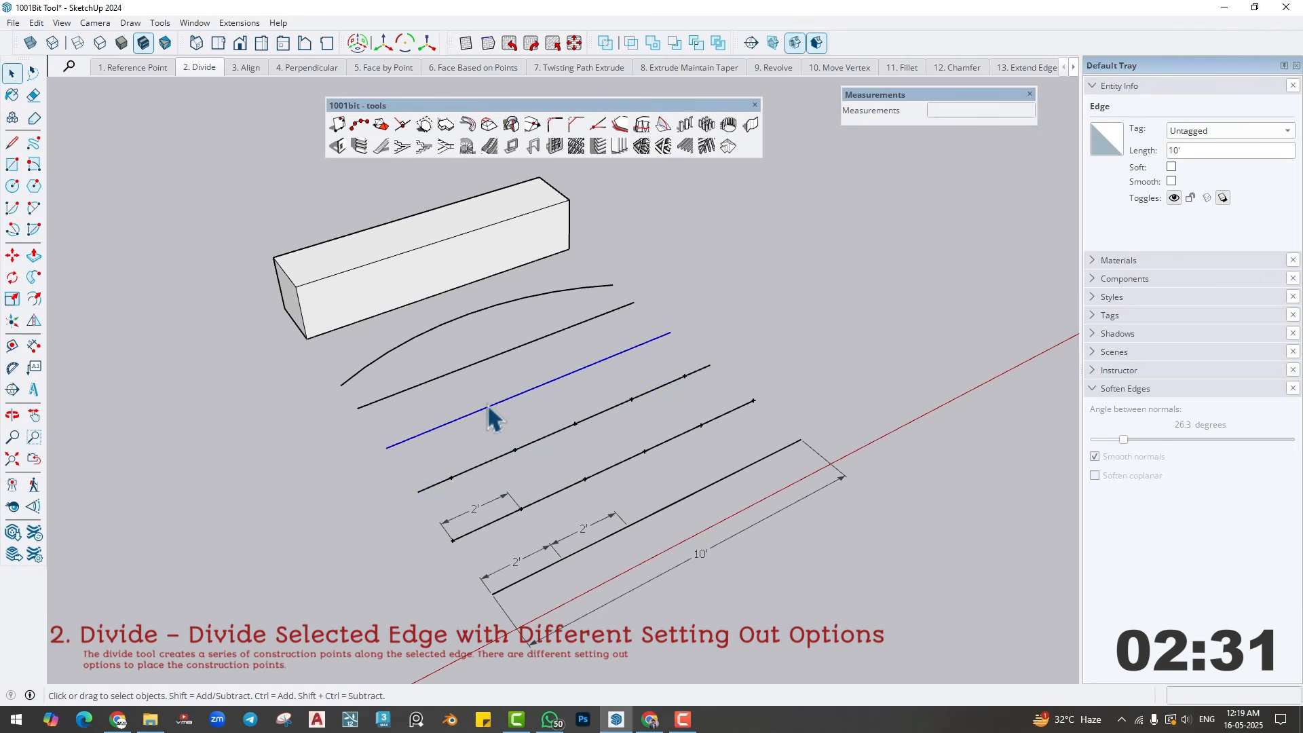
pyautogui.click(358, 124)
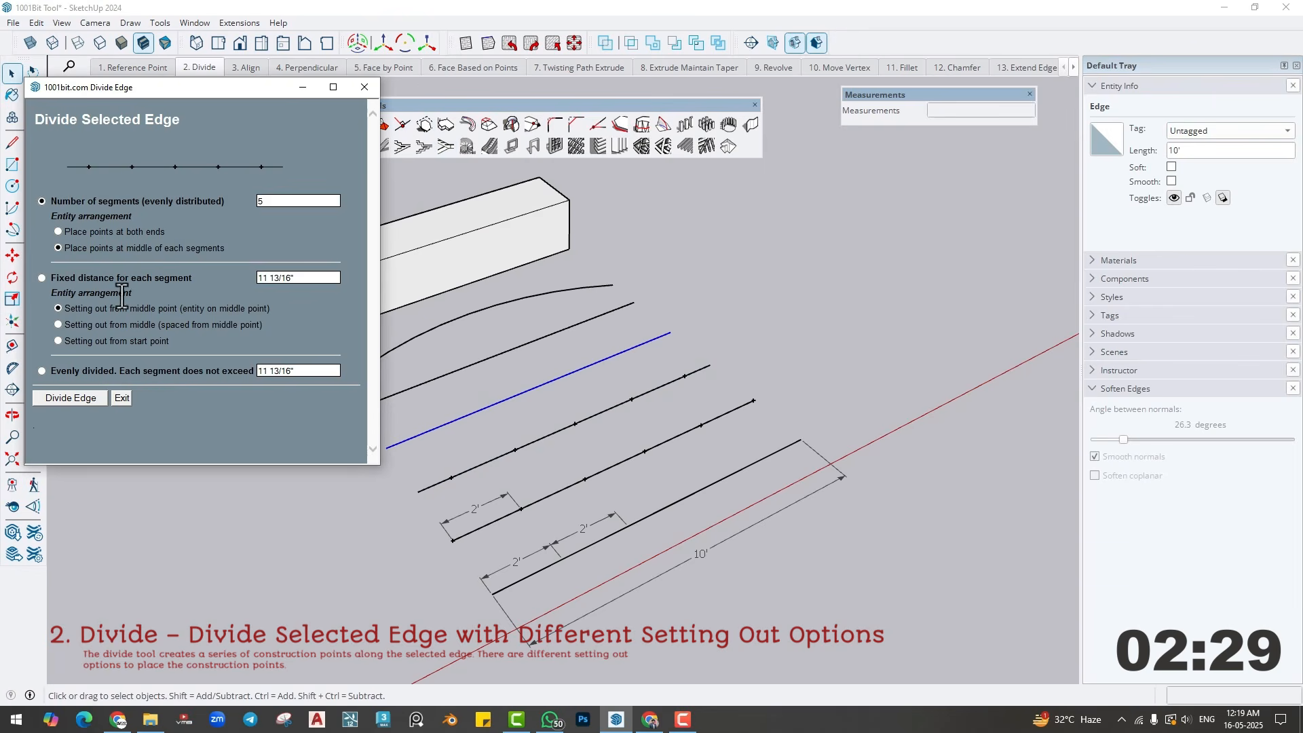
pyautogui.click(42, 278)
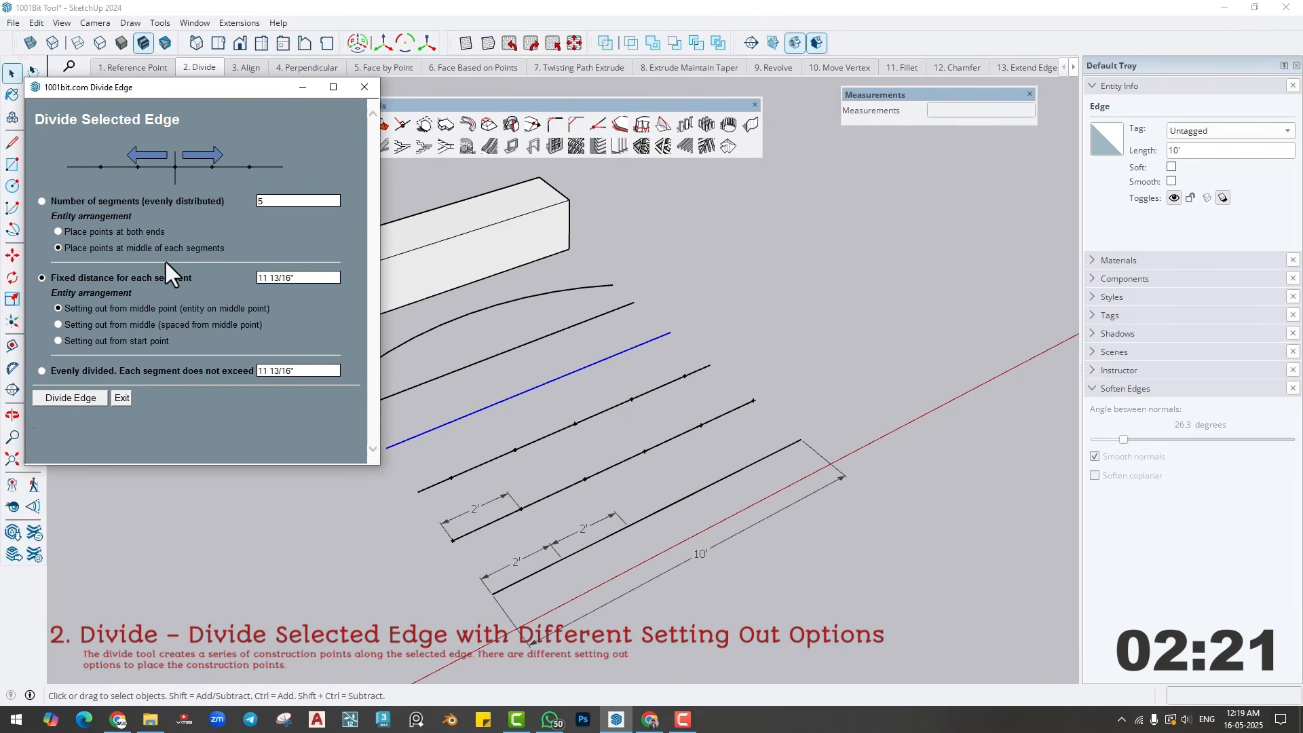
pyautogui.write('1')
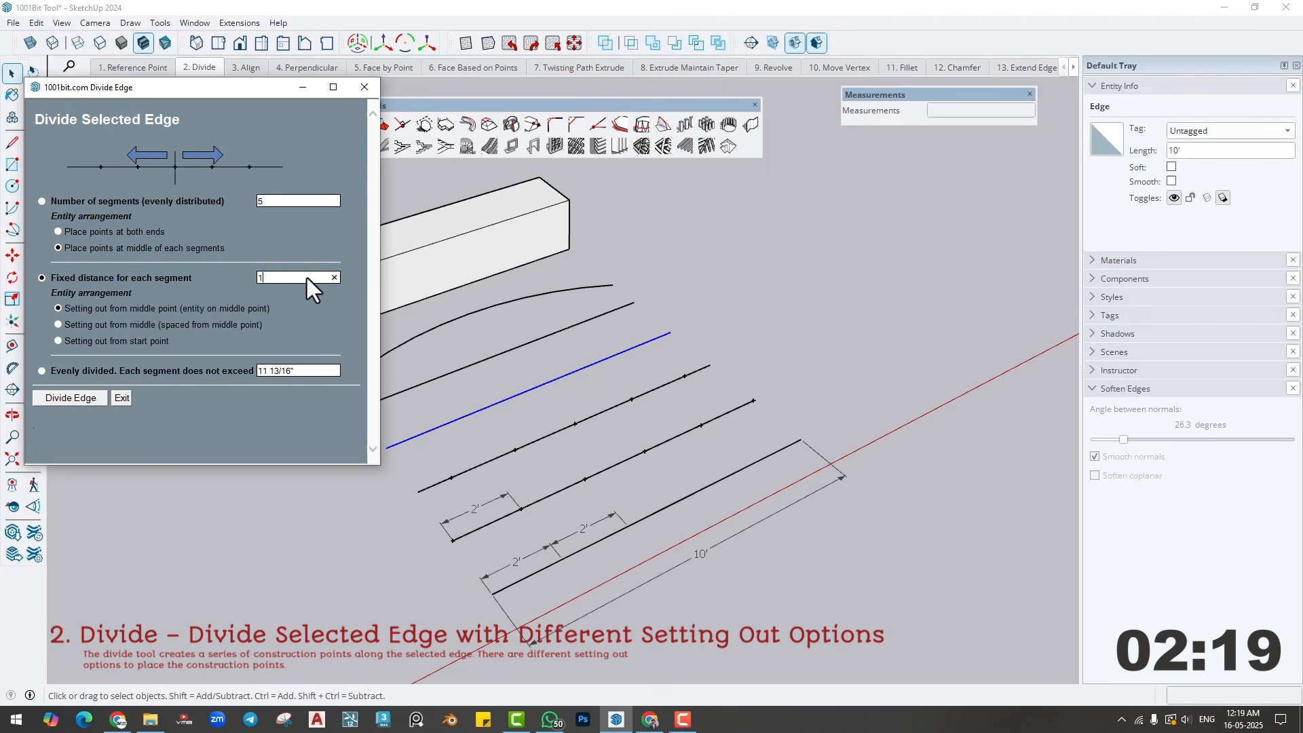
pyautogui.write("'6")
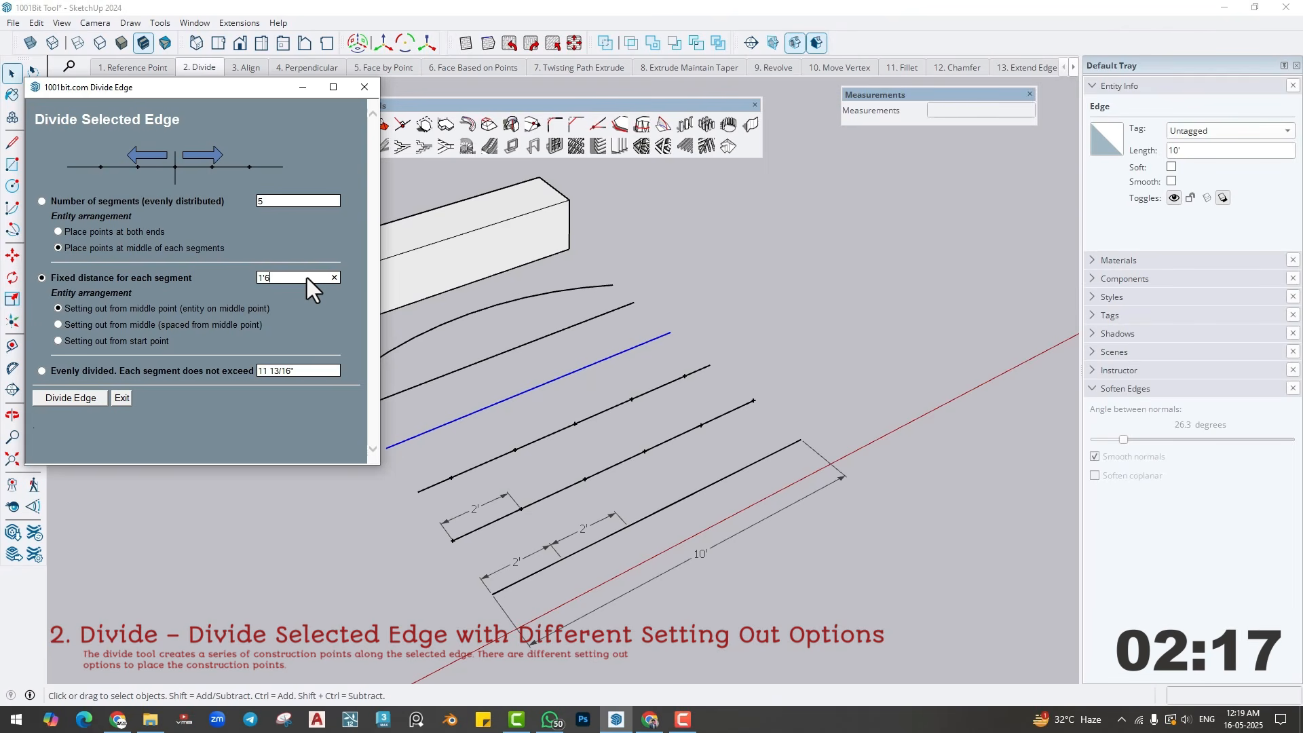
pyautogui.write('"')
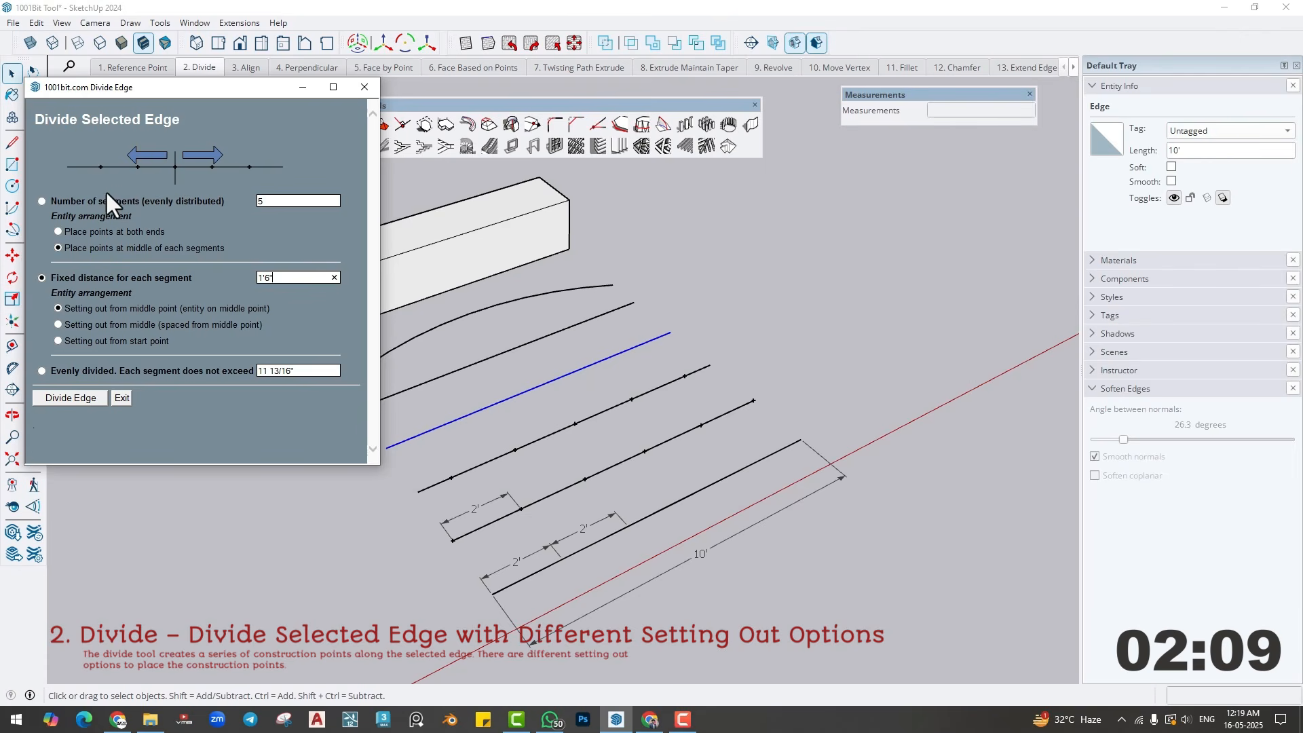
pyautogui.click(68, 395)
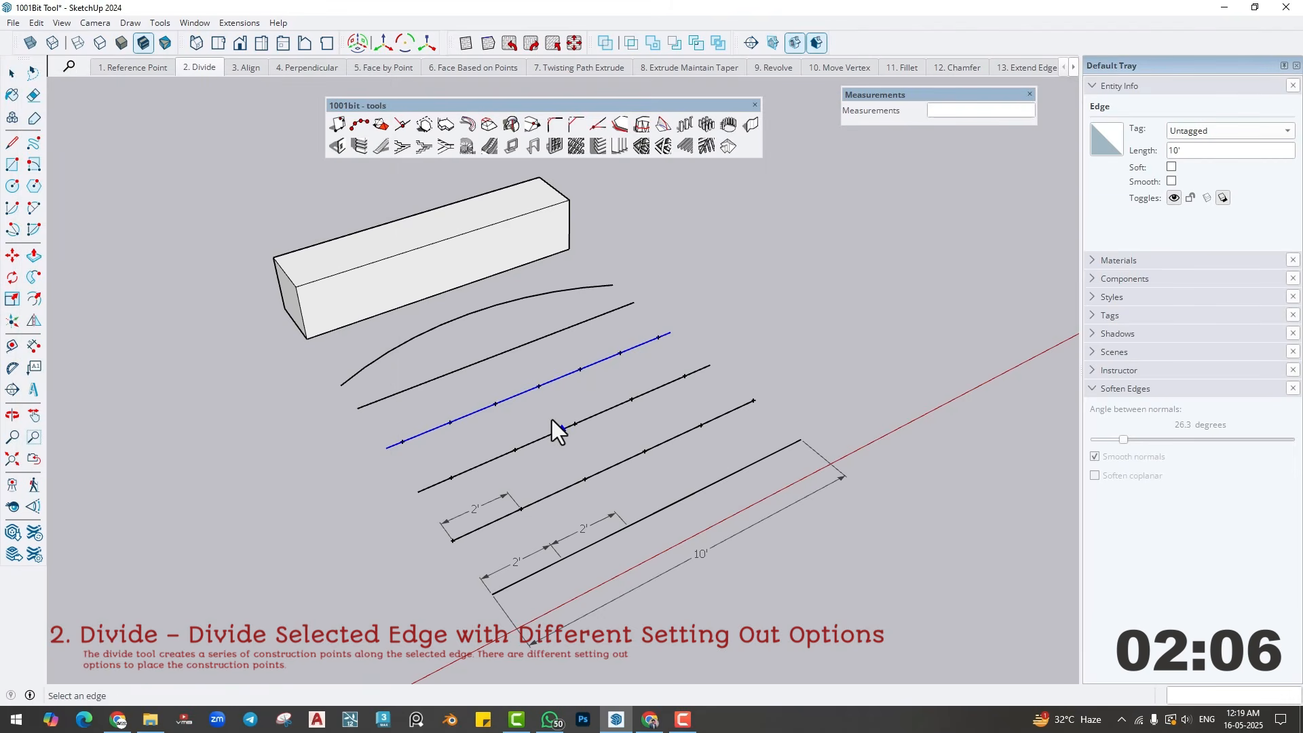
# - Dimension the spacing between two adjacent construction points near the middle of the fourth line
pyautogui.click(32, 345)
pyautogui.click(538, 385)
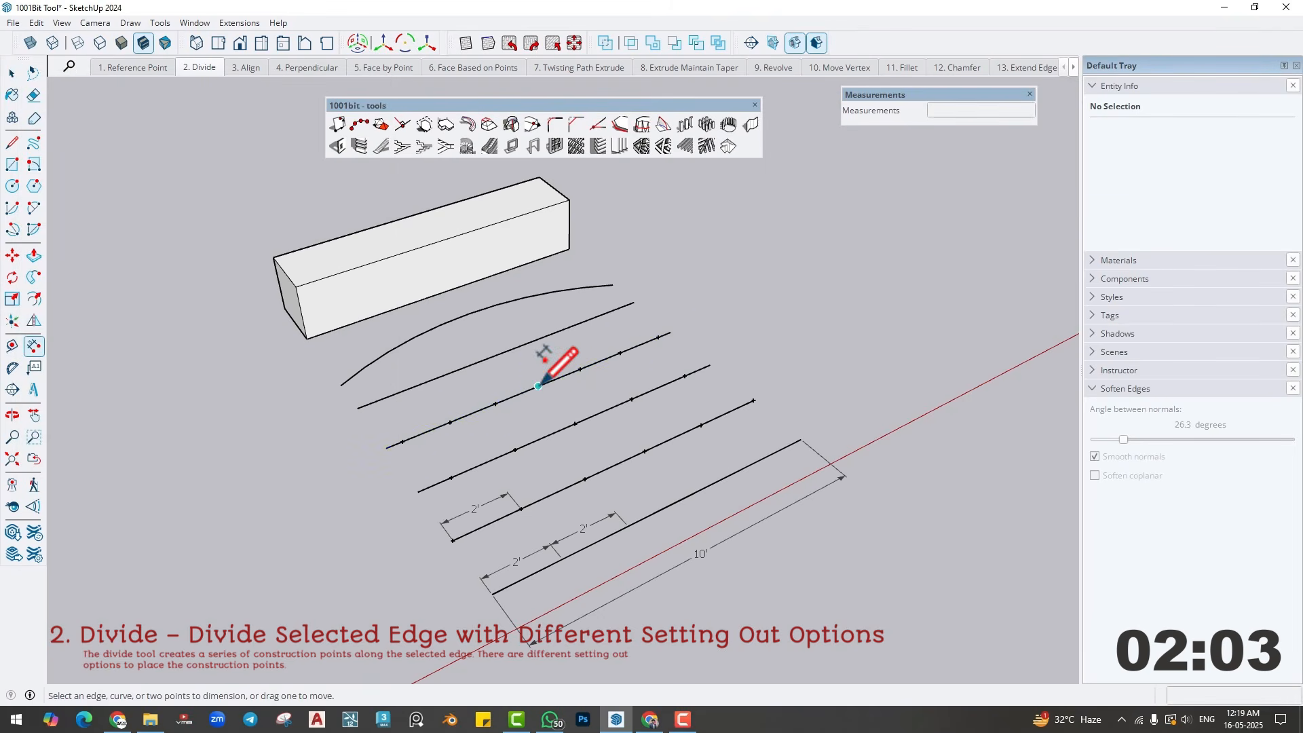
pyautogui.click(495, 403)
pyautogui.click(491, 392)
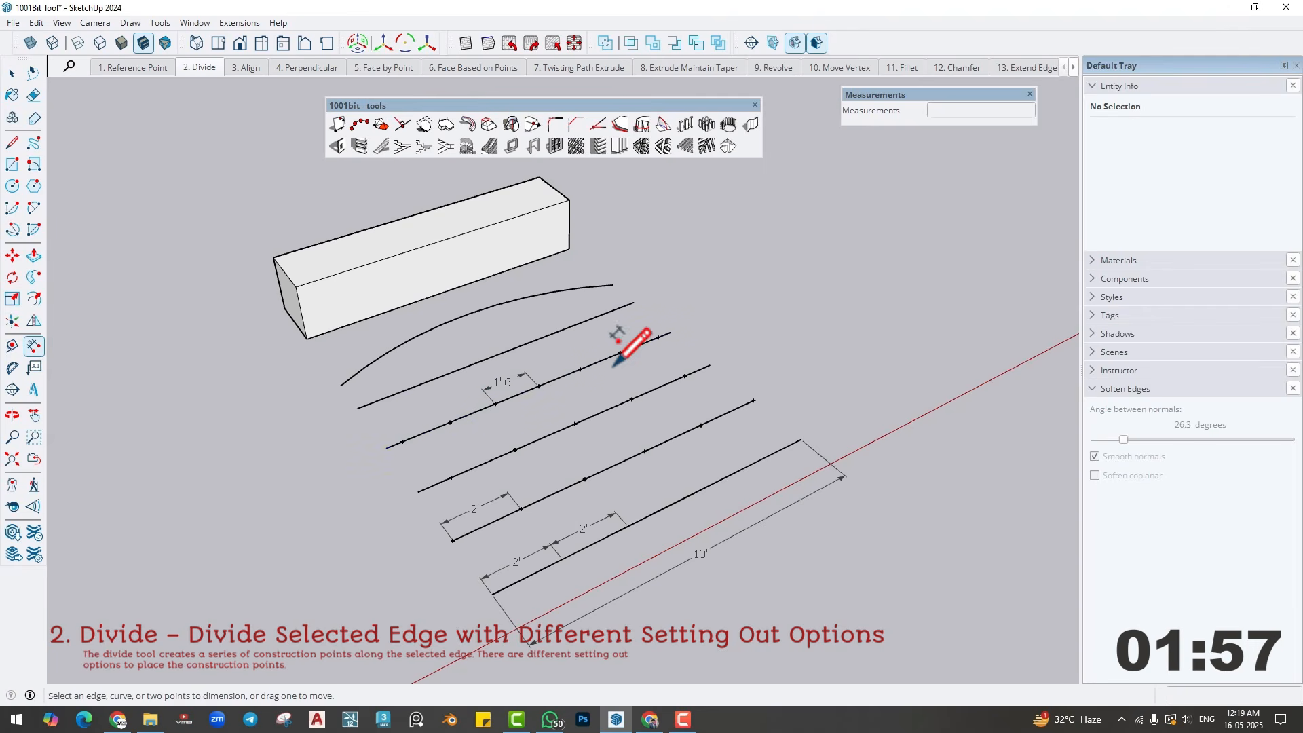
# - Try 1001bit Divide Edge on the fifth line from the front with fixed 1'6" segments spaced from the middle point
pyautogui.scroll(3, 506, 407)
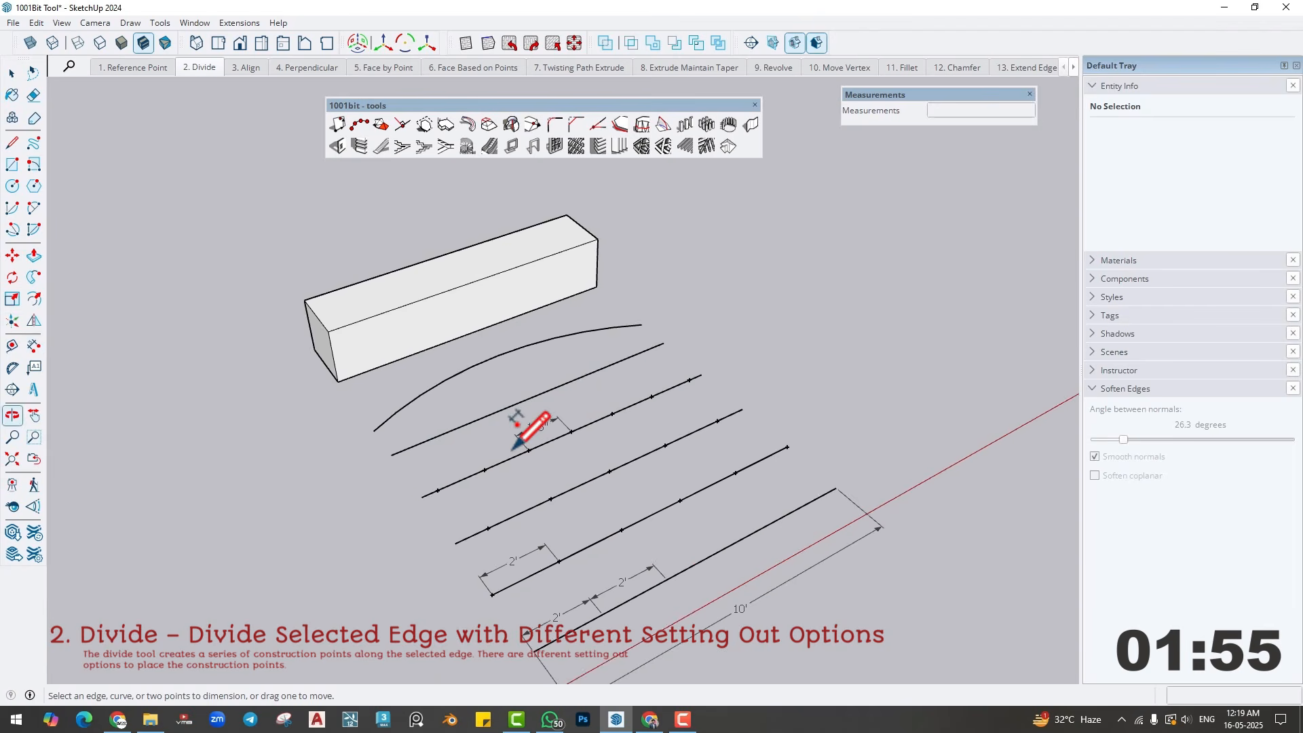
pyautogui.press('space')
pyautogui.click(523, 387)
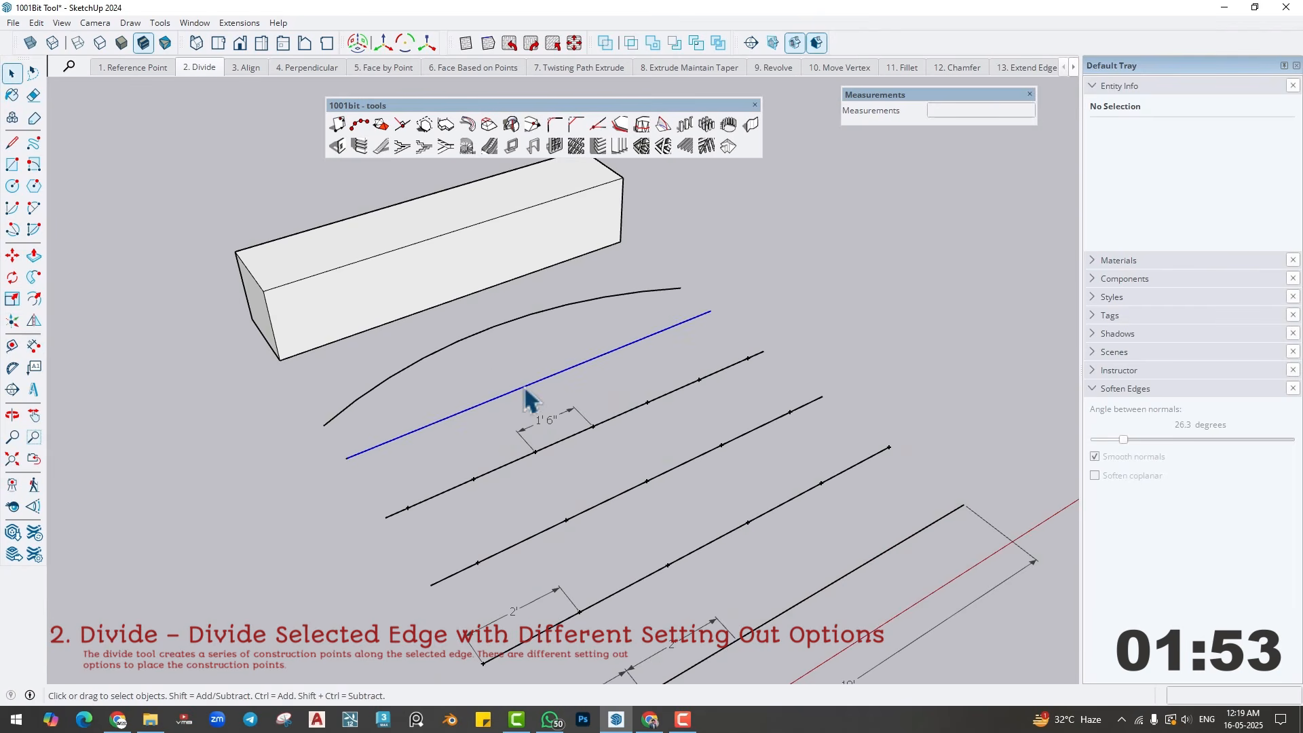
pyautogui.click(359, 124)
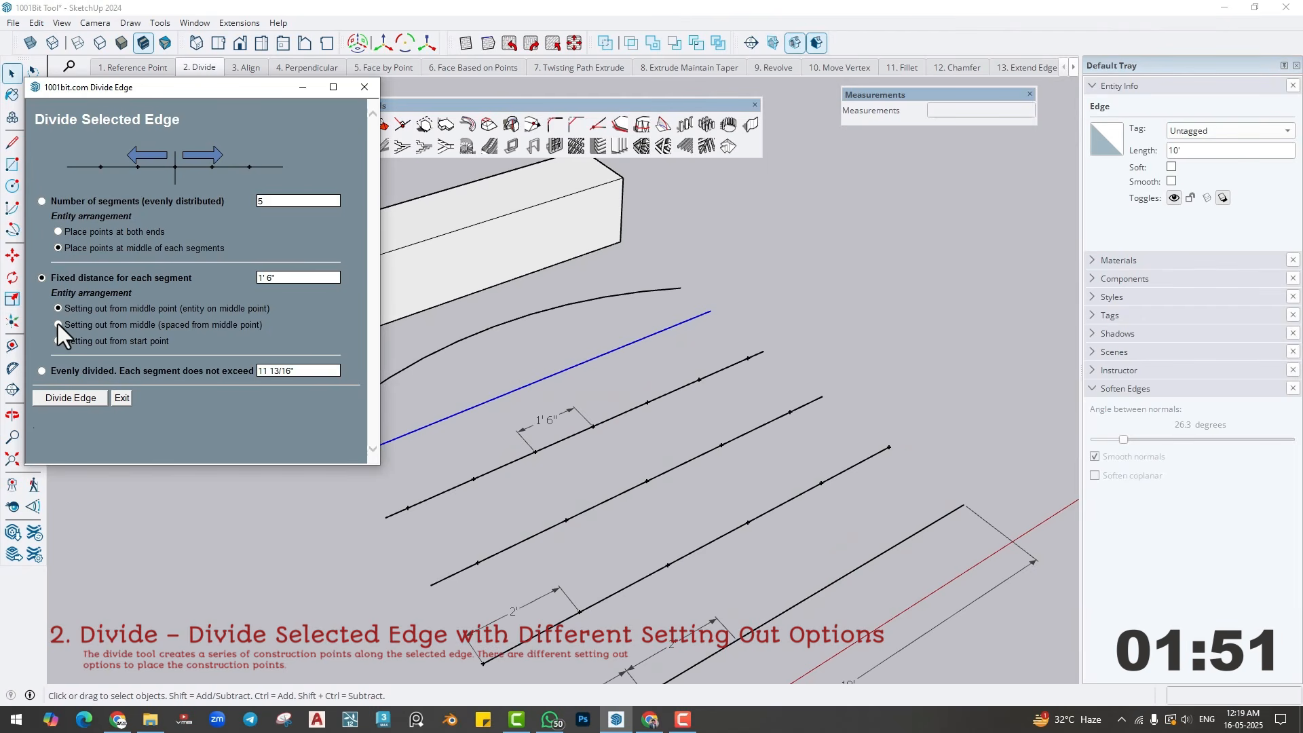
pyautogui.click(57, 324)
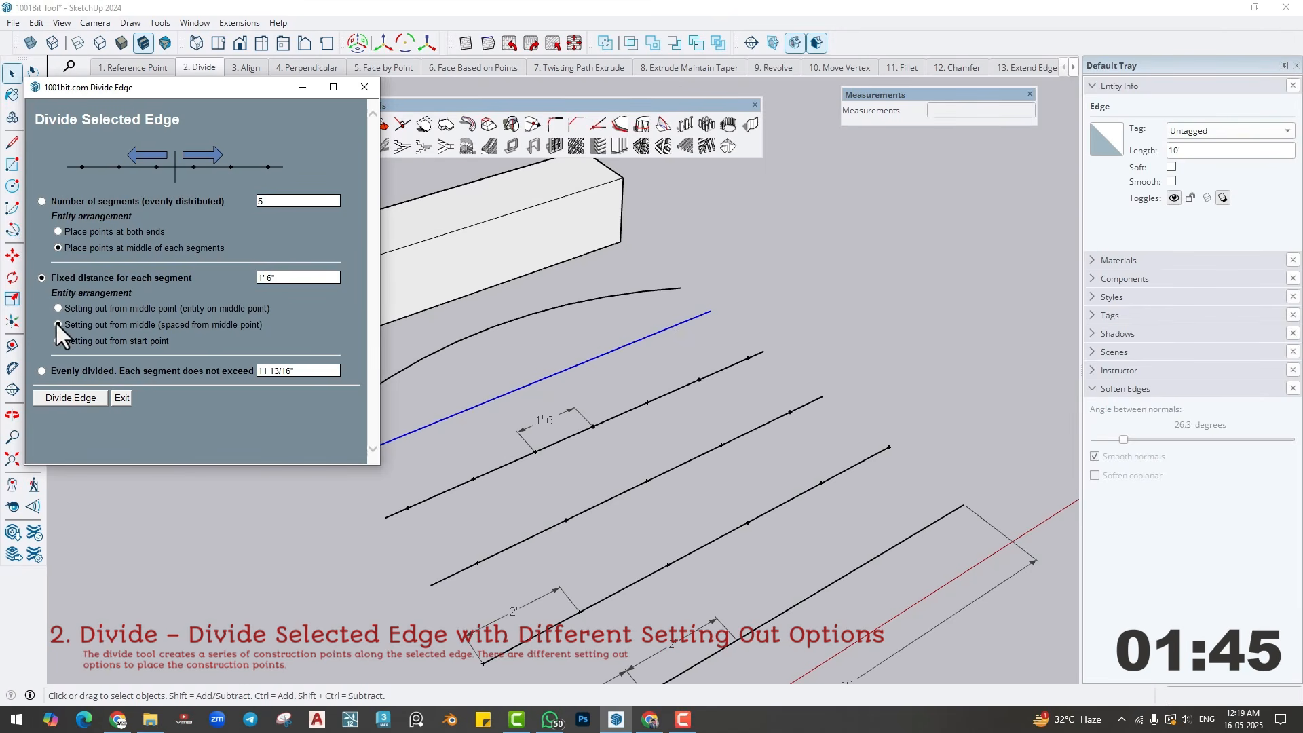
pyautogui.moveTo(64, 323); pyautogui.dragTo(243, 324)
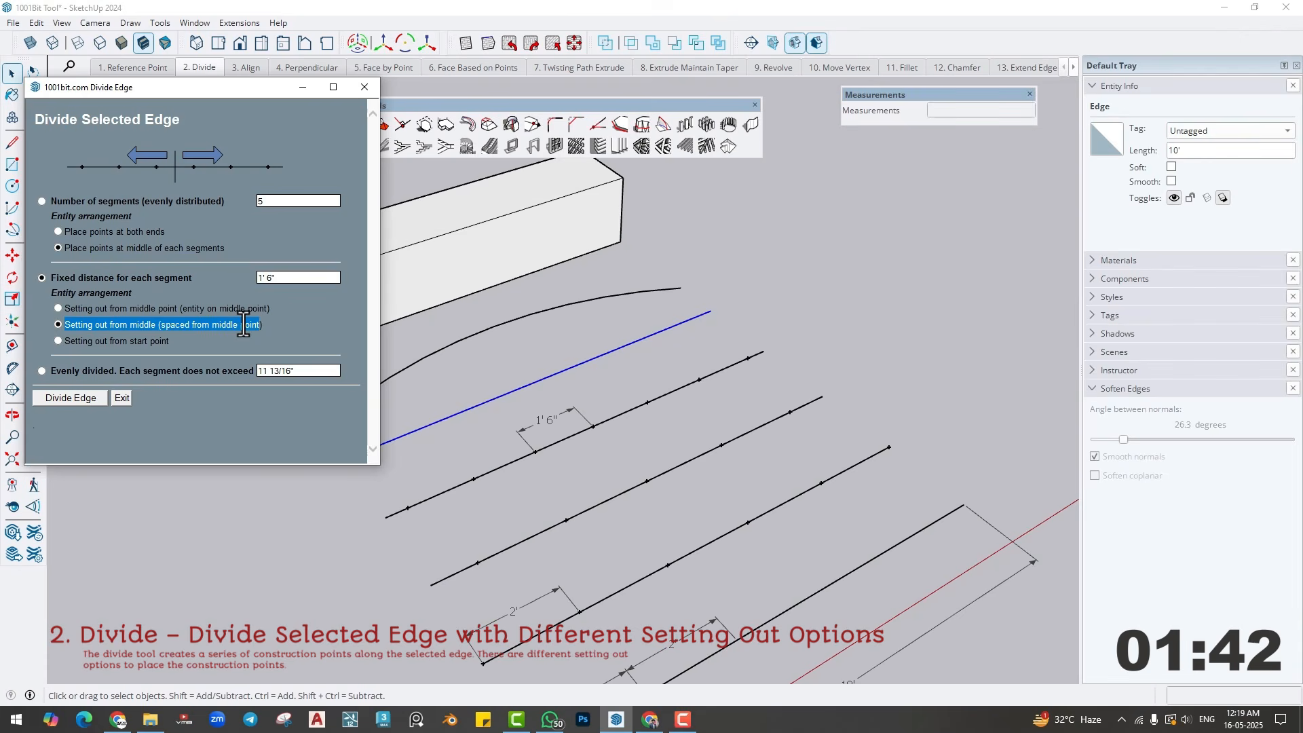
pyautogui.click(70, 399)
pyautogui.scroll(1, 430, 454)
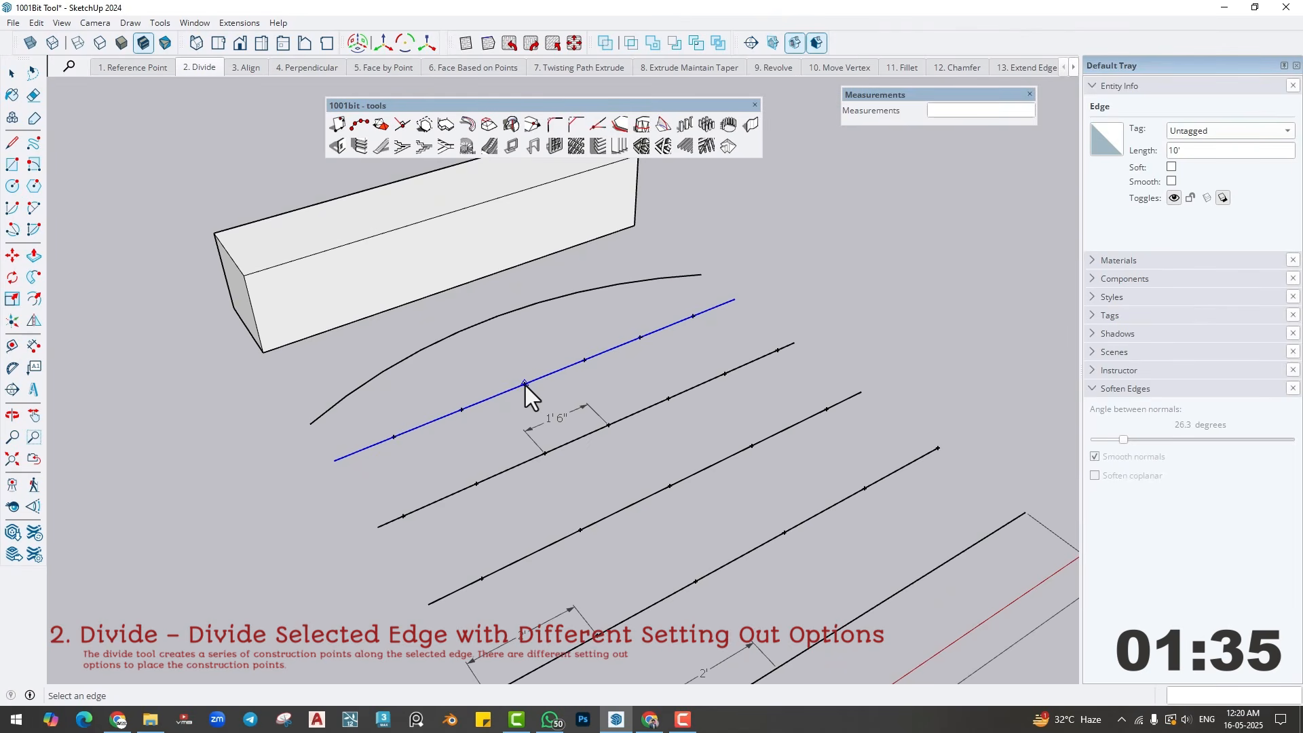
pyautogui.scroll(-1, 525, 385)
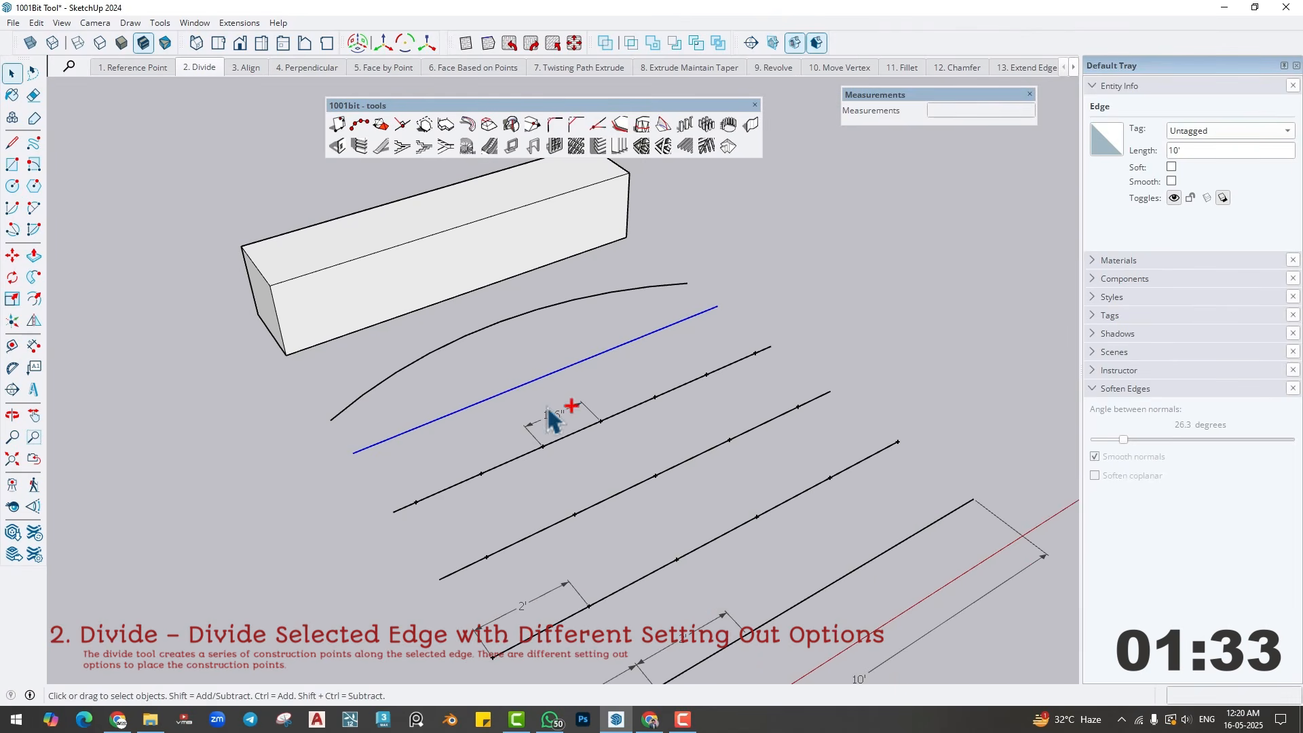
# - Try dividing the fifth line from the front with fixed 1'6" segments set out from the start point
pyautogui.click(360, 145)
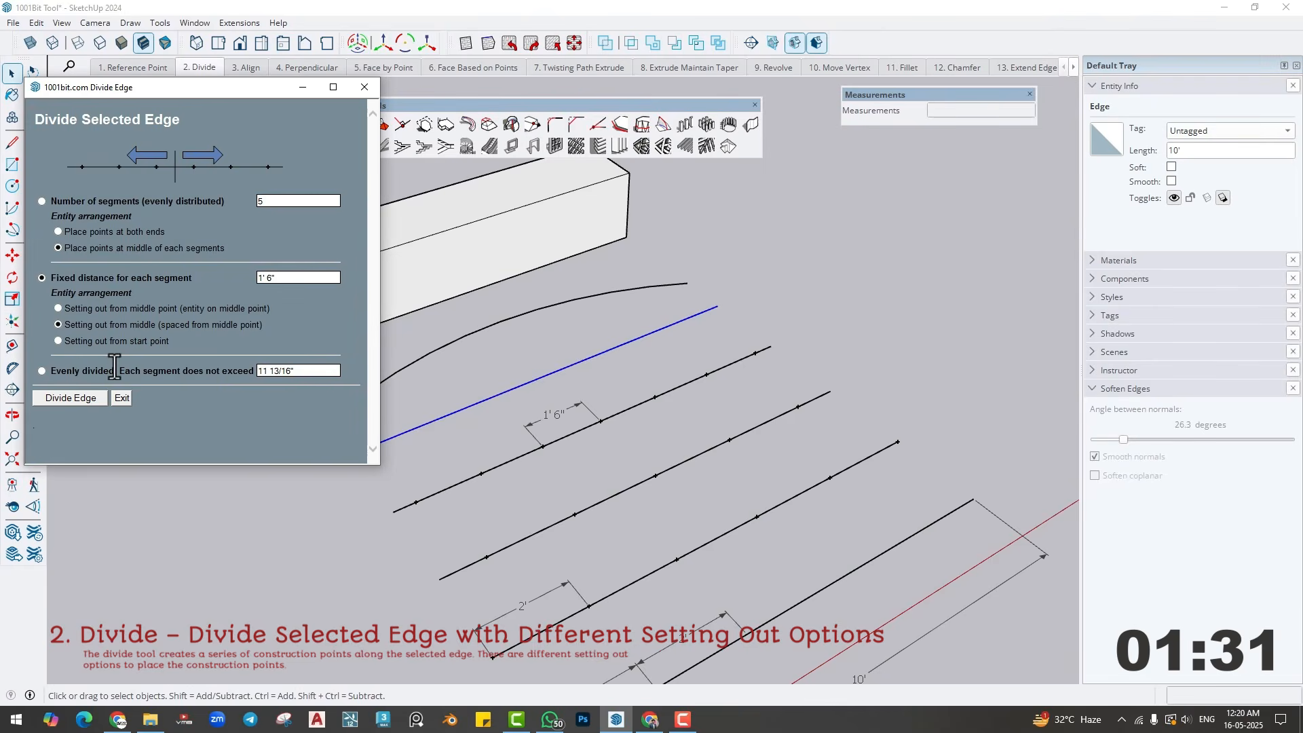
pyautogui.click(55, 341)
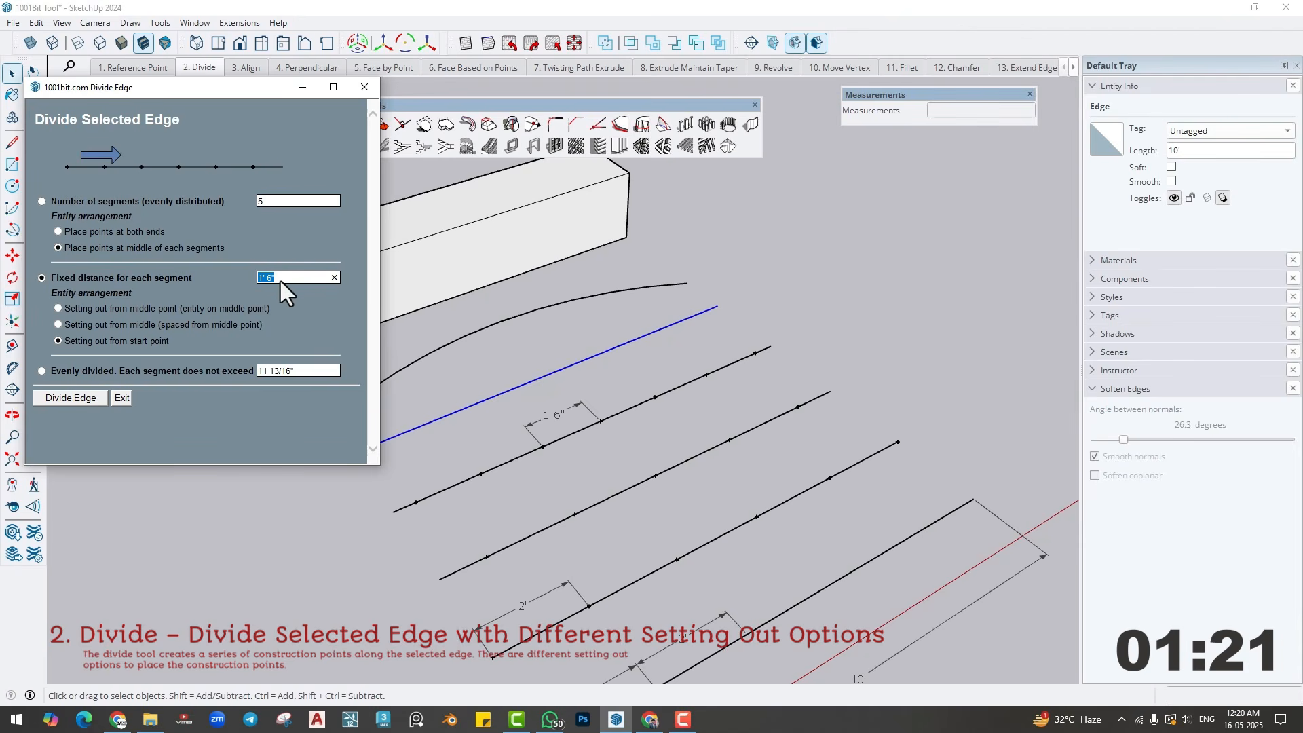
pyautogui.click(82, 397)
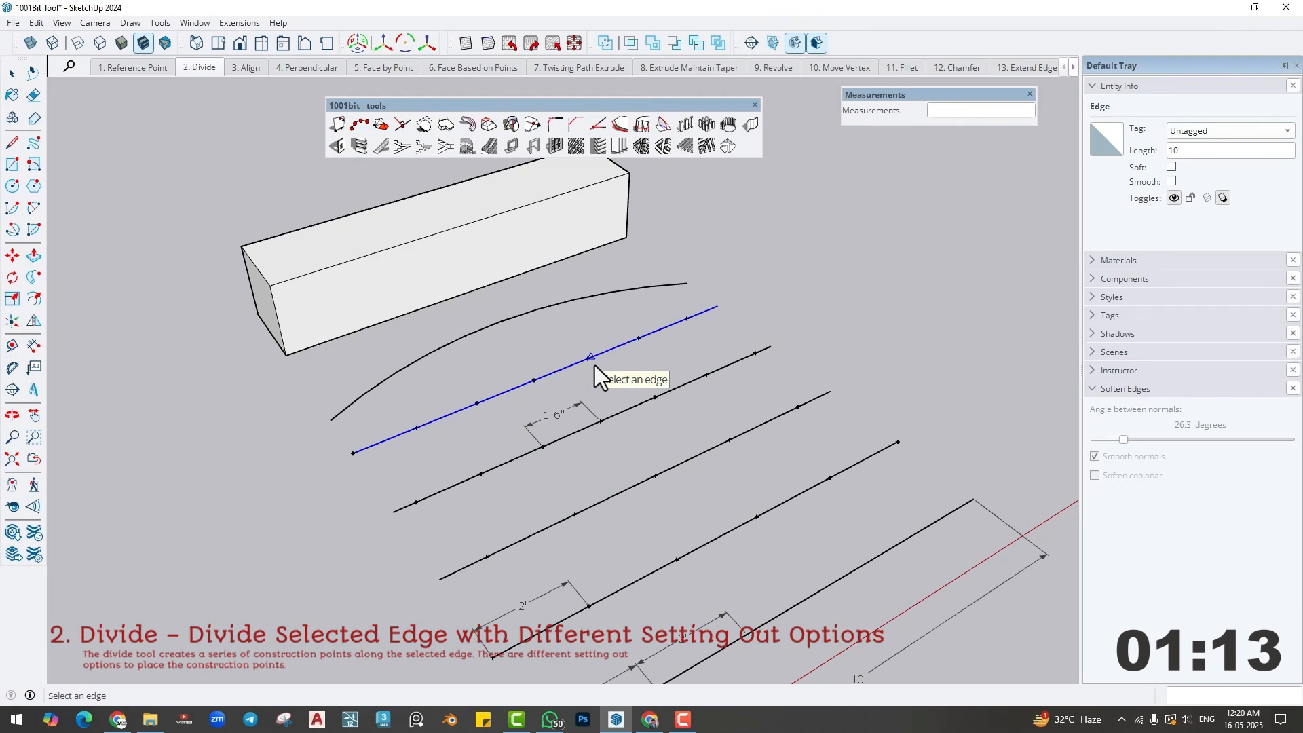
pyautogui.press('space')
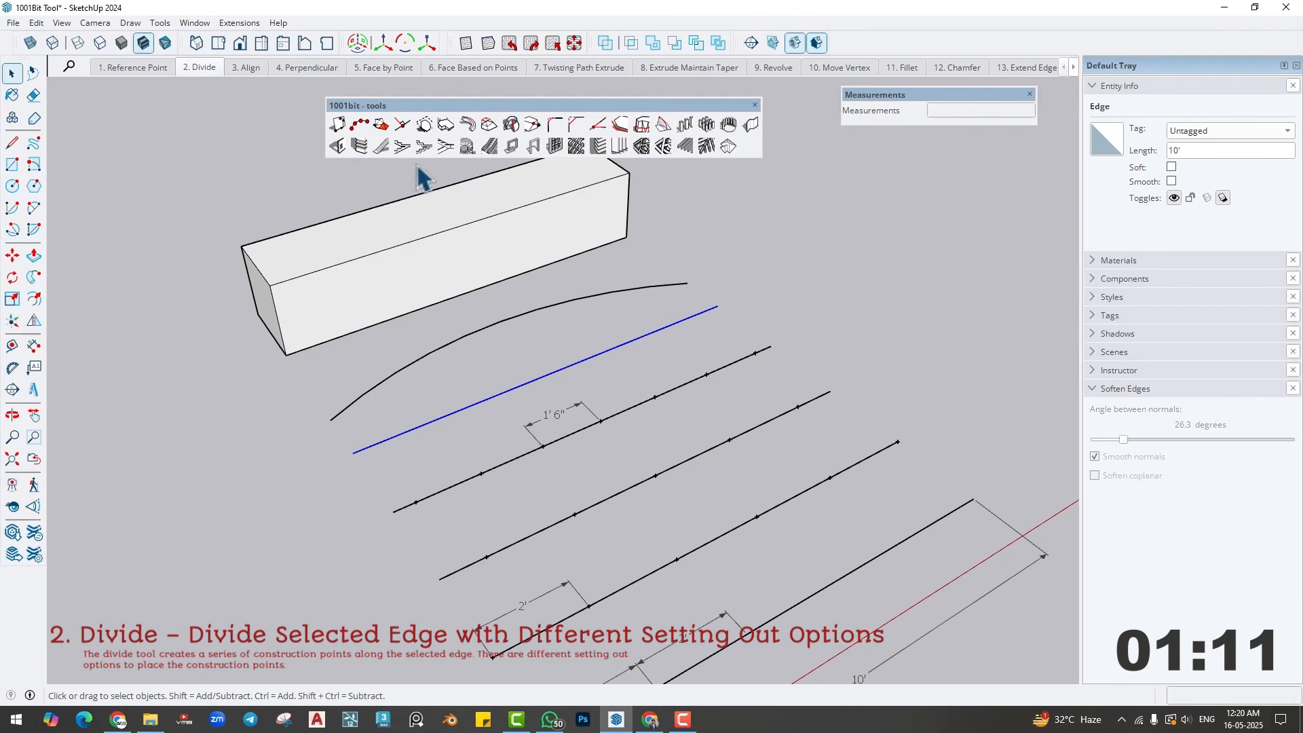
# - Use 1001bit Divide Edge on the fifth line to divide it evenly with each segment not exceeding 3'
pyautogui.click(367, 125)
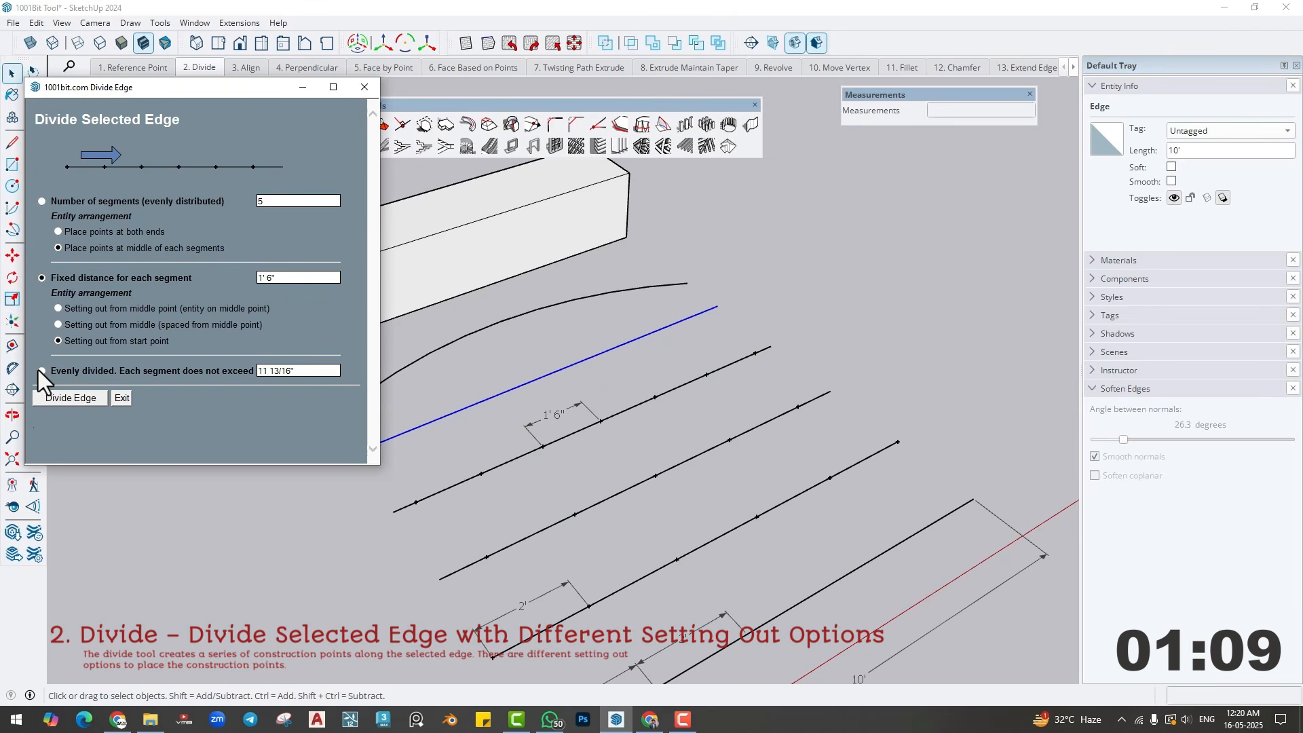
pyautogui.click(43, 371)
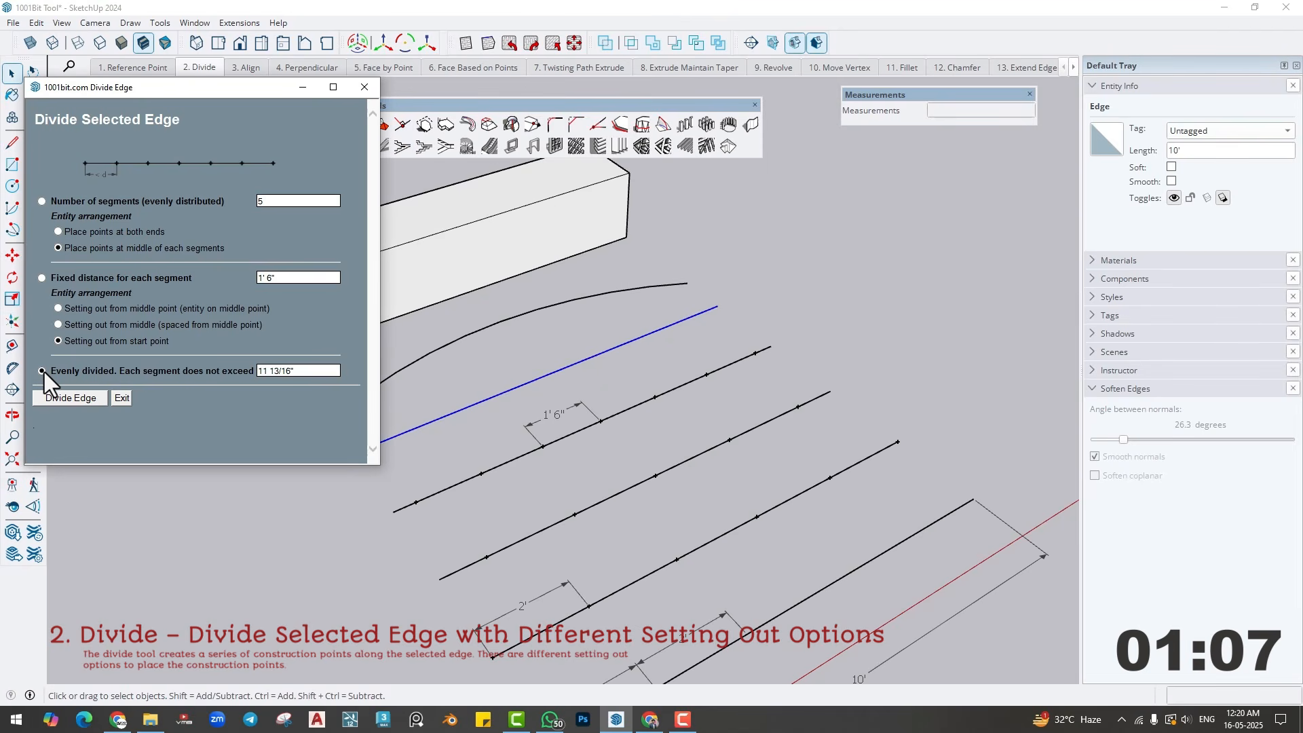
pyautogui.click(305, 371)
pyautogui.write('3')
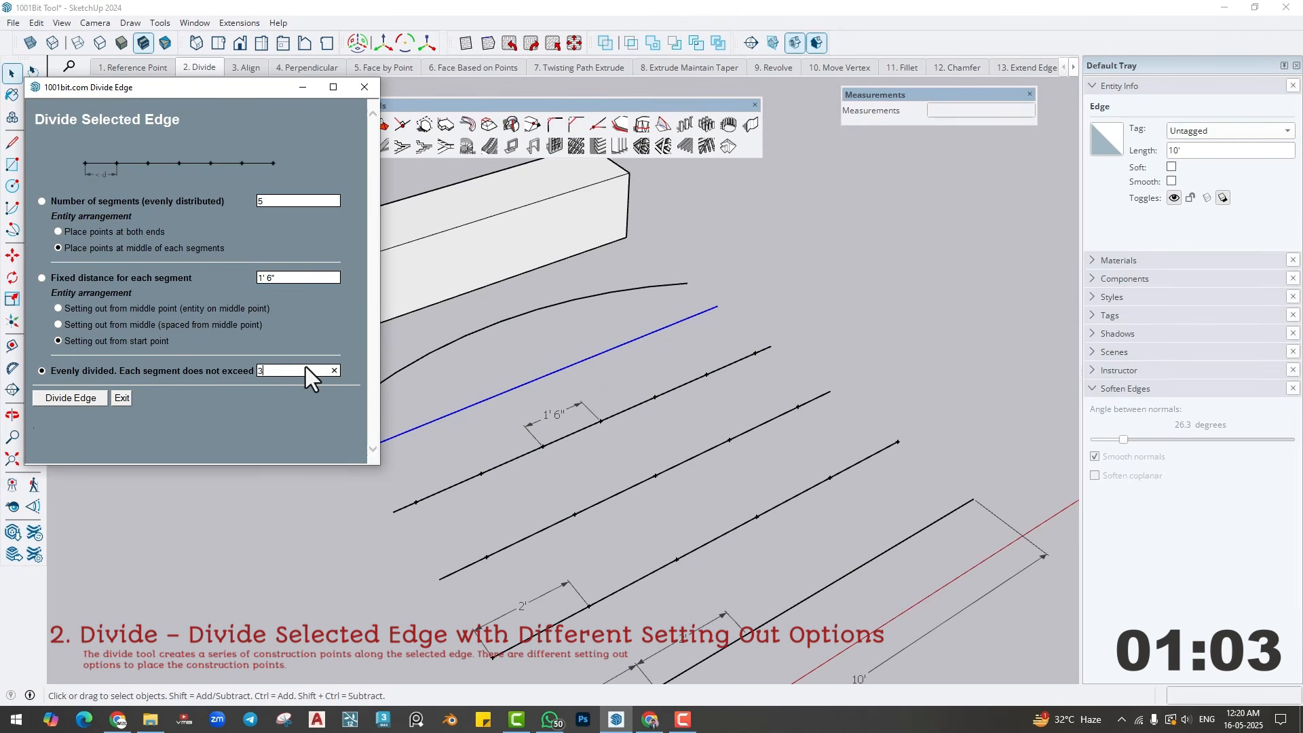
pyautogui.write("'")
pyautogui.doubleClick(282, 367)
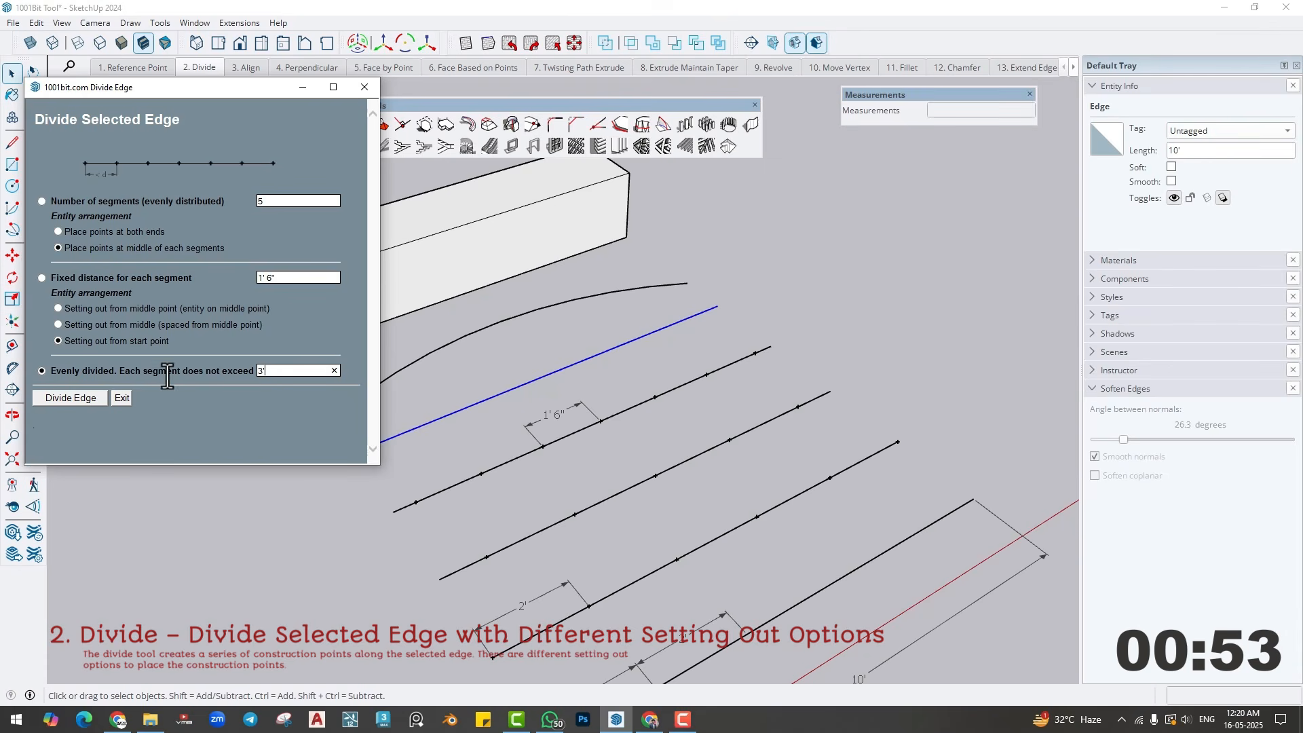
pyautogui.moveTo(121, 372); pyautogui.dragTo(230, 369)
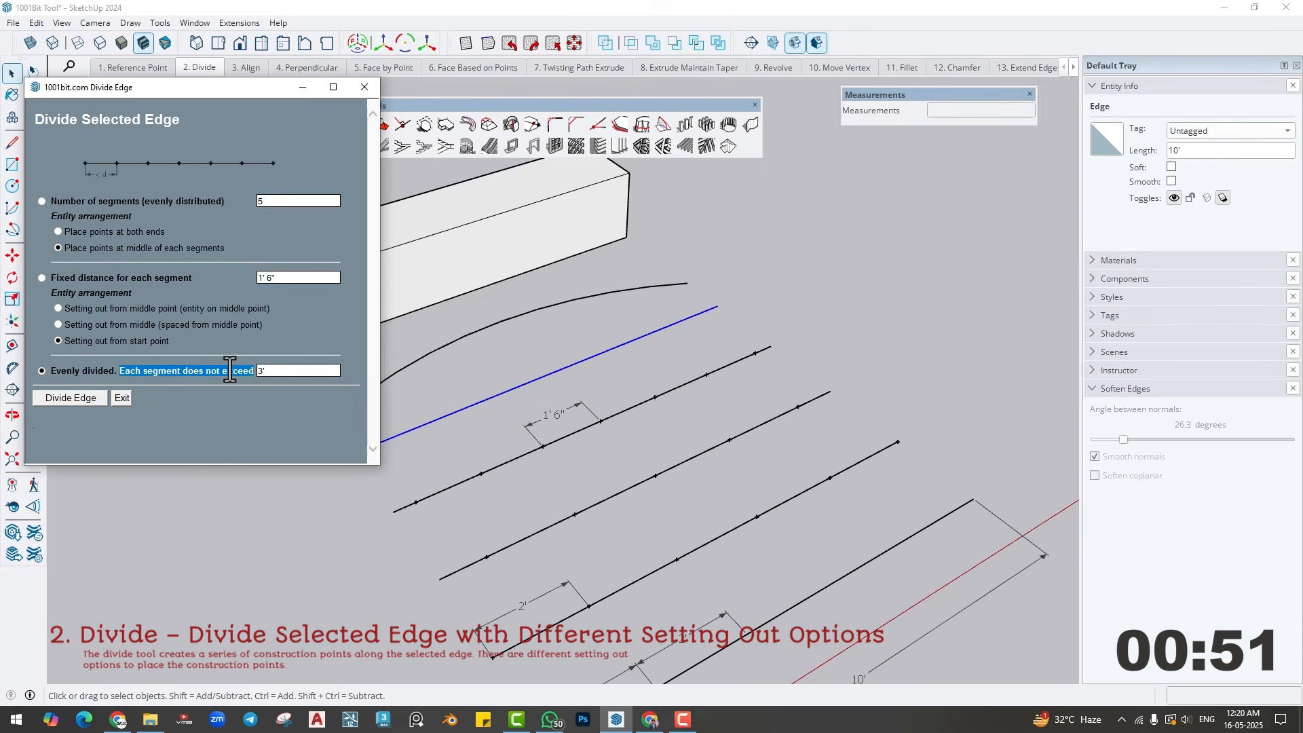
pyautogui.doubleClick(275, 373)
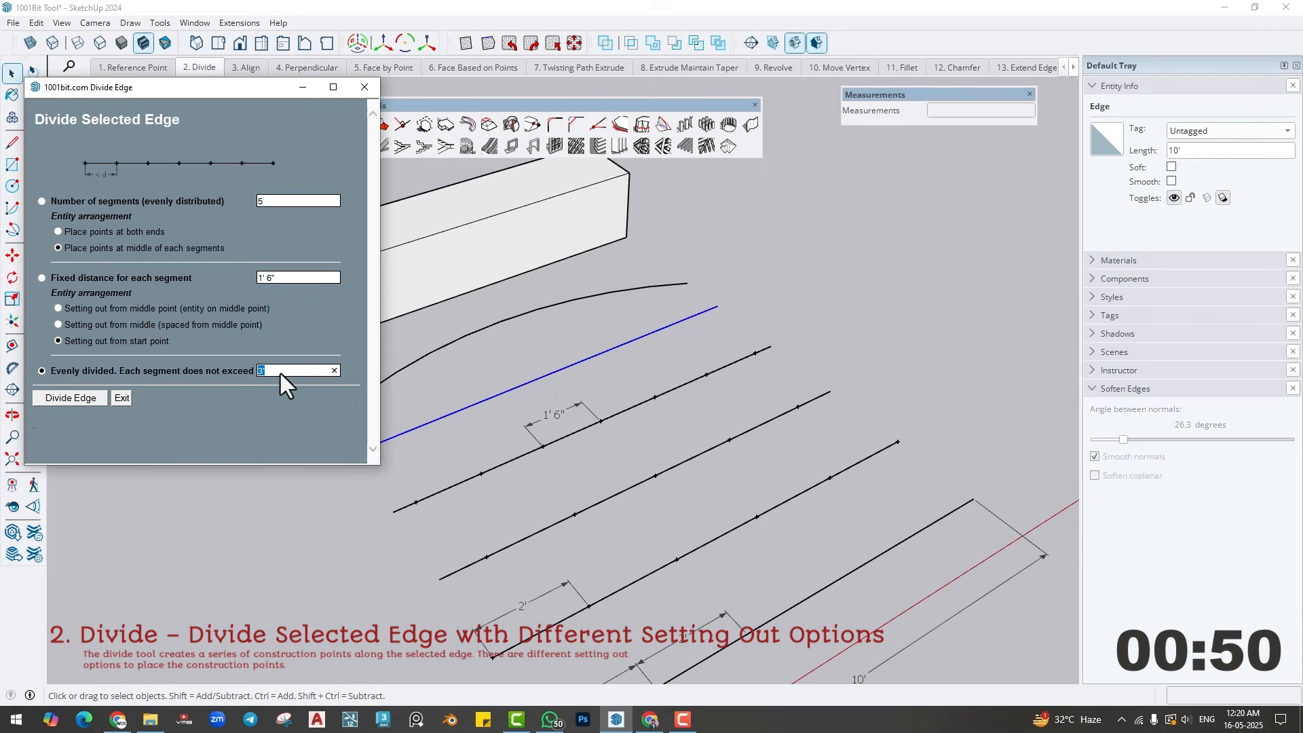
pyautogui.click(94, 400)
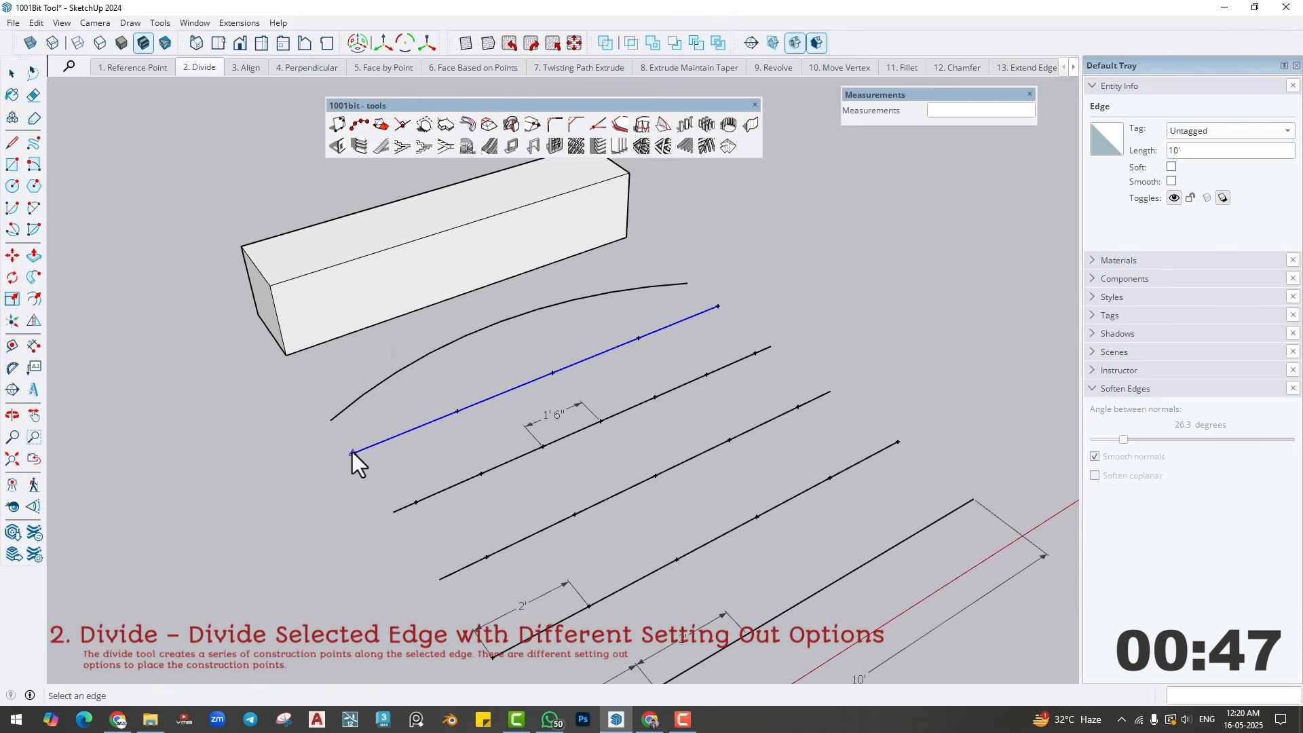
# - Dimension the first segment at the near end of the evenly divided fifth line
pyautogui.click(34, 346)
pyautogui.click(352, 452)
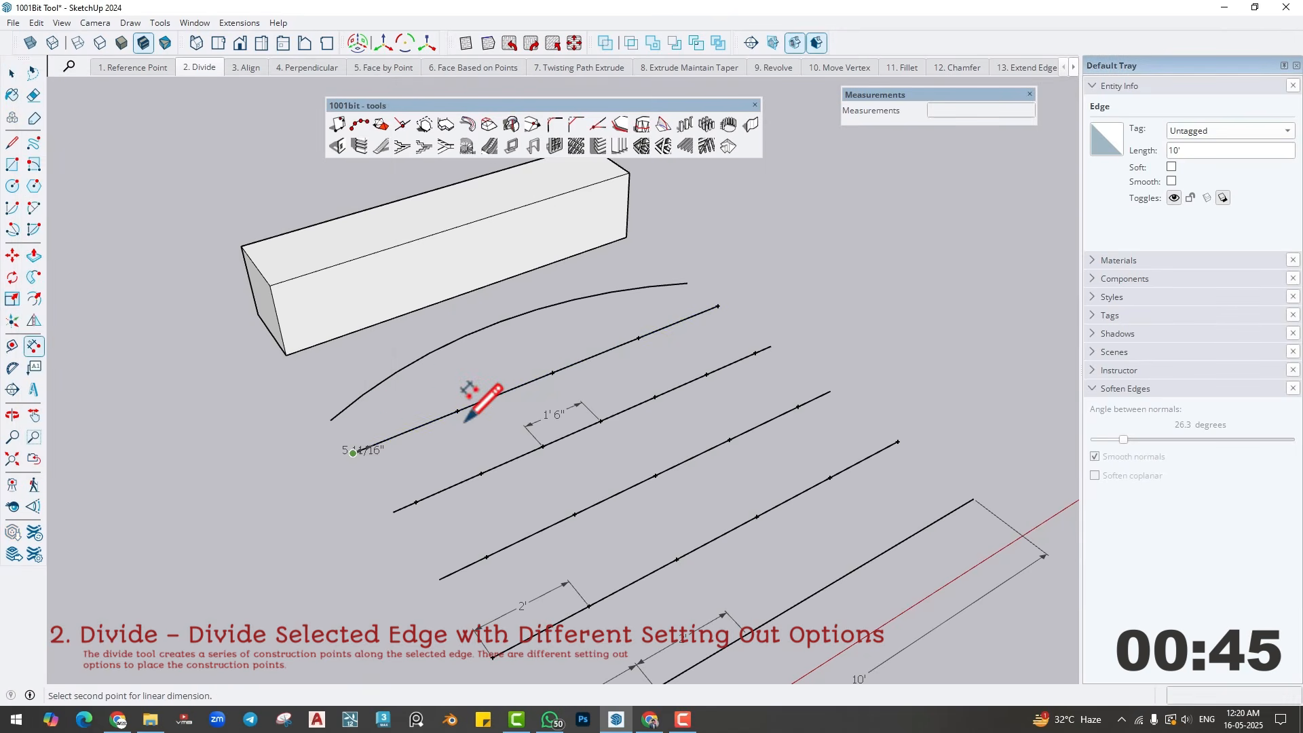
pyautogui.click(457, 410)
pyautogui.click(444, 388)
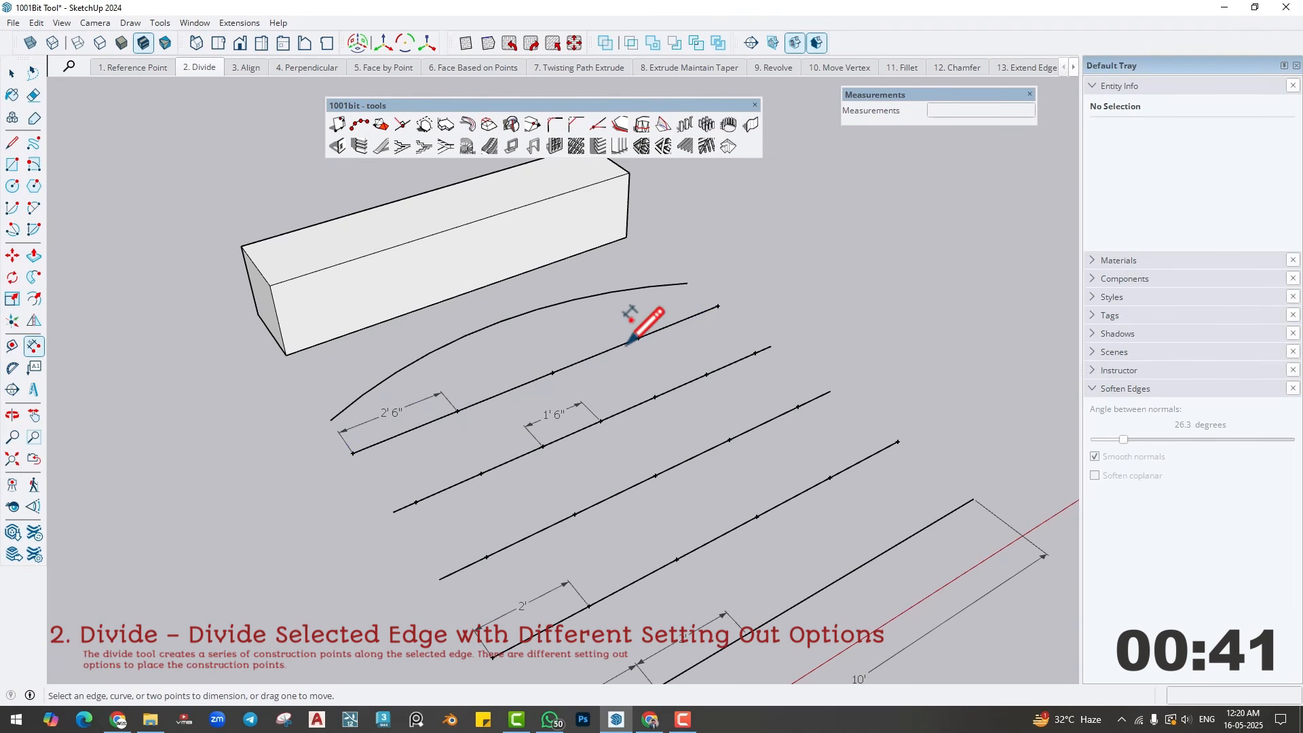
# - Use 1001bit Divide Edge on the arc with fixed 1'6" segments set out from the start point
pyautogui.moveTo(398, 382); pyautogui.dragTo(418, 373, button='middle')
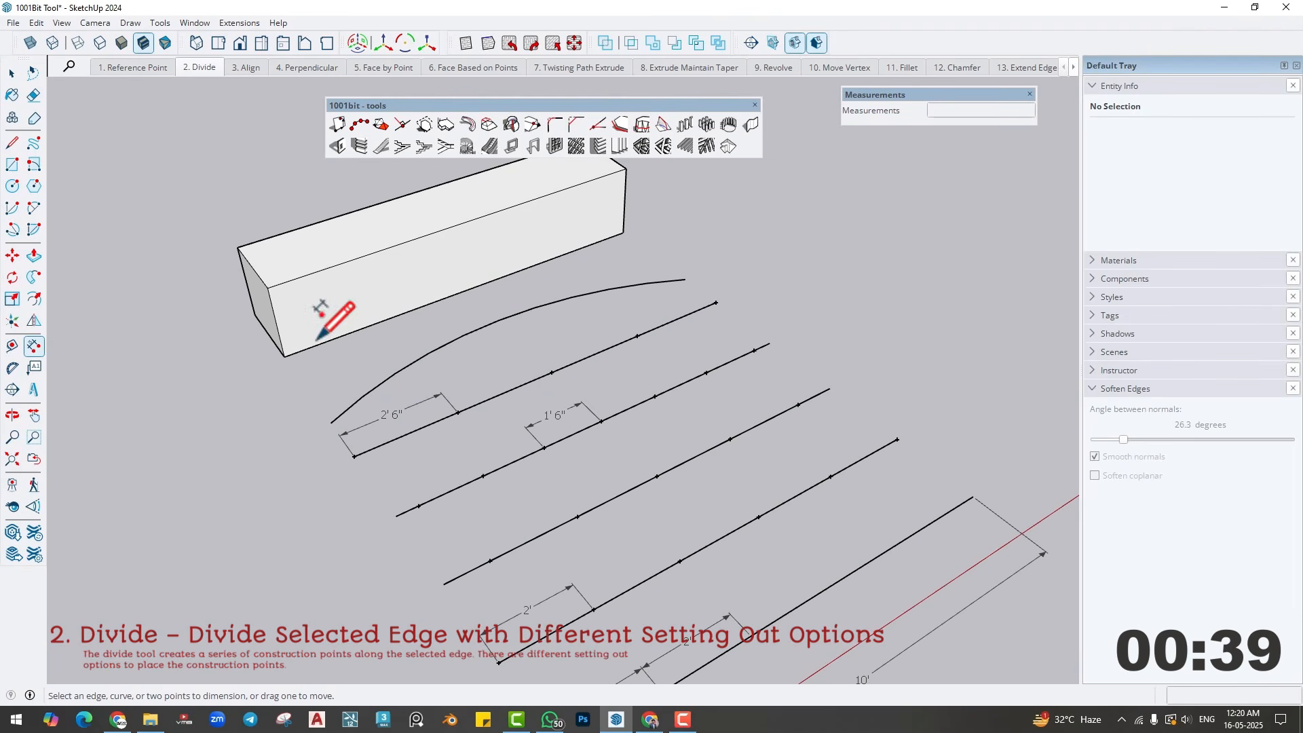
pyautogui.click(12, 73)
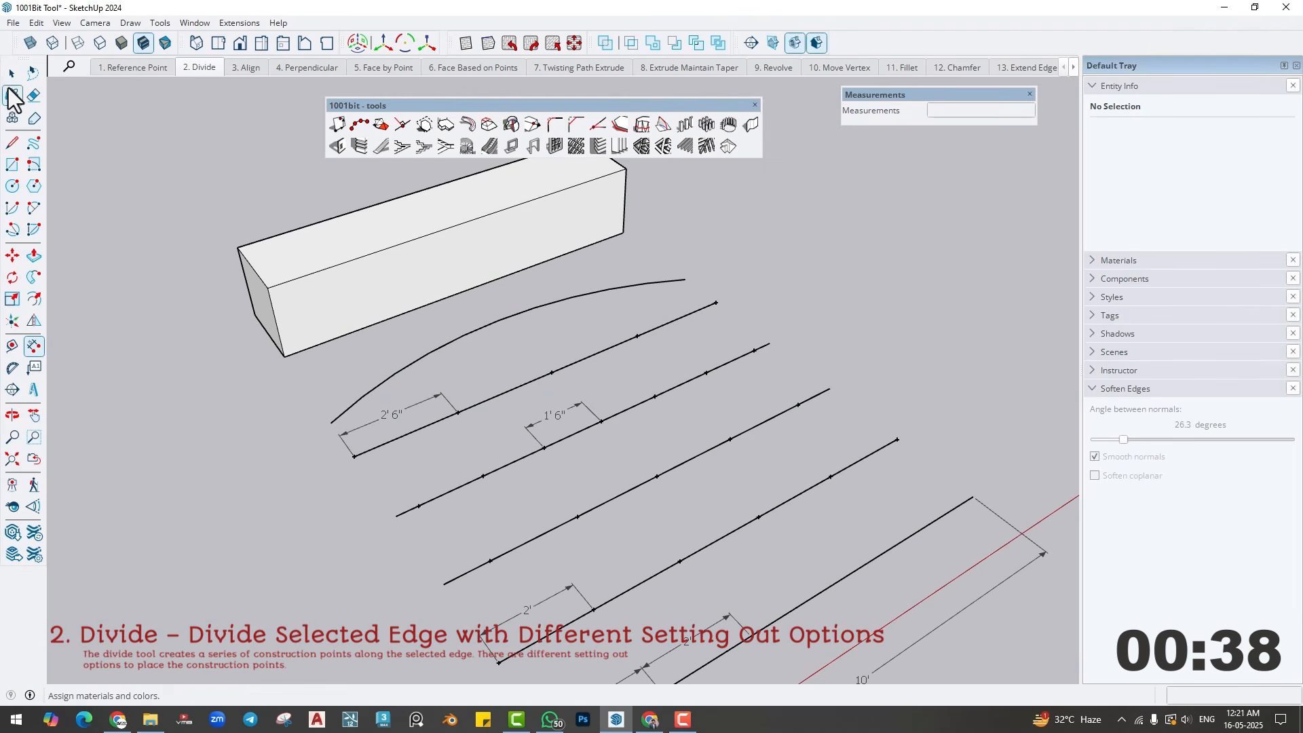
pyautogui.click(492, 332)
pyautogui.click(359, 124)
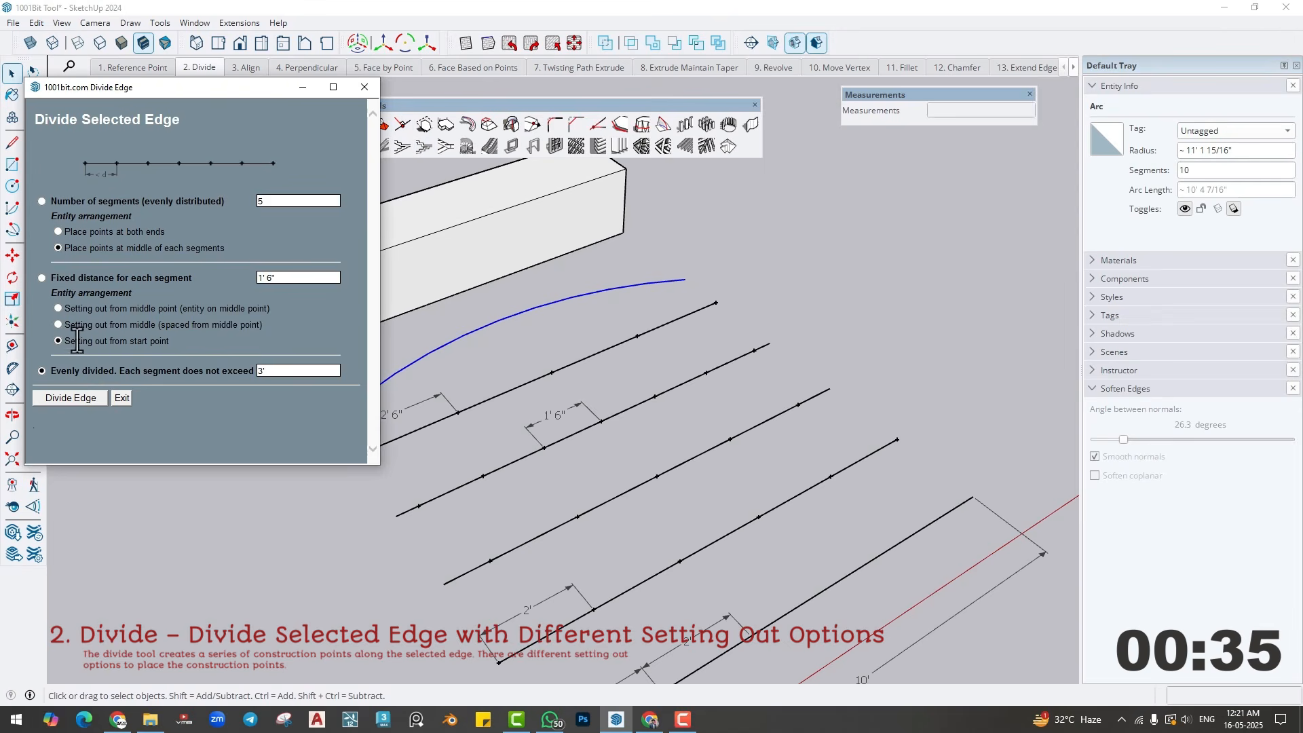
pyautogui.click(42, 278)
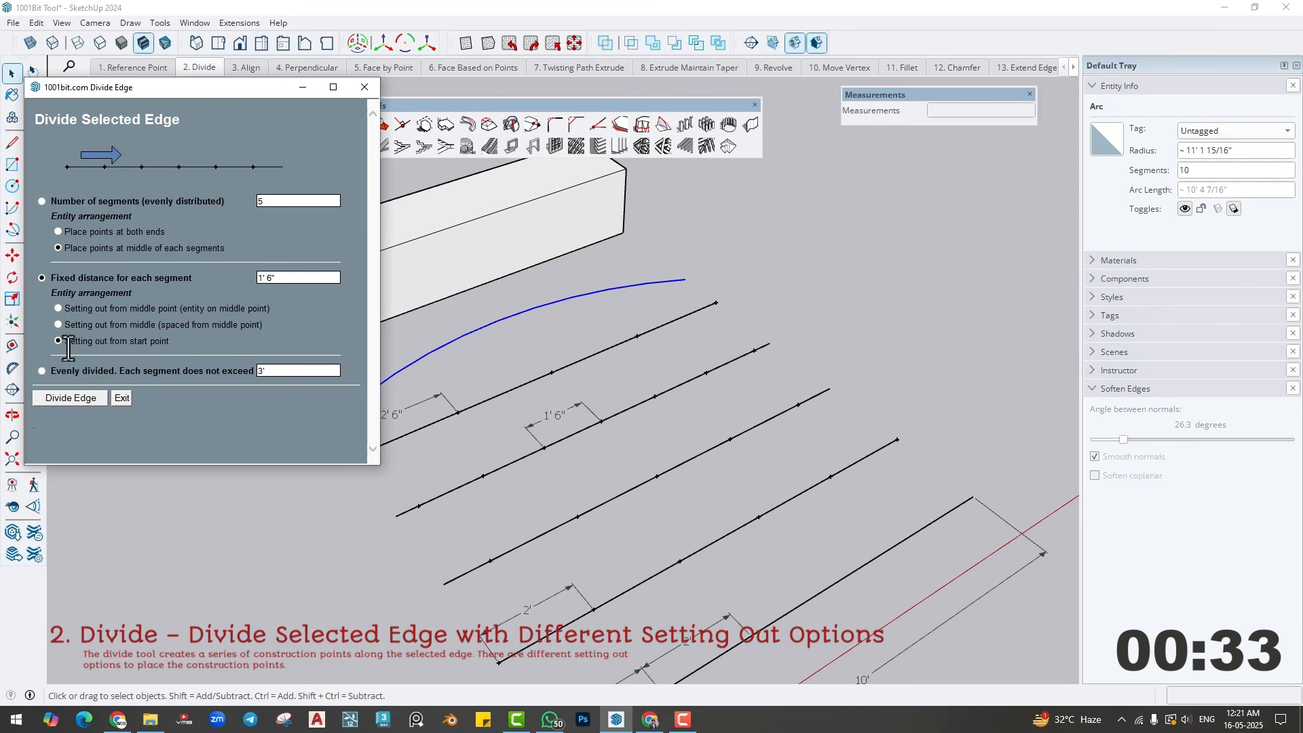
pyautogui.click(60, 398)
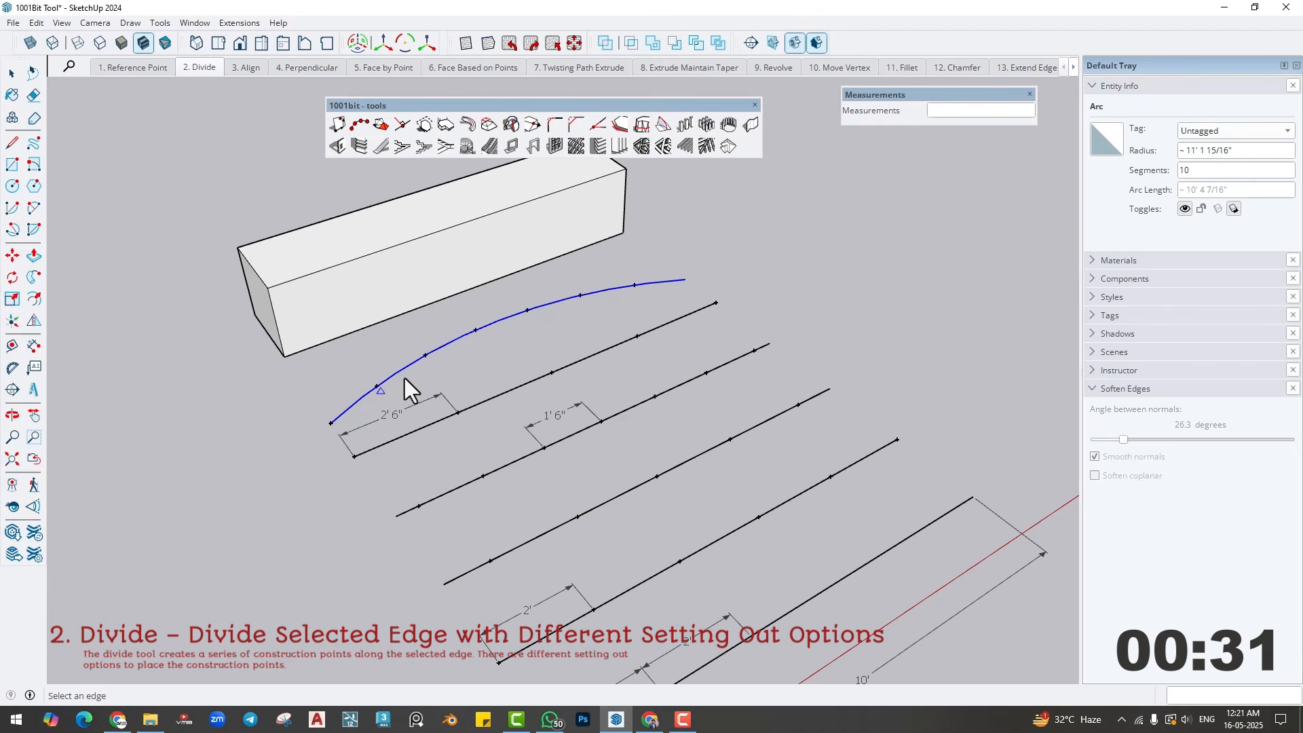
pyautogui.moveTo(670, 462); pyautogui.dragTo(661, 434, button='middle')
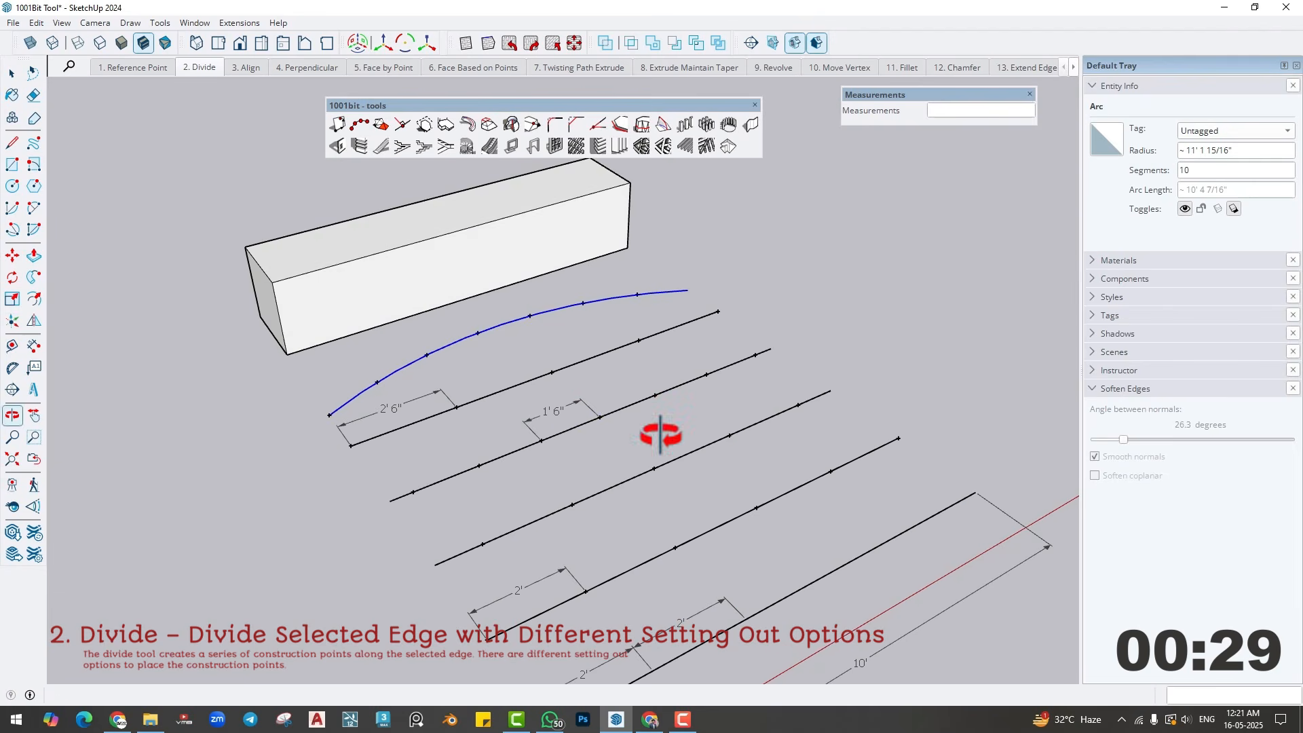
# - Use 1001bit Divide Edge on the box's upper front edge, making 3 even segments with points at both ends
pyautogui.keyDown('shift'); pyautogui.moveTo(567, 416); pyautogui.dragTo(649, 556, button='middle'); pyautogui.keyUp('shift')
pyautogui.scroll(3, 457, 382)
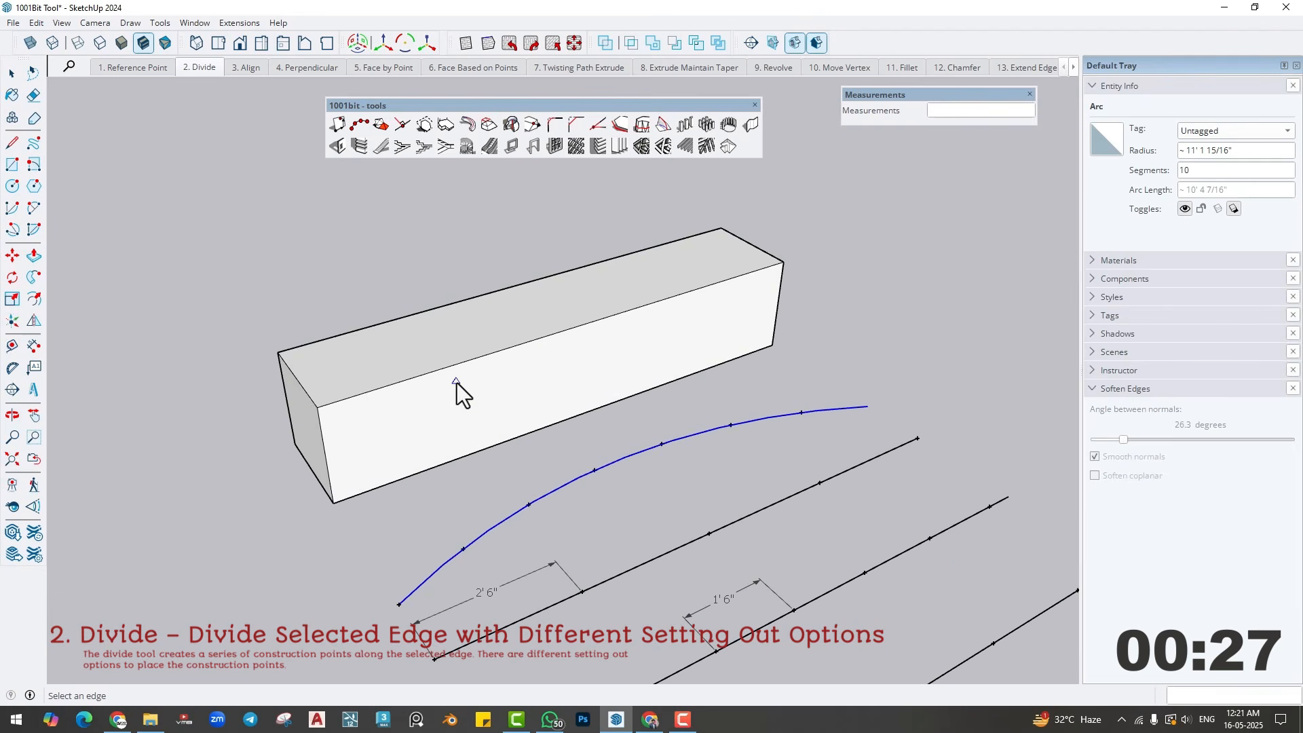
pyautogui.press('space')
pyautogui.click(461, 392)
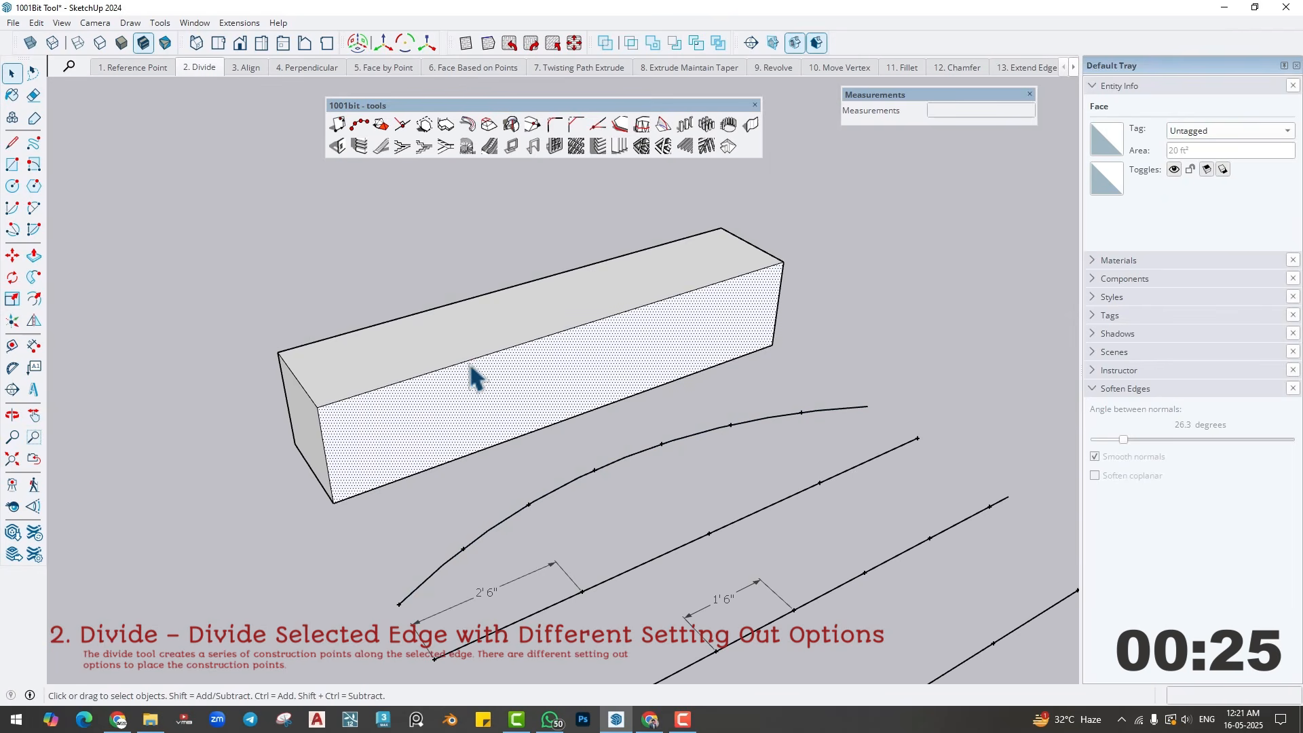
pyautogui.click(470, 360)
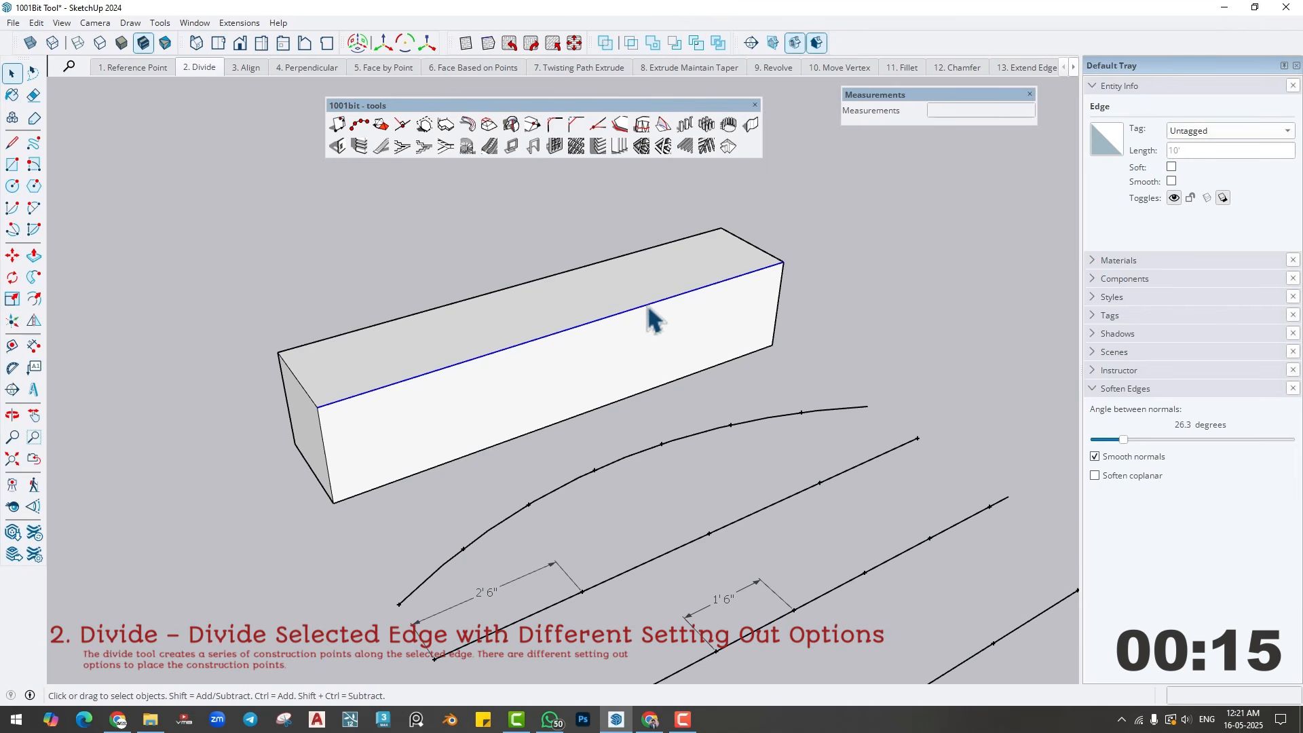
pyautogui.click(360, 125)
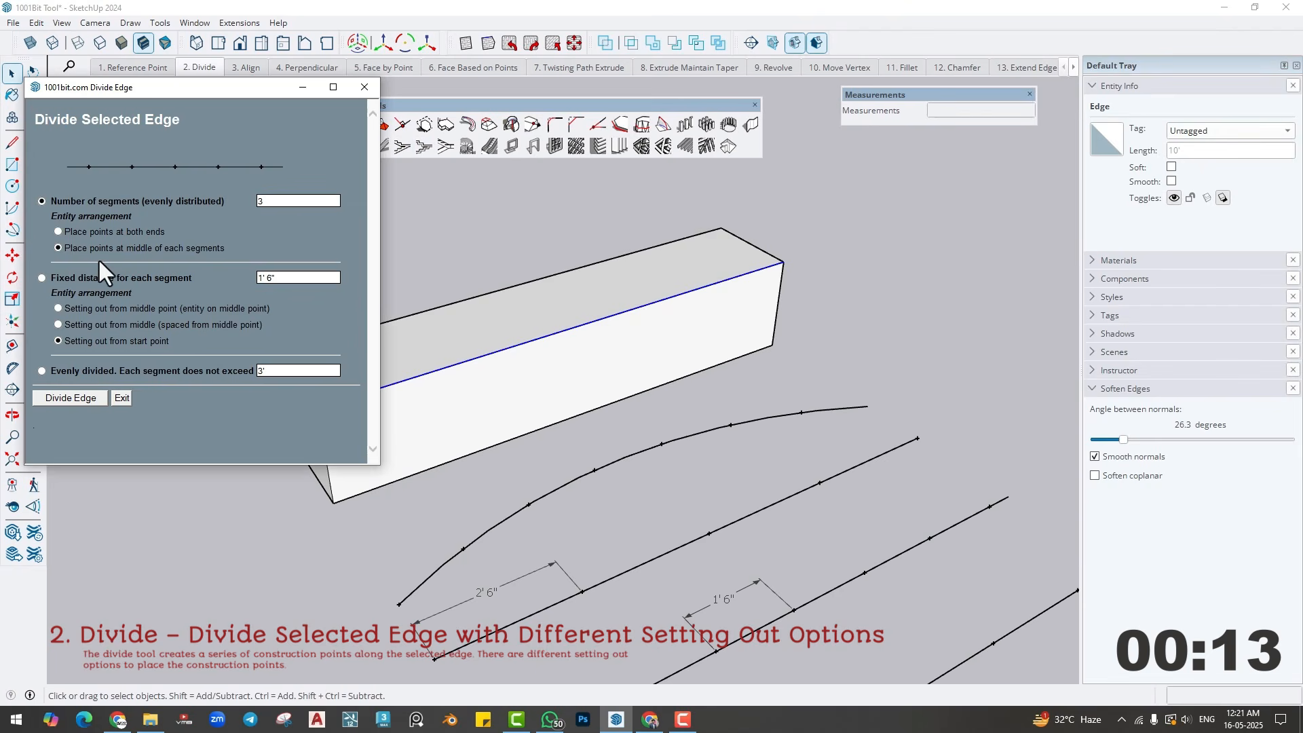
pyautogui.doubleClick(290, 201)
pyautogui.click(58, 232)
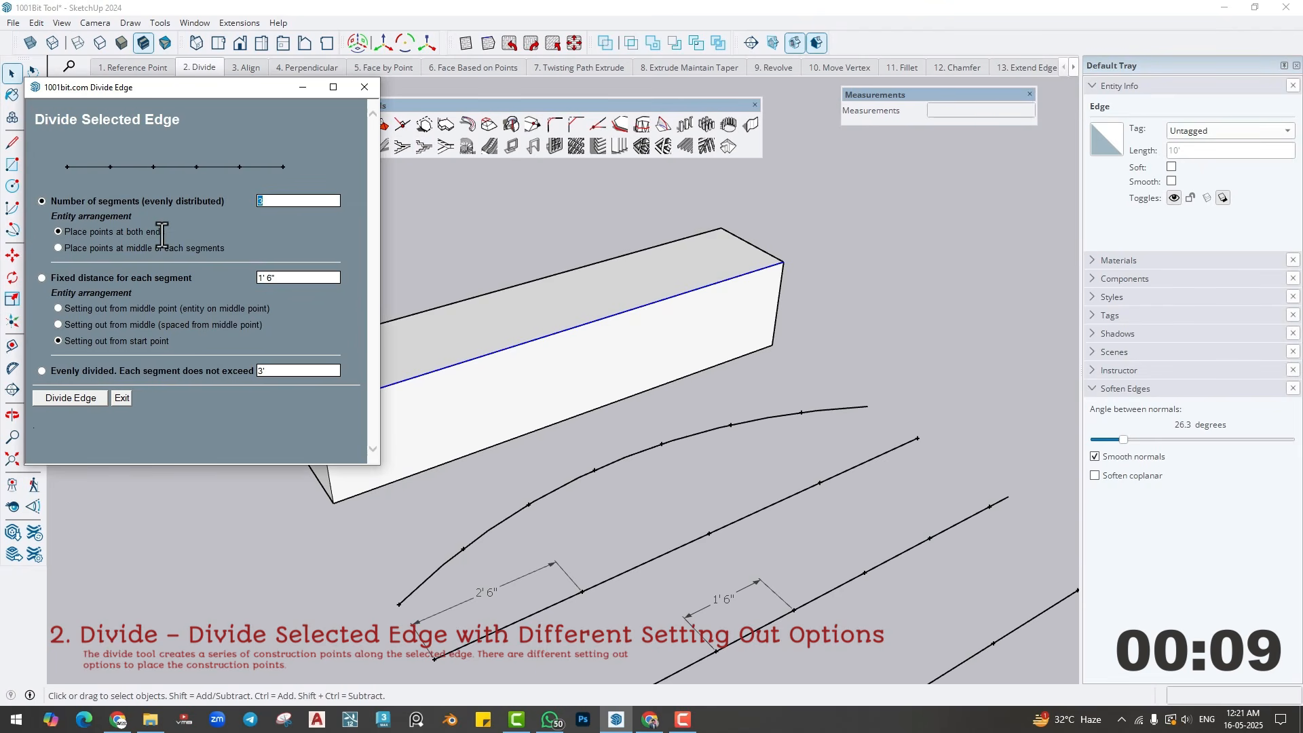
pyautogui.click(79, 396)
# - Draw vertical lines from the two intermediate division points down the box's front face to its lower edge
pyautogui.press('l')
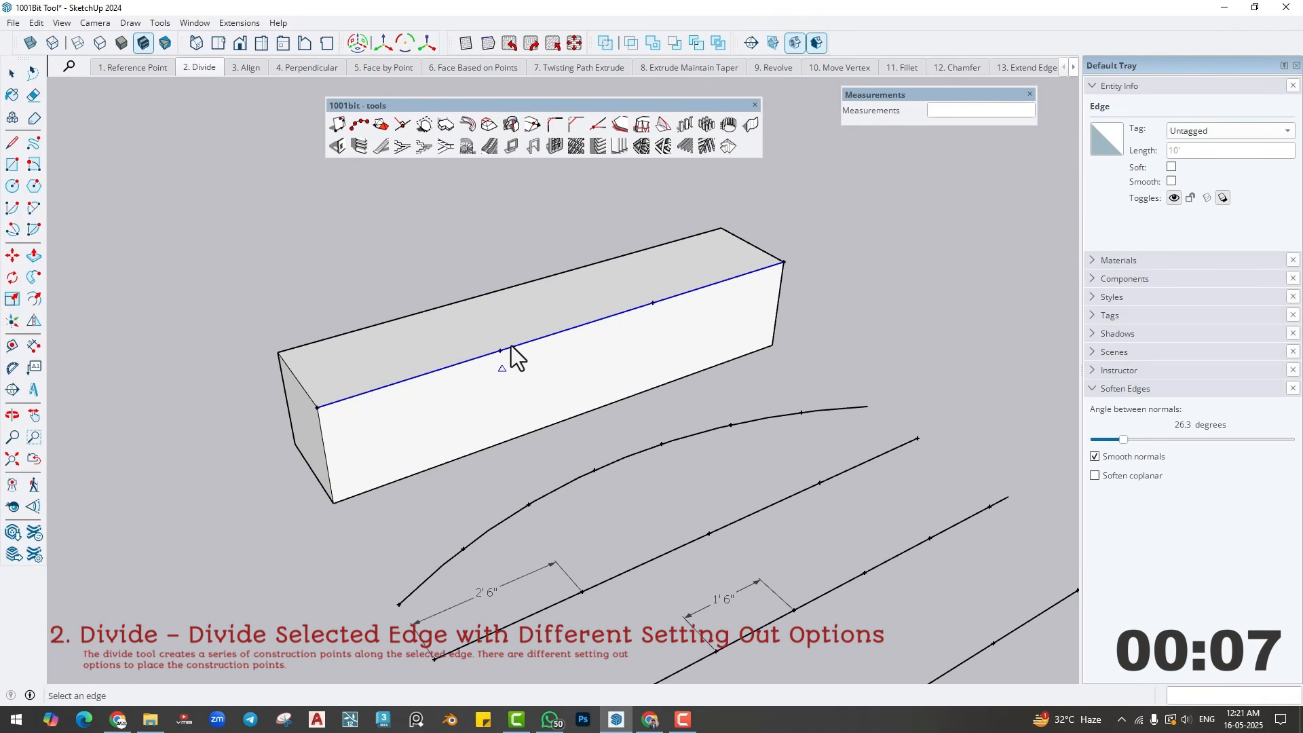
pyautogui.click(500, 351)
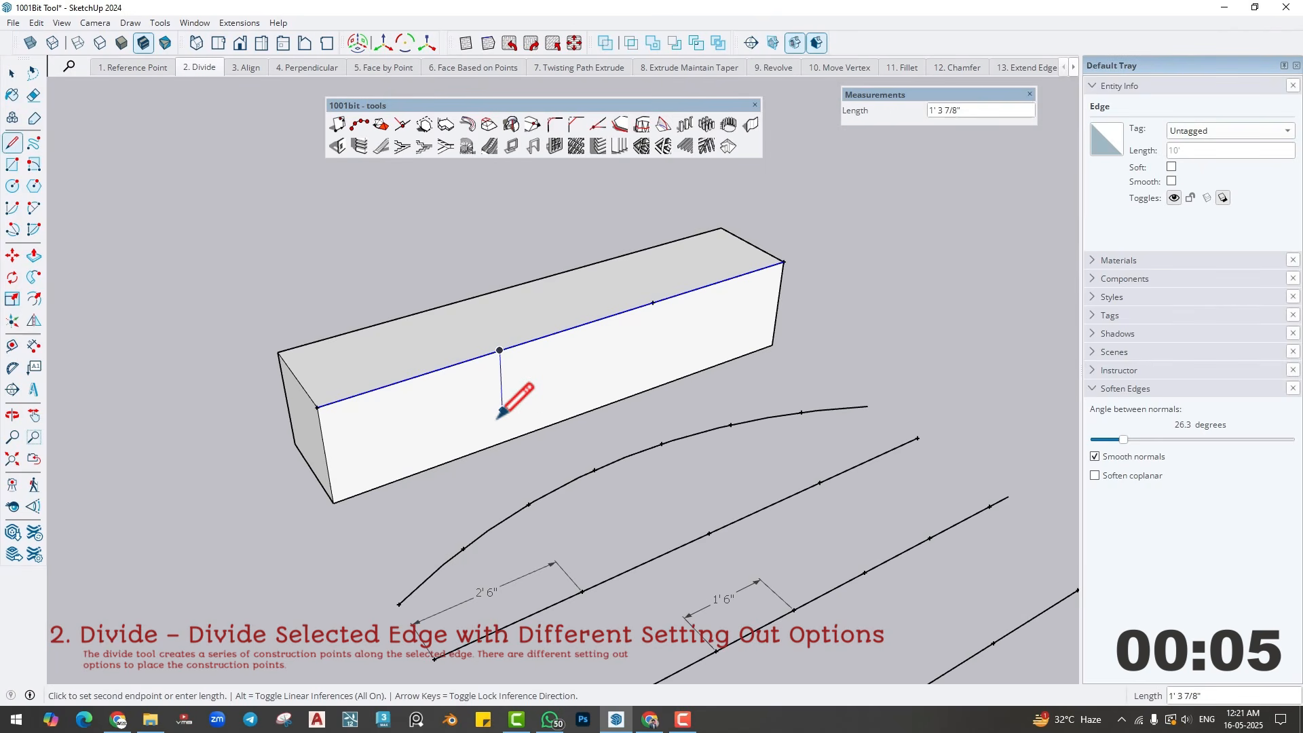
pyautogui.click(504, 441)
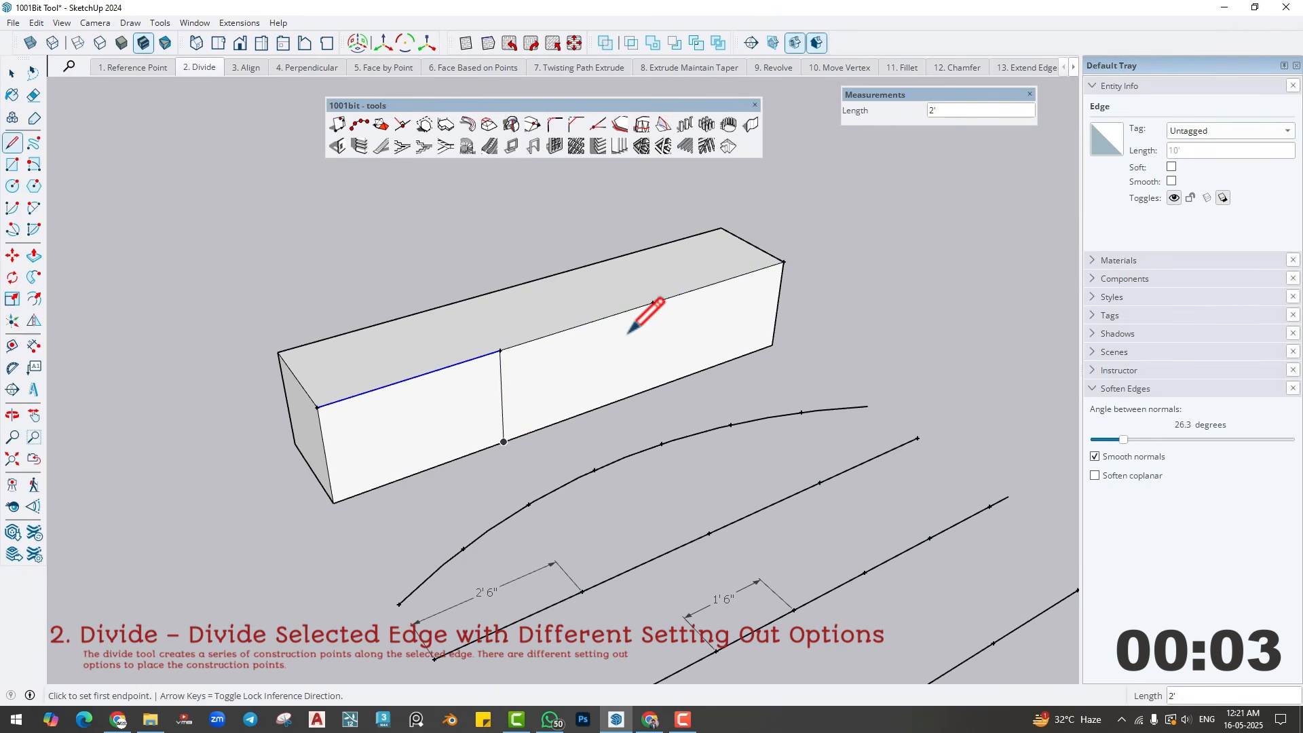
pyautogui.click(652, 303)
pyautogui.click(648, 389)
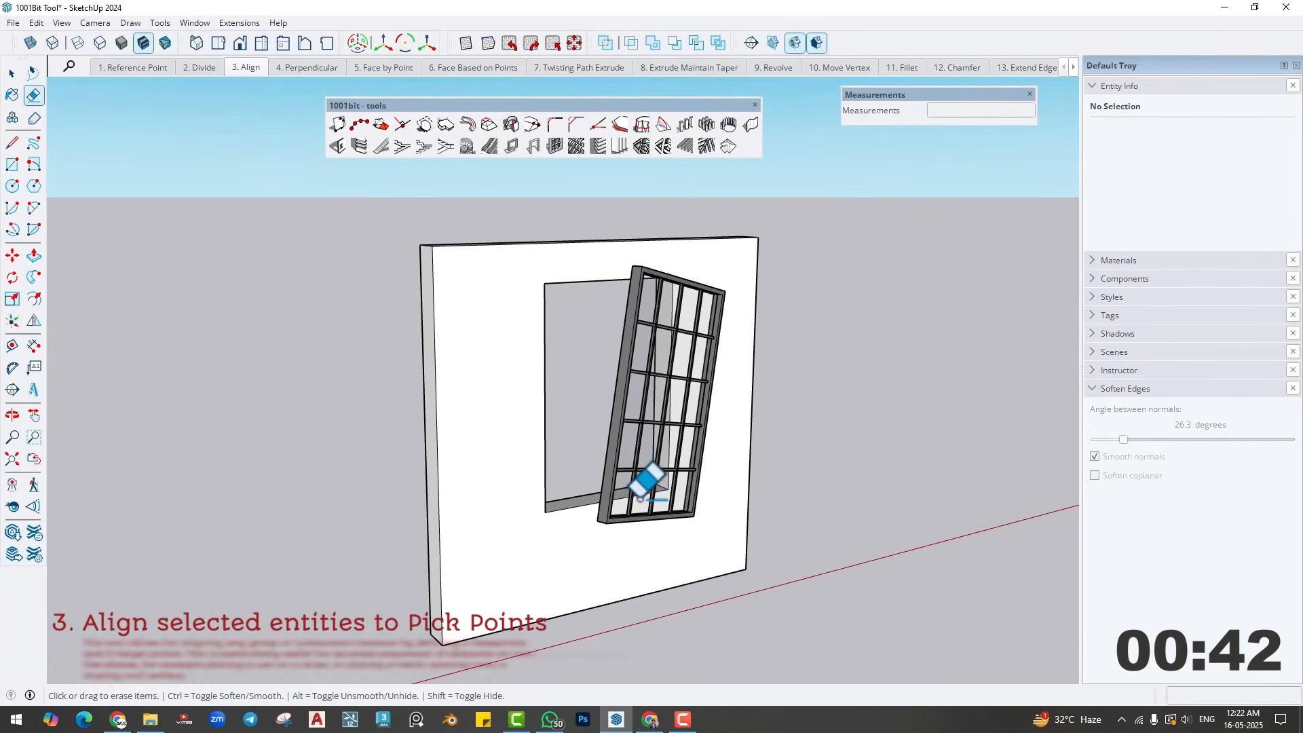
# - In the Align scene, select the tilted window component and examine how it sits relative to the wall opening
pyautogui.moveTo(582, 510)
pyautogui.mouseDown(button='middle')
pyautogui.moveTo(652, 584)
pyautogui.moveTo(577, 567)
pyautogui.mouseUp(button='middle')
pyautogui.scroll(2, 647, 495)
pyautogui.press('space')
pyautogui.click(646, 495)
pyautogui.moveTo(653, 499)
pyautogui.mouseDown(button='middle')
pyautogui.moveTo(685, 511)
pyautogui.moveTo(806, 461)
pyautogui.moveTo(633, 457)
pyautogui.moveTo(581, 500)
pyautogui.mouseUp(button='middle')
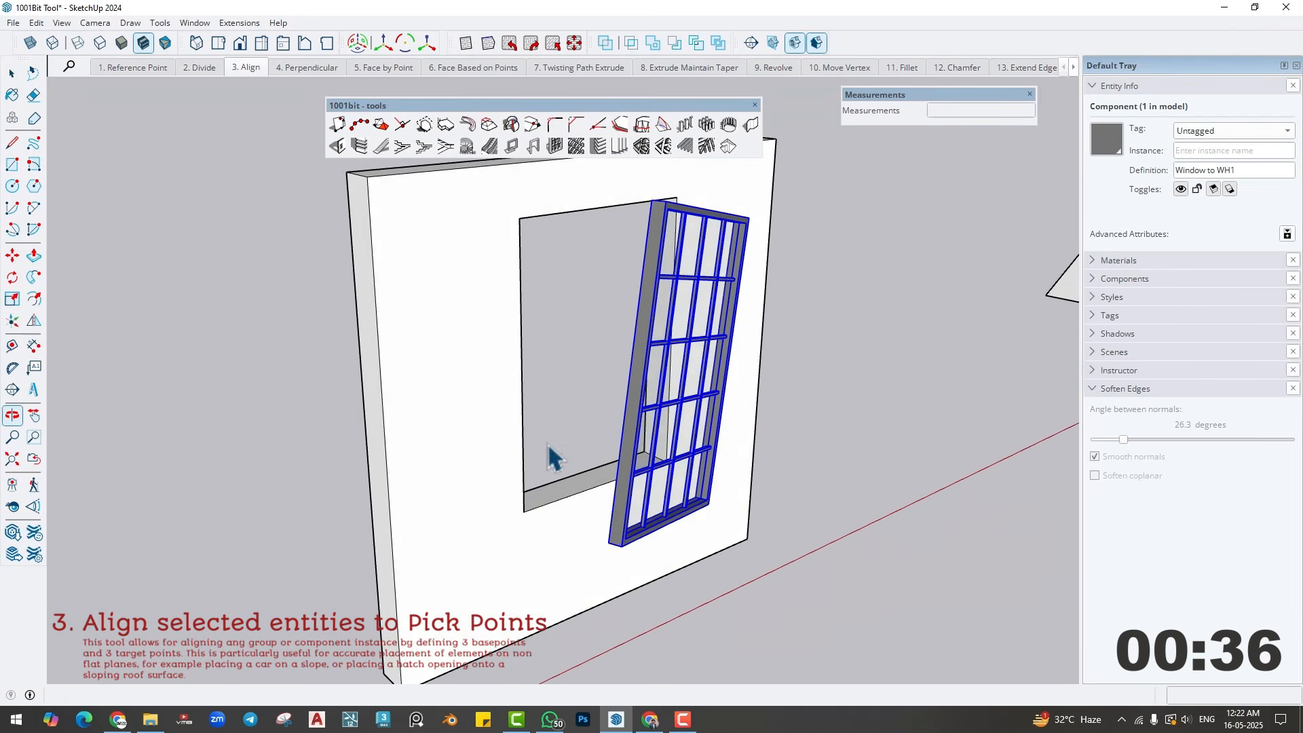
pyautogui.press('space')
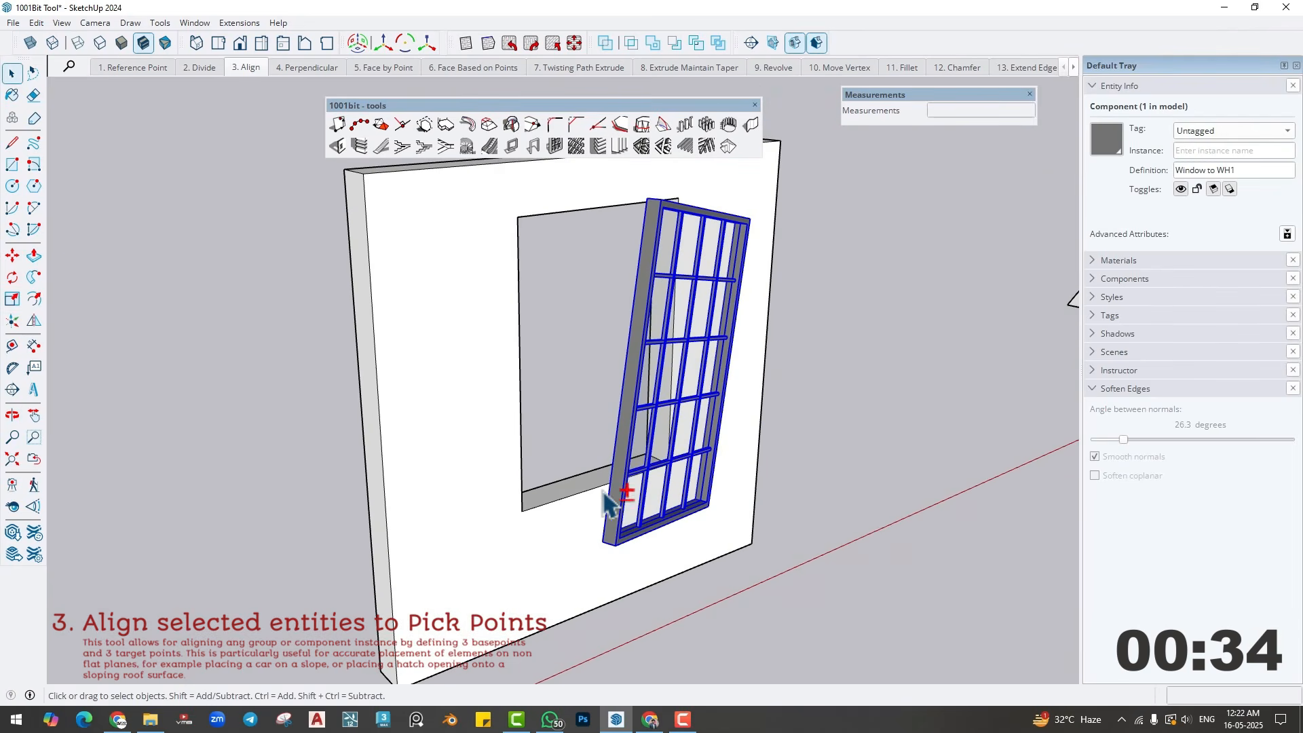
pyautogui.moveTo(616, 502); pyautogui.dragTo(576, 519, button='middle')
pyautogui.scroll(1, 591, 572)
pyautogui.scroll(1, 590, 578)
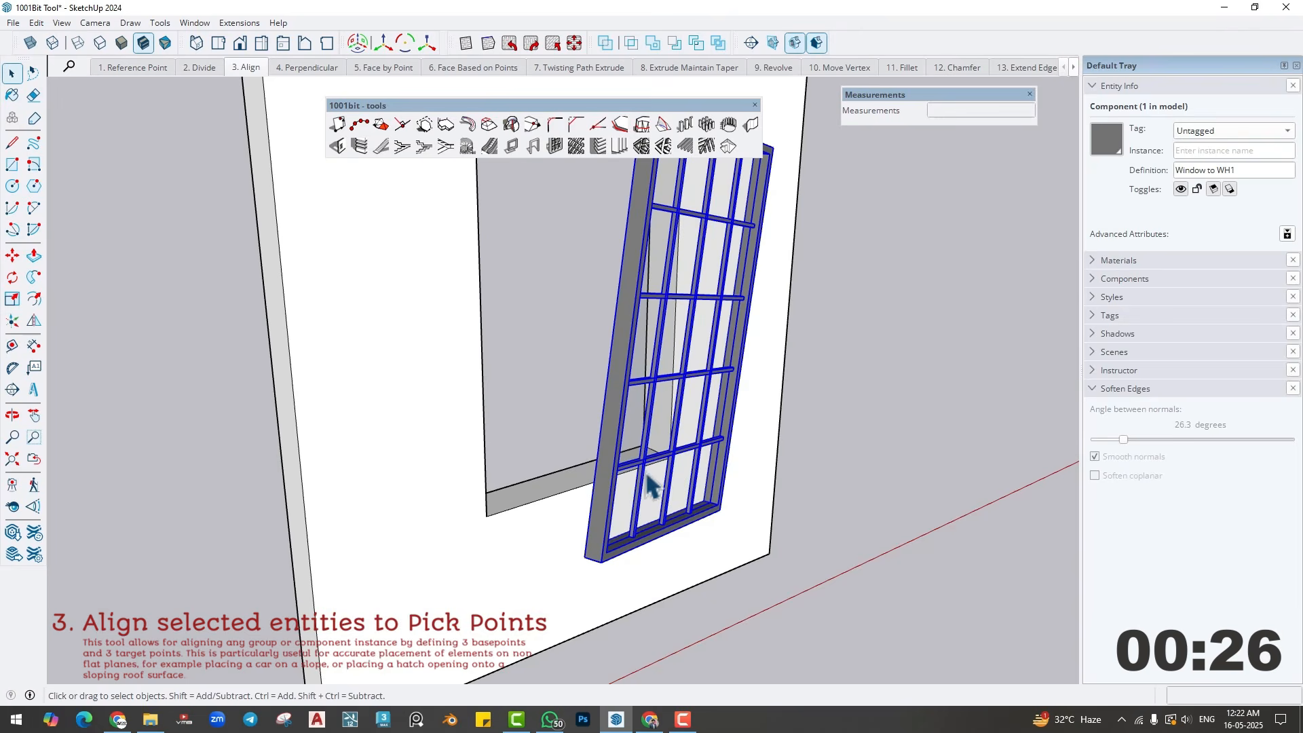
pyautogui.moveTo(723, 526); pyautogui.dragTo(637, 649, button='middle')
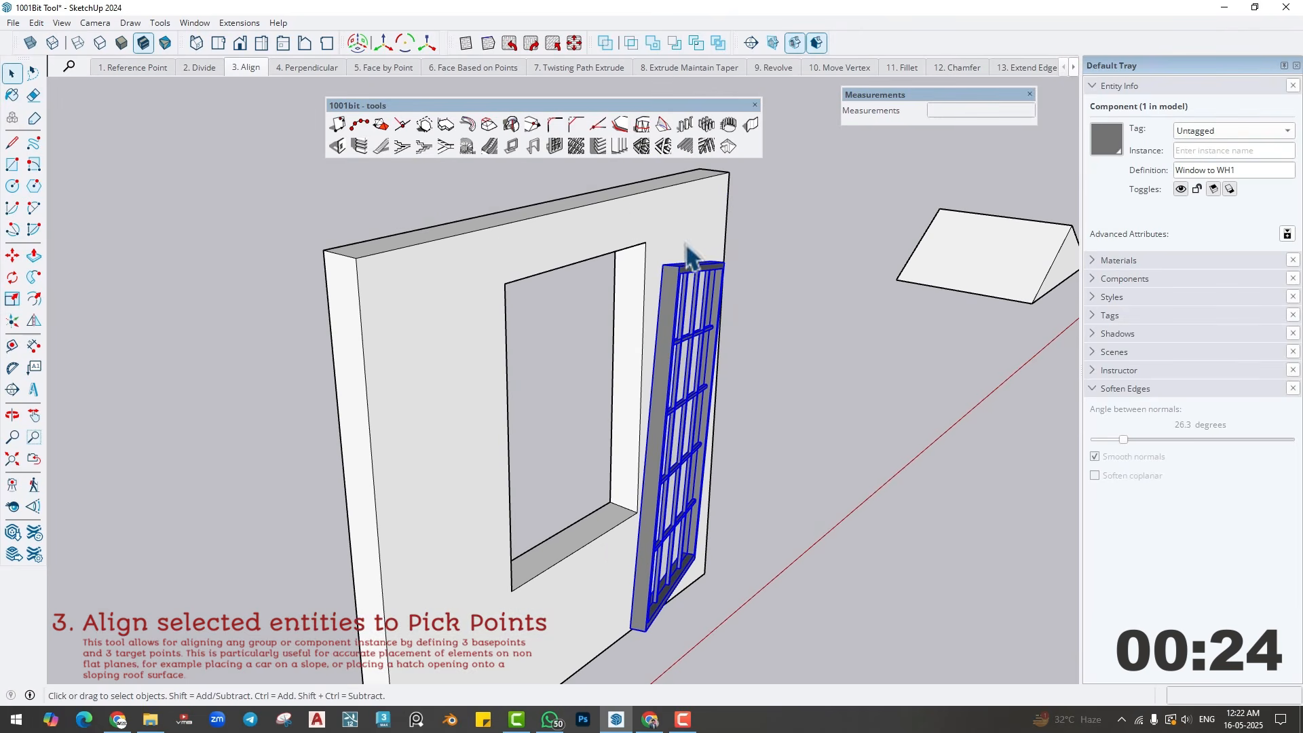
pyautogui.moveTo(682, 422); pyautogui.dragTo(619, 457, button='middle')
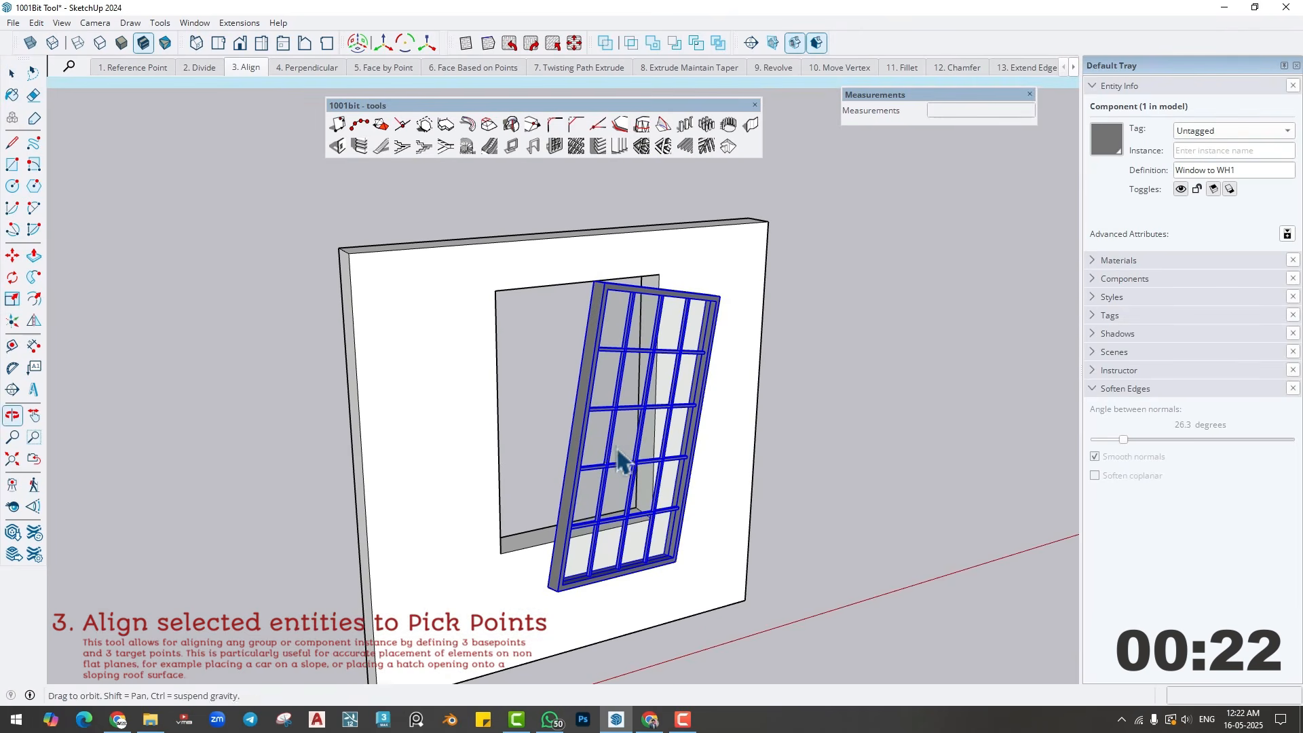
# - Start 1001bit Align on the window, using its lower-left corner as reference point and its lower-right and upper-left corners as axis points
pyautogui.click(385, 125)
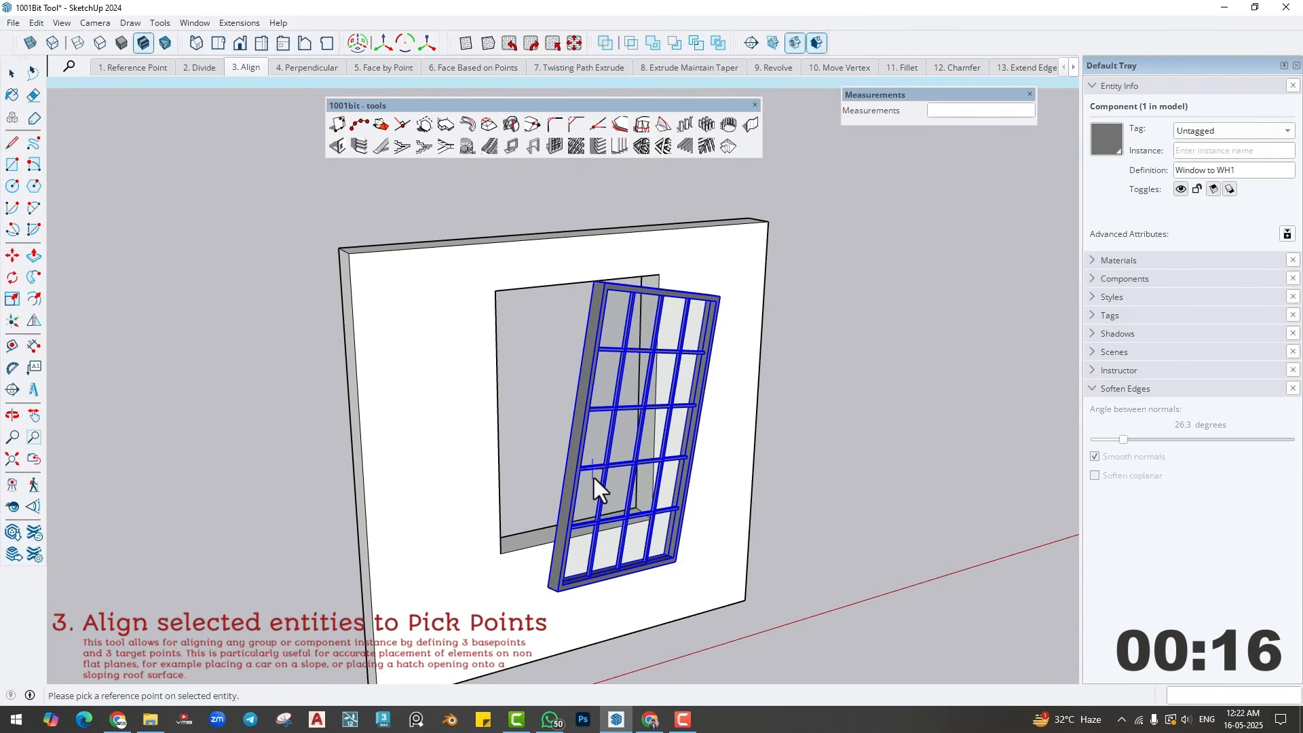
pyautogui.click(562, 594)
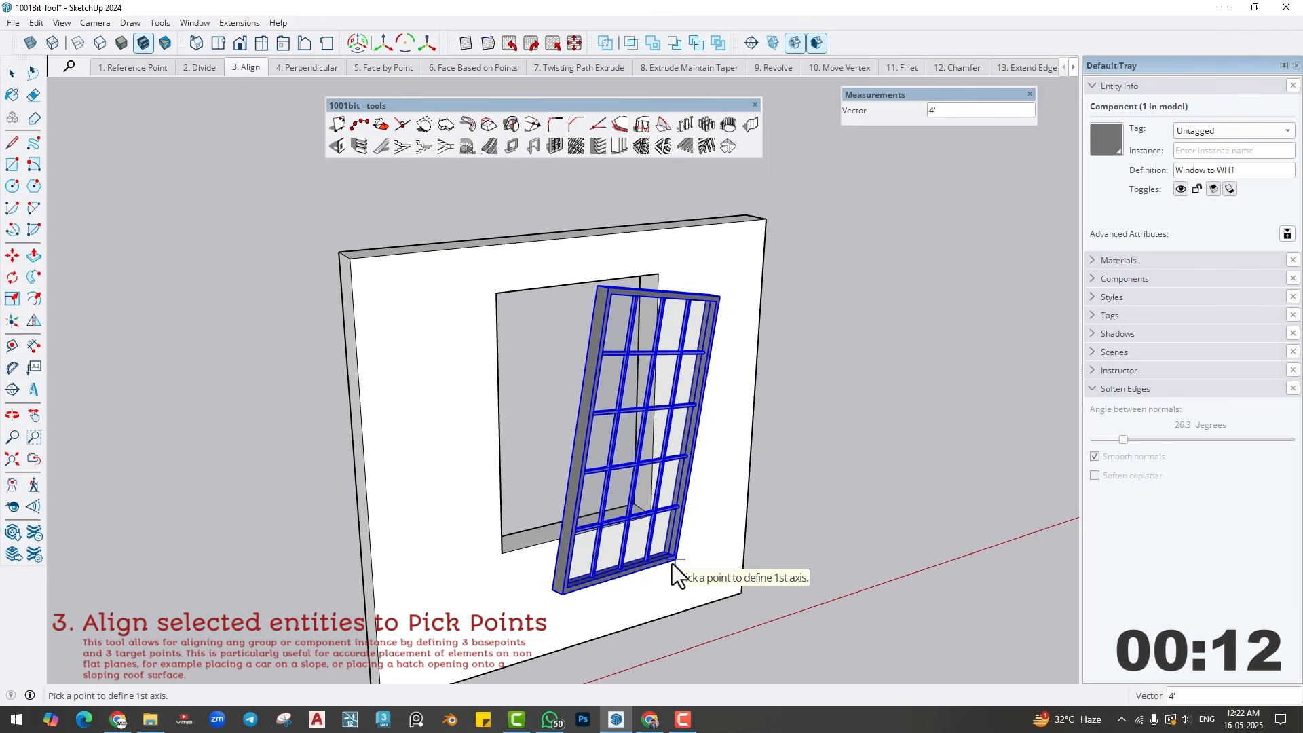
pyautogui.click(671, 563)
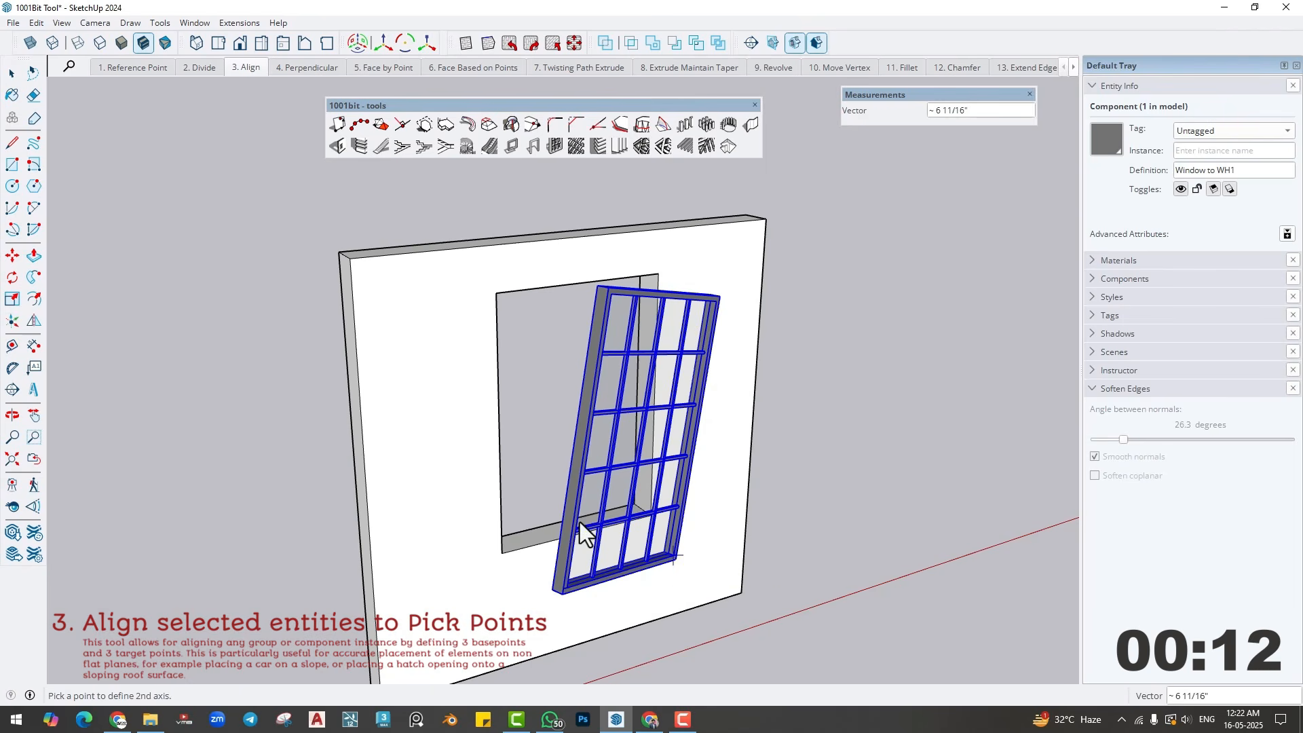
pyautogui.click(605, 289)
# - Align the window to the wall opening by picking the opening's lower-left, lower-right and upper-left corners as target points
pyautogui.moveTo(556, 425); pyautogui.dragTo(605, 531, button='middle')
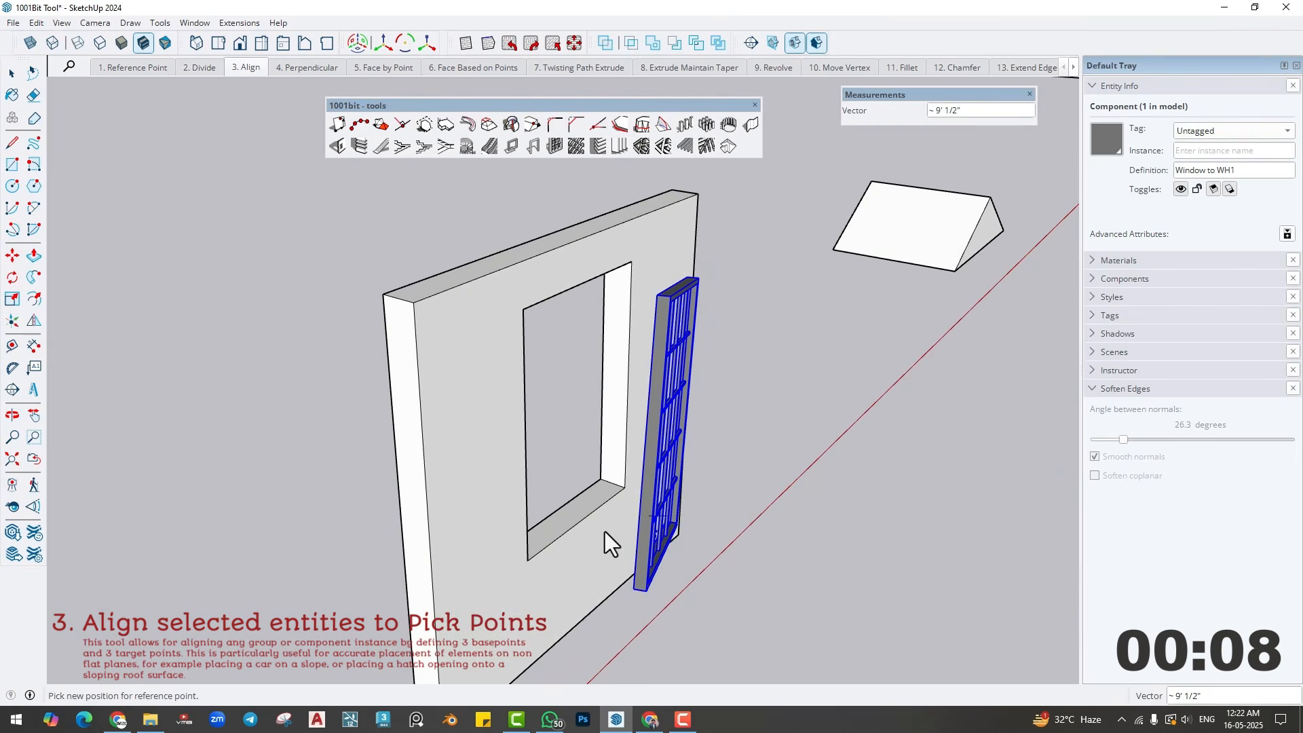
pyautogui.click(529, 560)
pyautogui.click(621, 487)
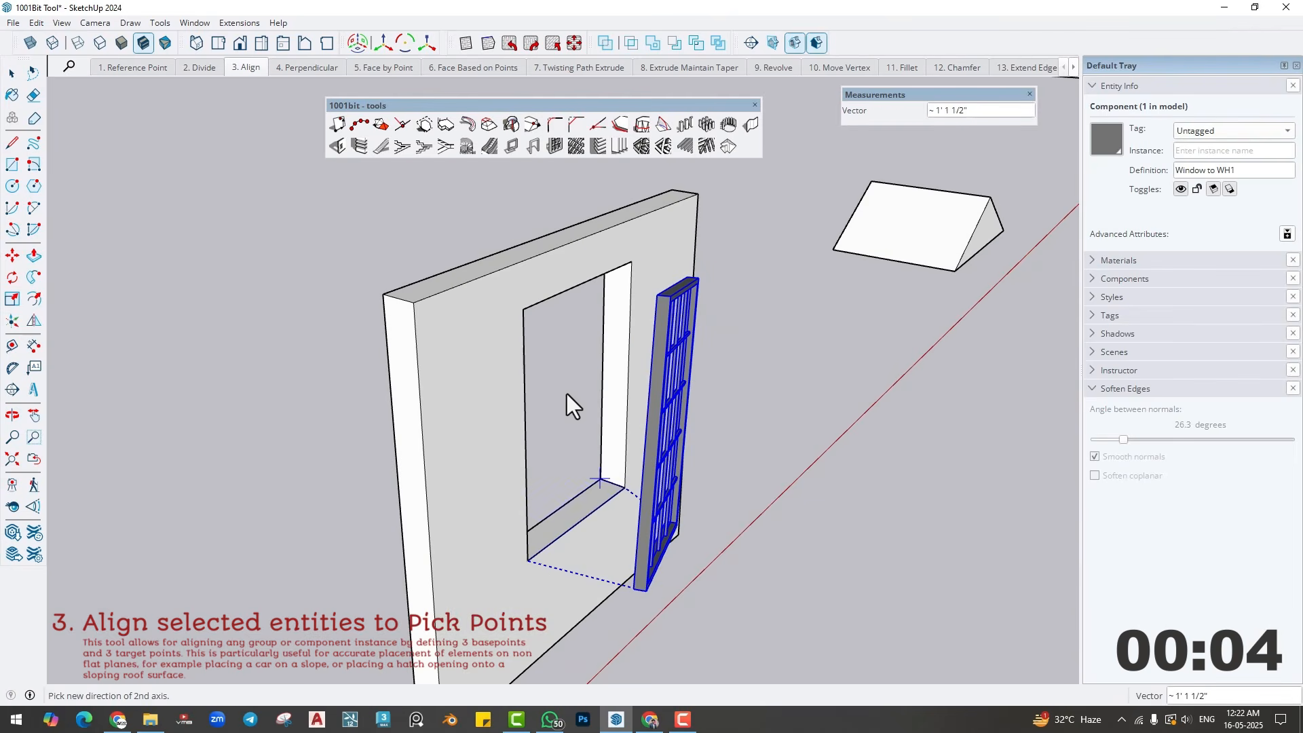
pyautogui.click(527, 312)
pyautogui.moveTo(613, 556); pyautogui.dragTo(468, 509, button='middle')
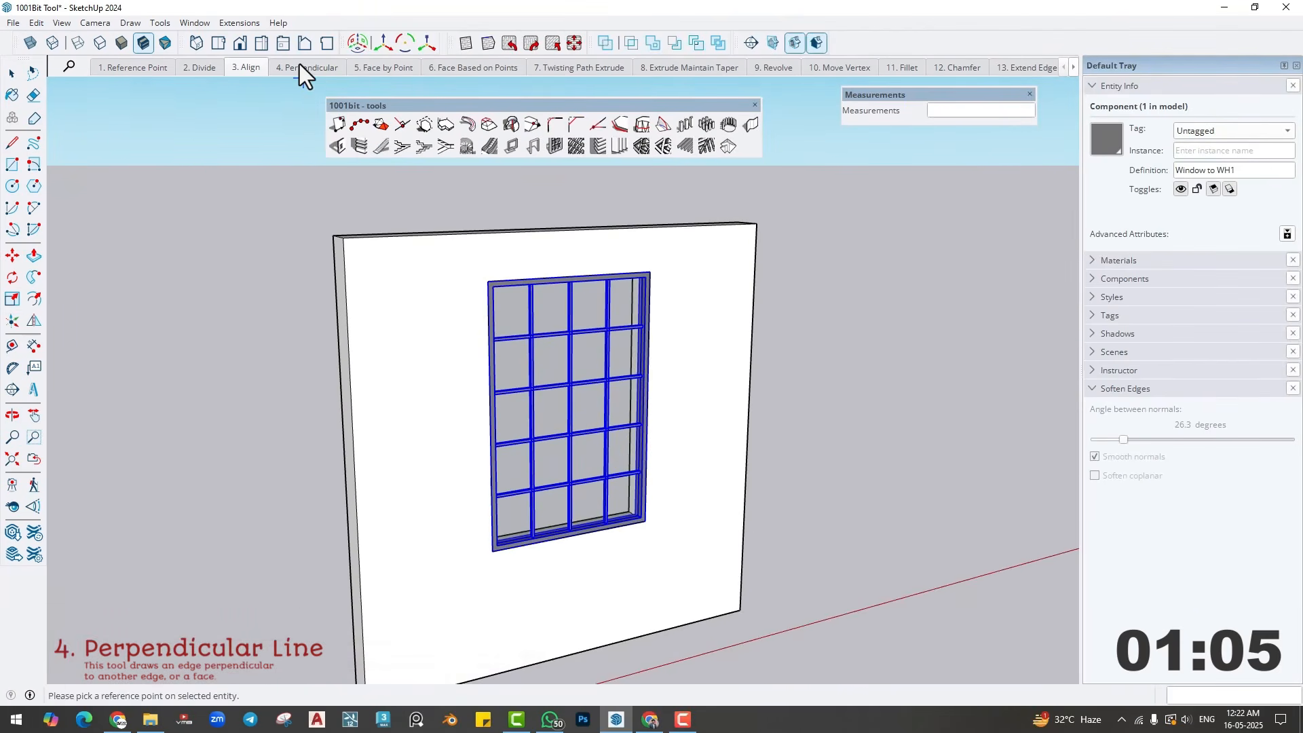
# - Go to the 4. Perpendicular scene and leave the Align tool
pyautogui.click(299, 64)
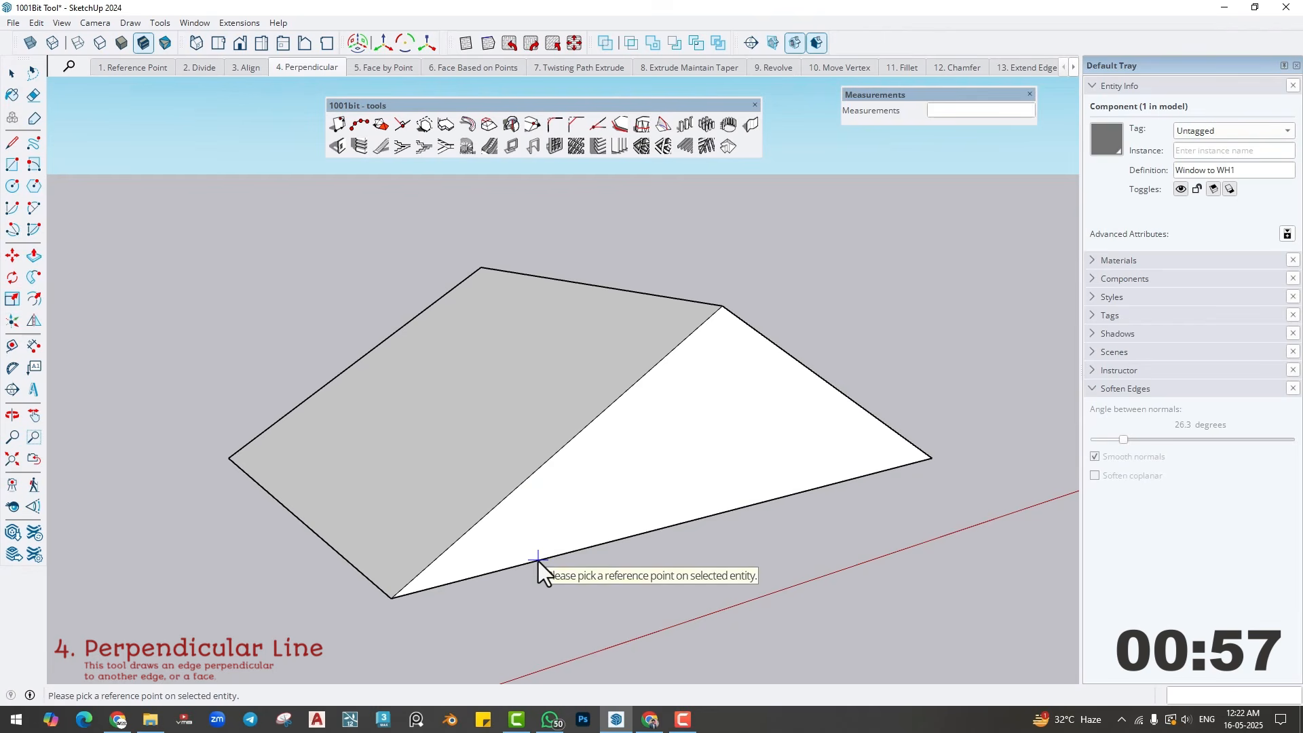
pyautogui.click(540, 537)
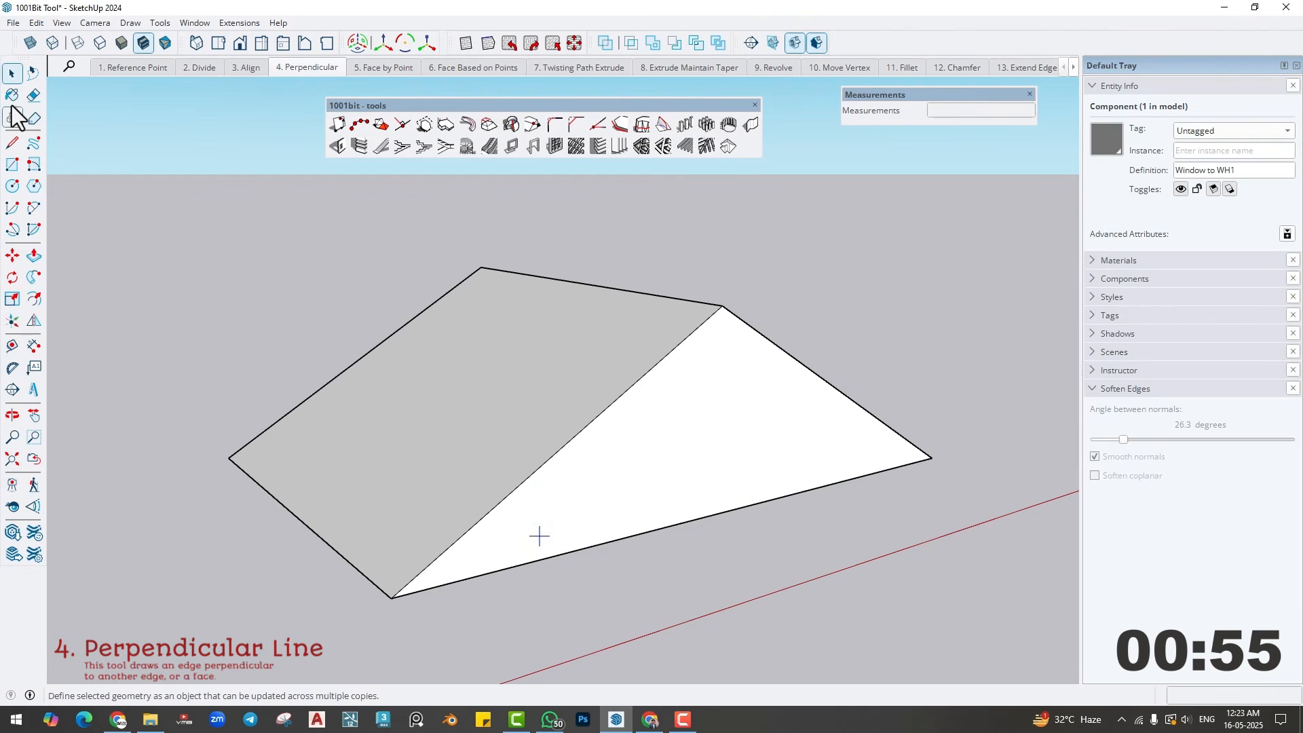
pyautogui.click(12, 74)
pyautogui.click(584, 428)
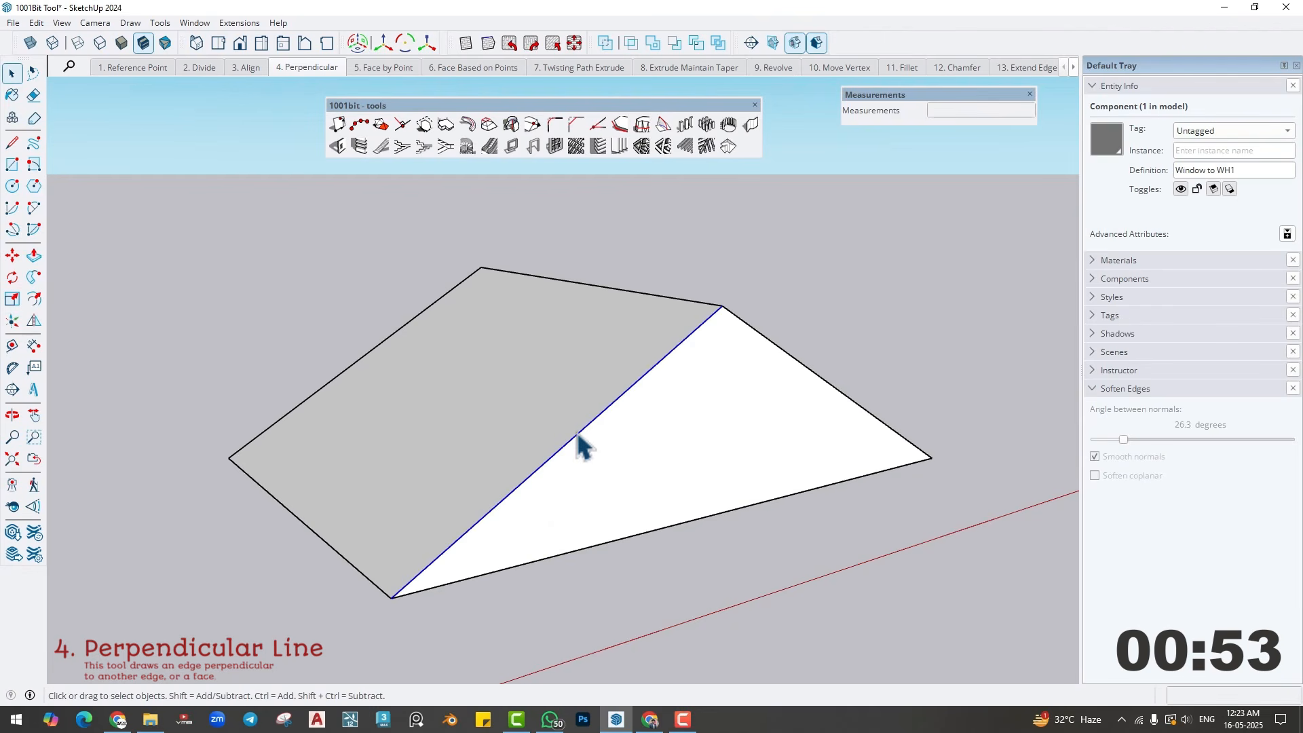
pyautogui.press('l')
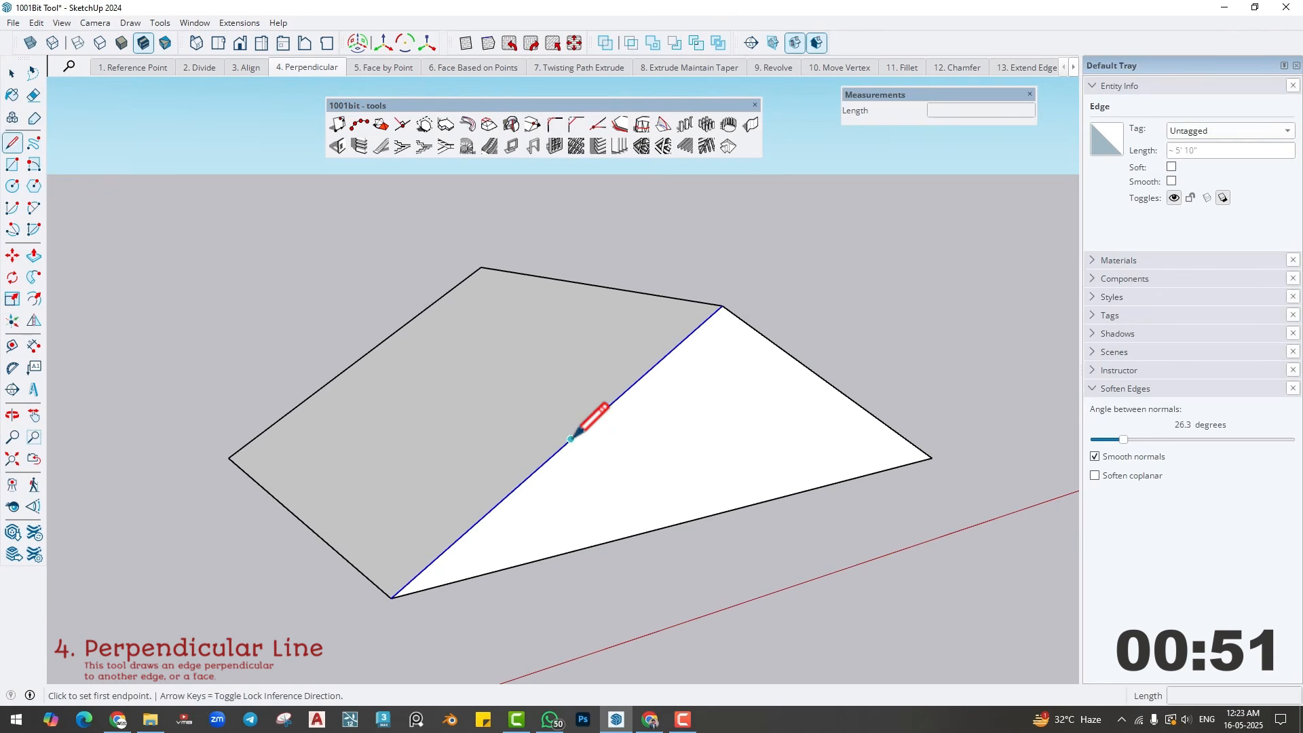
pyautogui.click(570, 439)
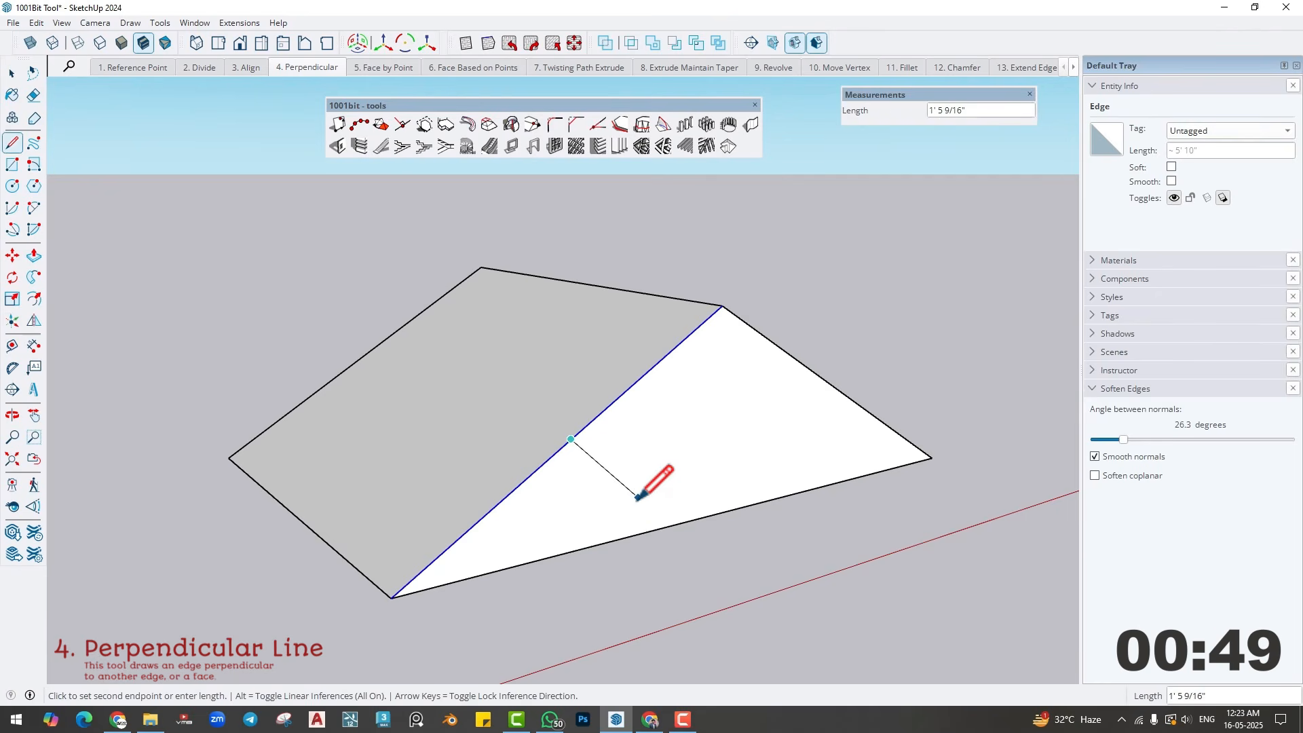
pyautogui.press('Escape')
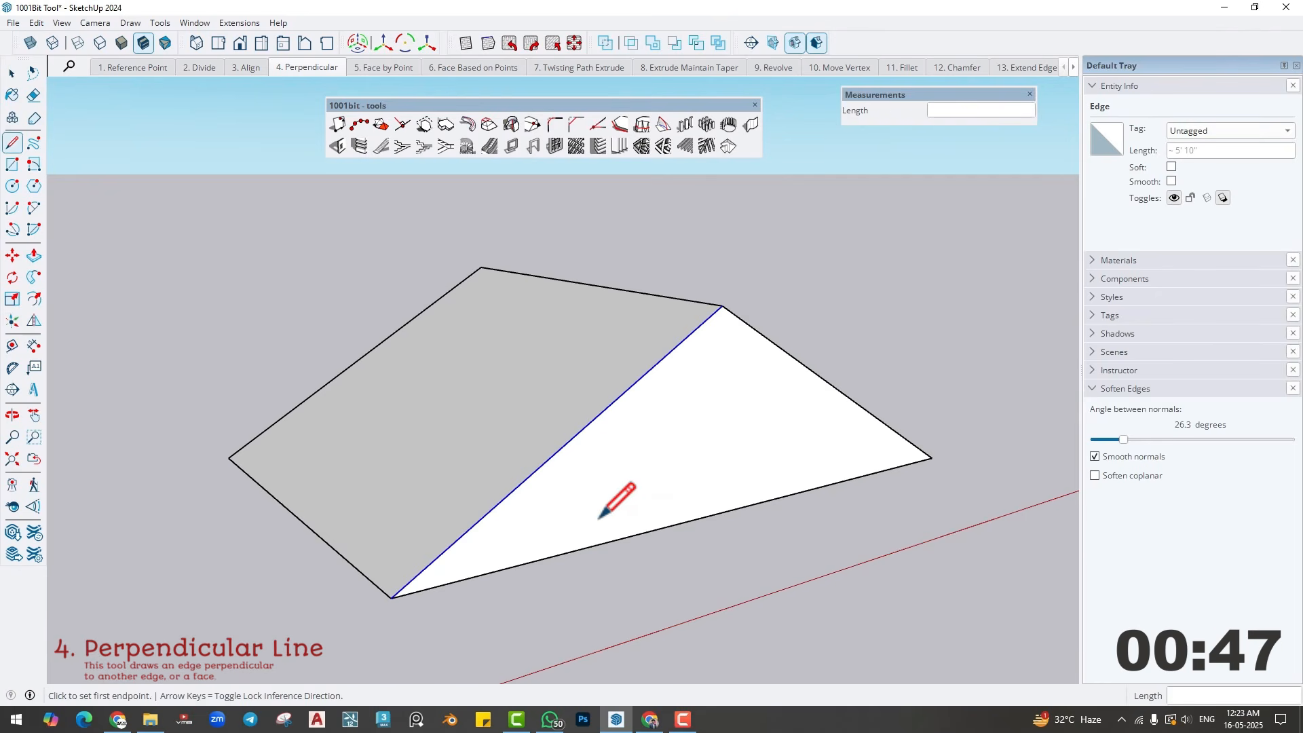
pyautogui.click(570, 552)
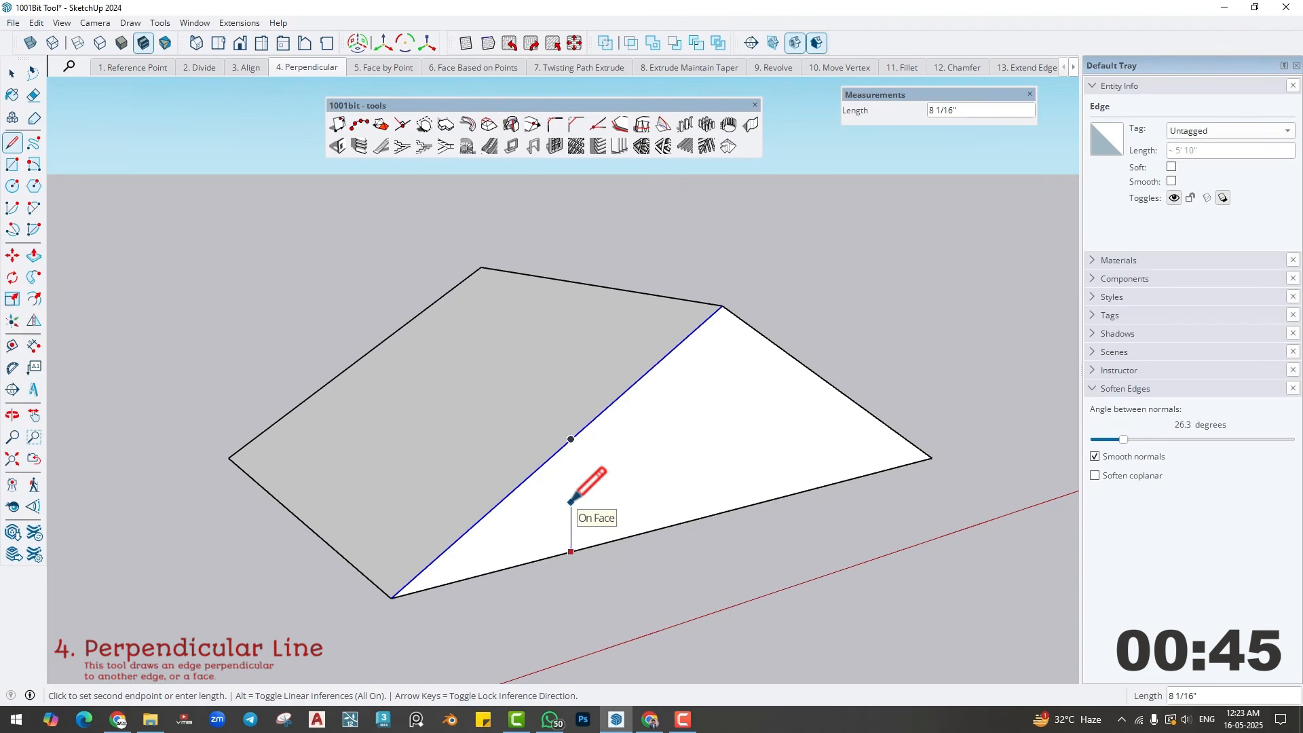
pyautogui.press('Escape')
pyautogui.press('space')
pyautogui.click(601, 589)
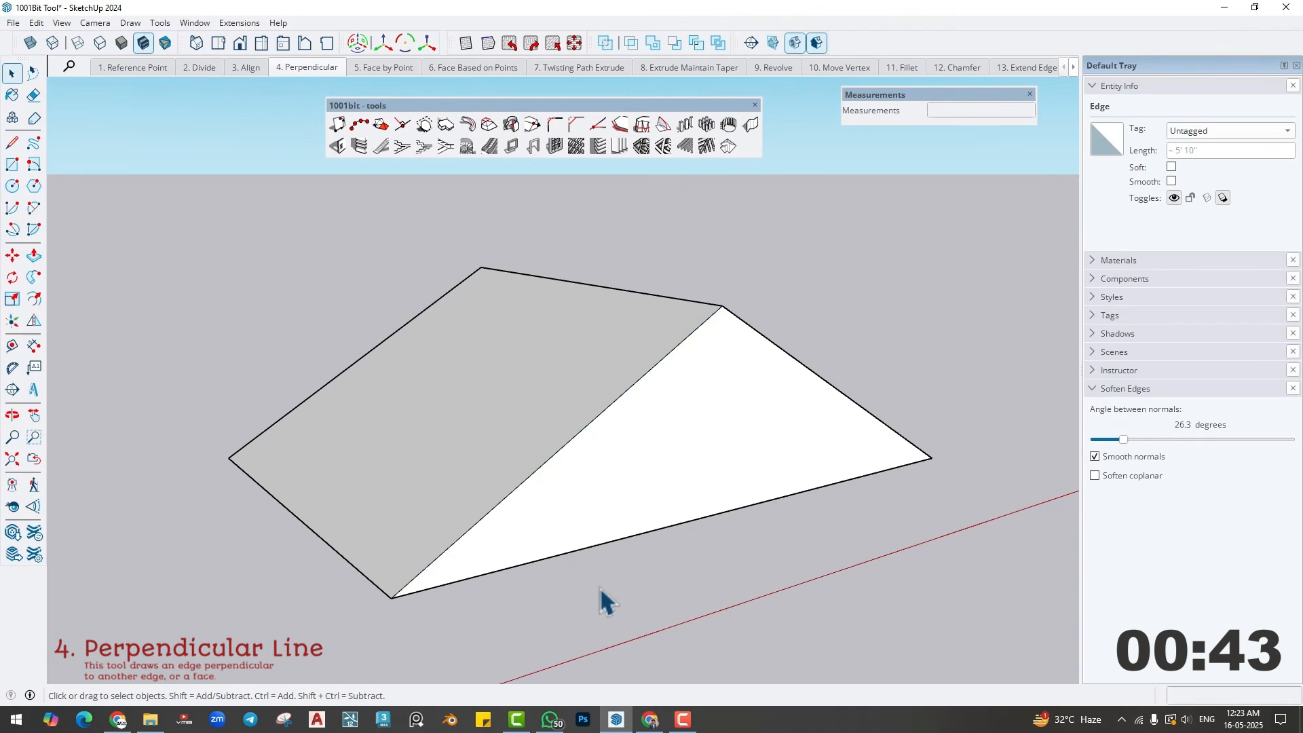
pyautogui.click(555, 573)
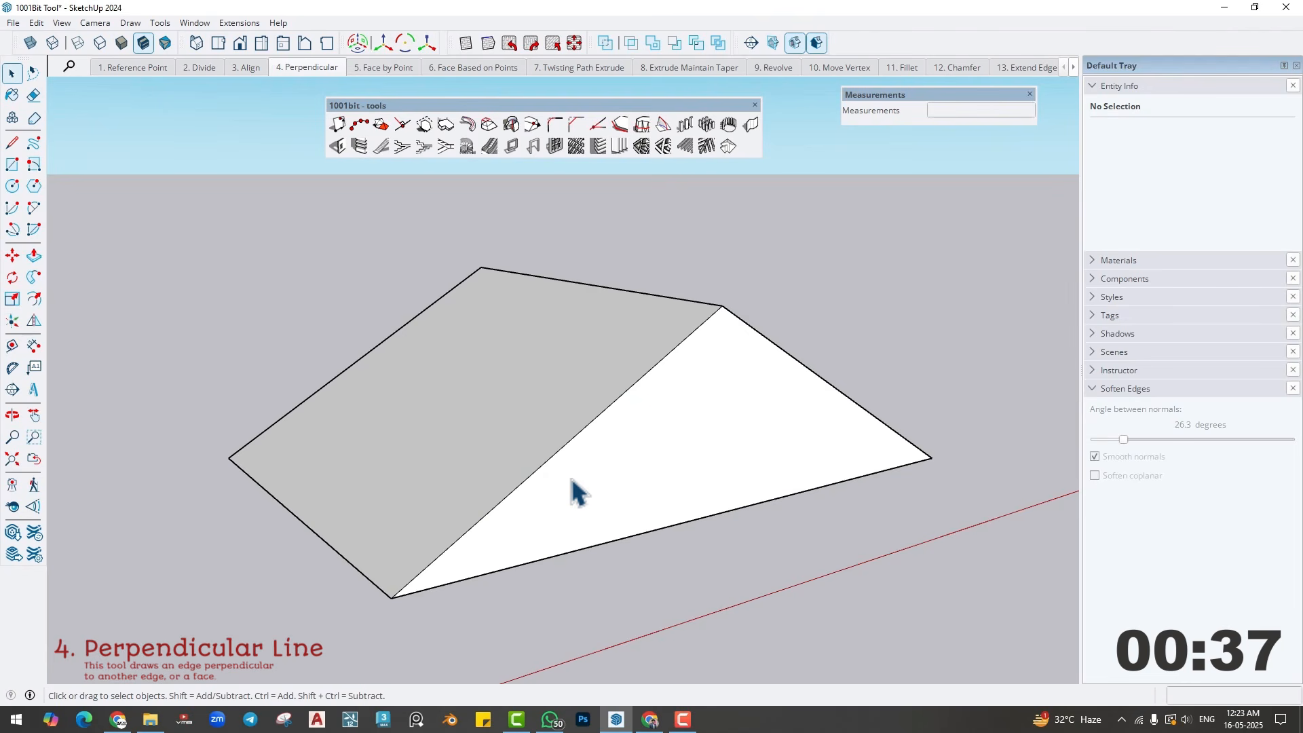
# - Try the 1001bit perpendicular line tool from the solid's front lower corner with the white triangular face as the target
pyautogui.click(405, 125)
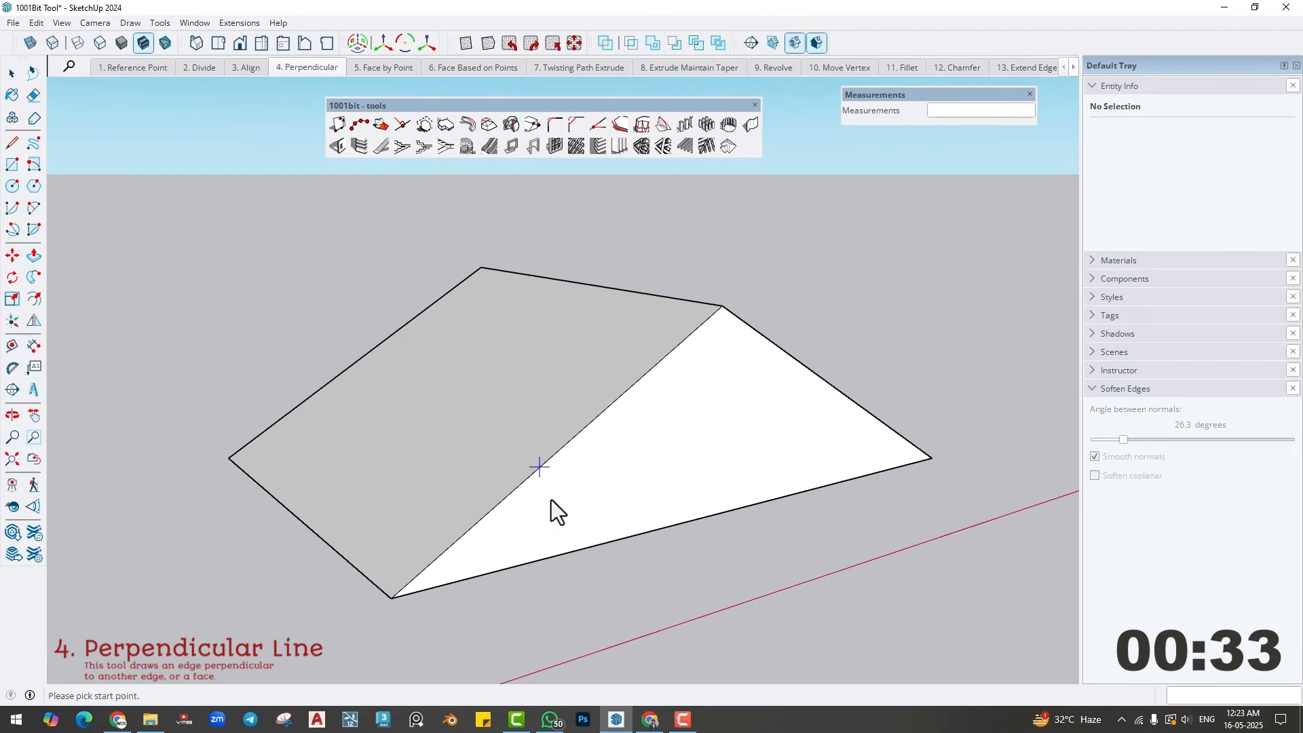
pyautogui.click(392, 597)
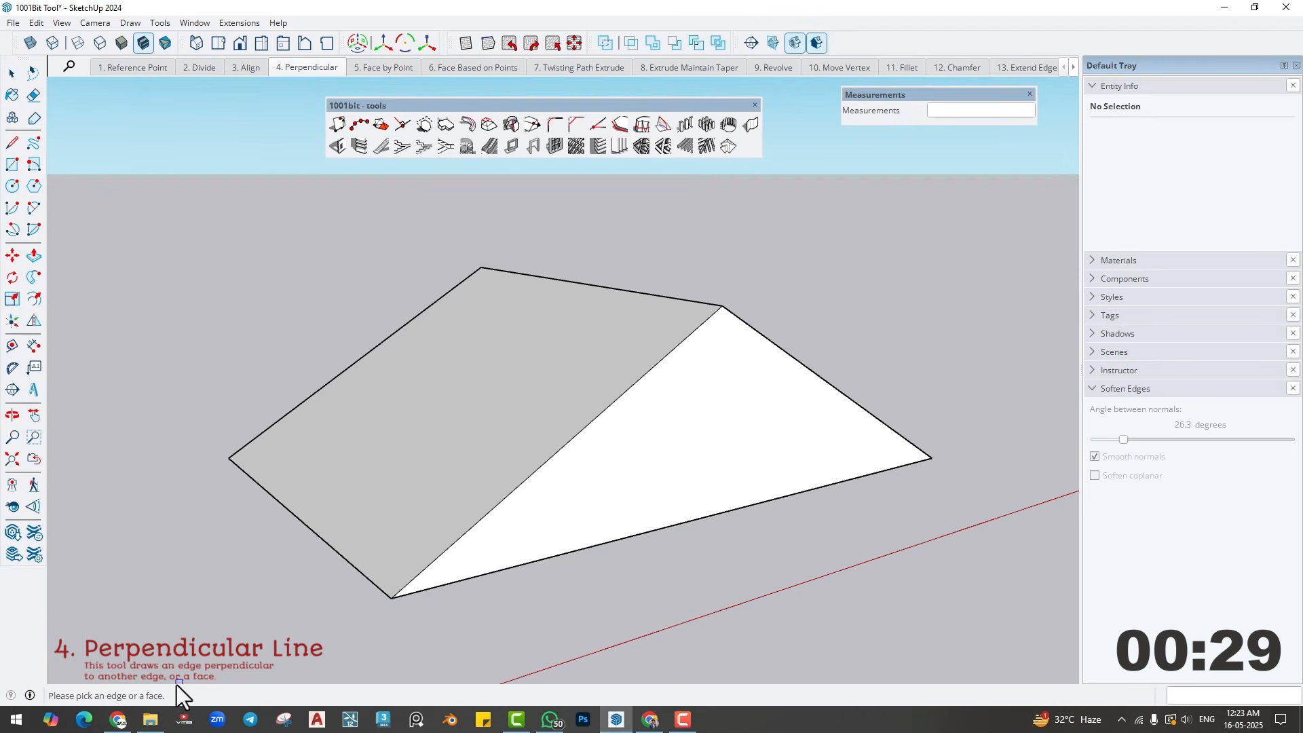
pyautogui.click(563, 510)
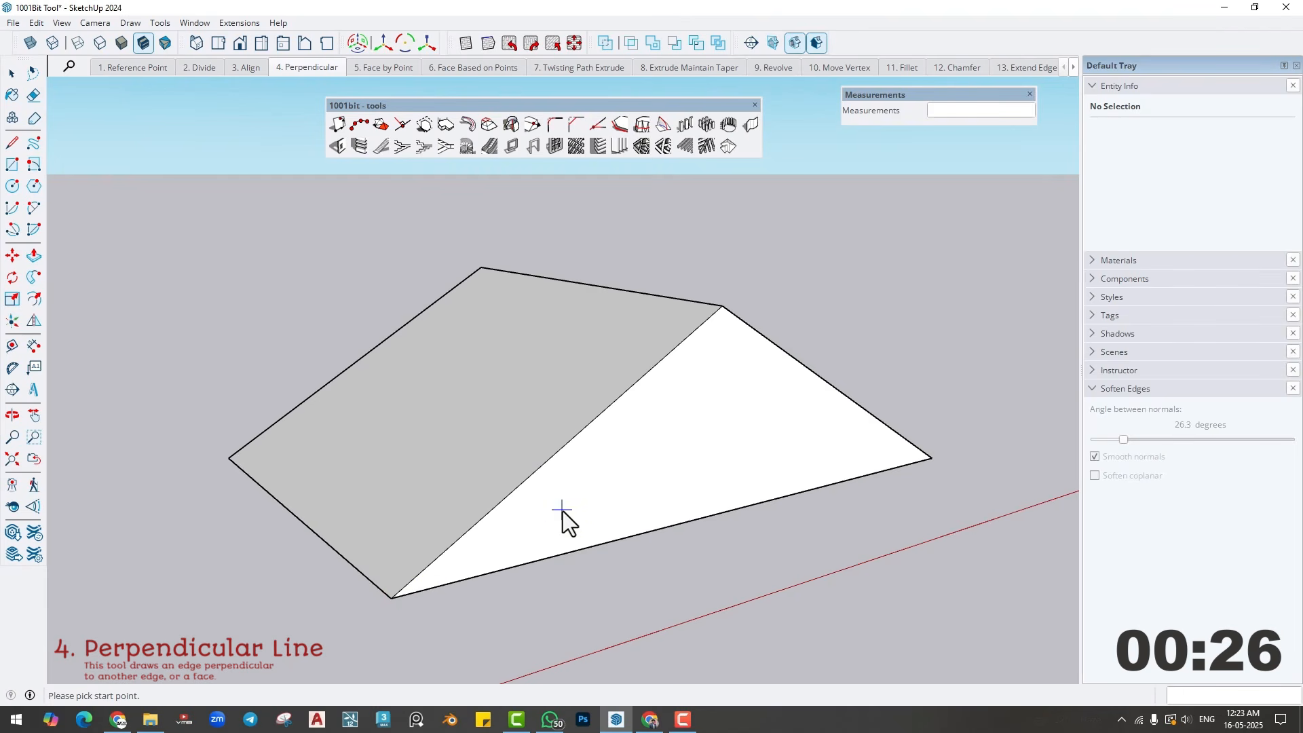
# - Try a perpendicular line from a point on the triangular face's lower edge to its sloping edge, and undo it
pyautogui.click(569, 552)
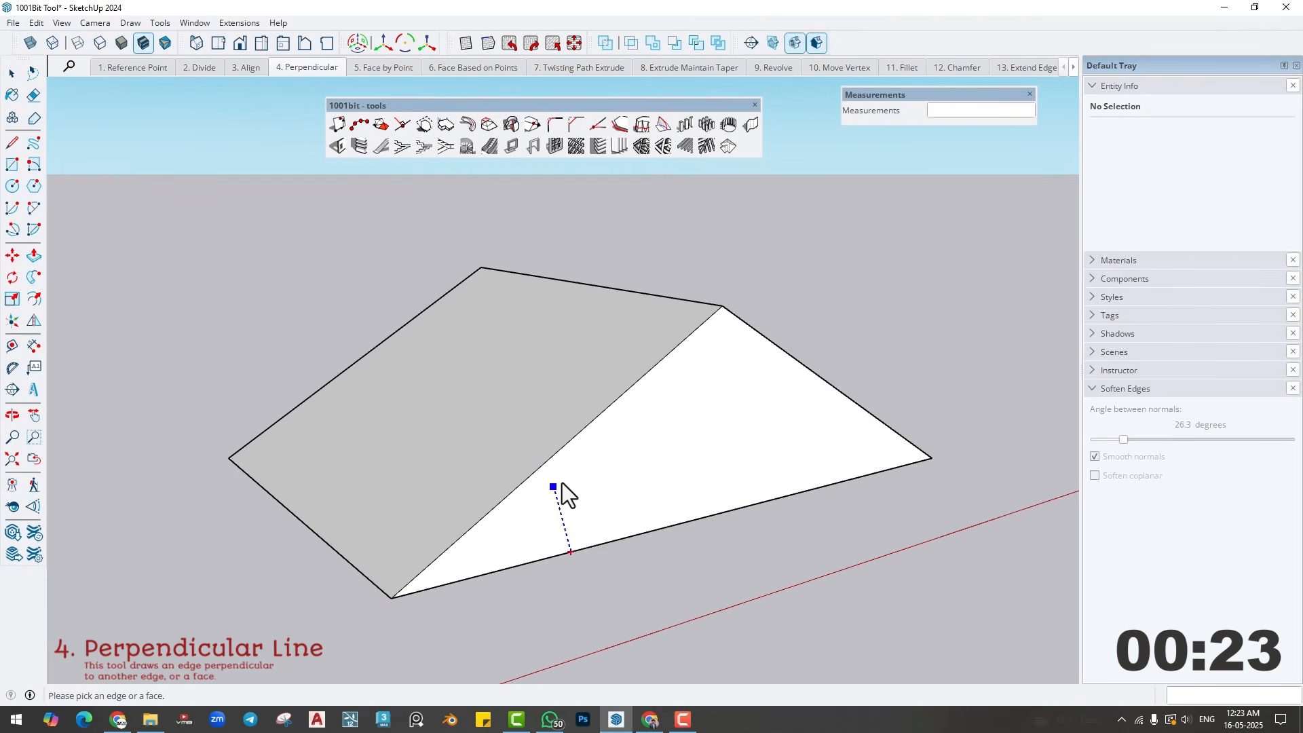
pyautogui.click(540, 469)
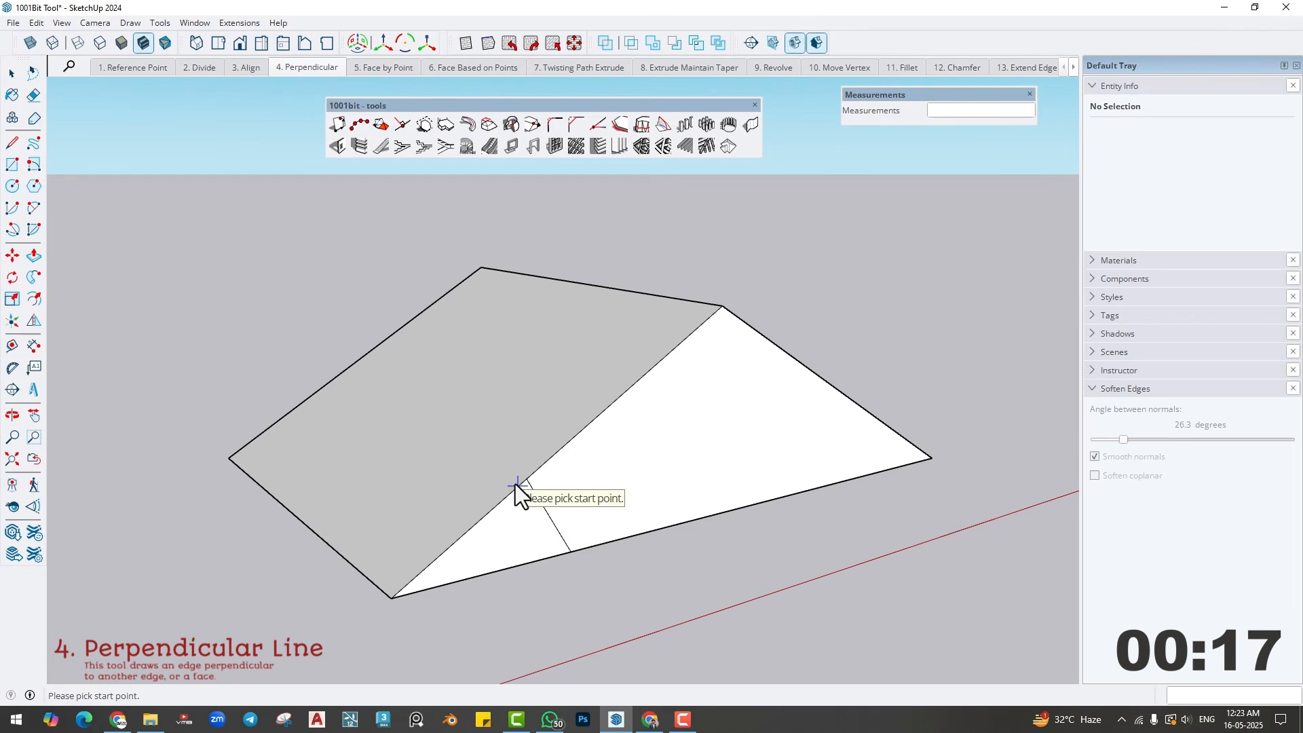
pyautogui.press('space')
pyautogui.hotkey('ctrl', 'z')
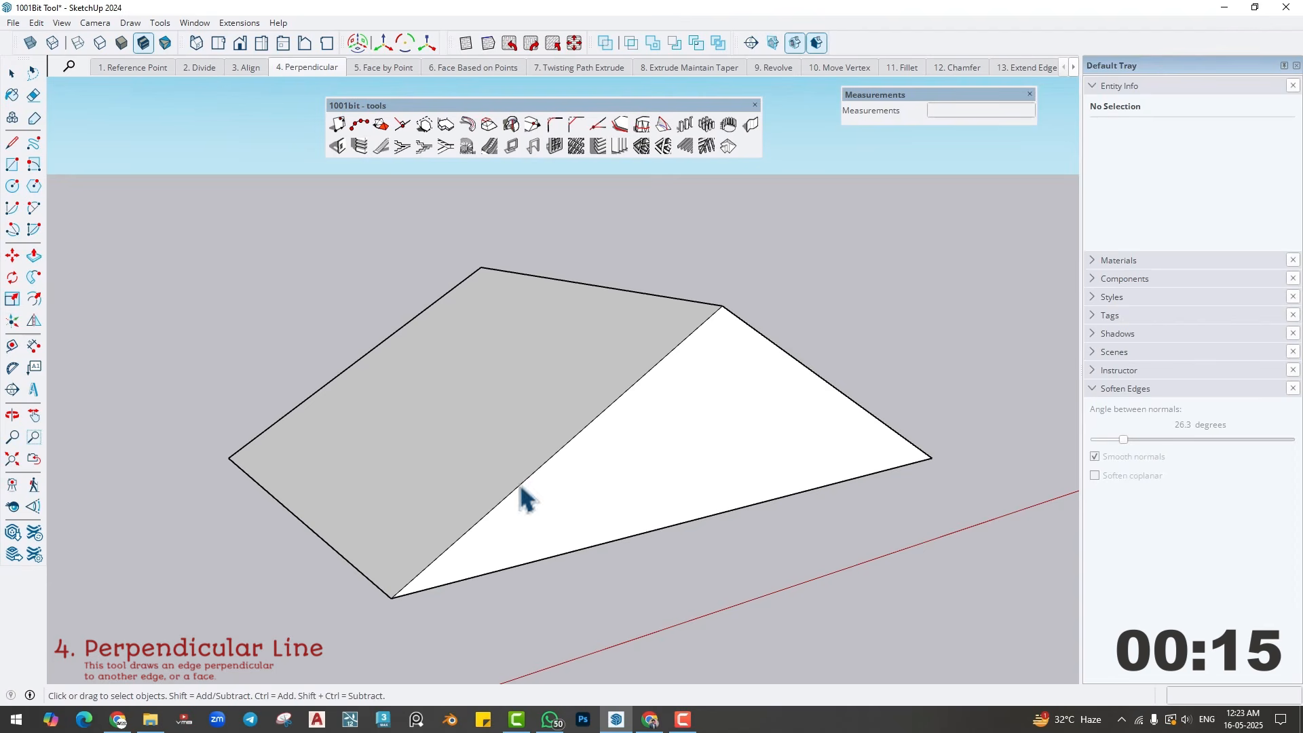
# - Draw a perpendicular line from a point on the triangular face's sloping edge down to its lower edge
pyautogui.click(401, 124)
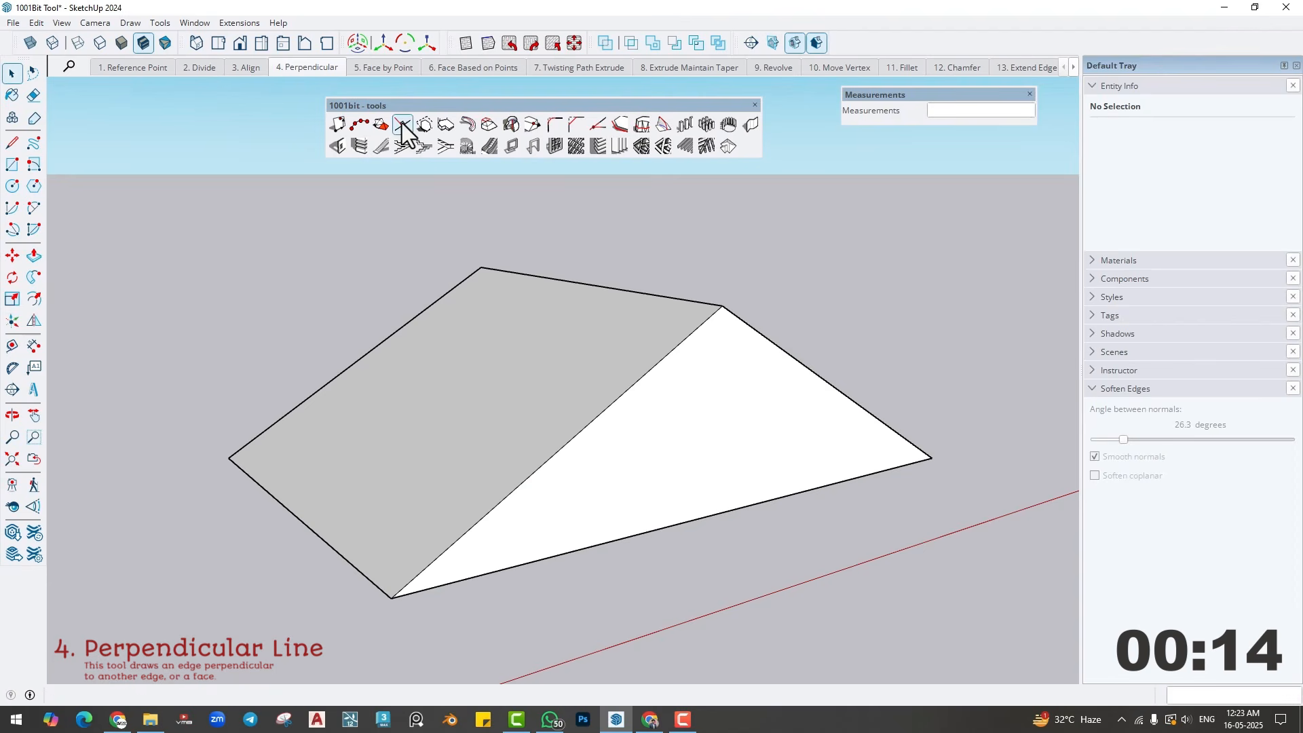
pyautogui.click(399, 597)
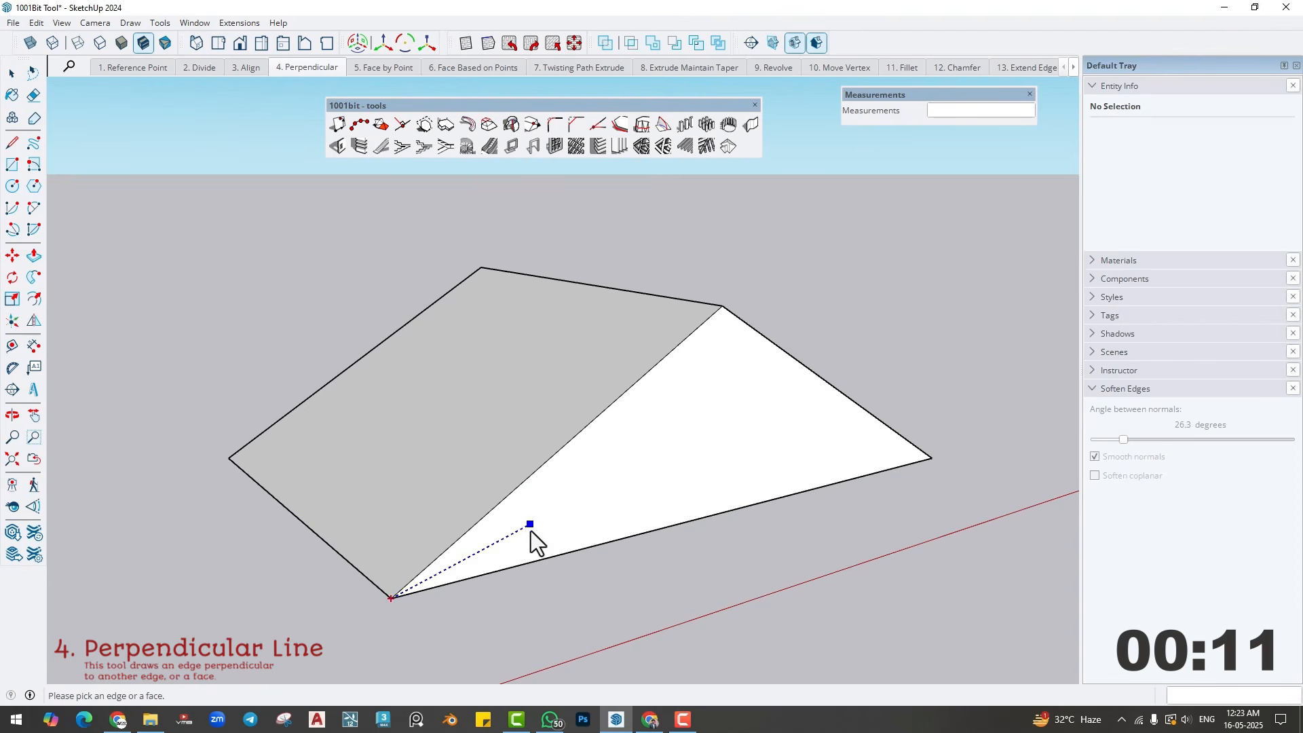
pyautogui.press('Escape')
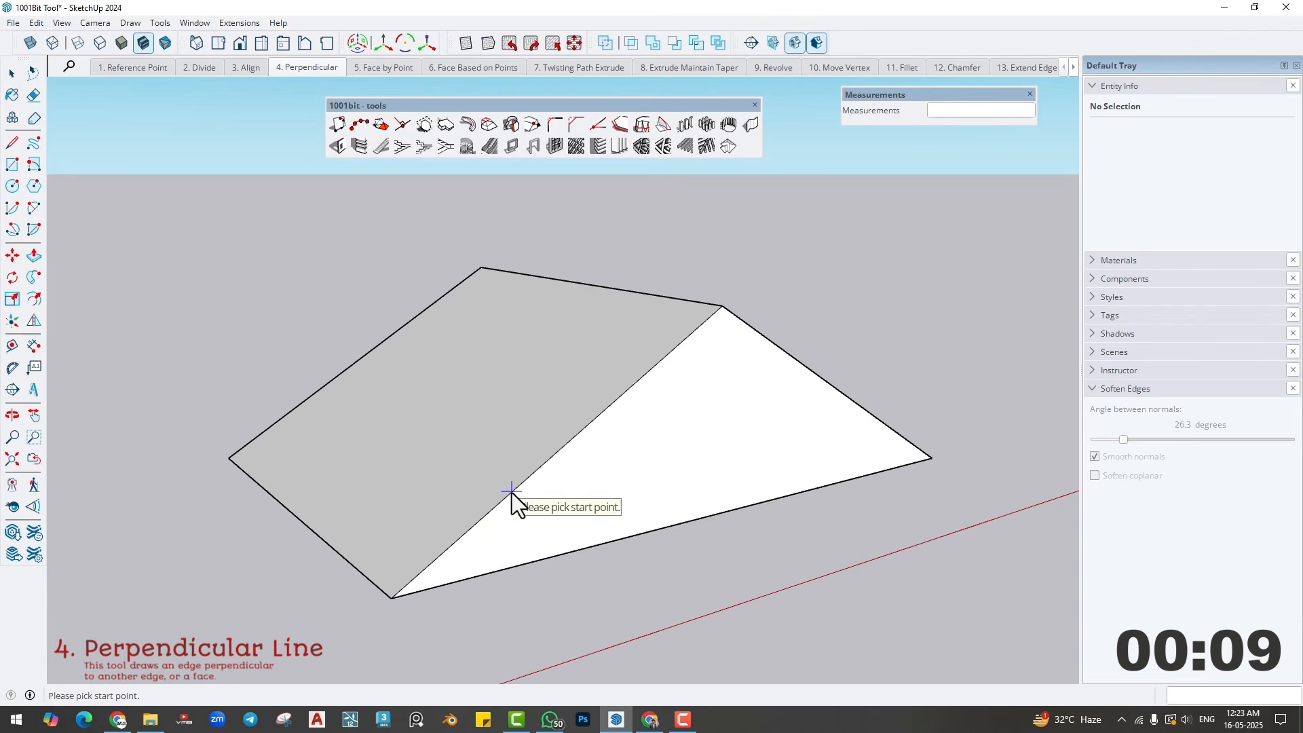
pyautogui.click(511, 491)
pyautogui.click(507, 566)
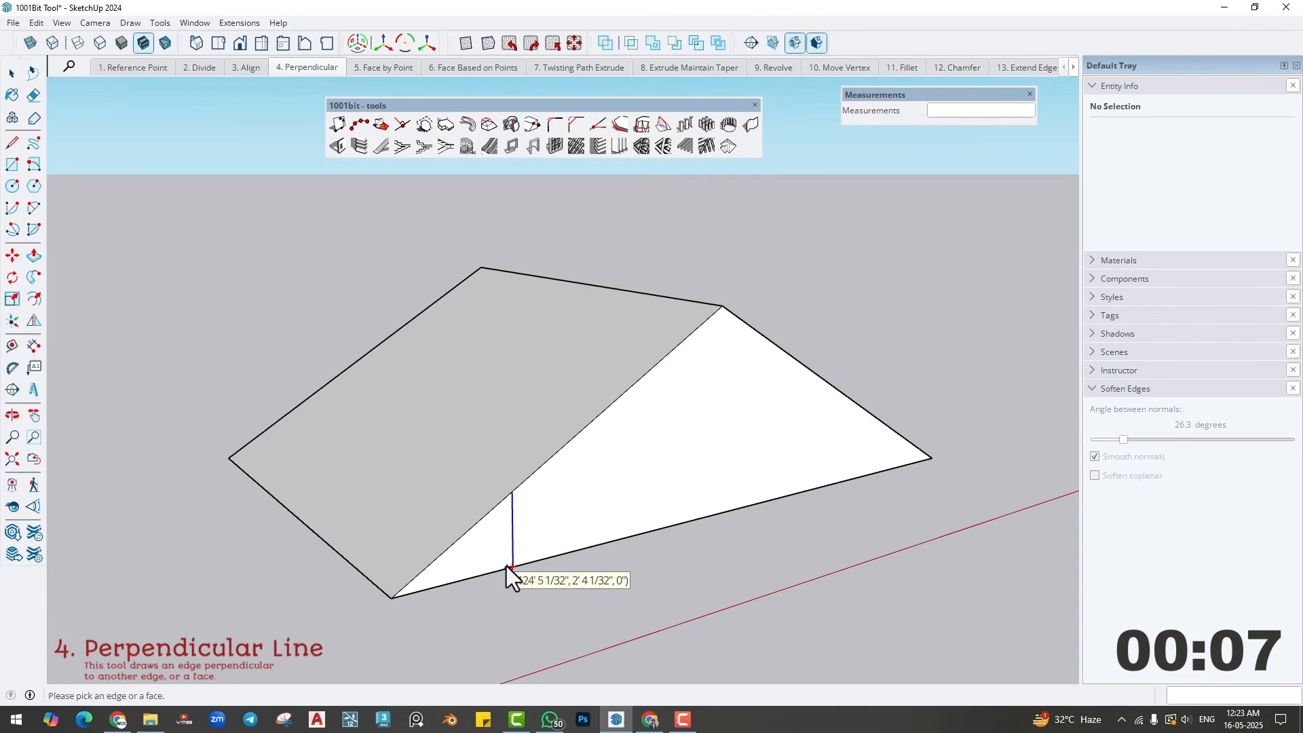
pyautogui.click(506, 567)
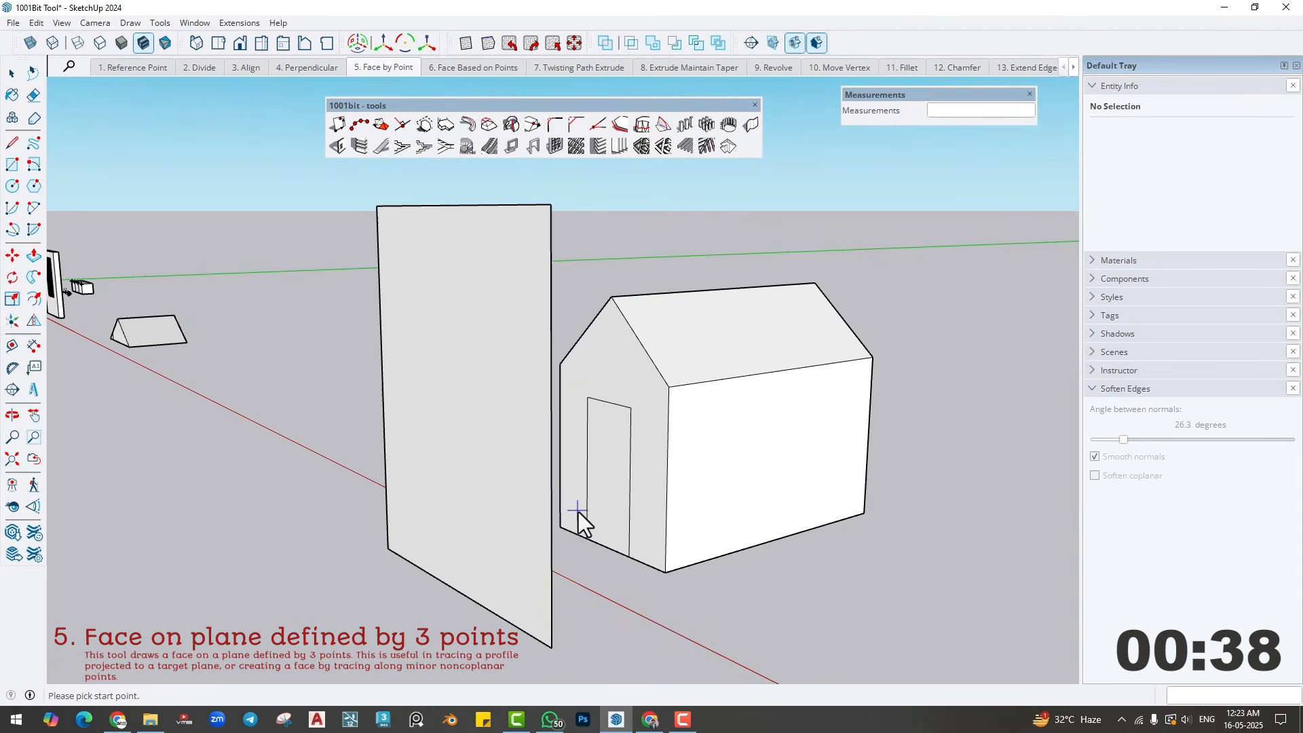
# - Leave the perpendicular line tool and examine the small house and the freestanding vertical face in front of its door wall
pyautogui.moveTo(577, 510); pyautogui.dragTo(581, 510, button='middle')
pyautogui.press('space')
pyautogui.click(668, 399)
pyautogui.moveTo(660, 469); pyautogui.dragTo(310, 473, button='middle')
pyautogui.moveTo(470, 429); pyautogui.dragTo(604, 430, button='middle')
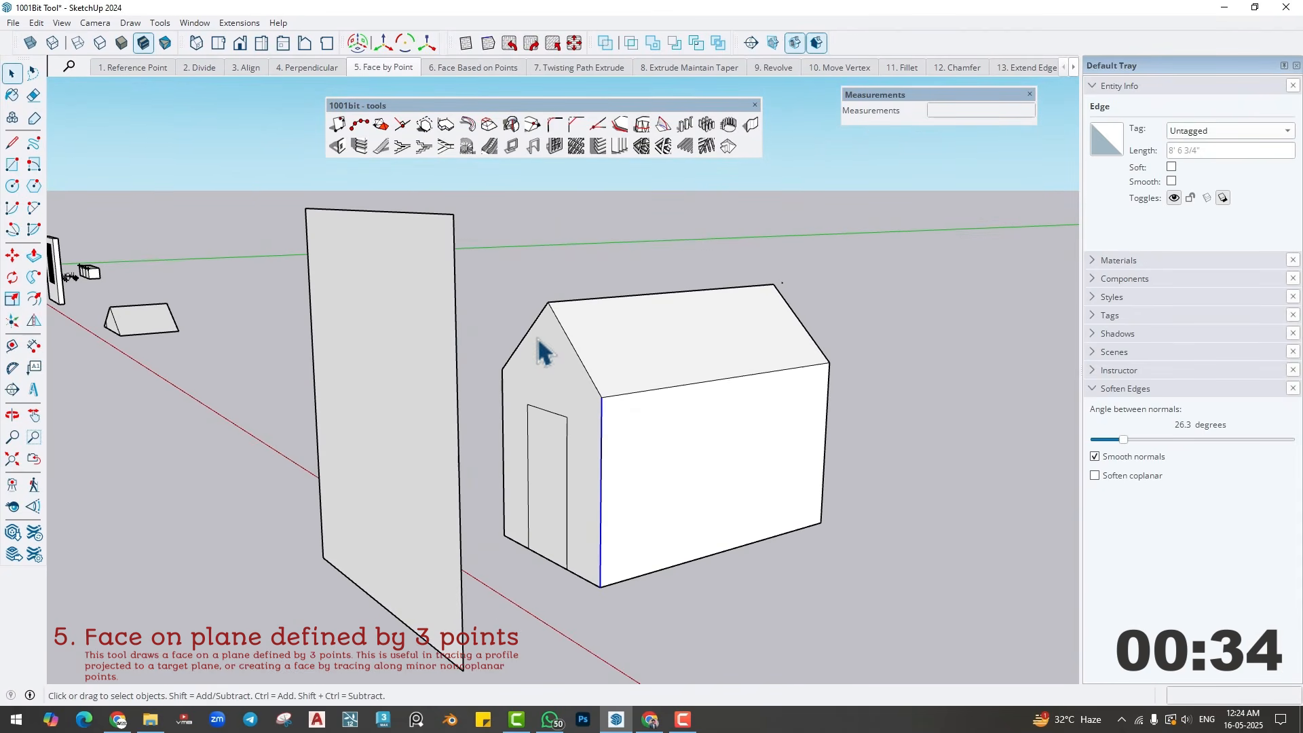
pyautogui.moveTo(511, 551); pyautogui.dragTo(529, 561, button='middle')
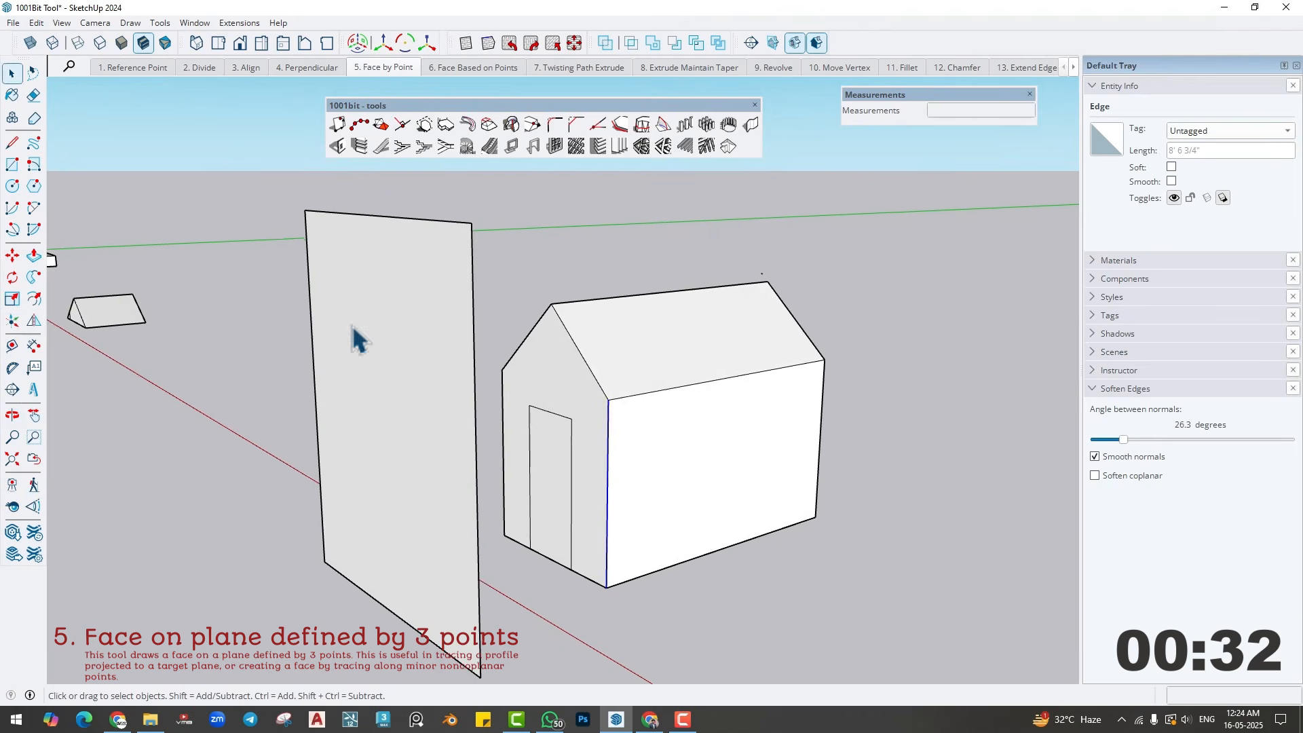
pyautogui.moveTo(400, 503); pyautogui.dragTo(435, 519, button='middle')
pyautogui.click(540, 256)
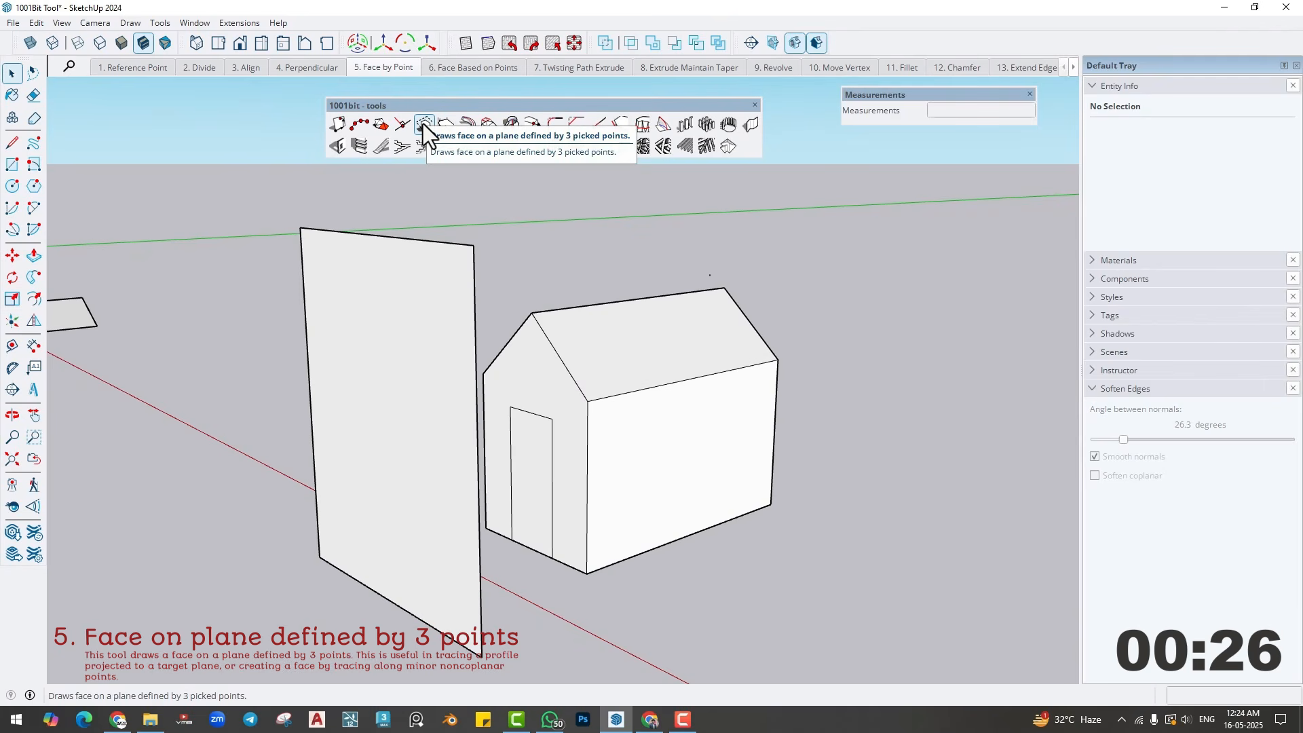
# - Define the target plane for a three-point face by picking the vertical face's lower-right, lower-left and upper-right corners
pyautogui.click(422, 123)
pyautogui.moveTo(451, 380); pyautogui.dragTo(451, 401, button='middle')
pyautogui.moveTo(434, 503)
pyautogui.mouseDown(button='middle')
pyautogui.moveTo(419, 506)
pyautogui.moveTo(433, 487)
pyautogui.mouseUp(button='middle')
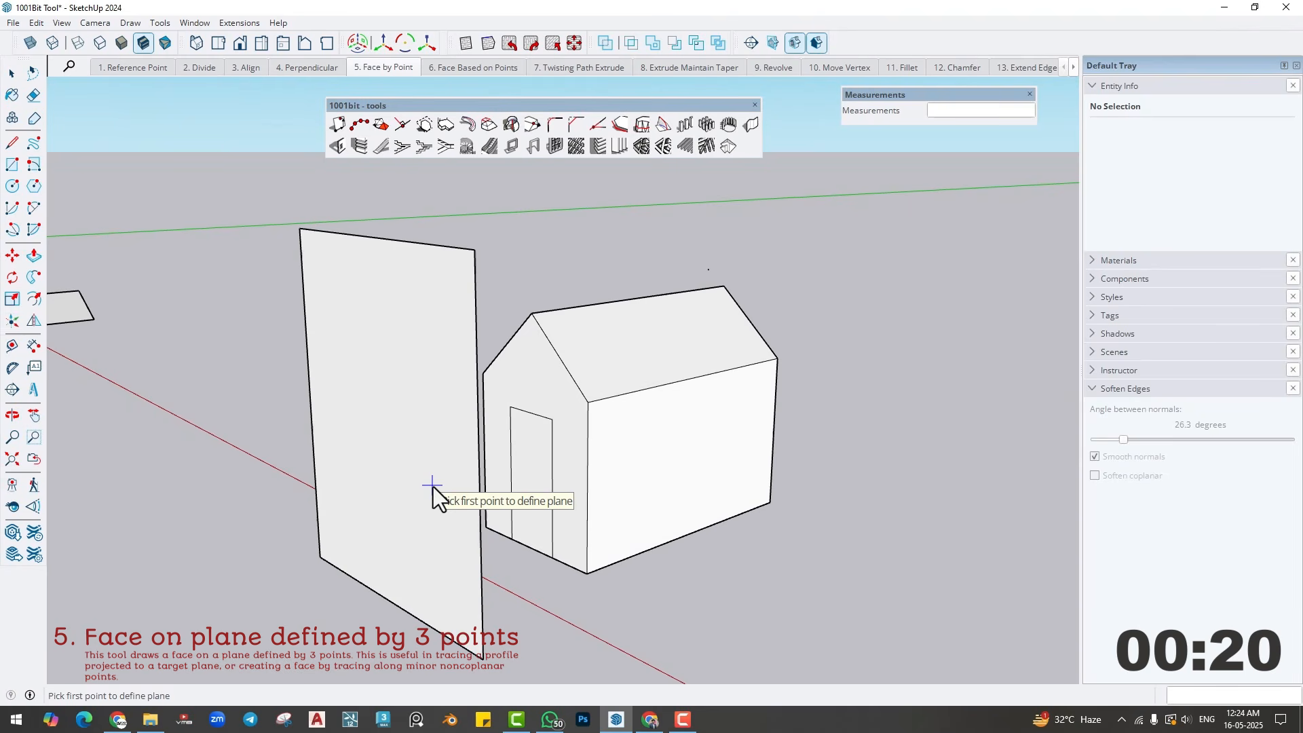
pyautogui.click(482, 658)
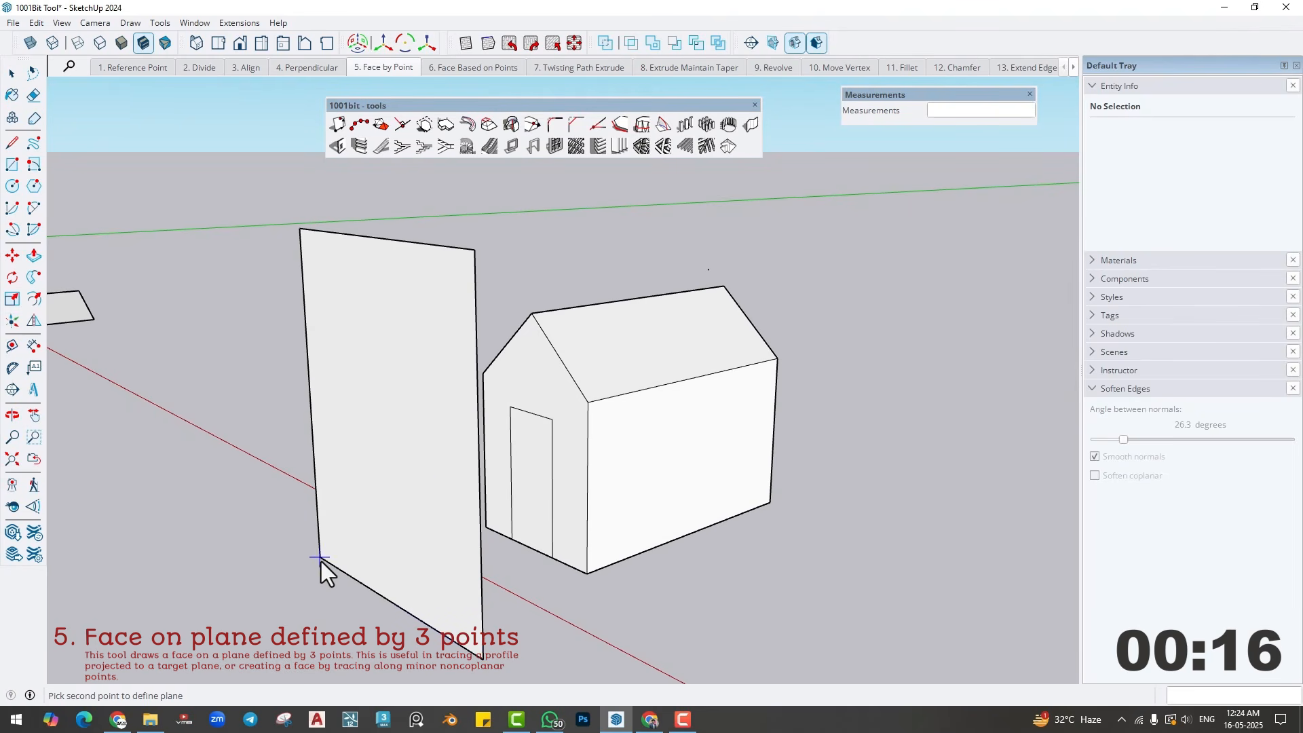
pyautogui.click(321, 559)
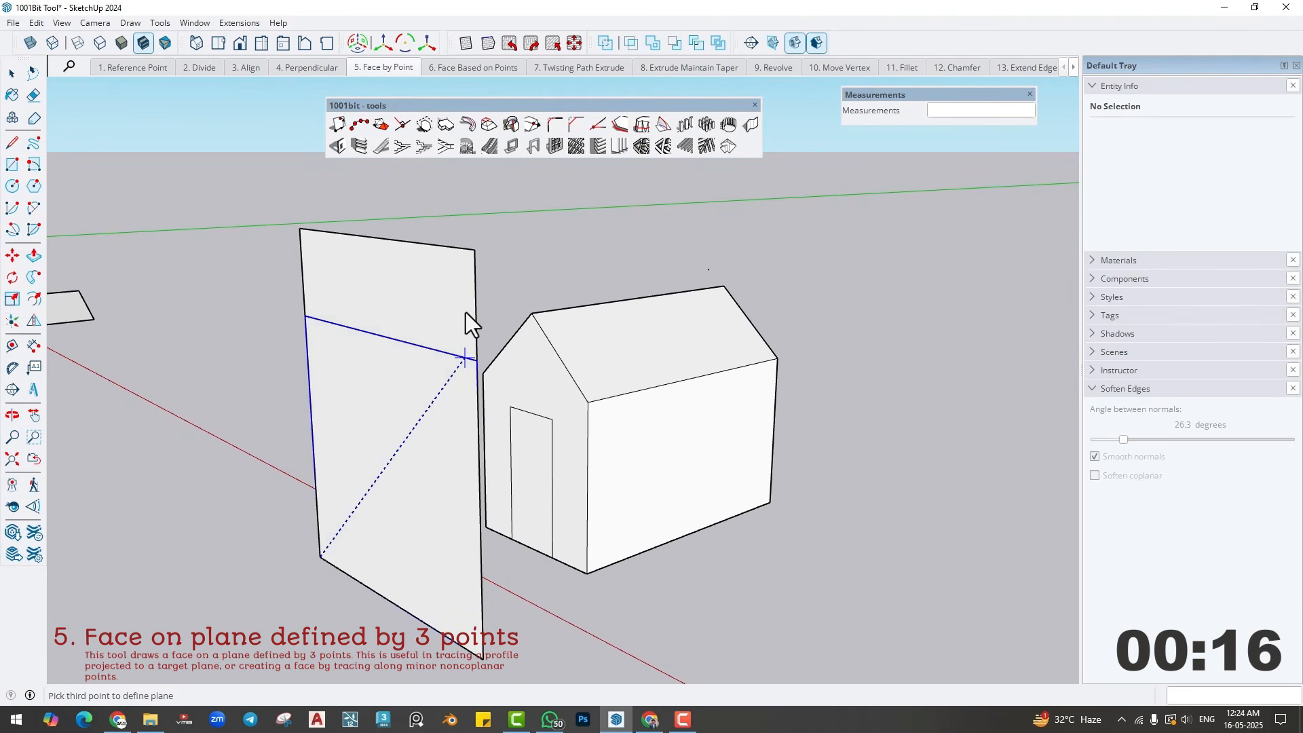
pyautogui.click(475, 251)
# - Trace the house's gable wall outline onto the defined plane, from the far lower corner over the ridge to the near lower corner
pyautogui.moveTo(533, 340); pyautogui.dragTo(516, 418, button='middle')
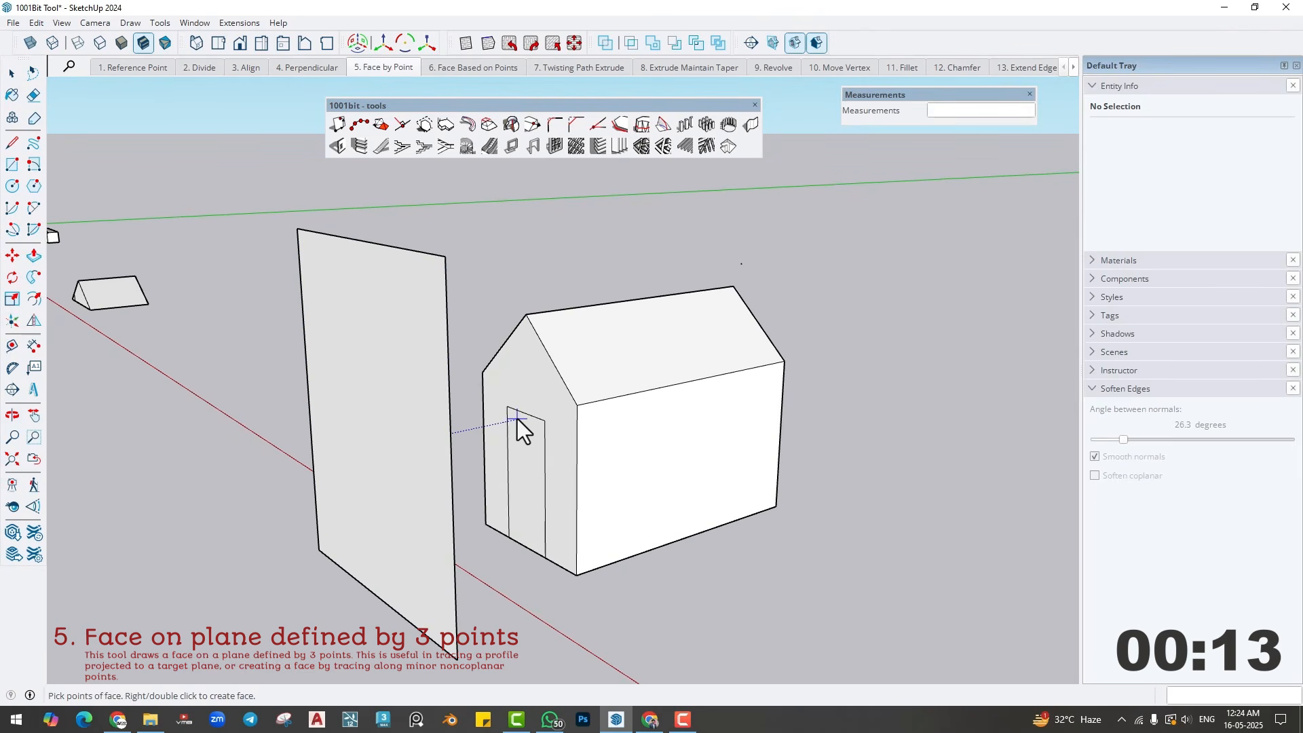
pyautogui.click(485, 522)
pyautogui.click(481, 371)
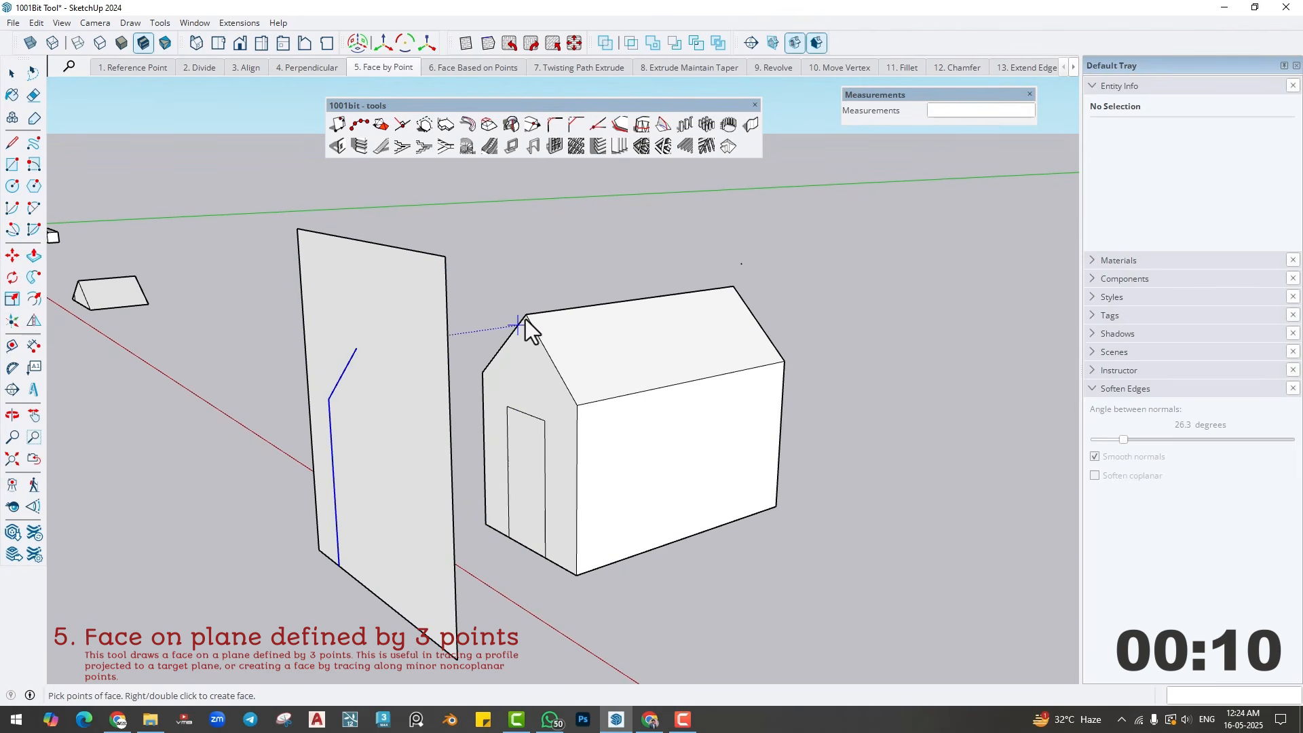
pyautogui.click(526, 316)
pyautogui.click(575, 405)
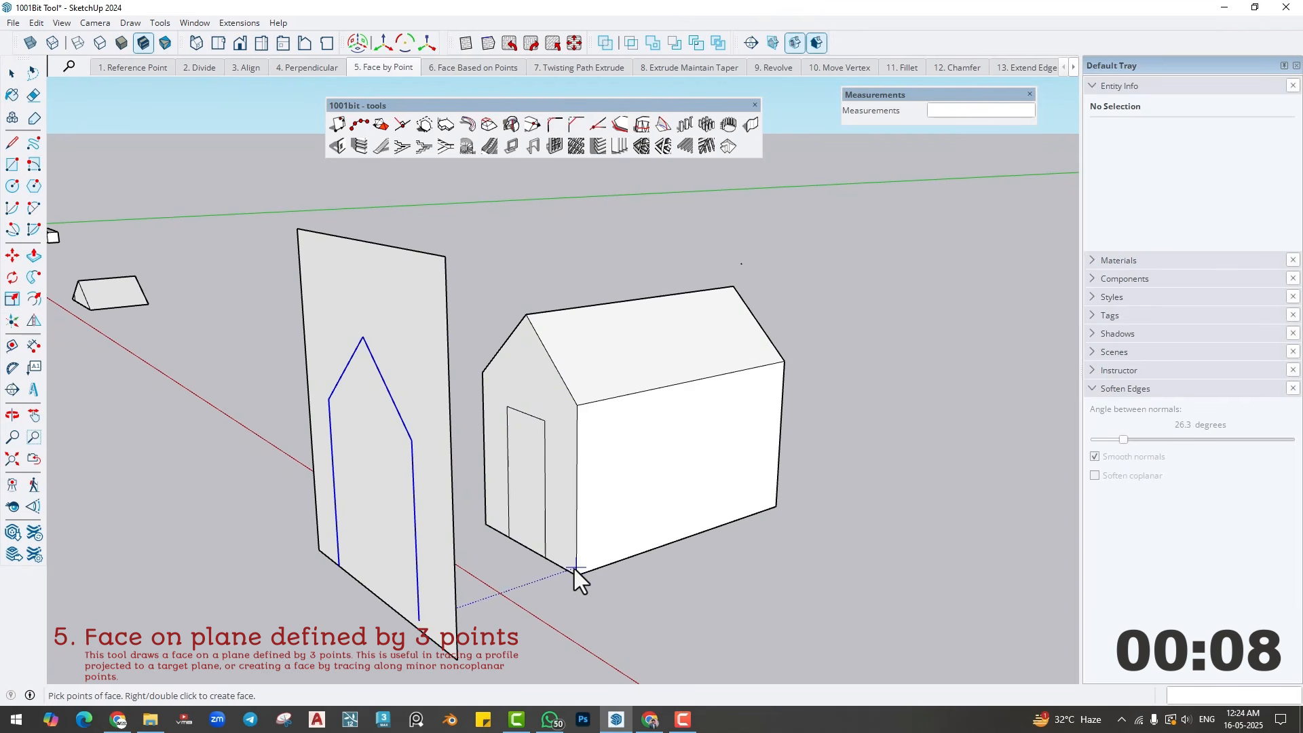
pyautogui.click(575, 573)
# - Trace the door's outline onto the same plane and close the profile at the wall's starting corner to create the face
pyautogui.click(544, 556)
pyautogui.click(545, 420)
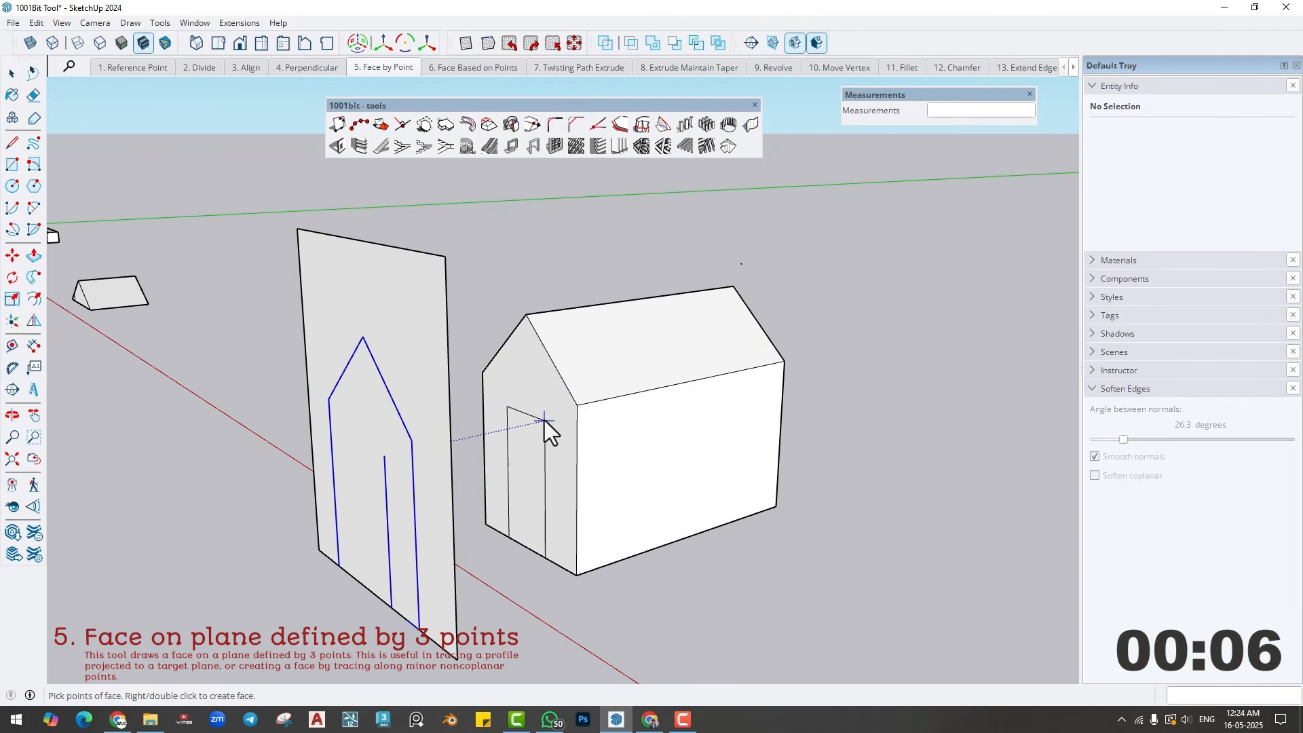
pyautogui.click(507, 407)
pyautogui.click(508, 529)
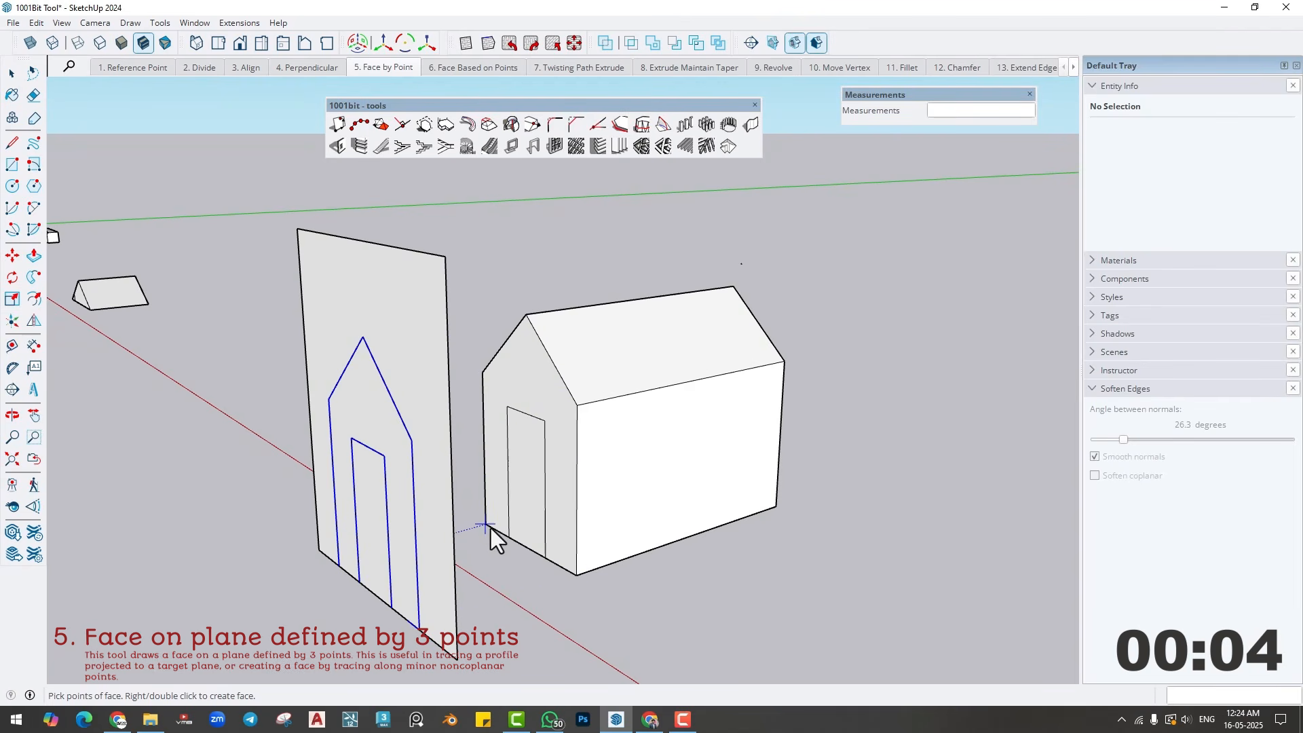
pyautogui.doubleClick(485, 523)
pyautogui.moveTo(518, 526)
pyautogui.mouseDown(button='middle')
pyautogui.moveTo(596, 460)
pyautogui.moveTo(531, 473)
pyautogui.moveTo(539, 519)
pyautogui.mouseUp(button='middle')
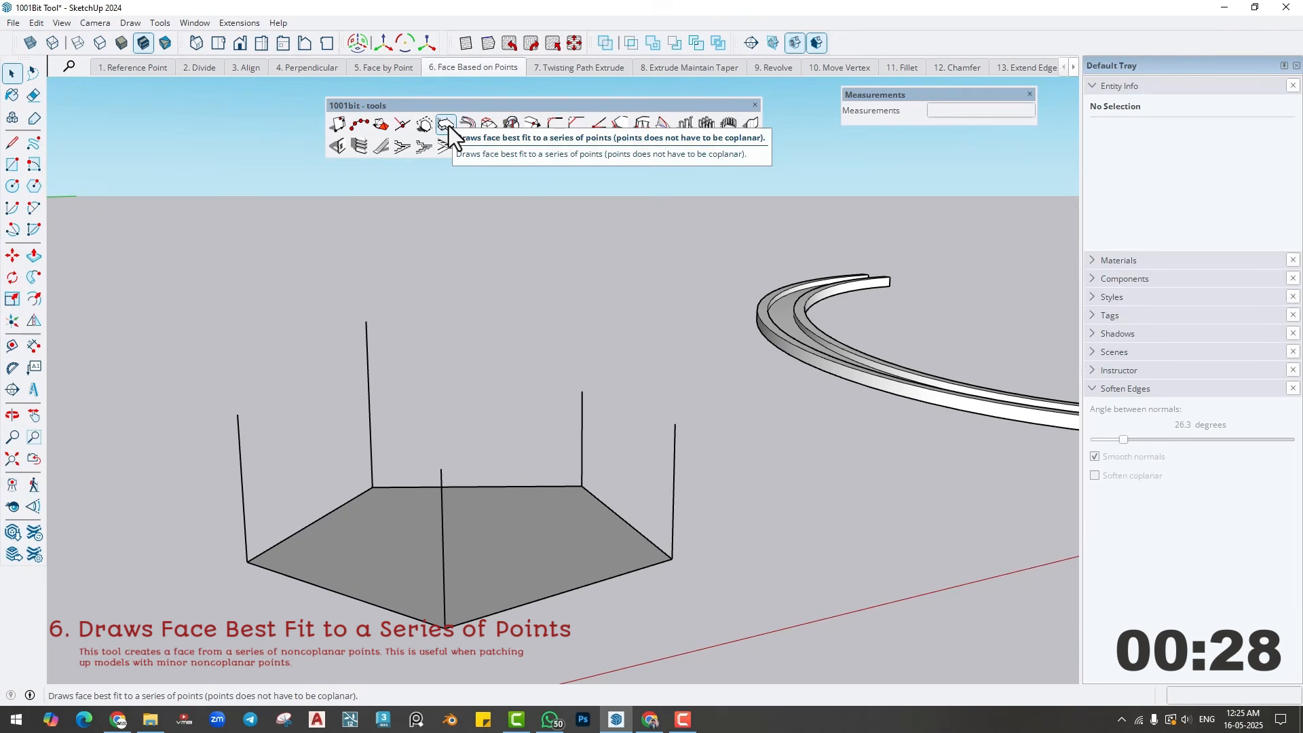
# - Draw a best-fit face through the top ends of the five vertical lines standing on the pentagon
pyautogui.click(447, 124)
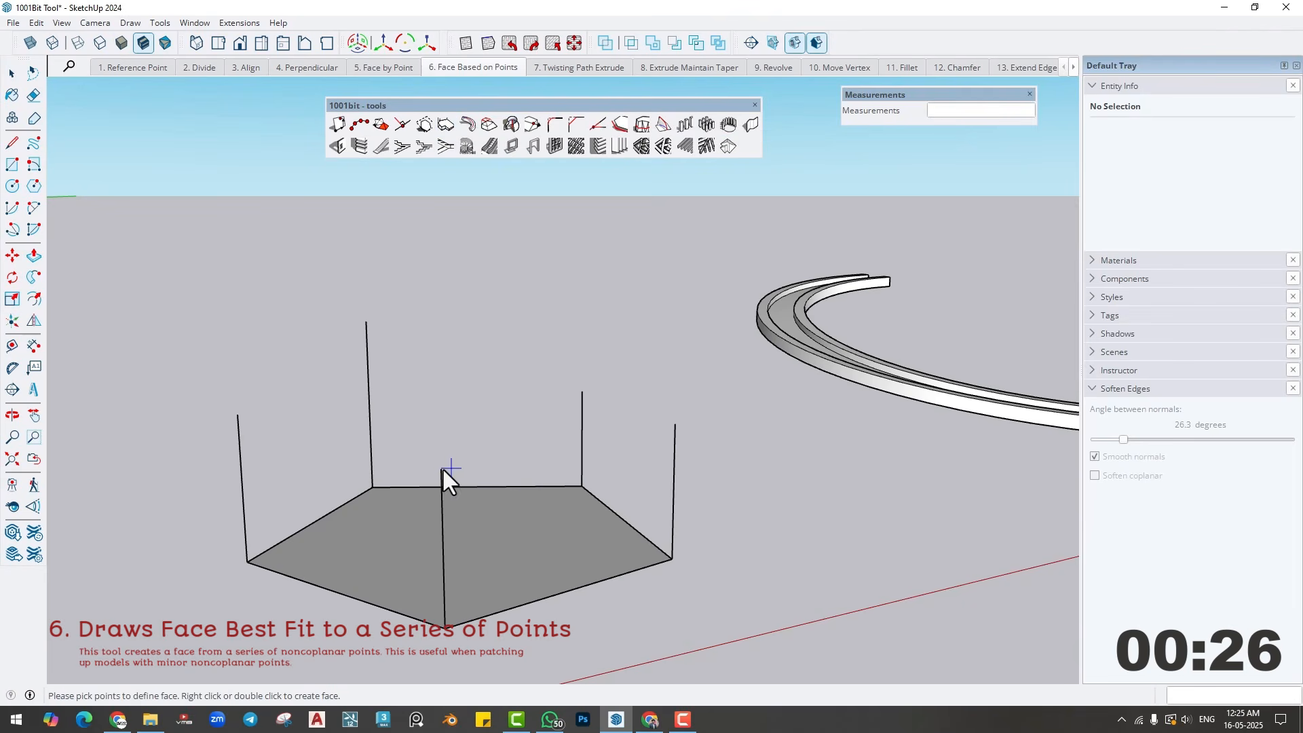
pyautogui.moveTo(580, 483); pyautogui.dragTo(541, 451, button='middle')
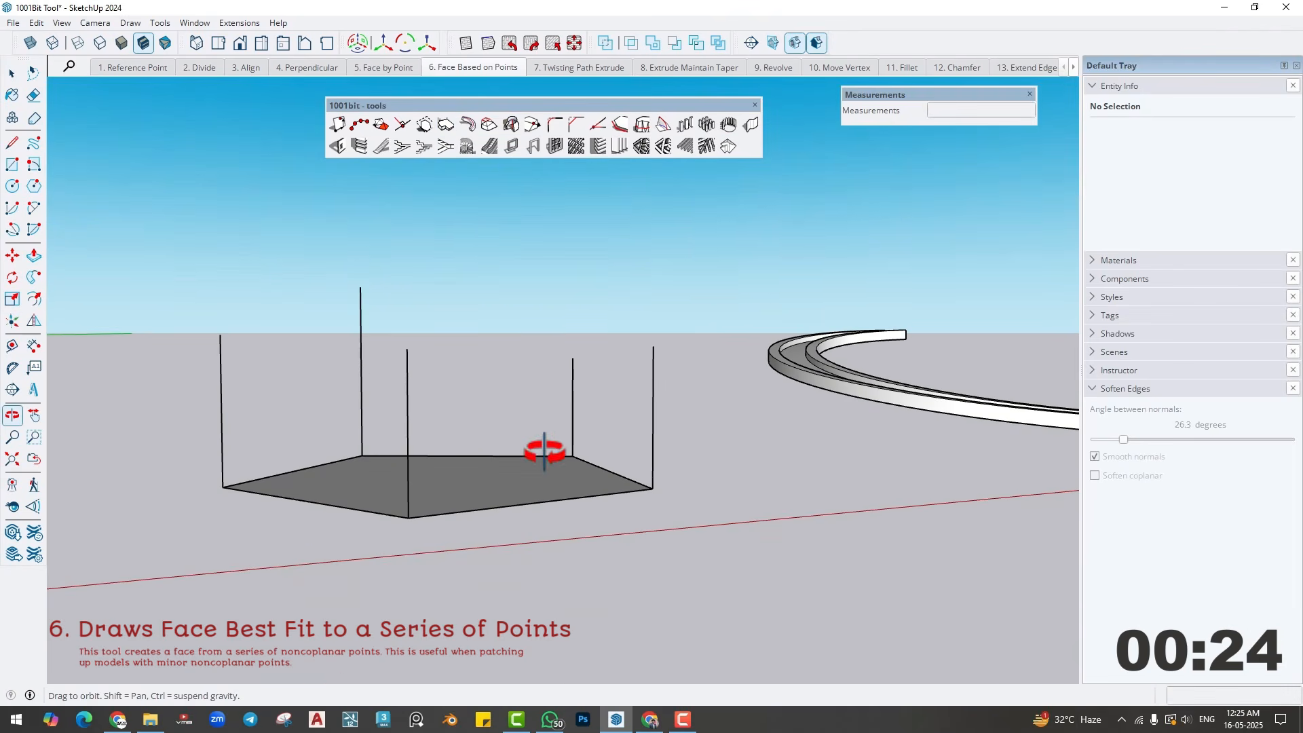
pyautogui.moveTo(429, 400); pyautogui.dragTo(435, 492, button='middle')
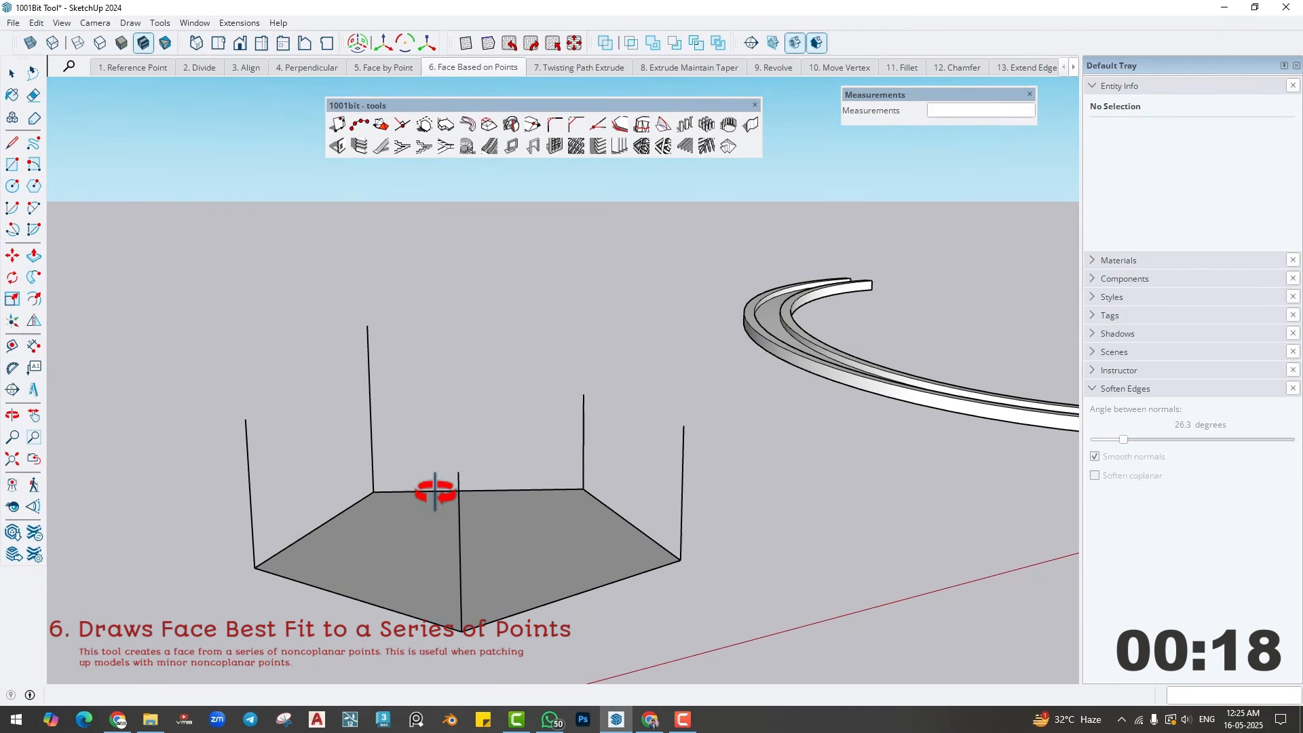
pyautogui.click(246, 420)
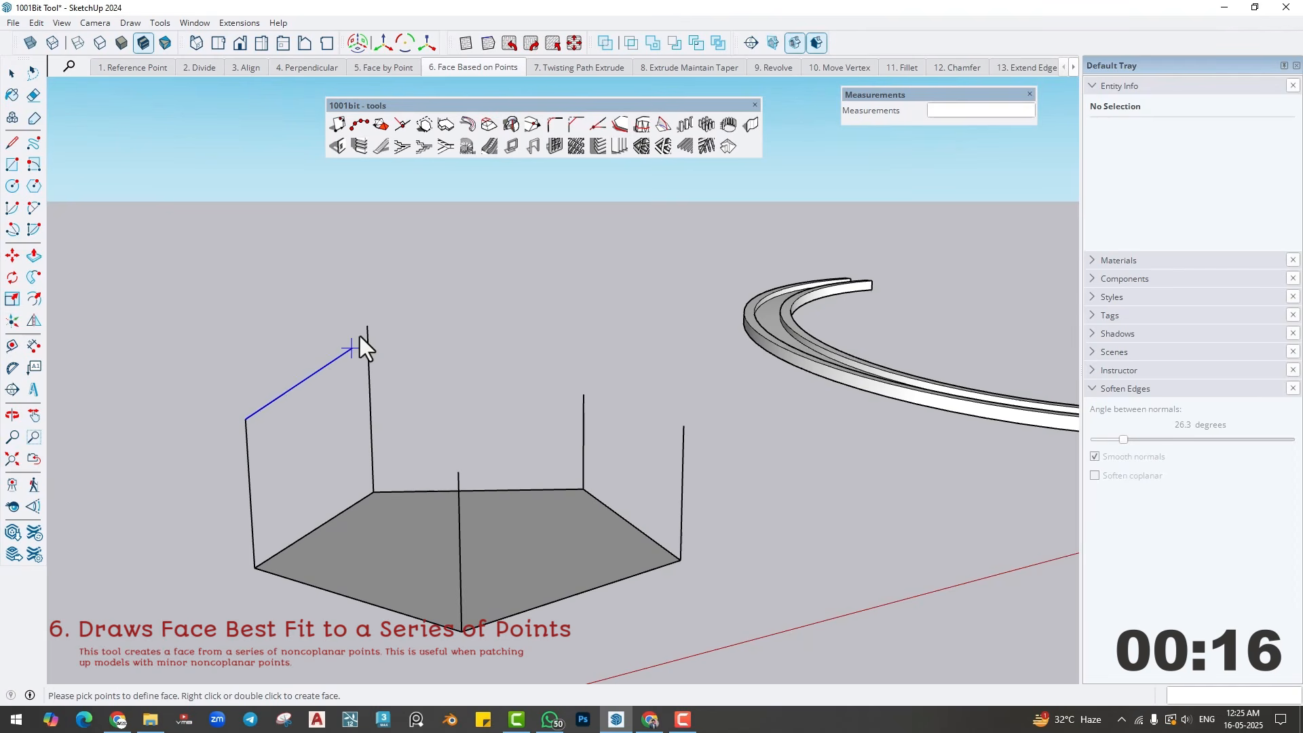
pyautogui.click(367, 327)
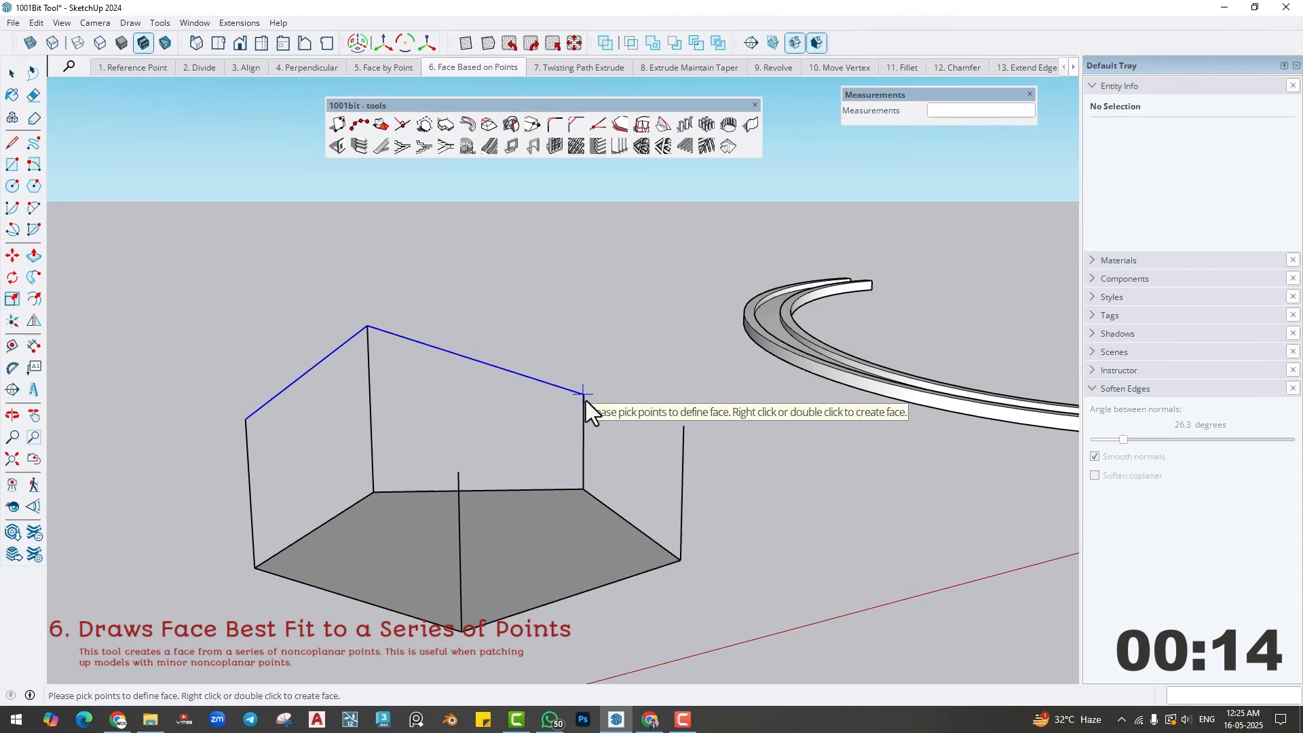
pyautogui.click(583, 393)
pyautogui.click(683, 426)
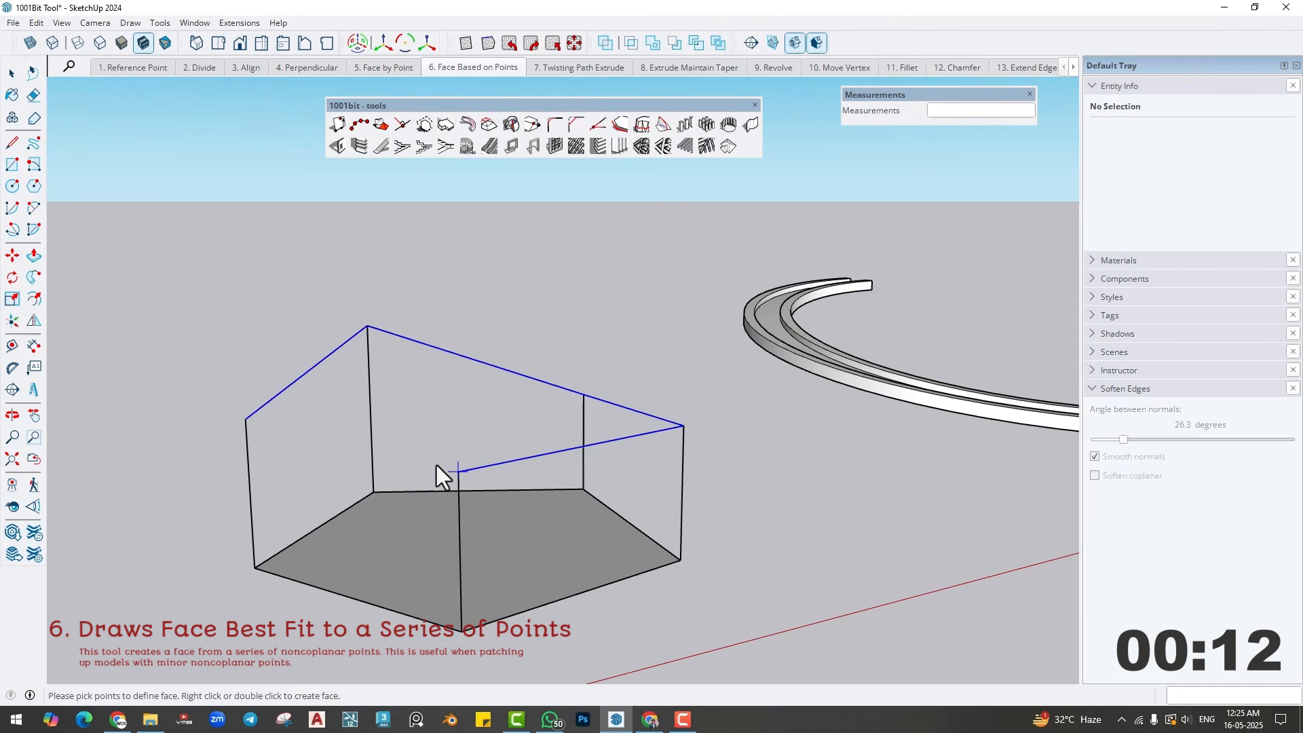
pyautogui.click(458, 470)
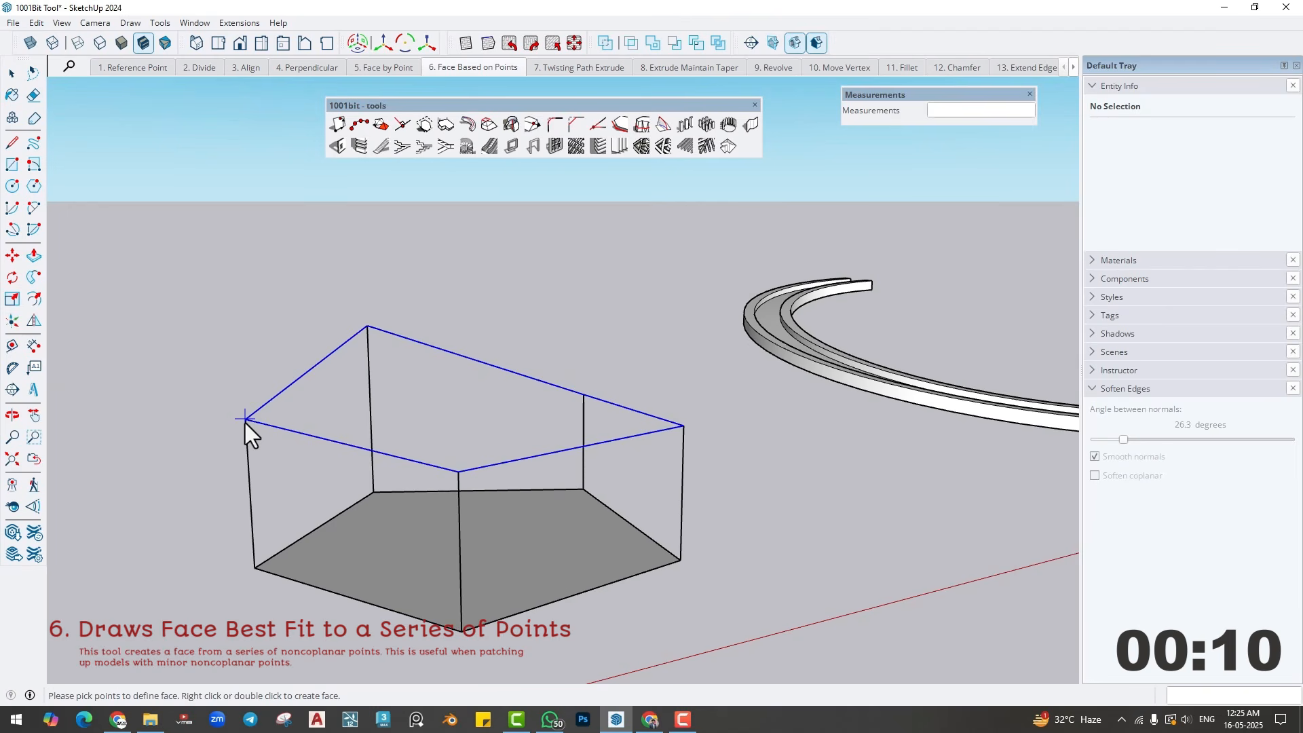
pyautogui.click(246, 422)
pyautogui.moveTo(396, 511); pyautogui.dragTo(314, 490, button='middle')
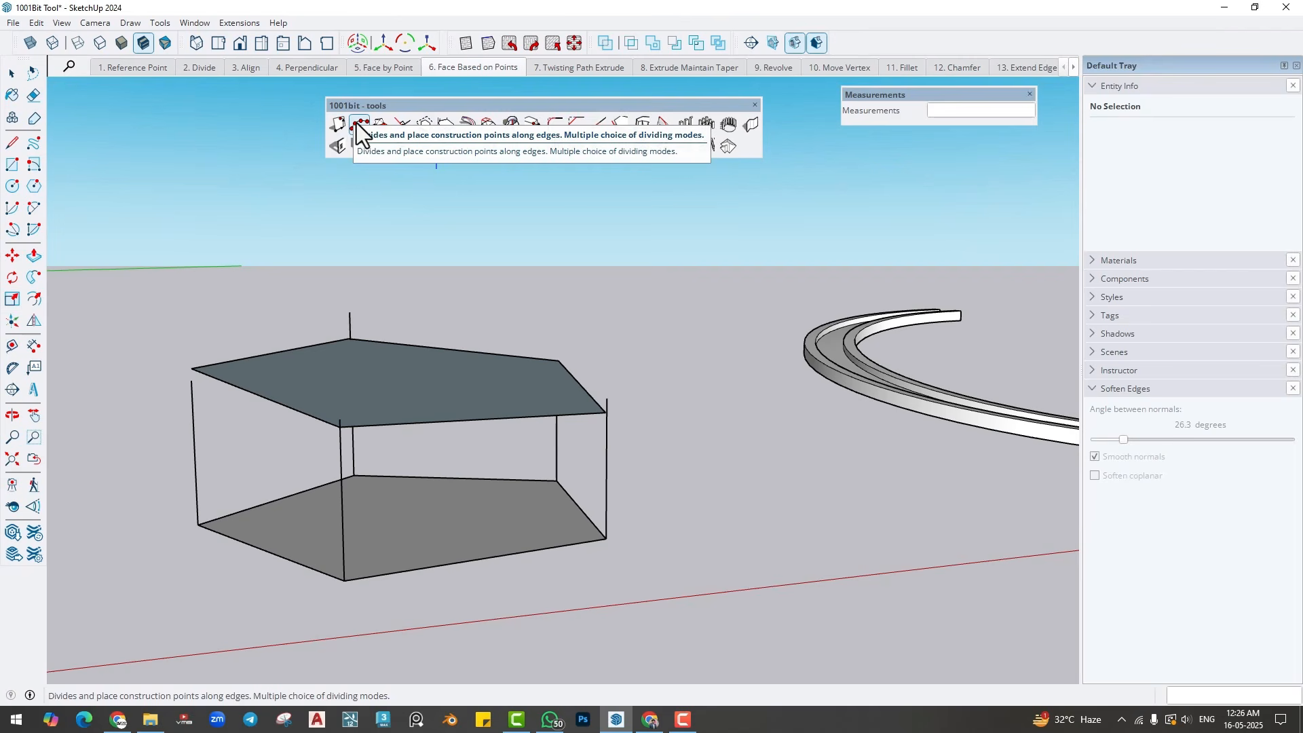
# - Review the finished examples in scenes 1. Reference Point through 6. Face Based on Points
pyautogui.click(381, 124)
pyautogui.click(162, 70)
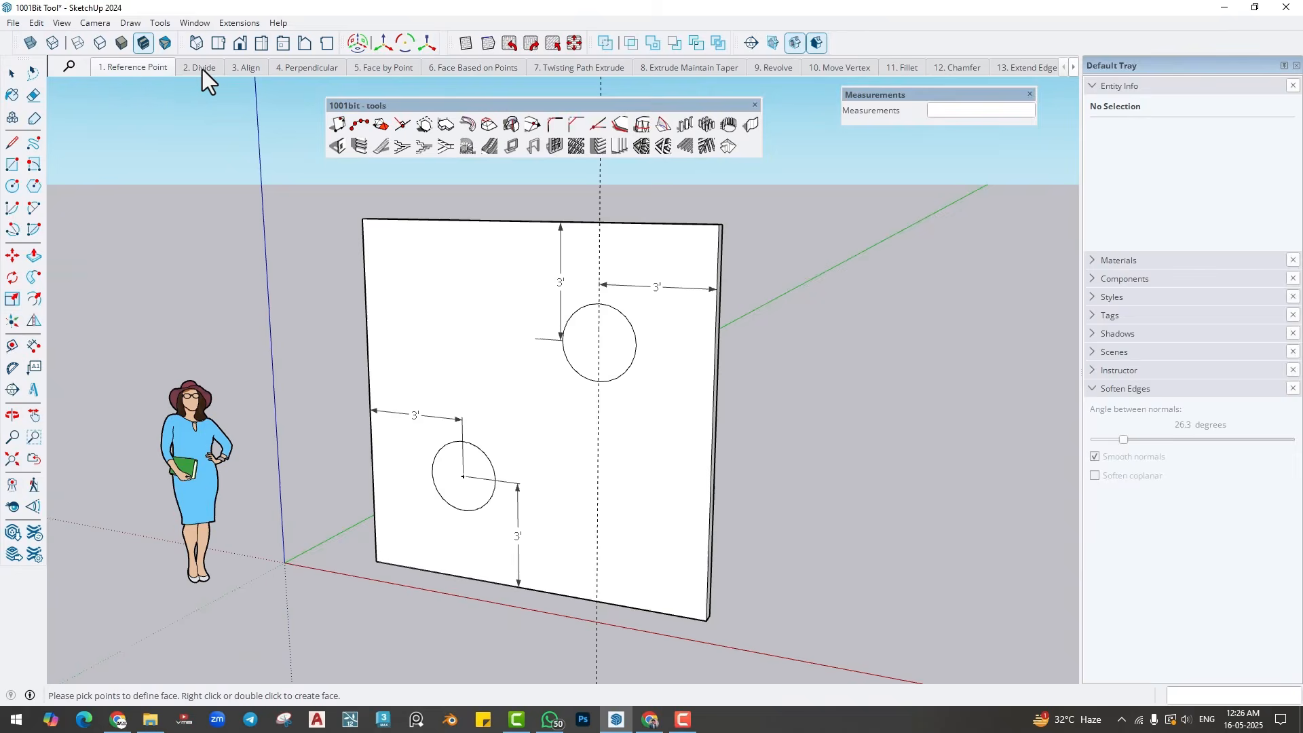
pyautogui.click(205, 68)
pyautogui.click(247, 67)
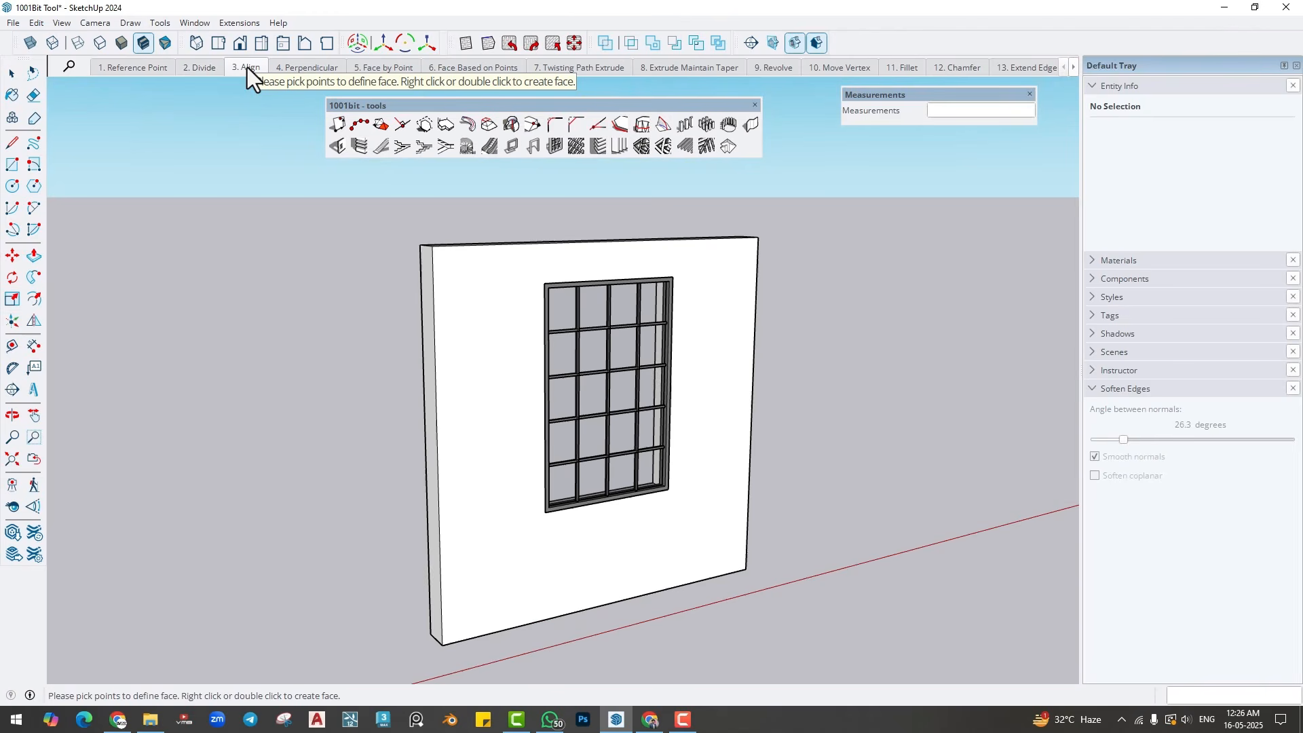
pyautogui.click(296, 71)
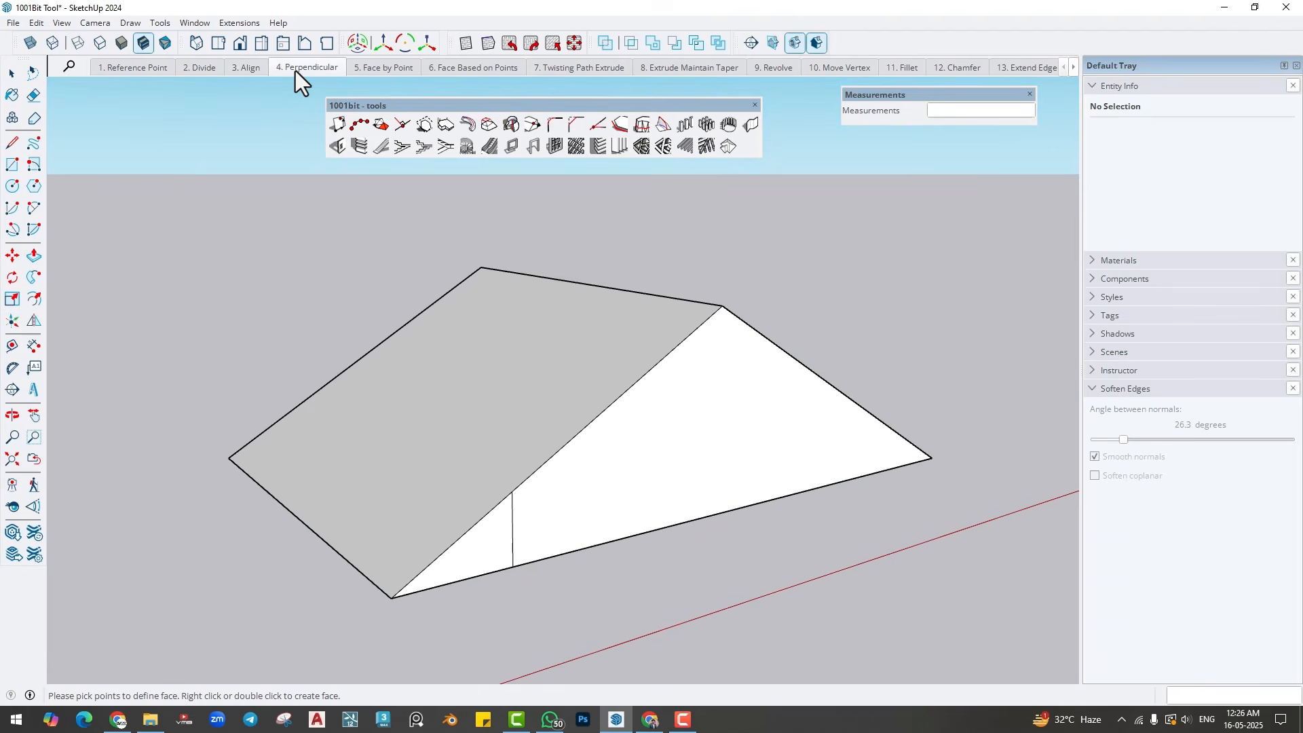
pyautogui.click(377, 66)
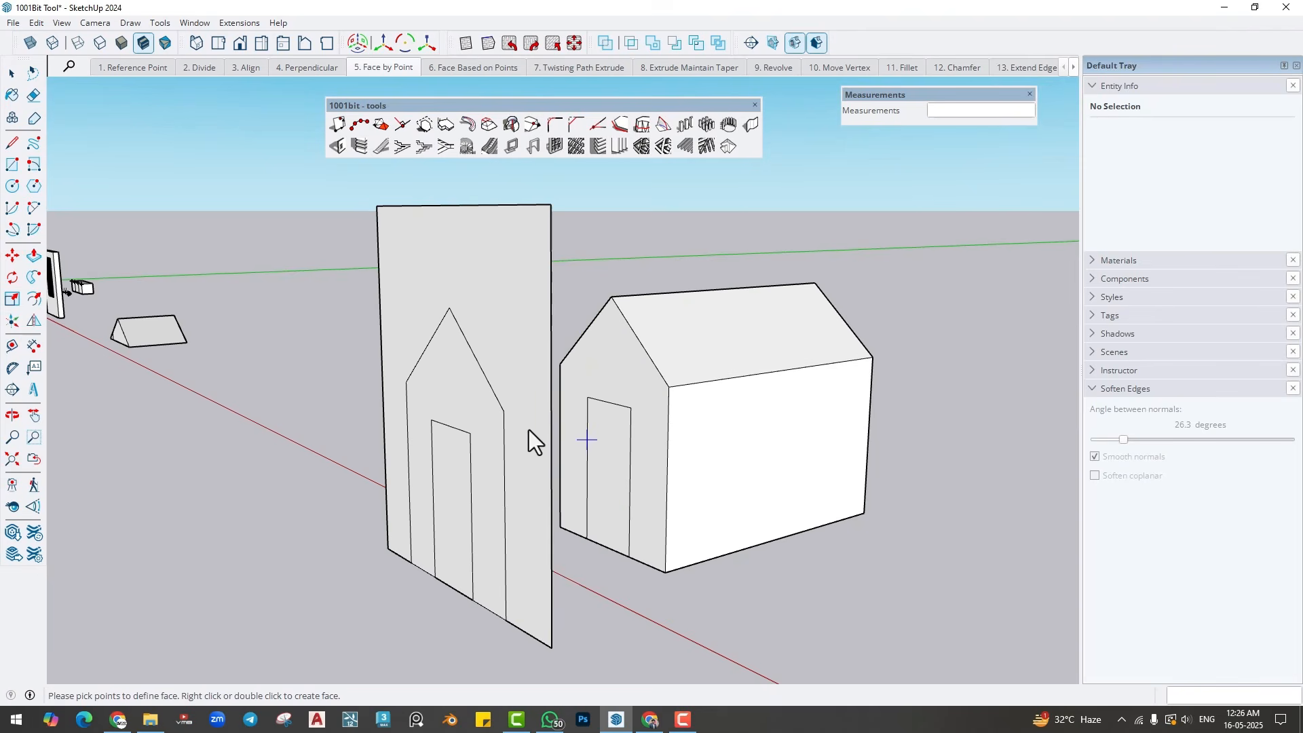
pyautogui.click(465, 69)
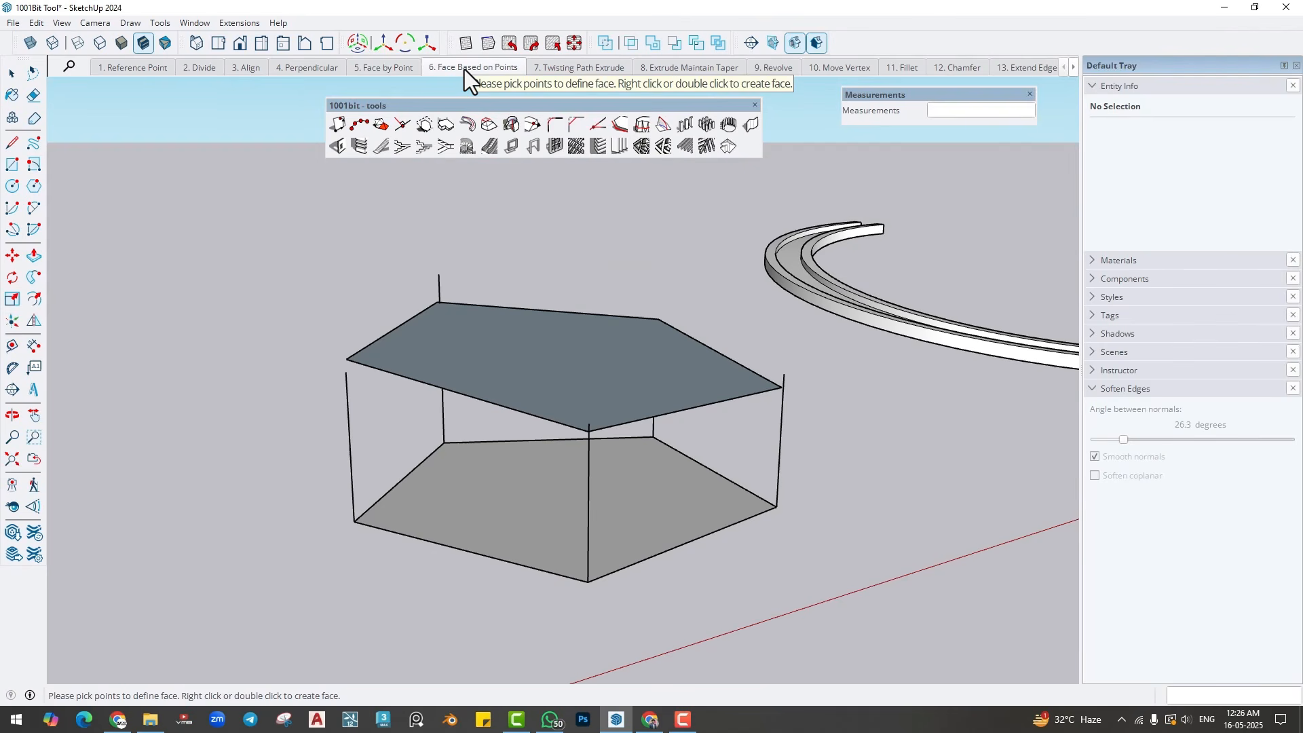
# - Go to the 7. Twisting Path Extrude scene, leave the face tool, and examine the channel sample, U-shaped profile and curved path
pyautogui.click(579, 68)
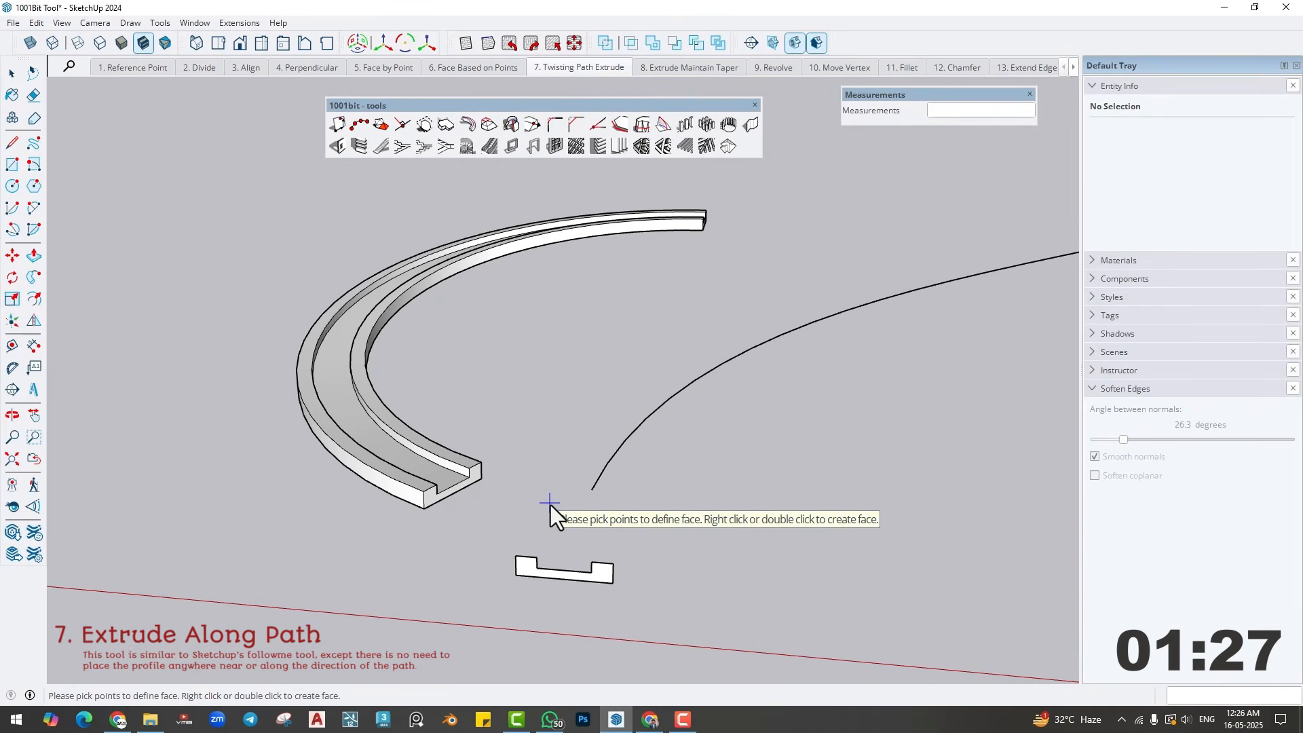
pyautogui.moveTo(529, 515); pyautogui.dragTo(706, 526, button='middle')
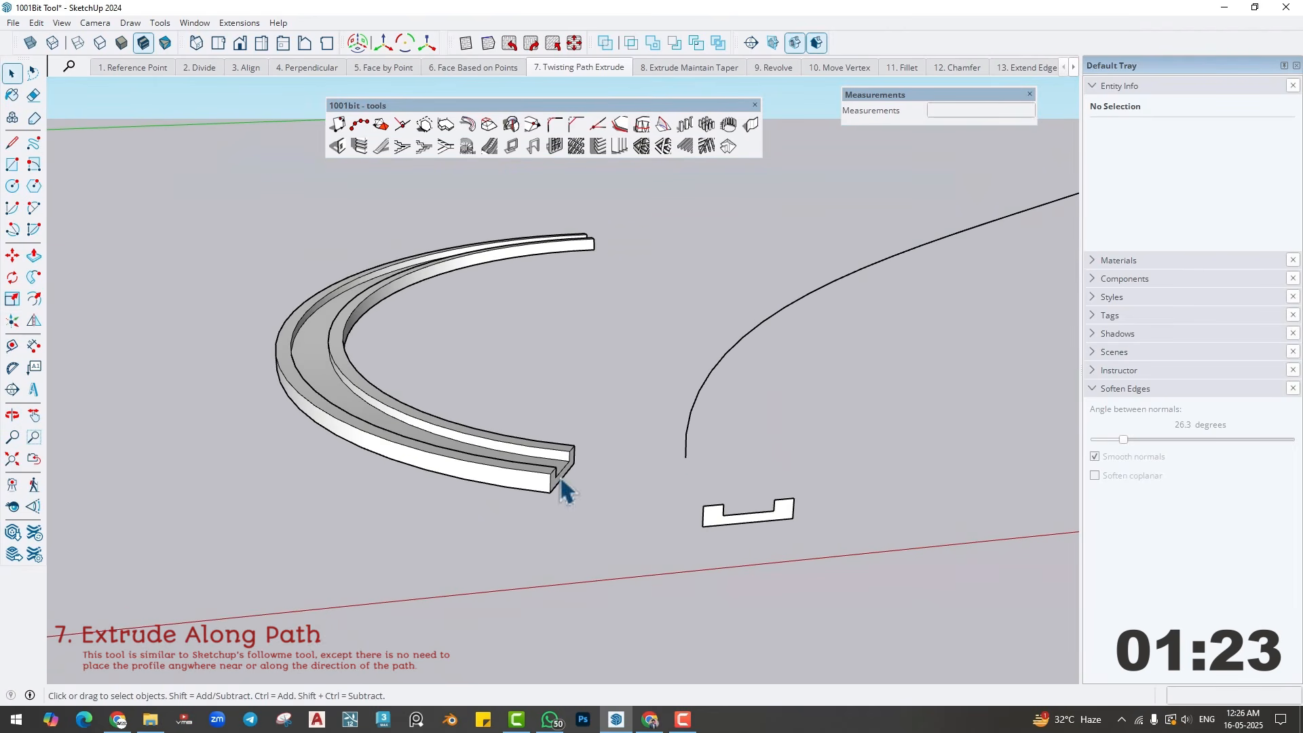
pyautogui.moveTo(500, 392); pyautogui.dragTo(692, 436, button='middle')
pyautogui.click(597, 407)
pyautogui.moveTo(887, 241); pyautogui.dragTo(659, 475, button='middle')
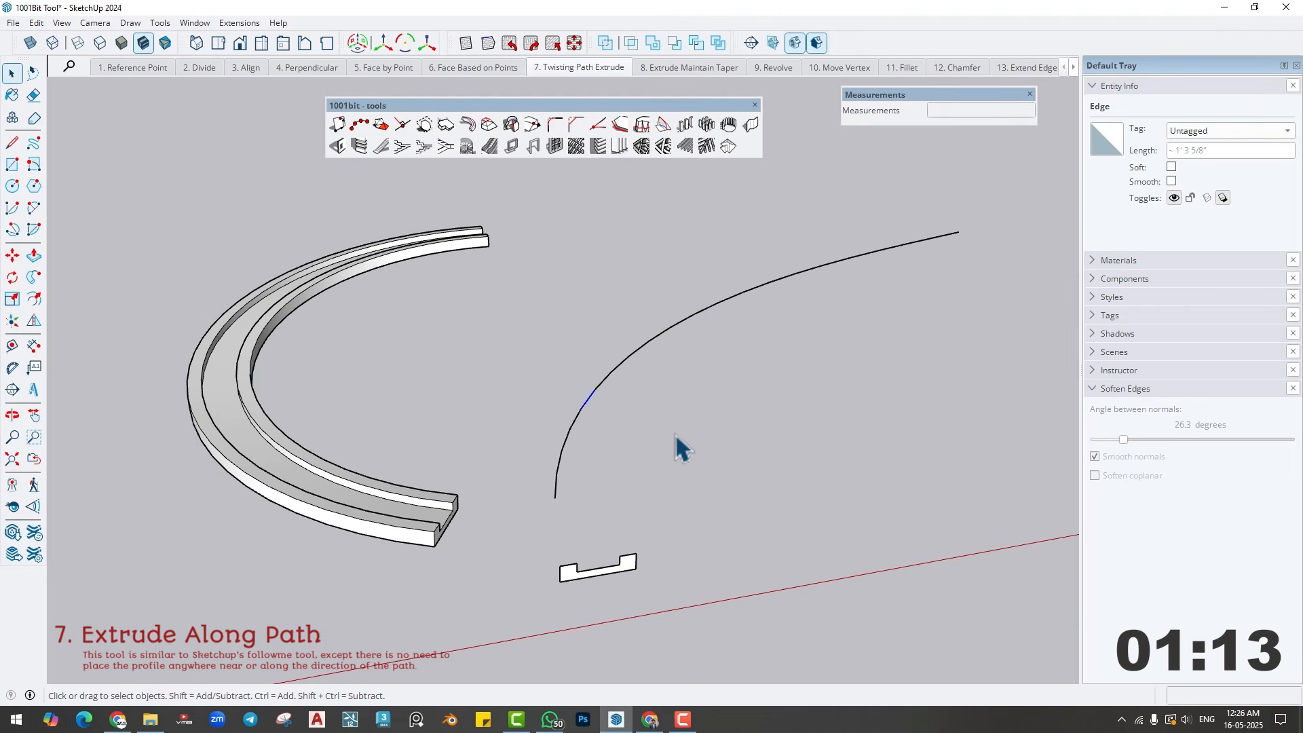
pyautogui.moveTo(682, 448); pyautogui.dragTo(693, 407, button='middle')
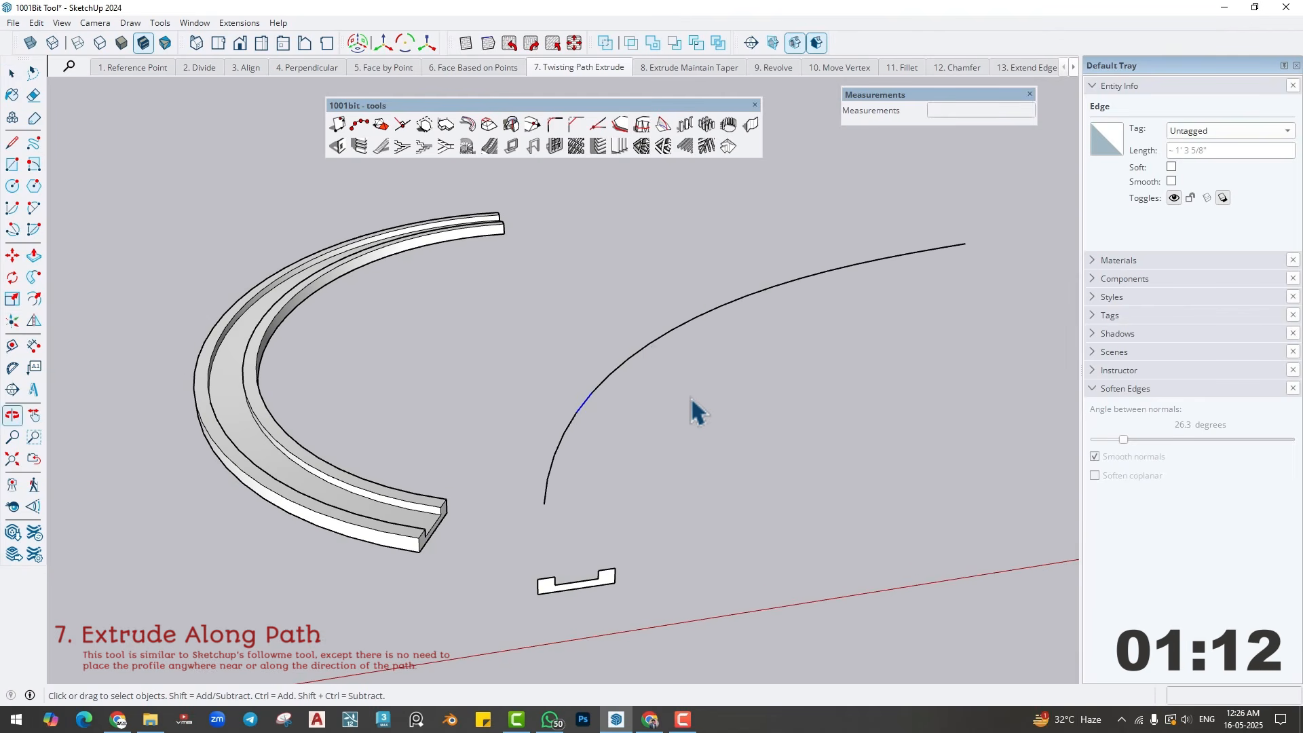
# - Delete the curved path beside the U-shaped profile
pyautogui.click(646, 349)
pyautogui.press('Delete')
pyautogui.moveTo(641, 384); pyautogui.dragTo(640, 401, button='middle')
# - Draw a two-point arc with a bulge of about 4' 4" beside the U-shaped profile as the extrusion path
pyautogui.click(34, 207)
pyautogui.click(534, 497)
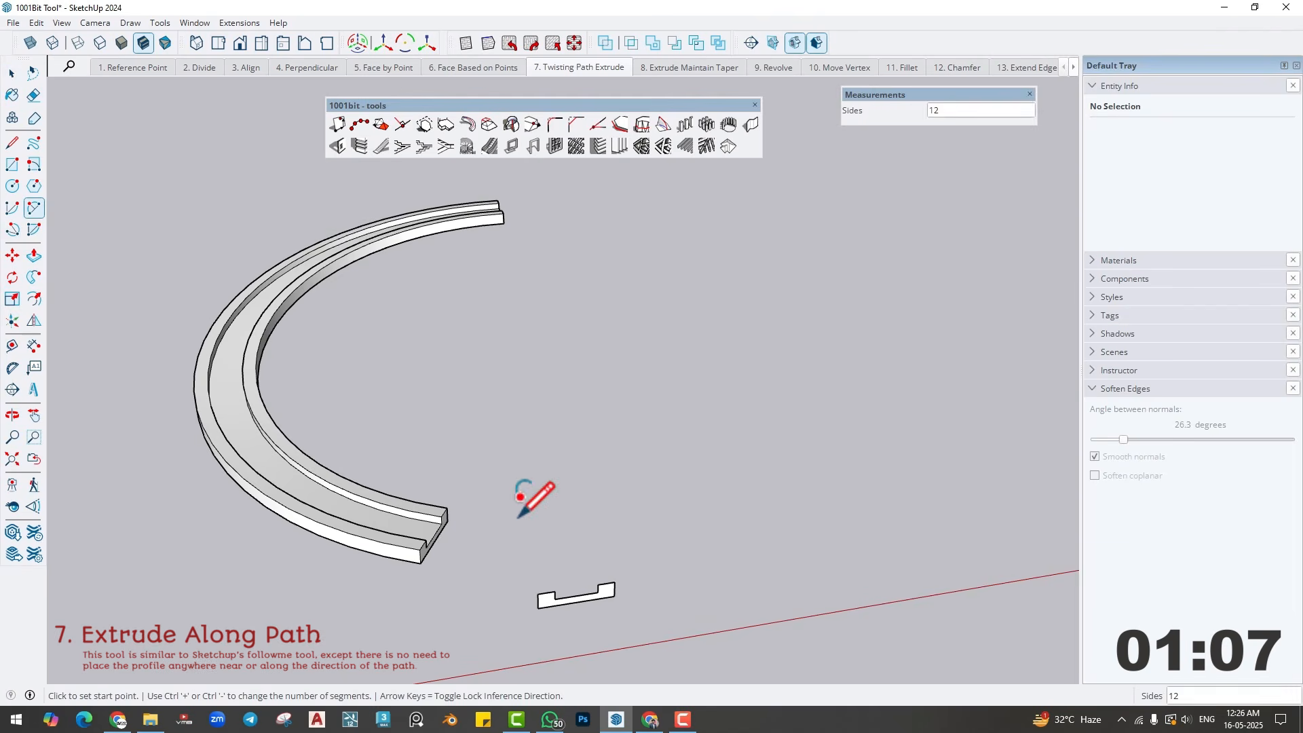
pyautogui.click(853, 453)
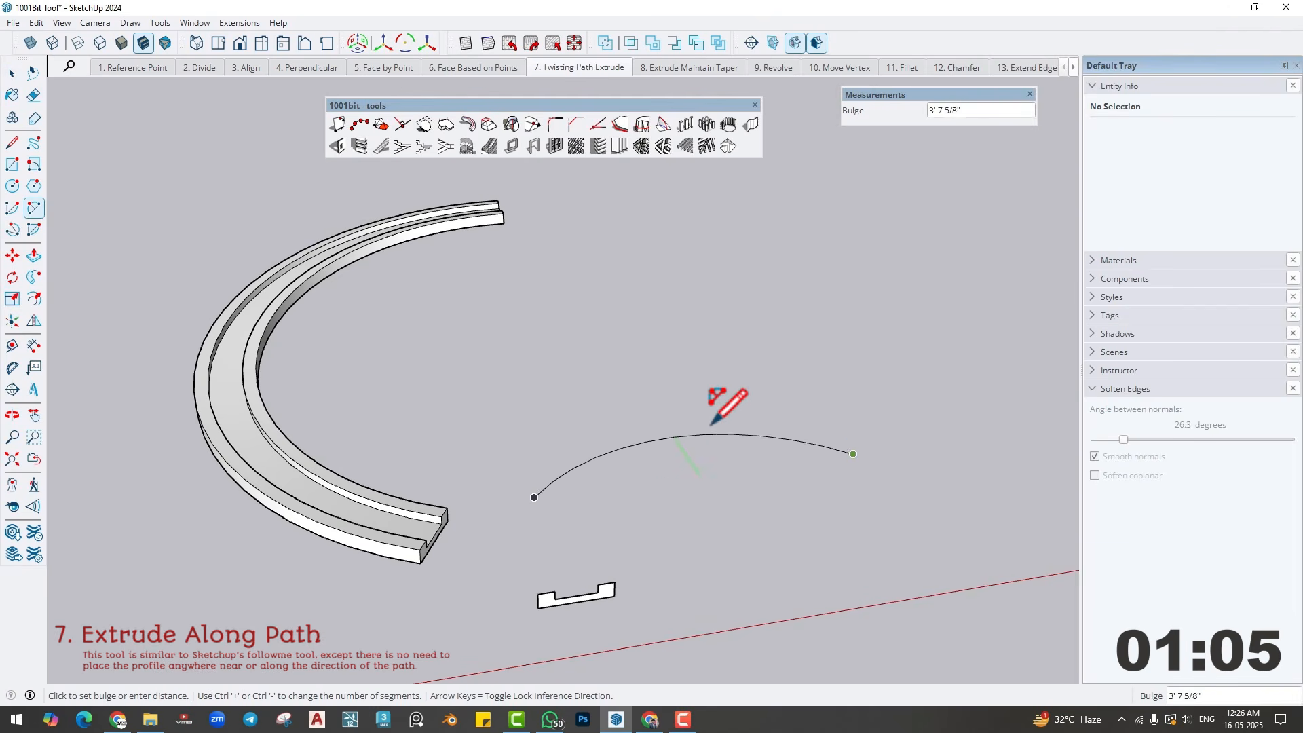
pyautogui.click(674, 426)
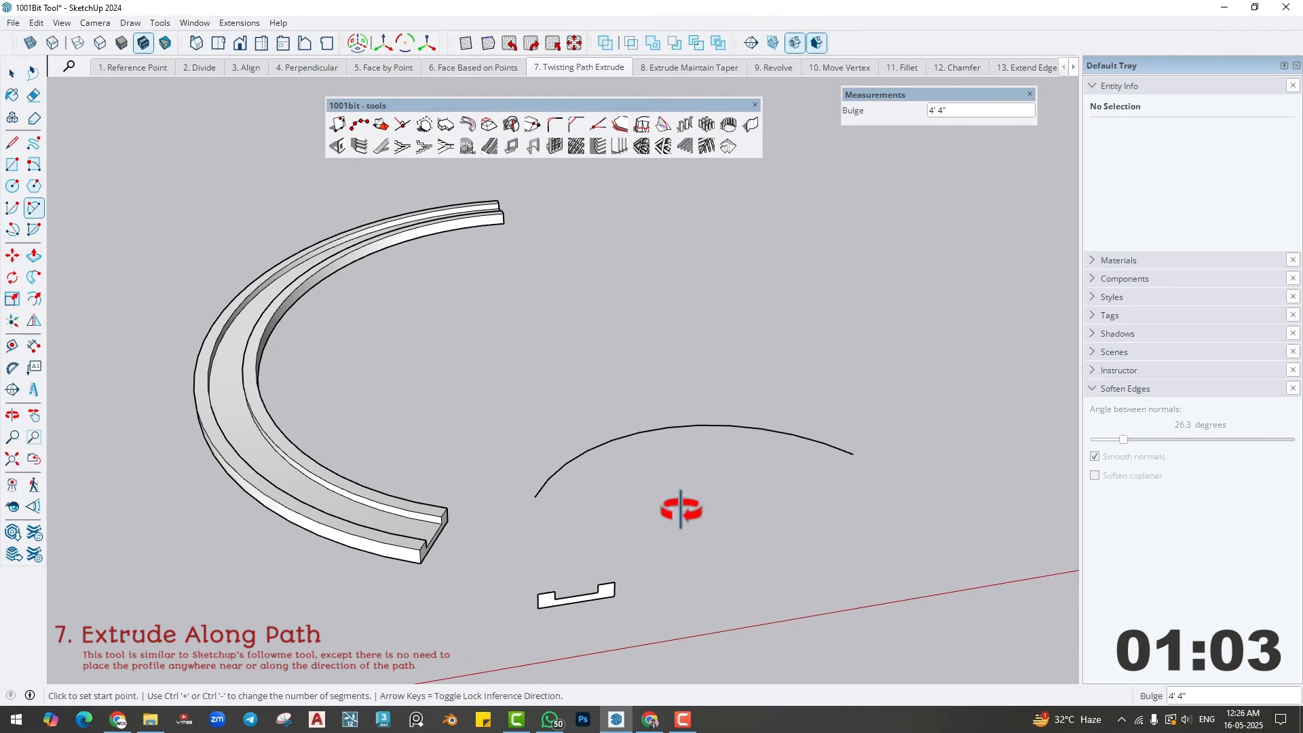
pyautogui.moveTo(674, 500); pyautogui.dragTo(620, 449, button='middle')
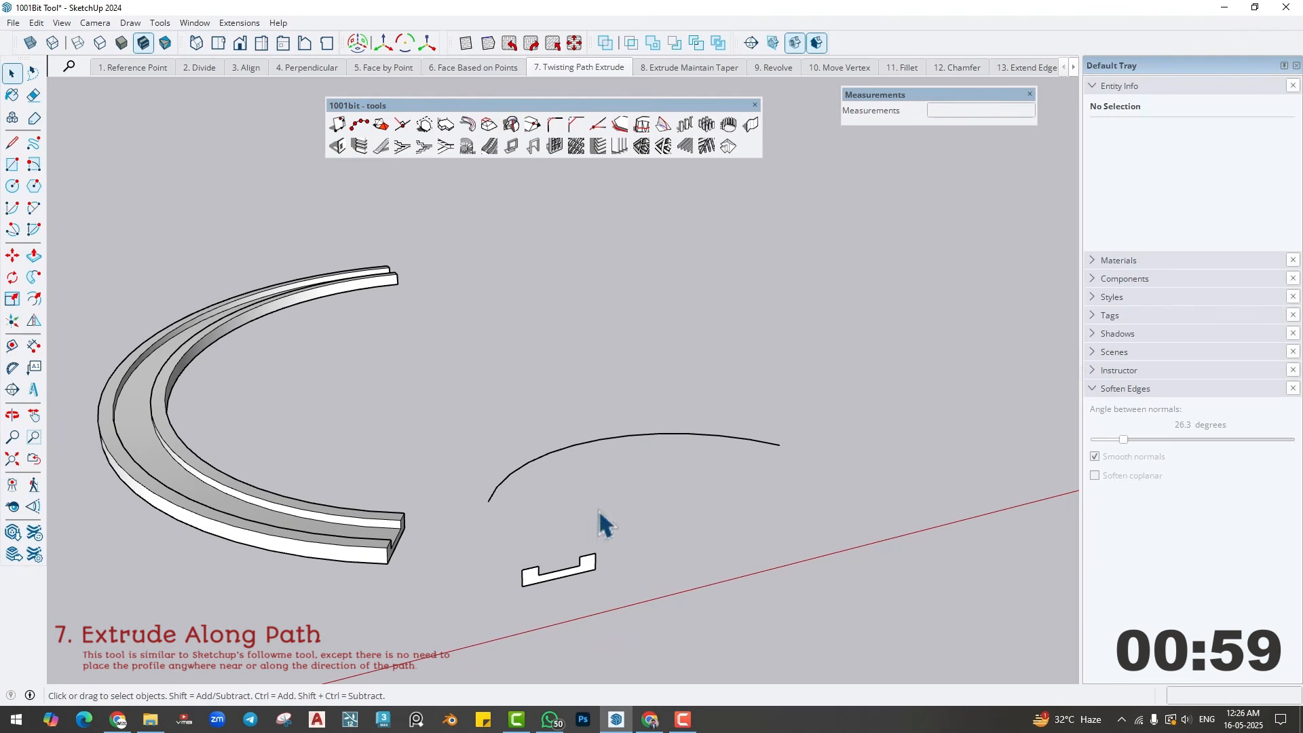
# - Raise the arc's far end vertically by about 5' with the Move Vertex tool, turning it into a rising curved path
pyautogui.moveTo(600, 514); pyautogui.dragTo(591, 502, button='middle')
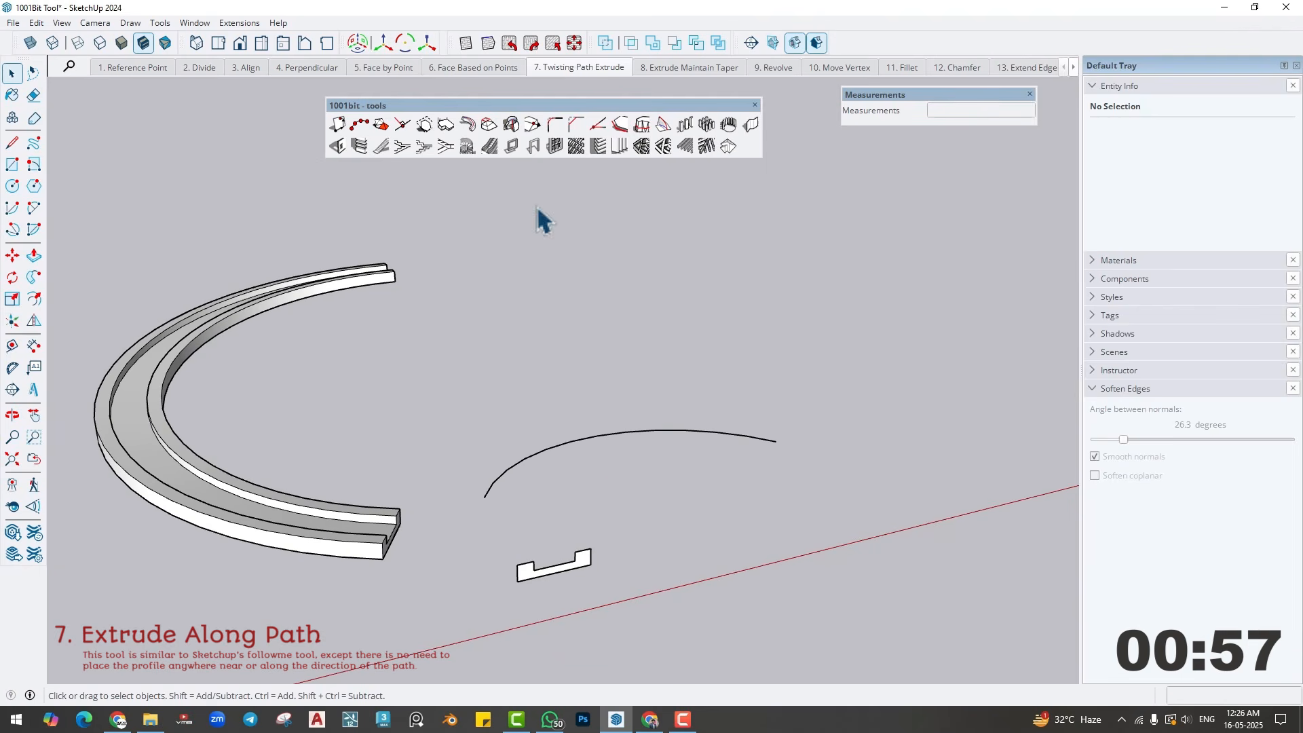
pyautogui.click(529, 122)
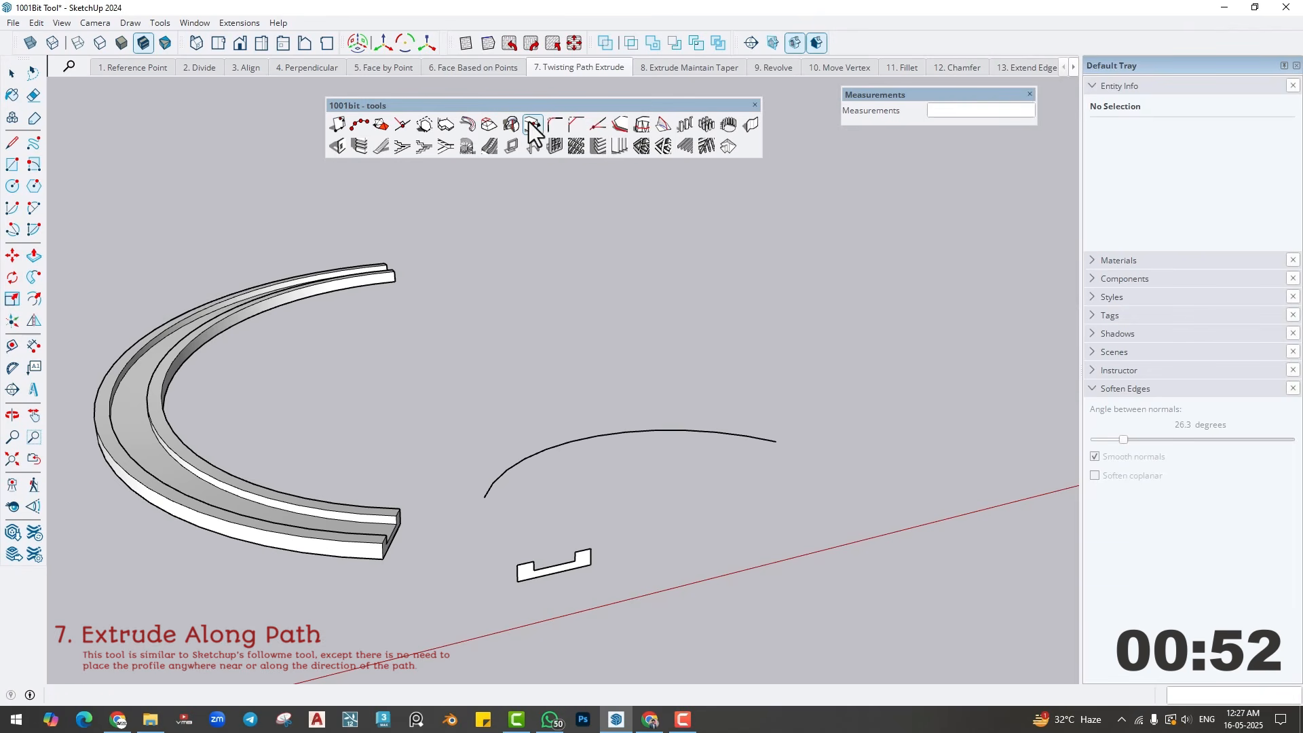
pyautogui.click(779, 443)
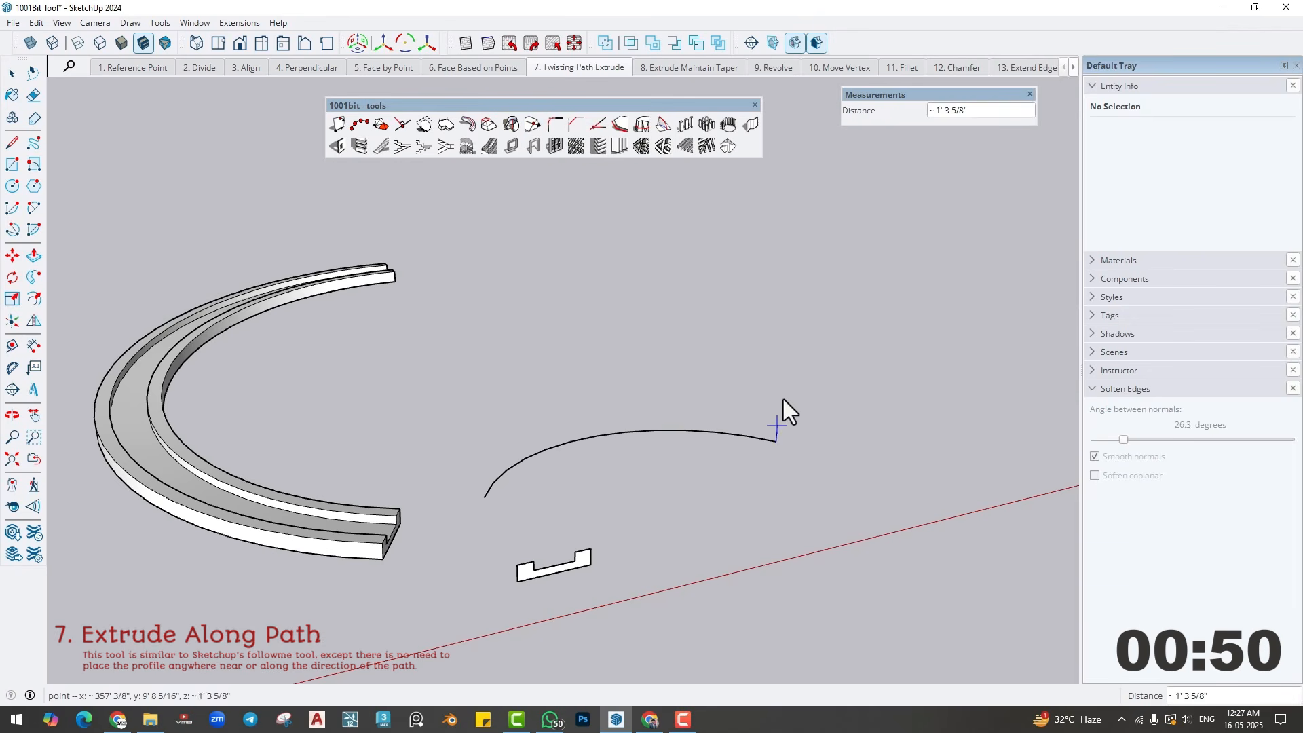
pyautogui.click(779, 344)
pyautogui.moveTo(776, 344); pyautogui.dragTo(603, 446, button='middle')
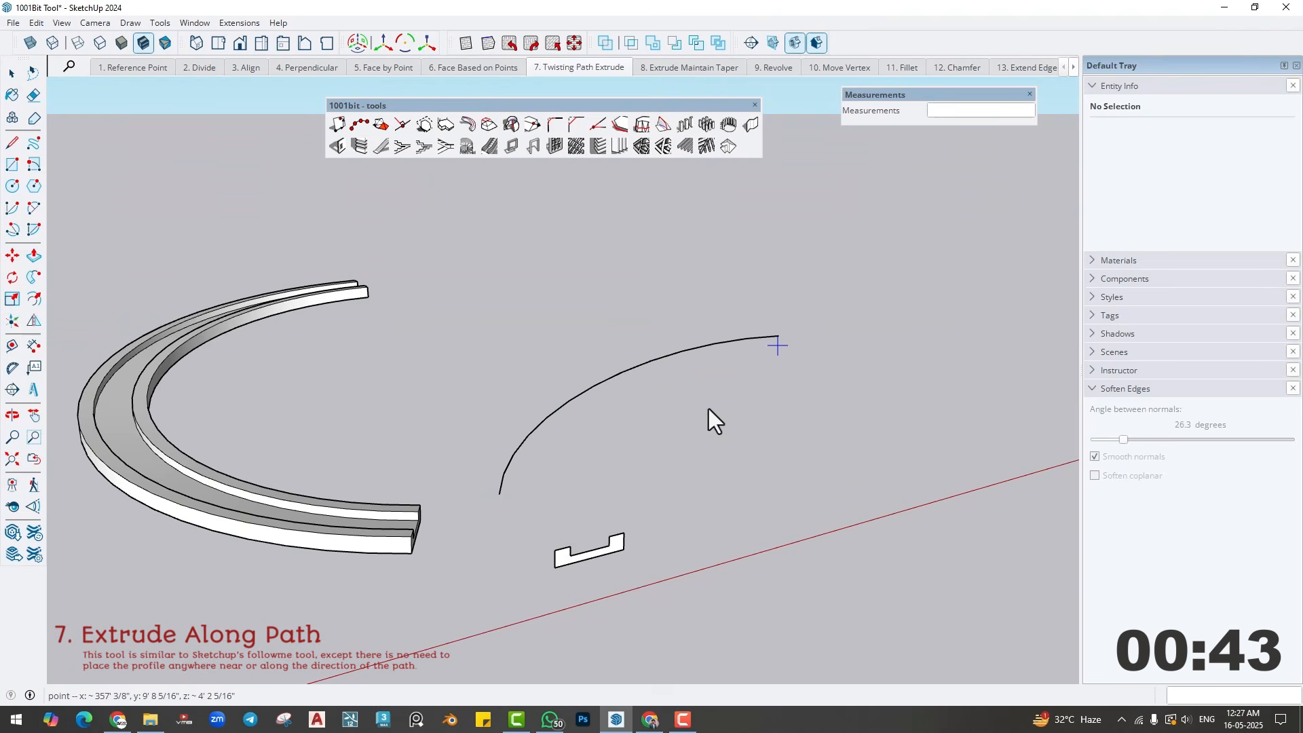
pyautogui.moveTo(708, 408); pyautogui.dragTo(639, 462, button='middle')
pyautogui.press('space')
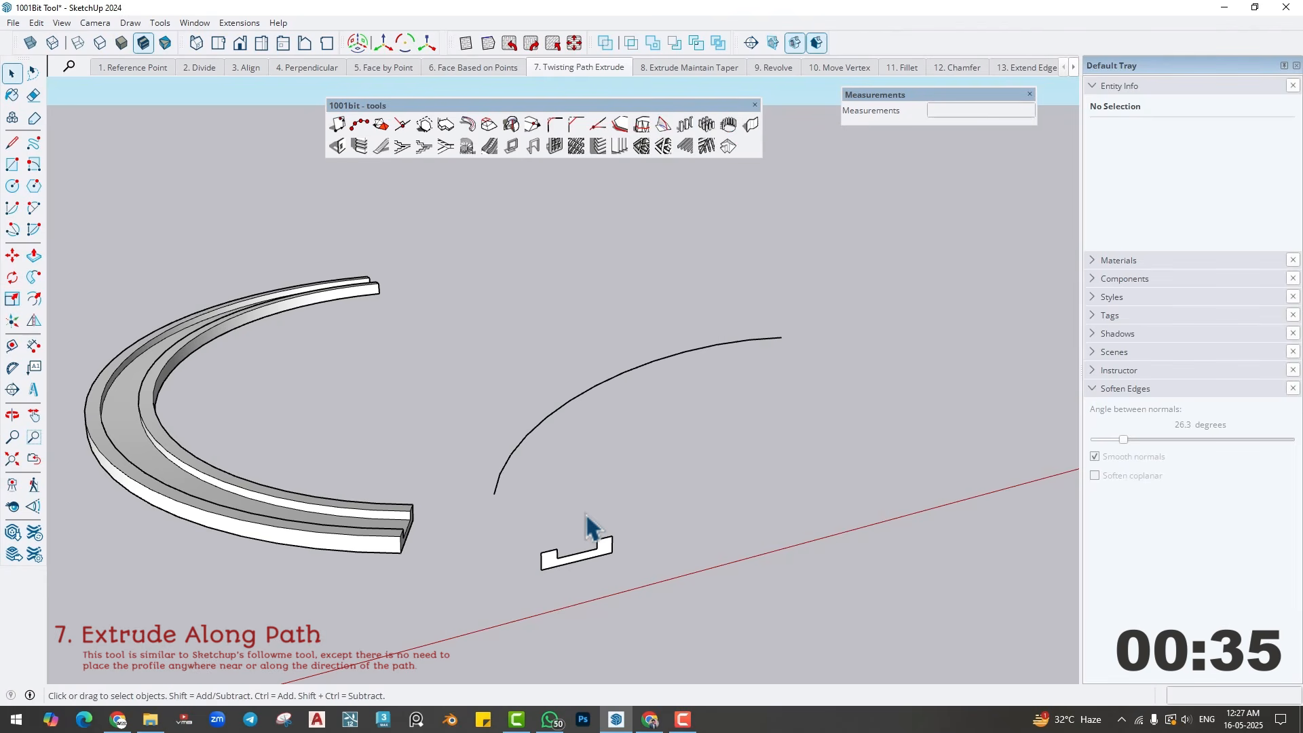
# - Extrude the U-shaped profile along the raised curve, using the profile's lower-left corner as reference point and the curve's lower end as start
pyautogui.moveTo(558, 455); pyautogui.dragTo(552, 489, button='middle')
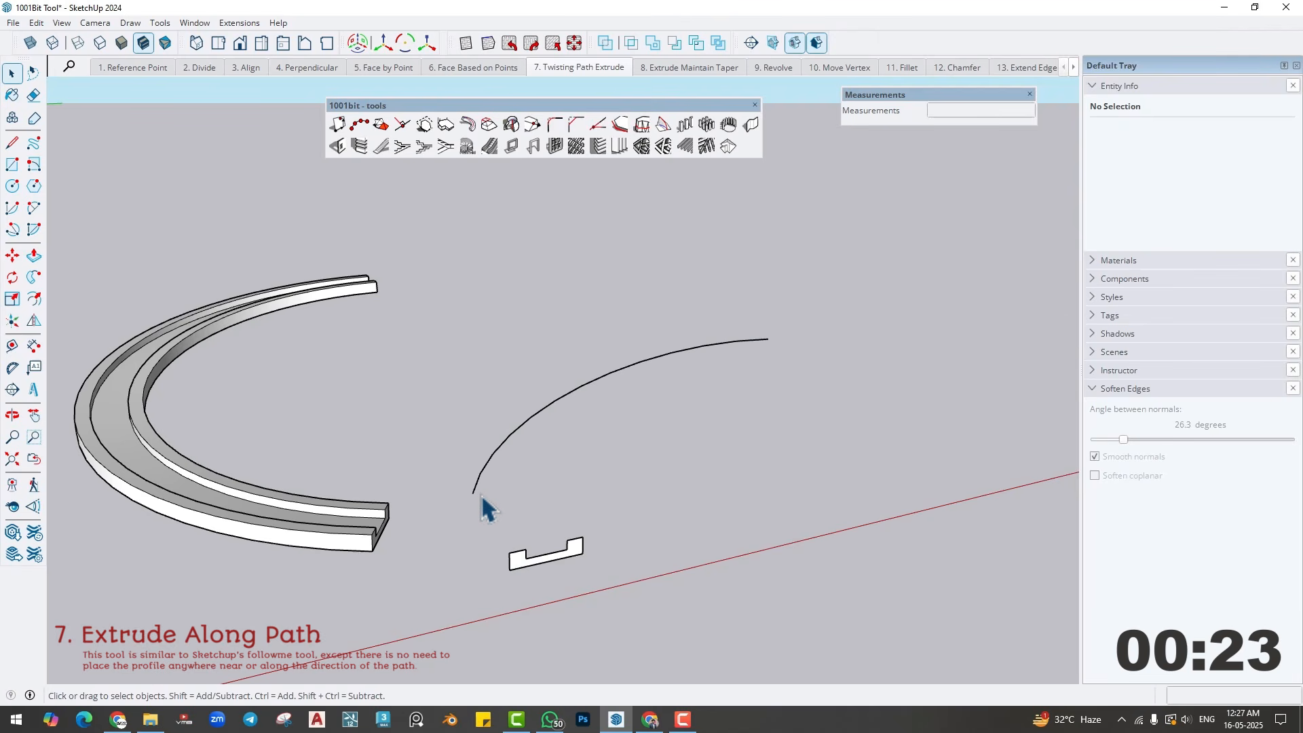
pyautogui.click(467, 124)
pyautogui.scroll(5, 536, 563)
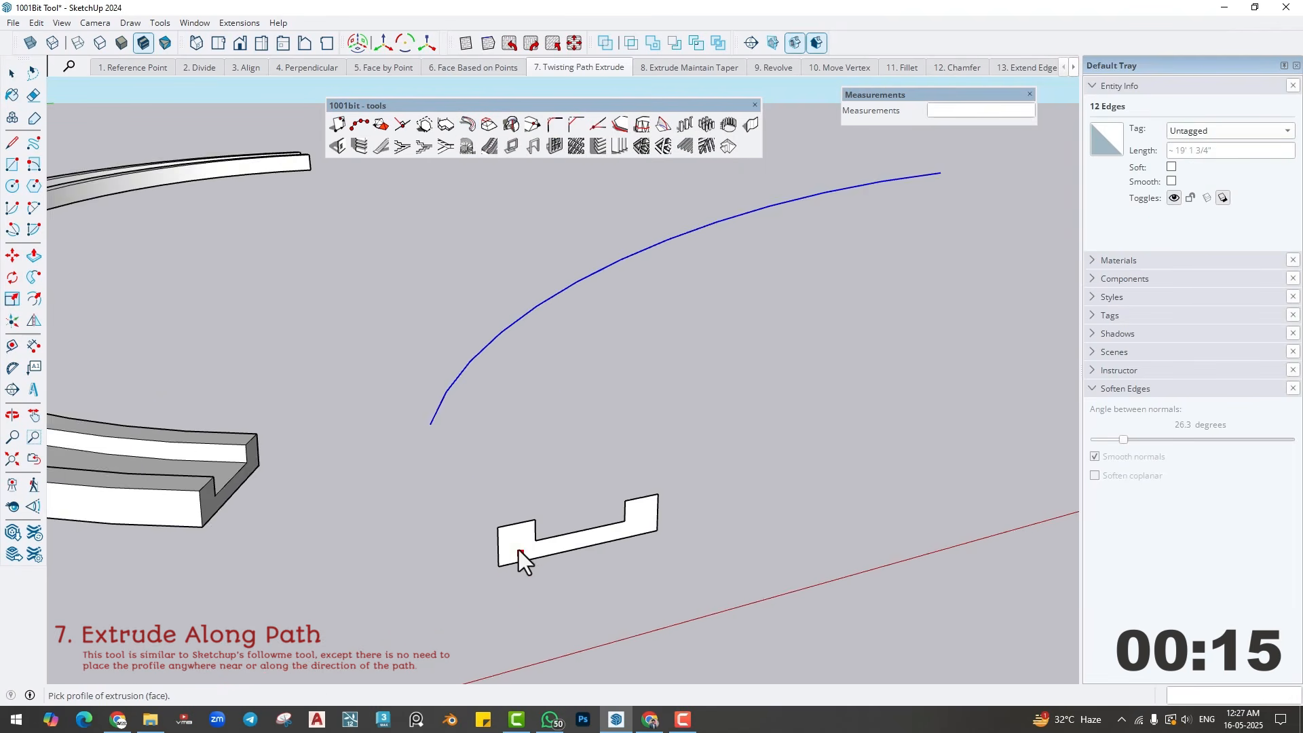
pyautogui.scroll(2, 518, 551)
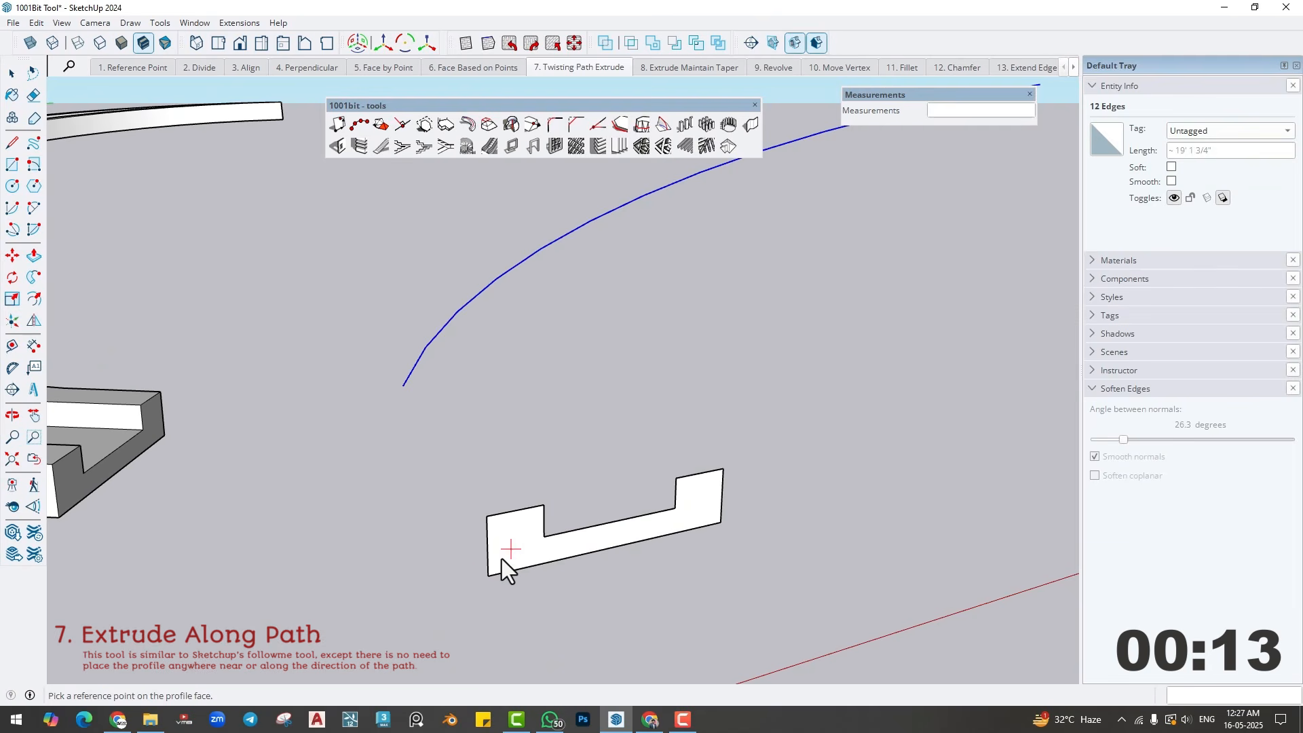
pyautogui.click(489, 576)
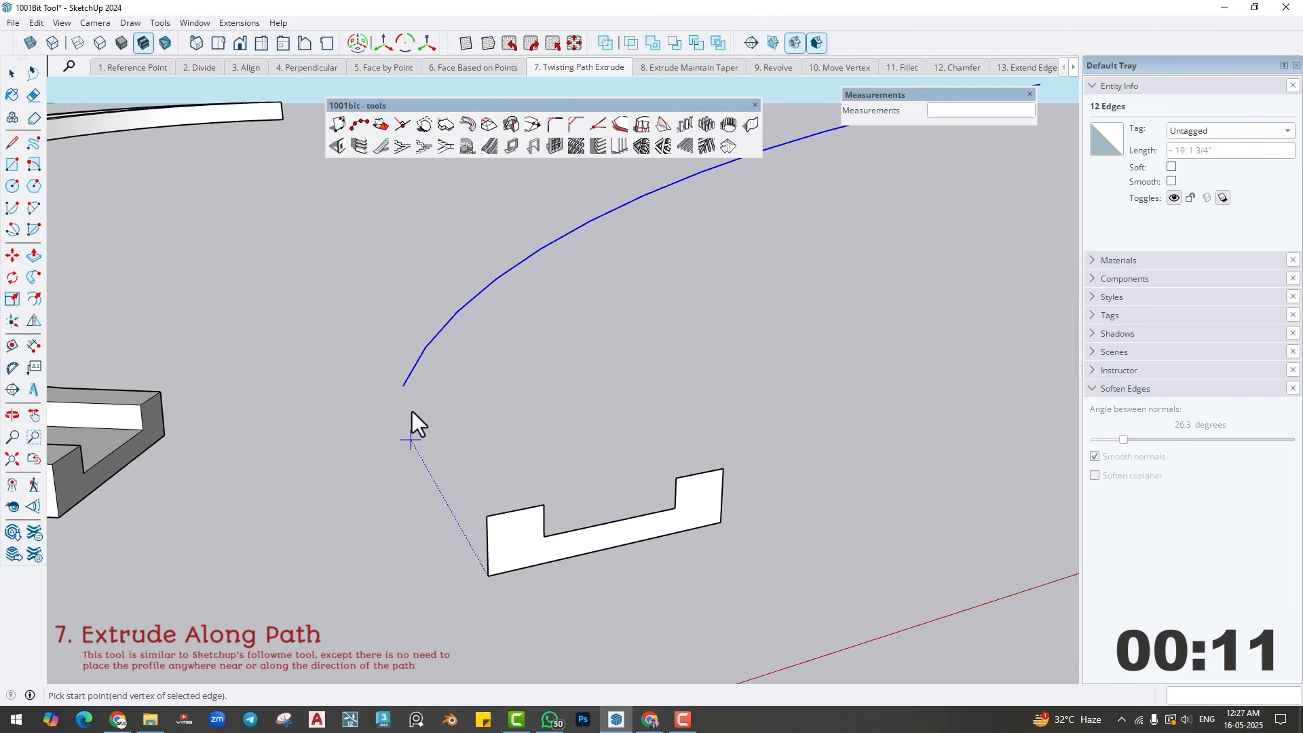
pyautogui.click(405, 388)
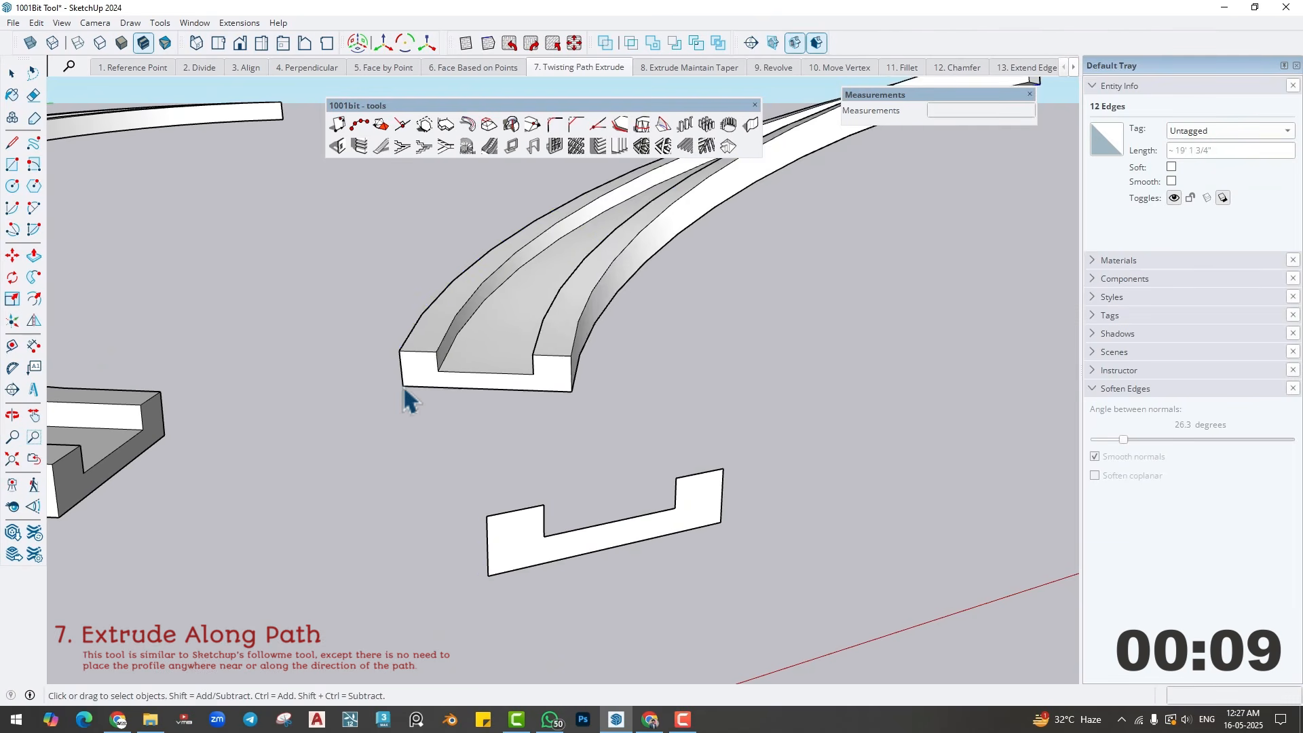
pyautogui.scroll(-3, 508, 407)
pyautogui.moveTo(512, 438); pyautogui.dragTo(478, 483, button='middle')
pyautogui.moveTo(576, 475); pyautogui.dragTo(512, 493, button='middle')
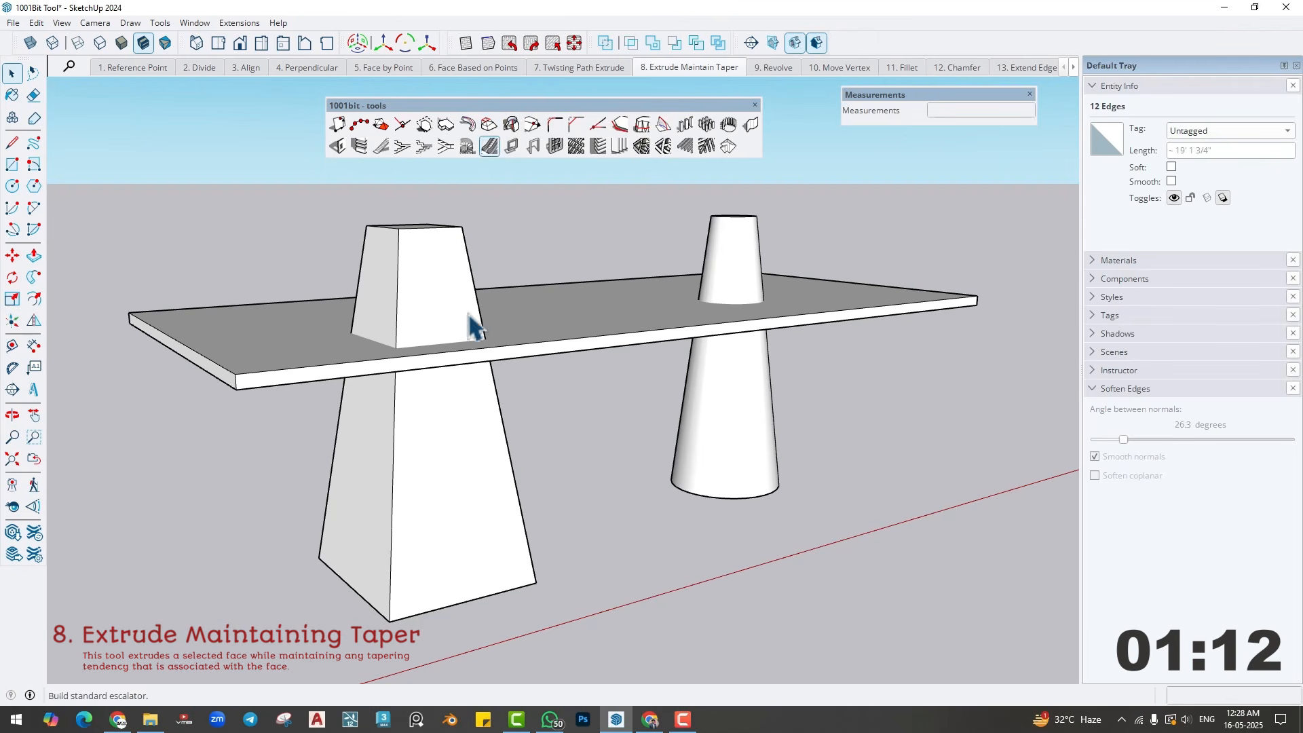
# - Try to bring the square tapered column's top below the slab by scaling the whole column down vertically
pyautogui.moveTo(480, 321); pyautogui.dragTo(456, 406, button='middle')
pyautogui.click(455, 406)
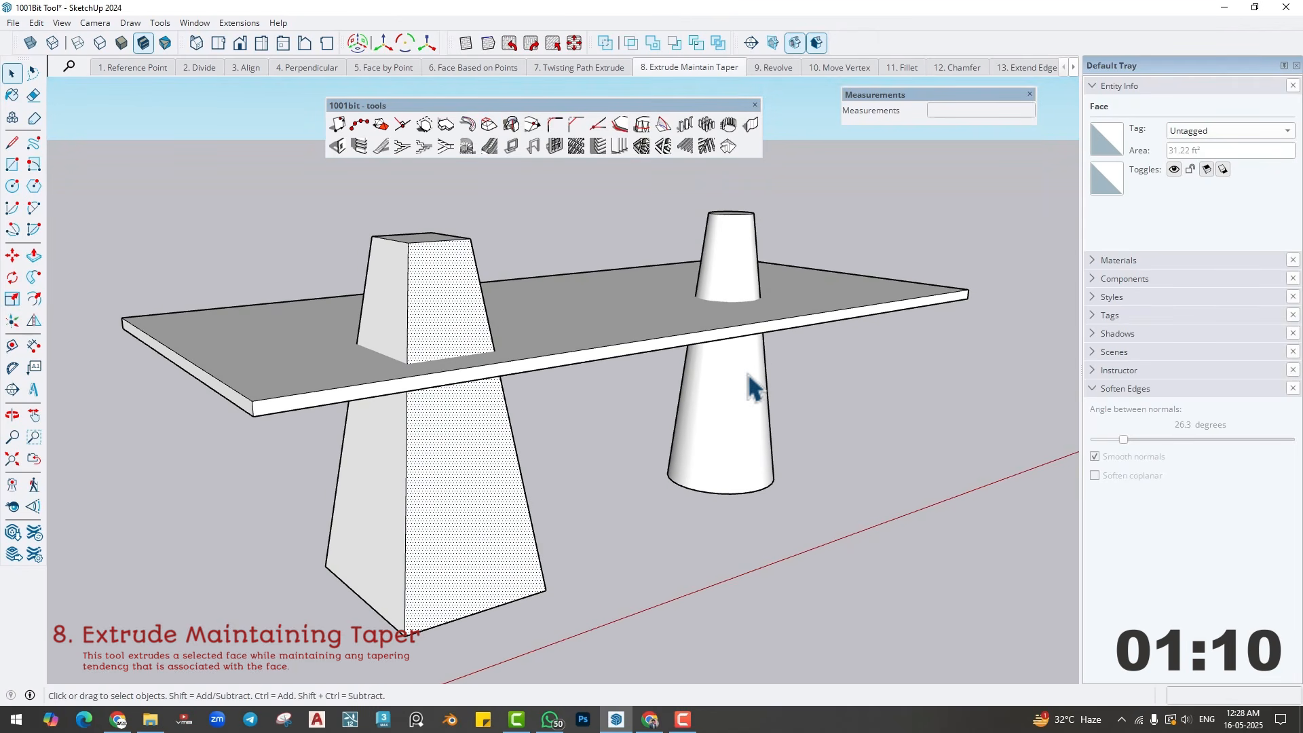
pyautogui.click(565, 330)
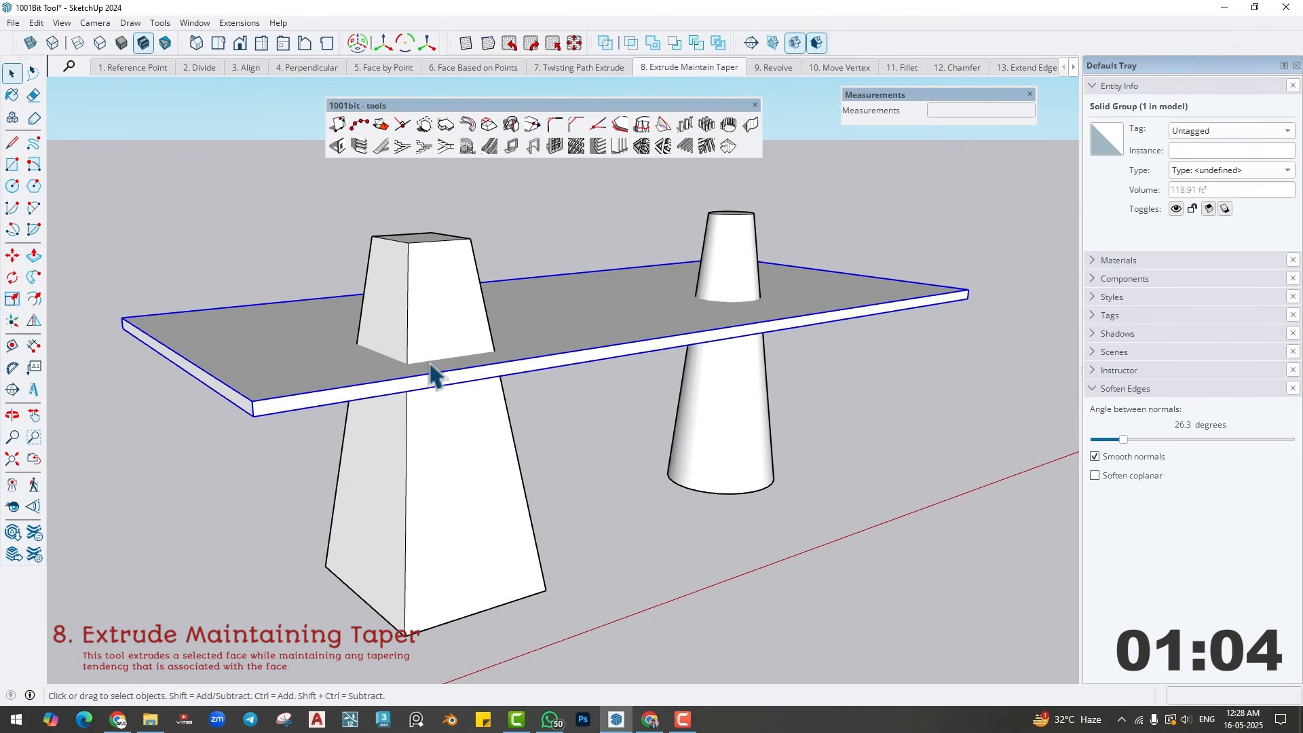
pyautogui.tripleClick(418, 312)
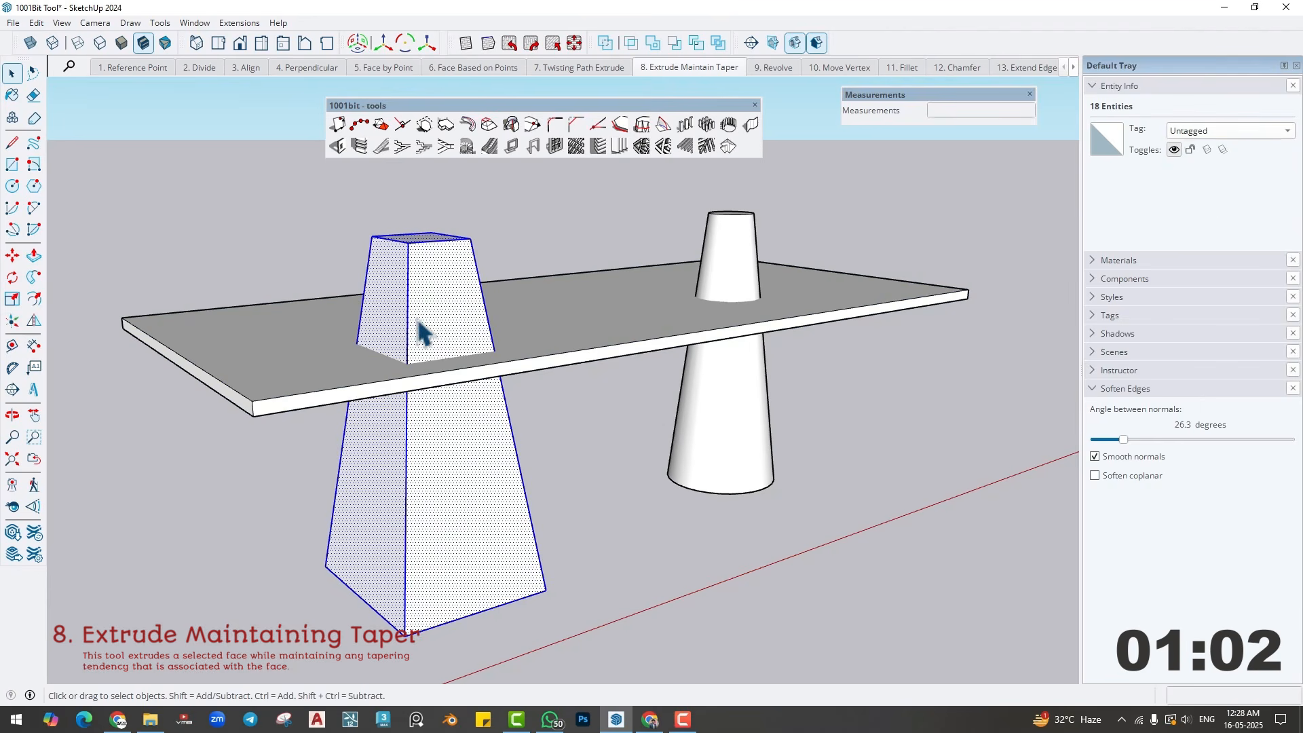
pyautogui.click(12, 299)
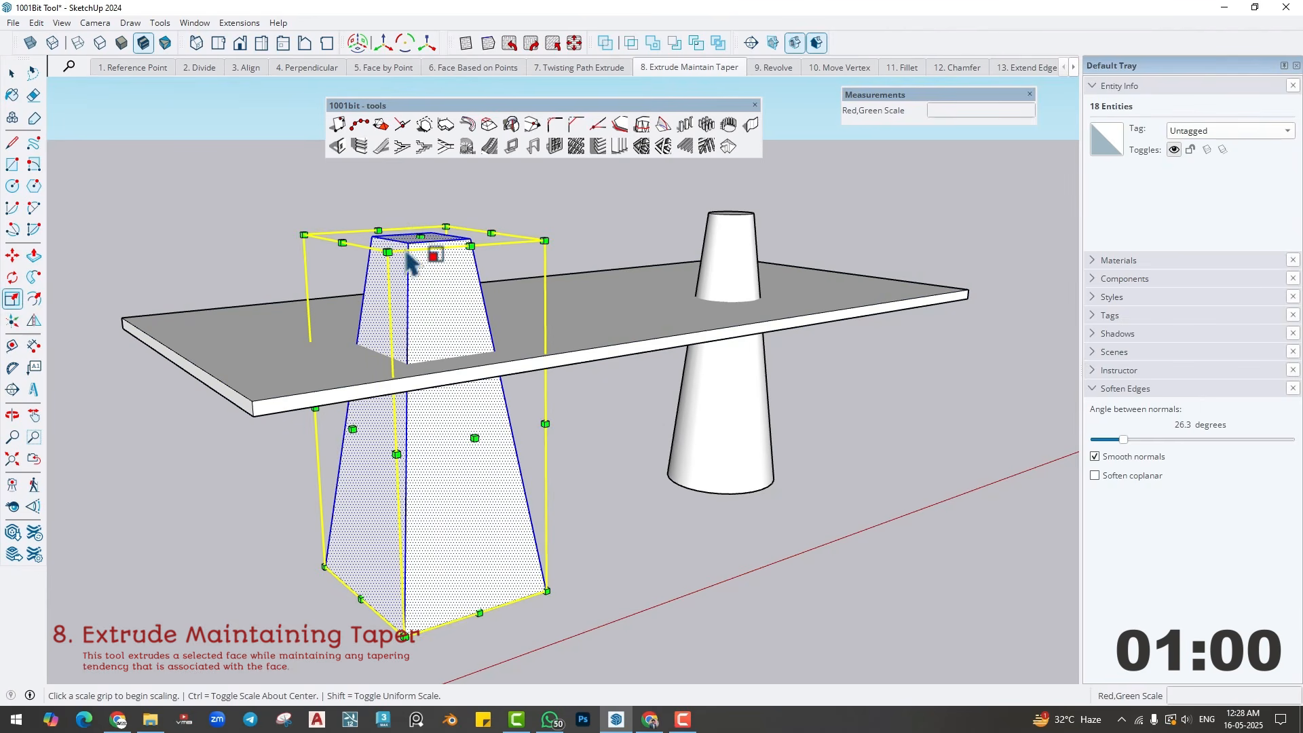
pyautogui.click(417, 237)
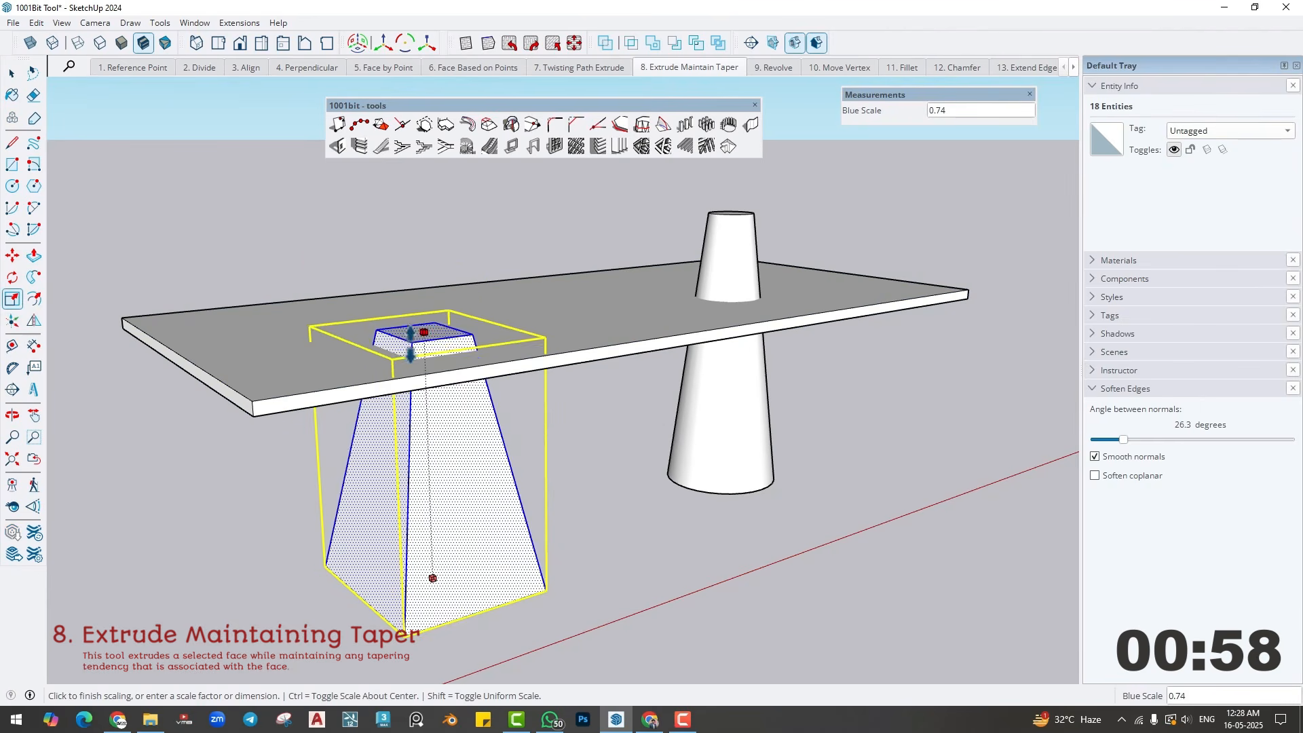
pyautogui.click(411, 406)
pyautogui.moveTo(411, 406); pyautogui.dragTo(319, 466, button='middle')
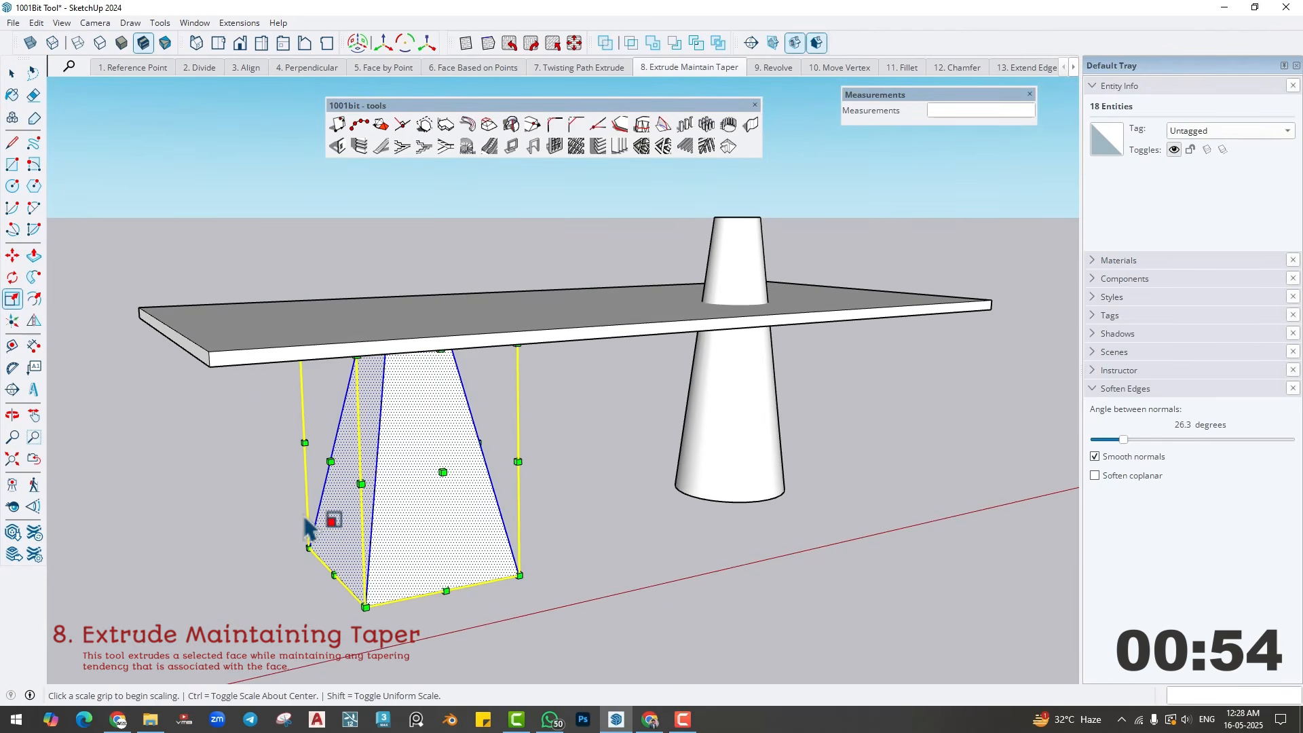
pyautogui.moveTo(346, 429); pyautogui.dragTo(362, 405, button='middle')
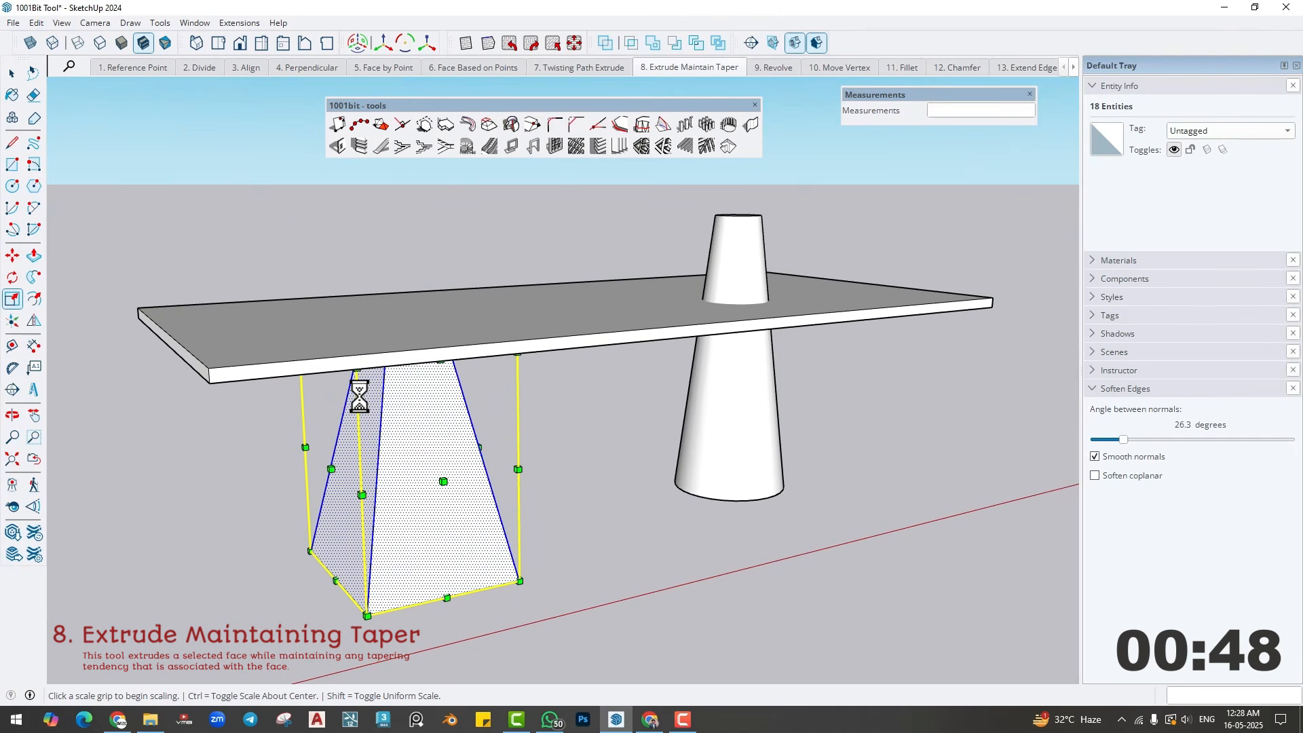
pyautogui.moveTo(462, 375); pyautogui.dragTo(473, 400, button='middle')
pyautogui.press('space')
pyautogui.click(583, 455)
# - Try raising and lowering the square column's top face with Push/Pull
pyautogui.moveTo(389, 352); pyautogui.dragTo(422, 299, button='middle')
pyautogui.click(421, 299)
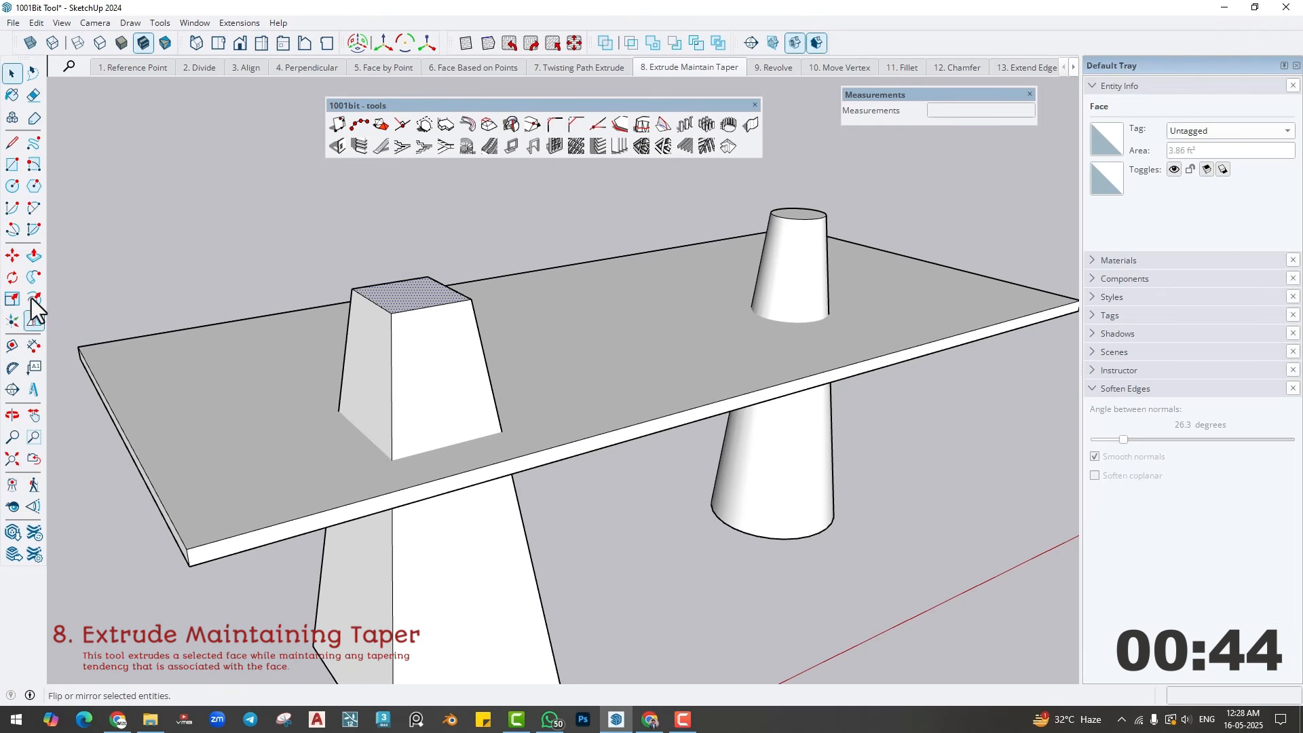
pyautogui.click(34, 255)
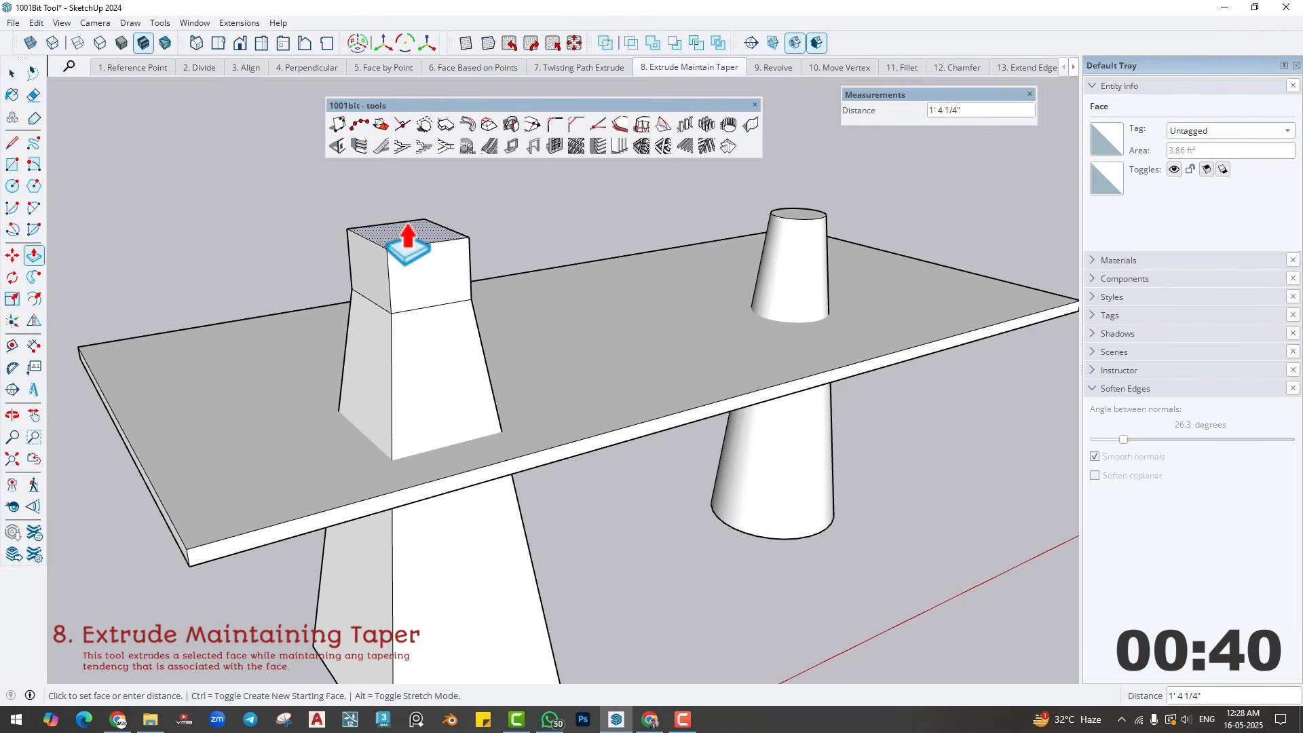
pyautogui.click(412, 339)
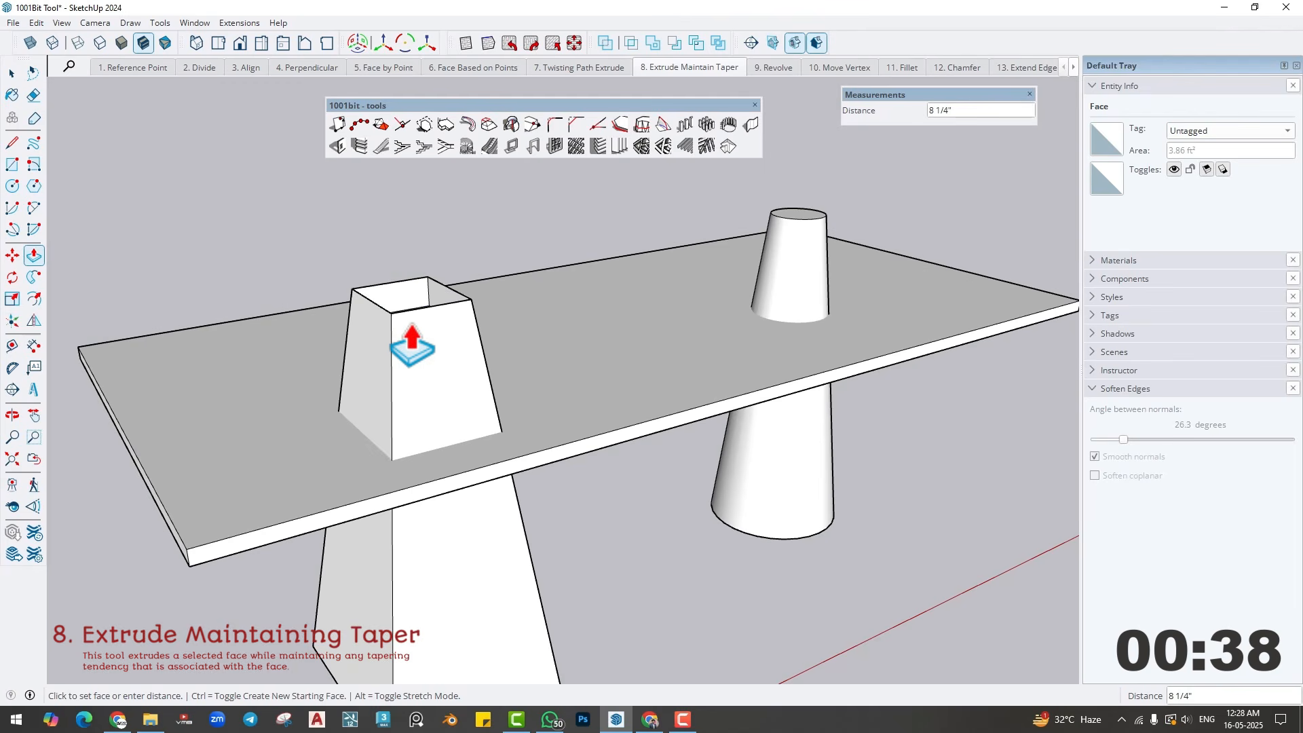
pyautogui.scroll(-1, 413, 346)
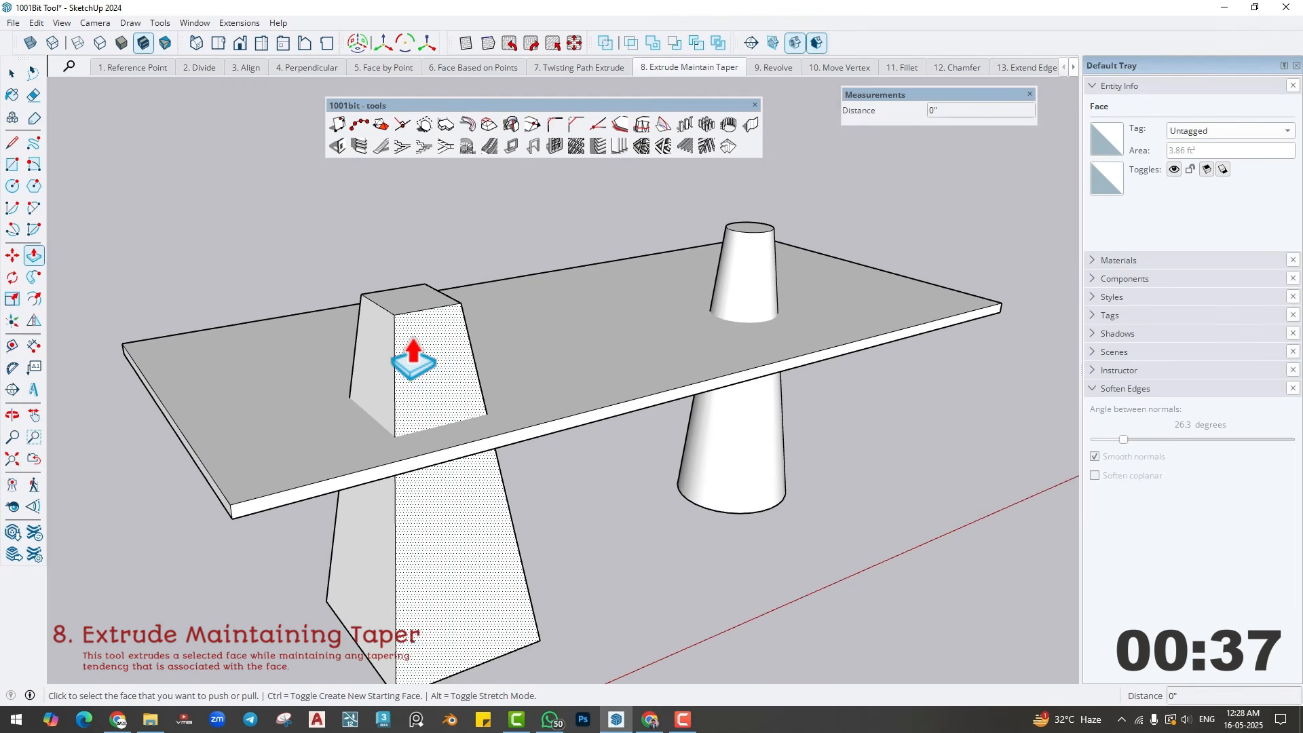
# - Extrude the square column's top face down to the slab level with the taper-maintaining extrude tool
pyautogui.press('space')
pyautogui.click(414, 290)
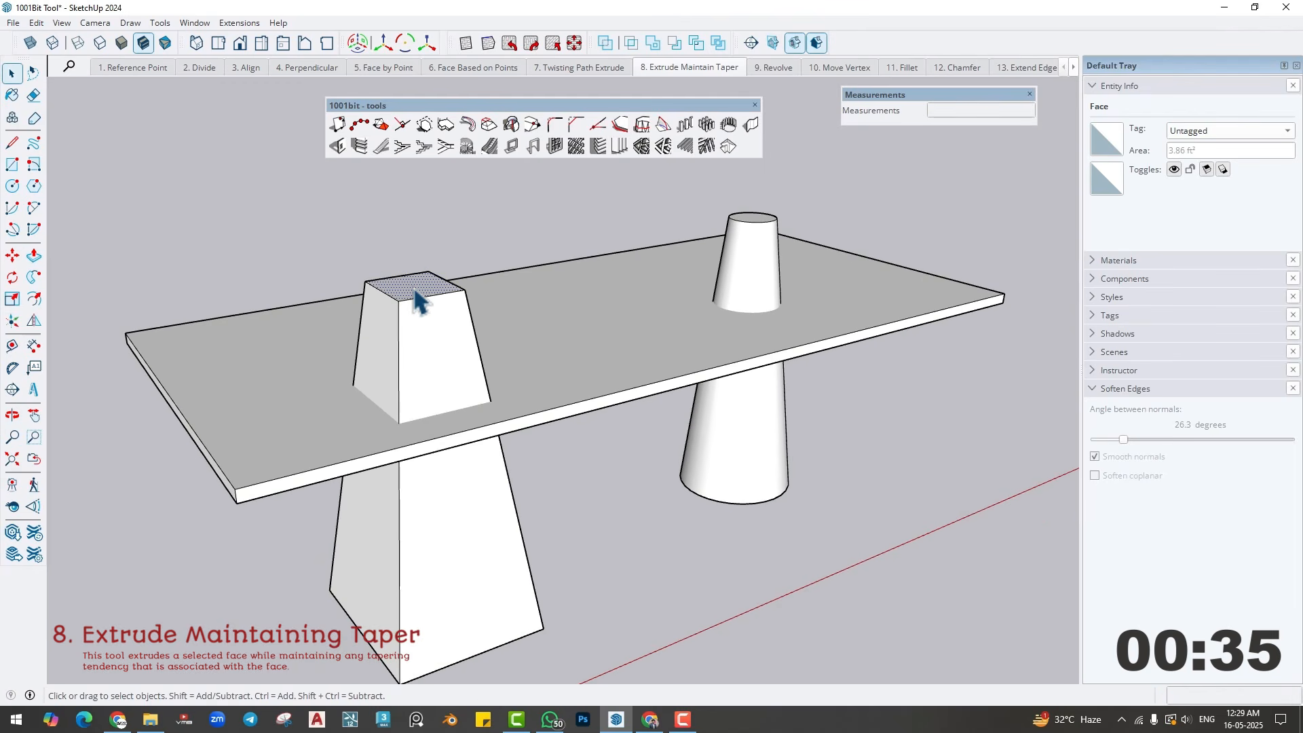
pyautogui.click(486, 125)
pyautogui.keyDown('shift'); pyautogui.moveTo(425, 256); pyautogui.dragTo(422, 195, button='middle'); pyautogui.keyUp('shift')
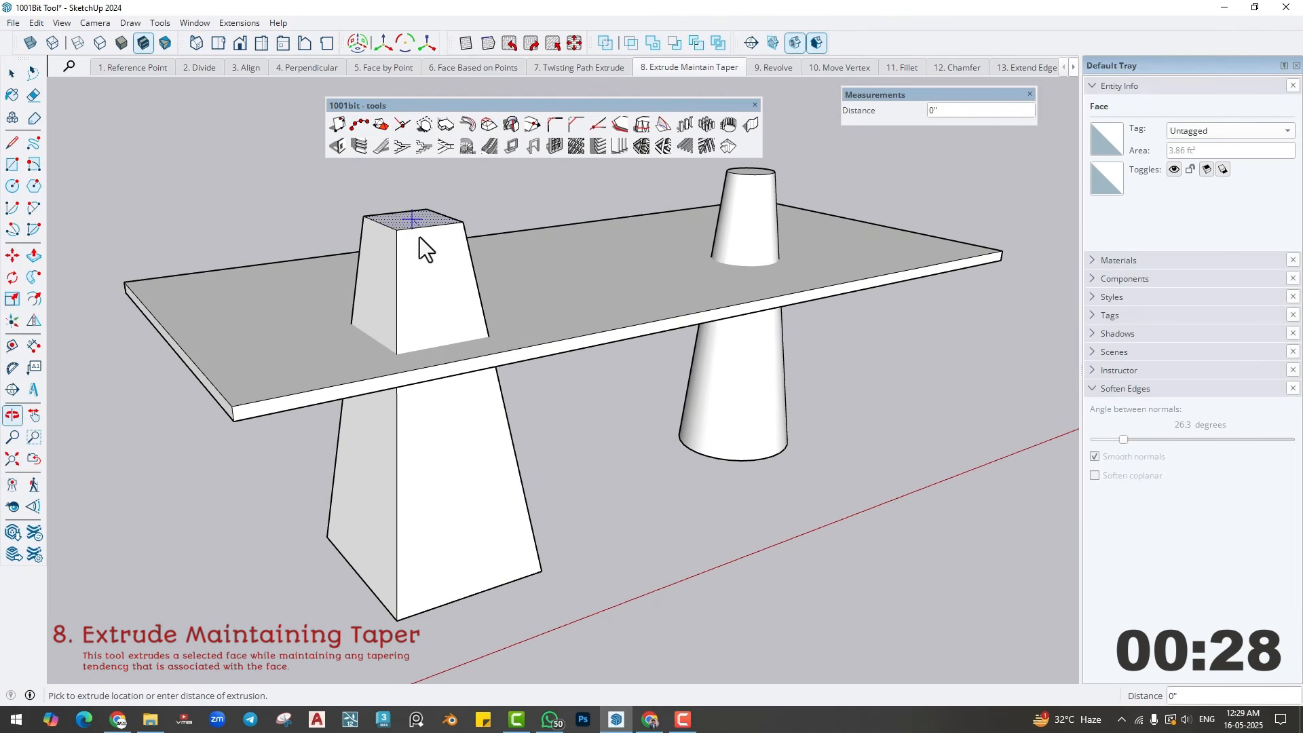
pyautogui.moveTo(406, 387); pyautogui.dragTo(343, 383, button='middle')
pyautogui.press('space')
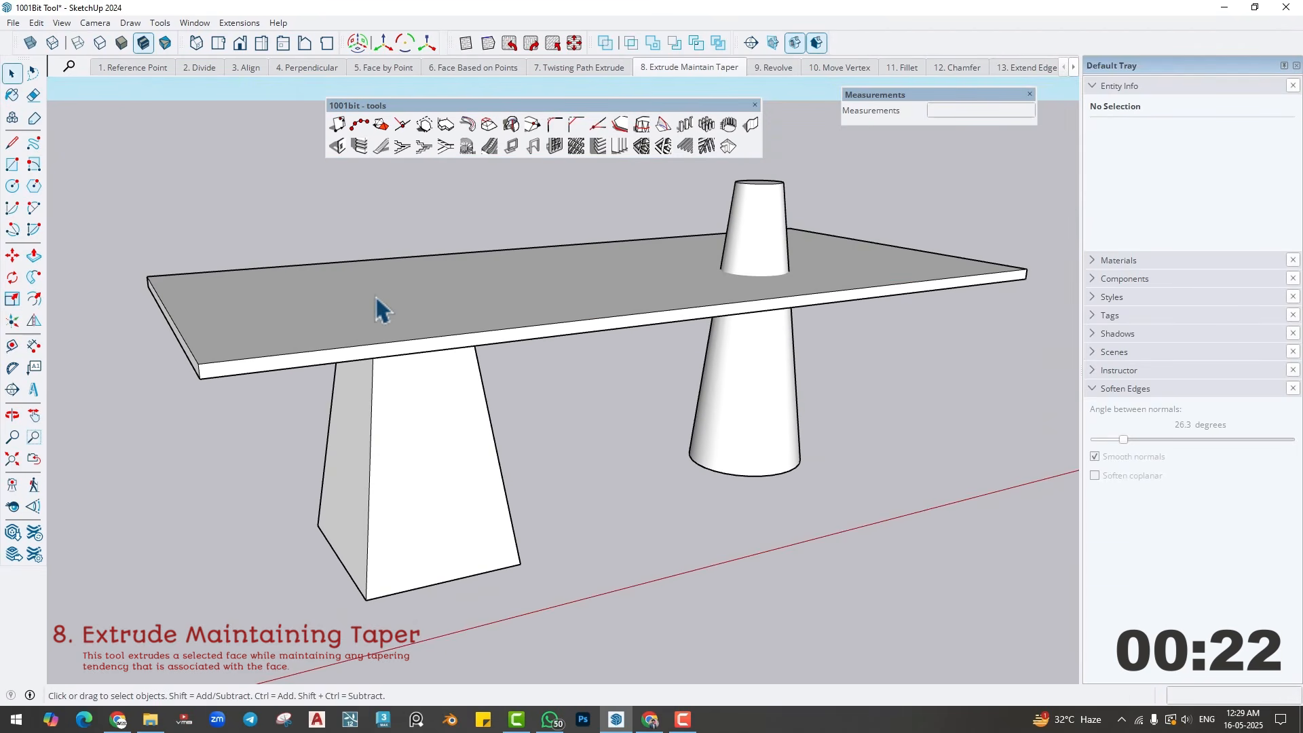
# - Extrude the round column's top face down to the slab's bottom corner while maintaining its taper
pyautogui.moveTo(596, 320); pyautogui.dragTo(561, 374, button='middle')
pyautogui.click(613, 271)
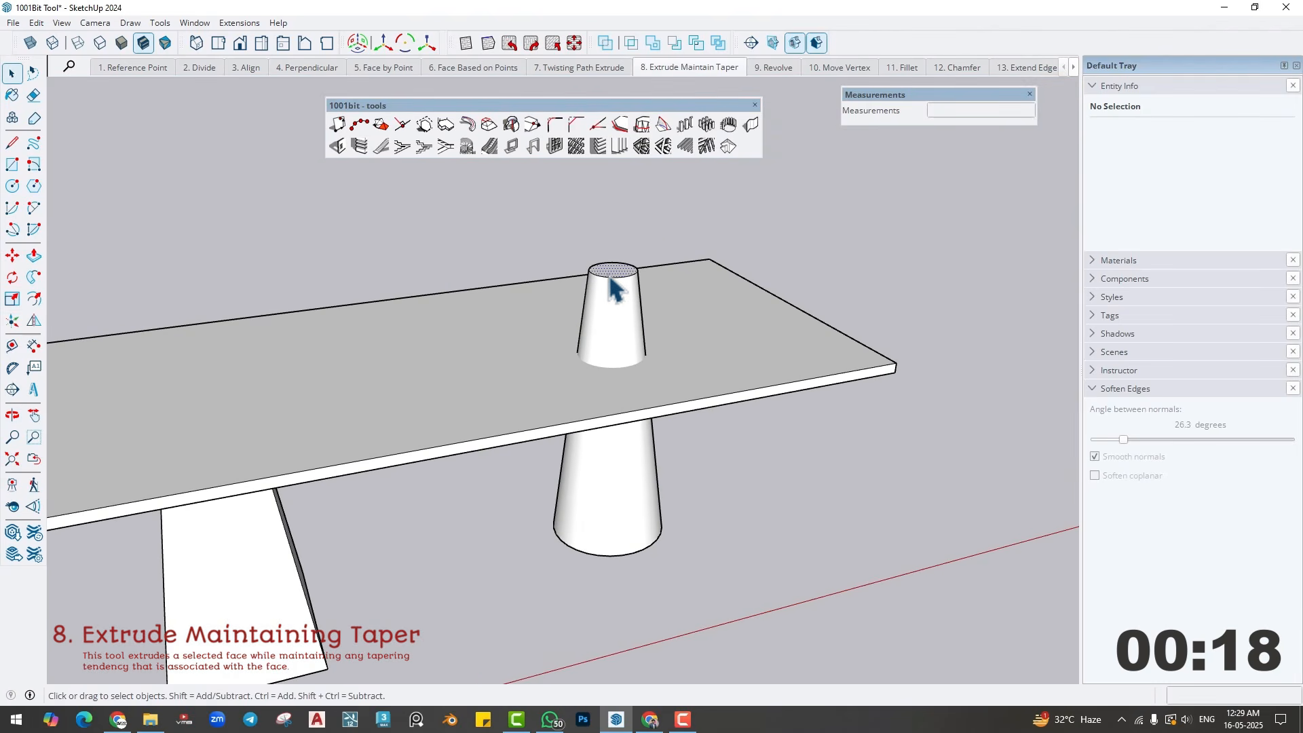
pyautogui.click(489, 124)
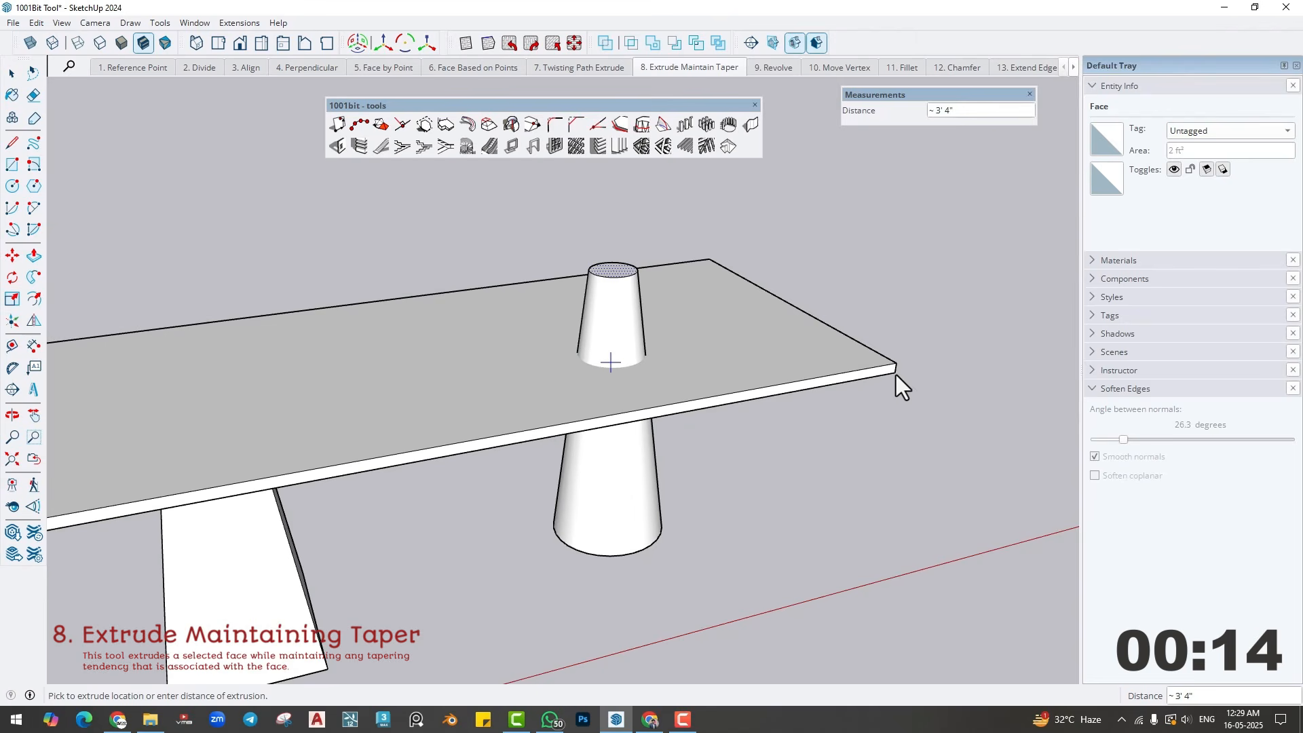
pyautogui.hotkey('ctrl', 'z')
# - Delete the flat slab resting over the two tapered columns
pyautogui.moveTo(897, 377); pyautogui.dragTo(726, 413, button='middle')
pyautogui.click(703, 376)
pyautogui.press('Delete')
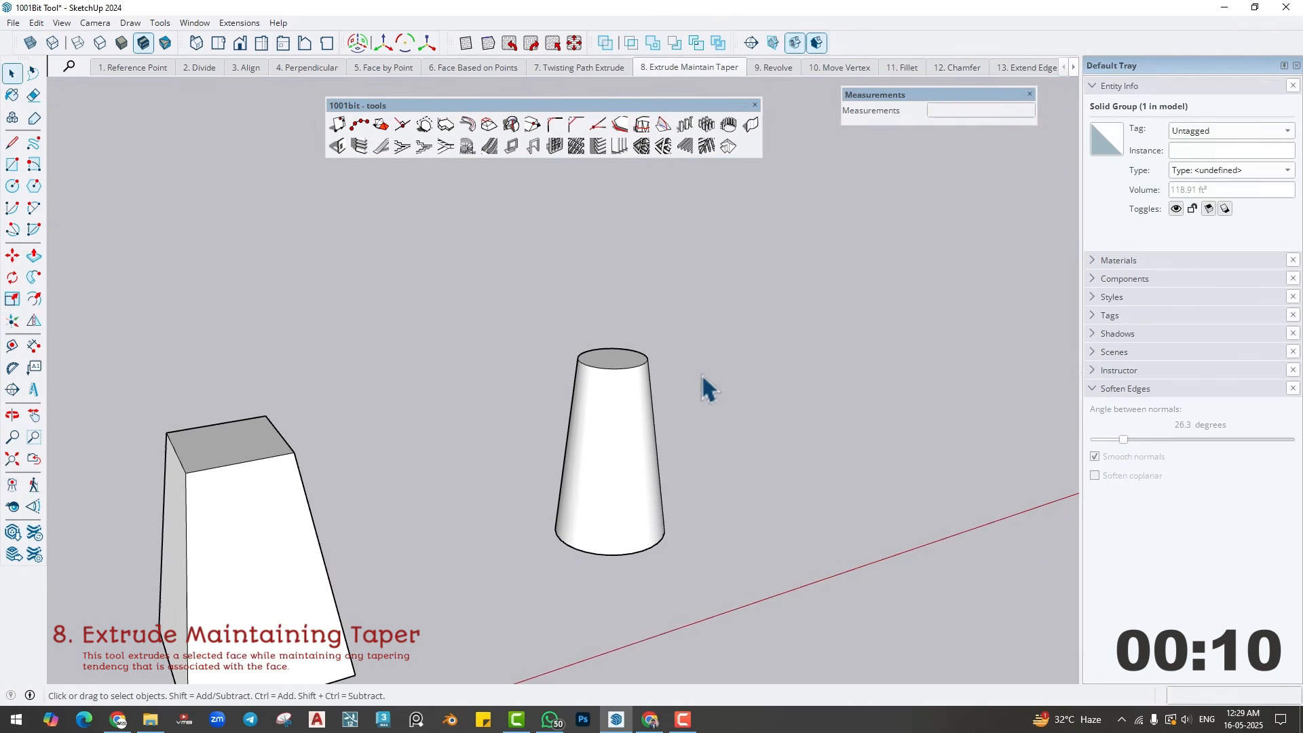
# - Extrude the round column's top face upward while maintaining its taper
pyautogui.click(619, 374)
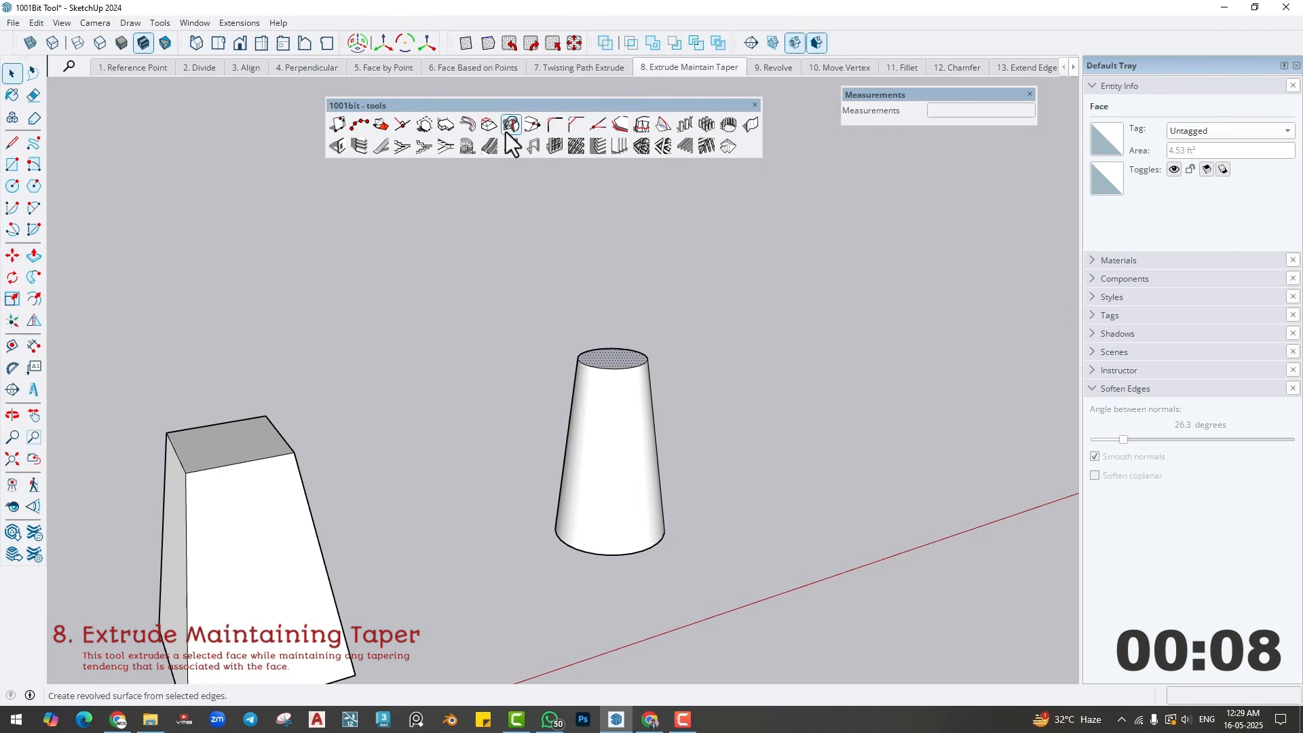
pyautogui.click(488, 126)
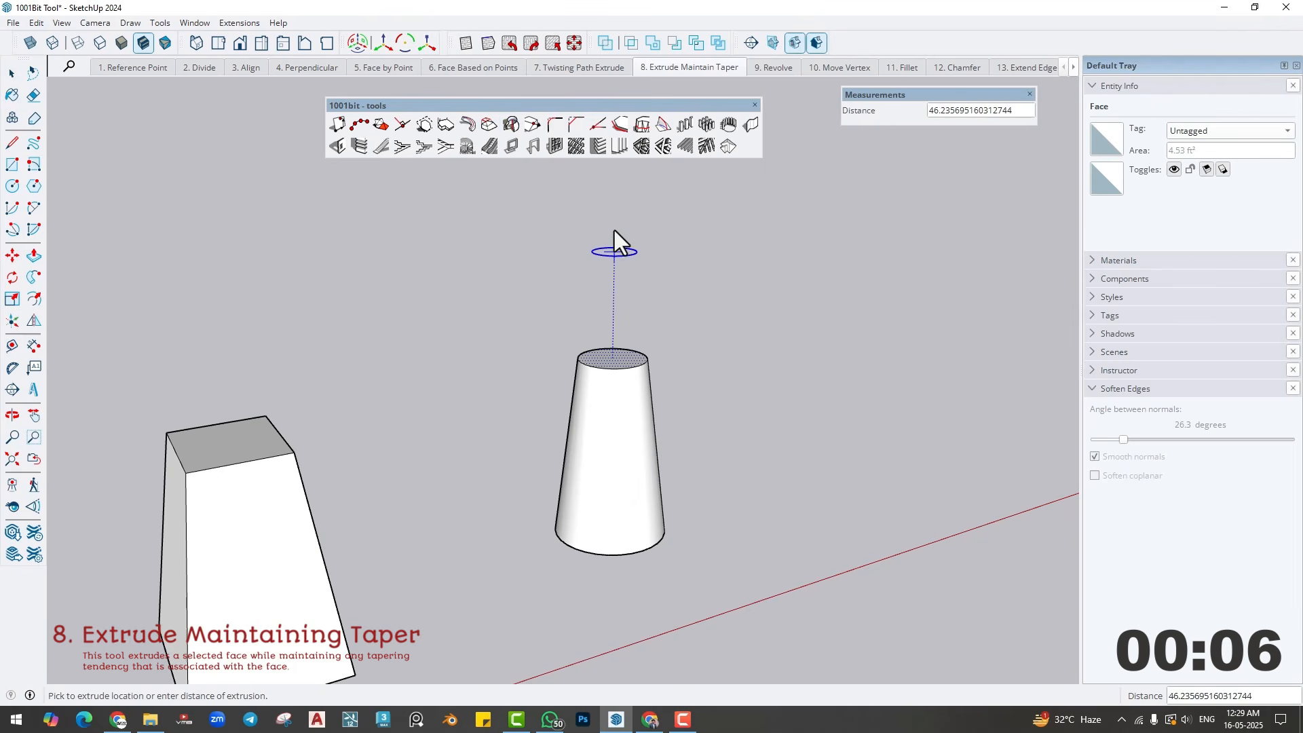
pyautogui.click(614, 194)
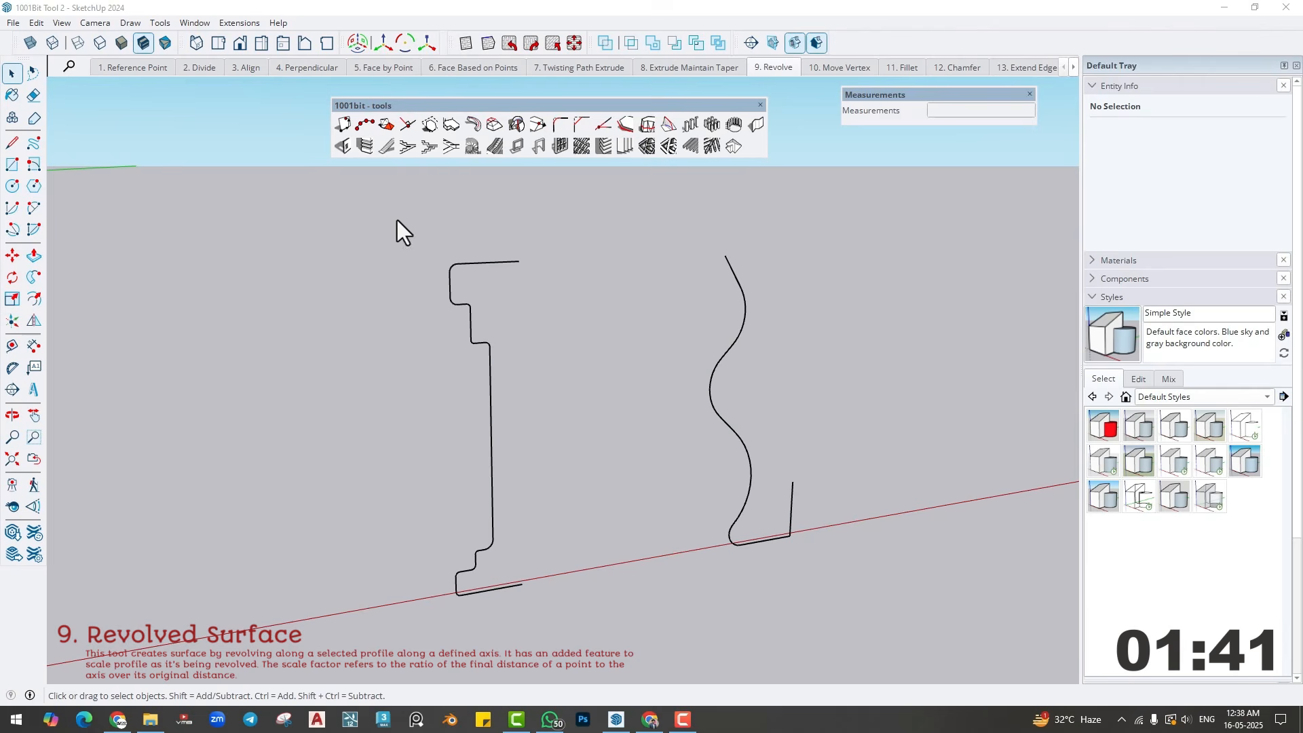
# - Revolve the stepped column profile 360° with 30 surface segments and revolve scale 1.0 about an axis through its open ends
pyautogui.moveTo(397, 220); pyautogui.dragTo(592, 637)
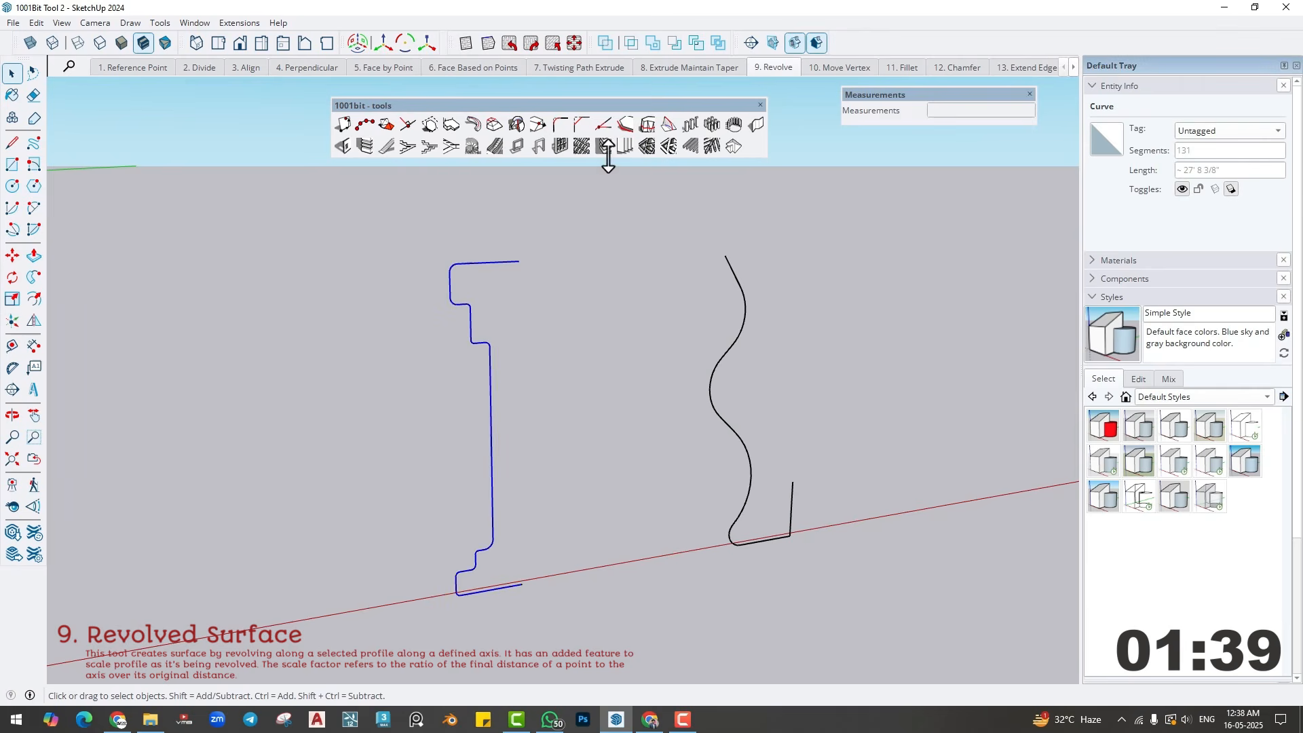
pyautogui.click(517, 123)
pyautogui.doubleClick(259, 334)
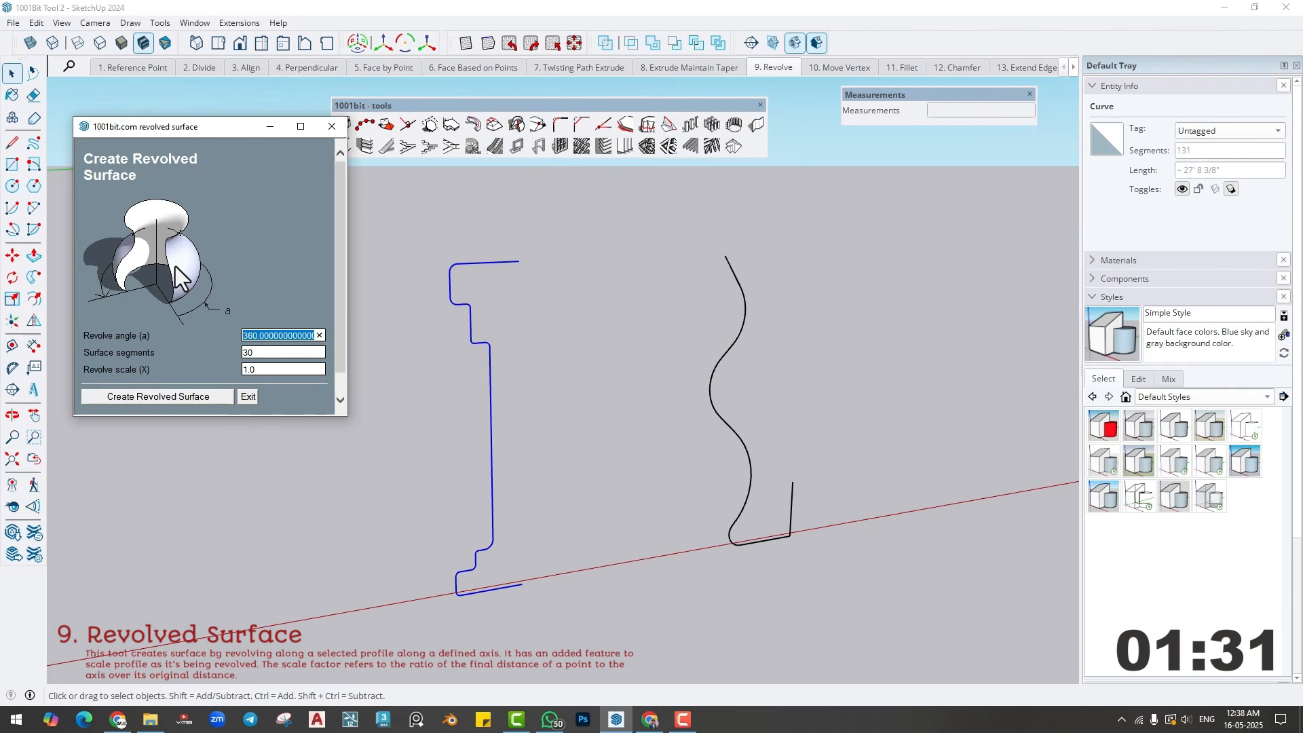
pyautogui.click(257, 351)
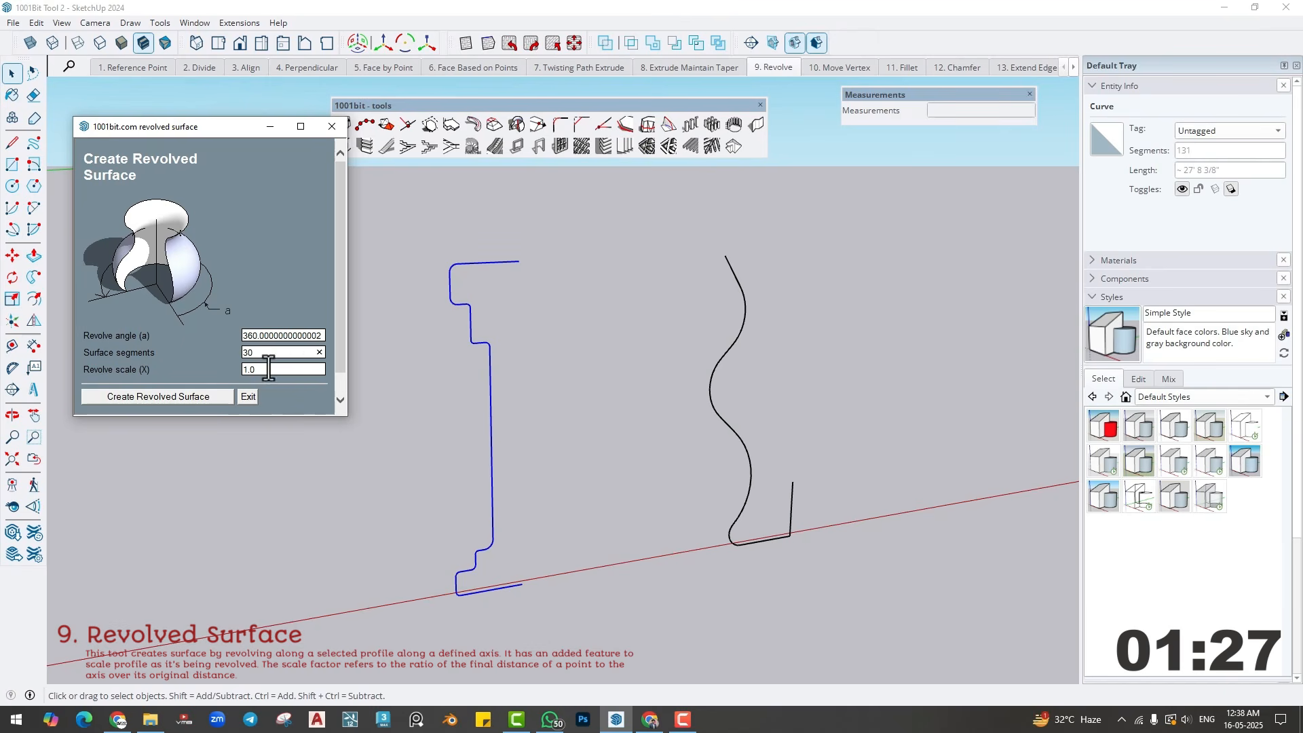
pyautogui.click(269, 369)
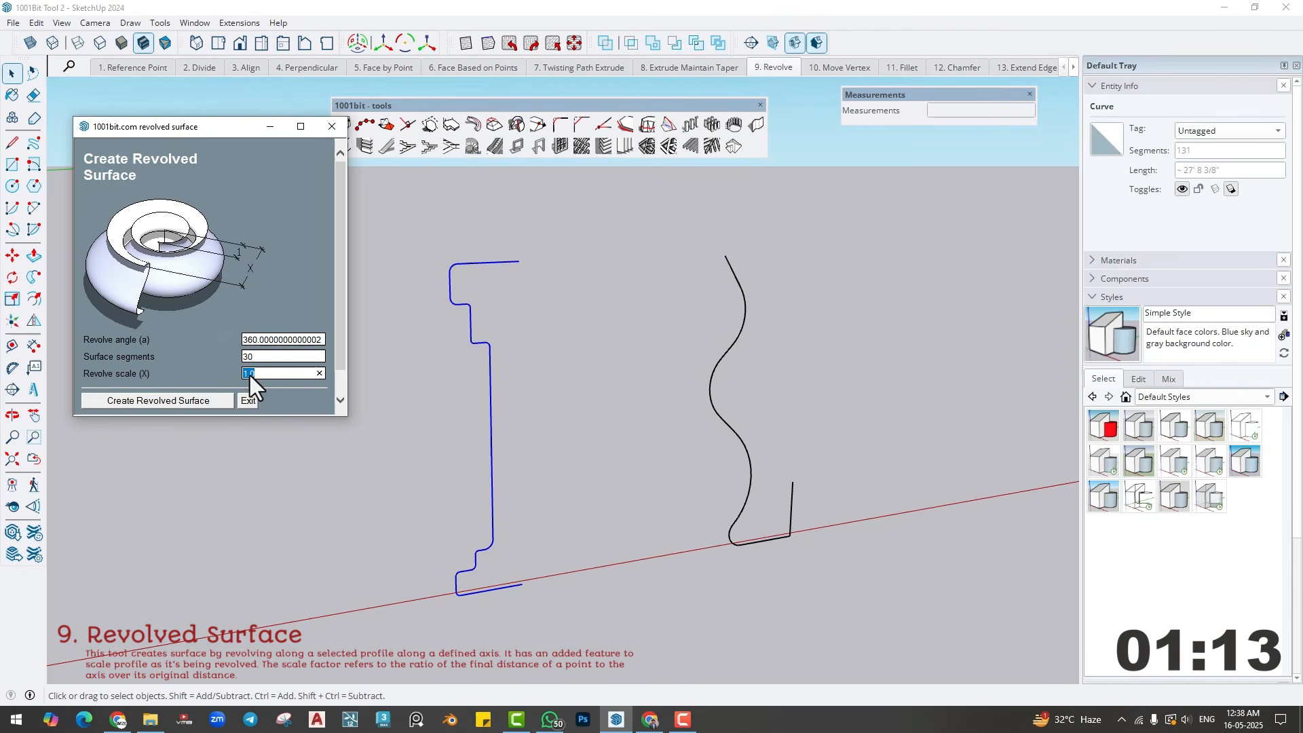
pyautogui.click(185, 398)
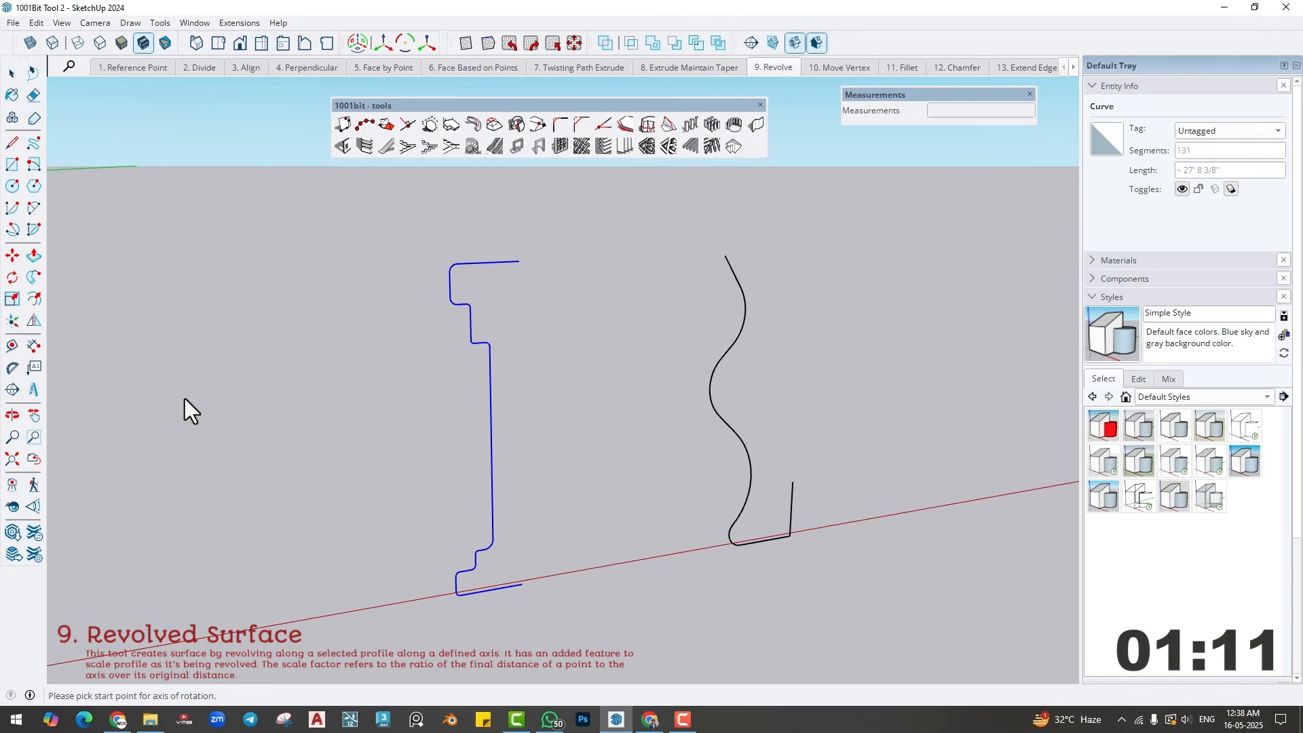
pyautogui.click(520, 587)
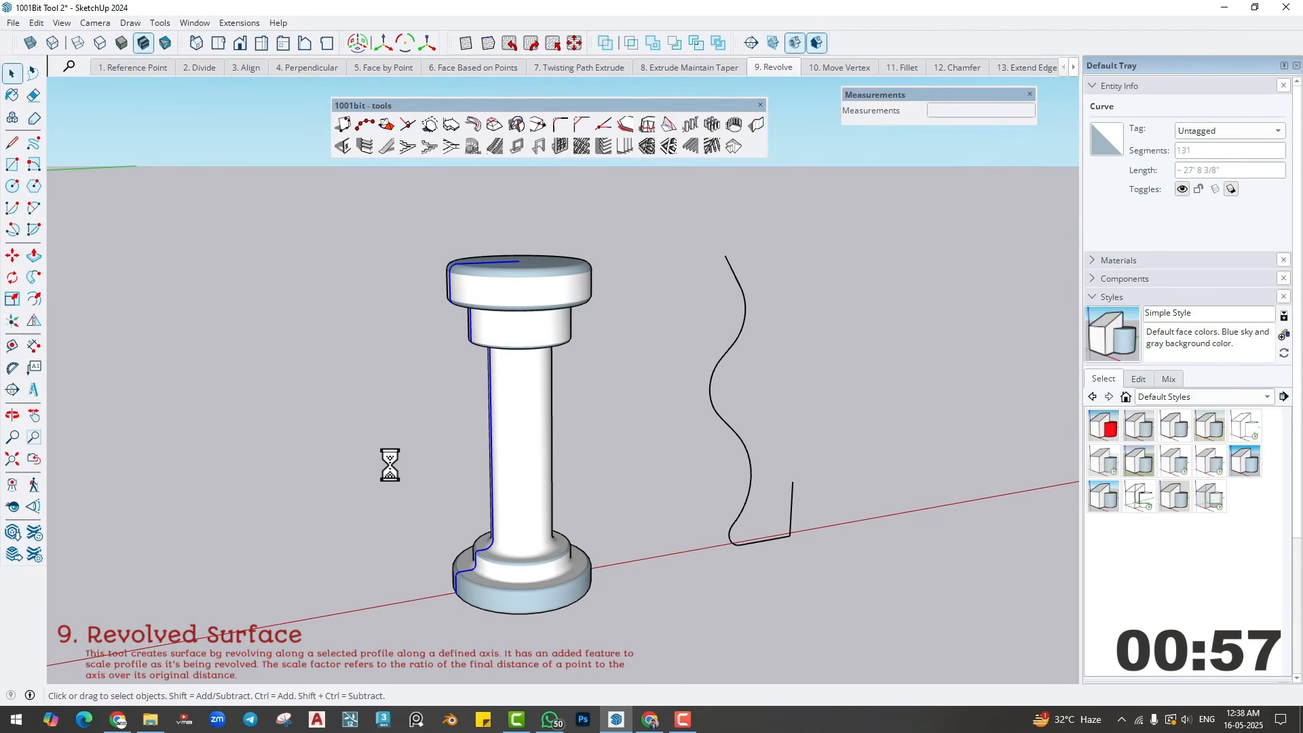
# - Select the wavy vase profile with its base line, leaving out the short vertical axis line
pyautogui.moveTo(531, 494)
pyautogui.mouseDown(button='middle')
pyautogui.moveTo(427, 369)
pyautogui.moveTo(395, 448)
pyautogui.moveTo(537, 496)
pyautogui.mouseUp(button='middle')
pyautogui.keyDown('shift'); pyautogui.moveTo(692, 486); pyautogui.dragTo(499, 502, button='middle'); pyautogui.keyUp('shift')
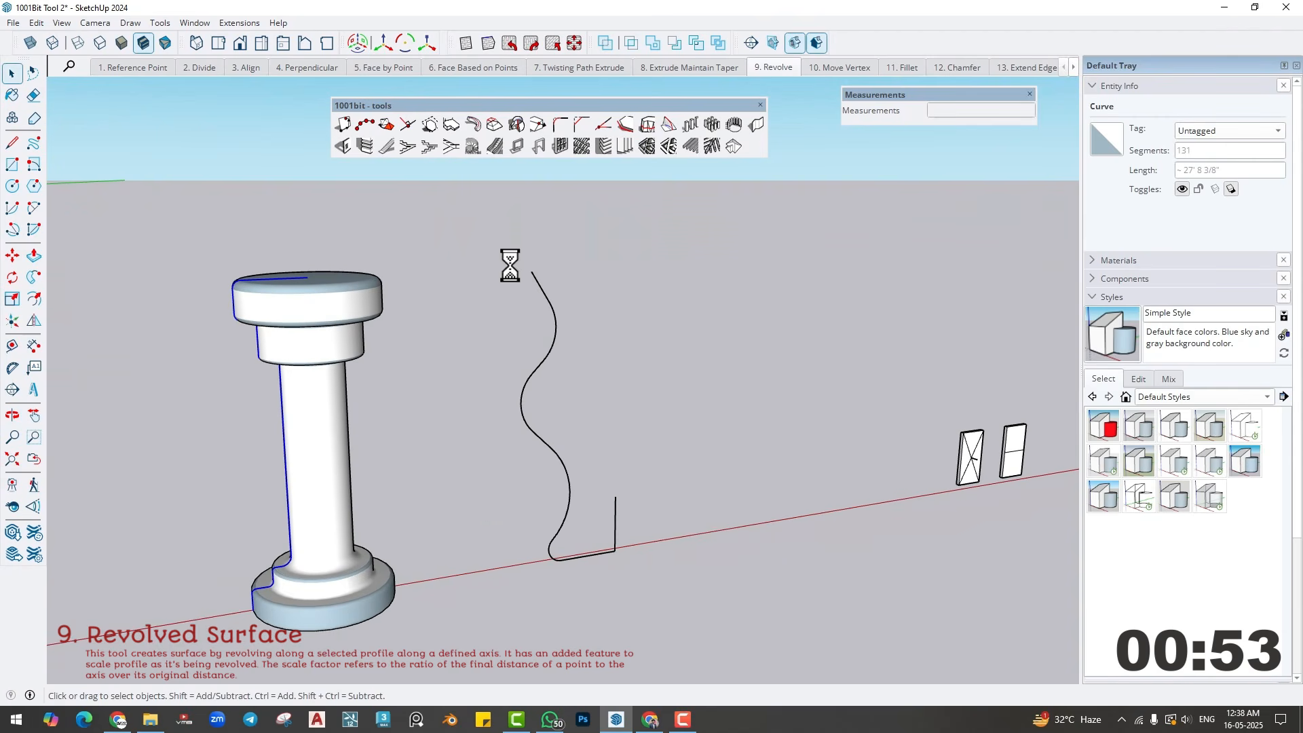
pyautogui.moveTo(500, 241); pyautogui.dragTo(688, 611)
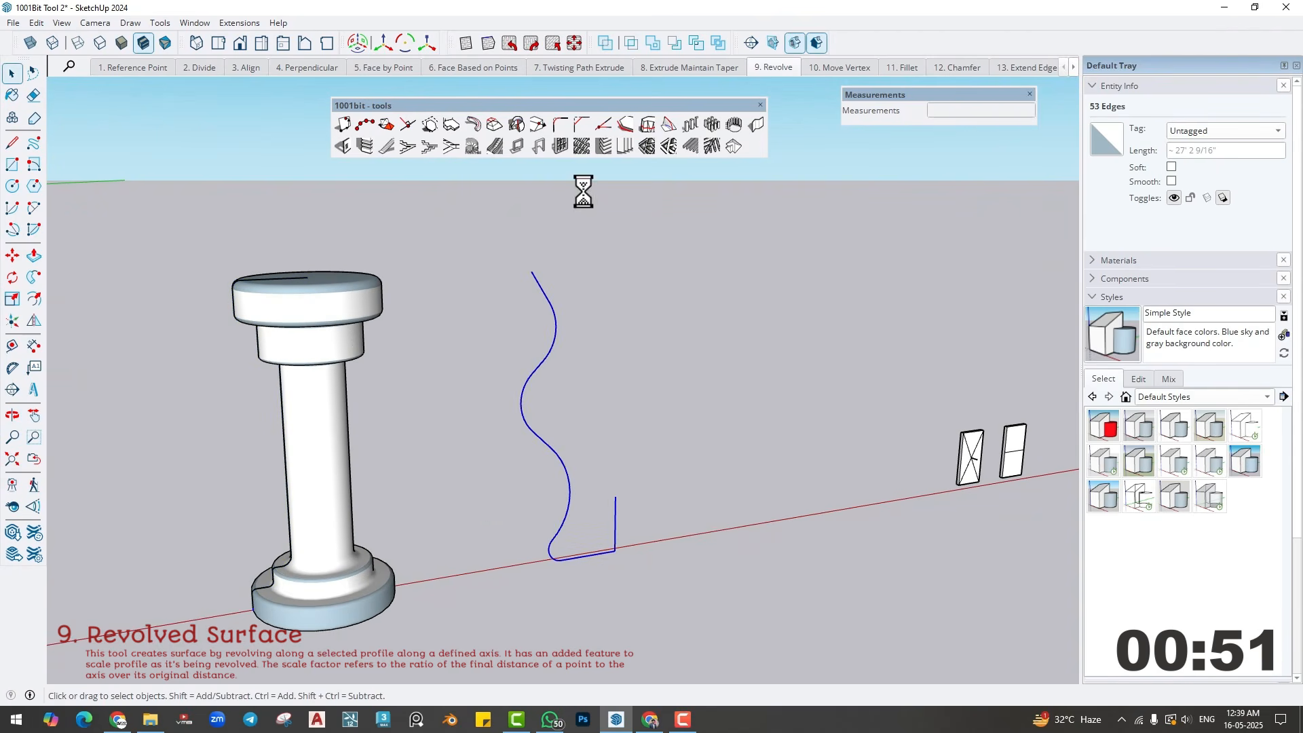
pyautogui.keyDown('shift'); pyautogui.click(608, 515); pyautogui.keyUp('shift')
# - Try a full 360° revolve of the wavy profile about the short vertical line with 30 segments and scale 1.0
pyautogui.click(516, 125)
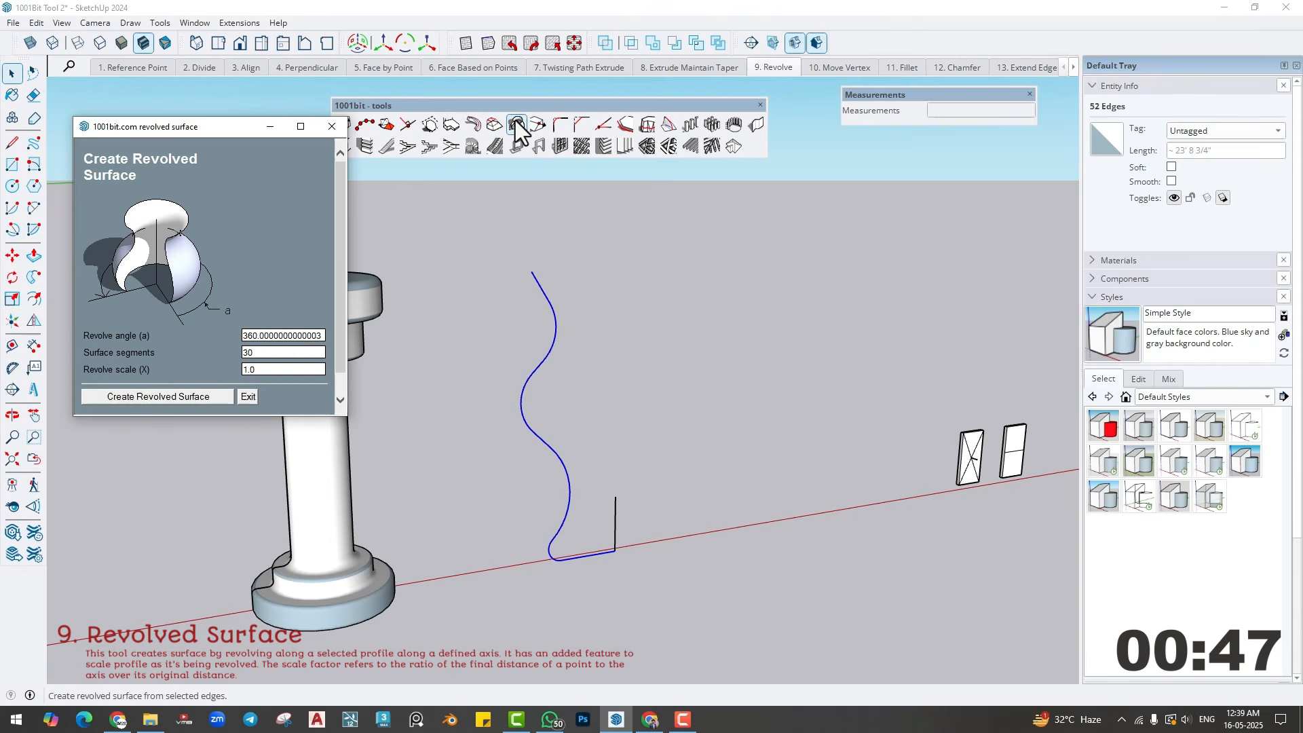
pyautogui.click(154, 398)
pyautogui.click(616, 513)
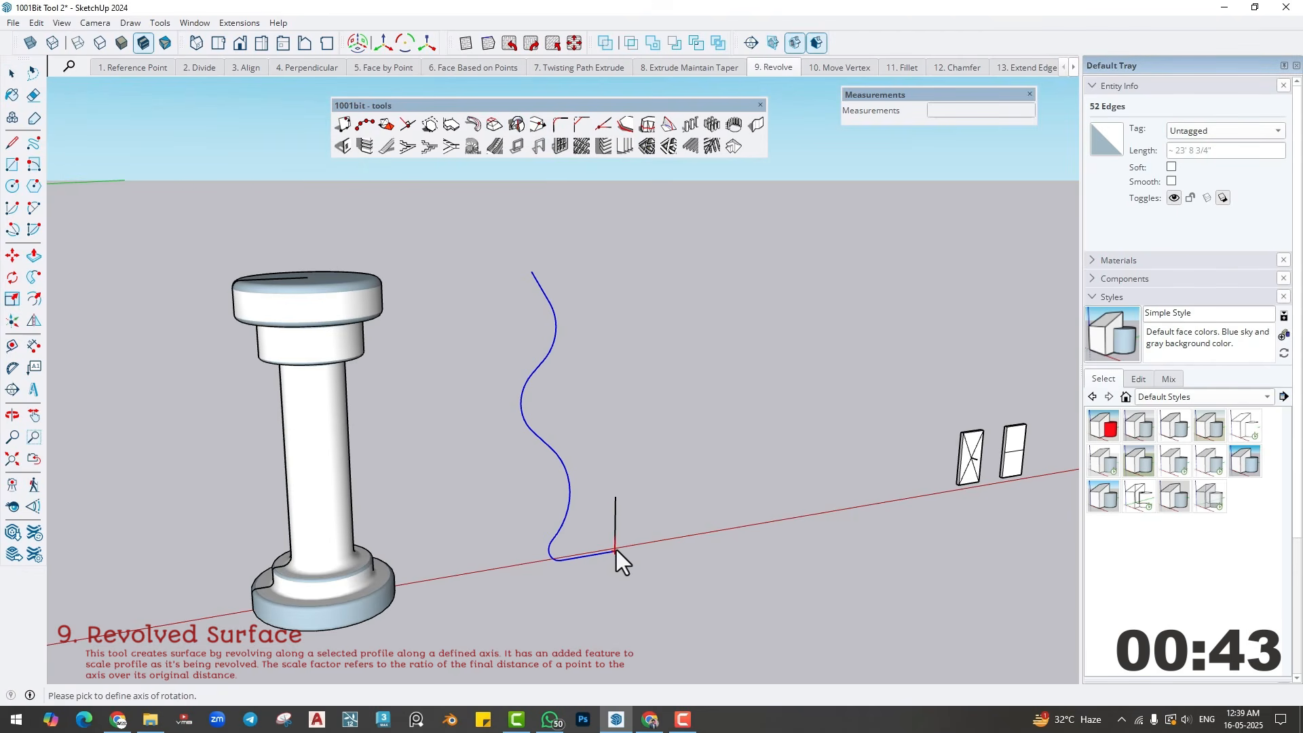
pyautogui.click(620, 471)
pyautogui.moveTo(620, 470); pyautogui.dragTo(632, 498, button='middle')
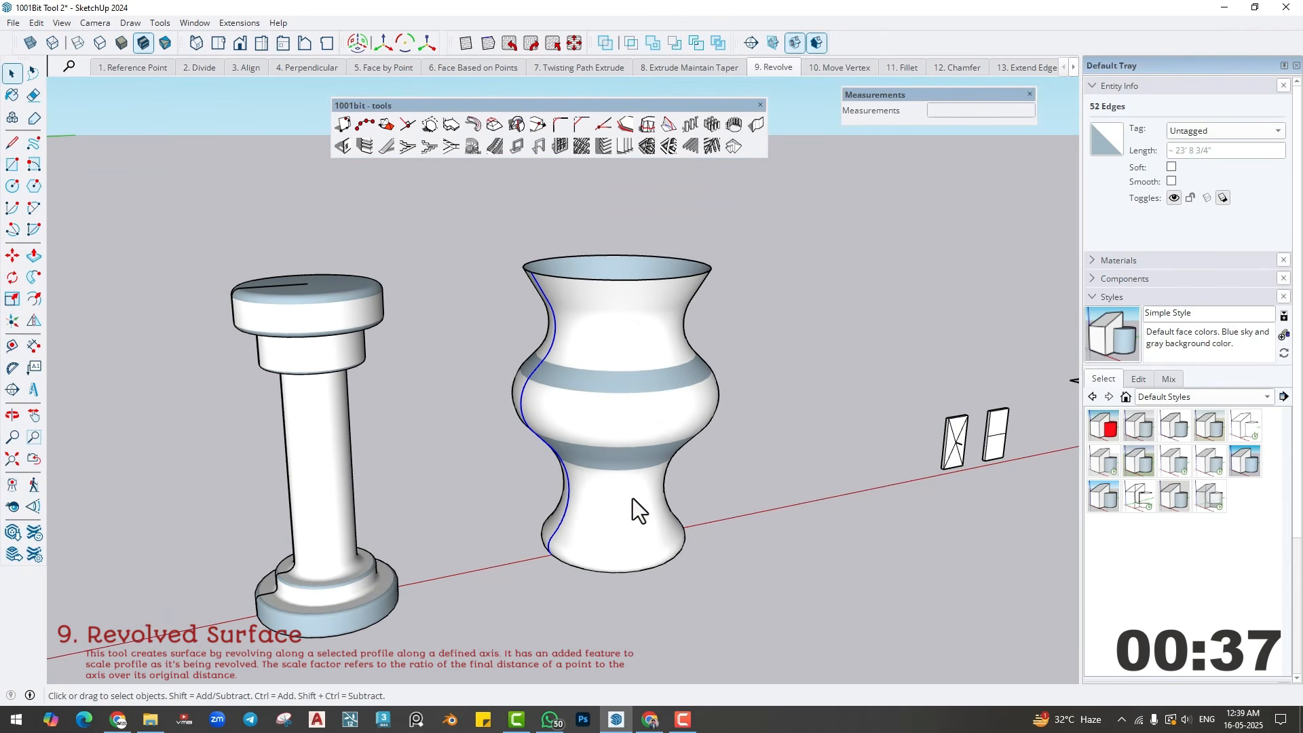
pyautogui.hotkey('ctrl', 'z')
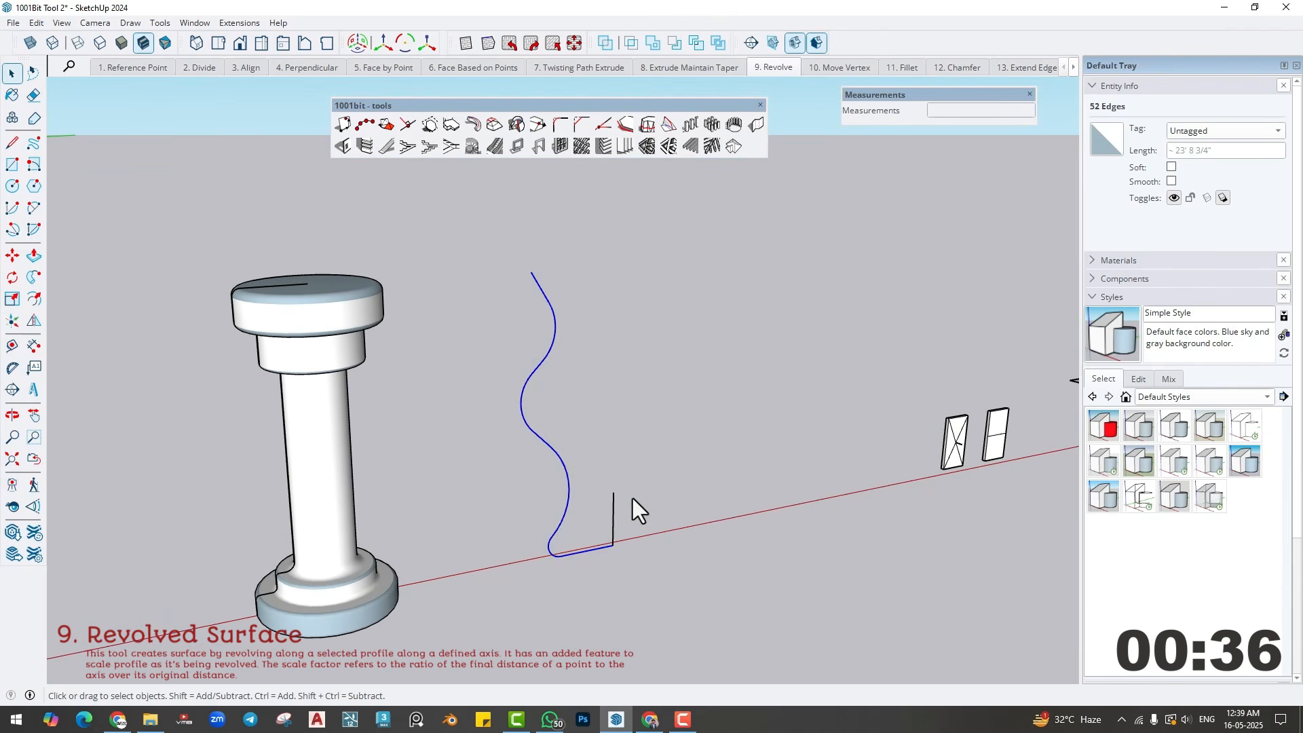
# - Try revolving the wavy profile 360° about the vertical line with a revolve scale of 2
pyautogui.click(518, 126)
pyautogui.click(274, 369)
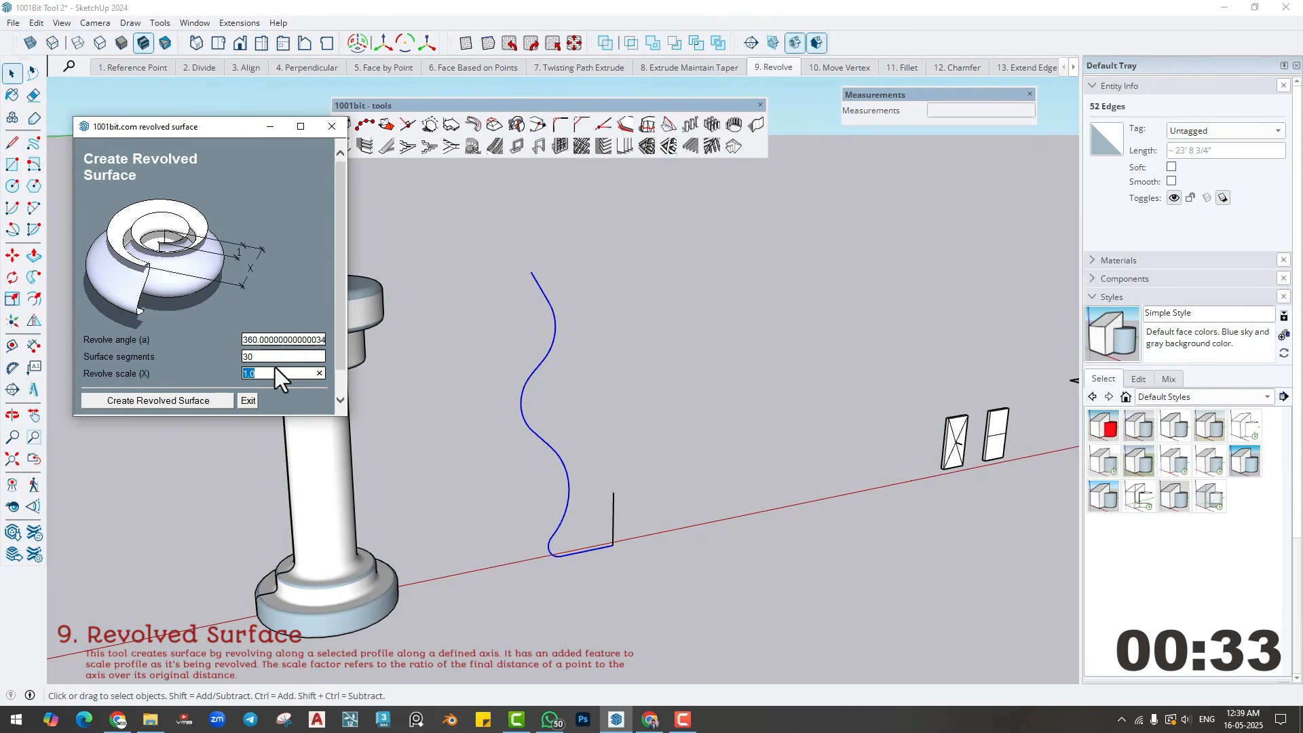
pyautogui.write('2')
pyautogui.click(154, 399)
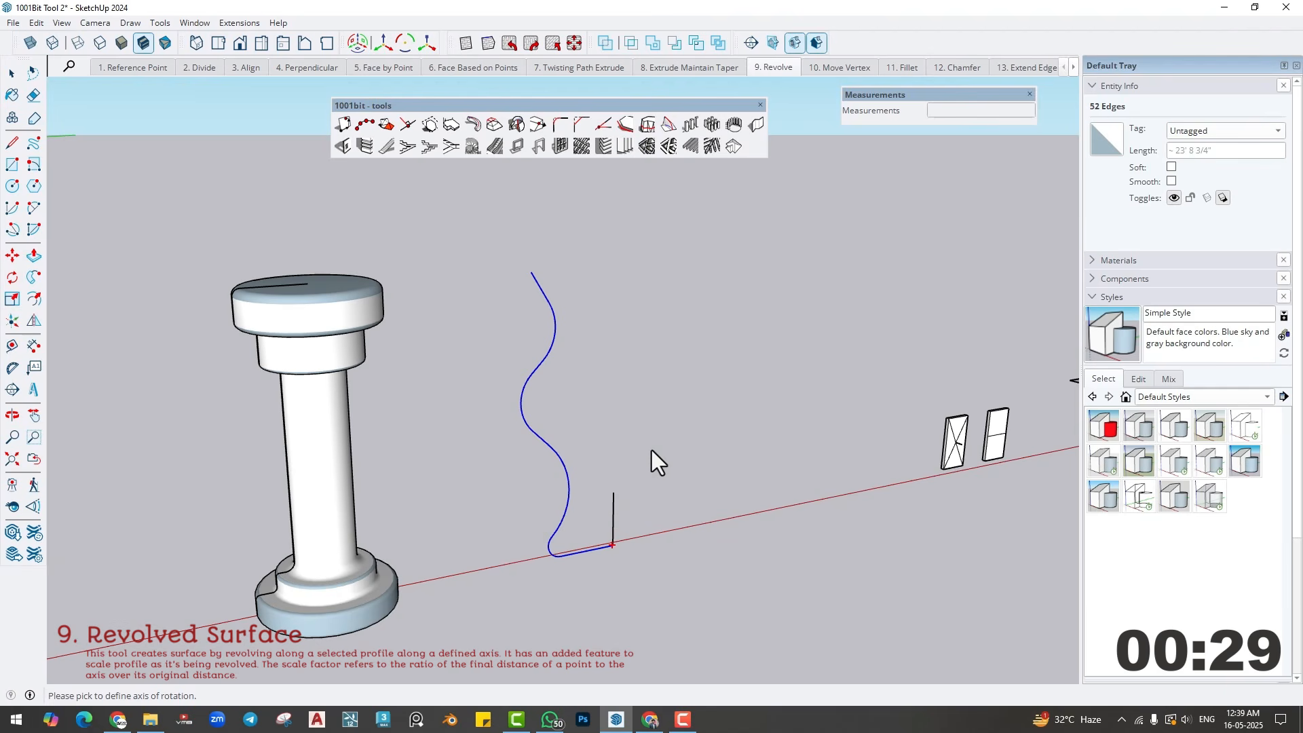
pyautogui.click(562, 384)
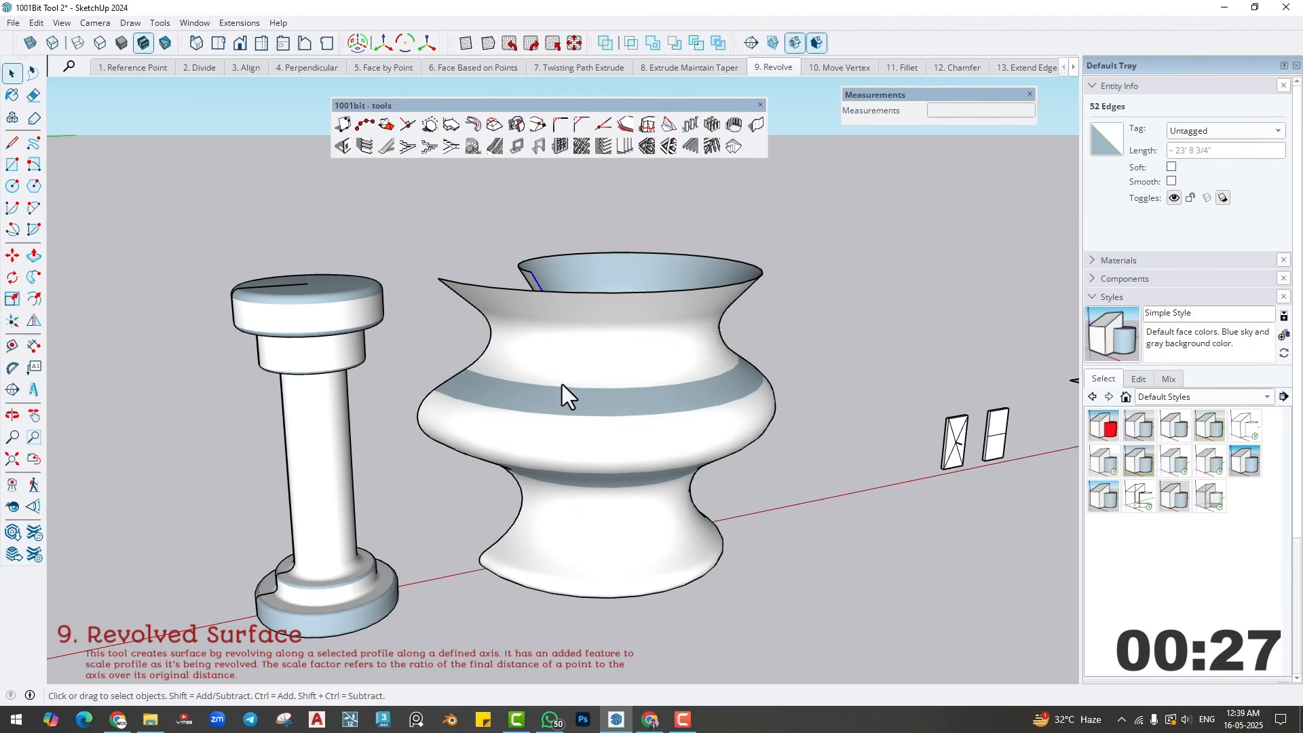
pyautogui.moveTo(605, 403); pyautogui.dragTo(584, 445, button='middle')
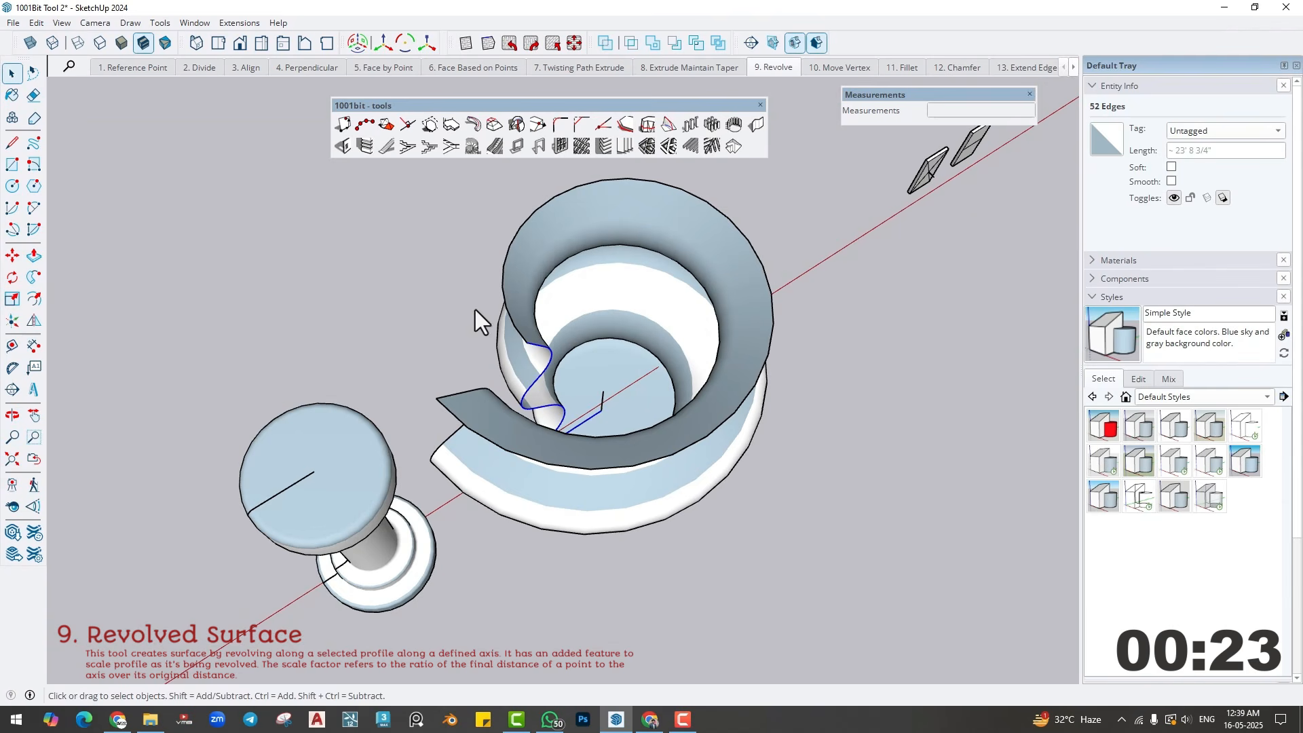
pyautogui.moveTo(652, 483); pyautogui.dragTo(595, 255, button='middle')
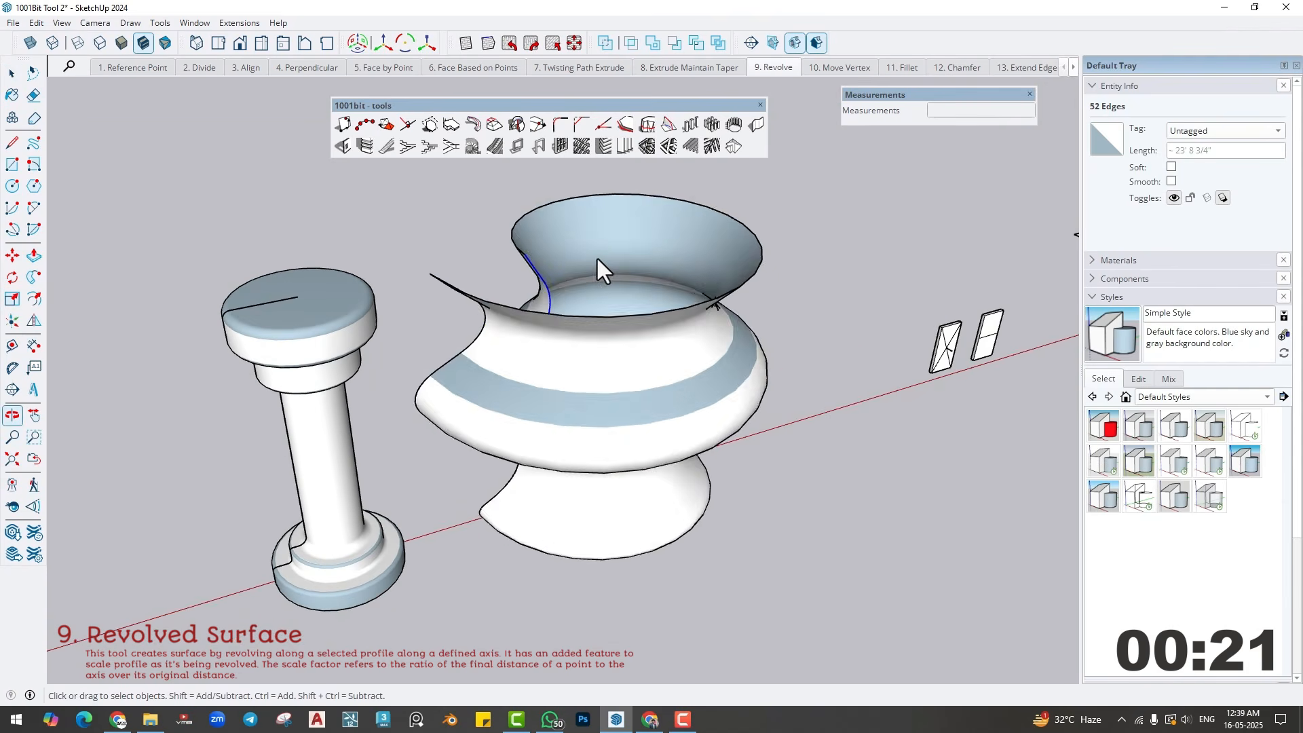
pyautogui.hotkey('ctrl', 'z')
# - Revolve the wavy profile 270° about the short vertical line with the revolve scale set to 1
pyautogui.click(505, 142)
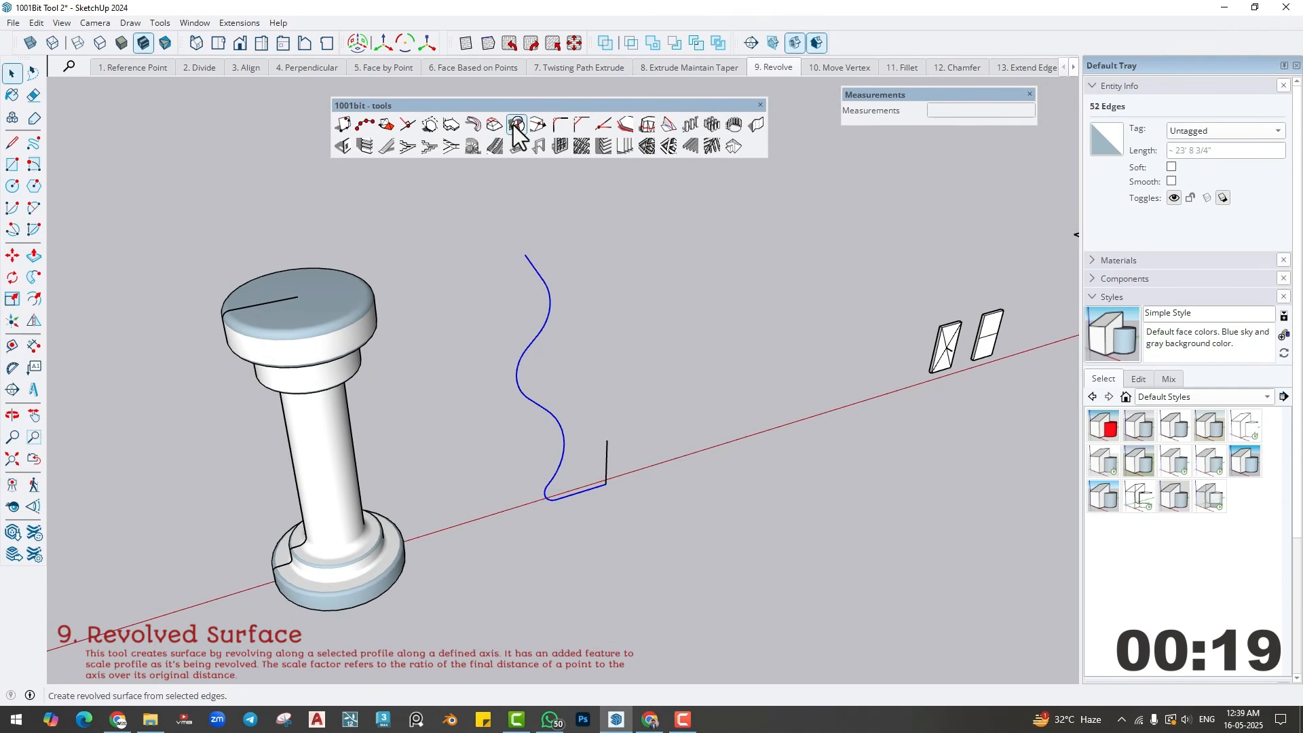
pyautogui.click(265, 368)
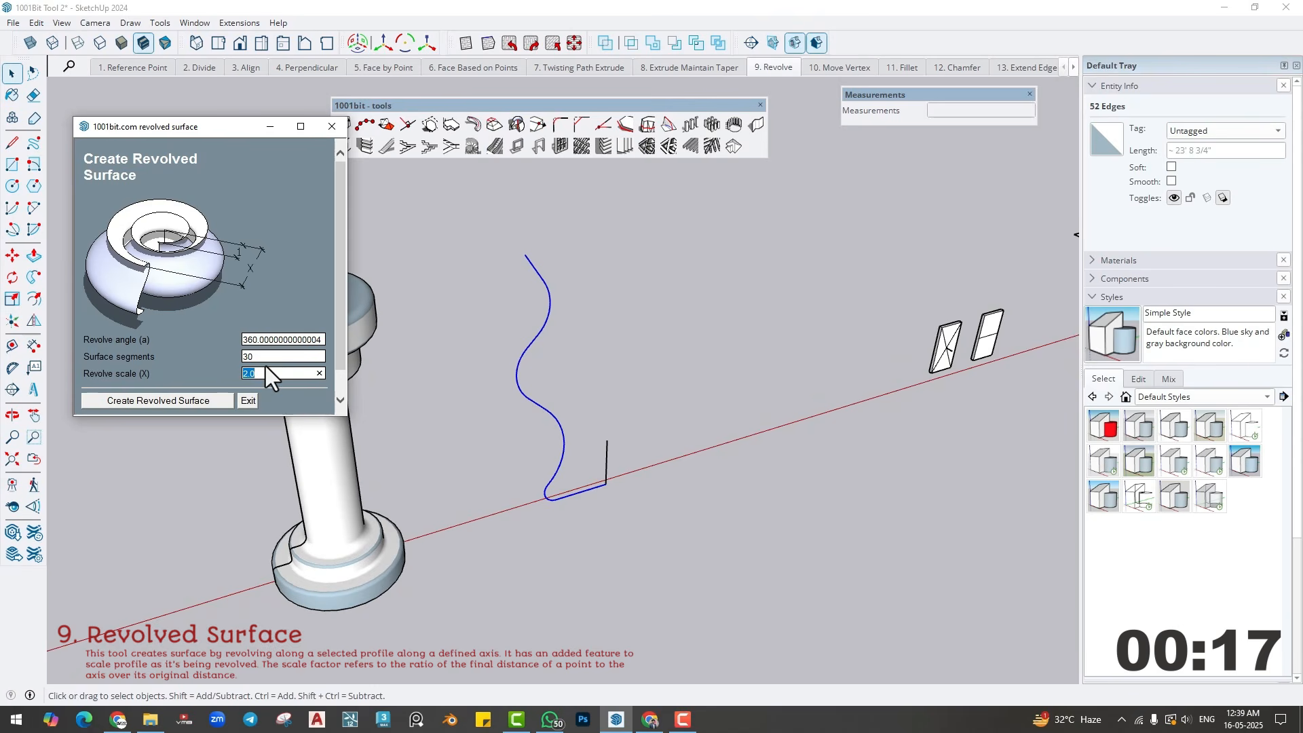
pyautogui.write('1')
pyautogui.click(278, 338)
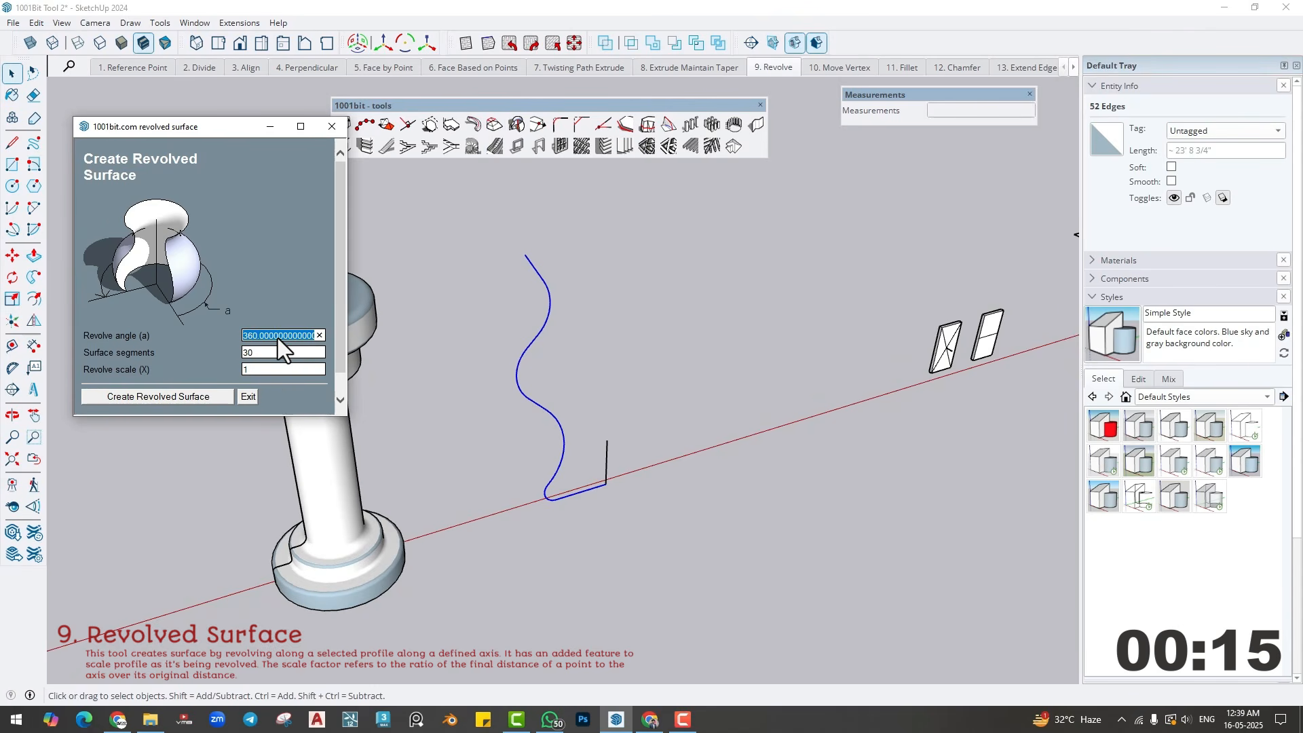
pyautogui.write('270')
pyautogui.click(221, 396)
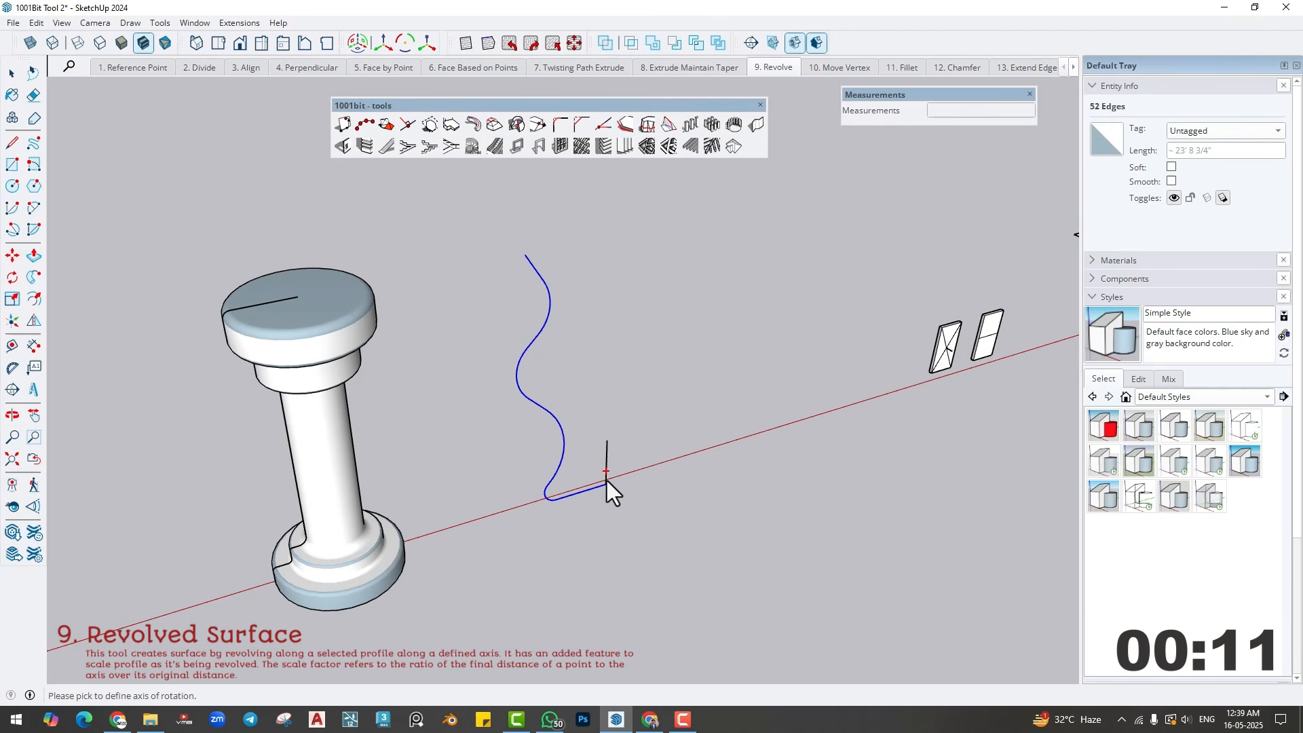
pyautogui.click(587, 352)
pyautogui.moveTo(587, 351); pyautogui.dragTo(530, 262, button='middle')
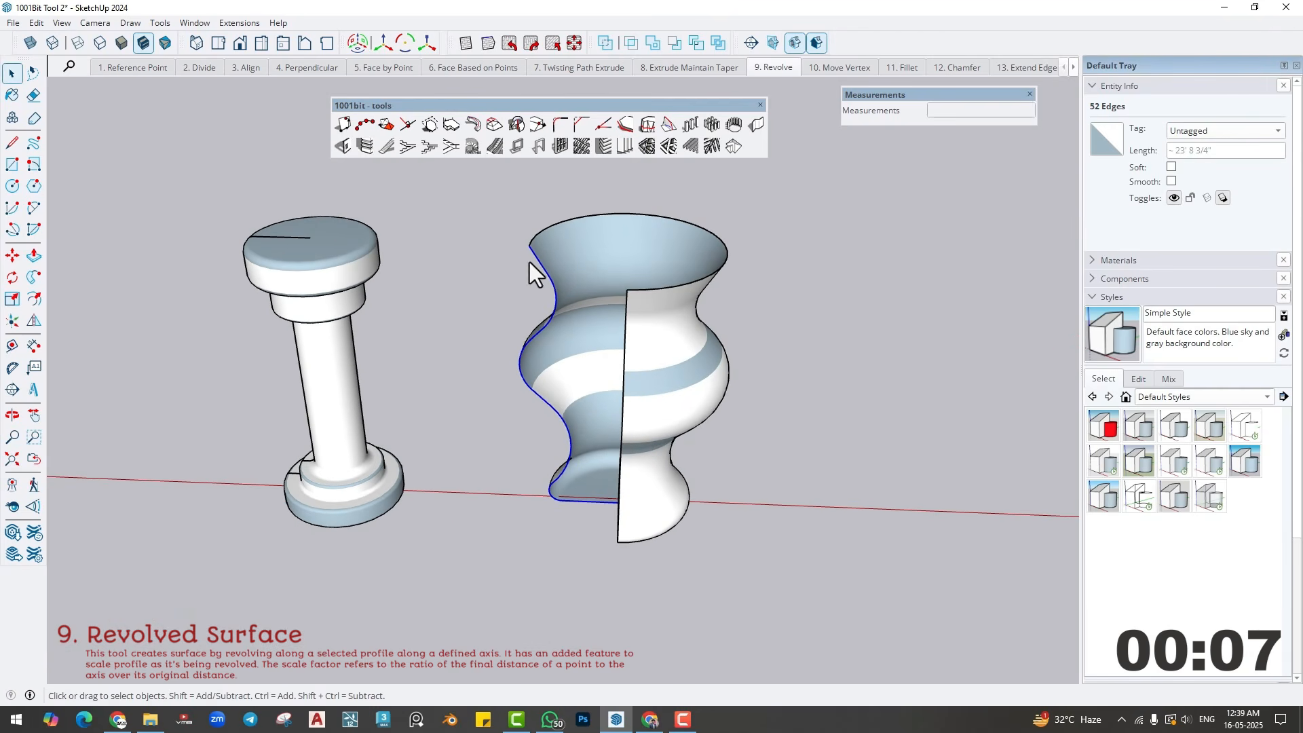
pyautogui.moveTo(561, 416); pyautogui.dragTo(710, 291, button='middle')
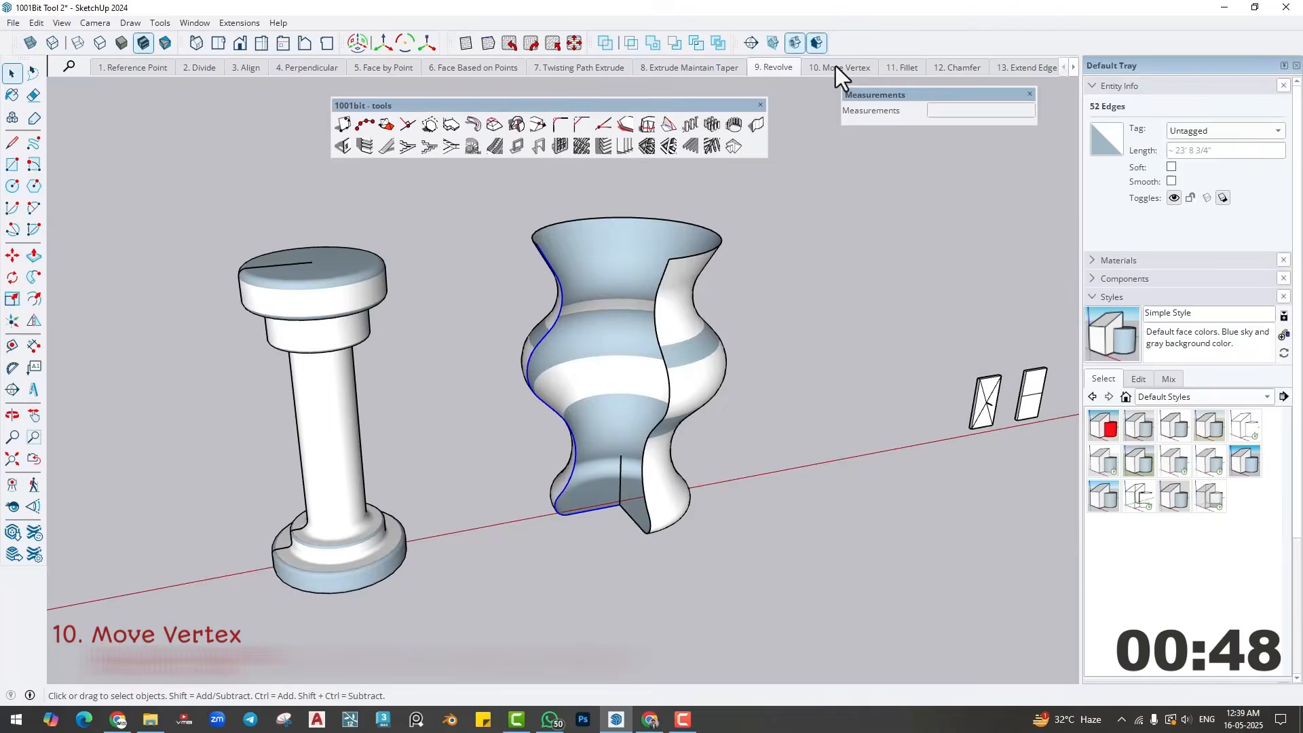
# - Switch to the Move Vertex scene and move the first panel's diagonal crossing vertex to the end of the short projecting line
pyautogui.click(839, 66)
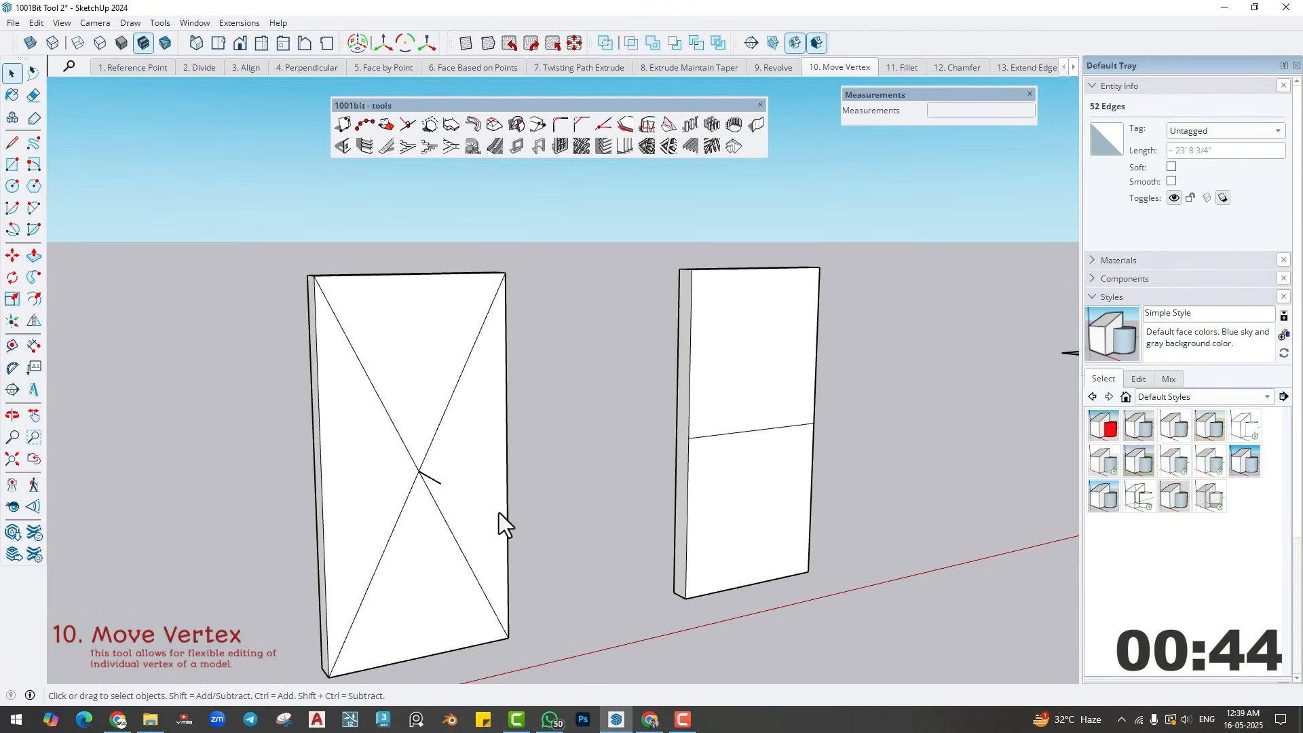
pyautogui.moveTo(499, 512)
pyautogui.mouseDown(button='middle')
pyautogui.moveTo(541, 561)
pyautogui.moveTo(581, 494)
pyautogui.moveTo(475, 366)
pyautogui.mouseUp(button='middle')
pyautogui.click(449, 314)
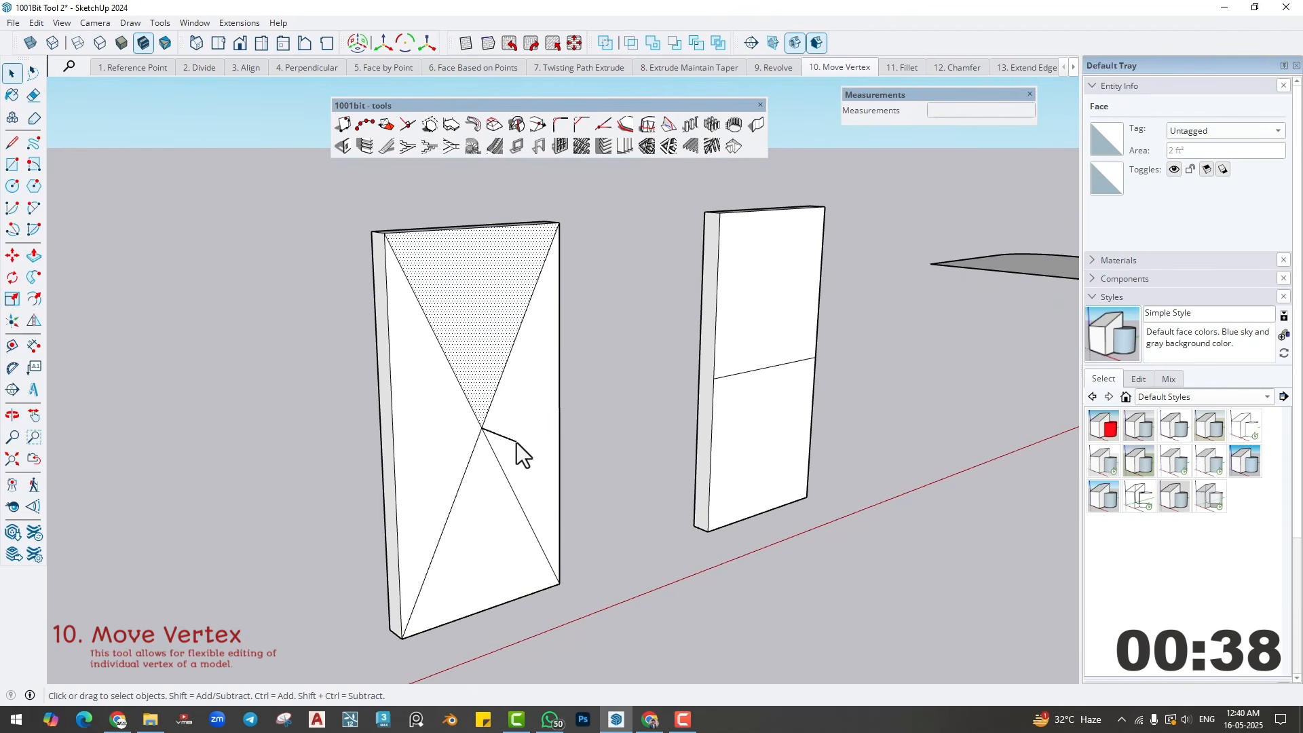
pyautogui.click(609, 374)
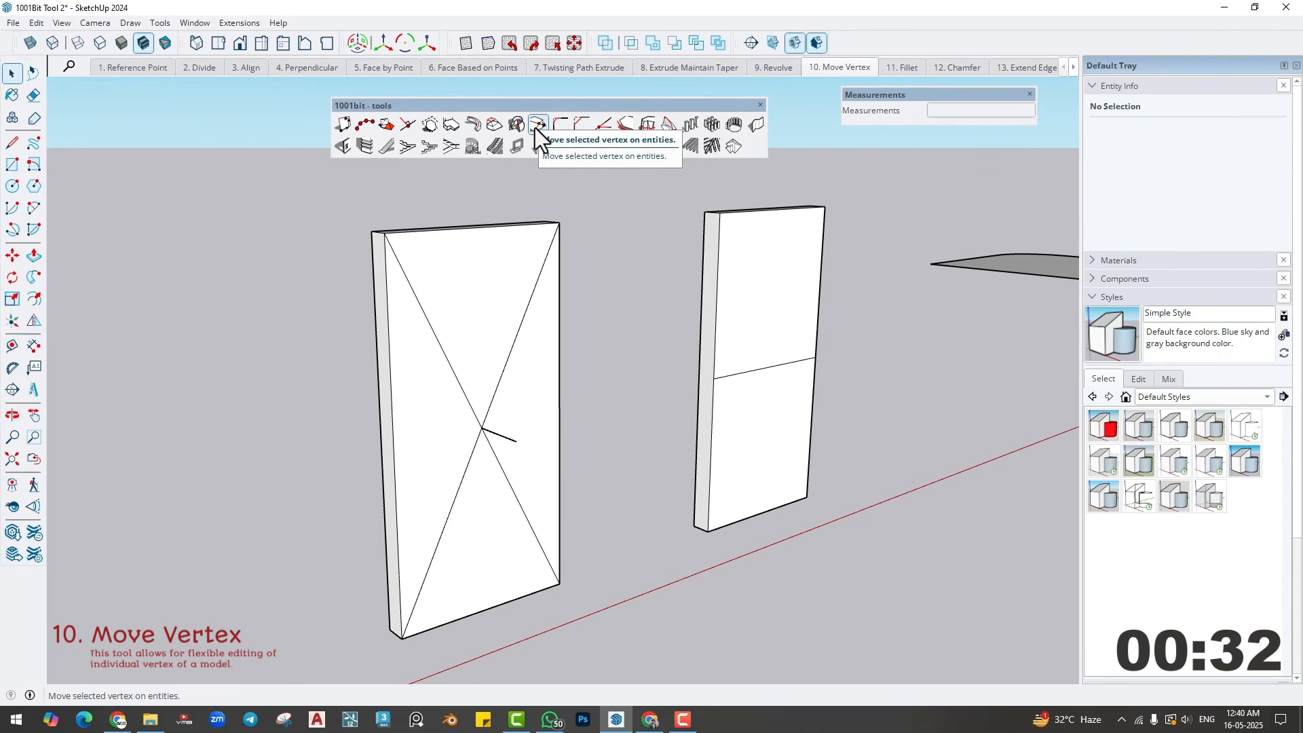
pyautogui.click(536, 126)
pyautogui.click(481, 429)
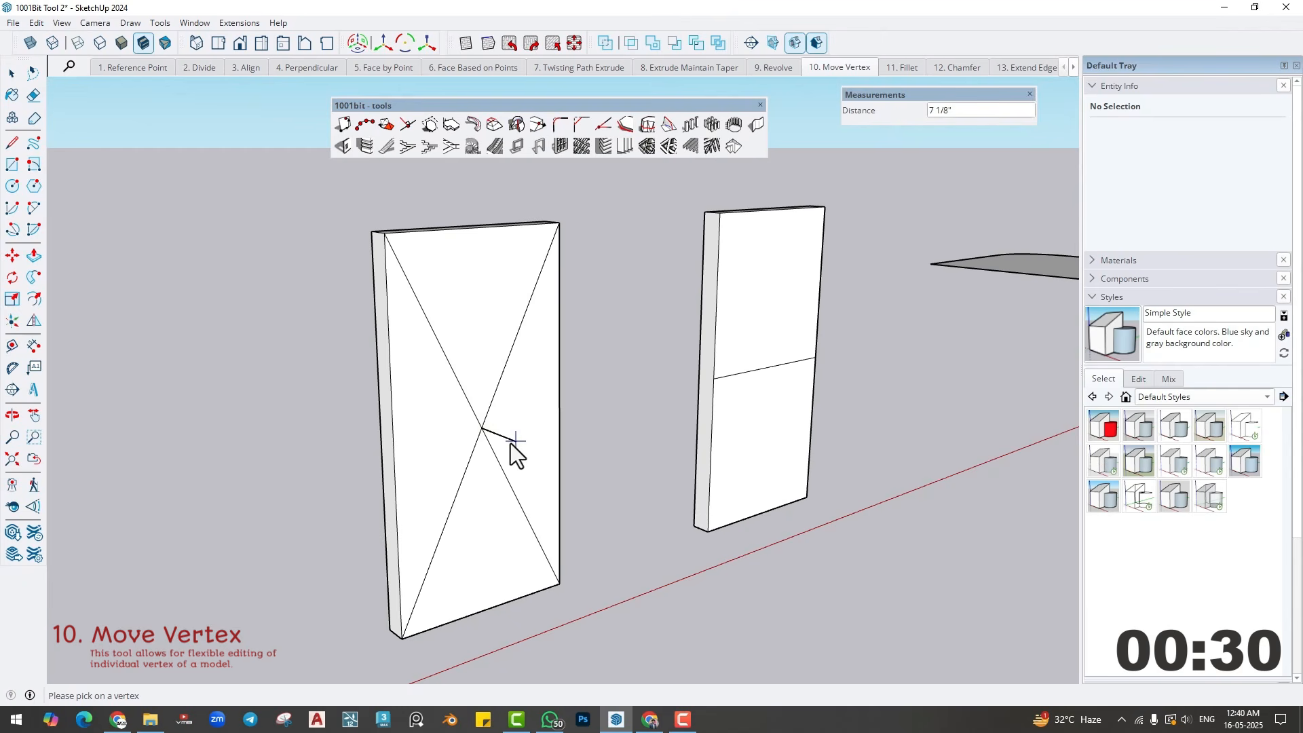
pyautogui.click(513, 444)
pyautogui.moveTo(494, 483); pyautogui.dragTo(391, 473, button='middle')
pyautogui.press('space')
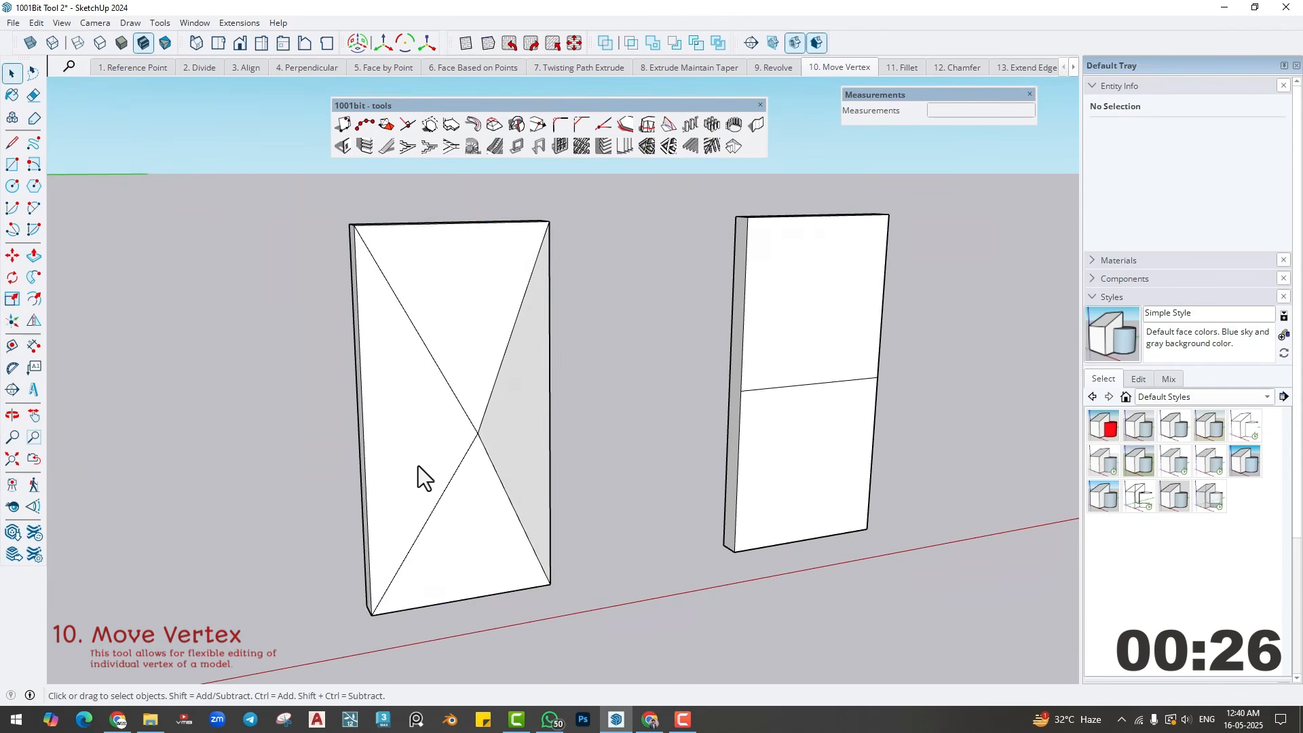
# - Copy the modified diagonal panel 2' sideways so the copy sits flush against its outer edge
pyautogui.click(418, 465)
pyautogui.press('m')
pyautogui.click(550, 583)
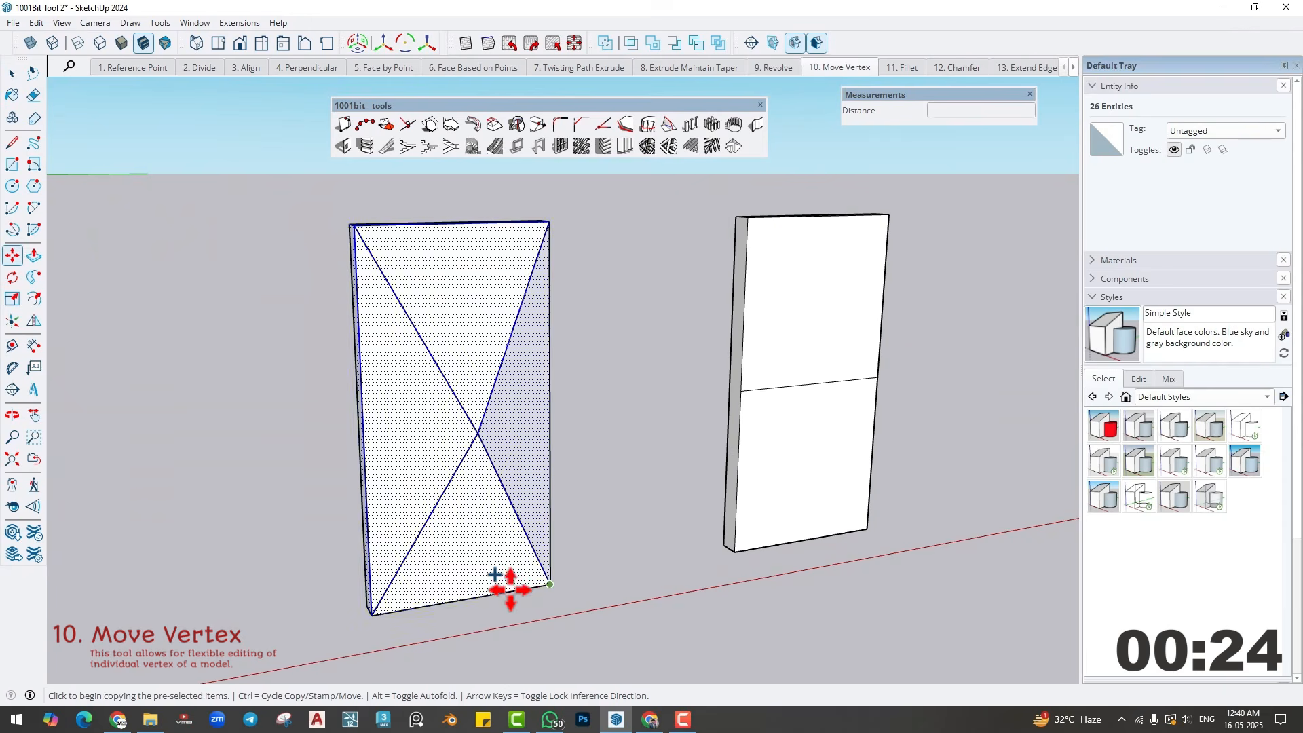
pyautogui.press('ctrl')
pyautogui.press('Escape')
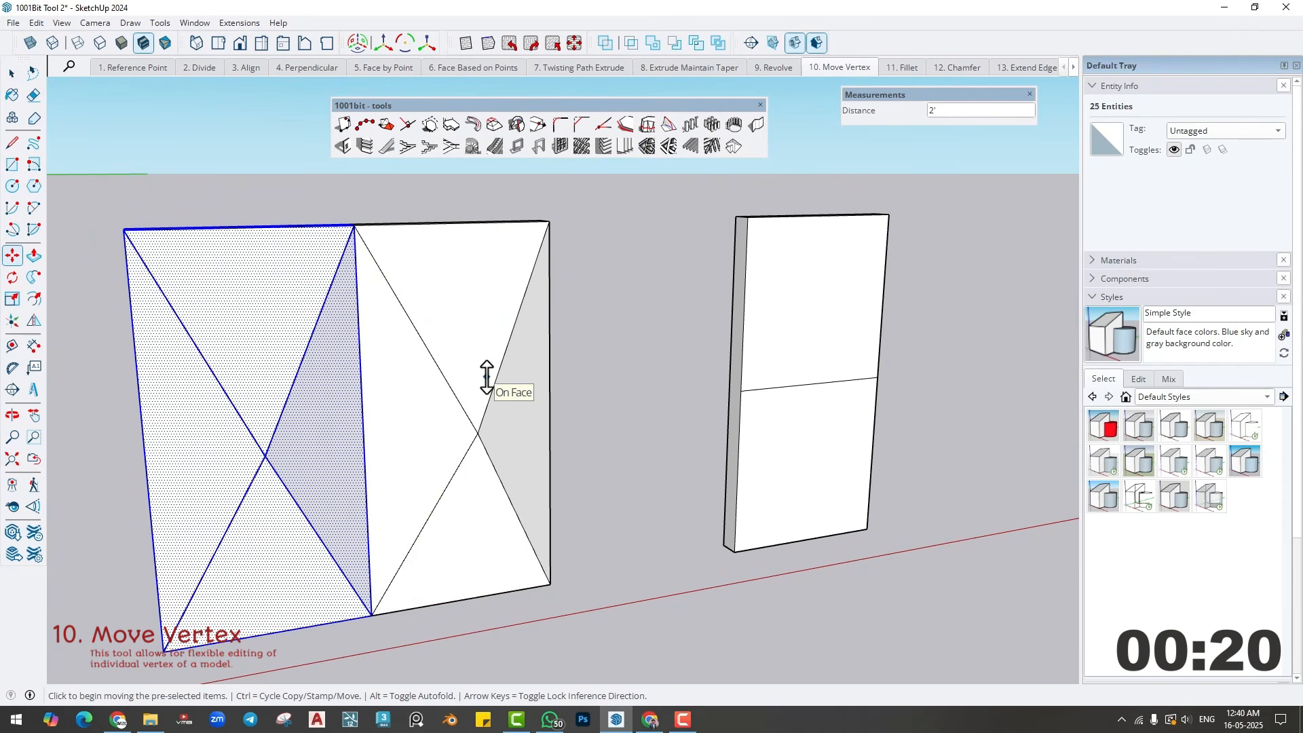
# - Move the vertex at the near end of the second panel's middle line about 7 5/16" outward with Move Vertex
pyautogui.moveTo(779, 408); pyautogui.dragTo(657, 424, button='middle')
pyautogui.press('space')
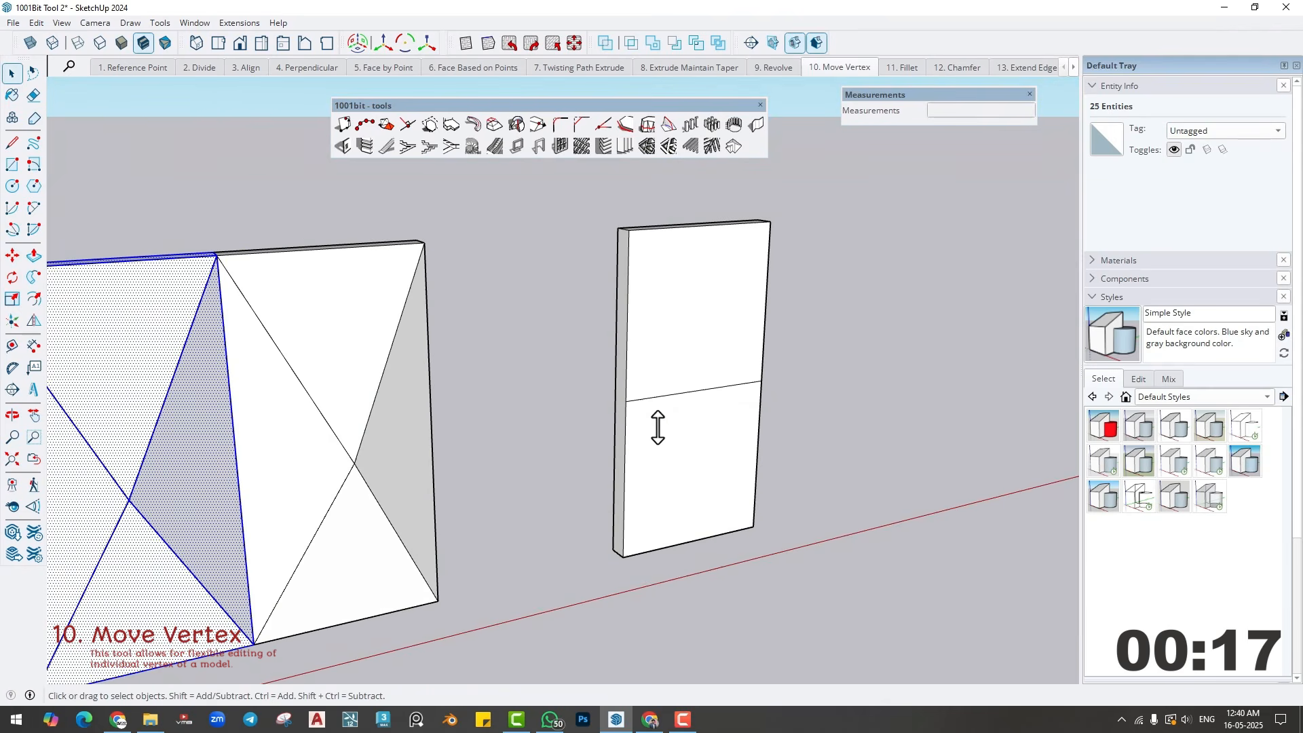
pyautogui.click(536, 125)
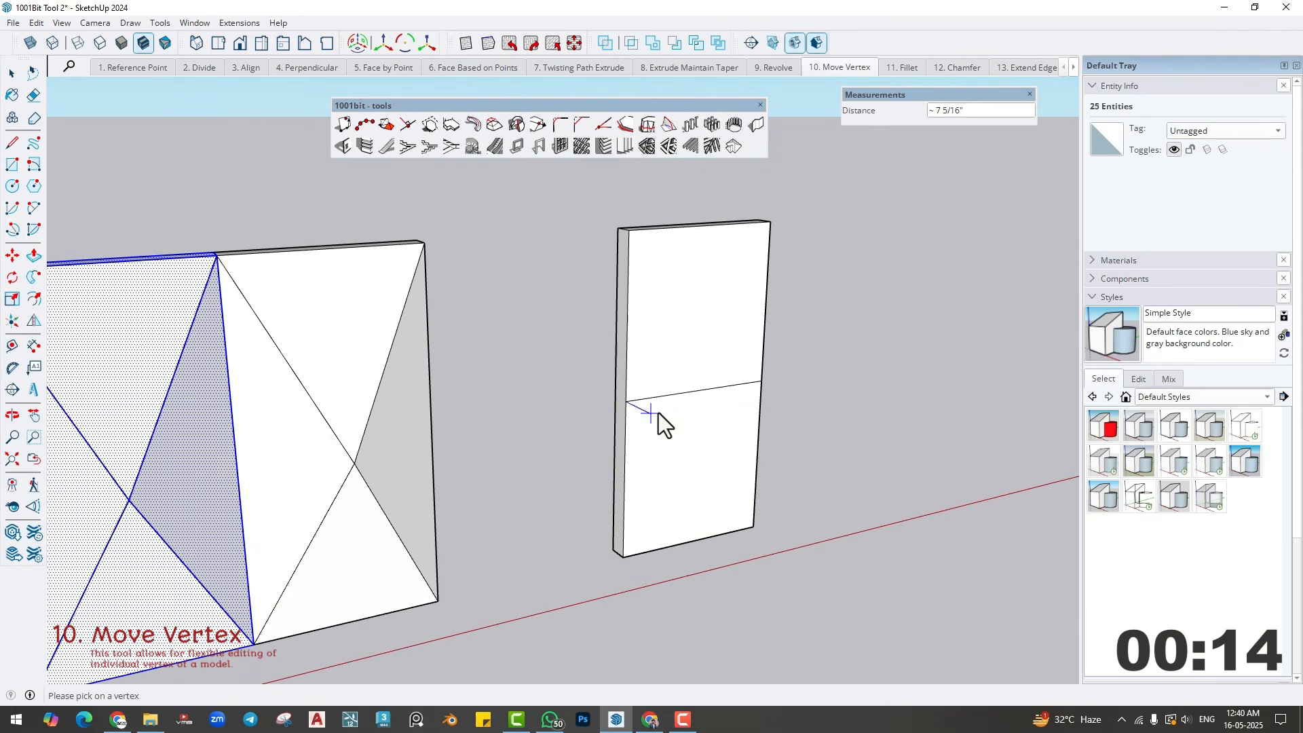
pyautogui.click(658, 413)
pyautogui.moveTo(681, 450); pyautogui.dragTo(630, 436, button='middle')
# - Select the whole reshaped second panel and make a mirrored copy against its far vertical edge with Flip
pyautogui.tripleClick(592, 428)
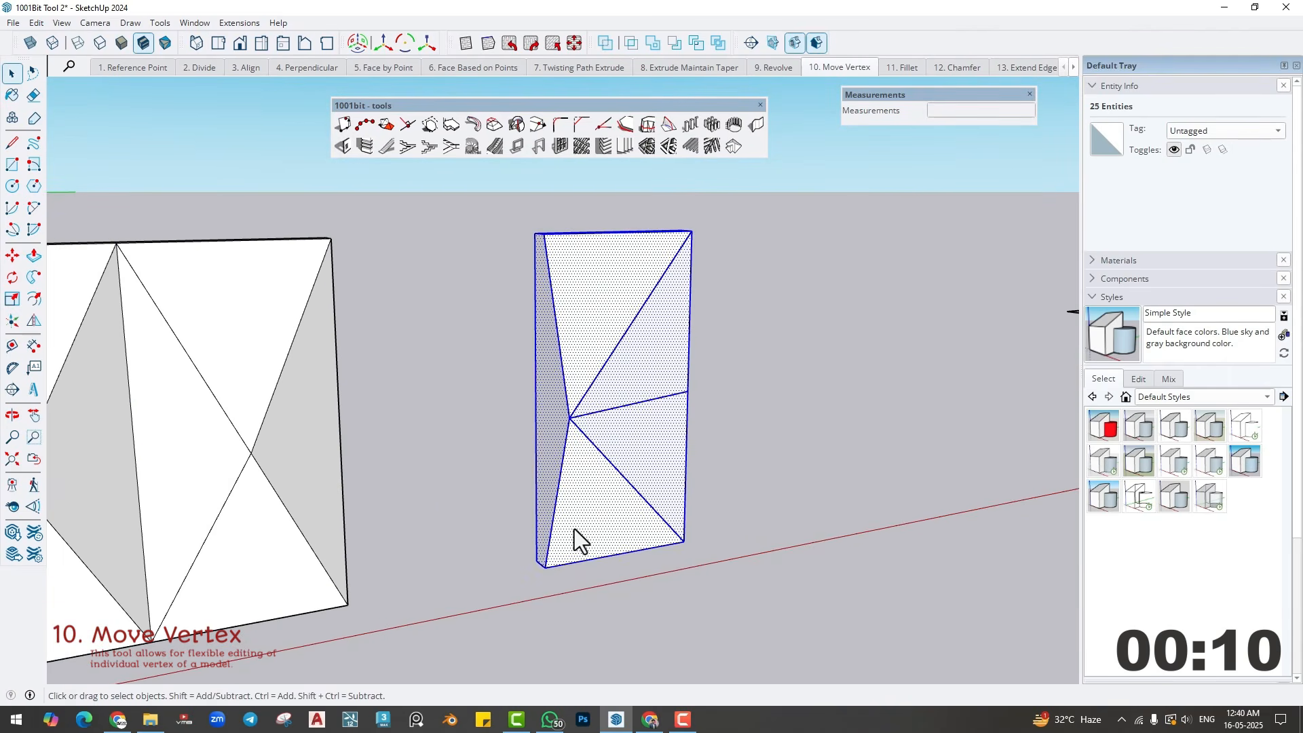
pyautogui.press('m')
pyautogui.hotkey('shift', 'f')
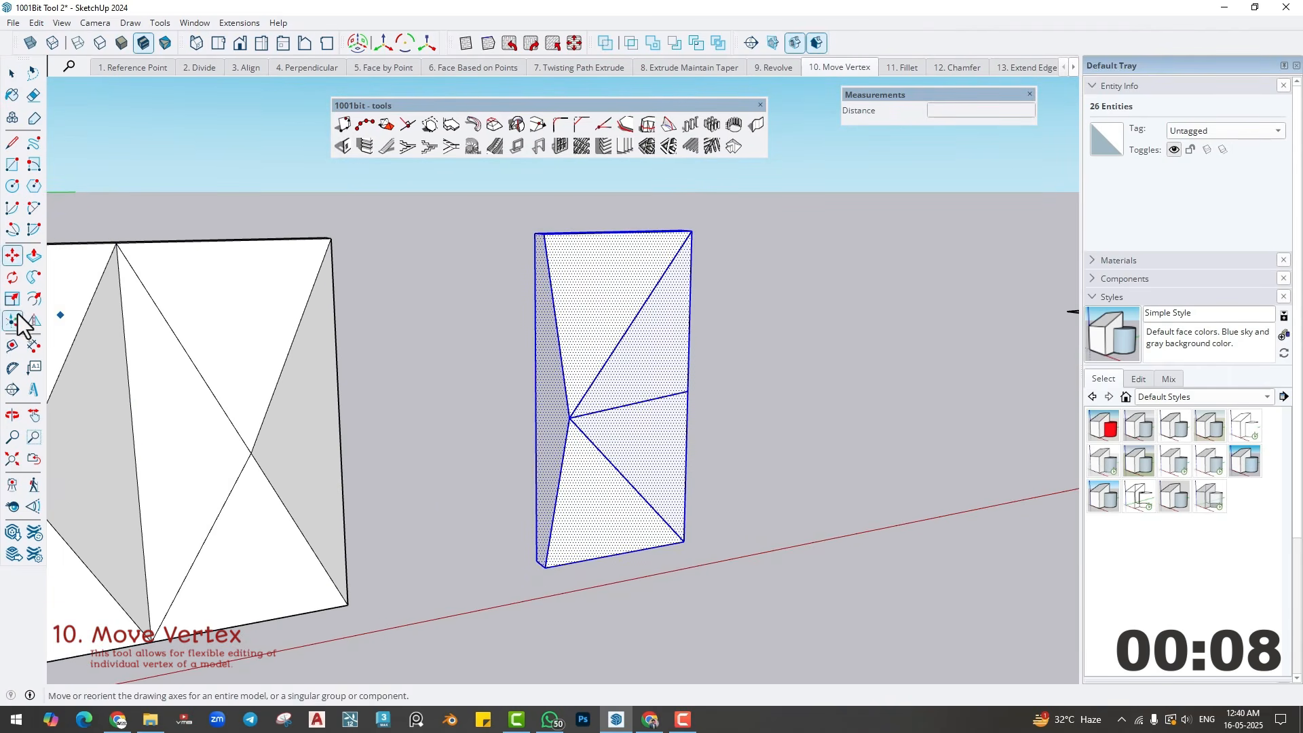
pyautogui.moveTo(648, 553); pyautogui.dragTo(685, 547)
pyautogui.press('ctrl')
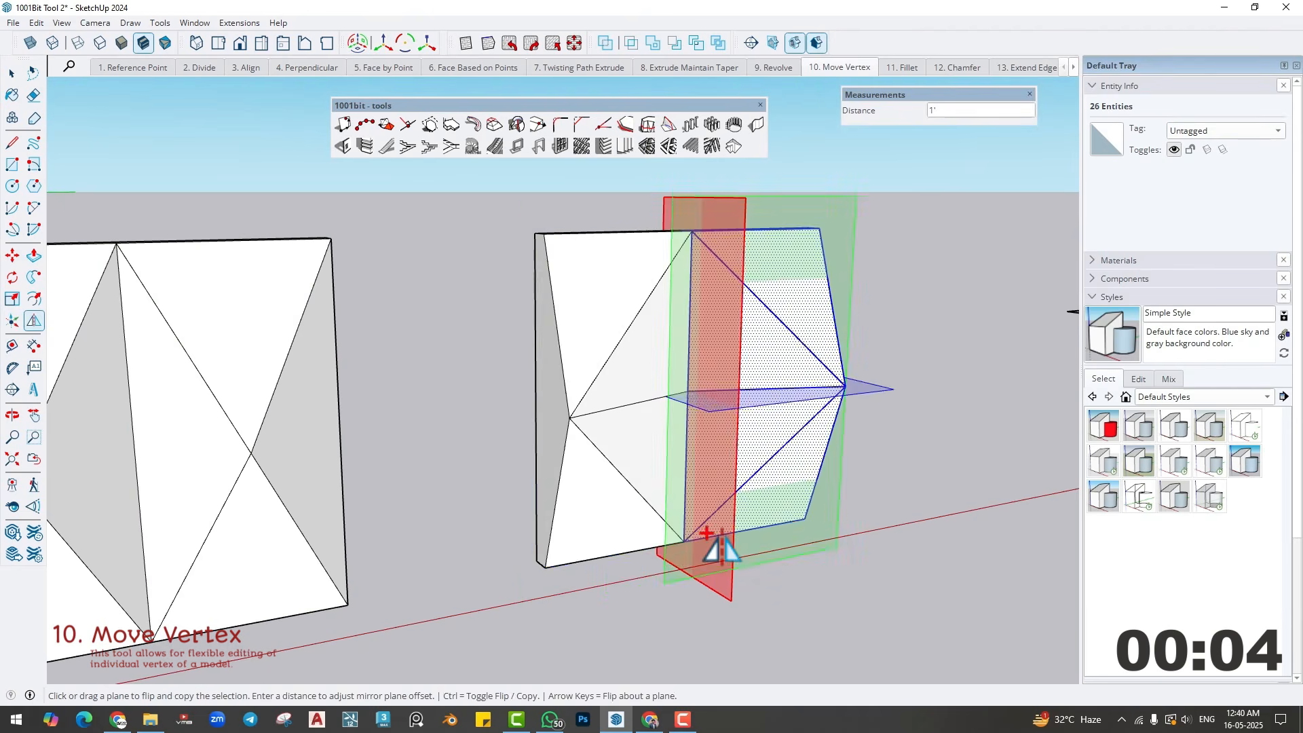
# - Switch to the Fillet scene with the flat face that has one rounded corner
pyautogui.moveTo(762, 590); pyautogui.dragTo(799, 522, button='middle')
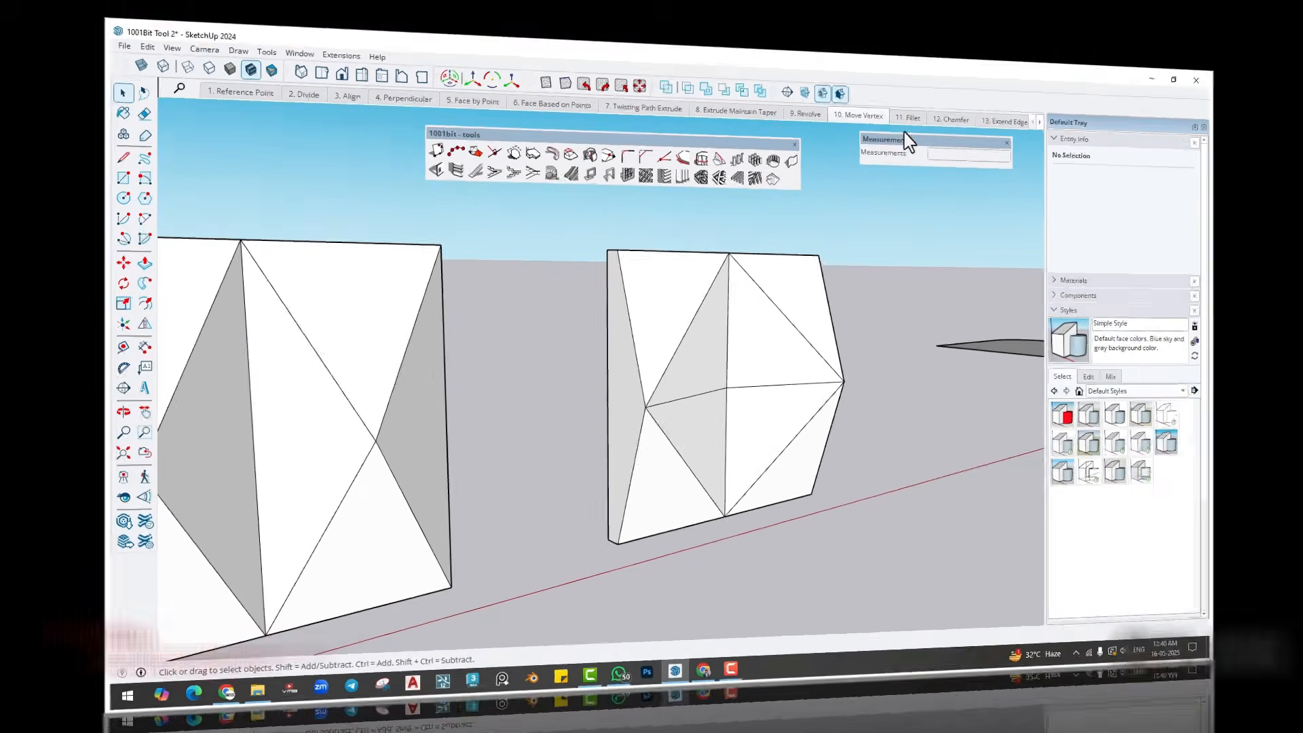
pyautogui.click(897, 68)
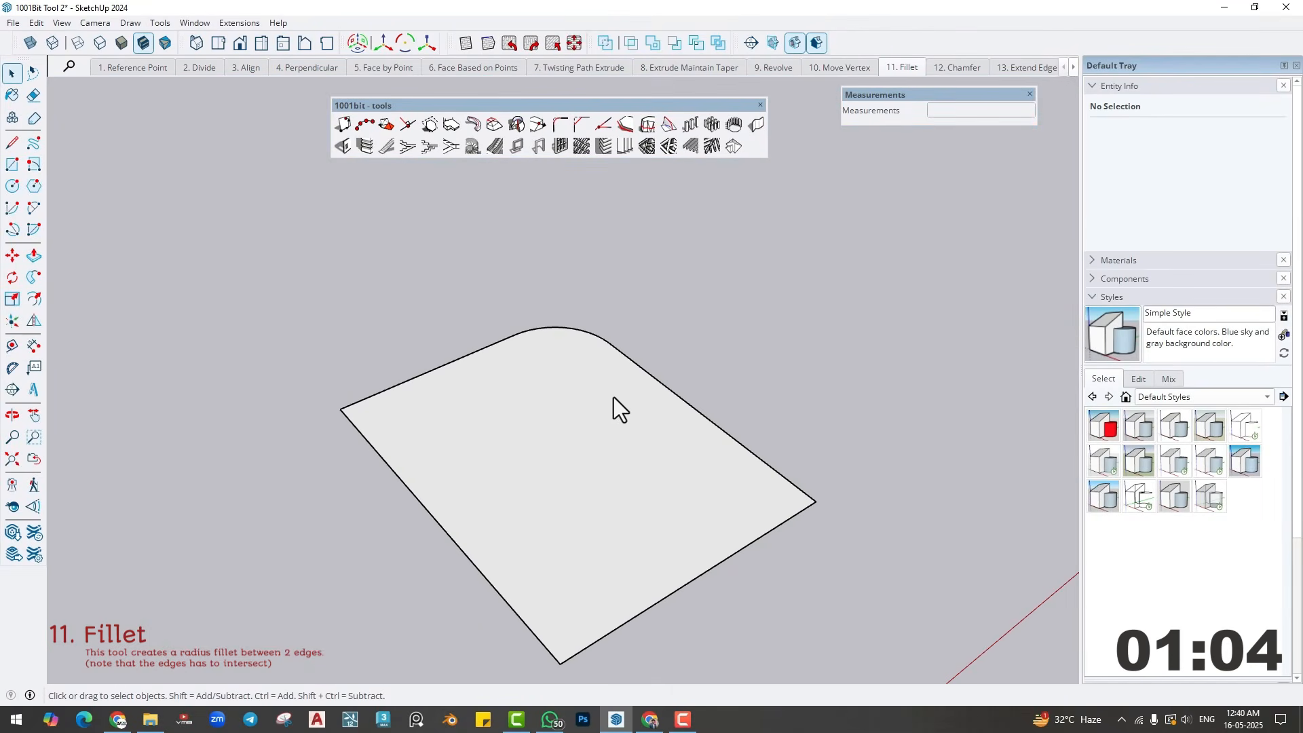
pyautogui.moveTo(613, 397); pyautogui.dragTo(584, 439, button='middle')
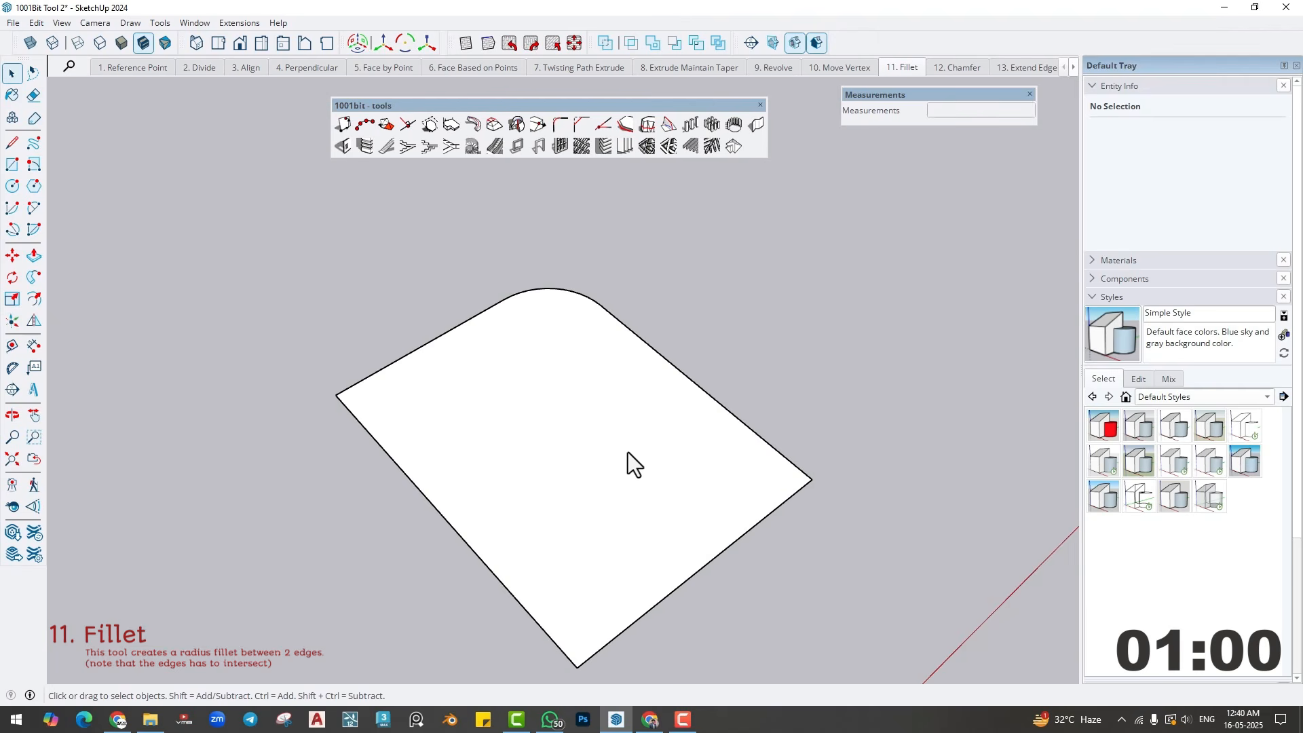
pyautogui.moveTo(628, 452)
pyautogui.mouseDown(button='middle')
pyautogui.moveTo(654, 460)
pyautogui.moveTo(621, 431)
pyautogui.mouseUp(button='middle')
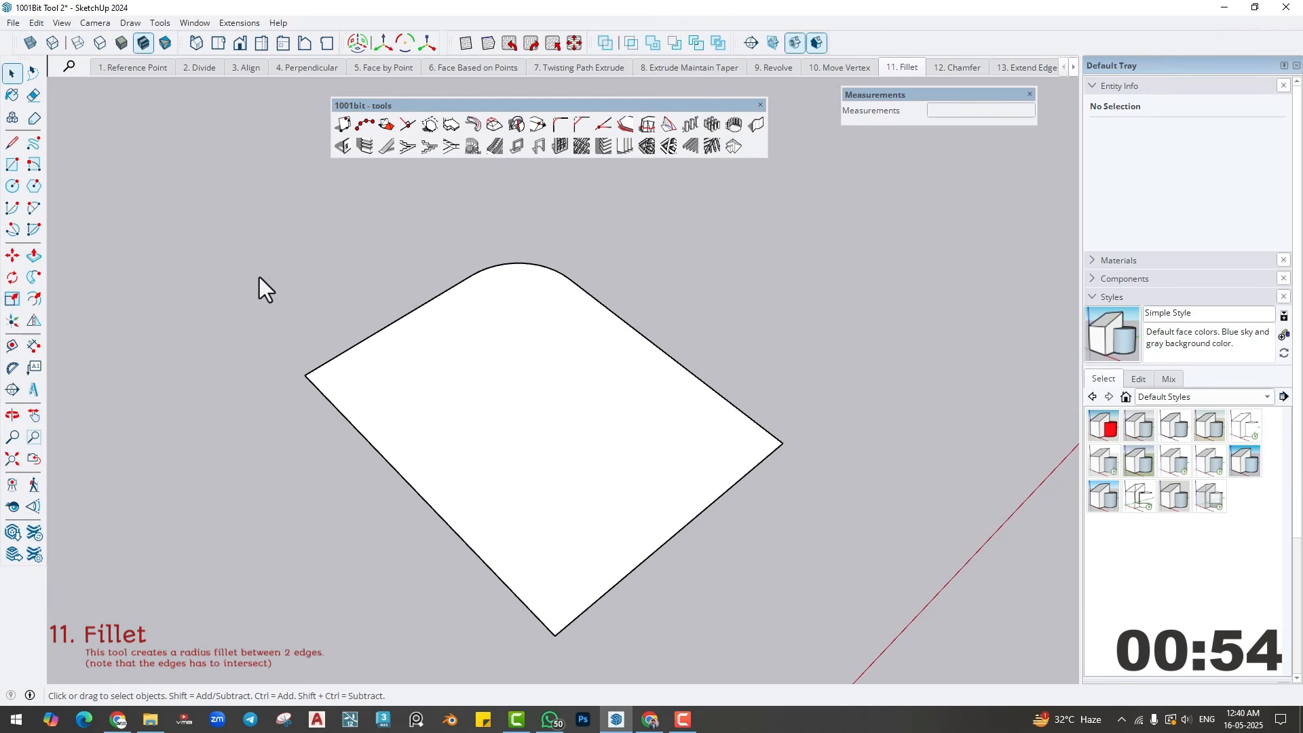
# - Place two guide lines 2' inside the two edges that meet at the face's sharp right-hand corner
pyautogui.click(12, 345)
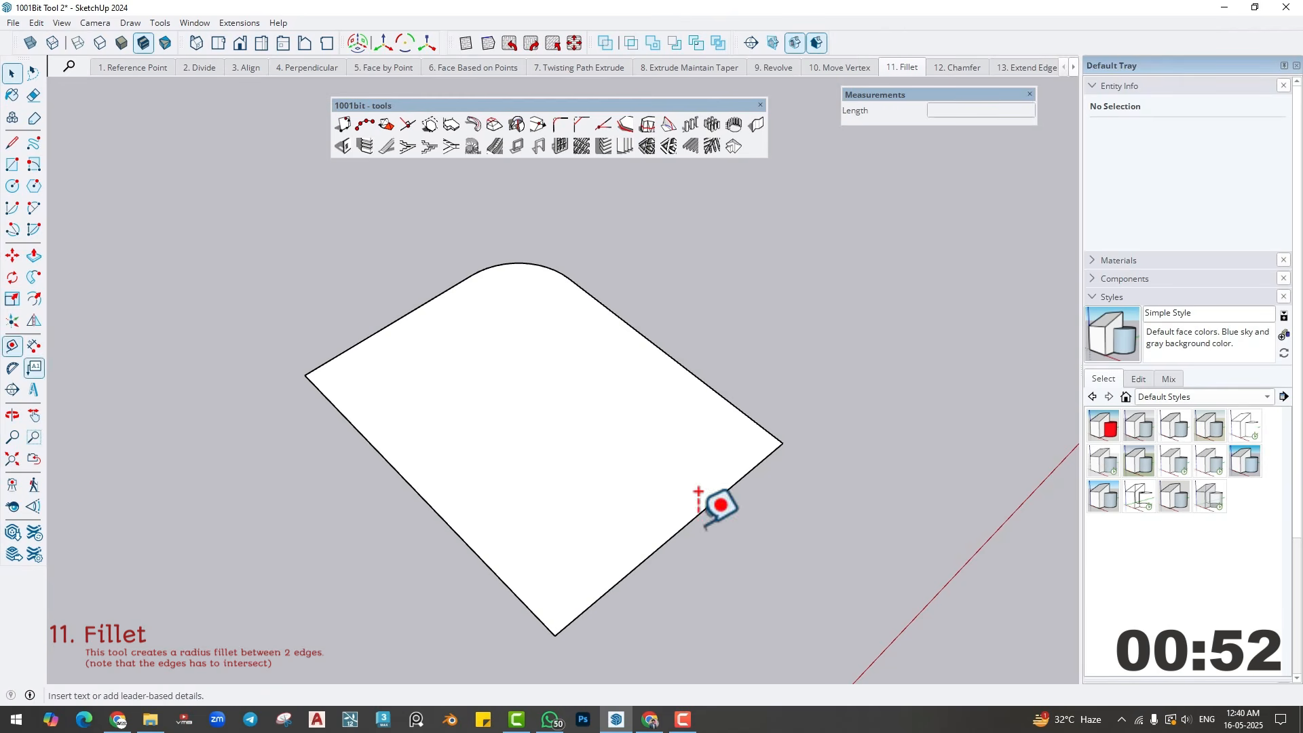
pyautogui.click(712, 390)
pyautogui.click(712, 389)
pyautogui.write("2'")
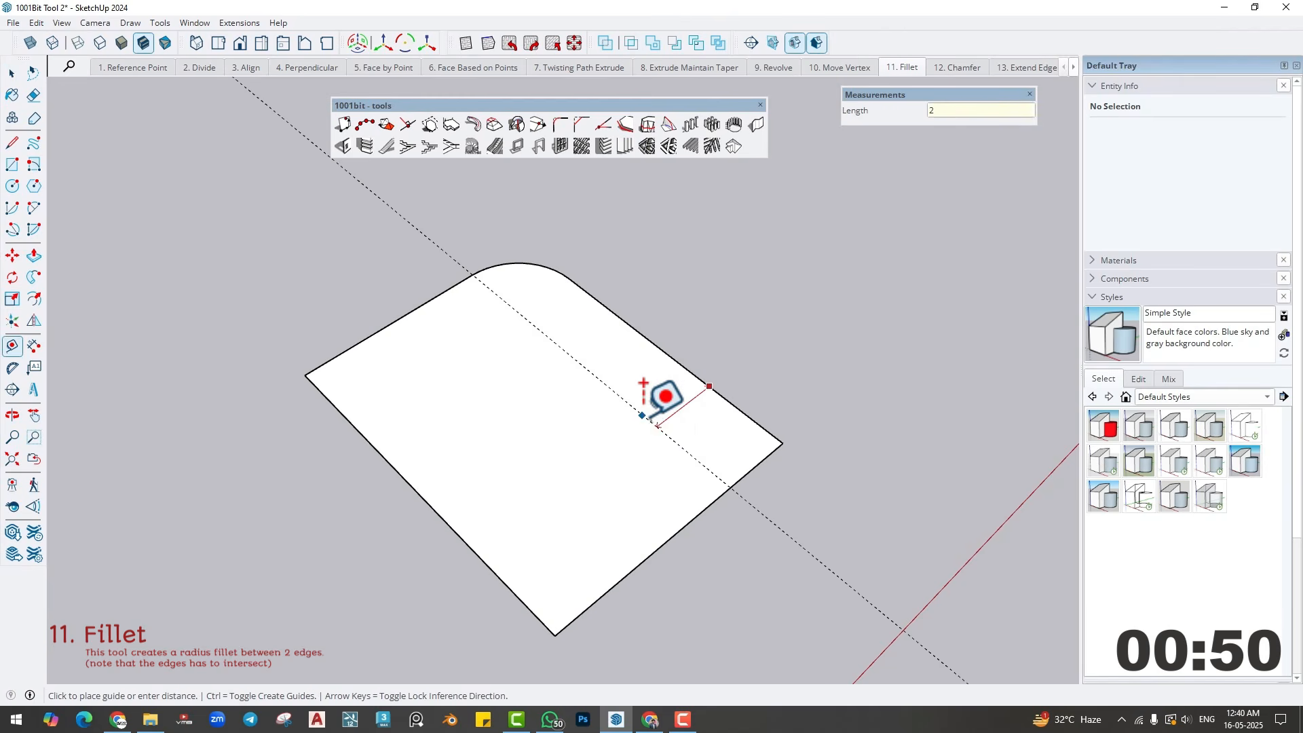
pyautogui.press('Return')
pyautogui.click(708, 506)
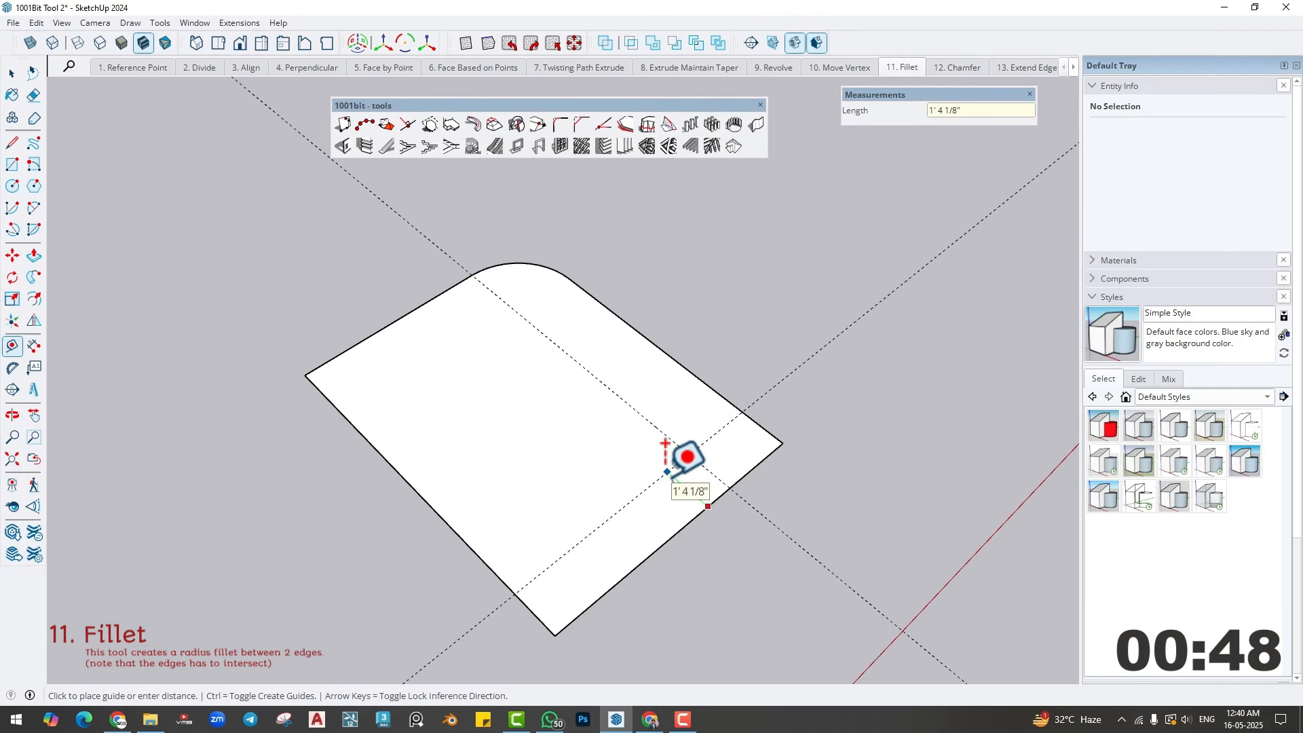
pyautogui.write("2'")
pyautogui.press('Return')
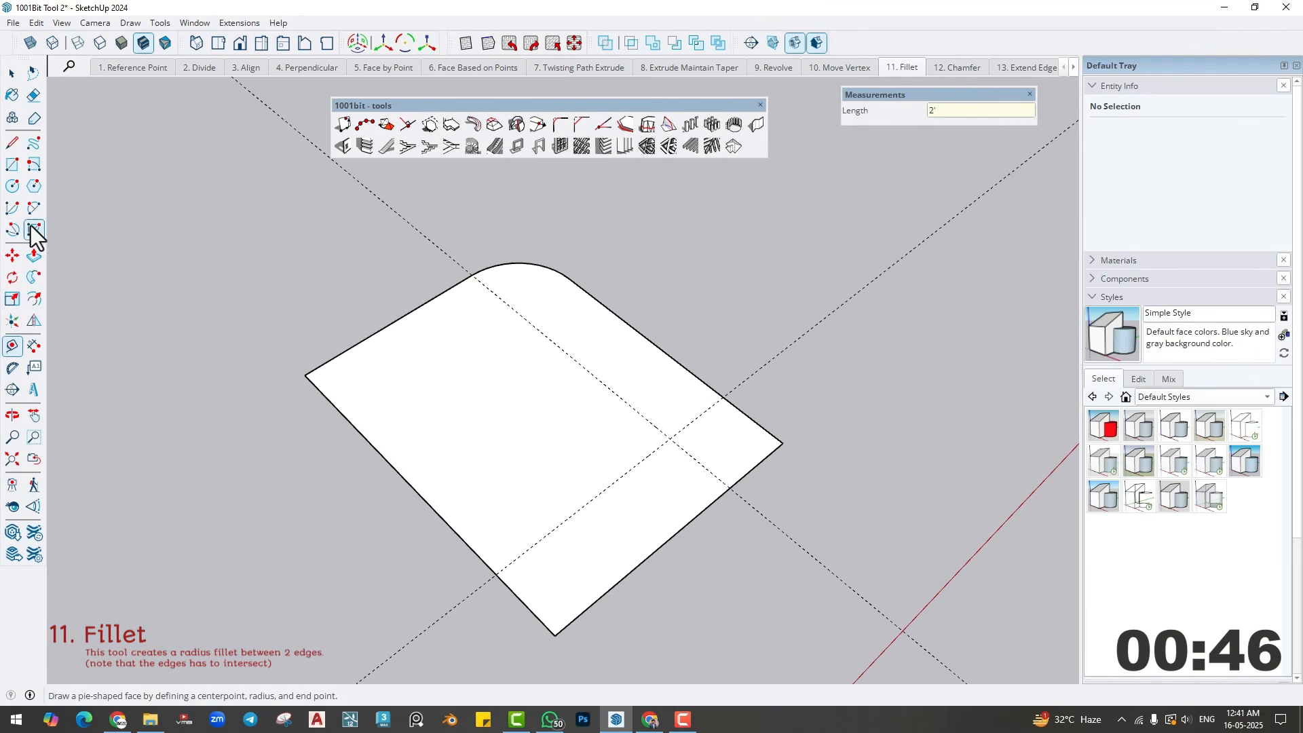
# - Round the right-hand corner with a tangent arc between the points where the guides cross the edges, and erase both guides
pyautogui.click(34, 209)
pyautogui.click(722, 397)
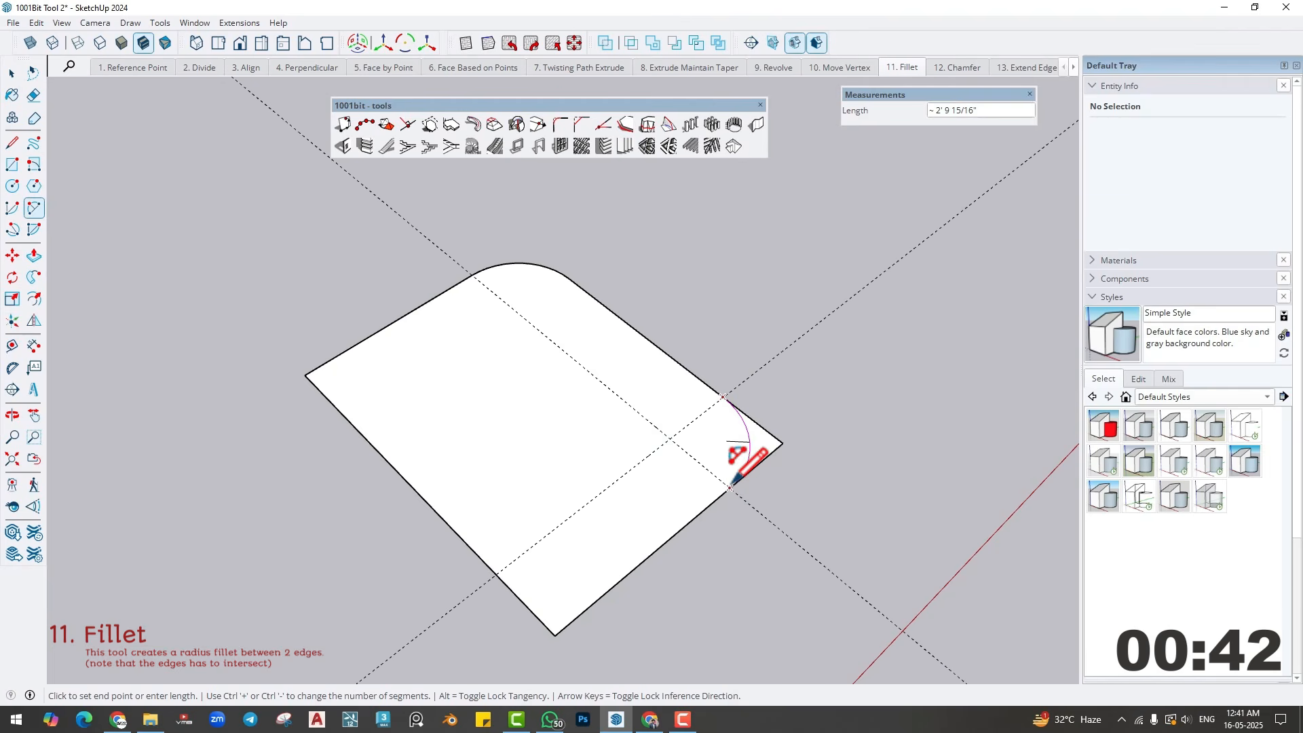
pyautogui.click(729, 488)
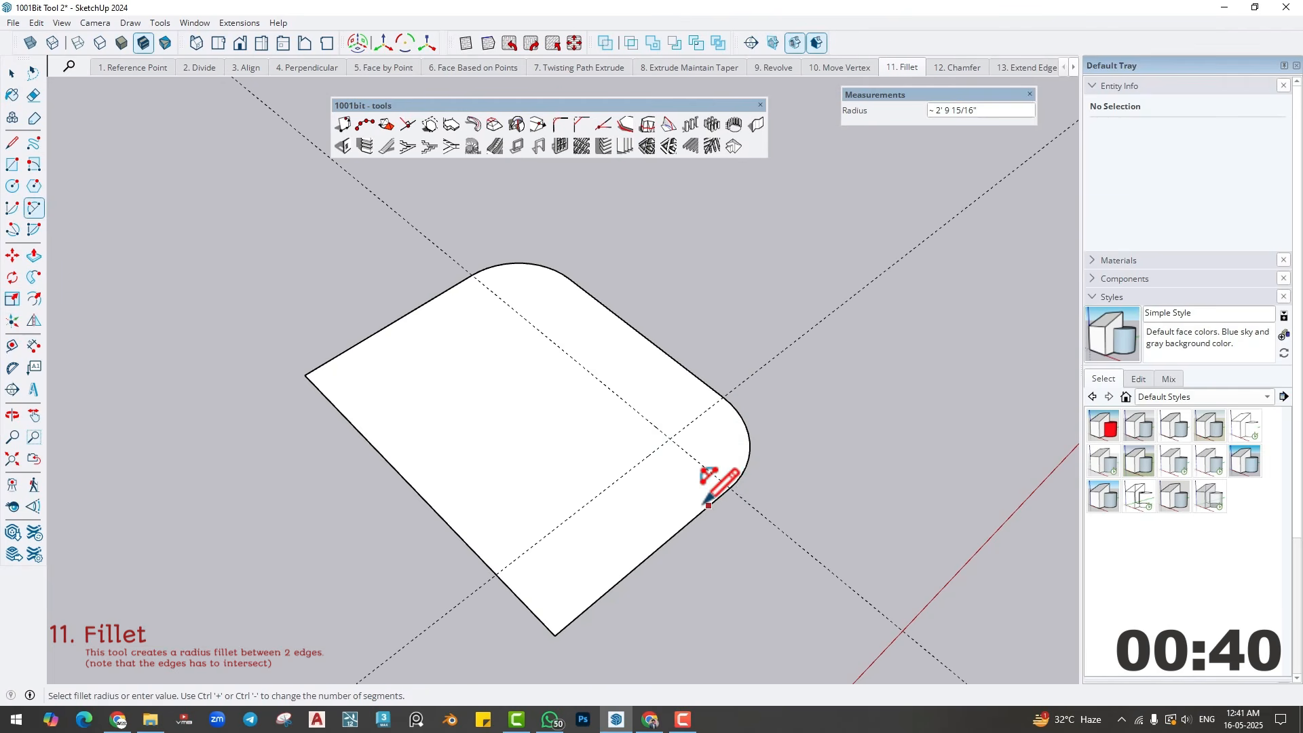
pyautogui.moveTo(698, 474); pyautogui.dragTo(668, 495, button='middle')
pyautogui.press('e')
pyautogui.moveTo(704, 429); pyautogui.dragTo(678, 422)
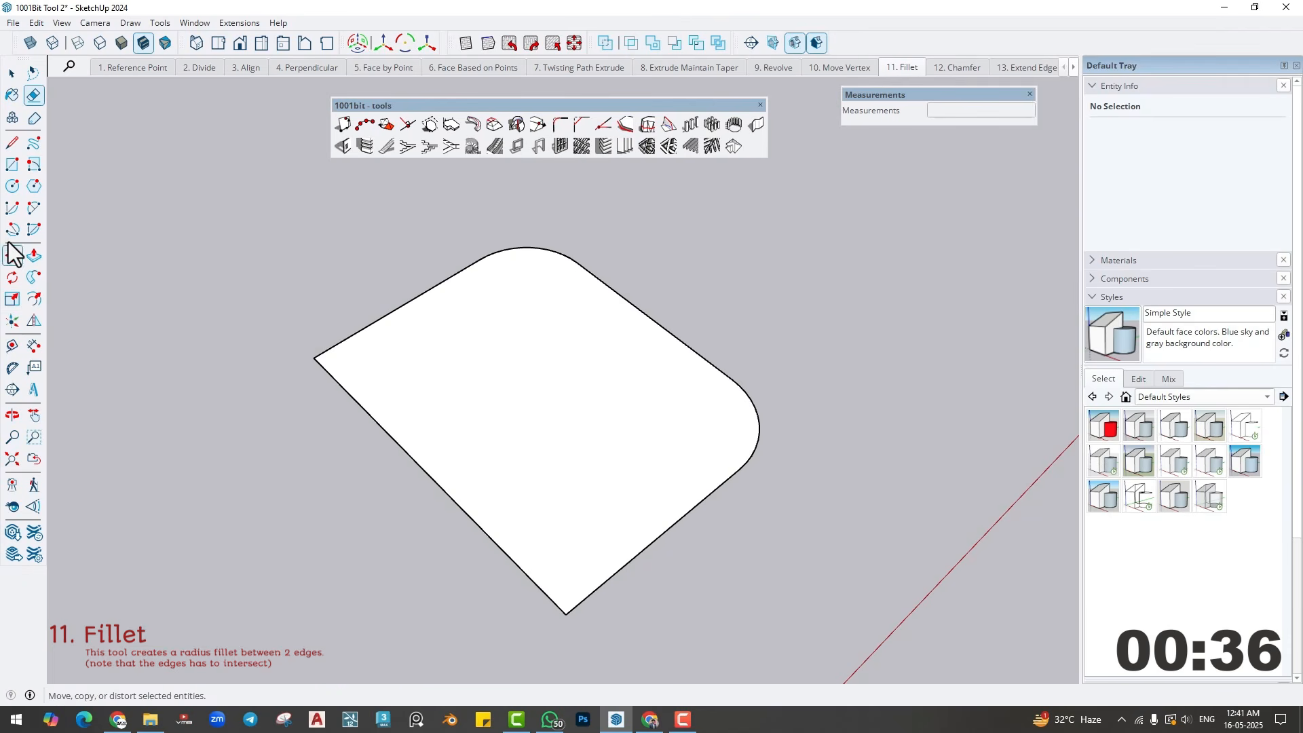
# - Round the near corner with the 2 Point Arc tool, and fillet the last sharp corner at 2' radius with 1001bit Fillet
pyautogui.click(32, 209)
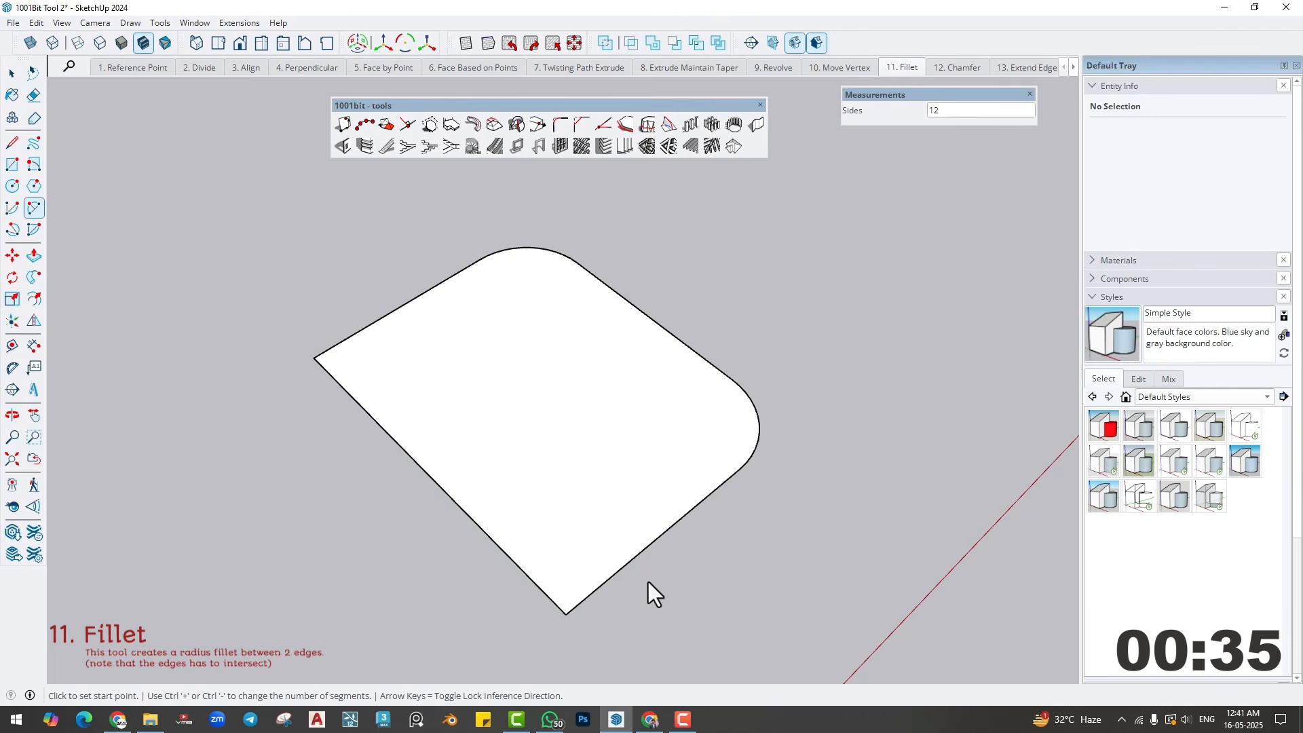
pyautogui.doubleClick(570, 584)
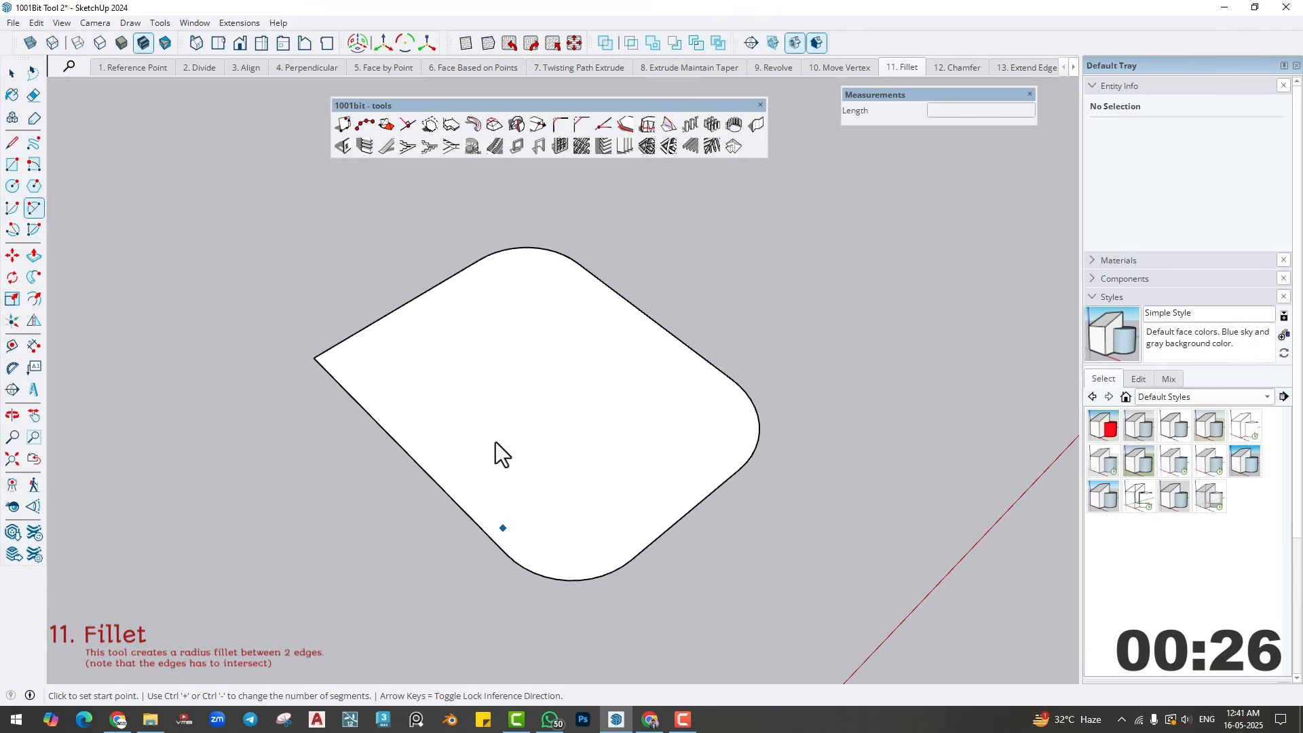
pyautogui.click(561, 124)
pyautogui.click(372, 326)
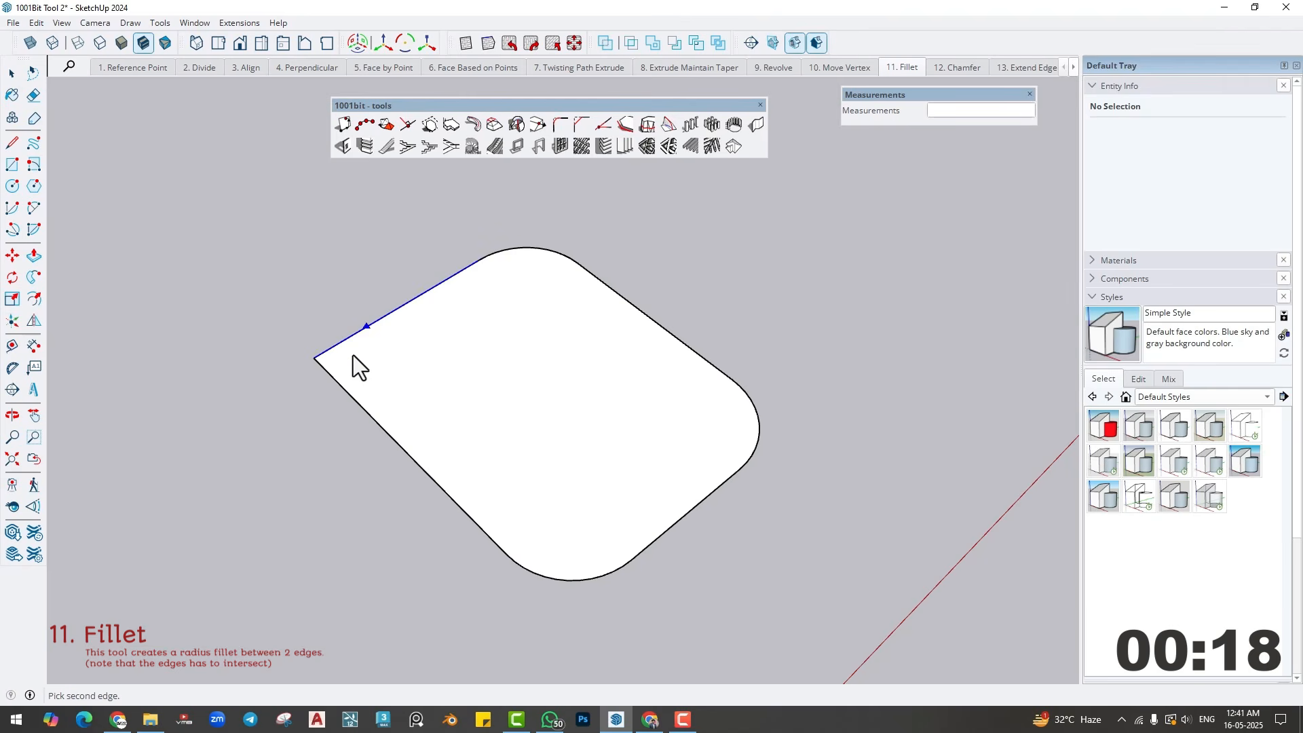
pyautogui.click(349, 393)
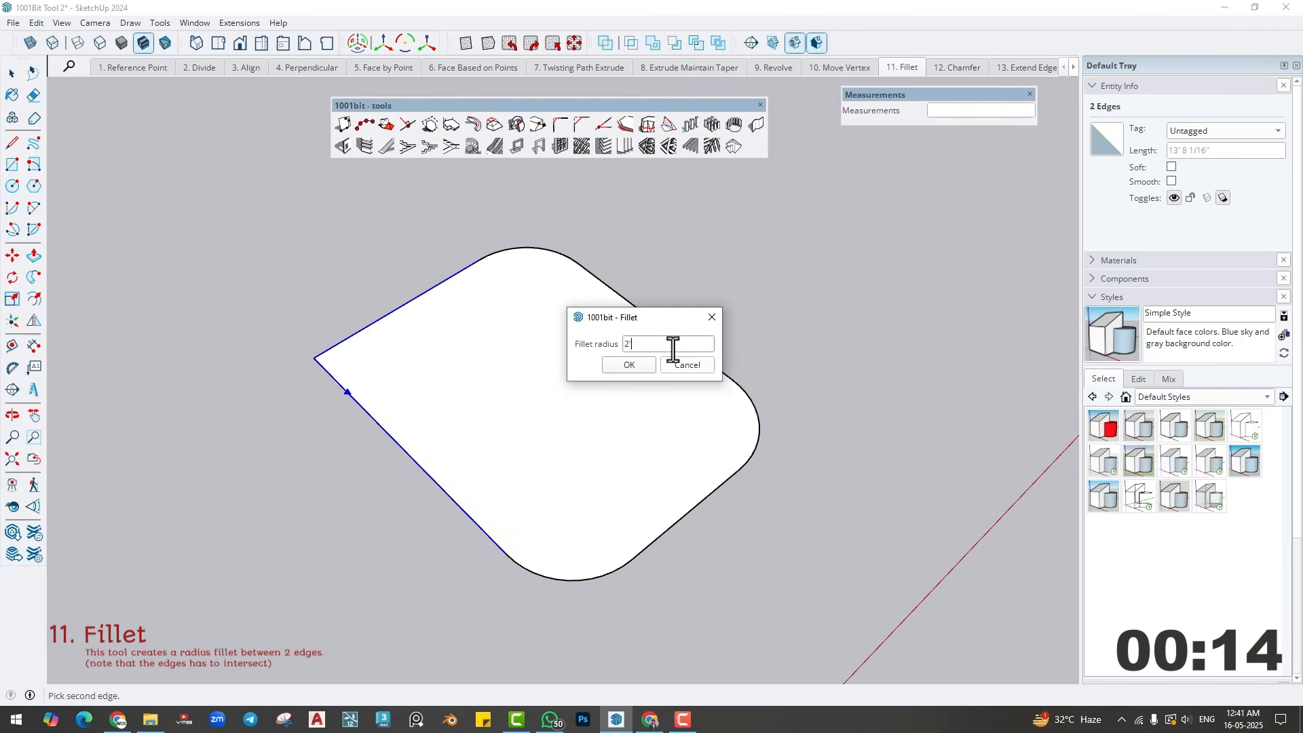
pyautogui.press('Return')
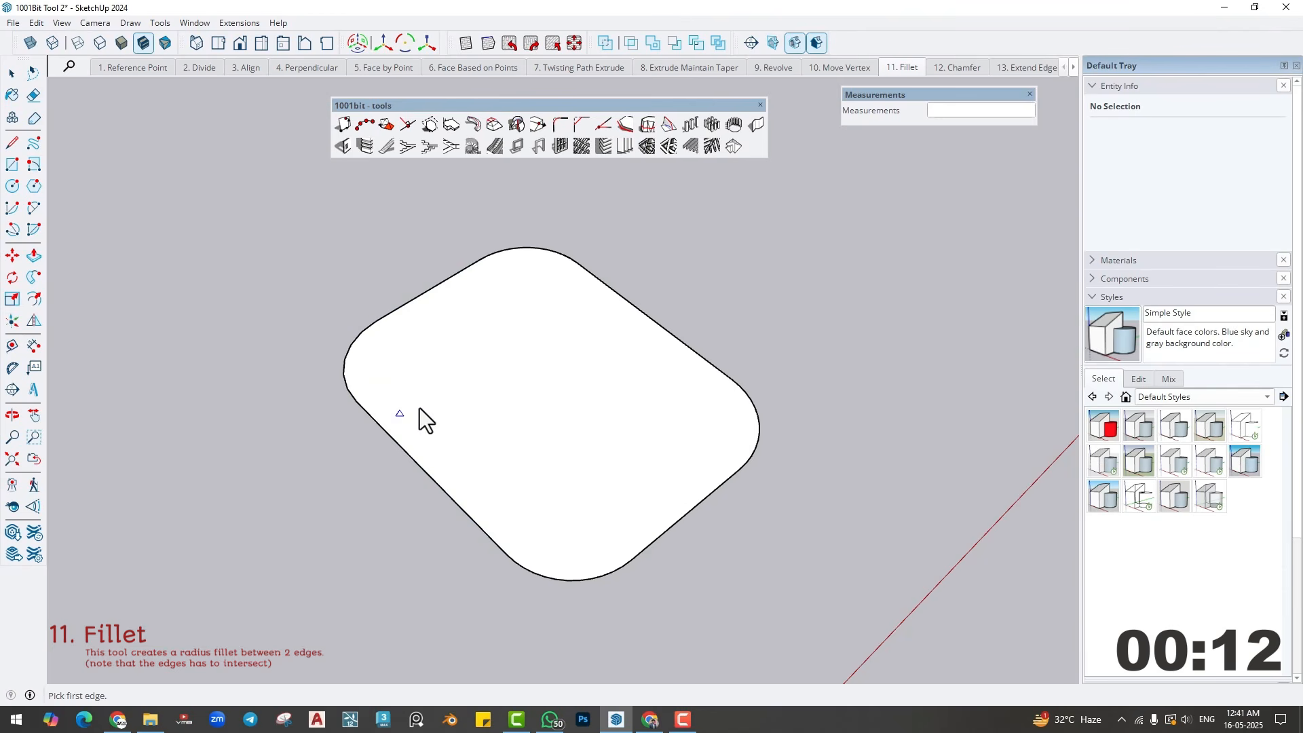
# - Examine the segments of the far corner's arc and of the corner made with 1001bit Fillet
pyautogui.press('space')
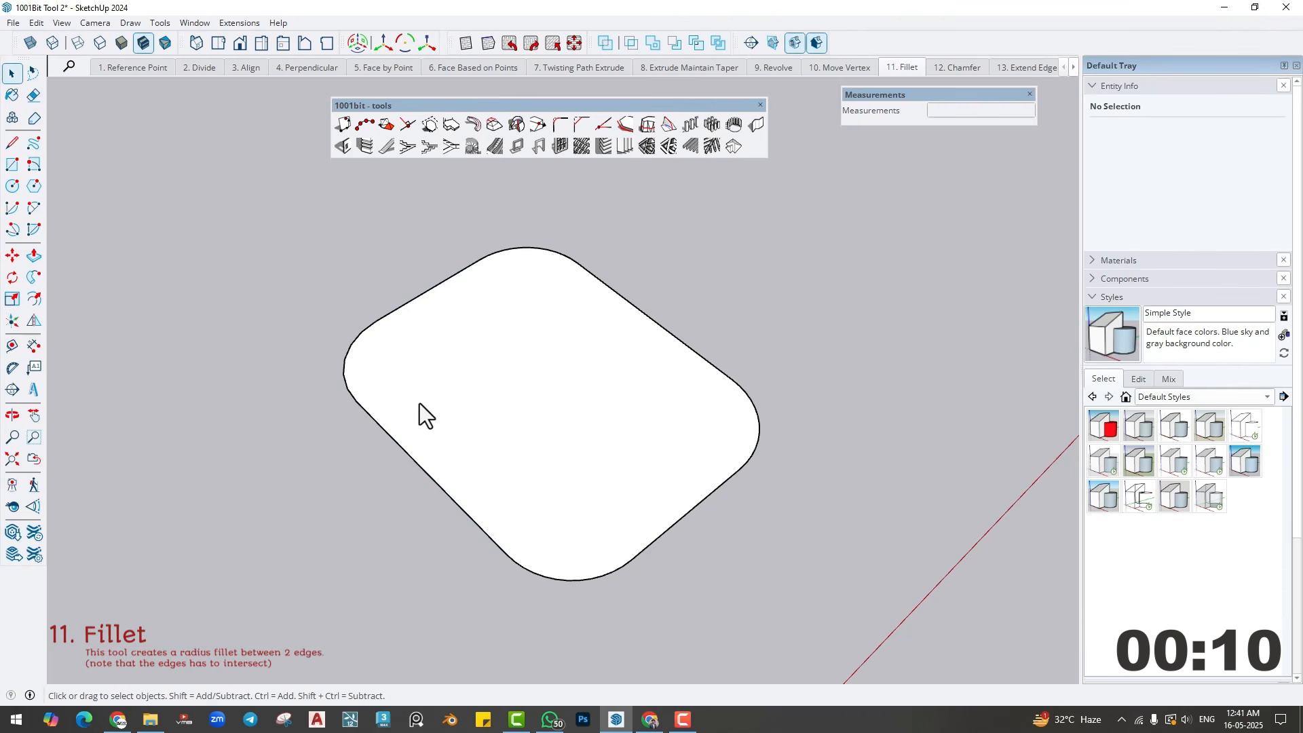
pyautogui.moveTo(422, 403); pyautogui.dragTo(449, 399, button='middle')
pyautogui.click(510, 250)
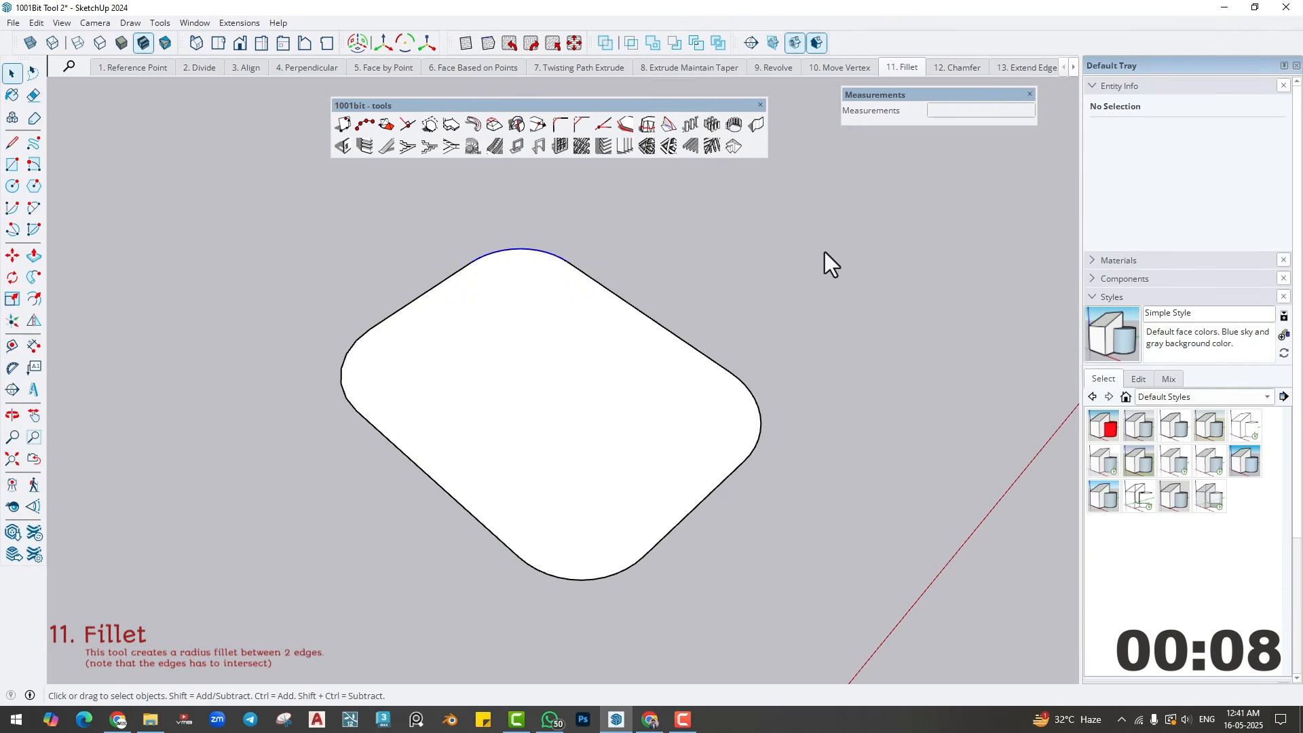
pyautogui.click(1168, 171)
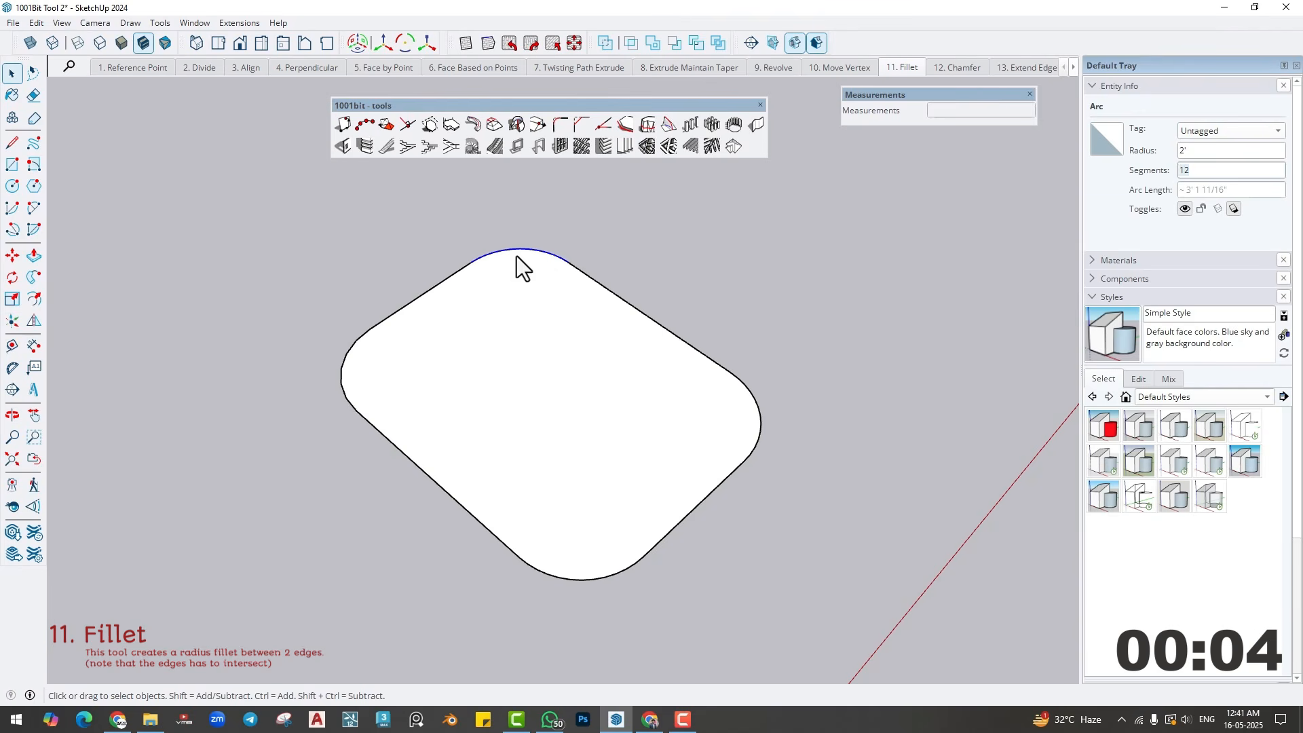
pyautogui.keyDown('ctrl'); pyautogui.click(343, 358); pyautogui.keyUp('ctrl')
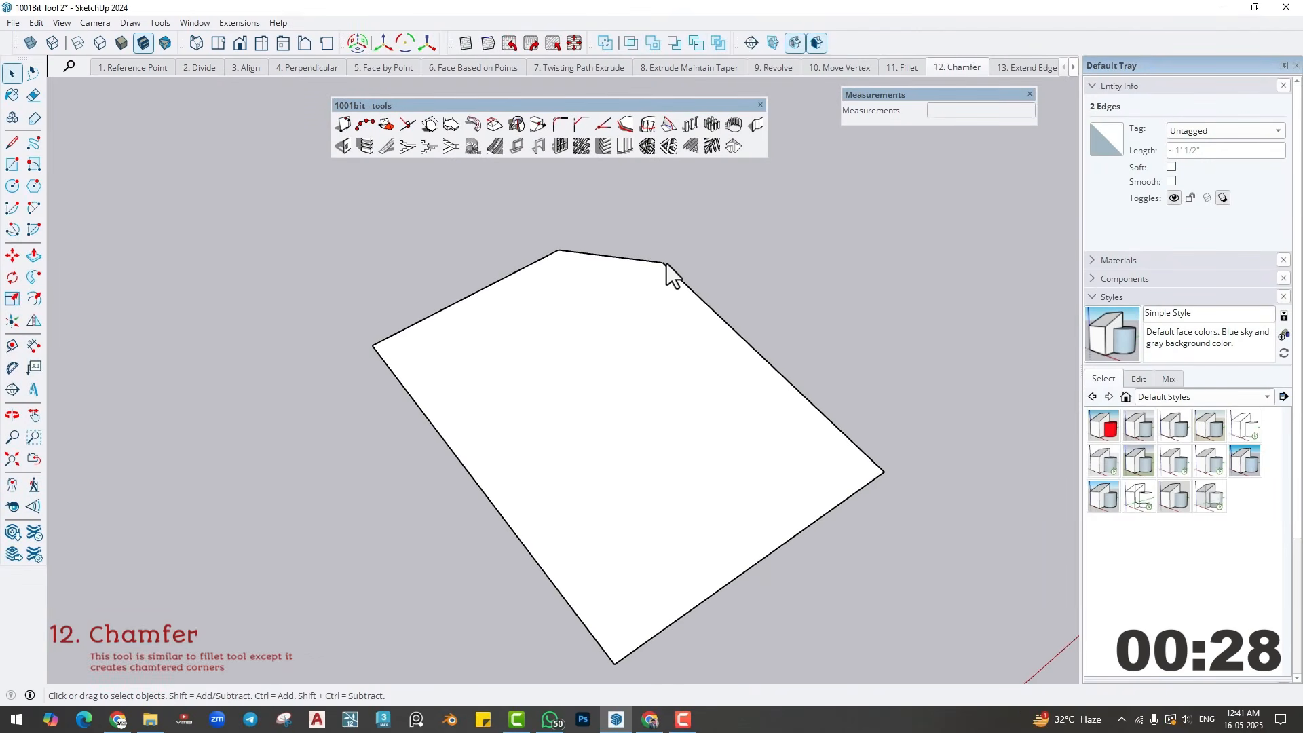
# - Chamfer the right-hand corner of the Chamfer scene's face with both distances set to 2'
pyautogui.click(582, 125)
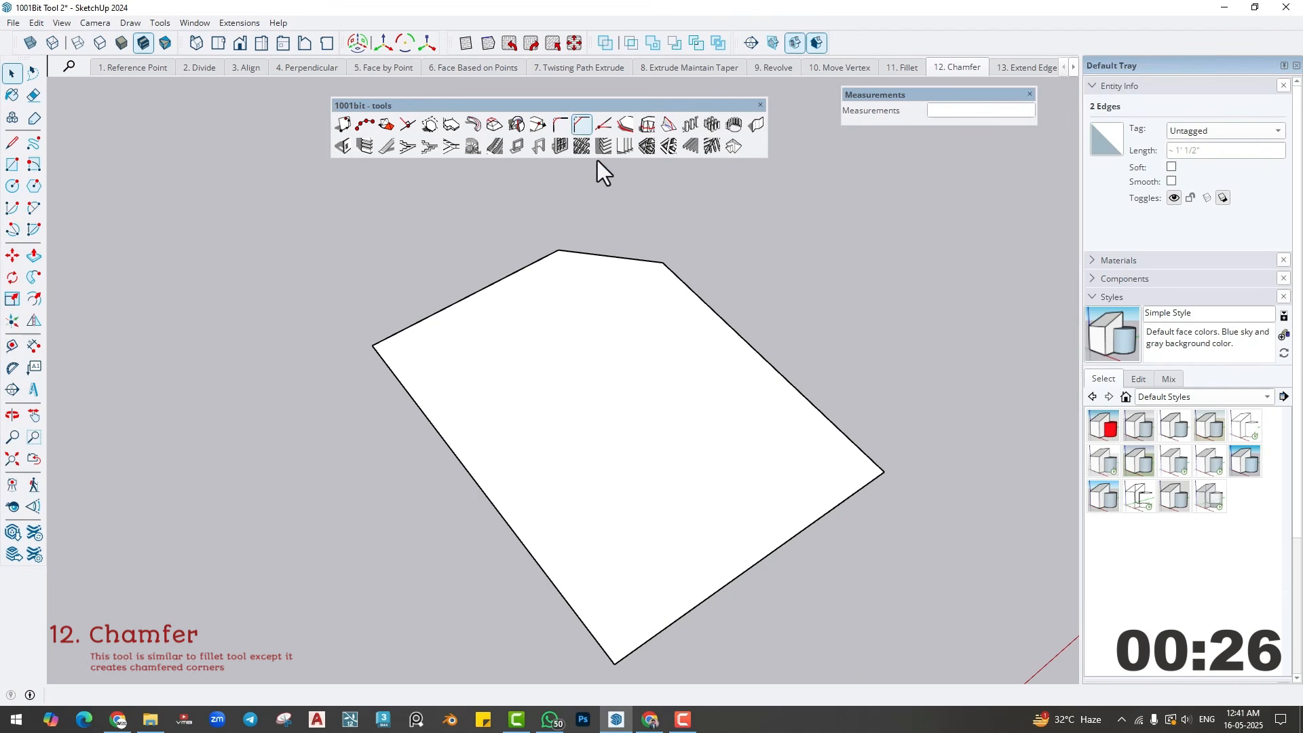
pyautogui.click(782, 385)
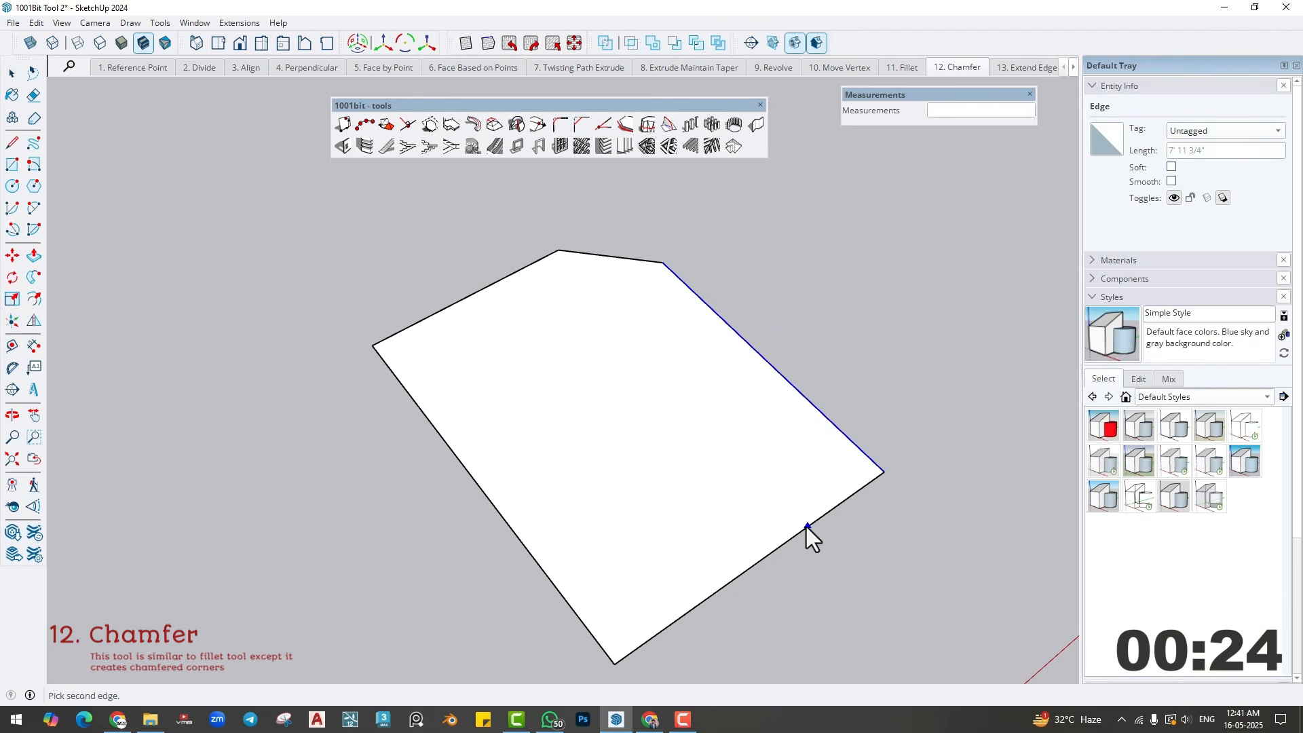
pyautogui.click(806, 527)
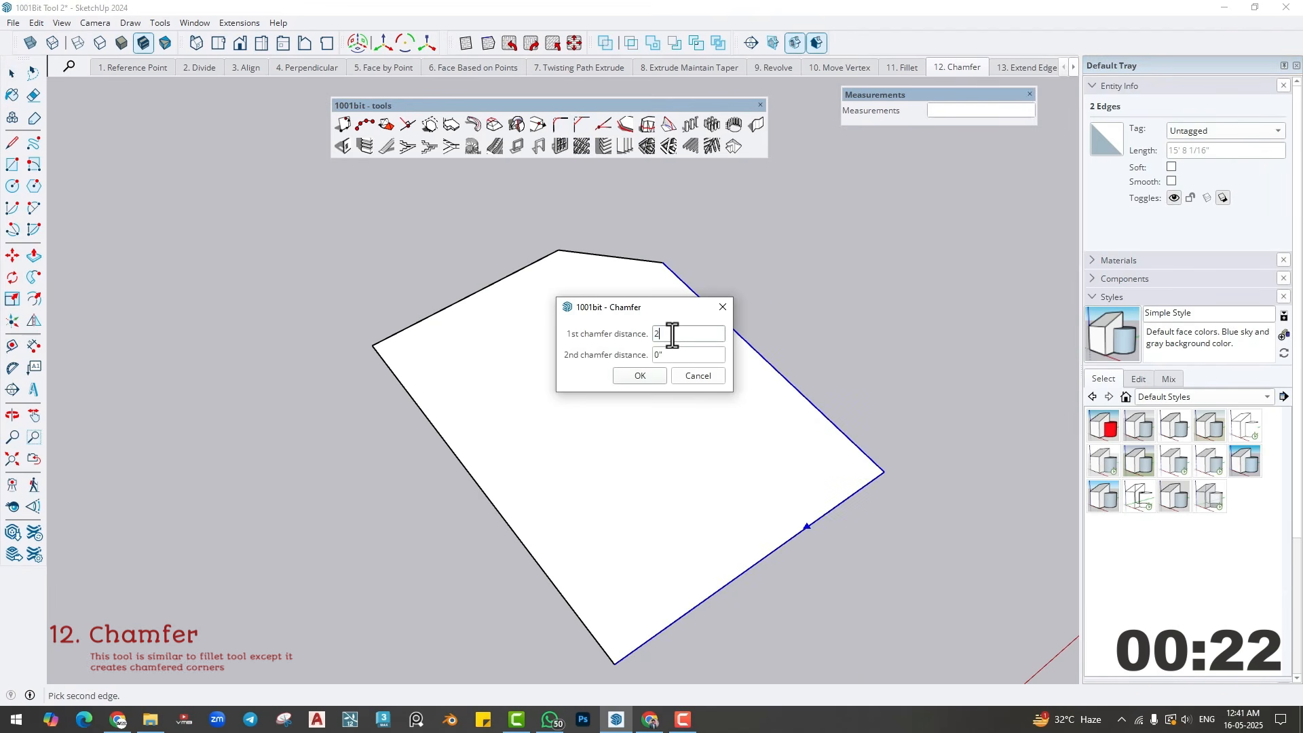
pyautogui.write("2'")
pyautogui.write('2')
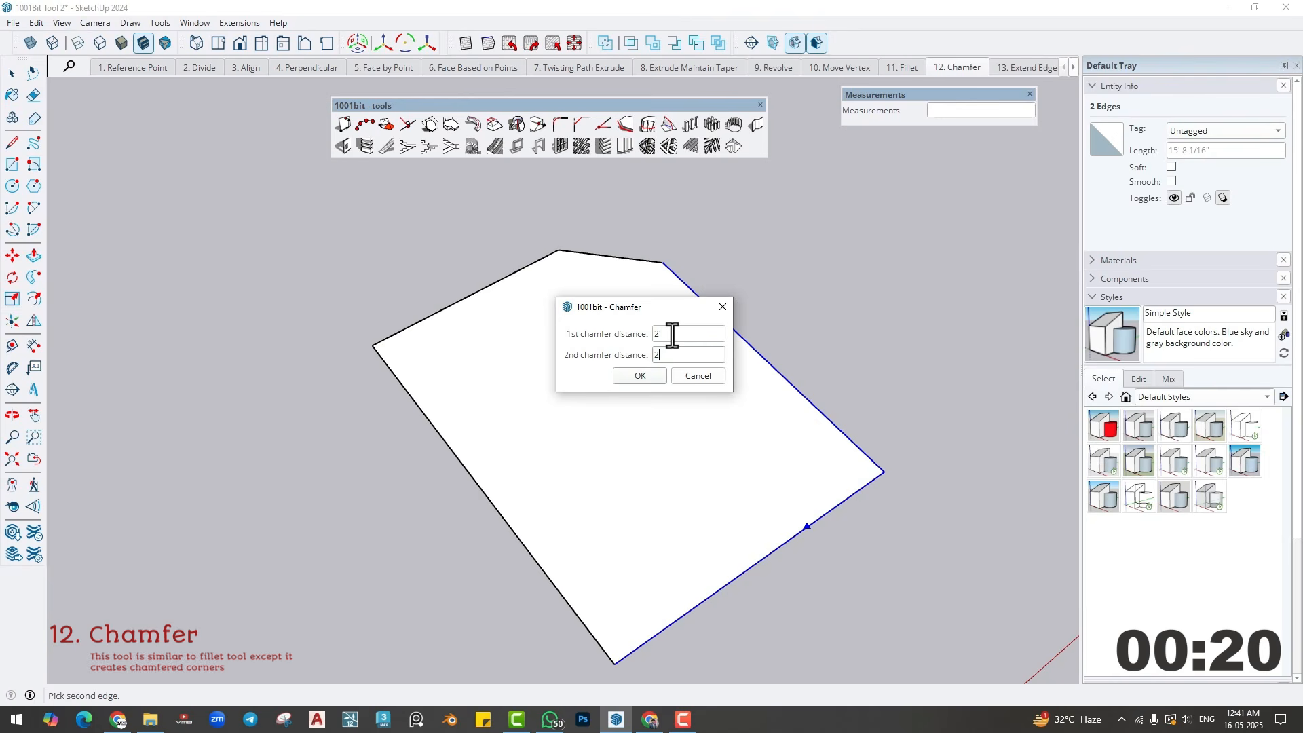
pyautogui.press('Return')
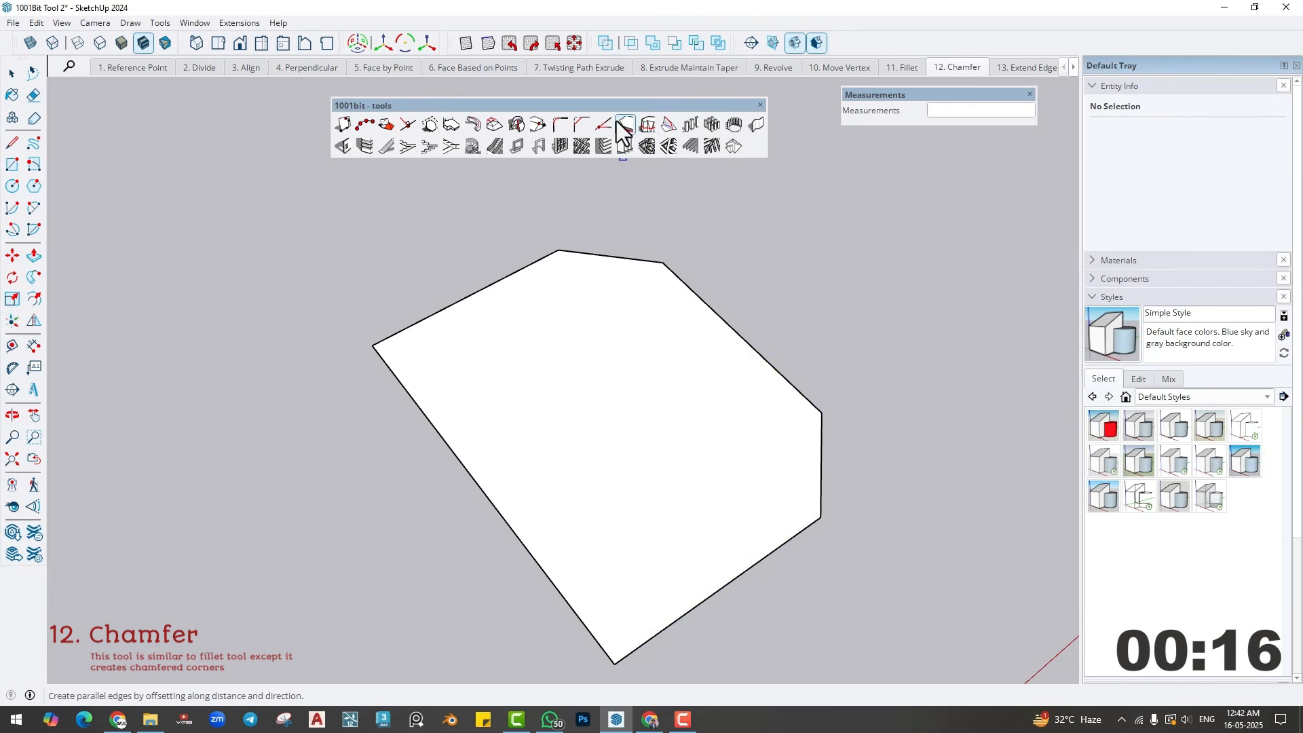
# - Chamfer the near corner of the face with a first distance of 2' and a second distance of 1'
pyautogui.click(581, 121)
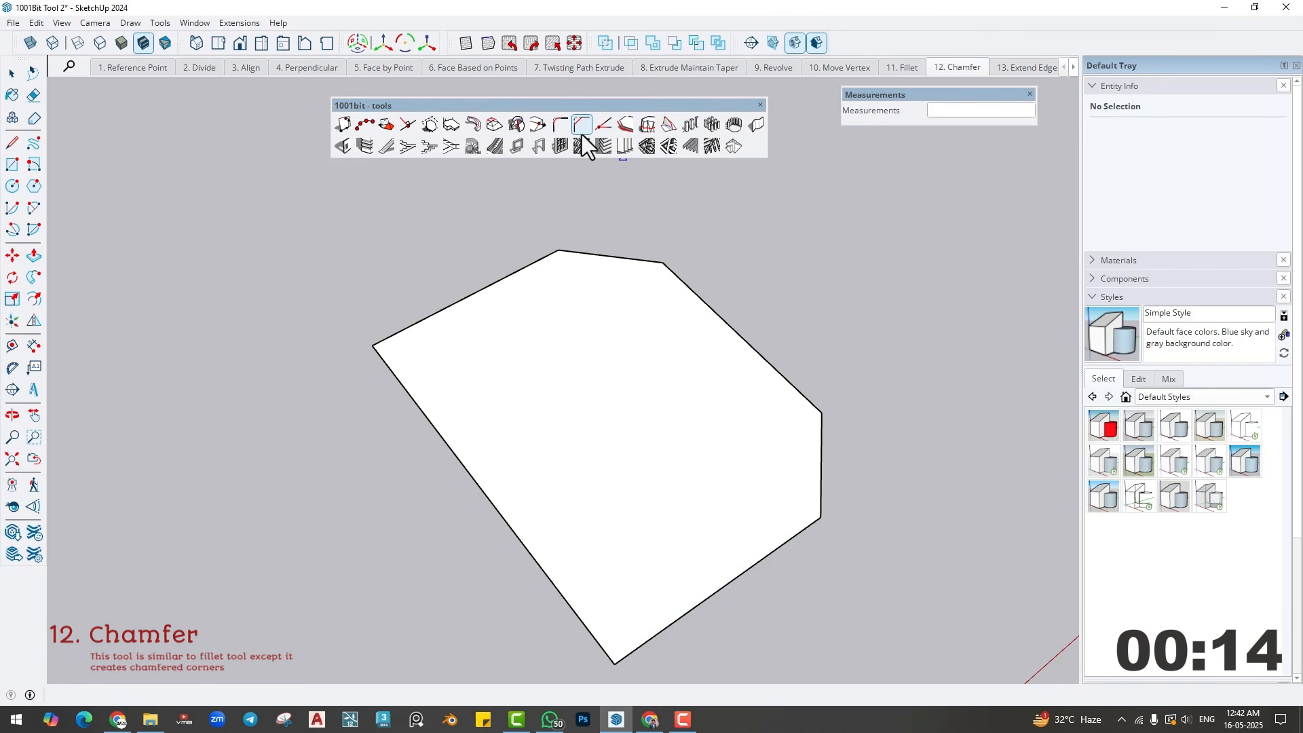
pyautogui.click(663, 629)
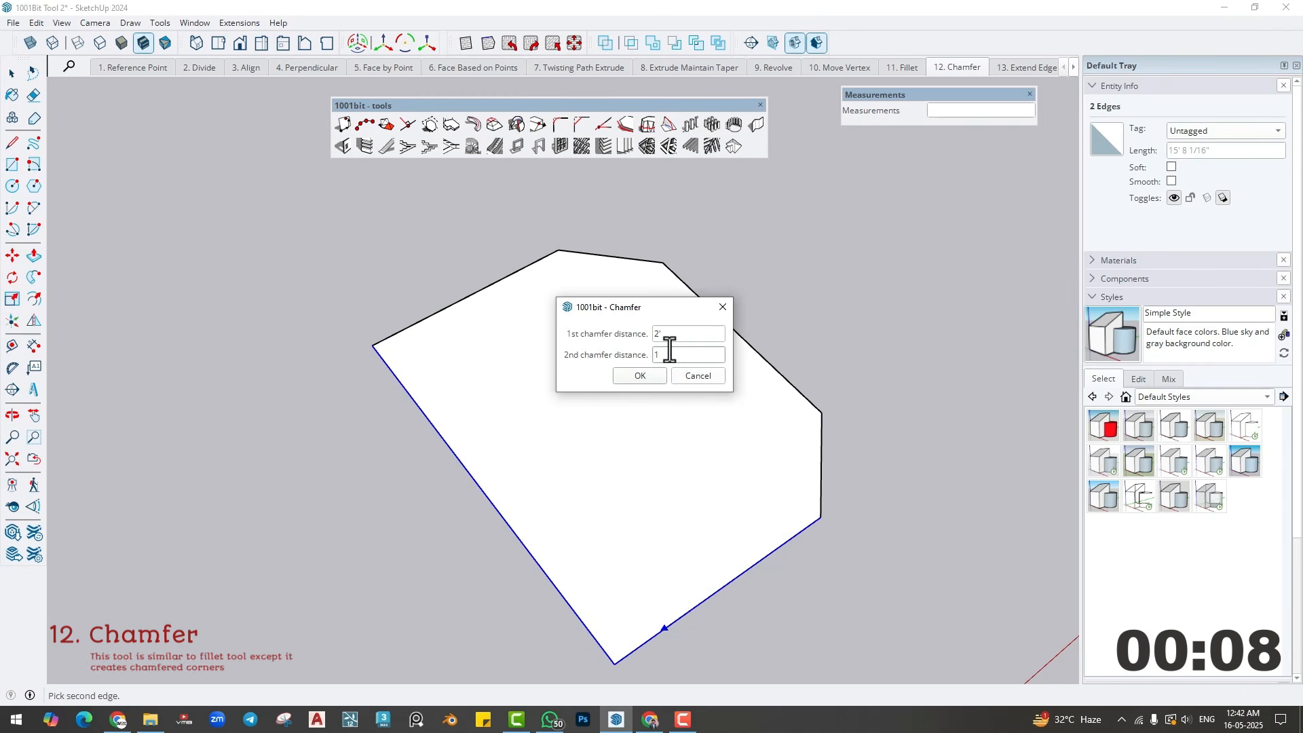
pyautogui.click(653, 380)
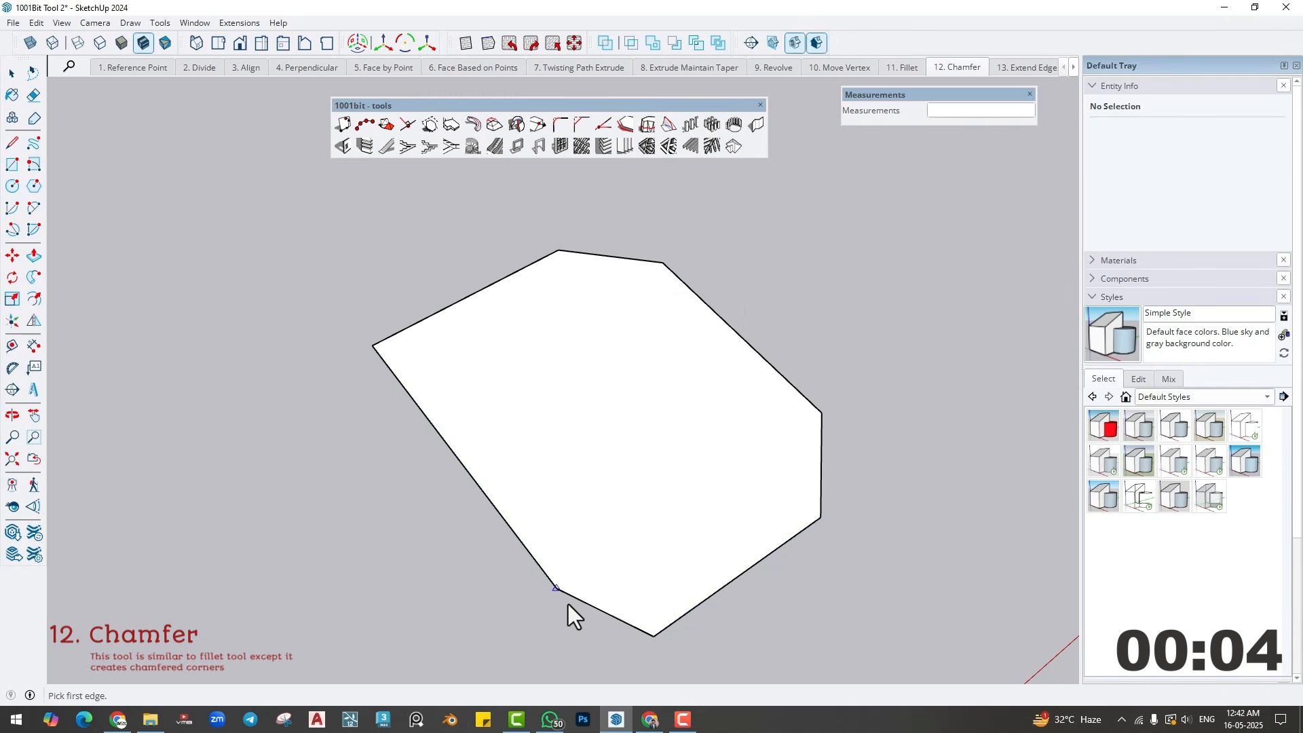
# - Switch to the Extend Edges scene with the face carrying four short inner lines
pyautogui.moveTo(619, 547); pyautogui.dragTo(564, 512, button='middle')
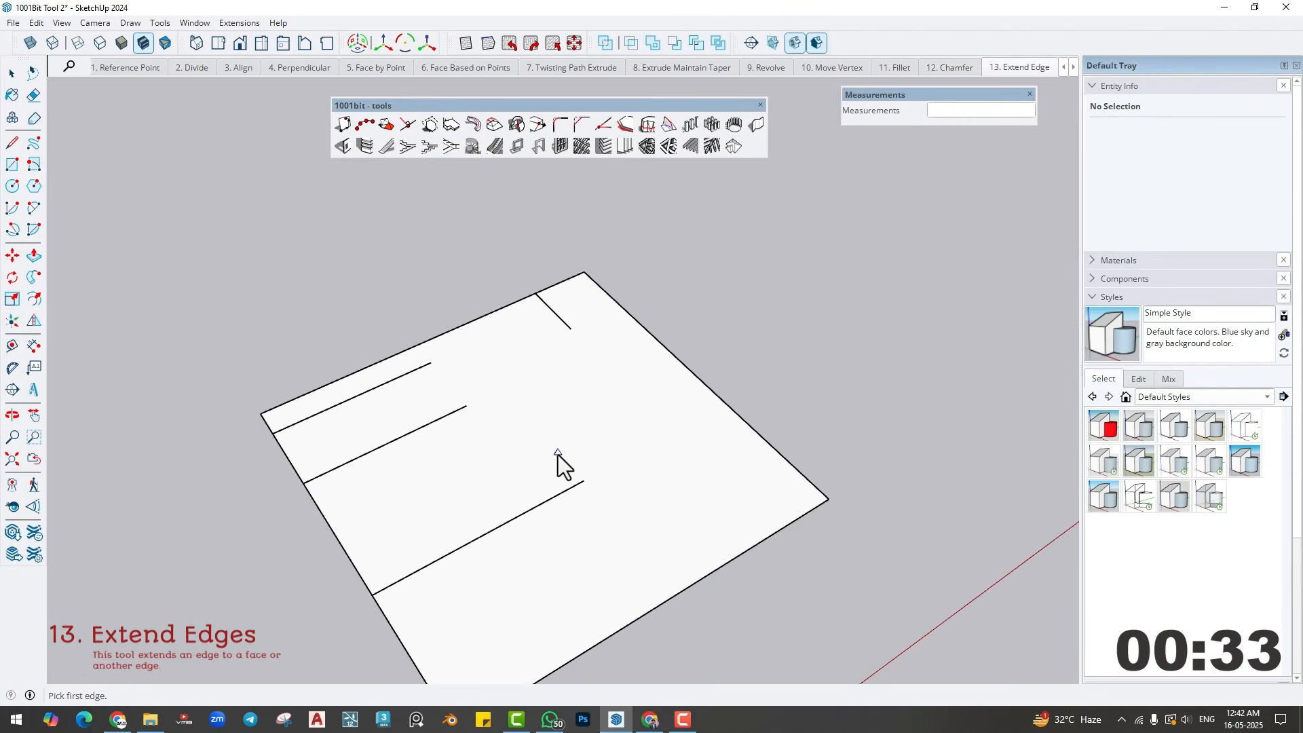
pyautogui.keyDown('shift'); pyautogui.moveTo(558, 454); pyautogui.dragTo(578, 439, button='middle'); pyautogui.keyUp('shift')
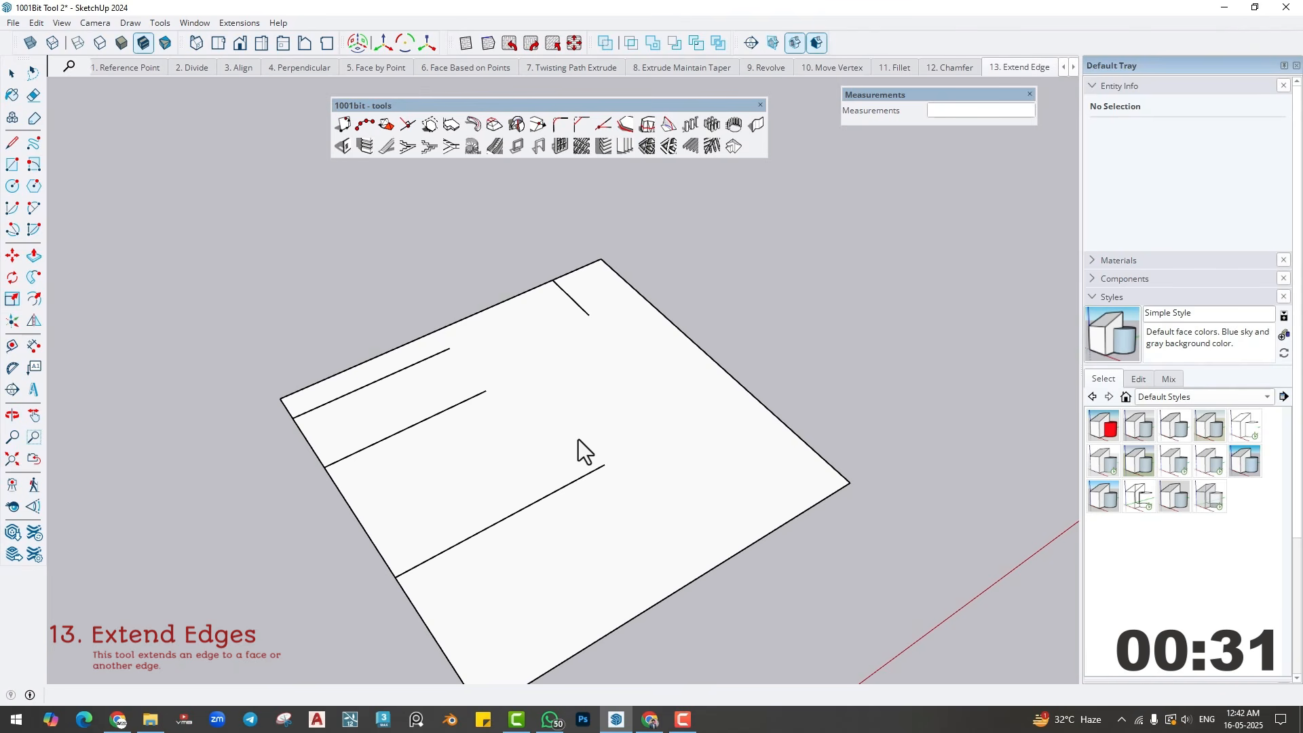
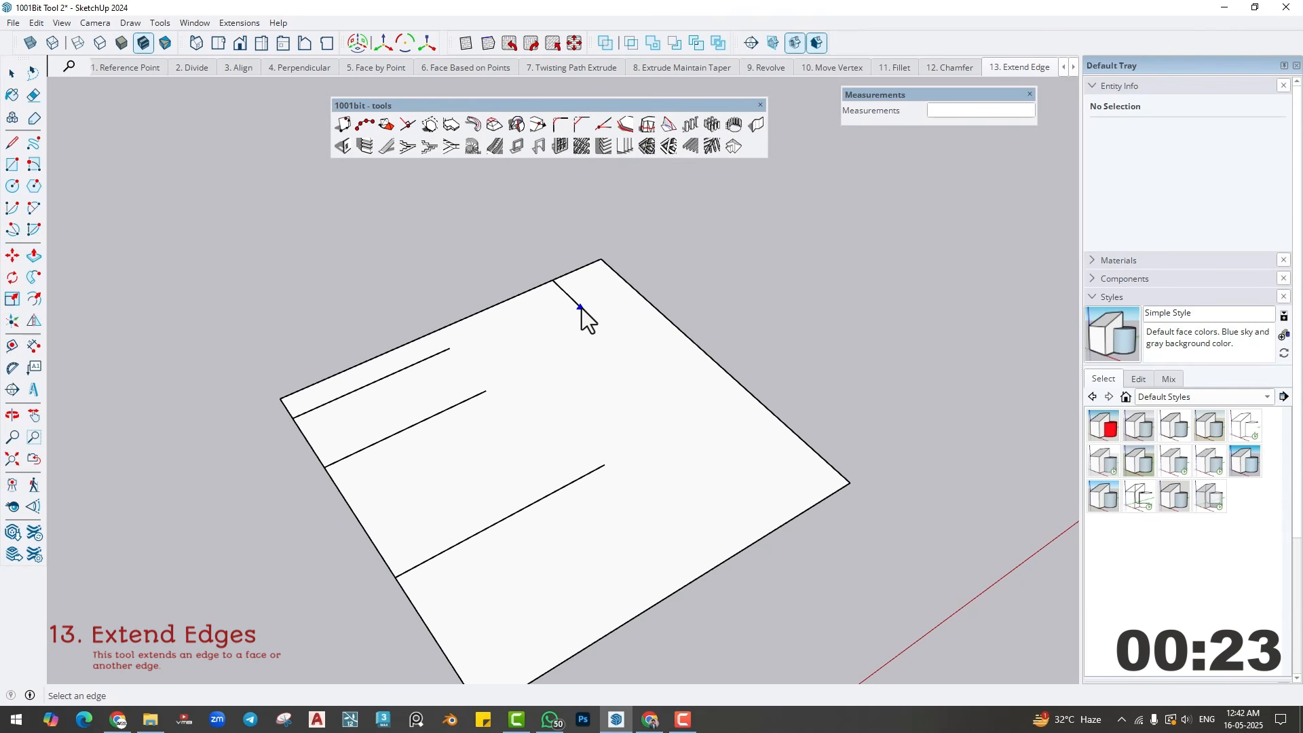
# - Extend the short line near the far corner to the face's near edge, and extend the uppermost parallel line to meet it
pyautogui.click(775, 528)
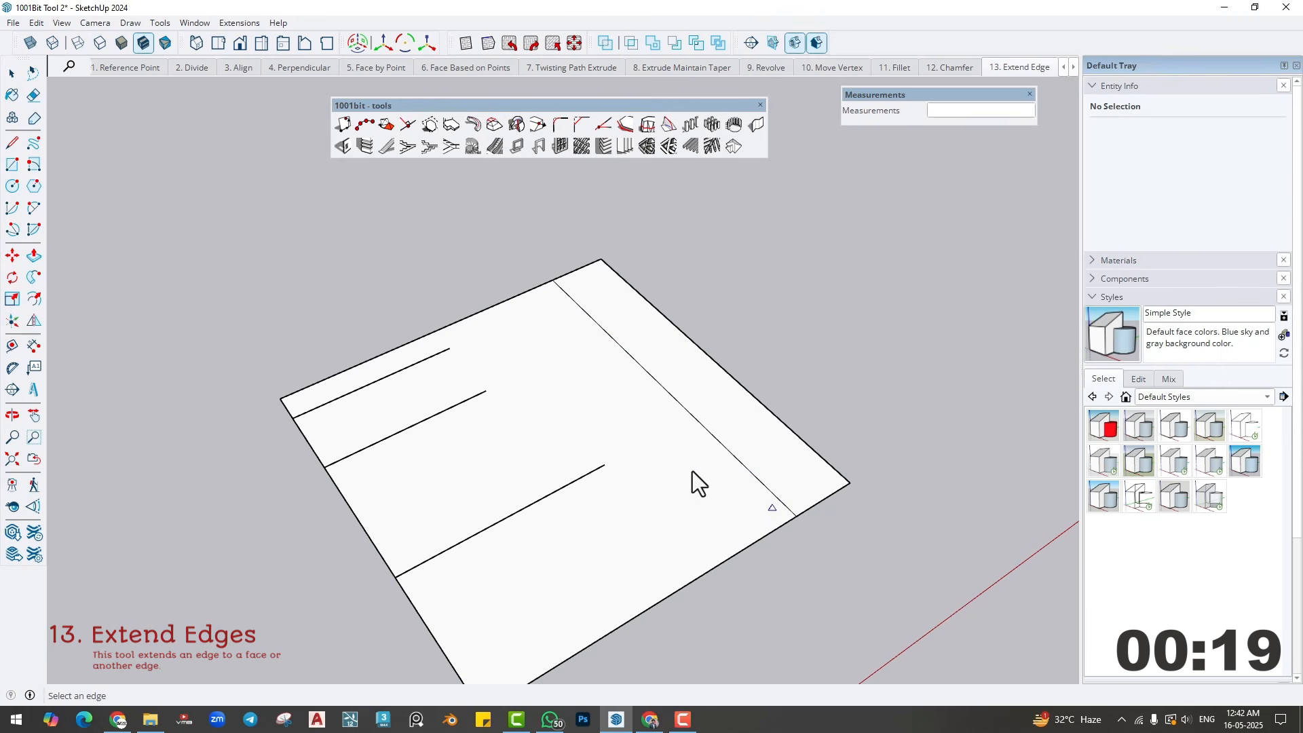
pyautogui.click(434, 360)
pyautogui.click(586, 311)
pyautogui.press('Return')
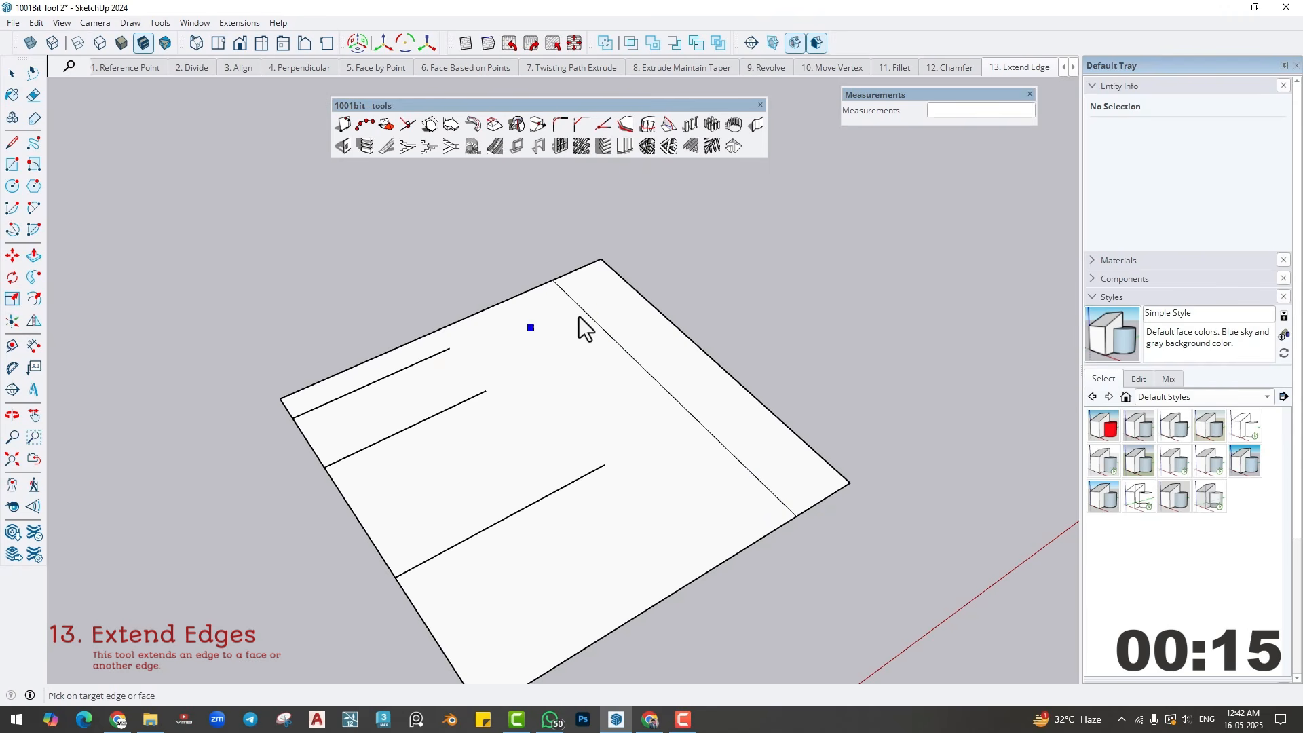
pyautogui.click(579, 316)
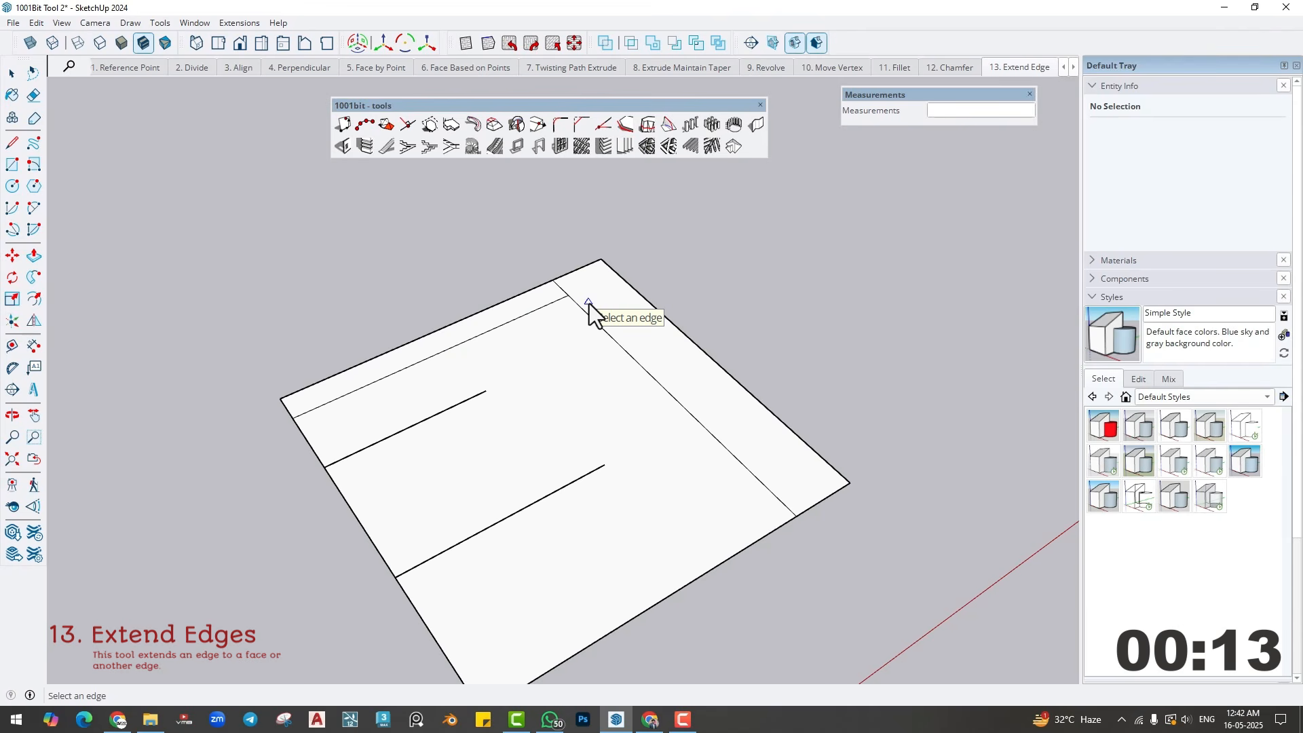
# - Extend the second parallel line to the face's outer right-hand edge and the third parallel line to the long inner line
pyautogui.click(460, 405)
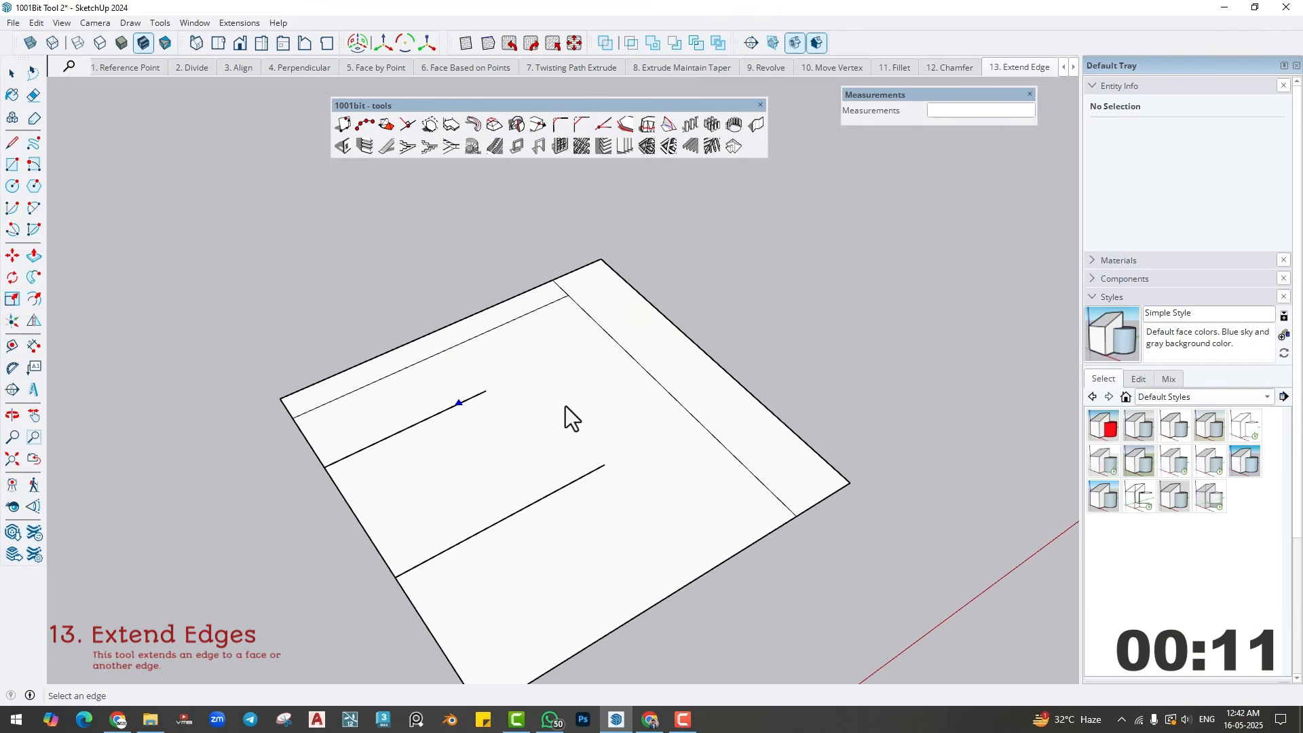
pyautogui.click(682, 393)
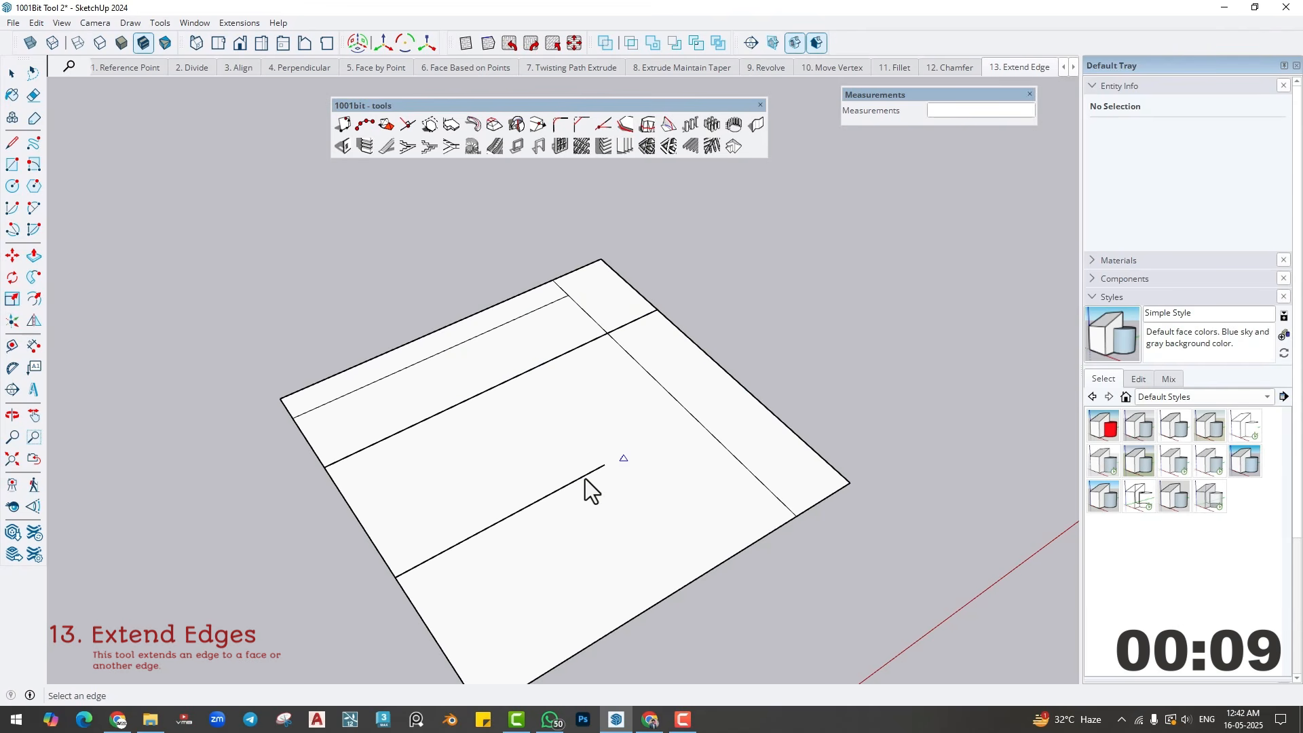
pyautogui.click(570, 487)
pyautogui.click(743, 467)
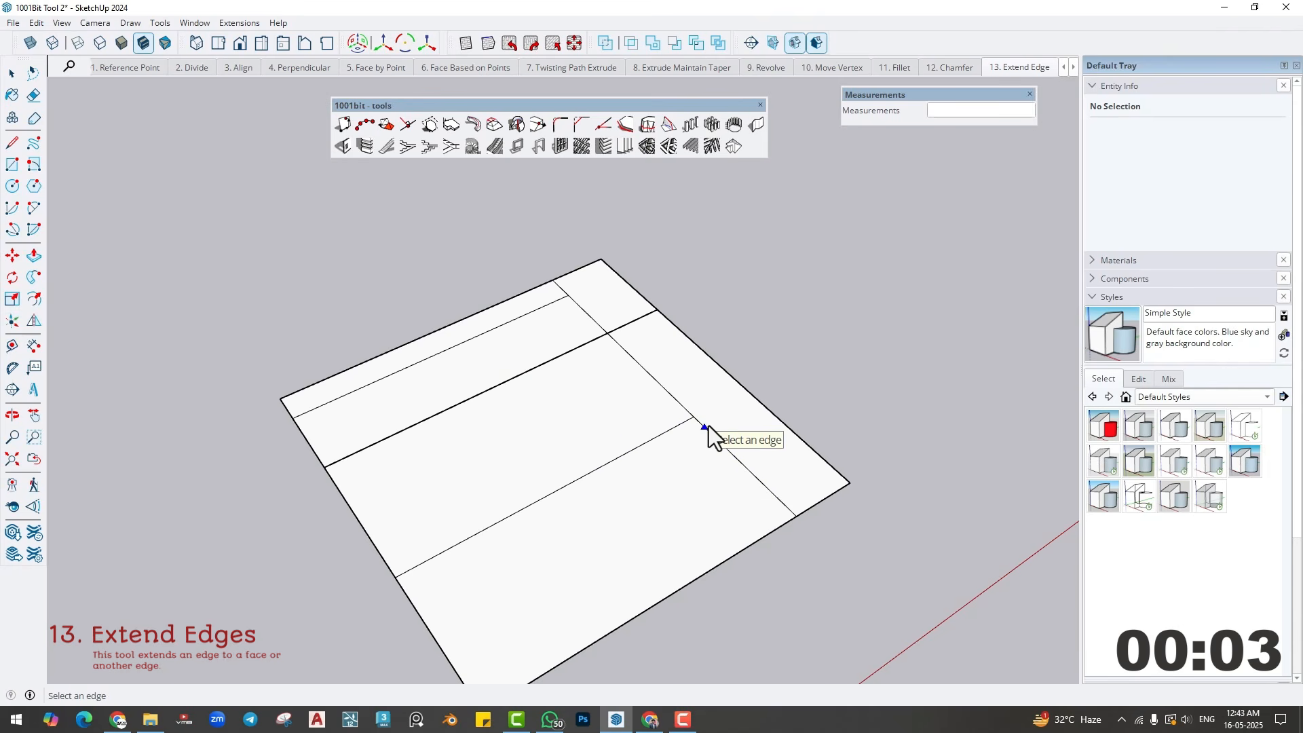
# - Switch to the Offset scene and offset the face's whole outline inward with SketchUp's Offset tool
pyautogui.click(1073, 67)
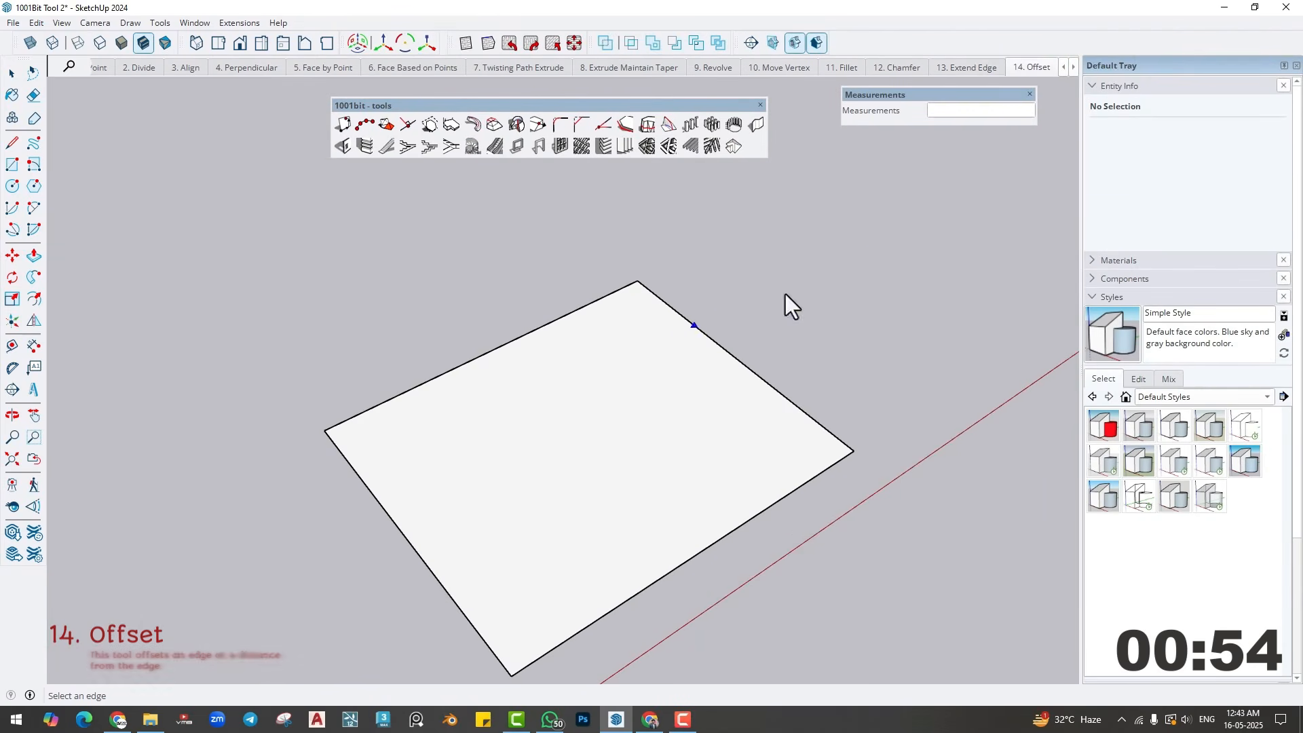
pyautogui.click(1074, 67)
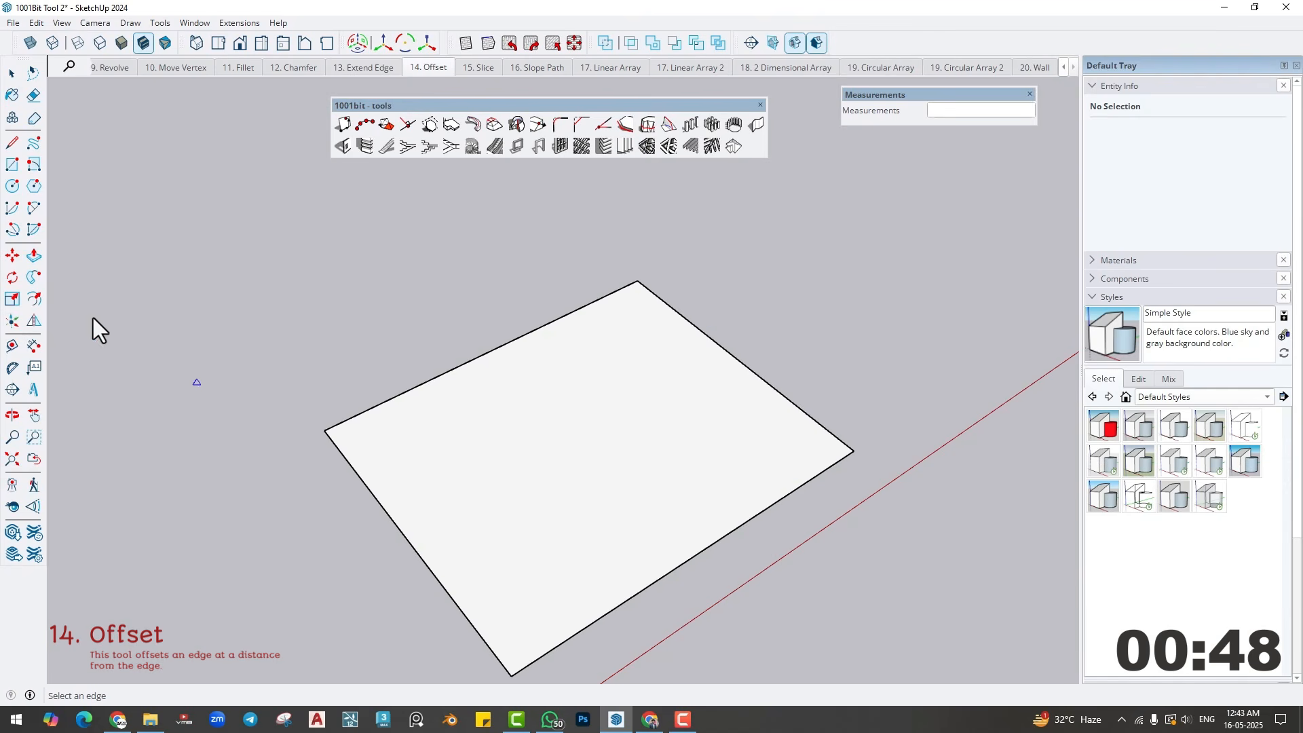
pyautogui.click(34, 298)
pyautogui.click(388, 471)
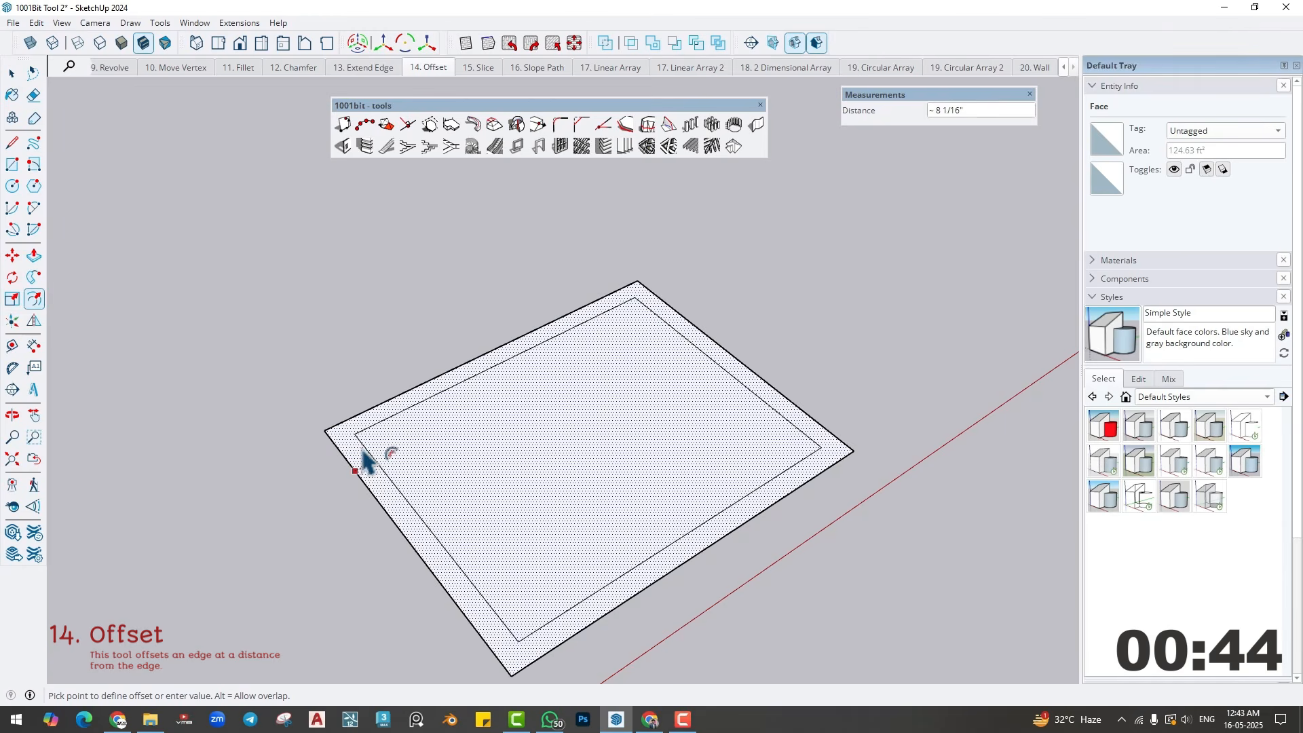
pyautogui.click(361, 458)
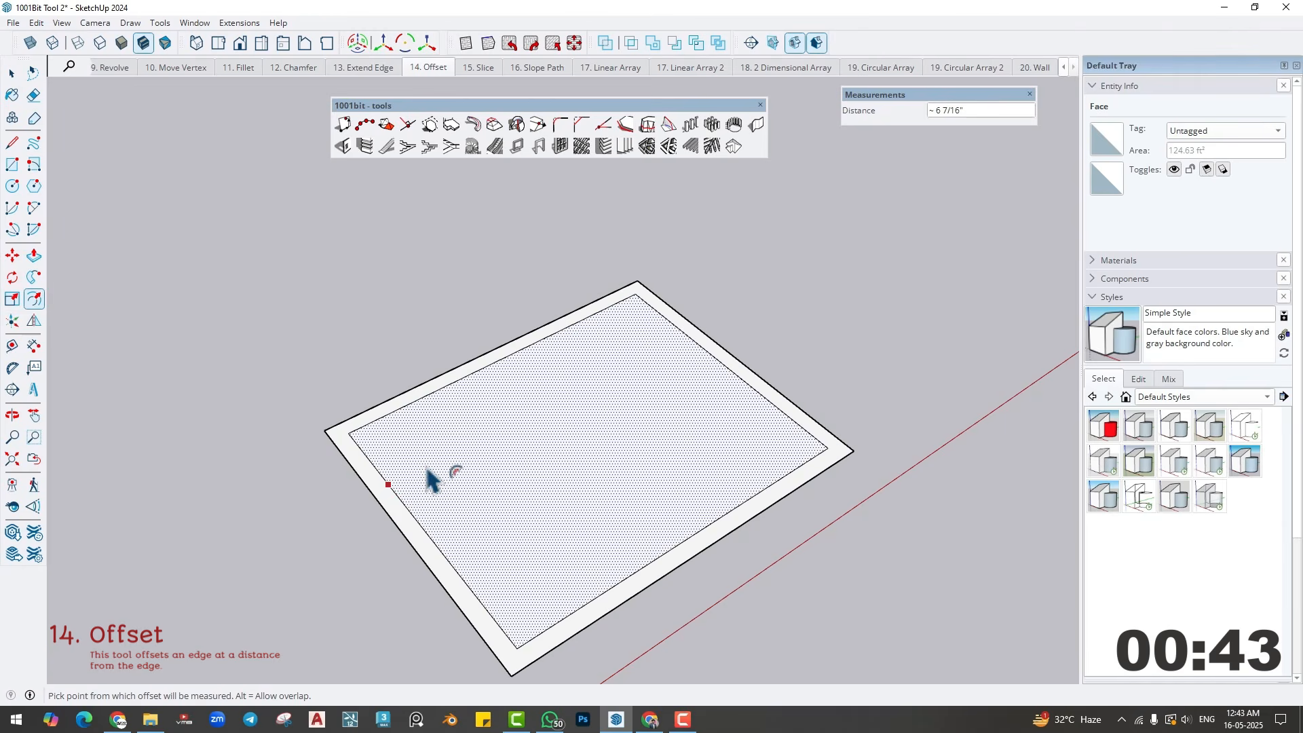
# - Offset the left, far and right edges of the inner outline together inward by about 9"
pyautogui.click(412, 513)
pyautogui.keyDown('ctrl'); pyautogui.click(395, 413); pyautogui.keyUp('ctrl')
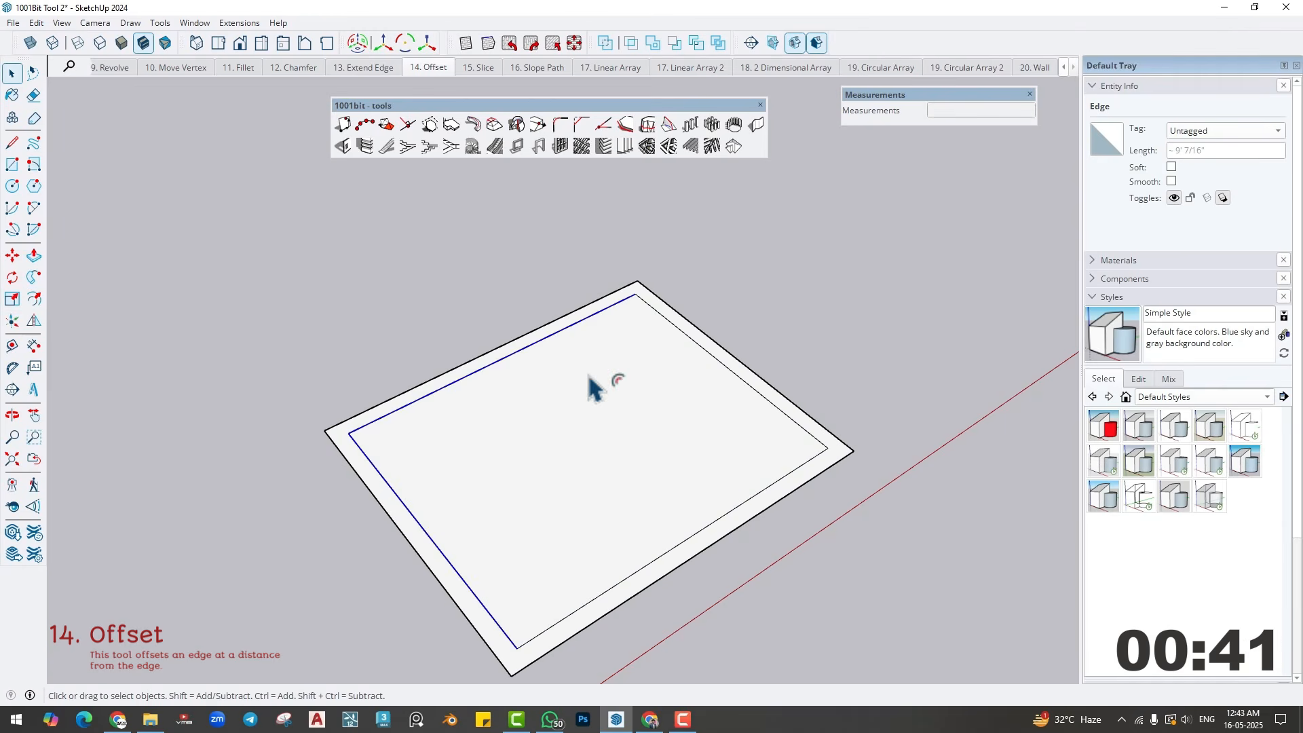
pyautogui.keyDown('ctrl'); pyautogui.click(662, 315); pyautogui.keyUp('ctrl')
pyautogui.click(34, 298)
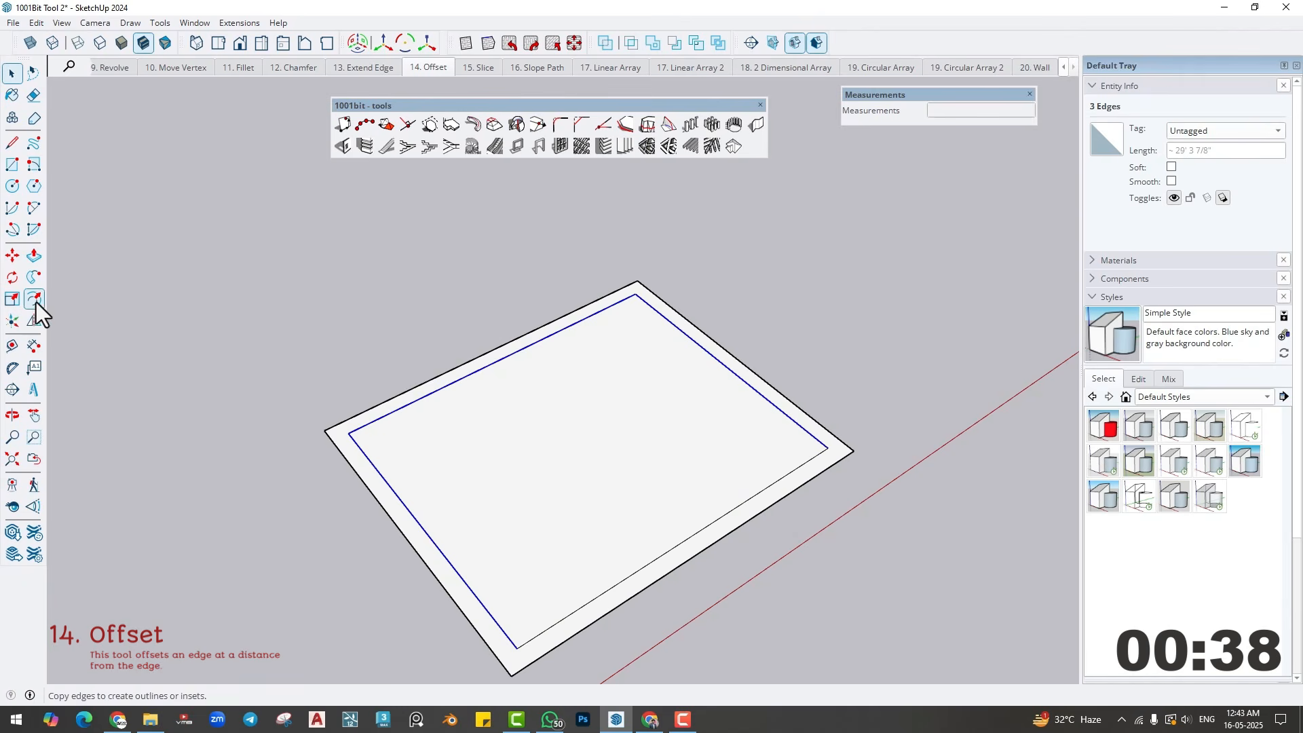
pyautogui.click(360, 449)
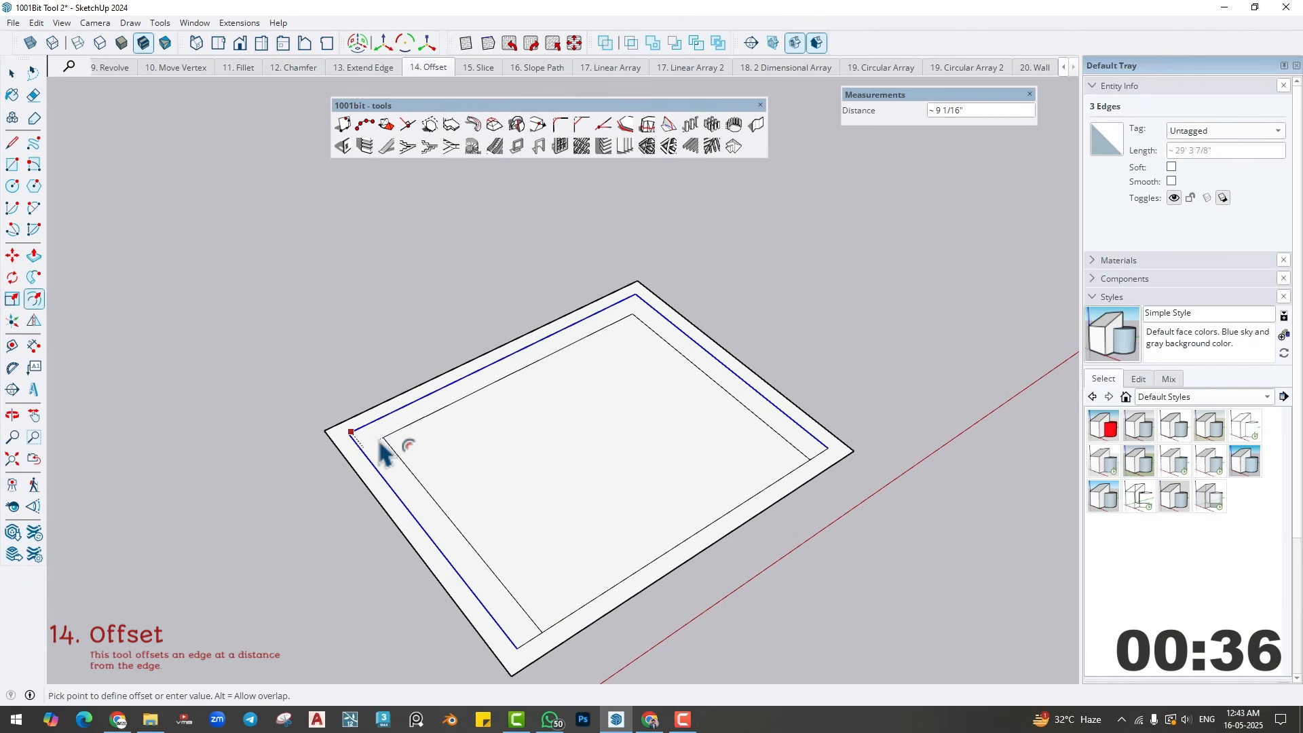
pyautogui.click(394, 448)
# - Offset the left and far edges of the innermost outline together further inward
pyautogui.click(394, 448)
pyautogui.keyDown('ctrl'); pyautogui.click(391, 434); pyautogui.keyUp('ctrl')
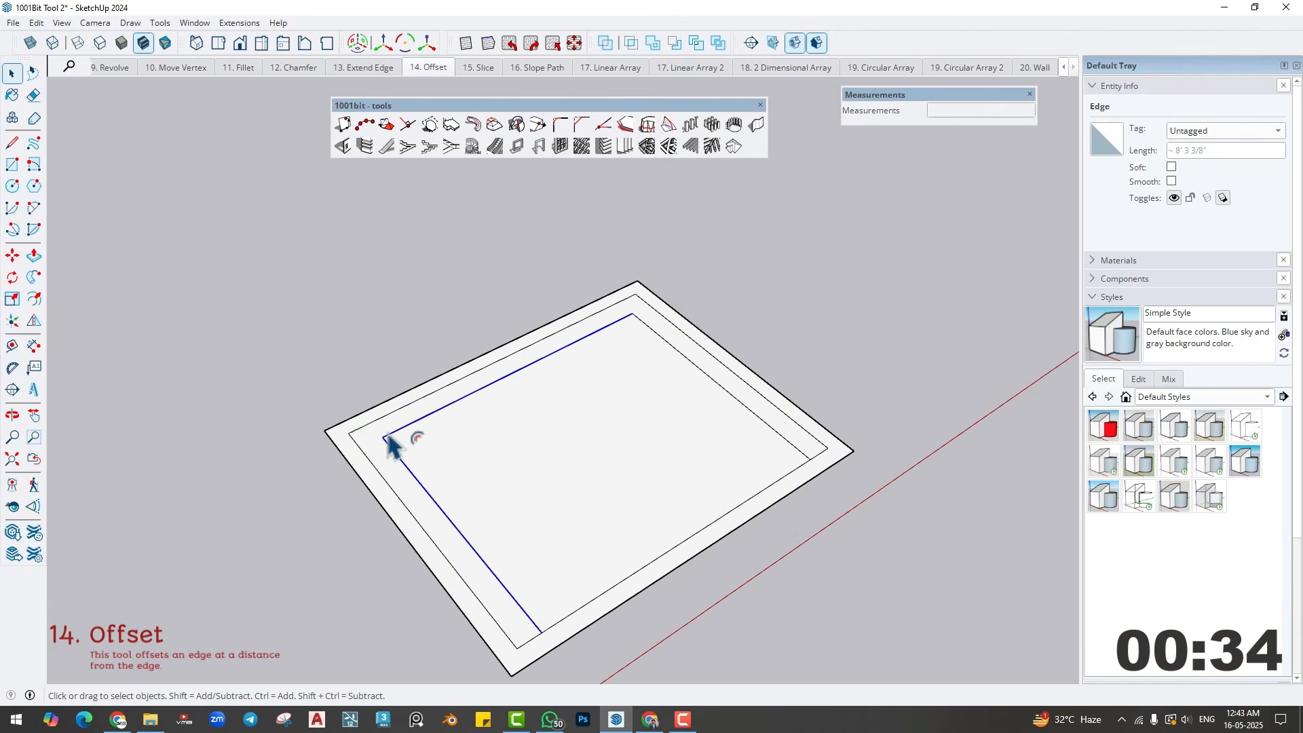
pyautogui.click(32, 299)
pyautogui.click(384, 435)
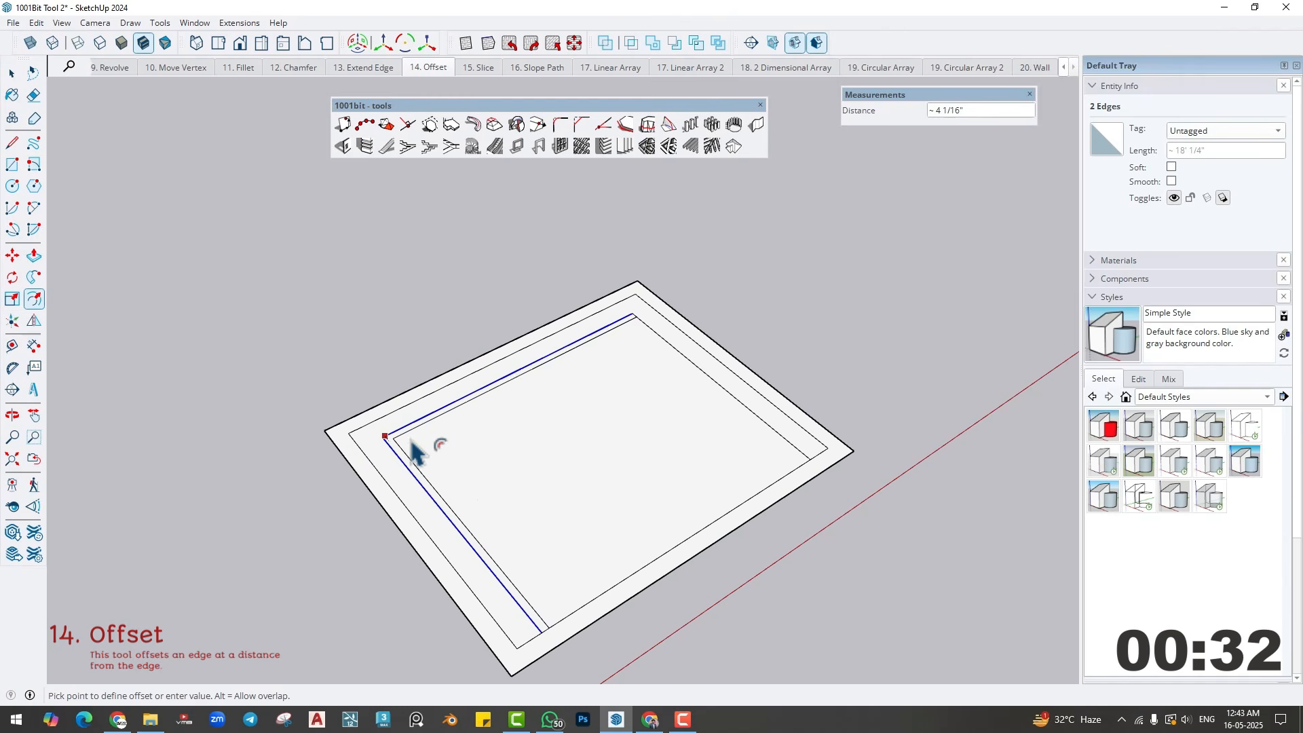
pyautogui.click(423, 443)
pyautogui.moveTo(473, 514); pyautogui.dragTo(385, 508, button='middle')
pyautogui.press('space')
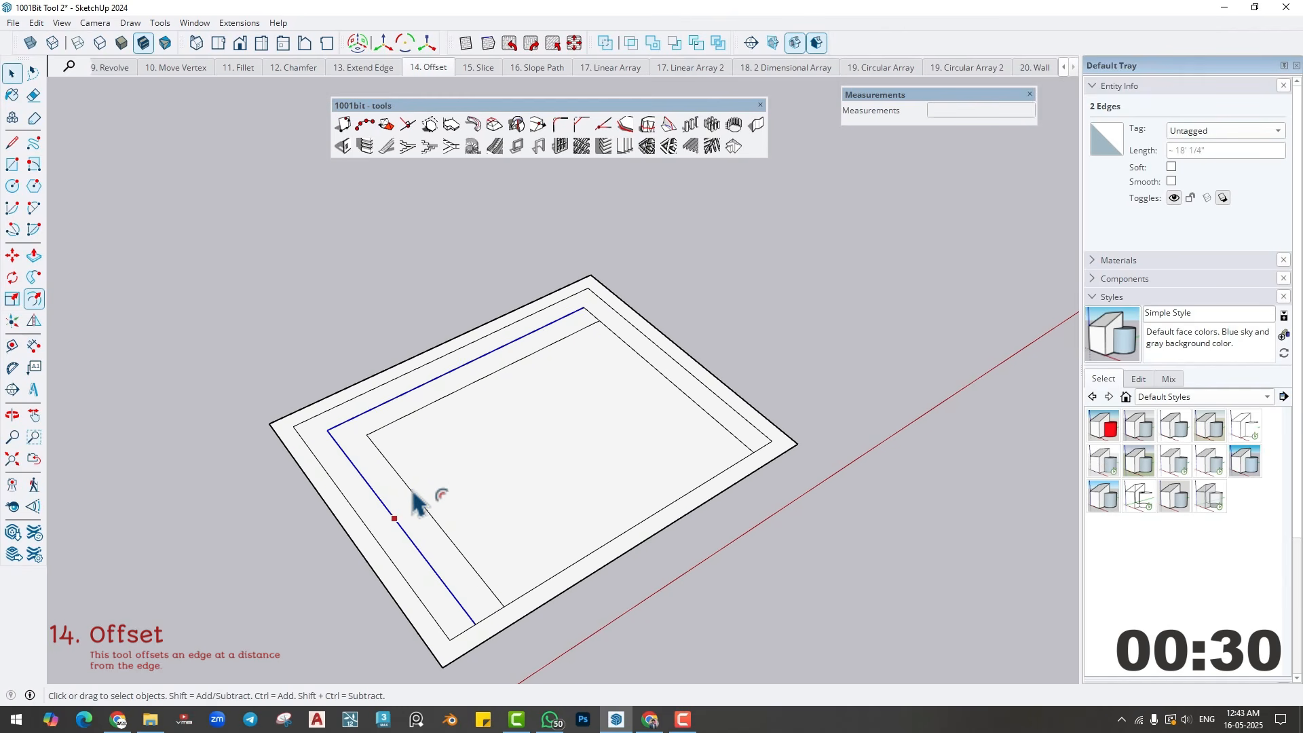
# - Try to offset only the innermost left edge with SketchUp's Offset tool
pyautogui.click(412, 490)
pyautogui.click(32, 299)
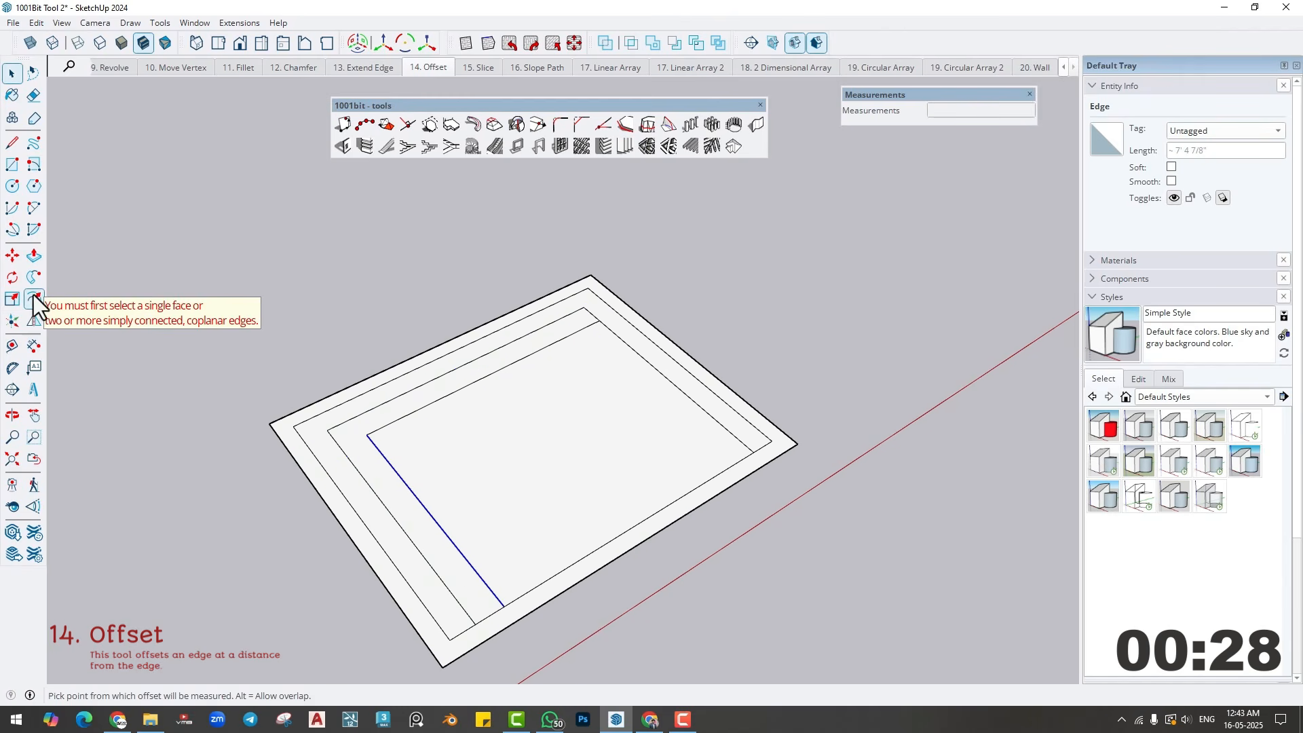
pyautogui.press('space')
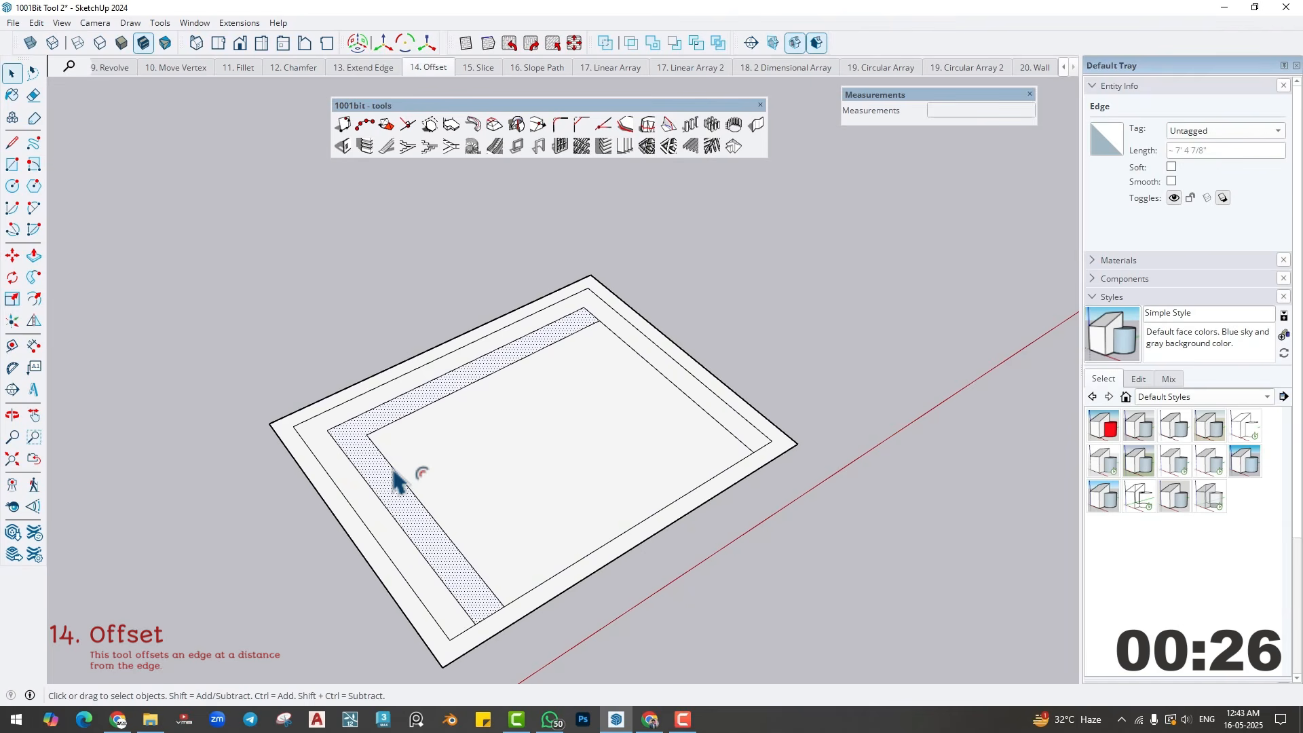
# - Copy the innermost left edge inward along the far edge by about 1' 1" with the Move tool
pyautogui.click(393, 468)
pyautogui.press('m')
pyautogui.click(367, 435)
pyautogui.press('ctrl')
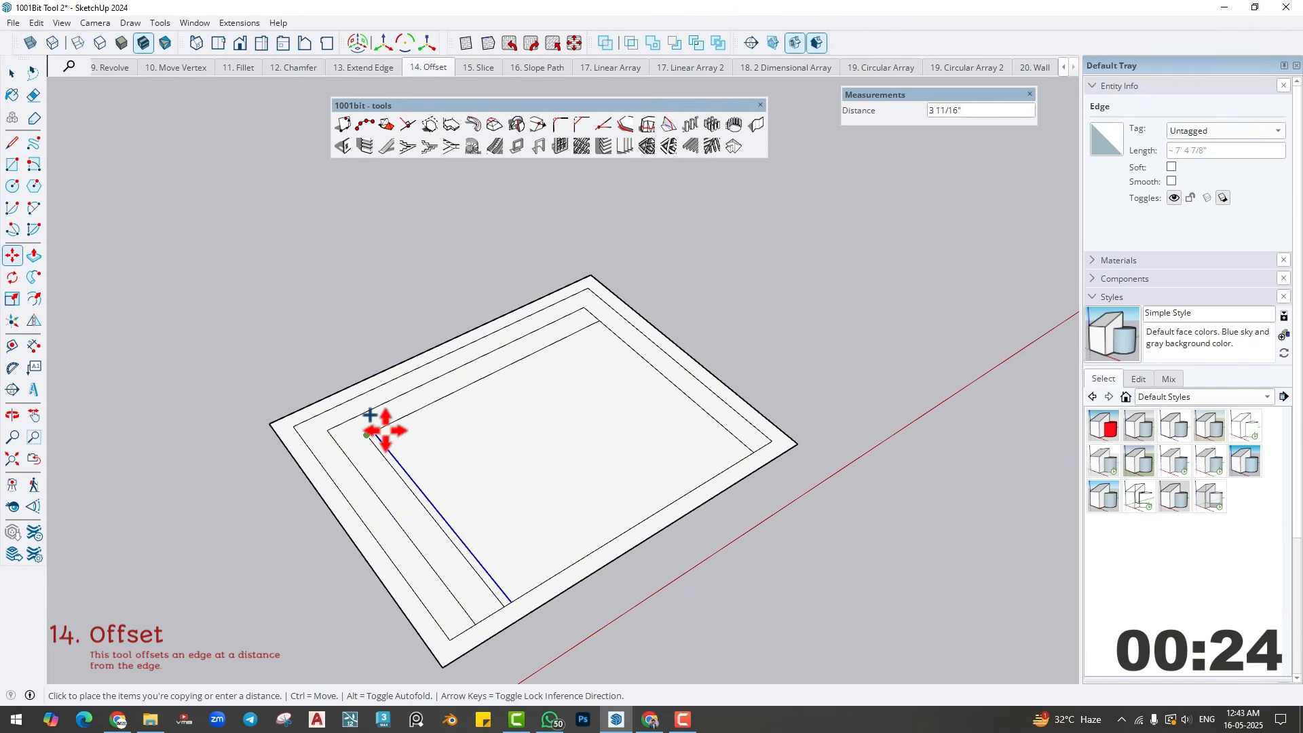
pyautogui.click(399, 423)
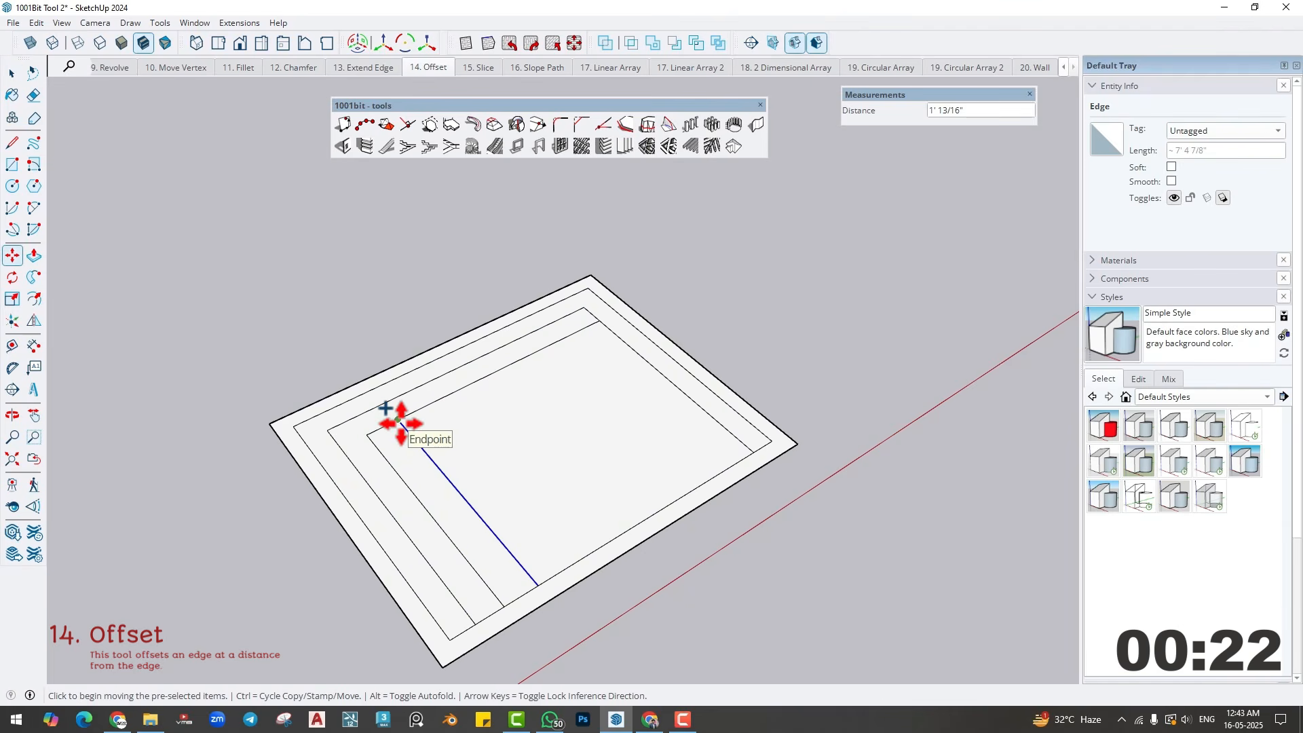
pyautogui.press('space')
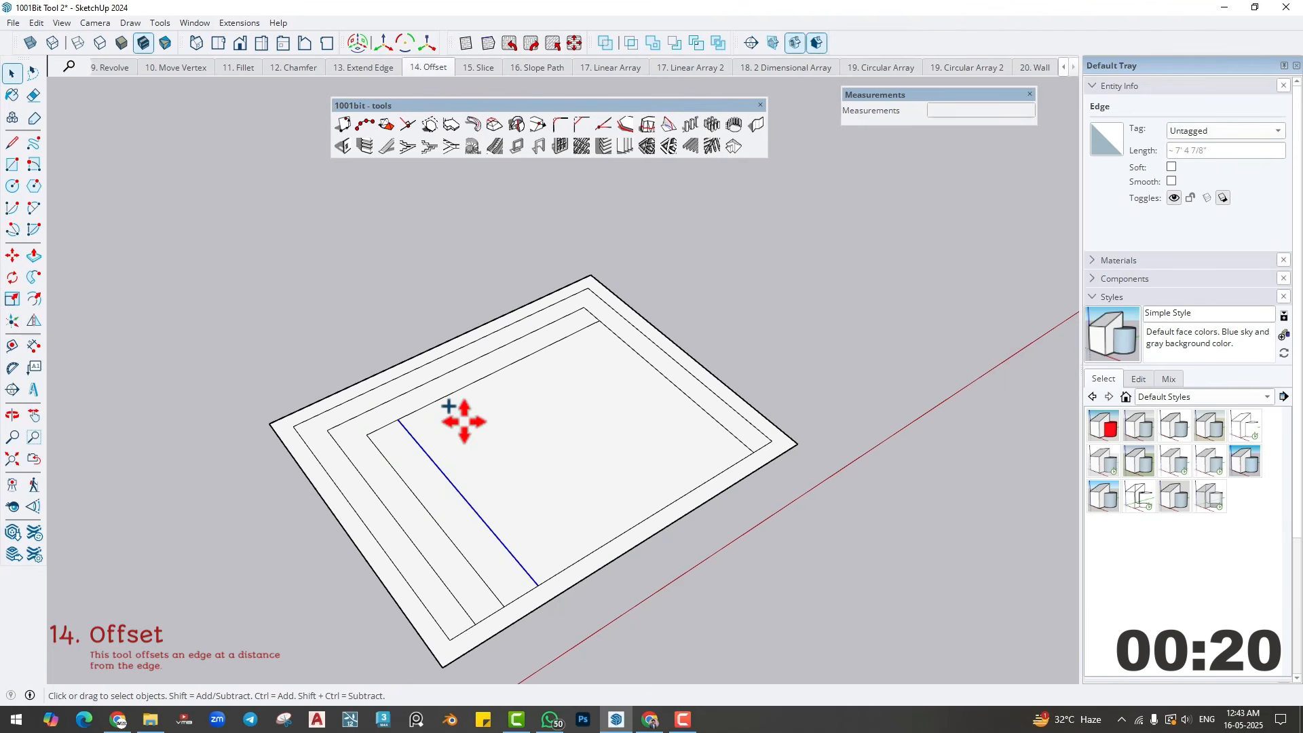
# - Offset the copied left edge and then the innermost far edge inward by 1' with 1001bit's Offset edge tool
pyautogui.click(626, 122)
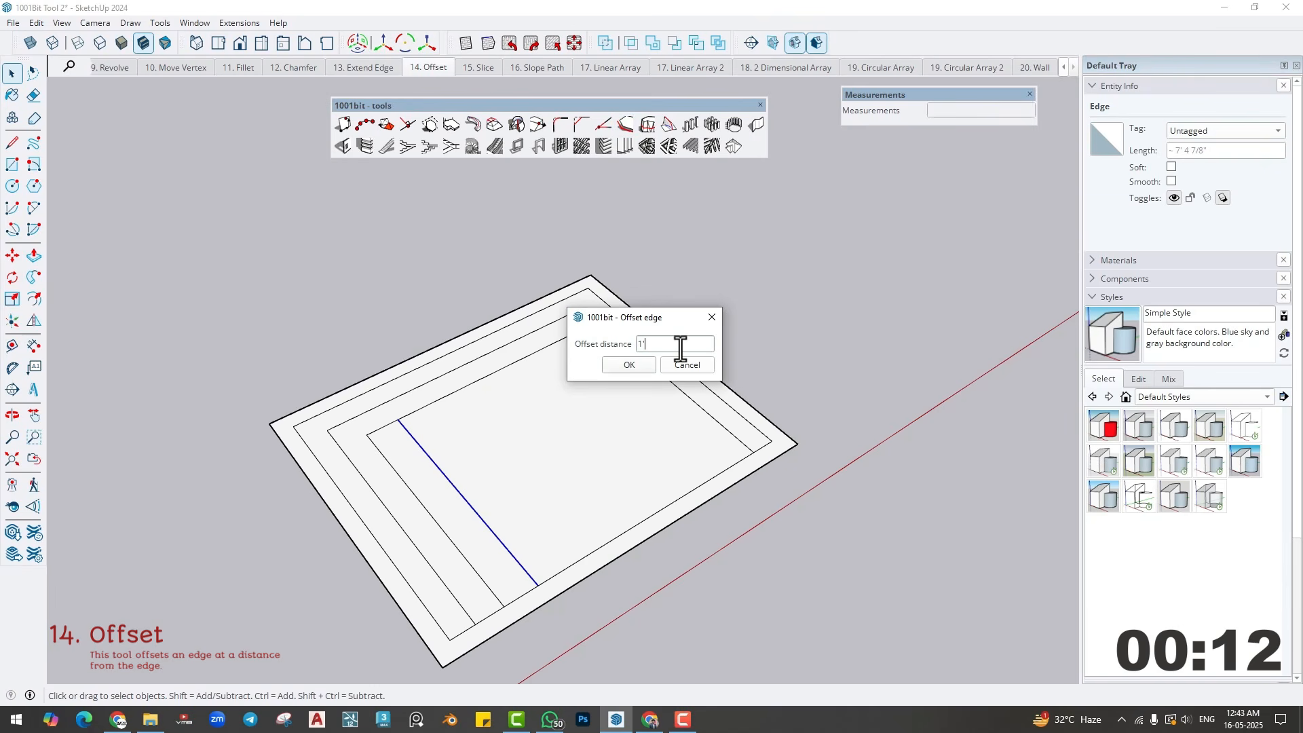
pyautogui.click(642, 362)
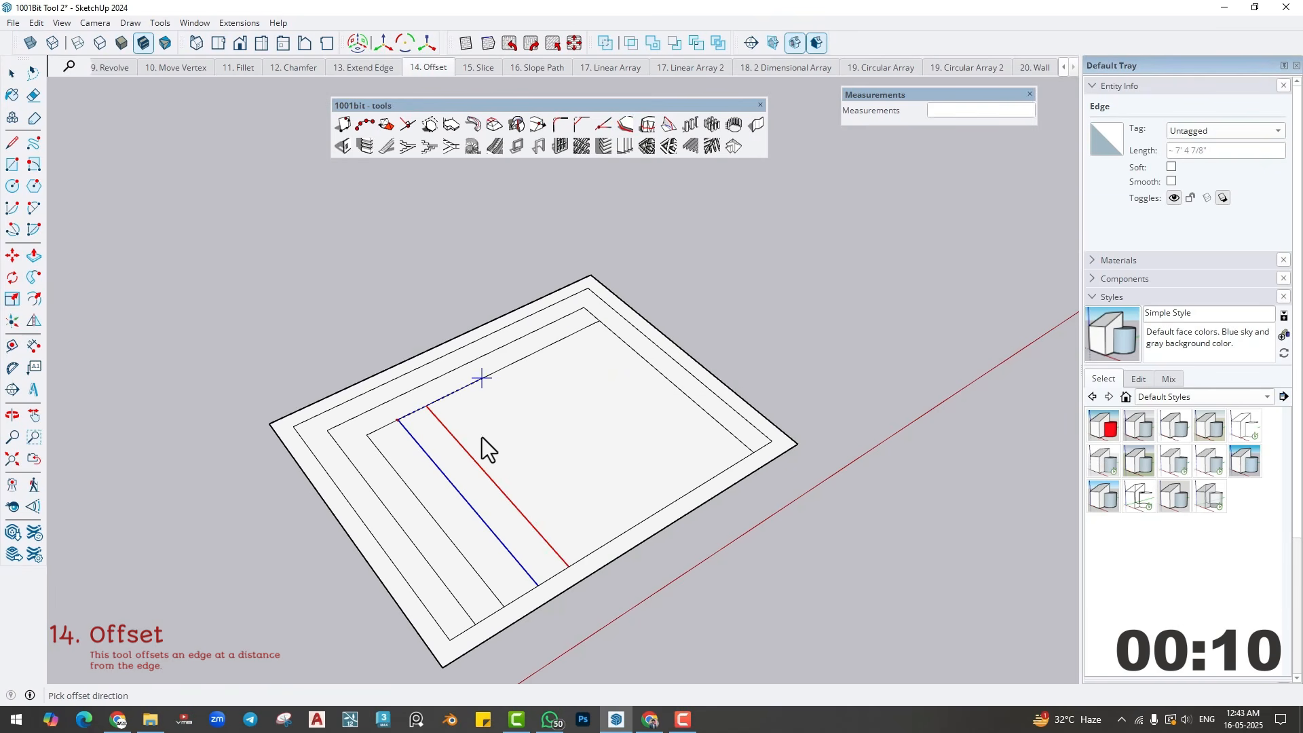
pyautogui.click(481, 440)
pyautogui.click(490, 381)
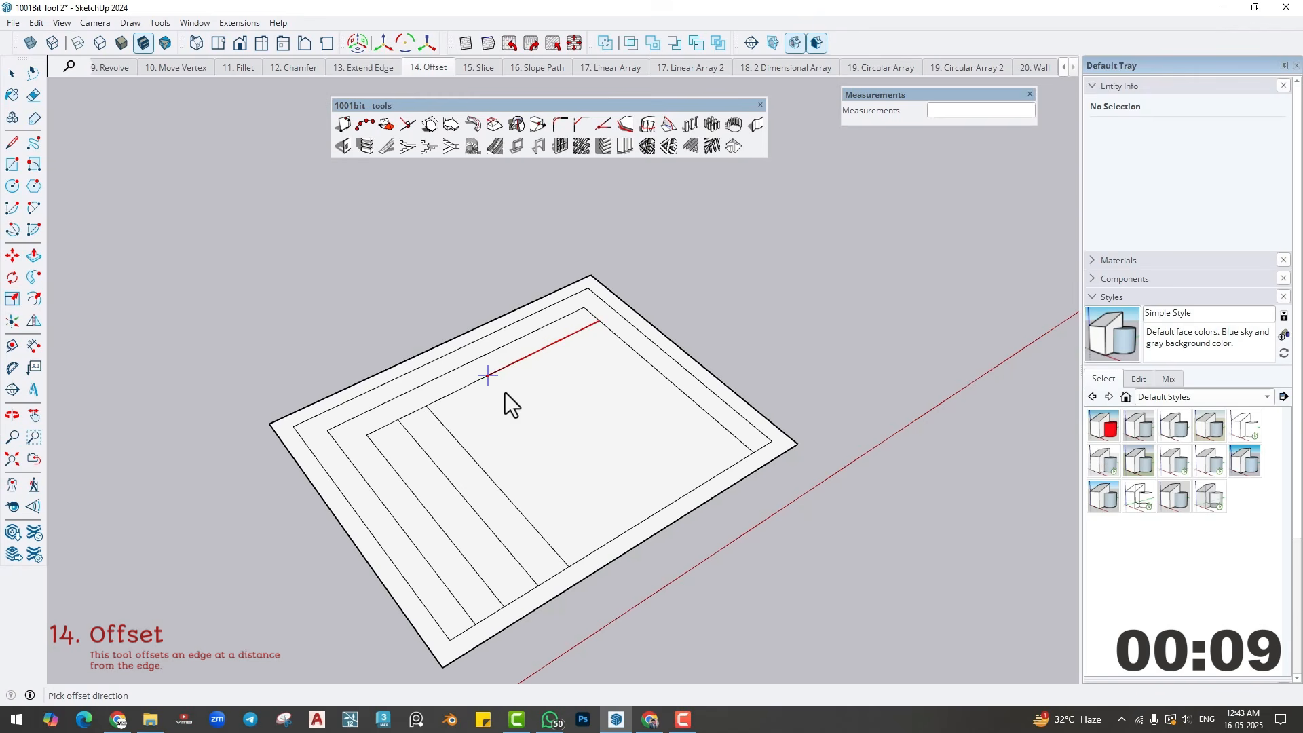
pyautogui.click(537, 415)
# - Offset the innermost left, right and far edges inward one at a time at the same 1' distance
pyautogui.click(490, 476)
pyautogui.click(532, 453)
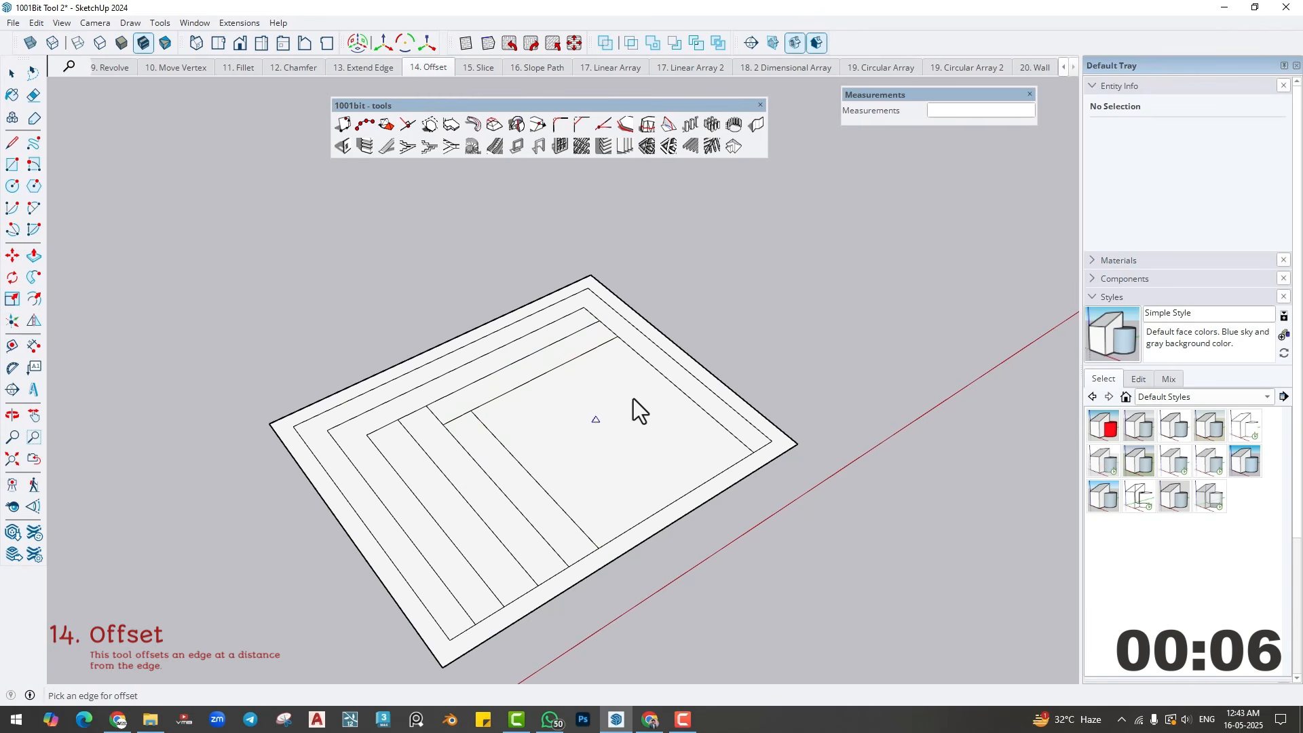
pyautogui.click(658, 379)
pyautogui.click(638, 391)
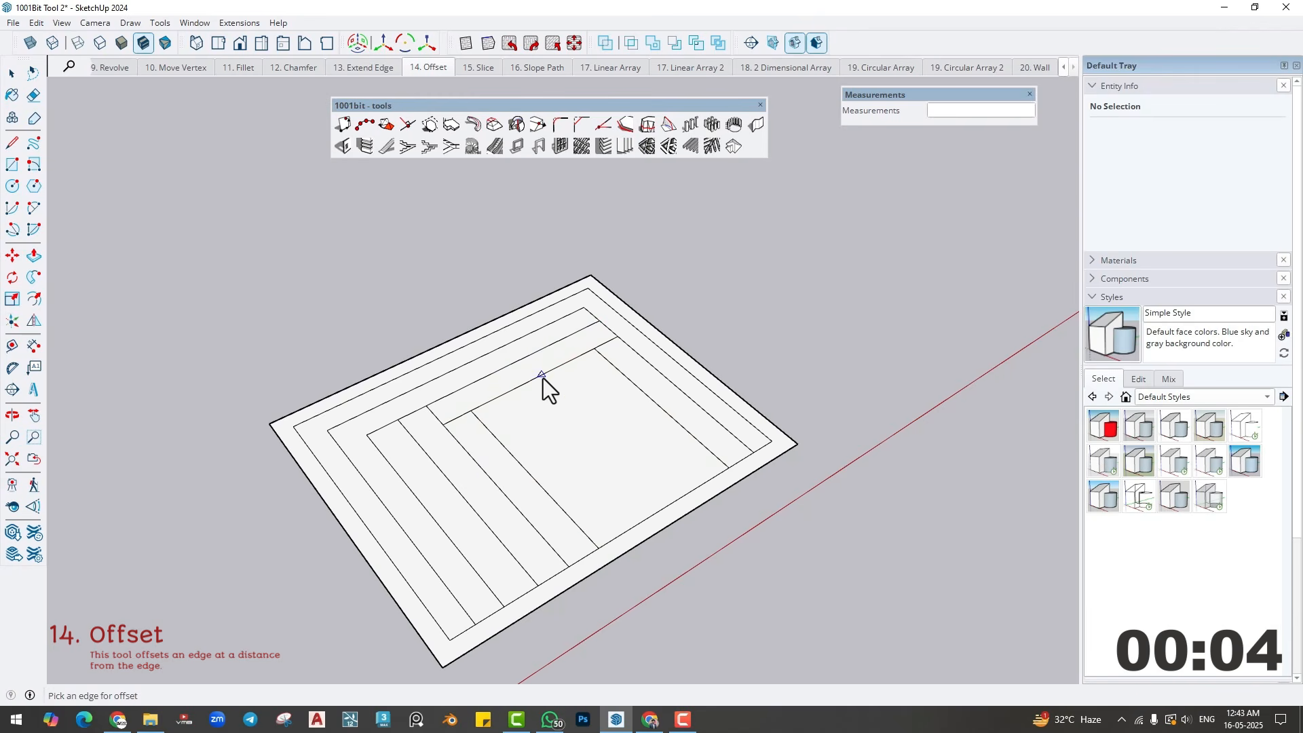
pyautogui.click(582, 414)
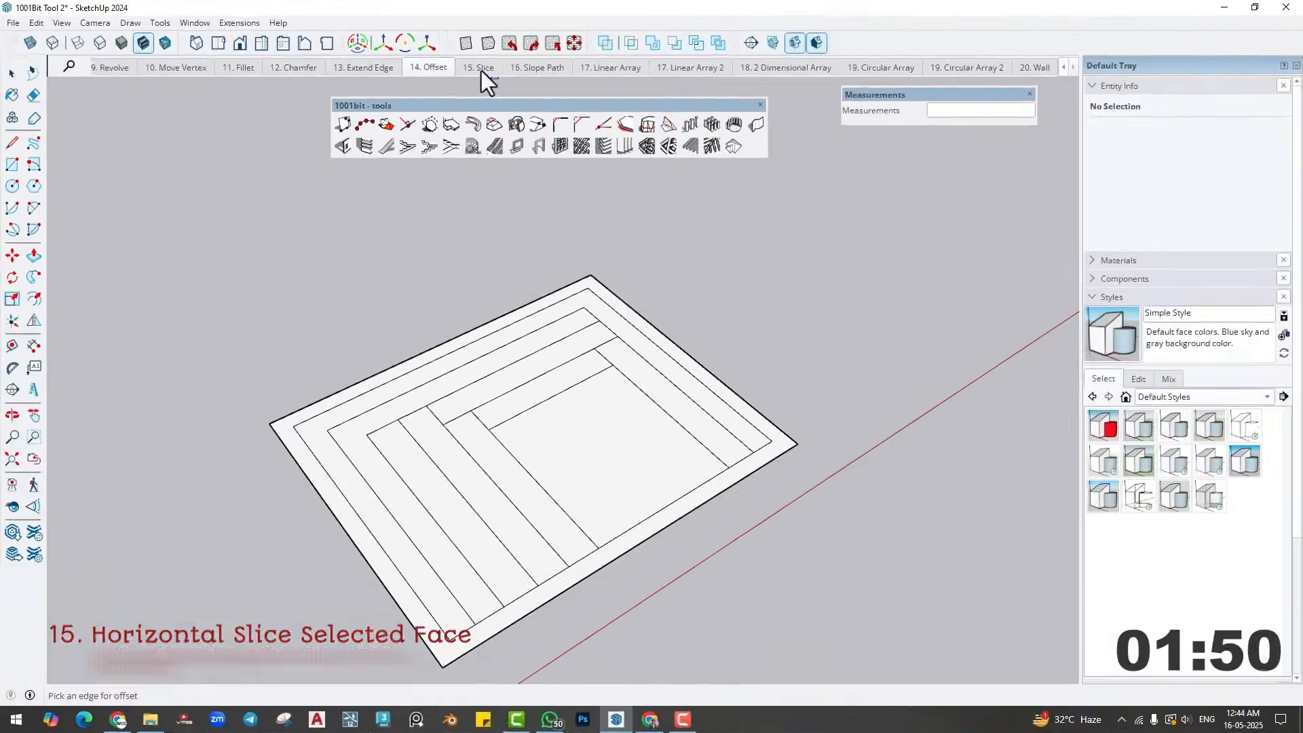
# - Switch to the Slice scene and place a vertical guide 2' from the near corner of the large front wall
pyautogui.click(482, 69)
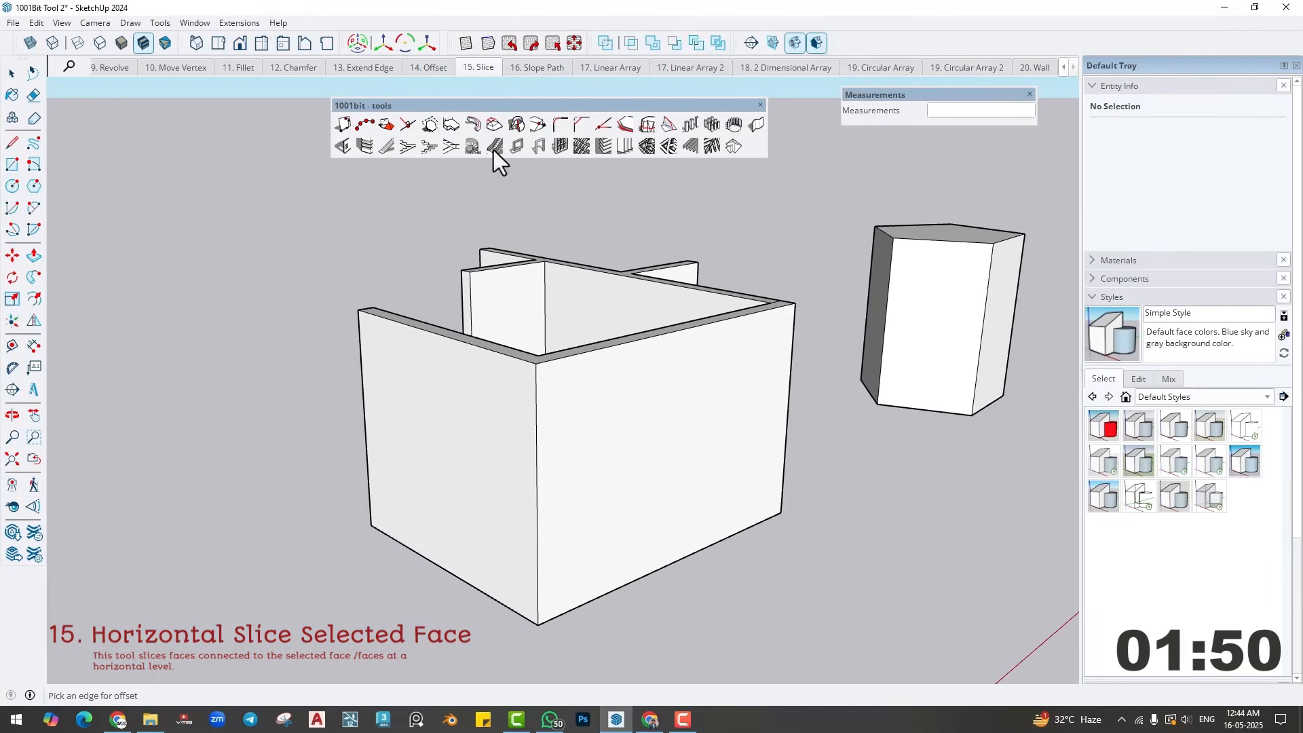
pyautogui.moveTo(539, 416); pyautogui.dragTo(512, 417, button='middle')
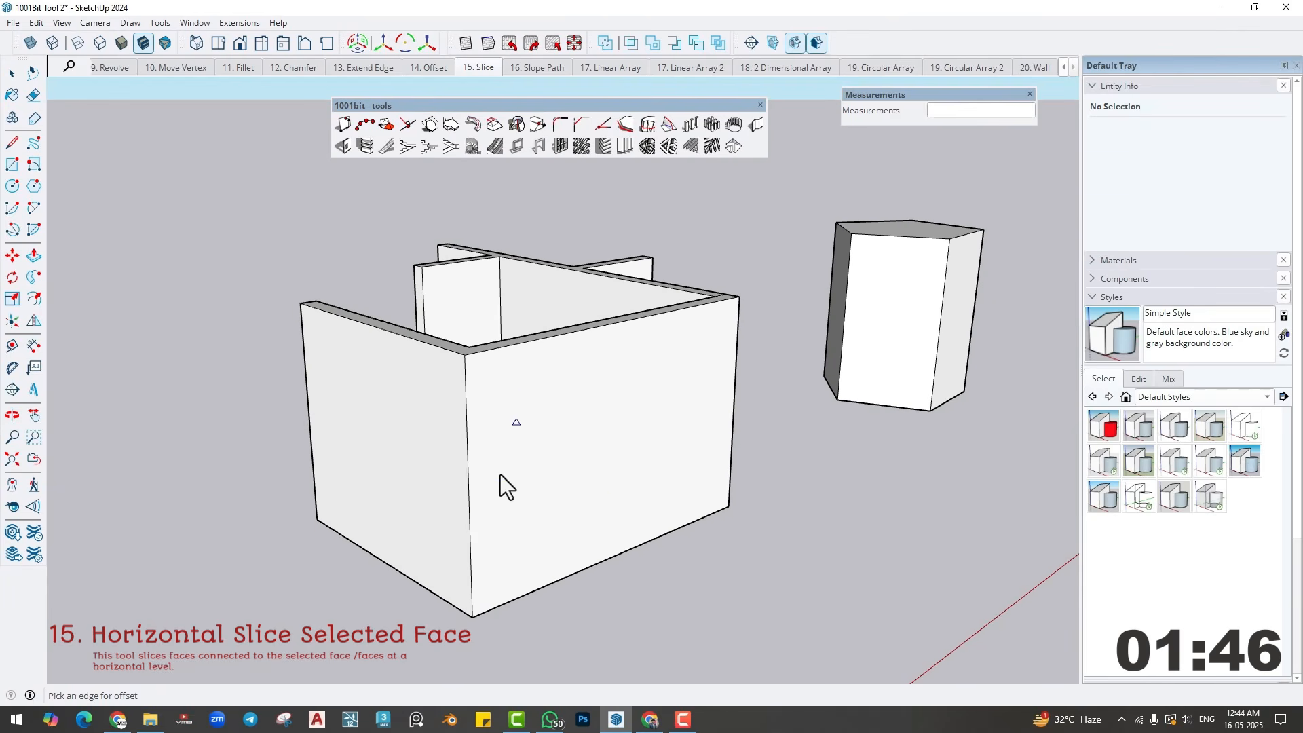
pyautogui.press('space')
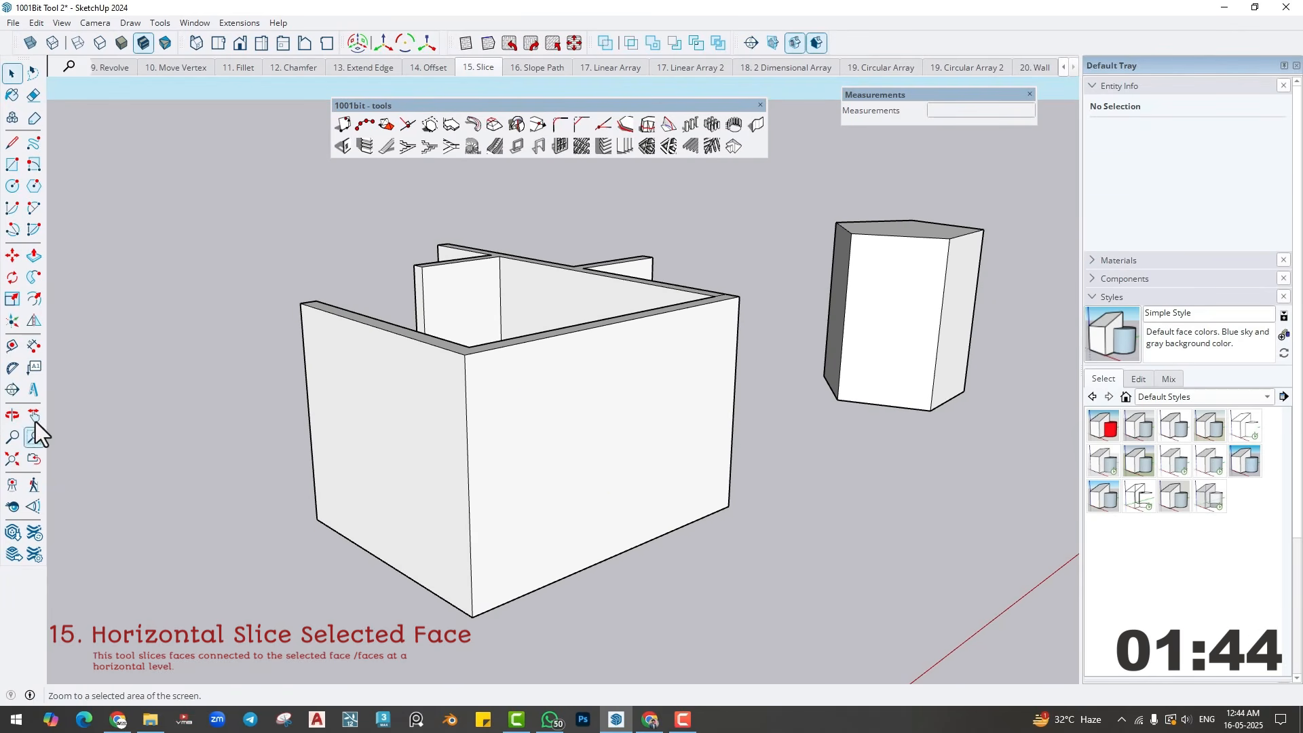
pyautogui.click(12, 345)
pyautogui.moveTo(524, 506); pyautogui.dragTo(438, 470, button='middle')
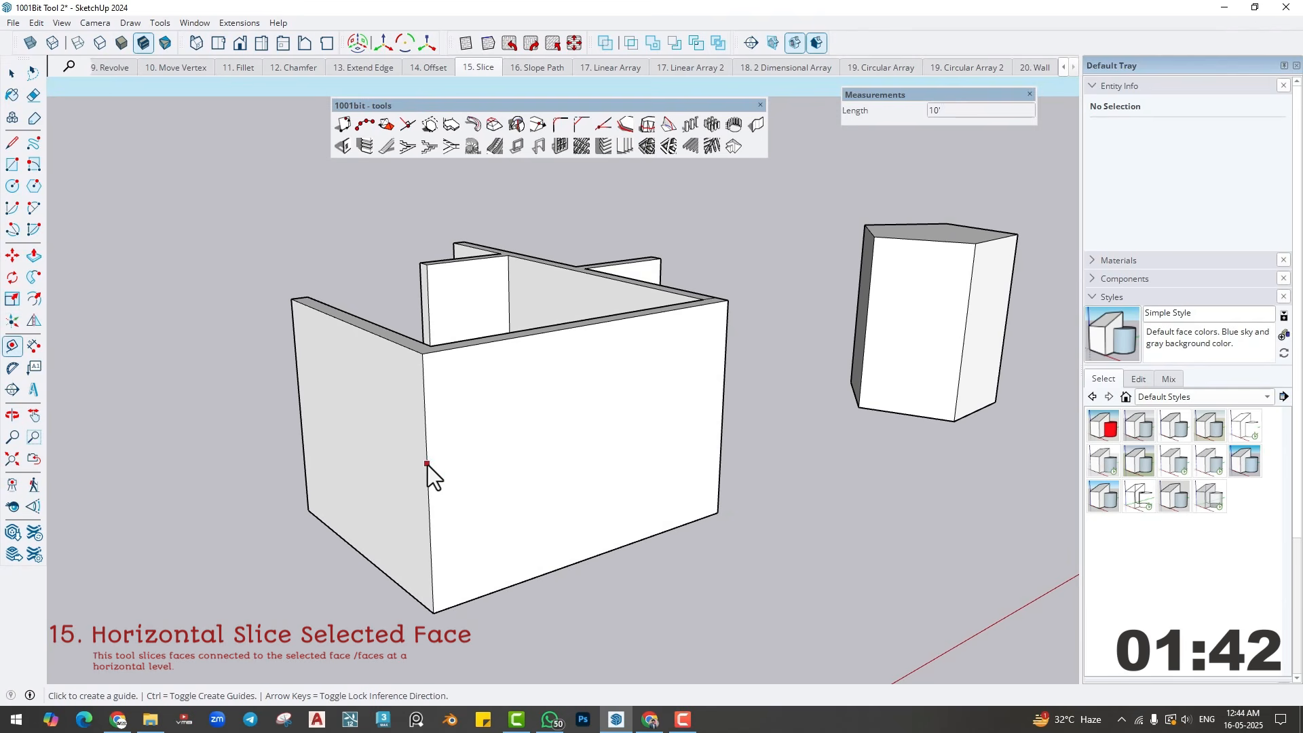
pyautogui.click(427, 463)
pyautogui.click(478, 480)
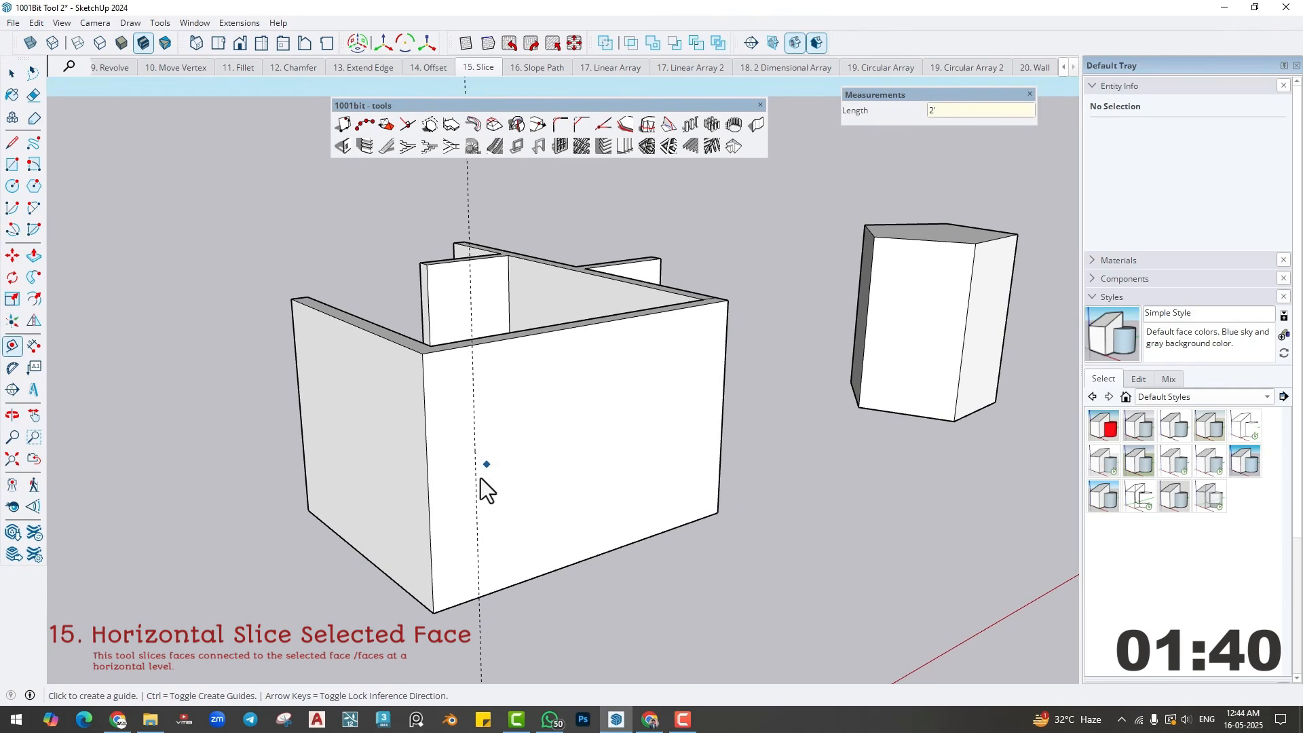
# - Add a second vertical guide 4' from the first and a horizontal guide 3' above the front wall's bottom edge
pyautogui.click(475, 485)
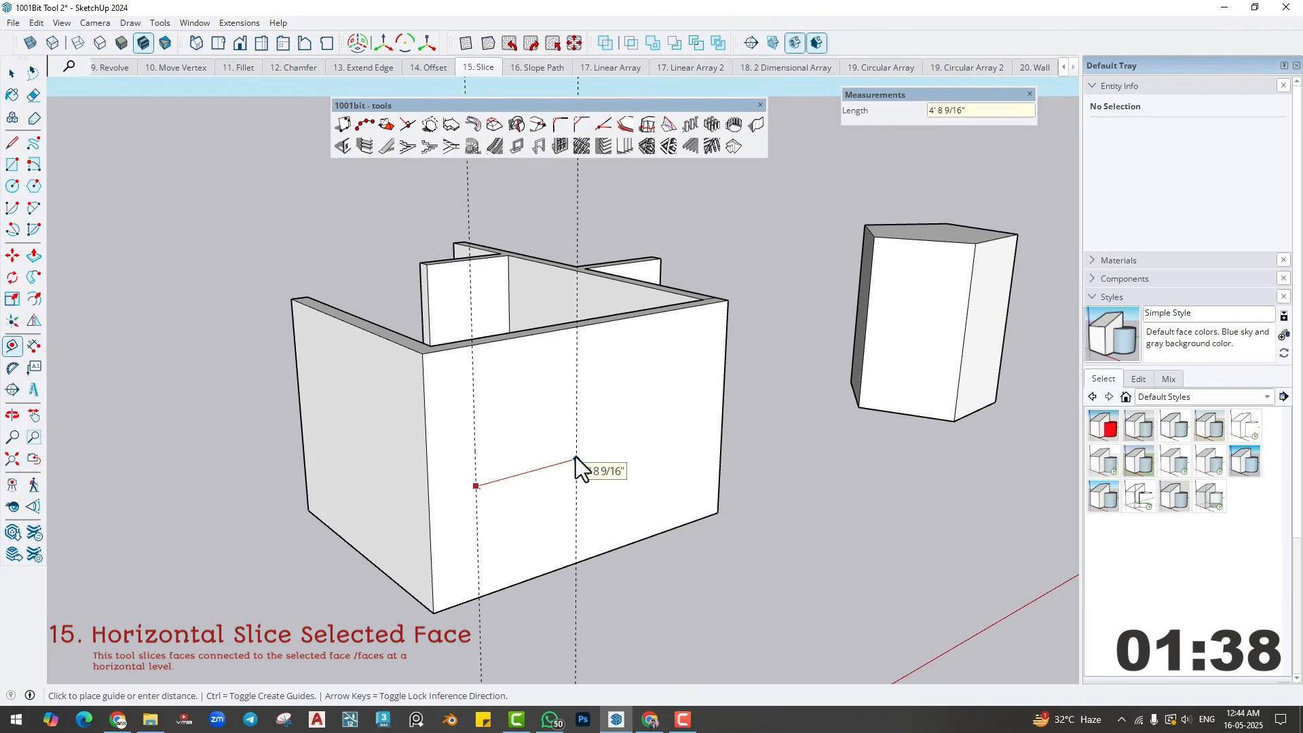
pyautogui.write("4'")
pyautogui.press('Return')
pyautogui.click(534, 575)
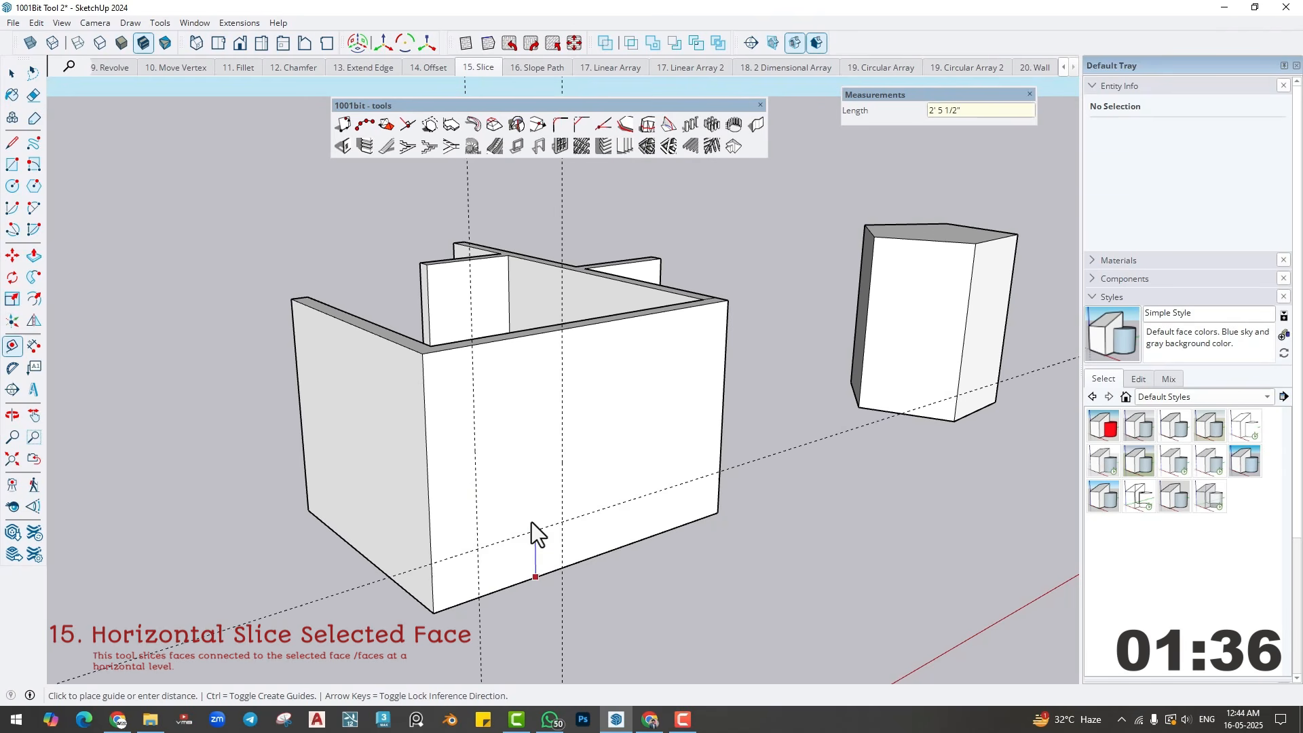
pyautogui.write("3'")
pyautogui.press('Return')
# - Add a horizontal guide 4' above the first and draw a 4' by 4' rectangle between the guides on the front wall
pyautogui.click(522, 513)
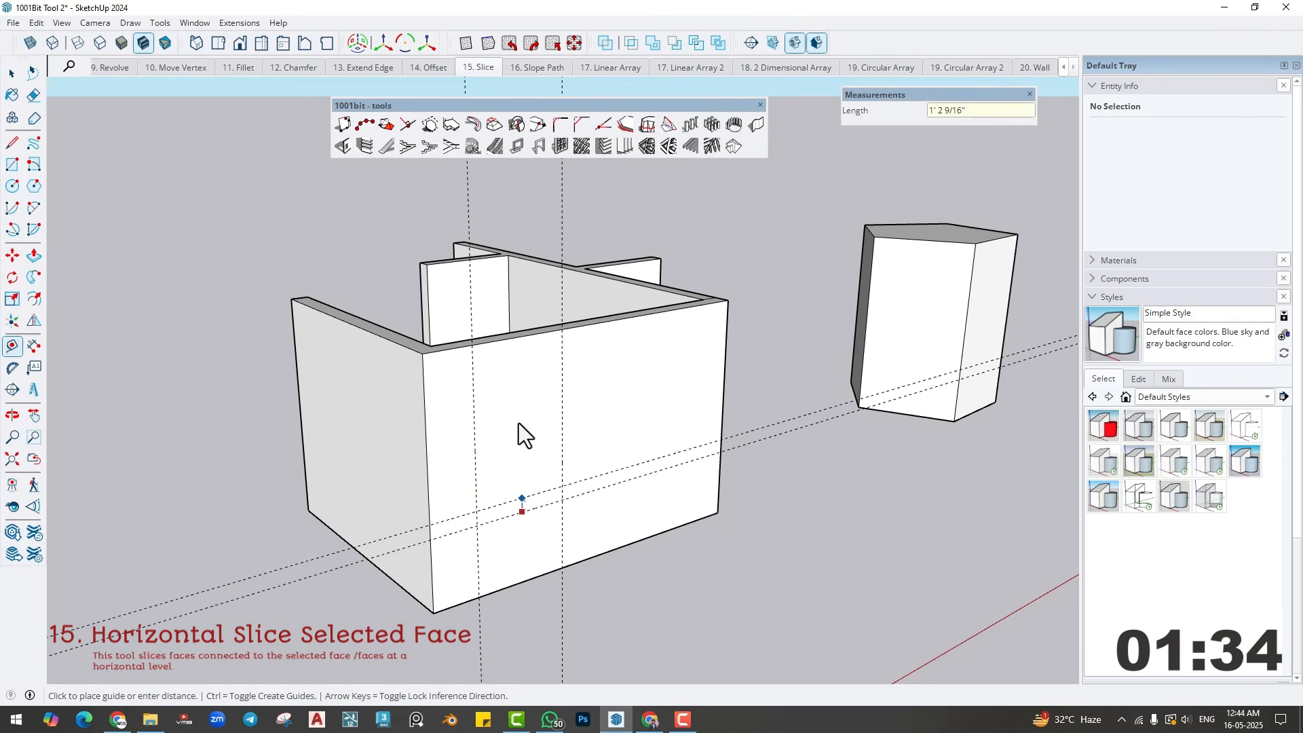
pyautogui.write("4'")
pyautogui.press('Return')
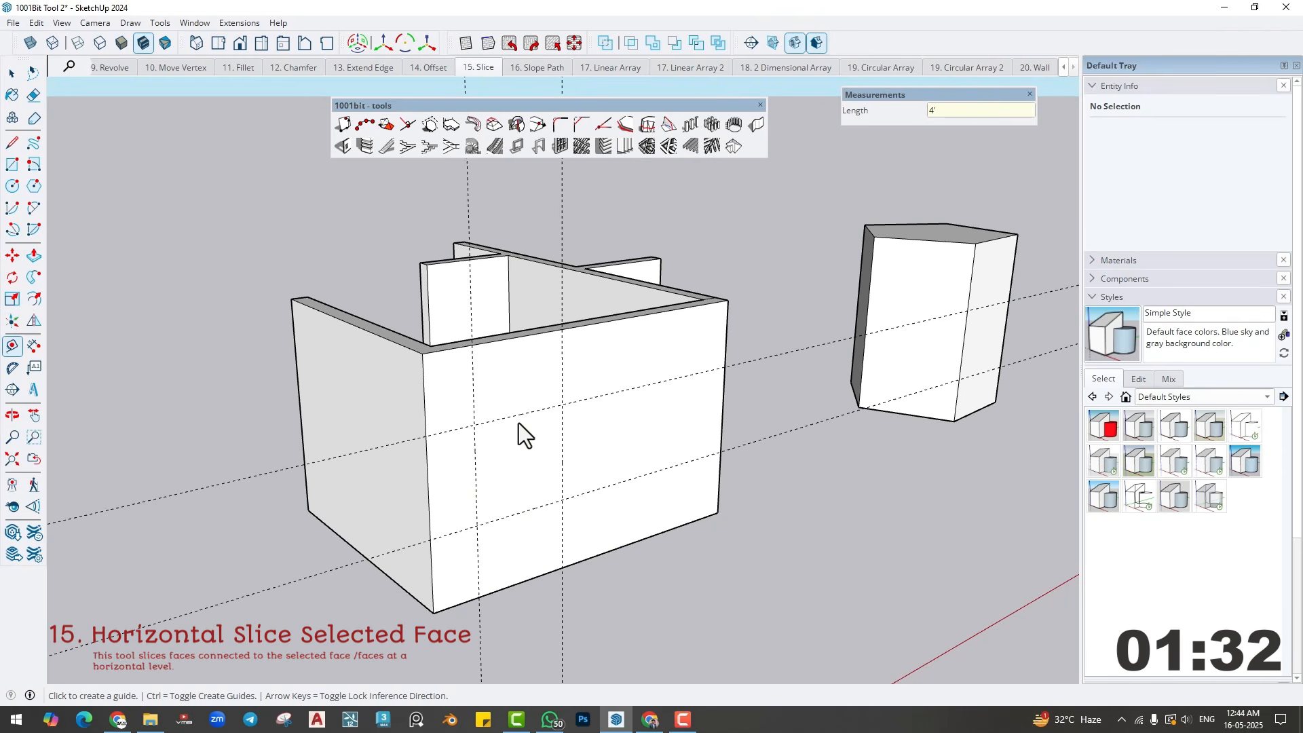
pyautogui.press('r')
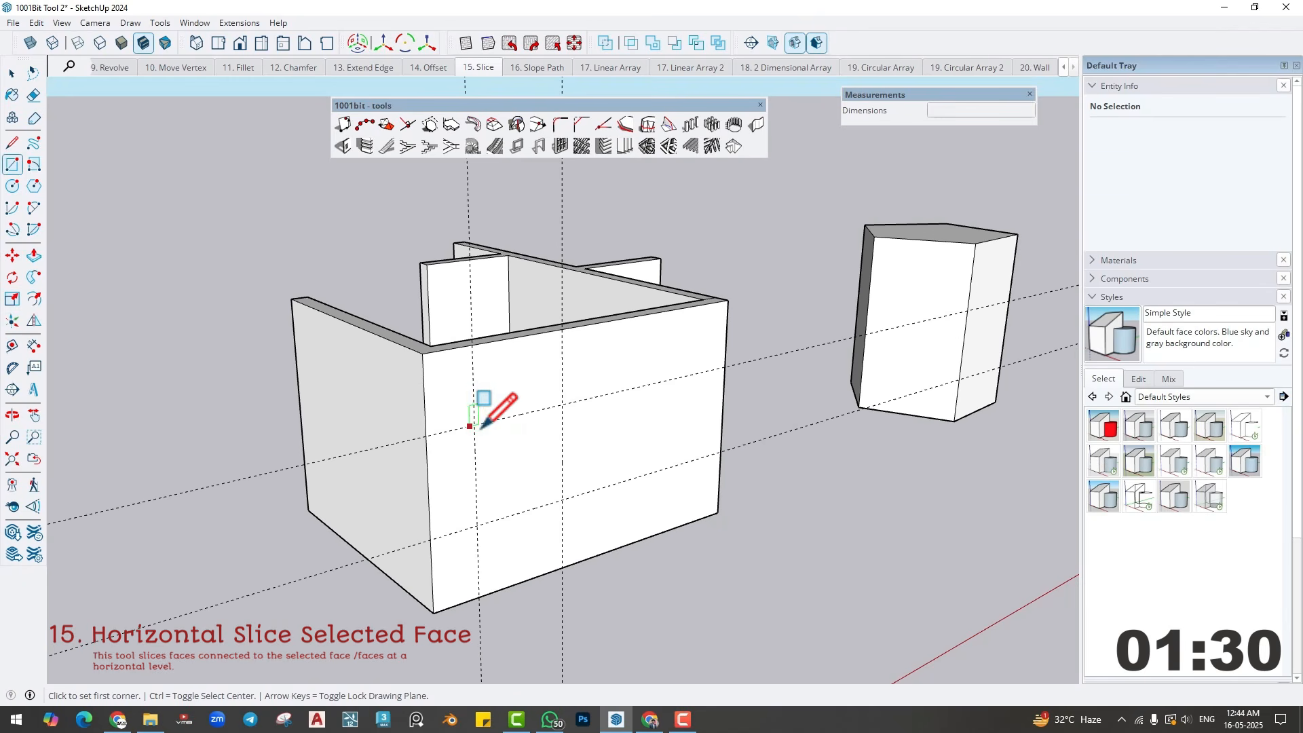
pyautogui.click(473, 425)
pyautogui.click(561, 499)
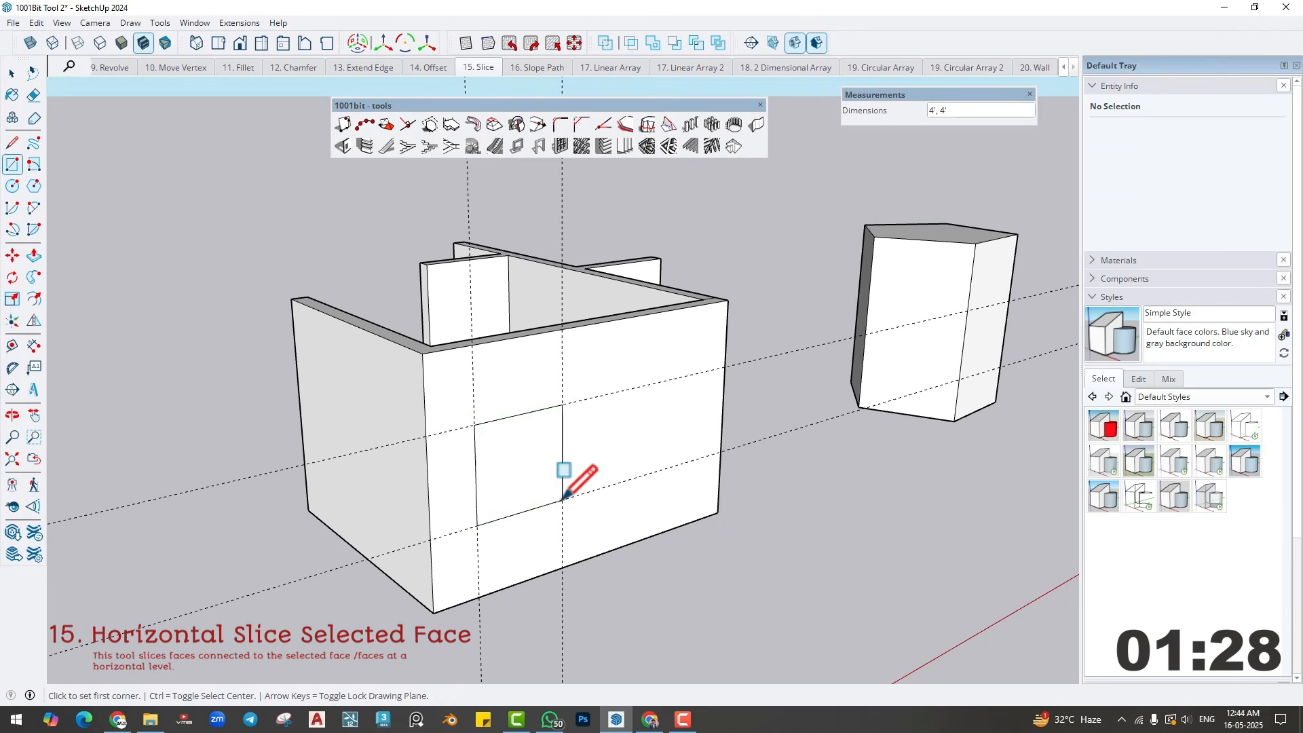
# - Push the rectangle 6" through the front wall to cut a window opening
pyautogui.press('p')
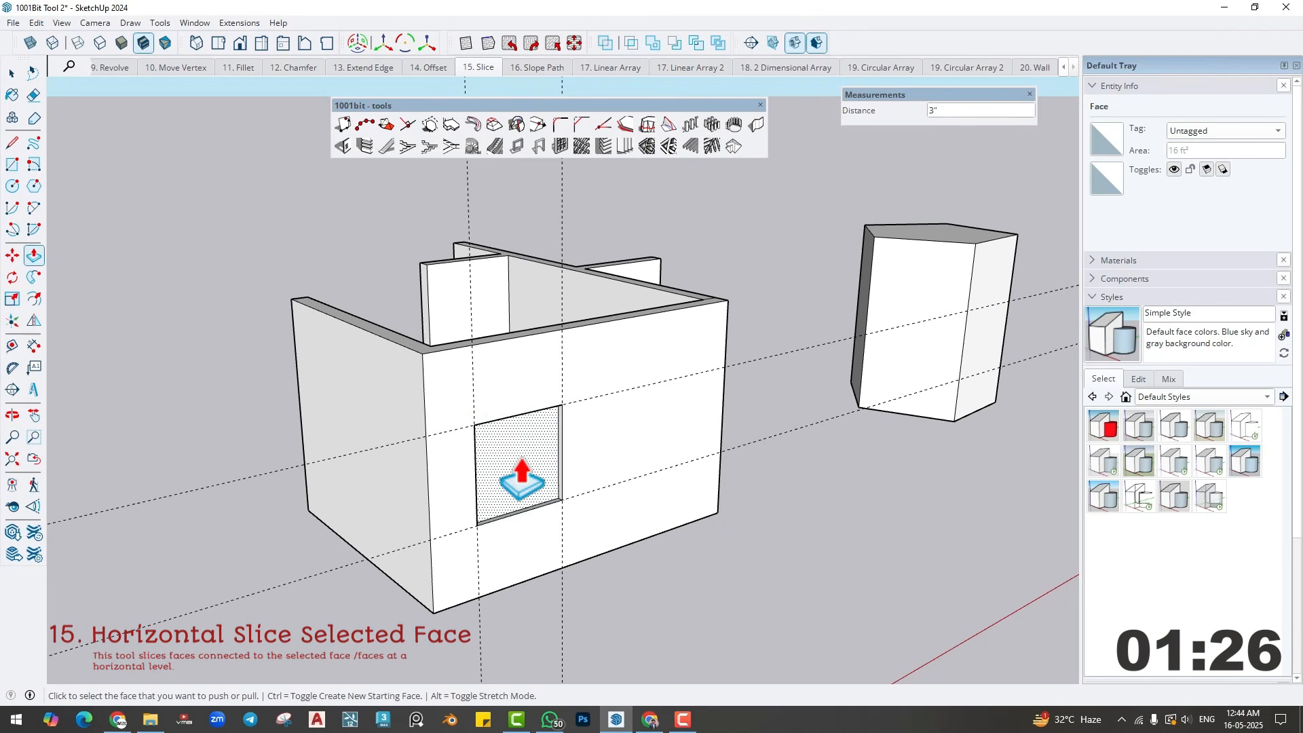
pyautogui.click(507, 481)
pyautogui.click(503, 475)
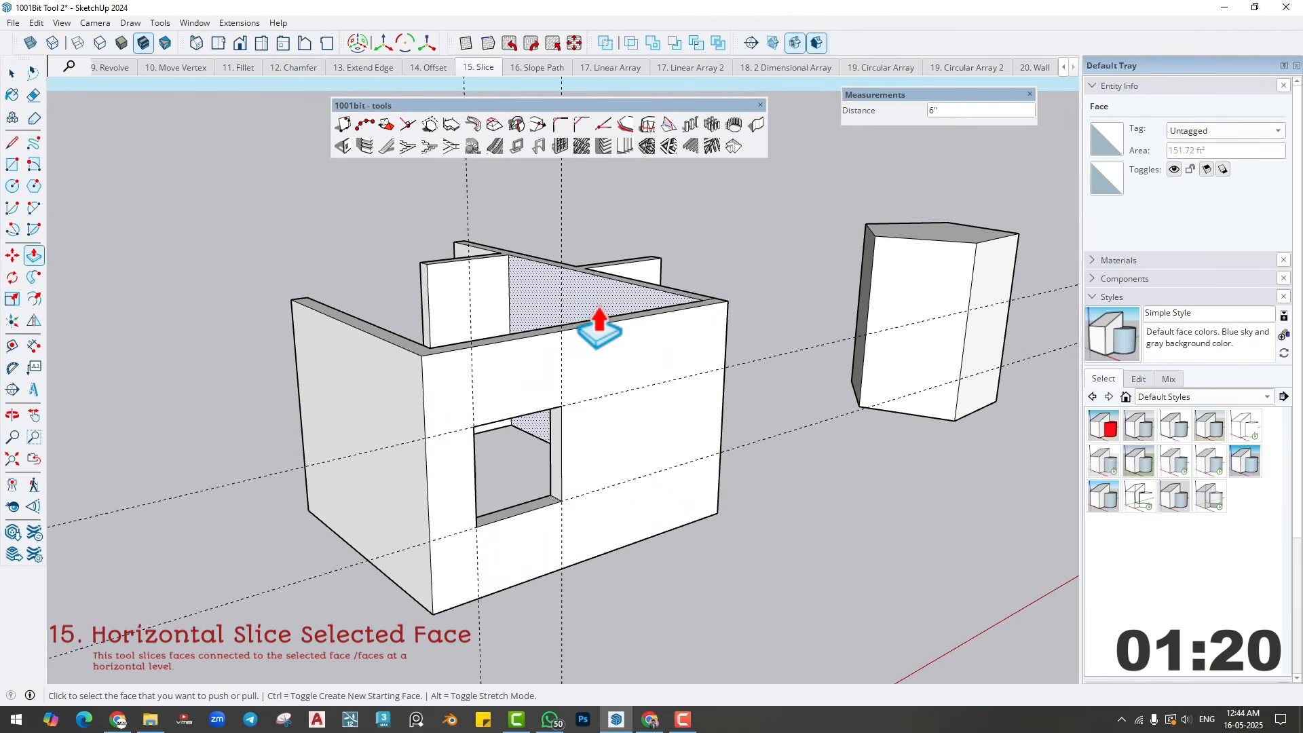
# - Undo the window opening, its rectangle and the guides on the front wall
pyautogui.hotkey('ctrl', 'z')
pyautogui.hotkey('ctrl', 'z')
pyautogui.hotkey('ctrl', 'z')
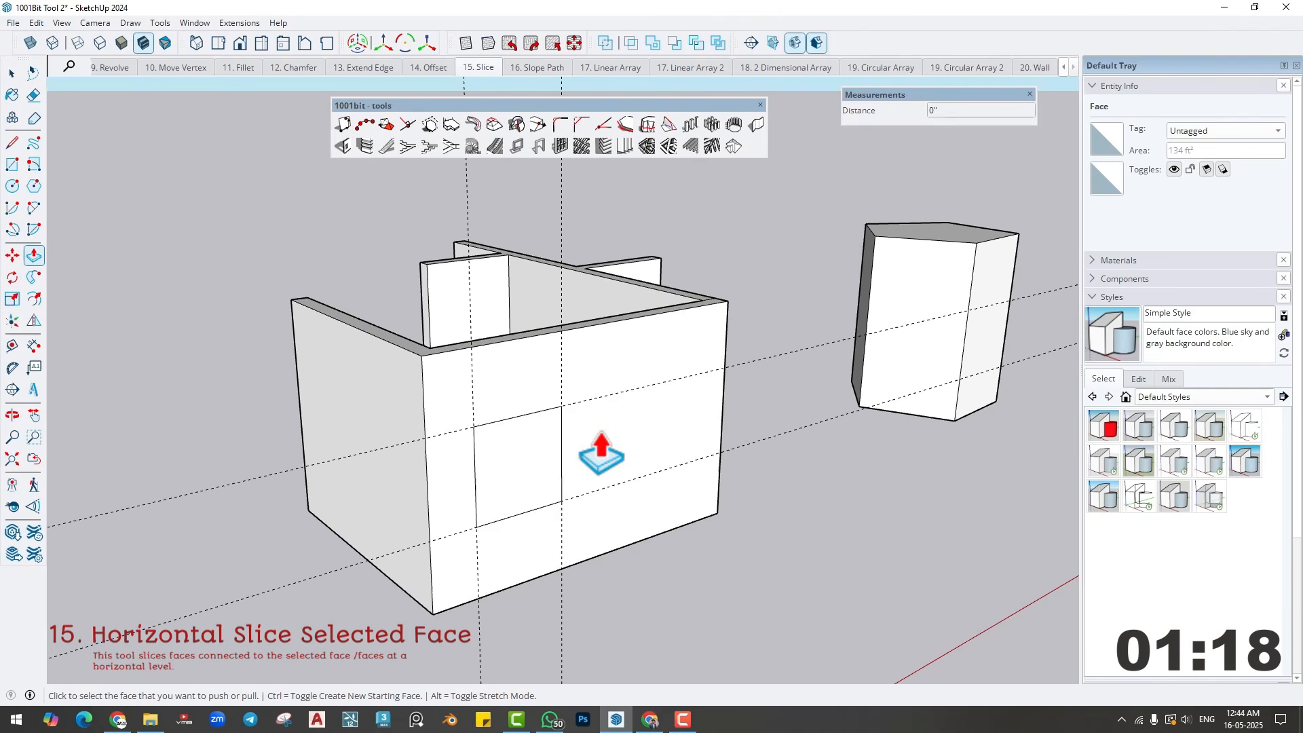
pyautogui.hotkey('ctrl', 'z')
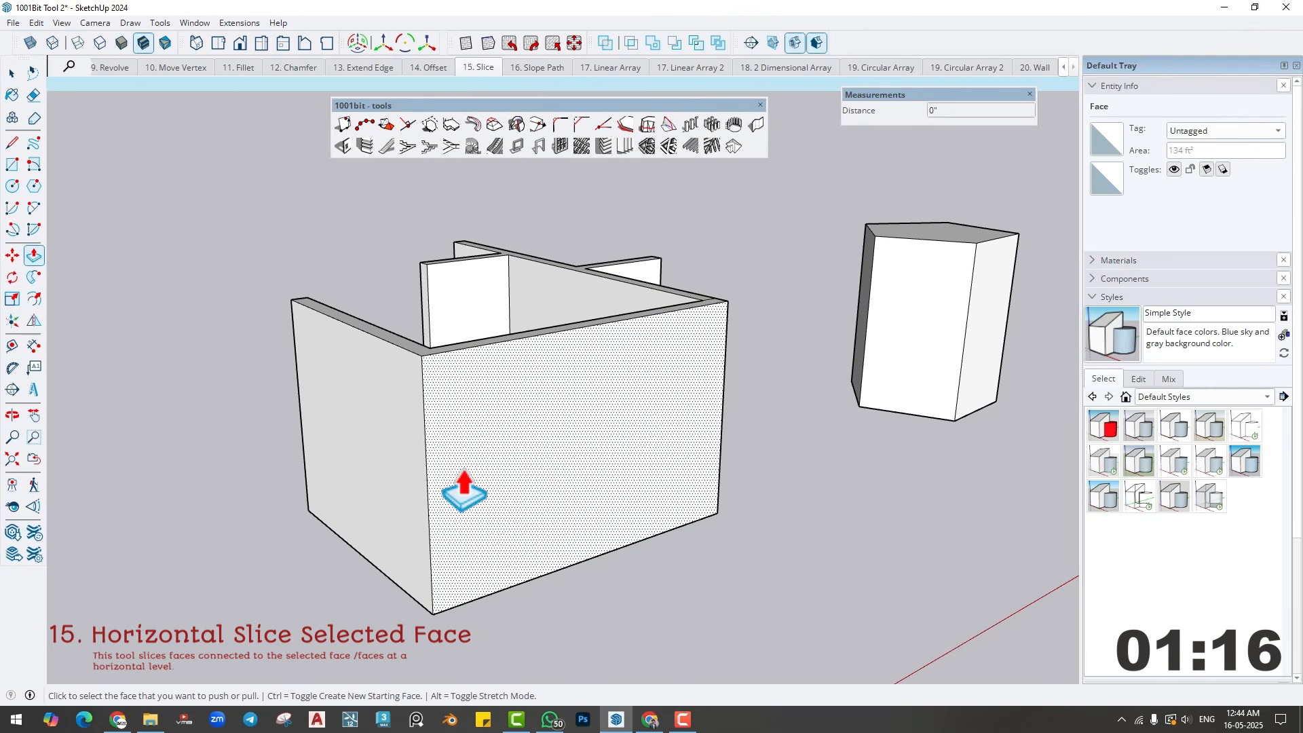
# - Select the outer left and front wall faces and slice them horizontally 3' above the near bottom corner with 1001bit's Horizontal Slice
pyautogui.moveTo(465, 490); pyautogui.dragTo(477, 490, button='middle')
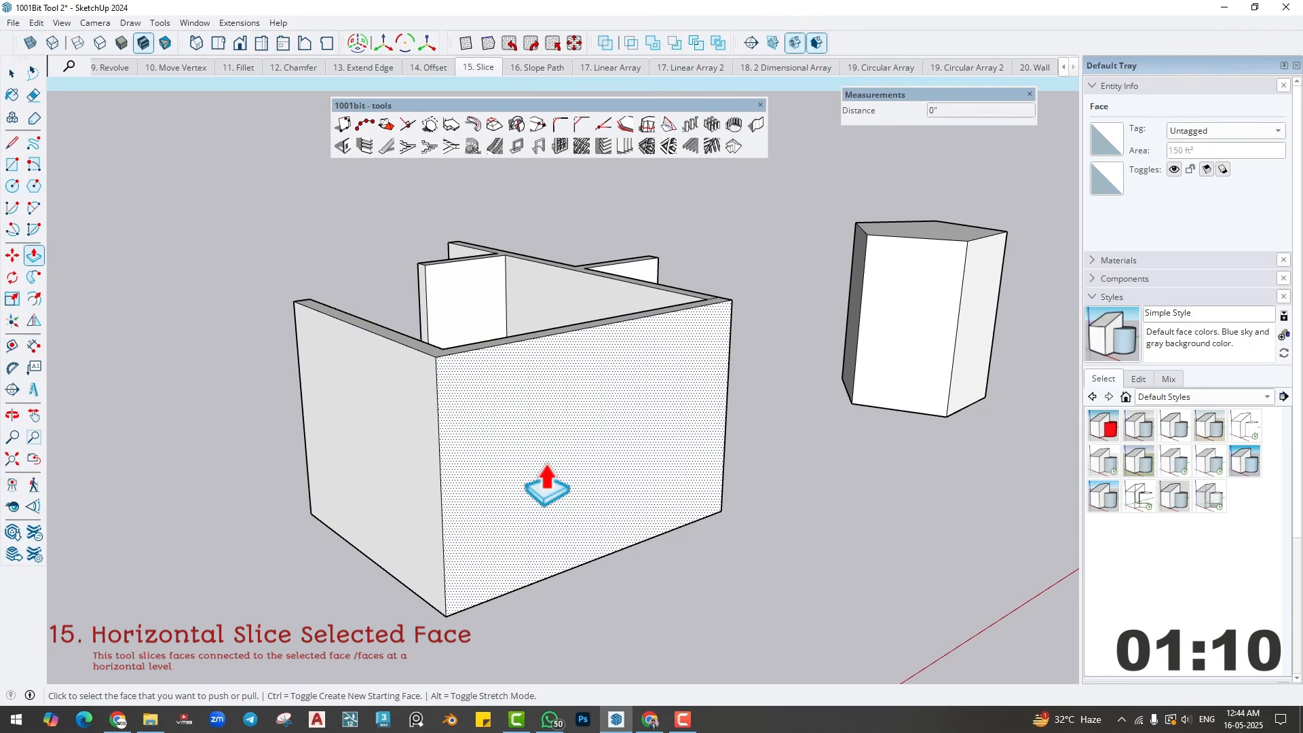
pyautogui.press('space')
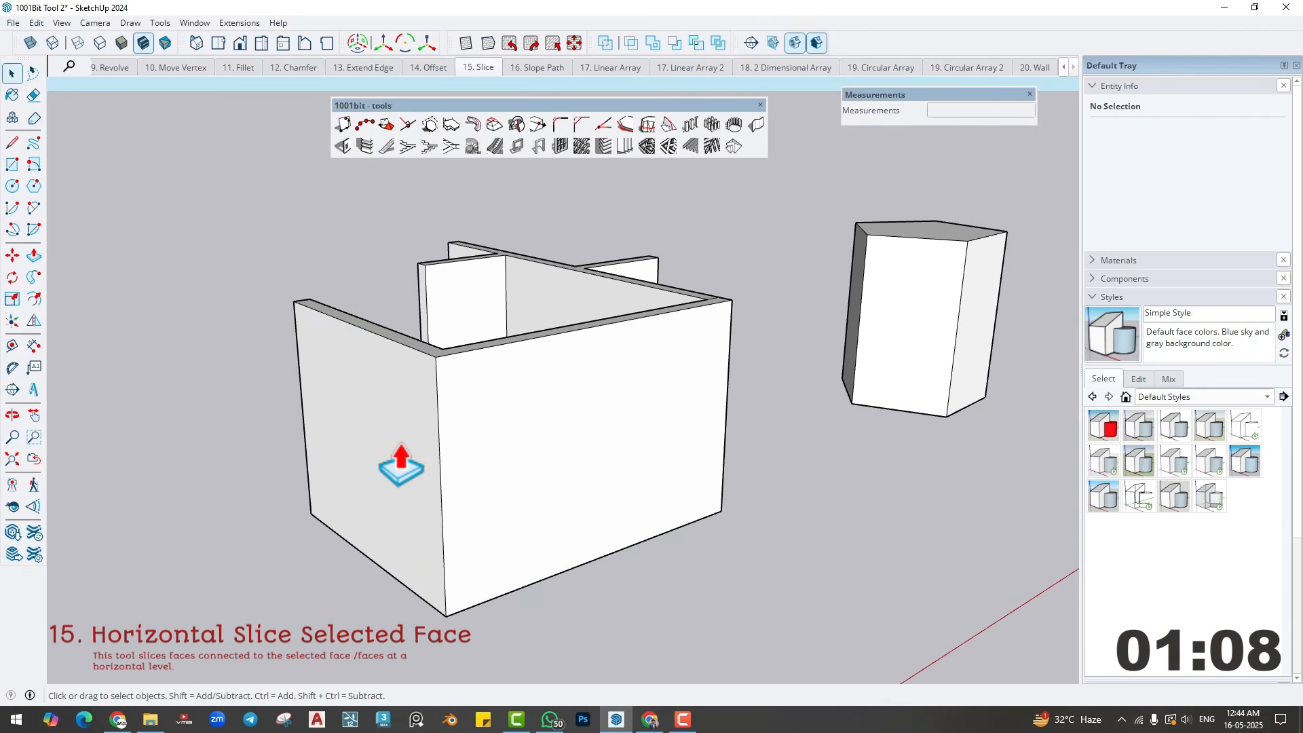
pyautogui.click(523, 445)
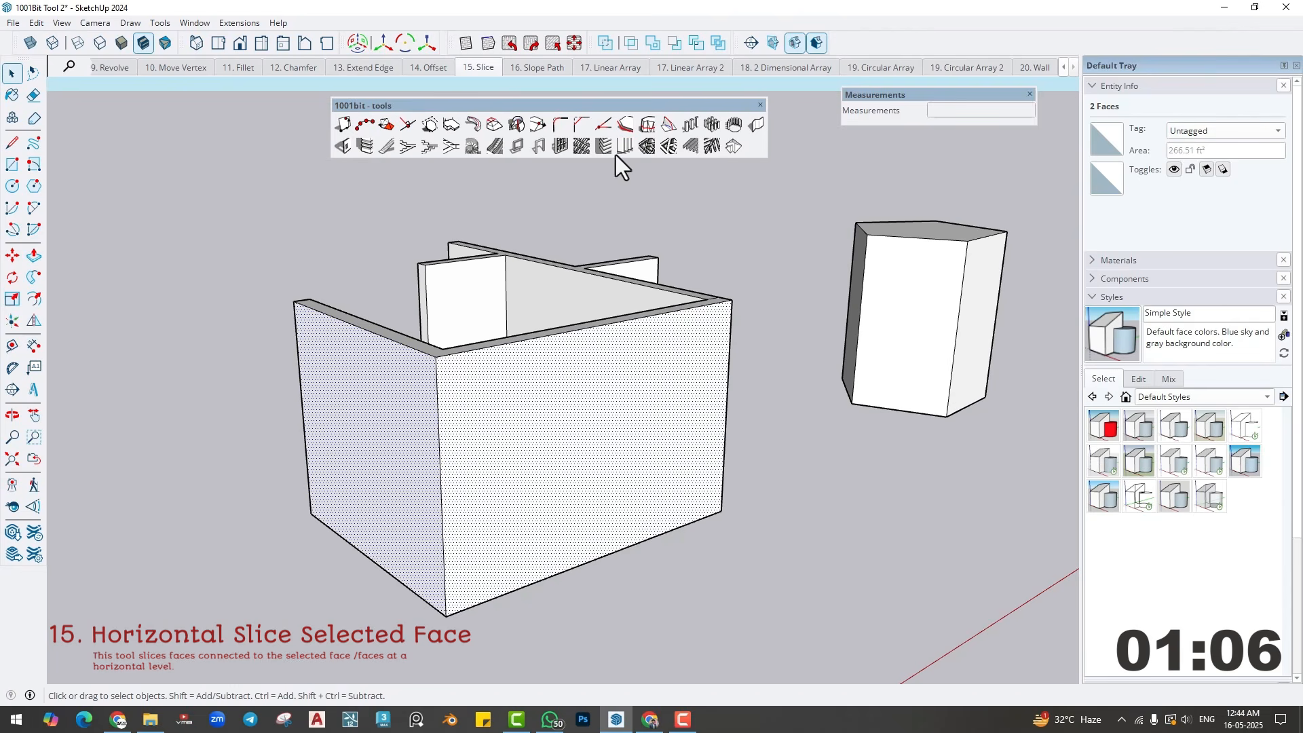
pyautogui.click(647, 124)
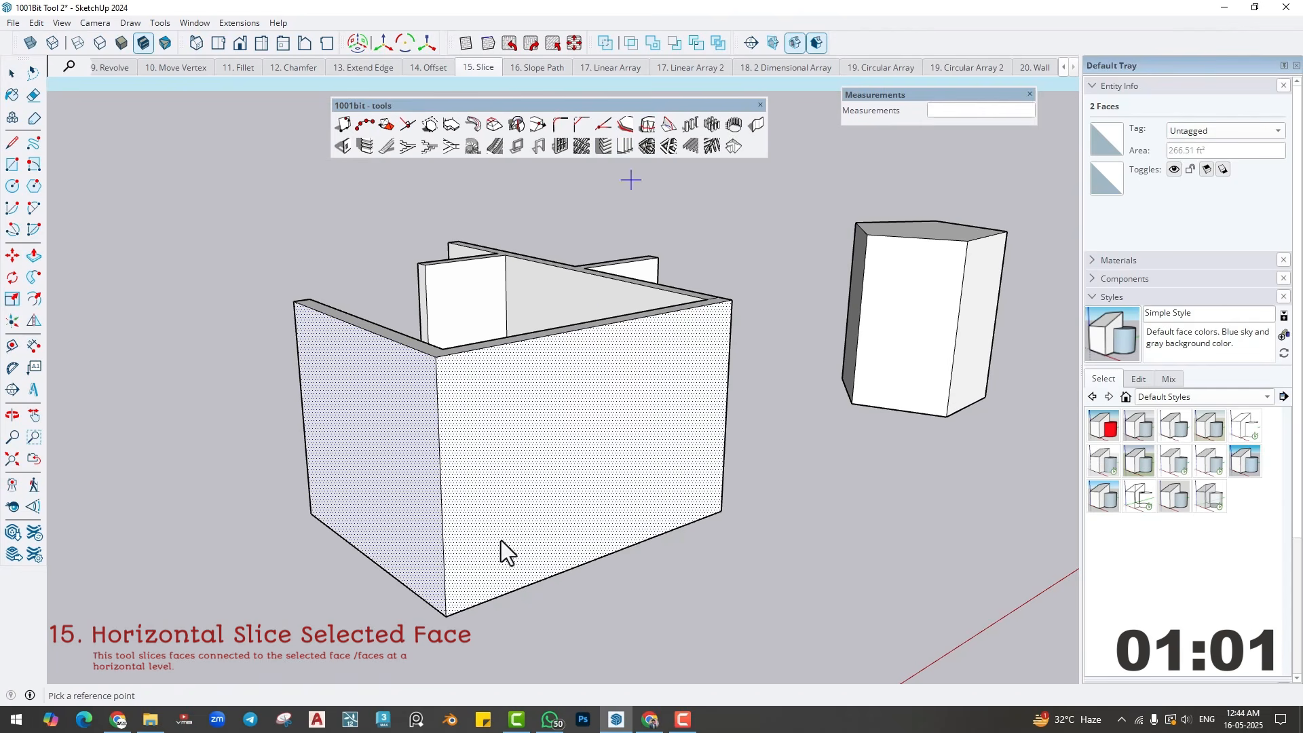
pyautogui.click(448, 616)
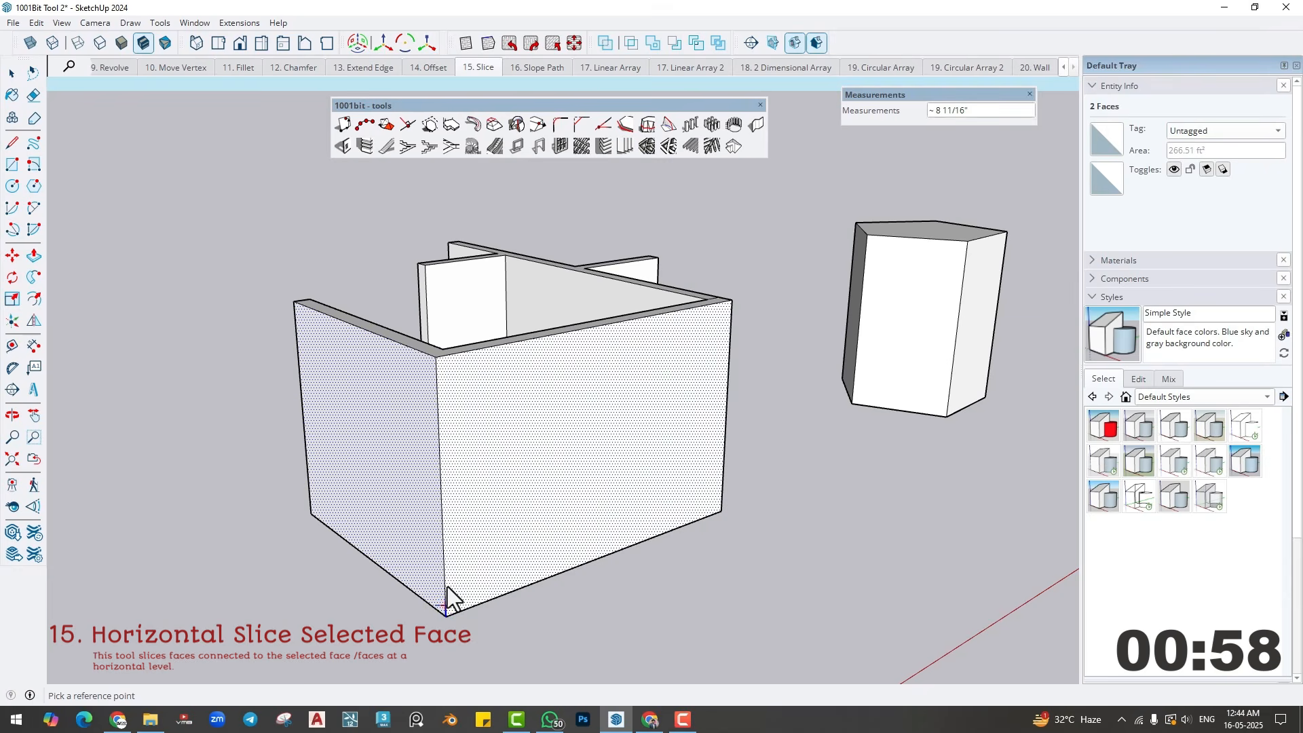
pyautogui.click(446, 551)
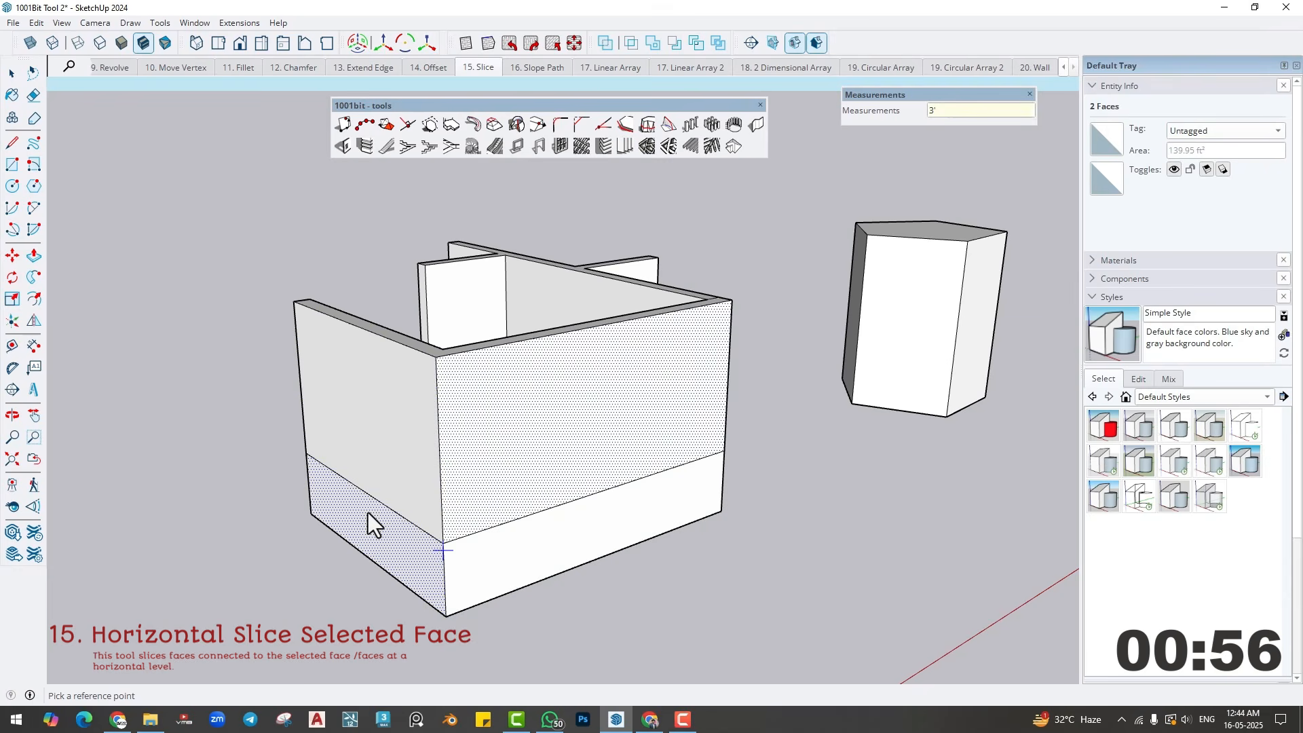
# - Select the upper portions of the left and front wall faces and slice them horizontally at a second level above the first slice
pyautogui.moveTo(368, 511); pyautogui.dragTo(364, 491, button='middle')
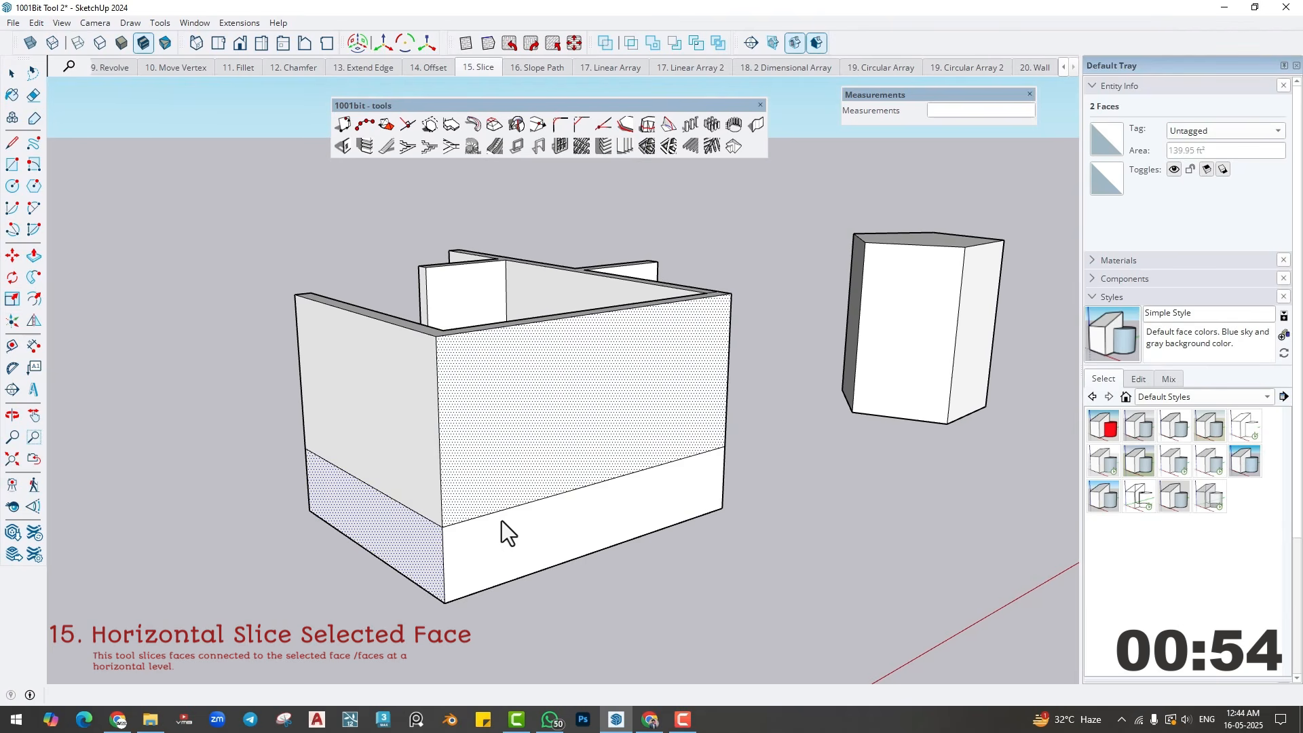
pyautogui.press('space')
pyautogui.click(393, 417)
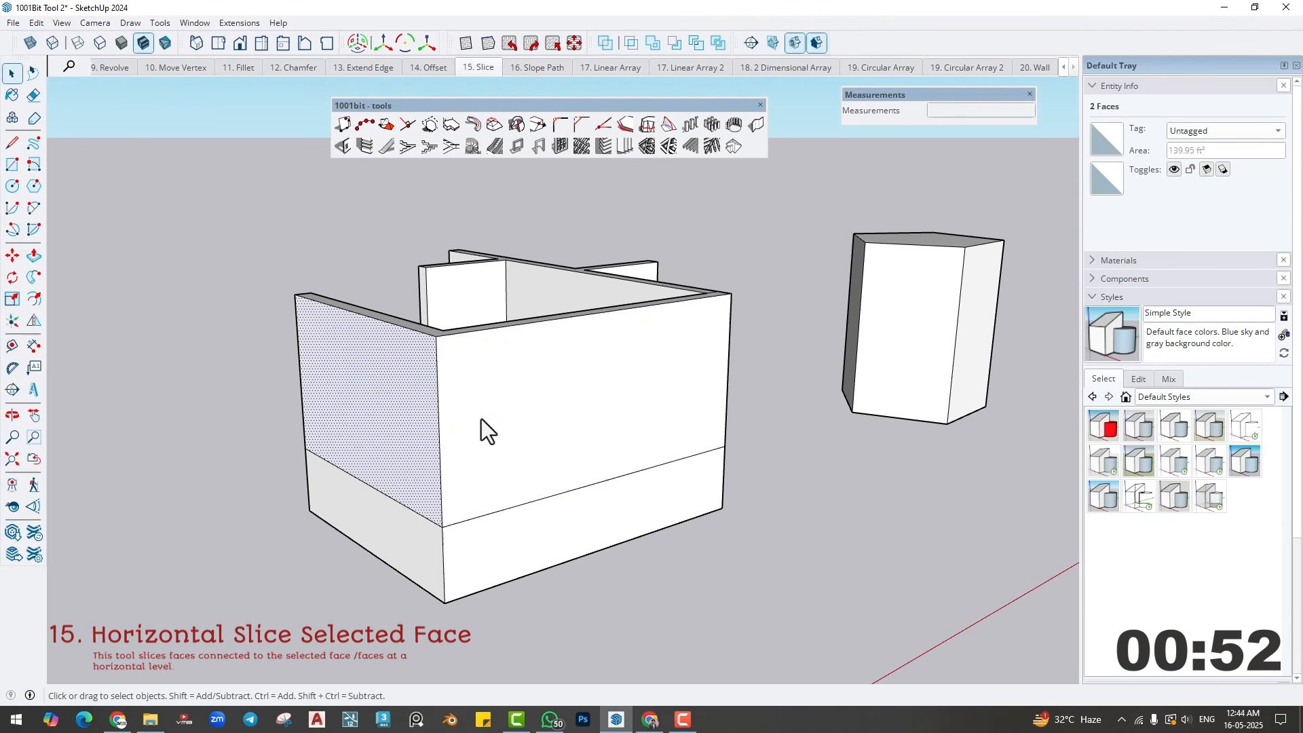
pyautogui.keyDown('ctrl'); pyautogui.click(482, 418); pyautogui.keyUp('ctrl')
pyautogui.click(644, 145)
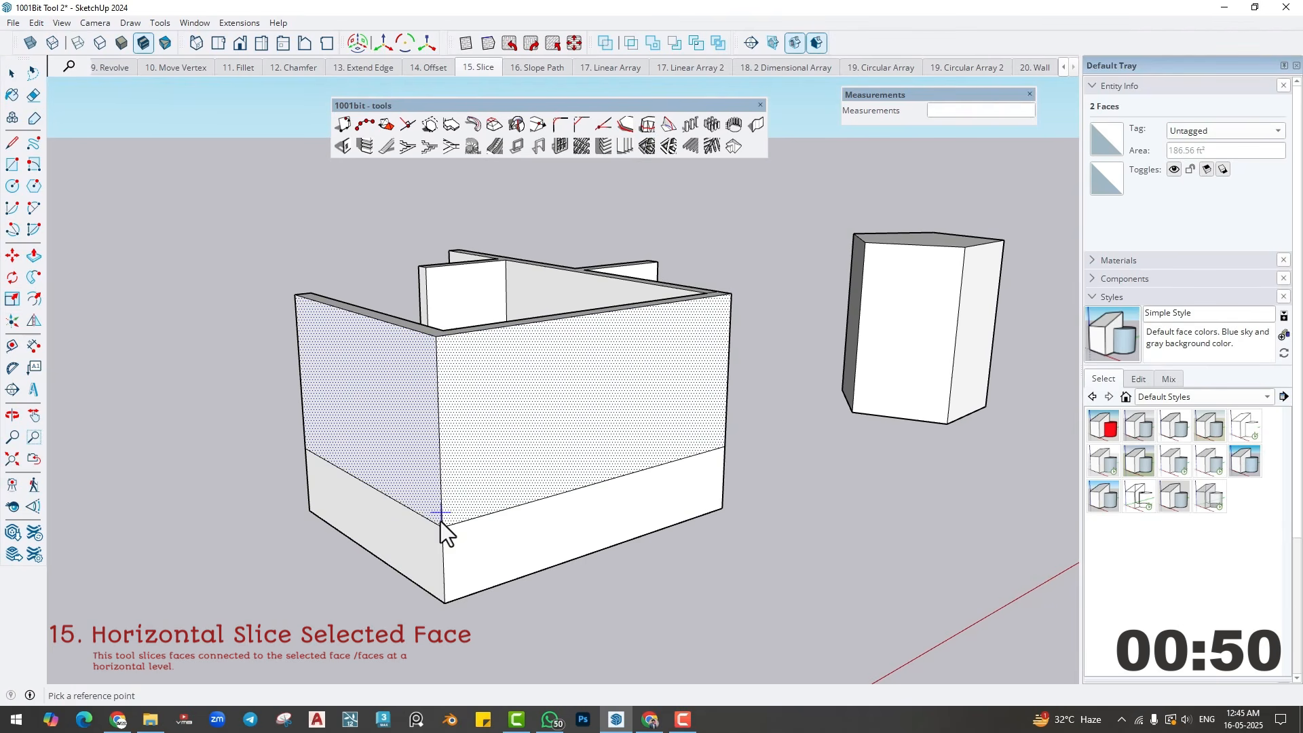
pyautogui.click(443, 456)
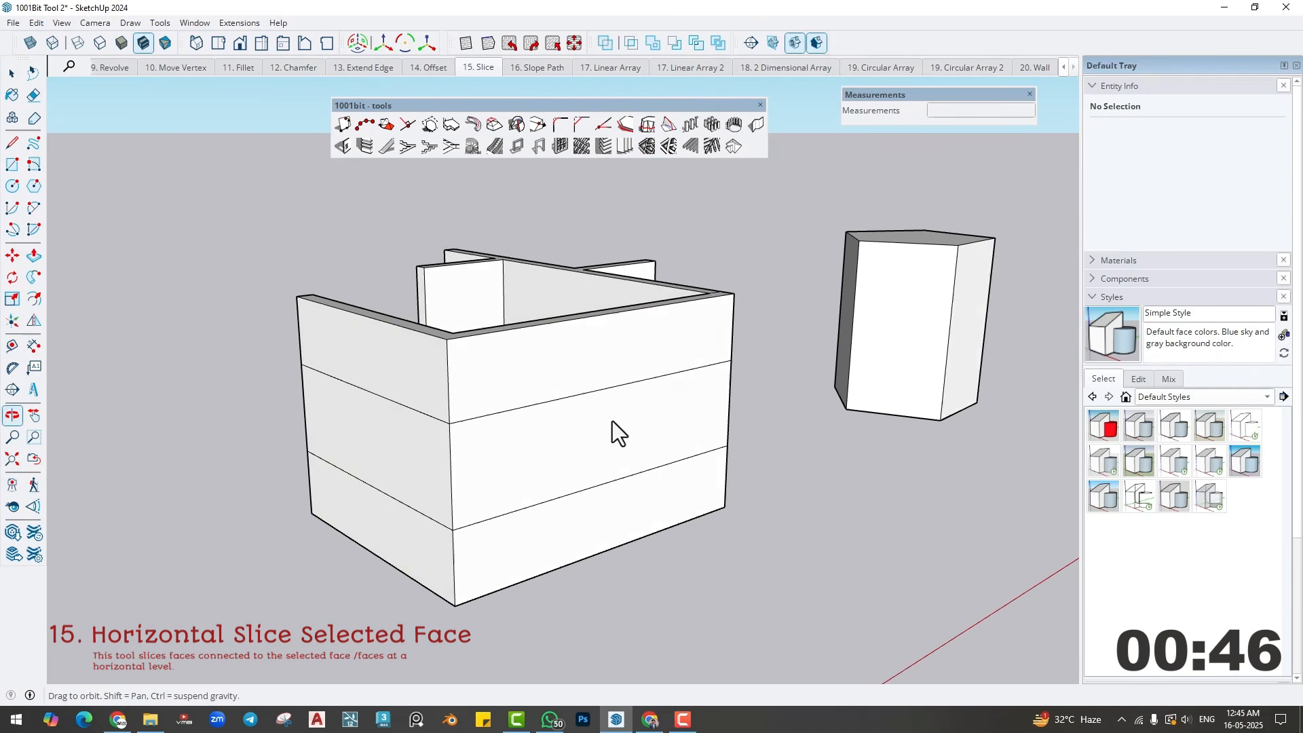
# - Undo both horizontal slices on the left and front wall faces
pyautogui.moveTo(612, 421); pyautogui.dragTo(539, 518, button='middle')
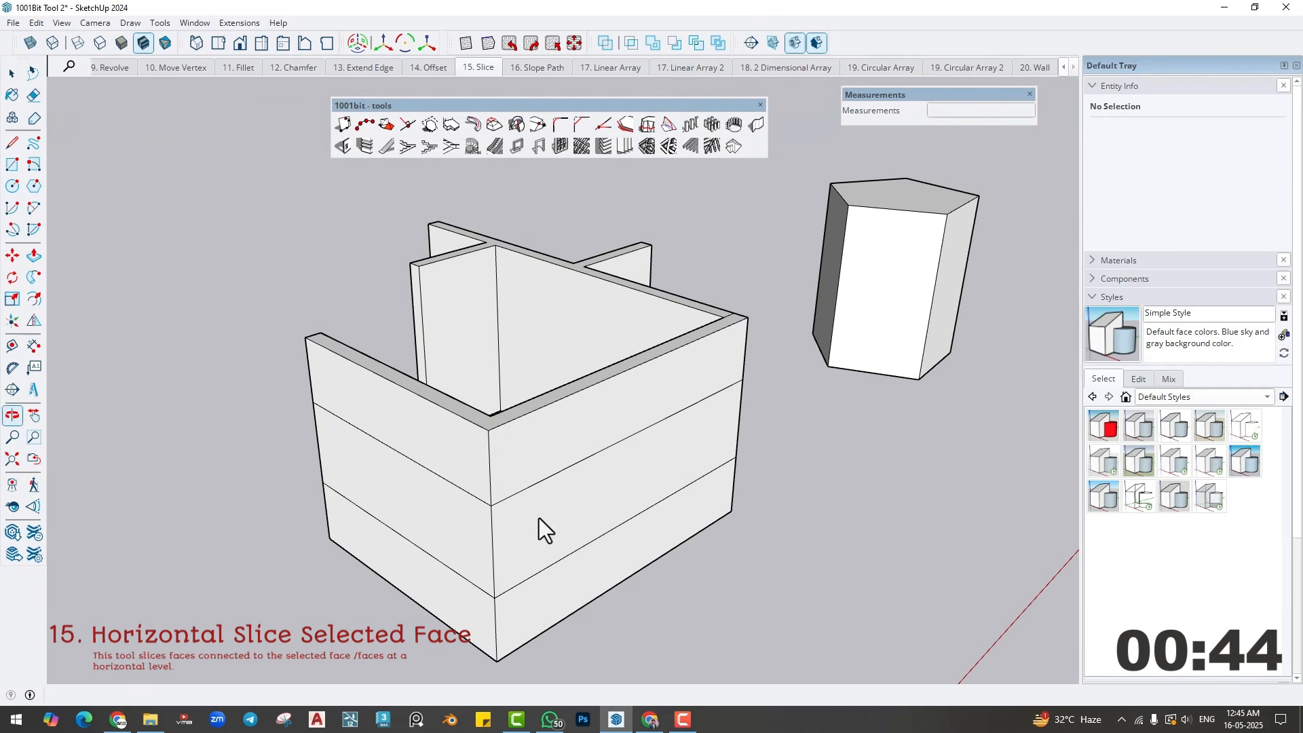
pyautogui.click(574, 503)
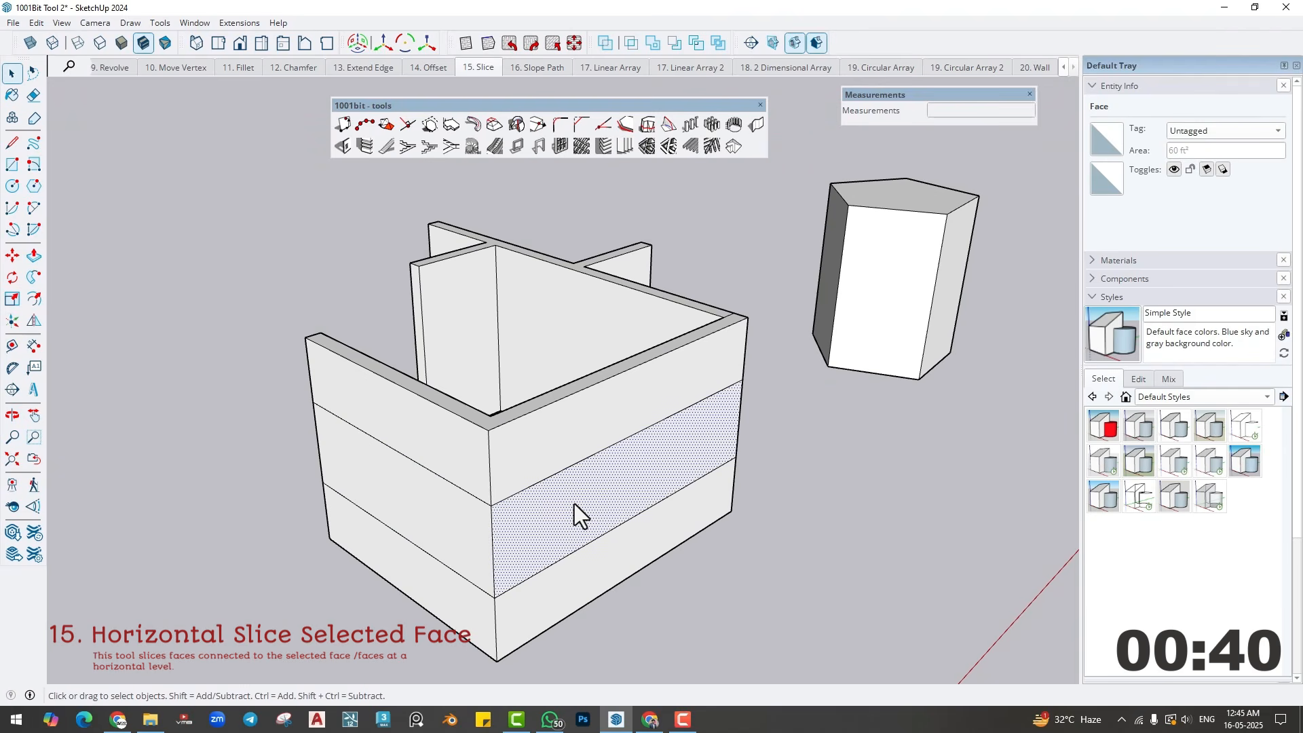
pyautogui.hotkey('ctrl', 'z')
pyautogui.hotkey('ctrl', 'z')
# - Select the entire connected wall model and slice it horizontally 3' above its near bottom corner
pyautogui.tripleClick(561, 474)
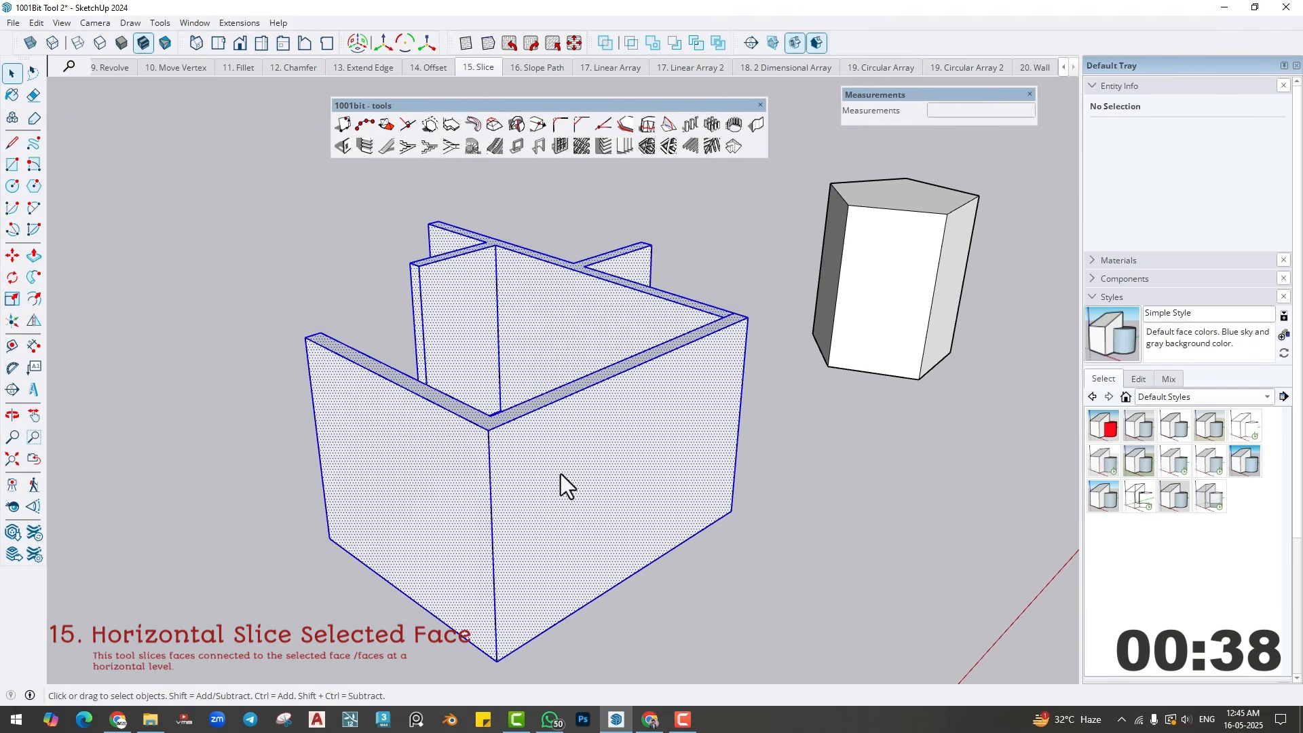
pyautogui.moveTo(528, 607); pyautogui.dragTo(533, 573, button='middle')
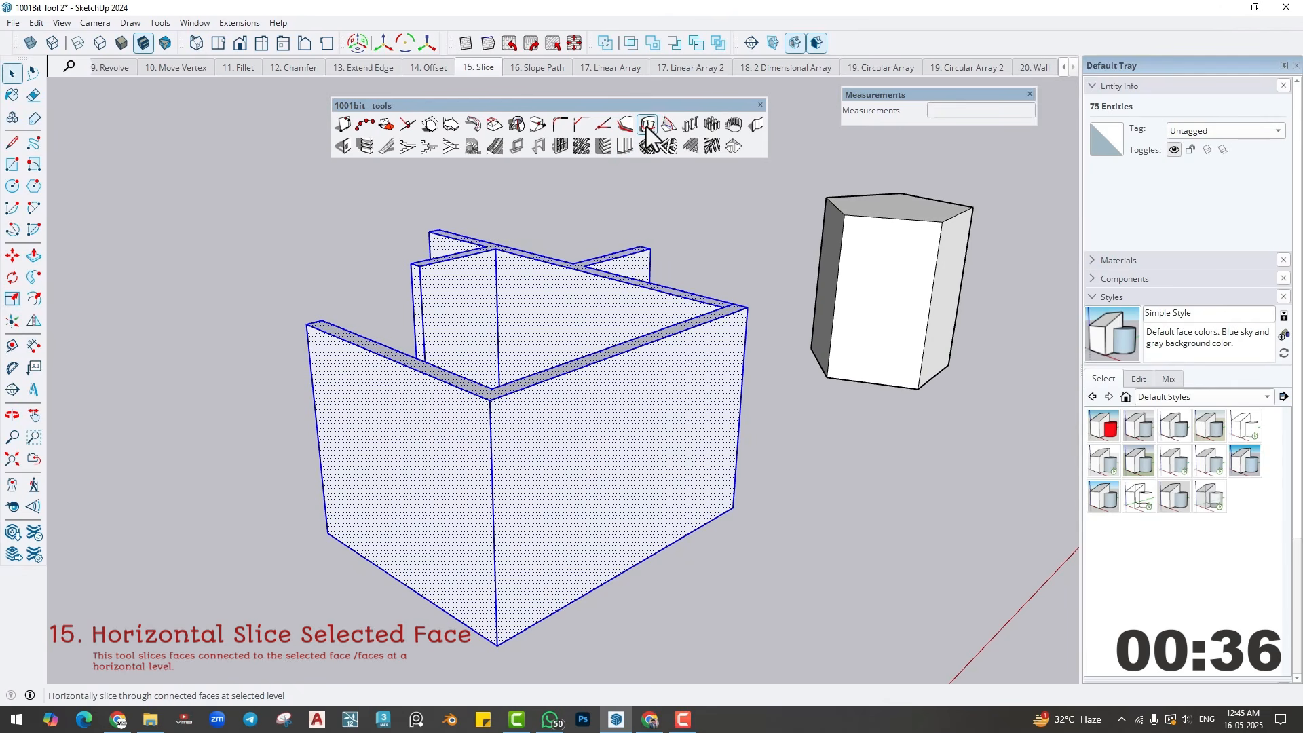
pyautogui.click(647, 126)
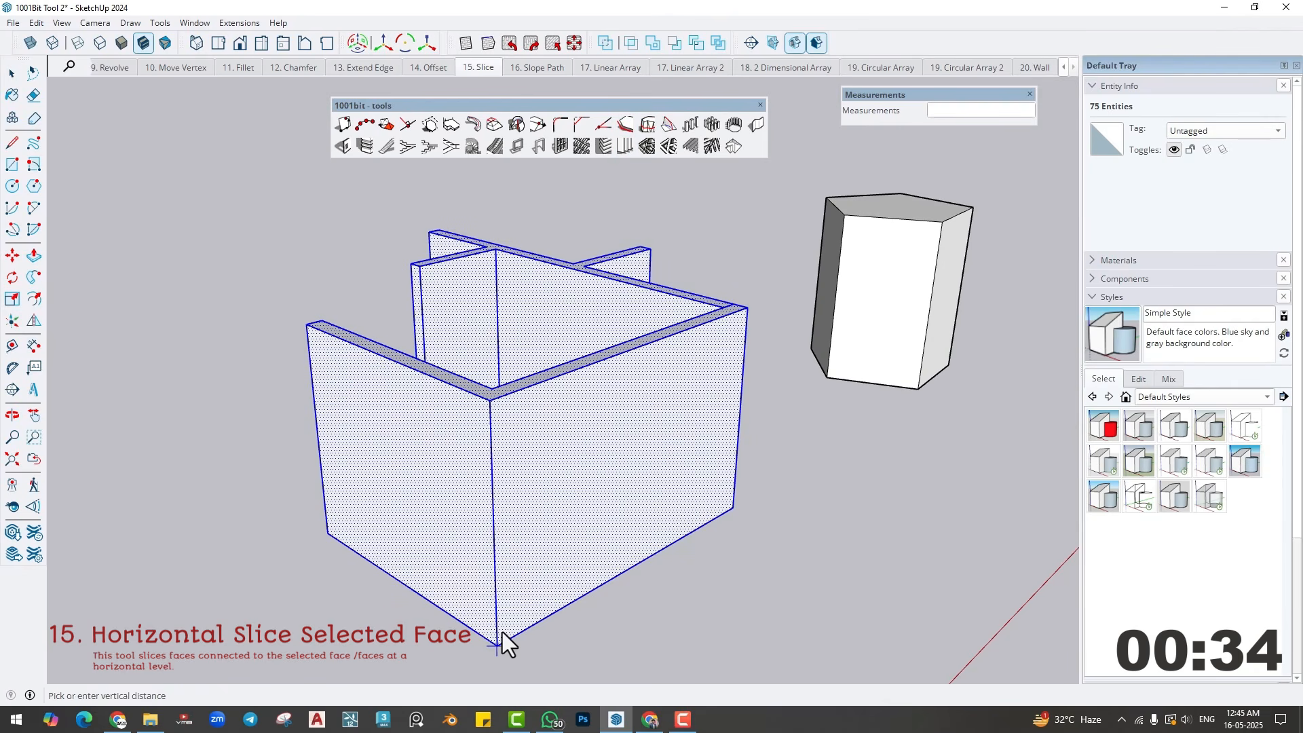
pyautogui.click(499, 584)
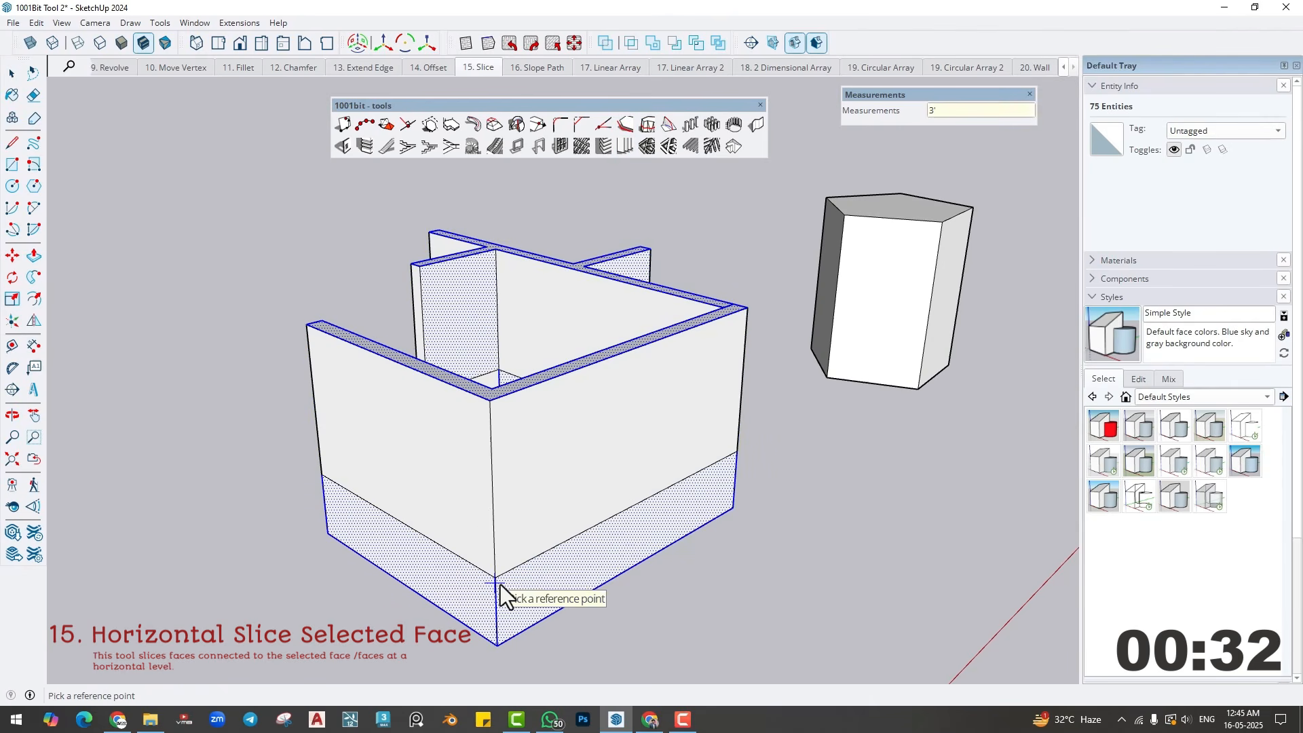
# - Reselect the entire wall model, slice it horizontally again above the first slice line, and clear the selection
pyautogui.click(500, 584)
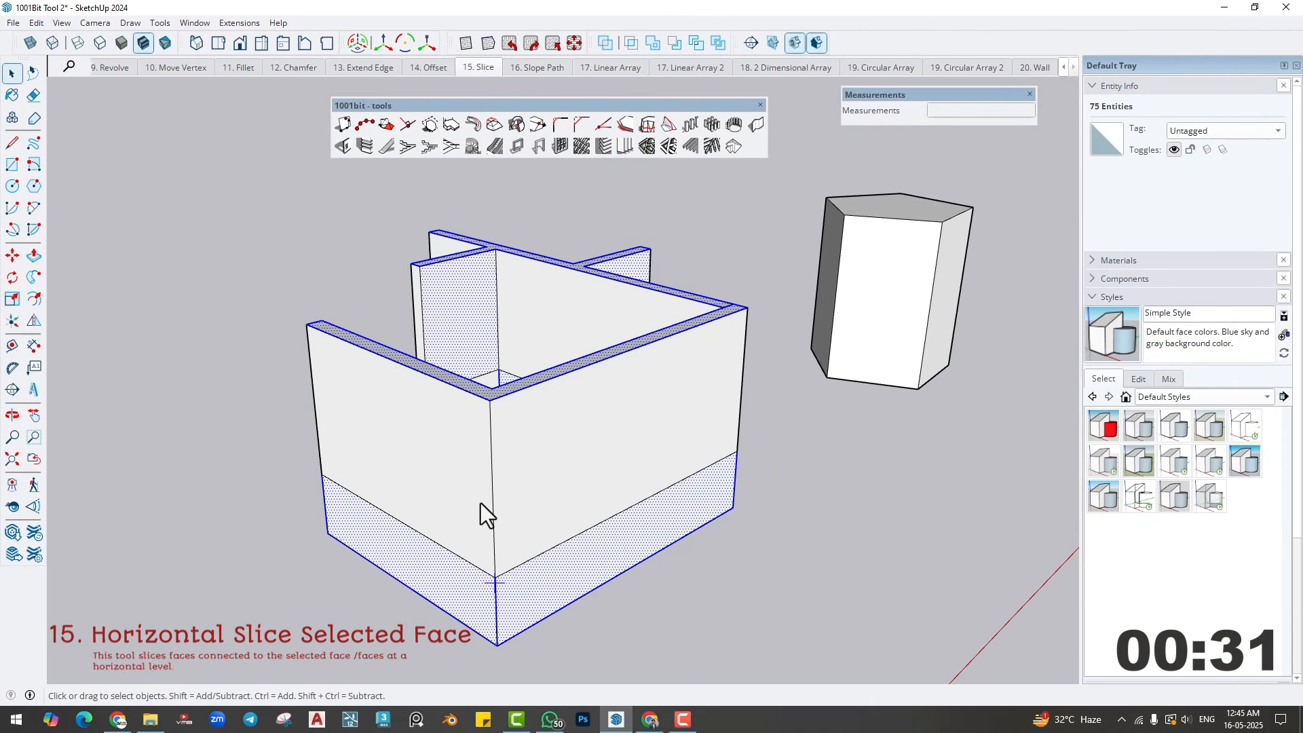
pyautogui.click(646, 127)
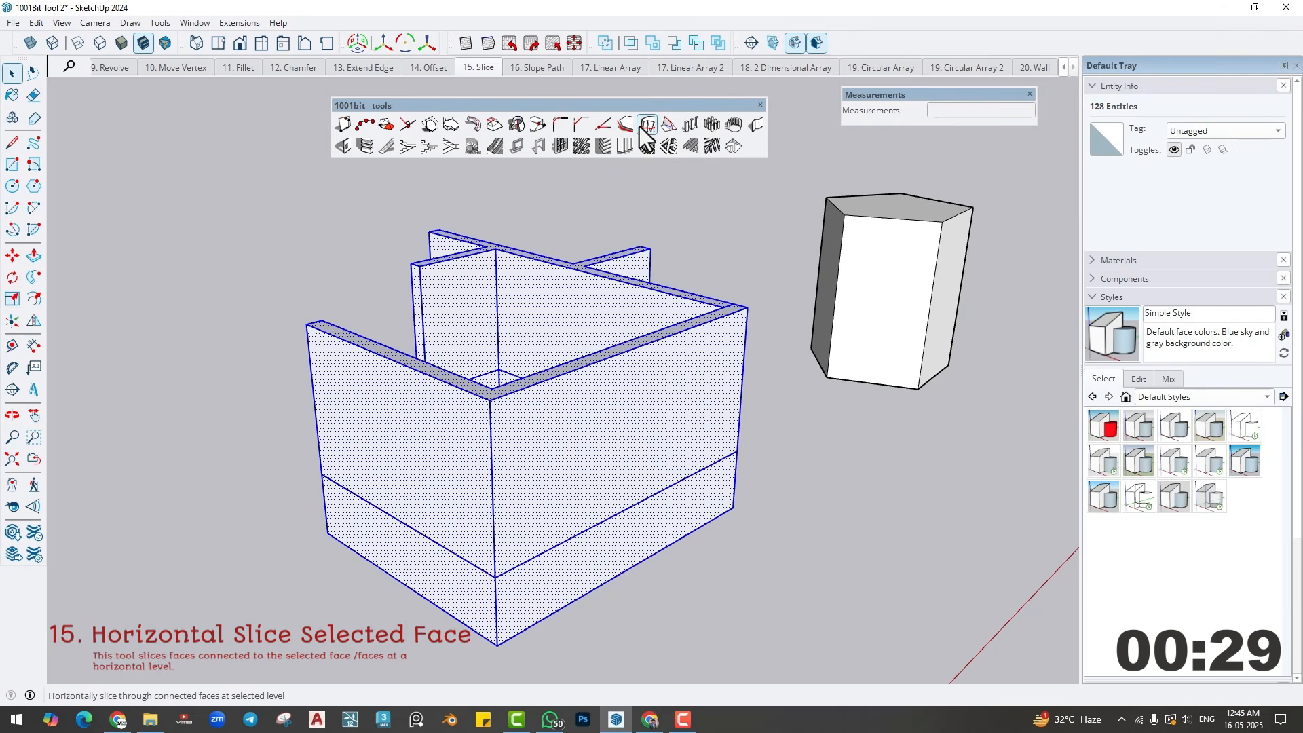
pyautogui.click(495, 522)
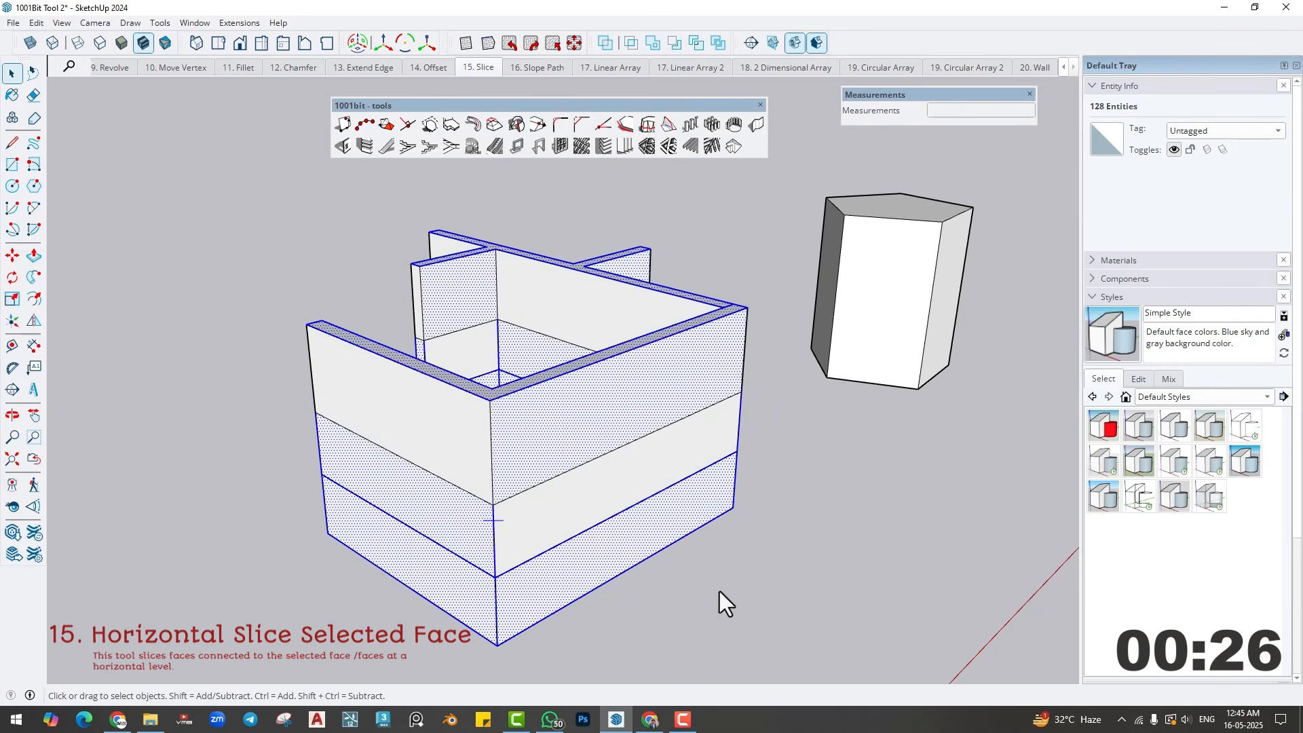
pyautogui.click(719, 592)
pyautogui.moveTo(582, 402); pyautogui.dragTo(409, 432, button='middle')
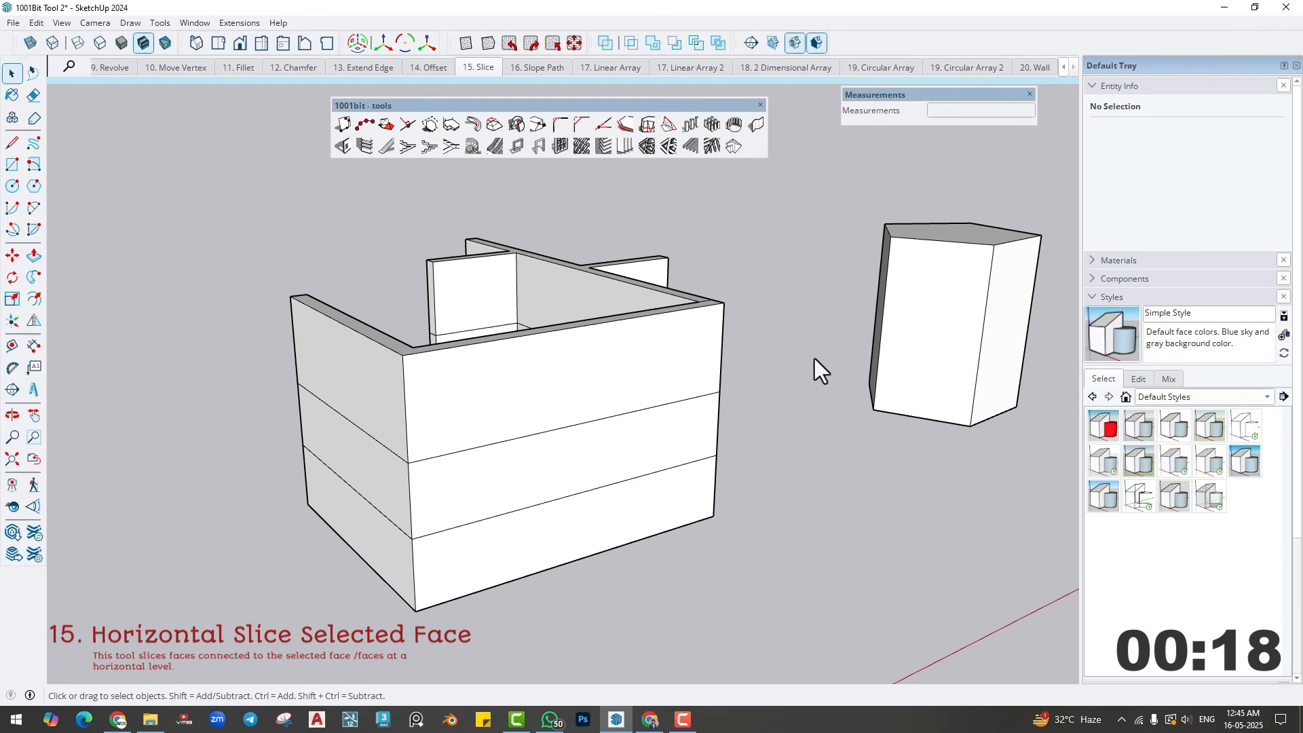
# - Select the front faces of the polygonal prism and slice them horizontally about 4' above the bottom corner
pyautogui.keyDown('shift'); pyautogui.moveTo(856, 319); pyautogui.dragTo(438, 439, button='middle'); pyautogui.keyUp('shift')
pyautogui.scroll(4, 569, 451)
pyautogui.moveTo(572, 462); pyautogui.dragTo(719, 381, button='middle')
pyautogui.moveTo(756, 359); pyautogui.dragTo(393, 463)
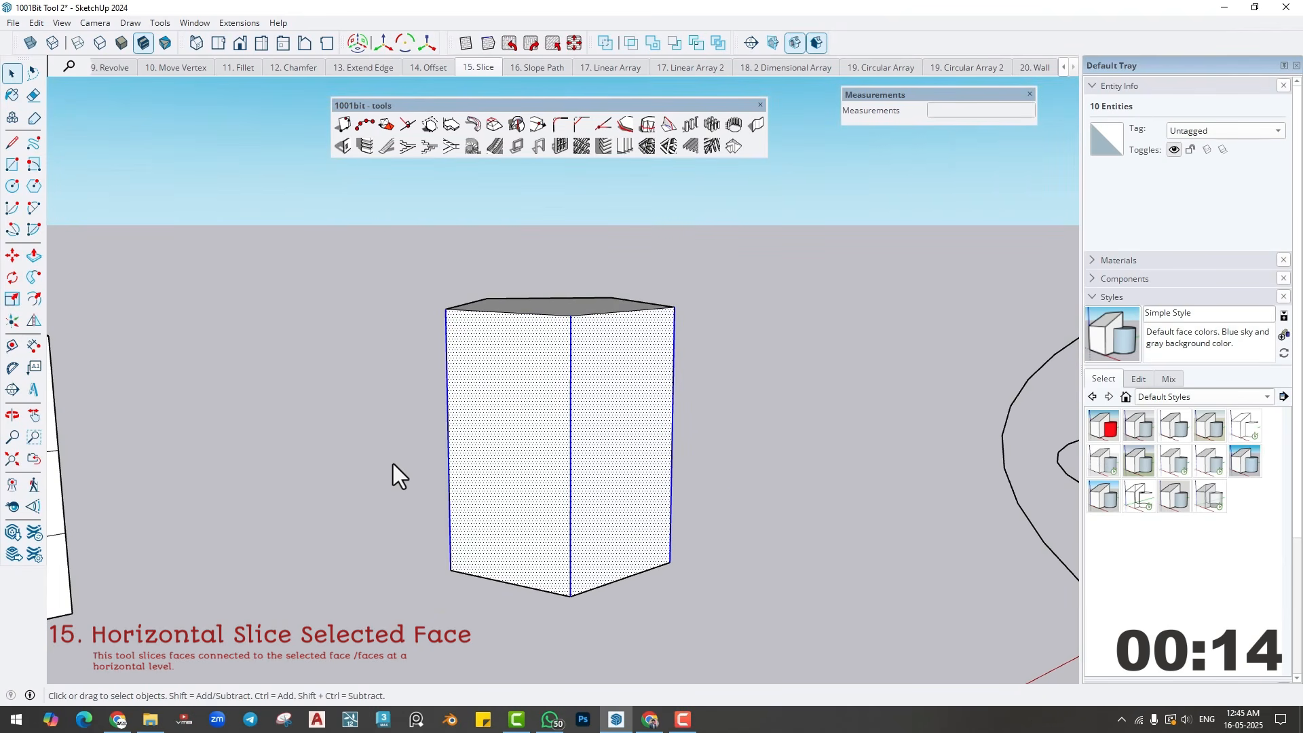
pyautogui.click(648, 126)
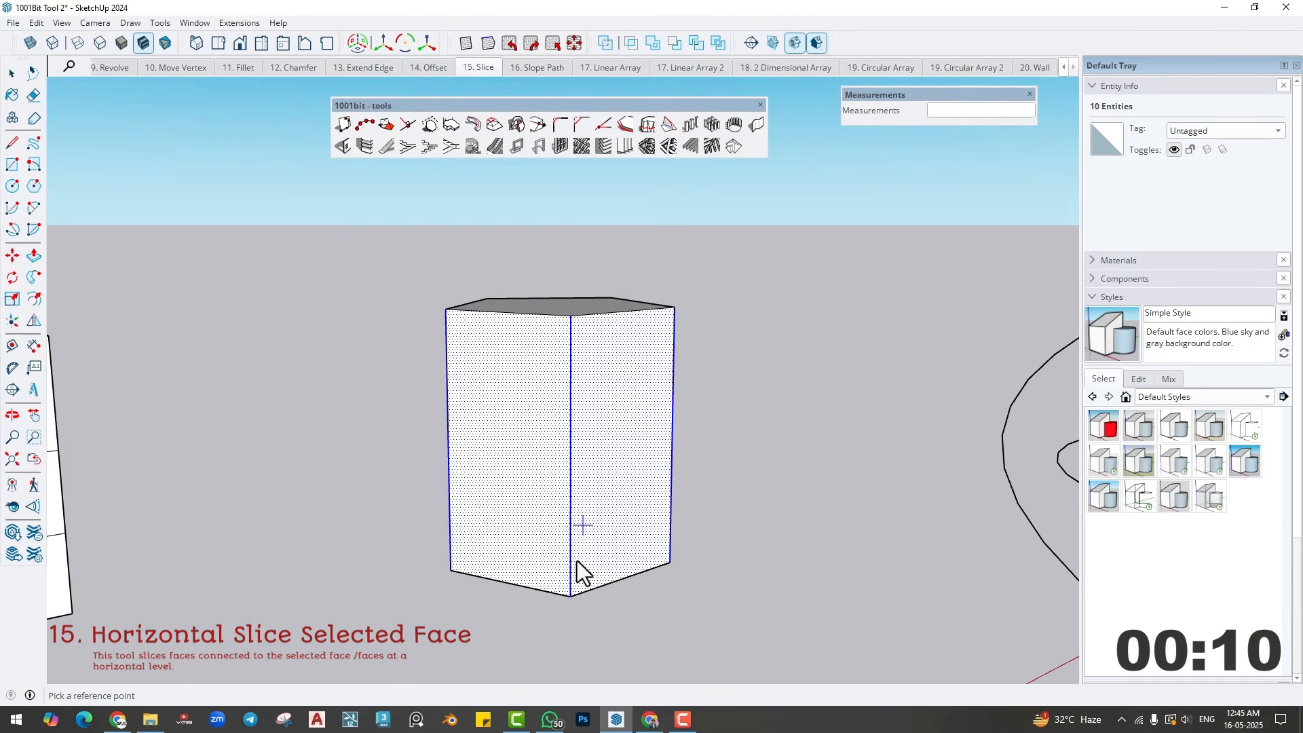
pyautogui.click(574, 492)
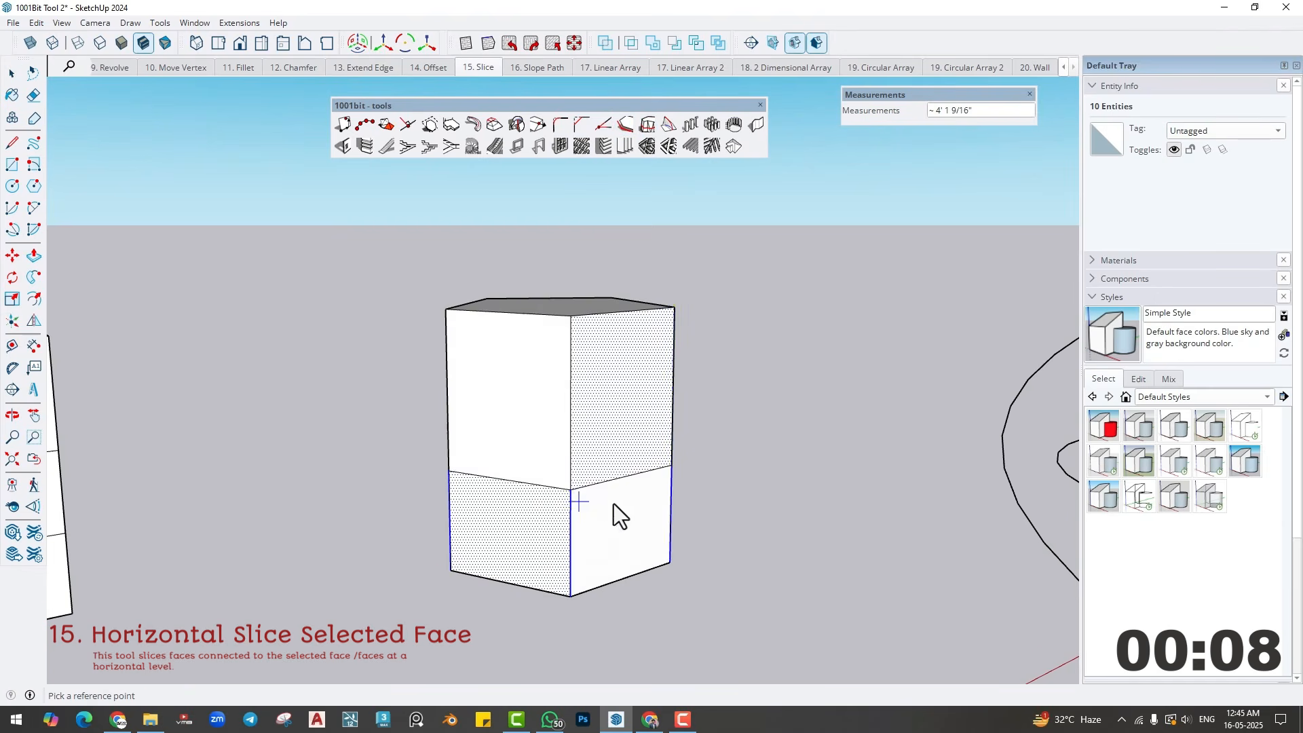
# - Slice the upper front faces of the prism horizontally at a second level and switch to the Slope Path scene
pyautogui.moveTo(613, 504); pyautogui.dragTo(519, 489, button='middle')
pyautogui.moveTo(655, 388); pyautogui.dragTo(363, 437)
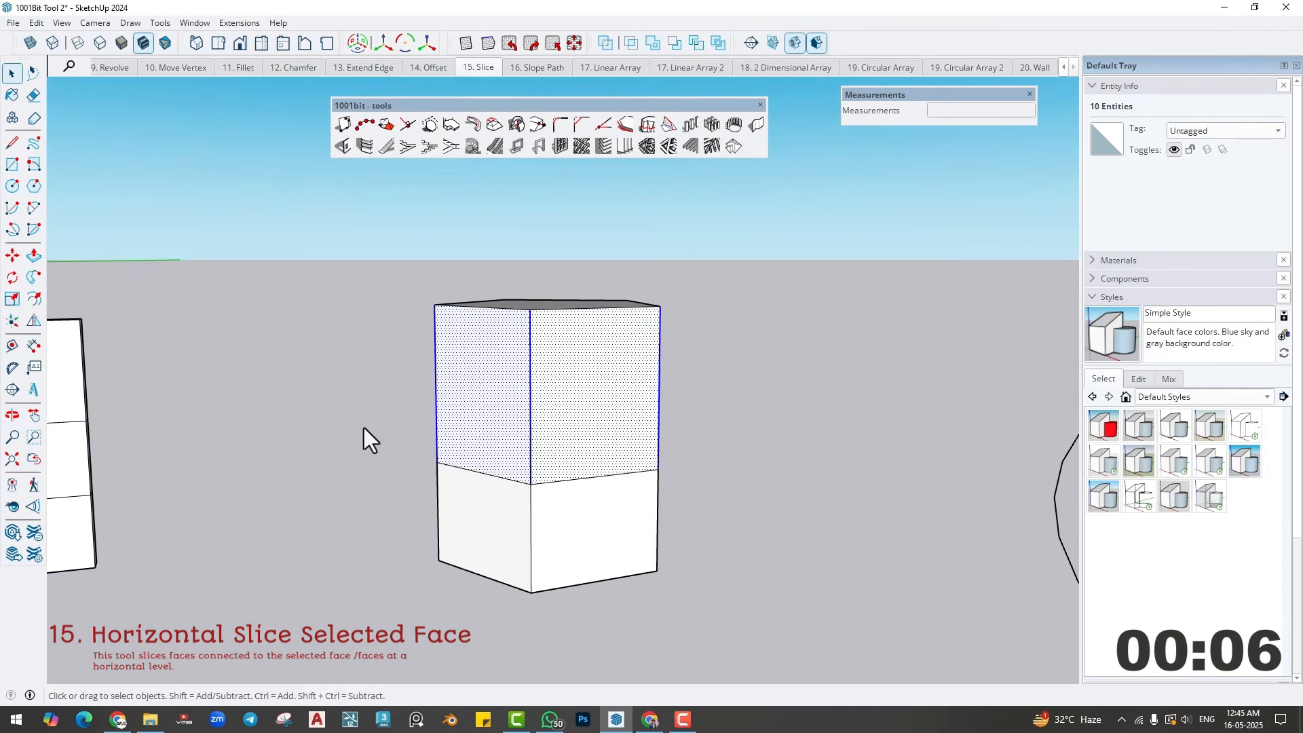
pyautogui.click(648, 125)
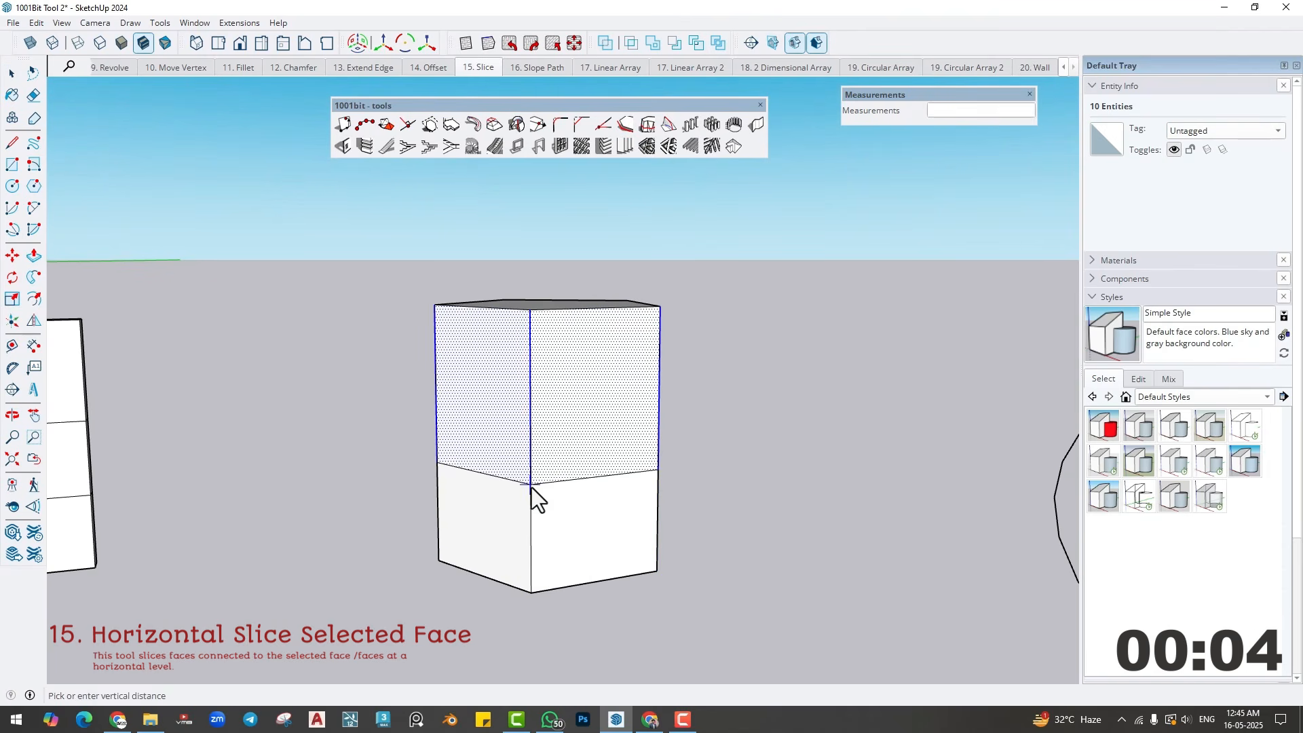
pyautogui.click(536, 397)
pyautogui.moveTo(532, 451); pyautogui.dragTo(656, 514, button='middle')
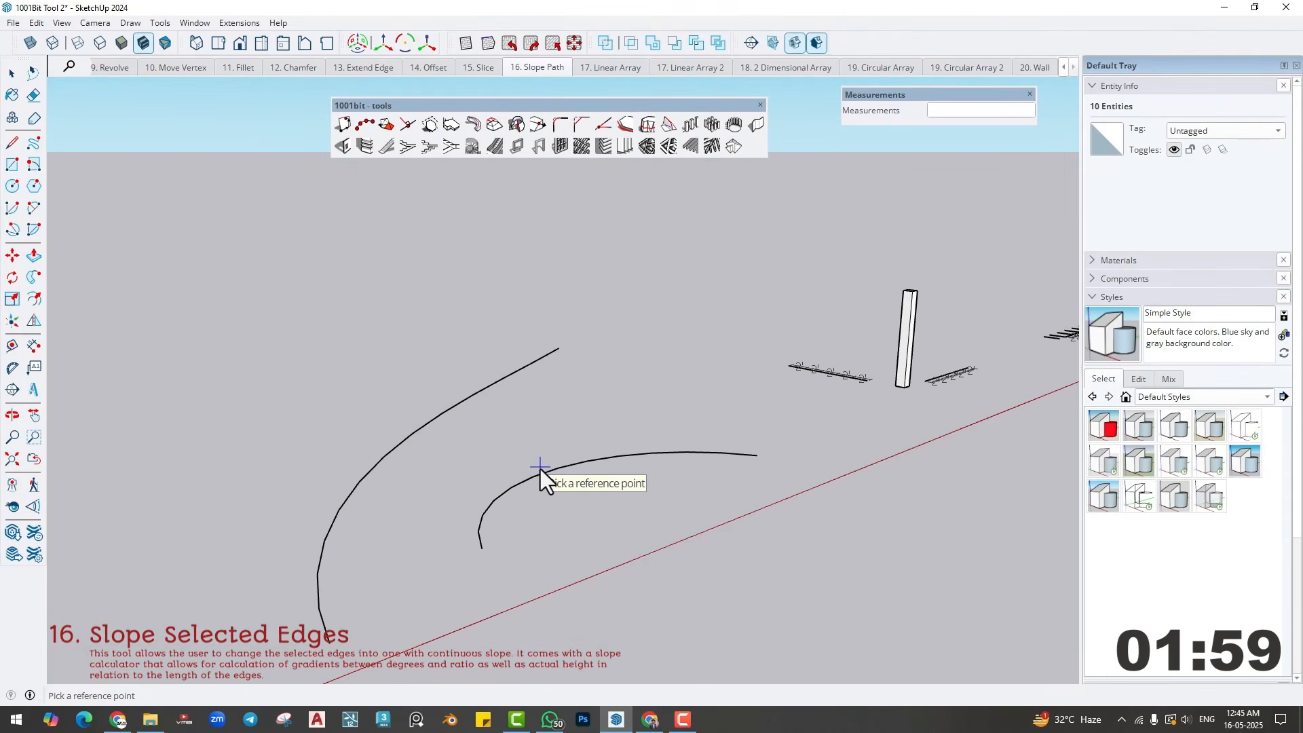
pyautogui.press('space')
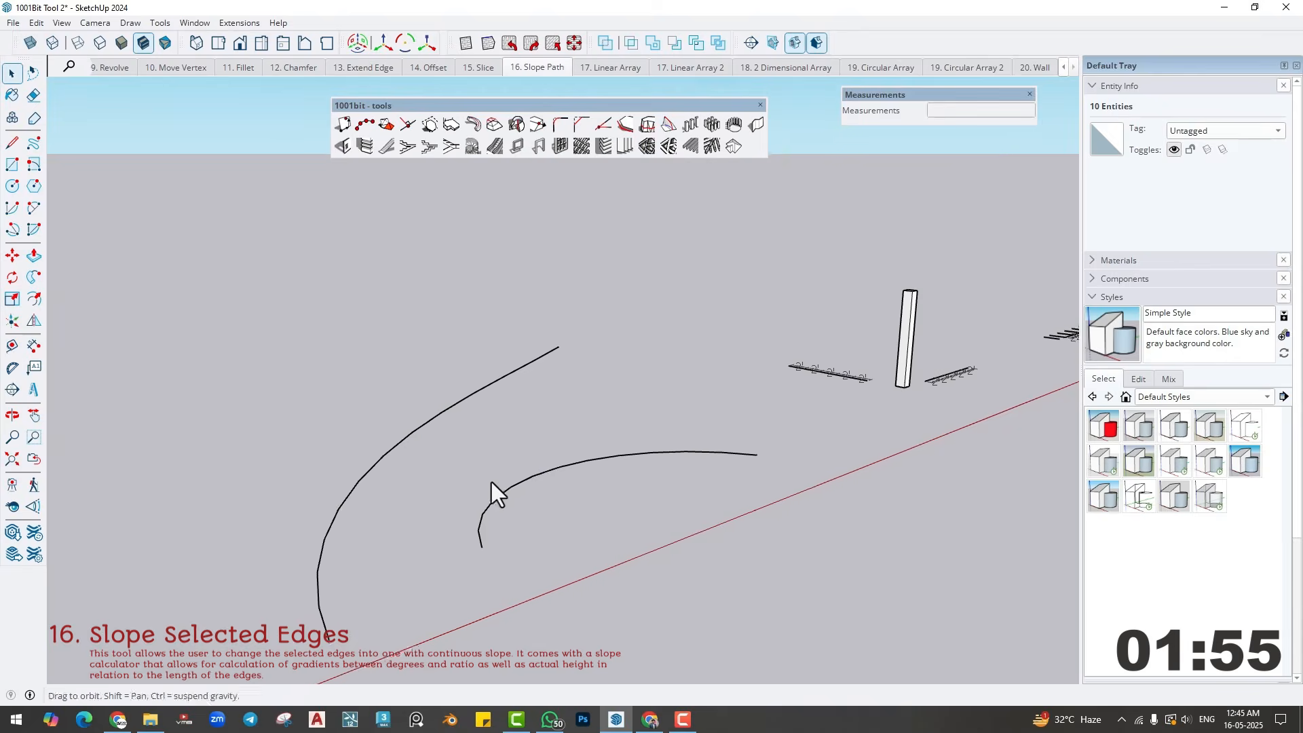
# - Select the smaller flat arc beside the large sloping curve
pyautogui.moveTo(491, 481); pyautogui.dragTo(297, 485, button='middle')
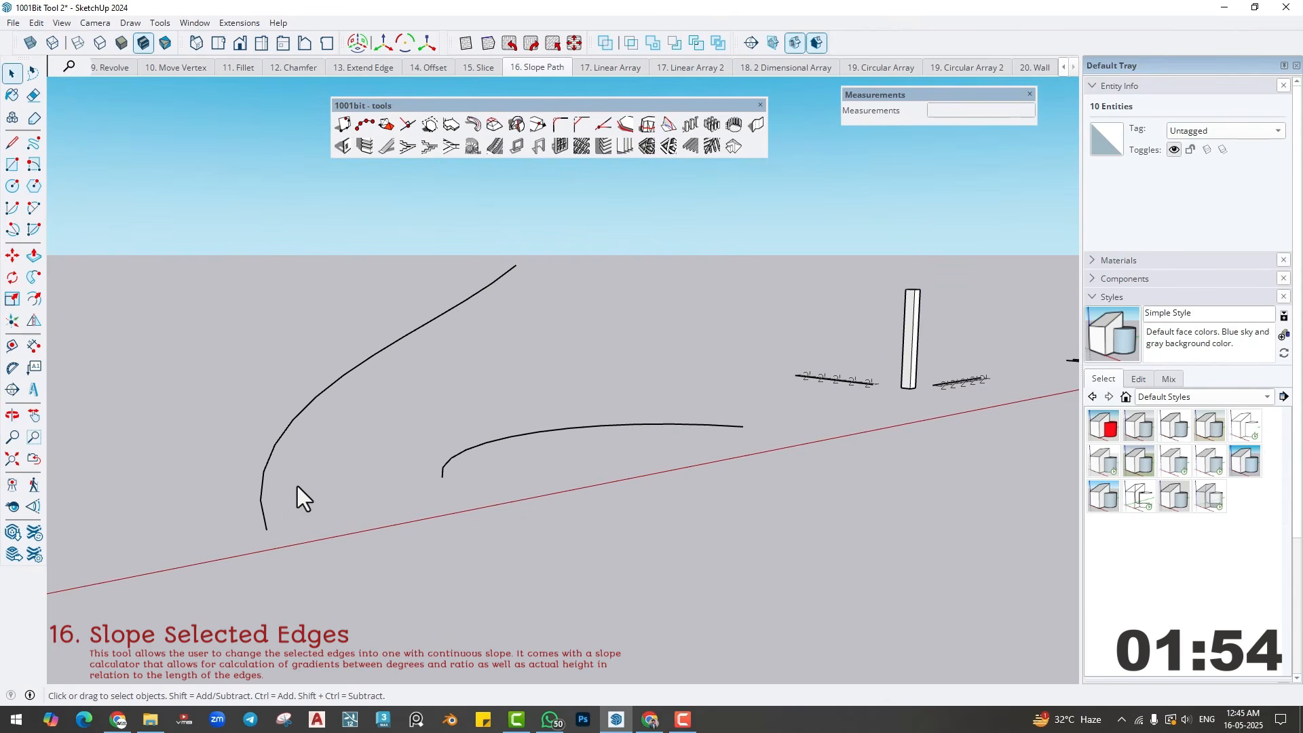
pyautogui.click(267, 457)
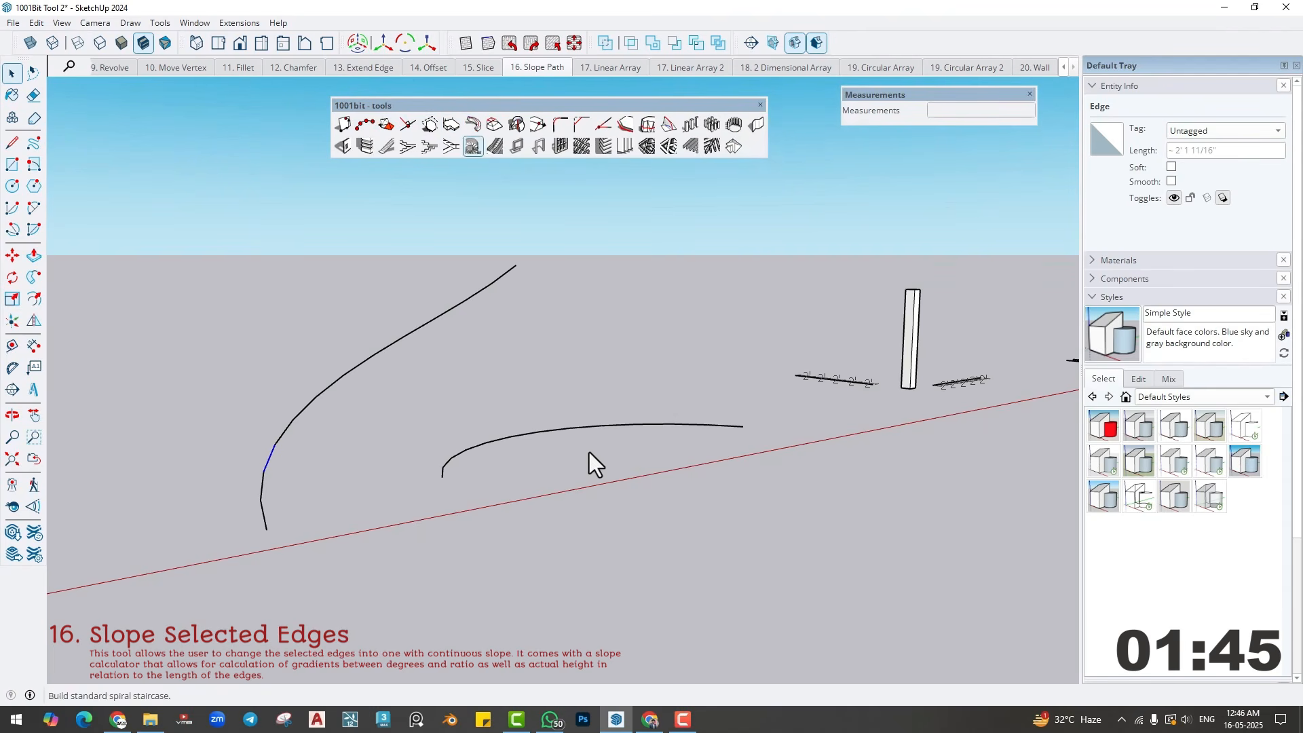
pyautogui.moveTo(588, 452); pyautogui.dragTo(526, 447, button='middle')
pyautogui.click(527, 441)
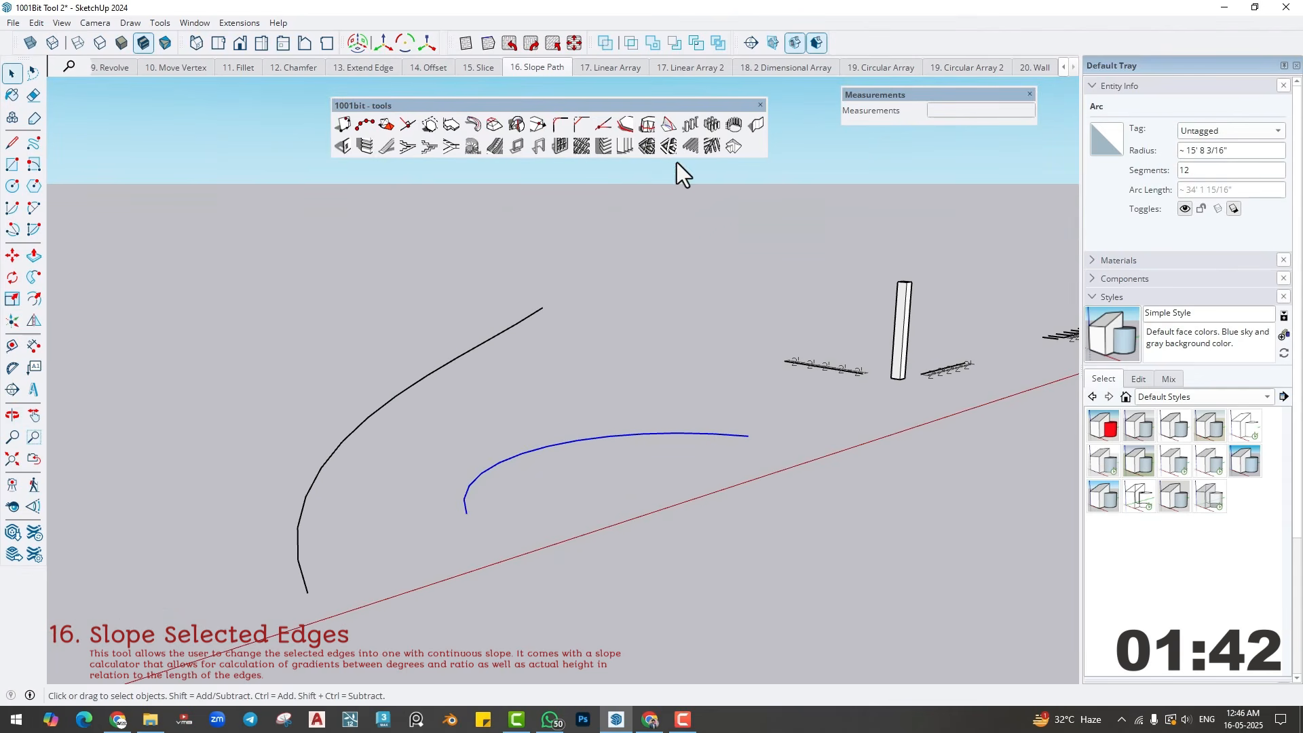
# - Start Slope Selected Edges on the smaller arc and set the slope height to 8'
pyautogui.click(669, 126)
pyautogui.moveTo(191, 46); pyautogui.dragTo(237, 73)
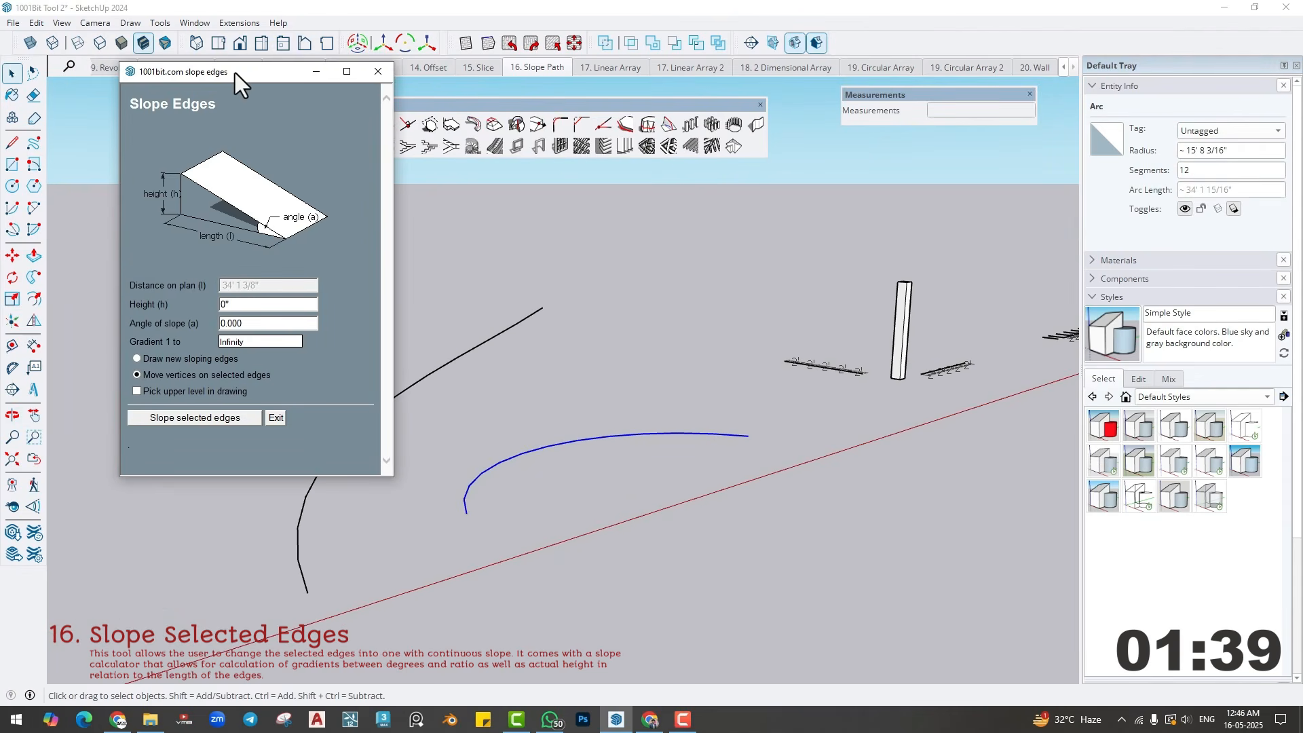
pyautogui.doubleClick(241, 305)
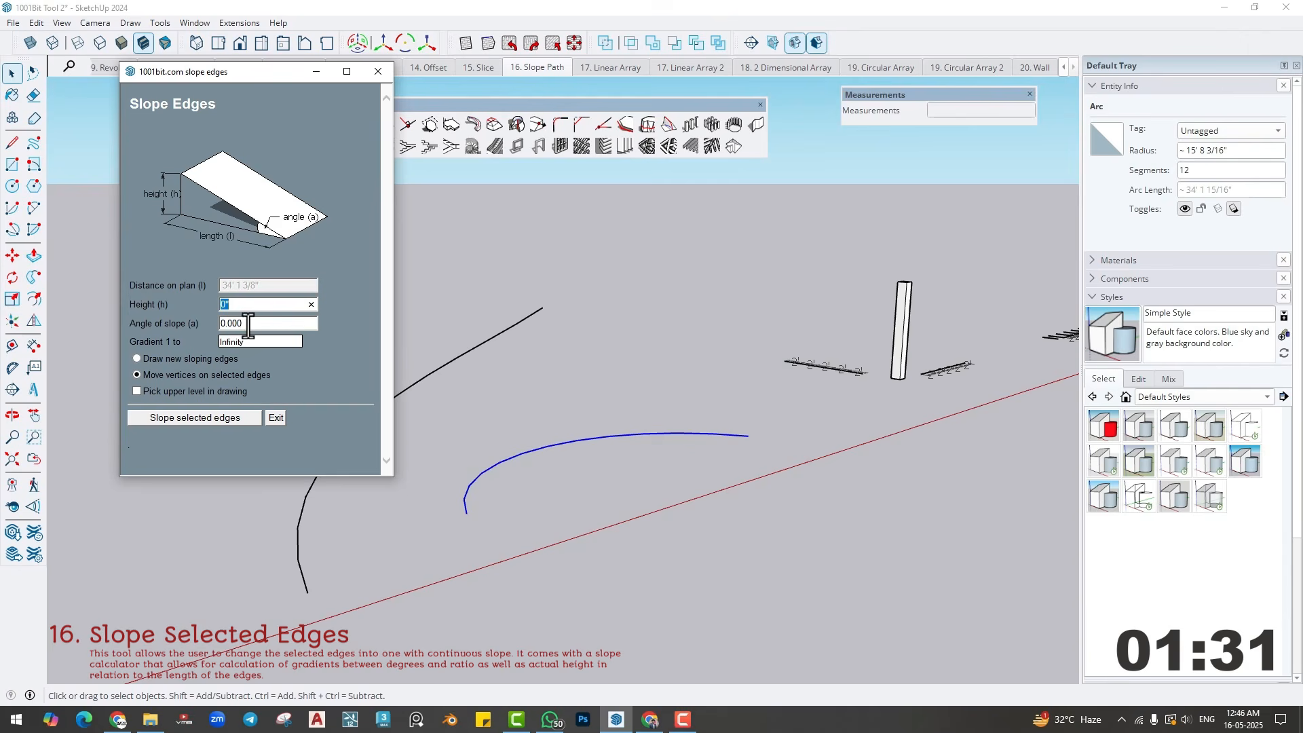
pyautogui.press('Tab')
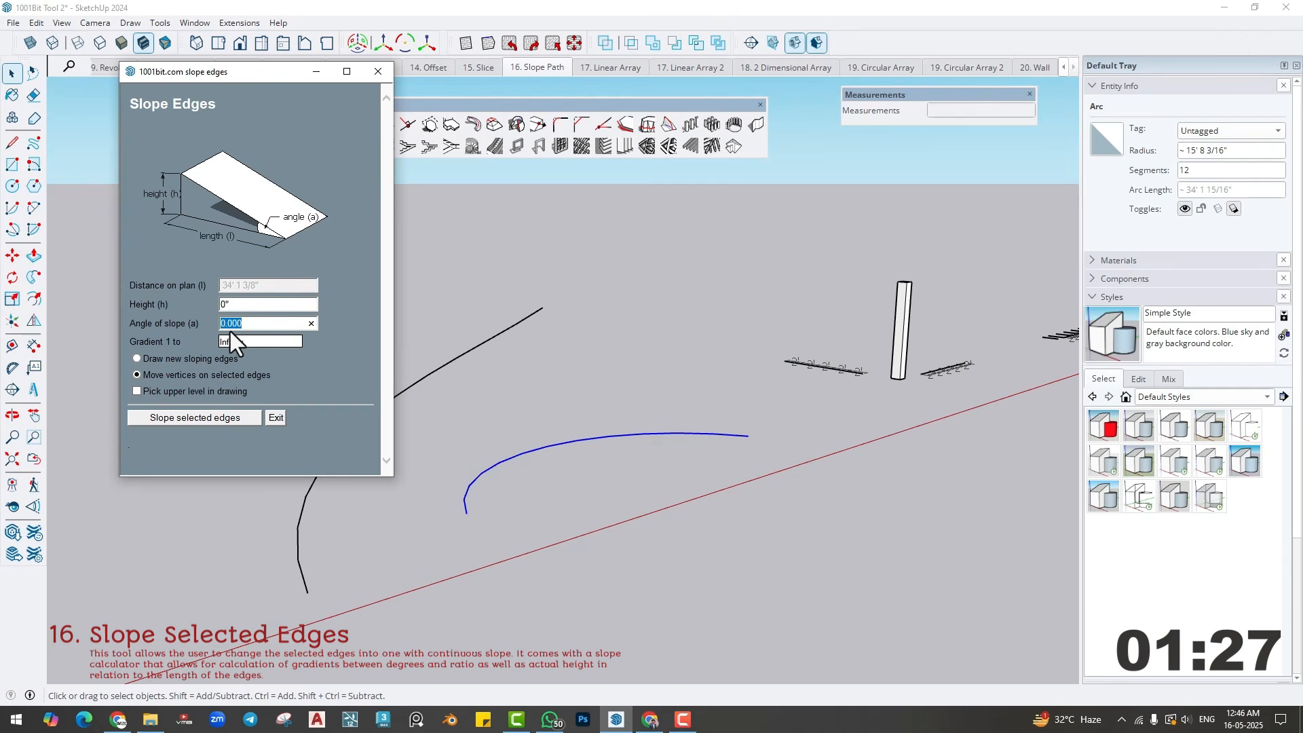
pyautogui.click(242, 348)
pyautogui.click(240, 306)
pyautogui.write("8'")
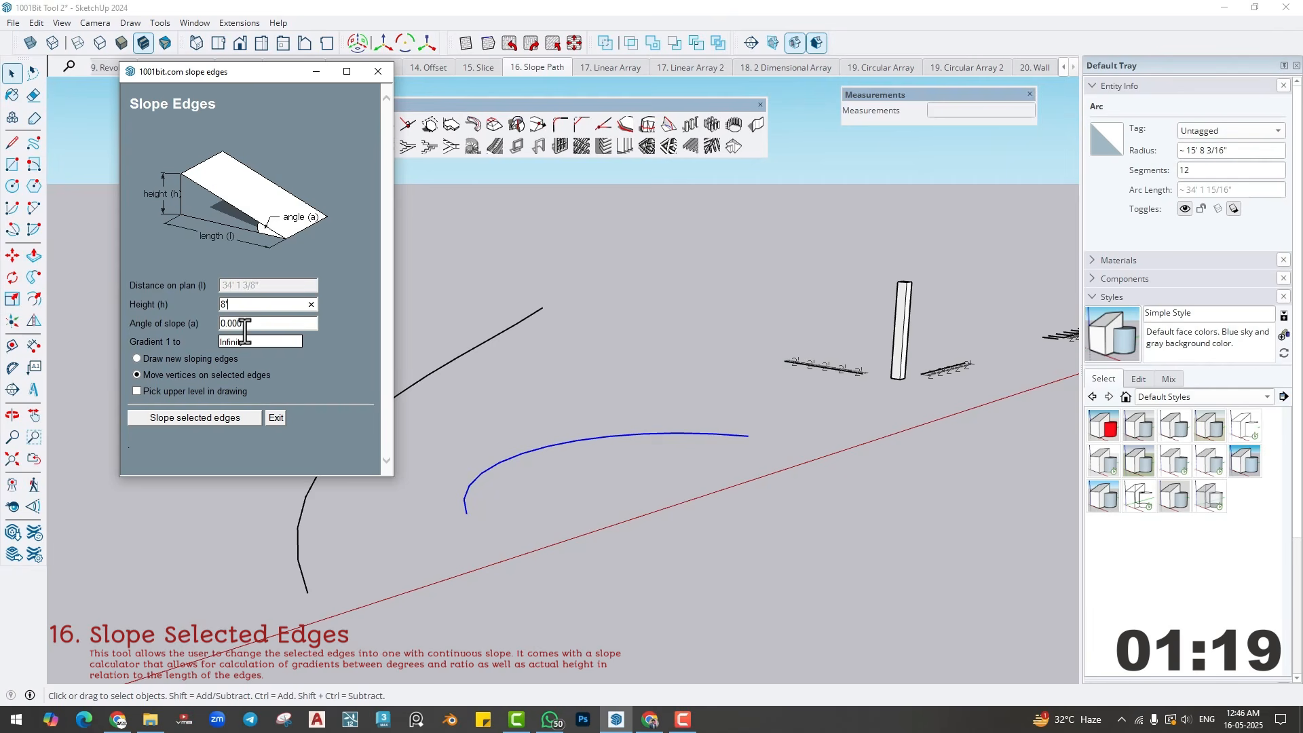
pyautogui.click(243, 325)
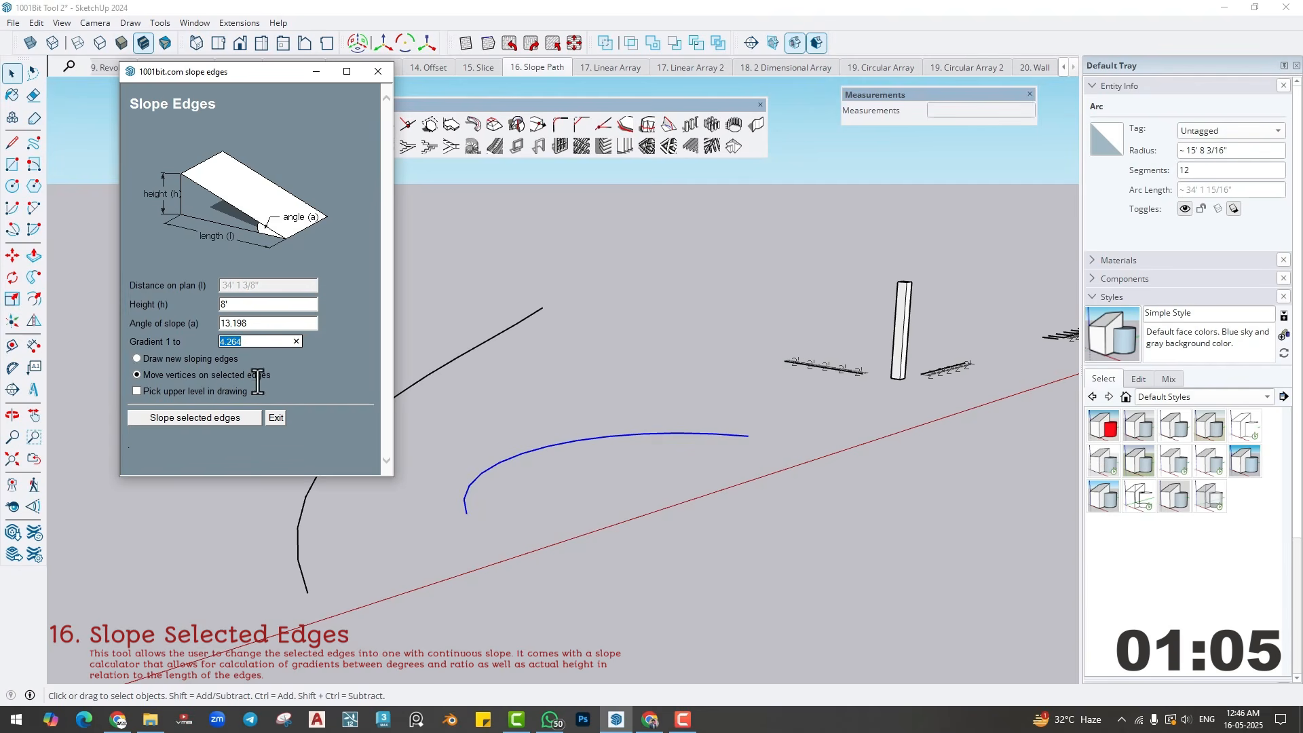
# - Slope the smaller arc upward from its near end by moving the vertices on the selected edges, and undo the slope
pyautogui.click(136, 374)
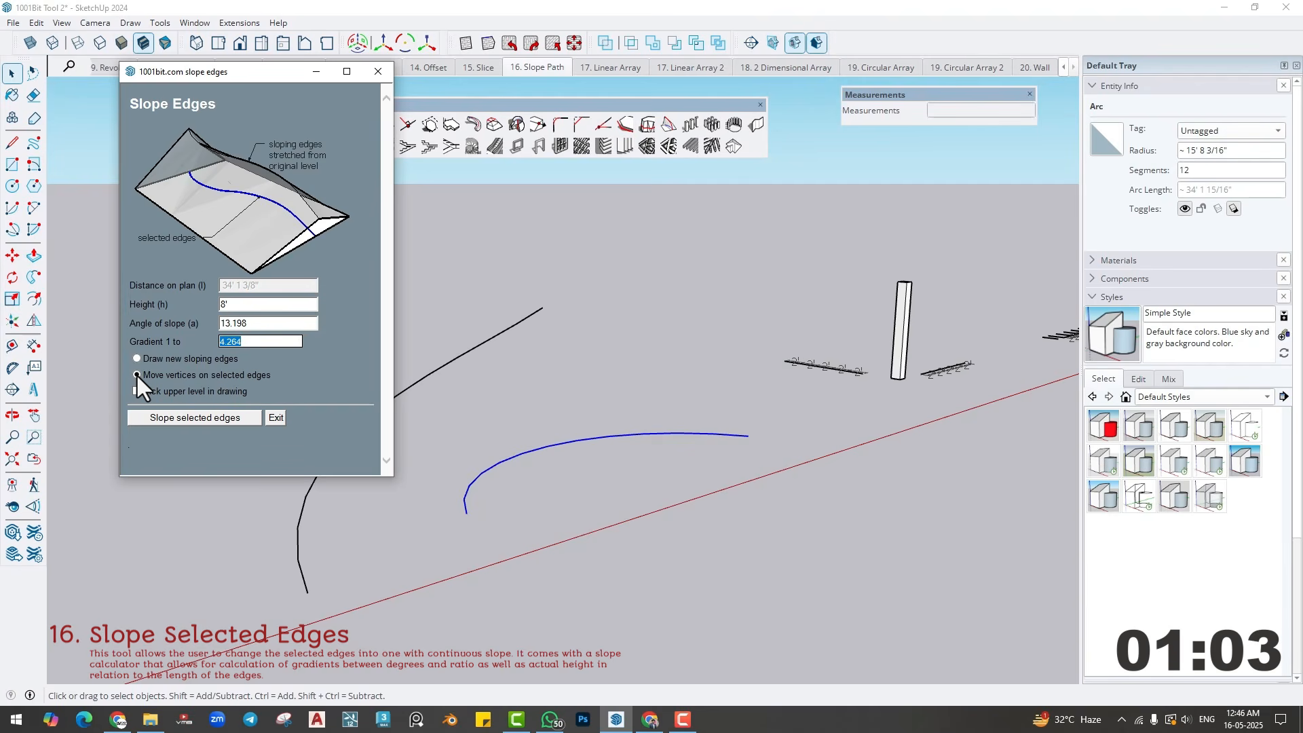
pyautogui.click(168, 417)
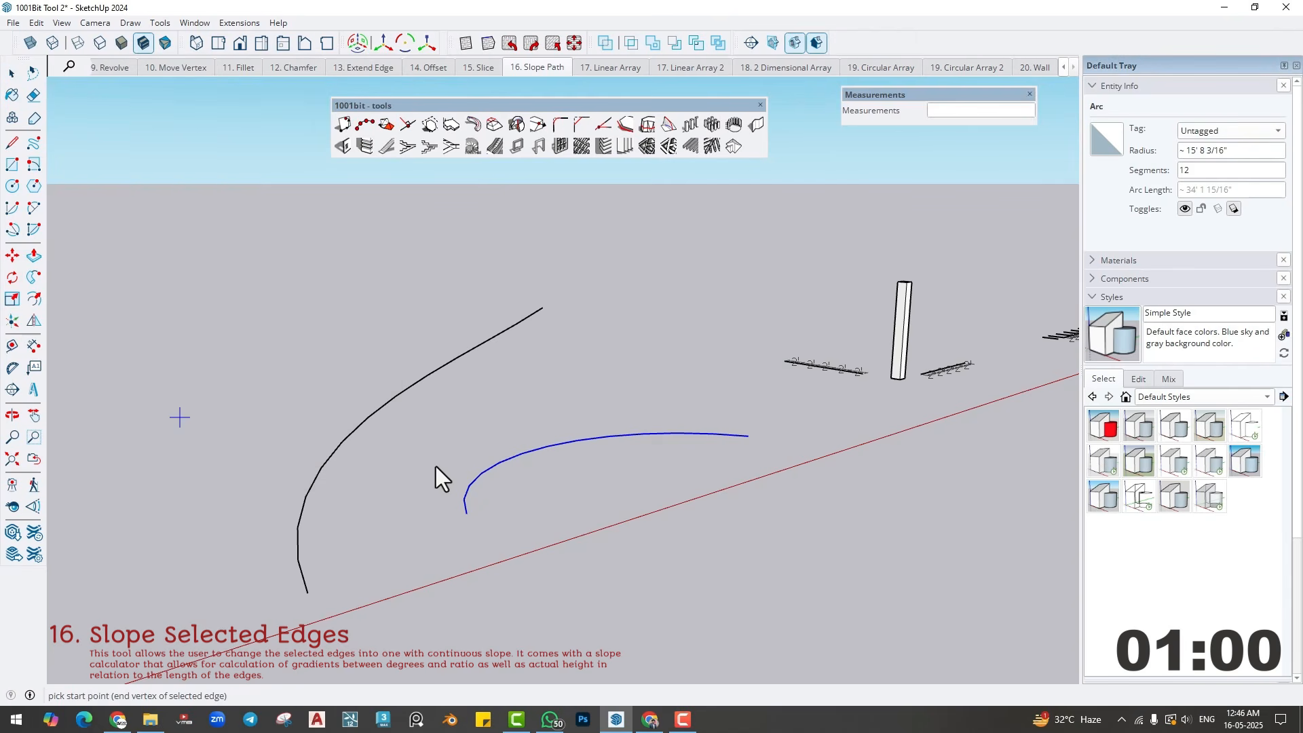
pyautogui.click(466, 513)
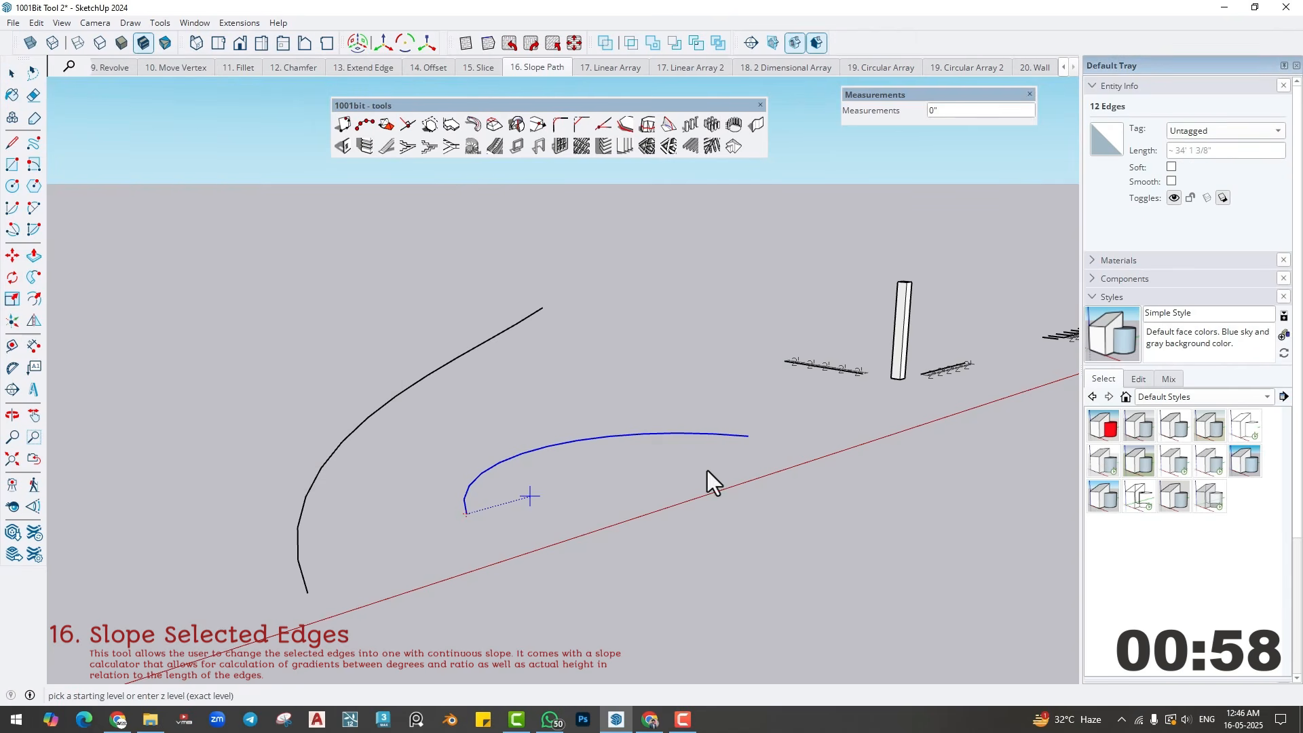
pyautogui.click(749, 437)
pyautogui.moveTo(546, 438); pyautogui.dragTo(515, 420, button='middle')
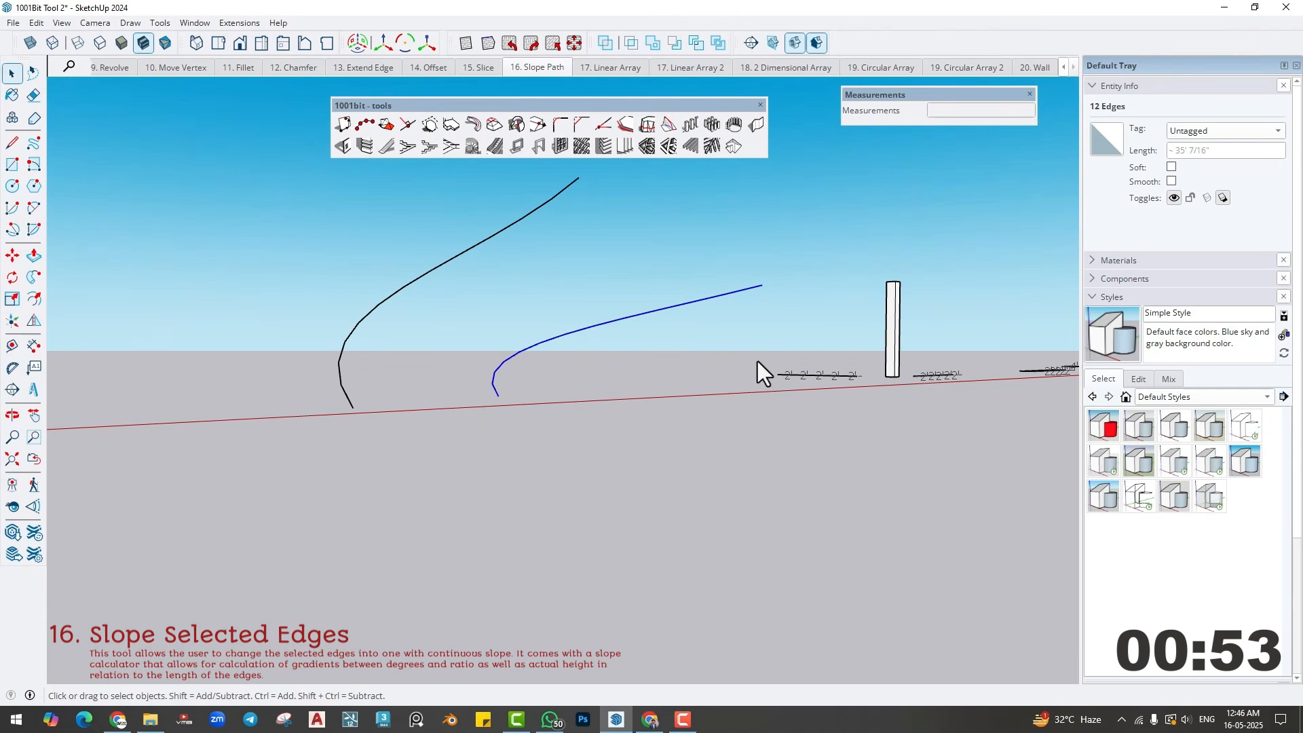
pyautogui.moveTo(665, 376); pyautogui.dragTo(614, 458, button='middle')
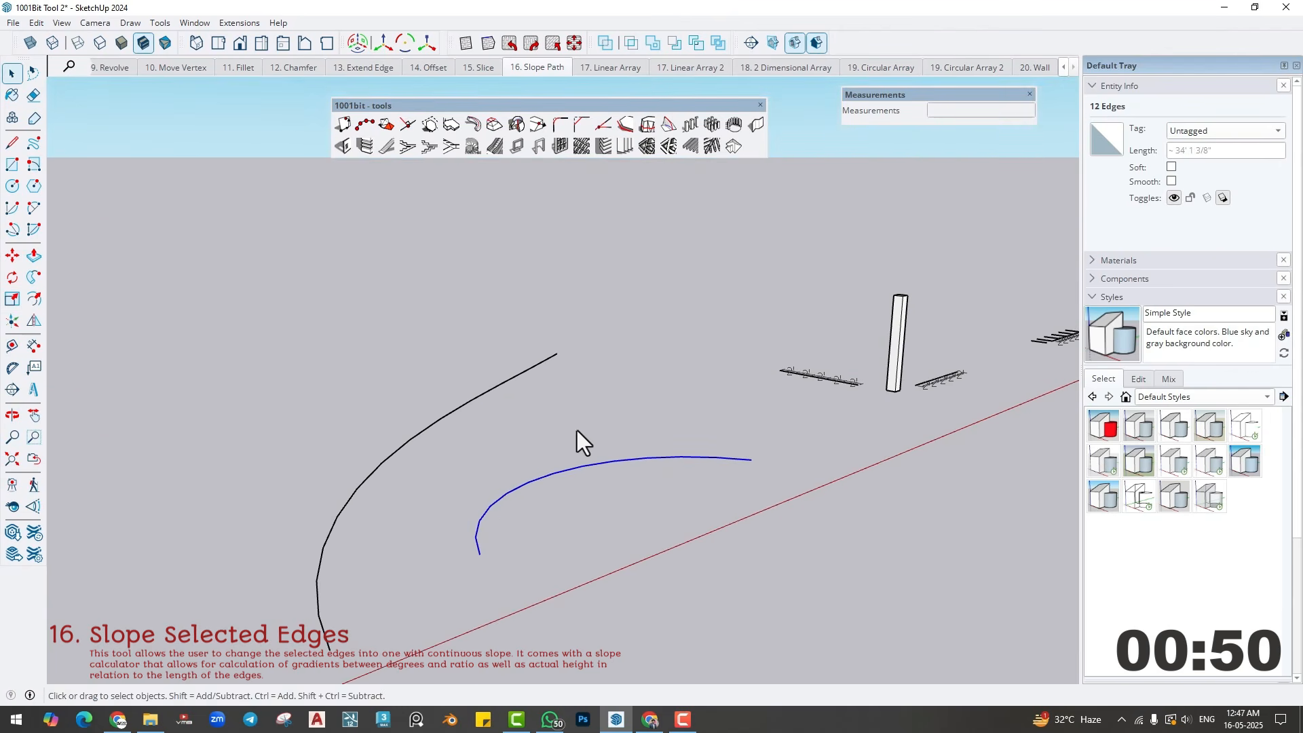
# - Draw new sloping edges above the smaller arc at a 10-degree angle of slope, starting from its near end, and undo them
pyautogui.click(666, 126)
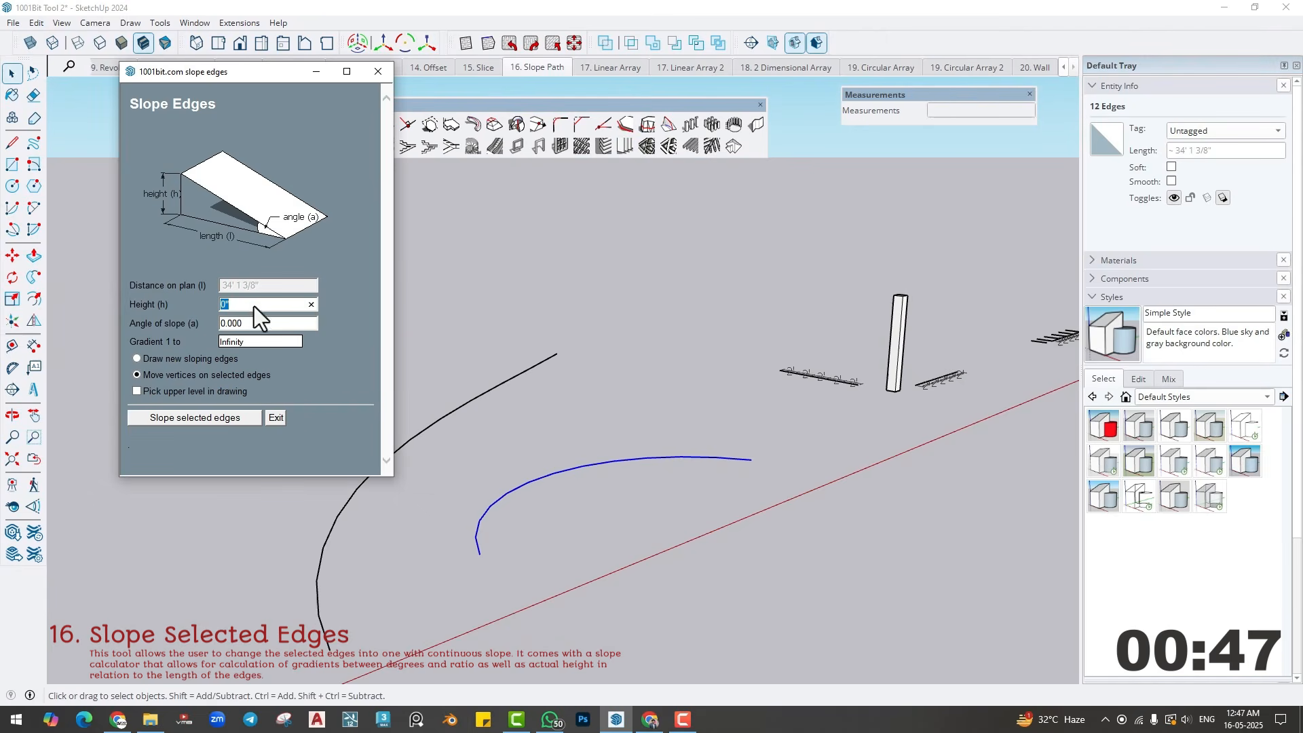
pyautogui.click(254, 324)
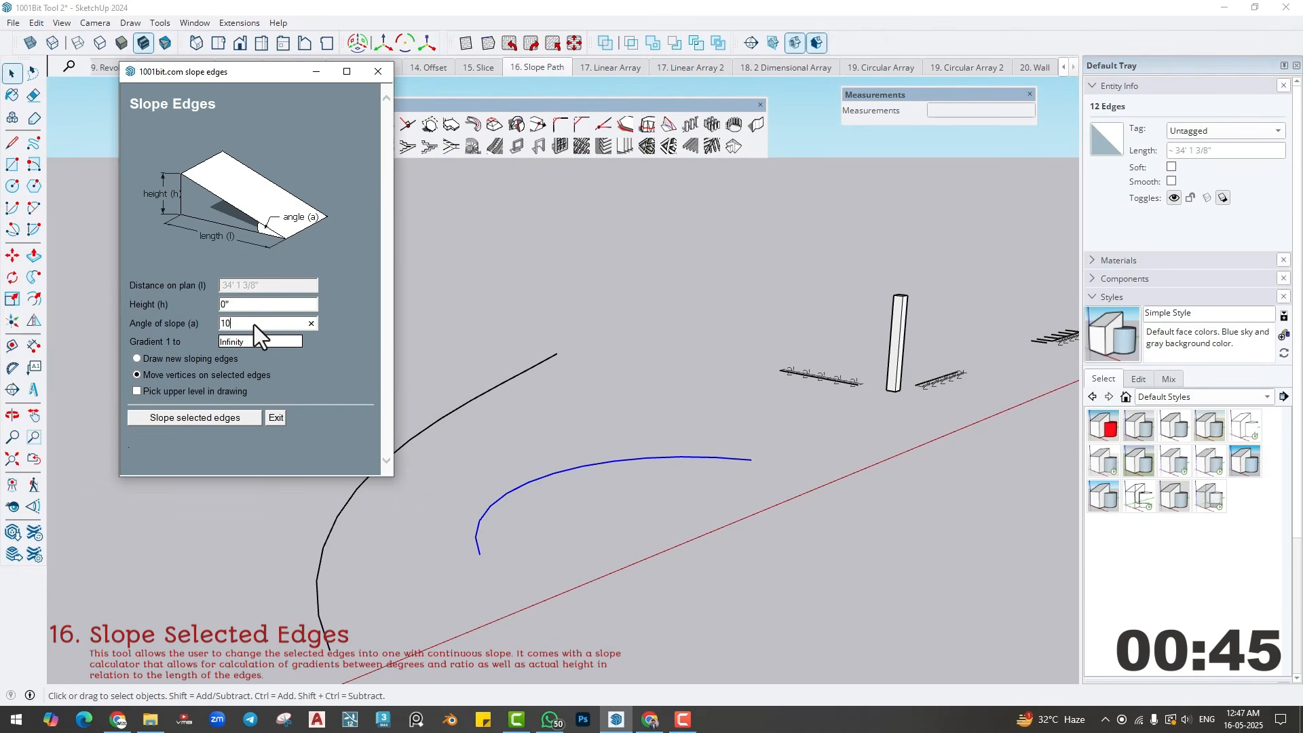
pyautogui.click(260, 304)
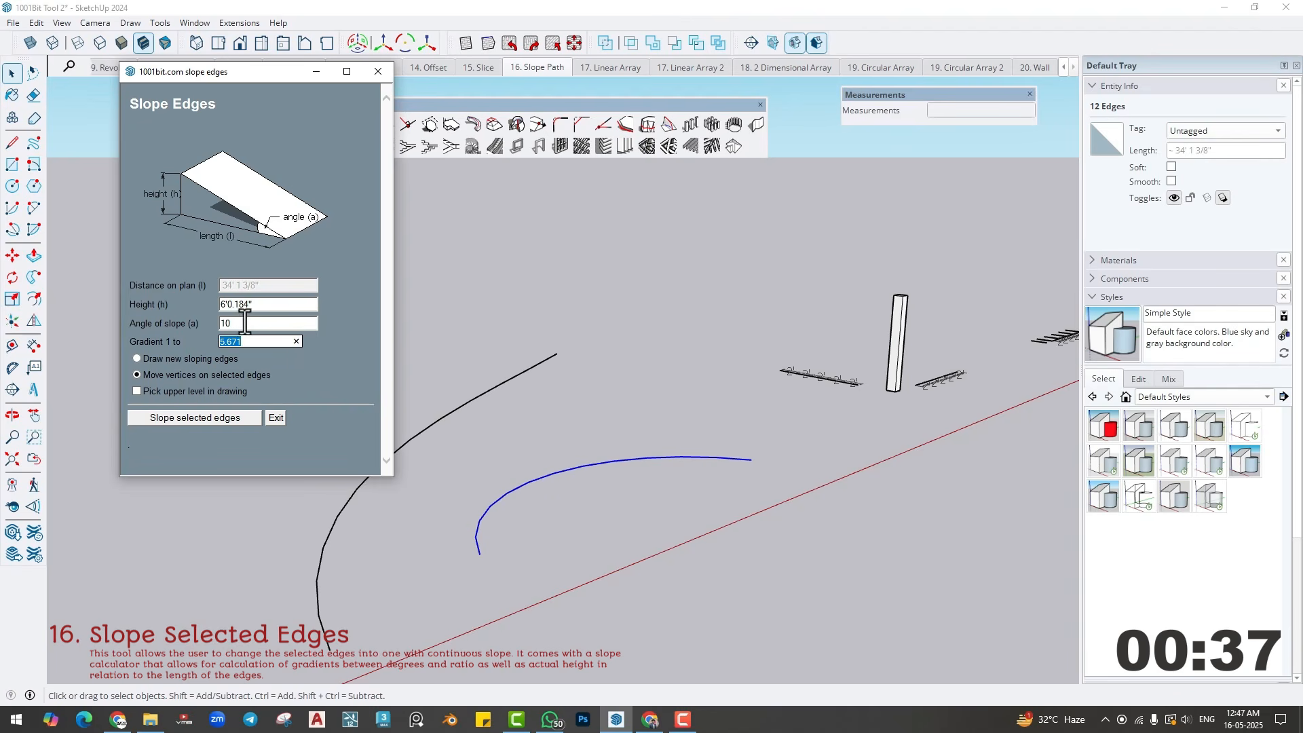
pyautogui.click(137, 358)
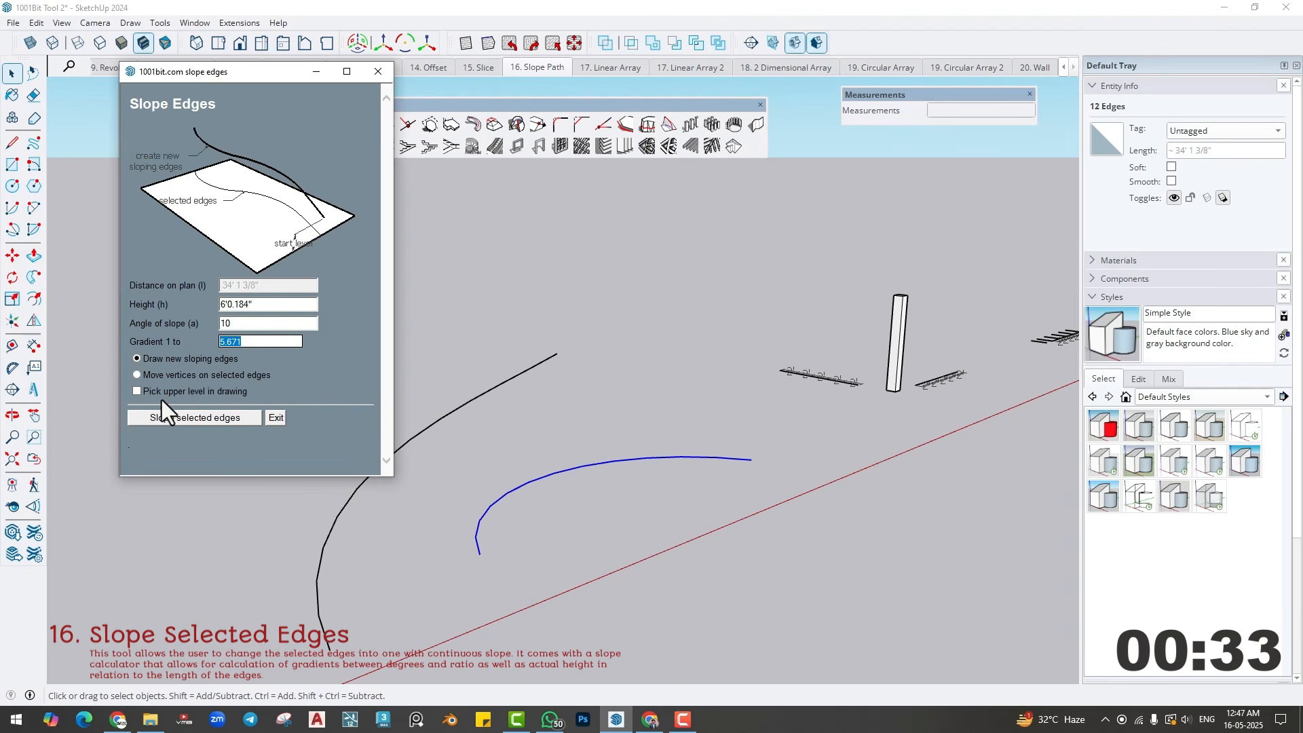
pyautogui.click(178, 418)
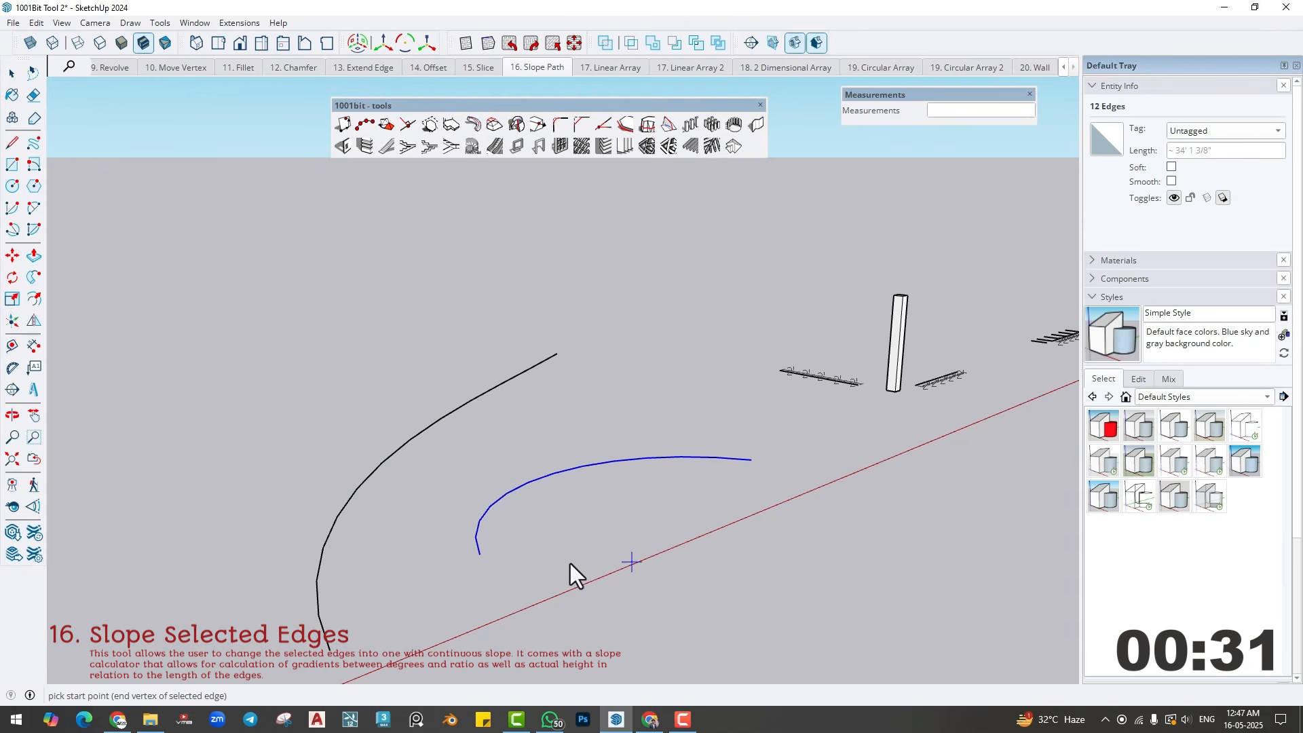
pyautogui.click(750, 468)
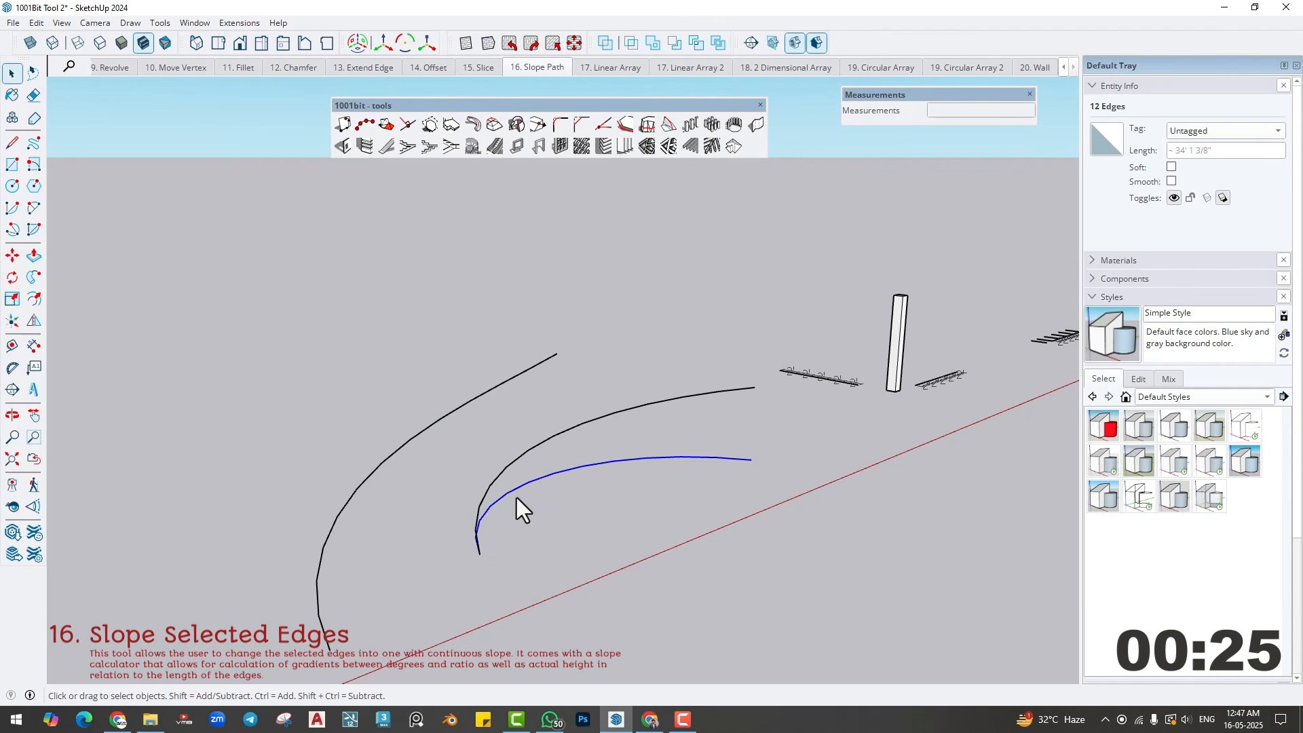
pyautogui.hotkey('ctrl', 'z')
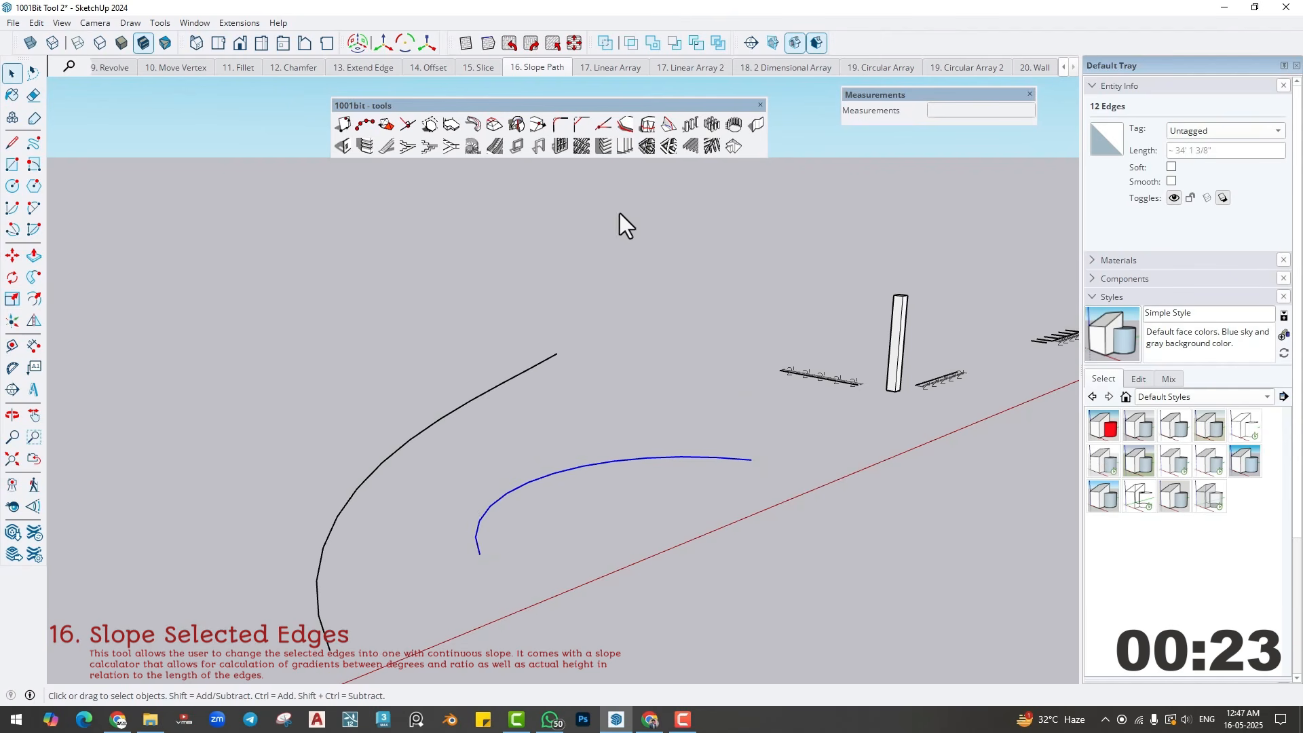
# - Draw a vertical line upward from the far end of the smaller arc as an upper-level reference
pyautogui.click(667, 125)
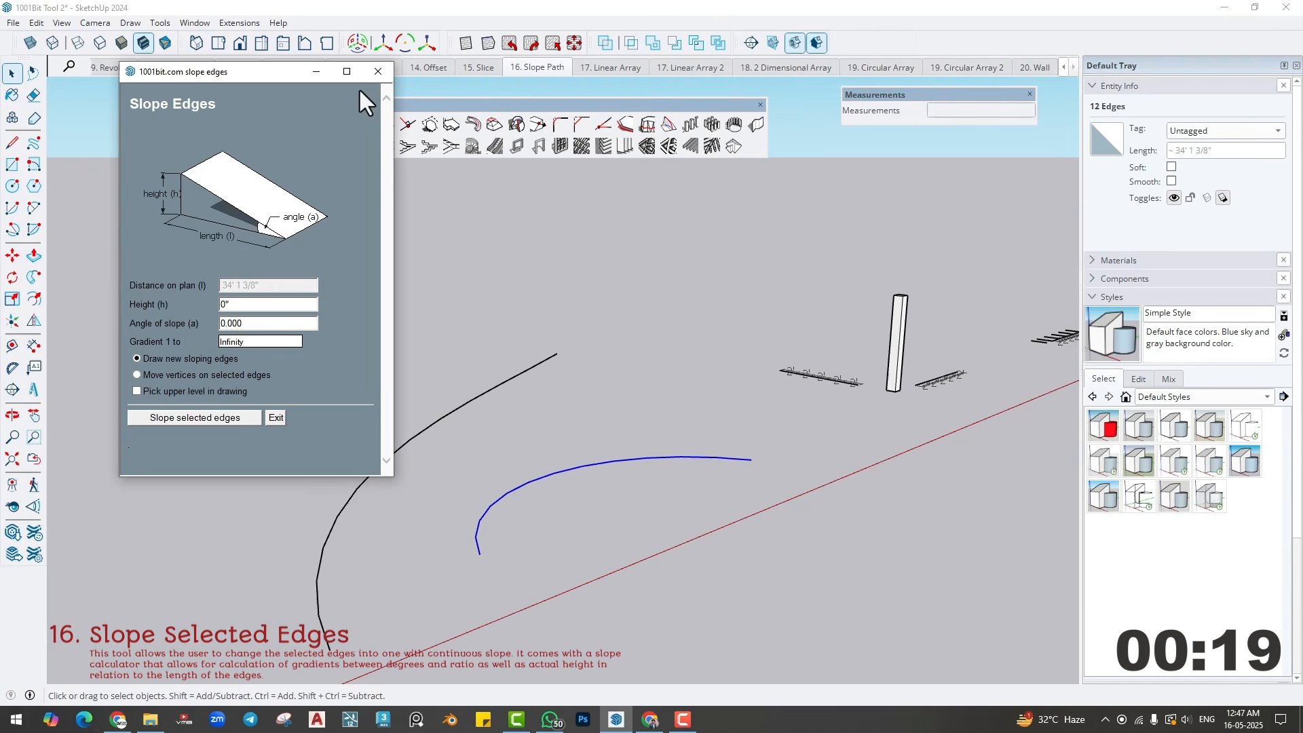
pyautogui.click(378, 71)
pyautogui.press('l')
pyautogui.click(751, 459)
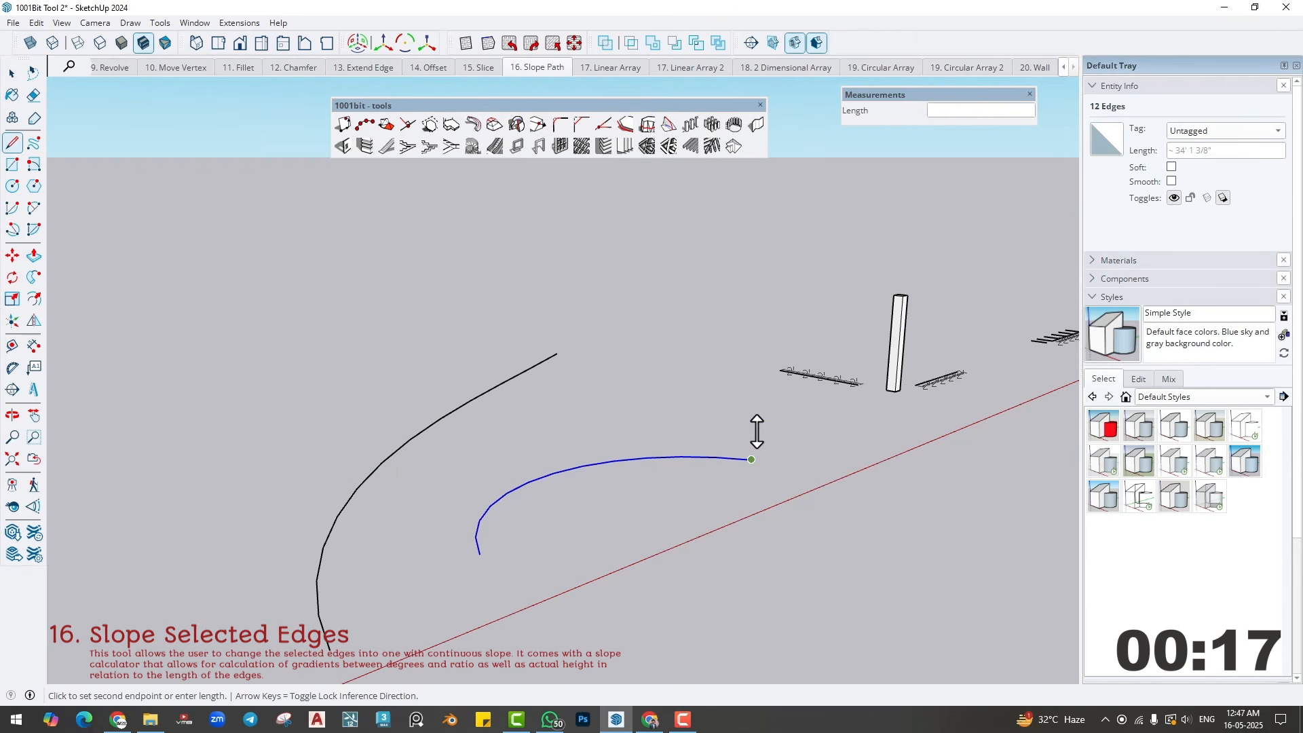
pyautogui.click(755, 368)
pyautogui.press('space')
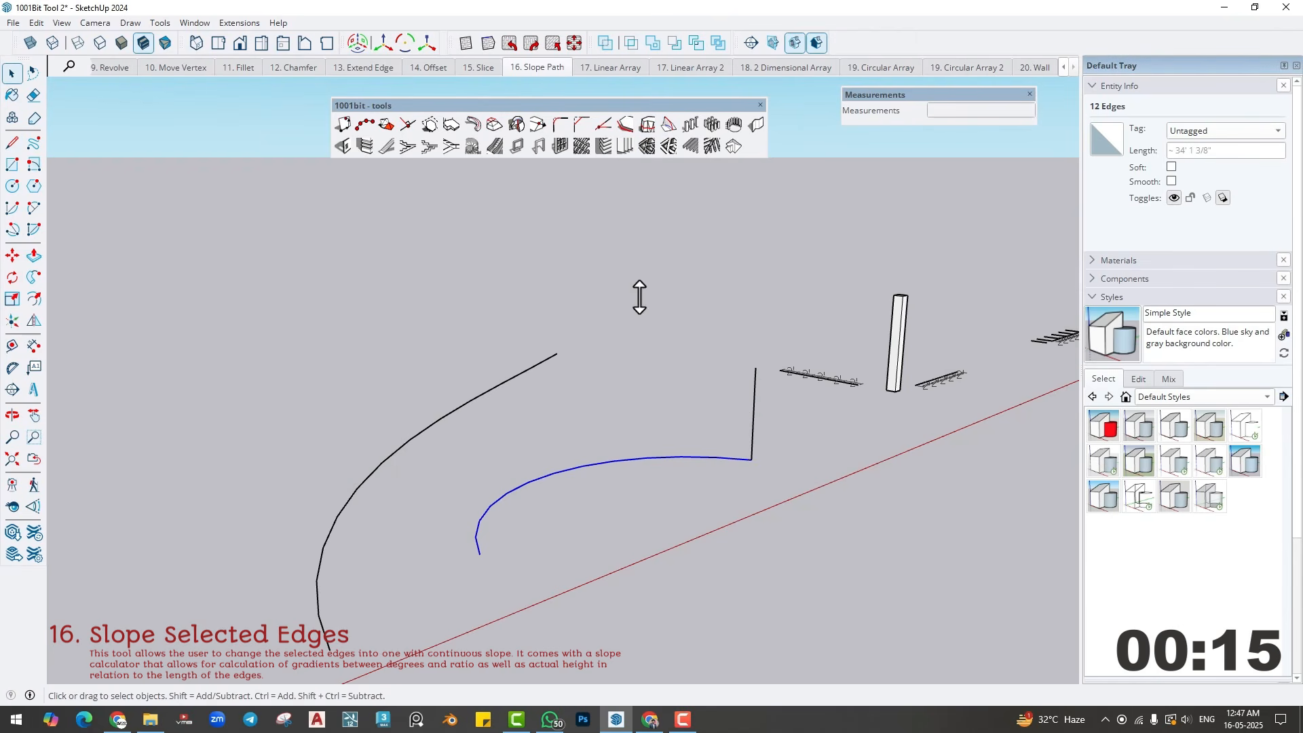
# - Draw new sloping edges from the smaller arc's near end, picking the top of the vertical line as the upper level
pyautogui.click(649, 125)
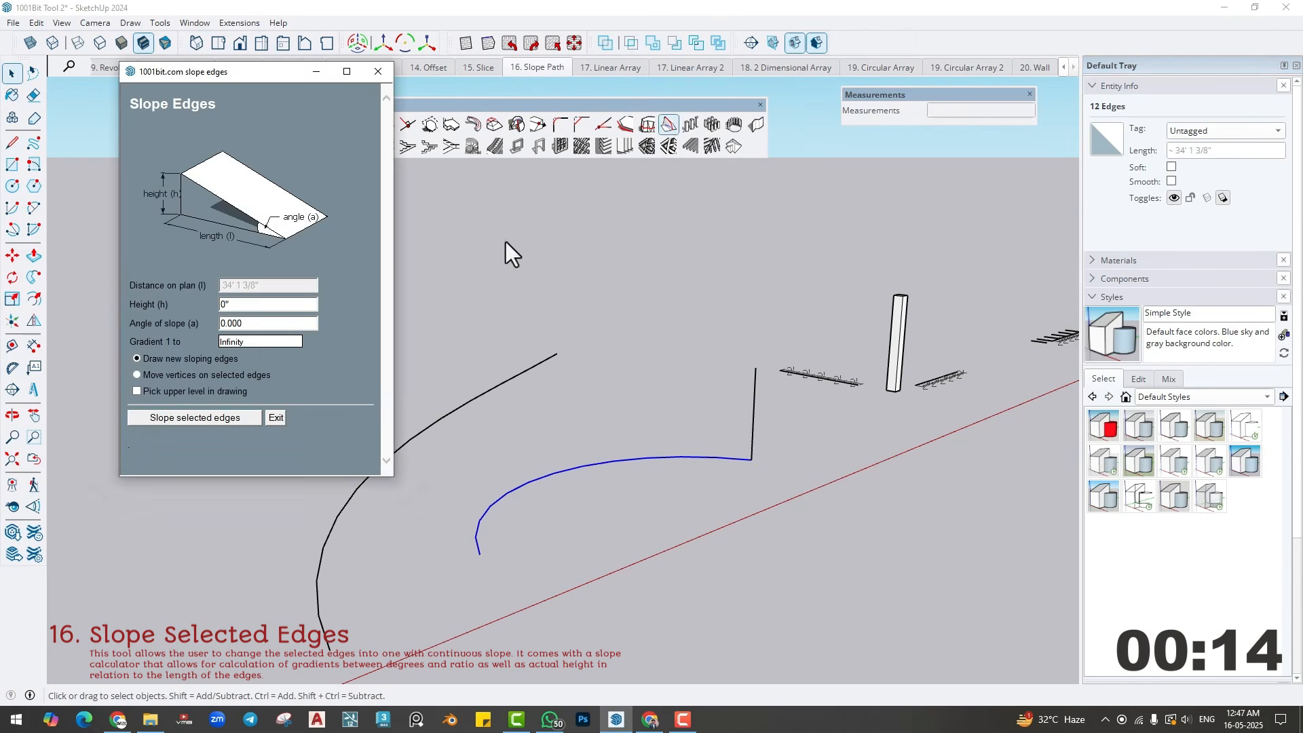
pyautogui.click(138, 391)
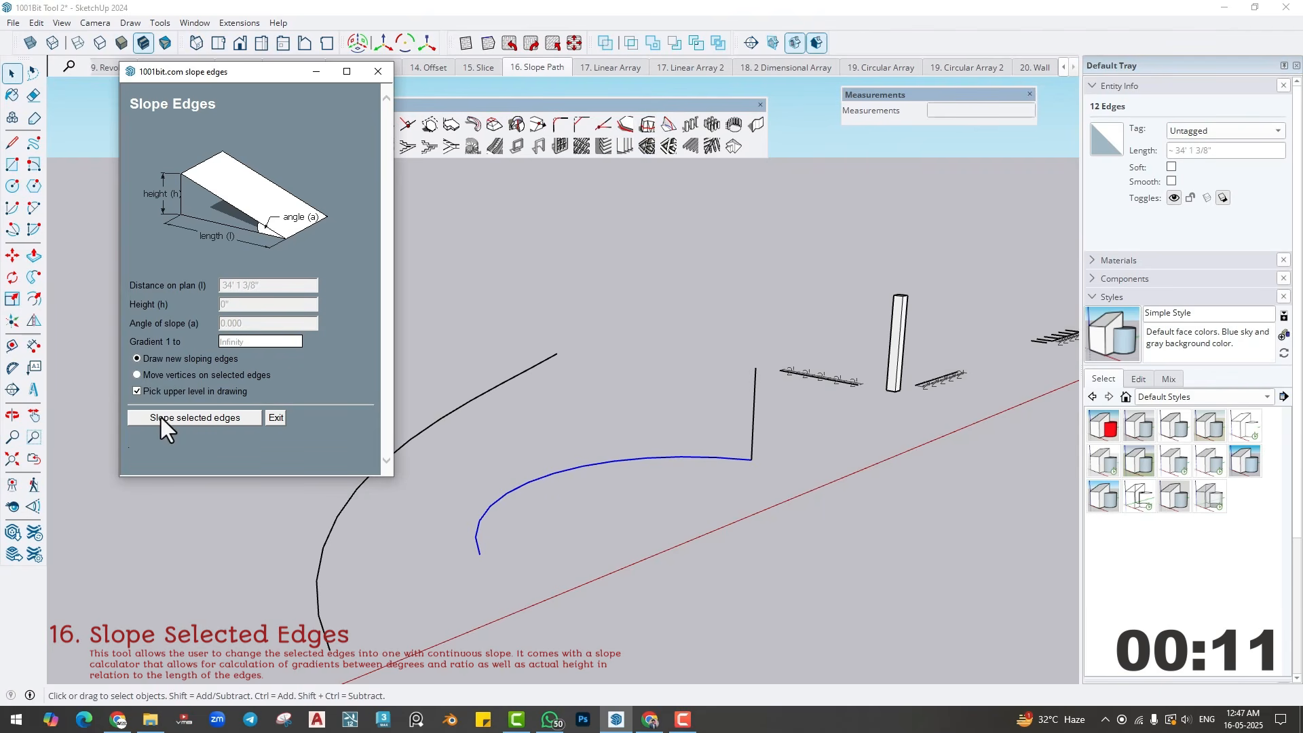
pyautogui.click(161, 417)
pyautogui.click(479, 553)
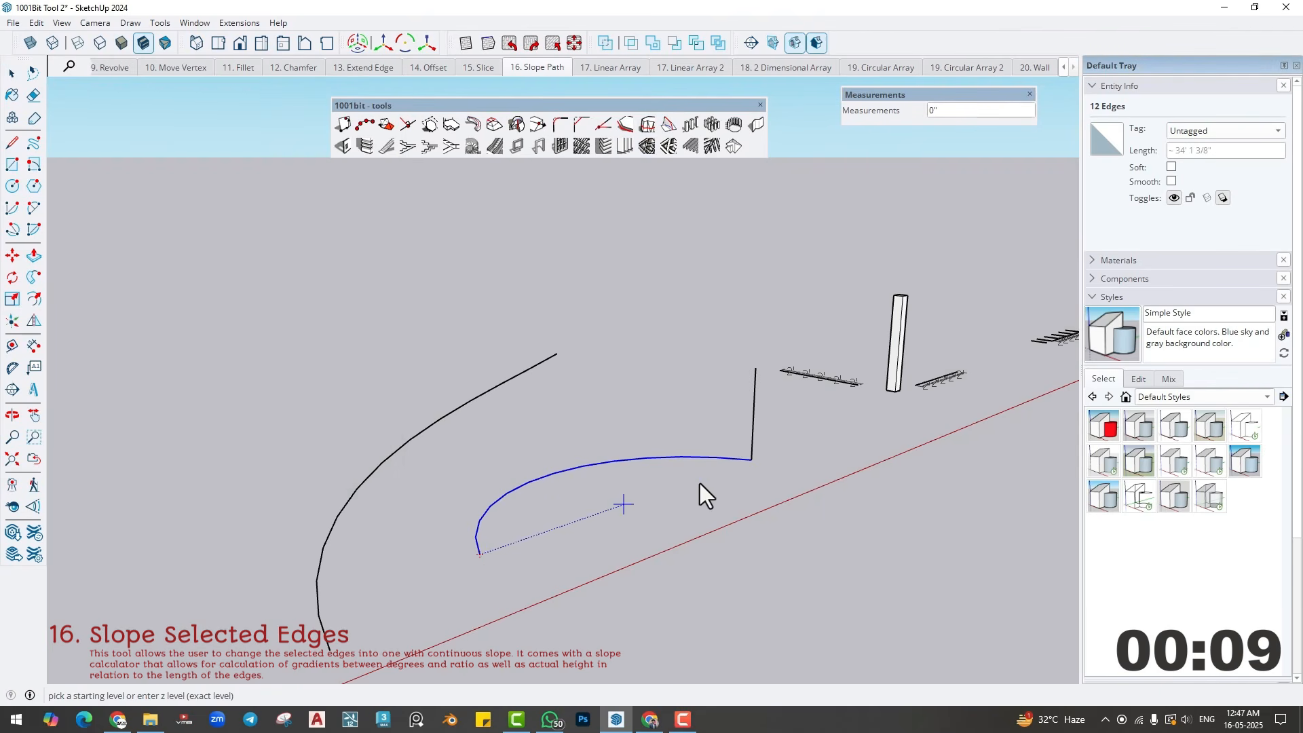
pyautogui.click(752, 435)
pyautogui.click(756, 370)
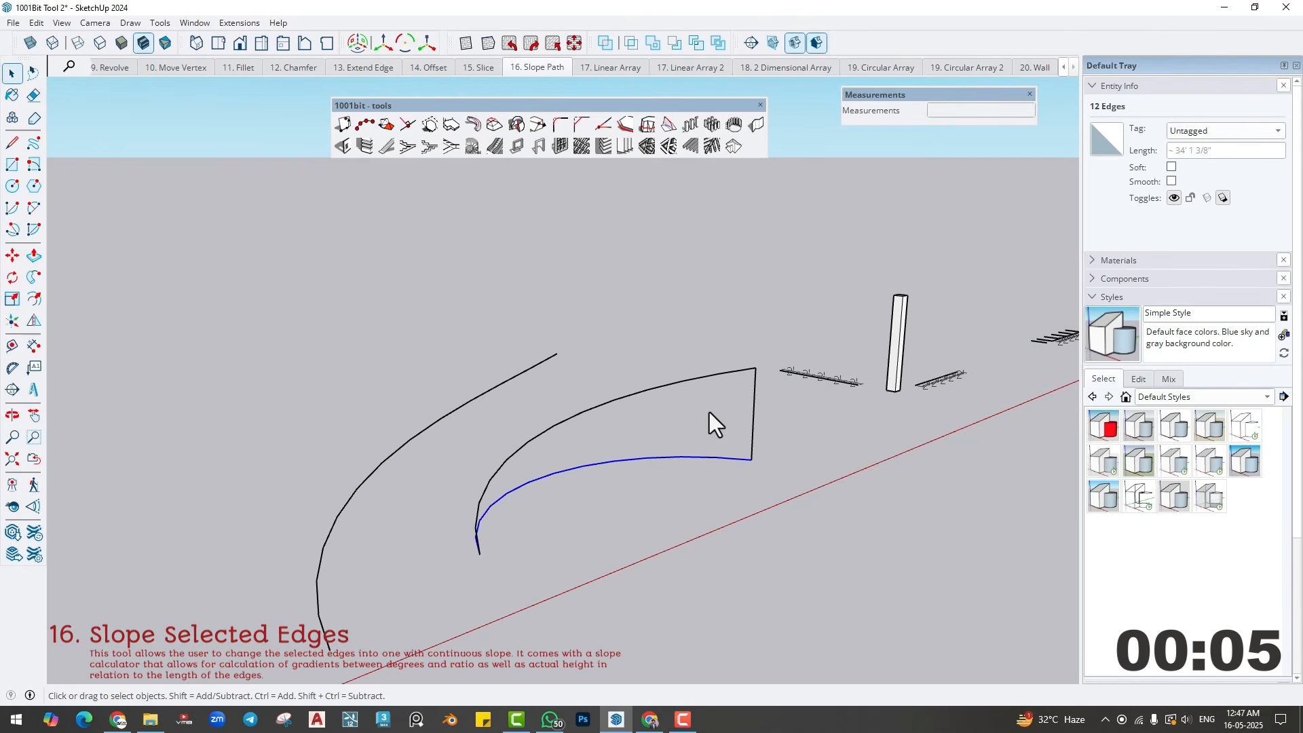
pyautogui.moveTo(709, 413); pyautogui.dragTo(617, 462, button='middle')
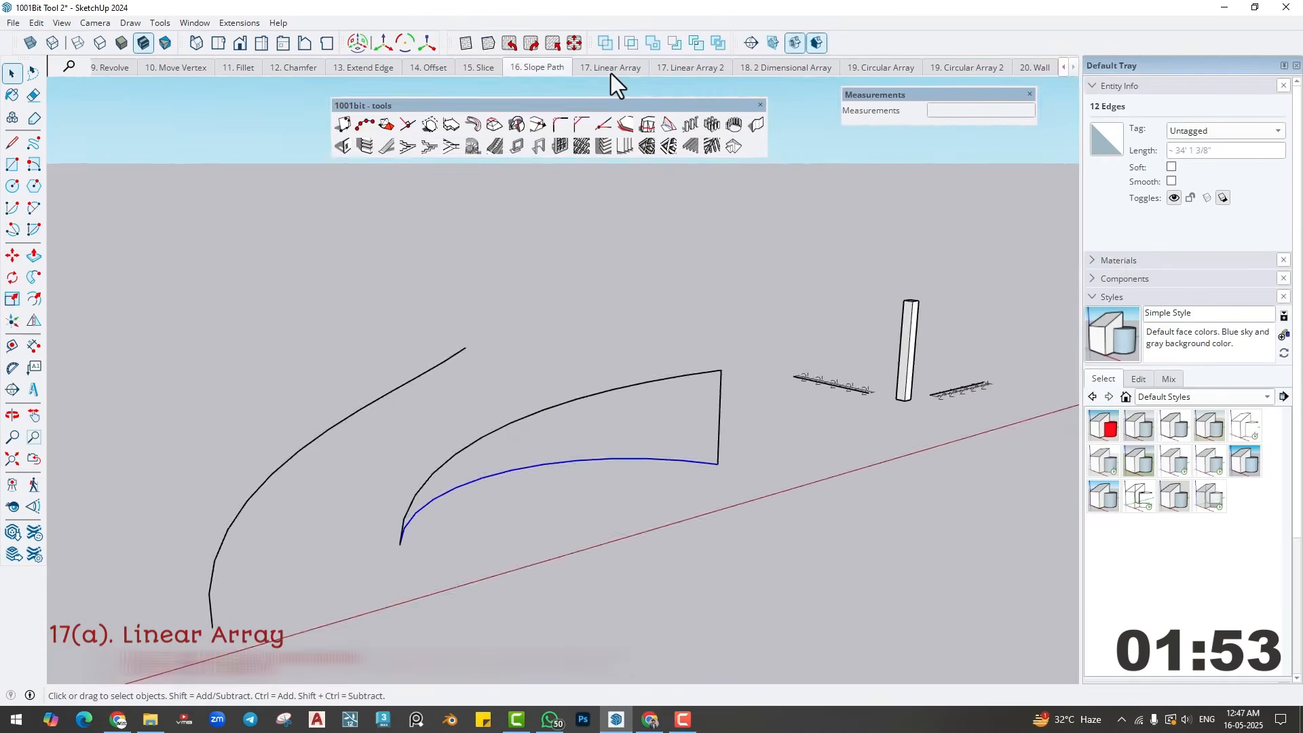
# - Switch to the 17. Linear Array scene and select the rectangular column group
pyautogui.click(611, 68)
pyautogui.moveTo(589, 462); pyautogui.dragTo(532, 446, button='middle')
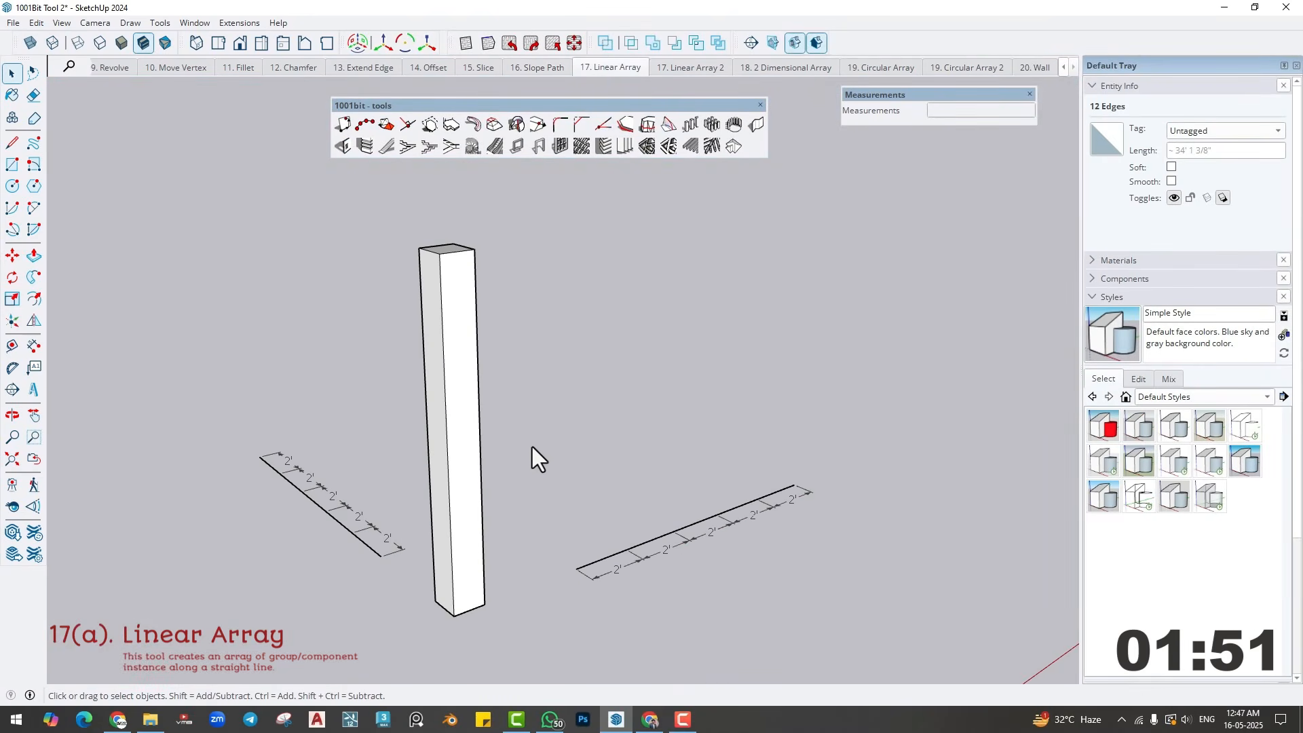
pyautogui.click(449, 421)
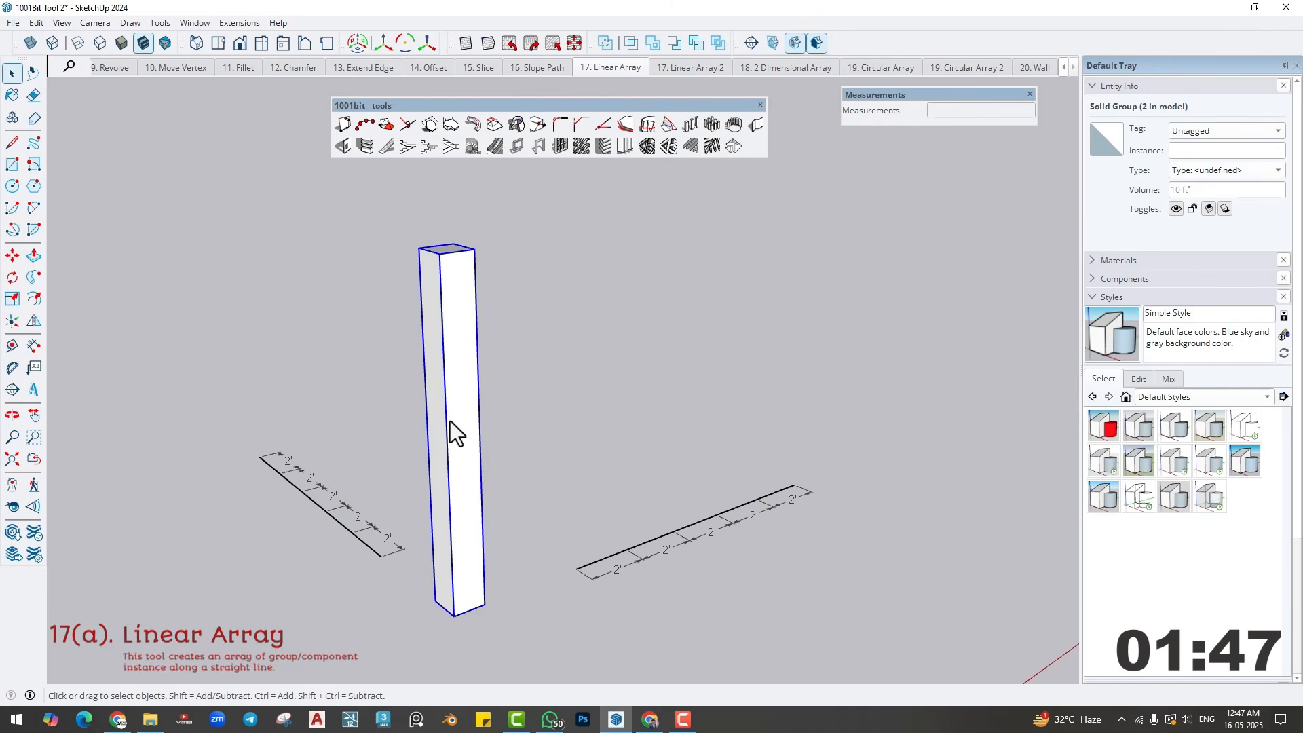
pyautogui.moveTo(450, 420); pyautogui.dragTo(570, 551, button='middle')
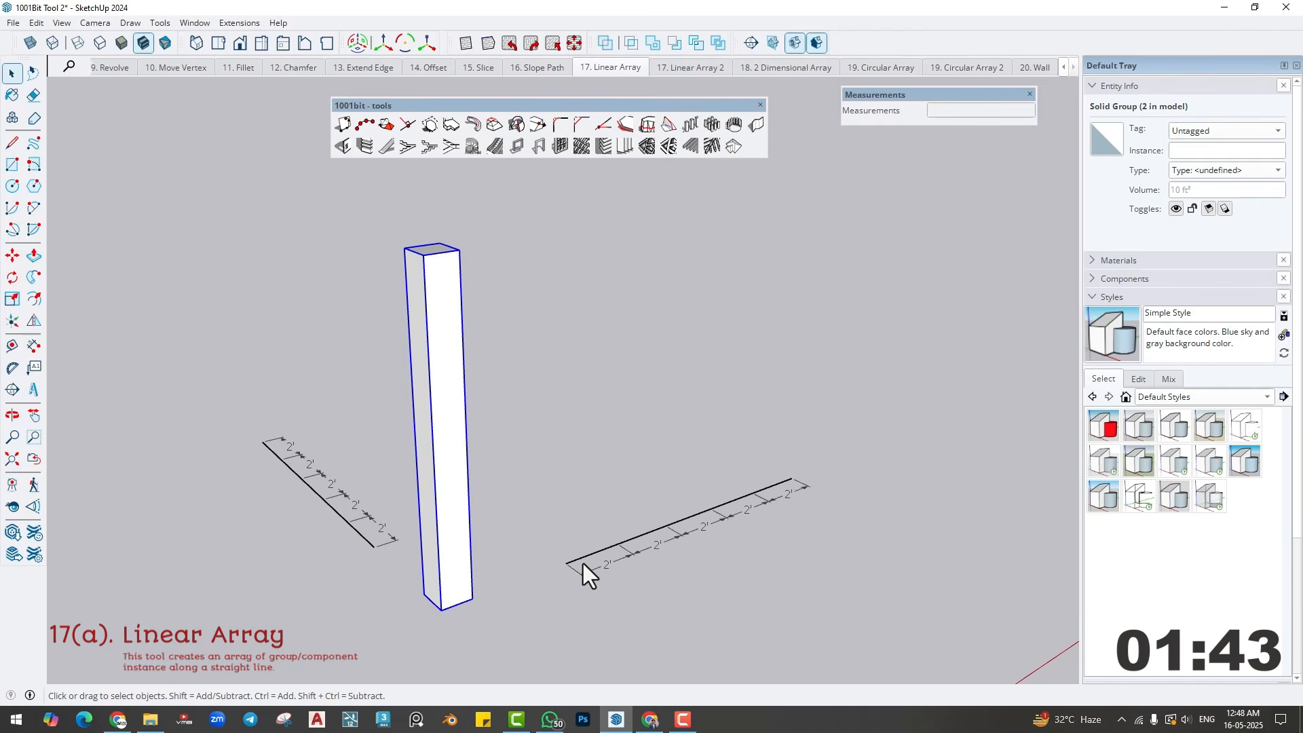
pyautogui.middleClick(526, 557)
pyautogui.click(514, 553)
pyautogui.keyDown('shift'); pyautogui.moveTo(452, 529); pyautogui.dragTo(547, 551, button='middle'); pyautogui.keyUp('shift')
pyautogui.click(450, 528)
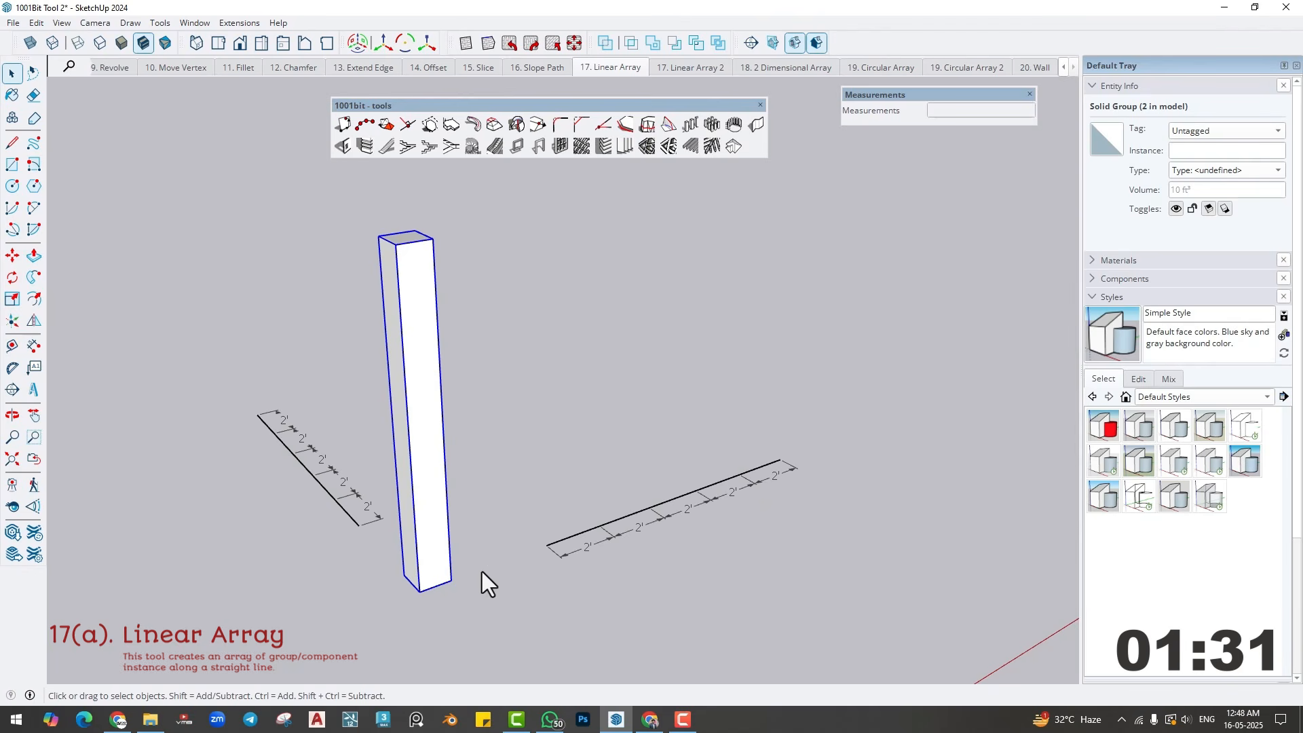
# - Dimension the bottom front edge of the column and reselect the column group
pyautogui.click(34, 346)
pyautogui.click(419, 591)
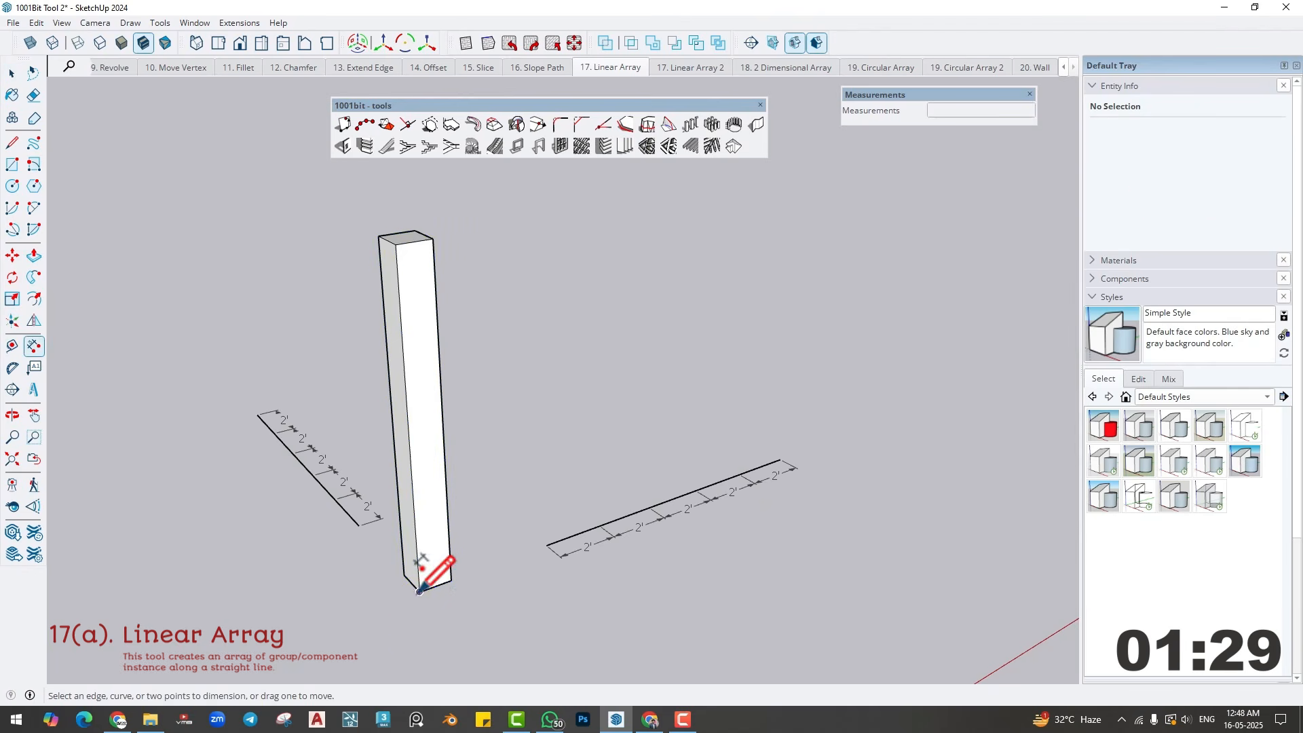
pyautogui.click(451, 580)
pyautogui.click(461, 597)
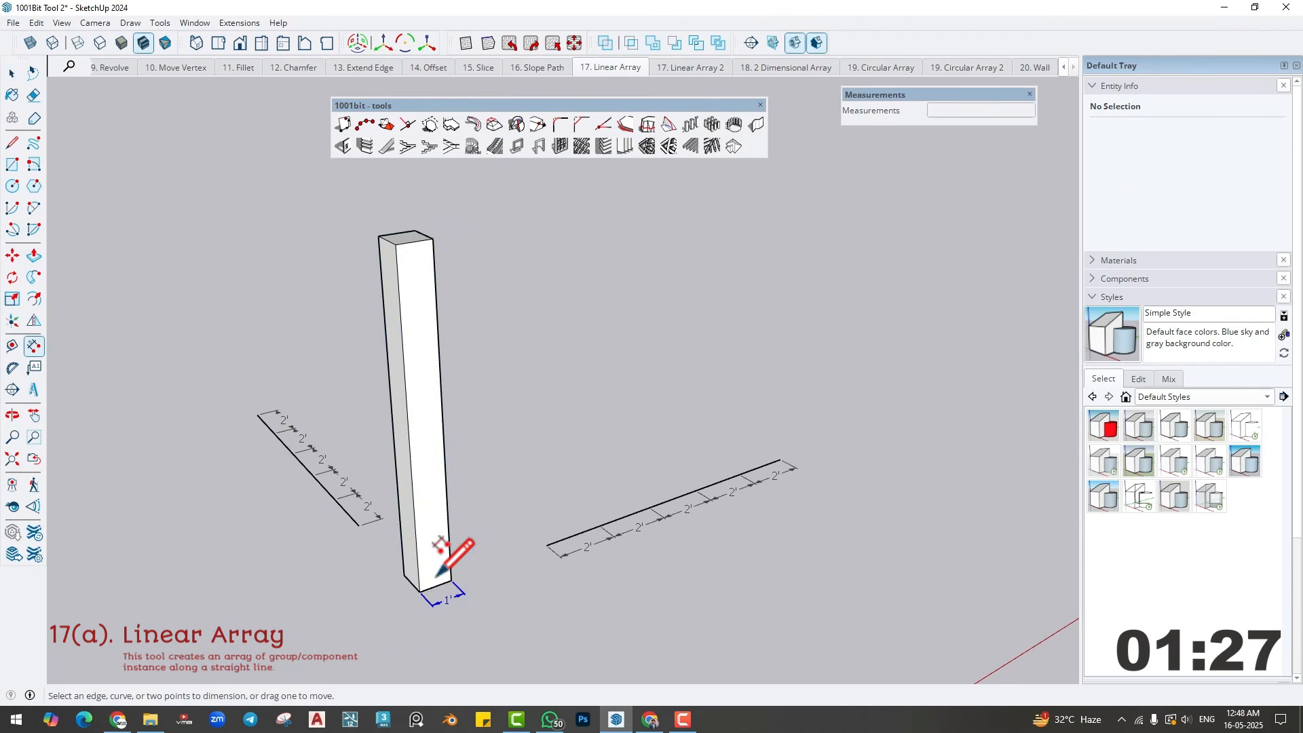
pyautogui.click(12, 73)
pyautogui.click(424, 444)
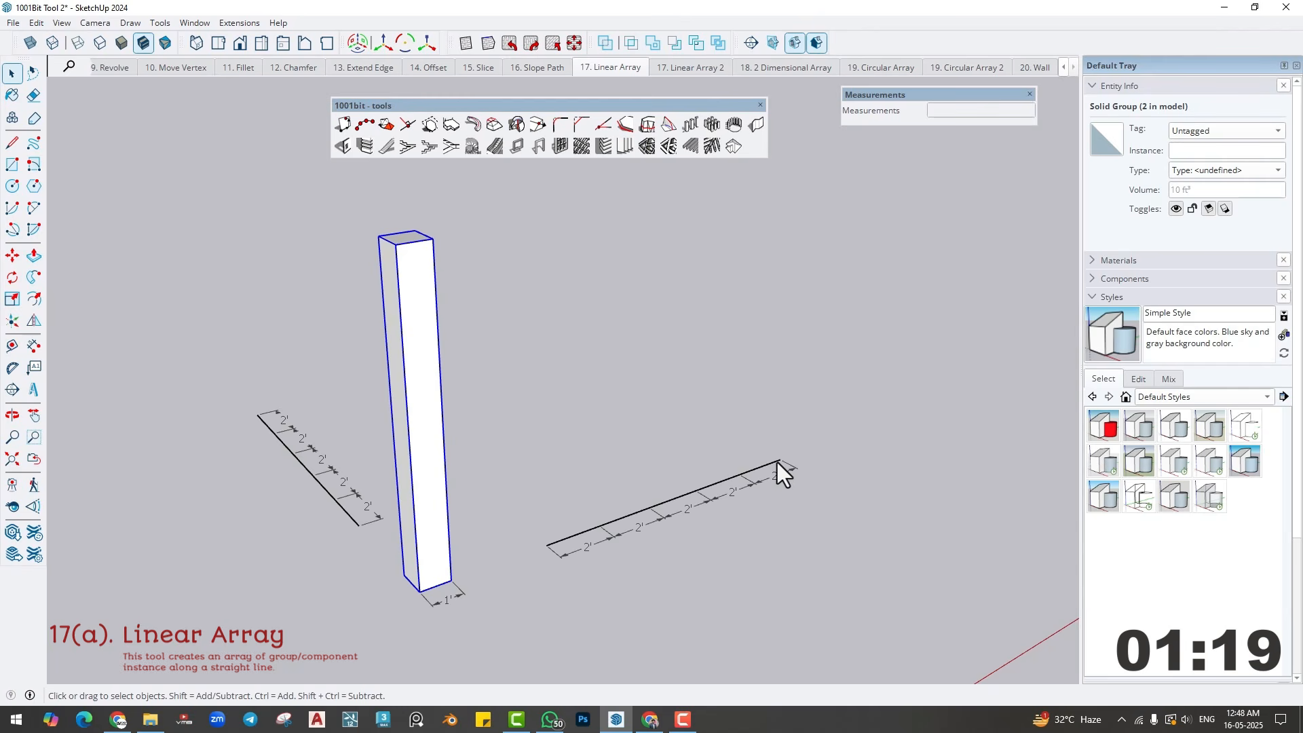
# - Set up a Linear Array of the column with 6 evenly distributed entities placed at both ends
pyautogui.click(689, 125)
pyautogui.moveTo(423, 37); pyautogui.dragTo(276, 38)
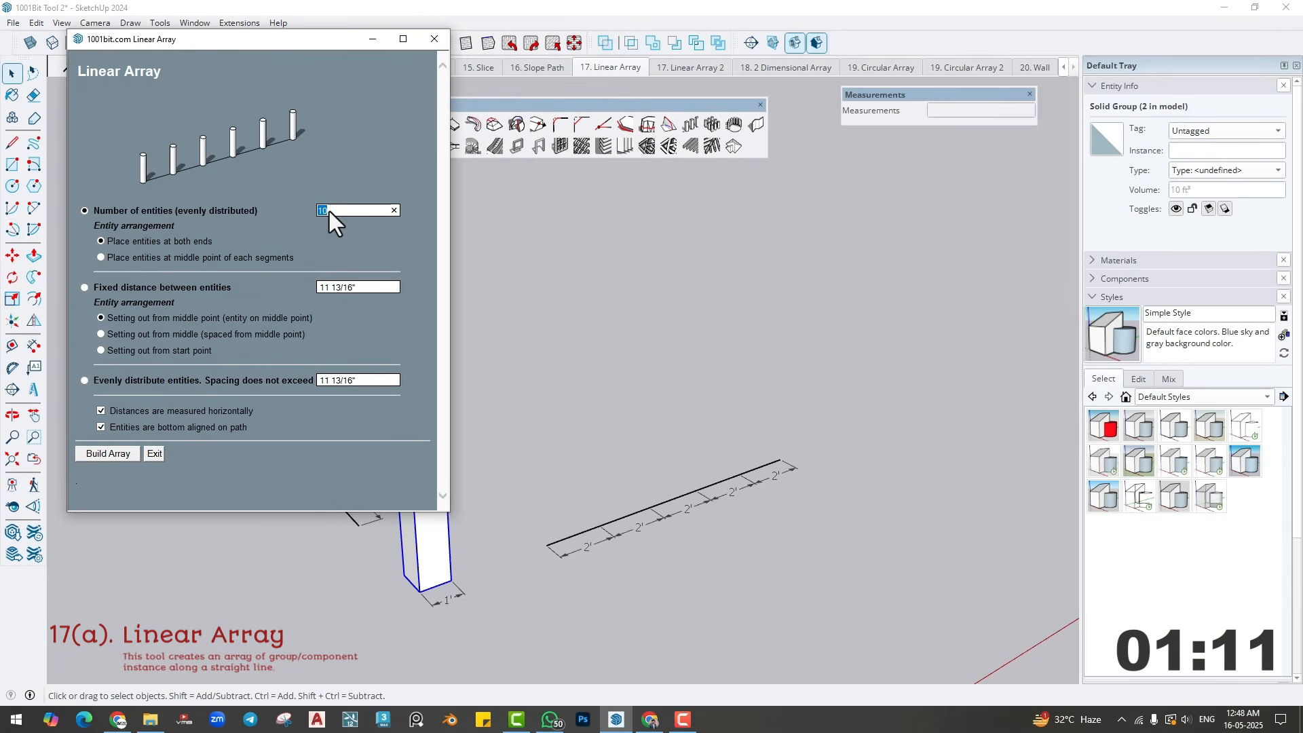
pyautogui.write('6')
pyautogui.click(95, 243)
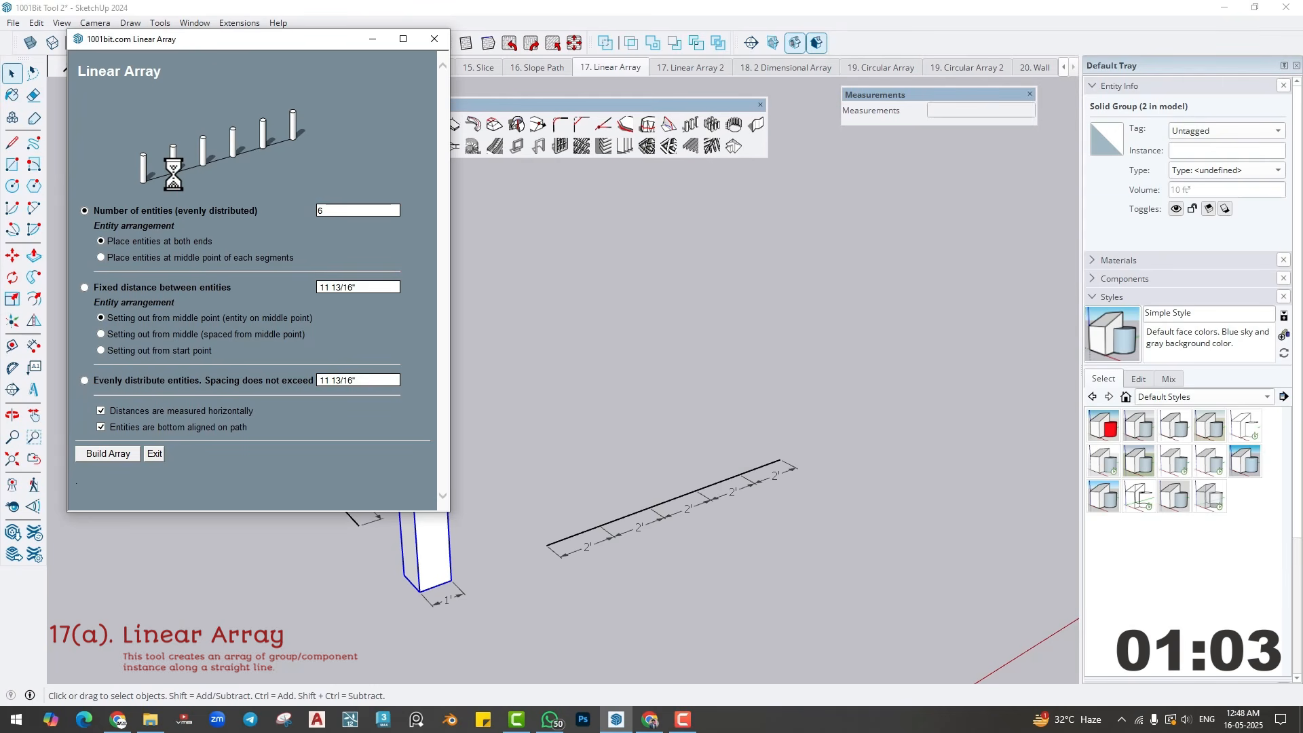
pyautogui.click(108, 453)
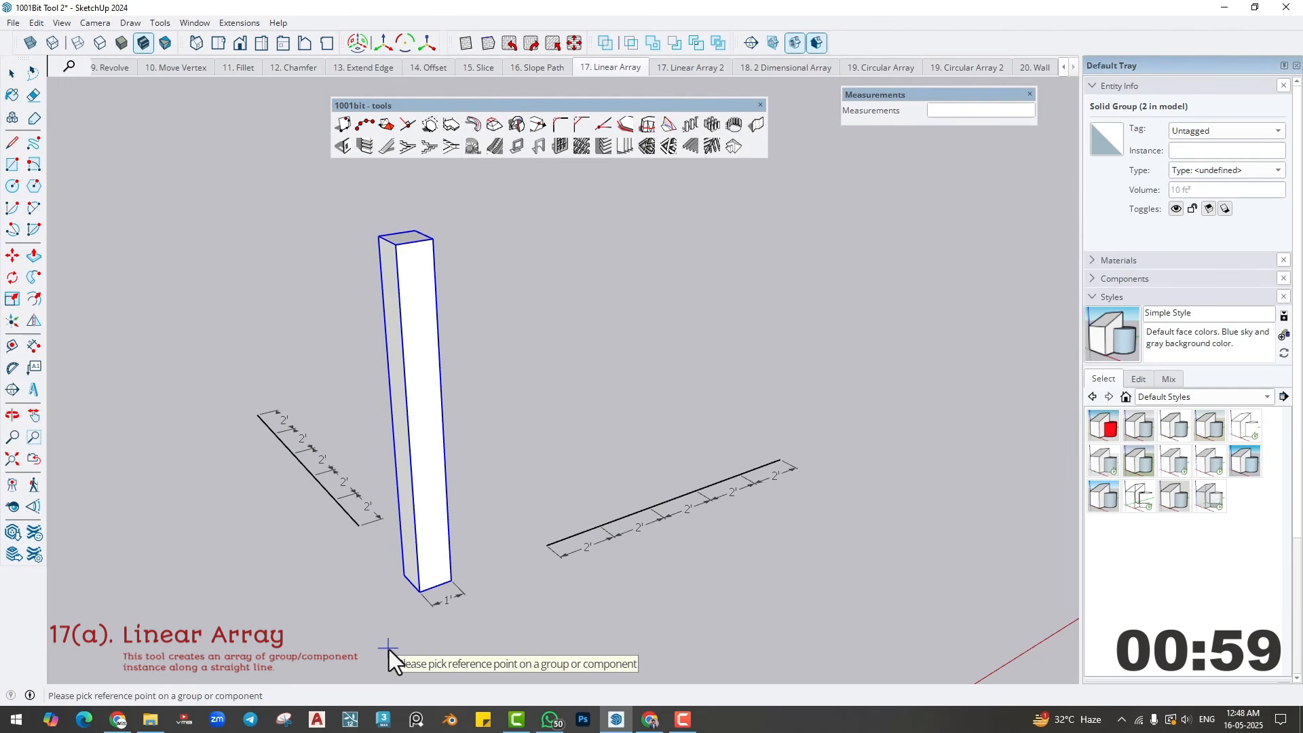
# - Try building the array along the longer dimensioned line from the column's bottom front corner, and undo it with the column reselected
pyautogui.click(420, 593)
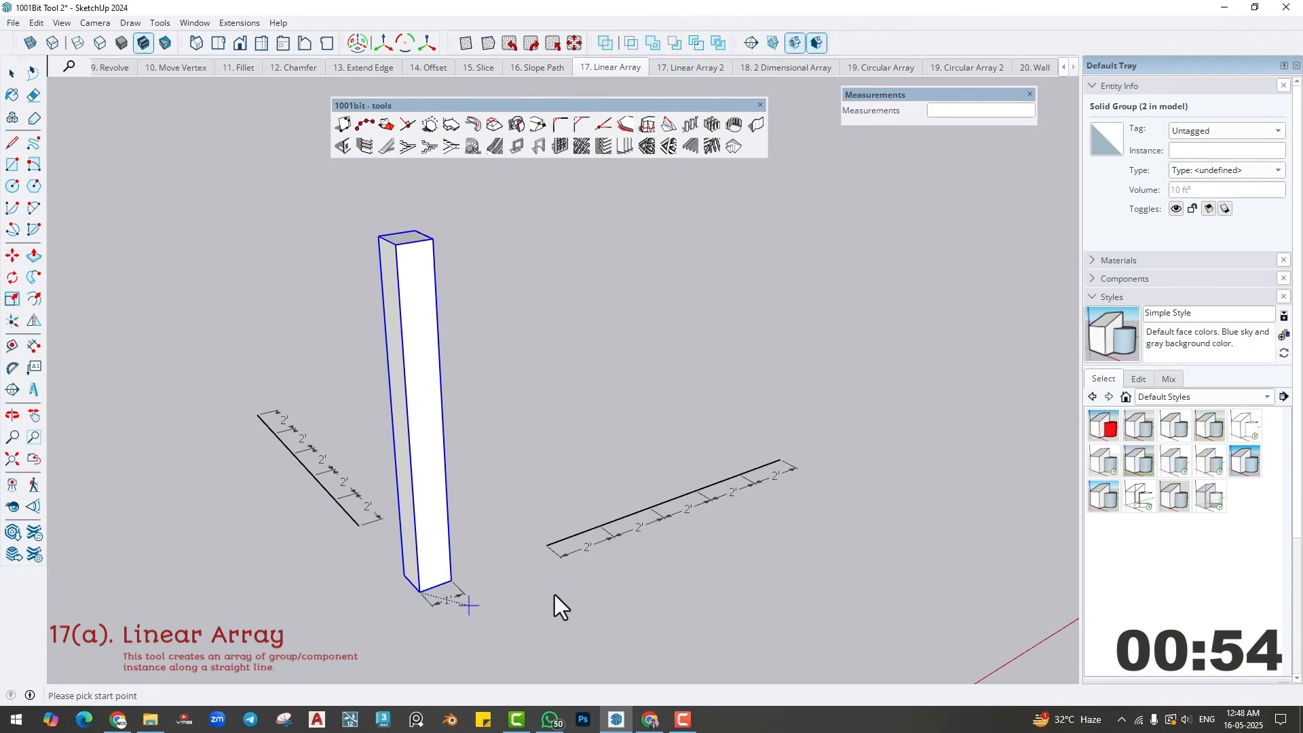
pyautogui.click(548, 544)
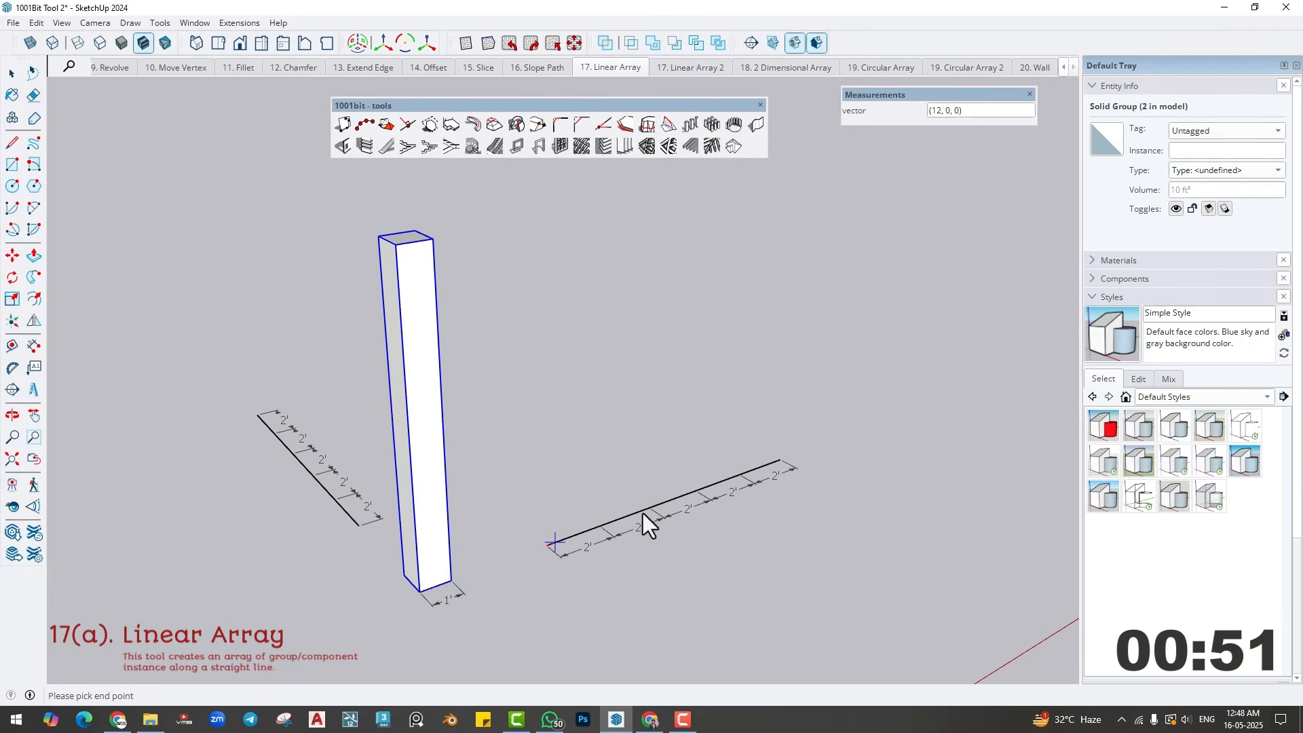
pyautogui.click(775, 464)
pyautogui.click(587, 543)
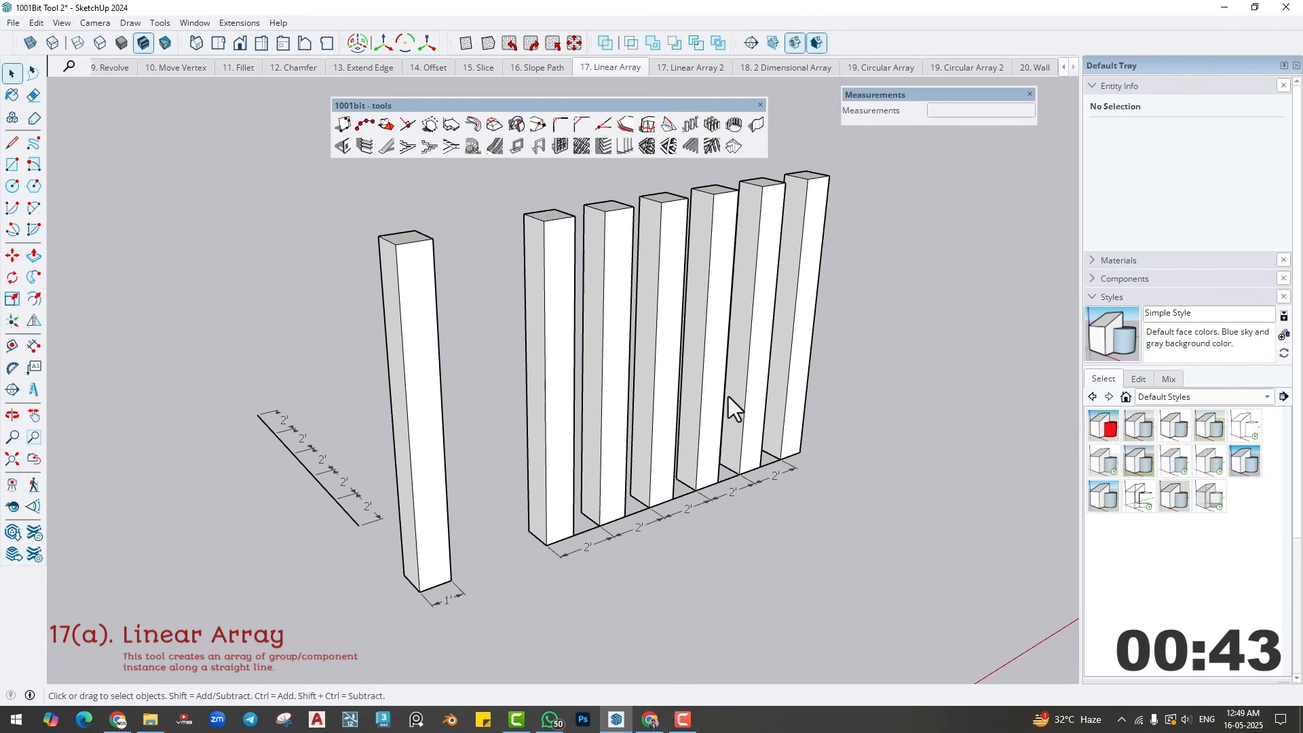
pyautogui.click(413, 435)
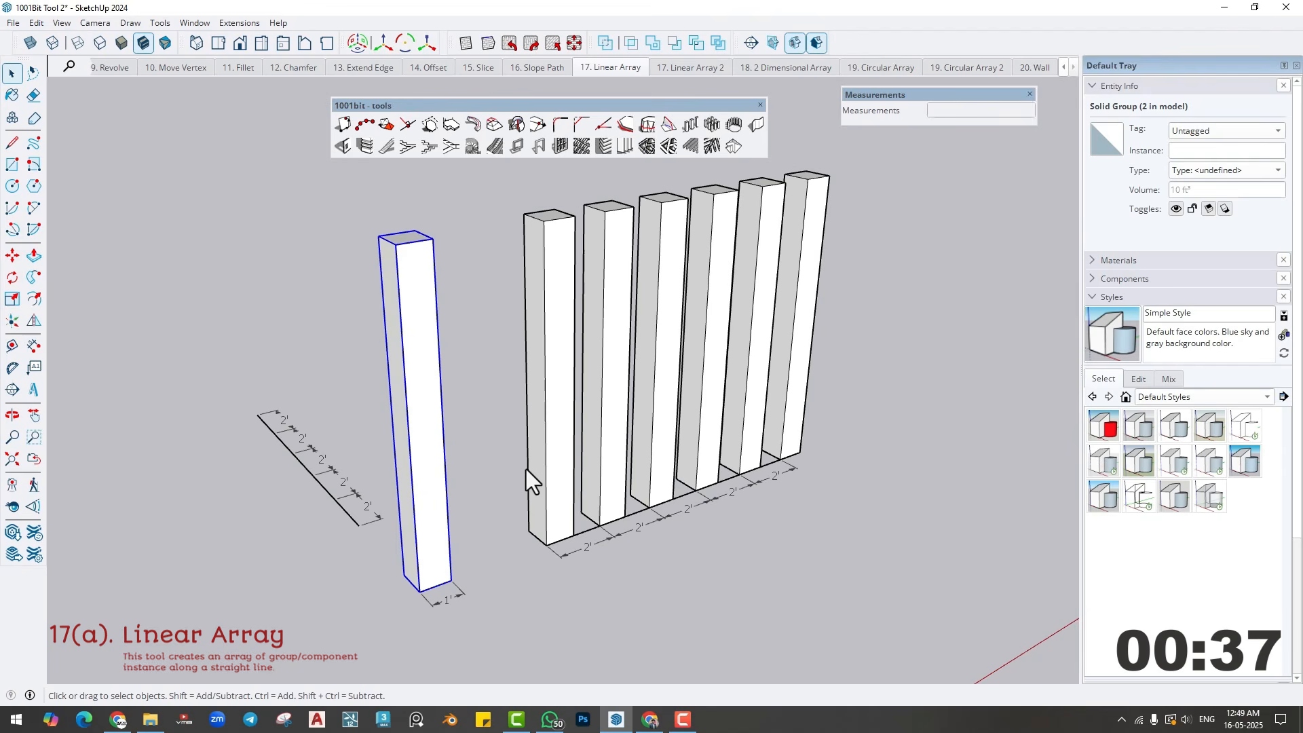
pyautogui.hotkey('ctrl', 'z')
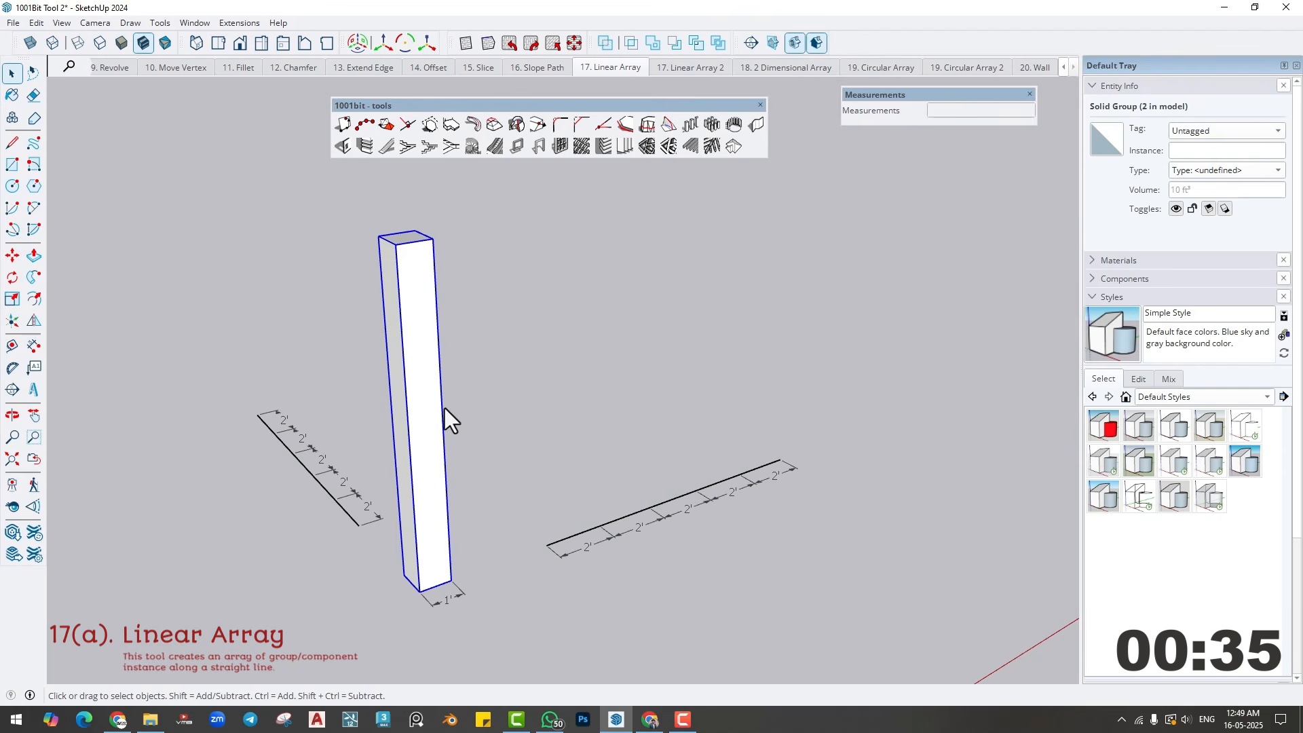
# - Build the 6-column Linear Array along the longer dimensioned line, using the midpoint of the column's bottom front edge as reference point
pyautogui.click(680, 715)
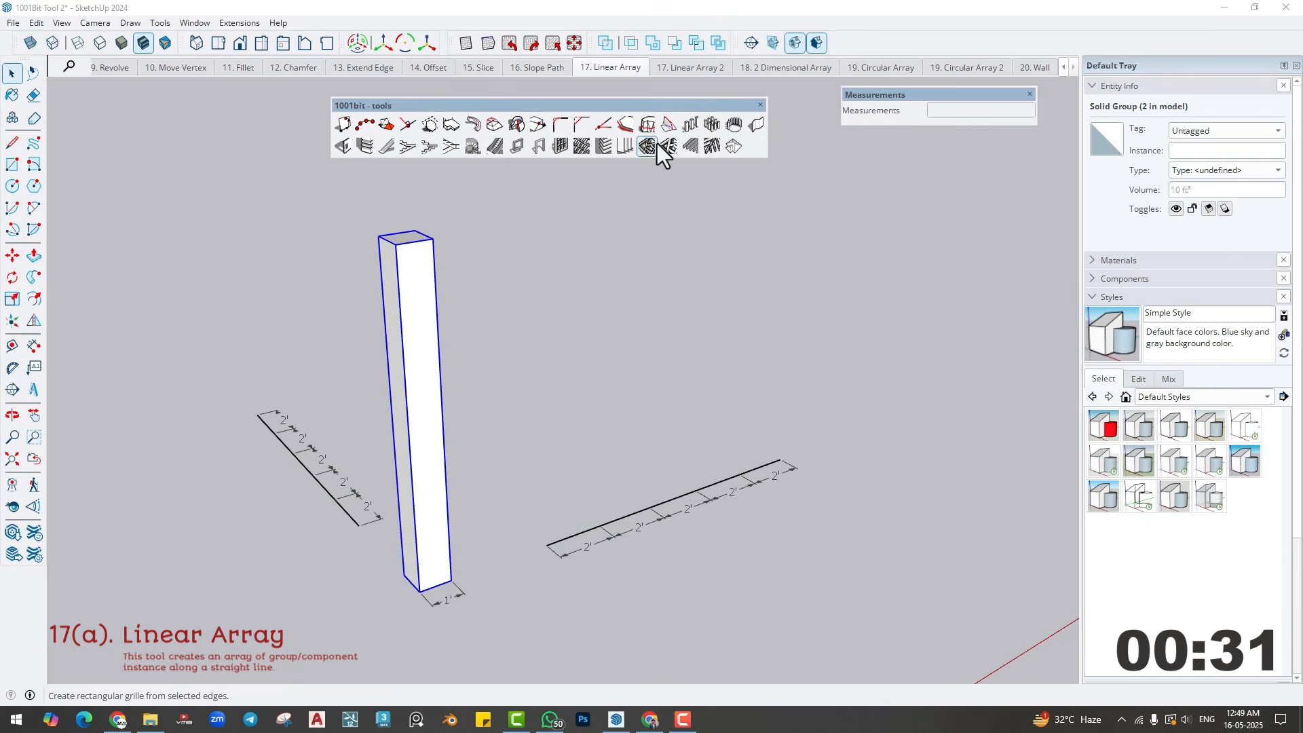
pyautogui.click(691, 125)
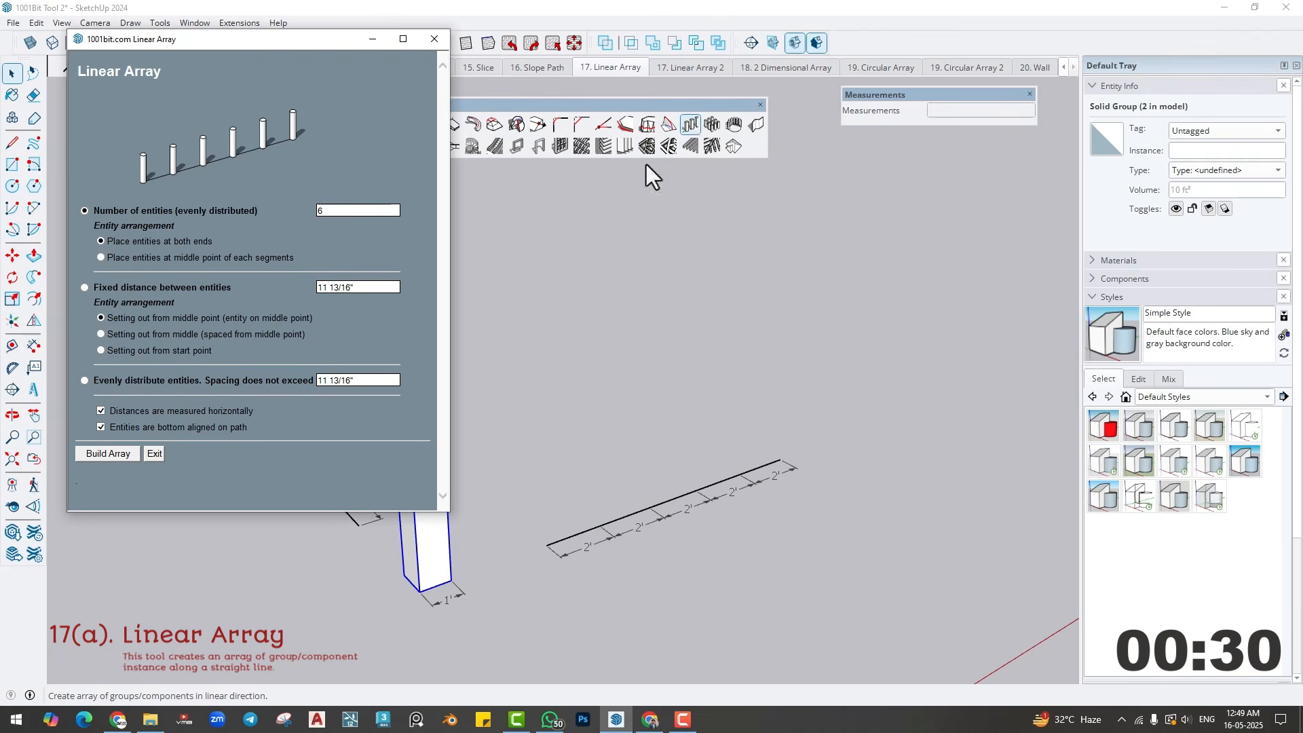
pyautogui.click(119, 454)
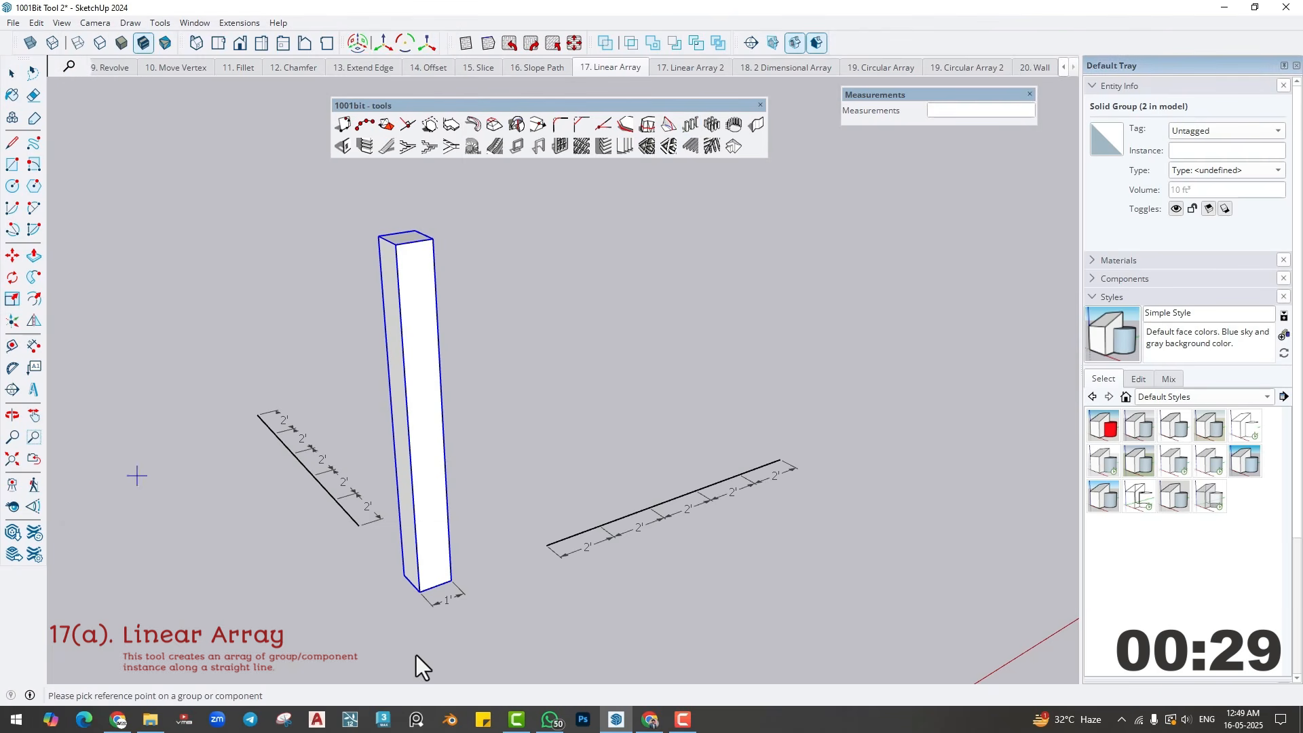
pyautogui.click(437, 590)
pyautogui.click(547, 550)
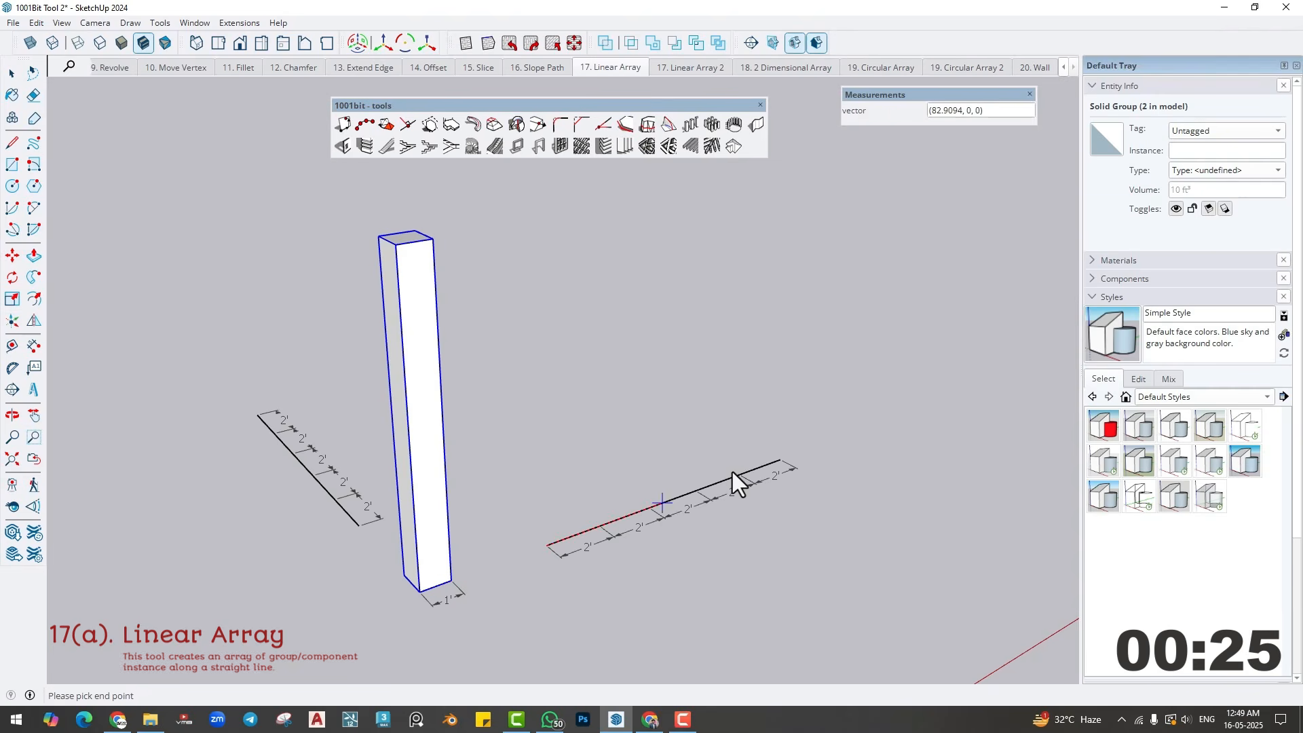
pyautogui.click(776, 462)
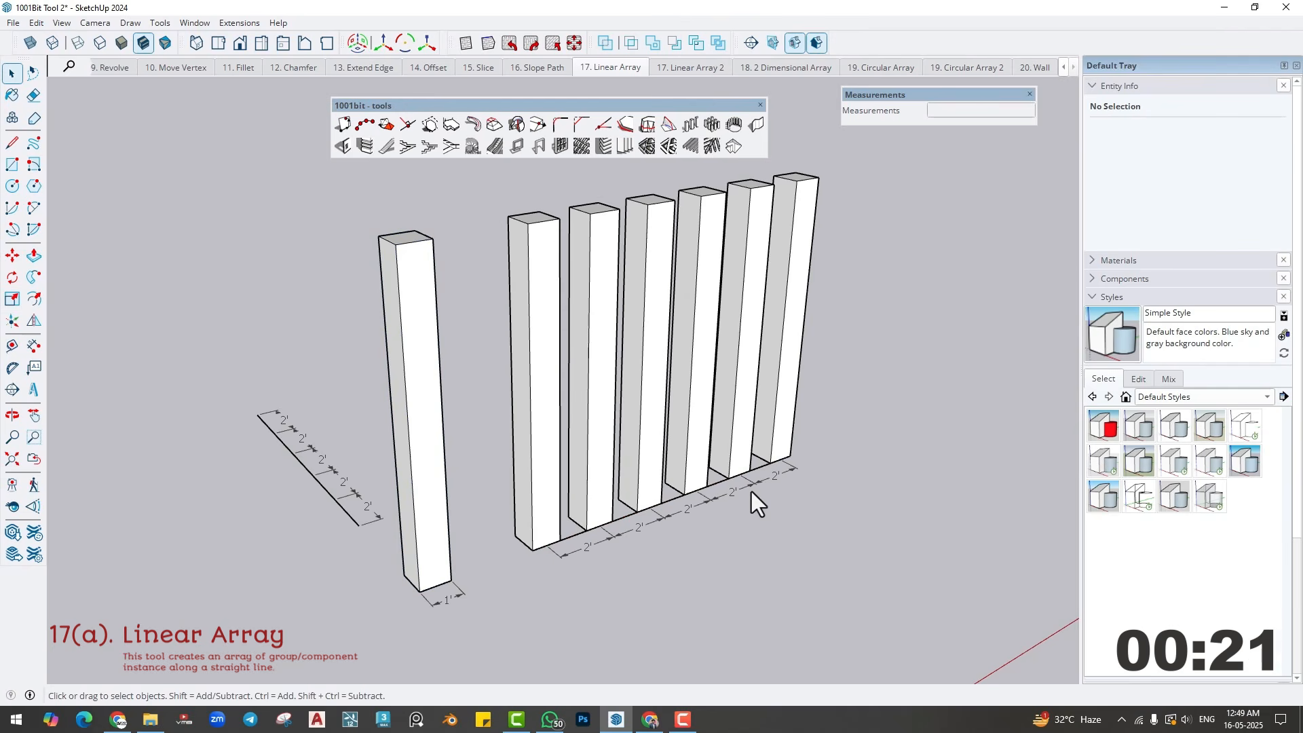
# - Set up another Linear Array of the original column with 6 entities placed at the middle point of each segment
pyautogui.click(415, 523)
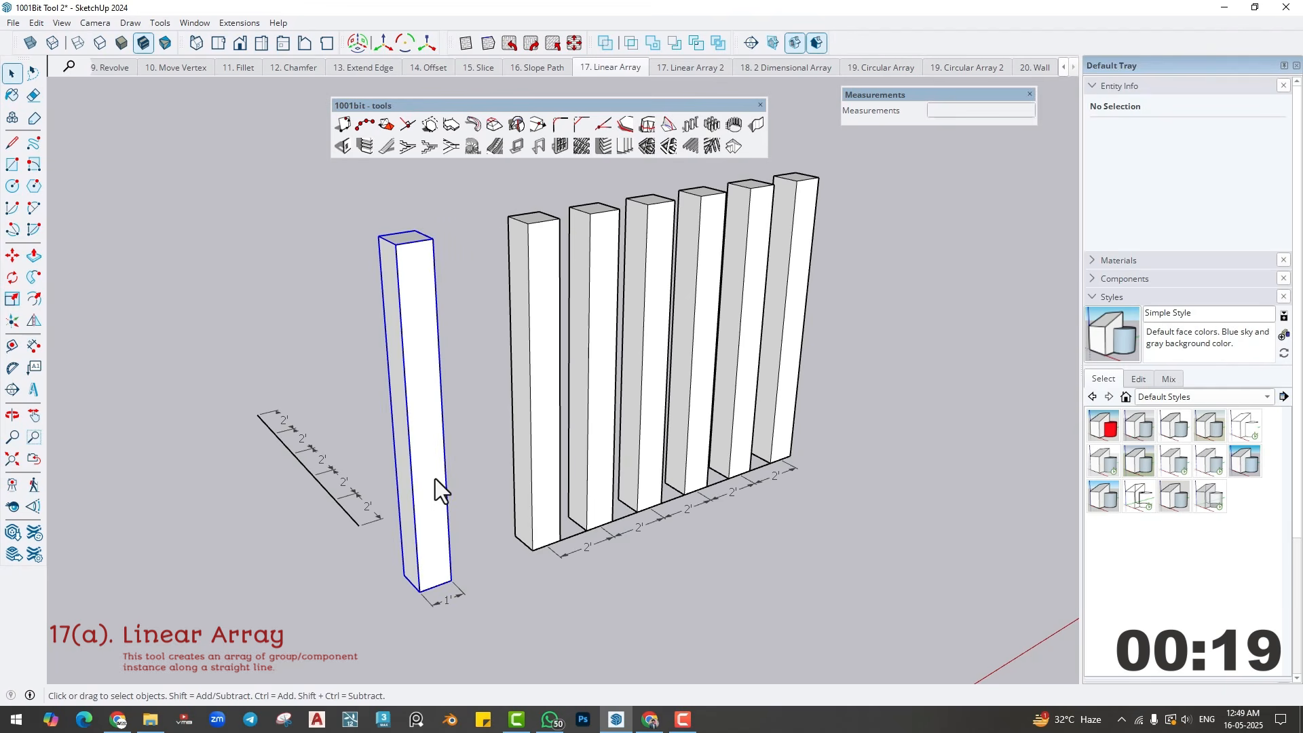
pyautogui.click(690, 126)
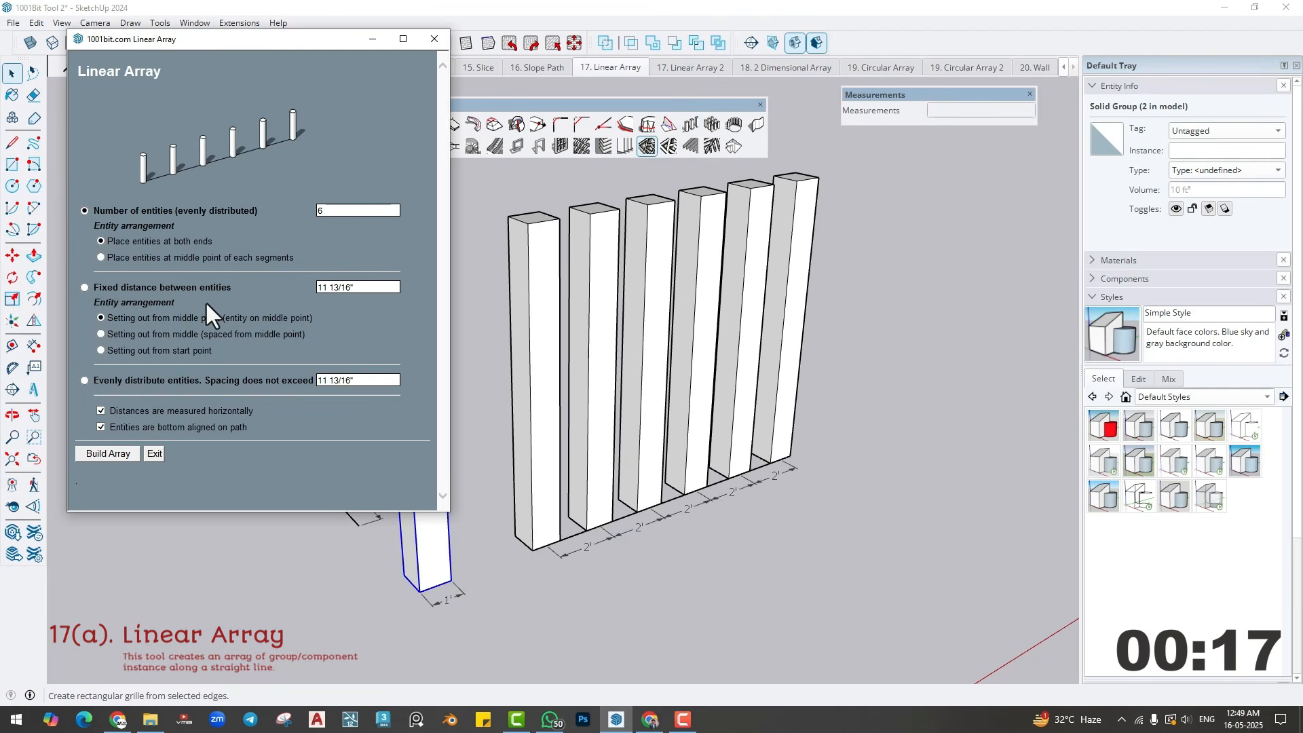
pyautogui.click(100, 257)
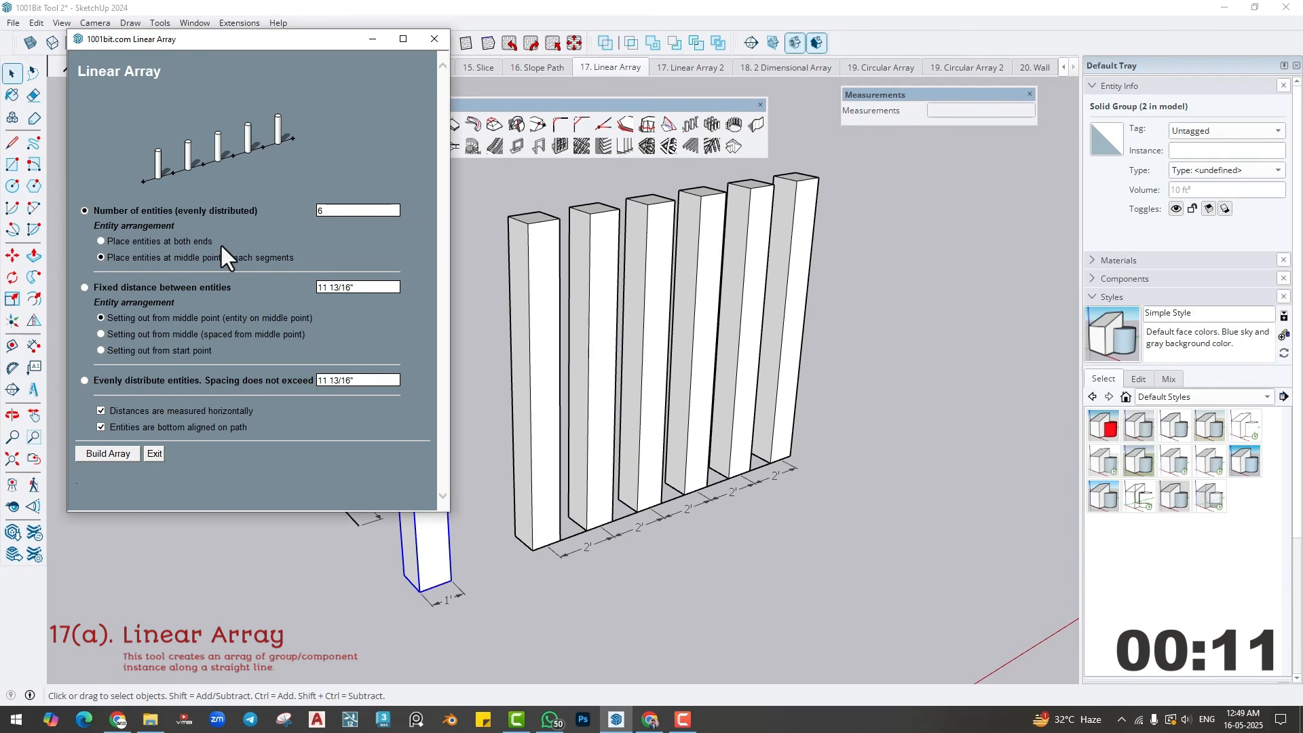
pyautogui.click(101, 453)
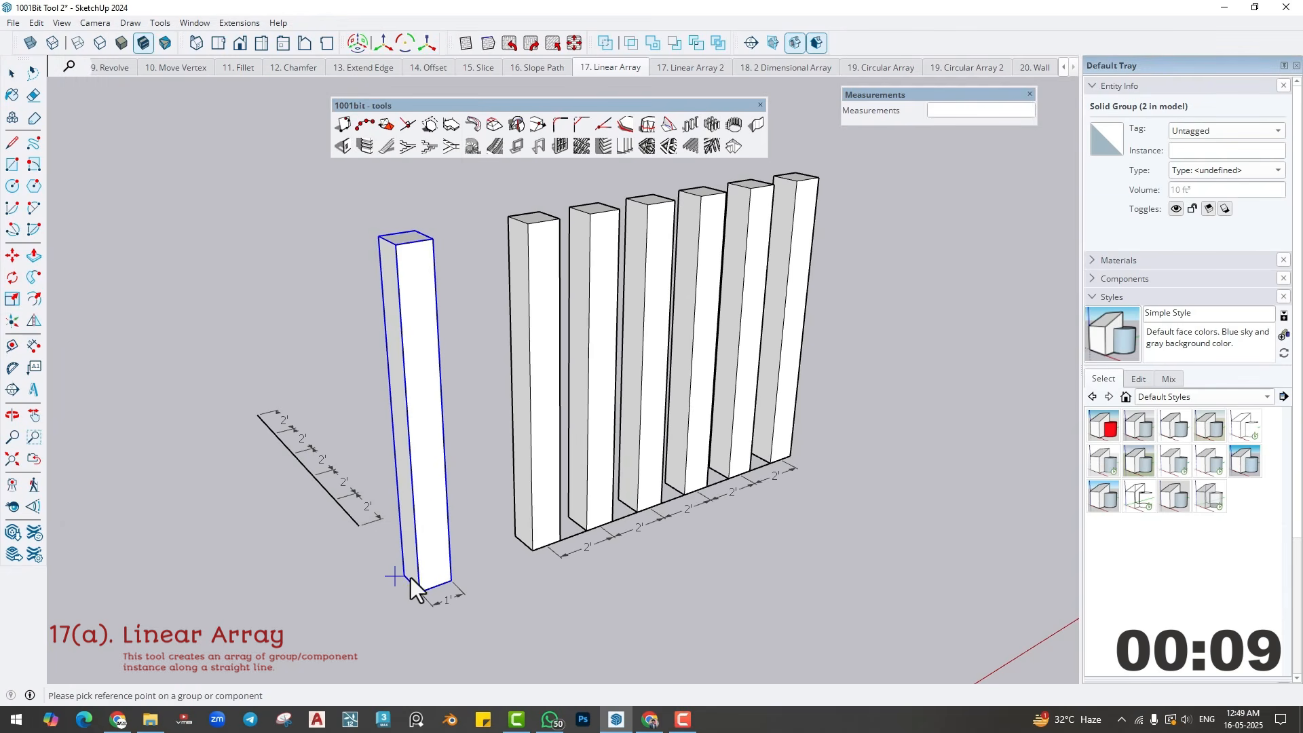
# - Build the array along the other dimensioned line from its near to far end, referencing the midpoint of the column's bottom side edge
pyautogui.scroll(2, 410, 587)
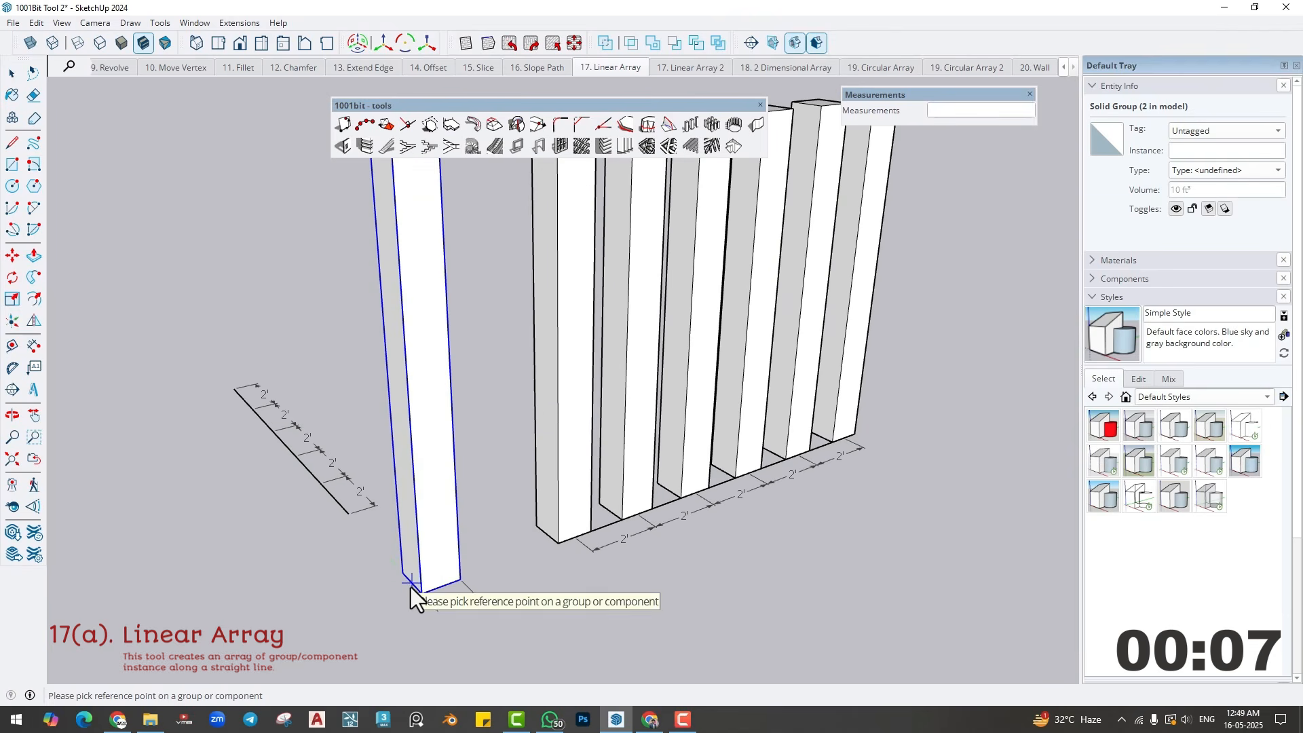
pyautogui.click(409, 582)
pyautogui.click(348, 516)
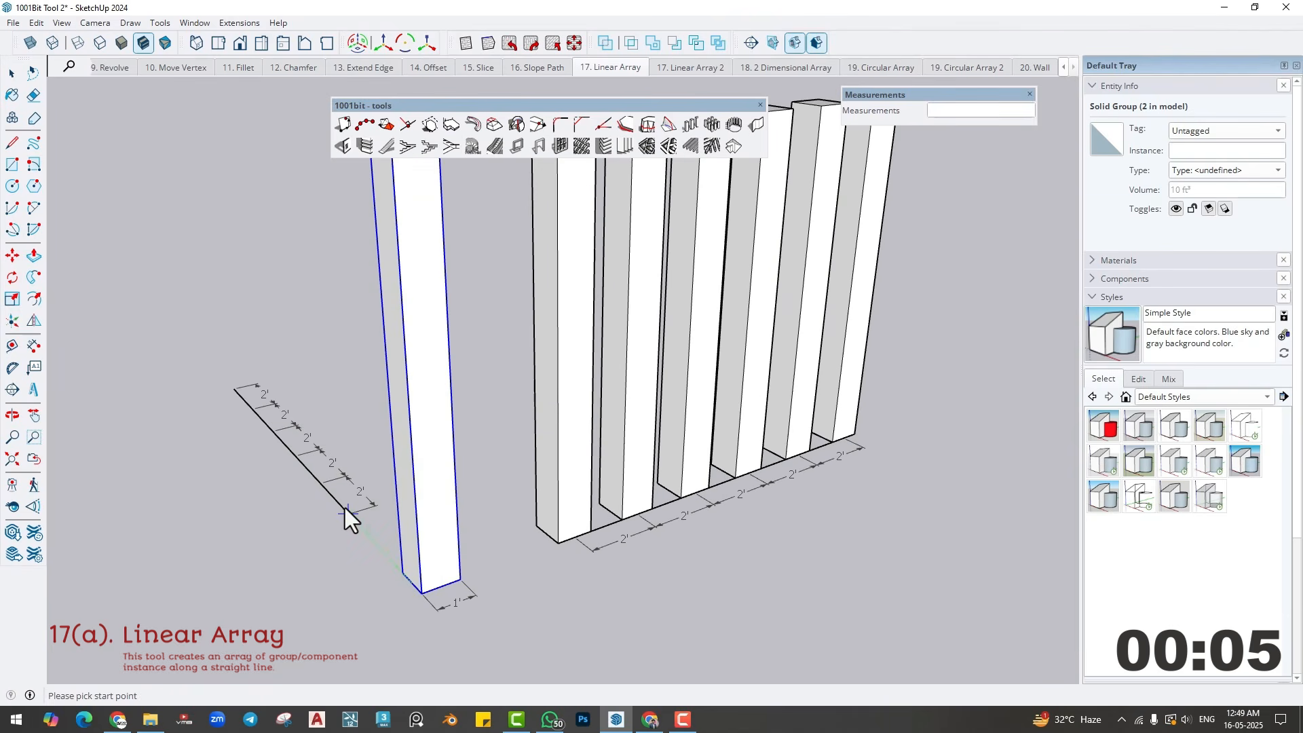
pyautogui.click(234, 389)
pyautogui.click(313, 489)
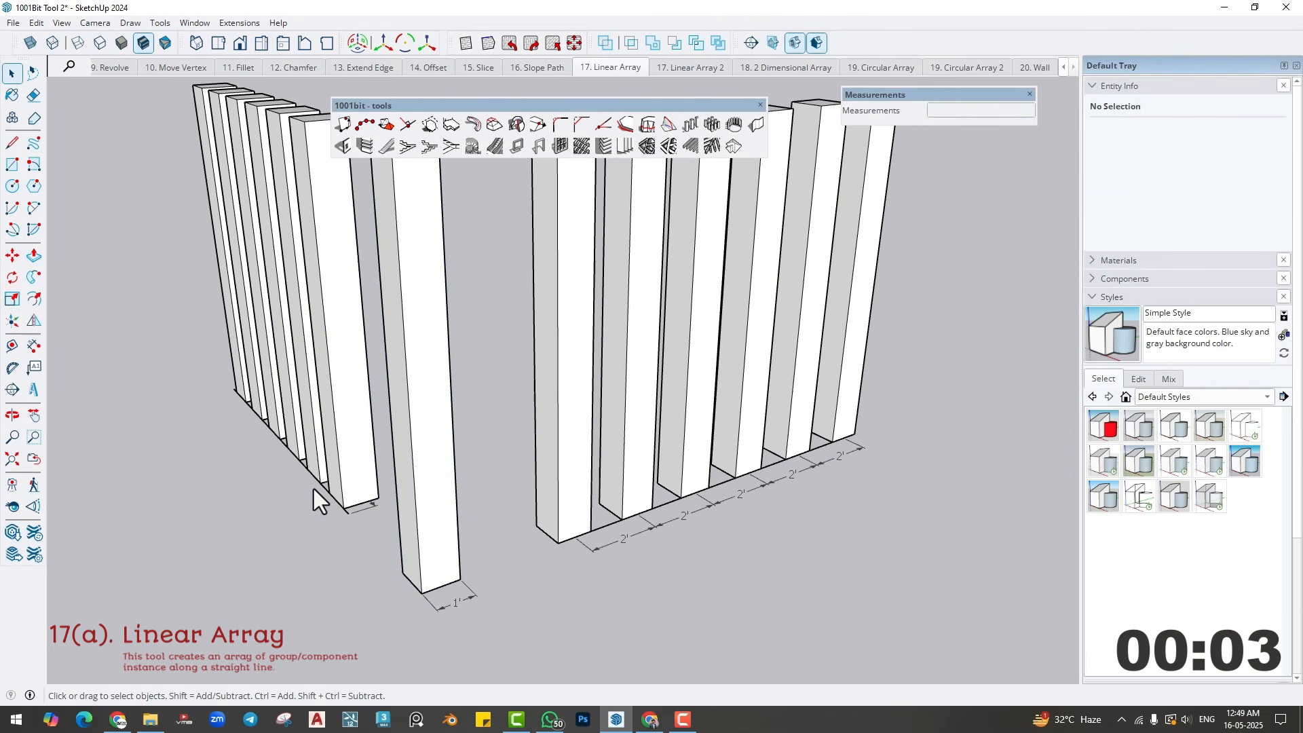
pyautogui.moveTo(313, 489)
pyautogui.mouseDown(button='middle')
pyautogui.moveTo(418, 446)
pyautogui.moveTo(393, 442)
pyautogui.moveTo(329, 494)
pyautogui.mouseUp(button='middle')
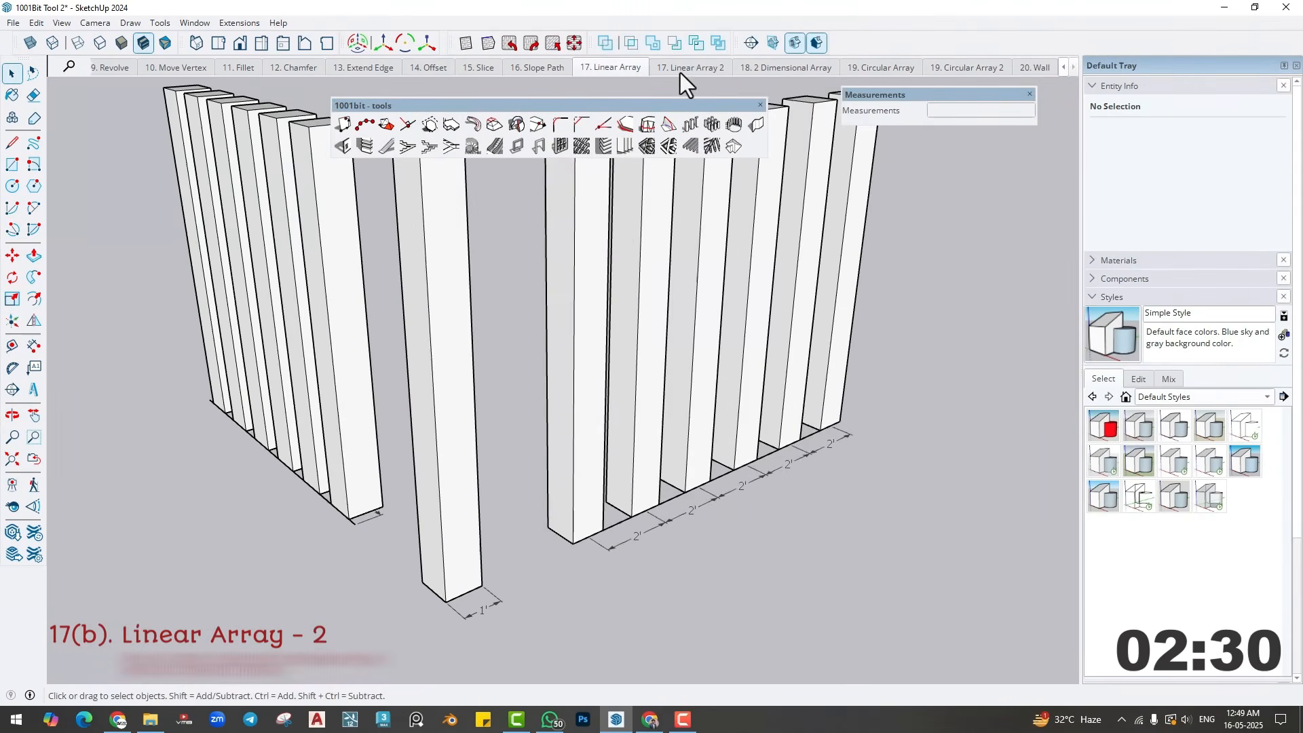
# - Switch to the 17. Linear Array 2 scene and explode the group of the short separate line
pyautogui.click(707, 129)
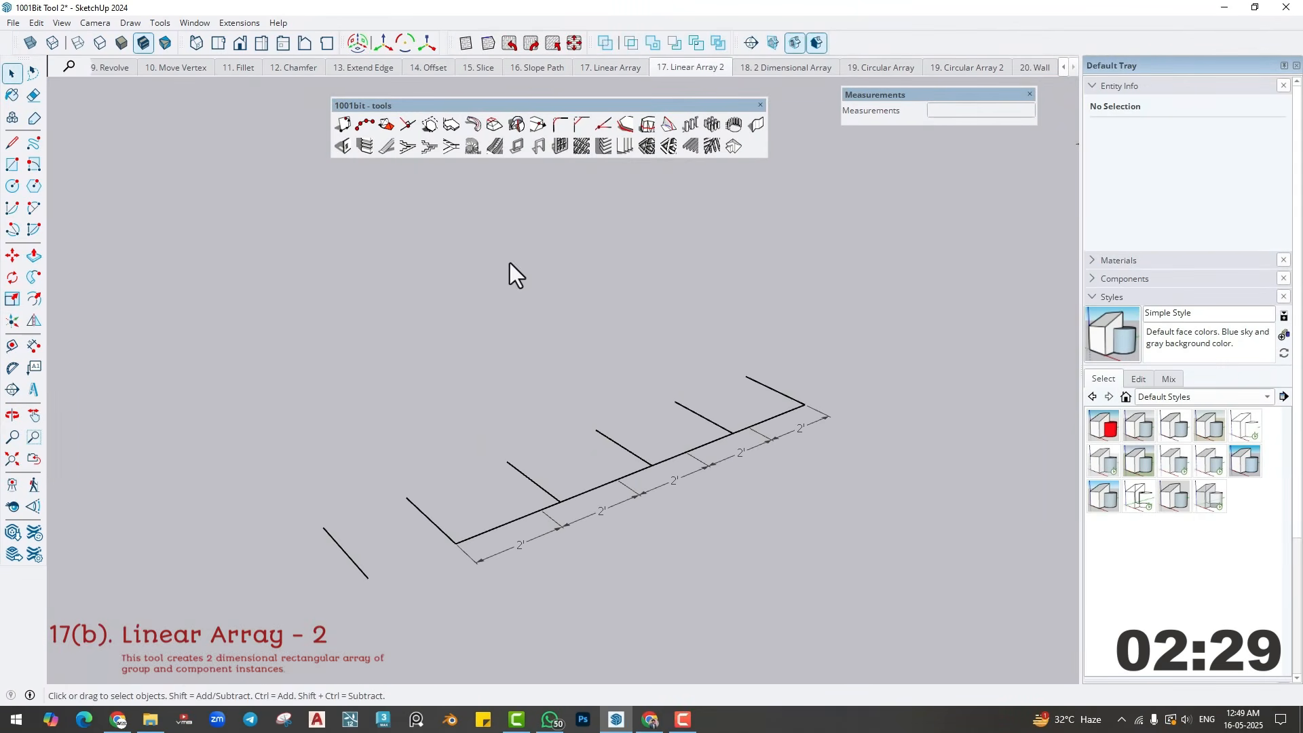
pyautogui.click(353, 562)
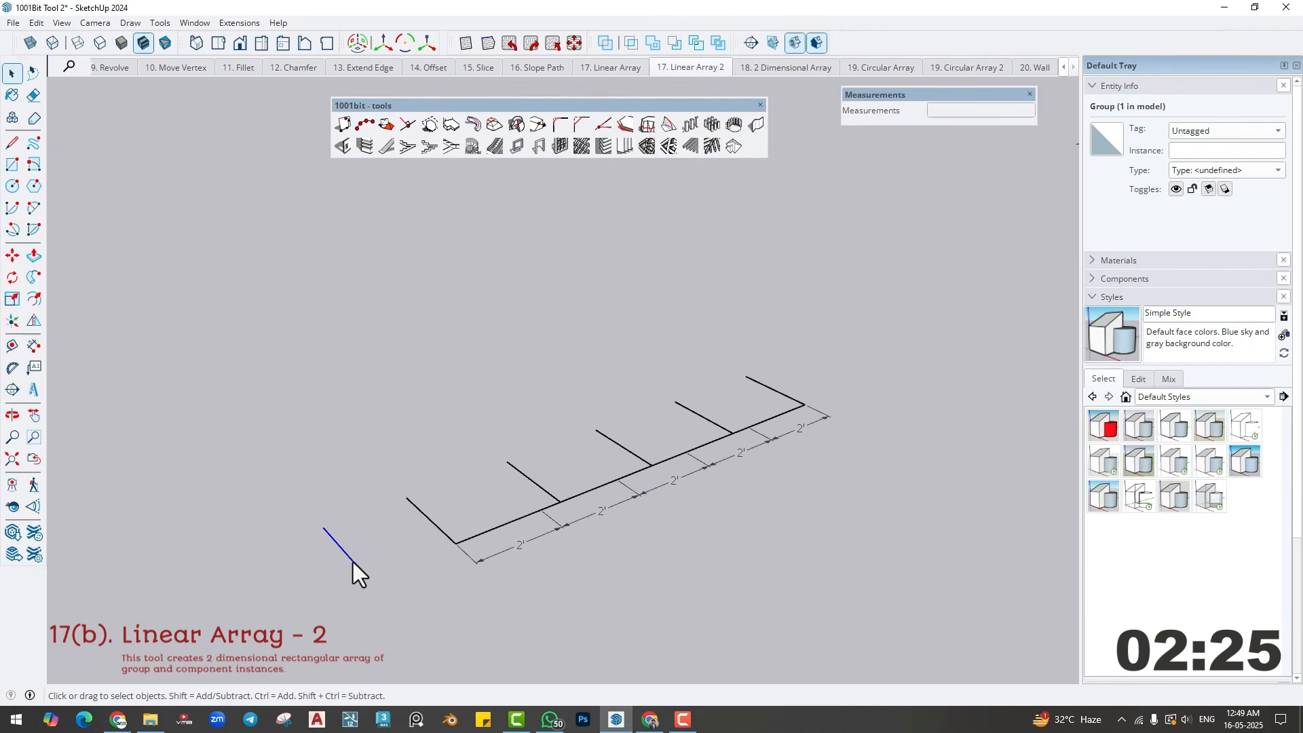
pyautogui.rightClick(356, 571)
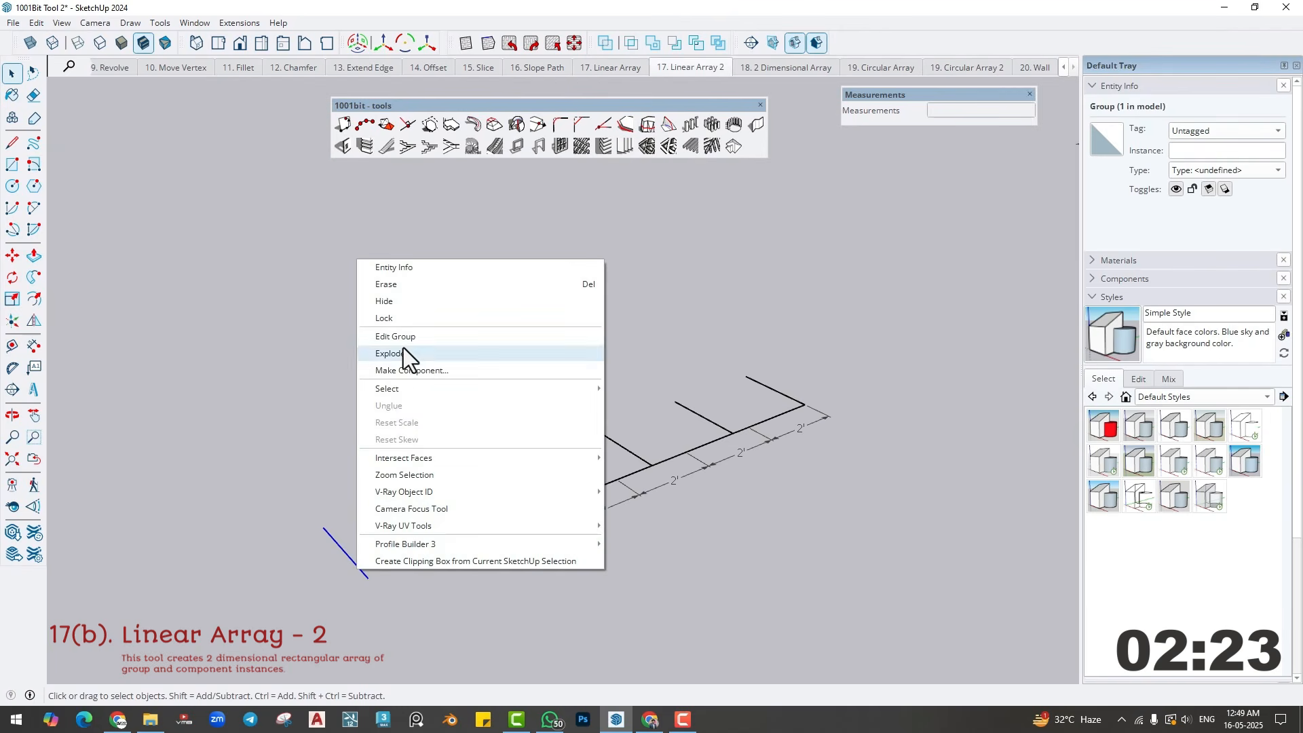
pyautogui.click(403, 353)
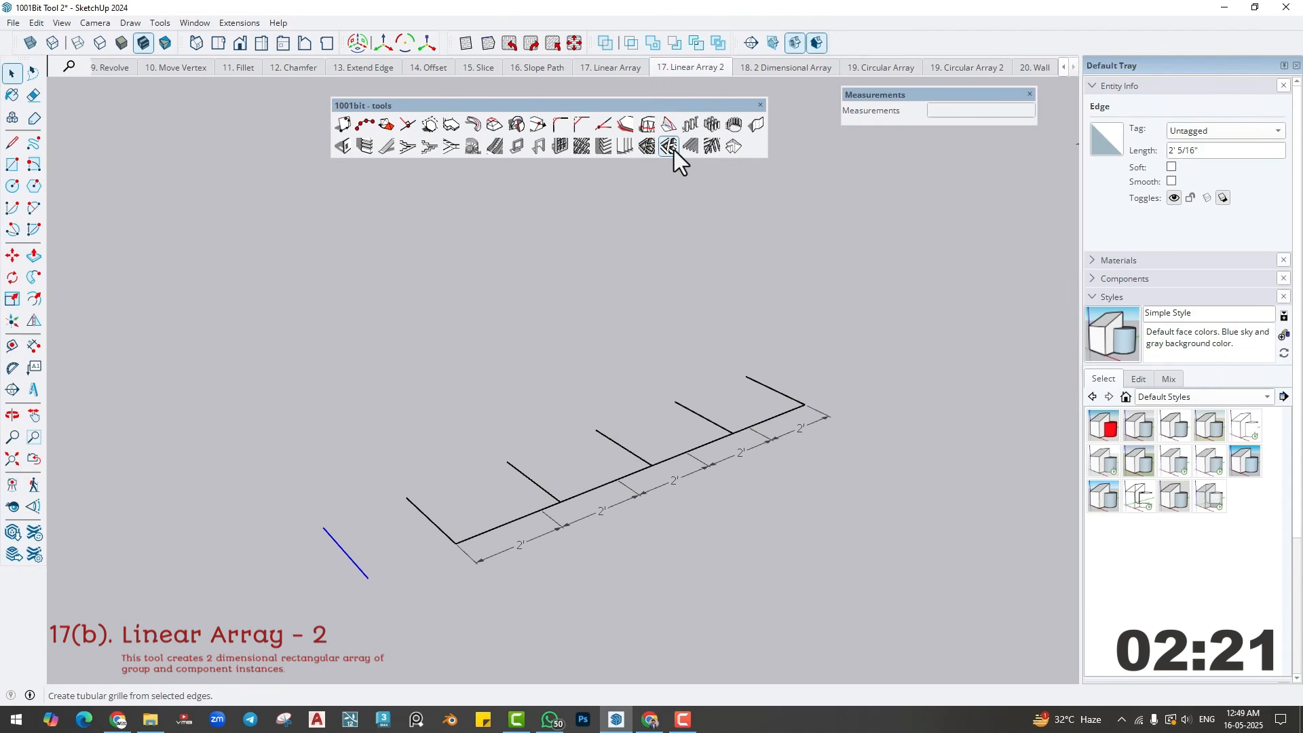
# - Try to run Linear Array on the exploded loose edge
pyautogui.click(689, 126)
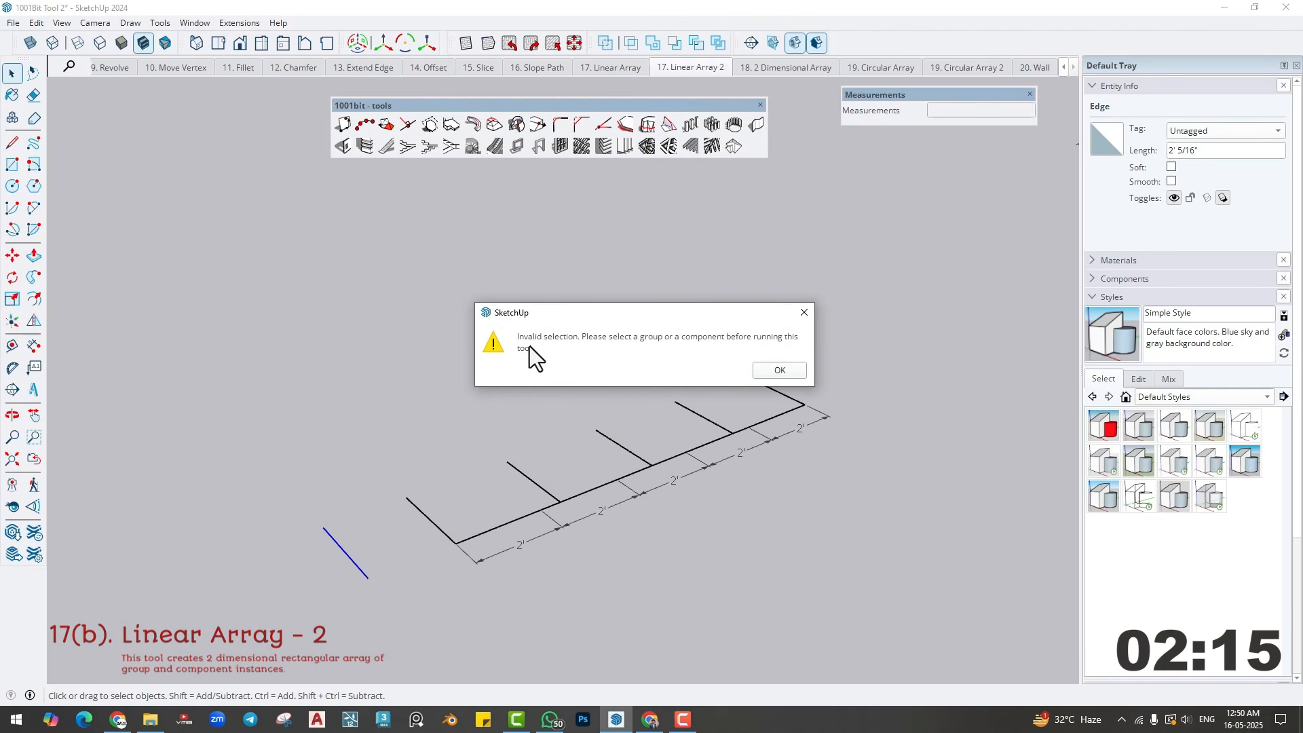
pyautogui.click(803, 313)
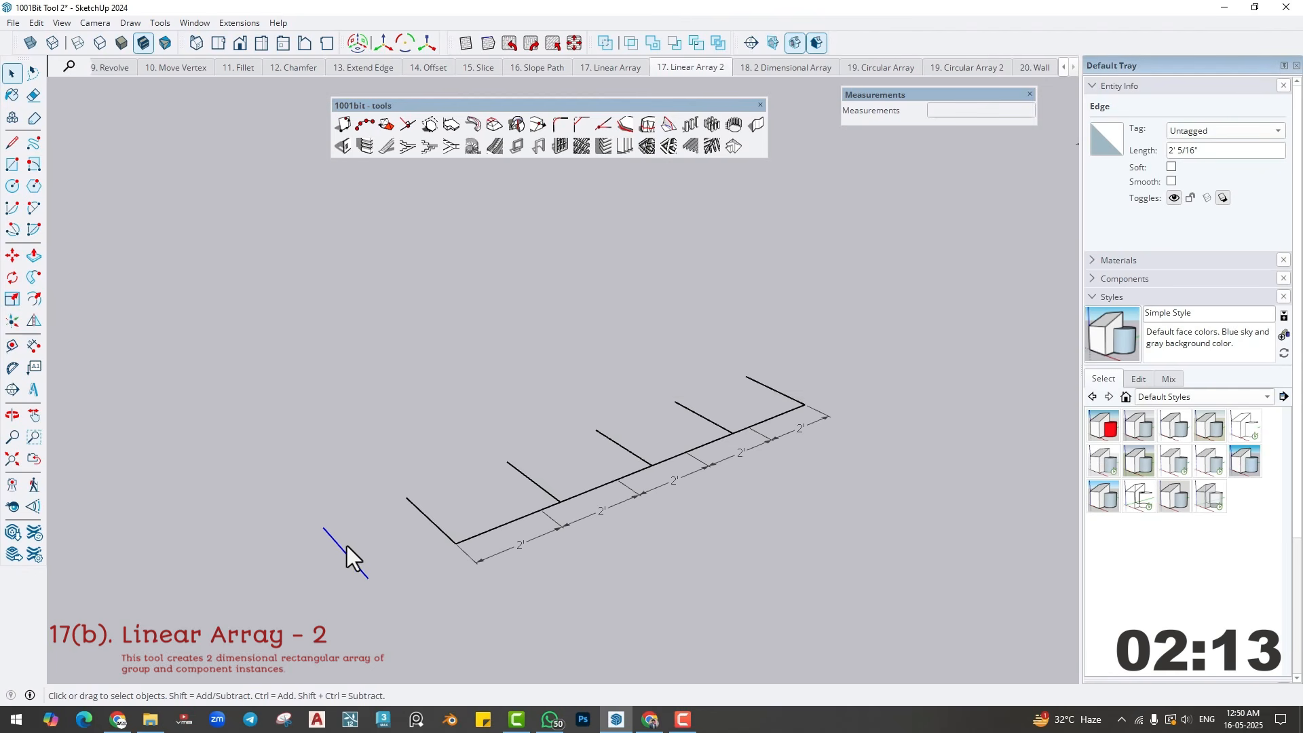
# - Erase the five short cross lines standing along the dimensioned path line
pyautogui.press('e')
pyautogui.moveTo(409, 528); pyautogui.dragTo(572, 463)
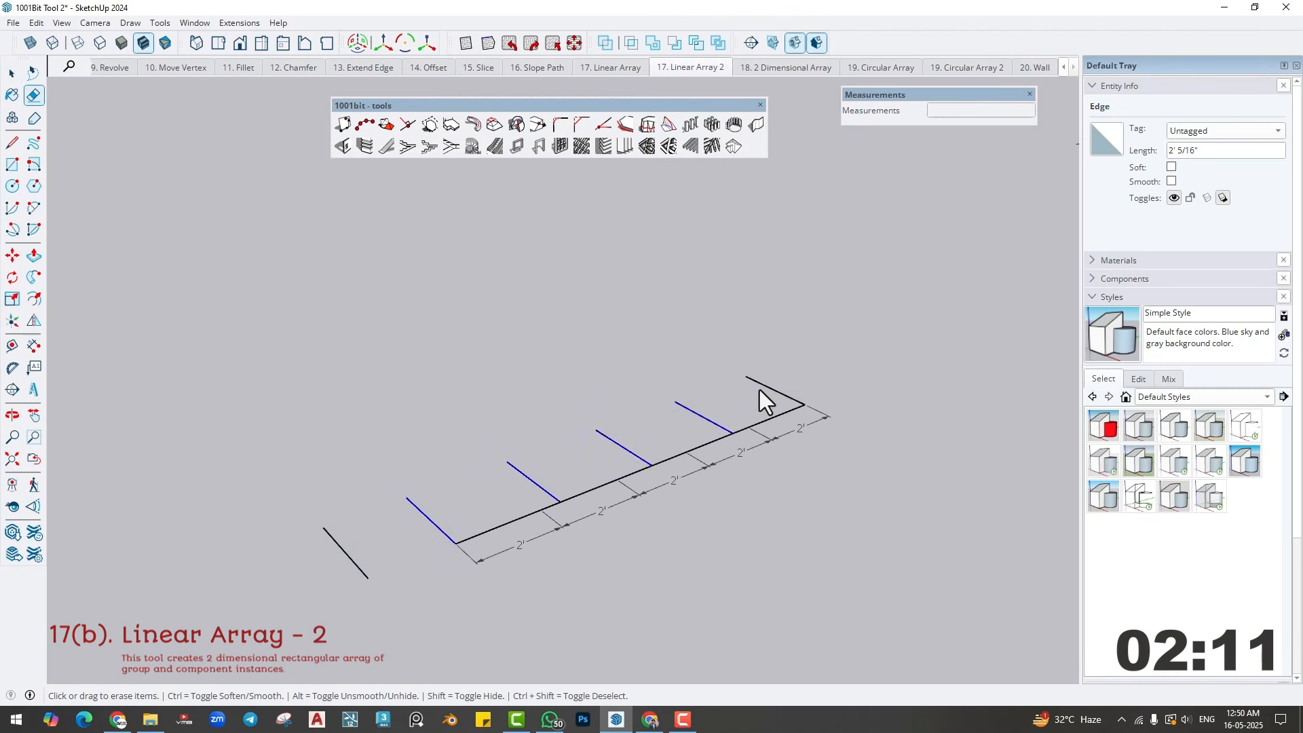
pyautogui.moveTo(759, 389); pyautogui.dragTo(814, 373)
pyautogui.press('space')
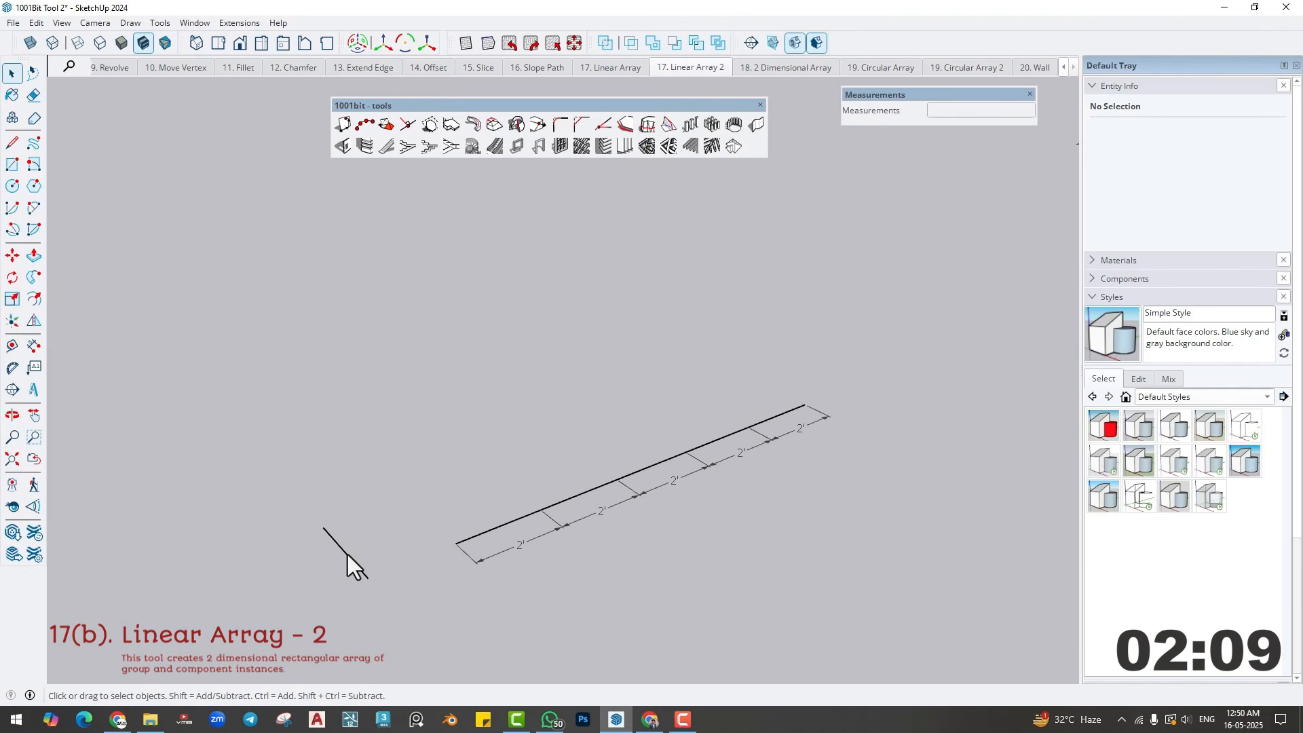
# - Make the short separate line a group
pyautogui.rightClick(347, 554)
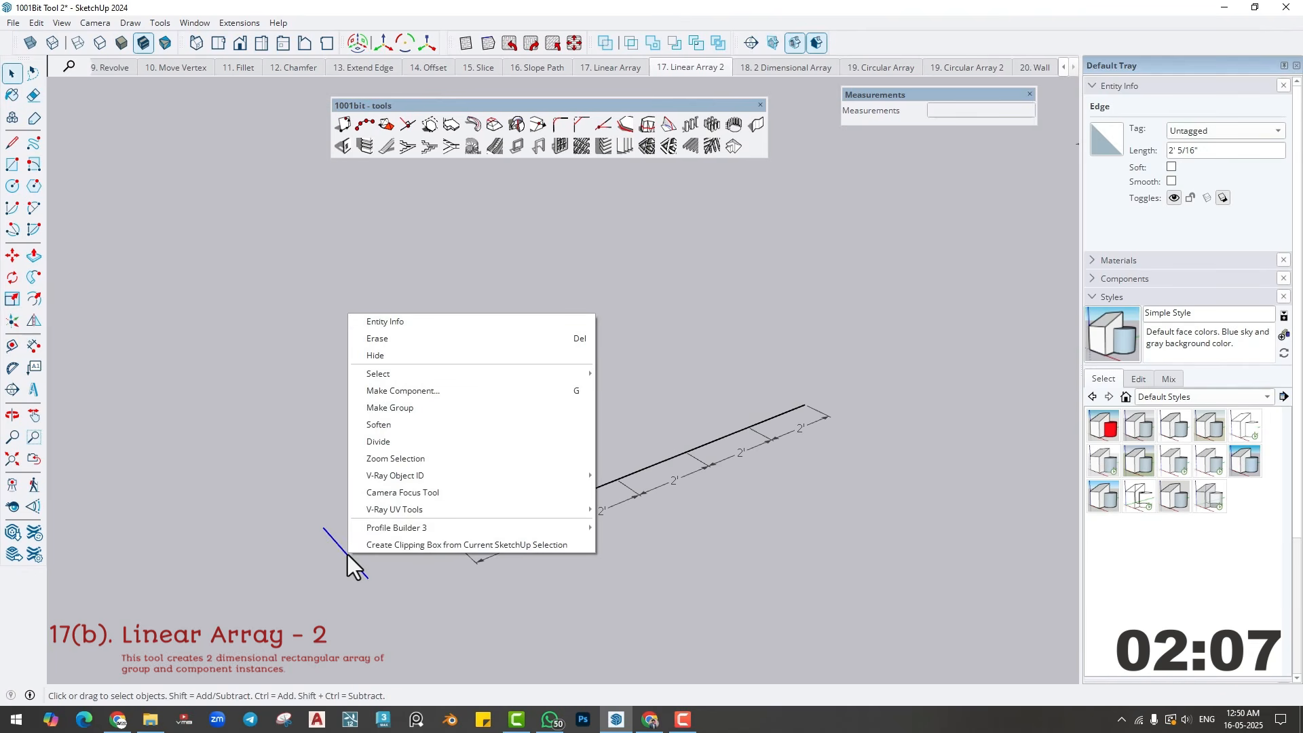
pyautogui.press('Escape')
pyautogui.click(398, 411)
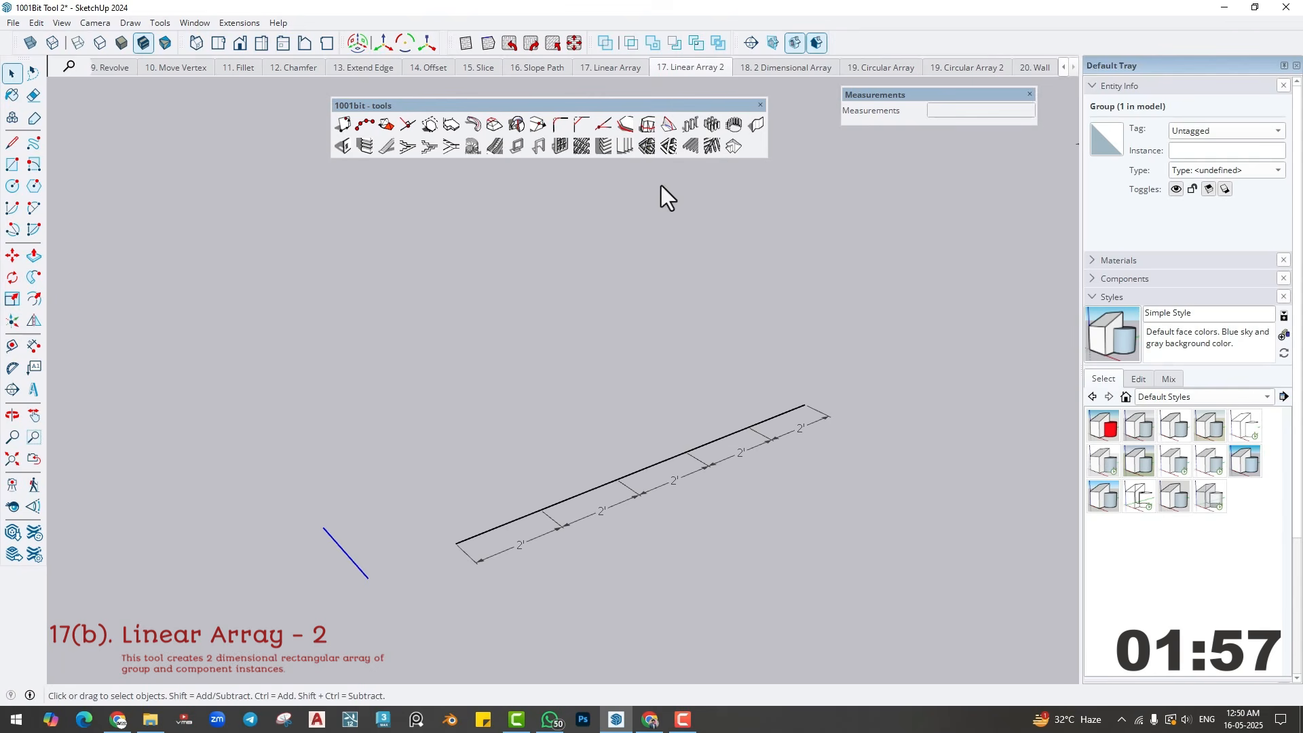
# - Array the grouped line along the dimensioned path at a fixed distance of 6, setting out from middle point (entity on middle point)
pyautogui.click(689, 132)
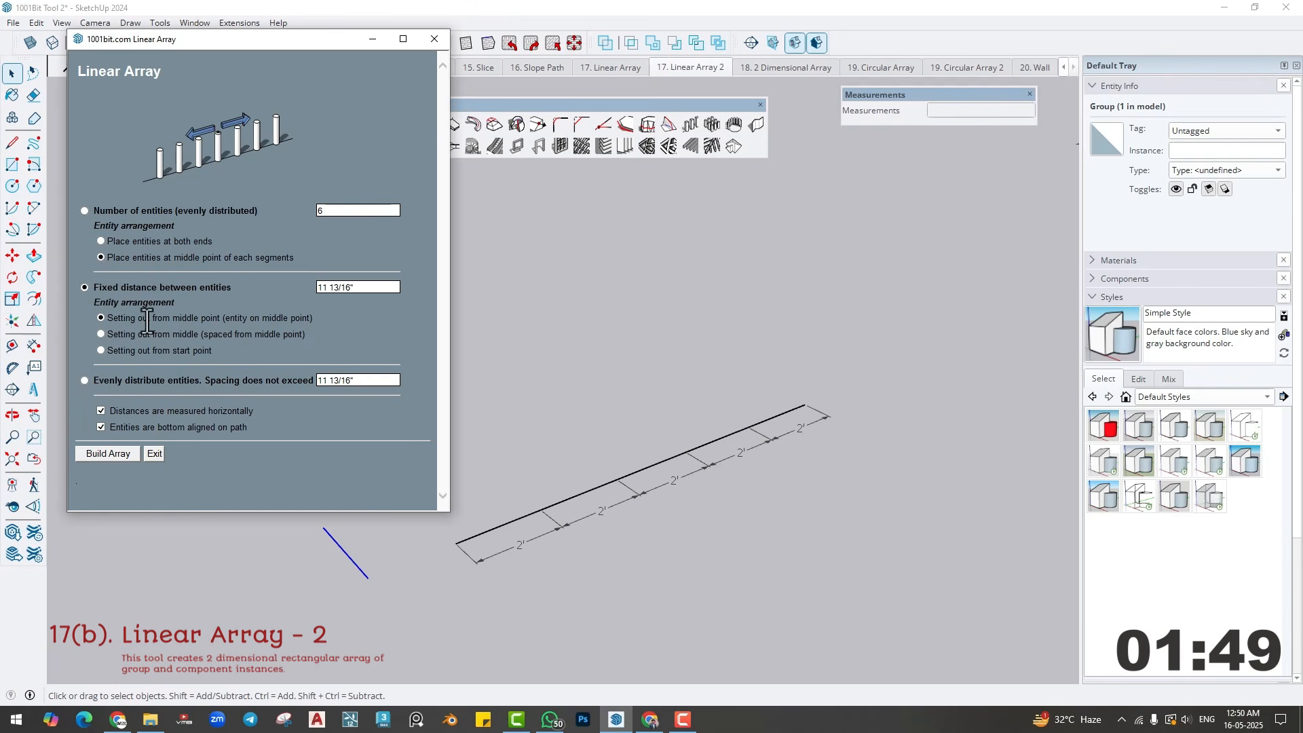
pyautogui.tripleClick(366, 287)
pyautogui.write('6')
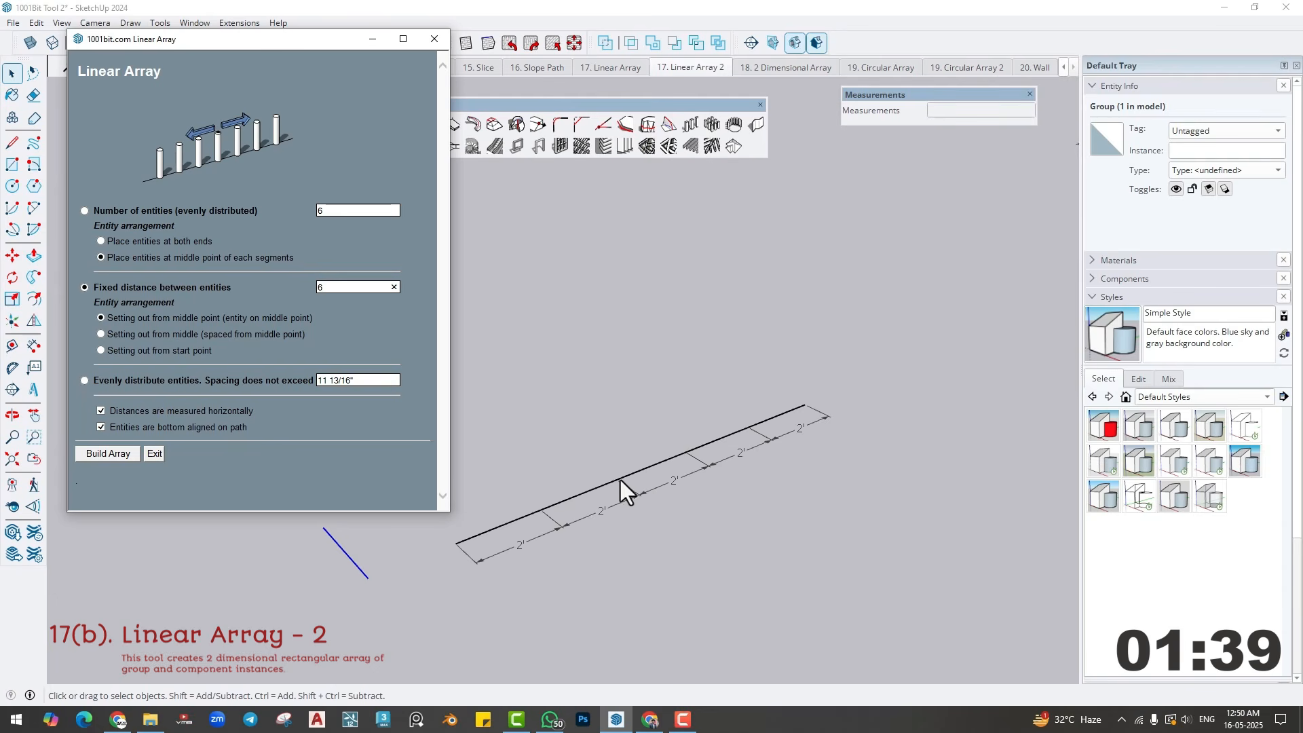
pyautogui.click(102, 455)
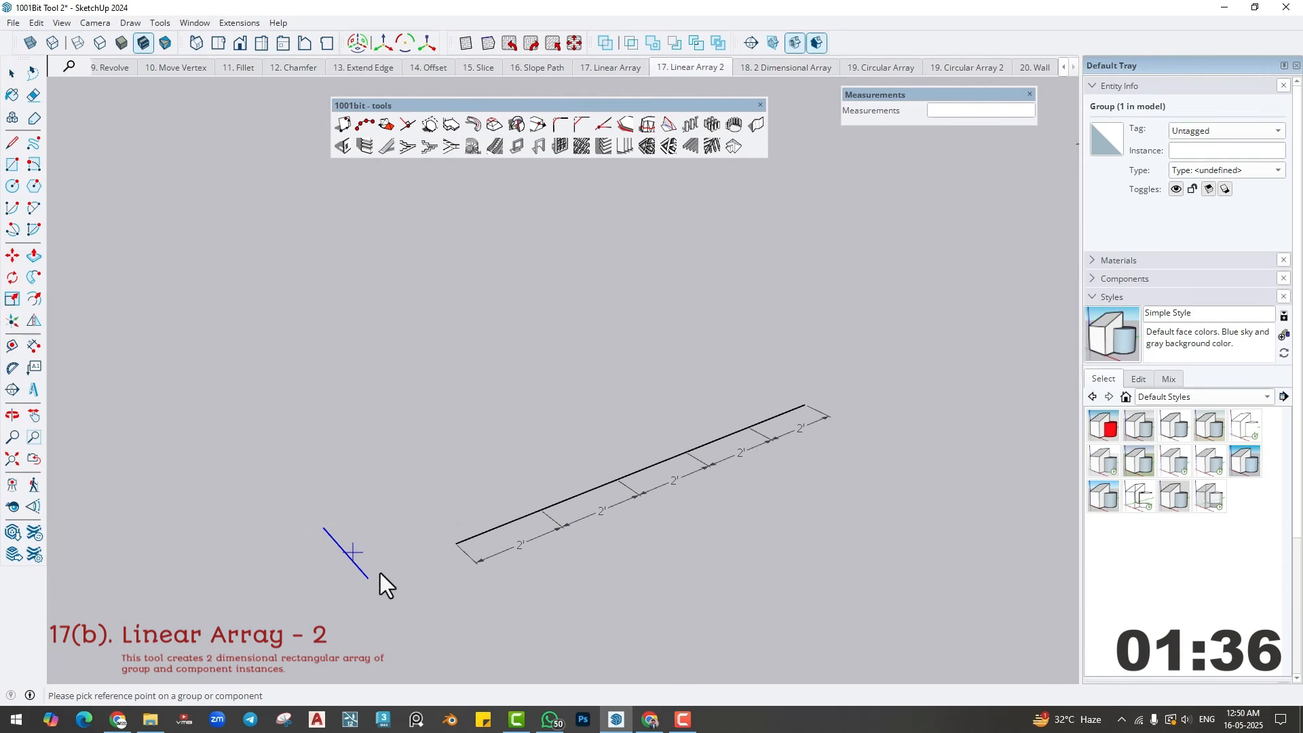
pyautogui.click(458, 547)
pyautogui.click(805, 408)
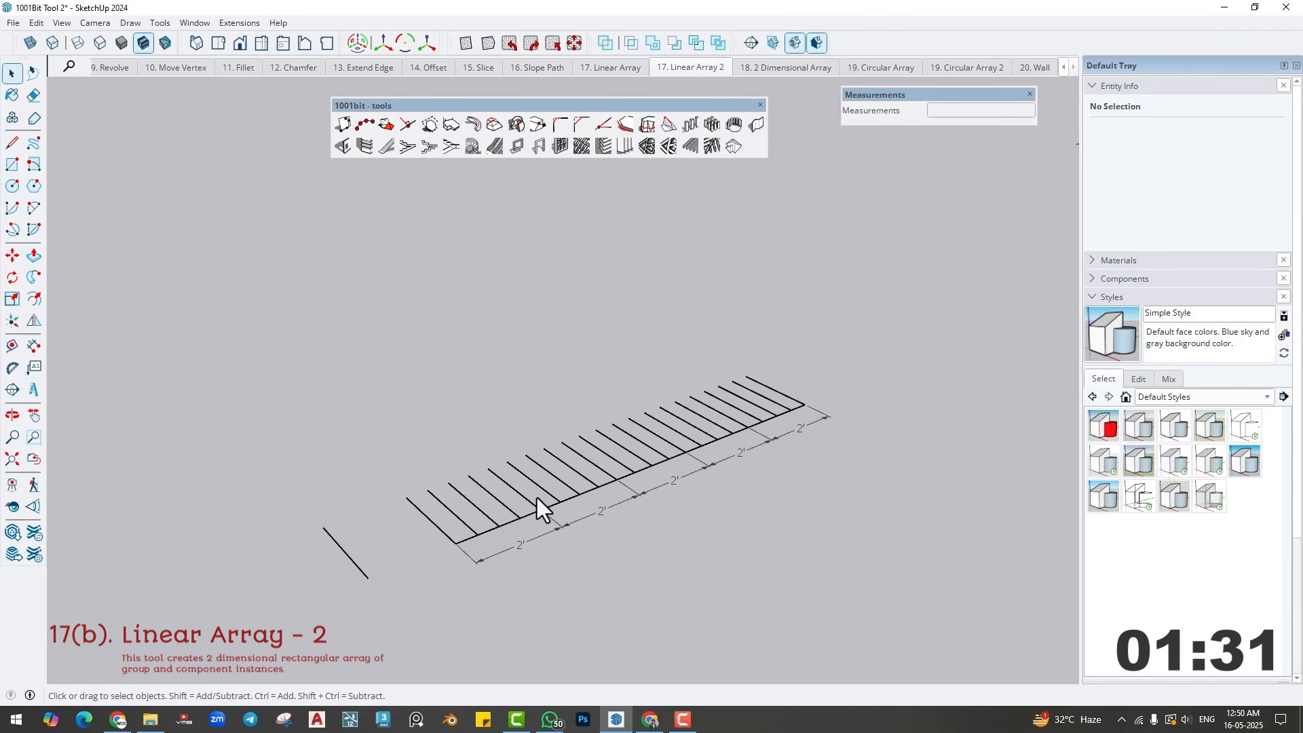
# - Replace the last array with one of the grouped line at a fixed distance of 1'6", setting out from middle point (entity on middle point)
pyautogui.hotkey('ctrl', 'z')
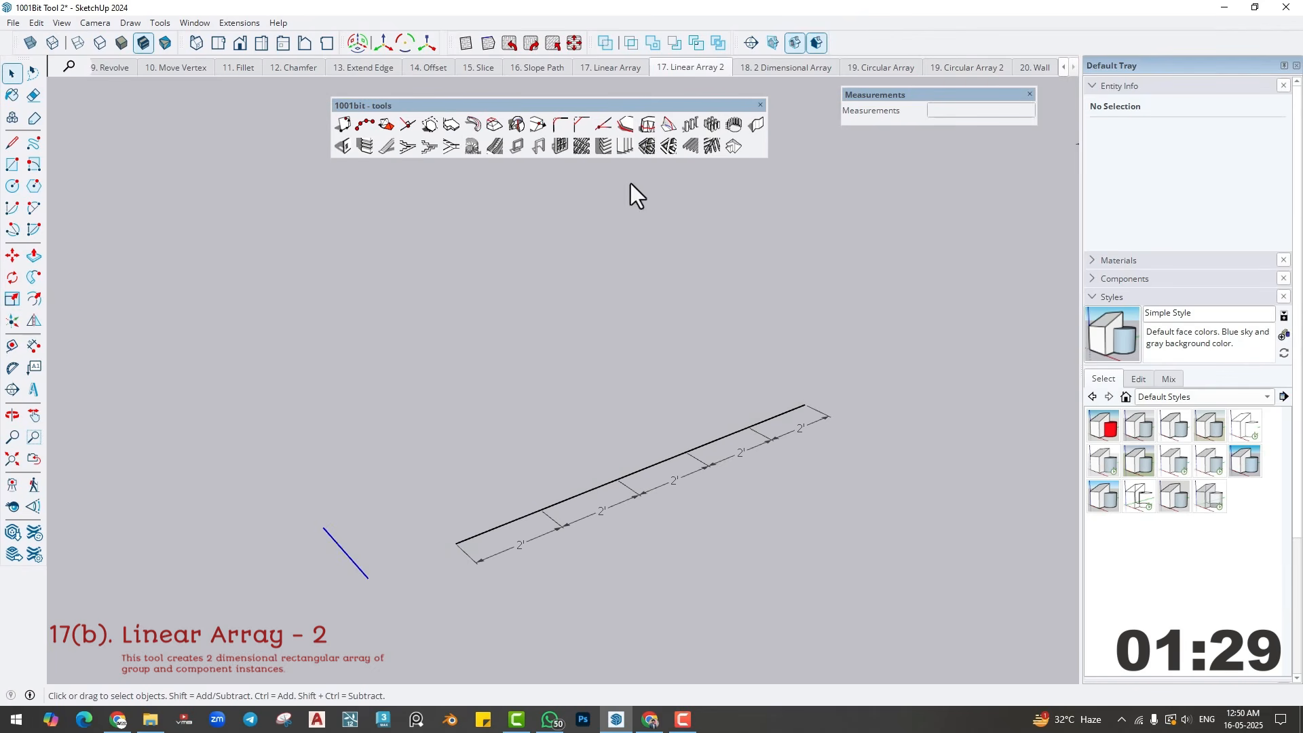
pyautogui.click(688, 126)
pyautogui.doubleClick(353, 287)
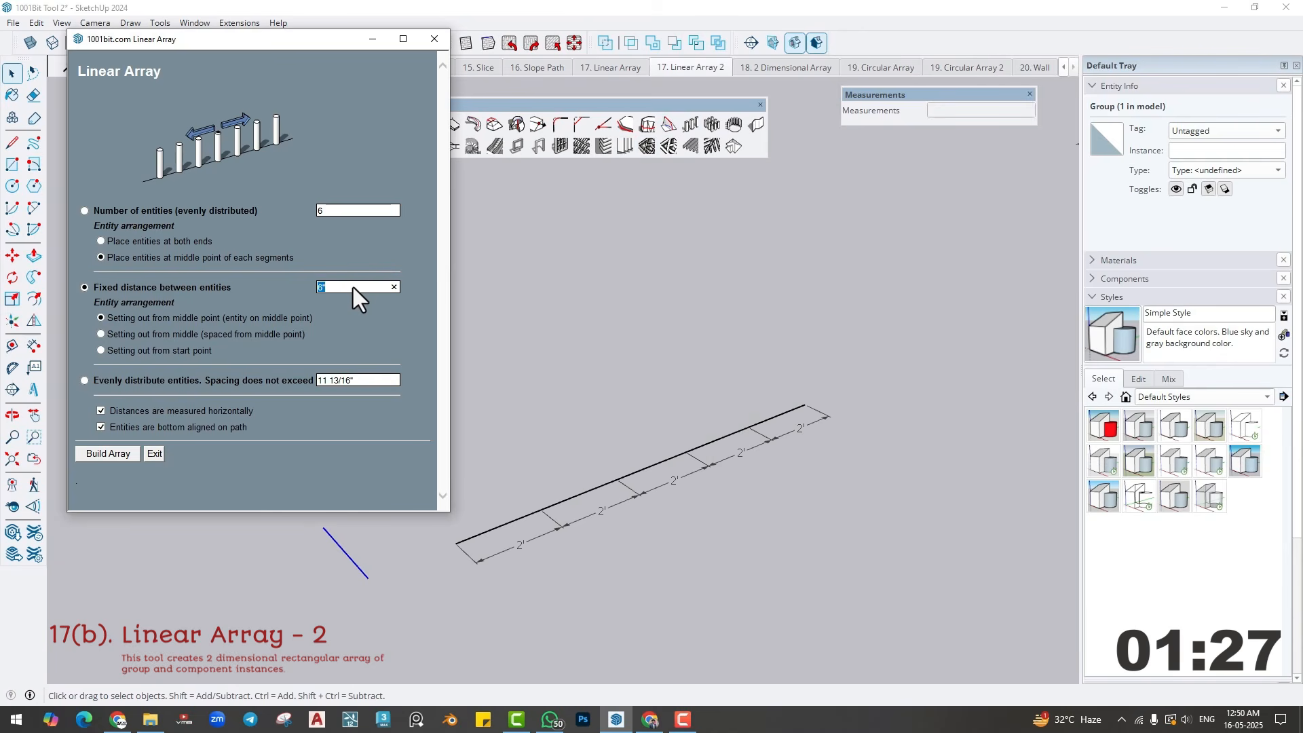
pyautogui.write("1'6")
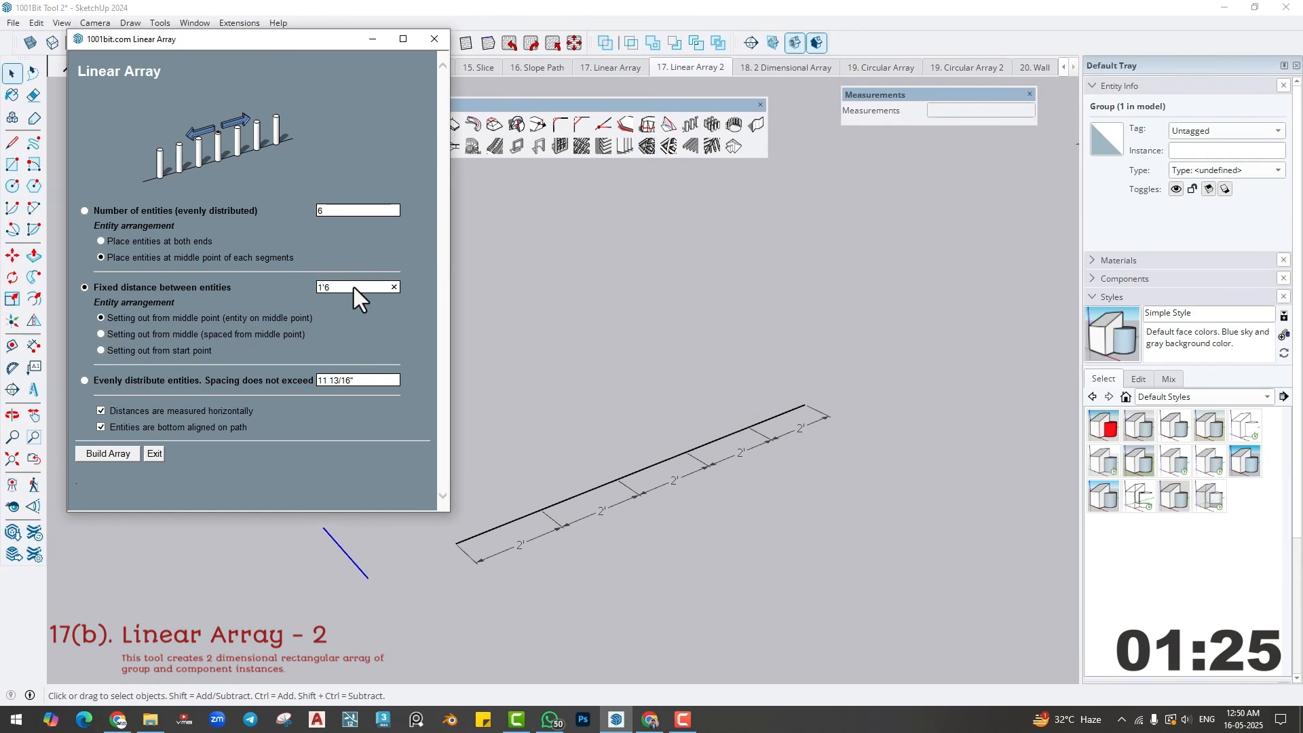
pyautogui.click(99, 456)
pyautogui.click(458, 546)
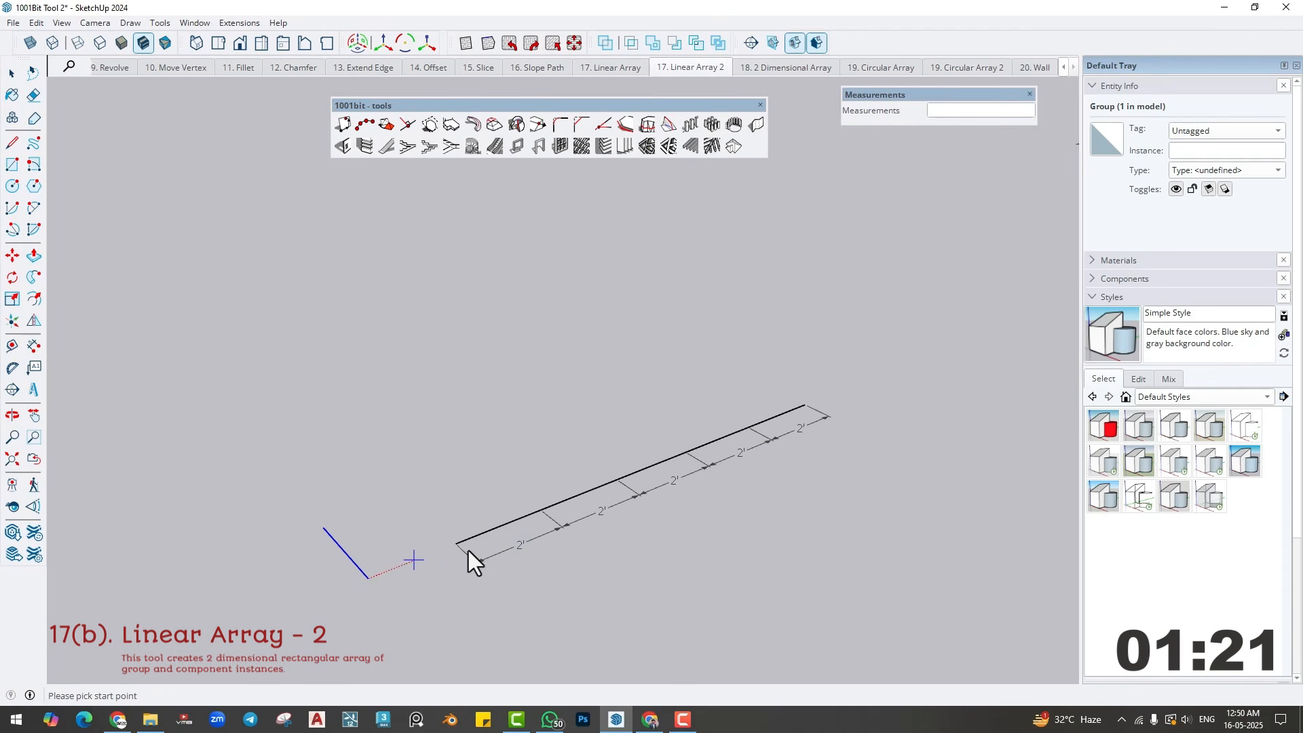
pyautogui.click(803, 407)
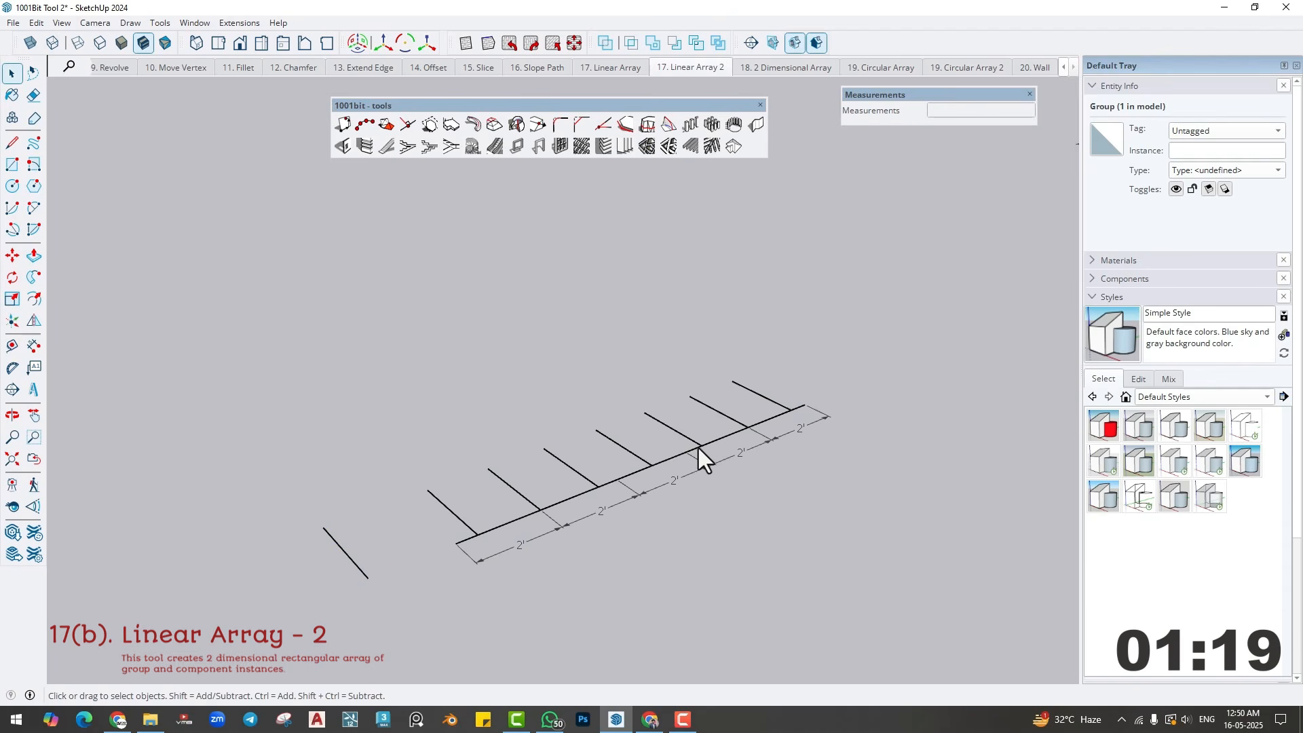
# - Dimension the spacing between the far ends of two neighbouring arrayed lines near the middle of the path
pyautogui.click(640, 458)
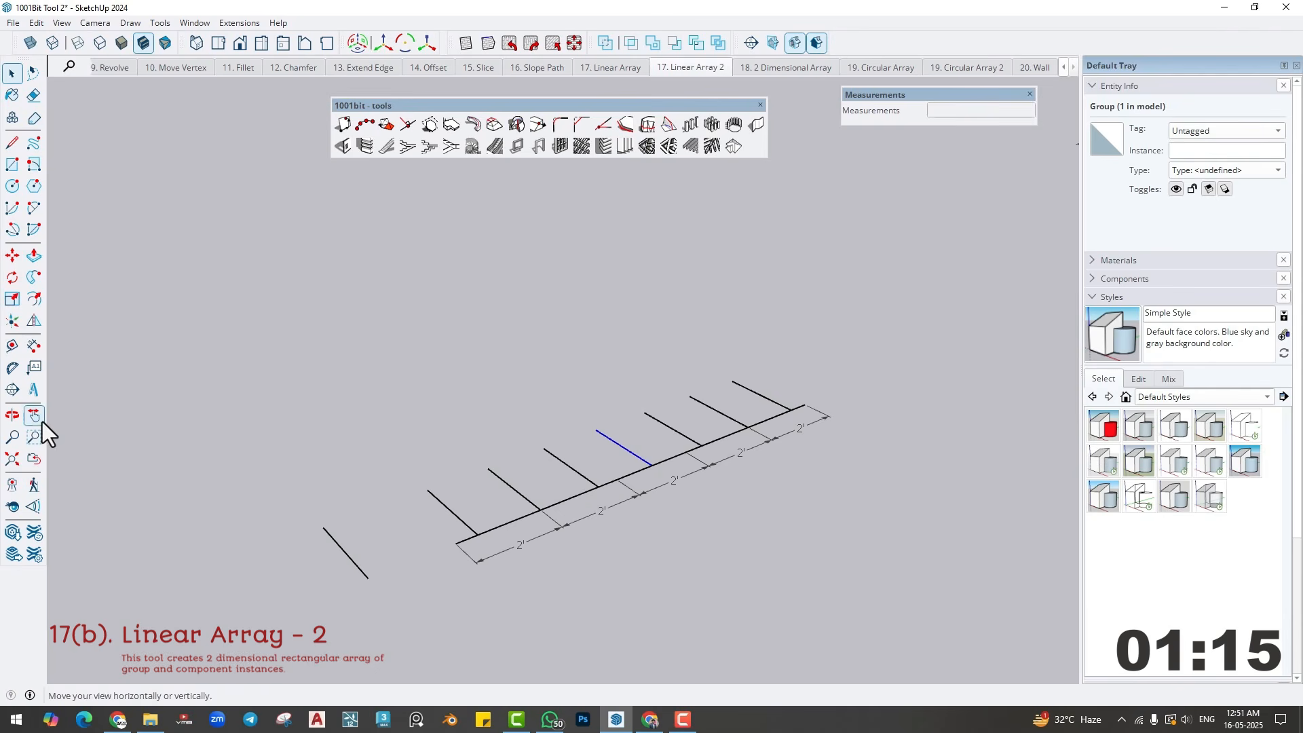
pyautogui.click(34, 346)
pyautogui.click(541, 447)
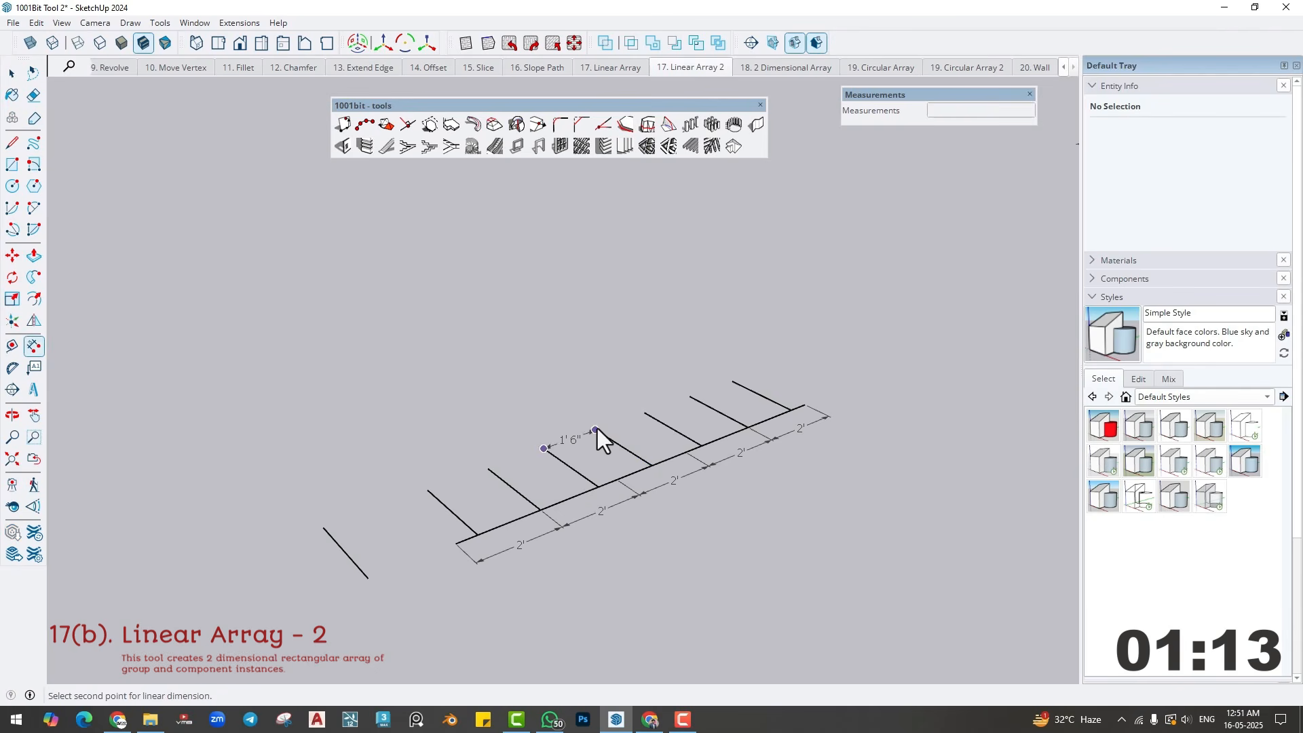
pyautogui.click(597, 429)
pyautogui.click(568, 421)
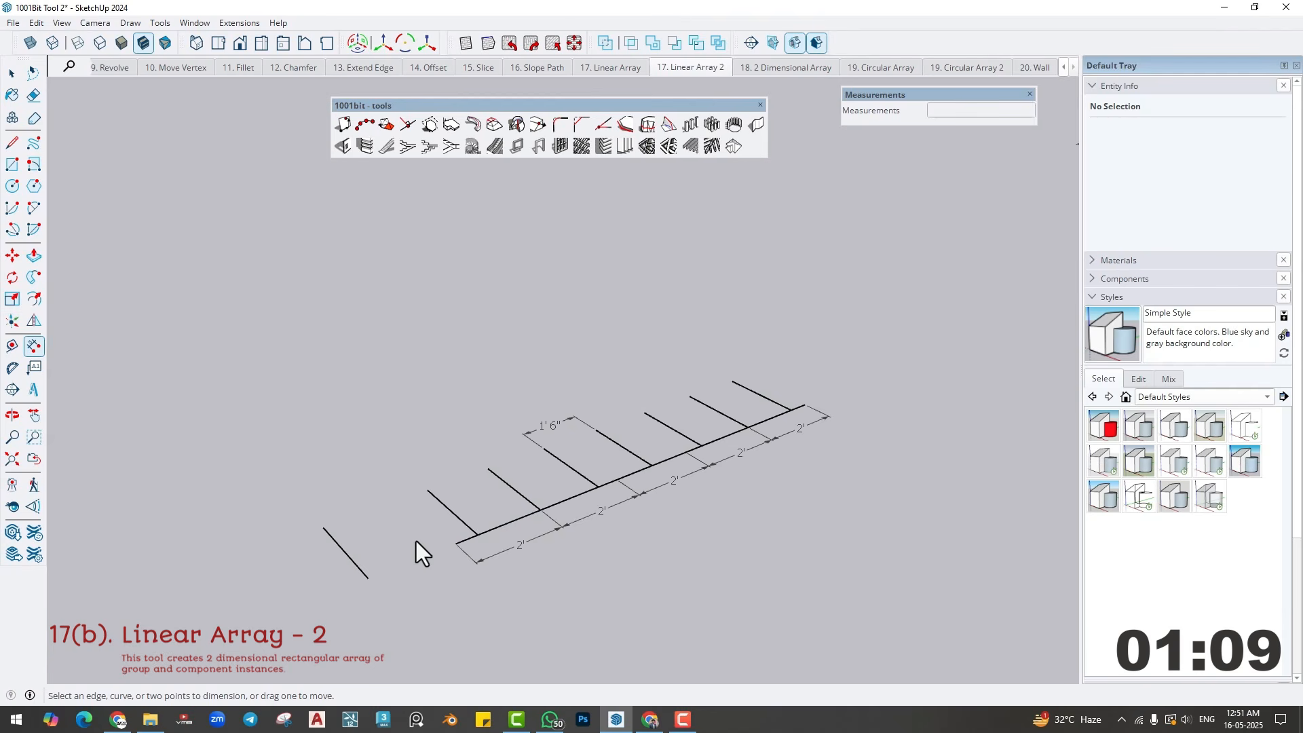
# - Undo the dimension and array, and re-array the grouped line along the path at 1'6" with Setting out from middle (spaced from middle point)
pyautogui.hotkey('ctrl', 'z')
pyautogui.press('space')
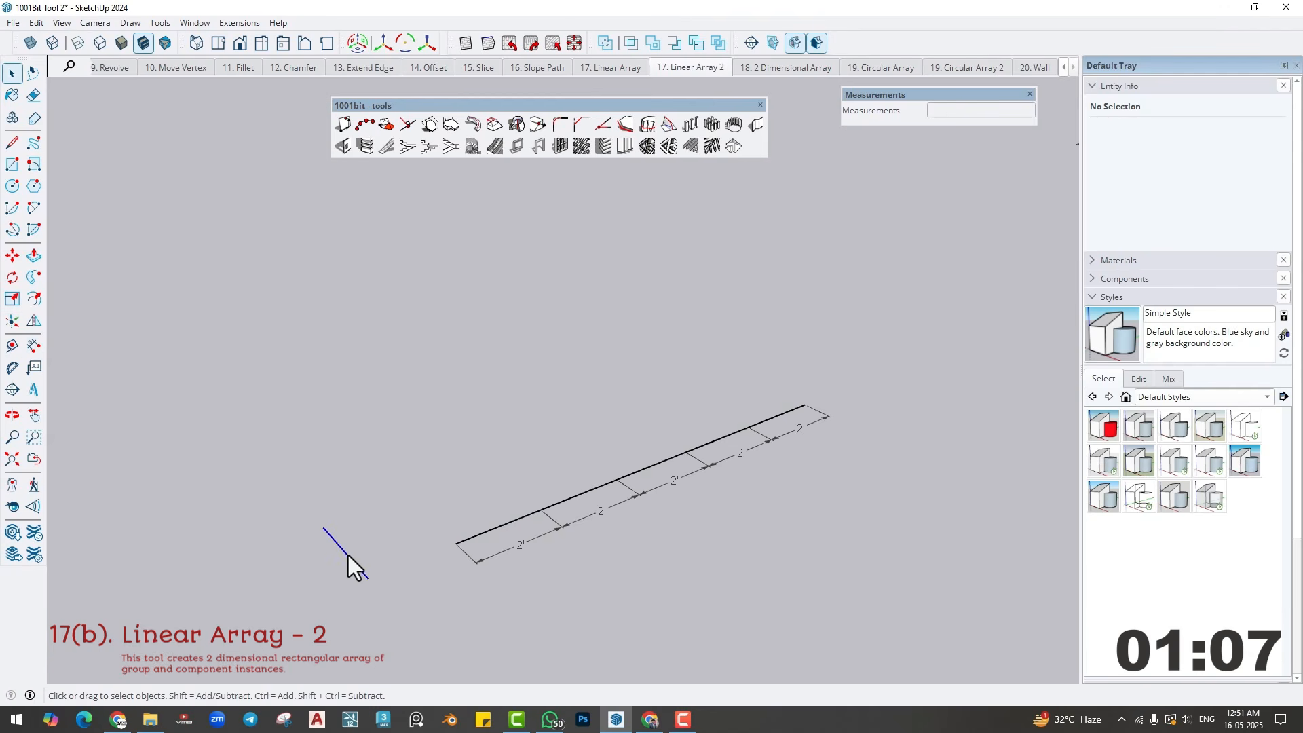
pyautogui.click(648, 144)
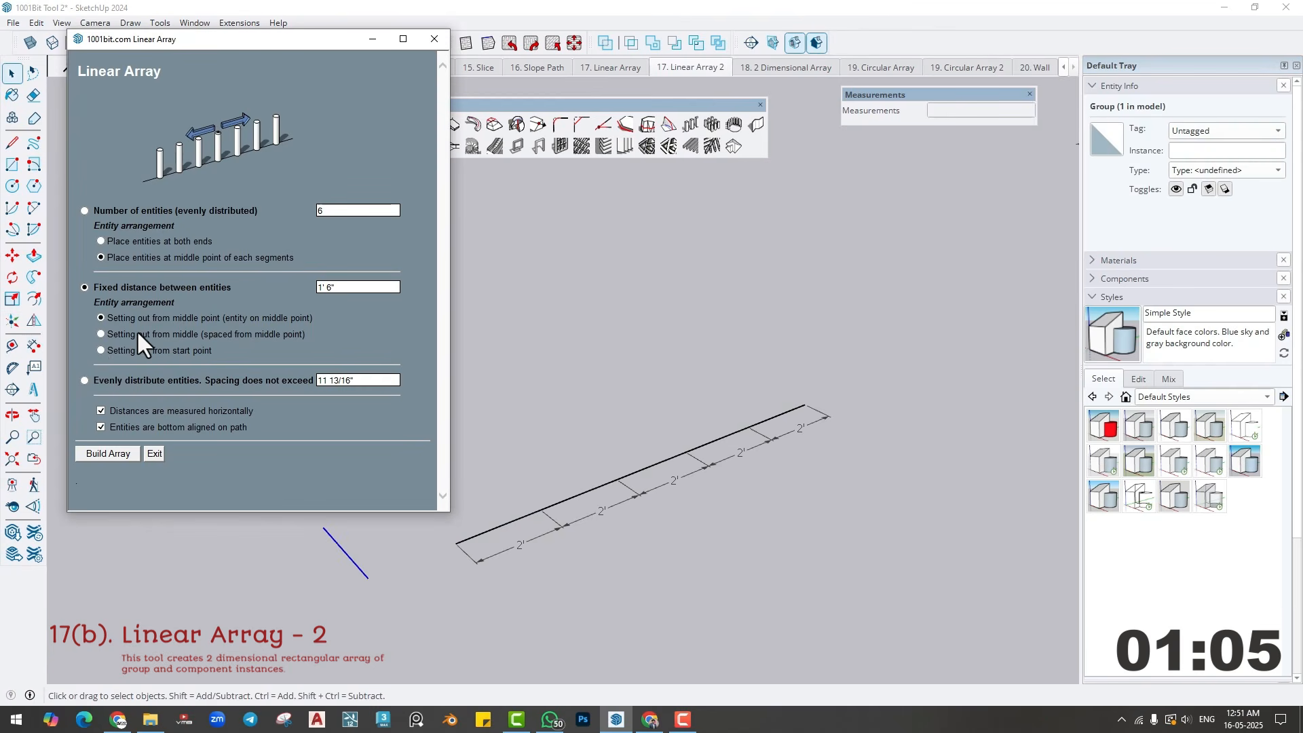
pyautogui.click(101, 334)
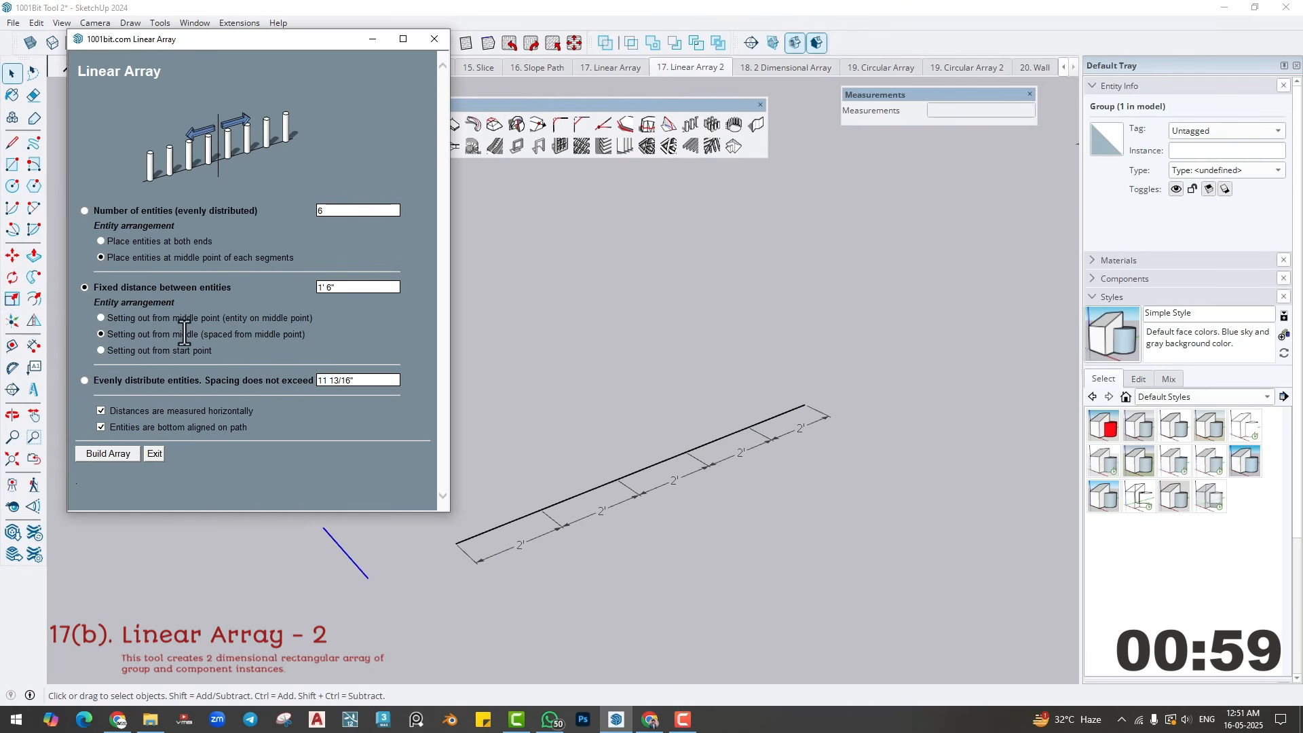
pyautogui.click(105, 453)
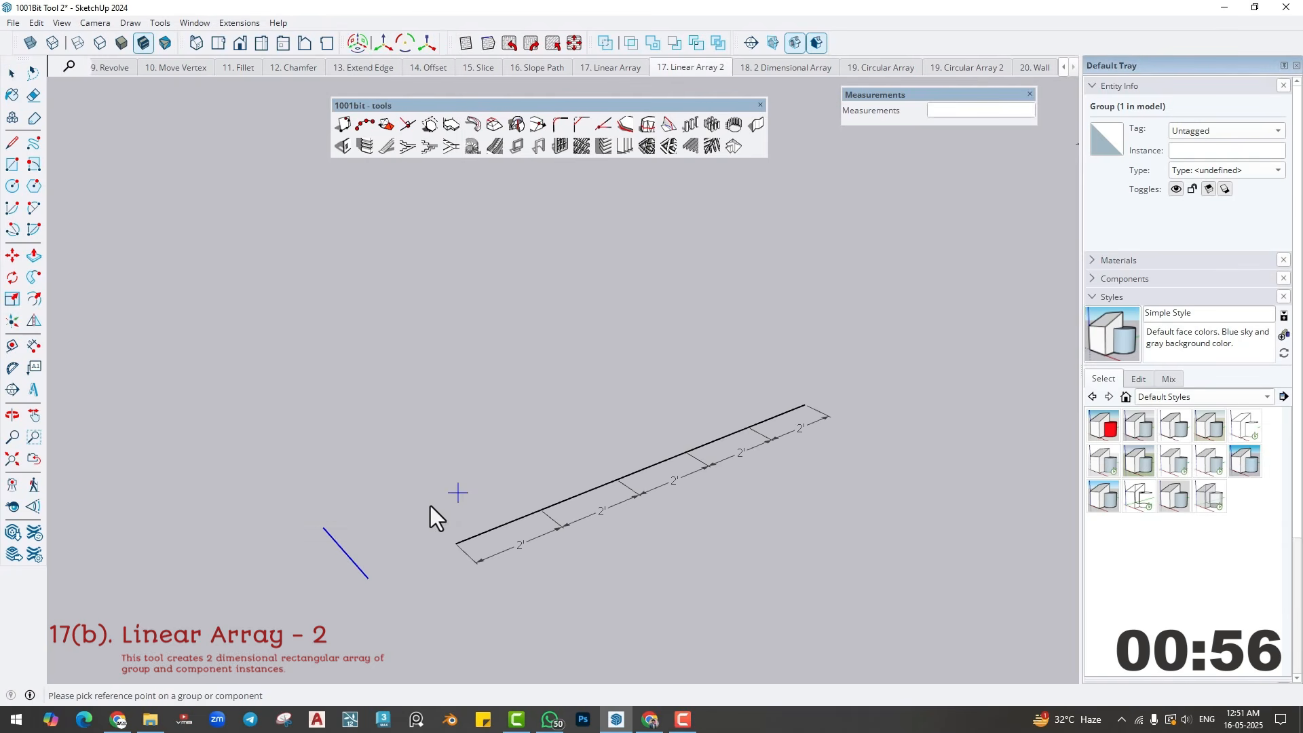
pyautogui.click(456, 547)
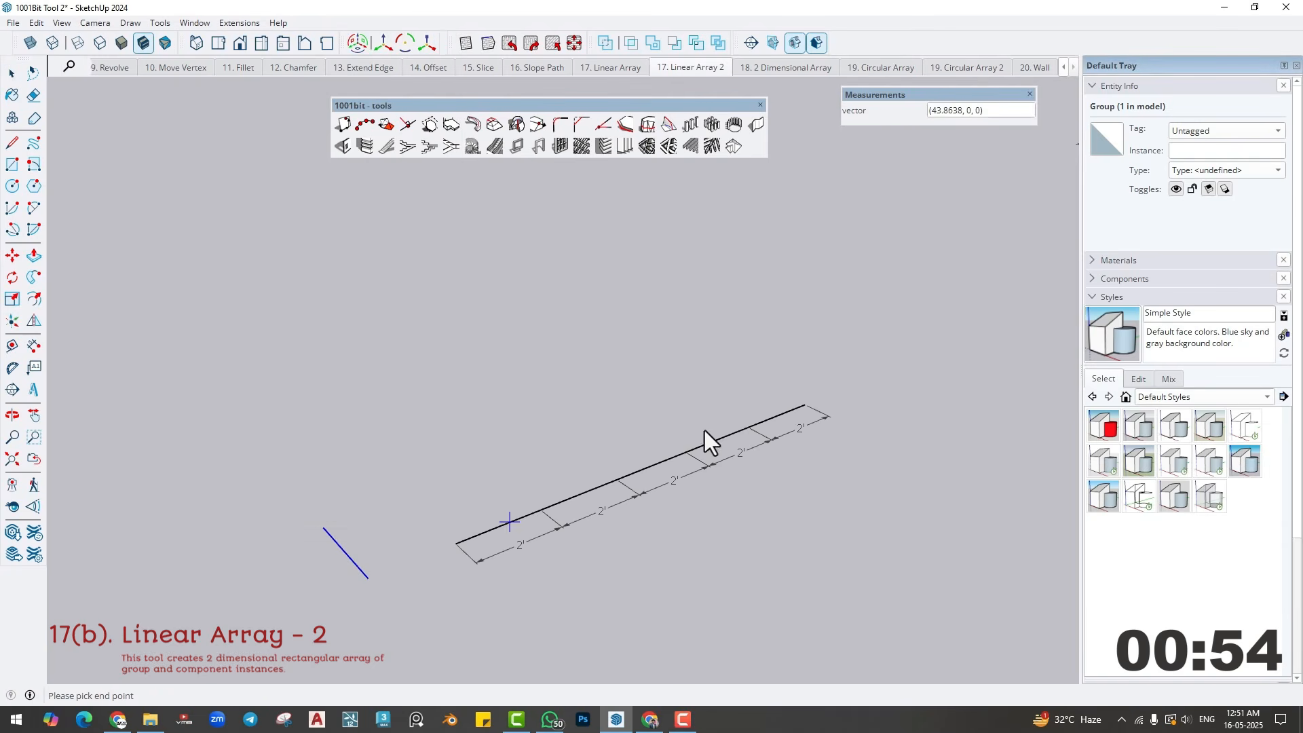
pyautogui.click(804, 406)
pyautogui.click(647, 467)
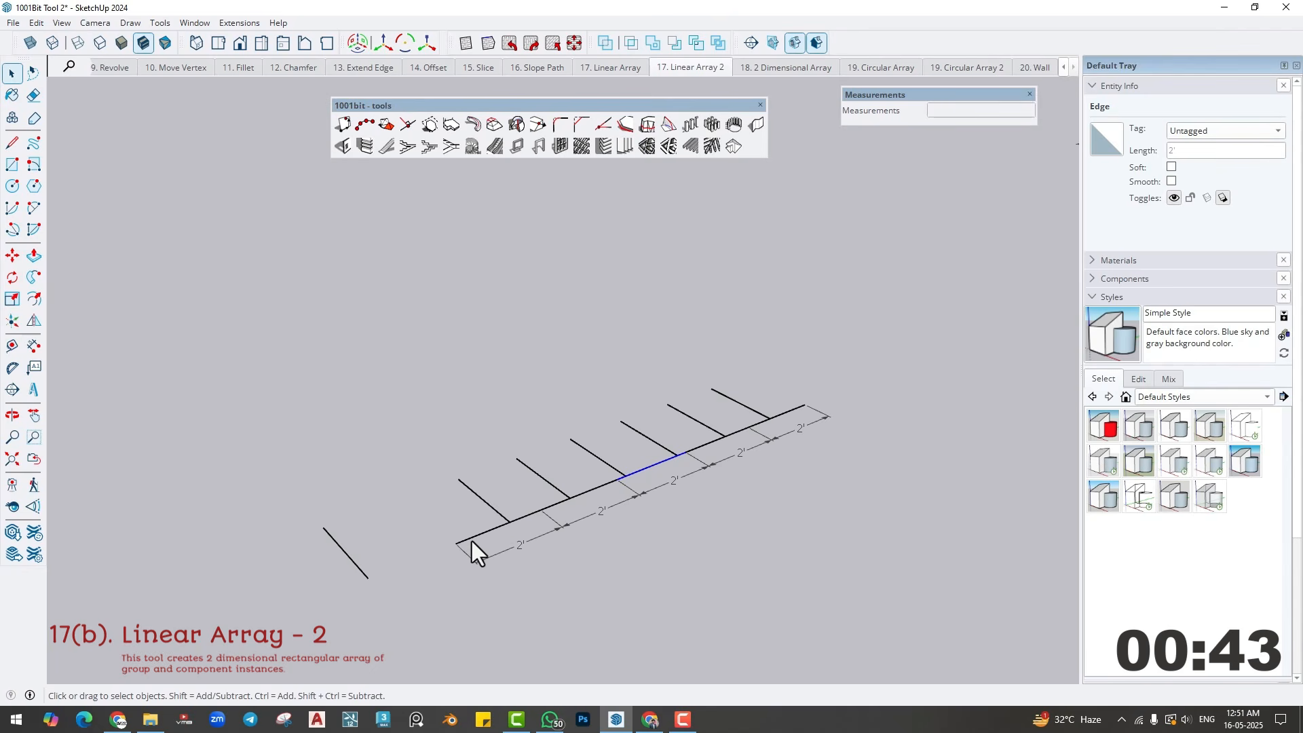
# - Undo the middle-spaced array and array the grouped line along the path at a fixed 1'6" distance, setting out from start point
pyautogui.hotkey('ctrl', 'z')
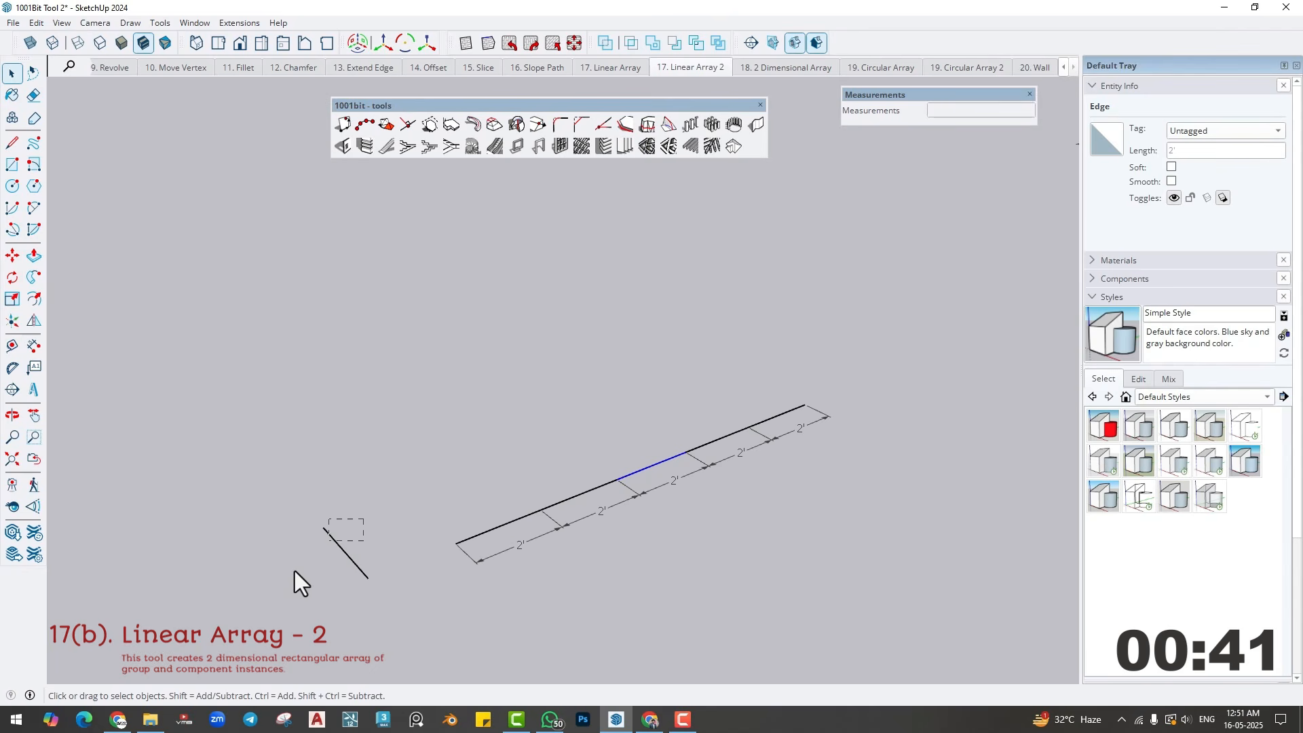
pyautogui.moveTo(364, 519); pyautogui.dragTo(294, 571)
pyautogui.click(688, 126)
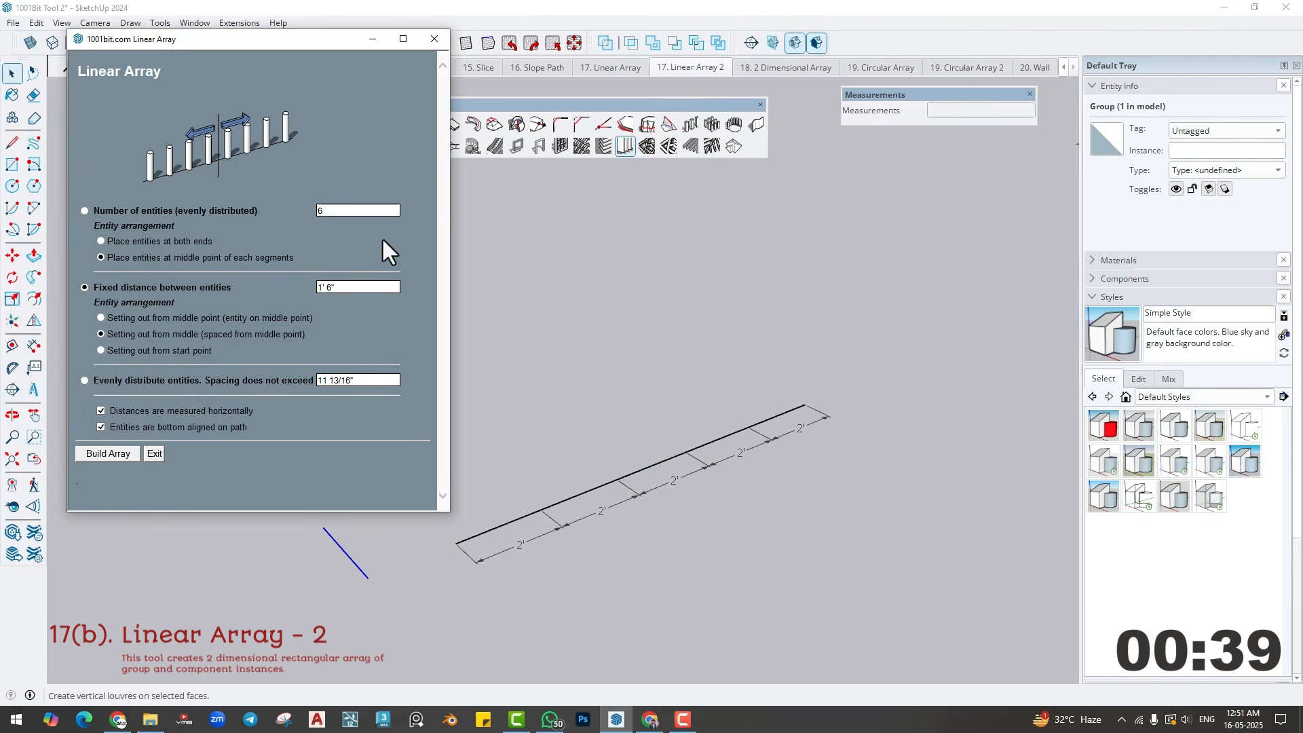
pyautogui.click(101, 350)
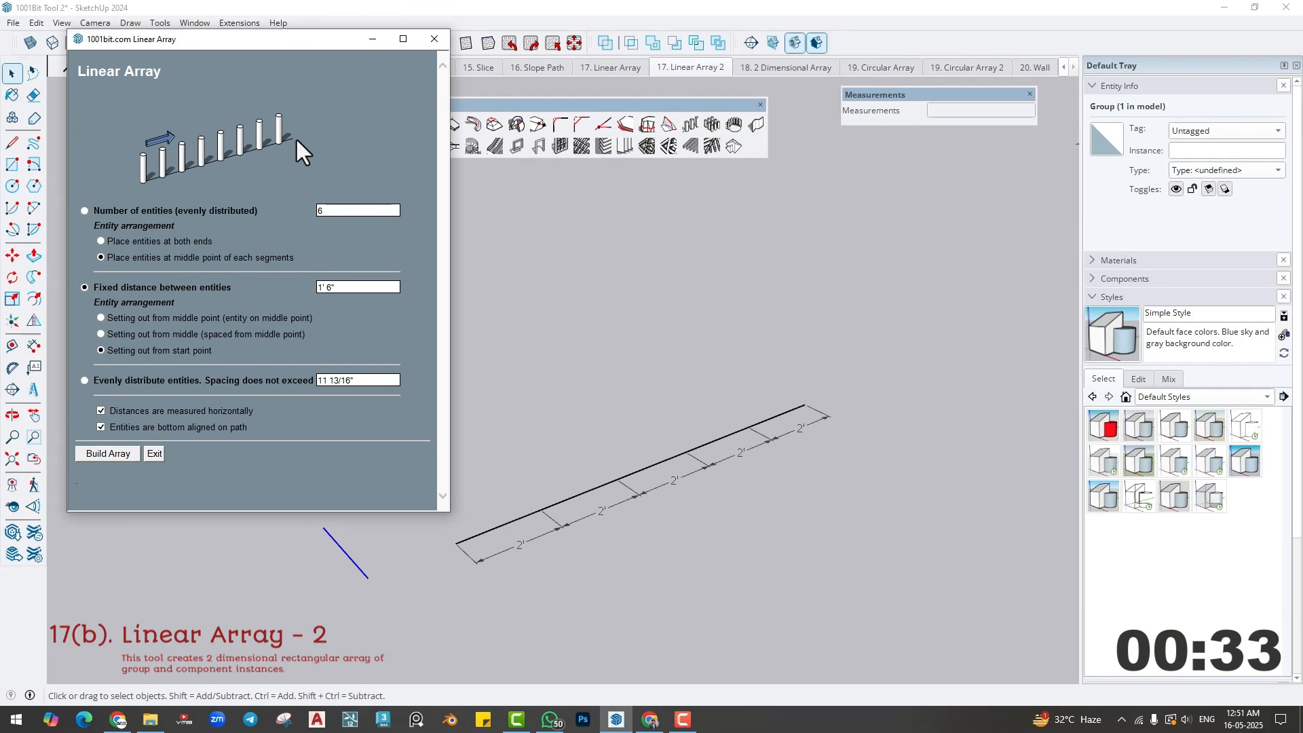
pyautogui.click(117, 452)
pyautogui.click(367, 578)
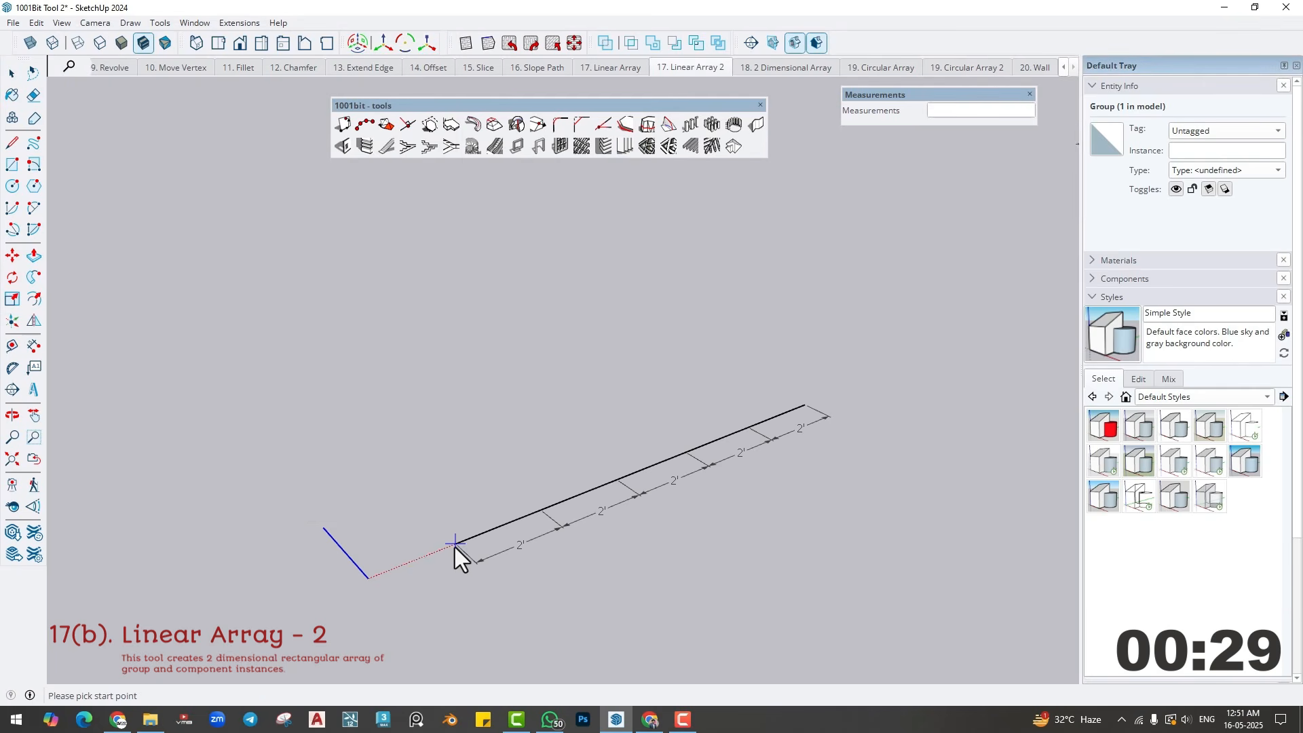
pyautogui.click(455, 543)
pyautogui.click(805, 406)
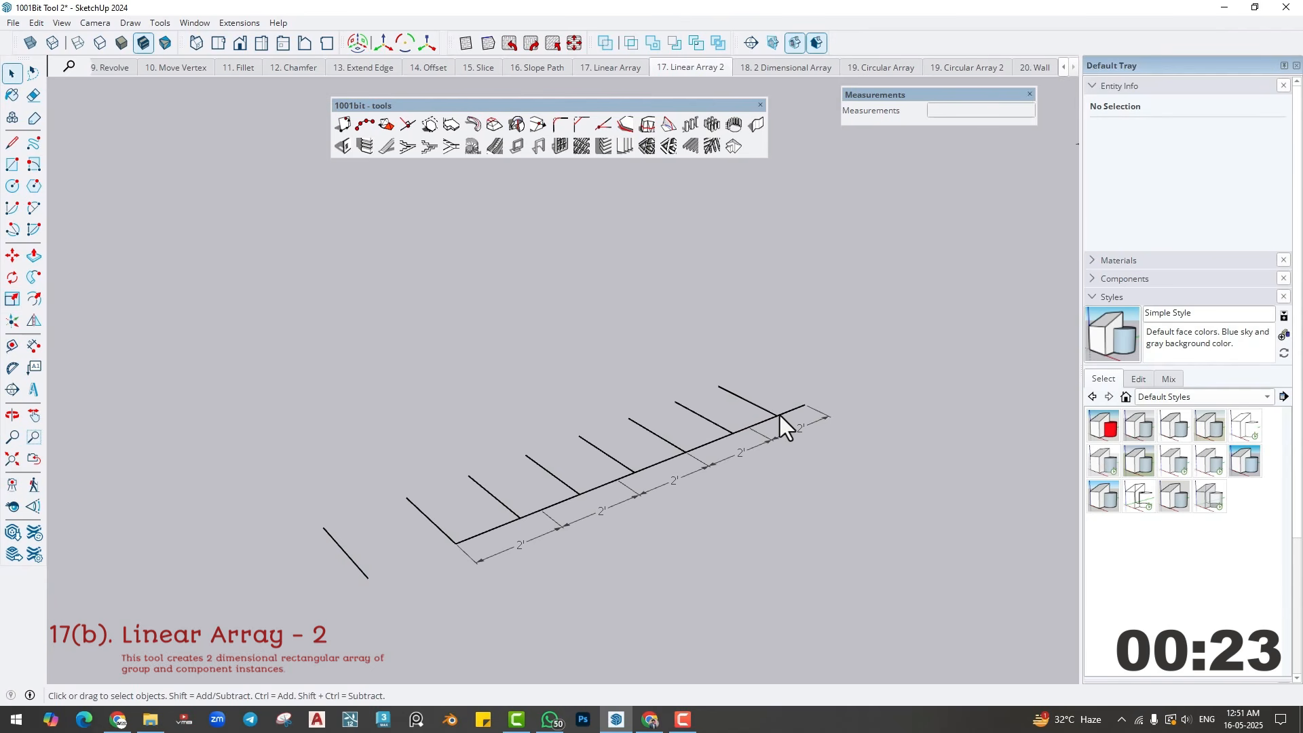
# - Undo the start-point array and evenly distribute the grouped line along the whole path with spacing not exceeding 3'
pyautogui.hotkey('ctrl', 'z')
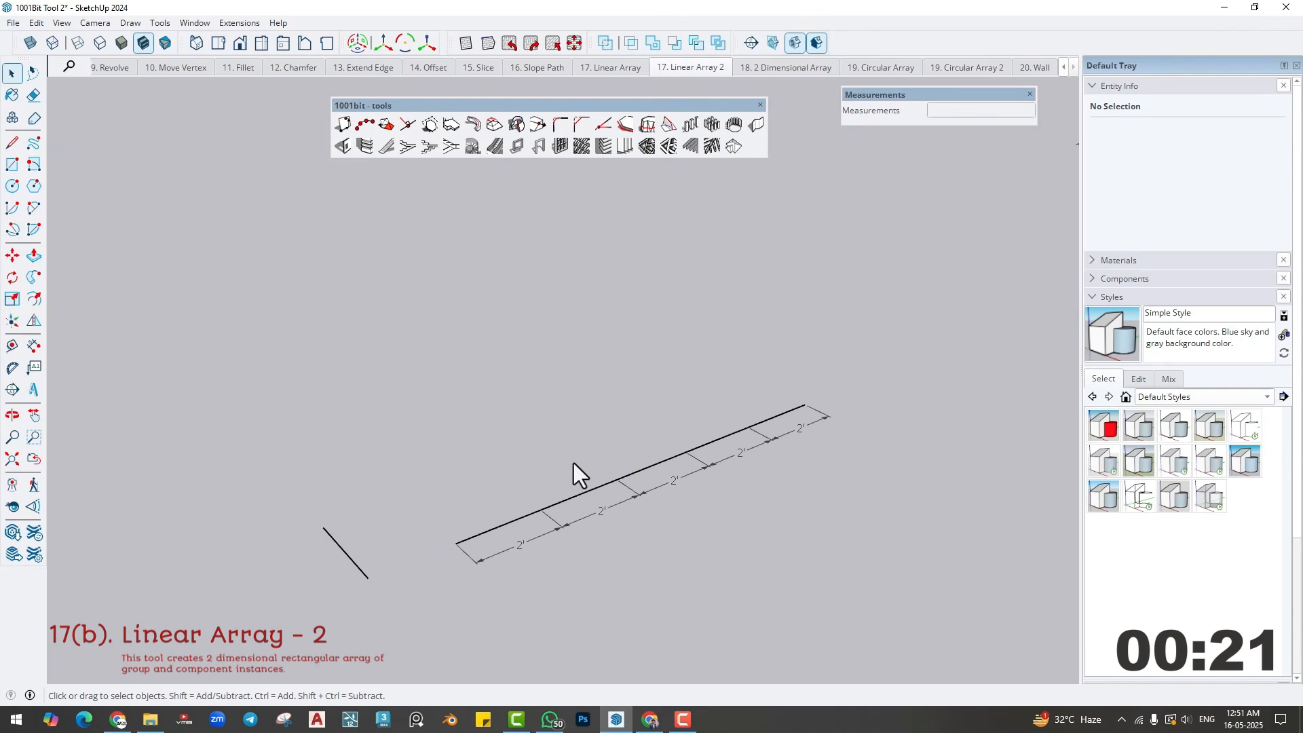
pyautogui.click(299, 579)
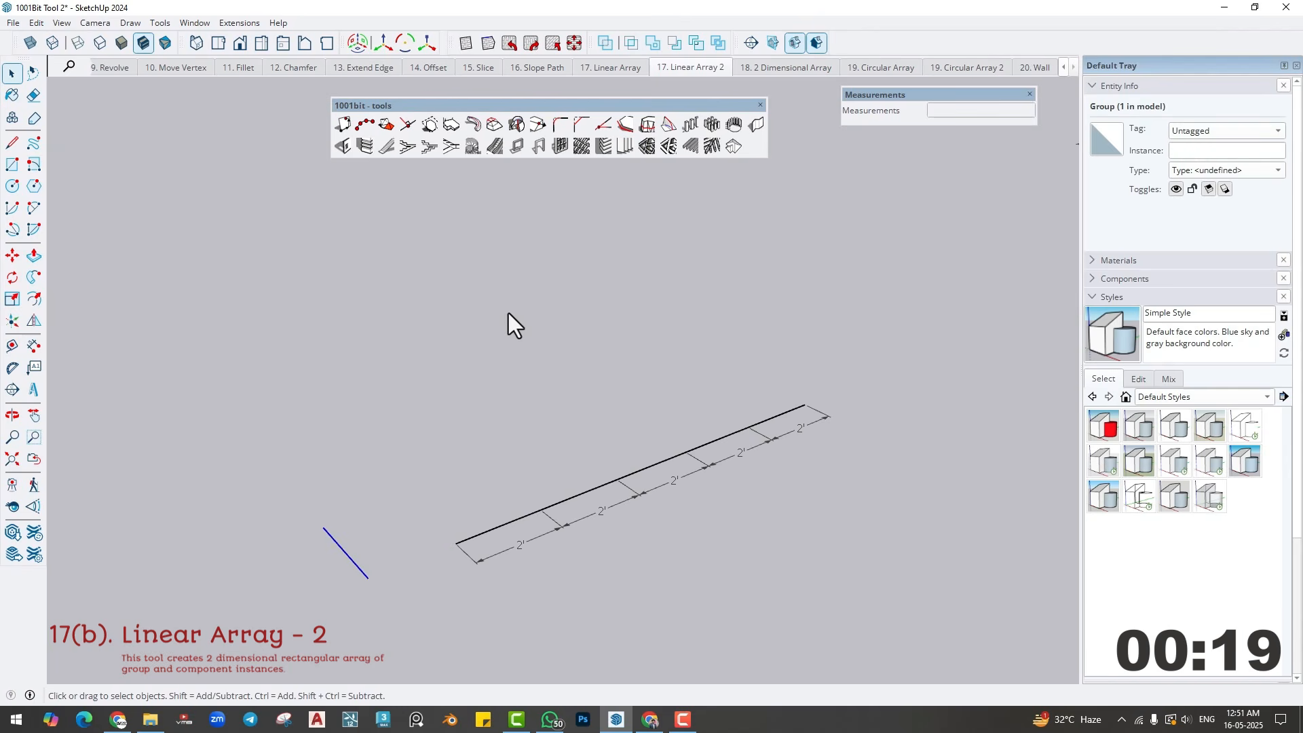
pyautogui.click(692, 126)
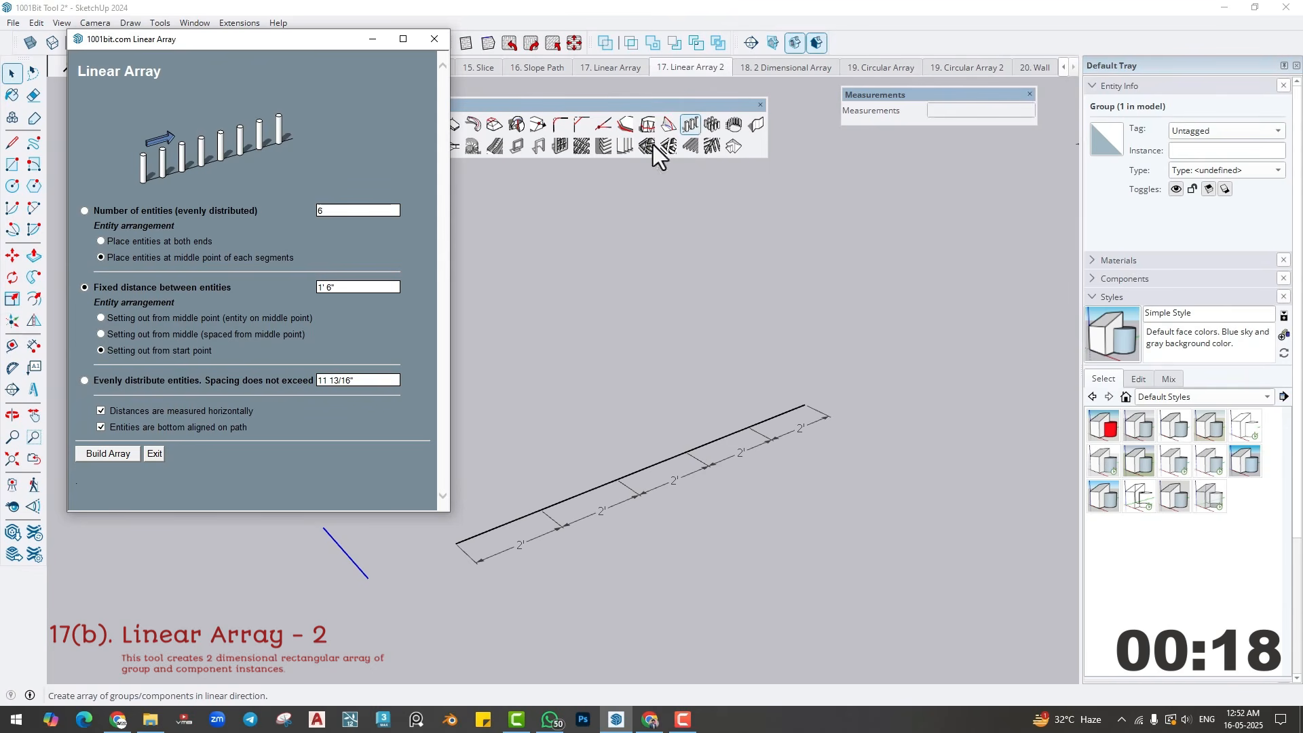
pyautogui.click(84, 381)
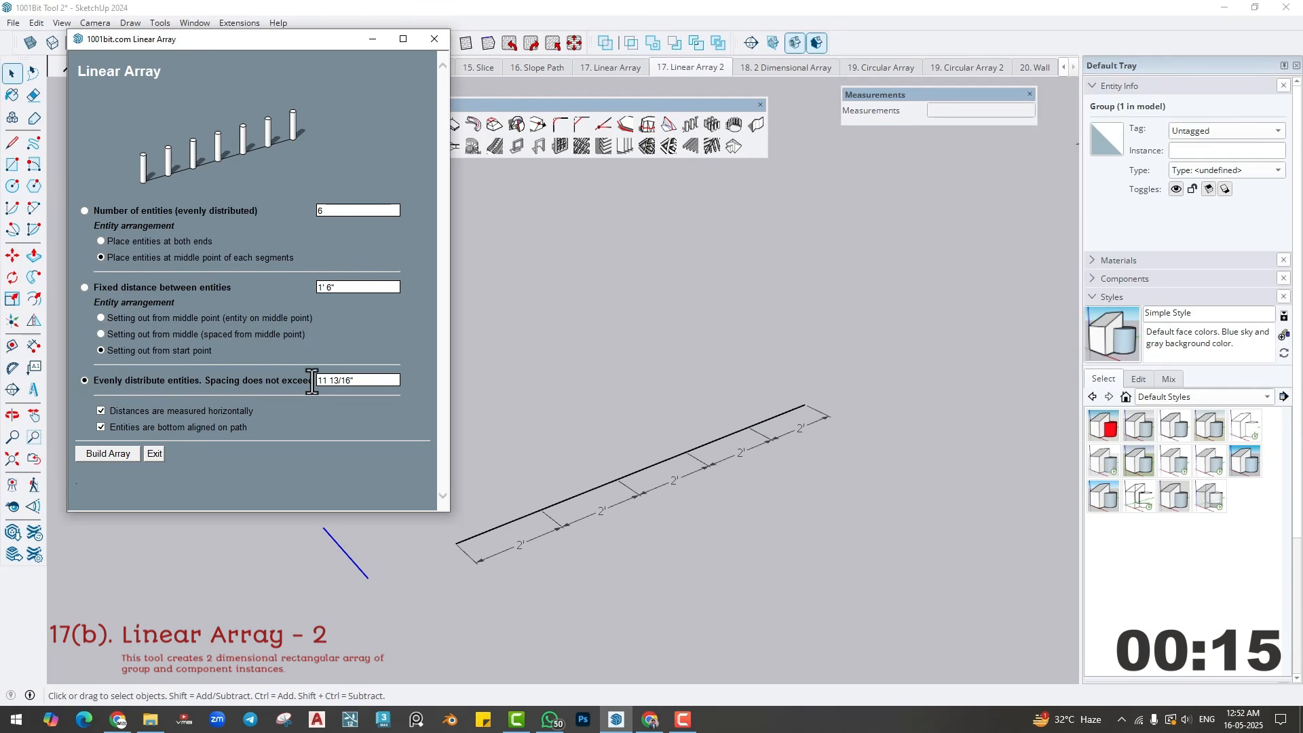
pyautogui.click(369, 384)
pyautogui.write('3')
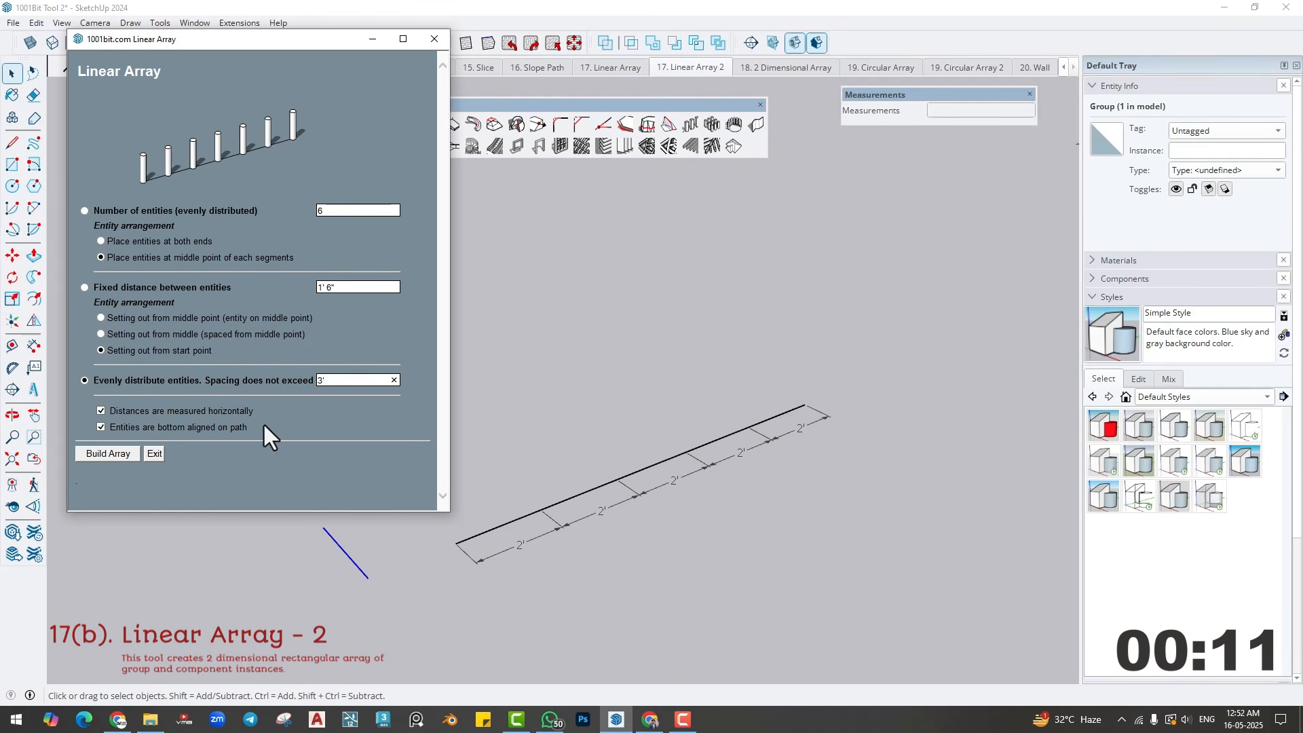
pyautogui.click(113, 450)
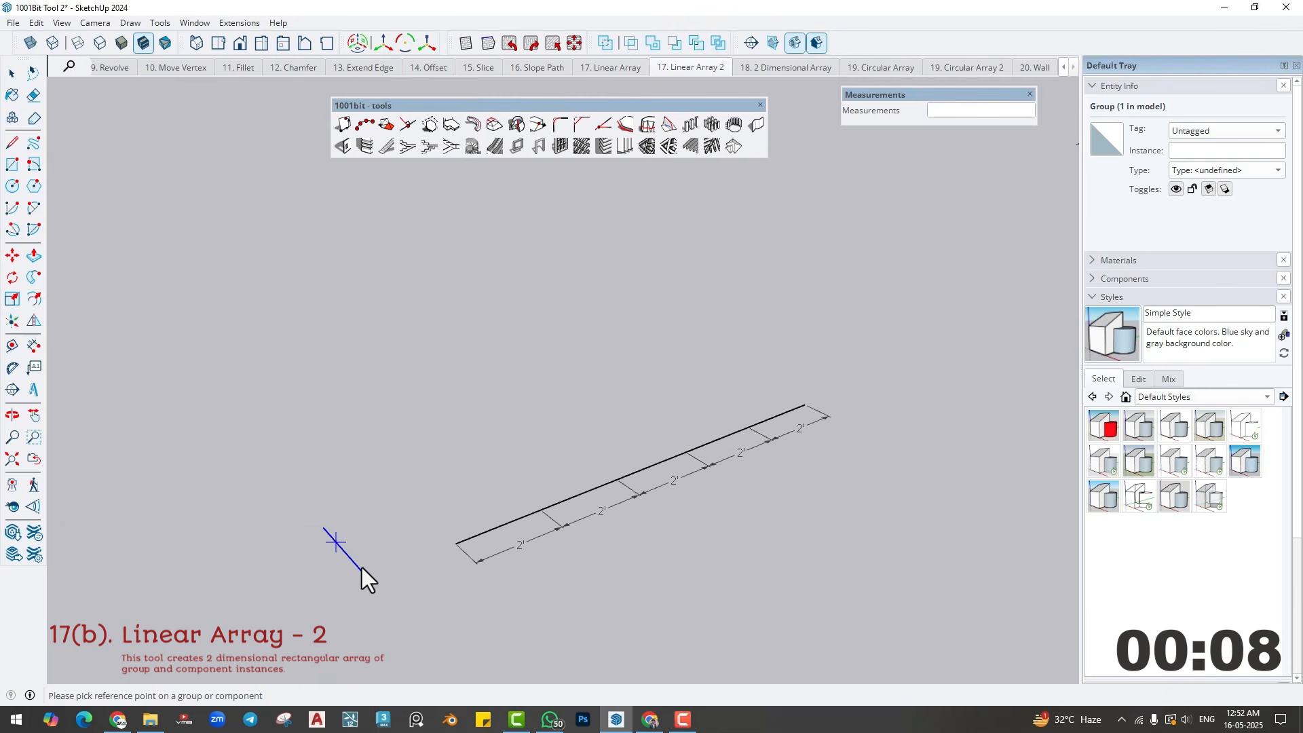
pyautogui.click(457, 545)
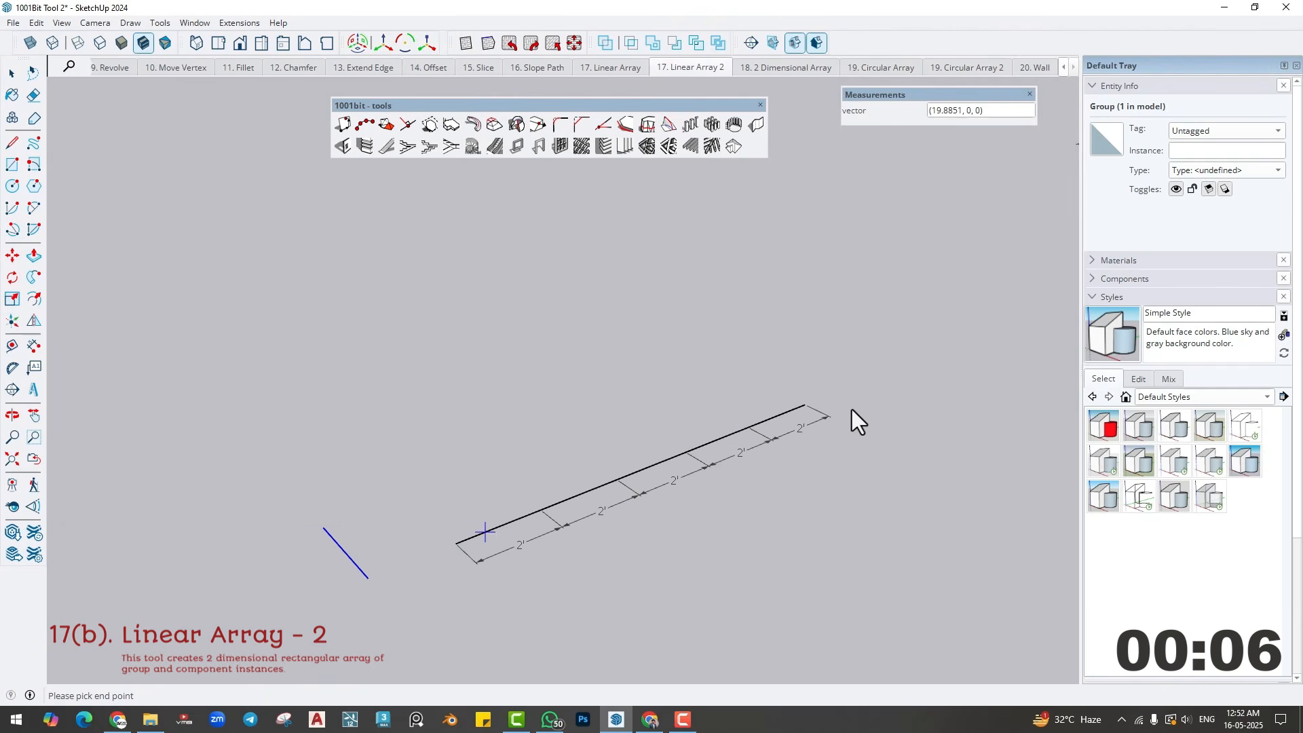
pyautogui.click(806, 406)
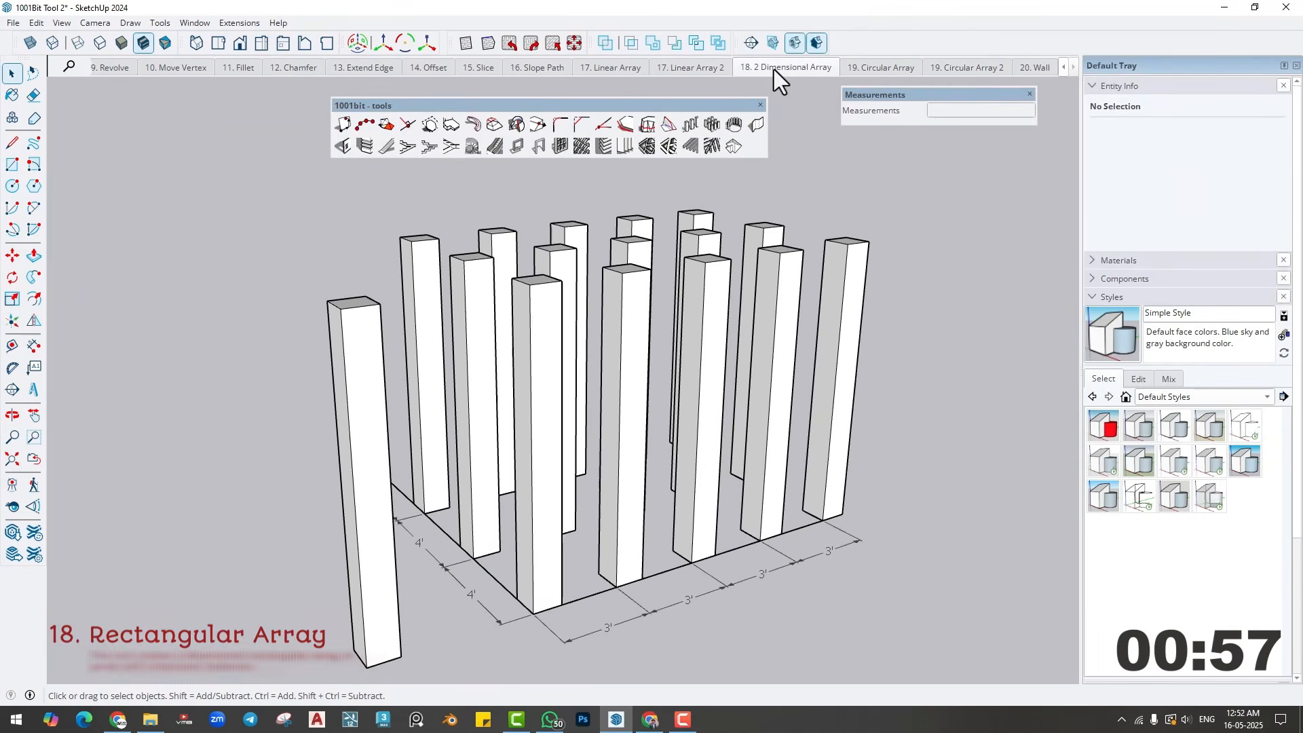
# - Switch to the 18. 2 Dimensional Array scene and delete the fifteen arrayed columns, keeping the separate original column
pyautogui.click(773, 69)
pyautogui.moveTo(918, 200); pyautogui.dragTo(414, 348)
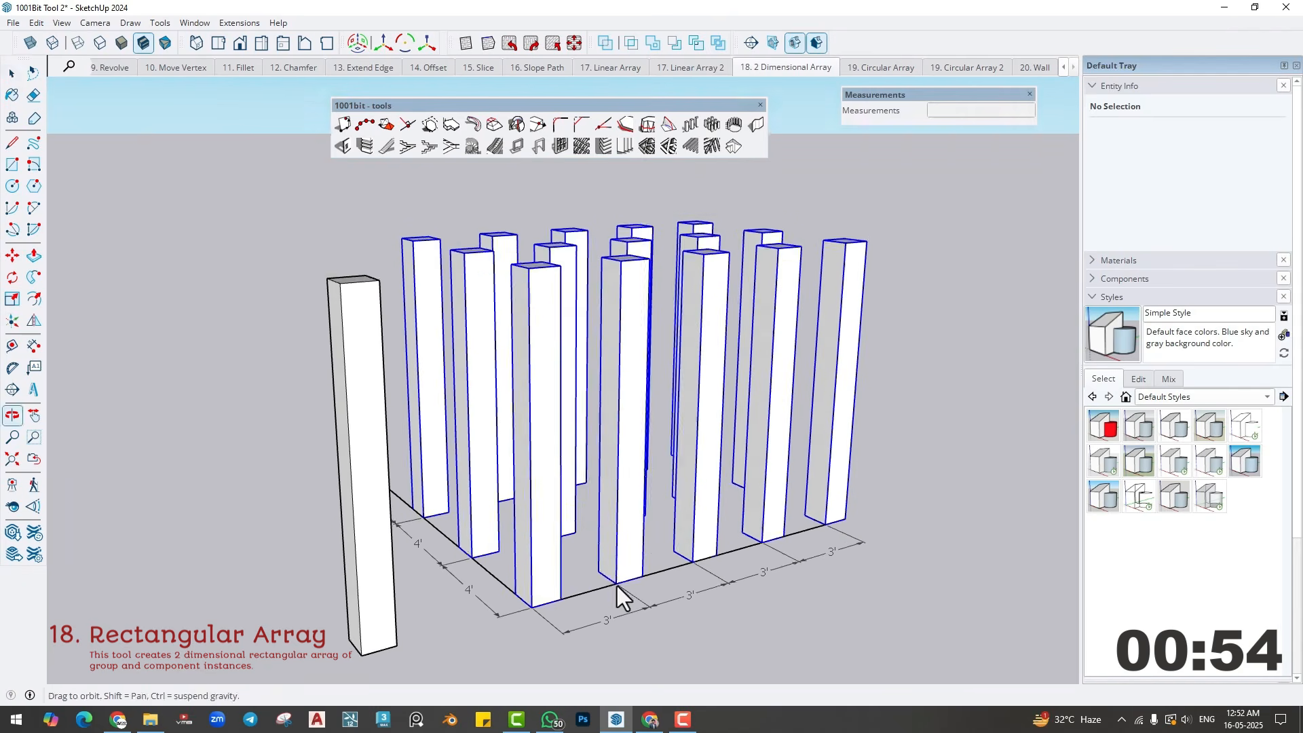
pyautogui.click(662, 555)
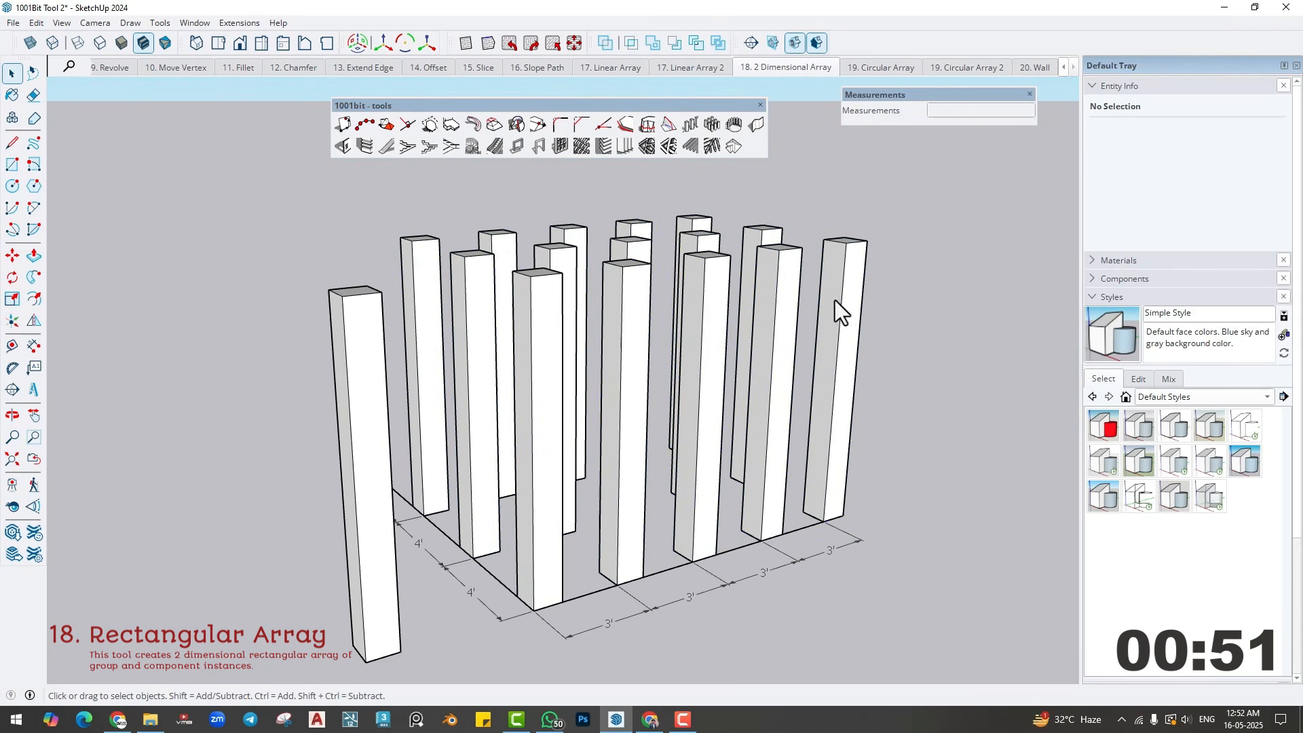
pyautogui.moveTo(412, 315); pyautogui.dragTo(398, 326)
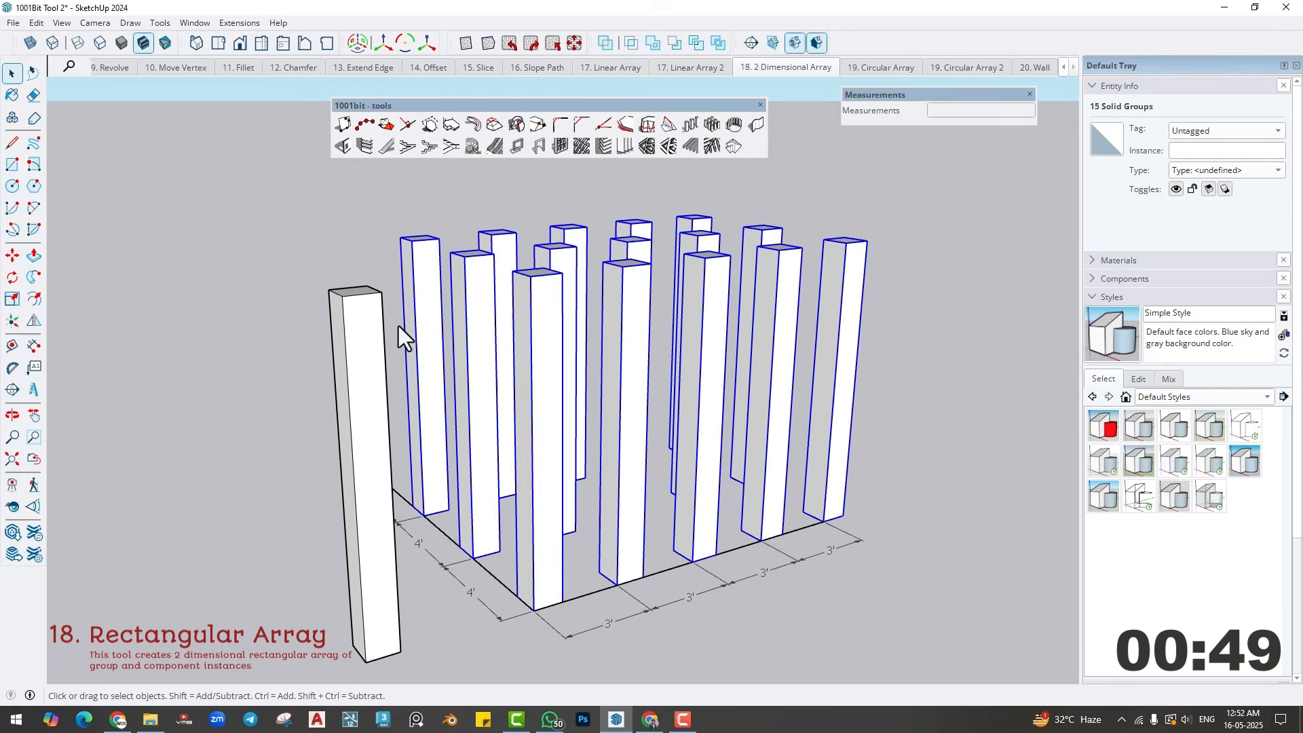
pyautogui.press('Delete')
# - Set up a Rectangular Array of the original column with 5 columns spaced 3' apart and 3 rows spaced 4' apart
pyautogui.click(380, 381)
pyautogui.moveTo(517, 541); pyautogui.dragTo(479, 514, button='middle')
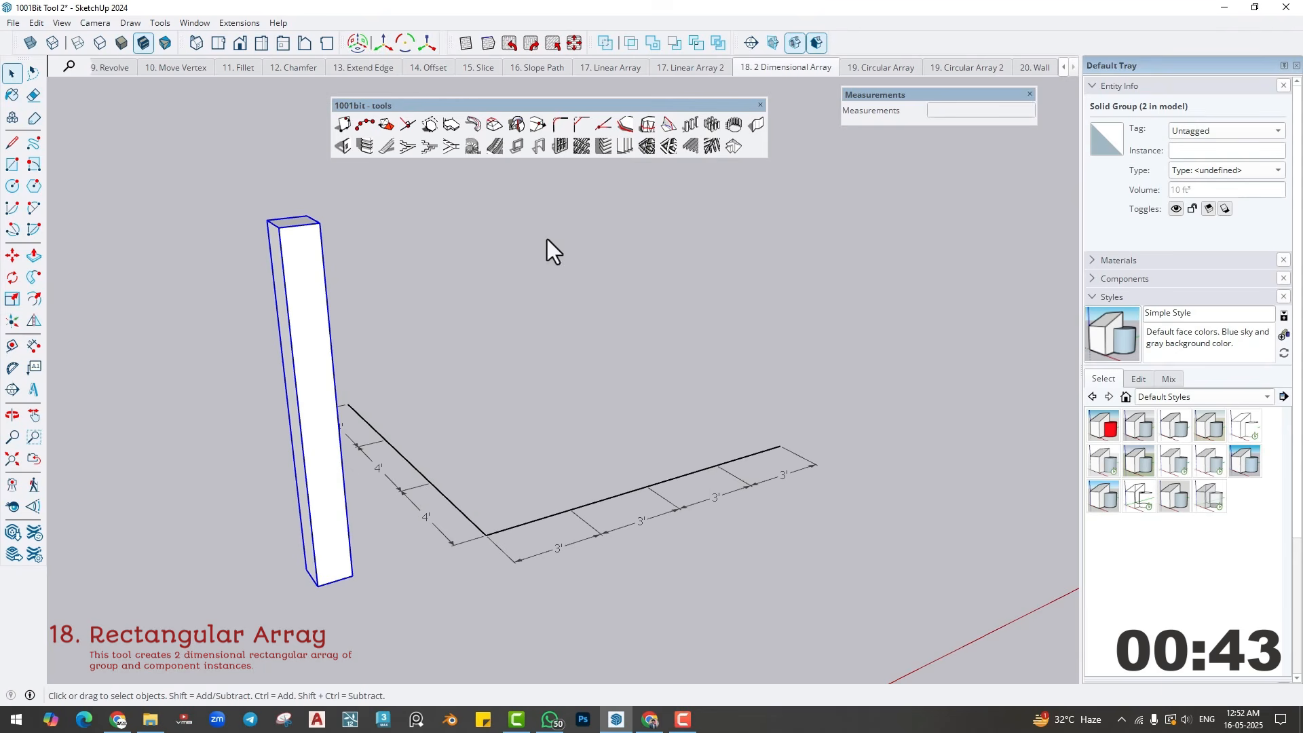
pyautogui.click(710, 126)
pyautogui.click(198, 278)
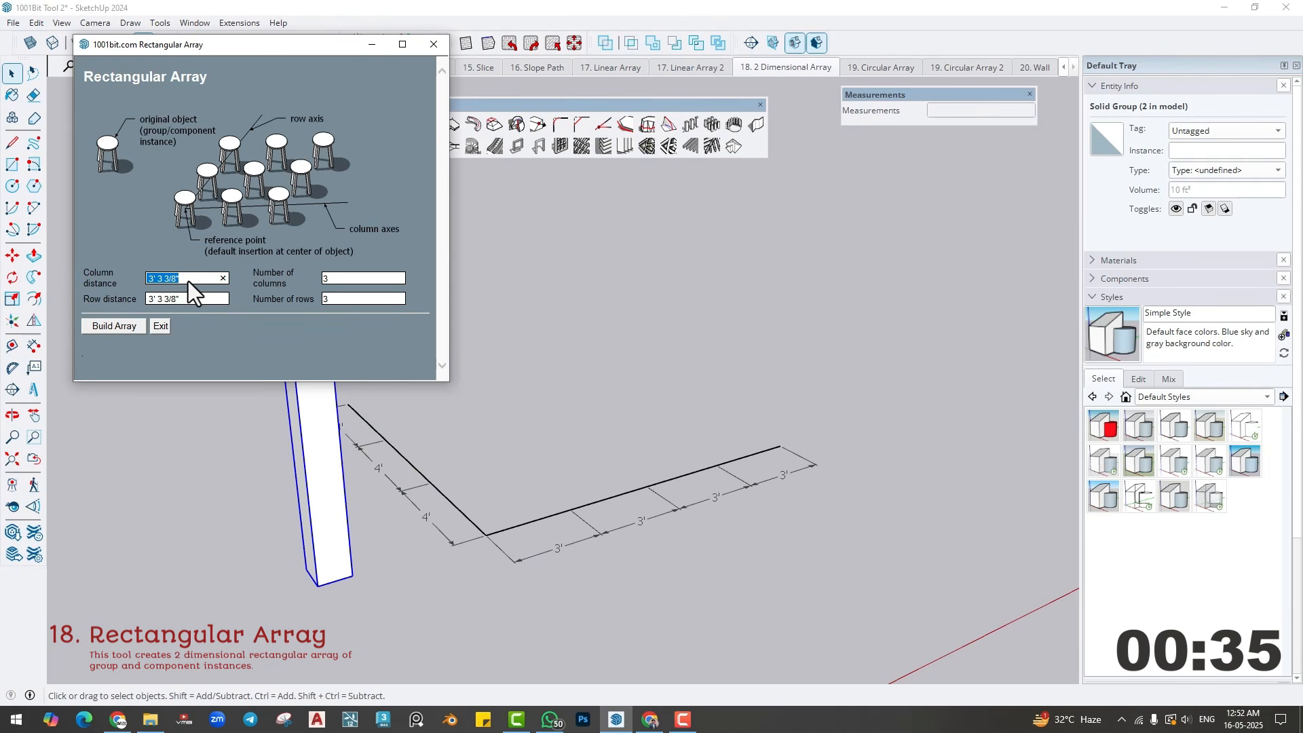
pyautogui.write("3'")
pyautogui.press('Tab')
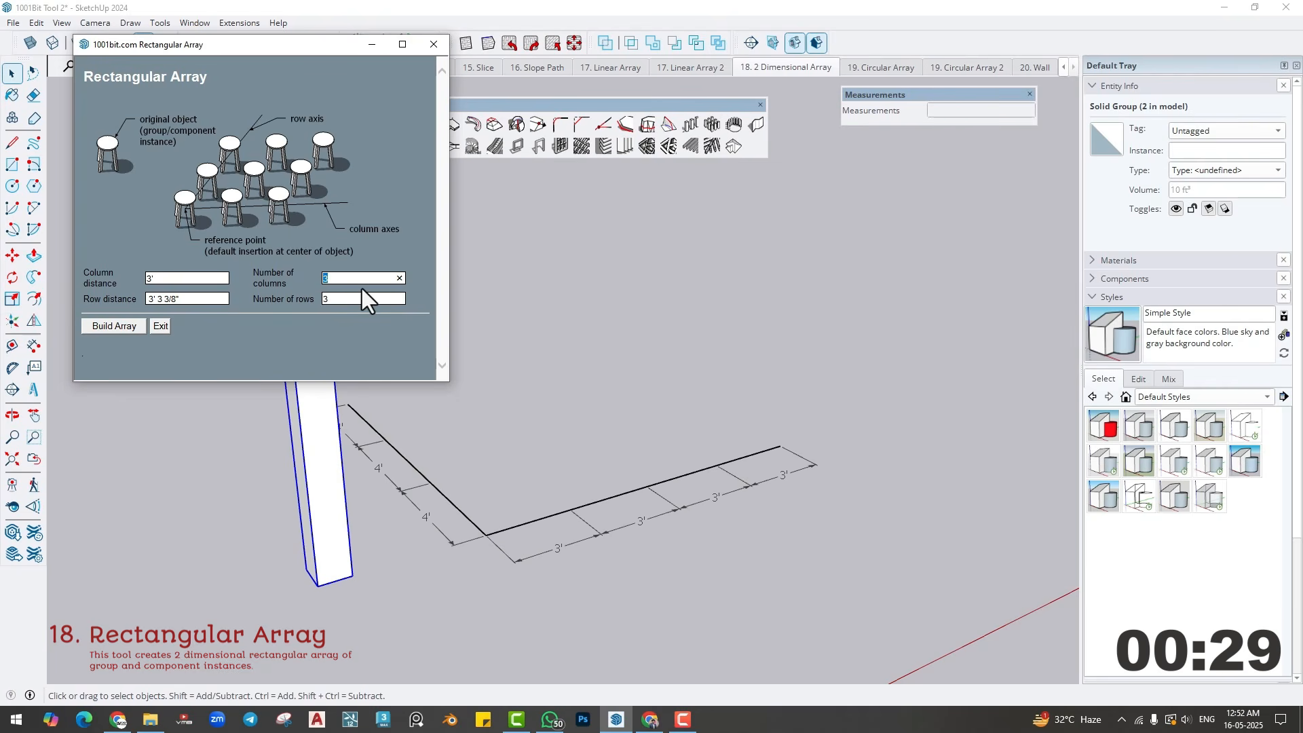
pyautogui.tripleClick(198, 300)
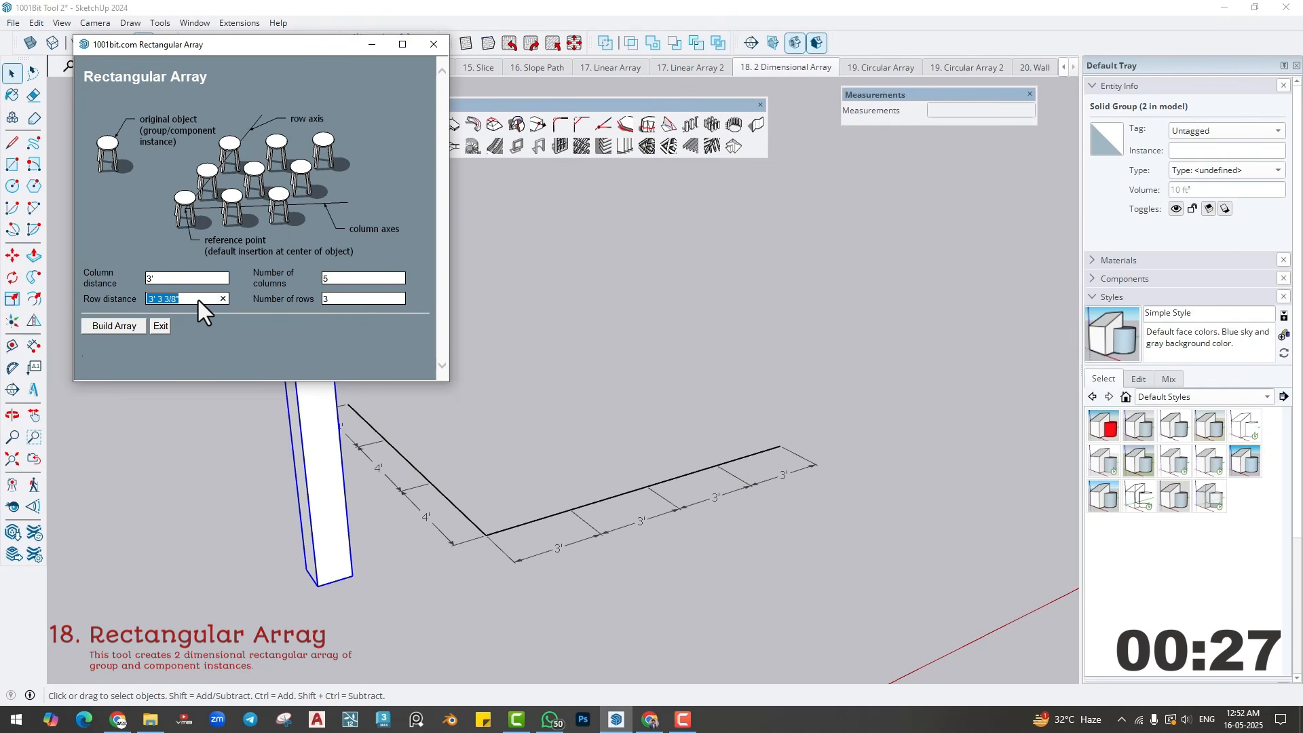
pyautogui.write("4'")
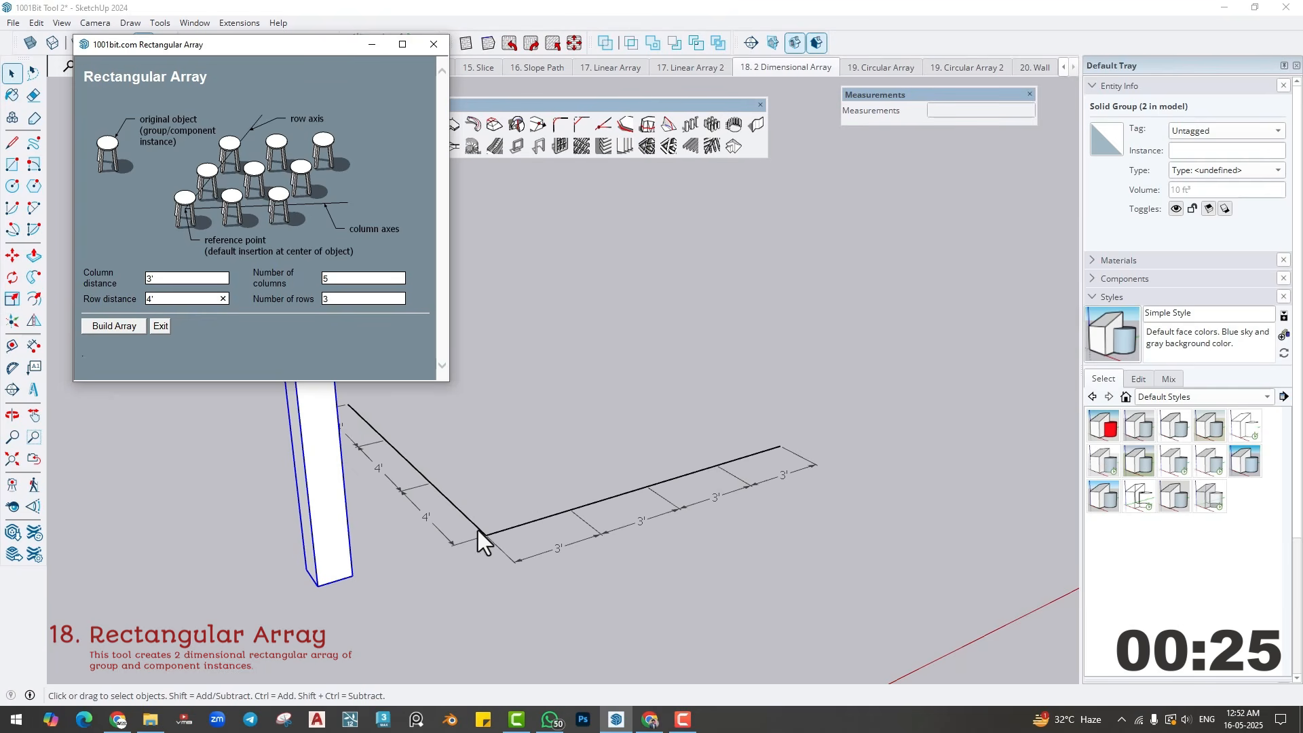
pyautogui.doubleClick(343, 299)
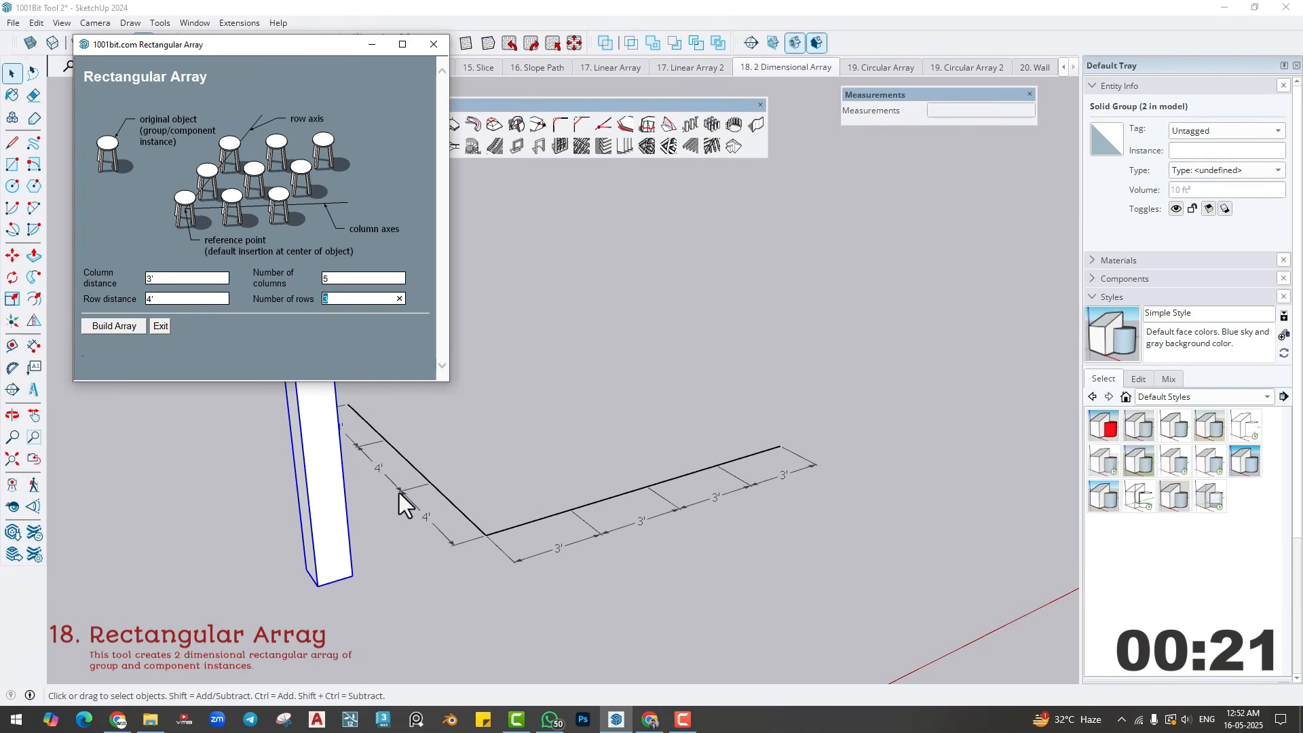
pyautogui.click(116, 328)
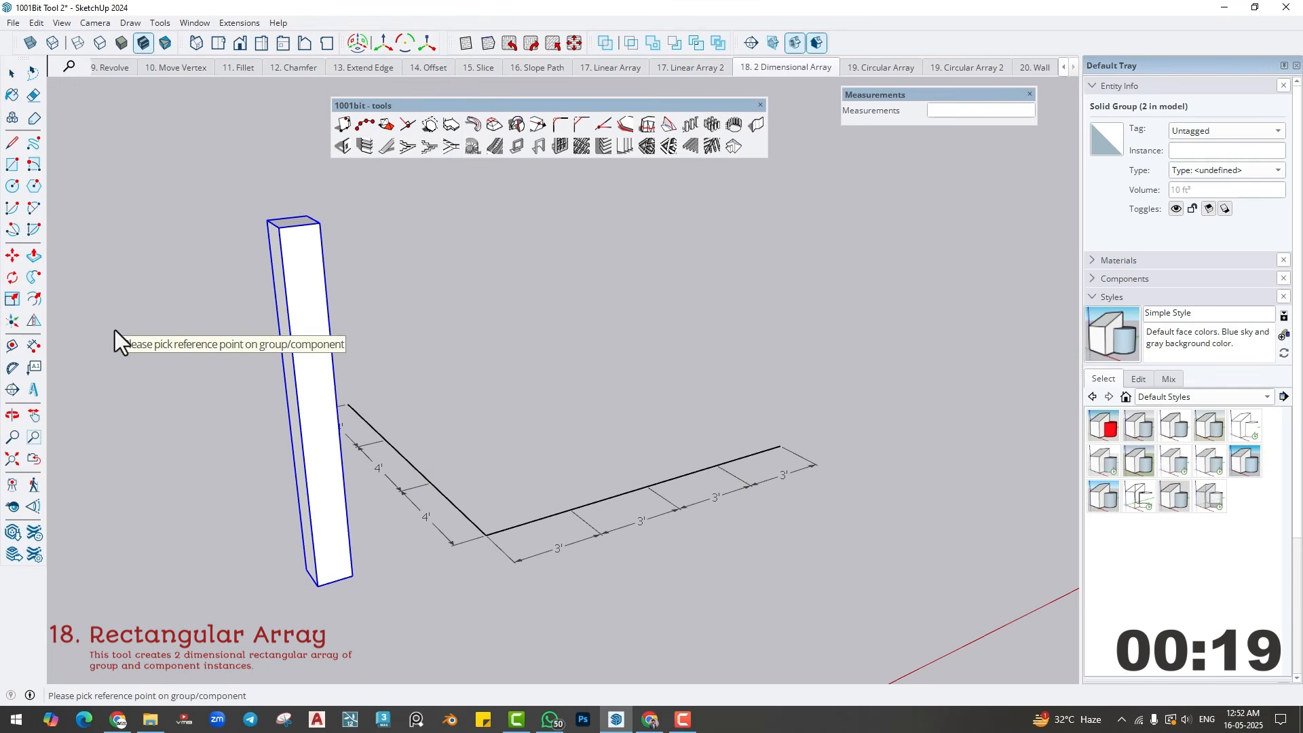
# - Place the rectangular array from the column's bottom corner at the path corner, with columns along the 3' segments and rows along the 4' segments
pyautogui.click(316, 587)
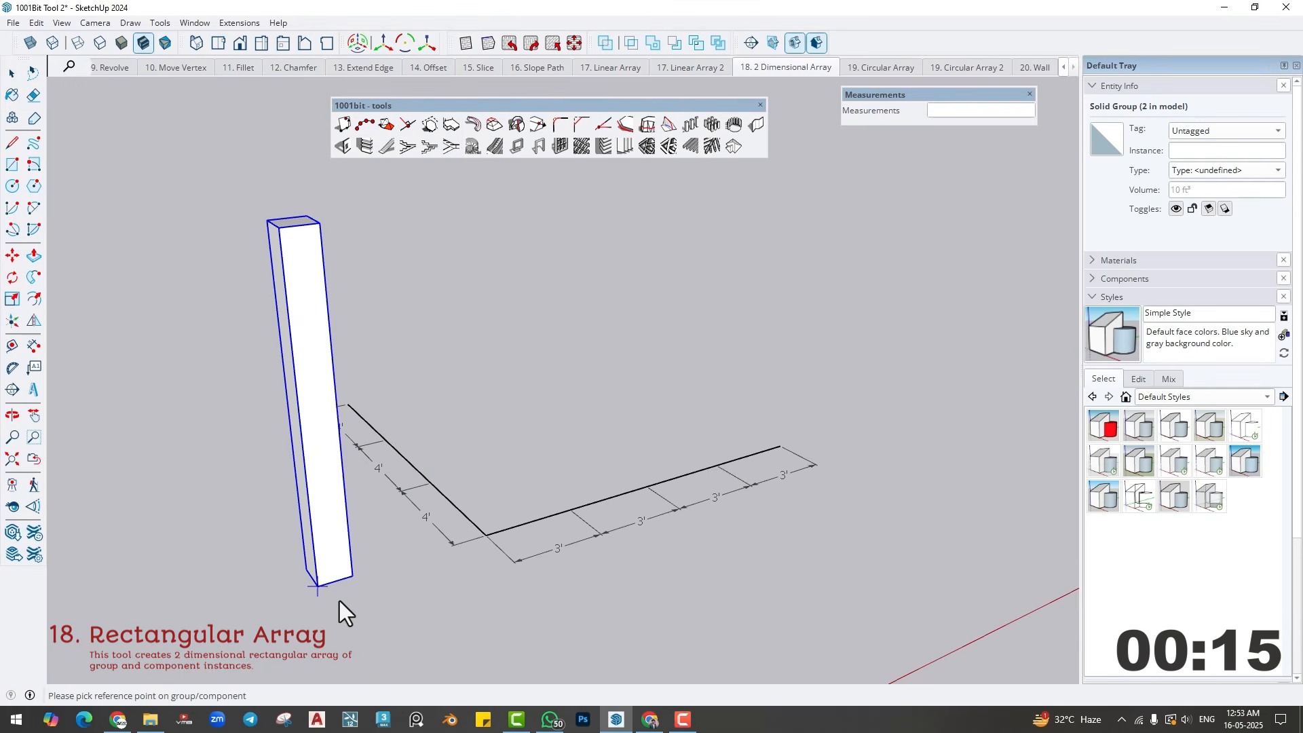
pyautogui.click(486, 536)
pyautogui.click(778, 447)
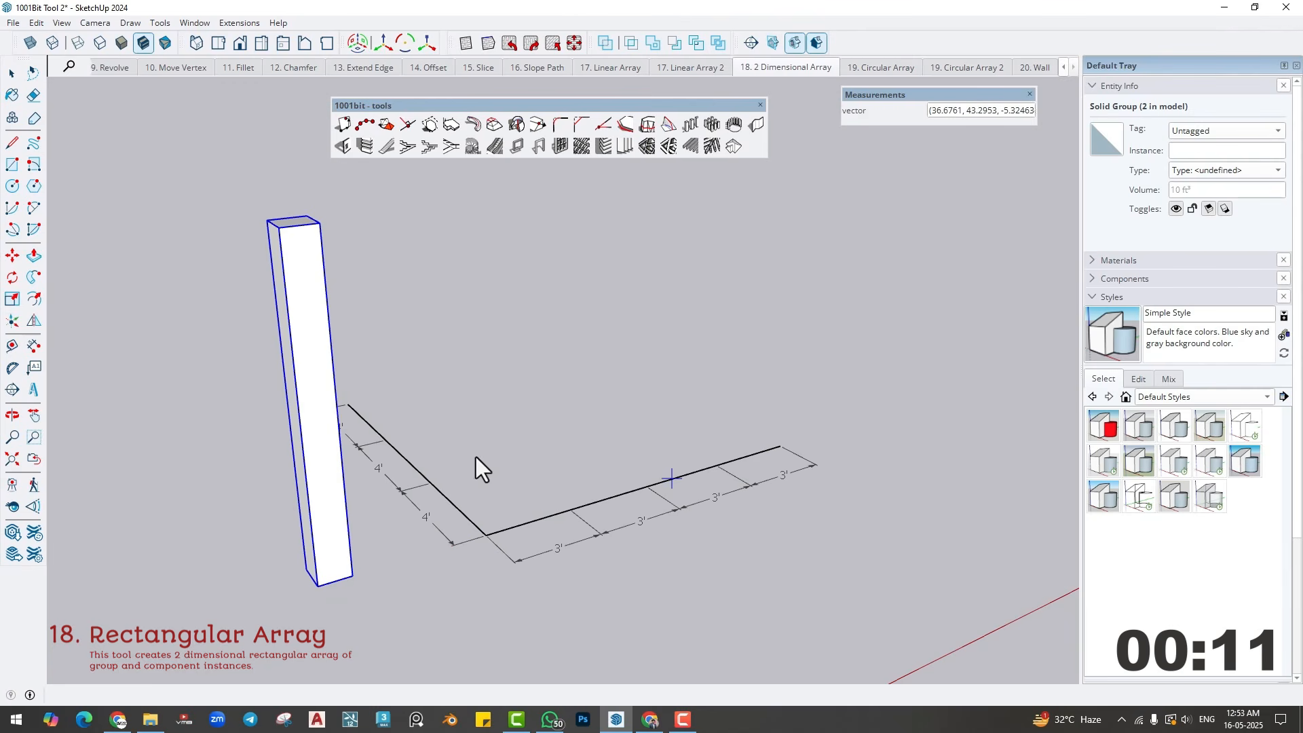
pyautogui.click(349, 406)
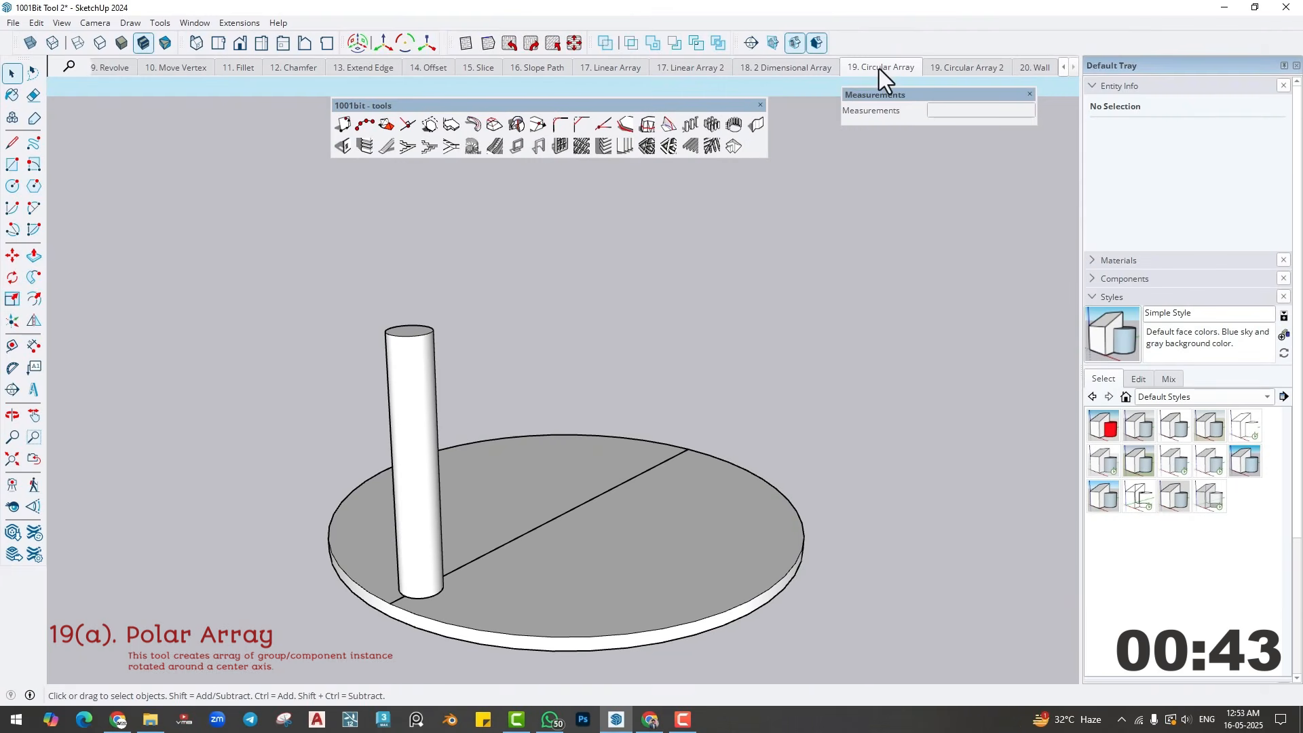
# - In the 19. Circular Array scene, set up a Polar Array of the cylinder with 10 entities over 360 degrees and 0" axial distance
pyautogui.moveTo(619, 456); pyautogui.dragTo(596, 430, button='middle')
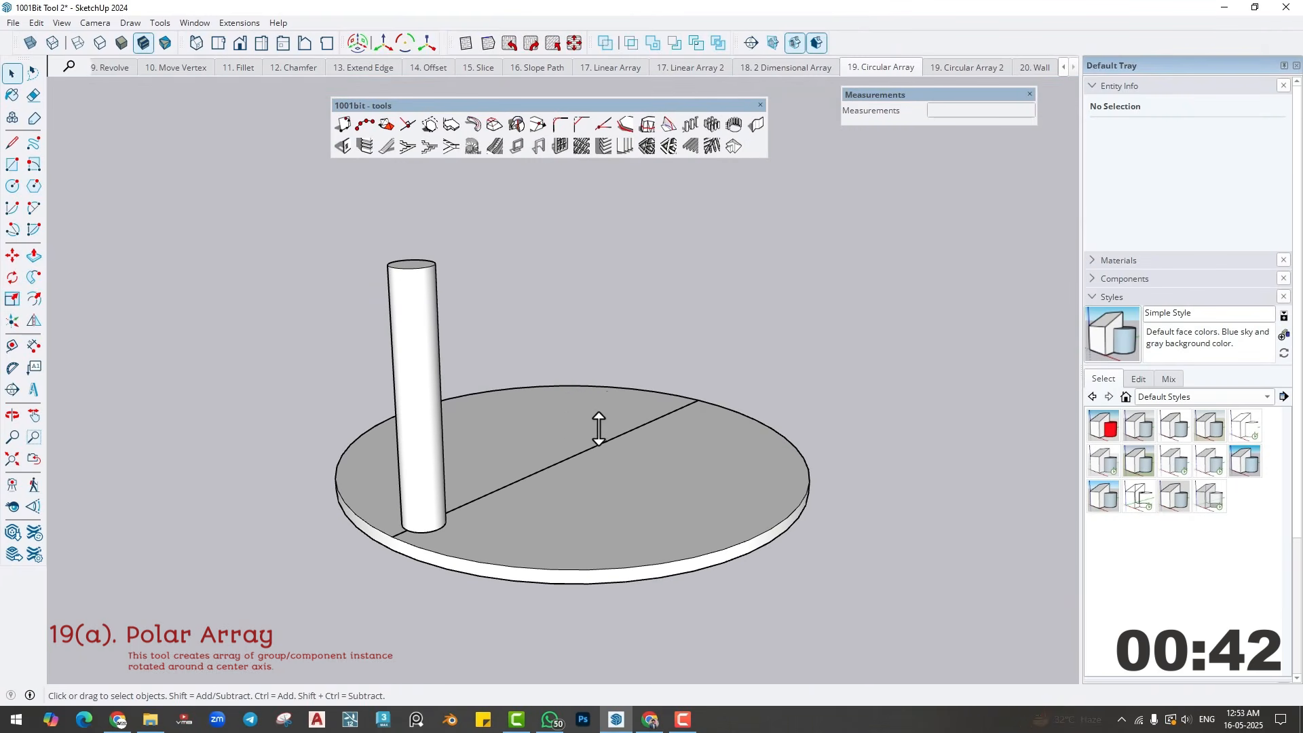
pyautogui.click(411, 327)
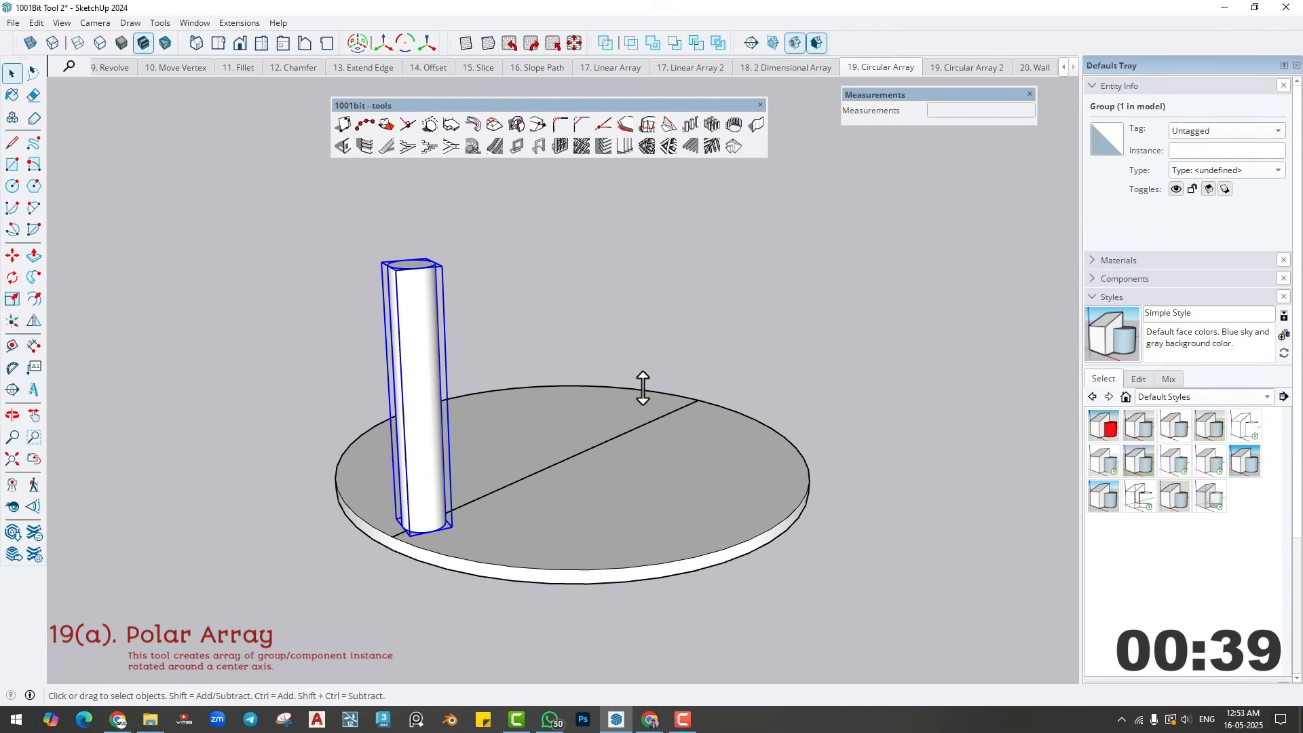
pyautogui.moveTo(547, 539); pyautogui.dragTo(529, 468, button='middle')
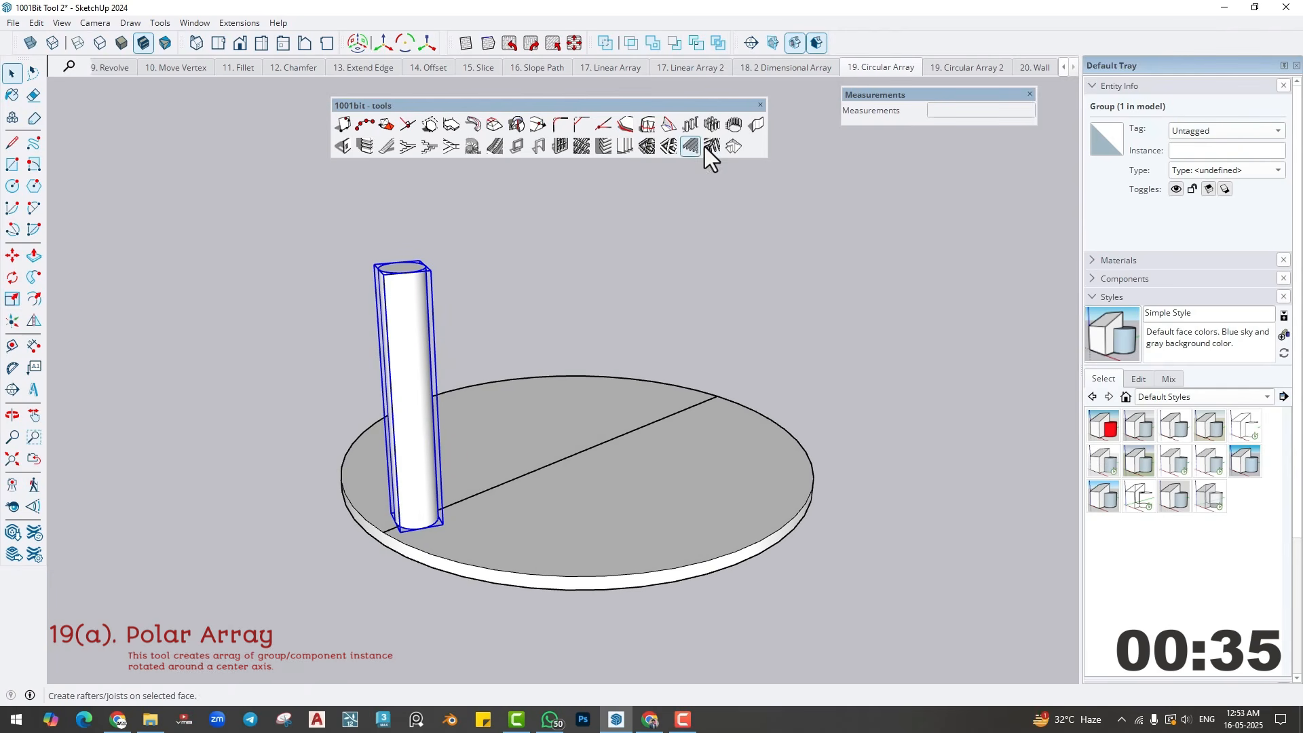
pyautogui.click(733, 146)
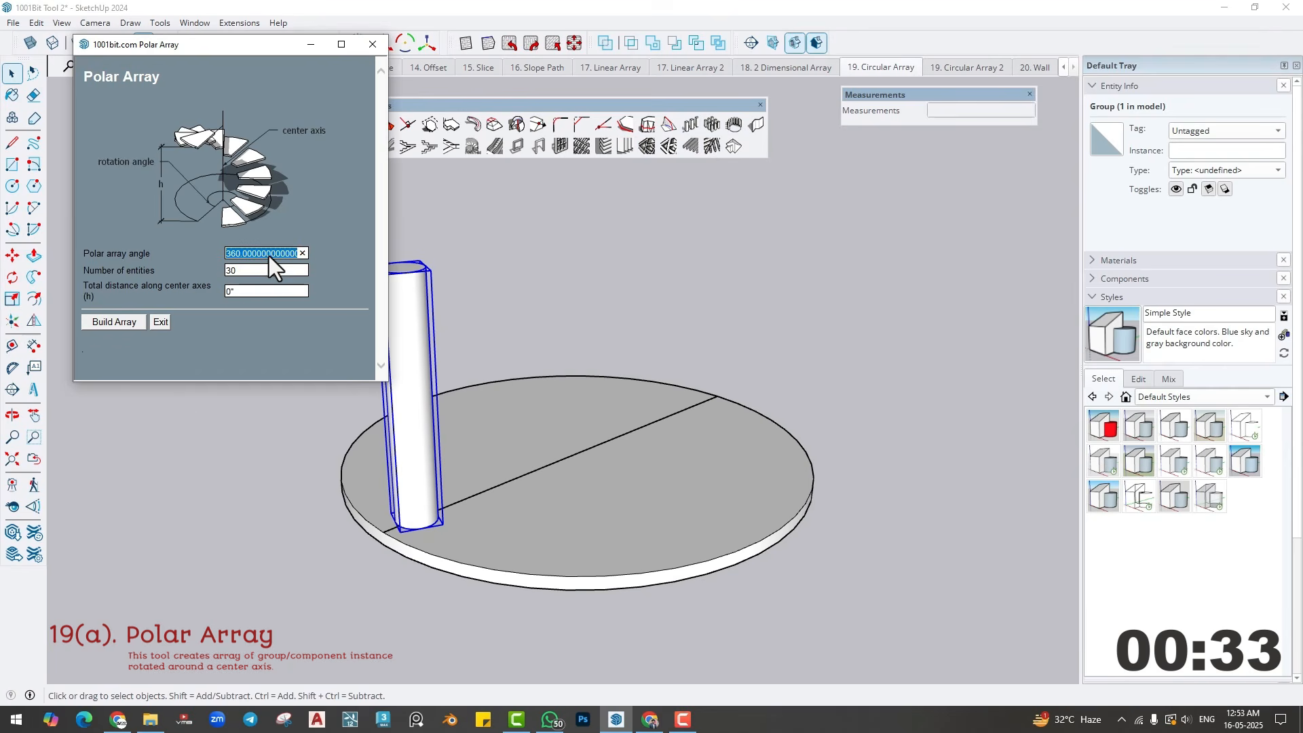
pyautogui.press('Tab')
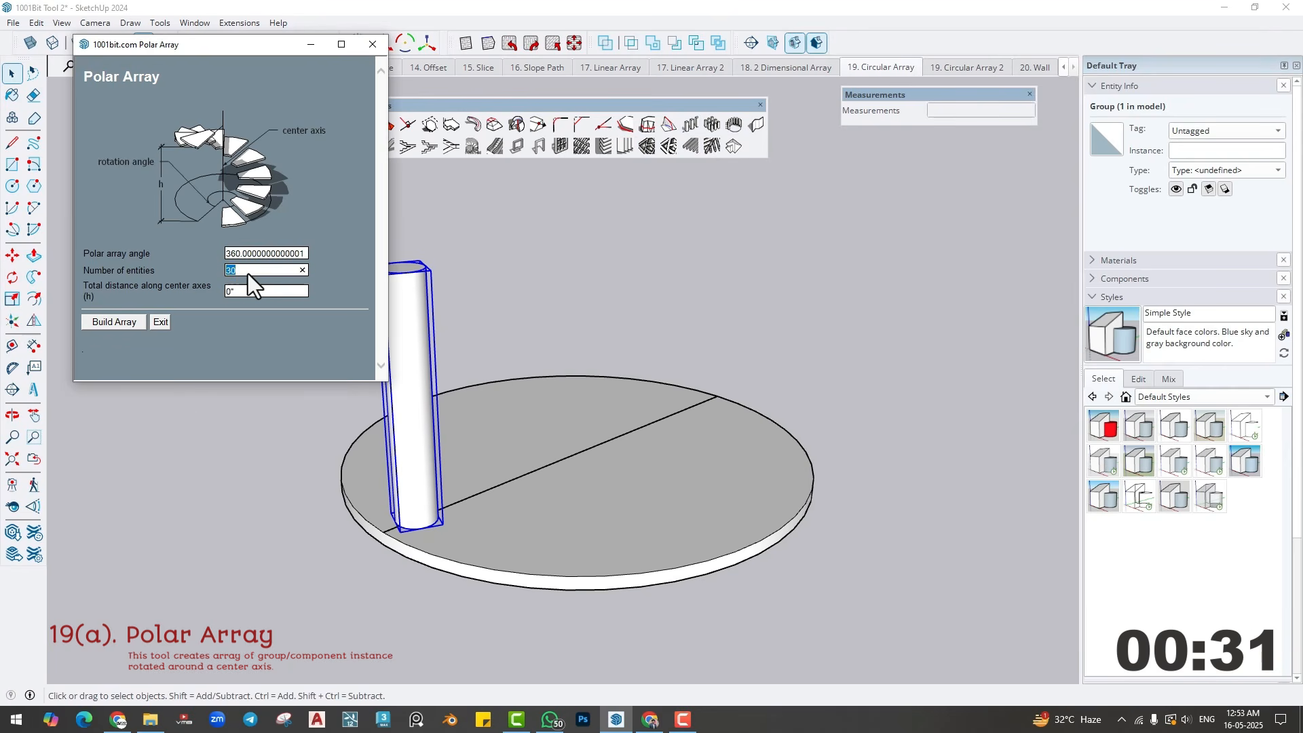
pyautogui.write('1')
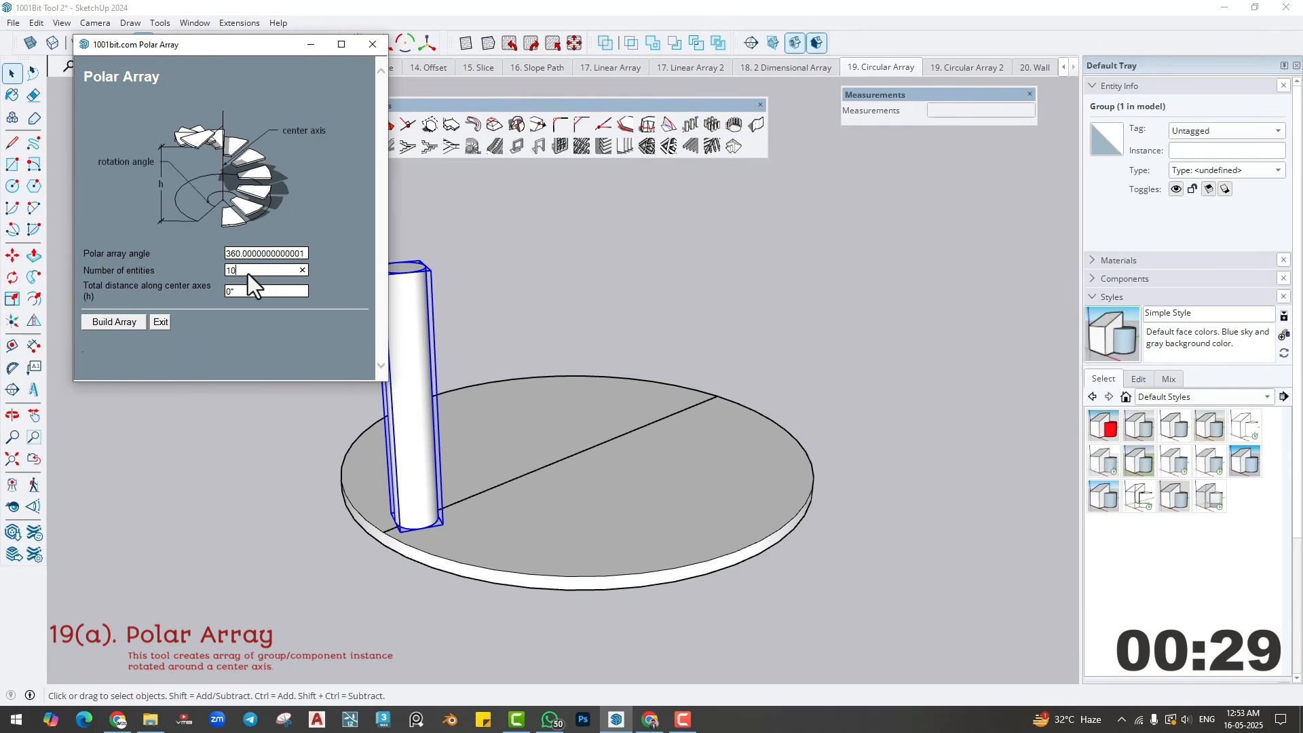
pyautogui.write('0')
pyautogui.hotkey('shift', 'Tab')
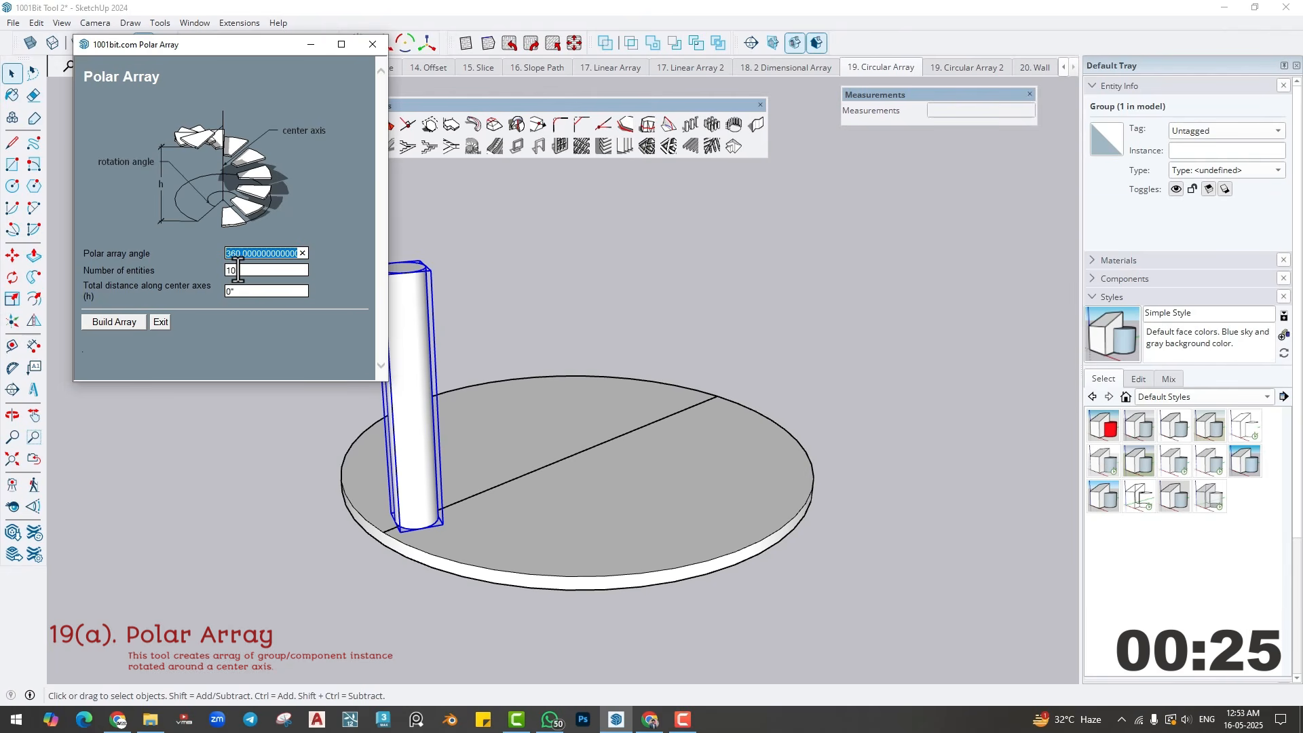
pyautogui.click(241, 291)
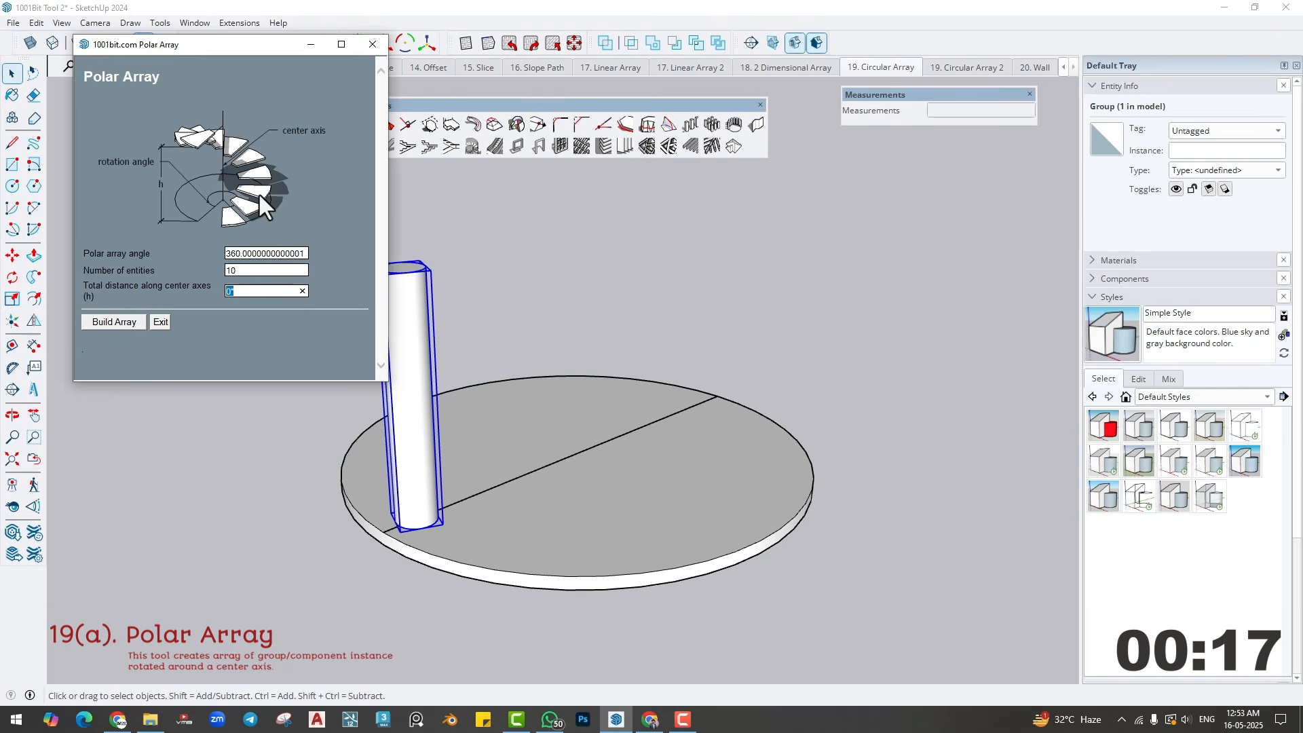
pyautogui.click(246, 293)
pyautogui.click(117, 326)
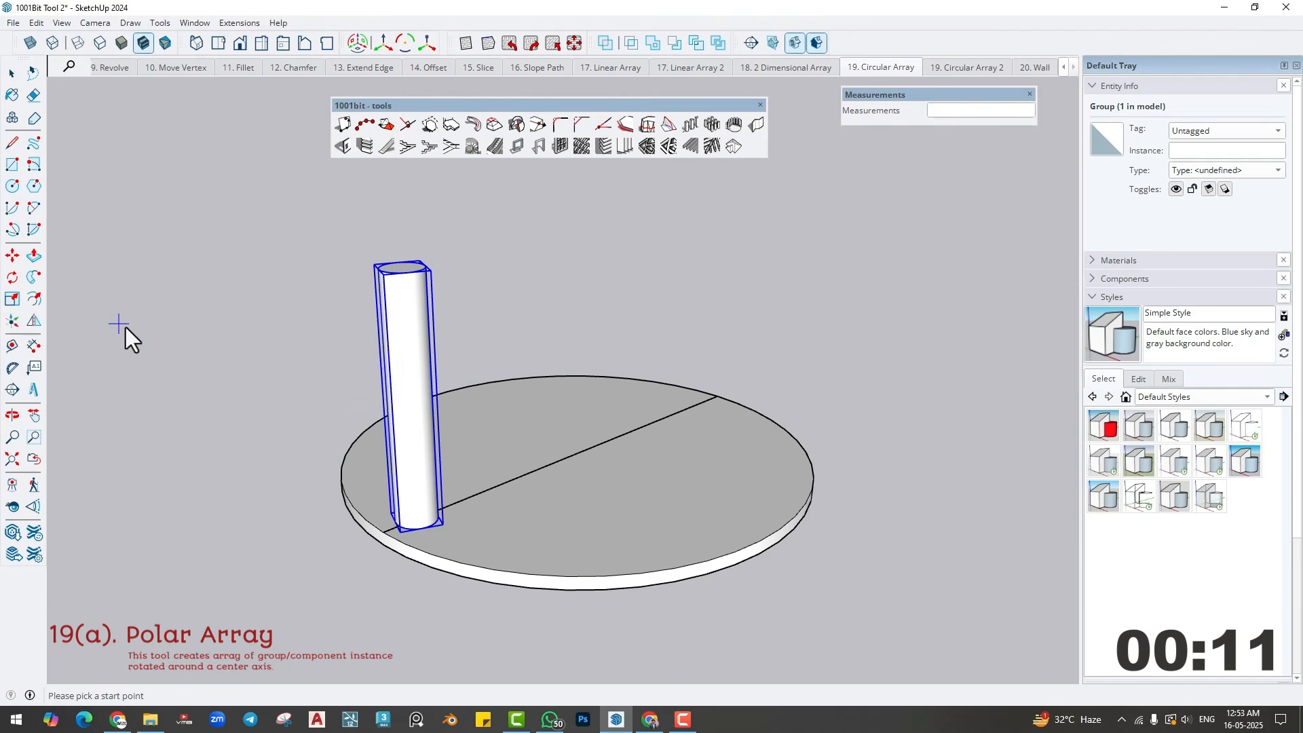
# - Build the polar array of cylinders around a vertical axis through the disc's centre
pyautogui.click(577, 457)
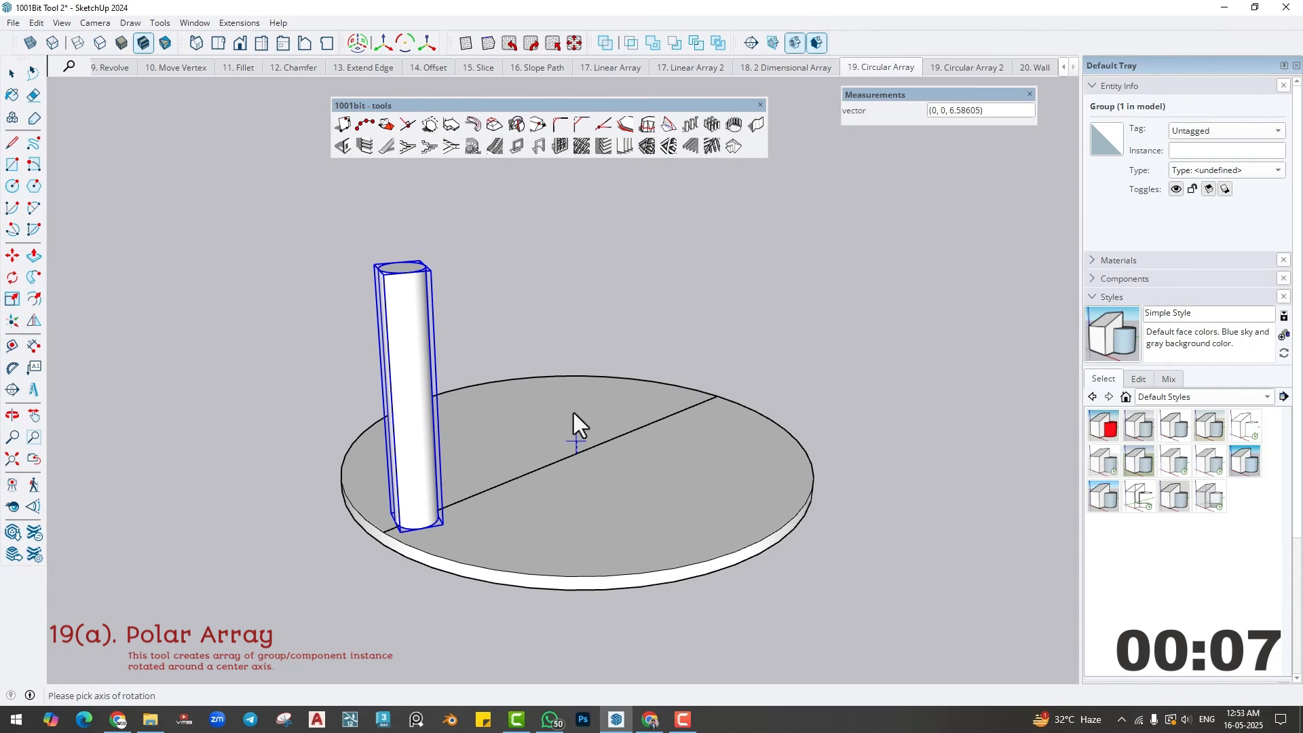
pyautogui.click(573, 327)
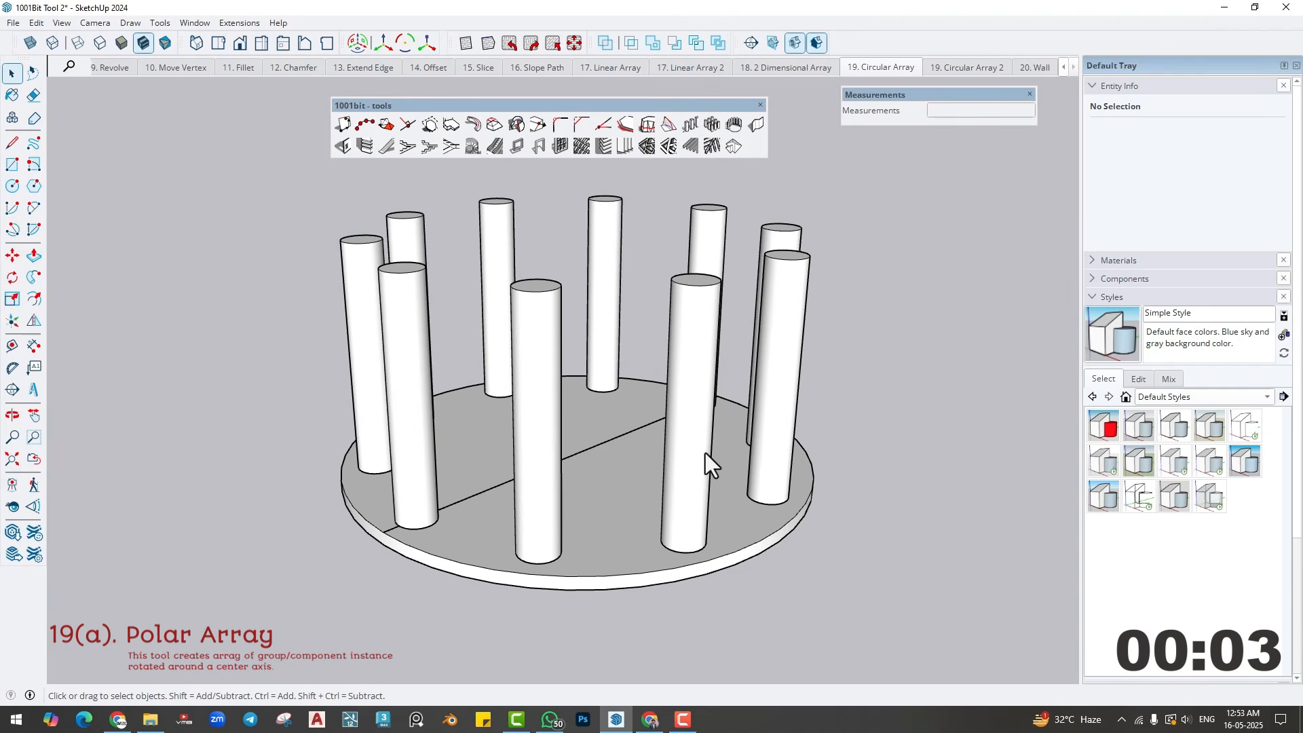
pyautogui.moveTo(706, 453); pyautogui.dragTo(726, 510, button='middle')
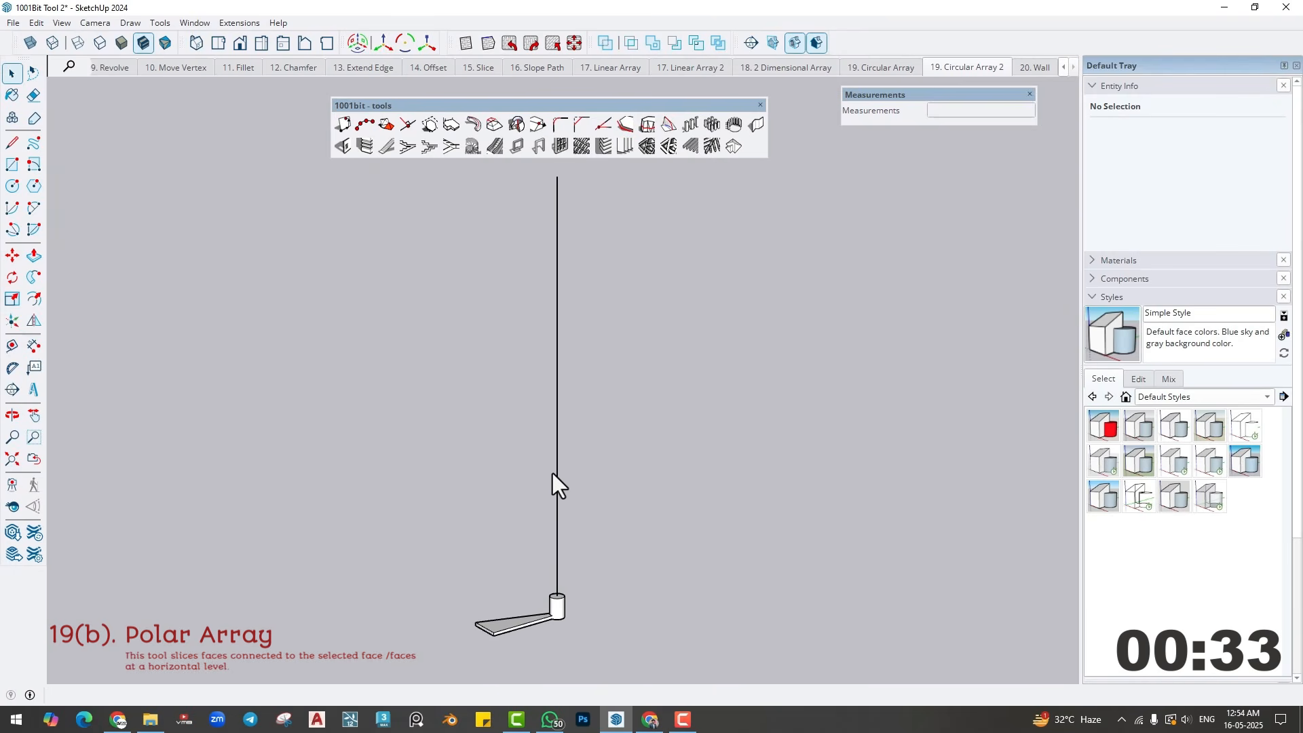
# - In the 19. Circular Array 2 scene, set up a Polar Array of the stair tread component with 21 entities over 360 degrees and 10' total height
pyautogui.click(555, 604)
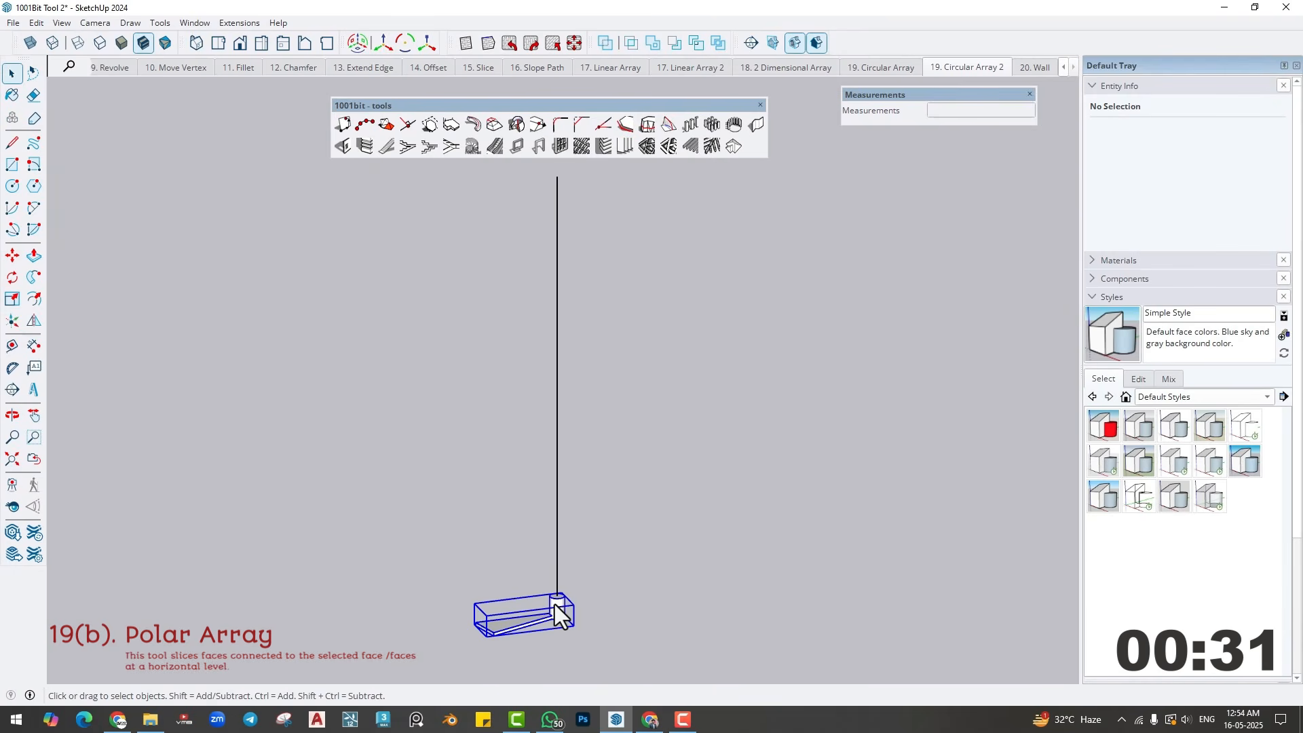
pyautogui.click(733, 146)
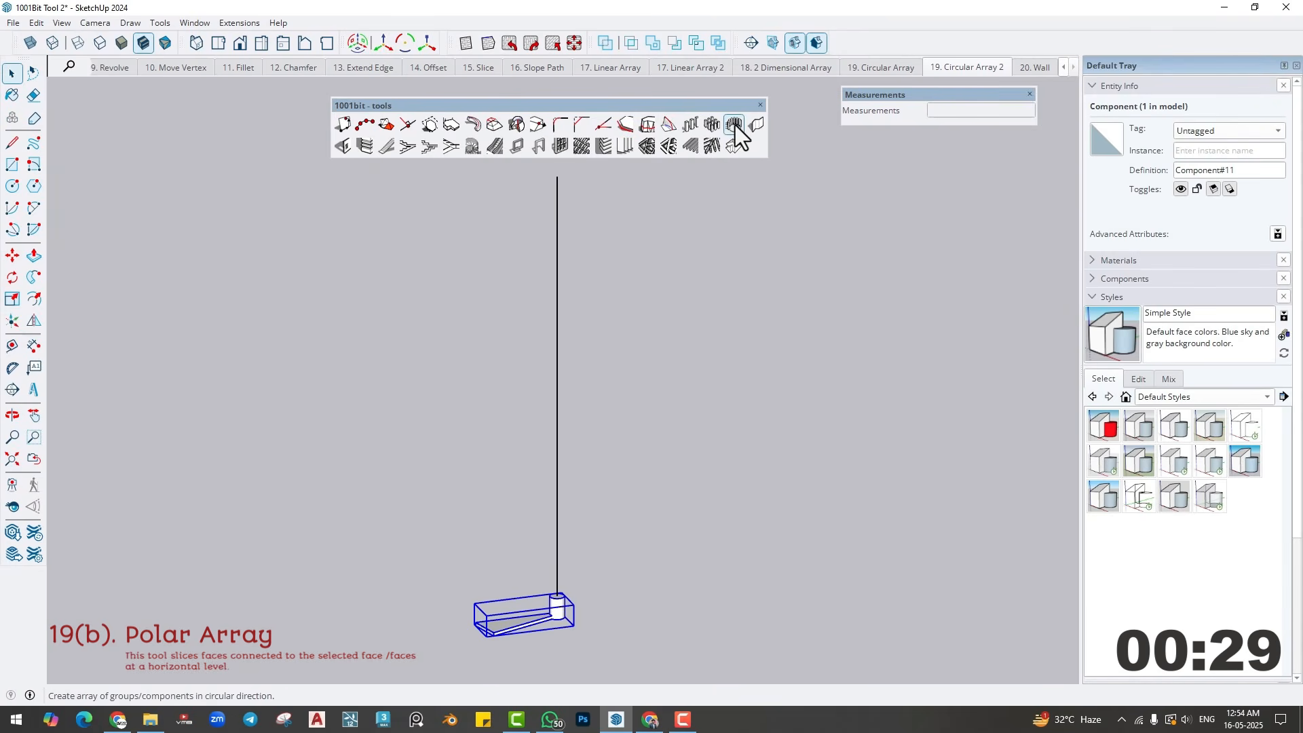
pyautogui.doubleClick(246, 256)
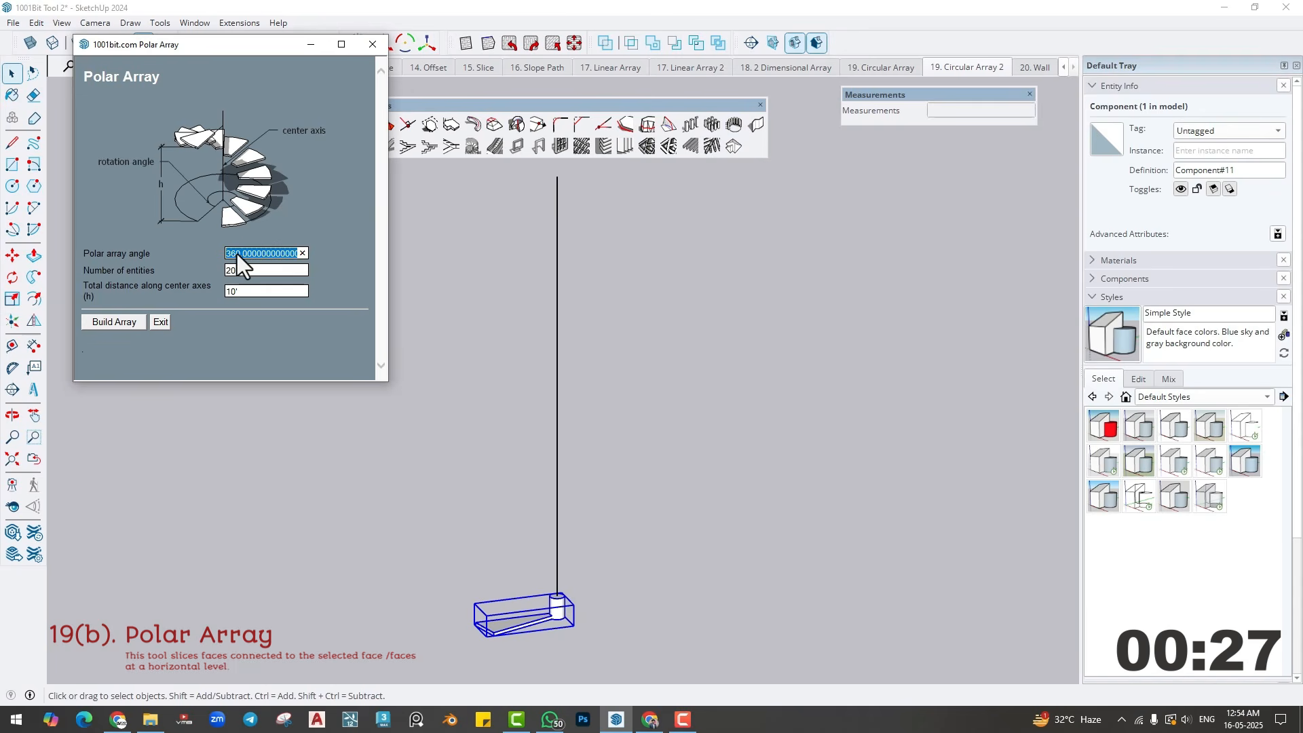
pyautogui.doubleClick(250, 268)
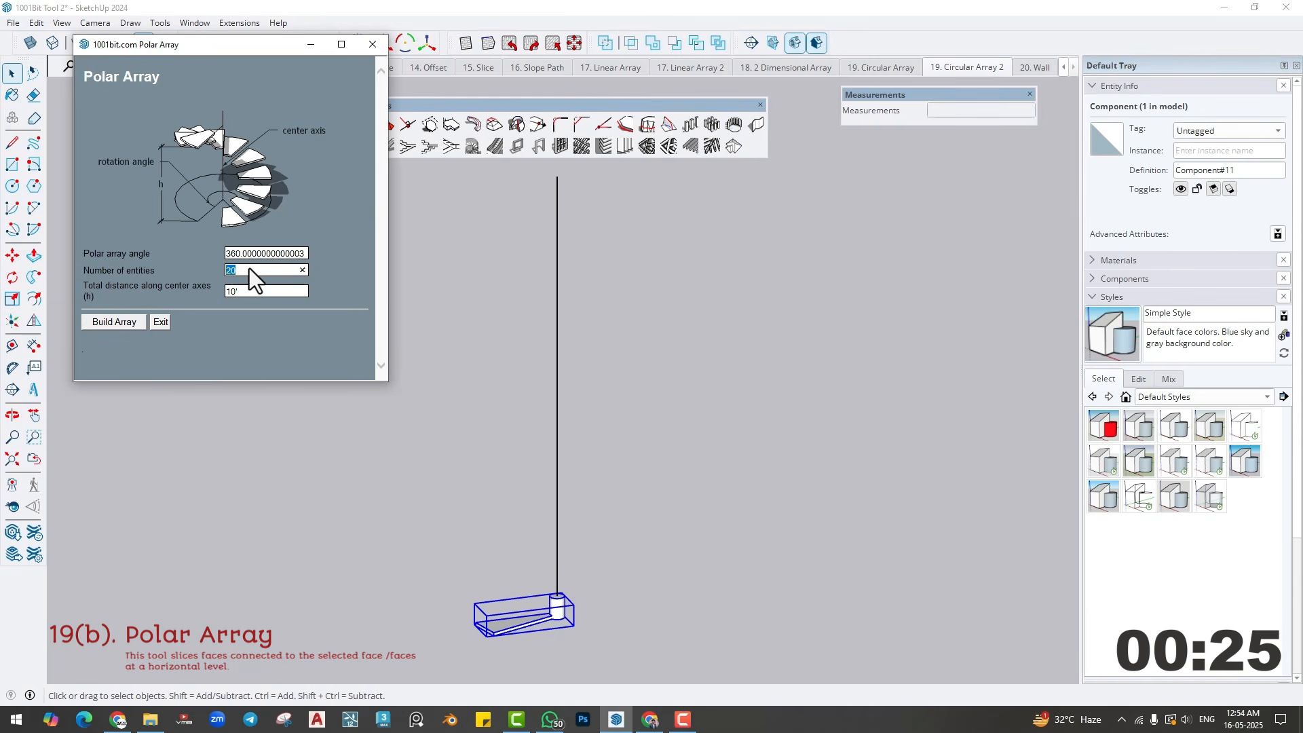
pyautogui.write('21')
pyautogui.press('Tab')
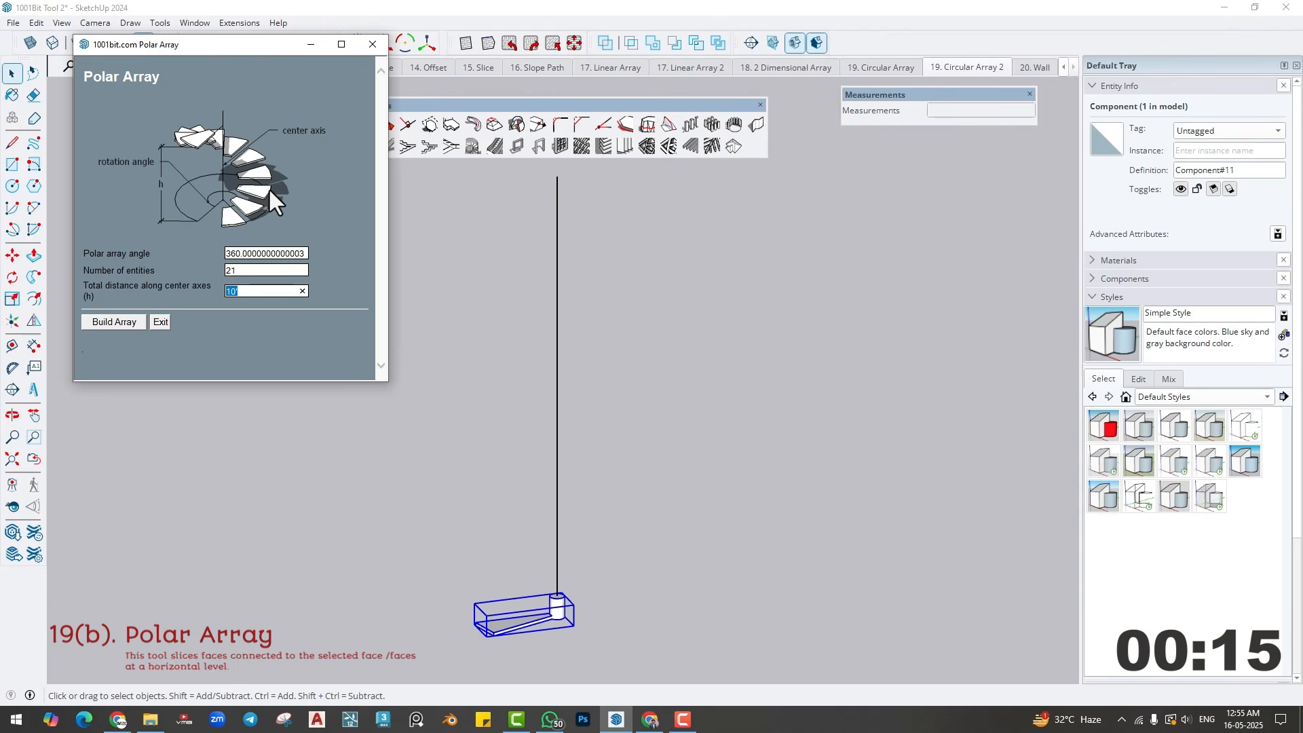
pyautogui.click(112, 323)
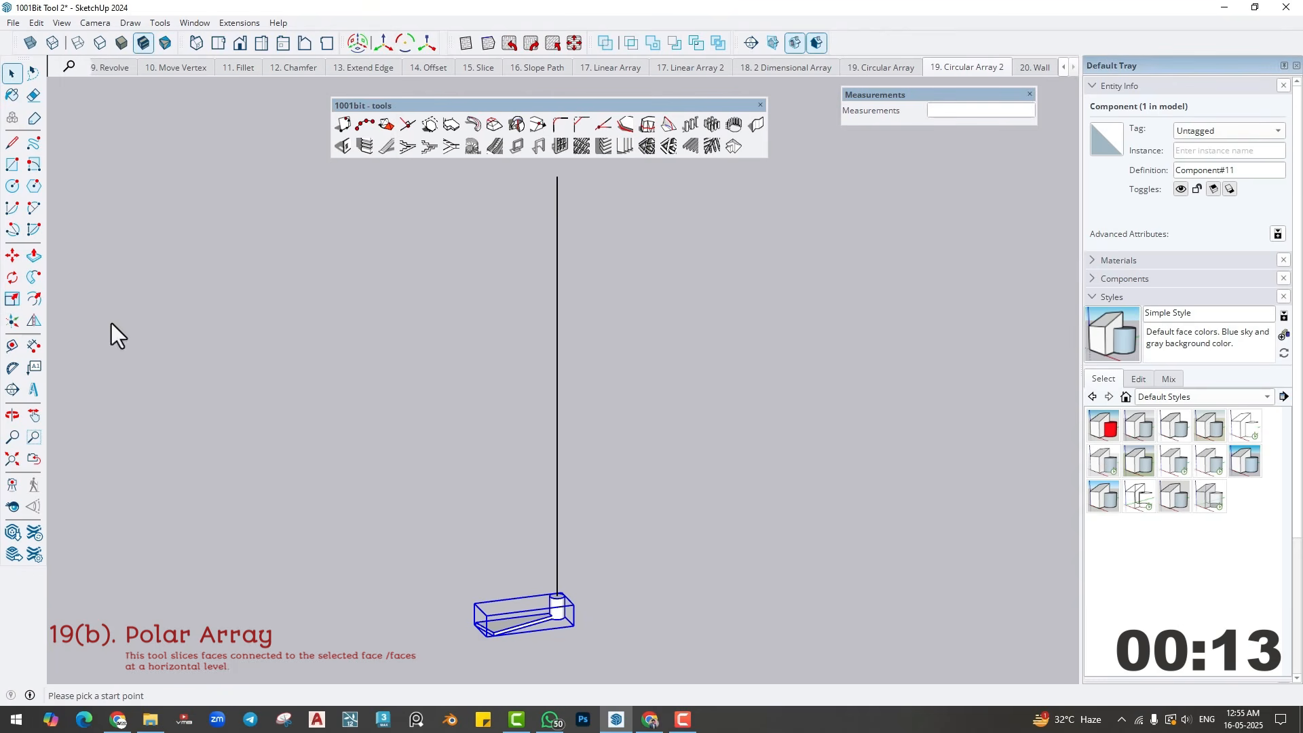
# - Build the spiral staircase by arraying the tread around the vertical line, starting from the line's base, and inspect it
pyautogui.click(558, 589)
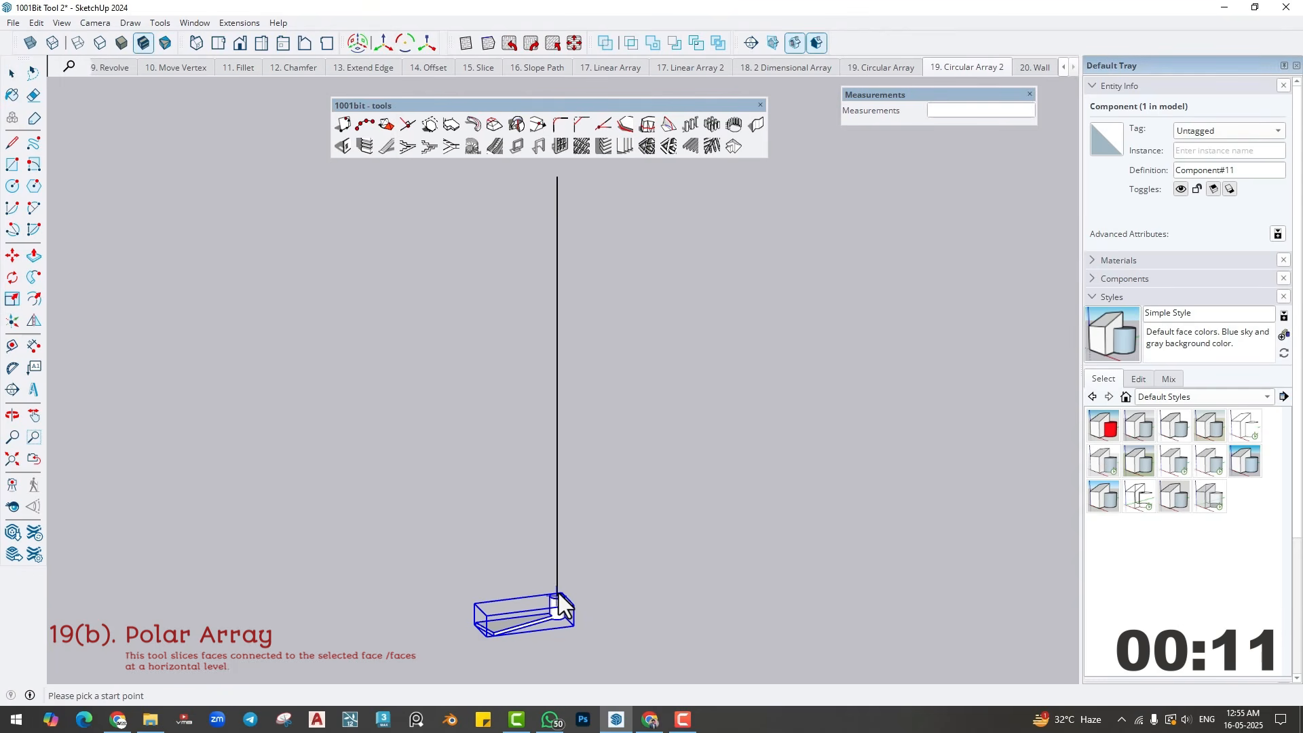
pyautogui.click(555, 494)
pyautogui.press('o')
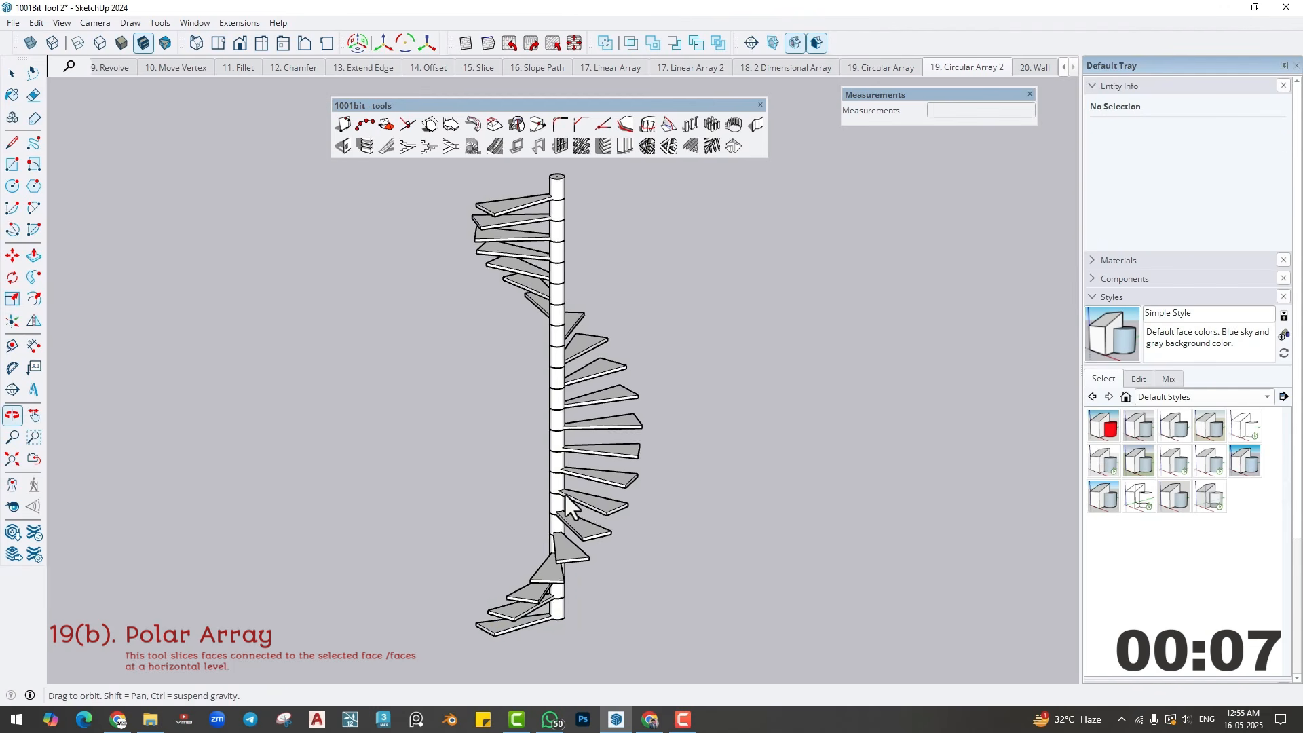
pyautogui.moveTo(690, 478); pyautogui.dragTo(482, 516)
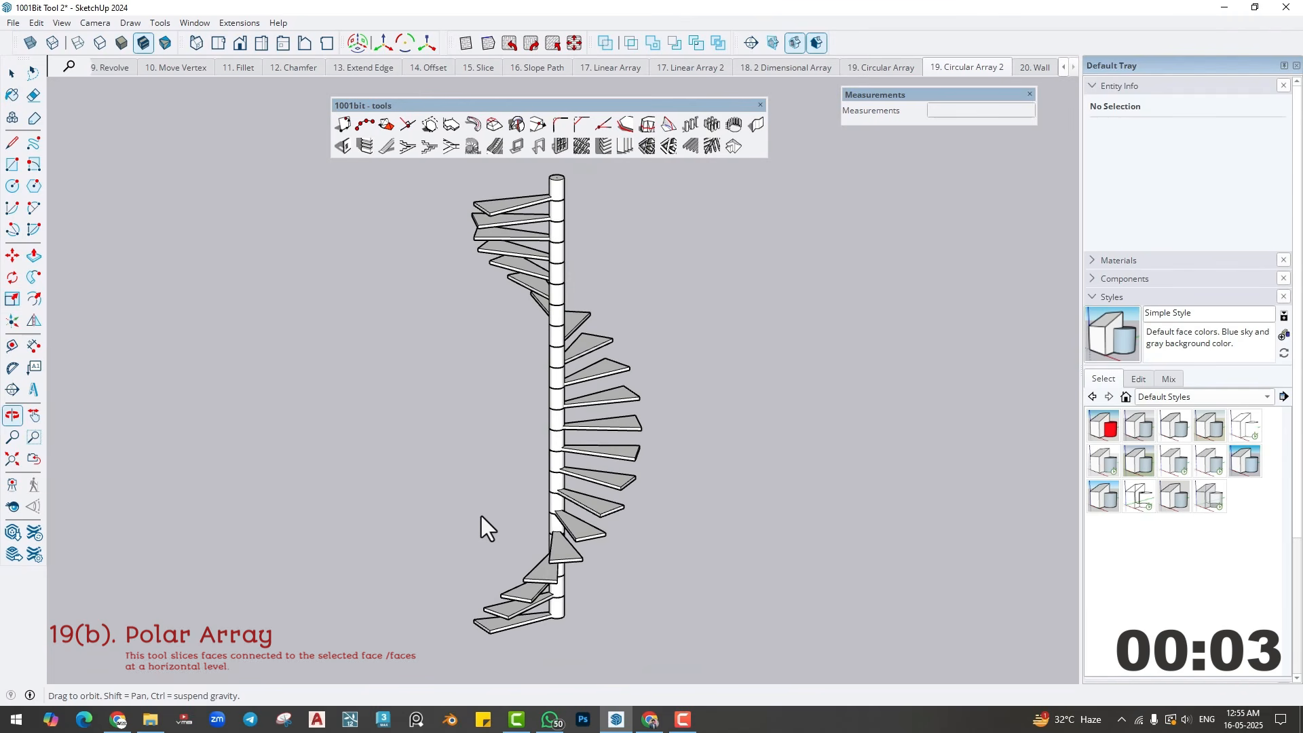
pyautogui.press('space')
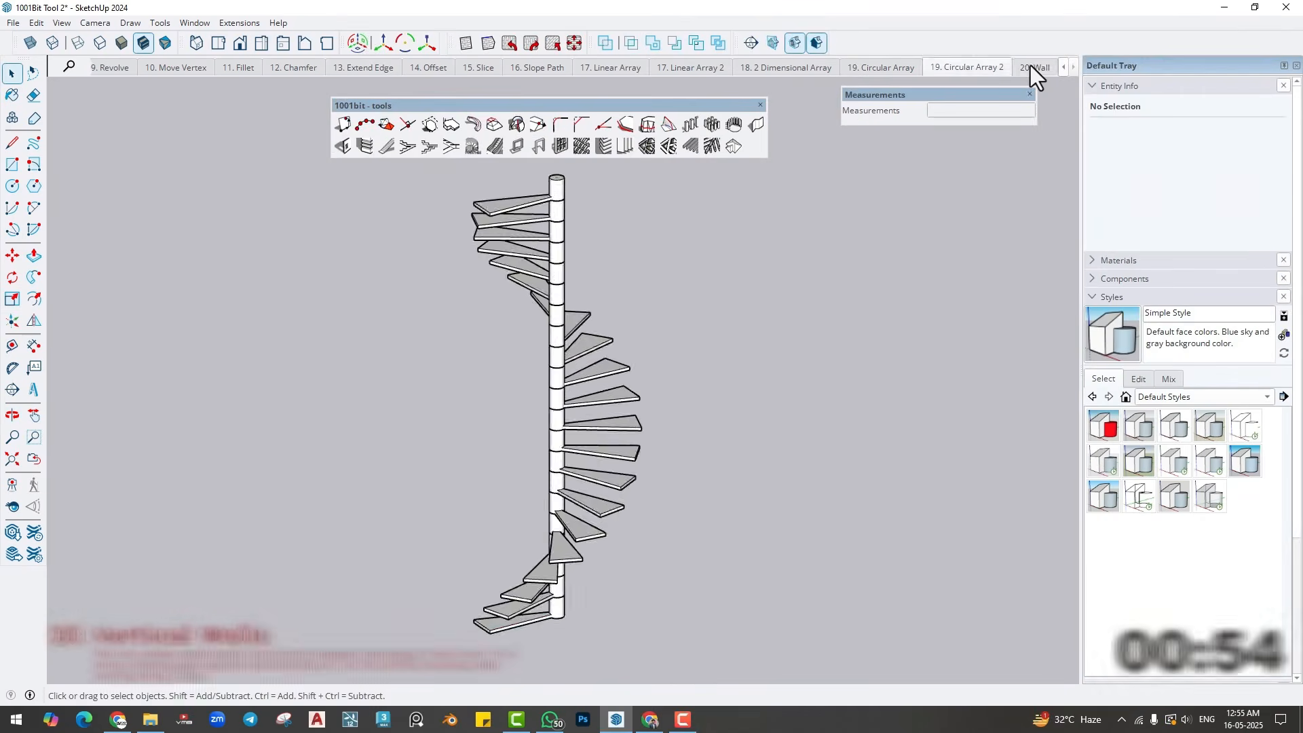
# - In the 20. Wall scene, start a vertical wall, preview the Center and Left alignments, and set the alignment to Right
pyautogui.click(1031, 67)
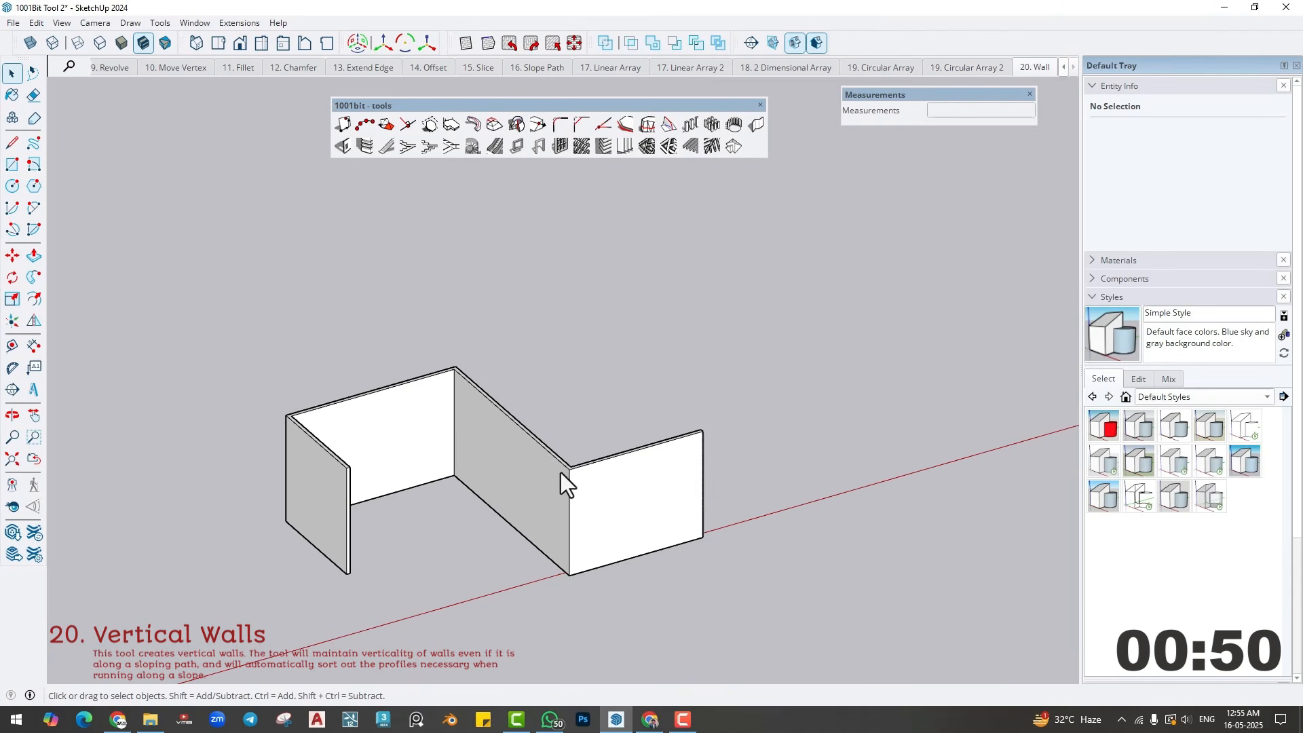
pyautogui.moveTo(753, 449)
pyautogui.keyDown('shift'); pyautogui.mouseDown(button='middle')
pyautogui.moveTo(278, 515)
pyautogui.moveTo(411, 523)
pyautogui.mouseUp(button='middle'); pyautogui.keyUp('shift')
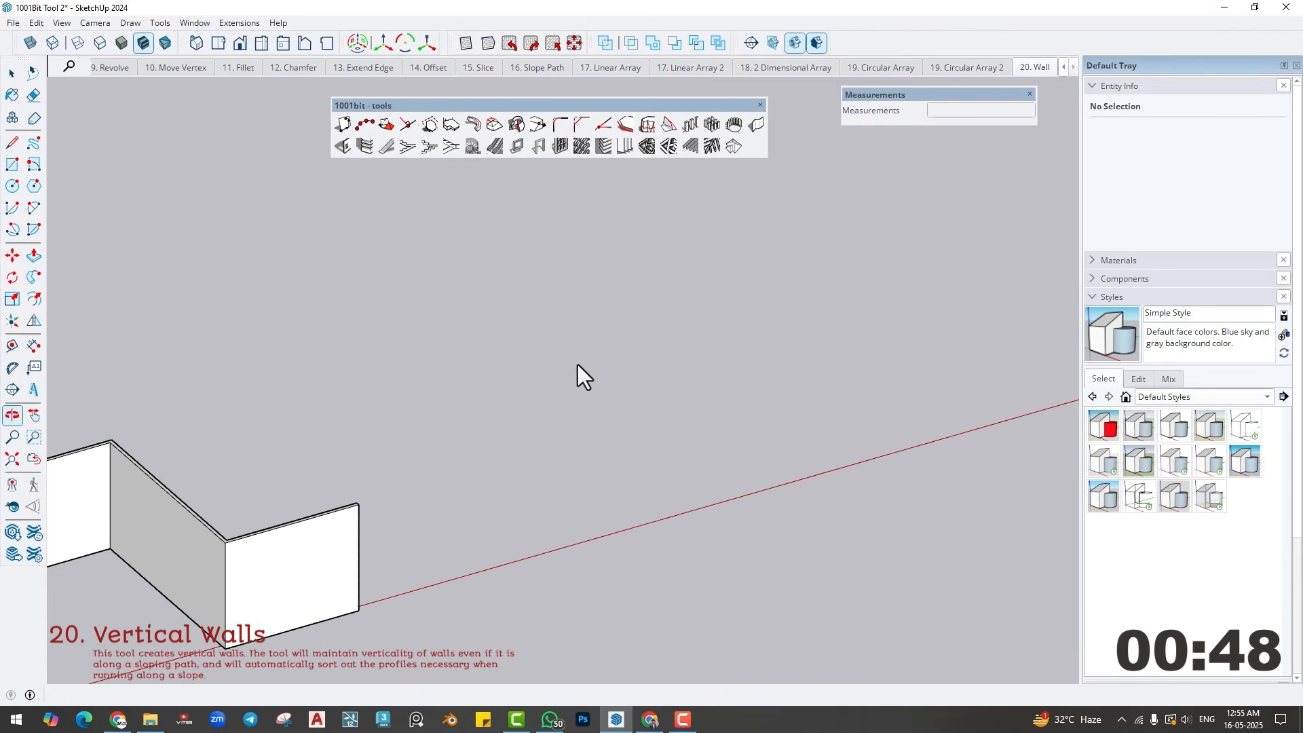
pyautogui.click(763, 129)
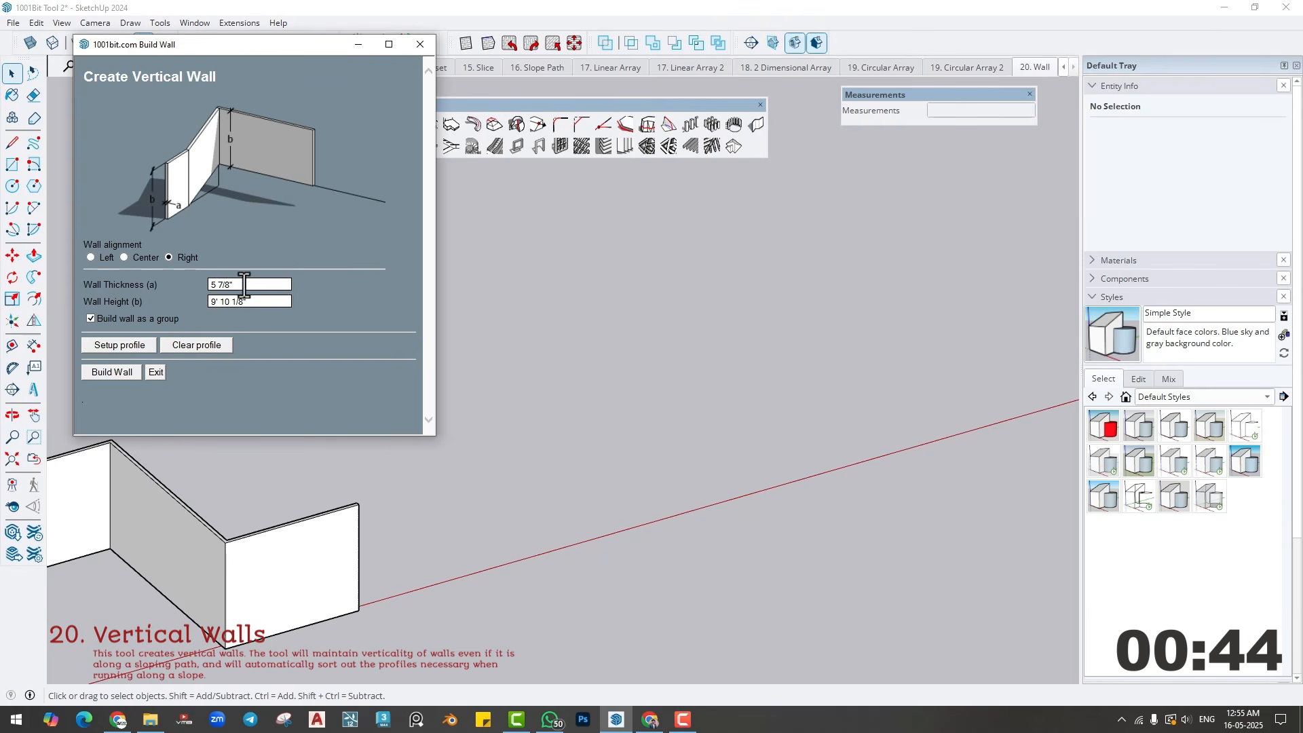
pyautogui.click(125, 257)
pyautogui.click(91, 257)
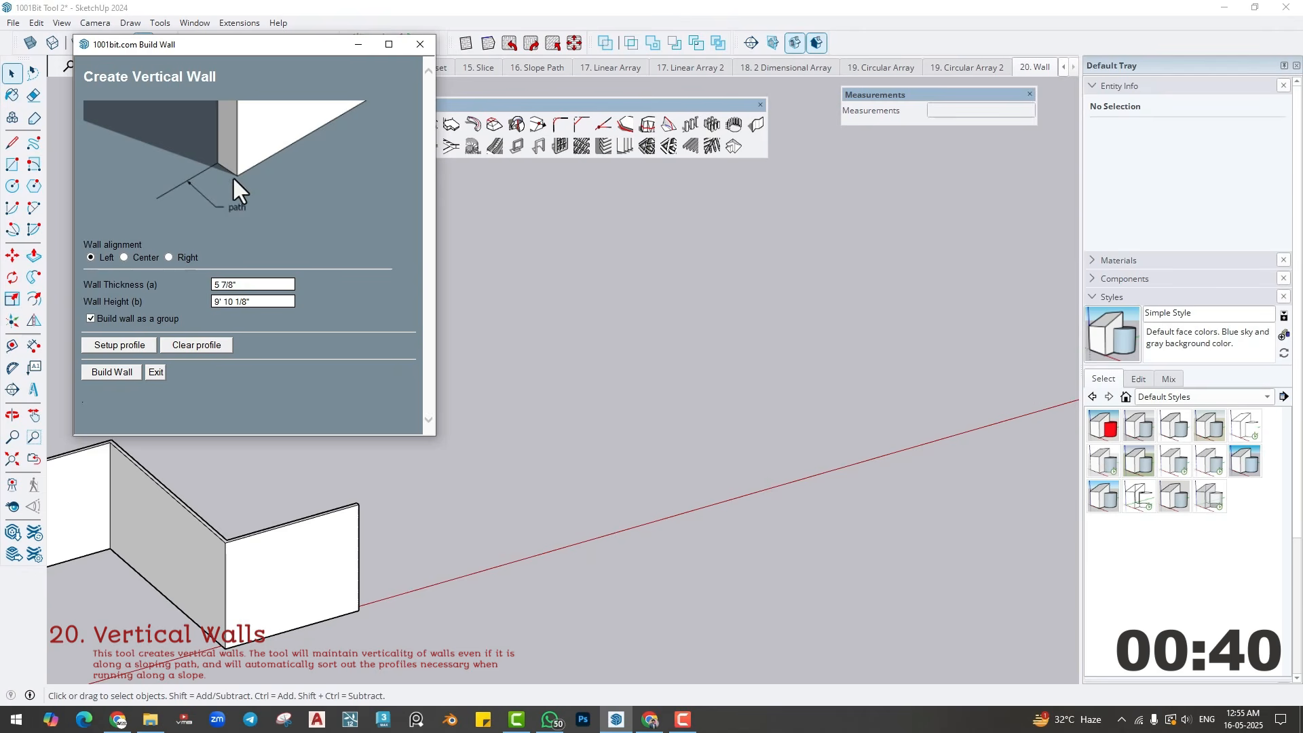
pyautogui.click(169, 257)
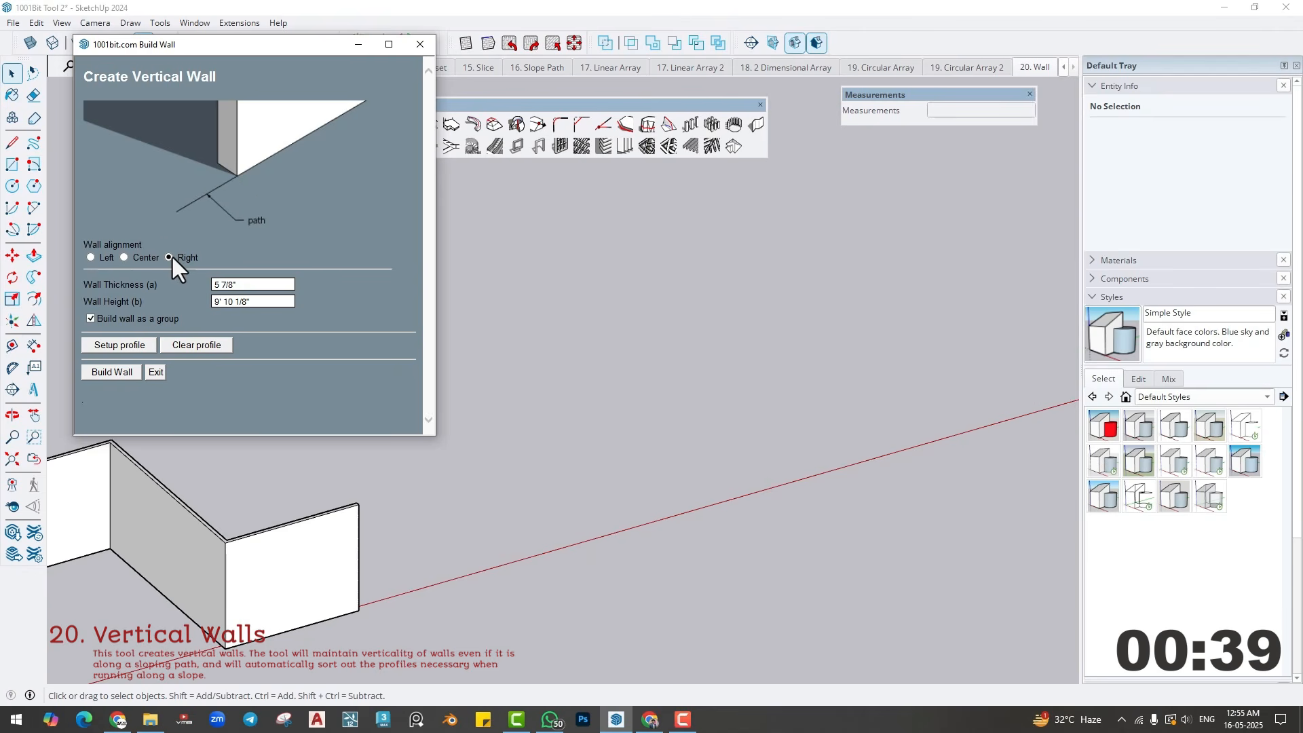
# - Set the vertical wall's thickness to 4" and its height to 10'
pyautogui.click(242, 284)
pyautogui.write('4"')
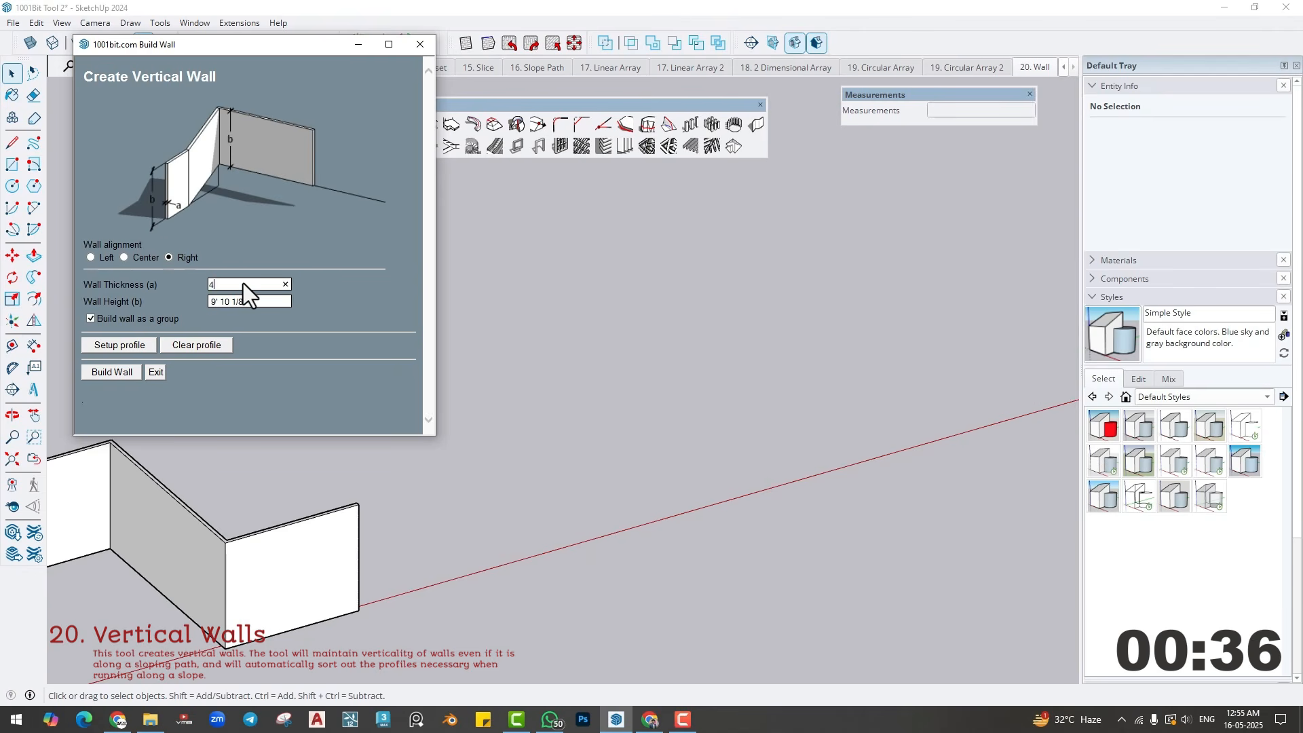
pyautogui.click(255, 301)
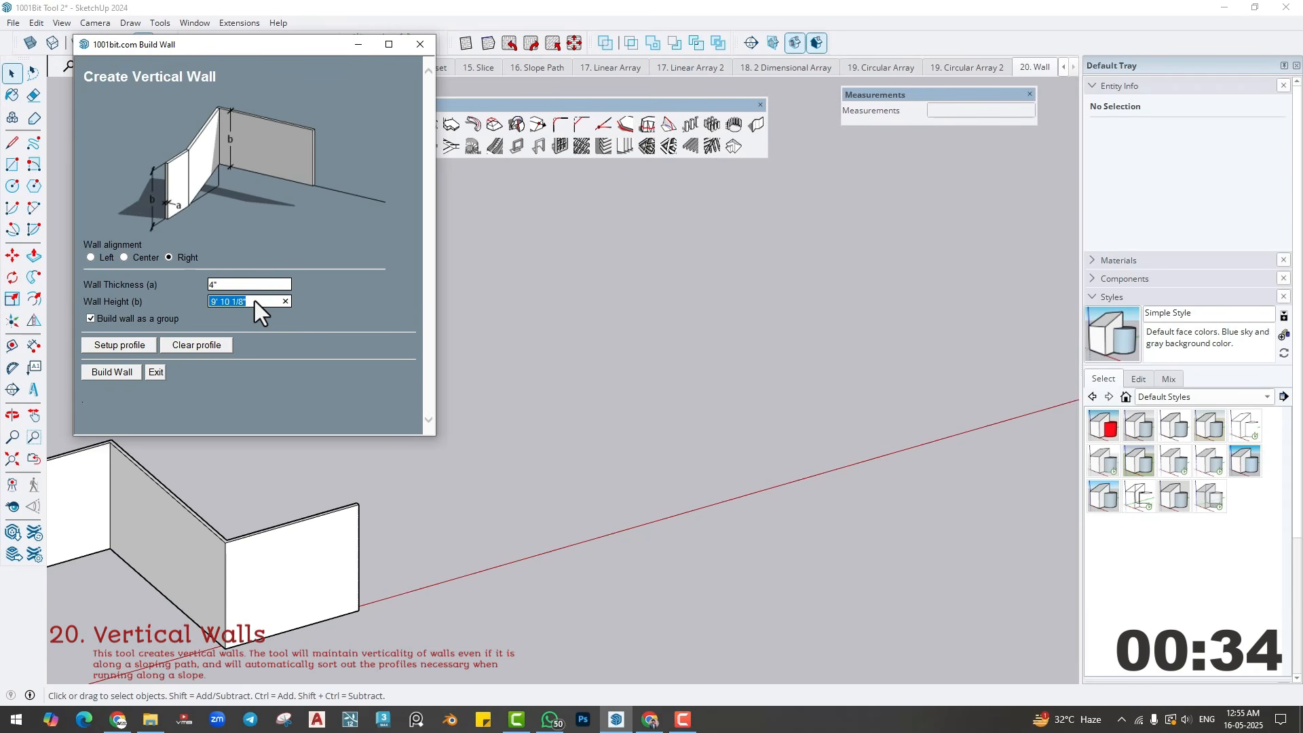
pyautogui.write('1')
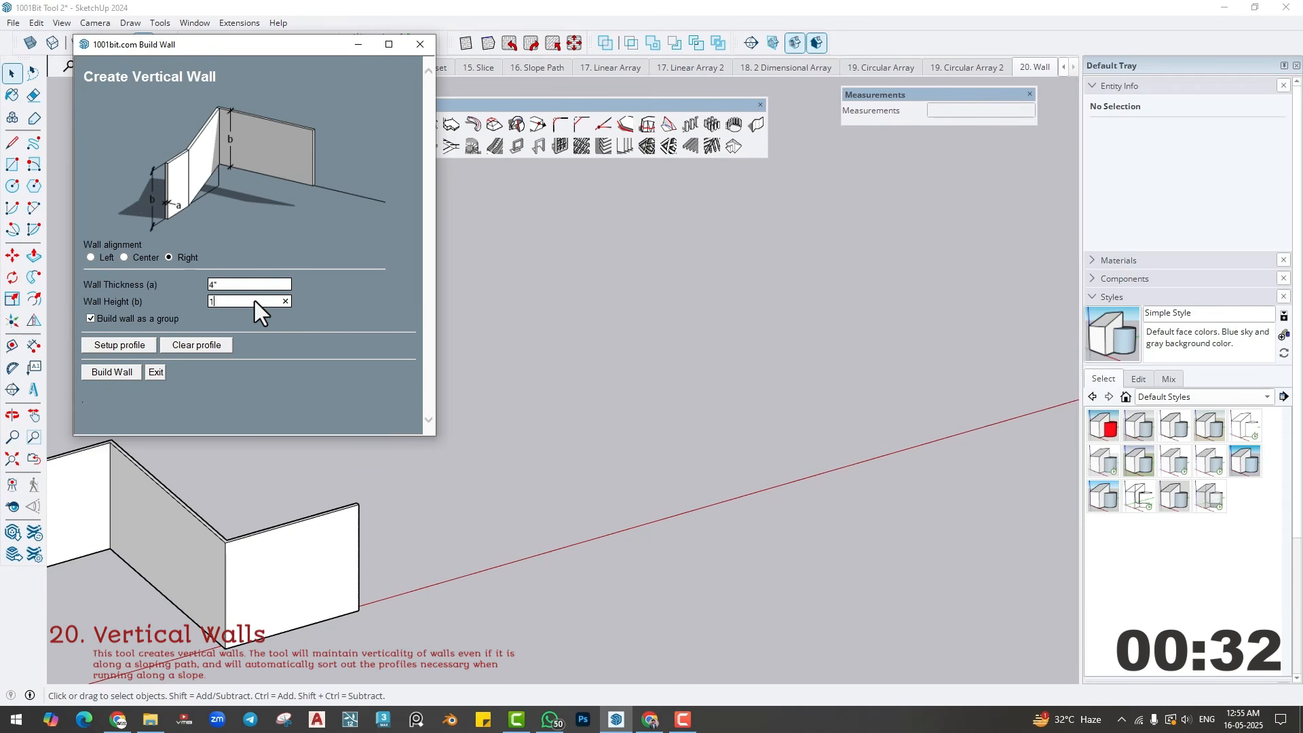
pyautogui.write("0'")
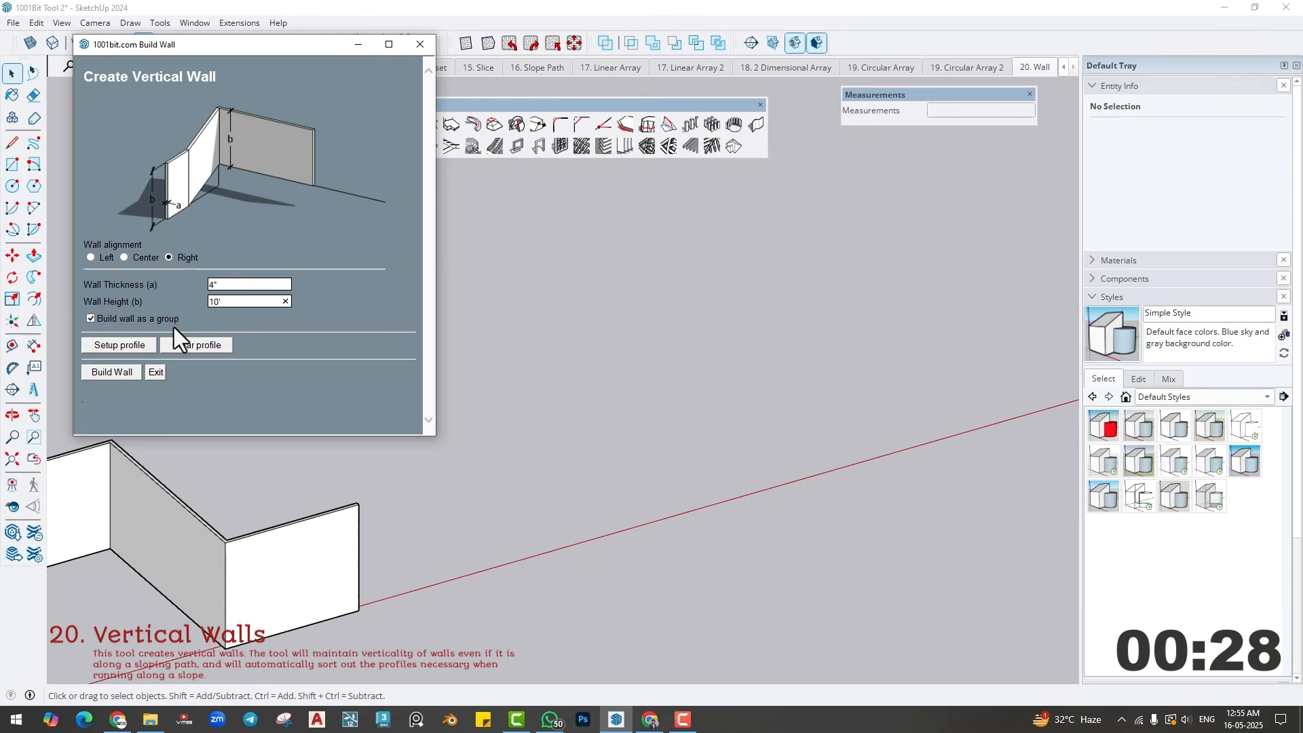
# - Build the vertical wall along a six-segment zigzag path in the empty area beside the existing wall and finish it at the last point
pyautogui.click(112, 371)
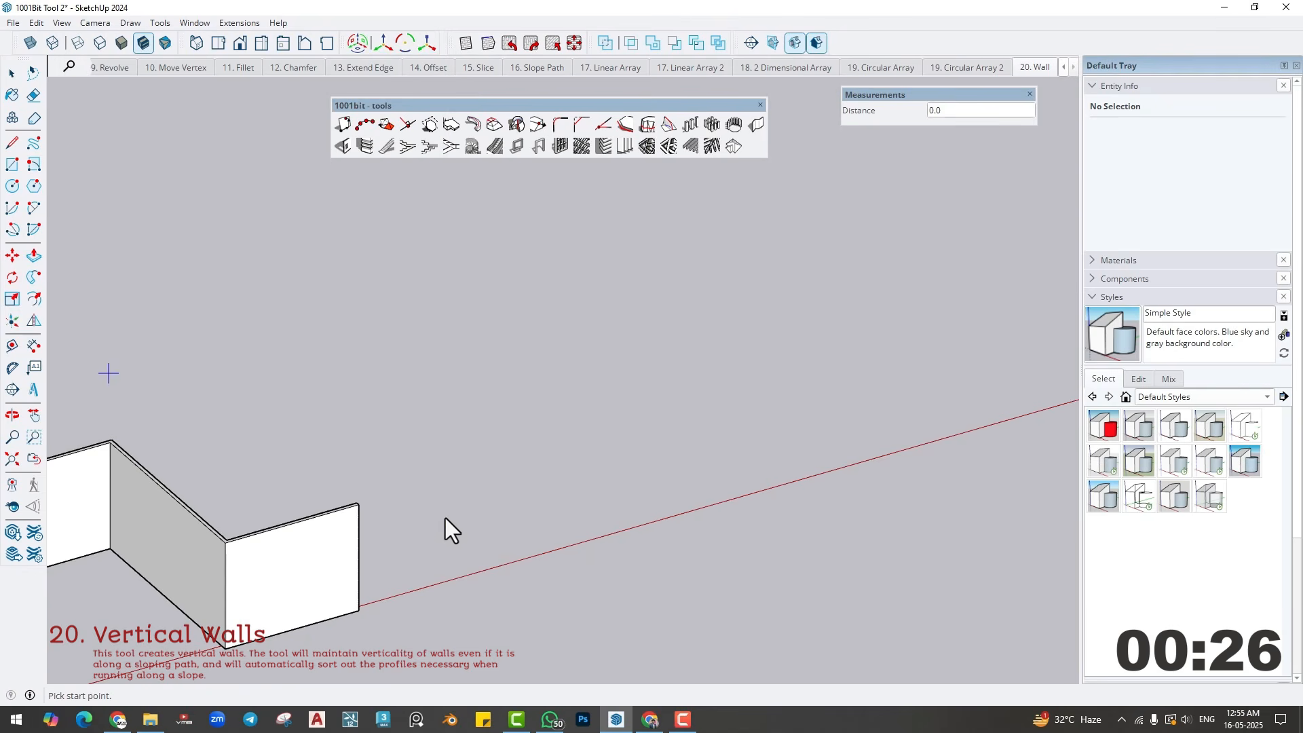
pyautogui.click(454, 489)
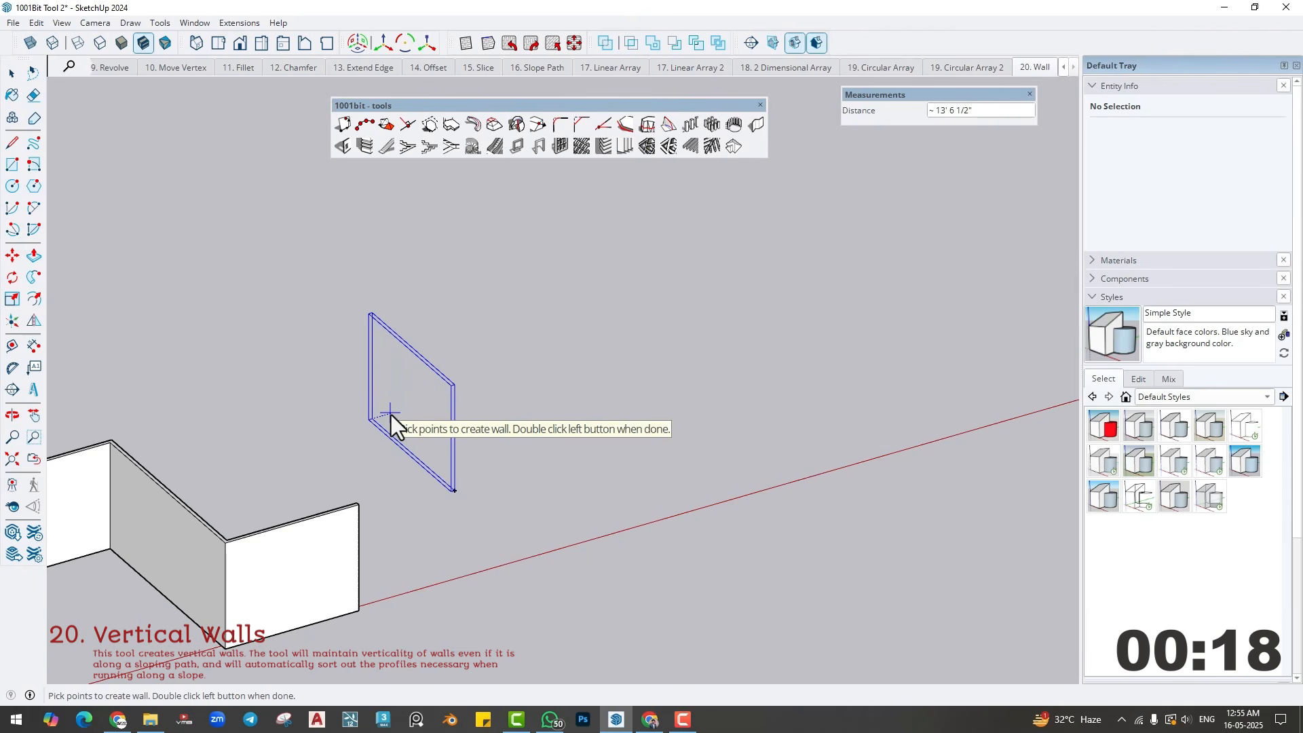
pyautogui.click(391, 413)
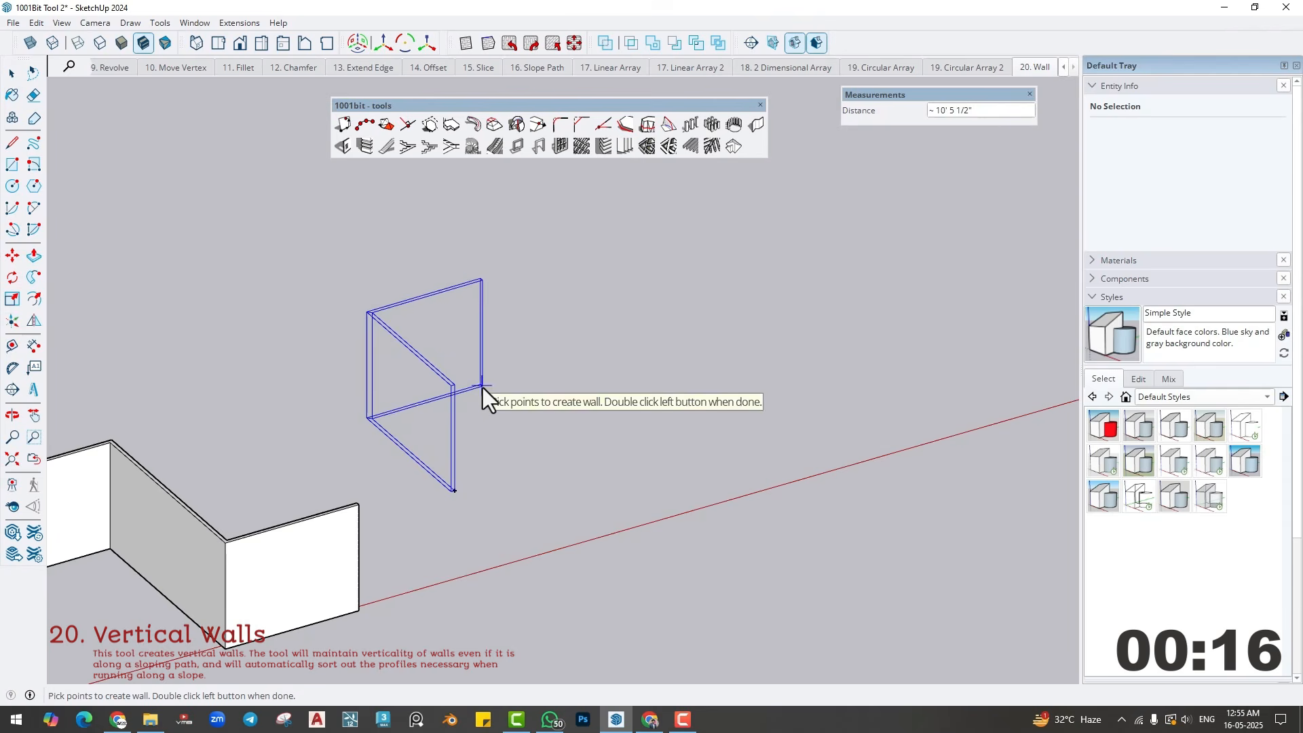
pyautogui.click(558, 365)
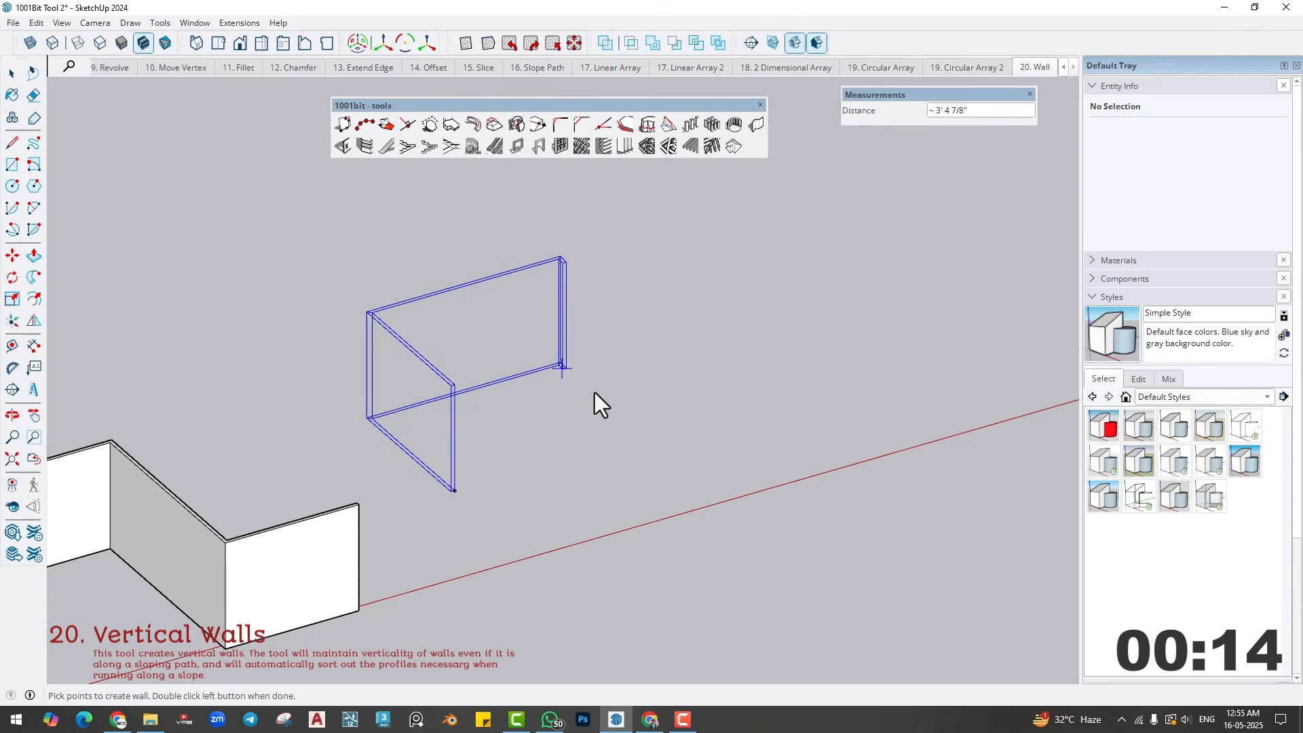
pyautogui.click(640, 435)
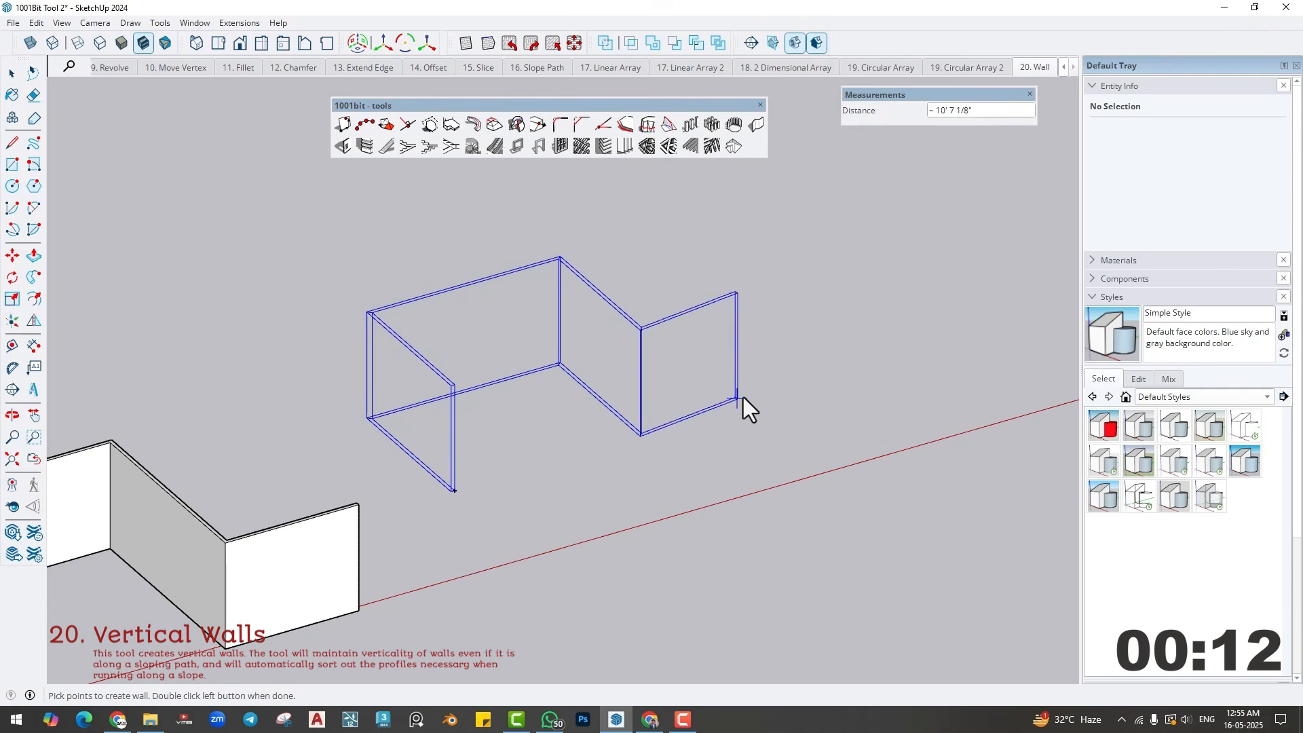
pyautogui.click(801, 389)
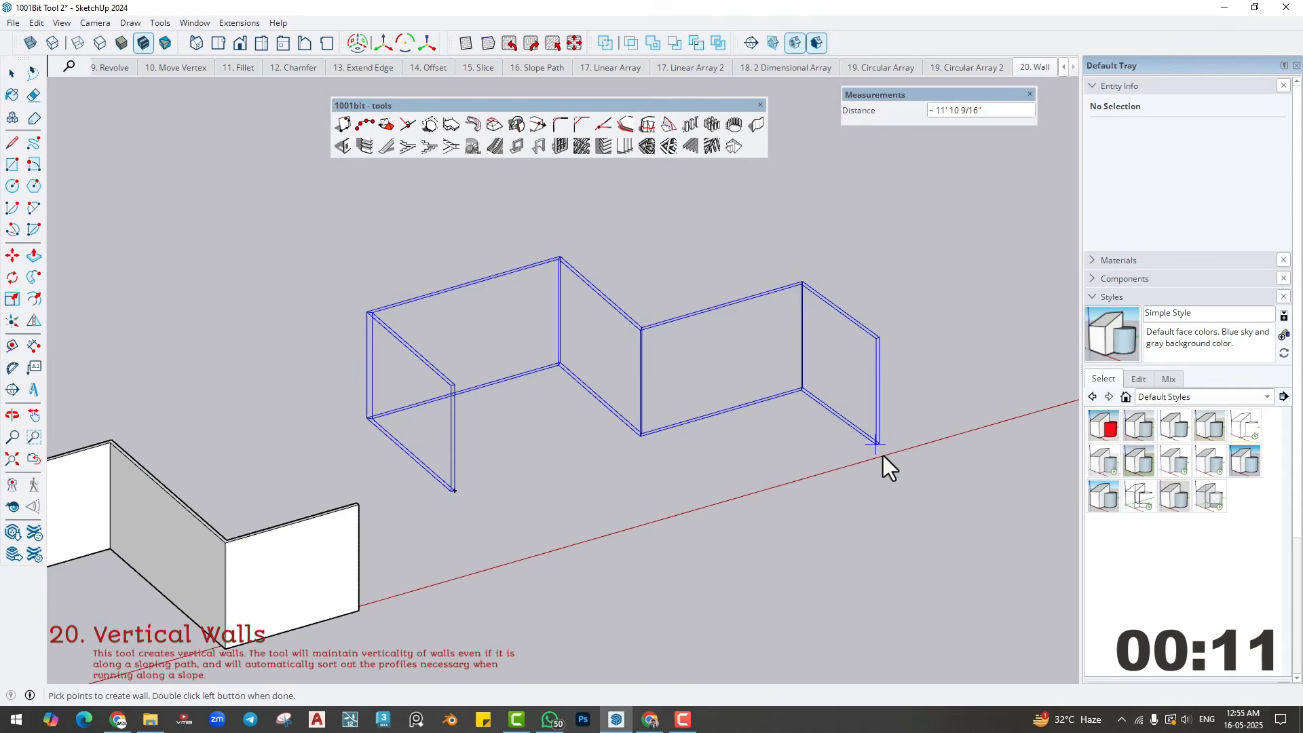
pyautogui.click(917, 480)
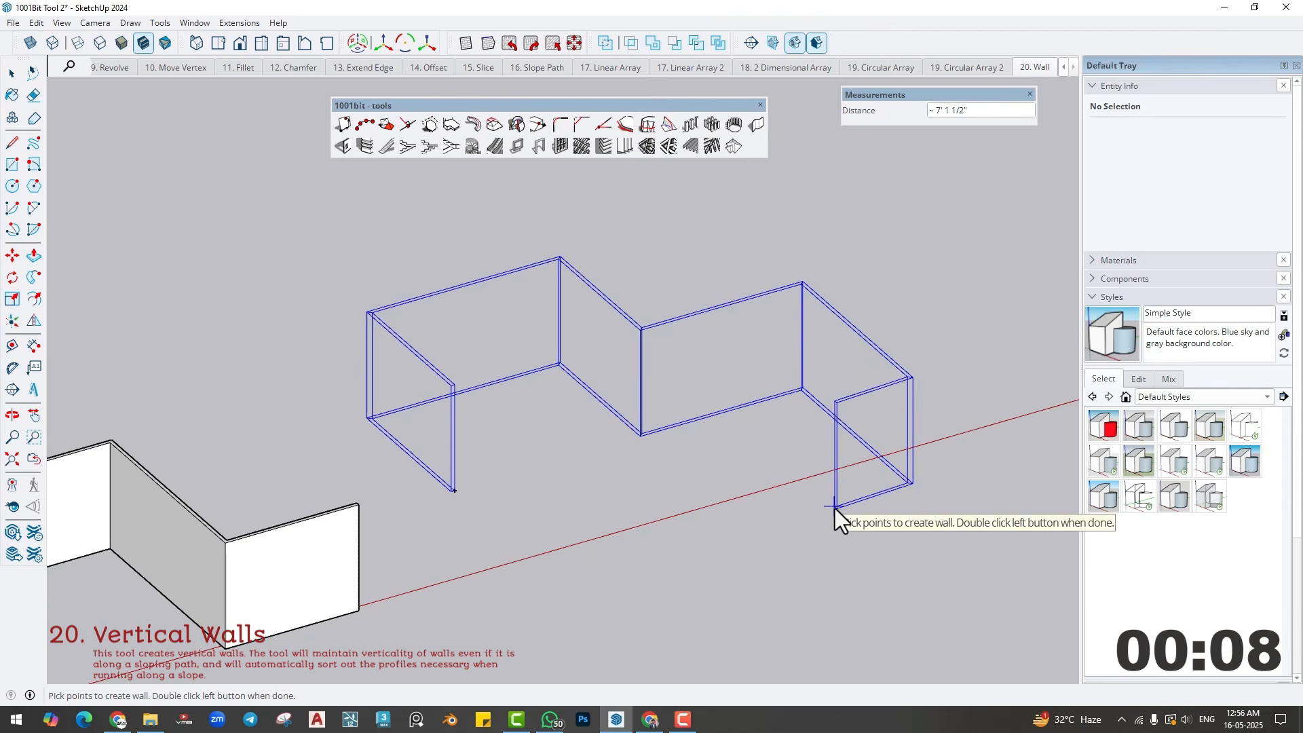
pyautogui.doubleClick(803, 521)
pyautogui.moveTo(803, 521)
pyautogui.mouseDown(button='middle')
pyautogui.moveTo(607, 454)
pyautogui.moveTo(817, 503)
pyautogui.mouseUp(button='middle')
pyautogui.click(817, 504)
pyautogui.moveTo(728, 511); pyautogui.dragTo(766, 538, button='middle')
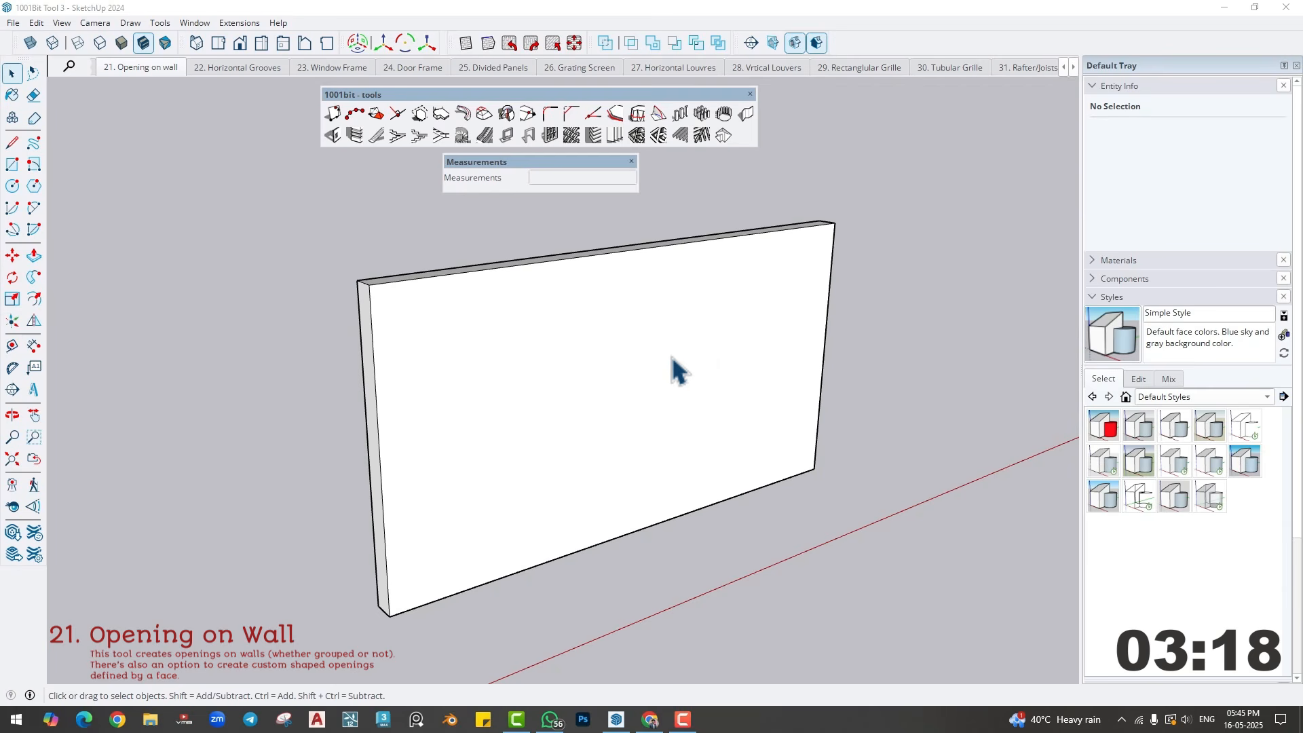
# - In the 21. Opening on wall scene, place vertical guides for the window 2' from the wall face's near edge and 4' further along
pyautogui.click(13, 346)
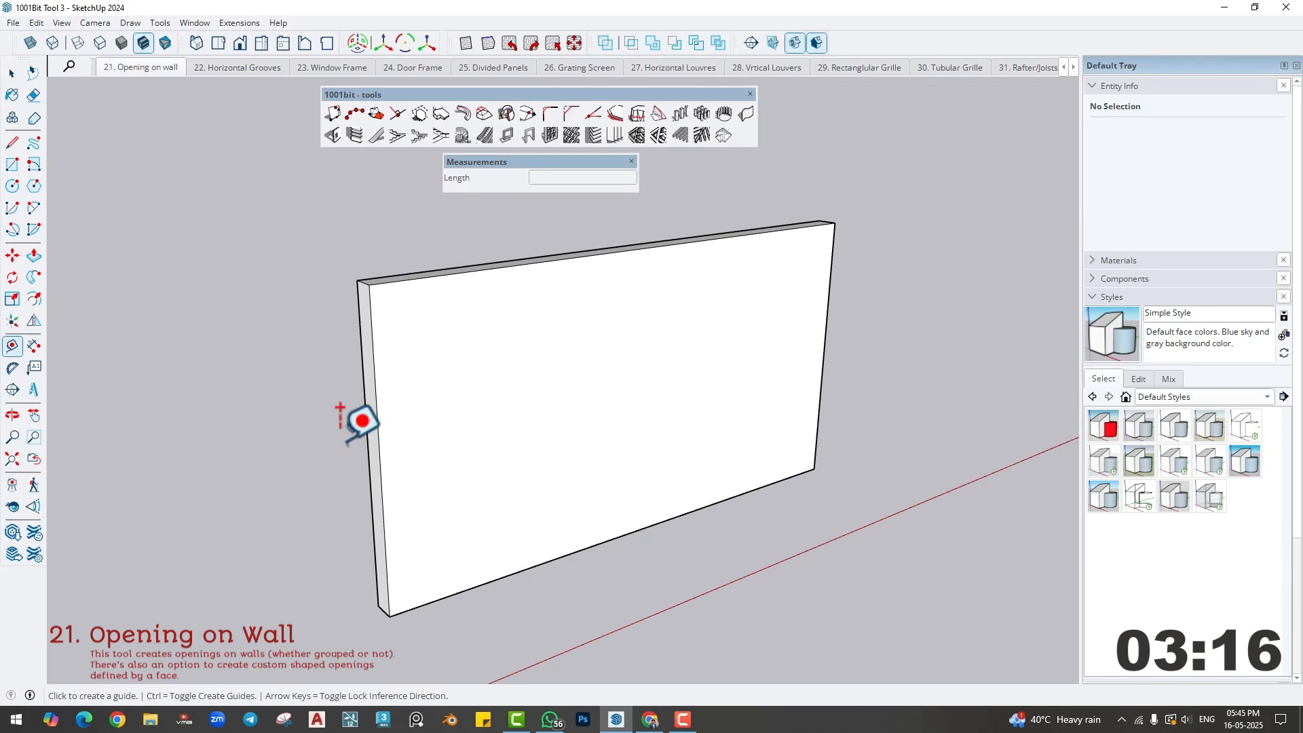
pyautogui.click(379, 449)
pyautogui.write('2')
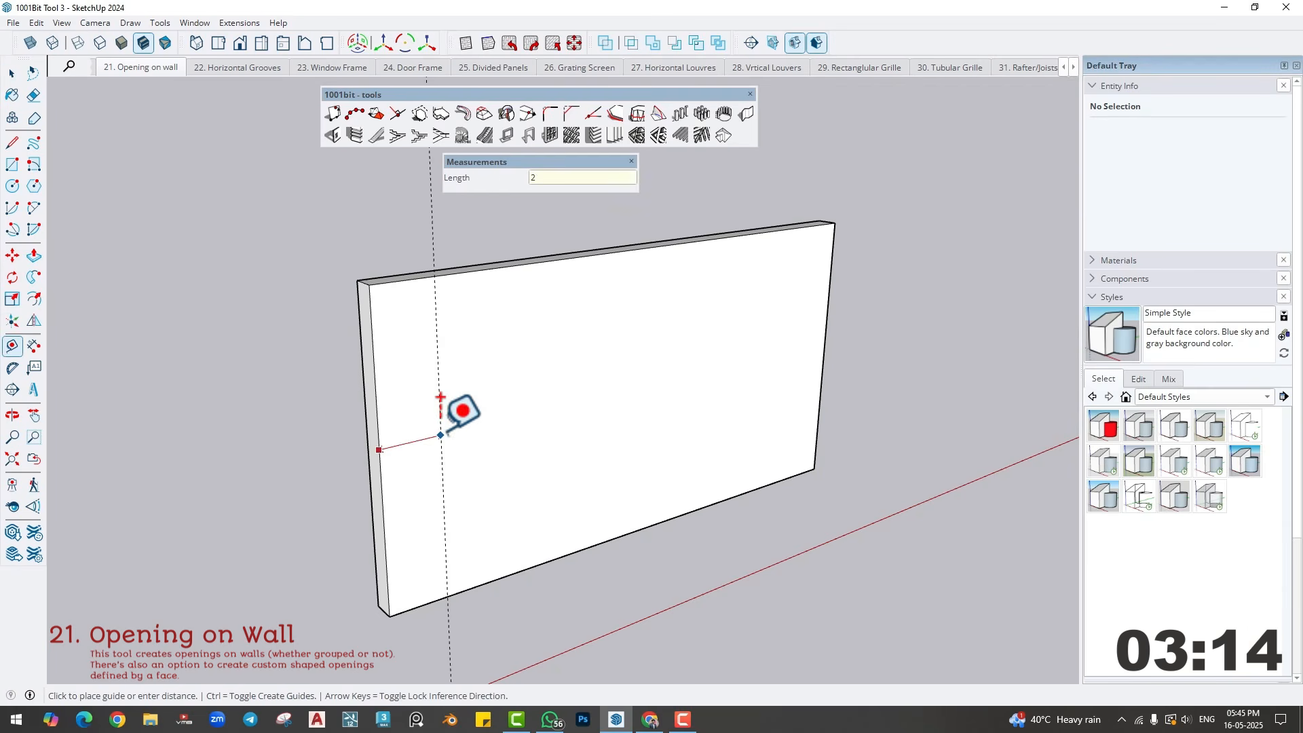
pyautogui.press('Return')
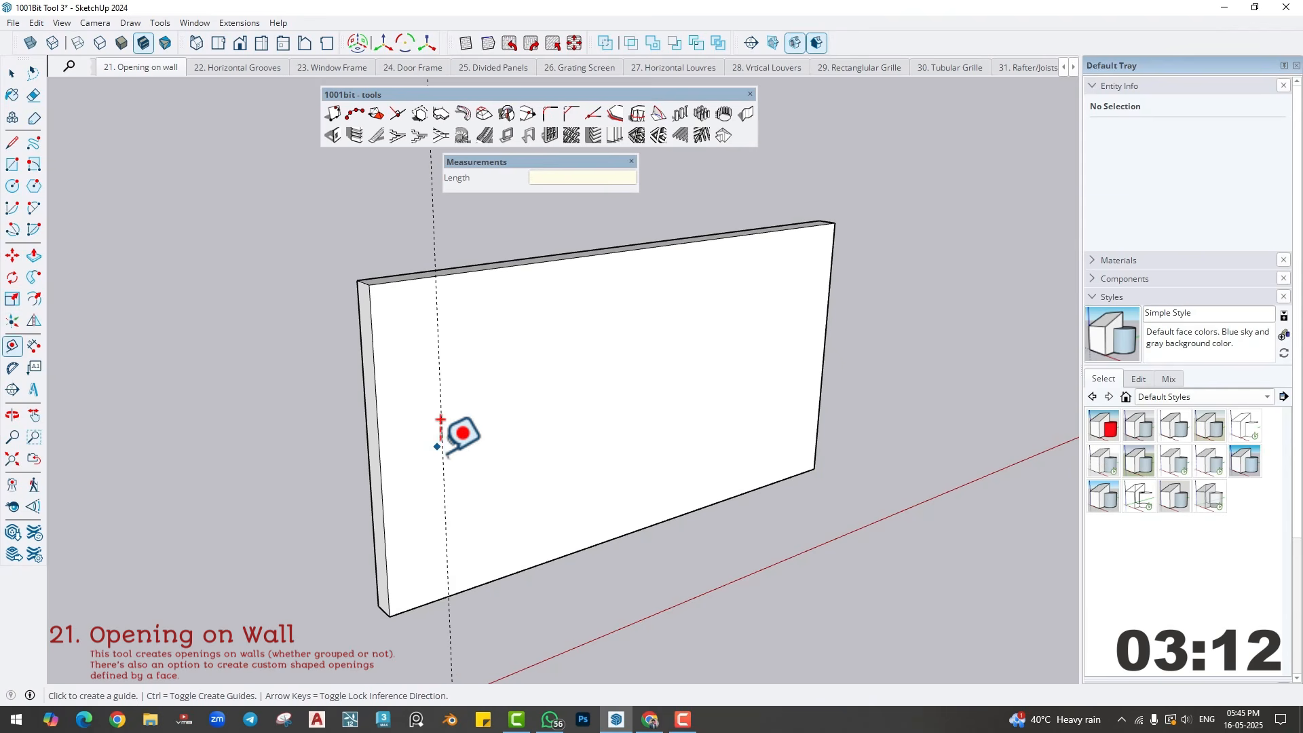
pyautogui.click(441, 449)
pyautogui.write('4')
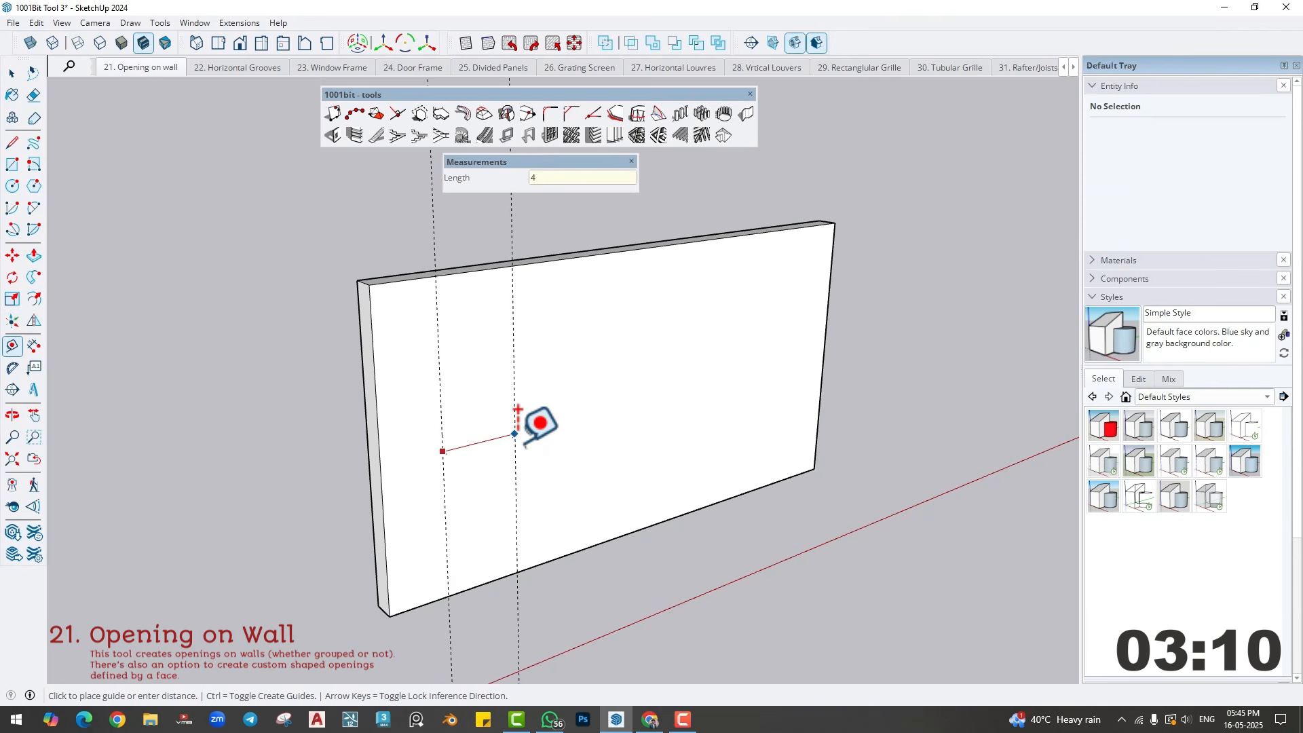
pyautogui.press('Return')
# - Add vertical guides for the door 2' beyond the window's far guide and 3' further along the wall
pyautogui.click(553, 420)
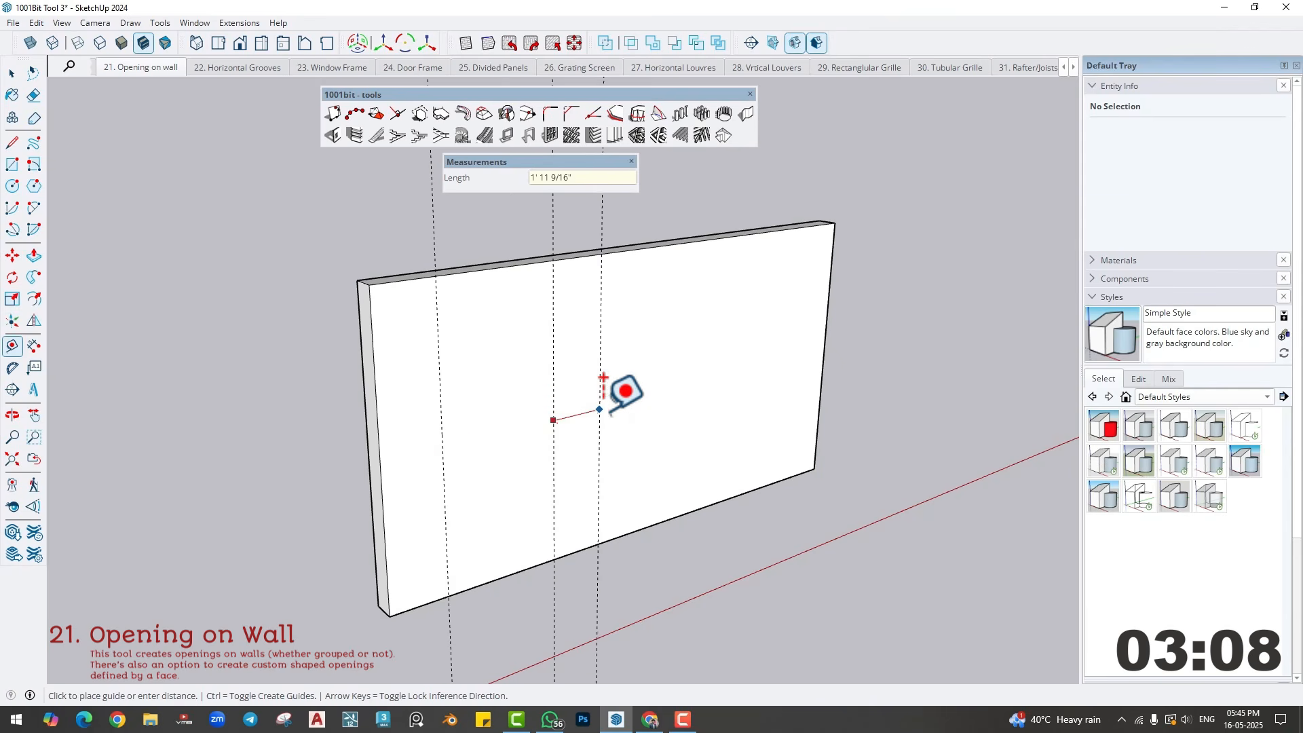
pyautogui.write('2')
pyautogui.press('Return')
pyautogui.click(603, 432)
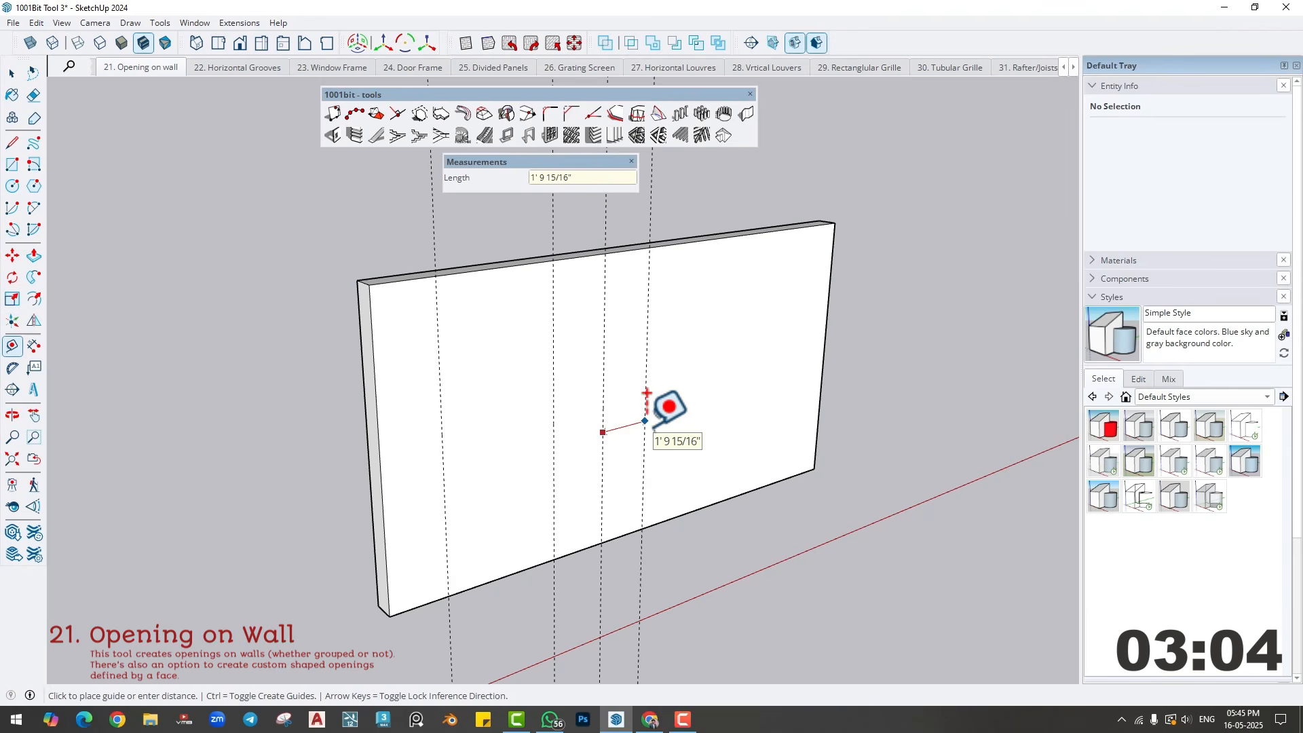
pyautogui.write('3')
pyautogui.press('Return')
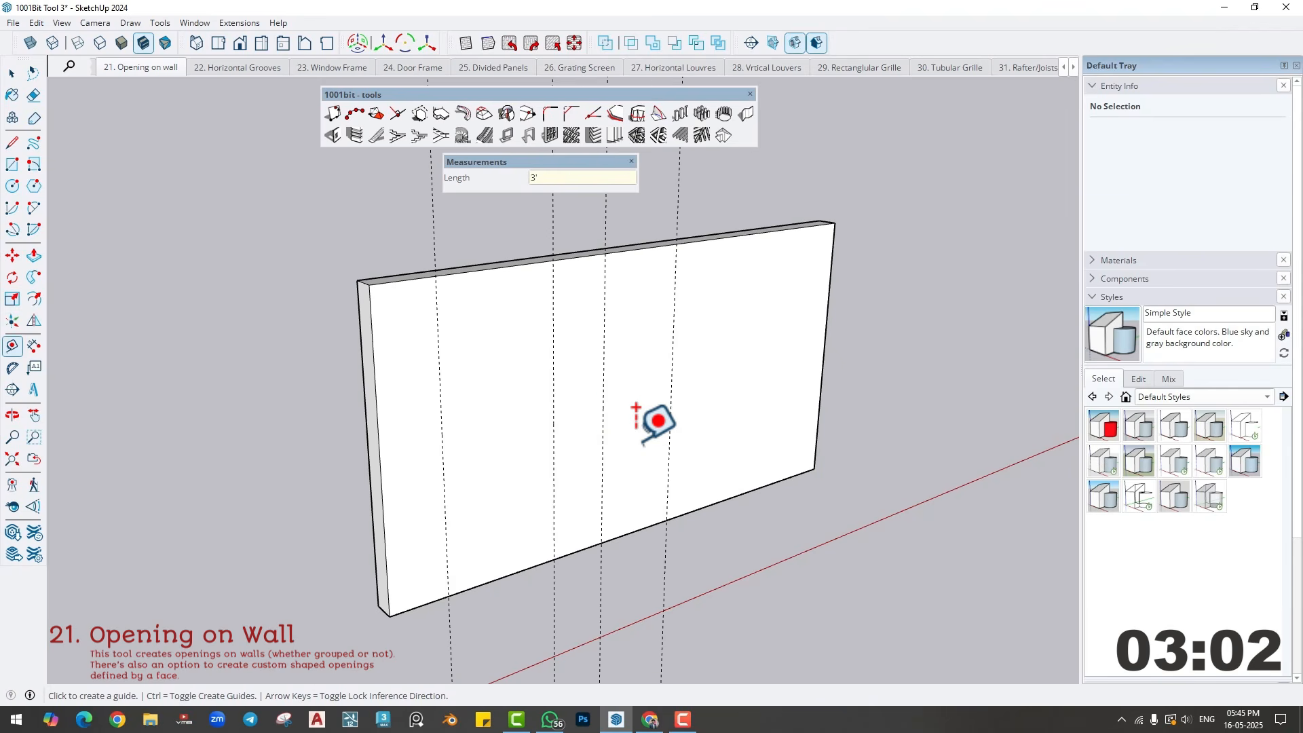
# - Place horizontal guides 3' and 7' above the wall's bottom edge
pyautogui.click(635, 529)
pyautogui.write('3')
pyautogui.press('Return')
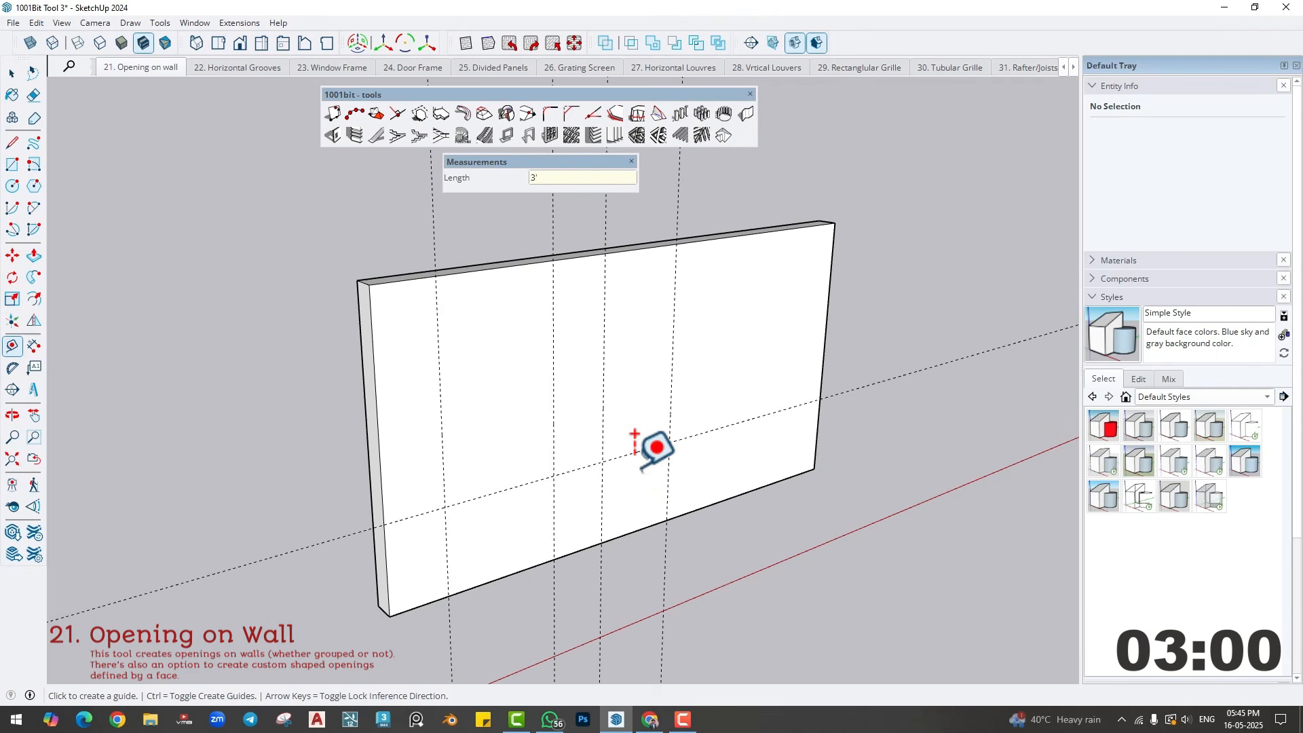
pyautogui.click(635, 530)
pyautogui.write('7')
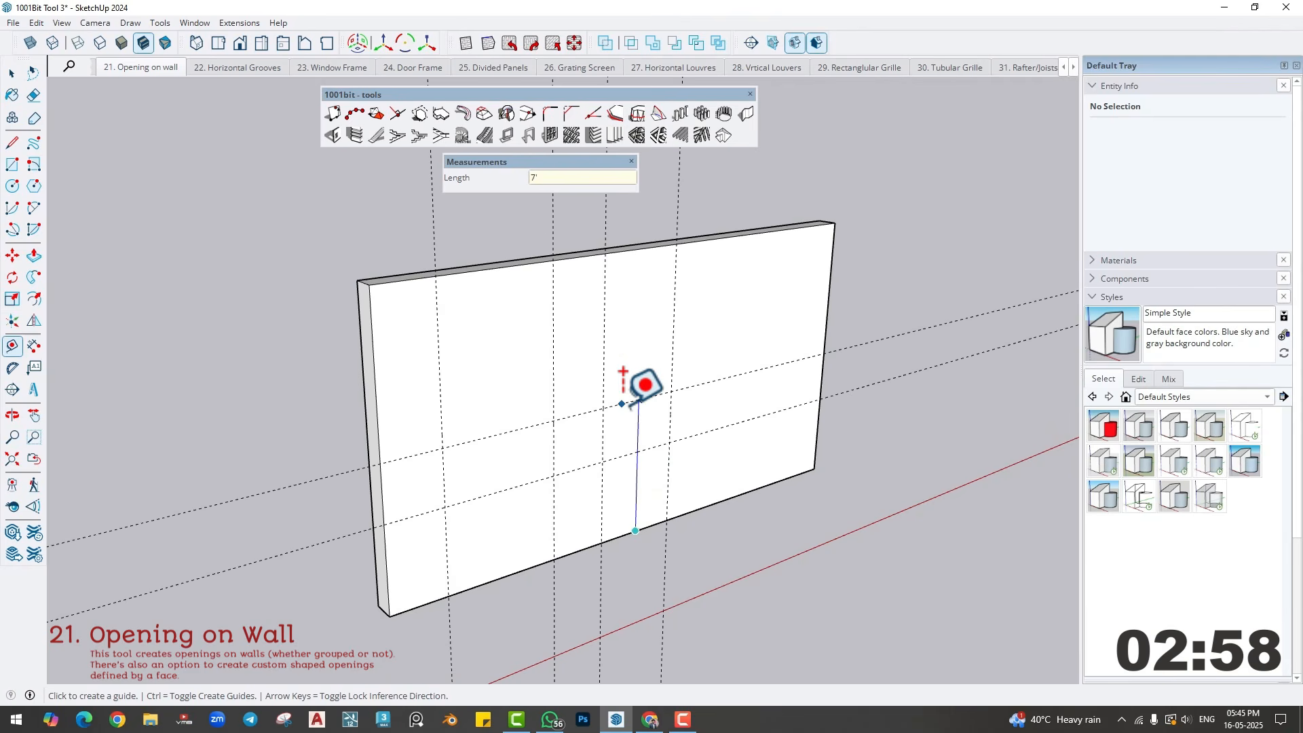
pyautogui.press('Return')
# - Draw a 4' by 4' window rectangle and a 3' by 7' door rectangle on the wall face at the guide intersections
pyautogui.press('r')
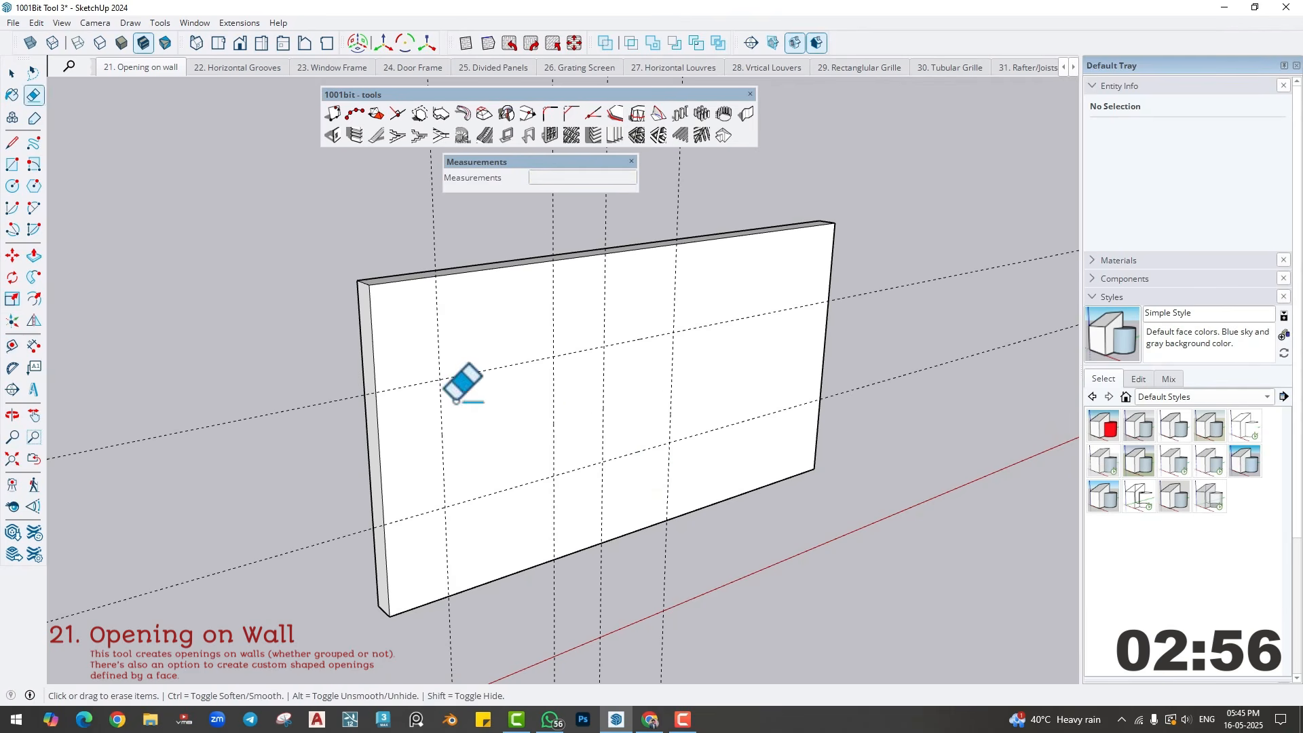
pyautogui.click(440, 379)
pyautogui.click(555, 476)
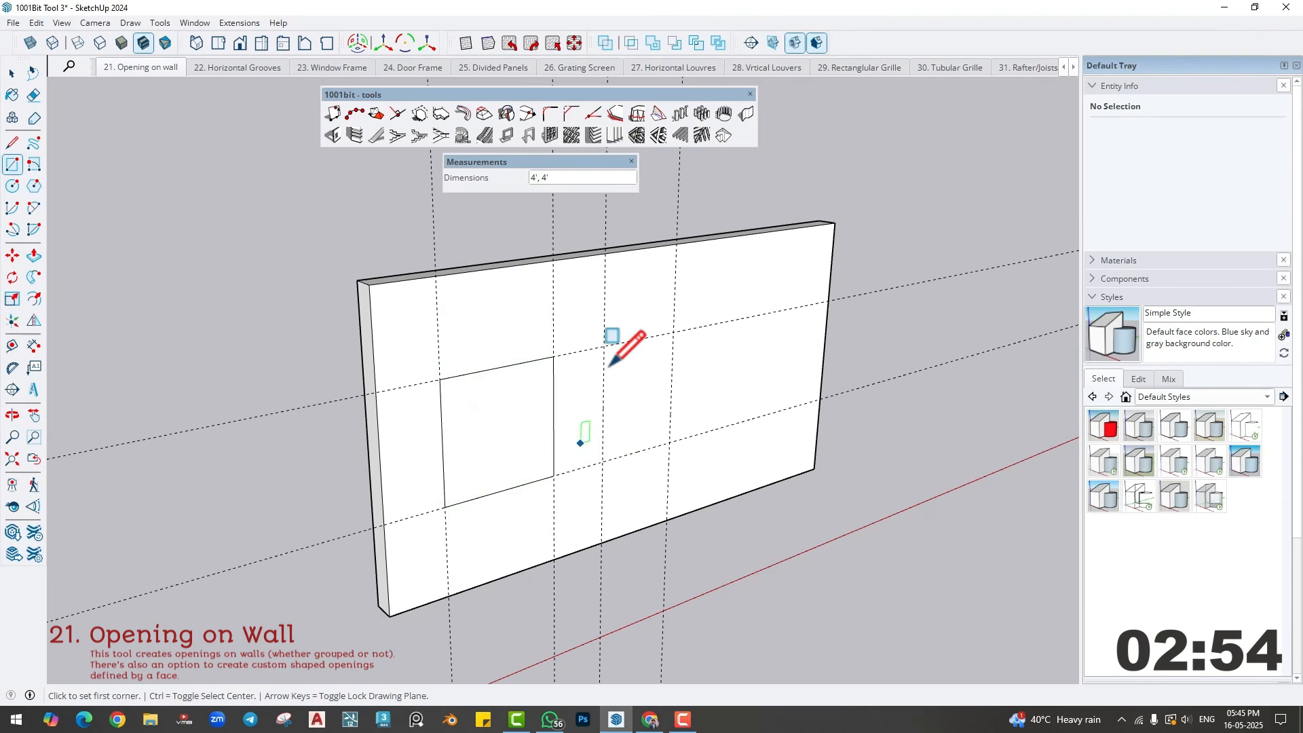
pyautogui.click(603, 346)
pyautogui.click(667, 521)
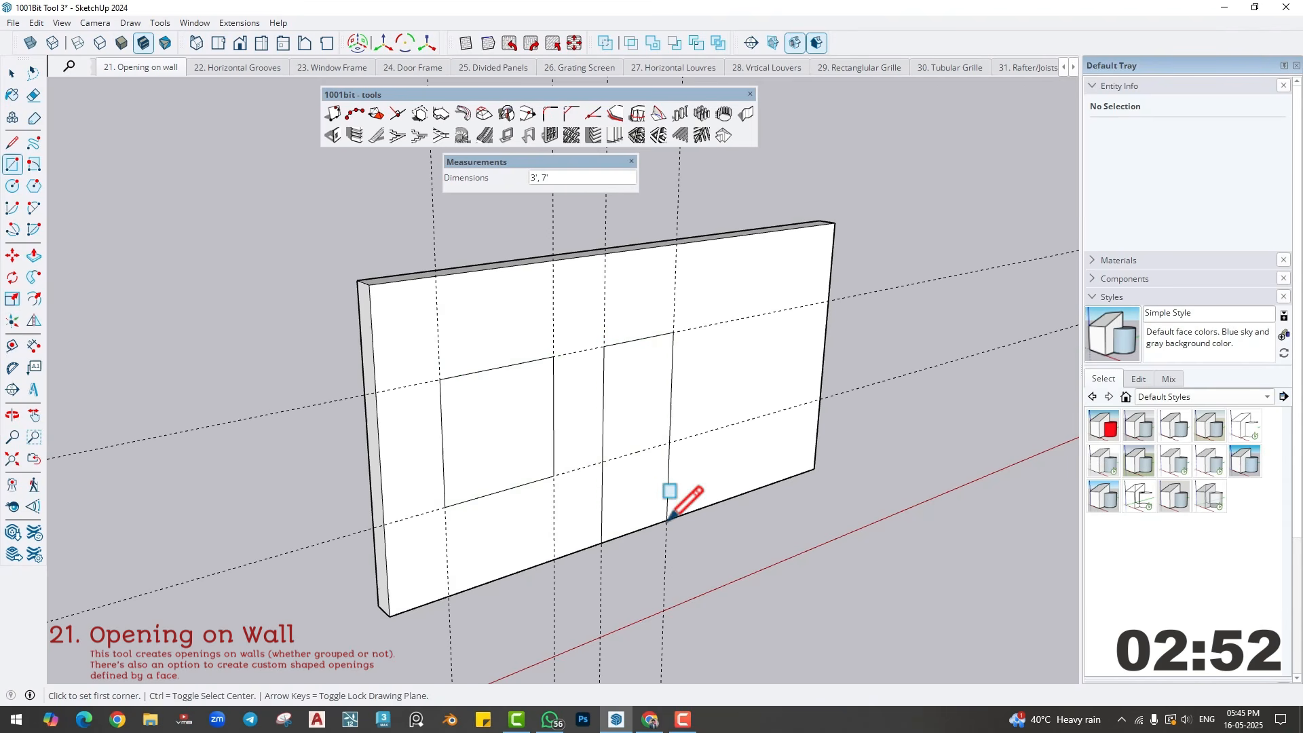
# - Push the door and window rectangles 9" through the wall to cut both openings
pyautogui.press('p')
pyautogui.click(656, 522)
pyautogui.click(634, 434)
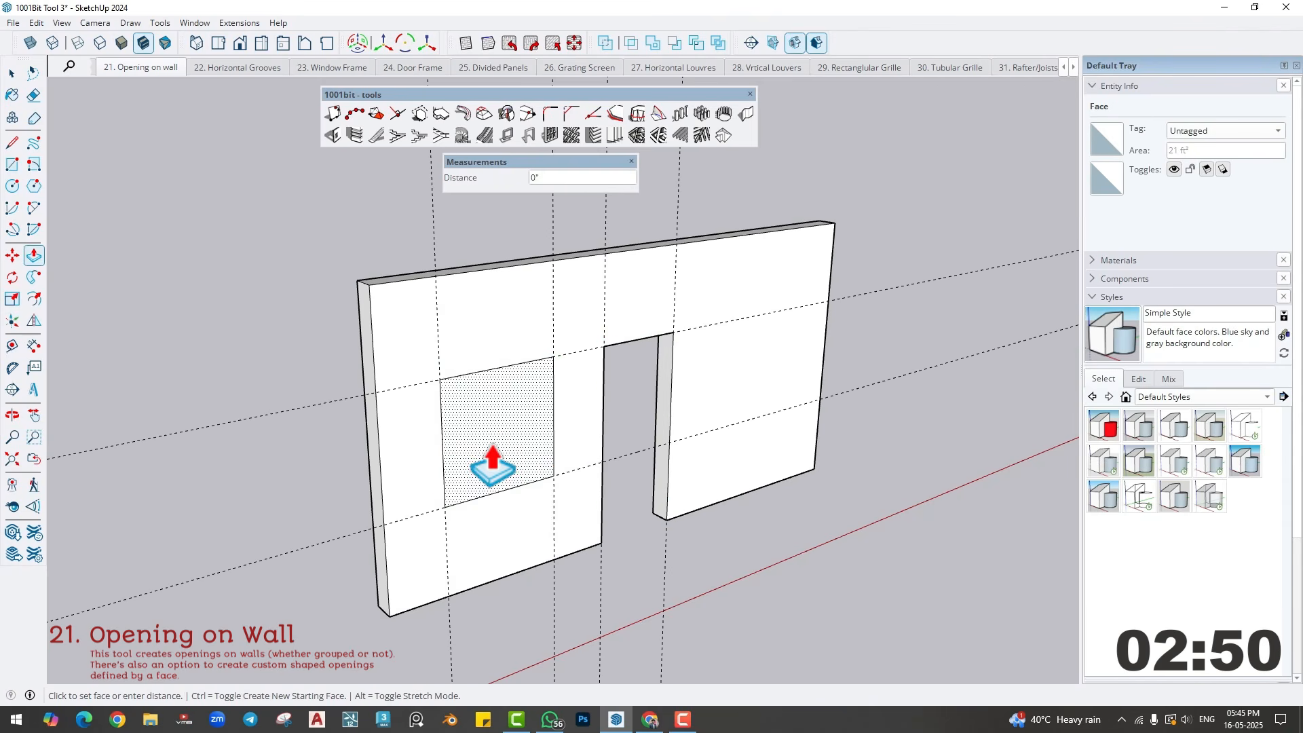
pyautogui.doubleClick(473, 469)
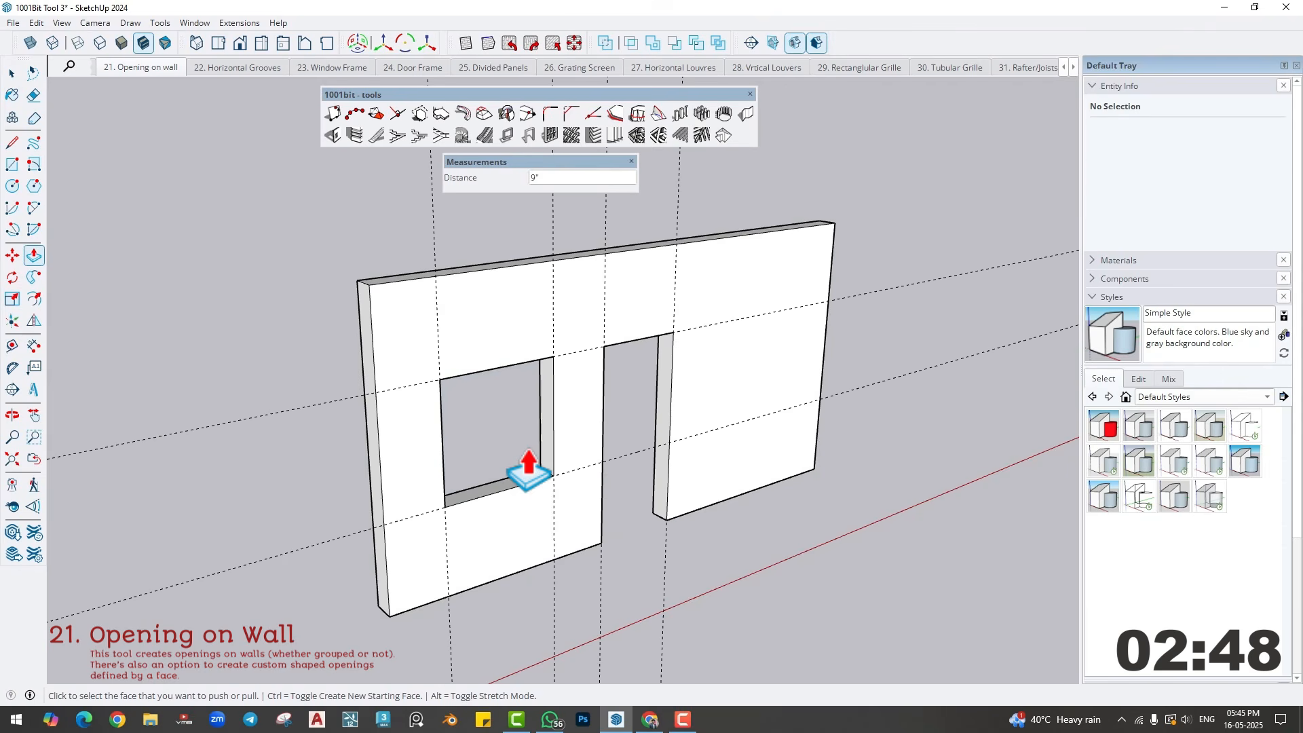
# - Erase all the guide lines around the wall
pyautogui.scroll(-2, 533, 475)
pyautogui.press('e')
pyautogui.moveTo(824, 400)
pyautogui.mouseDown()
pyautogui.moveTo(589, 600)
pyautogui.moveTo(409, 622)
pyautogui.mouseUp()
pyautogui.scroll(2, 472, 531)
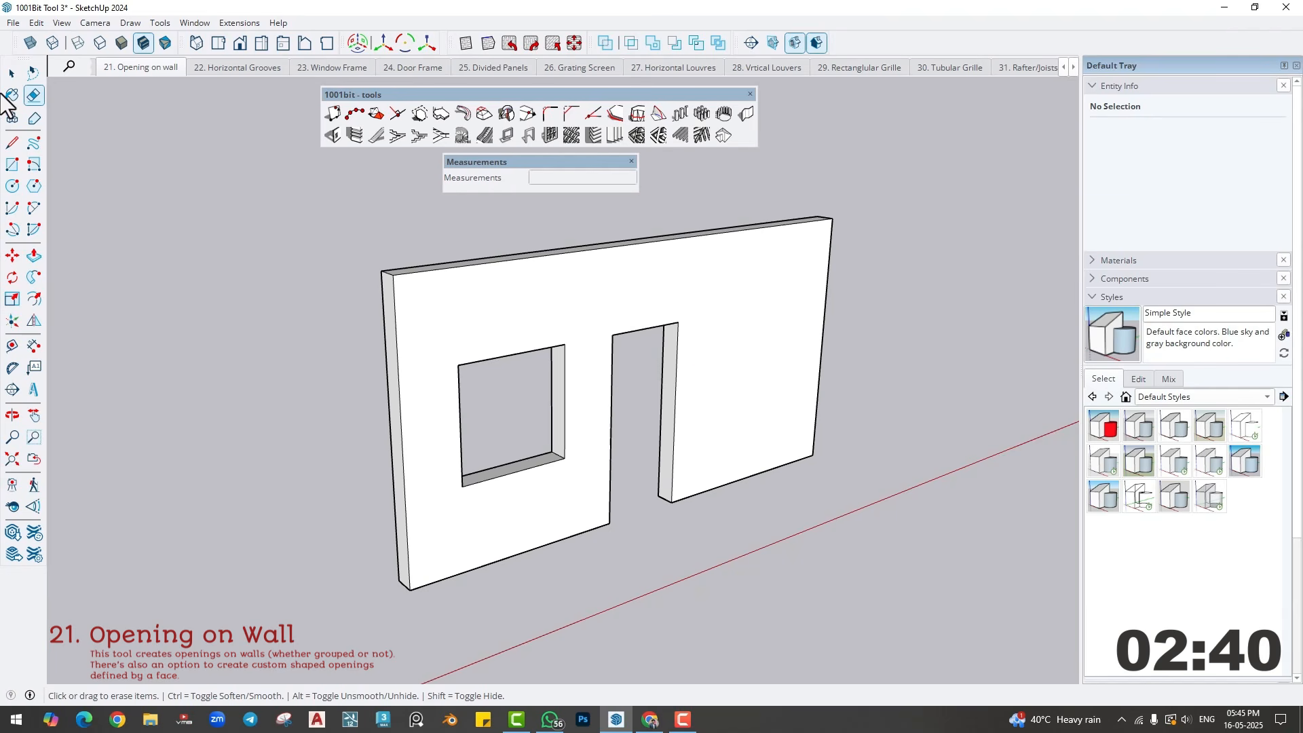
# - Open the 1001bit Create Wall Opening settings and the opening height for editing
pyautogui.click(12, 73)
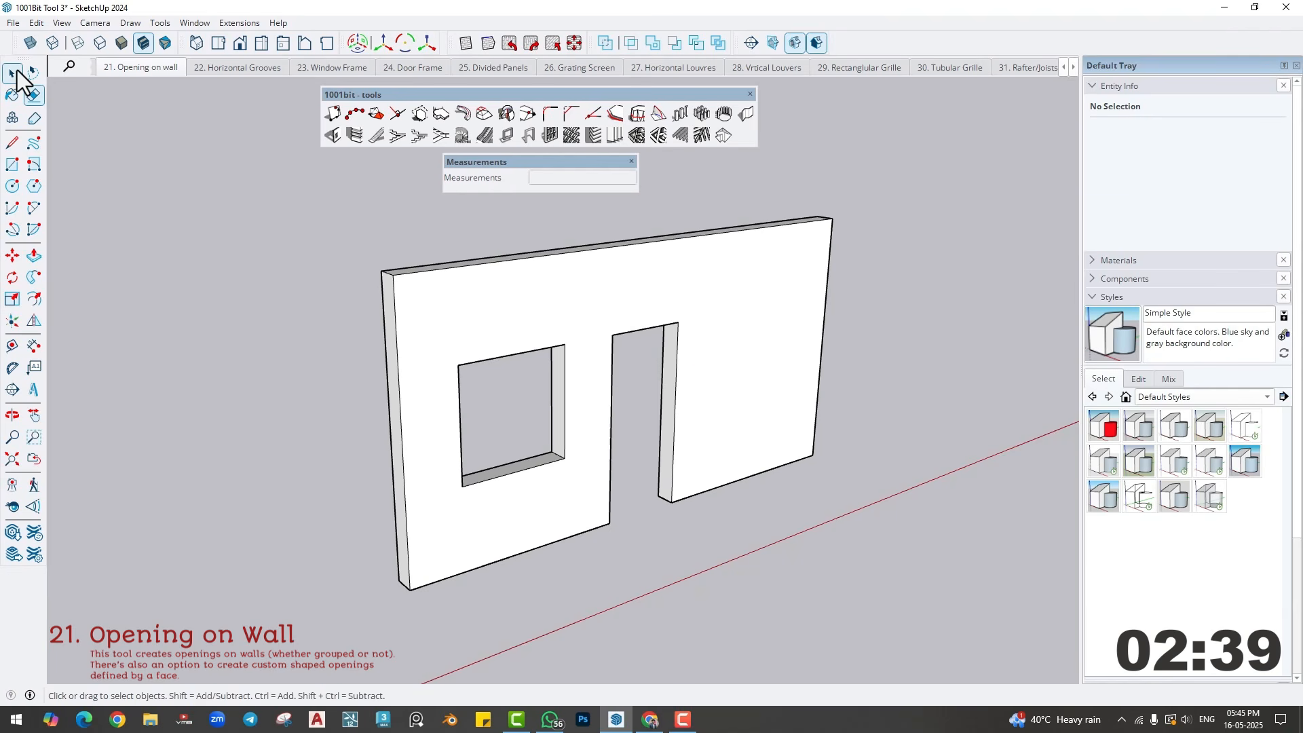
pyautogui.click(334, 135)
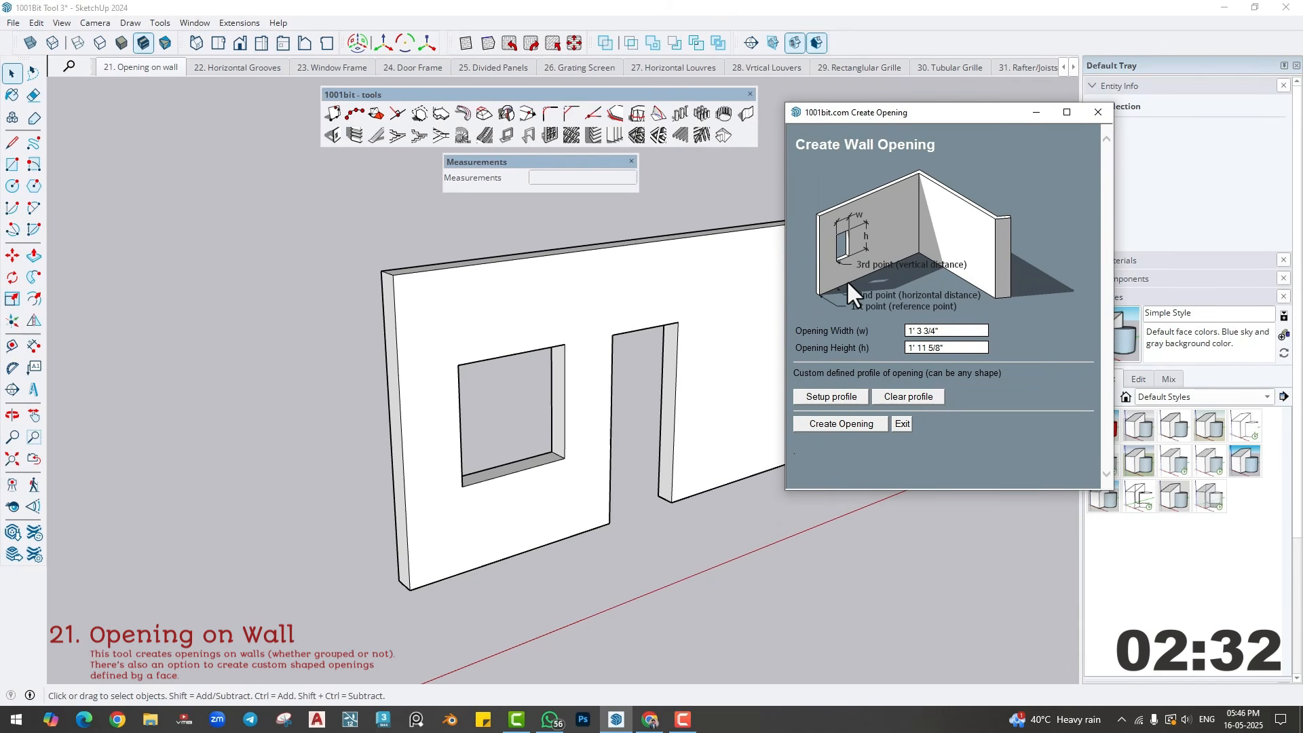
pyautogui.click(953, 350)
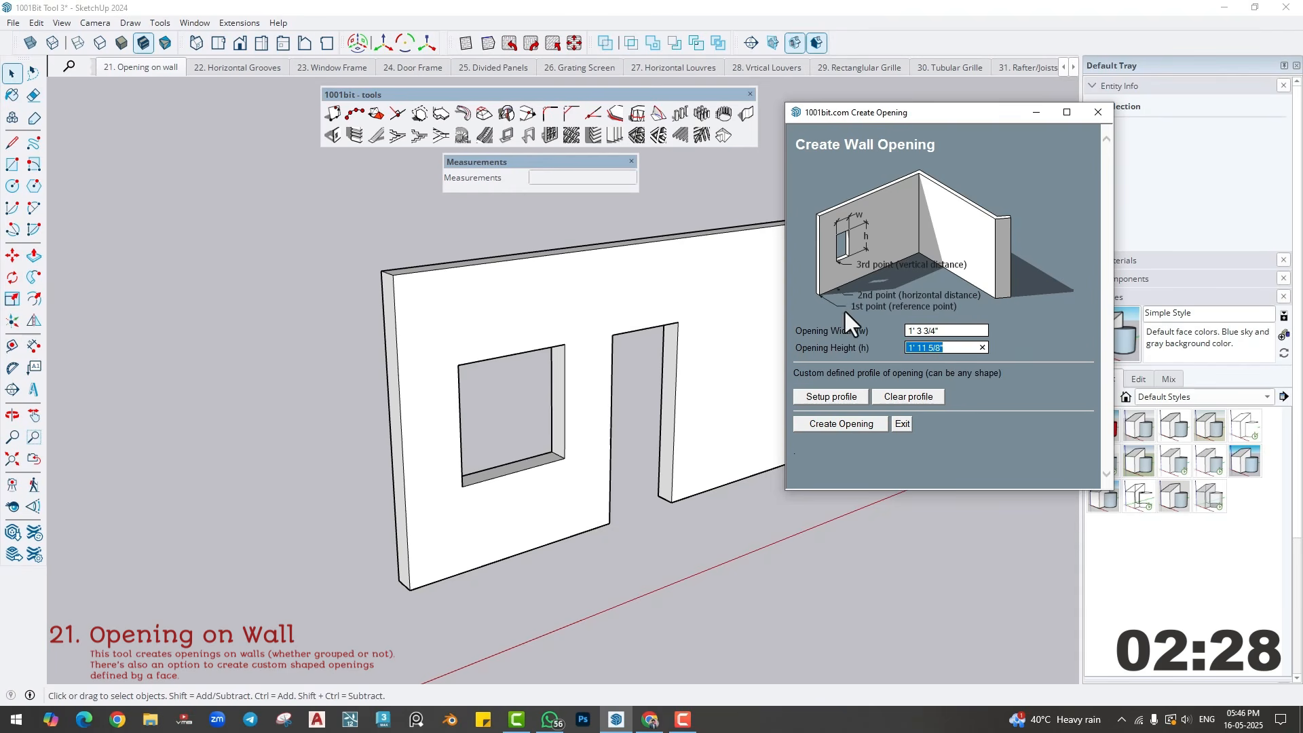
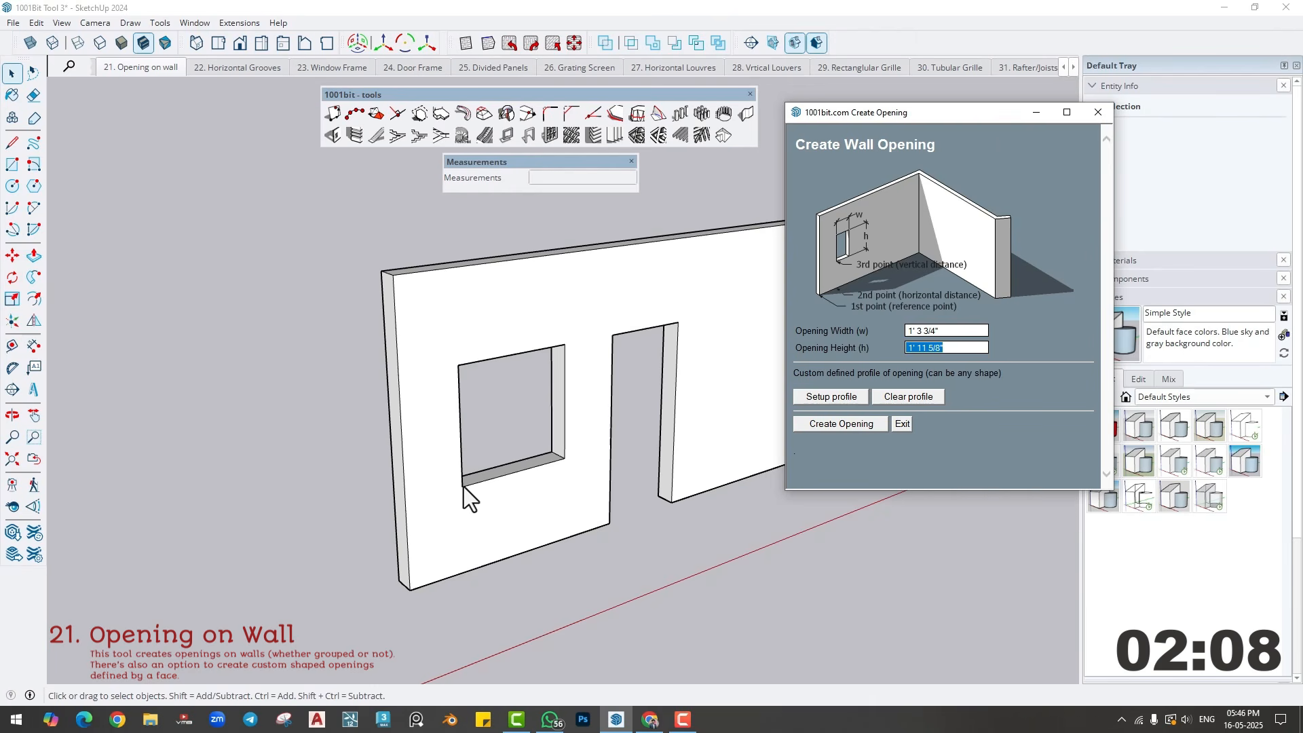
# - Close the wall opening settings and extend the wall beyond the door by pulling its end face outward
pyautogui.click(1098, 109)
pyautogui.moveTo(546, 368); pyautogui.dragTo(356, 422, button='middle')
pyautogui.moveTo(751, 440); pyautogui.dragTo(772, 480, button='middle')
pyautogui.press('p')
pyautogui.click(889, 495)
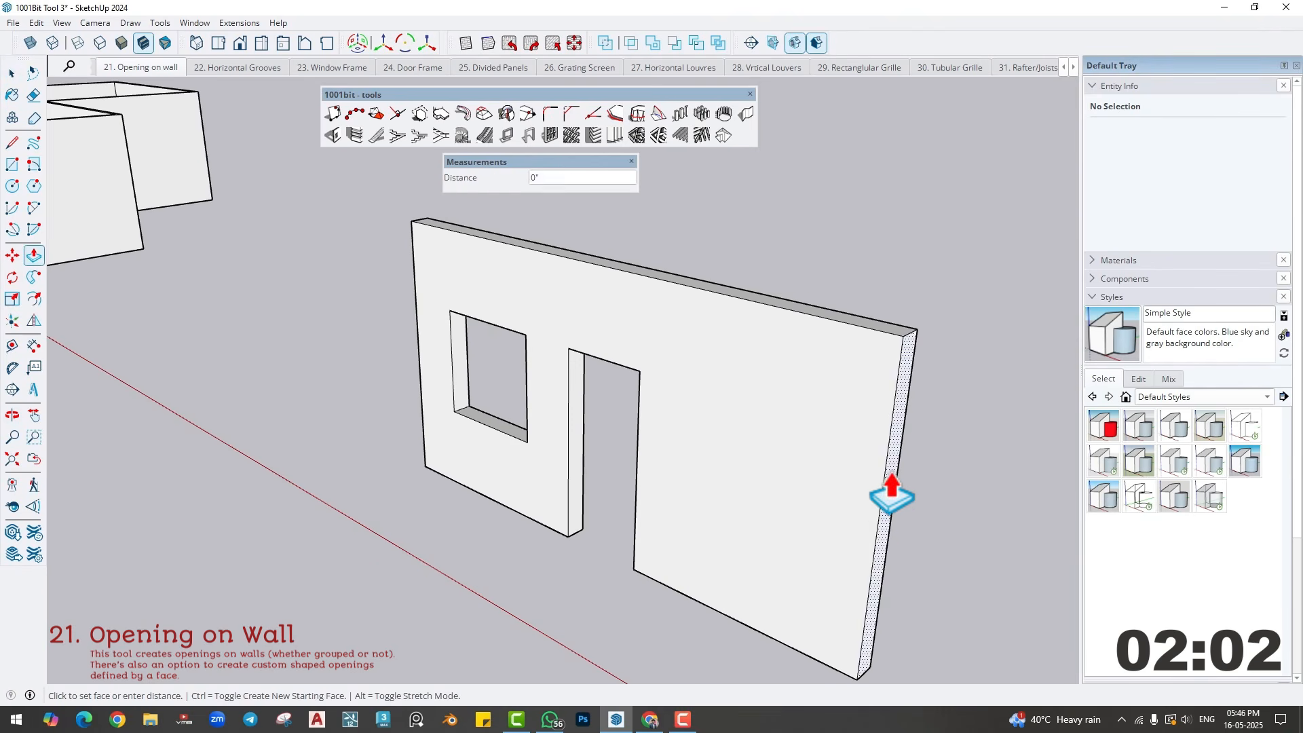
pyautogui.moveTo(840, 547); pyautogui.dragTo(687, 465, button='middle')
pyautogui.press('space')
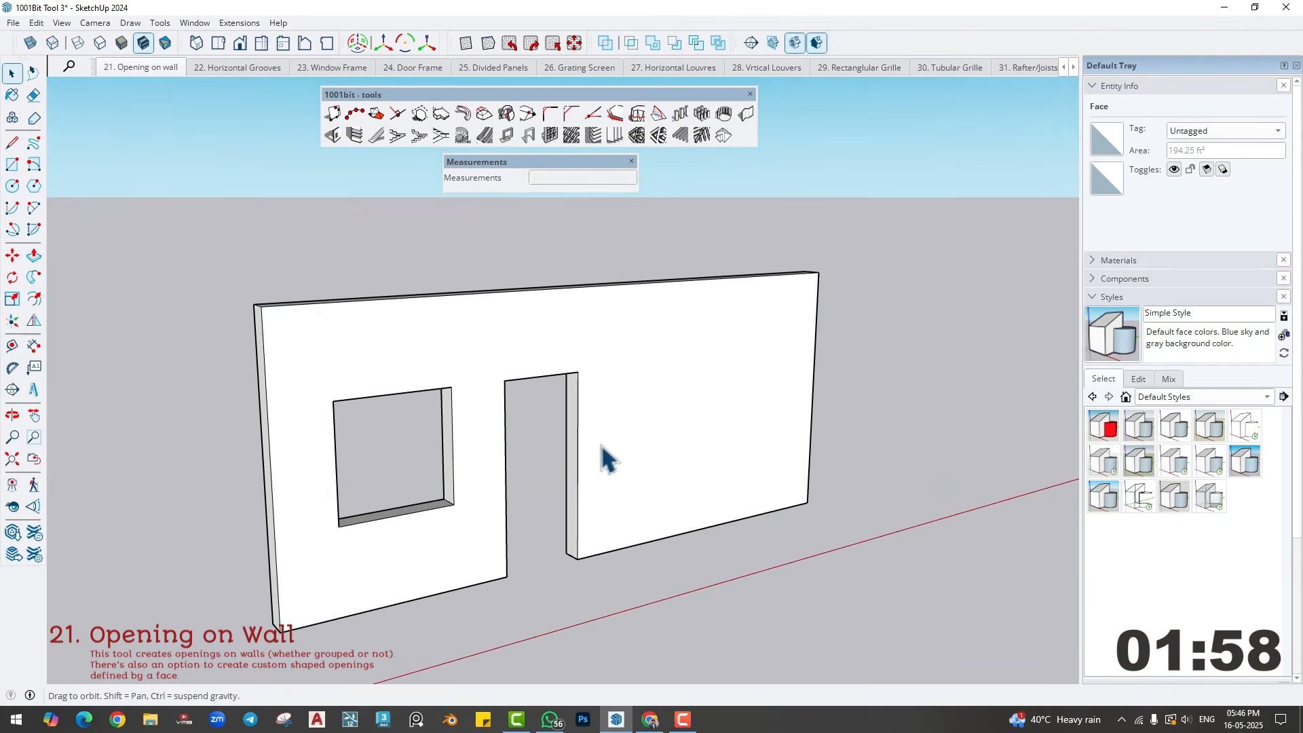
# - Cut a 4' by 4' opening with Create Wall Opening, 2' across and 3' up from the door's lower corner beside the blank wall
pyautogui.click(334, 135)
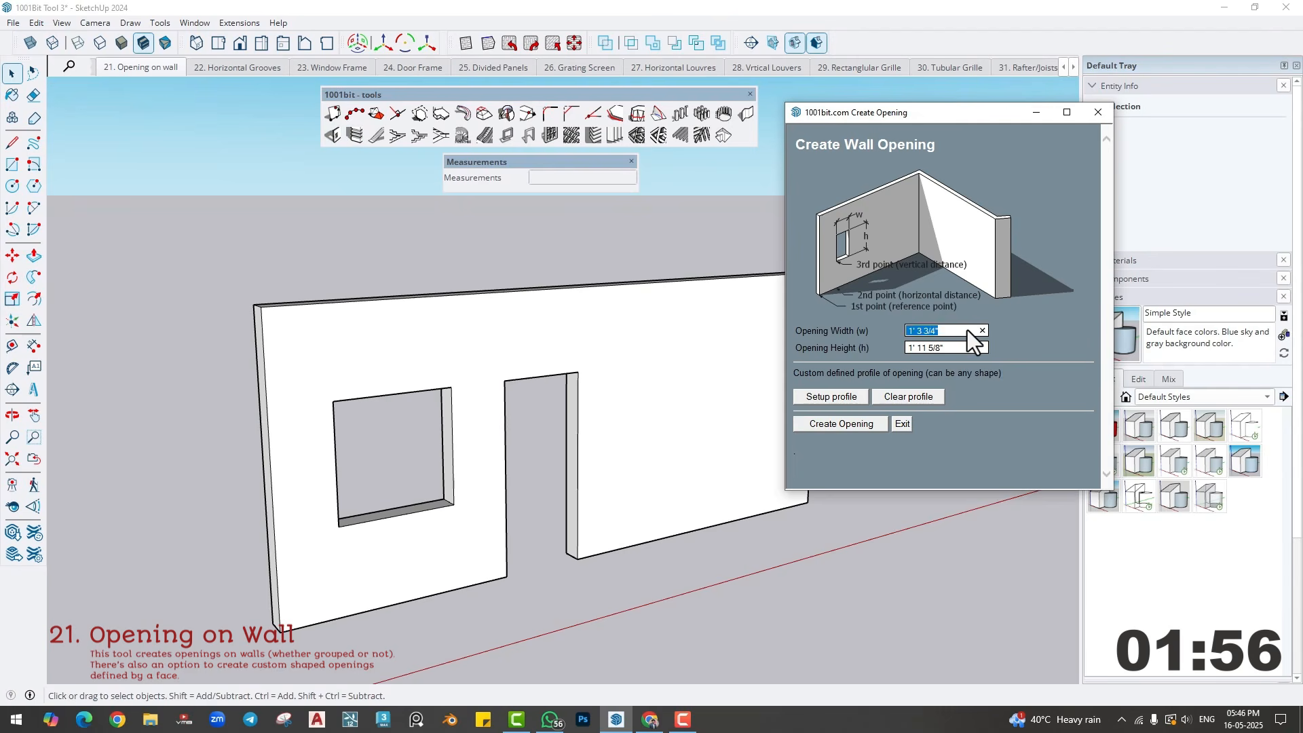
pyautogui.write("4'")
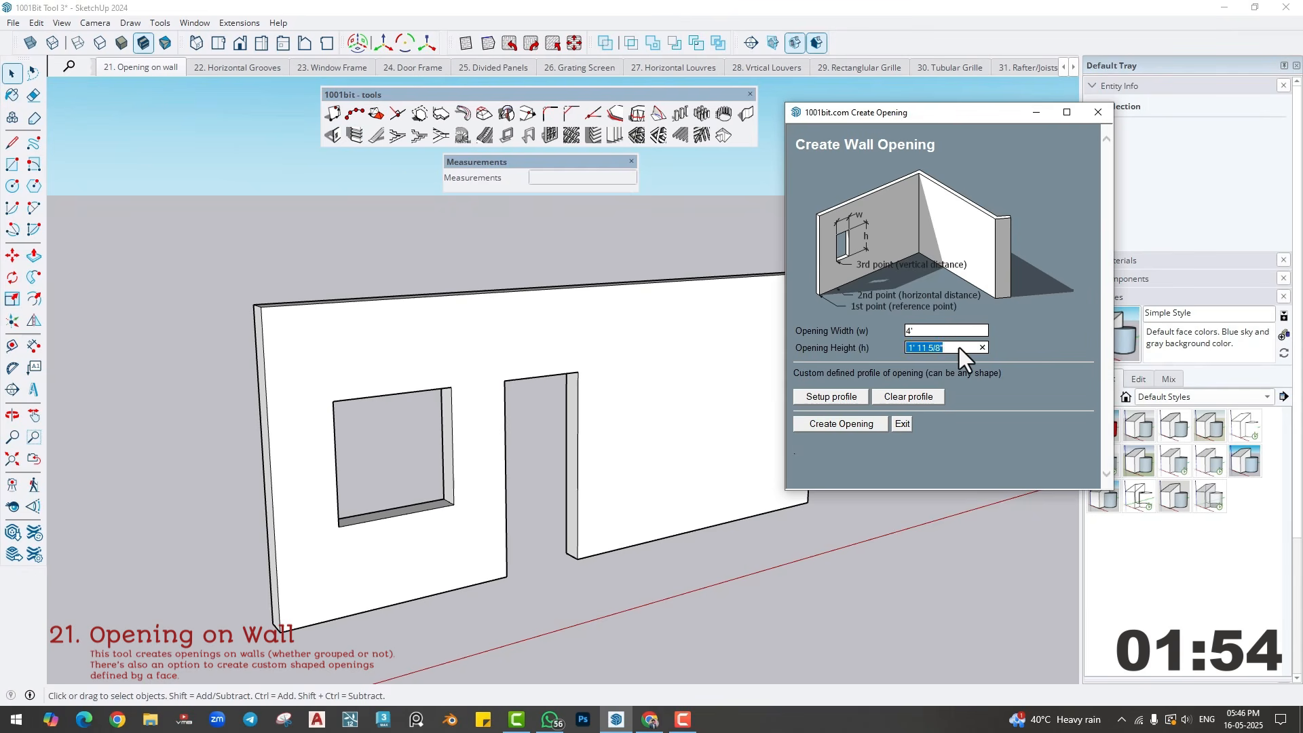
pyautogui.write('4')
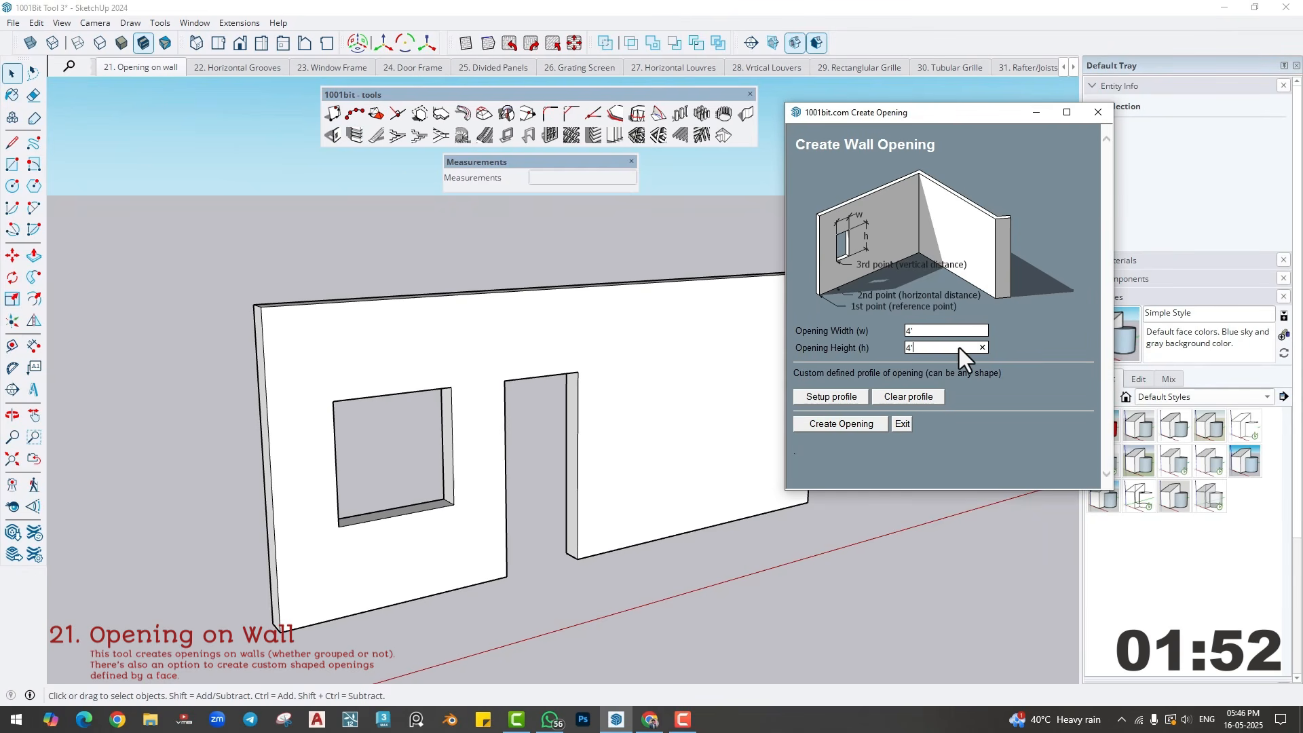
pyautogui.click(832, 426)
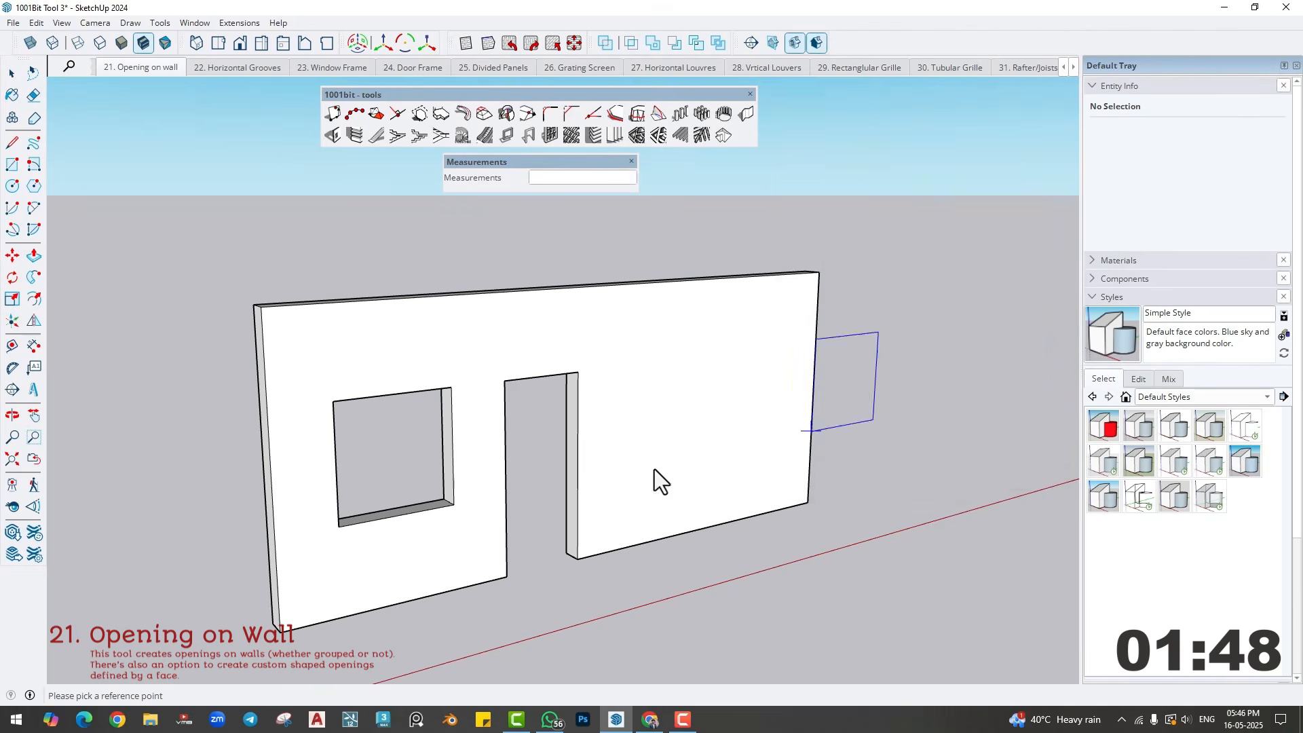
pyautogui.click(578, 555)
pyautogui.write('2')
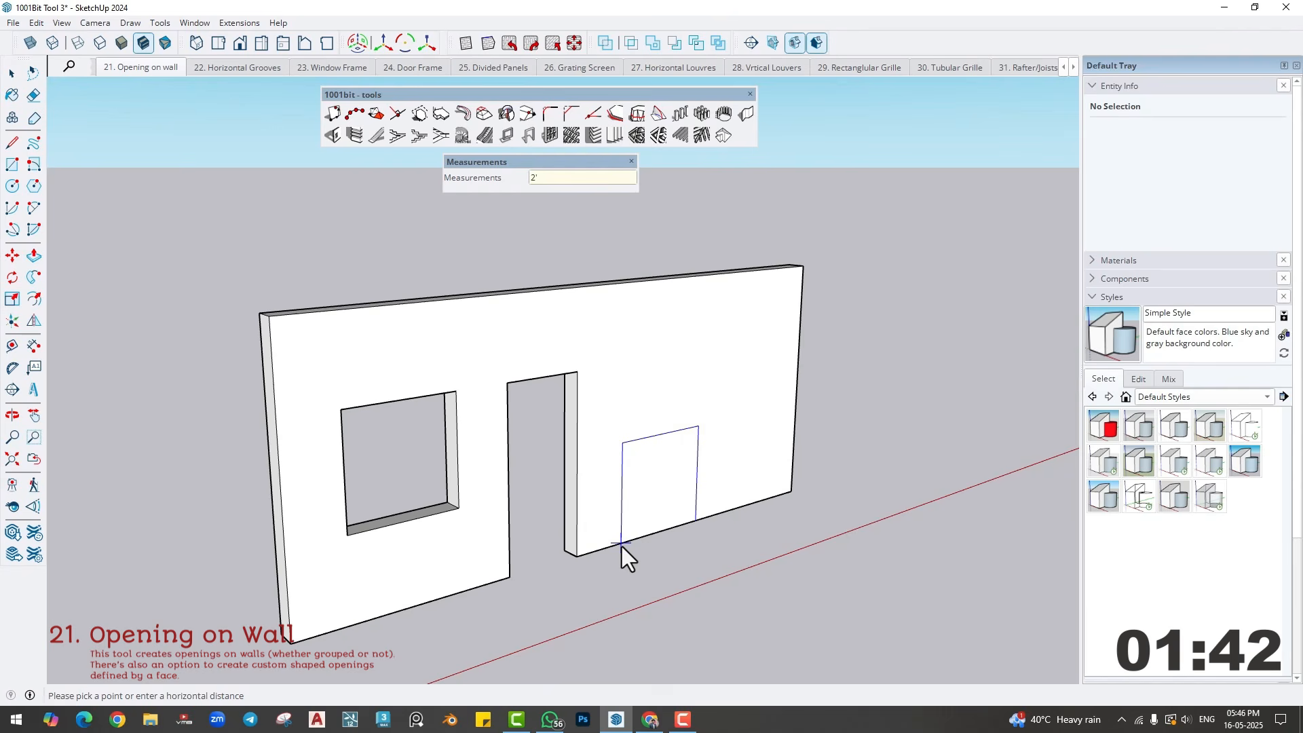
pyautogui.press('Return')
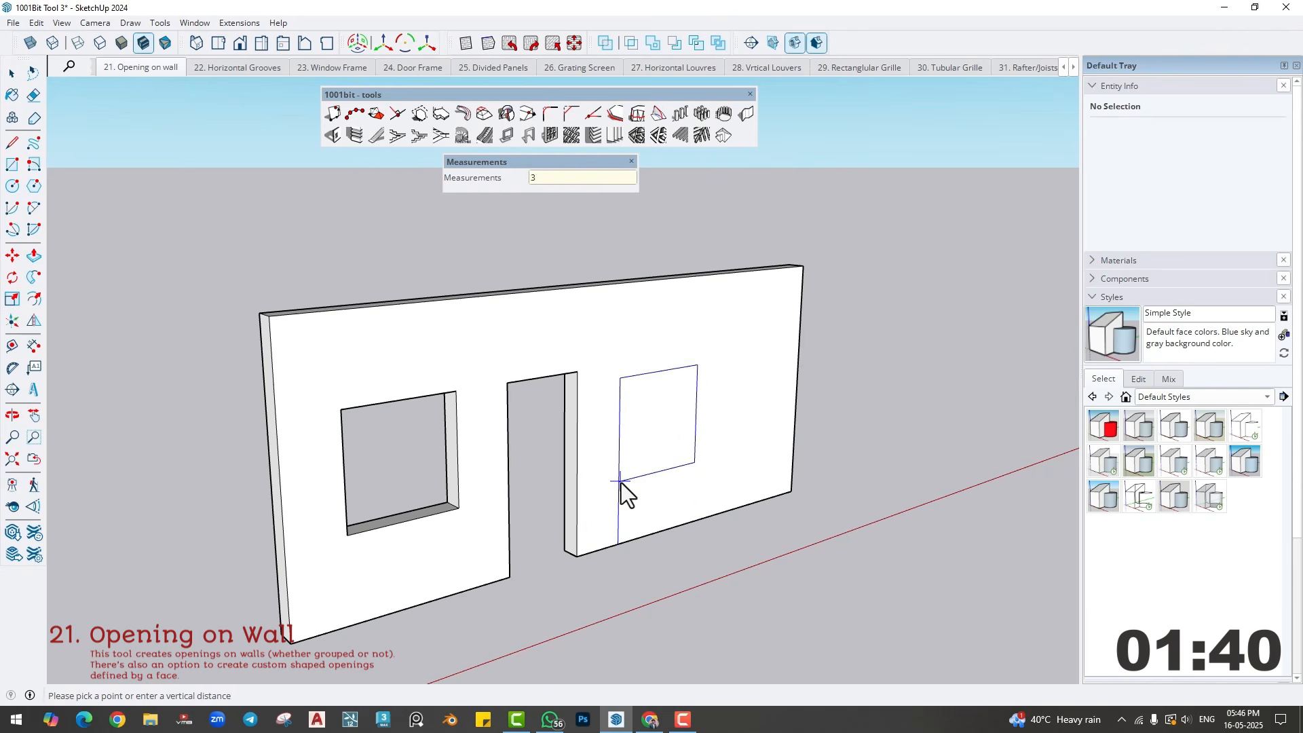
pyautogui.press('Return')
pyautogui.moveTo(707, 534); pyautogui.dragTo(512, 403, button='middle')
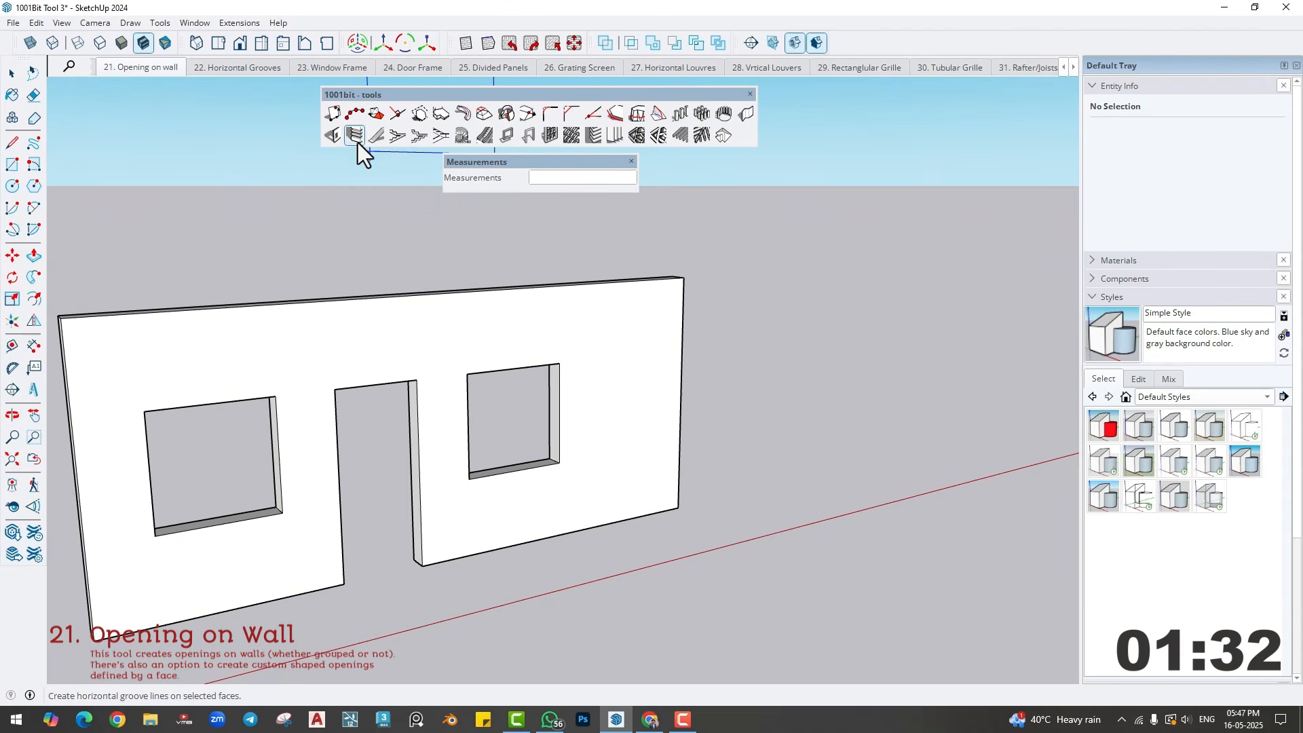
# - Cut a 3' by 7' door opening beyond the second window with Create Wall Opening, at wall base level
pyautogui.click(12, 72)
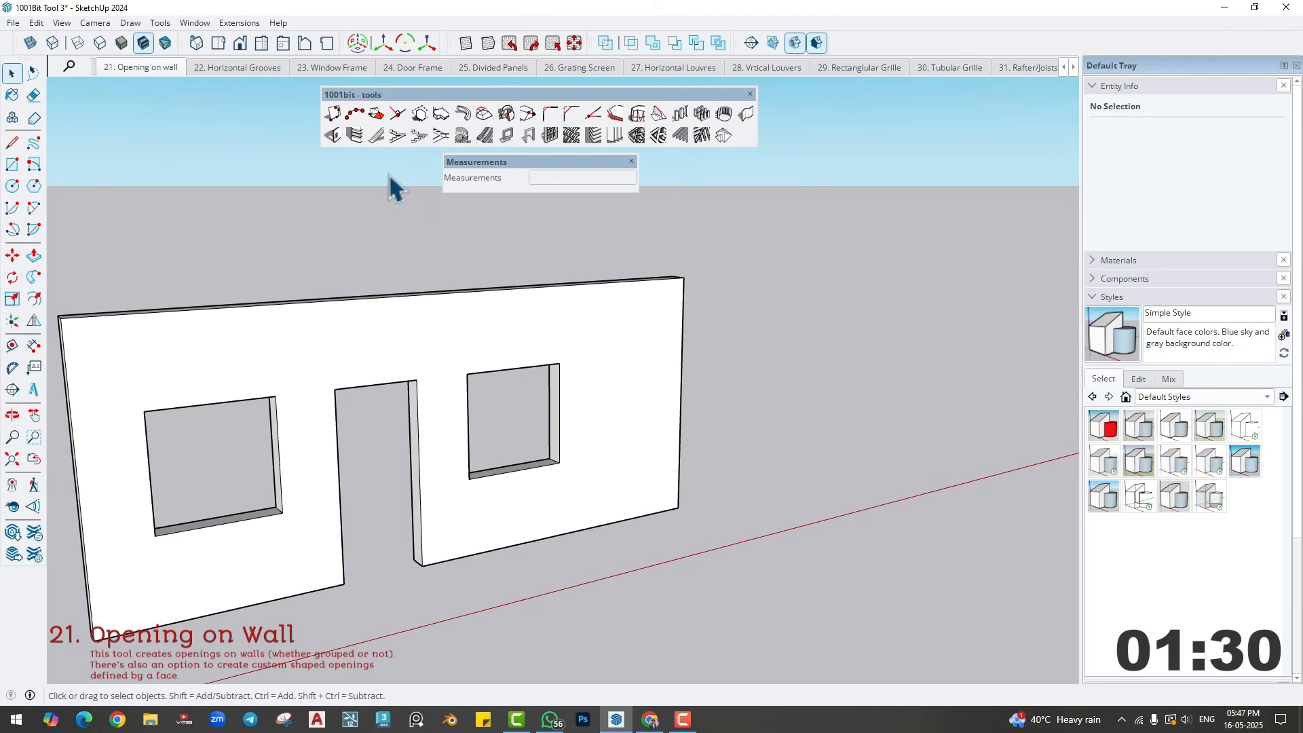
pyautogui.click(331, 136)
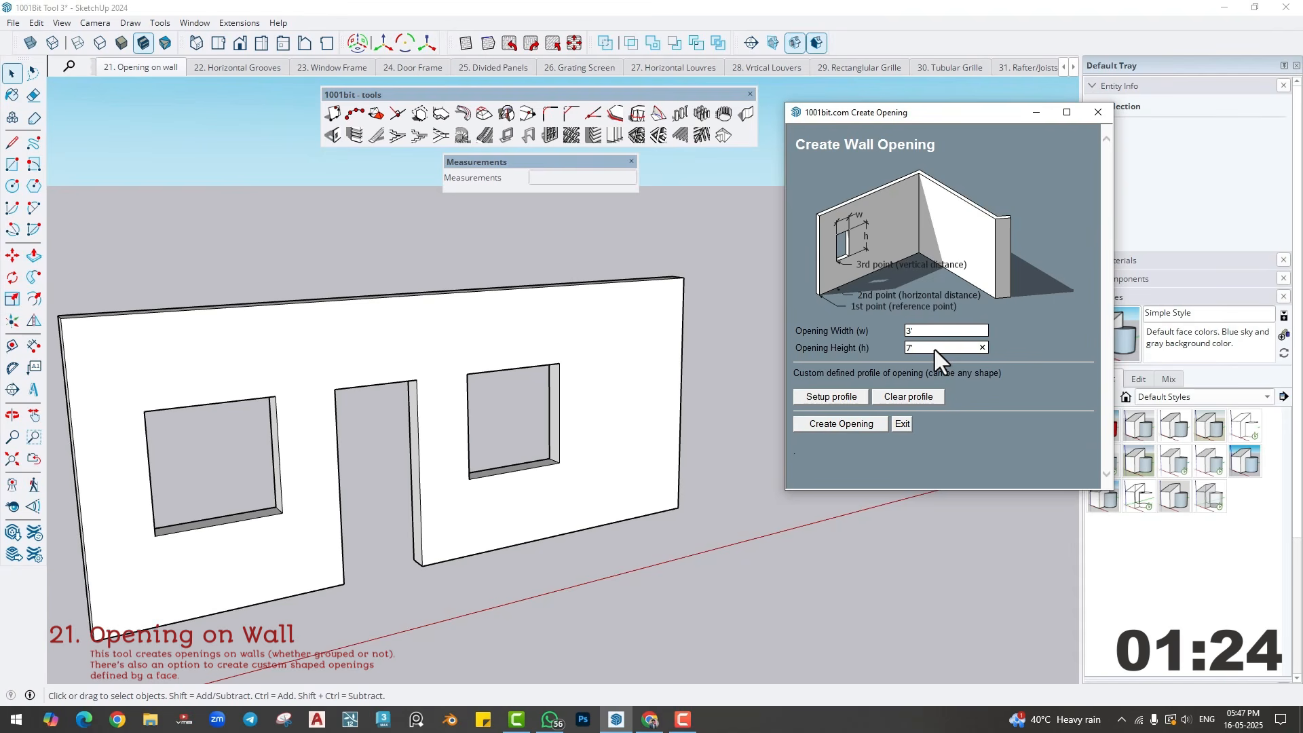
pyautogui.click(840, 423)
pyautogui.moveTo(516, 516); pyautogui.dragTo(434, 556, button='middle')
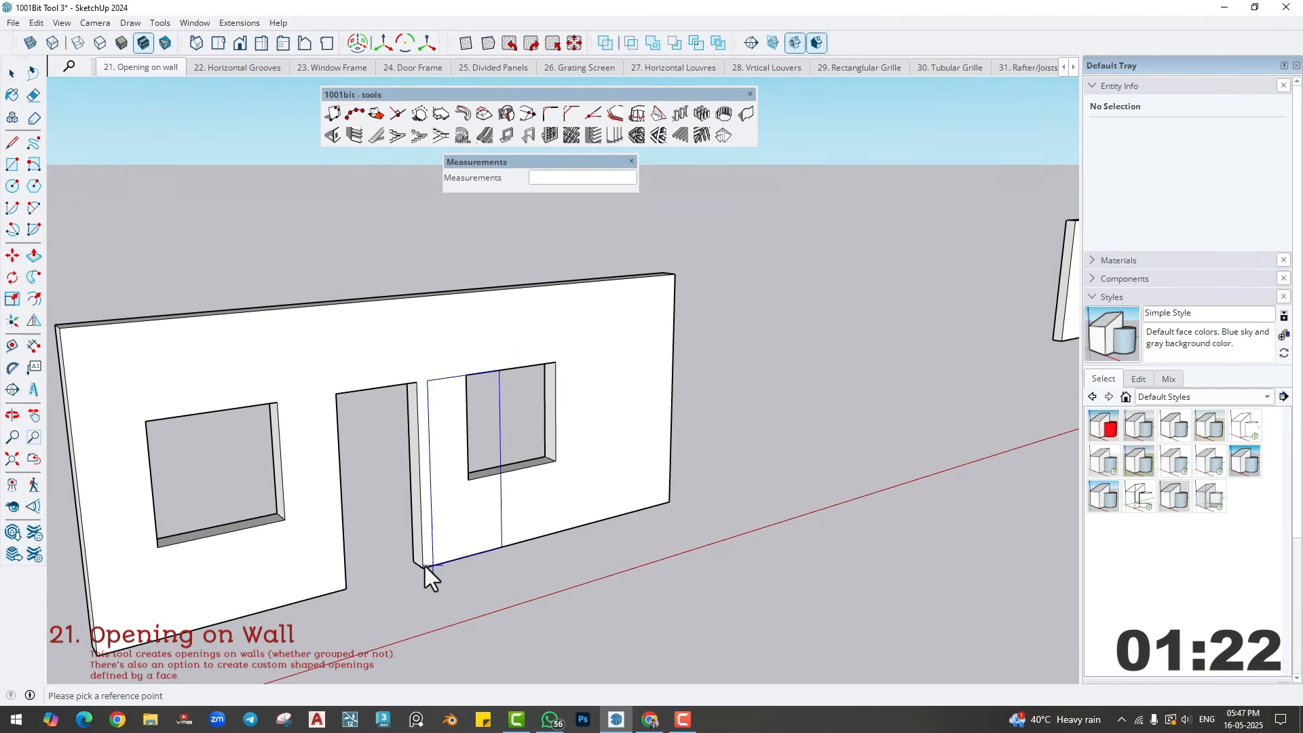
pyautogui.click(432, 563)
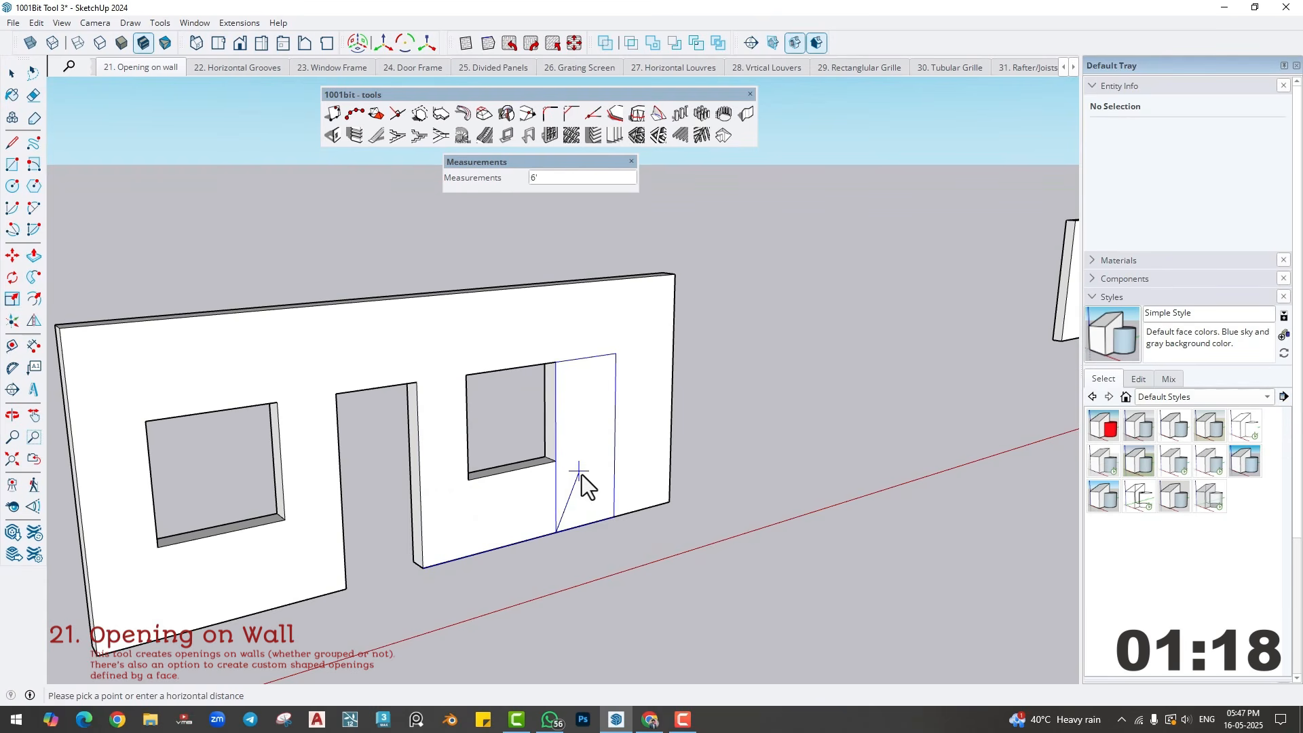
pyautogui.click(586, 508)
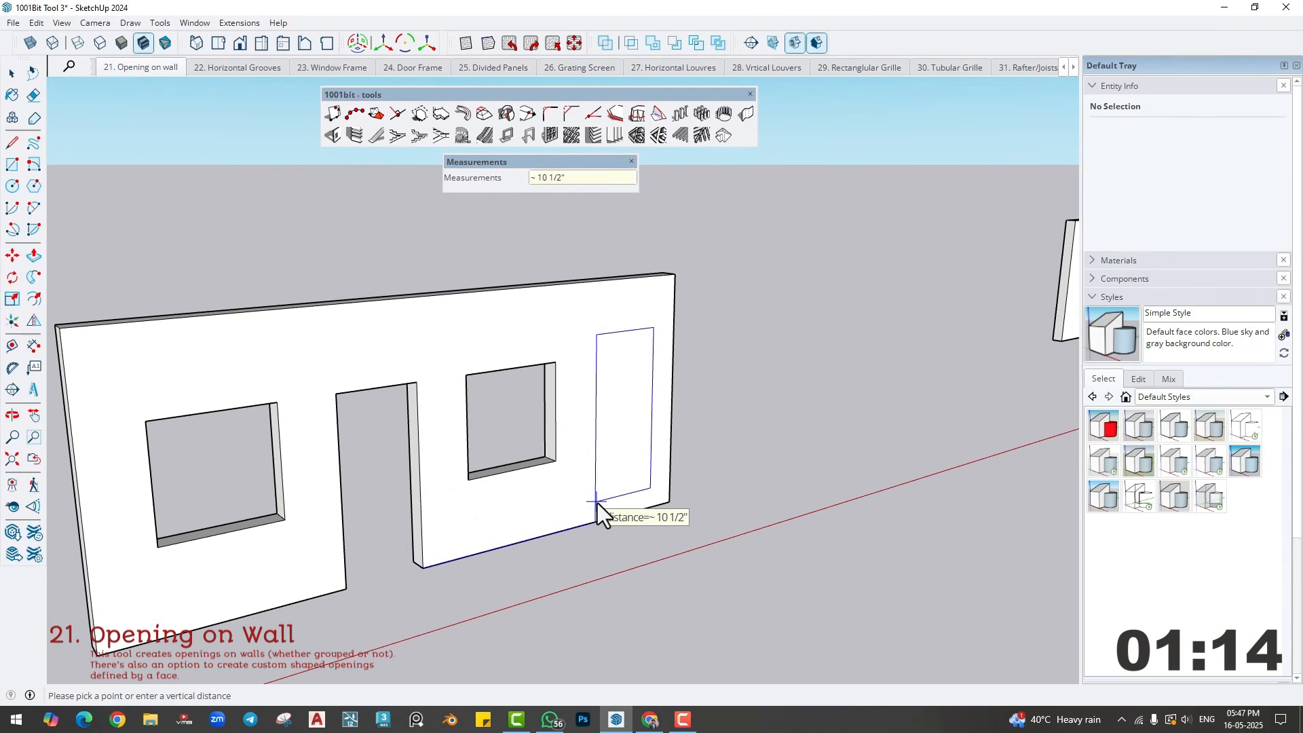
pyautogui.click(597, 503)
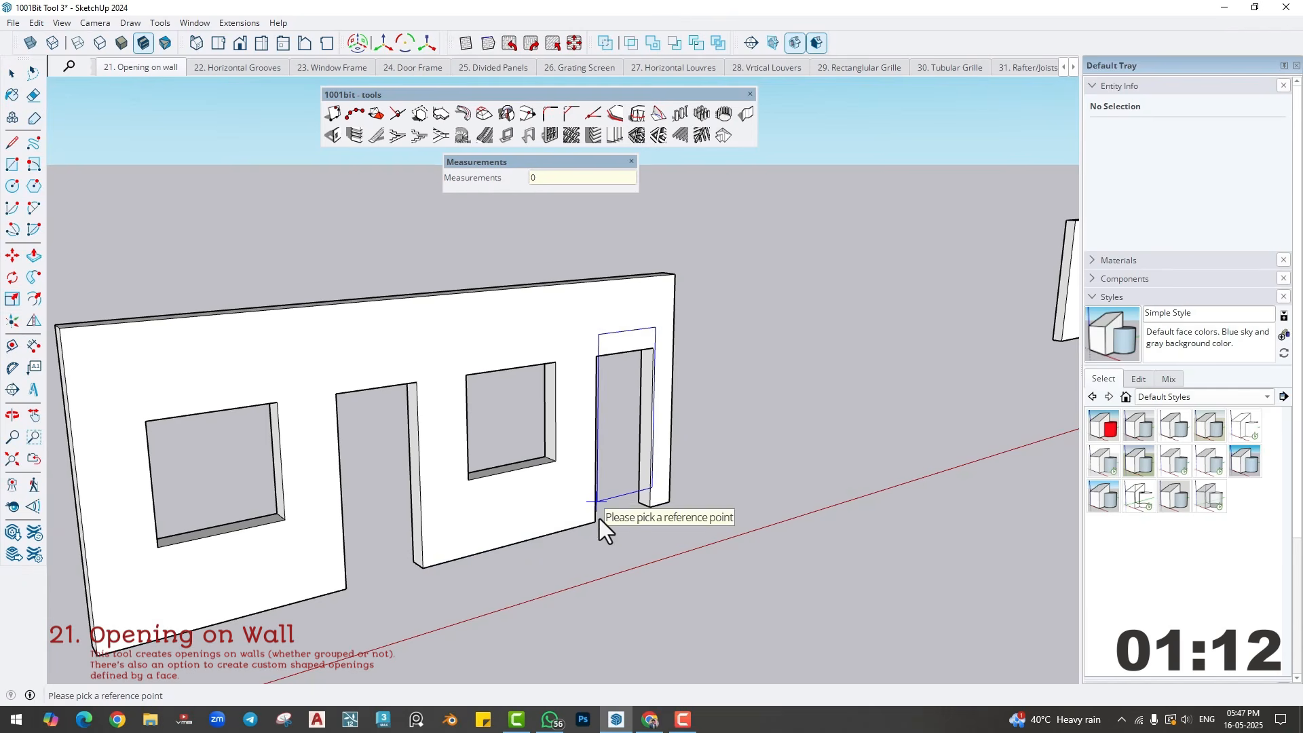
pyautogui.press('space')
# - Pull the wall's end face beyond the second door outward by about 17'
pyautogui.moveTo(671, 588); pyautogui.dragTo(677, 512, button='middle')
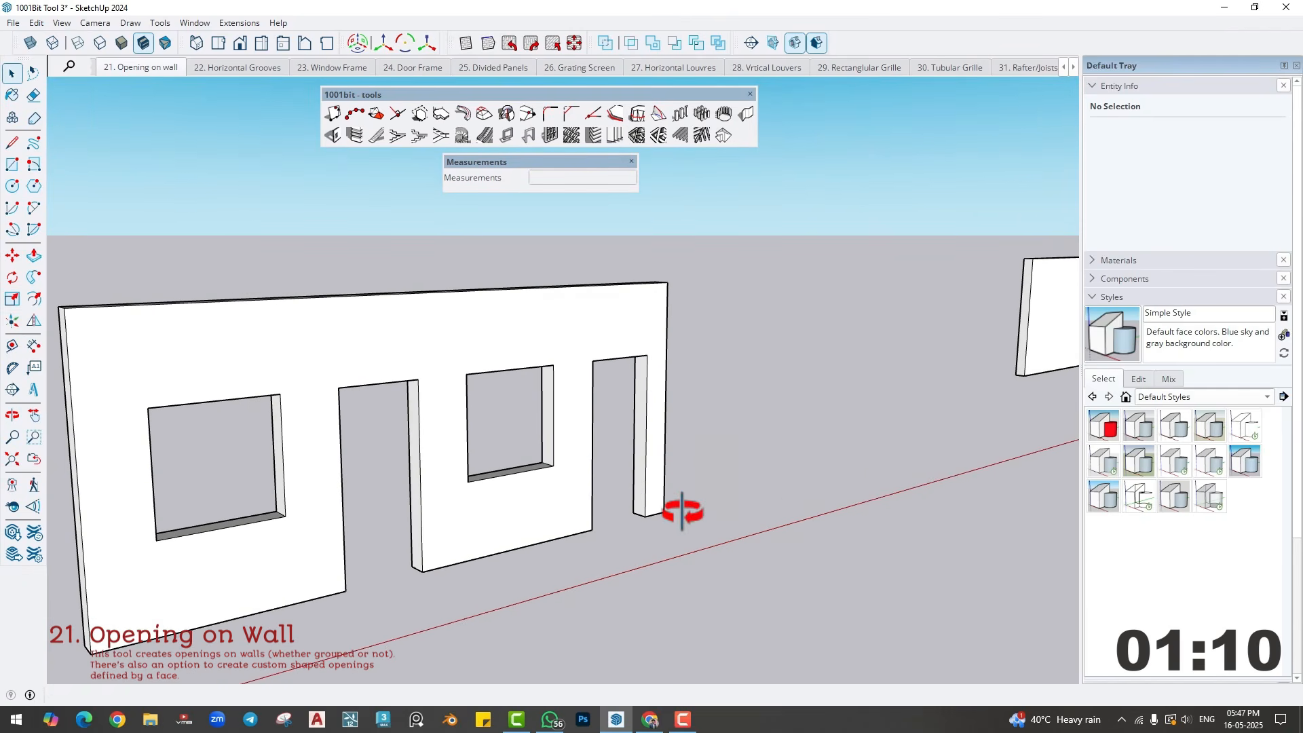
pyautogui.moveTo(770, 502); pyautogui.dragTo(599, 542, button='middle')
pyautogui.press('p')
pyautogui.click(543, 488)
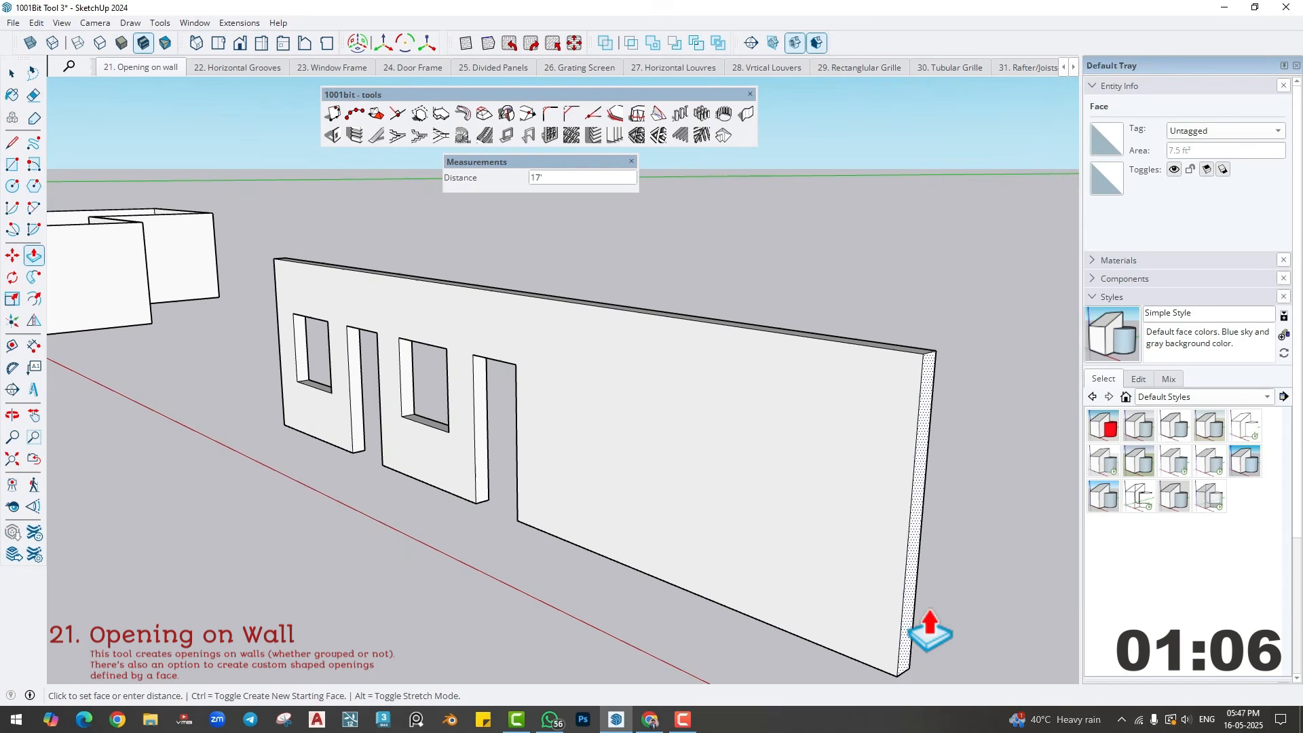
pyautogui.click(934, 631)
# - Draw a small circle on the extended wall face, just beyond the second door
pyautogui.moveTo(547, 616); pyautogui.dragTo(552, 546, button='middle')
pyautogui.press('c')
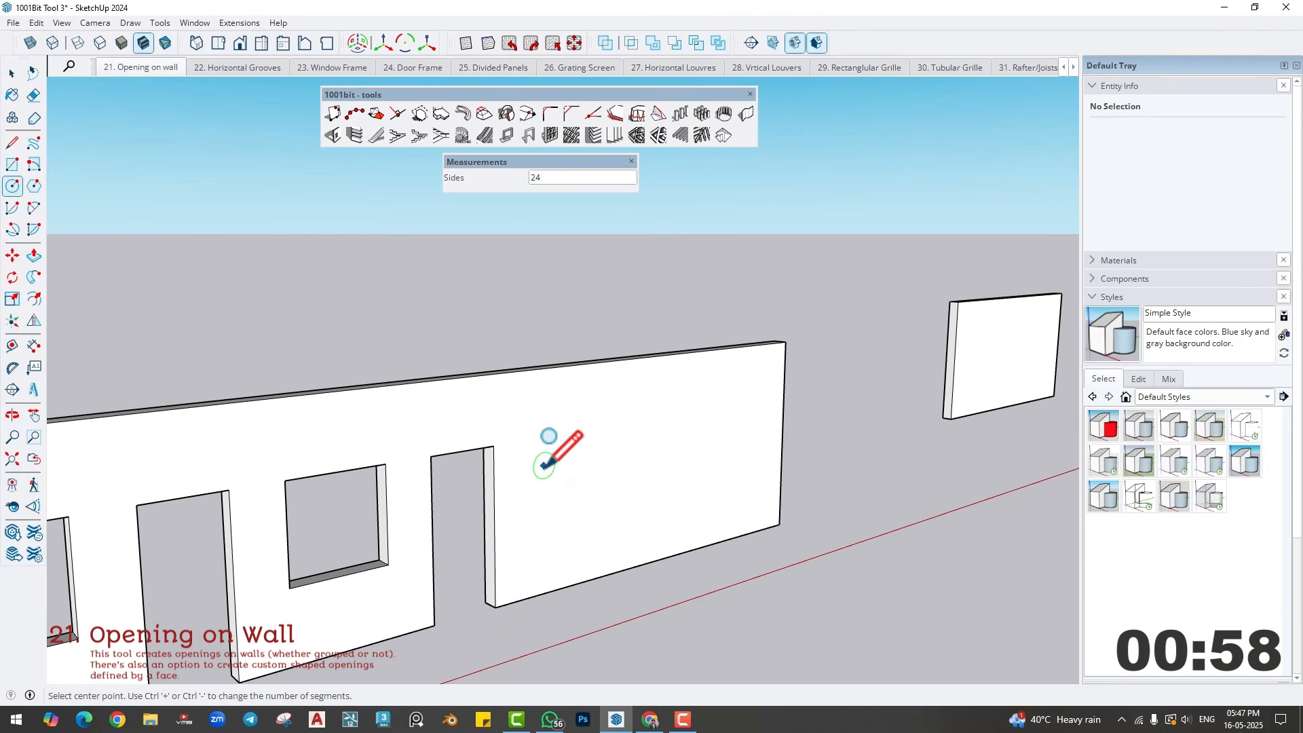
pyautogui.click(545, 464)
pyautogui.scroll(2, 551, 509)
pyautogui.moveTo(517, 541)
pyautogui.mouseDown(button='middle')
pyautogui.moveTo(581, 529)
pyautogui.moveTo(470, 518)
pyautogui.mouseUp(button='middle')
pyautogui.scroll(2, 582, 529)
pyautogui.press('space')
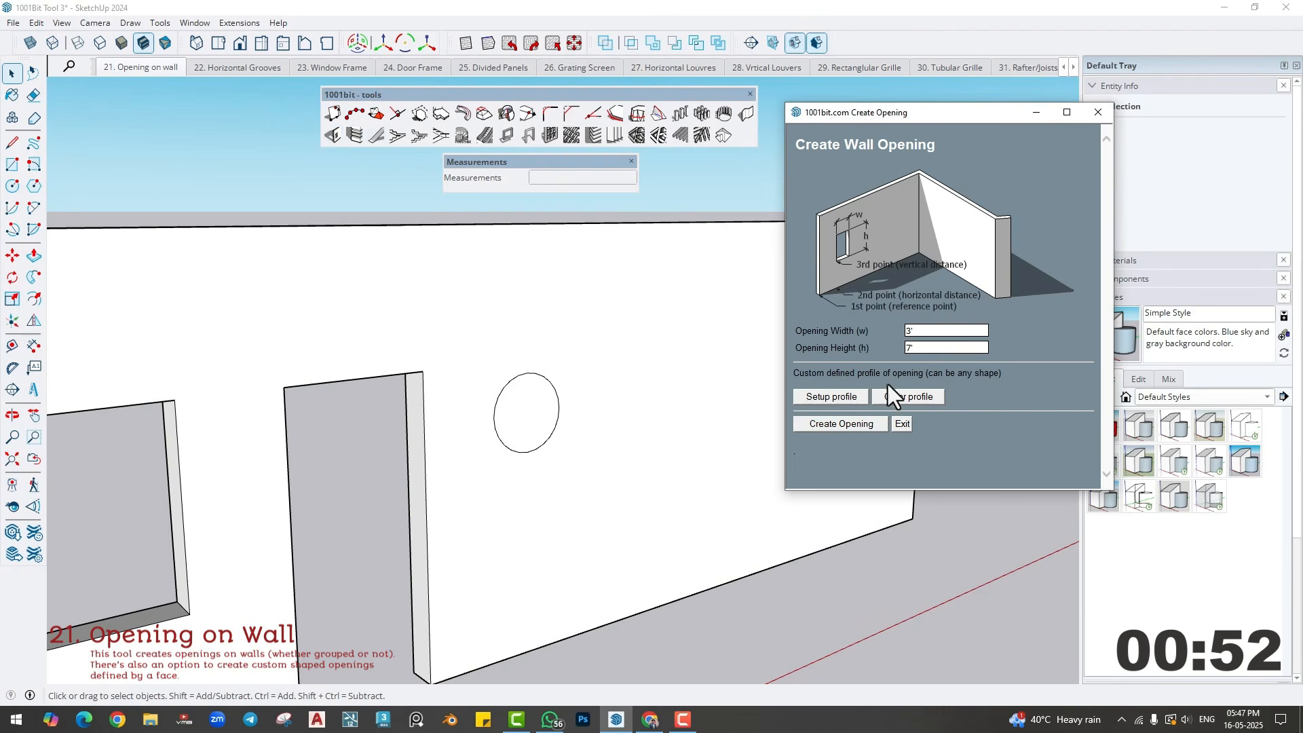
# - Set the circle as the custom opening profile and cut a circular opening near the wall's upper far end, about 1' 9" above the reference point
pyautogui.click(842, 396)
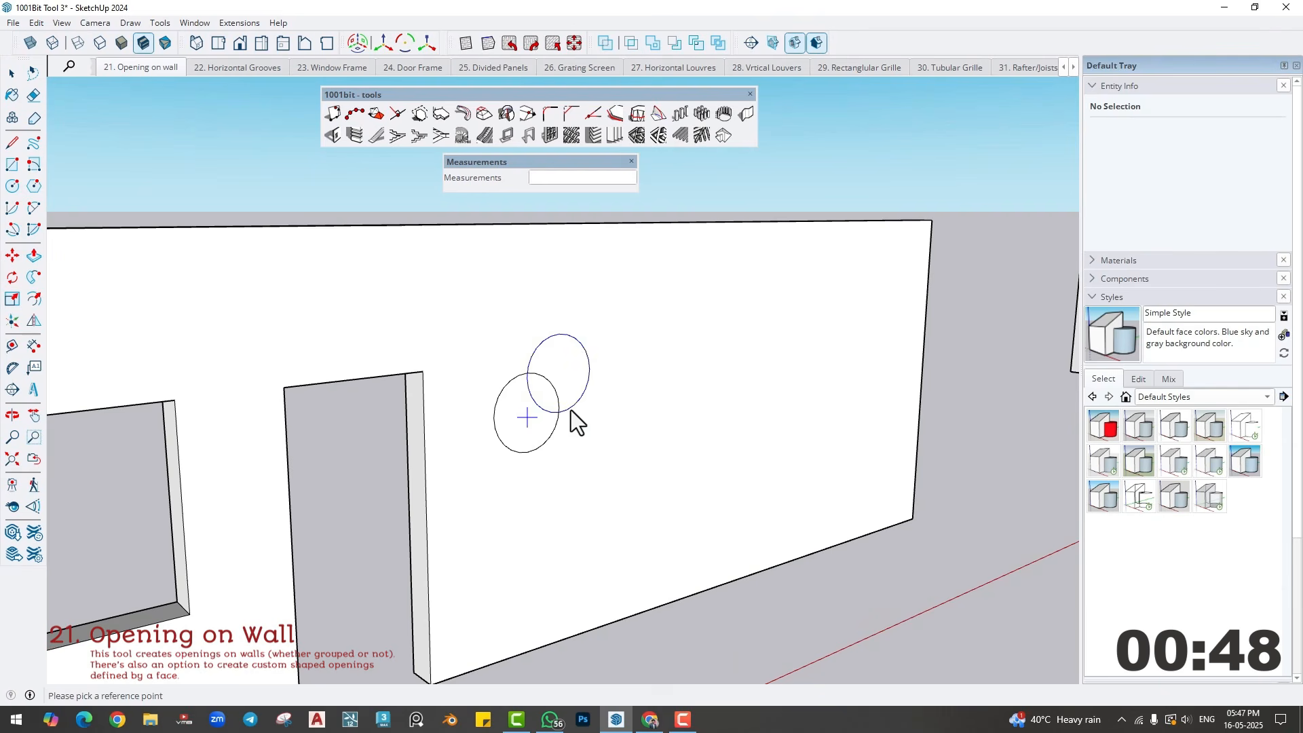
pyautogui.click(620, 399)
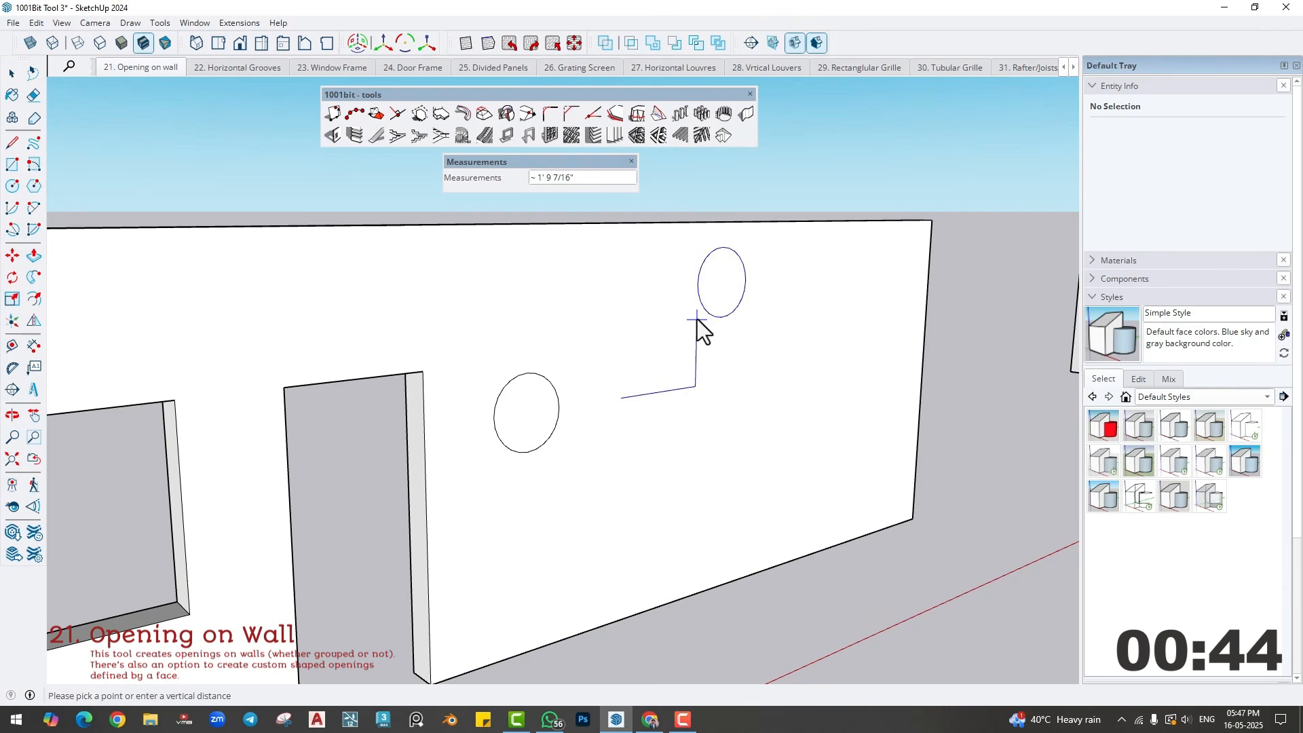
pyautogui.click(697, 319)
pyautogui.moveTo(730, 452); pyautogui.dragTo(679, 442, button='middle')
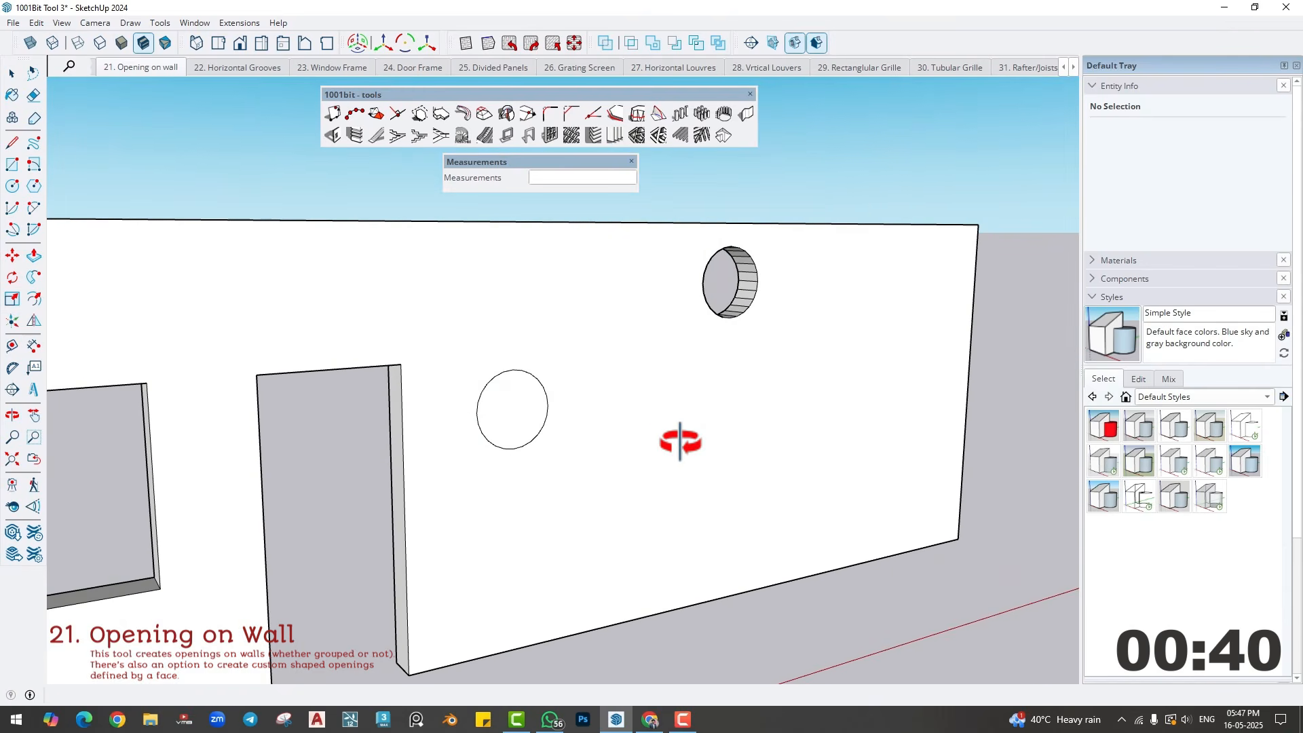
pyautogui.moveTo(523, 440); pyautogui.dragTo(515, 416, button='middle')
pyautogui.press('space')
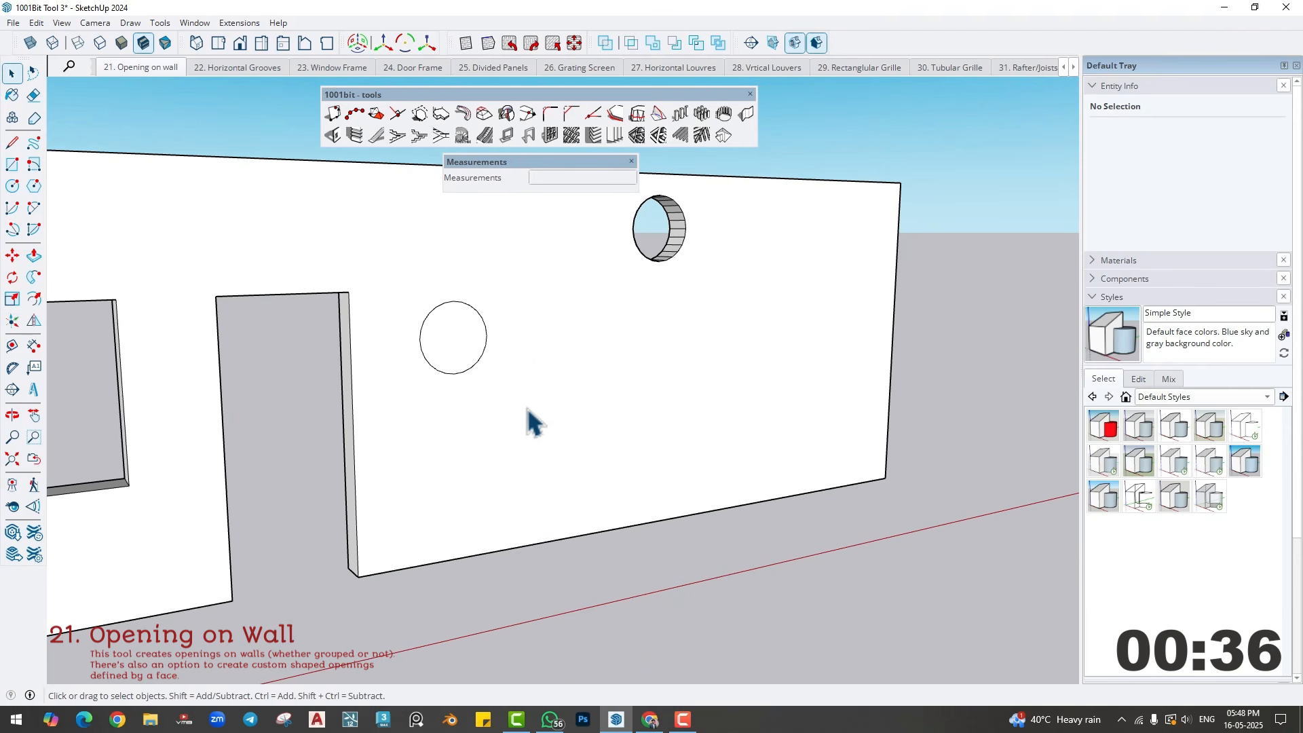
# - Draw an upright rectangle about 1' 10" by 2' 9" on the wall face, low between the drawn circle and the circular opening
pyautogui.press('r')
pyautogui.click(513, 407)
pyautogui.click(575, 499)
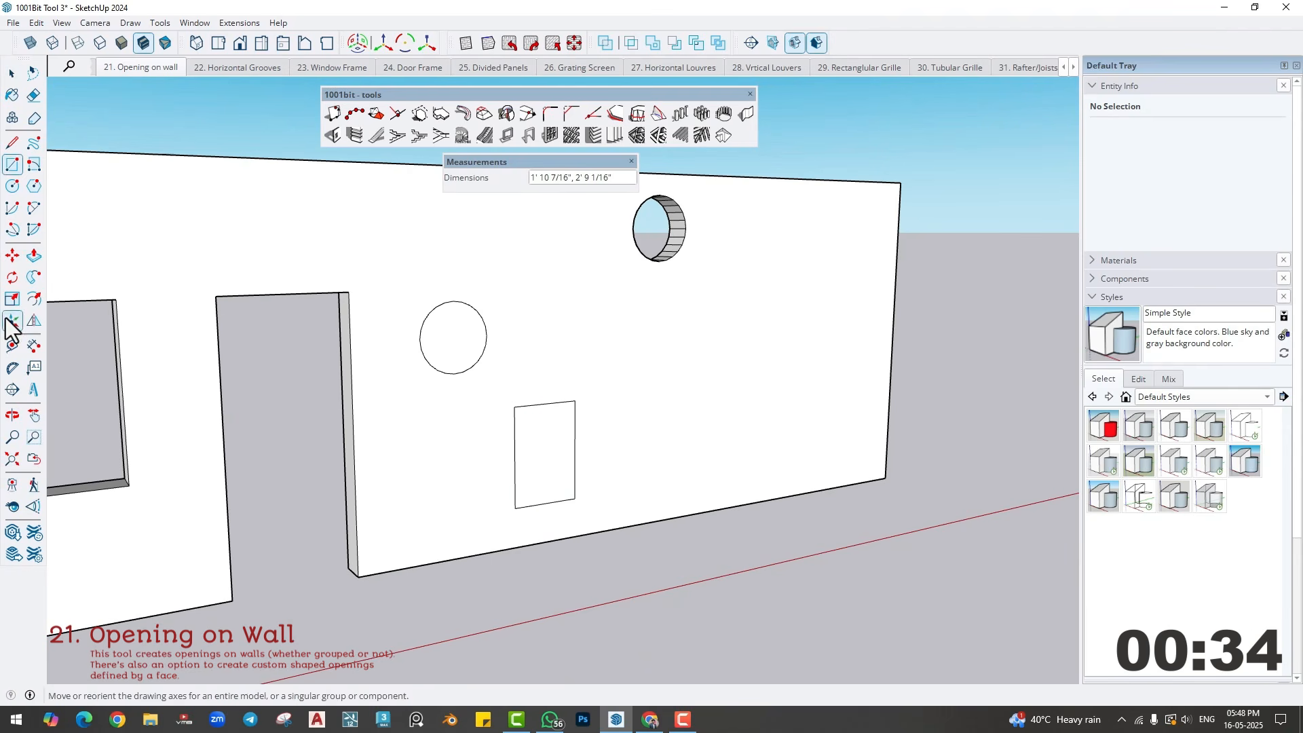
# - Add an arc with a bulge of about 11" over the rectangle's top edge and erase that edge to form an arched outline
pyautogui.click(34, 208)
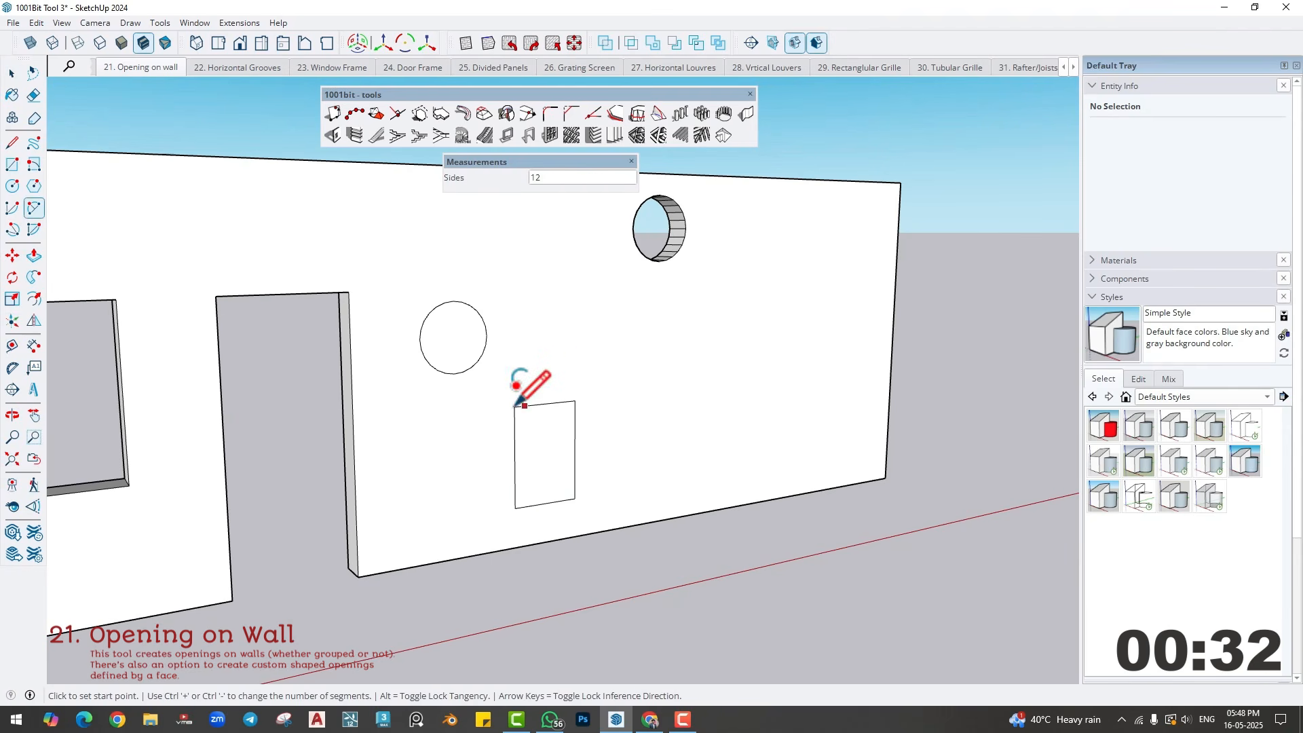
pyautogui.click(515, 407)
pyautogui.click(574, 401)
pyautogui.press('Escape')
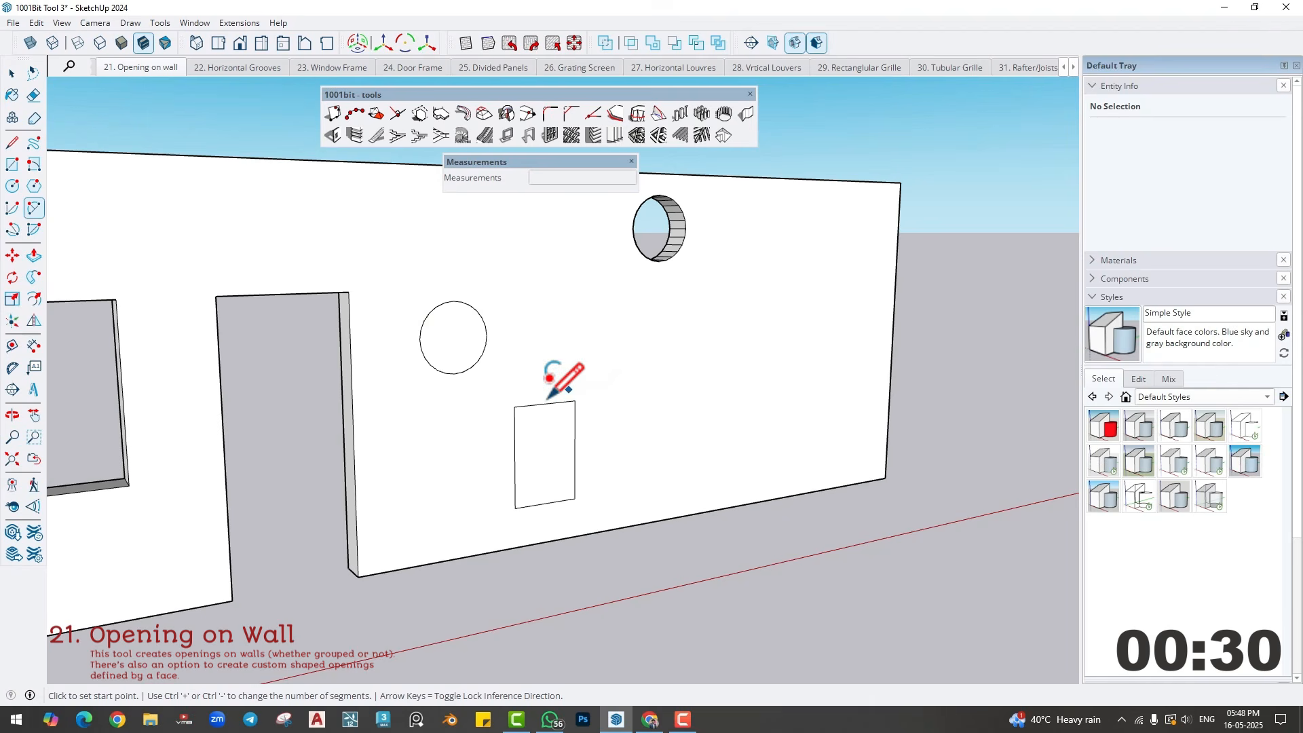
pyautogui.click(514, 407)
pyautogui.click(575, 401)
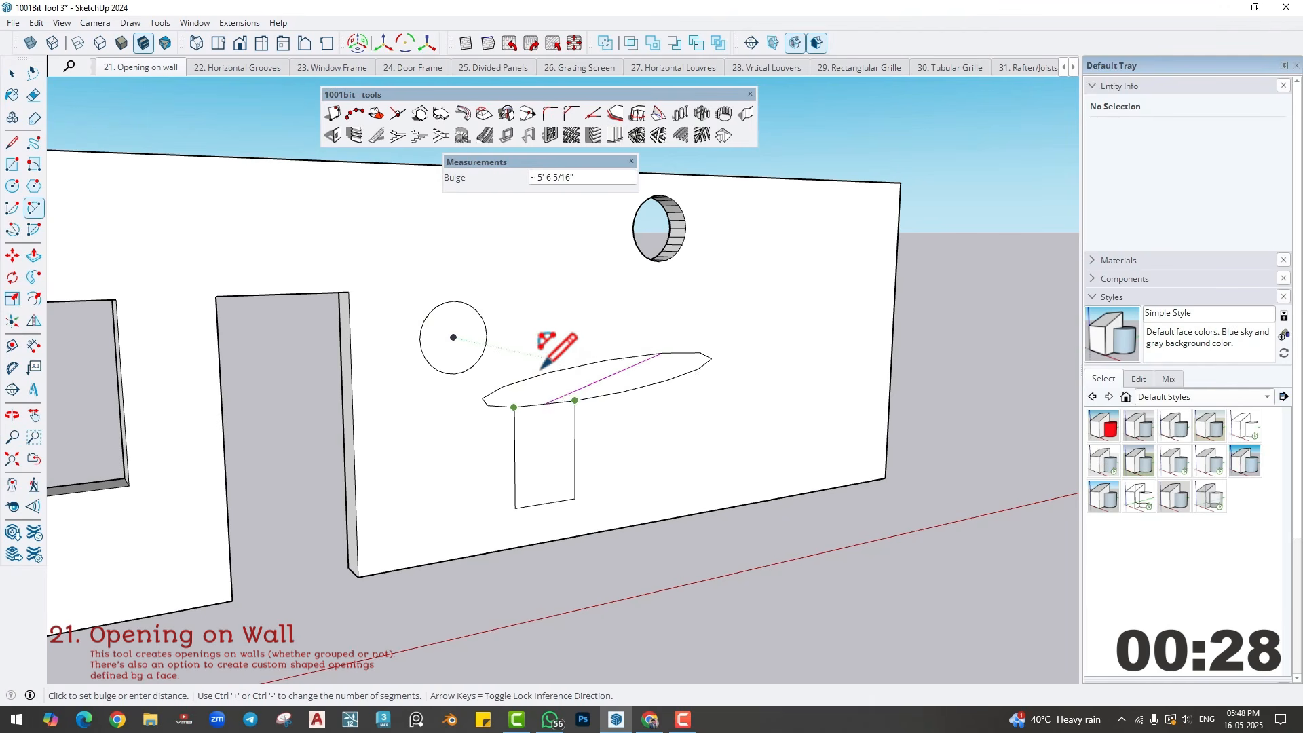
pyautogui.click(553, 370)
pyautogui.press('e')
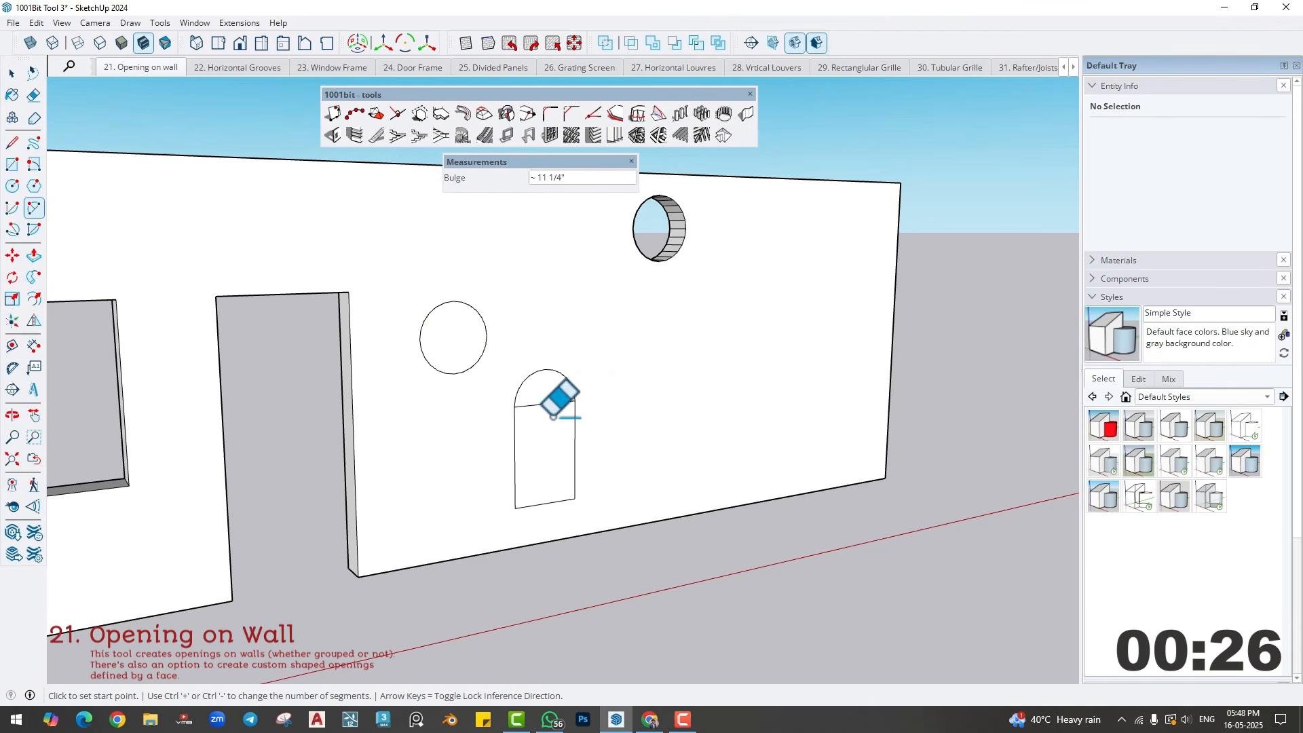
pyautogui.click(546, 403)
pyautogui.press('space')
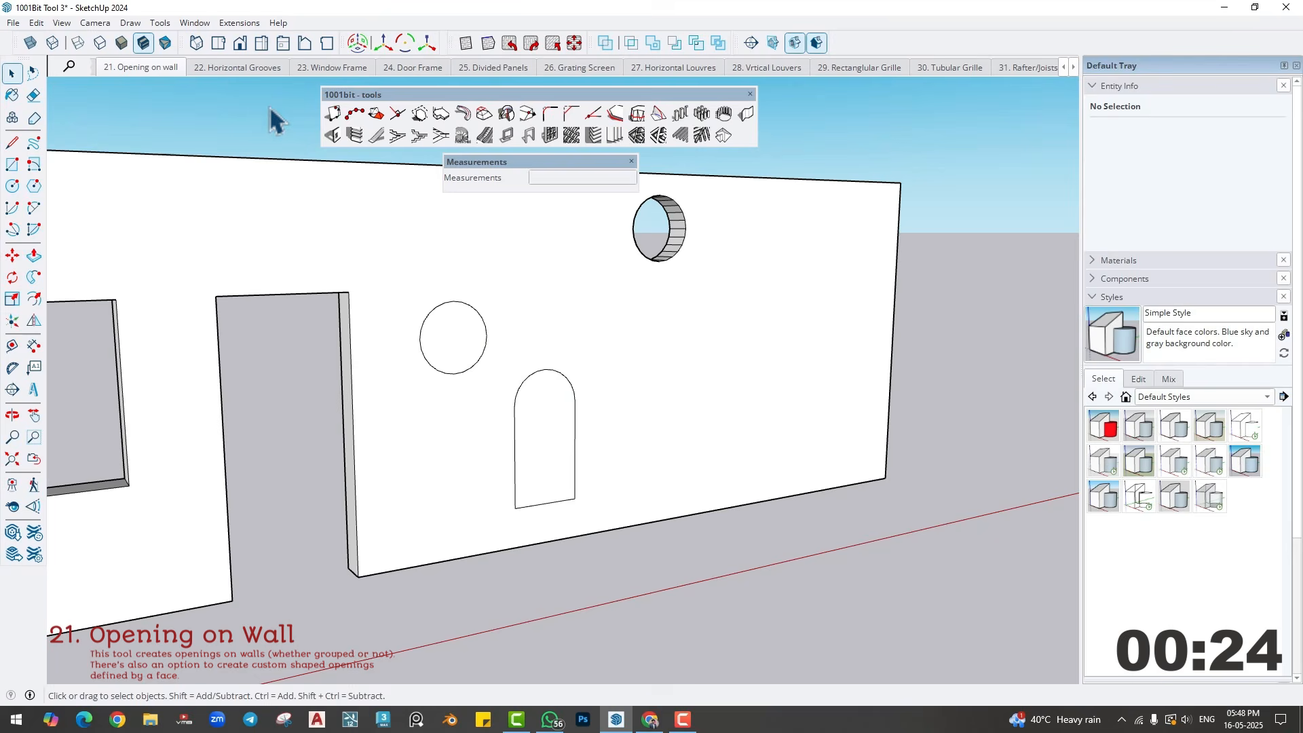
# - Set the arched outline as the opening profile and place an arched opening about 2' 3" across from the outline's lower corner
pyautogui.click(332, 135)
pyautogui.click(813, 394)
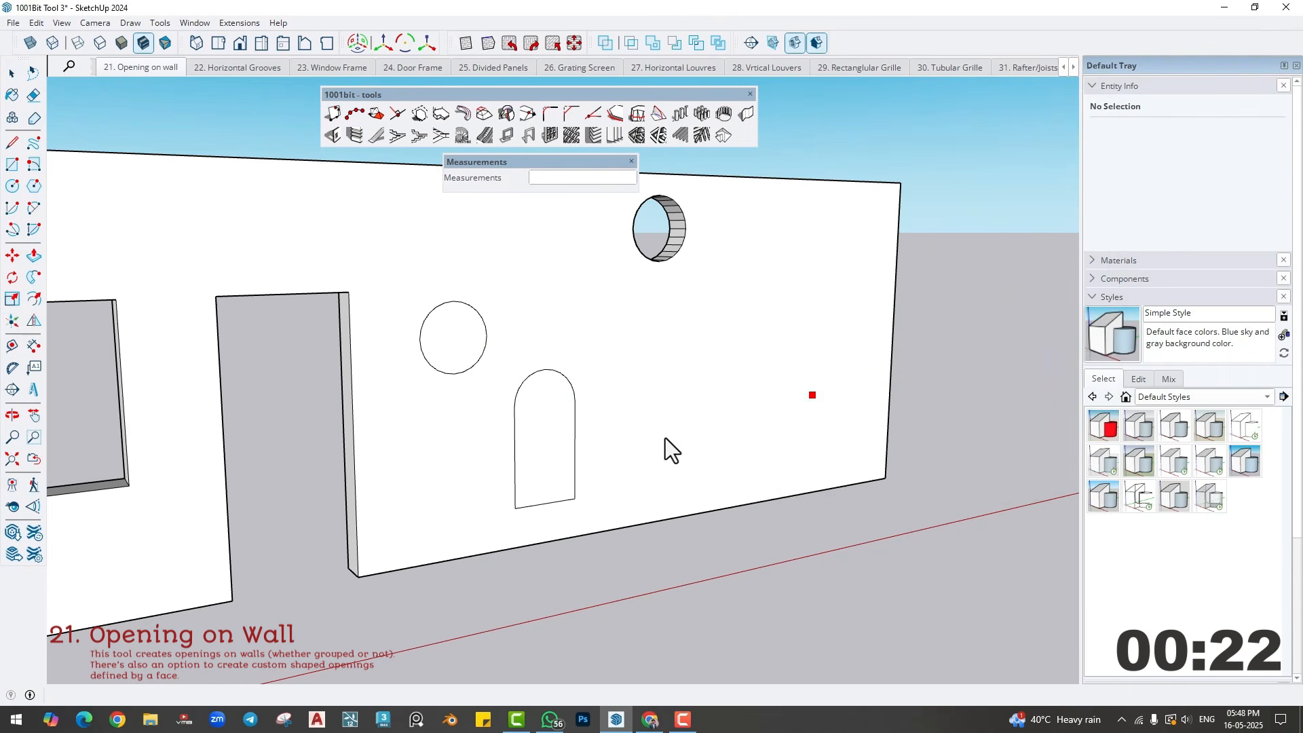
pyautogui.click(548, 447)
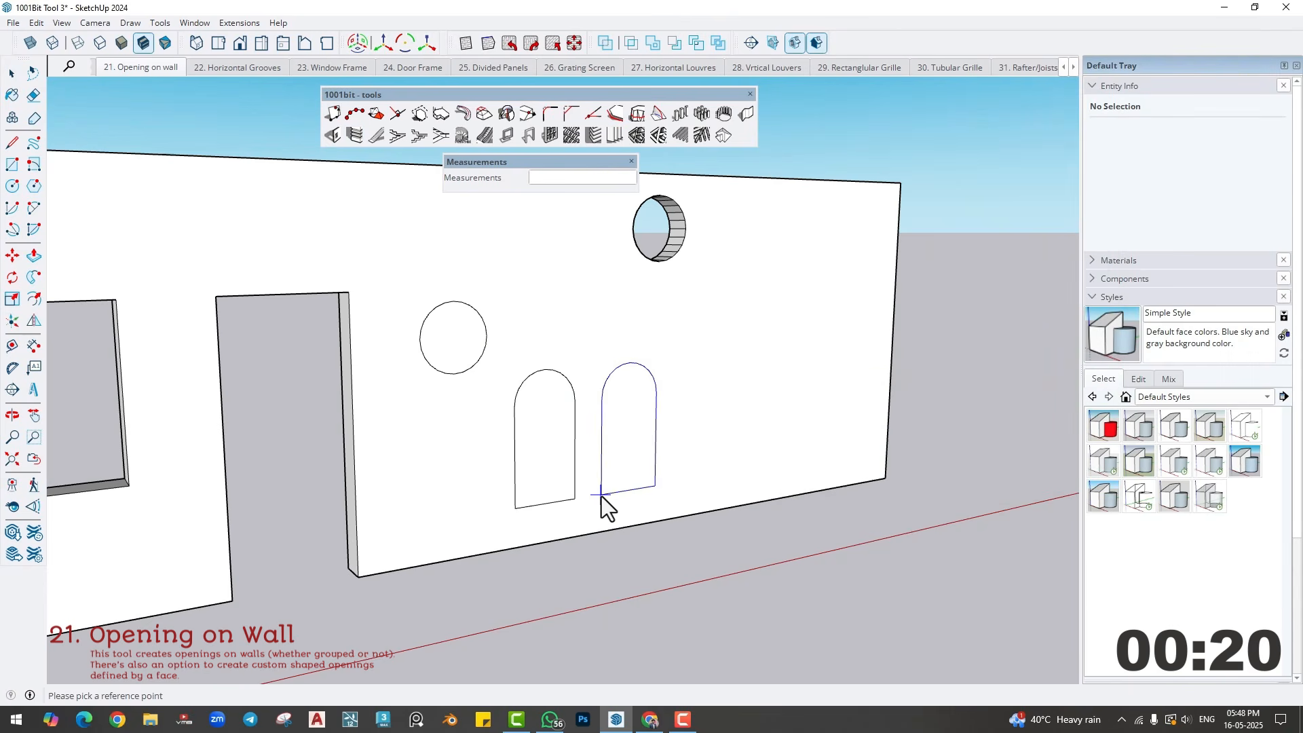
pyautogui.click(576, 500)
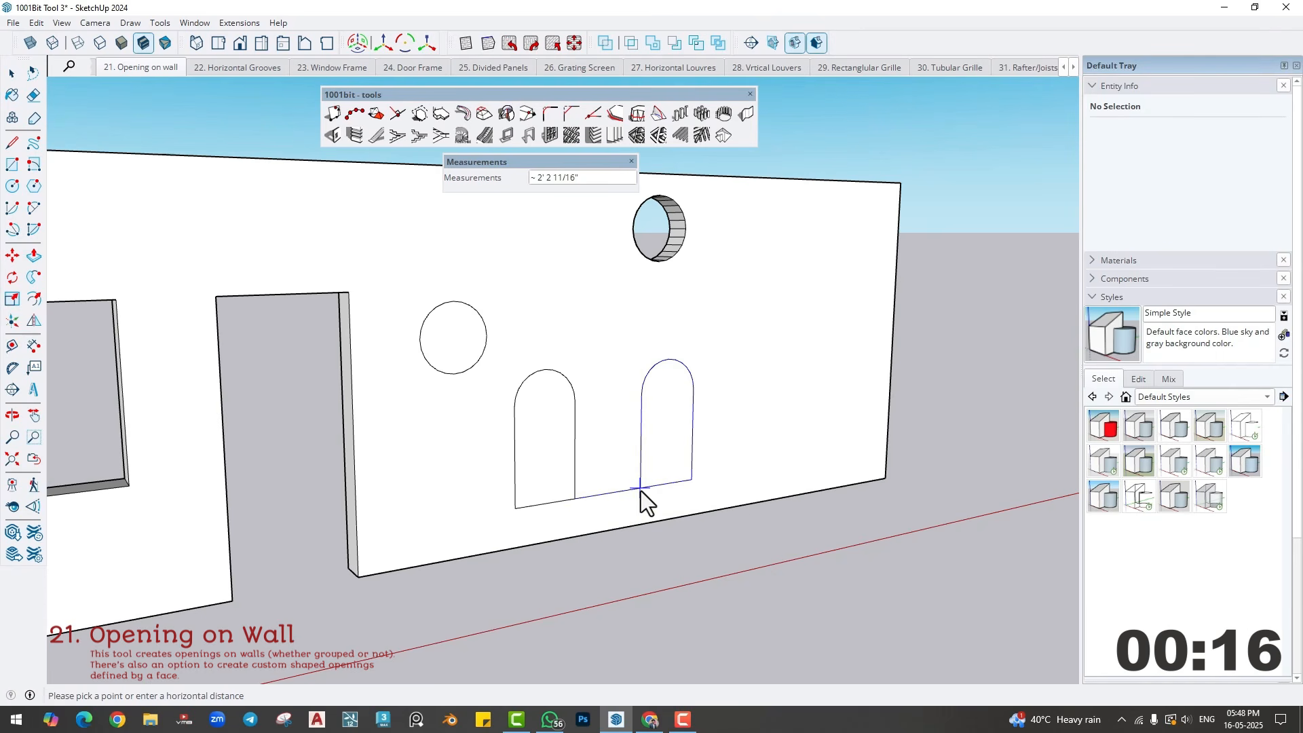
pyautogui.click(640, 490)
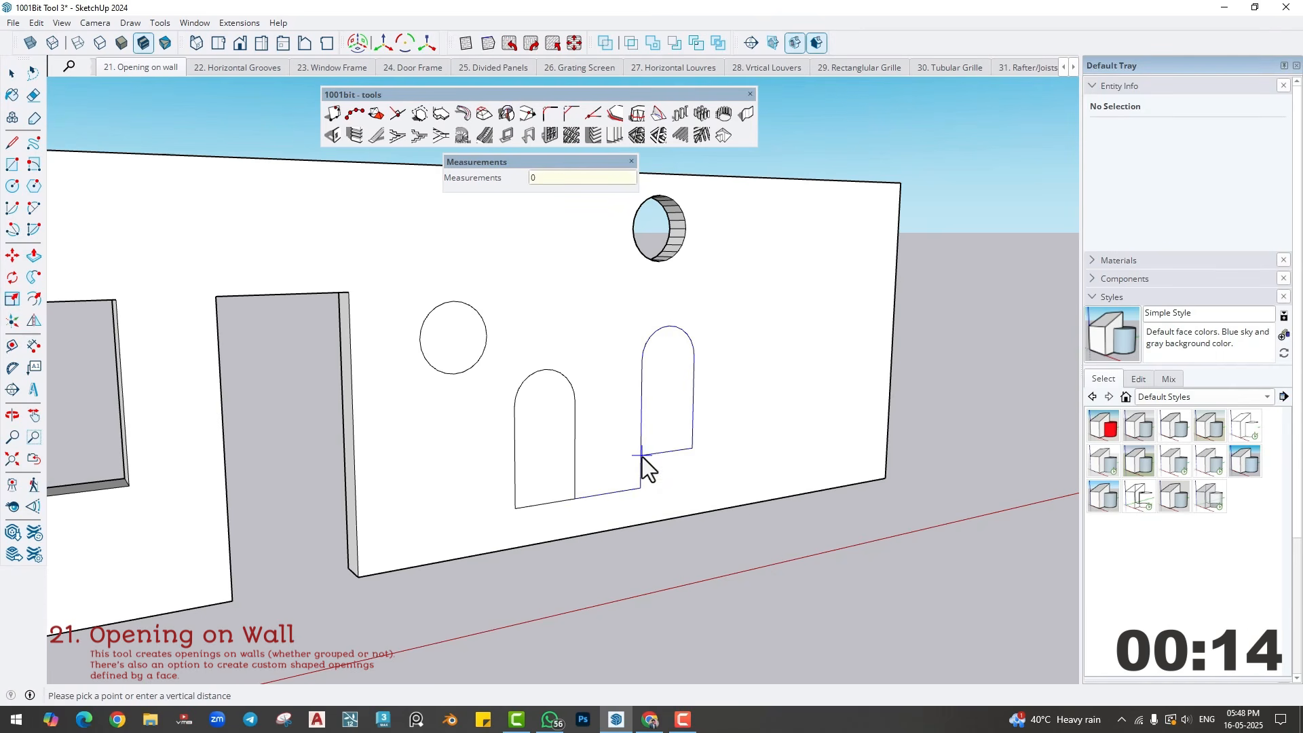
pyautogui.click(642, 457)
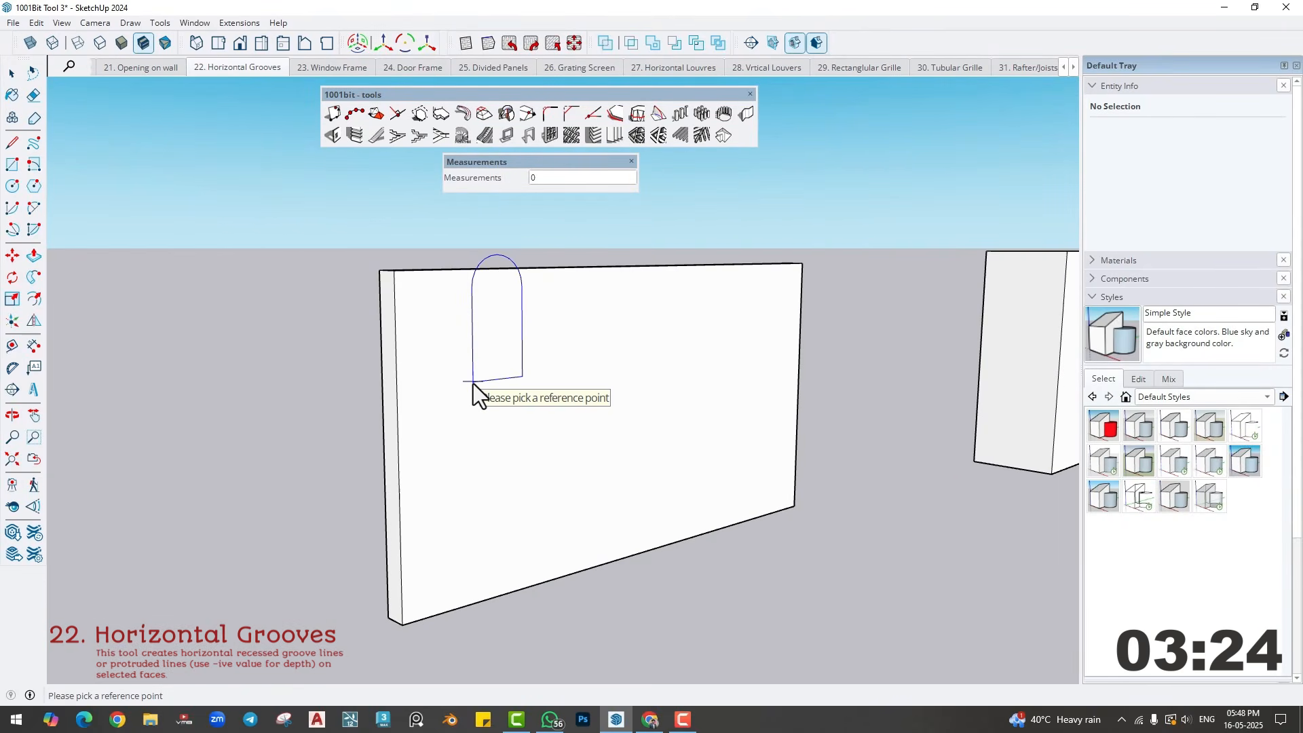
pyautogui.click(11, 72)
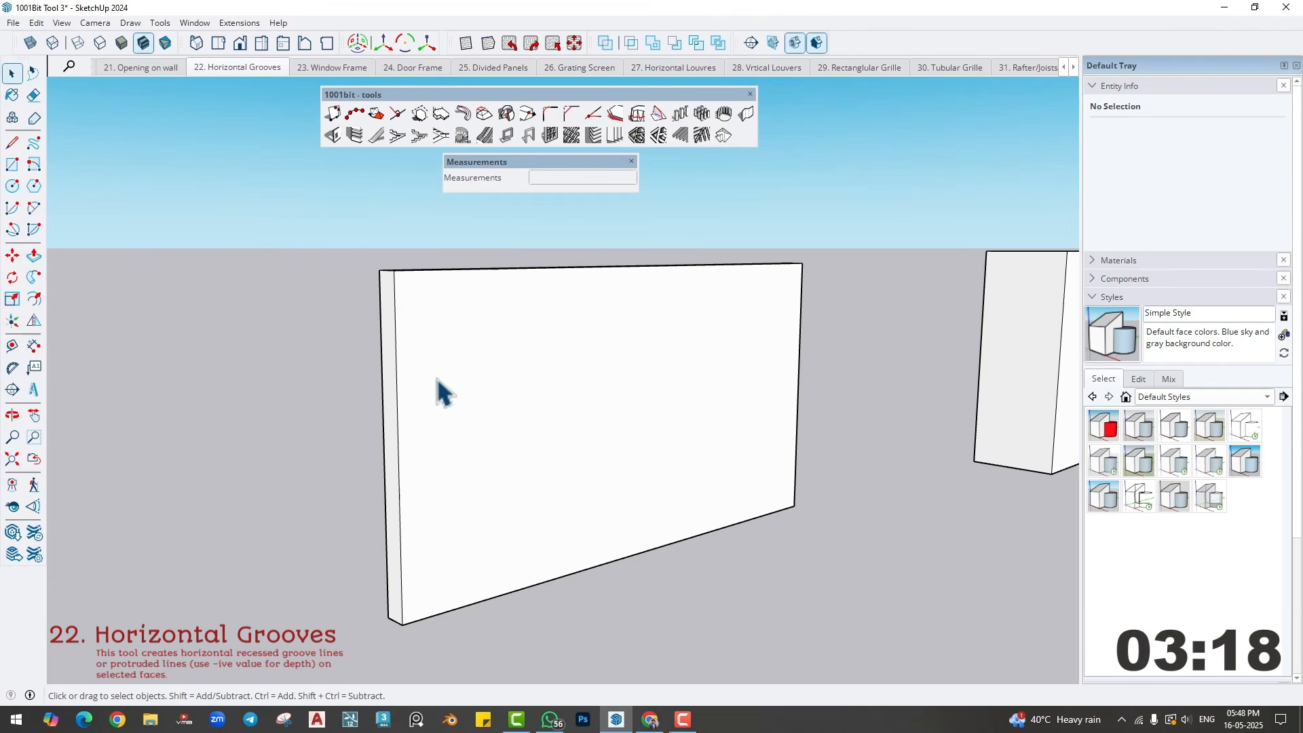
# - Place a horizontal guide 2" below the top edge of the wall's narrow end face
pyautogui.moveTo(437, 377); pyautogui.dragTo(631, 342, button='middle')
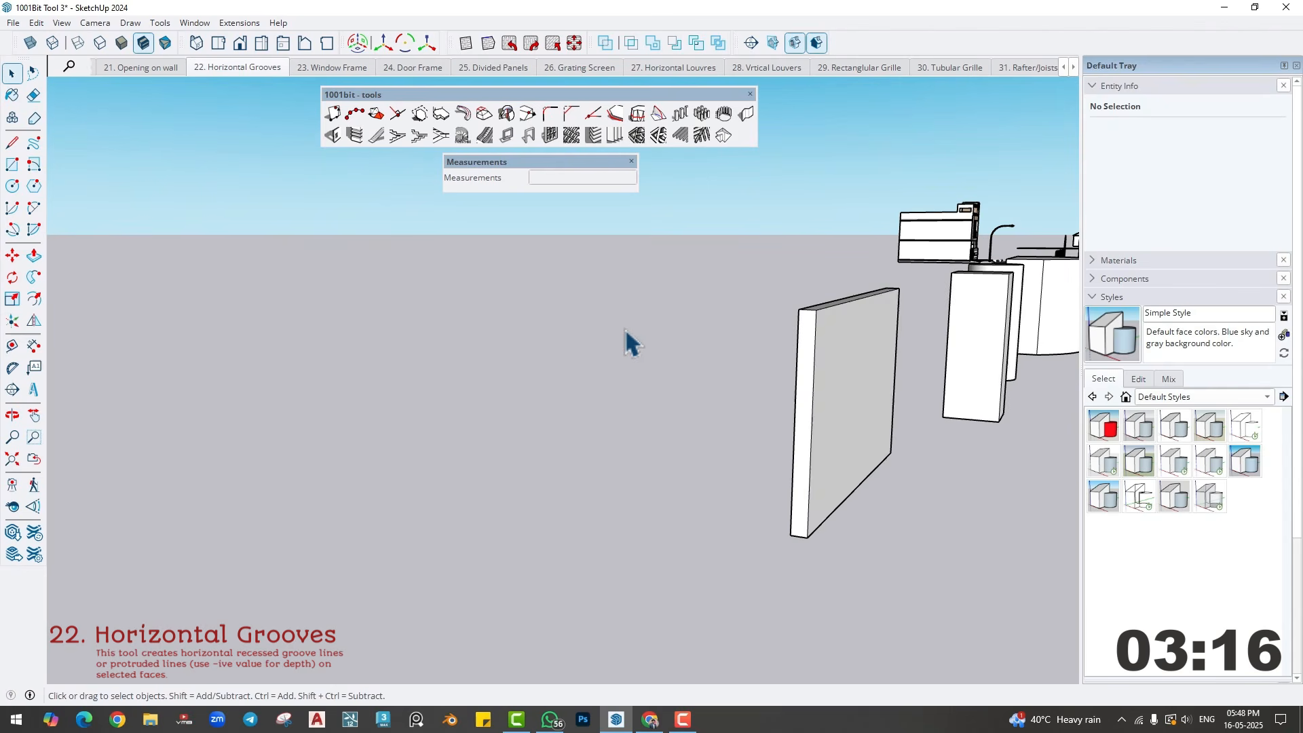
pyautogui.click(840, 352)
pyautogui.scroll(5, 843, 345)
pyautogui.moveTo(811, 351); pyautogui.dragTo(488, 340, button='middle')
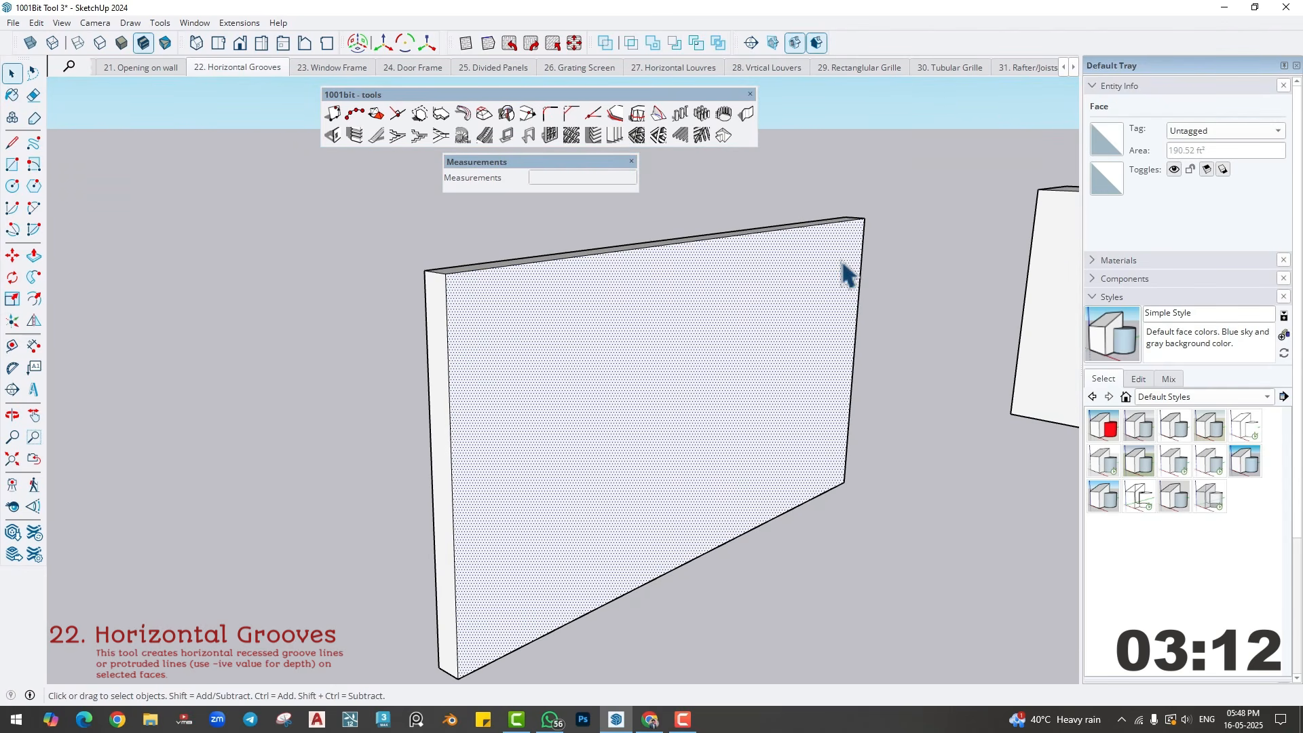
pyautogui.moveTo(465, 388); pyautogui.dragTo(468, 323, button='middle')
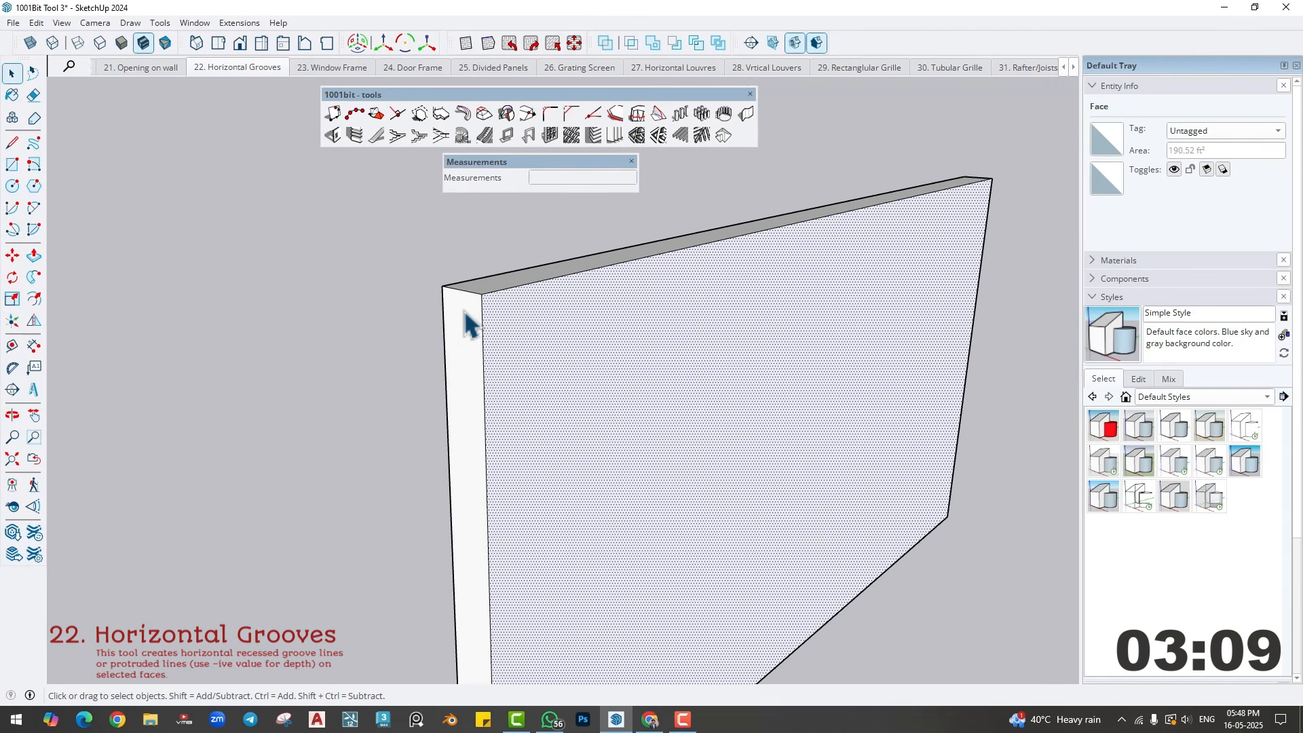
pyautogui.click(12, 345)
pyautogui.scroll(2, 495, 273)
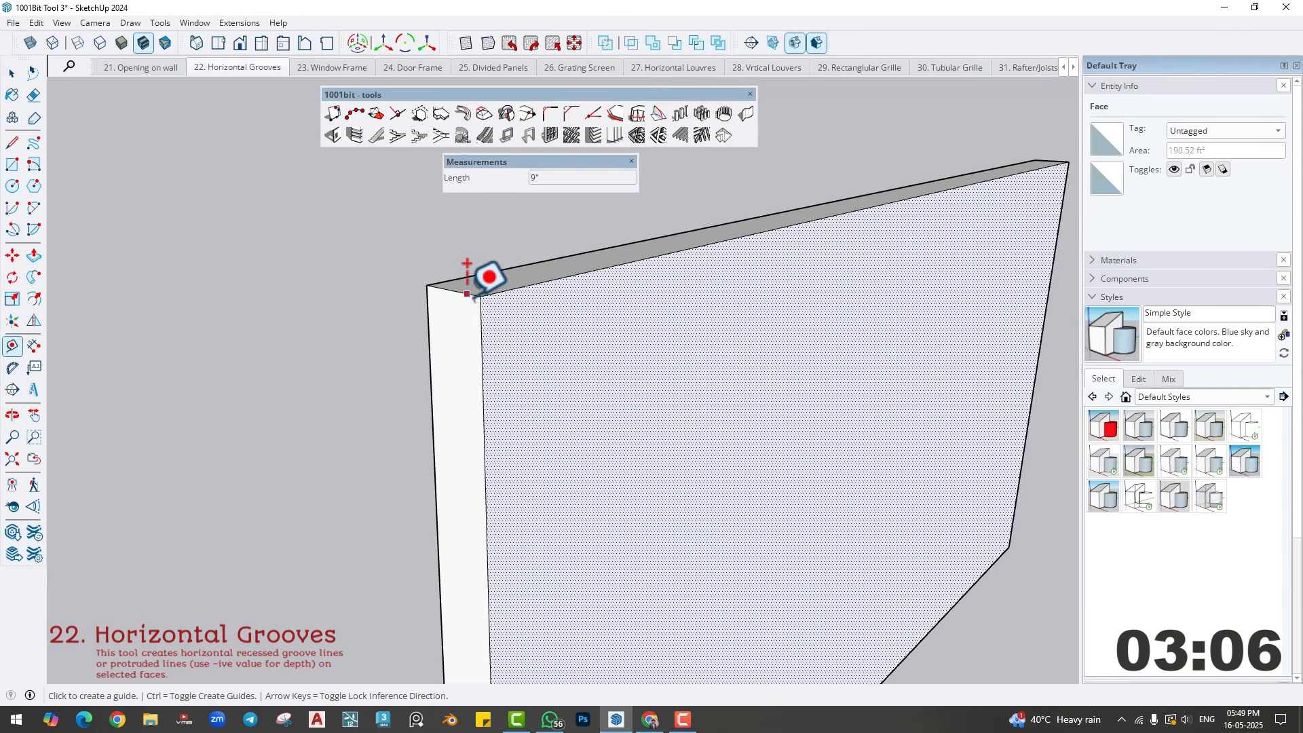
pyautogui.click(463, 295)
pyautogui.press('Return')
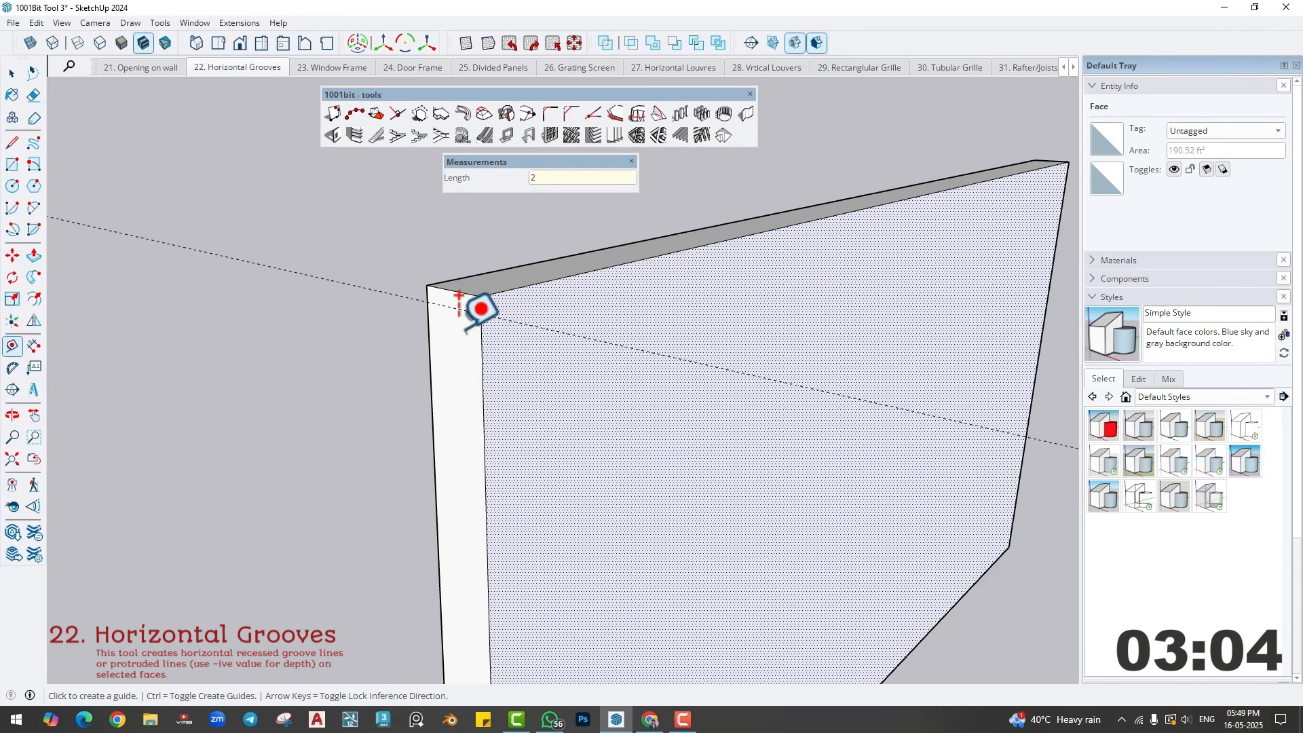
# - Add a guide 4" below the first one and a vertical guide 2" in from the end face's front edge
pyautogui.scroll(1, 464, 330)
pyautogui.click(458, 305)
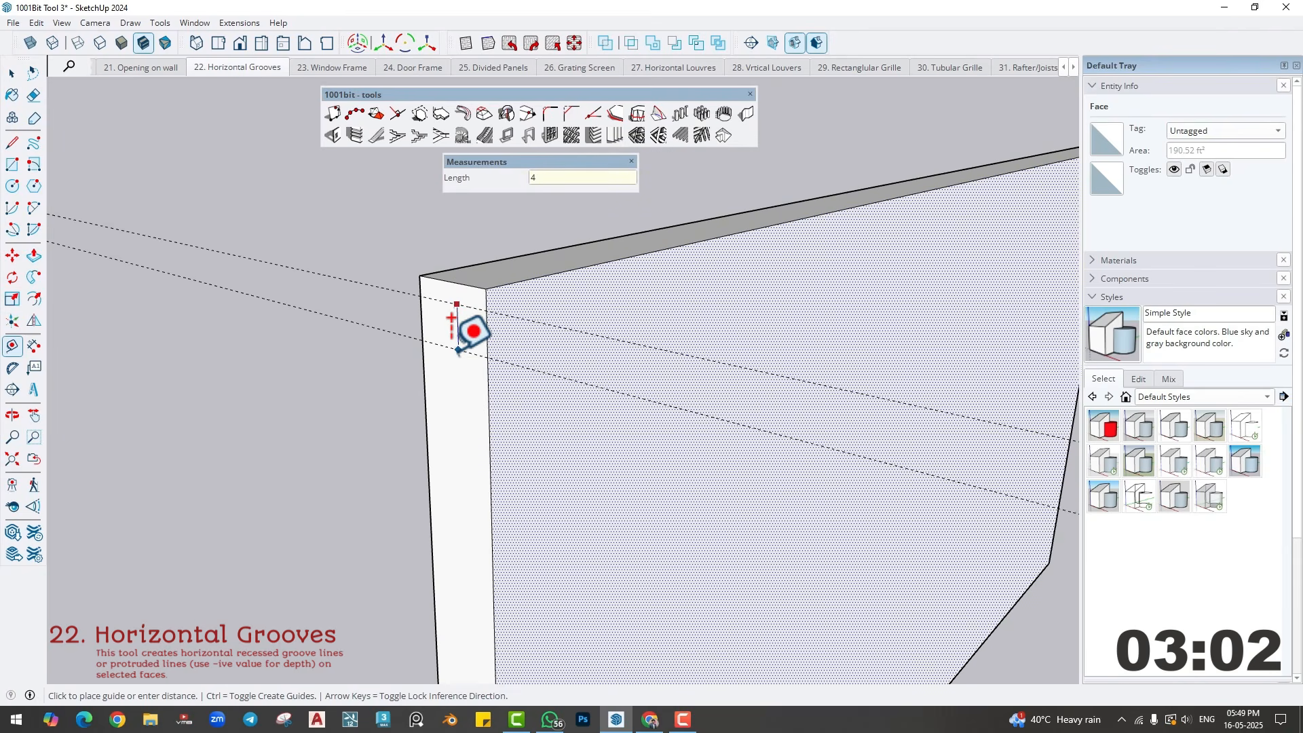
pyautogui.press('Return')
pyautogui.scroll(2, 458, 350)
pyautogui.click(500, 327)
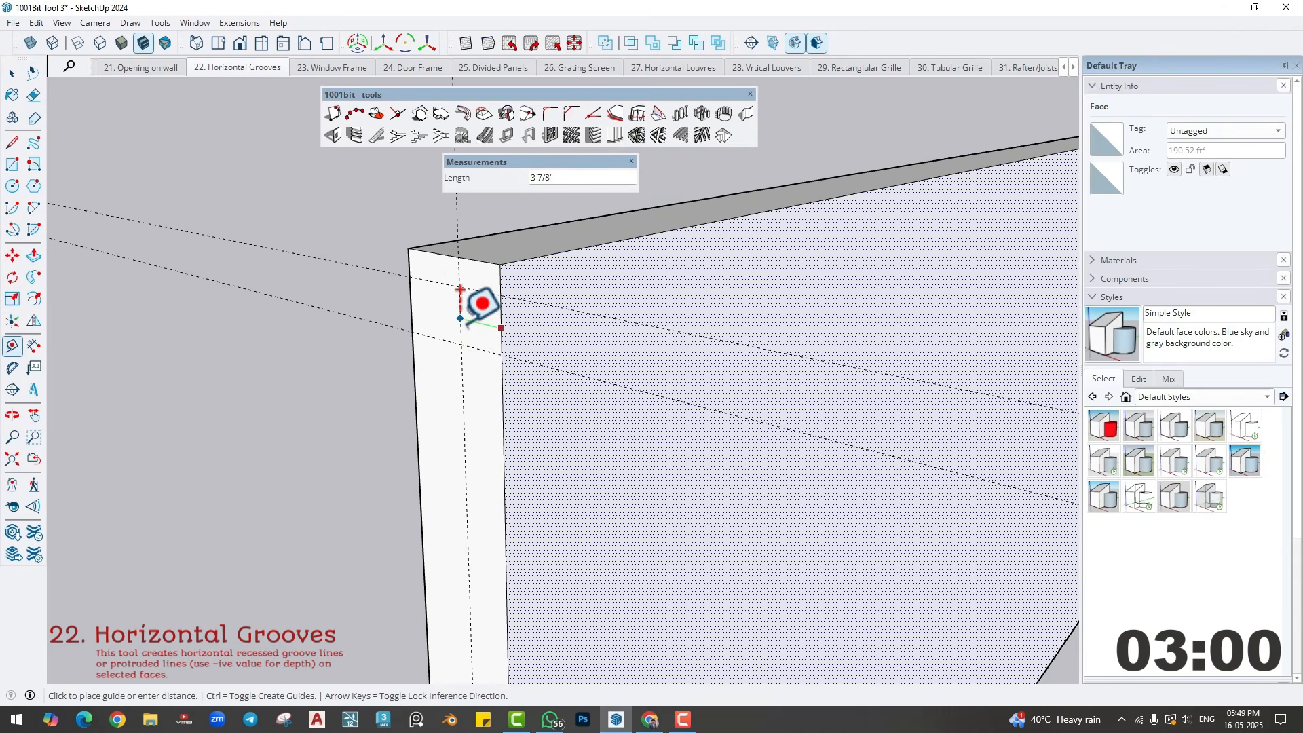
pyautogui.write('2')
pyautogui.press('Return')
# - Draw a rectangle about 4" by 2" on the end face, from the upper guide crossing to the front edge
pyautogui.press('r')
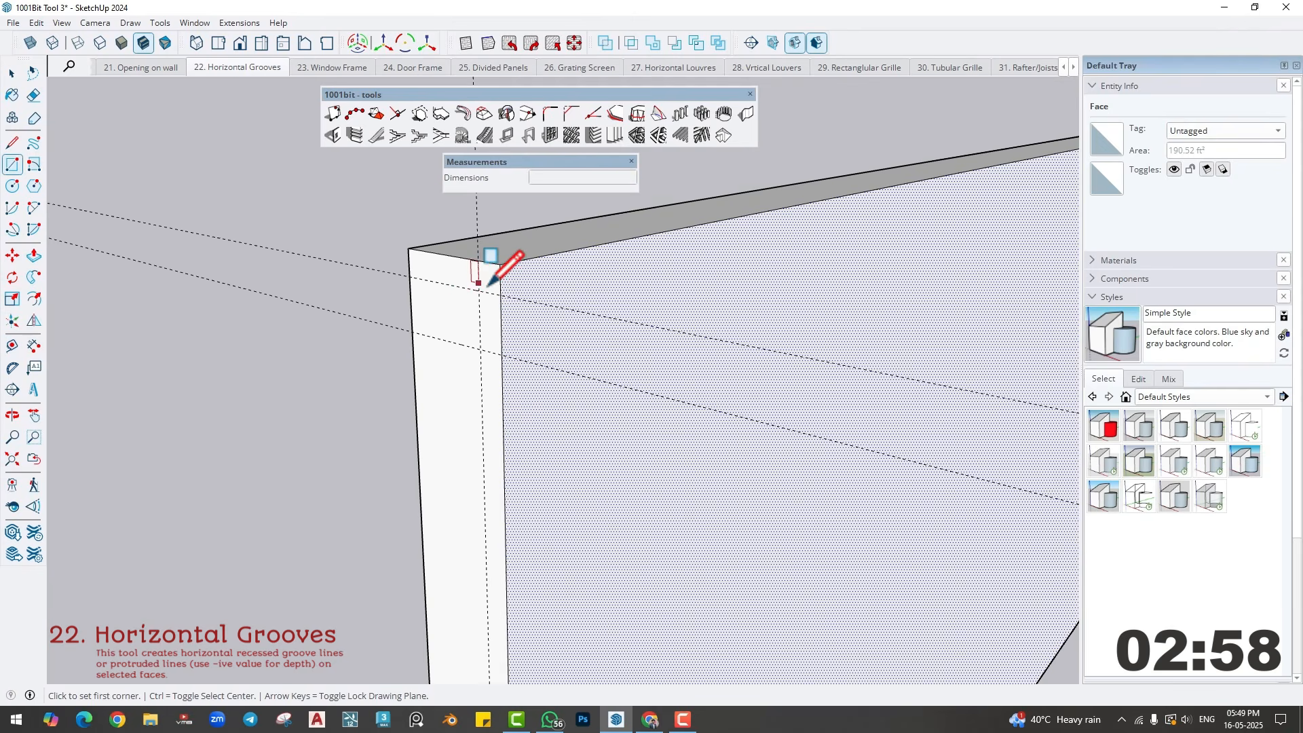
pyautogui.click(478, 290)
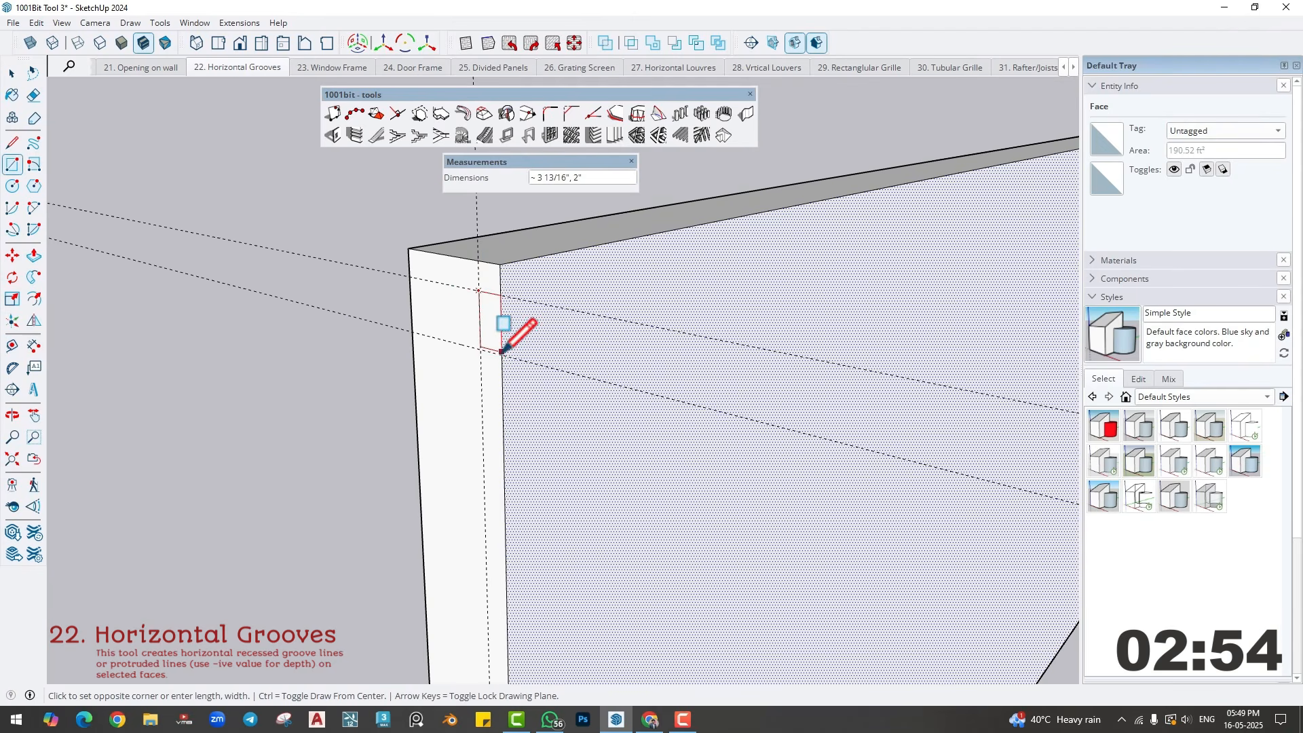
pyautogui.click(501, 355)
pyautogui.moveTo(503, 365); pyautogui.dragTo(485, 351, button='middle')
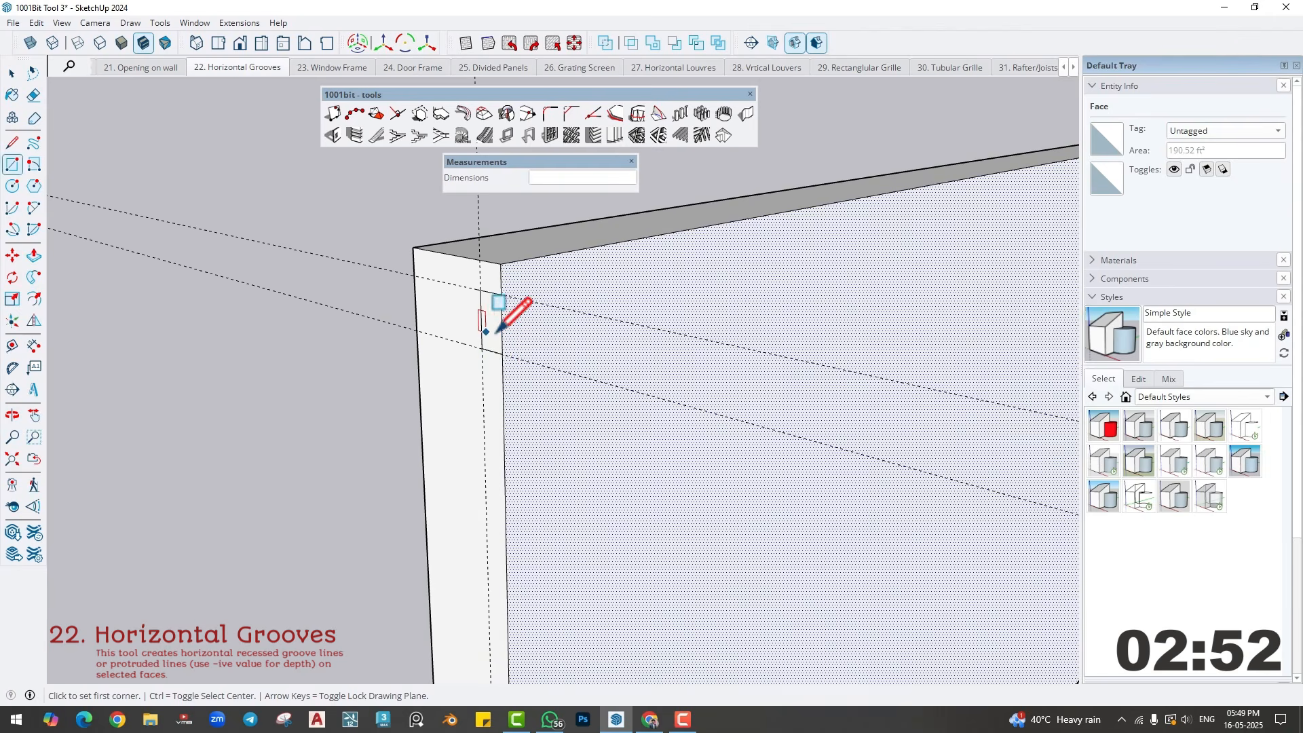
# - Copy the small rectangle about 6" down the end face and repeat the spacing for four copies (4x)
pyautogui.press('space')
pyautogui.doubleClick(497, 330)
pyautogui.press('m')
pyautogui.click(500, 264)
pyautogui.press('ctrl')
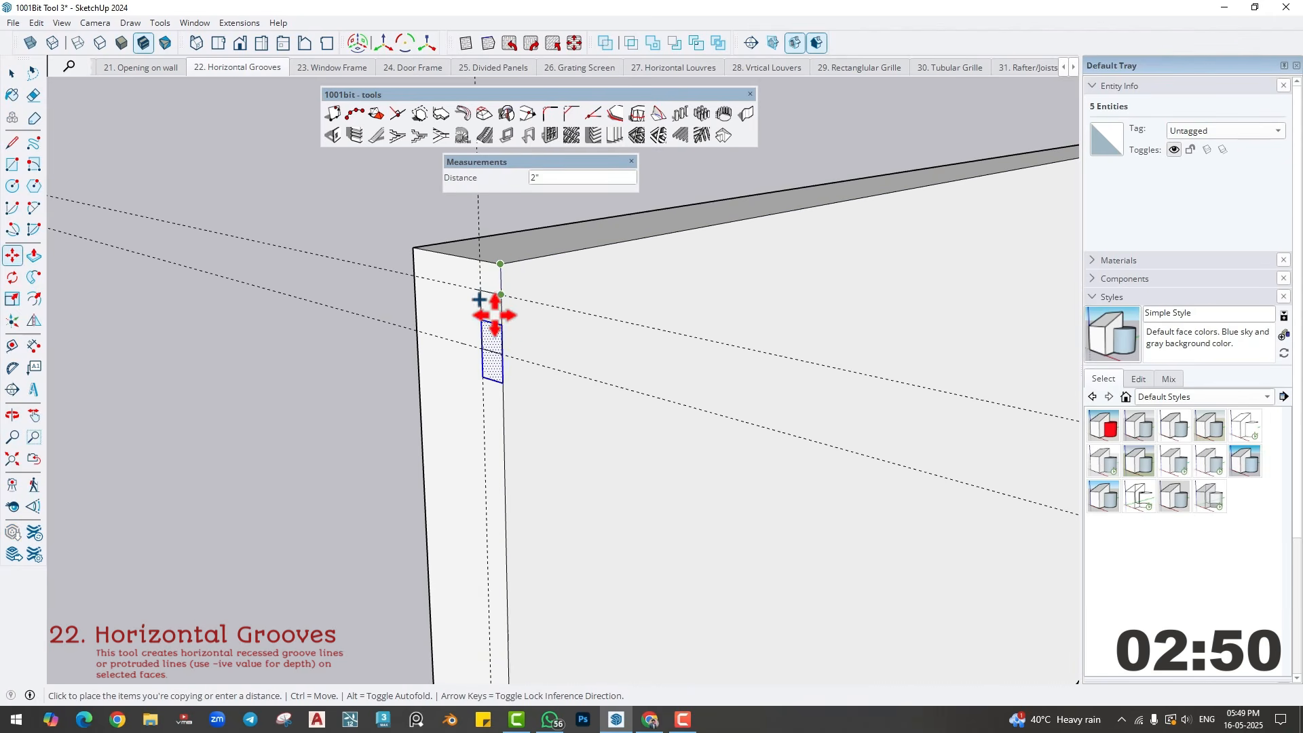
pyautogui.click(495, 355)
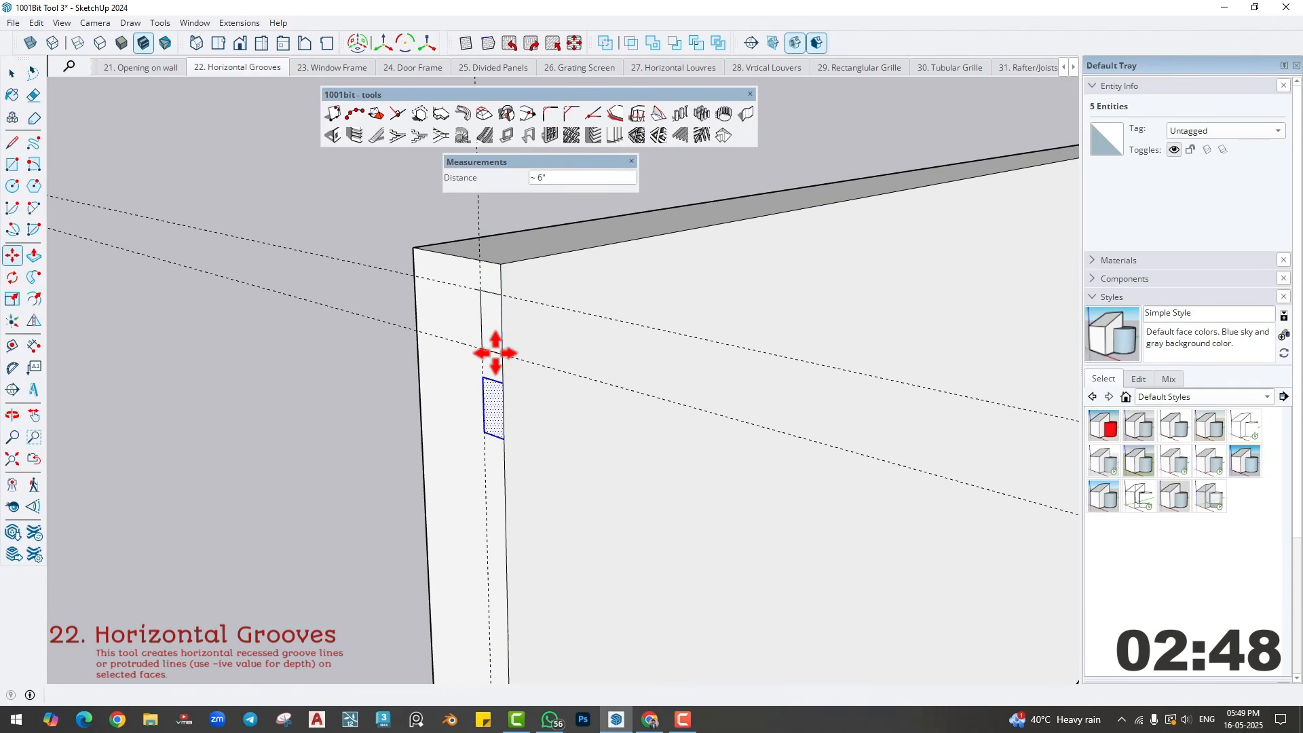
pyautogui.write('4x')
pyautogui.press('Return')
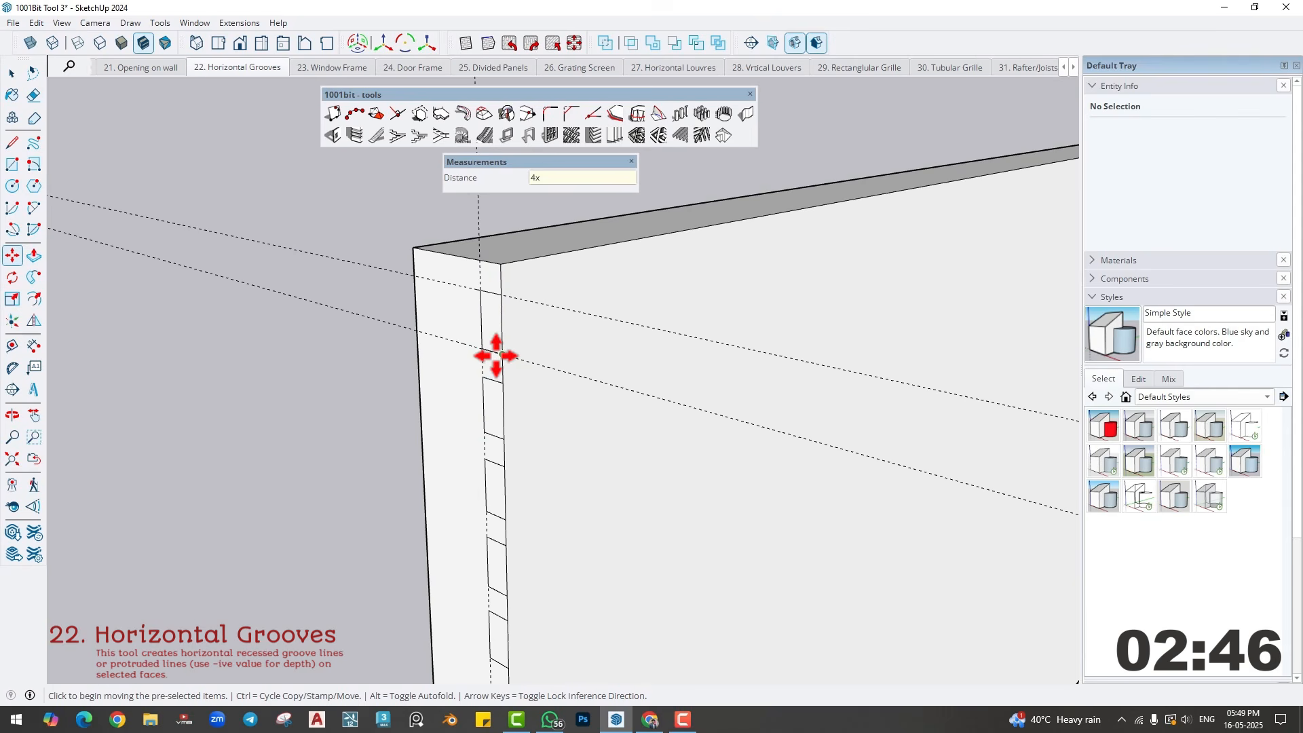
# - Push the uppermost rectangle through the wall's full length to cut a groove, and repeat the cut on the next three rectangles below
pyautogui.press('p')
pyautogui.click(498, 336)
pyautogui.scroll(-3, 678, 278)
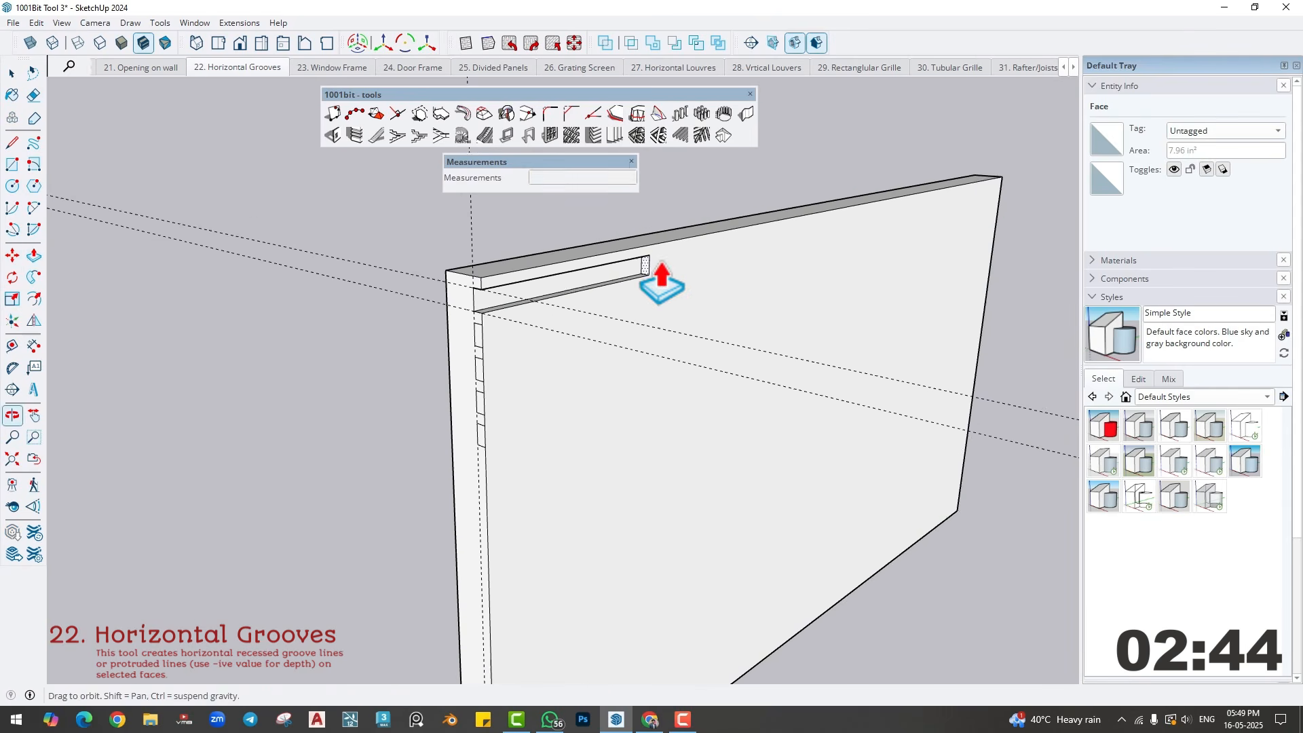
pyautogui.click(985, 196)
pyautogui.doubleClick(453, 349)
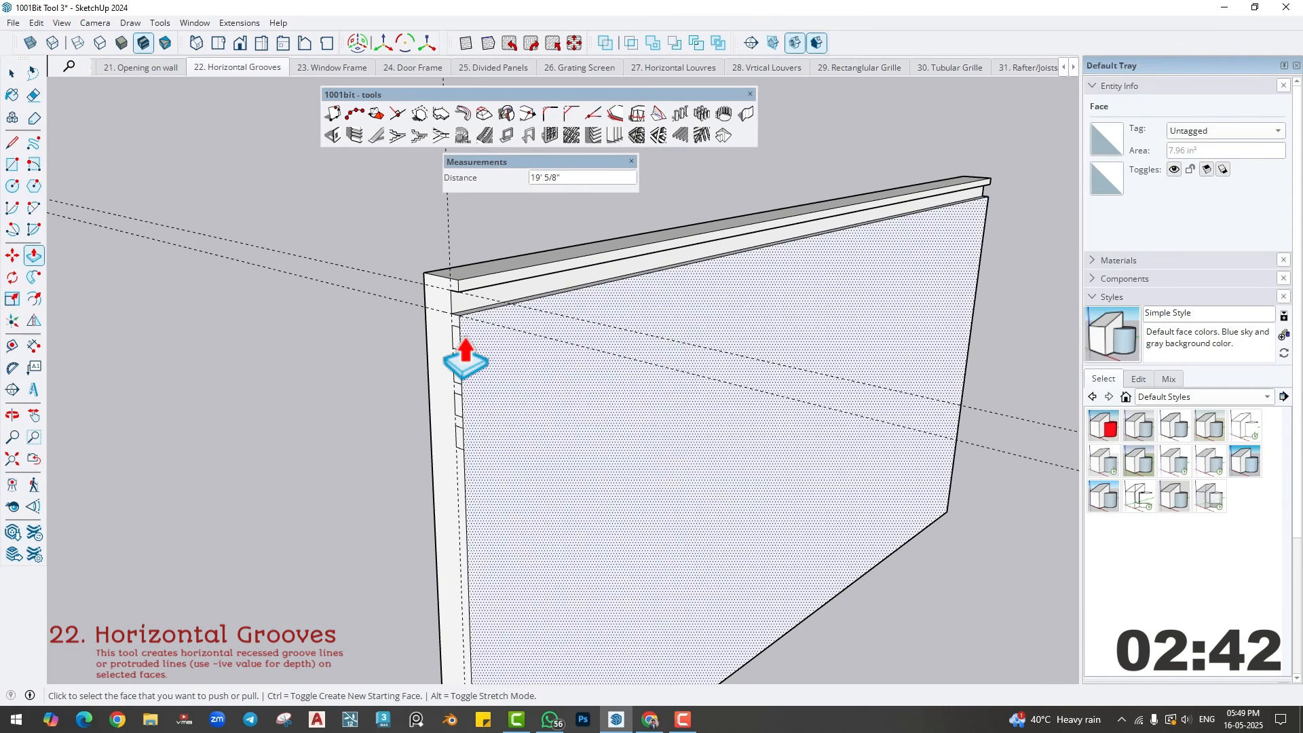
pyautogui.doubleClick(456, 407)
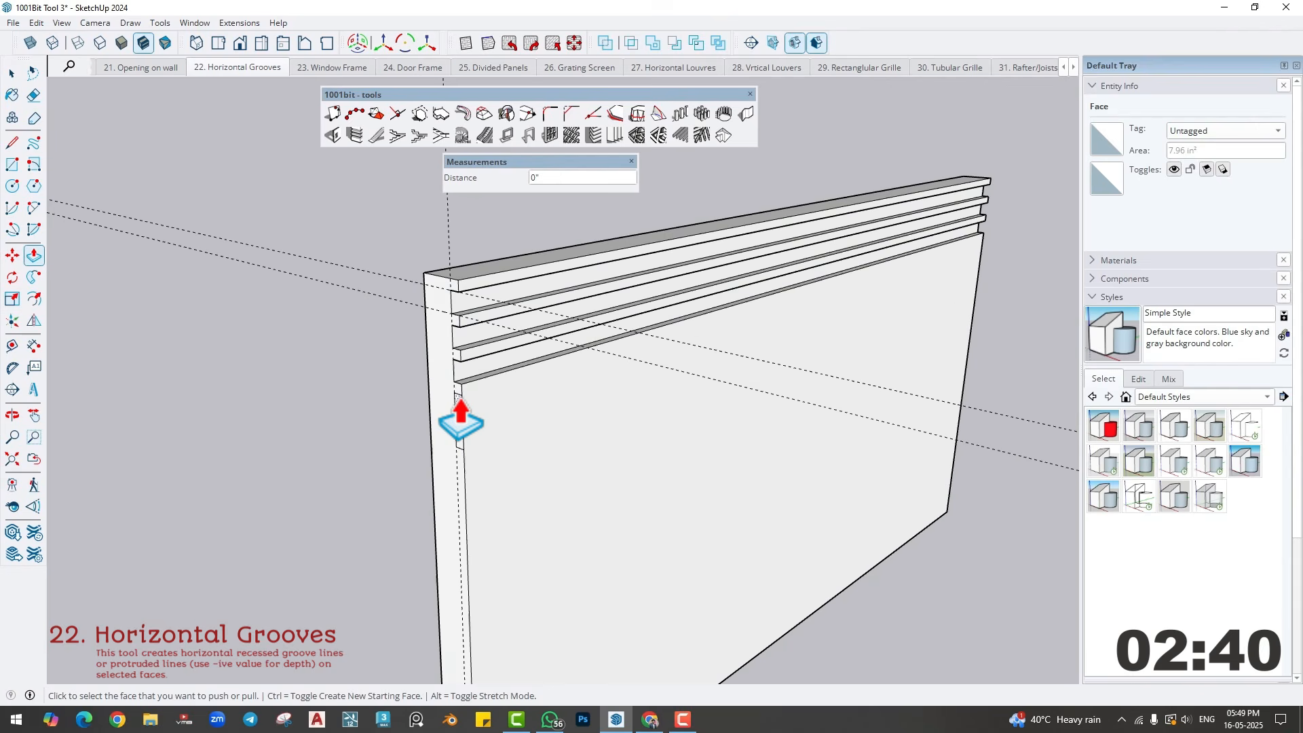
pyautogui.doubleClick(456, 421)
pyautogui.scroll(2, 460, 400)
pyautogui.moveTo(460, 401); pyautogui.dragTo(501, 392, button='middle')
pyautogui.scroll(-1, 507, 381)
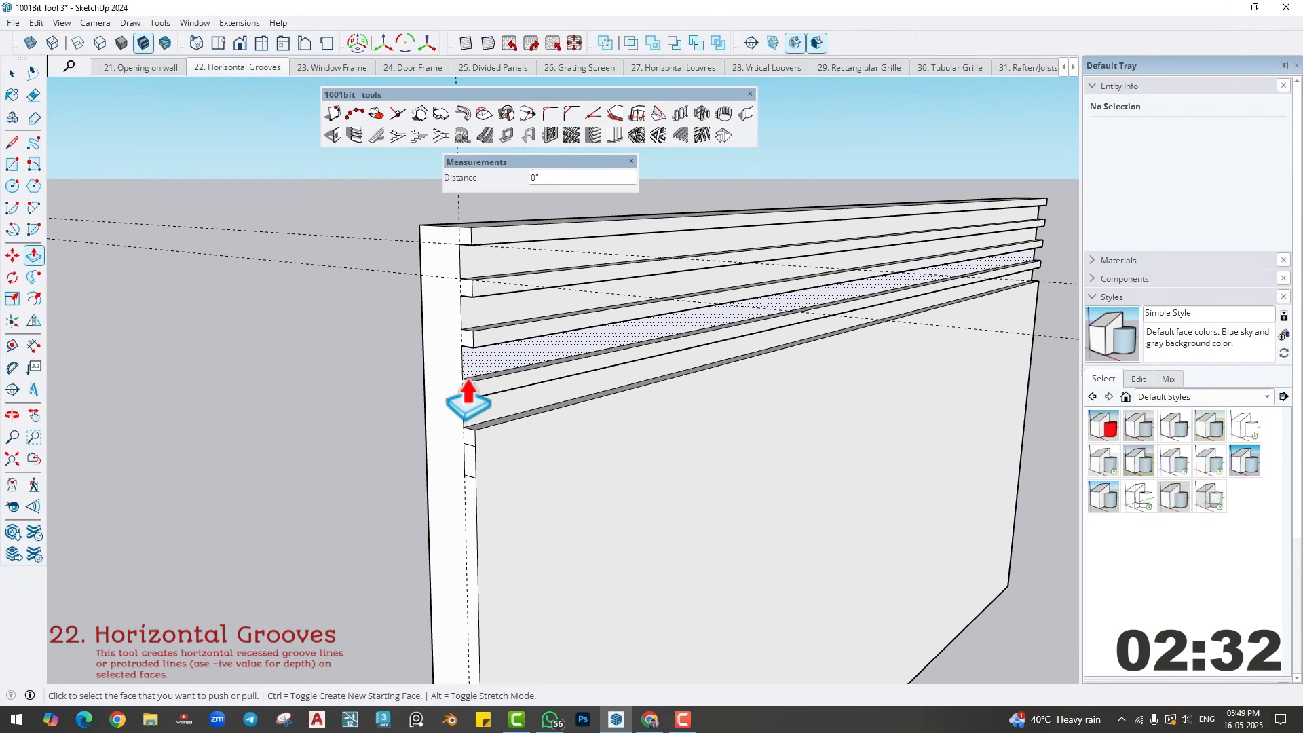
# - Undo the manual grooves, the rectangles and the guides, back to the plain wall
pyautogui.hotkey('ctrl', 'z')
pyautogui.hotkey('ctrl', 'z')
pyautogui.hotkey('ctrl', 'z')
pyautogui.hotkey('ctrl', 'z')
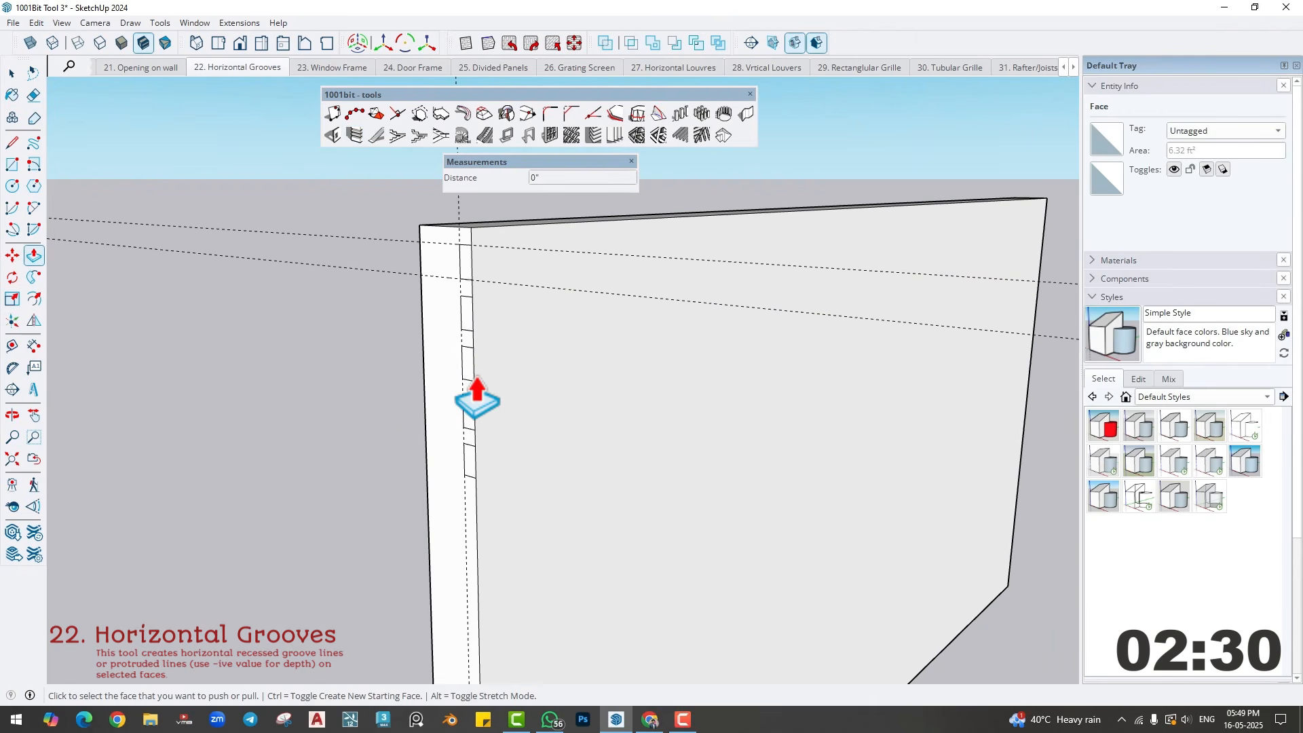
pyautogui.hotkey('ctrl', 'z')
pyautogui.hotkey('ctrl', 'z')
pyautogui.hotkey('ctrl', 'z')
pyautogui.scroll(-2, 483, 395)
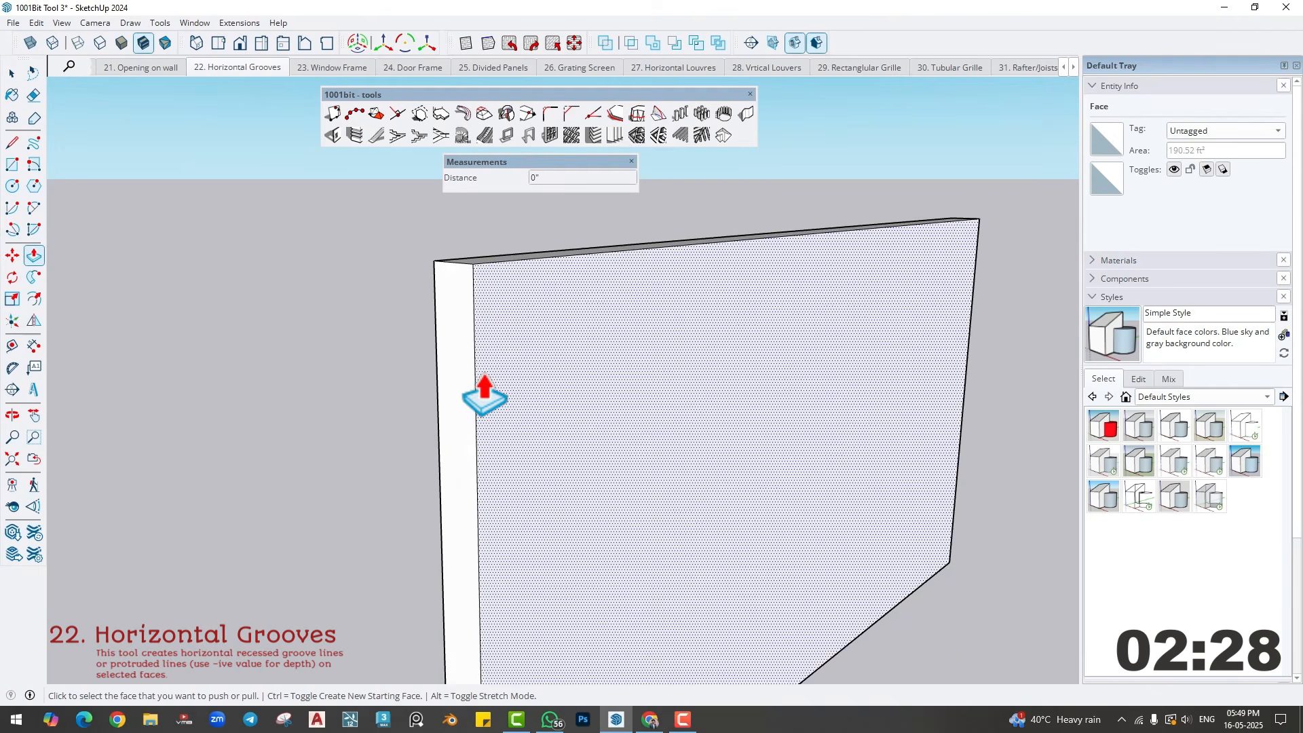
# - Select the wall's two large faces together with the narrow end face between them
pyautogui.moveTo(486, 393); pyautogui.dragTo(495, 403, button='middle')
pyautogui.press('space')
pyautogui.click(523, 361)
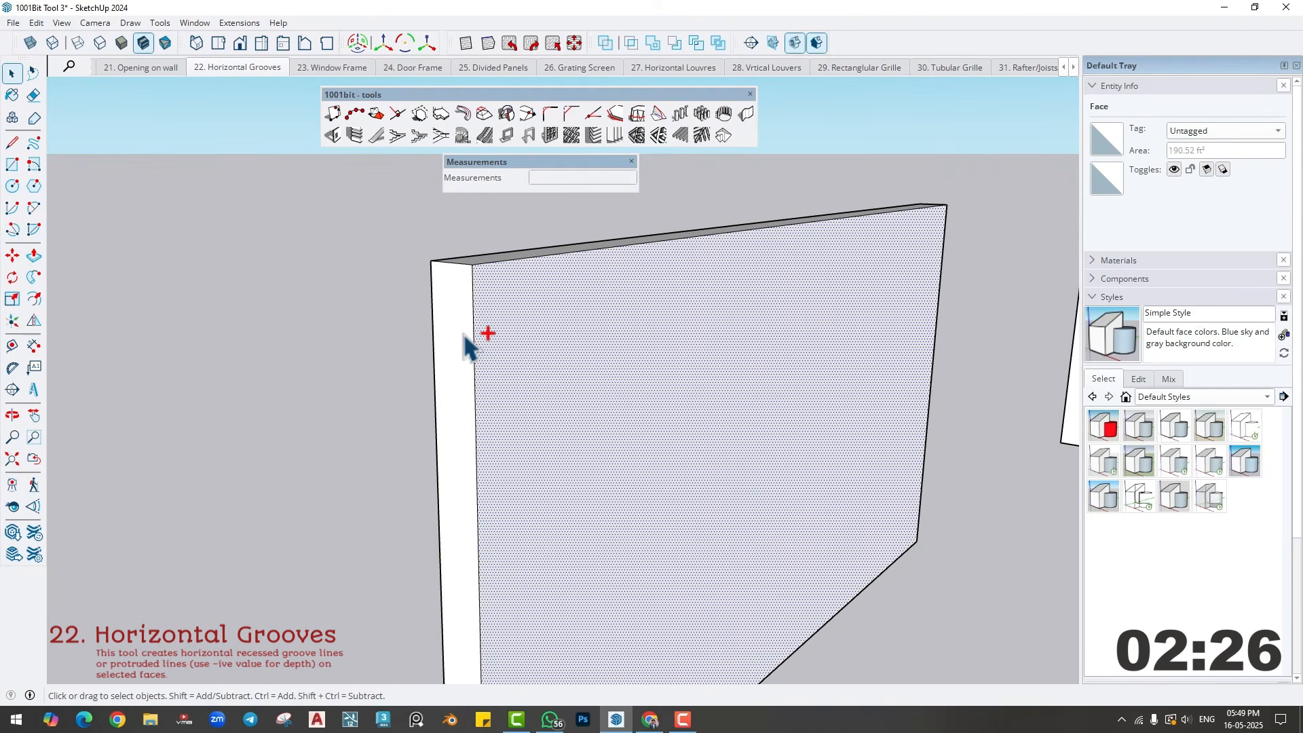
pyautogui.keyDown('ctrl'); pyautogui.click(453, 356); pyautogui.keyUp('ctrl')
pyautogui.moveTo(430, 370); pyautogui.dragTo(582, 406, button='middle')
pyautogui.keyDown('ctrl'); pyautogui.click(582, 406); pyautogui.keyUp('ctrl')
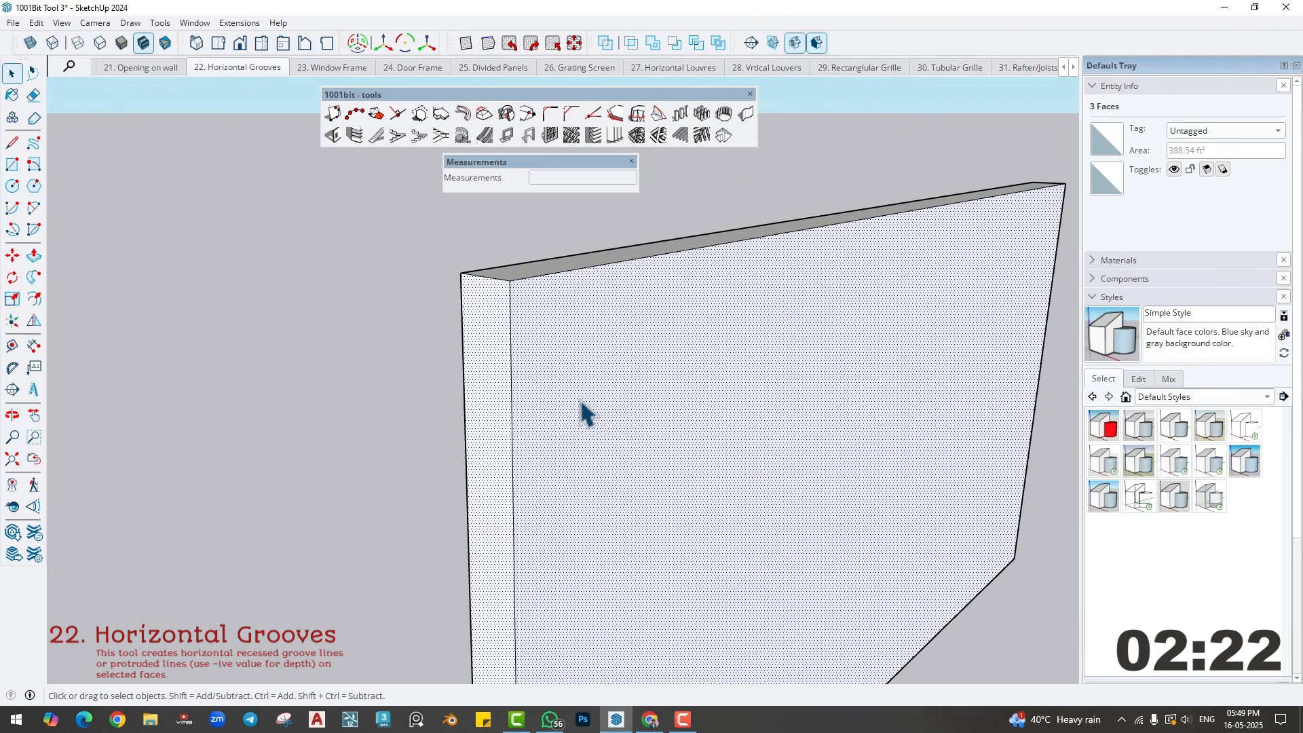
# - Start Horizontal Grooves with external dimension 4, internal dimension 4, depth 2 and spacing 6, and set the number of grooves
pyautogui.click(354, 136)
pyautogui.moveTo(845, 234); pyautogui.dragTo(194, 160)
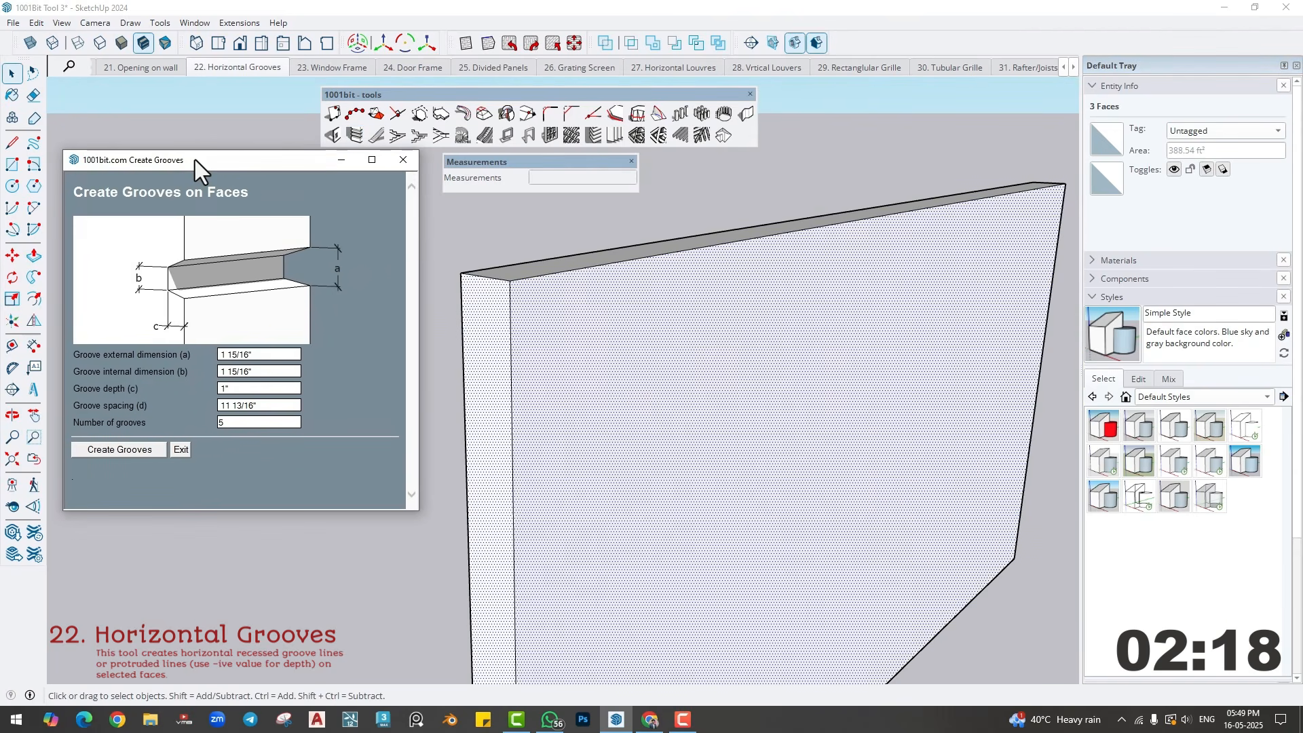
pyautogui.tripleClick(258, 354)
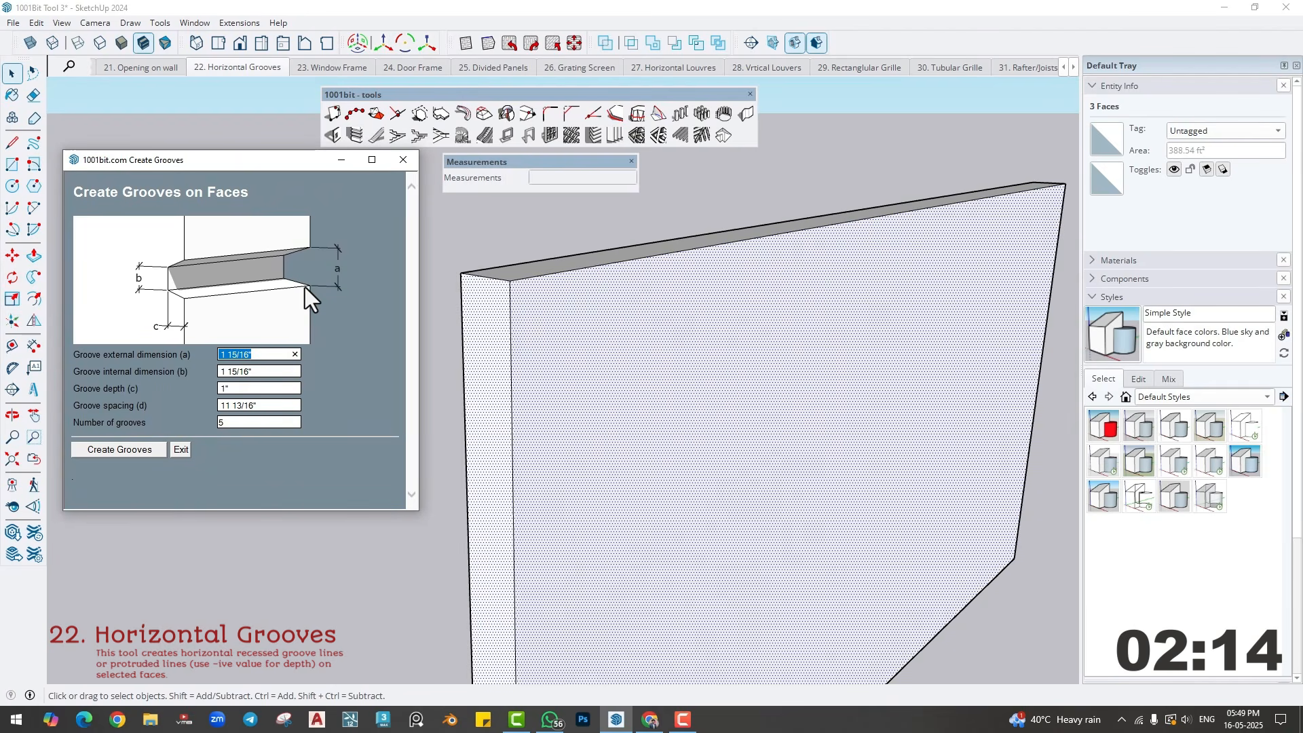
pyautogui.write('4')
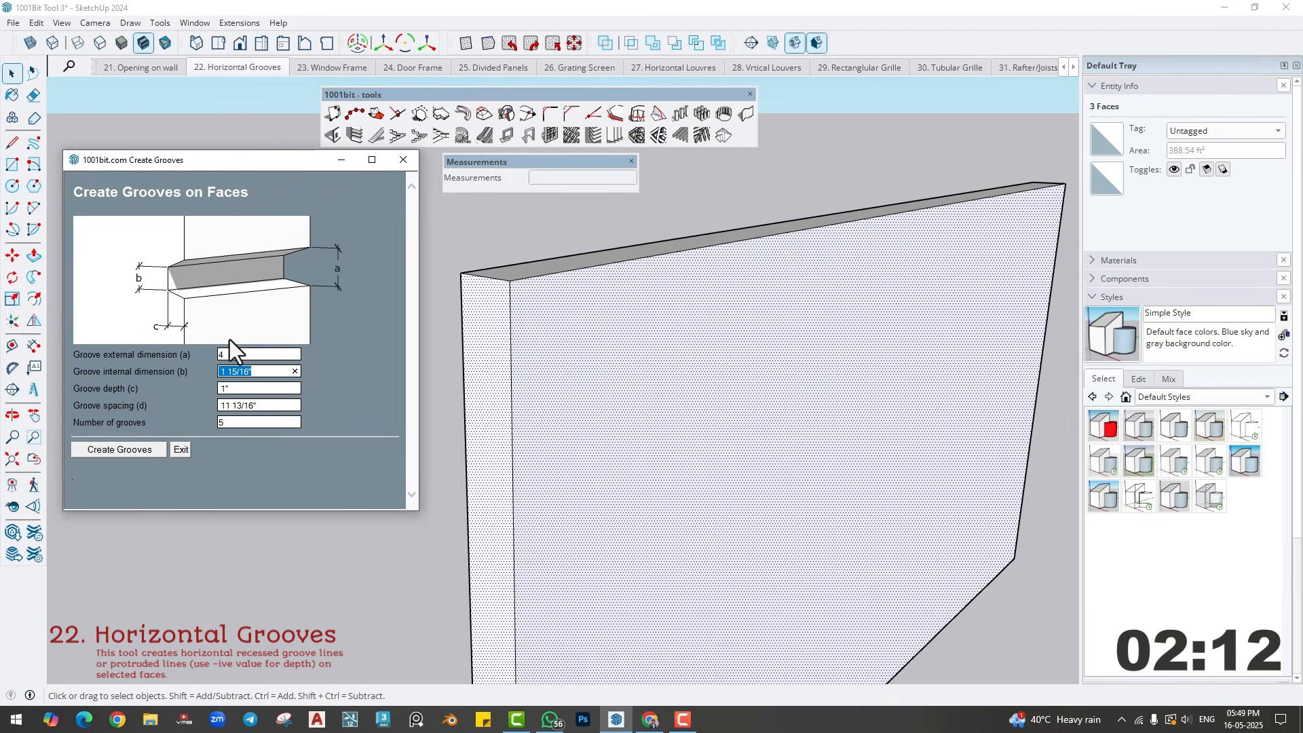
pyautogui.write('4')
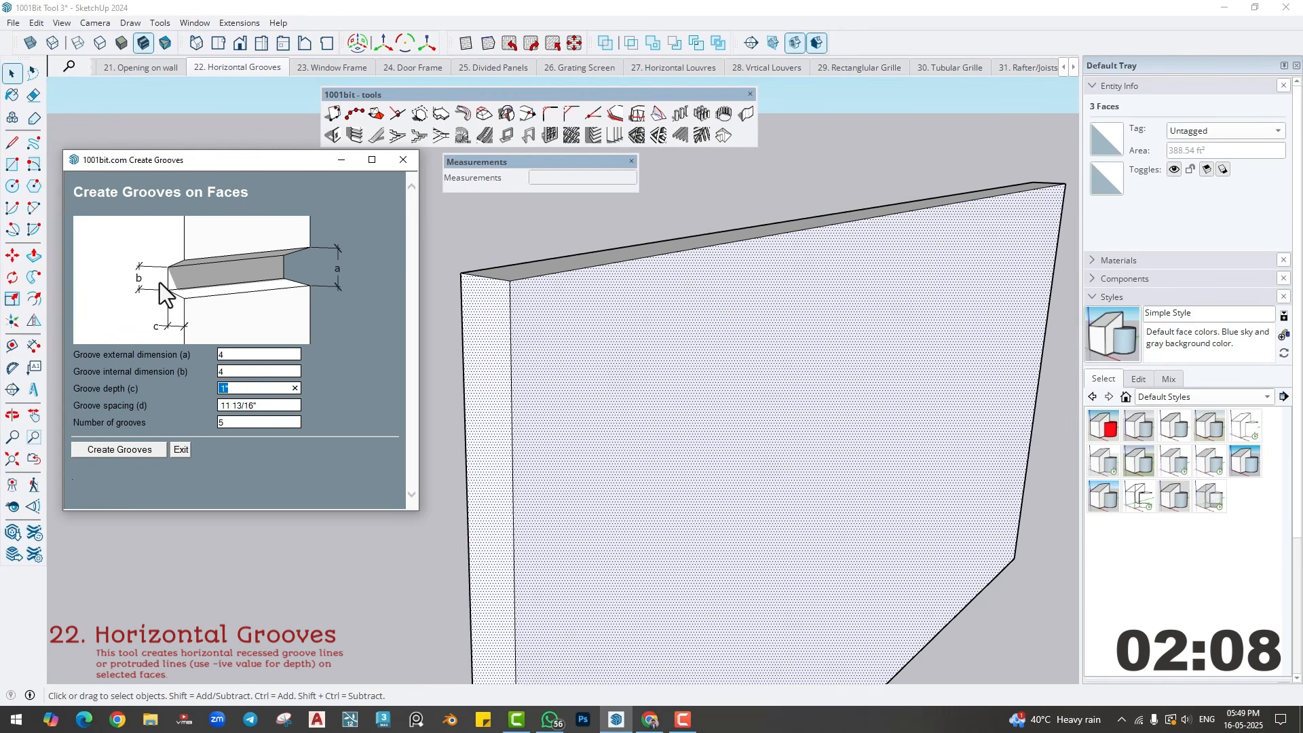
pyautogui.write('2')
pyautogui.press('Tab')
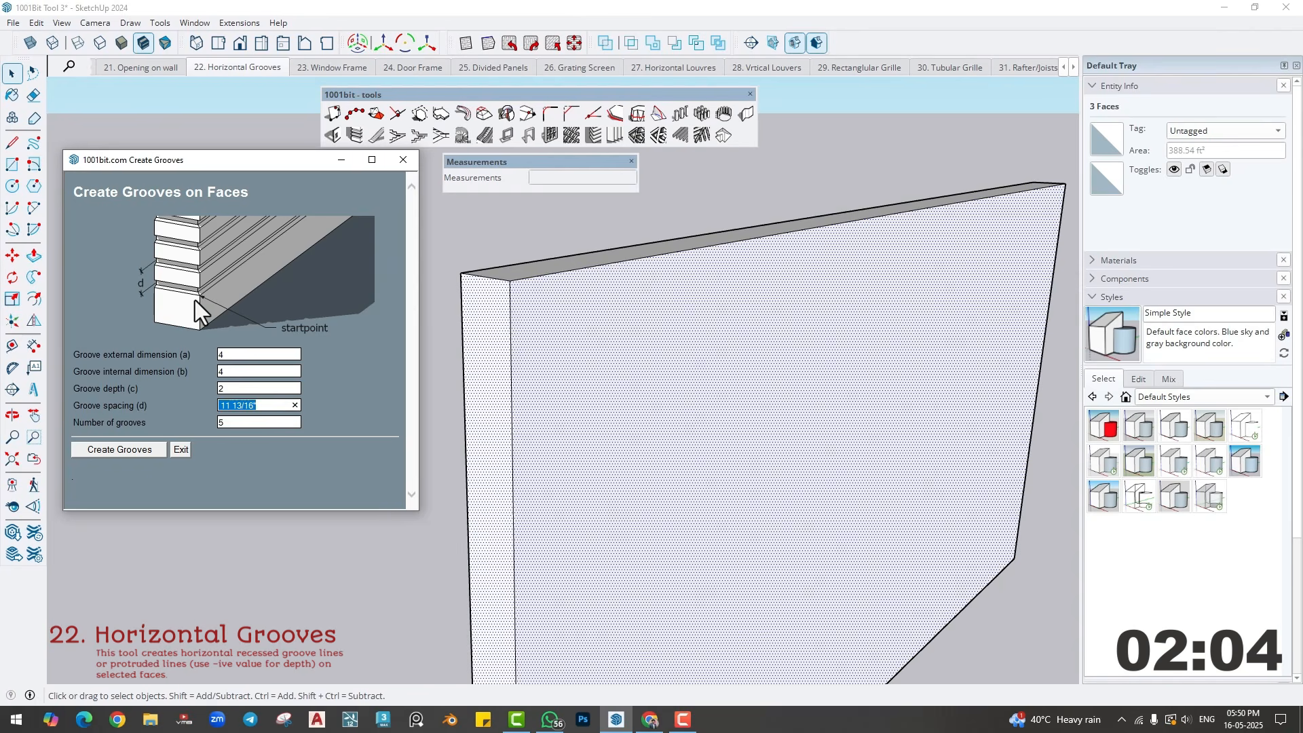
pyautogui.write('6')
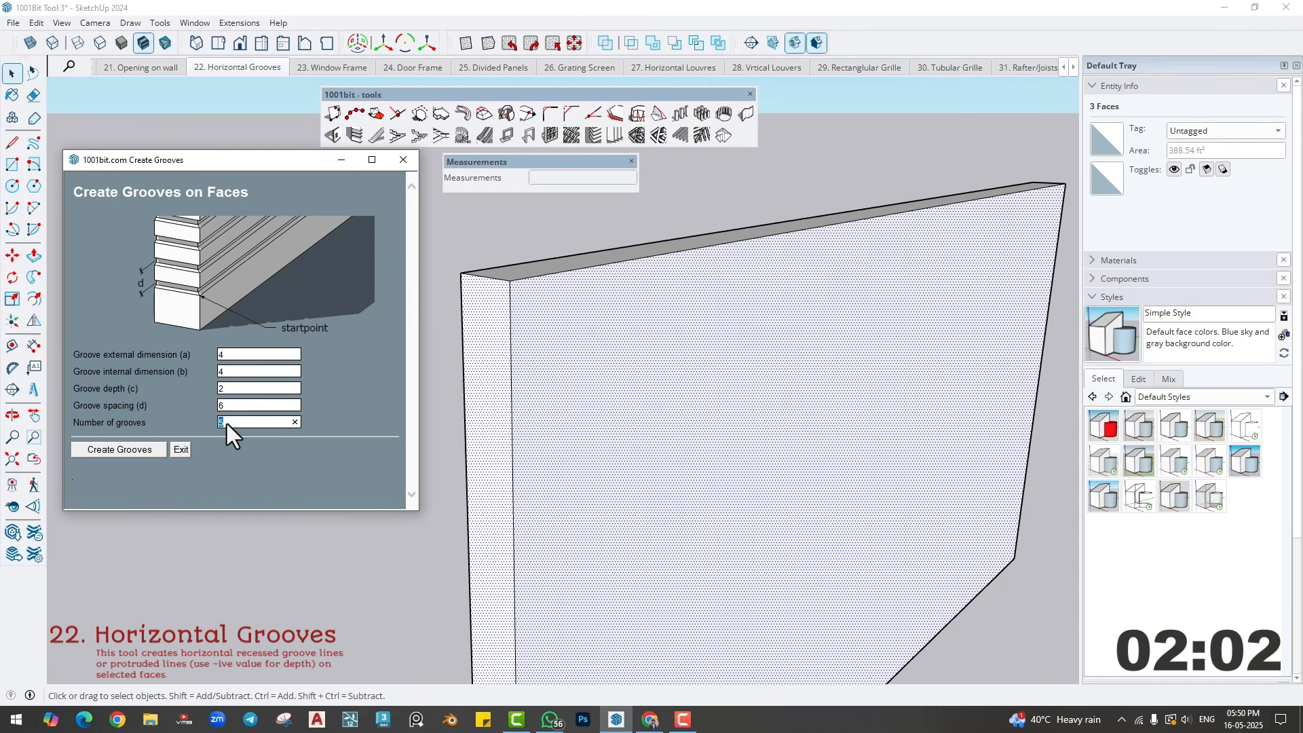
# - Create the grooves from a start level low on the wall's front corner edge and soften their edges
pyautogui.click(149, 449)
pyautogui.moveTo(486, 376); pyautogui.dragTo(479, 445, button='middle')
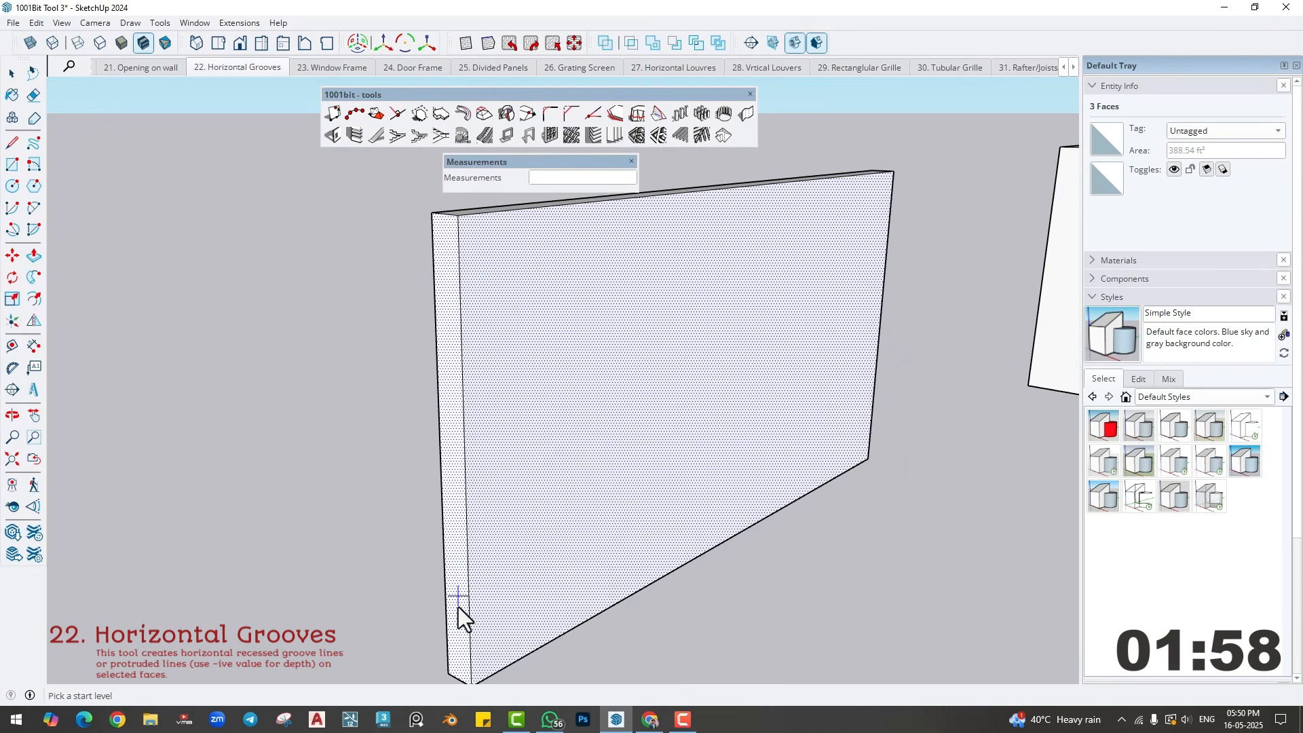
pyautogui.scroll(-1, 466, 629)
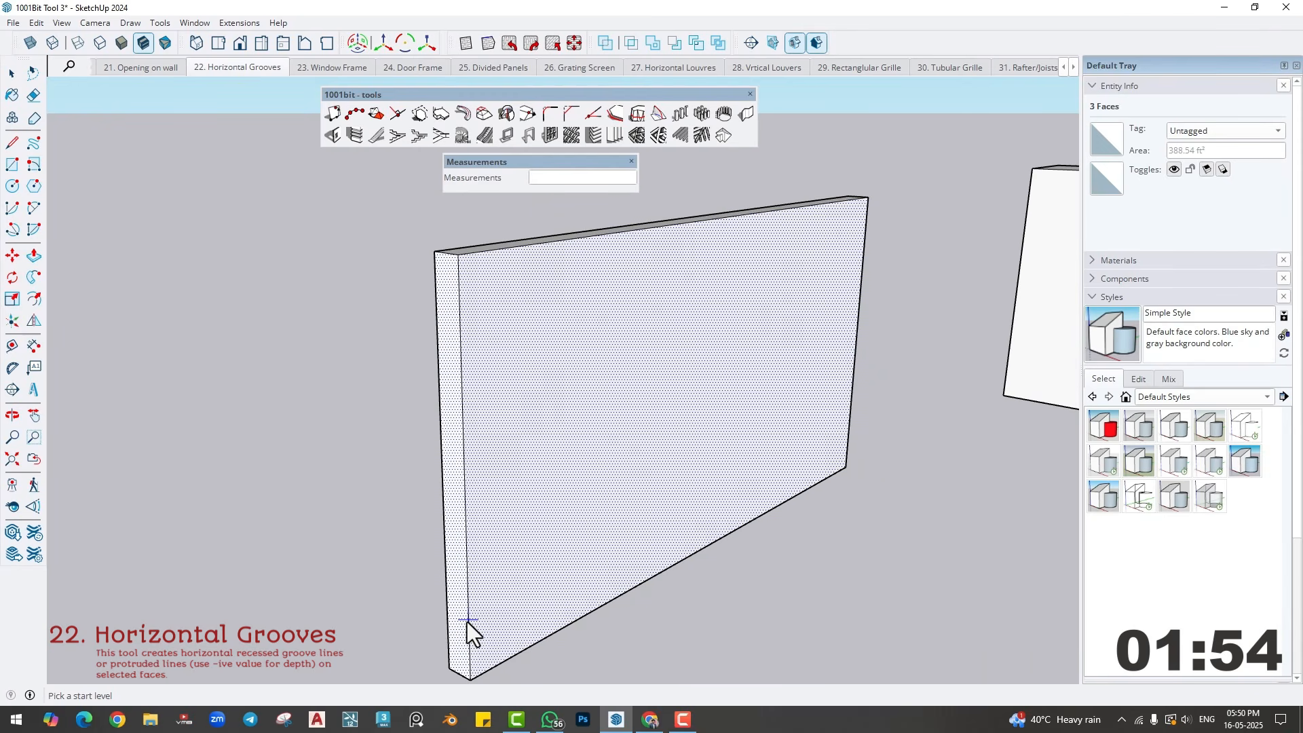
pyautogui.click(466, 621)
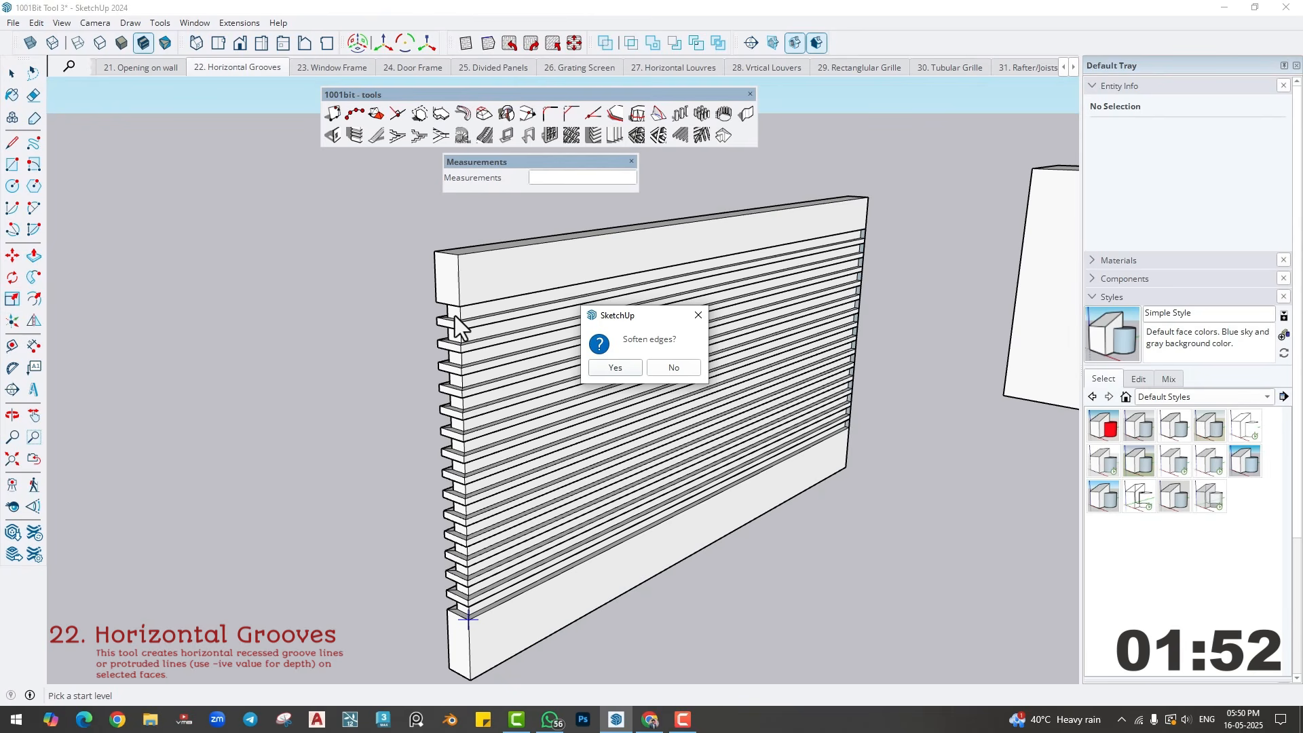
pyautogui.click(624, 366)
# - Inspect the grooves around the wall's end, and undo them
pyautogui.moveTo(597, 407); pyautogui.dragTo(487, 500, button='middle')
pyautogui.moveTo(525, 484); pyautogui.dragTo(634, 500, button='middle')
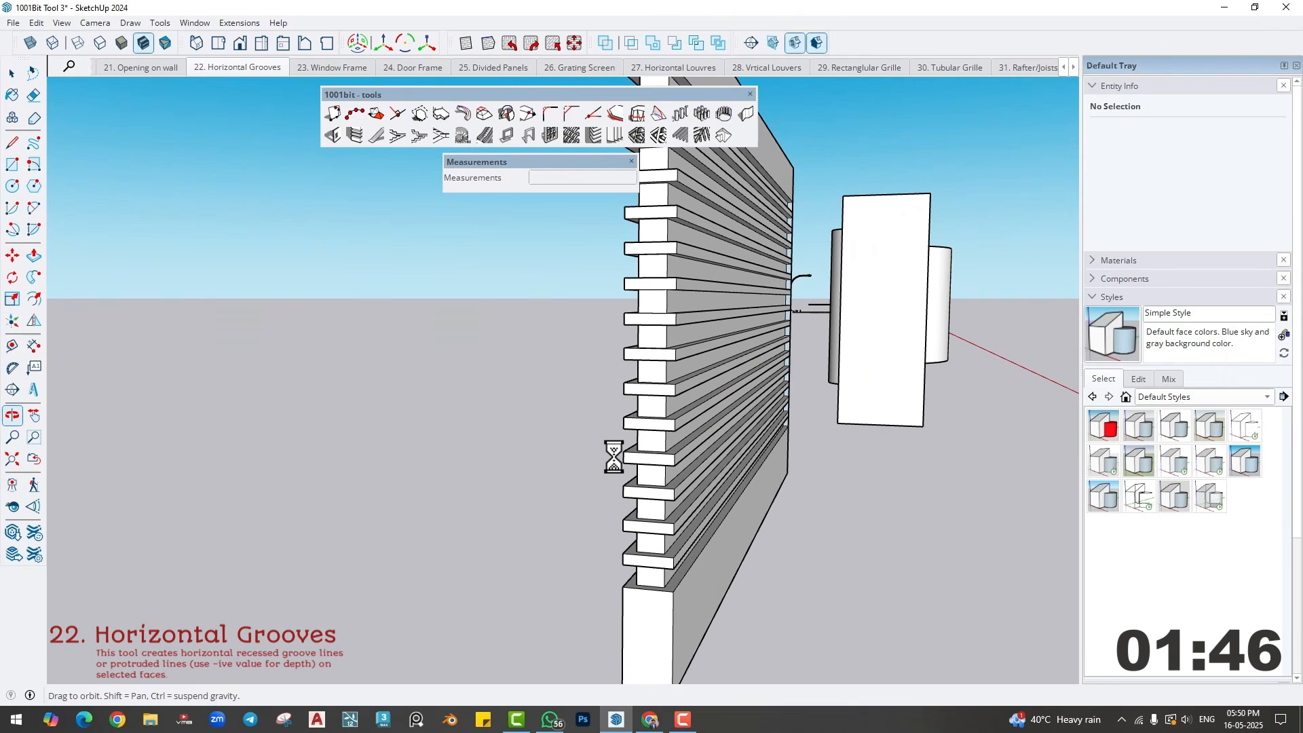
pyautogui.scroll(-1, 650, 428)
pyautogui.moveTo(651, 429); pyautogui.dragTo(469, 464, button='middle')
pyautogui.scroll(-3, 523, 478)
pyautogui.keyDown('shift'); pyautogui.moveTo(676, 502); pyautogui.dragTo(468, 509, button='middle'); pyautogui.keyUp('shift')
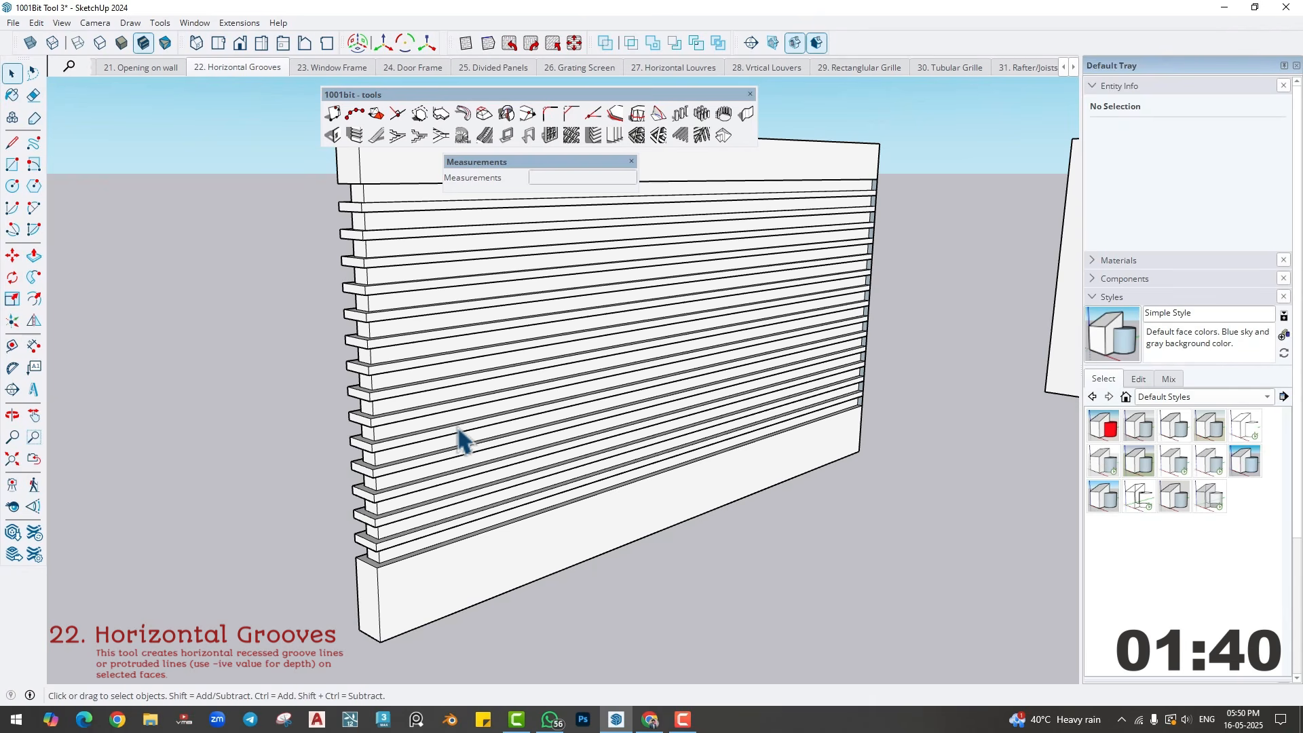
pyautogui.hotkey('ctrl', 'z')
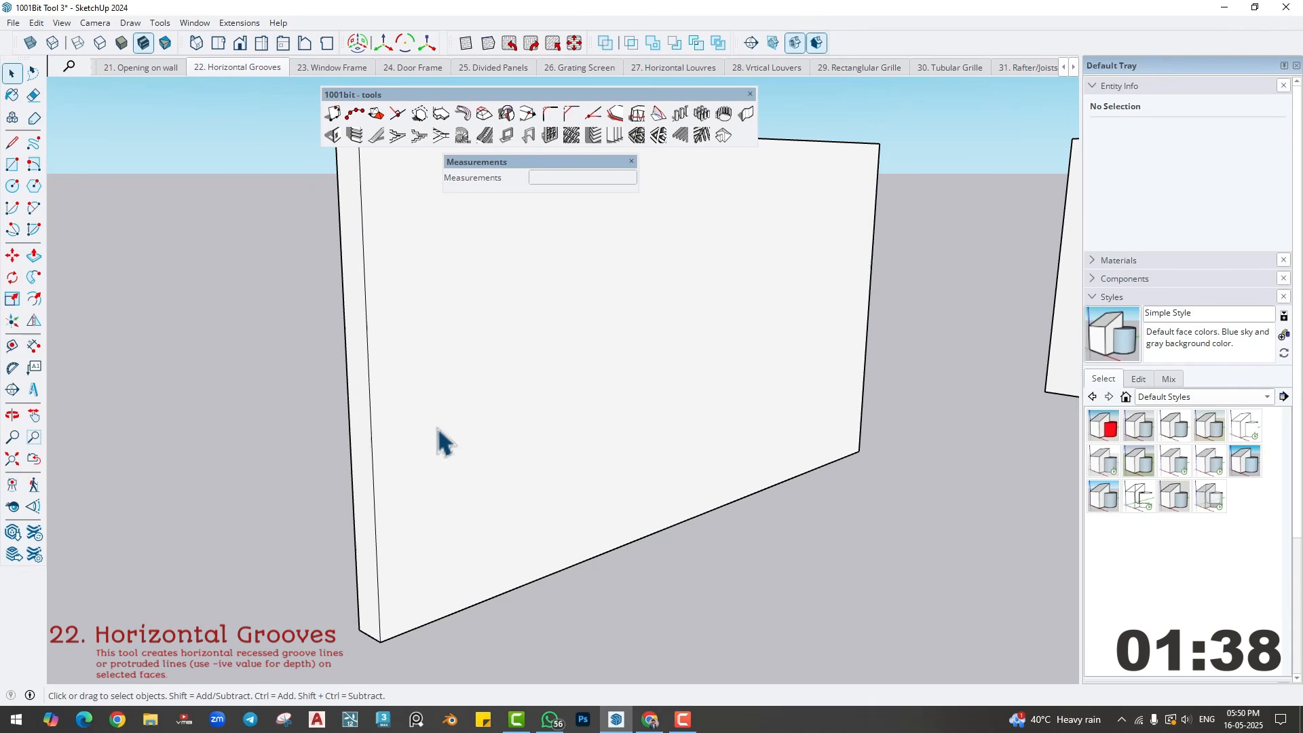
# - Push/Pull the wall's large front face outward by about 6' 8" to make a deep block
pyautogui.click(387, 397)
pyautogui.press('p')
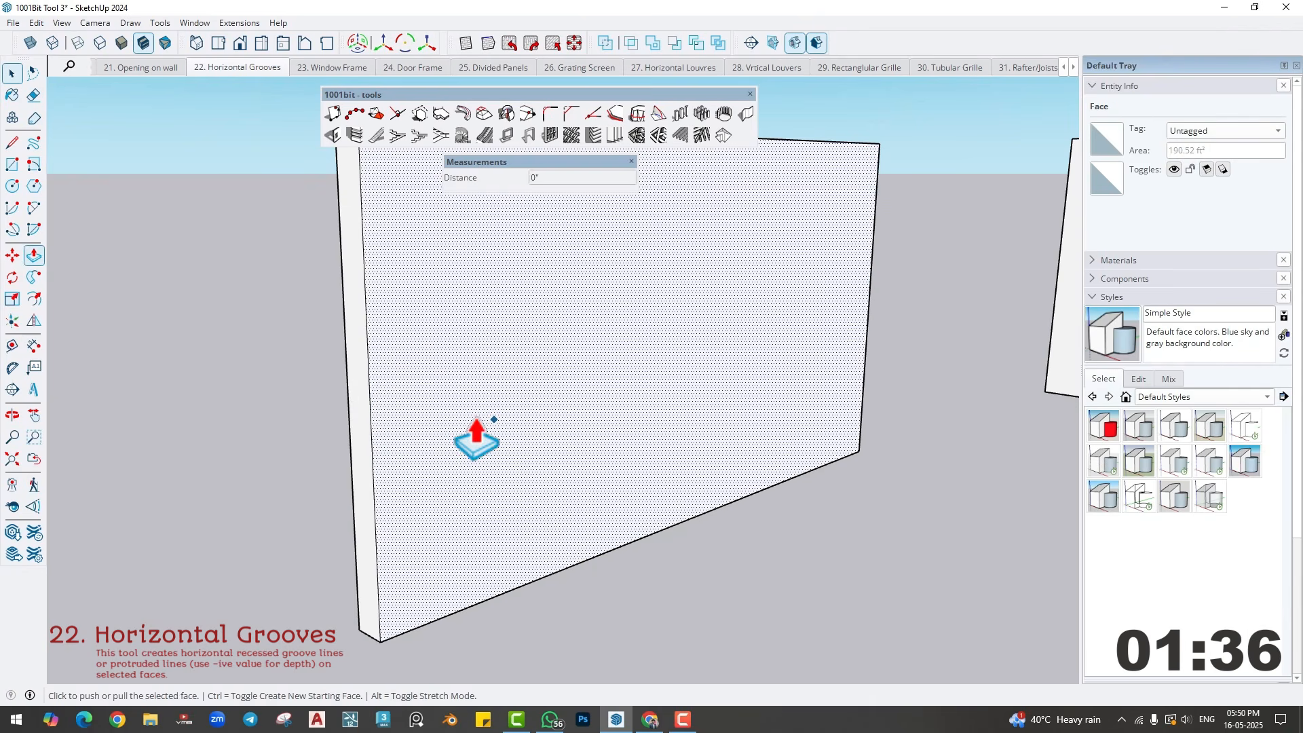
pyautogui.click(470, 415)
pyautogui.press('Return')
pyautogui.press('space')
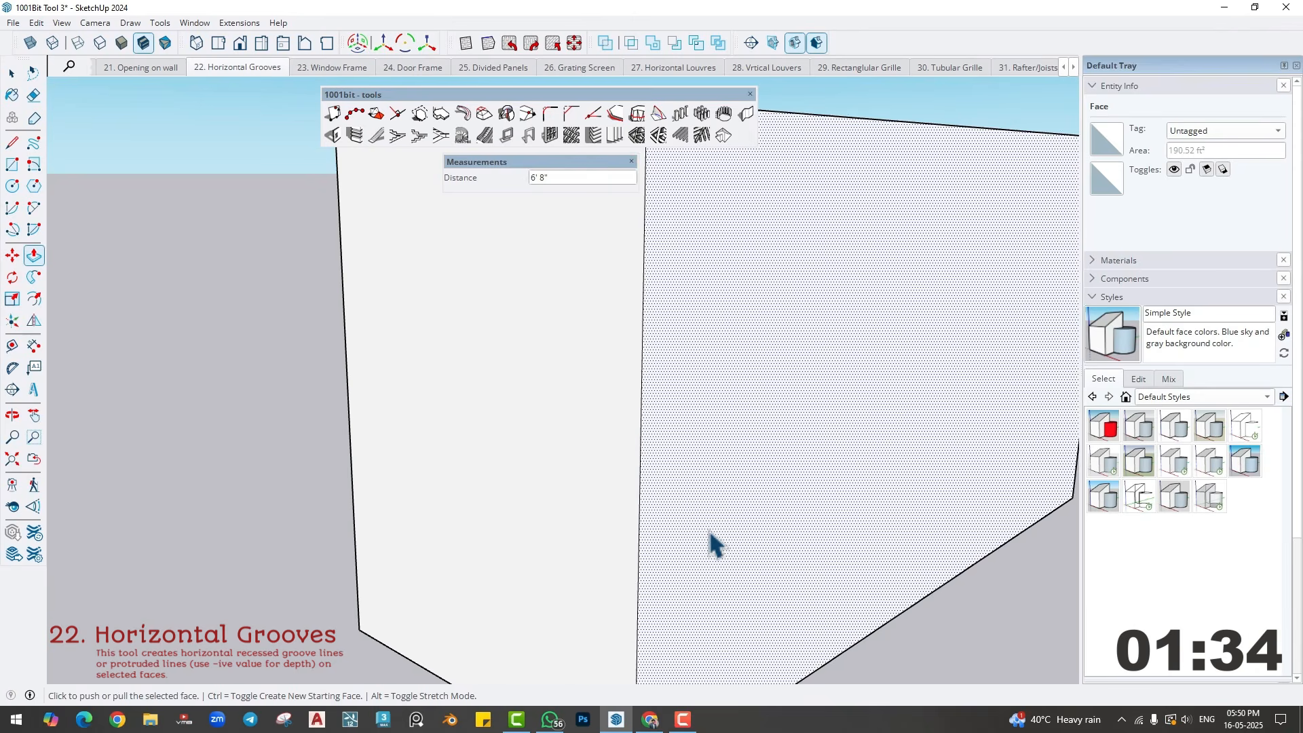
# - Start Horizontal Grooves on the deep block's large front face and adjoining end face, setting the groove internal dimension to 2
pyautogui.scroll(-3, 708, 532)
pyautogui.keyDown('shift'); pyautogui.moveTo(686, 554); pyautogui.dragTo(565, 508, button='middle'); pyautogui.keyUp('shift')
pyautogui.moveTo(565, 507); pyautogui.dragTo(593, 442, button='middle')
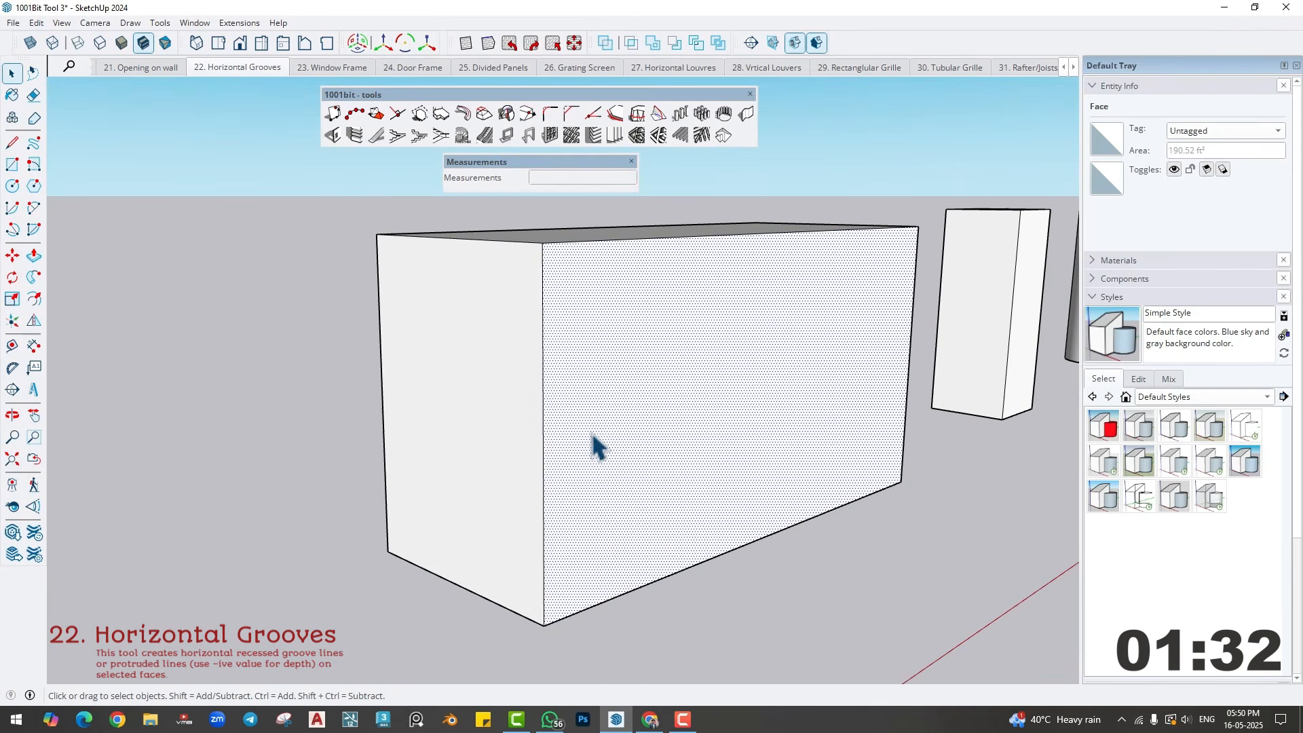
pyautogui.keyDown('shift'); pyautogui.click(511, 430); pyautogui.keyUp('shift')
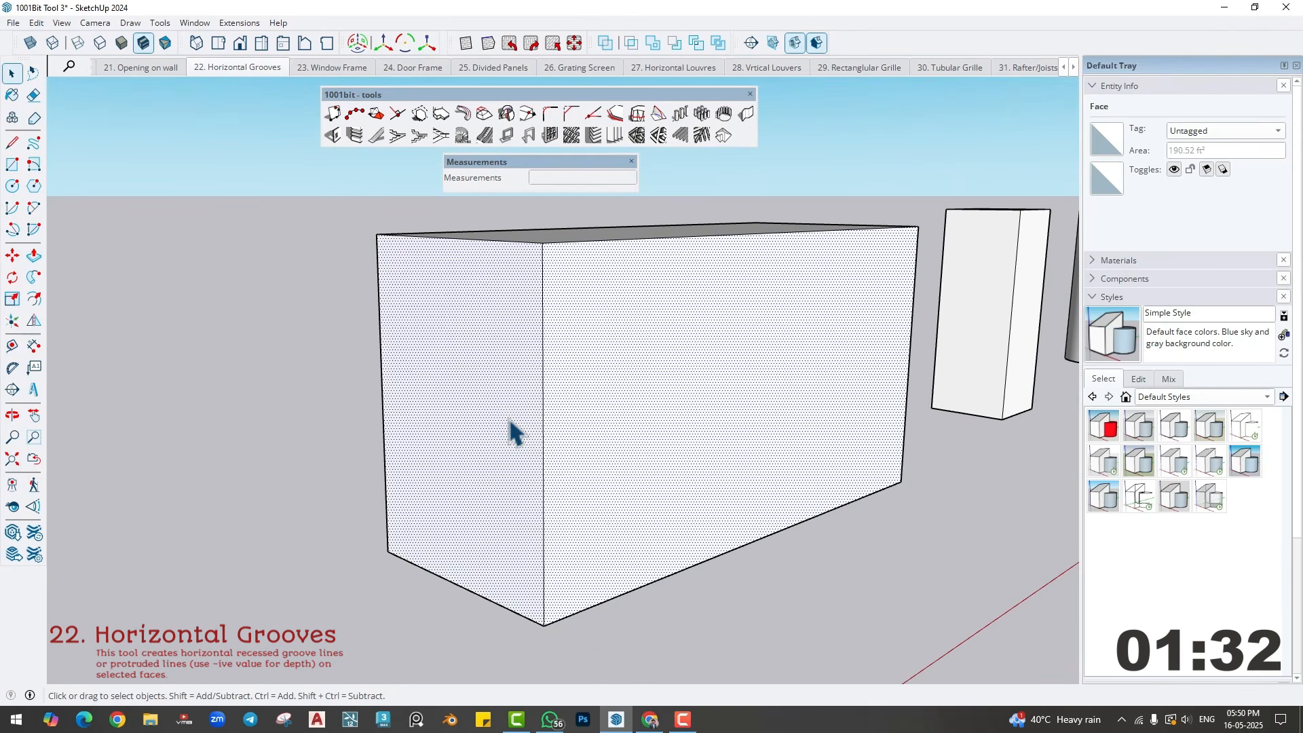
pyautogui.click(355, 138)
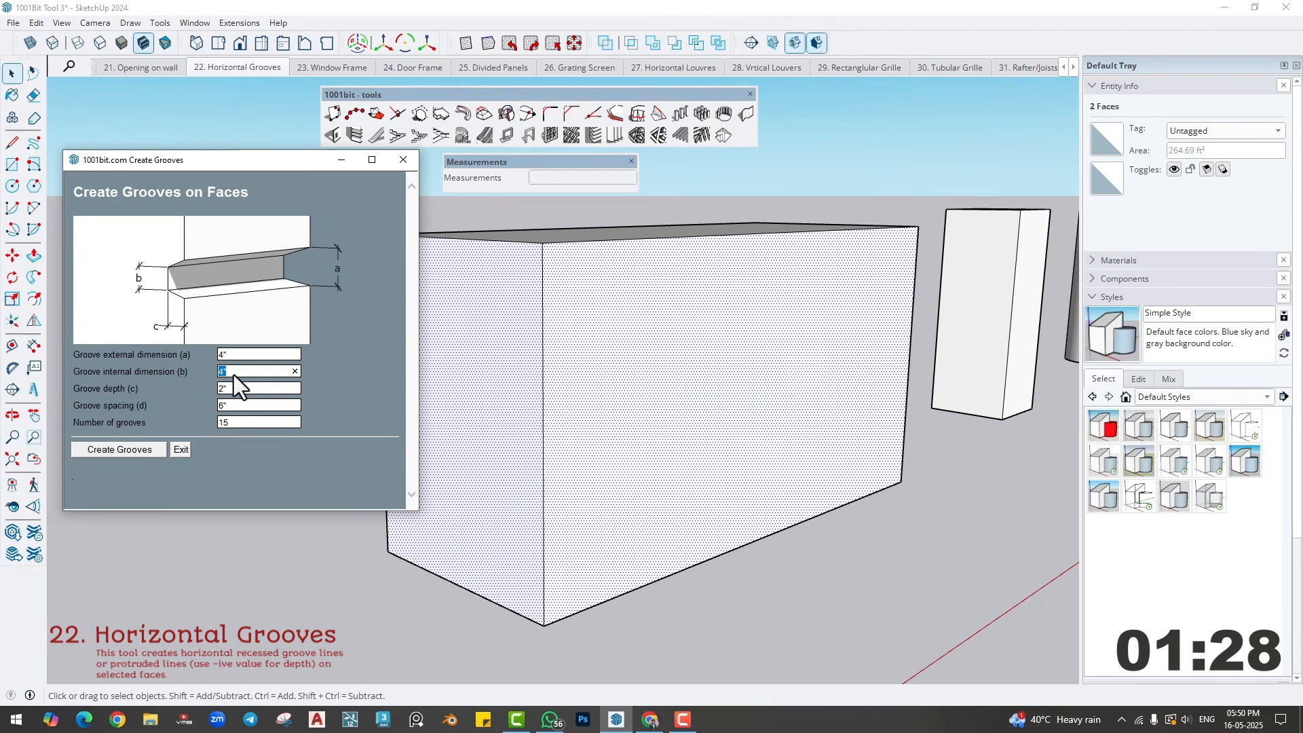
pyautogui.write('2')
pyautogui.click(233, 389)
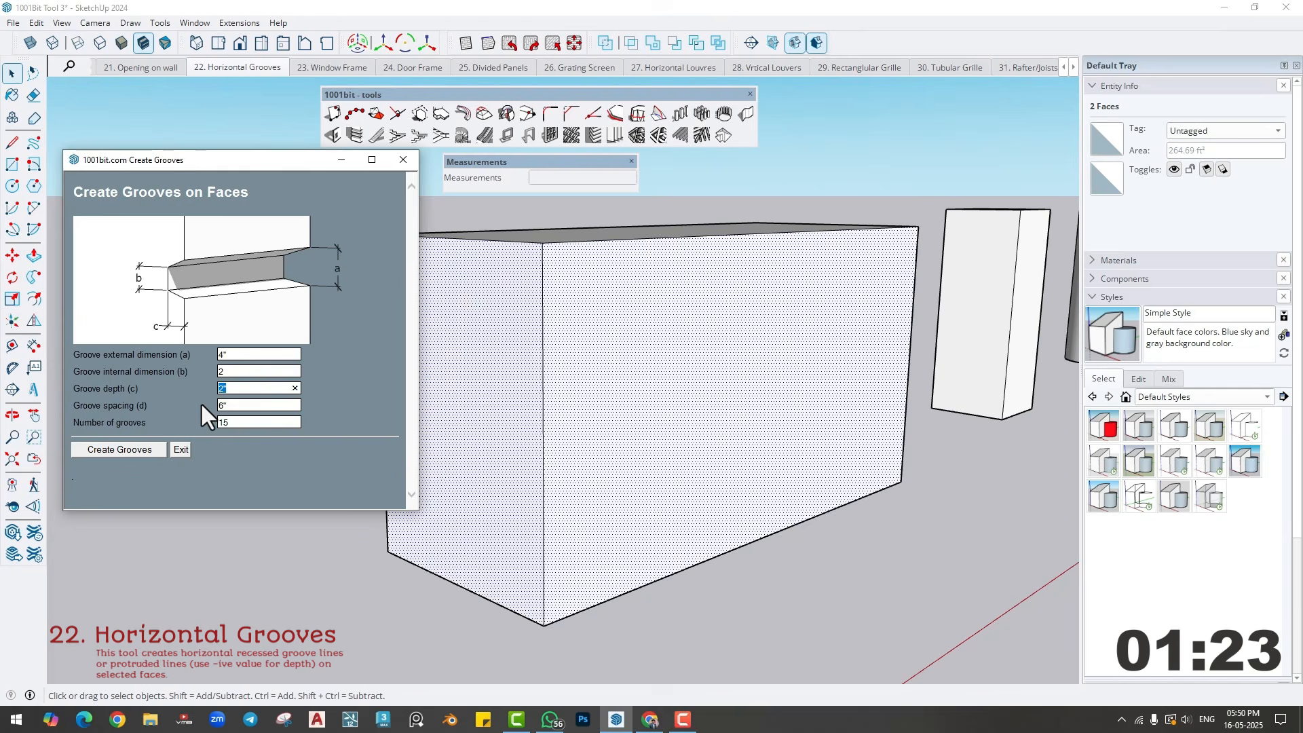
pyautogui.click(243, 407)
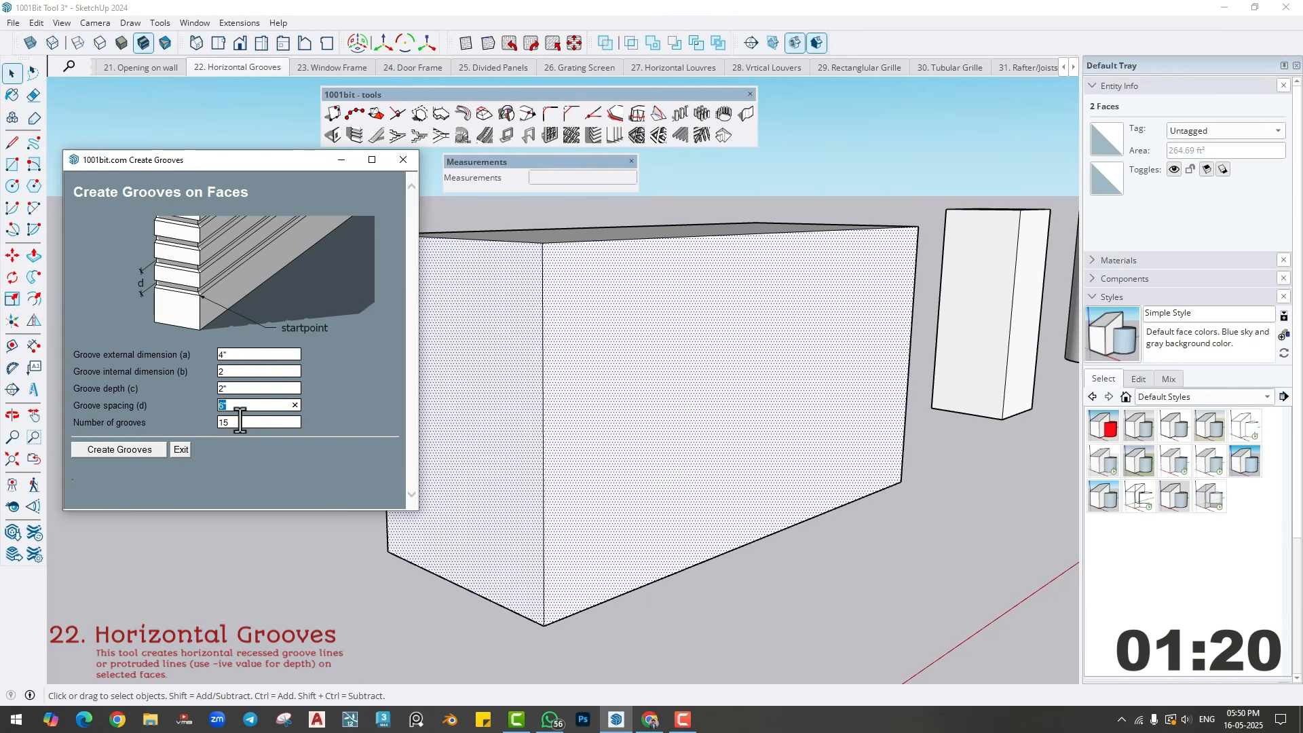
# - Create the tapered grooves from a start level low on the block's front corner edge, soften their edges and inspect the profile
pyautogui.click(128, 451)
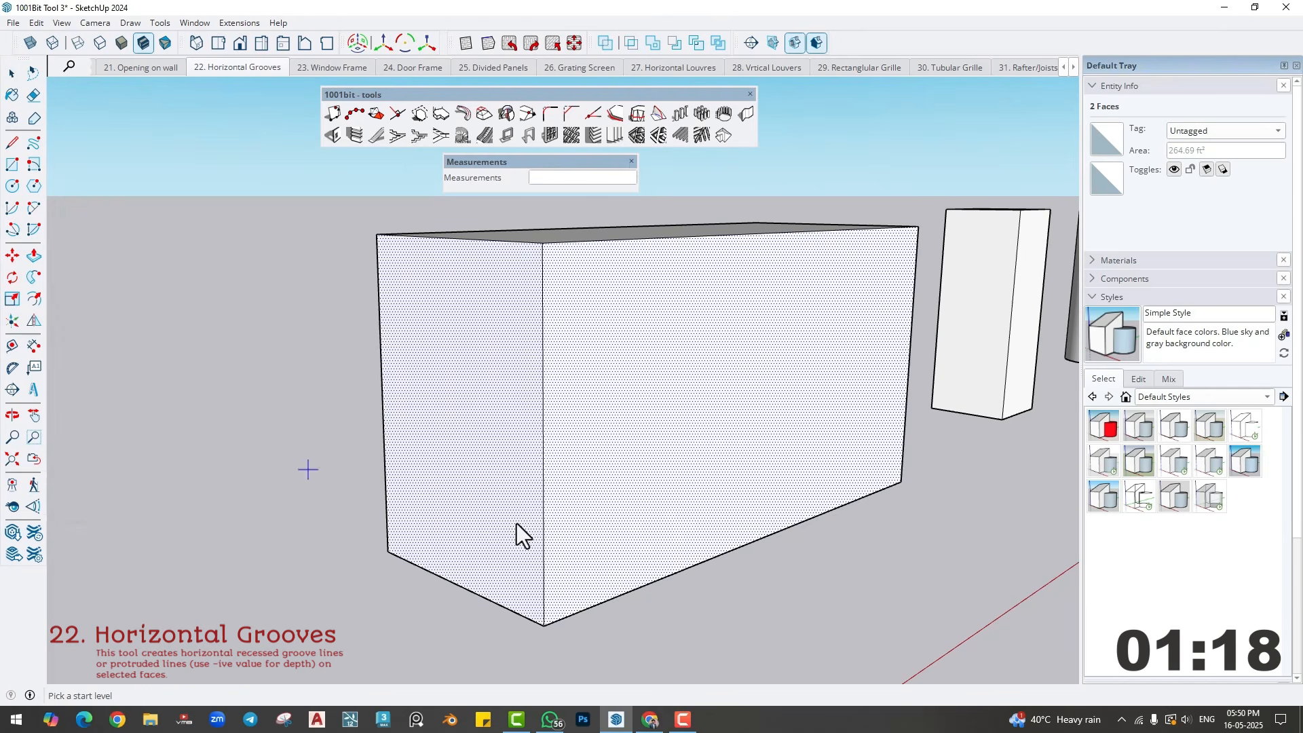
pyautogui.click(542, 554)
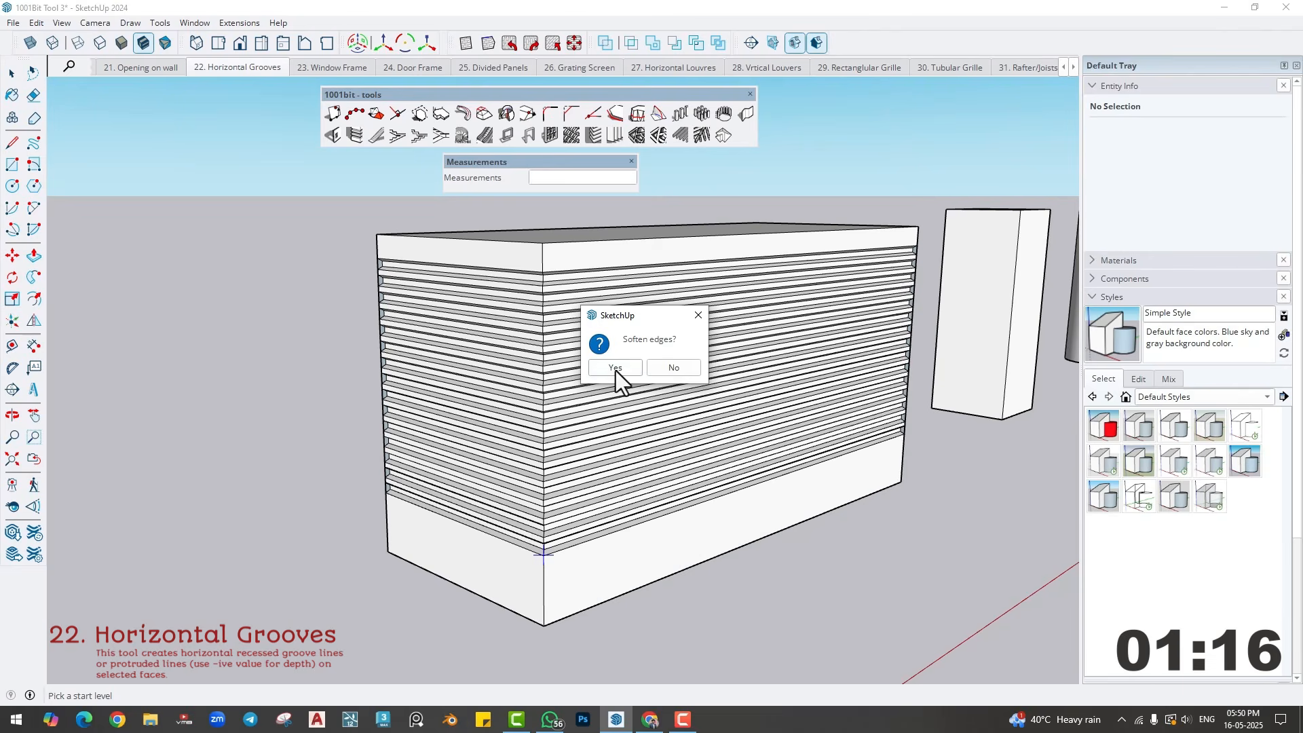
pyautogui.click(617, 372)
pyautogui.scroll(2, 536, 407)
pyautogui.scroll(2, 539, 400)
pyautogui.moveTo(543, 392); pyautogui.dragTo(776, 328, button='middle')
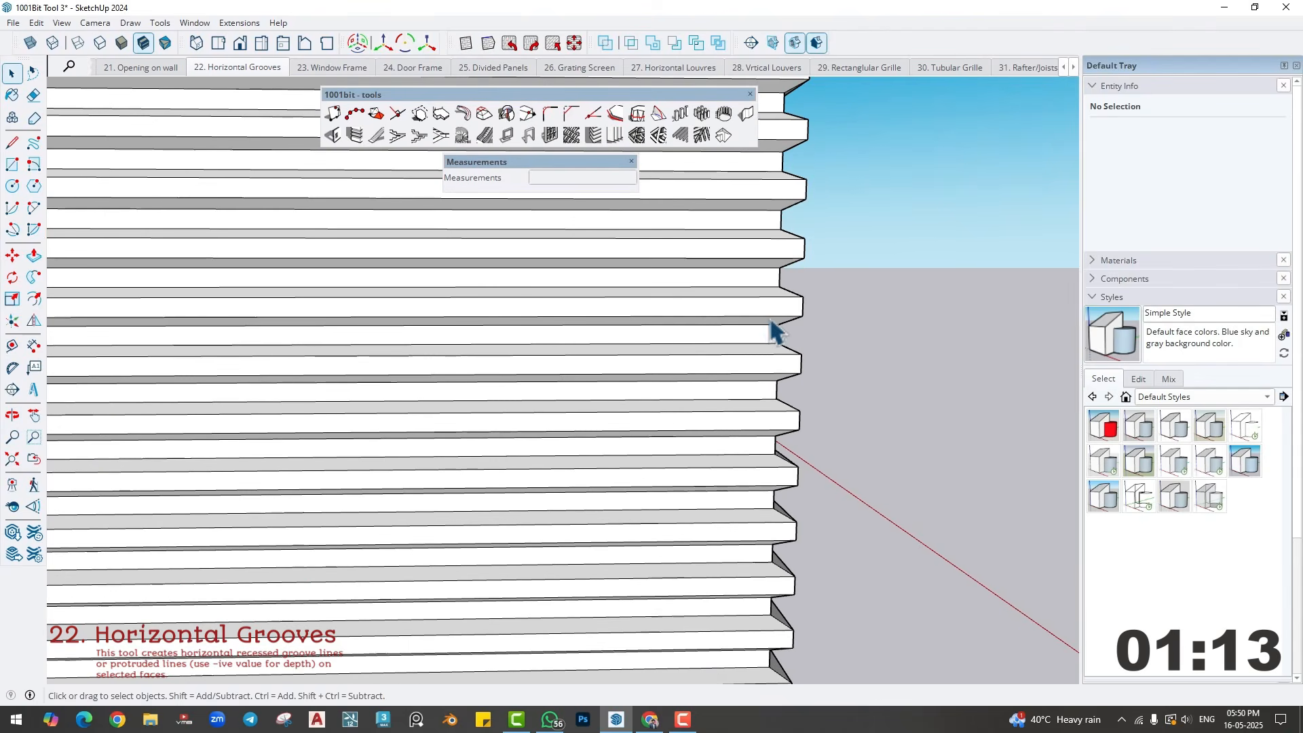
# - Dimension the outer opening of one groove along the grooved block's corner
pyautogui.click(33, 345)
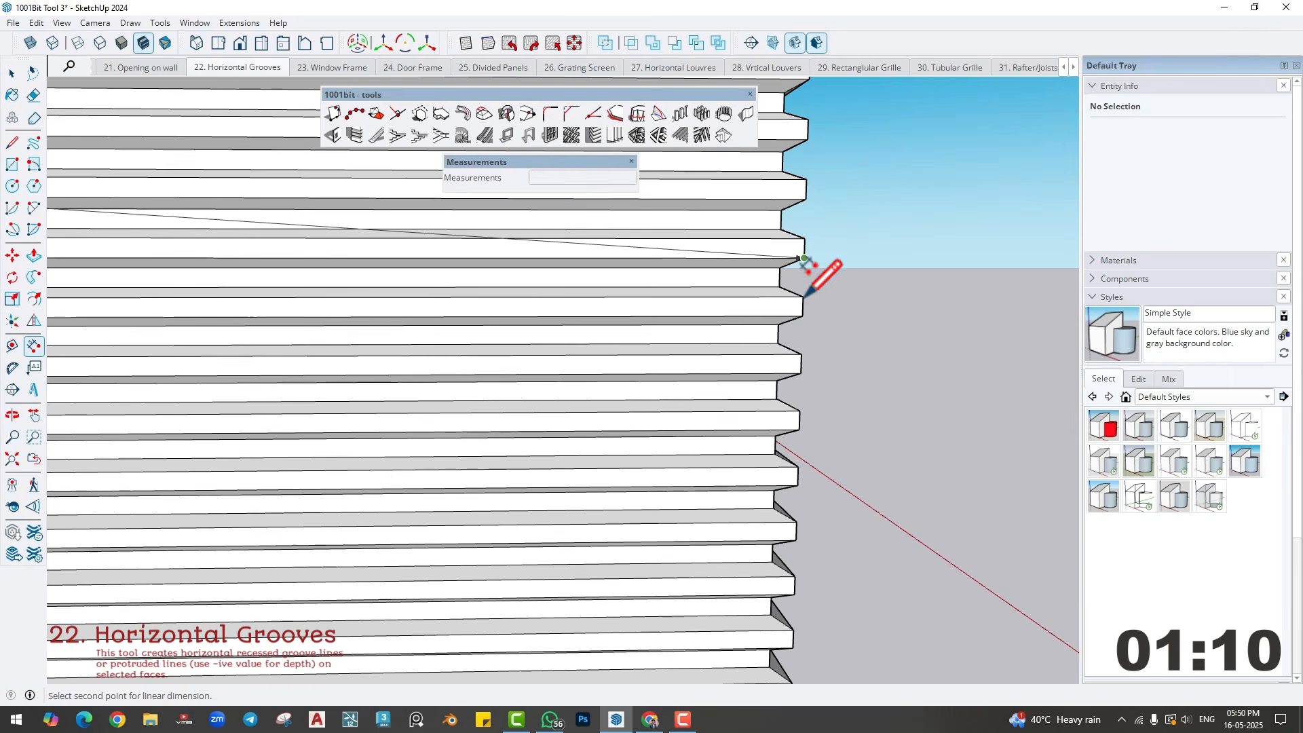
pyautogui.click(804, 258)
pyautogui.click(803, 297)
pyautogui.click(828, 289)
pyautogui.scroll(1, 790, 279)
pyautogui.scroll(-3, 744, 272)
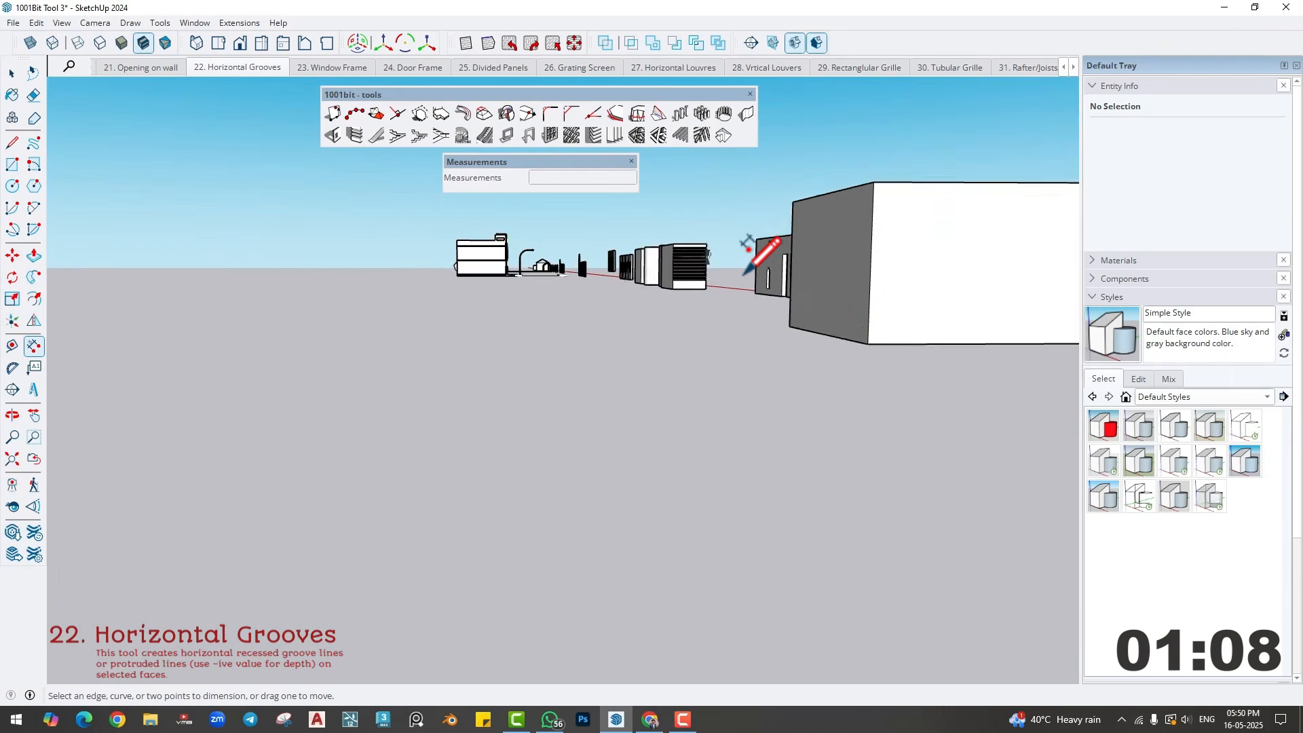
pyautogui.scroll(2, 743, 274)
pyautogui.moveTo(686, 267); pyautogui.dragTo(688, 372, button='middle')
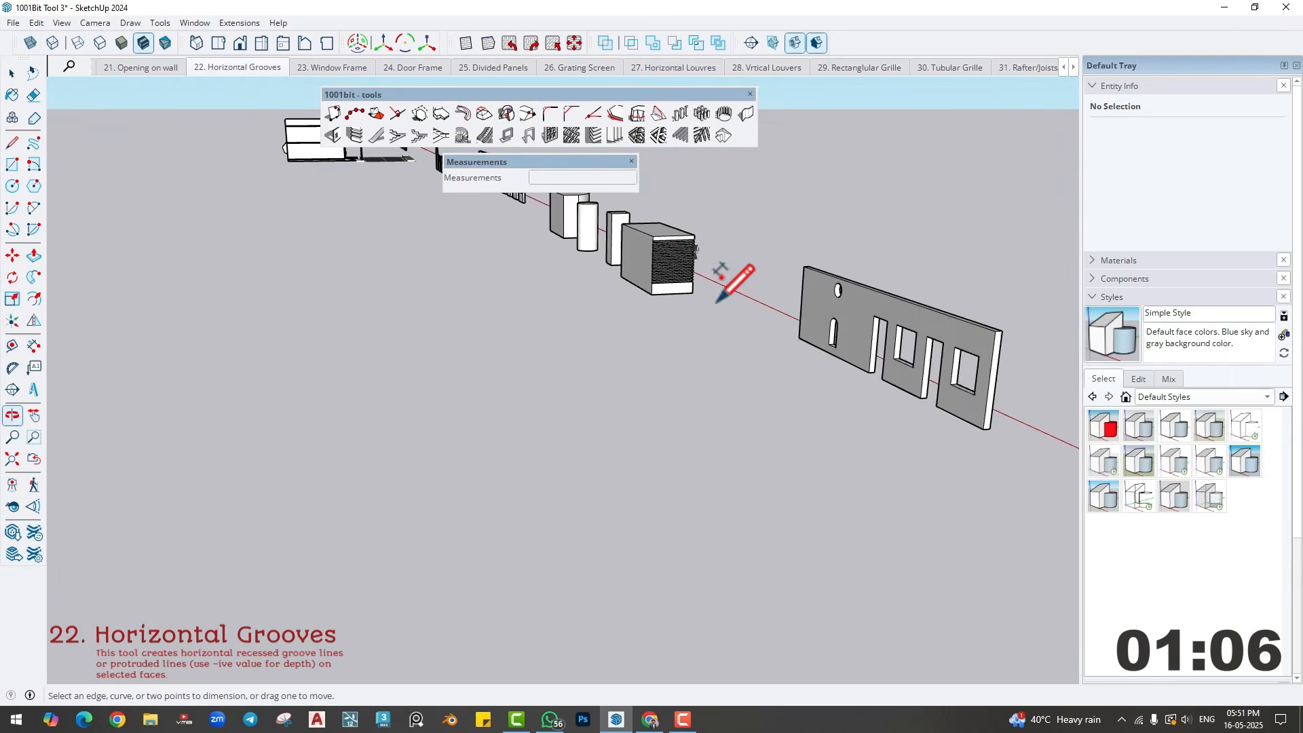
pyautogui.scroll(2, 687, 252)
pyautogui.scroll(4, 712, 231)
pyautogui.scroll(-3, 706, 271)
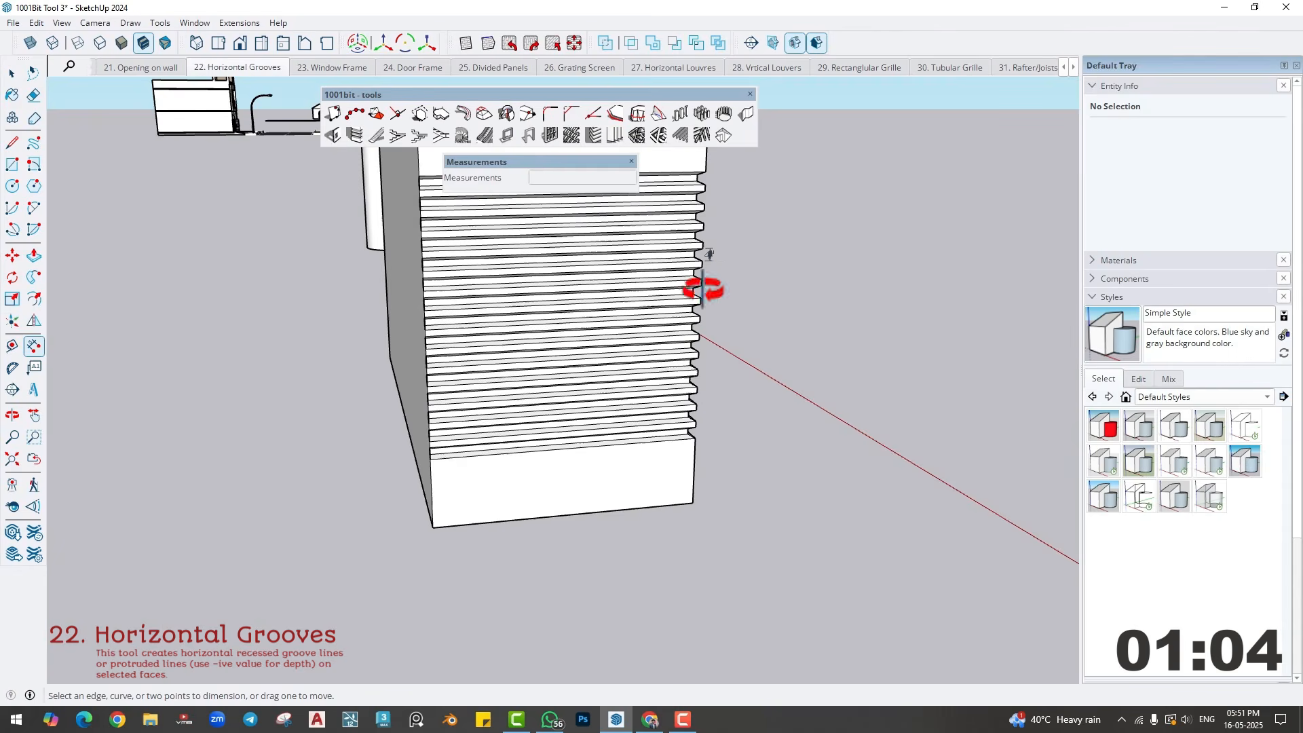
# - Select all four side faces of the square column
pyautogui.moveTo(698, 282); pyautogui.dragTo(543, 404, button='middle')
pyautogui.click(421, 340)
pyautogui.scroll(3, 671, 353)
pyautogui.click(627, 345)
pyautogui.scroll(-1, 625, 346)
pyautogui.moveTo(625, 347); pyautogui.dragTo(582, 403, button='middle')
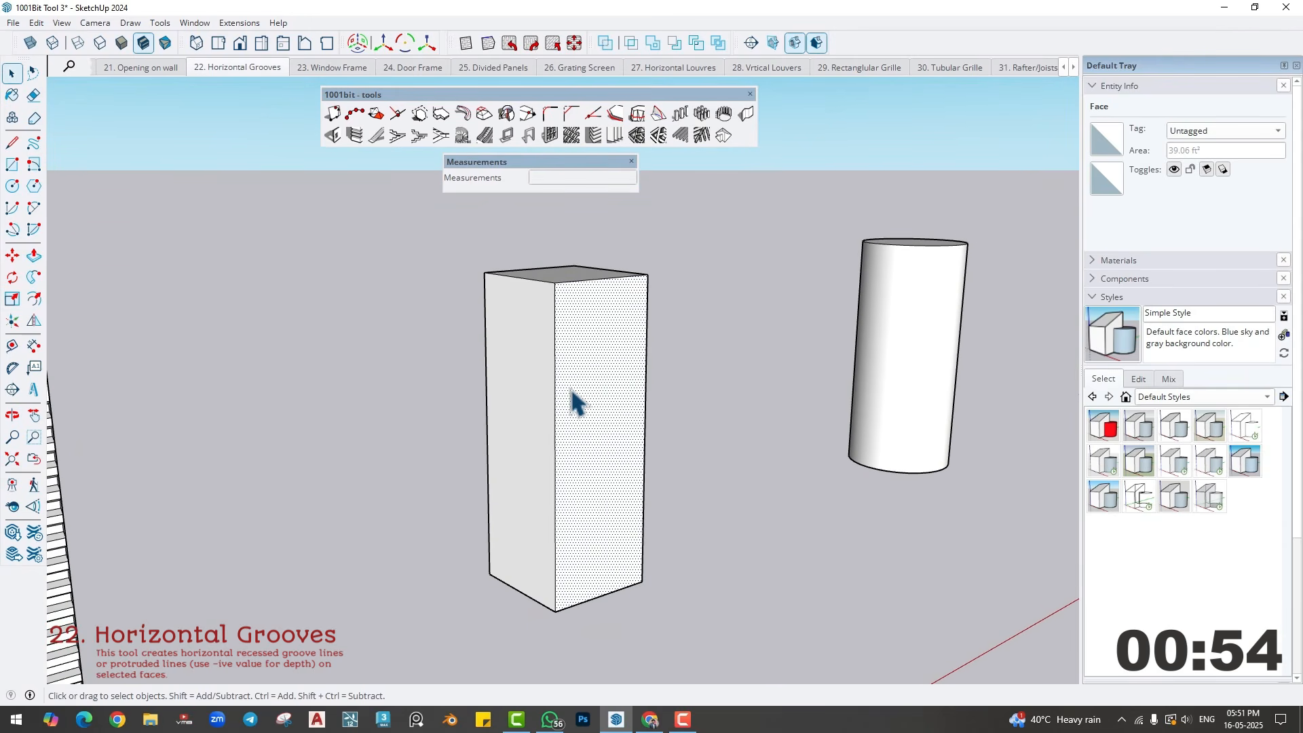
pyautogui.moveTo(446, 432); pyautogui.dragTo(446, 433)
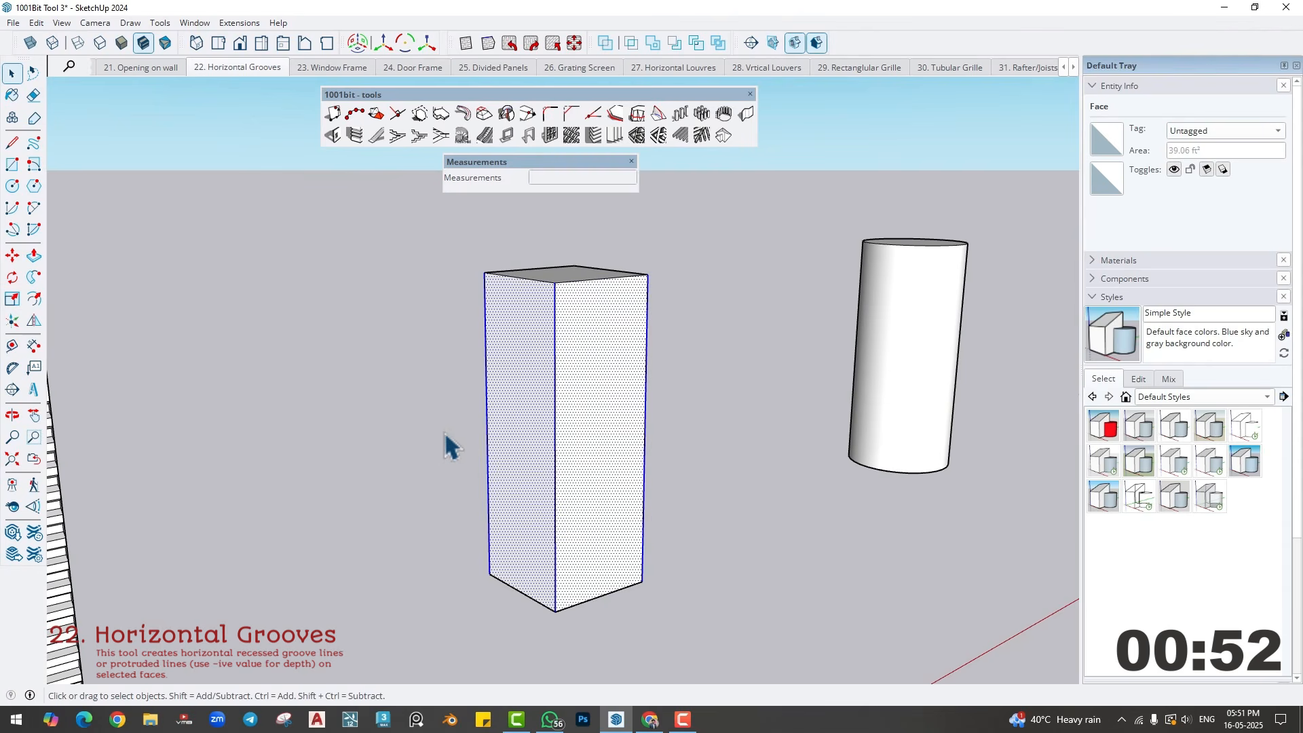
pyautogui.moveTo(512, 375); pyautogui.dragTo(352, 413, button='middle')
pyautogui.click(525, 368)
pyautogui.keyDown('ctrl'); pyautogui.click(570, 370); pyautogui.keyUp('ctrl')
pyautogui.moveTo(479, 359); pyautogui.dragTo(404, 281, button='middle')
pyautogui.keyDown('ctrl'); pyautogui.click(588, 370); pyautogui.keyUp('ctrl')
pyautogui.keyDown('ctrl'); pyautogui.click(587, 370); pyautogui.keyUp('ctrl')
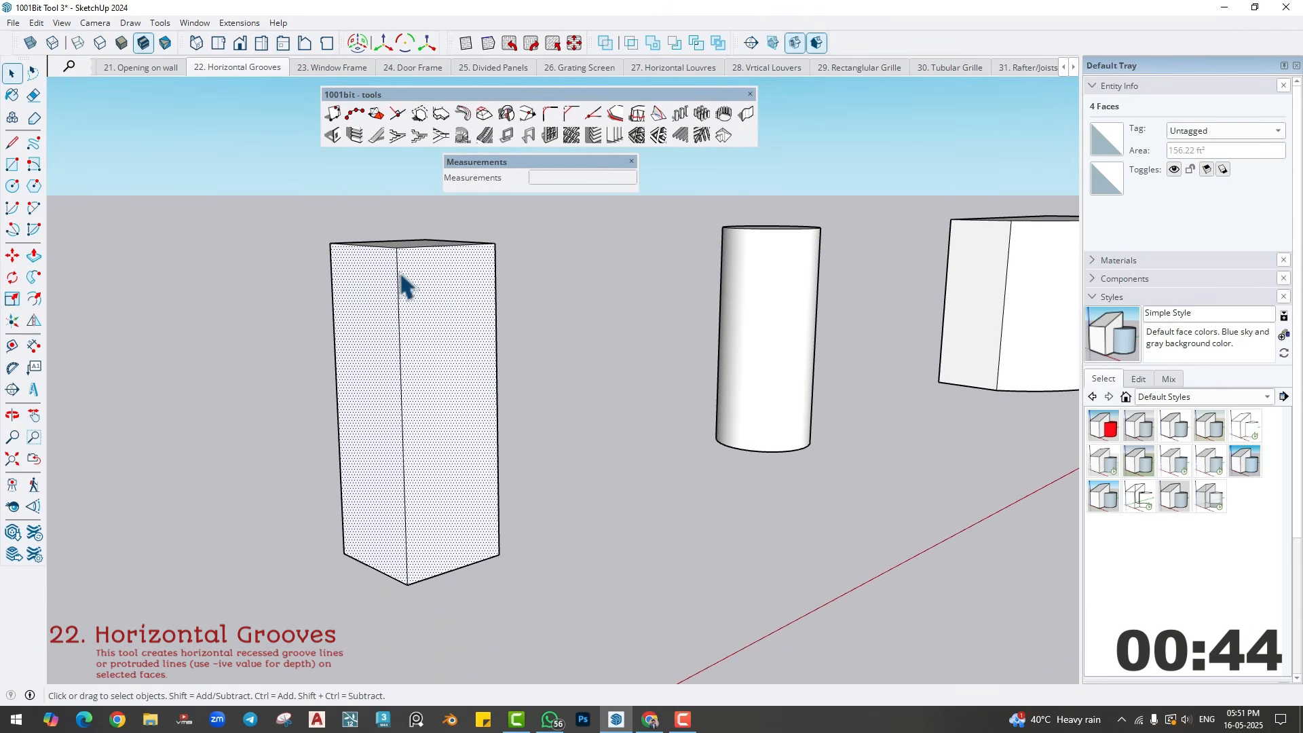
# - Create horizontal grooves around the square column with the current settings, starting low on its front corner edge, and soften their edges
pyautogui.click(353, 137)
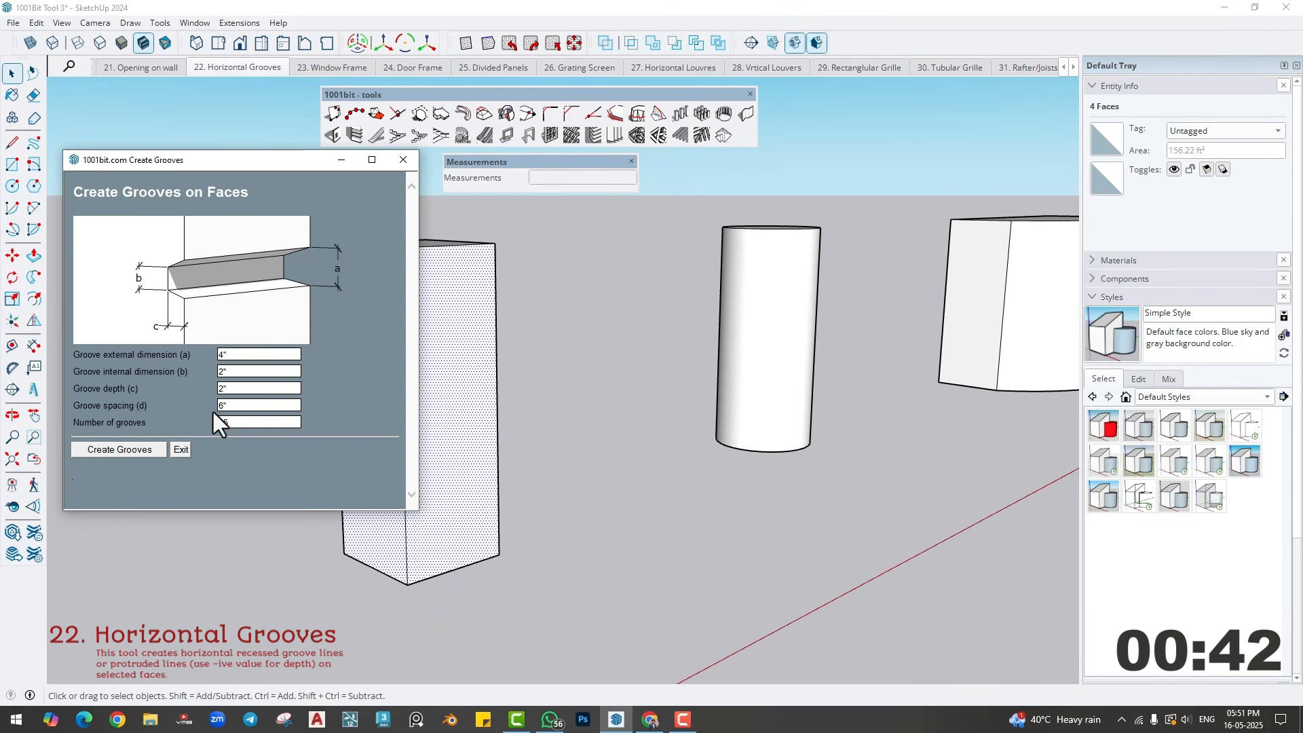
pyautogui.click(129, 451)
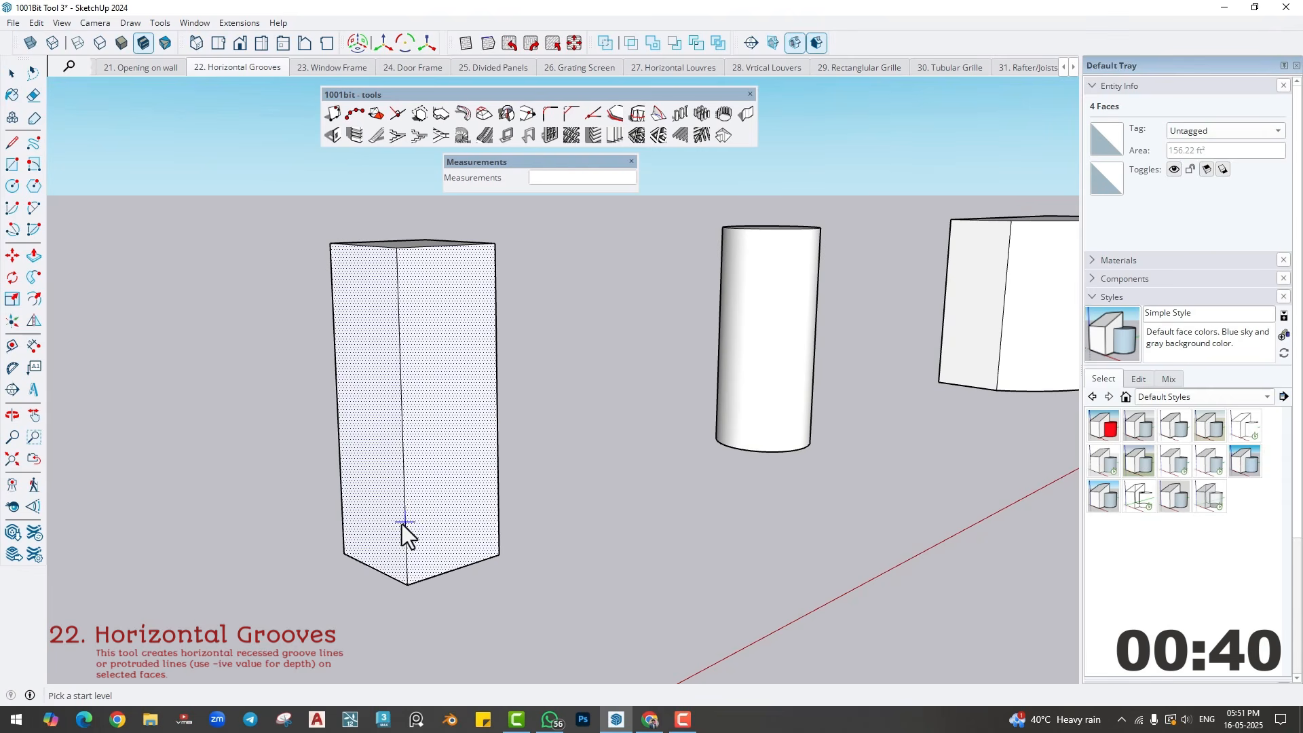
pyautogui.click(405, 515)
pyautogui.click(614, 368)
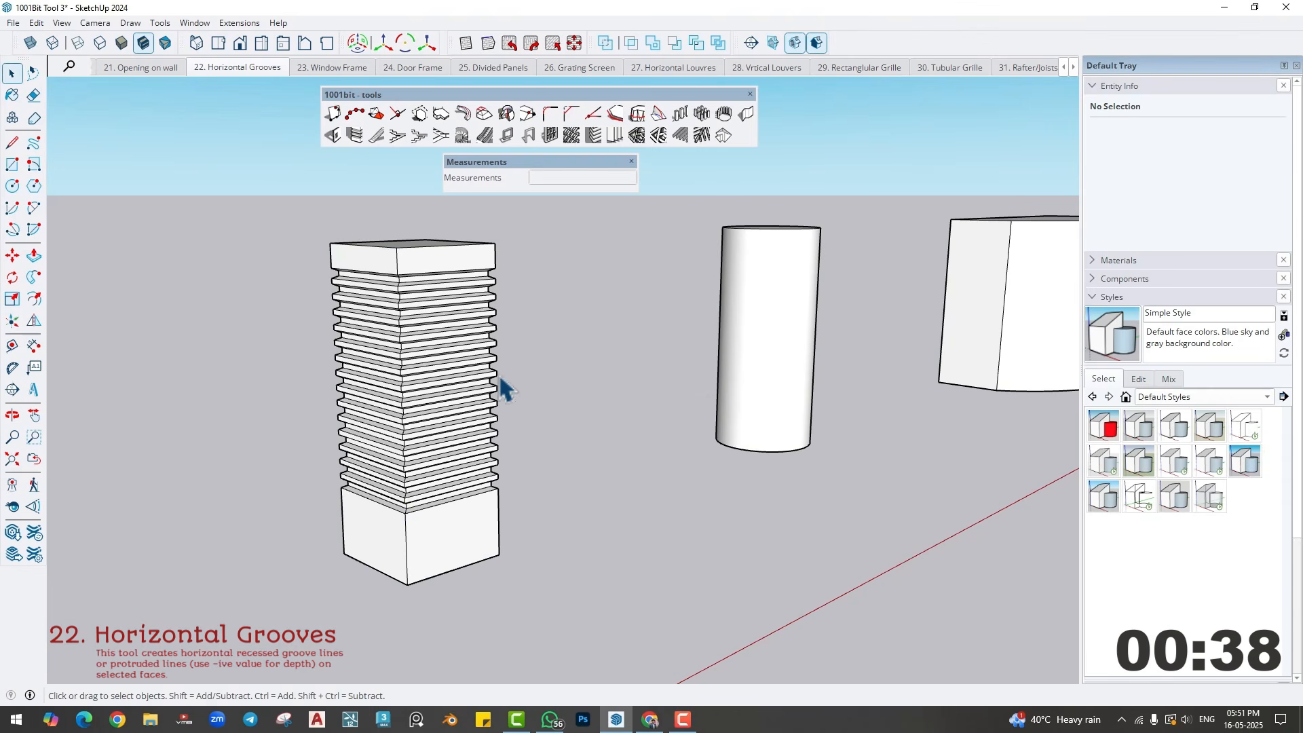
pyautogui.scroll(3, 444, 452)
pyautogui.moveTo(444, 451); pyautogui.dragTo(614, 427, button='middle')
# - Create horizontal grooves around the cylinder's side surface with the current settings, starting near its base, and soften their edges
pyautogui.press('space')
pyautogui.click(765, 396)
pyautogui.moveTo(766, 396); pyautogui.dragTo(470, 207, button='middle')
pyautogui.click(354, 137)
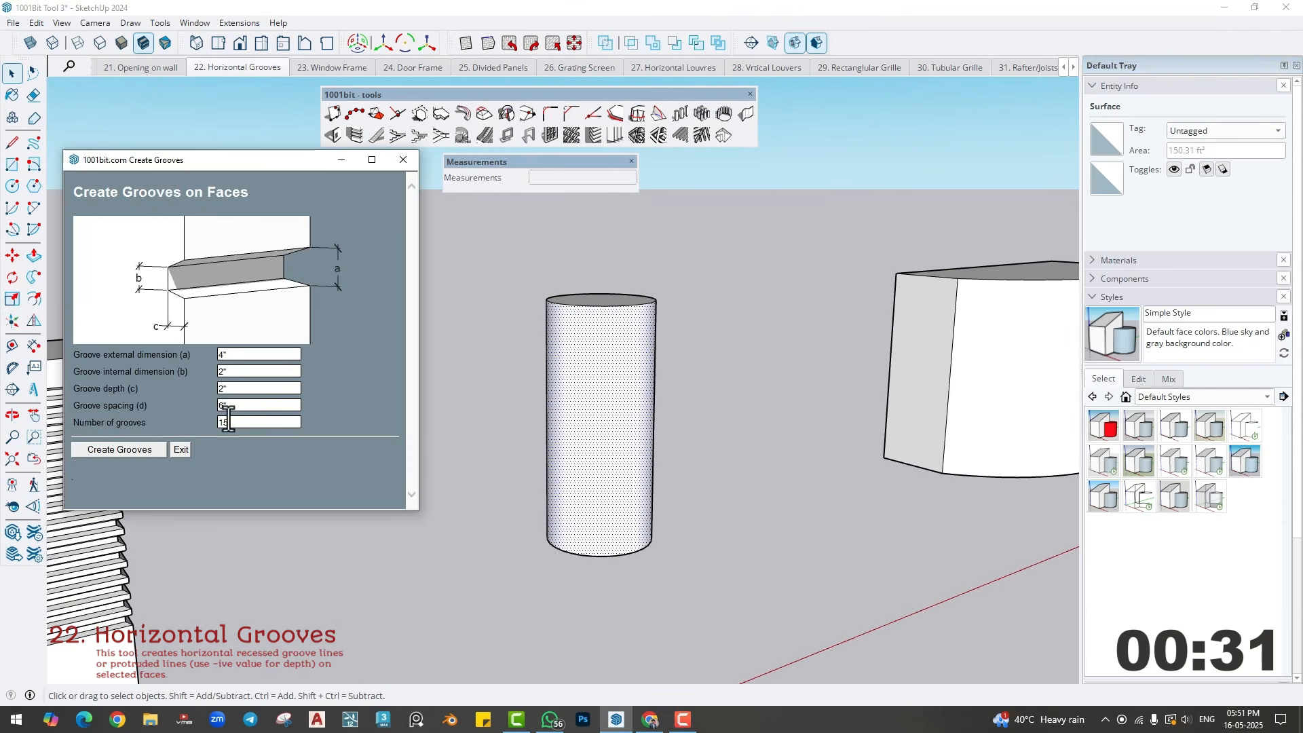
pyautogui.click(142, 453)
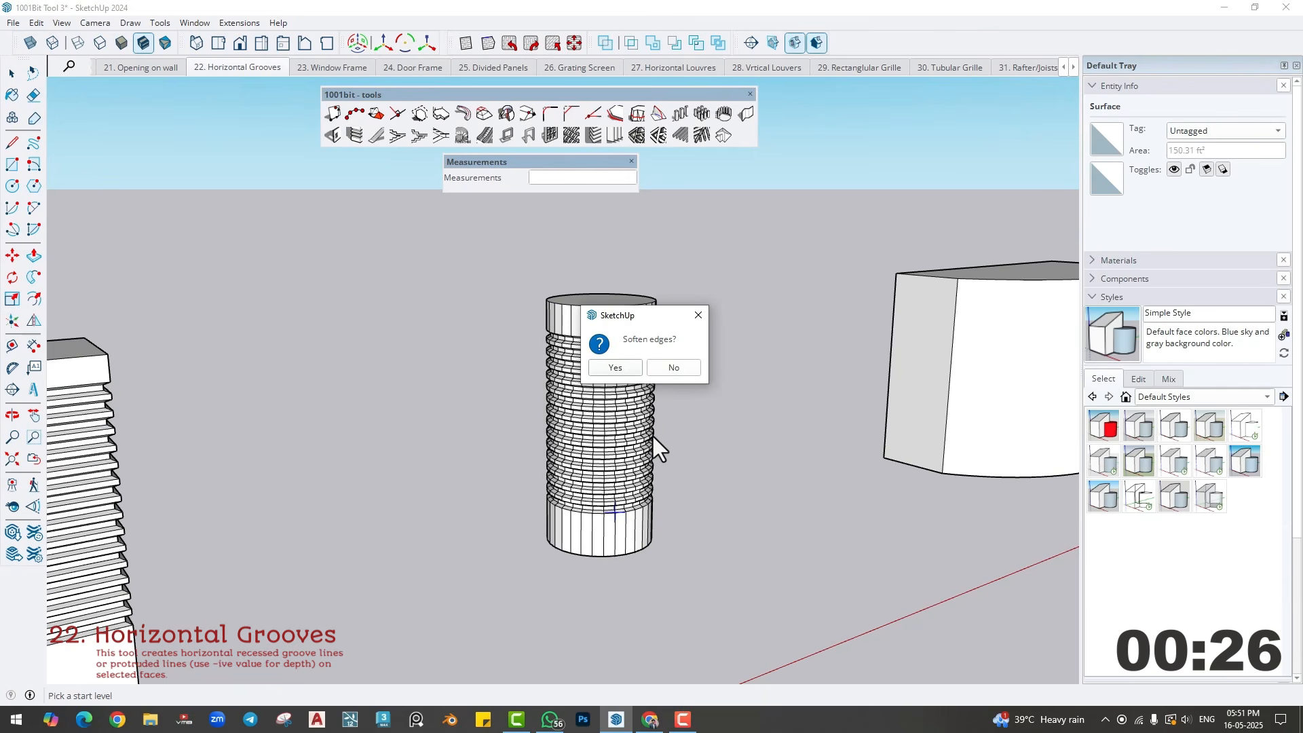
pyautogui.click(615, 367)
pyautogui.moveTo(640, 480); pyautogui.dragTo(593, 471, button='middle')
pyautogui.scroll(-5, 603, 497)
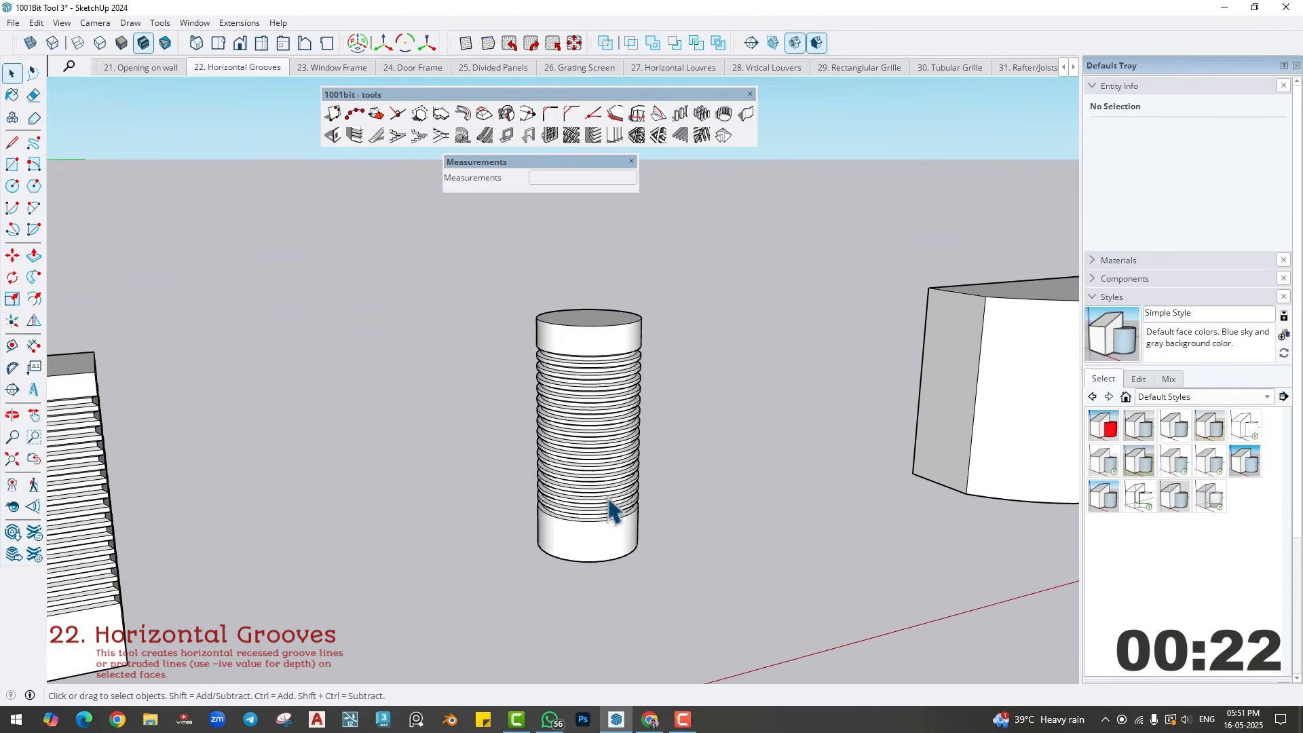
# - Select the curved front surface and both flat end faces of the curved block
pyautogui.keyDown('shift'); pyautogui.moveTo(419, 462); pyautogui.dragTo(494, 453, button='middle'); pyautogui.keyUp('shift')
pyautogui.press('space')
pyautogui.click(499, 456)
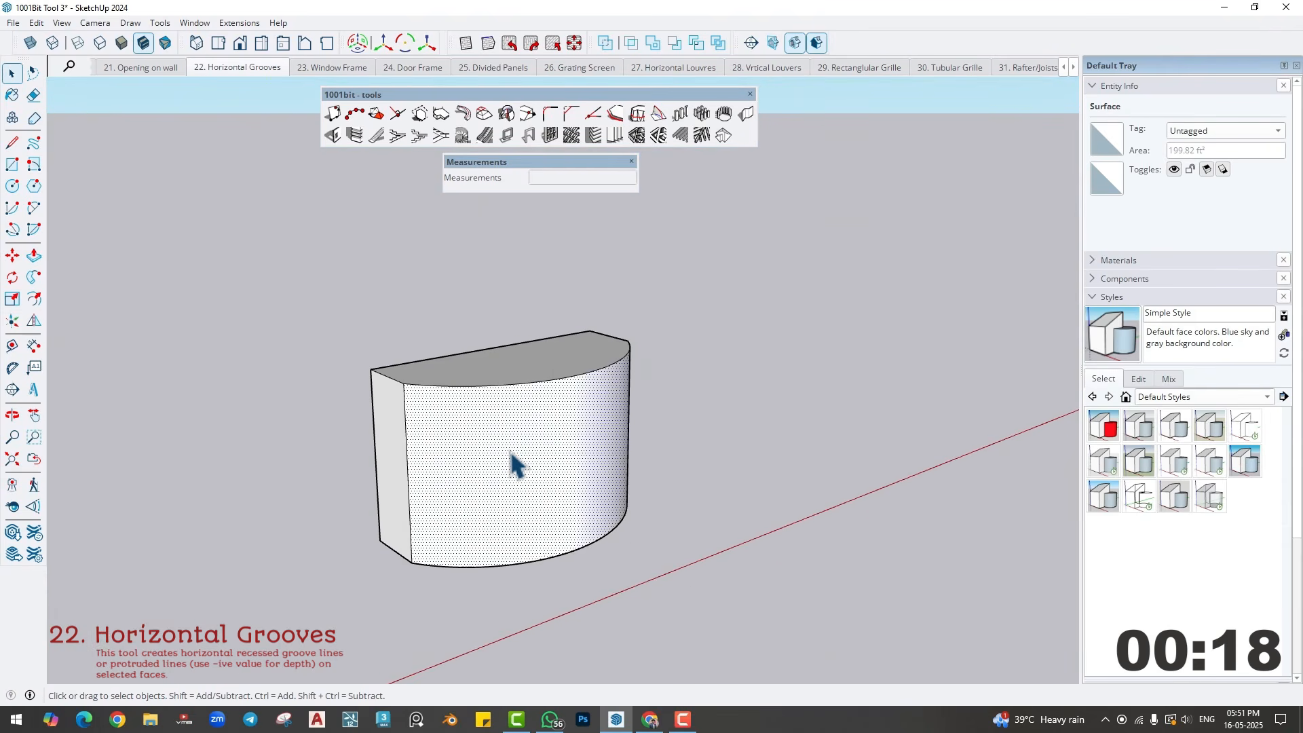
pyautogui.scroll(1, 469, 446)
pyautogui.keyDown('ctrl'); pyautogui.click(368, 415); pyautogui.keyUp('ctrl')
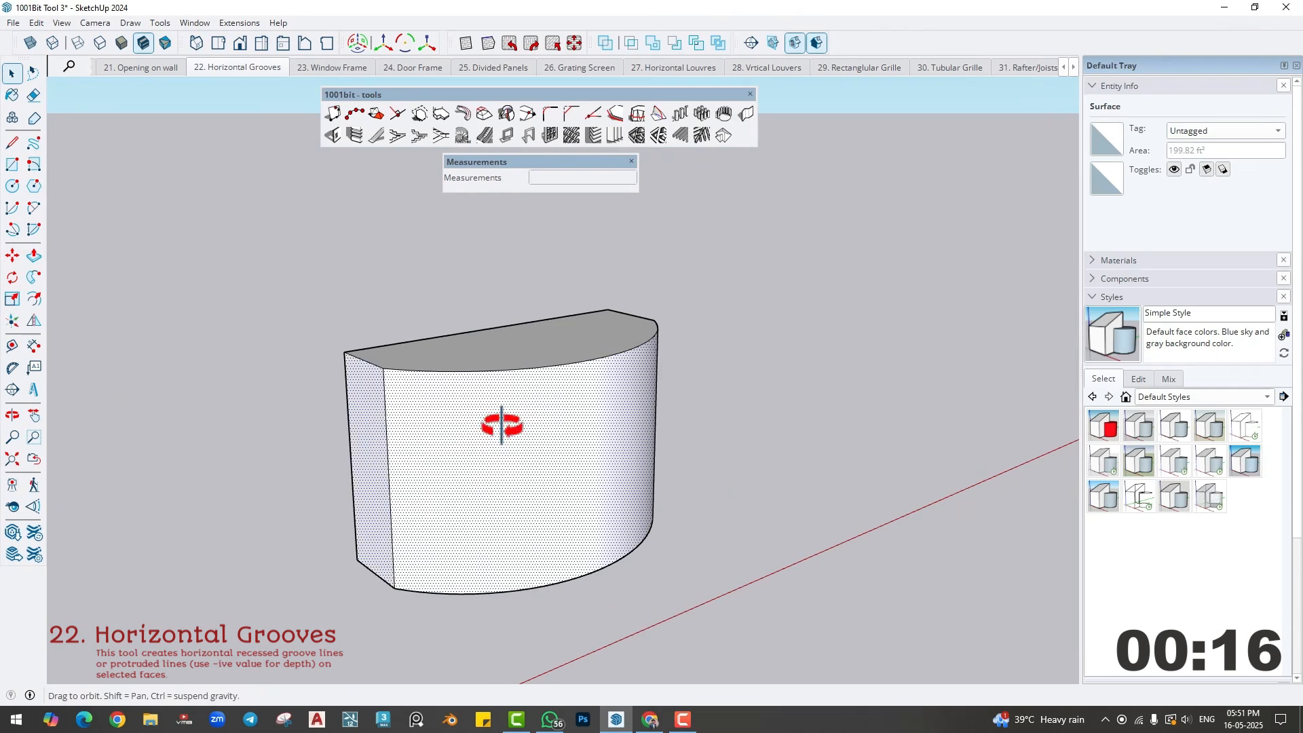
pyautogui.moveTo(501, 426); pyautogui.dragTo(666, 426, button='middle')
pyautogui.keyDown('shift'); pyautogui.click(638, 415); pyautogui.keyUp('shift')
pyautogui.moveTo(449, 452); pyautogui.dragTo(581, 465, button='middle')
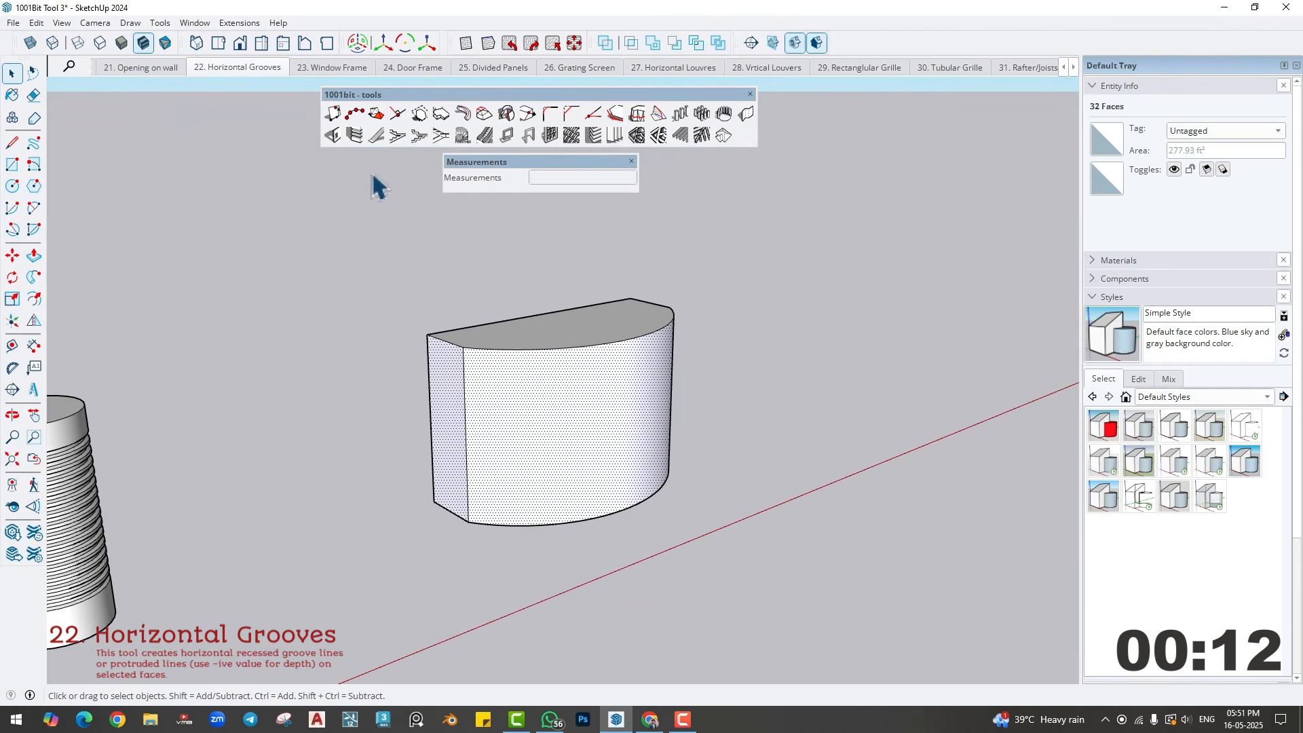
# - Create horizontal grooves on the curved block with the current settings, starting low on its front corner edge, and soften their edges
pyautogui.click(355, 135)
pyautogui.click(150, 453)
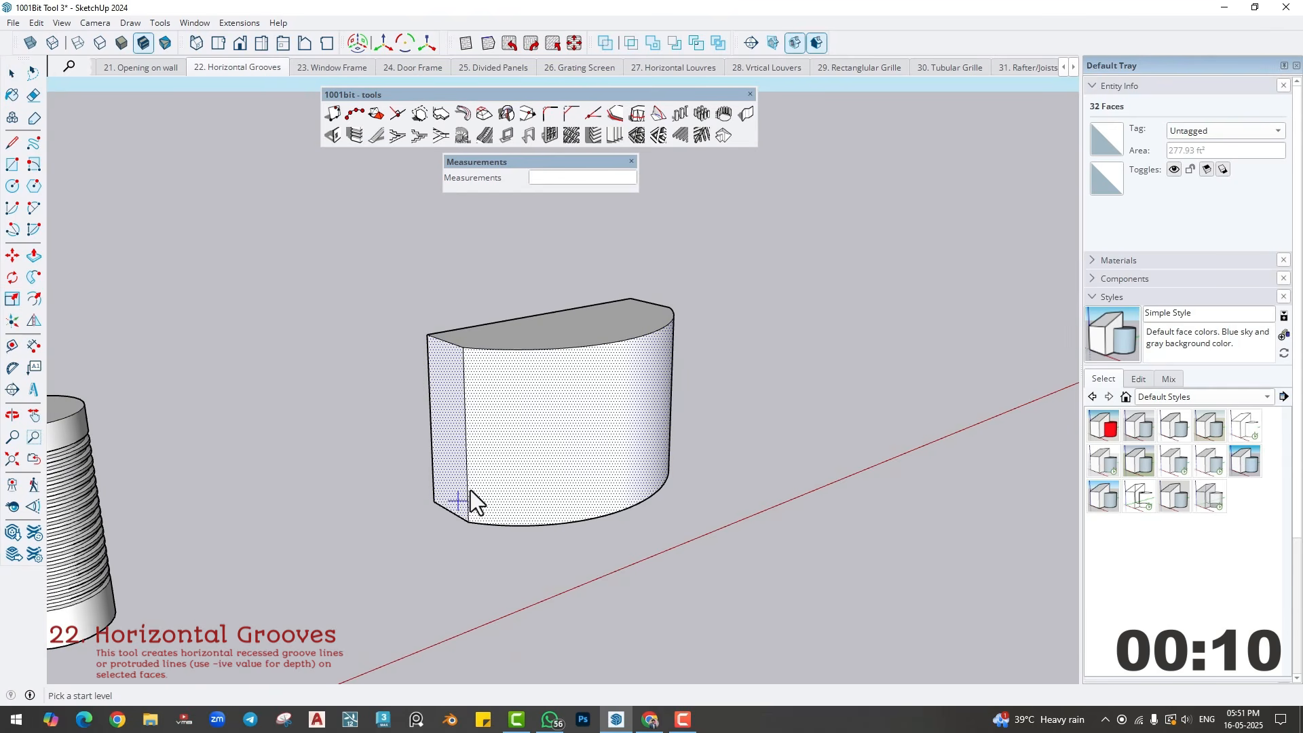
pyautogui.click(469, 495)
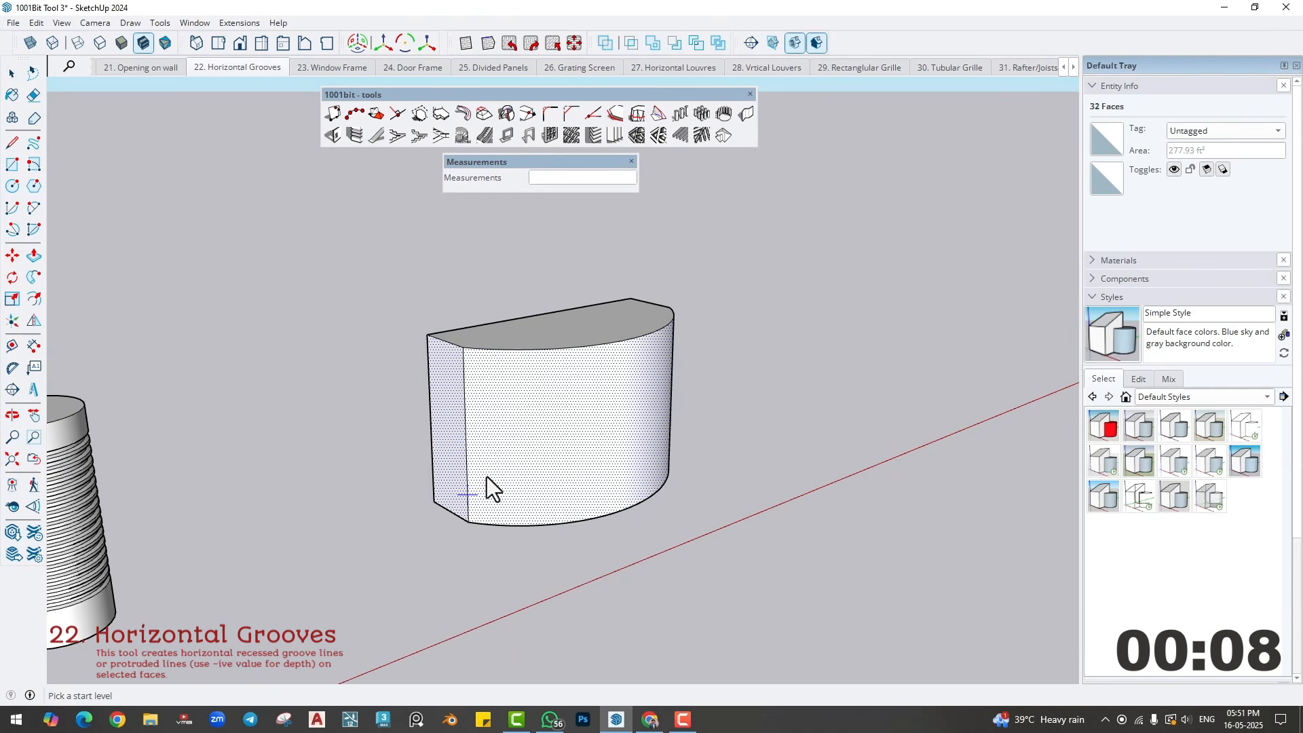
pyautogui.click(562, 447)
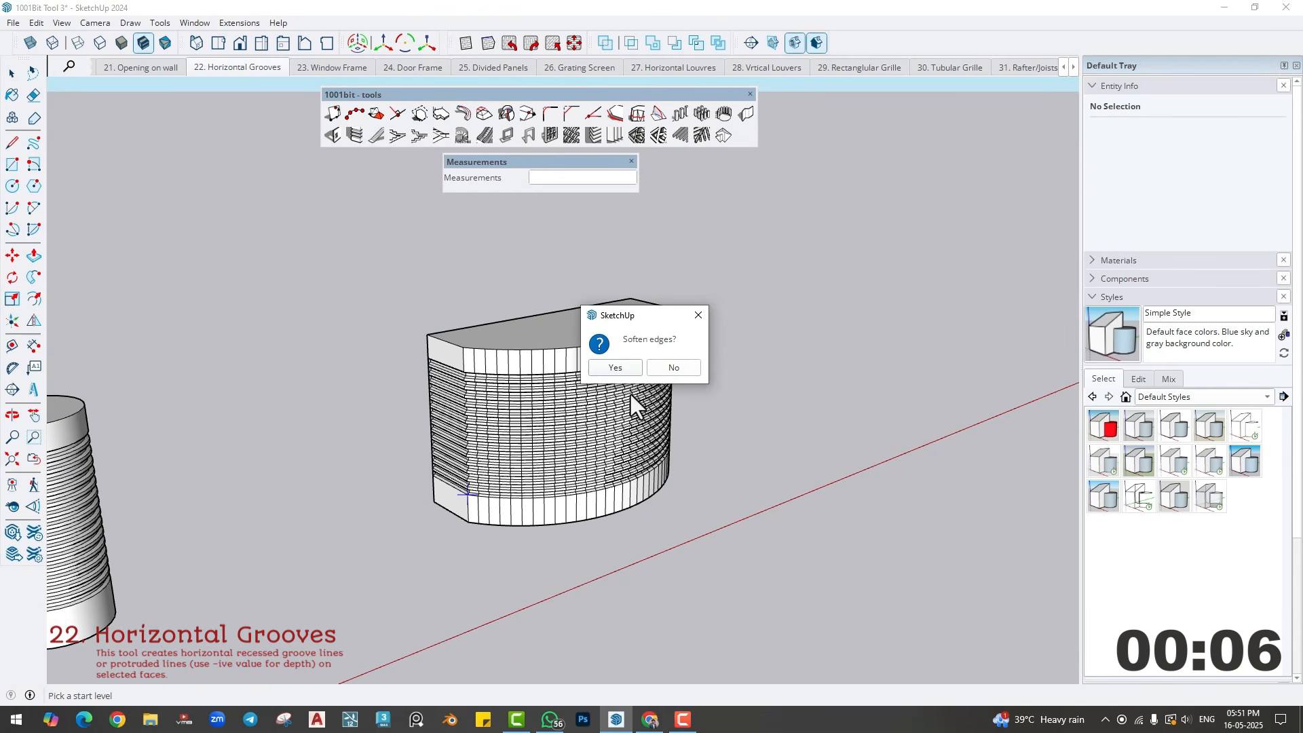
pyautogui.click(628, 368)
pyautogui.scroll(5, 504, 447)
pyautogui.moveTo(599, 454); pyautogui.dragTo(364, 429, button='middle')
pyautogui.press('space')
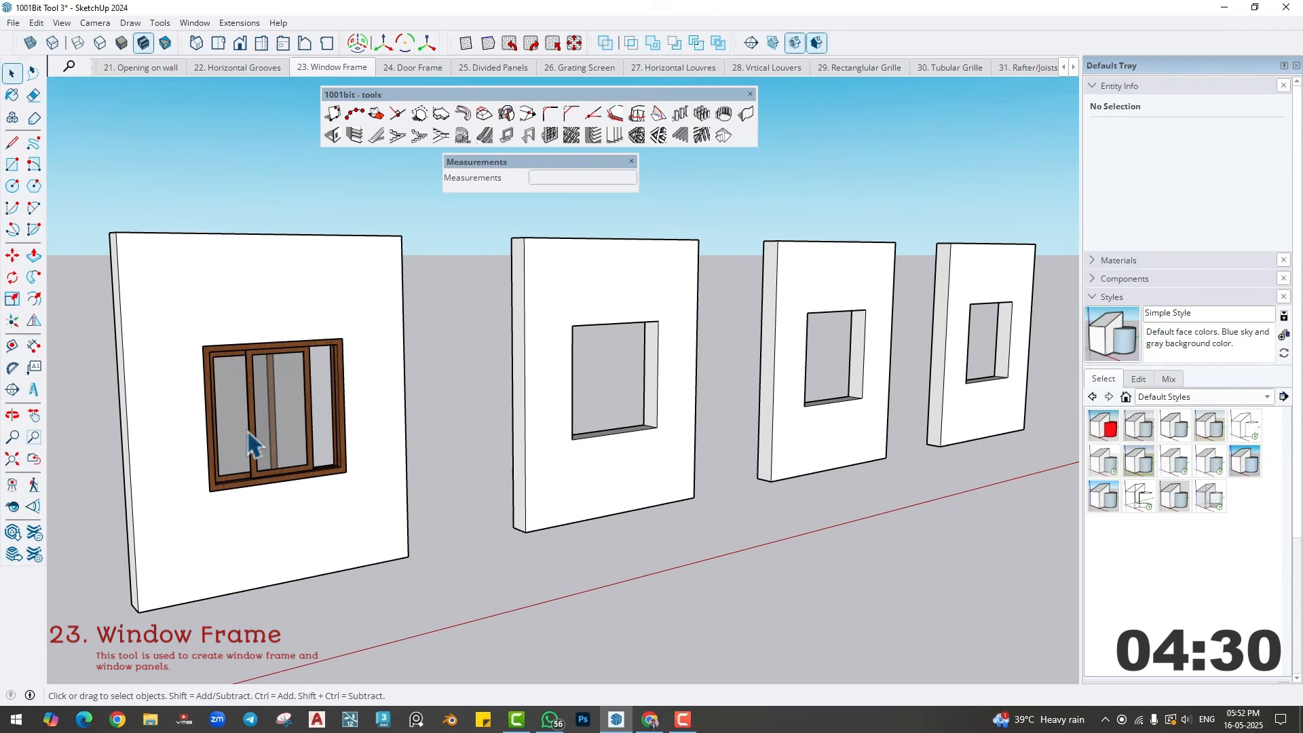
# - Delete the existing window from the opening in the first wall of the Window Frame scene
pyautogui.click(303, 429)
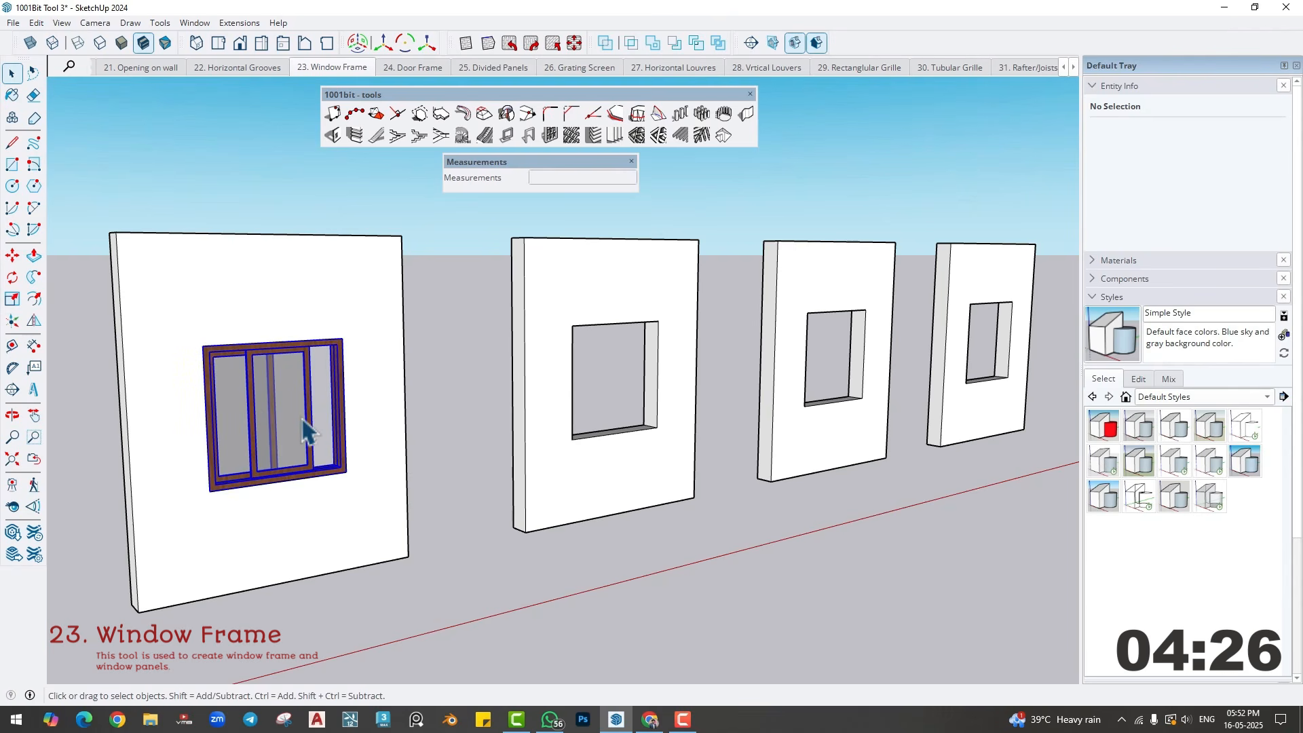
pyautogui.press('Delete')
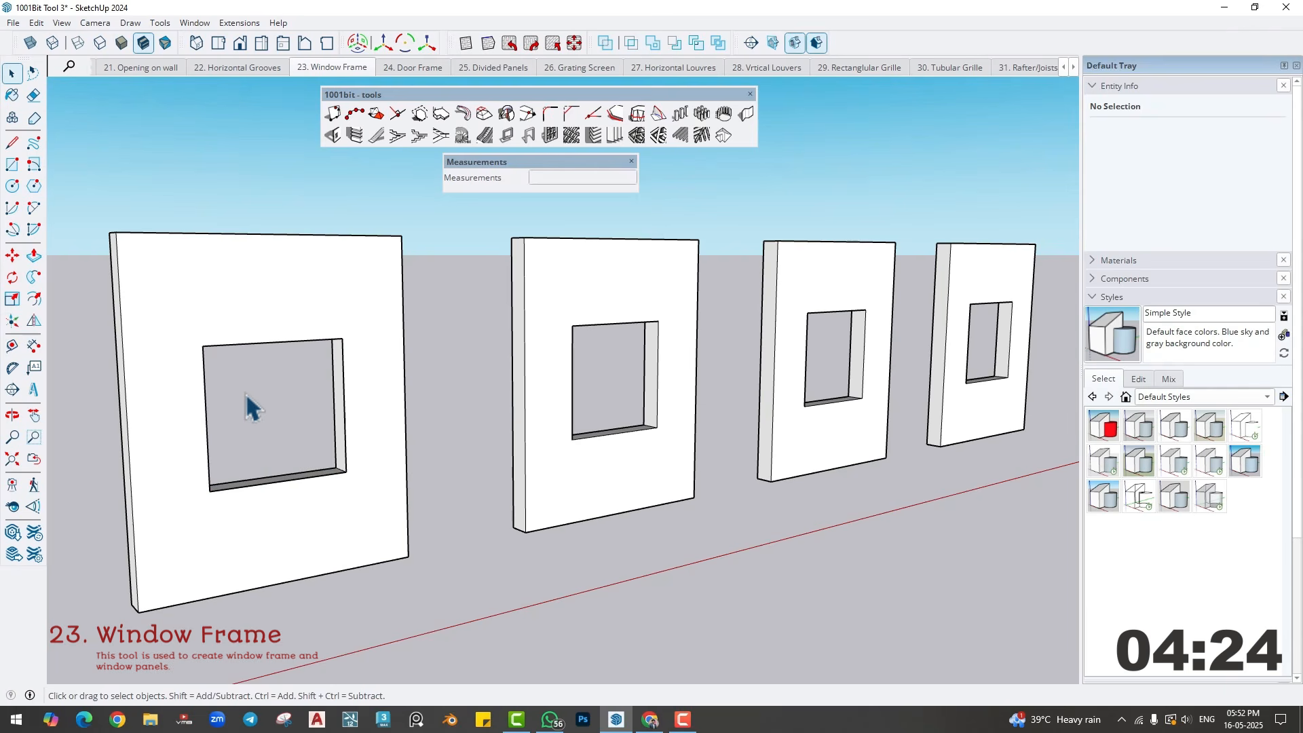
pyautogui.press('l')
pyautogui.press('space')
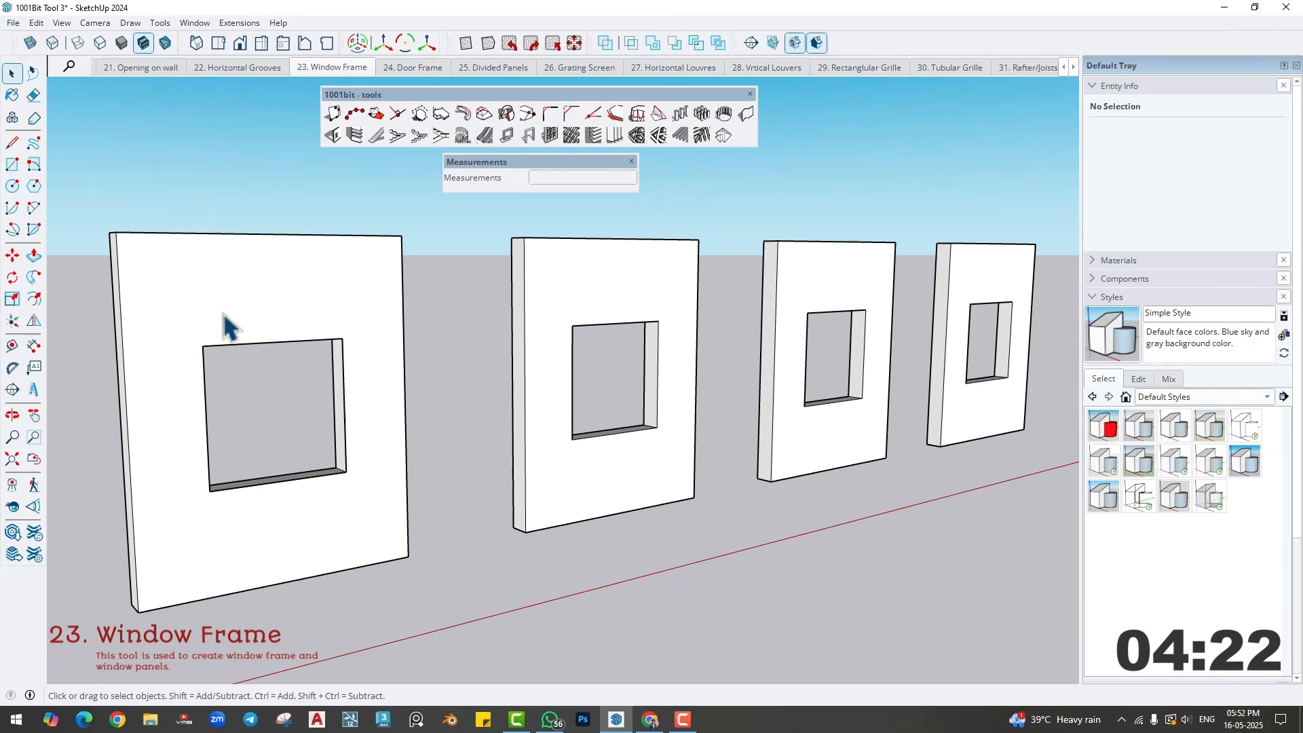
# - Draw a rectangle across the first wall's window opening from corner to corner and select its face
pyautogui.click(228, 326)
pyautogui.click(571, 286)
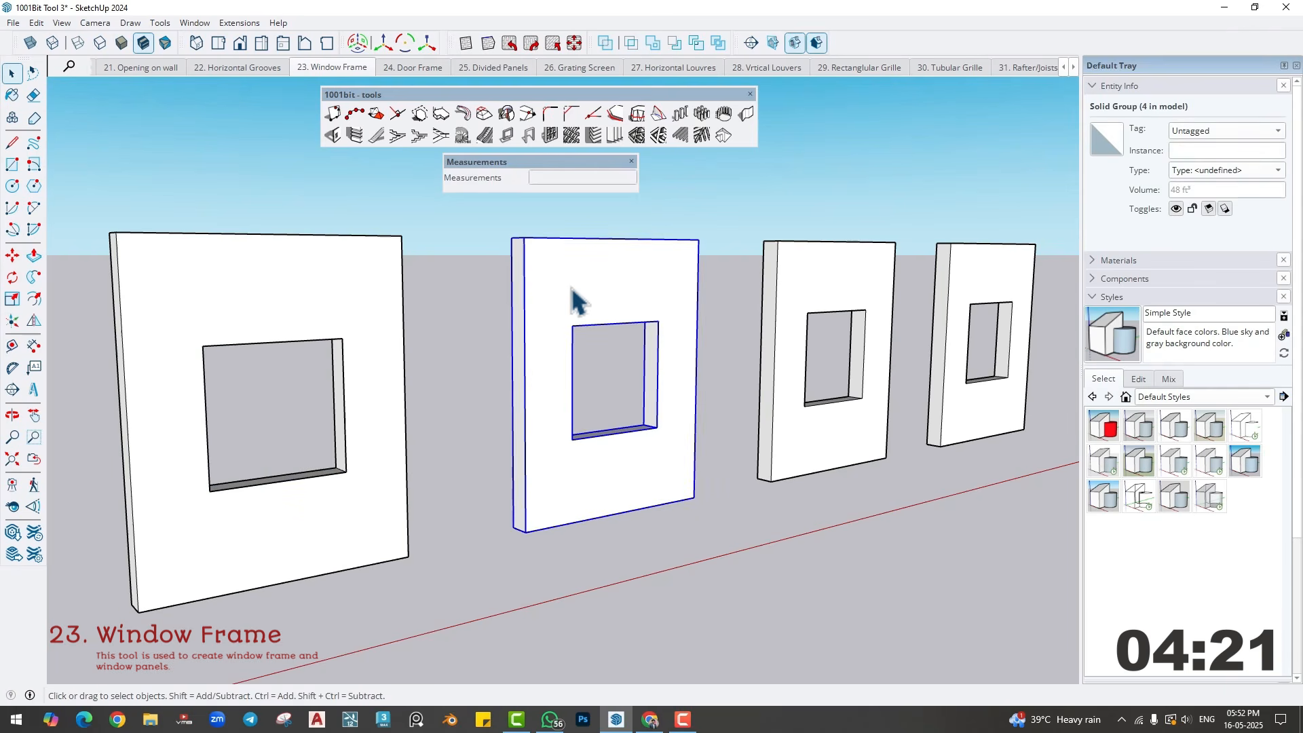
pyautogui.click(327, 289)
pyautogui.press('r')
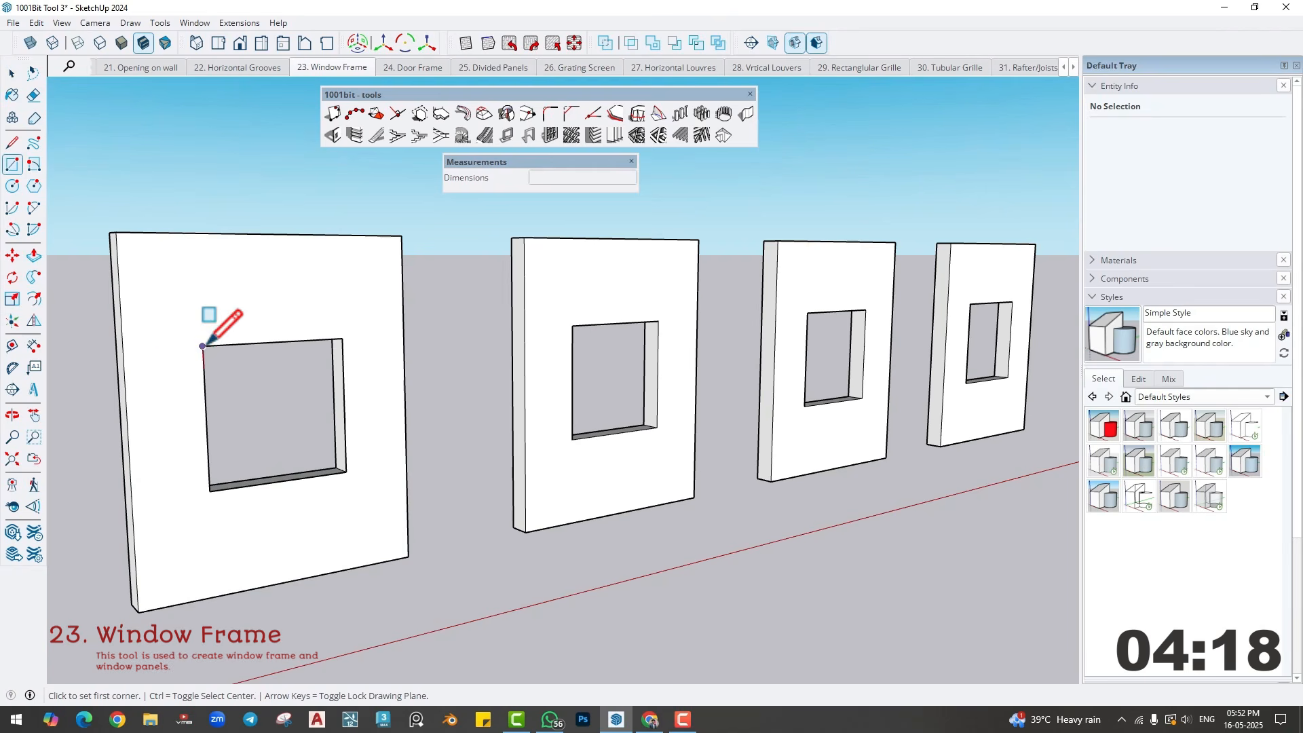
pyautogui.click(202, 346)
pyautogui.click(345, 471)
pyautogui.press('space')
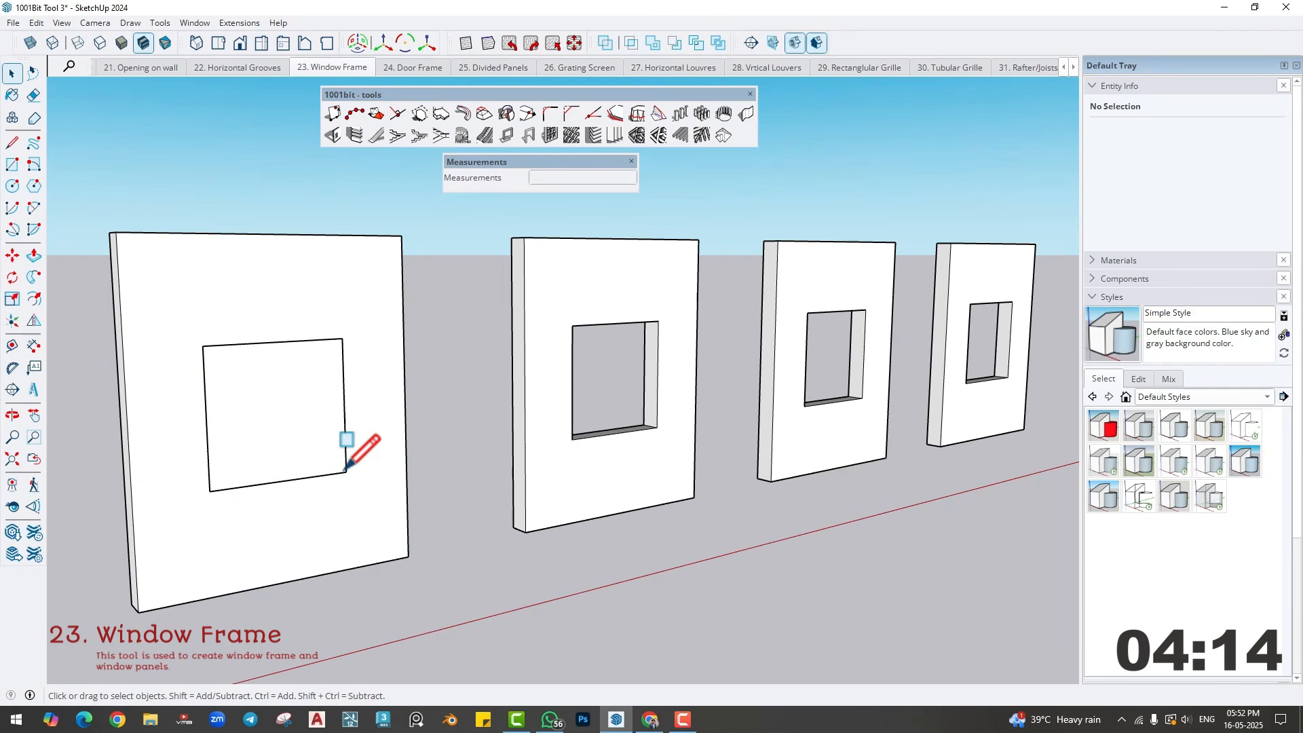
pyautogui.click(263, 400)
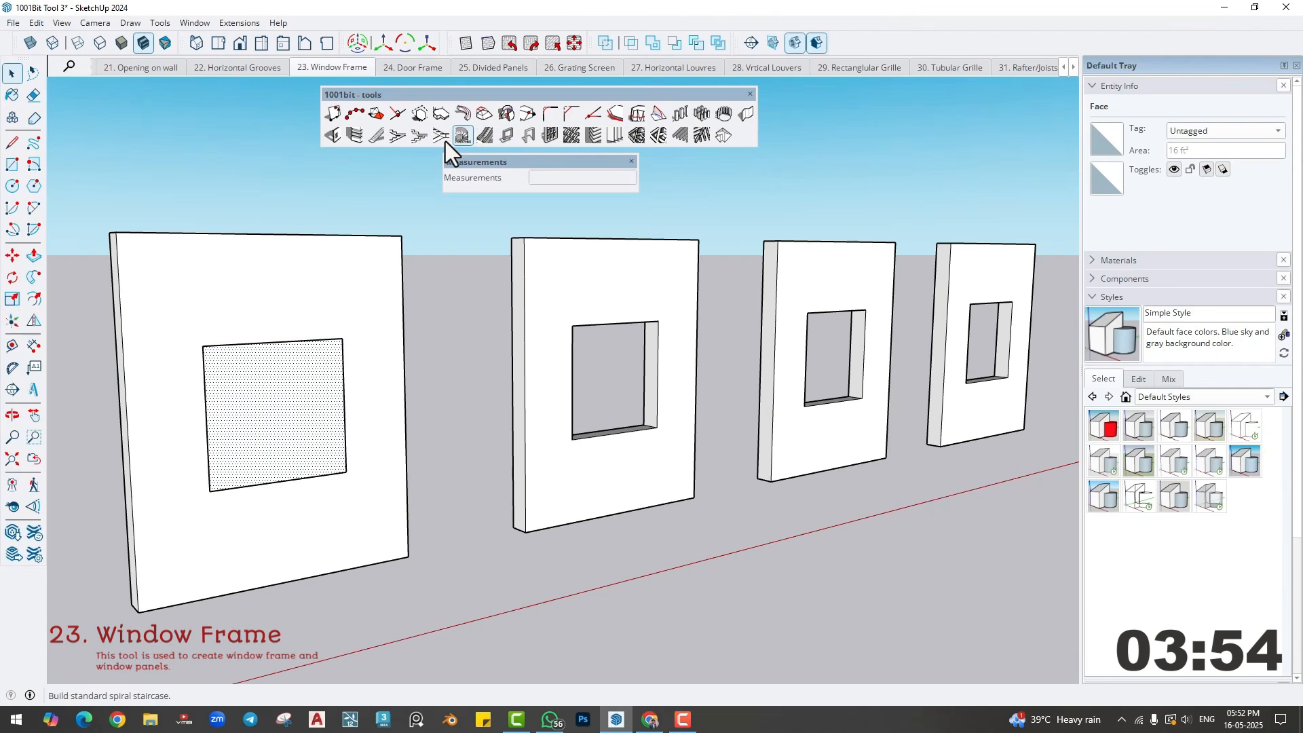
# - Start a window frame on the first wall's selected face and set its frame depth to 6"
pyautogui.click(507, 135)
pyautogui.moveTo(723, 106); pyautogui.dragTo(536, 79)
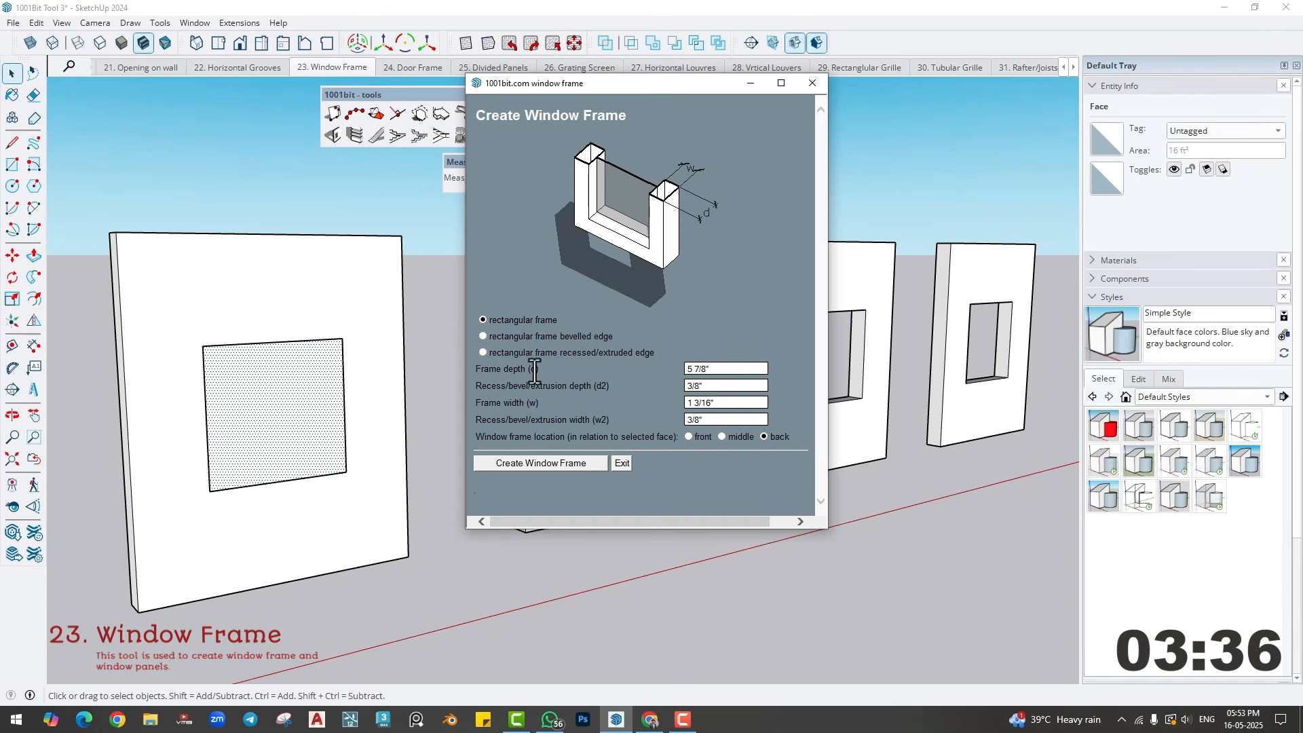
pyautogui.click(701, 369)
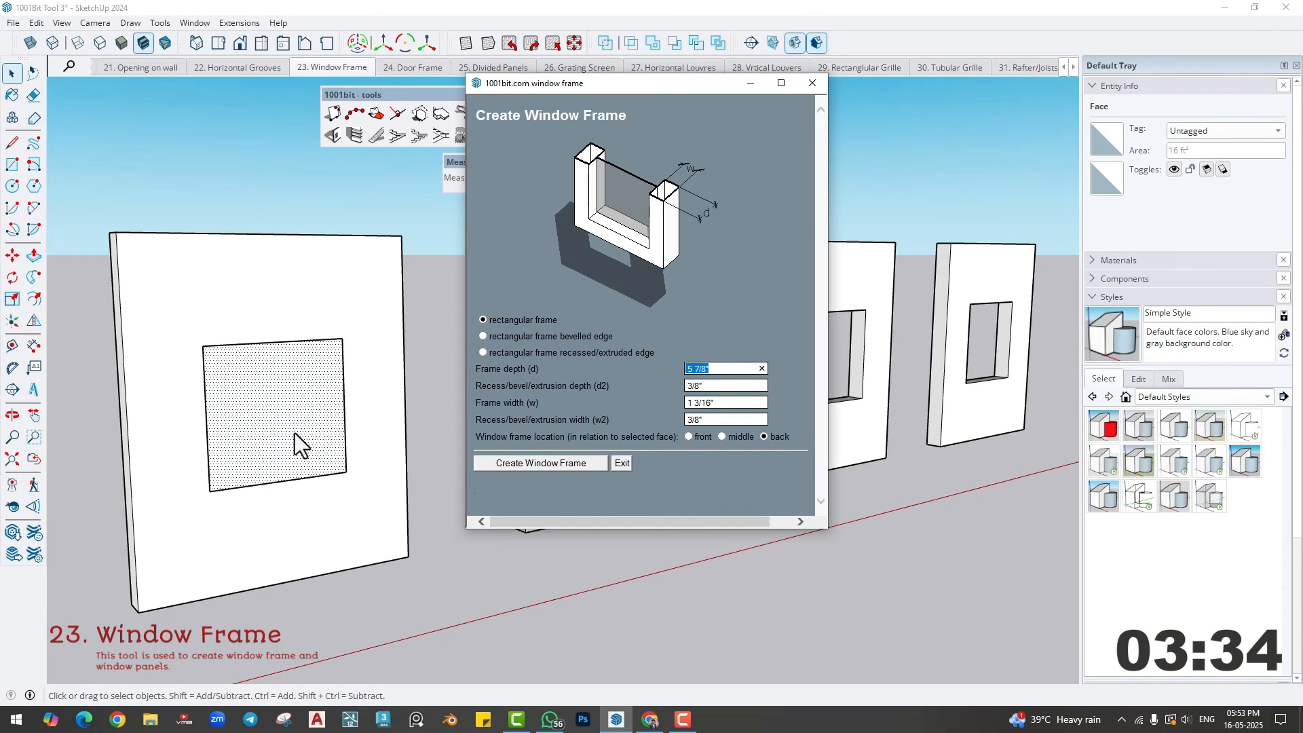
pyautogui.write('6')
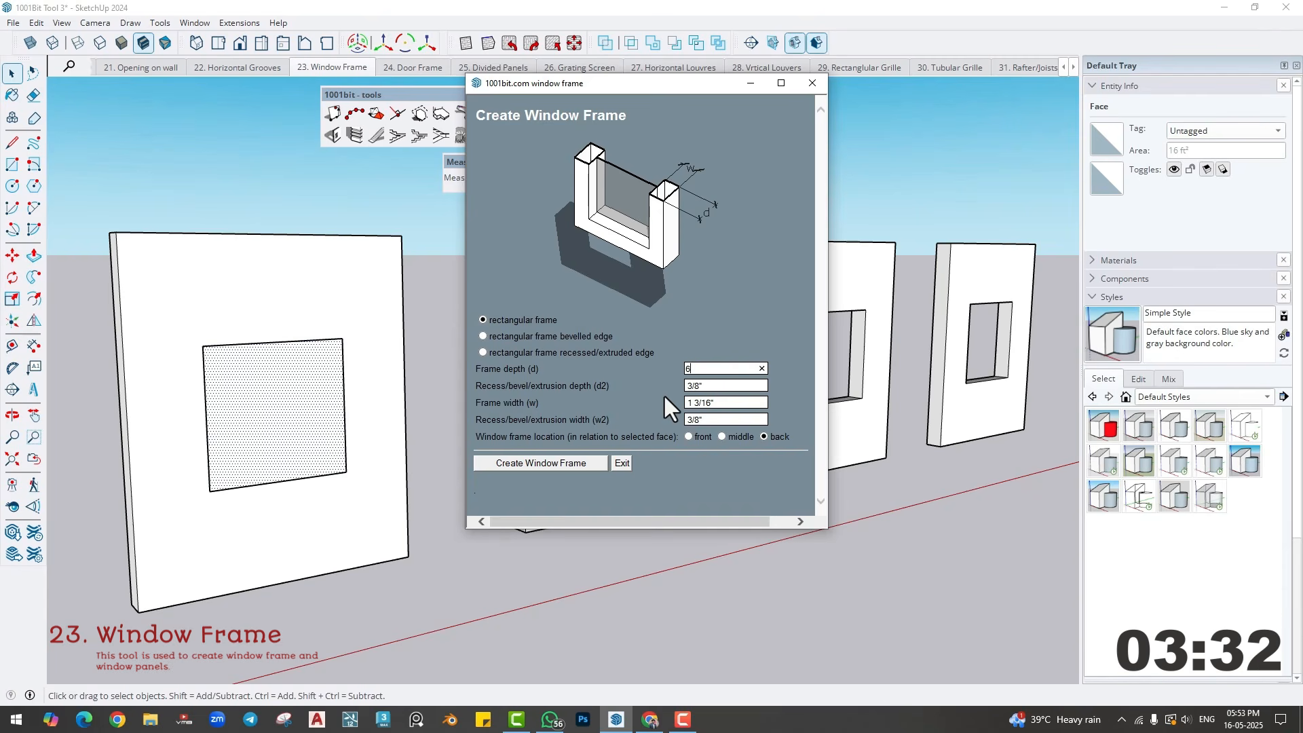
pyautogui.press('Tab')
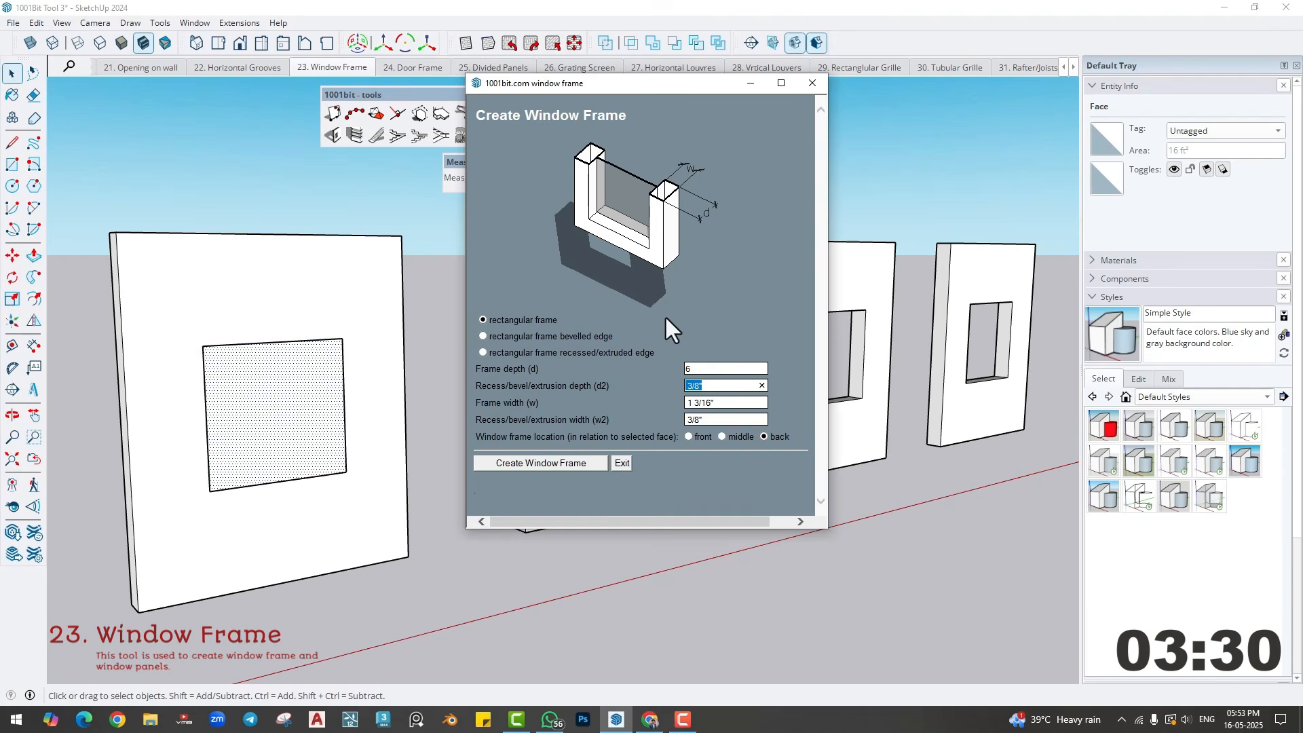
# - Preview the bevelled and recessed frame types, and create a rectangular frame 2" wide at the back of the first wall's selected face
pyautogui.click(482, 337)
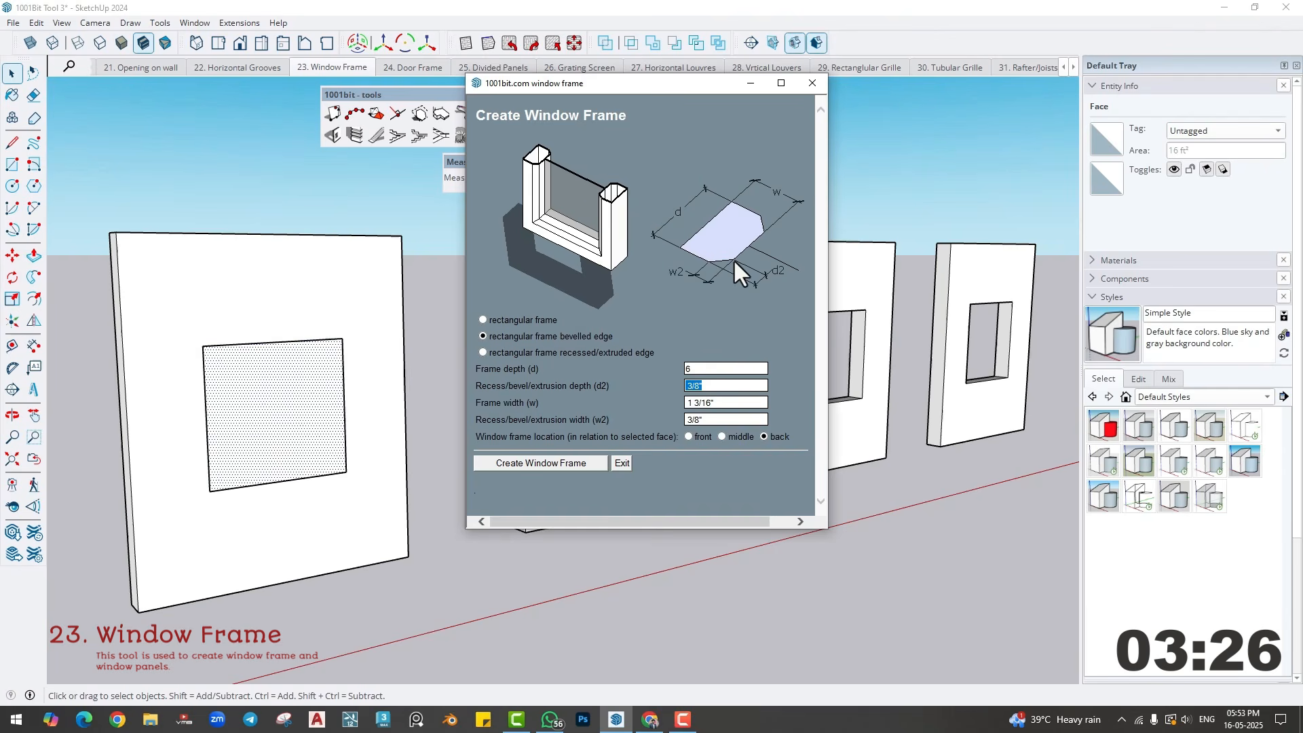
pyautogui.click(482, 353)
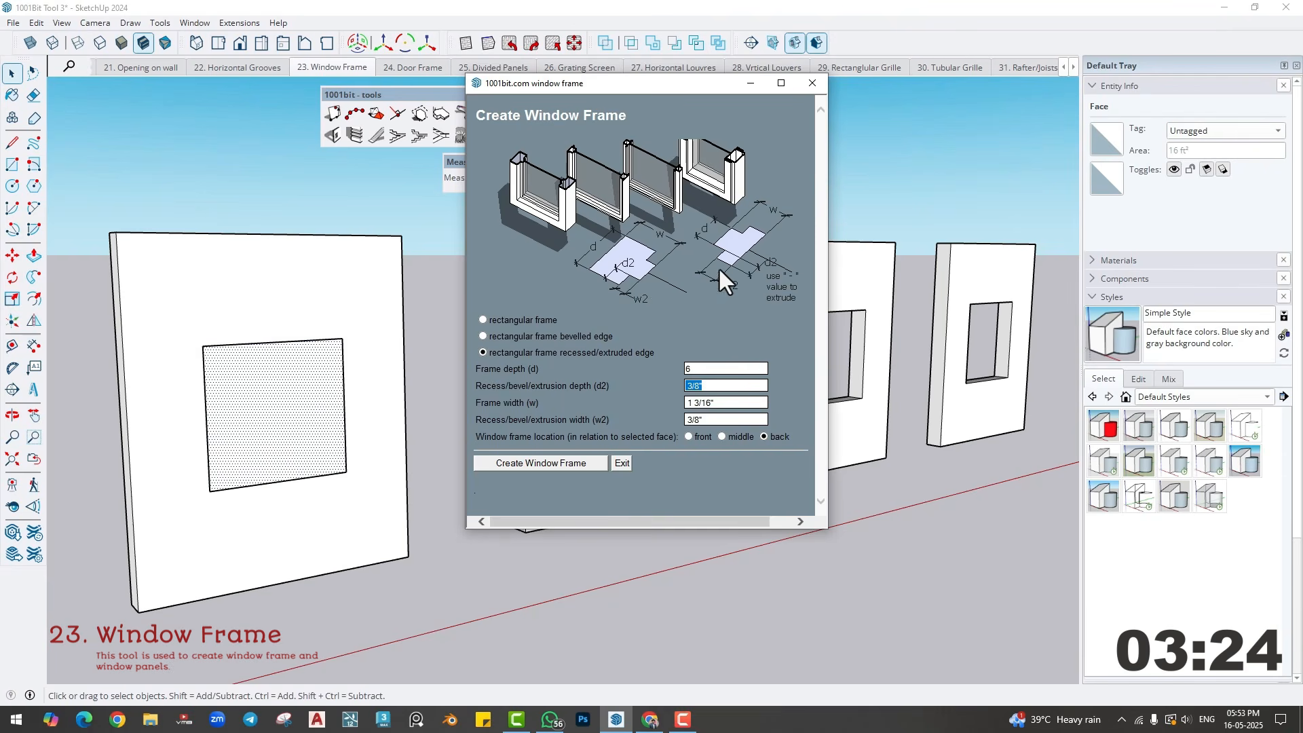
pyautogui.click(483, 320)
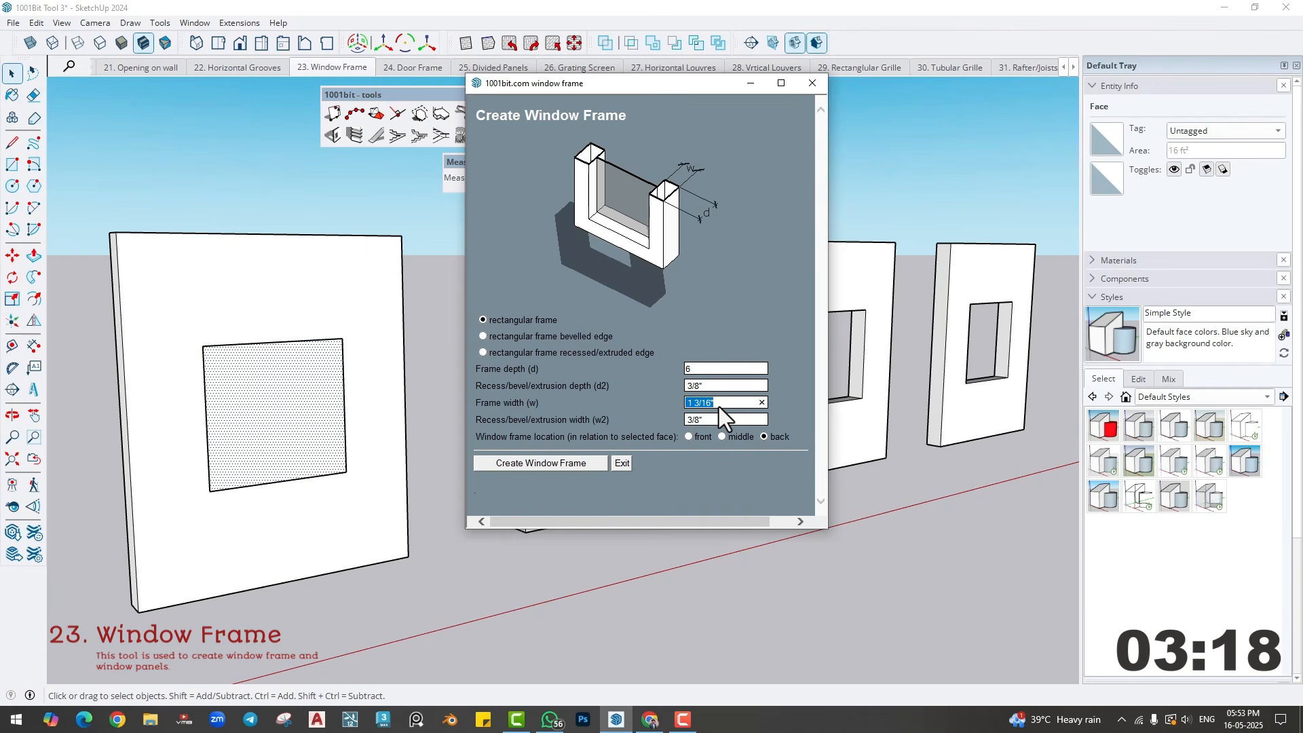
pyautogui.write('2')
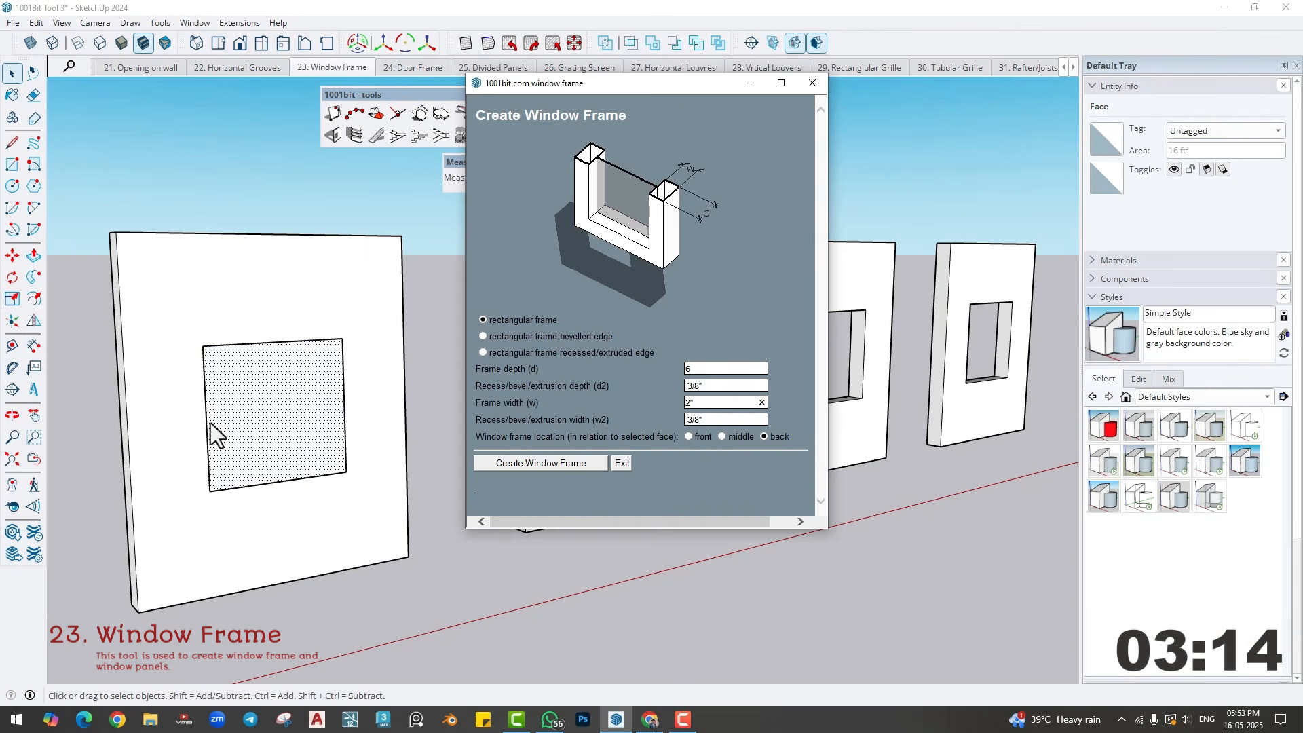
pyautogui.click(524, 467)
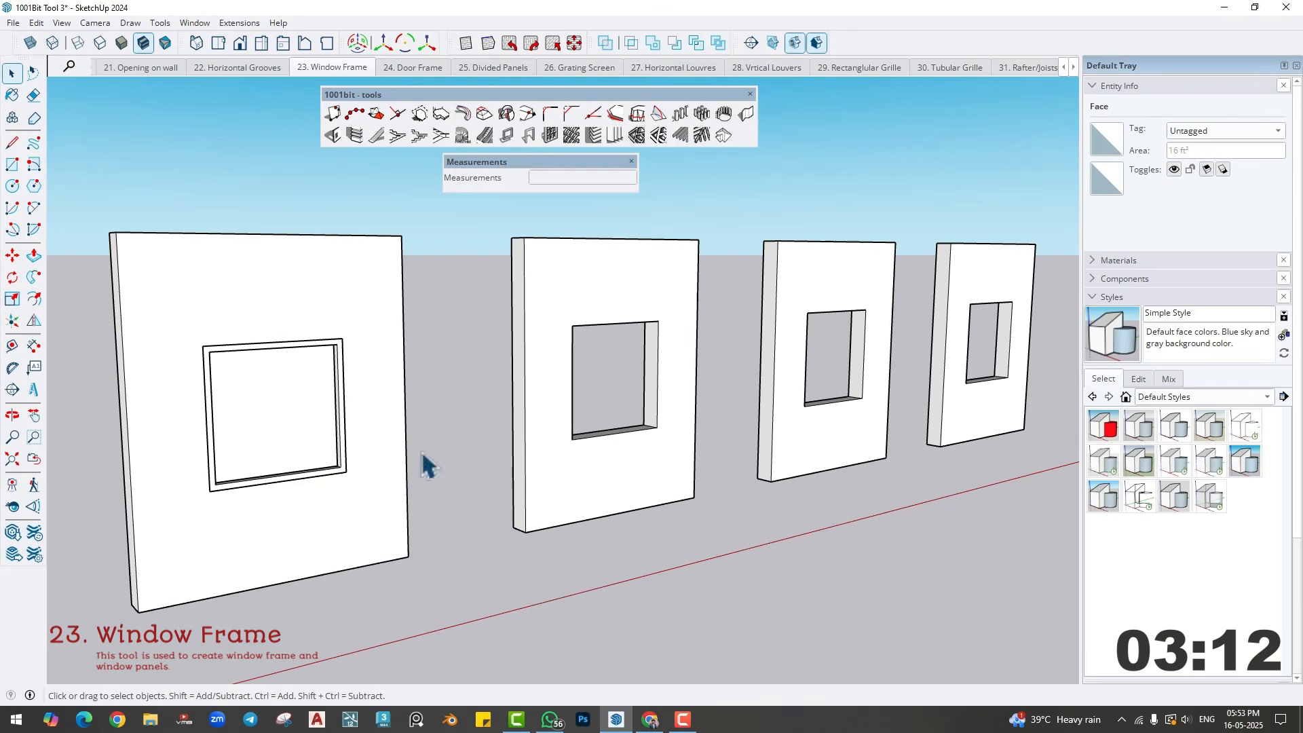
# - Paint the pane inside the first wall's window frame group with Translucent Glass Gray and leave the group
pyautogui.scroll(3, 234, 405)
pyautogui.moveTo(234, 405); pyautogui.dragTo(362, 444, button='middle')
pyautogui.scroll(3, 362, 443)
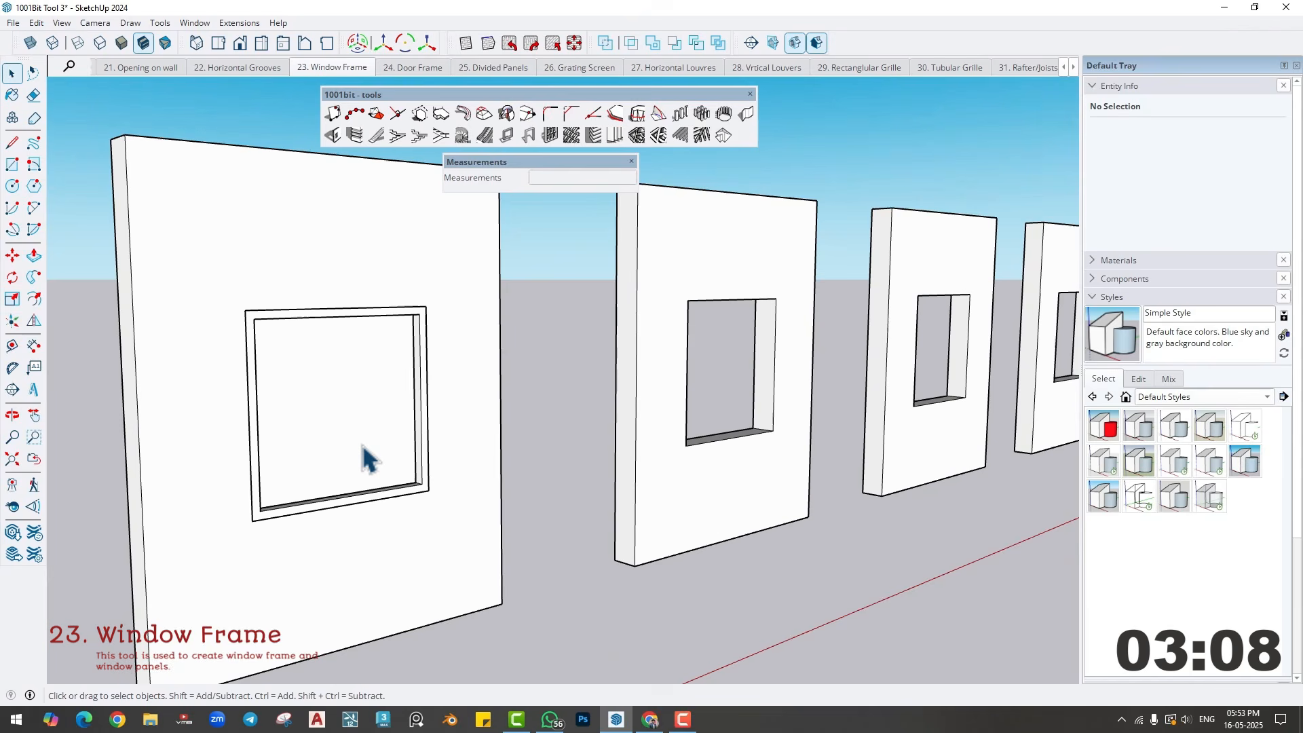
pyautogui.doubleClick(350, 399)
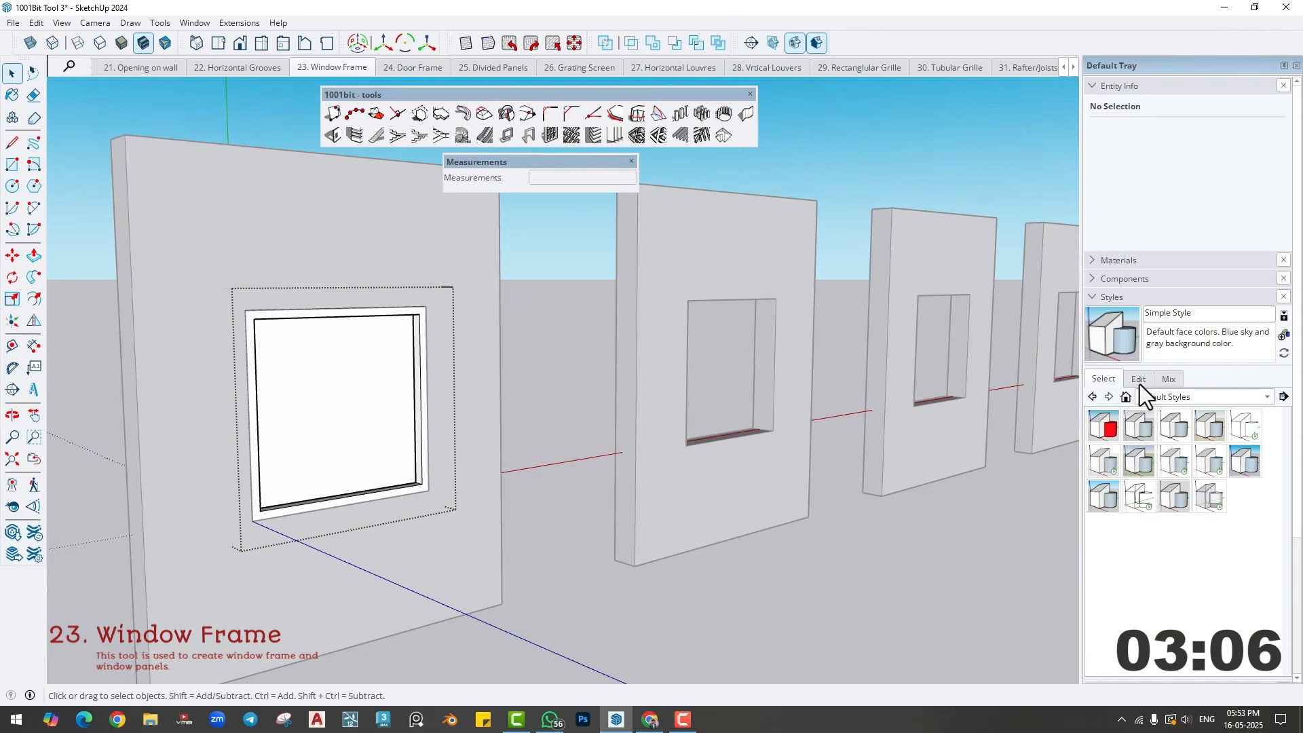
pyautogui.click(1161, 396)
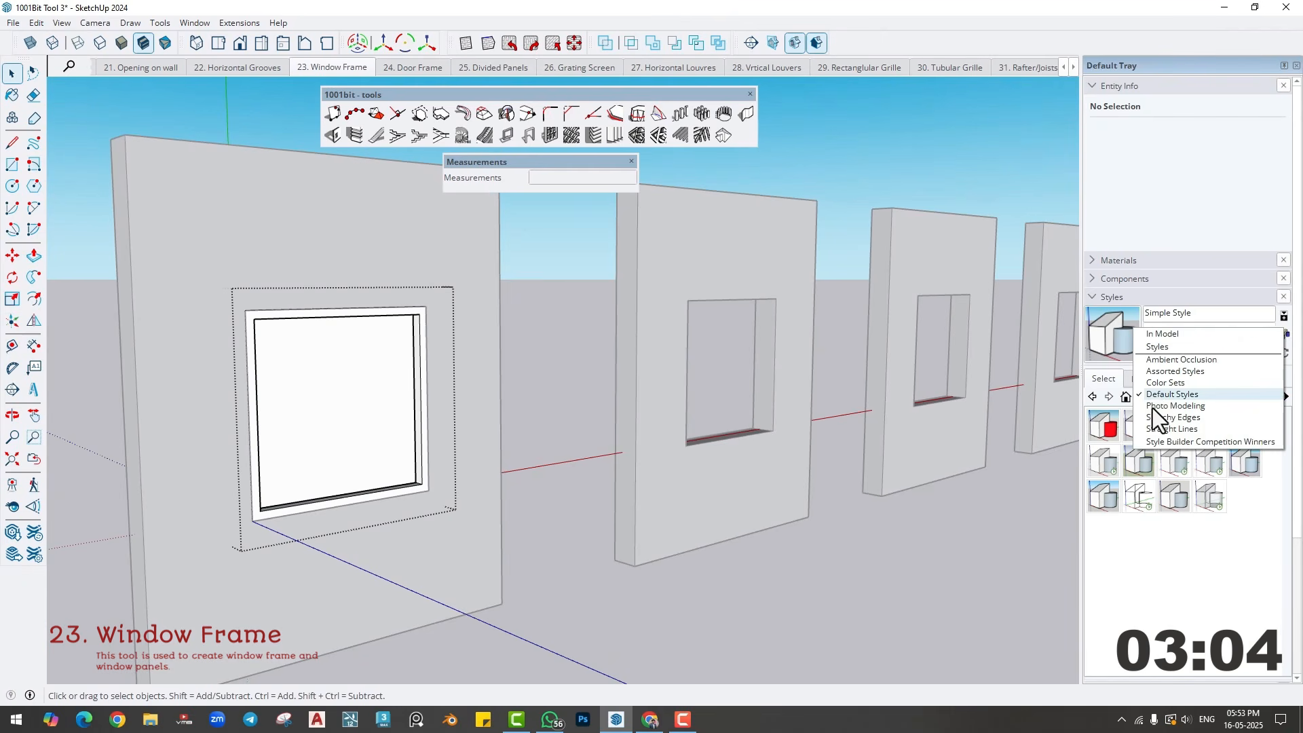
pyautogui.click(1122, 283)
pyautogui.click(1117, 263)
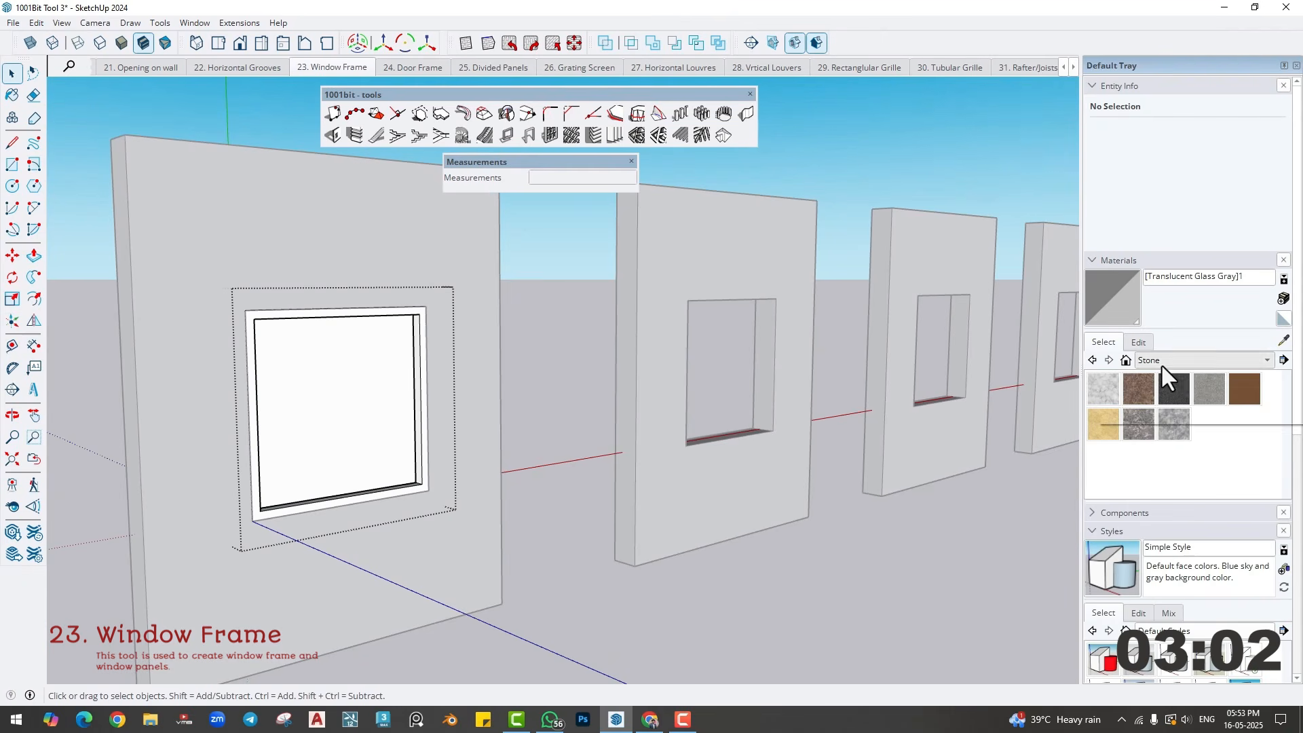
pyautogui.click(1161, 364)
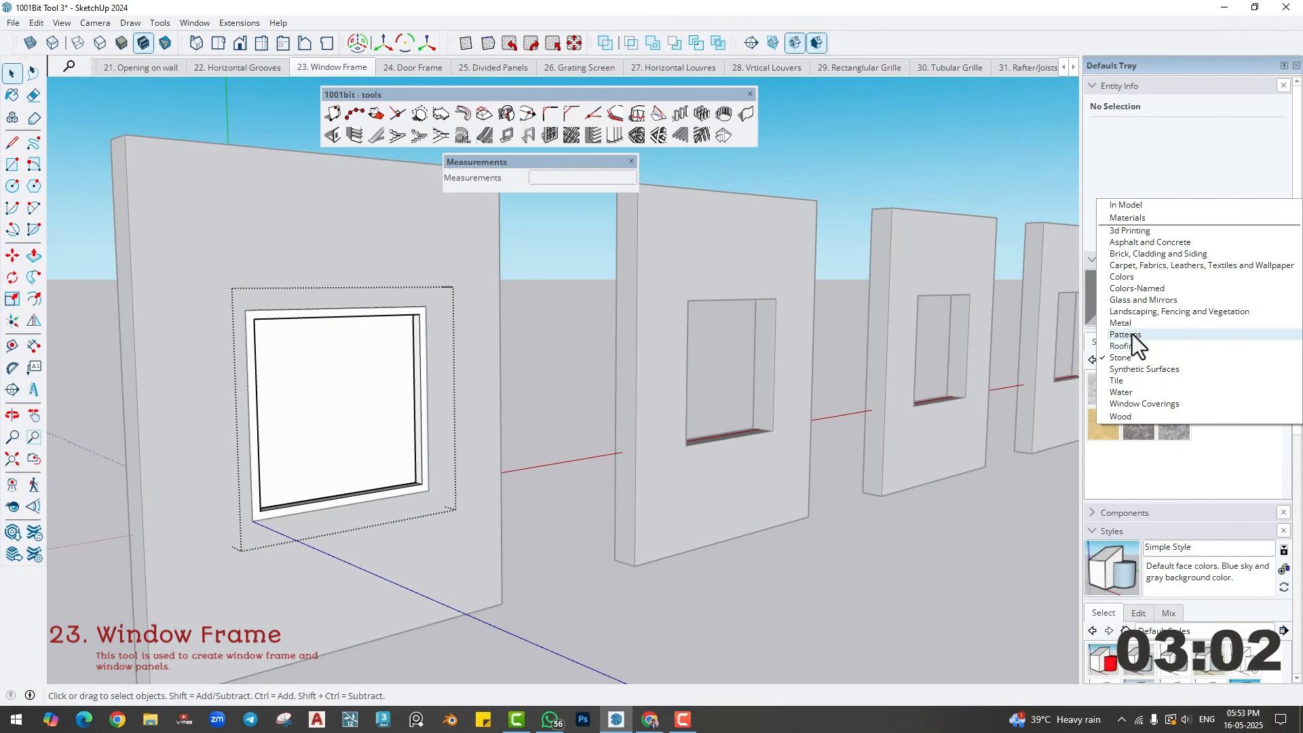
pyautogui.click(1126, 300)
pyautogui.click(1173, 425)
pyautogui.click(367, 383)
pyautogui.moveTo(367, 384); pyautogui.dragTo(377, 424, button='middle')
pyautogui.press('space')
pyautogui.click(609, 429)
# - Paint the first wall's window frame with the Wood Veneer 01 material
pyautogui.click(1154, 360)
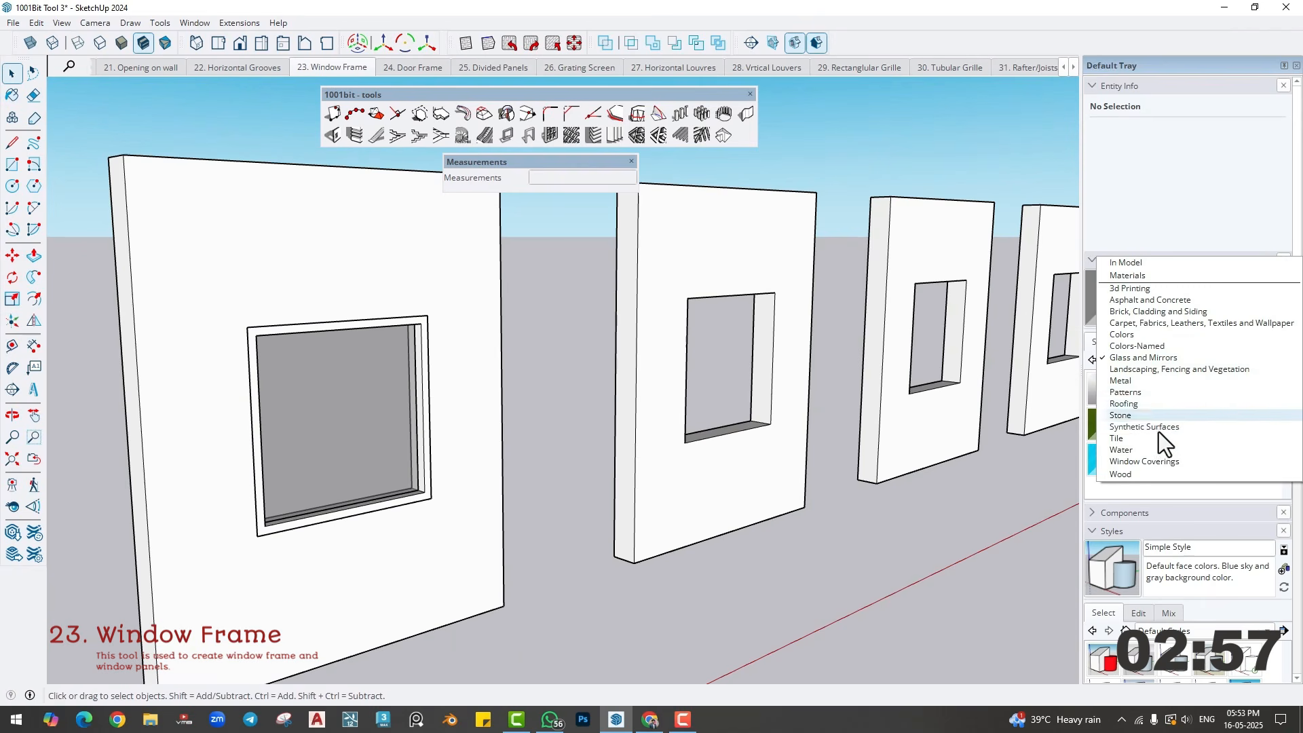
pyautogui.click(1145, 474)
pyautogui.click(1104, 459)
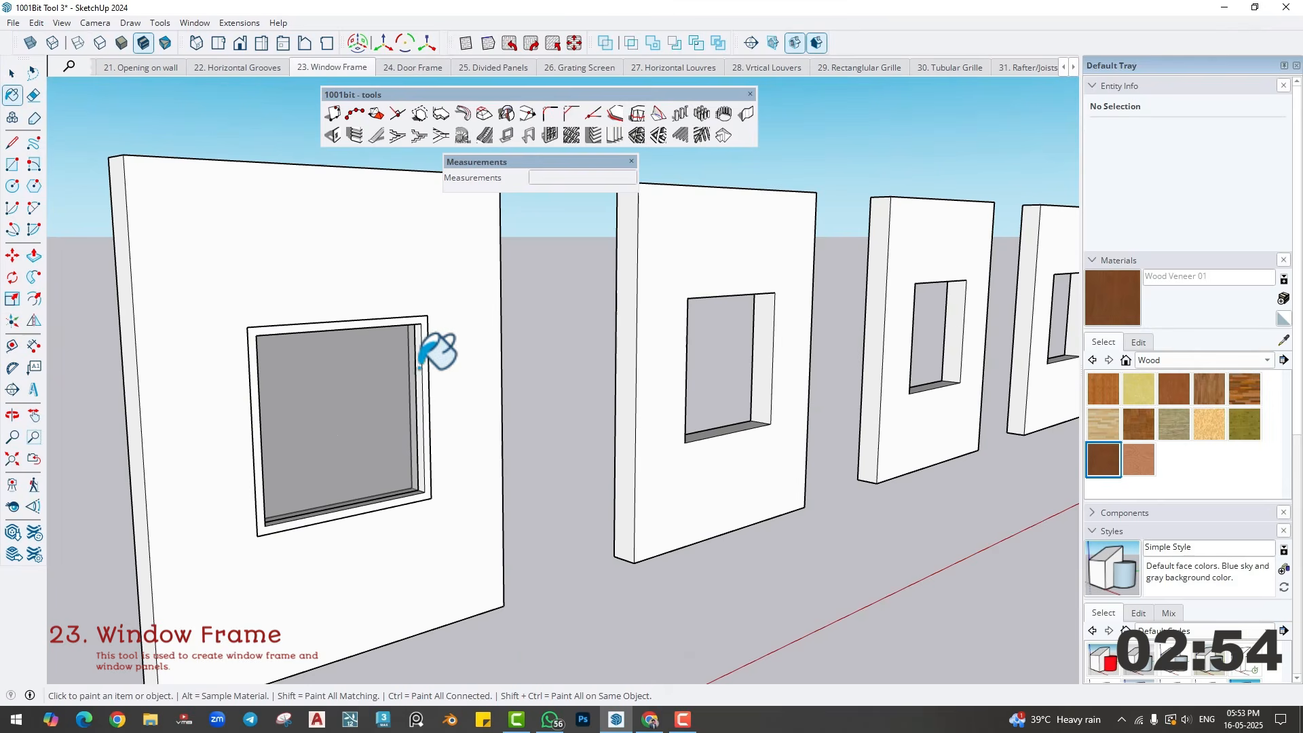
pyautogui.click(427, 415)
# - Draw a rectangle across the second wall's window opening from corner to corner and select its face
pyautogui.moveTo(428, 415)
pyautogui.mouseDown(button='middle')
pyautogui.moveTo(352, 457)
pyautogui.moveTo(381, 437)
pyautogui.moveTo(389, 454)
pyautogui.mouseUp(button='middle')
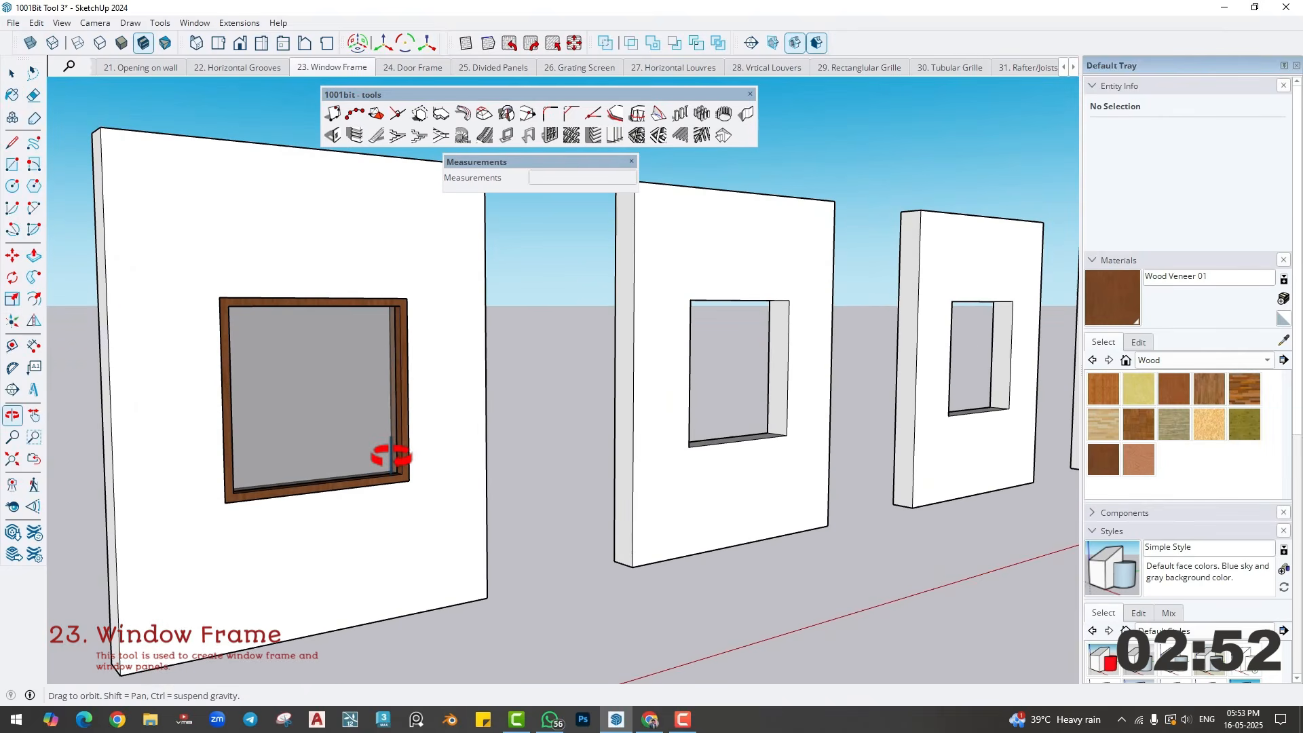
pyautogui.scroll(3, 787, 380)
pyautogui.keyDown('shift'); pyautogui.moveTo(672, 429); pyautogui.dragTo(541, 466, button='middle'); pyautogui.keyUp('shift')
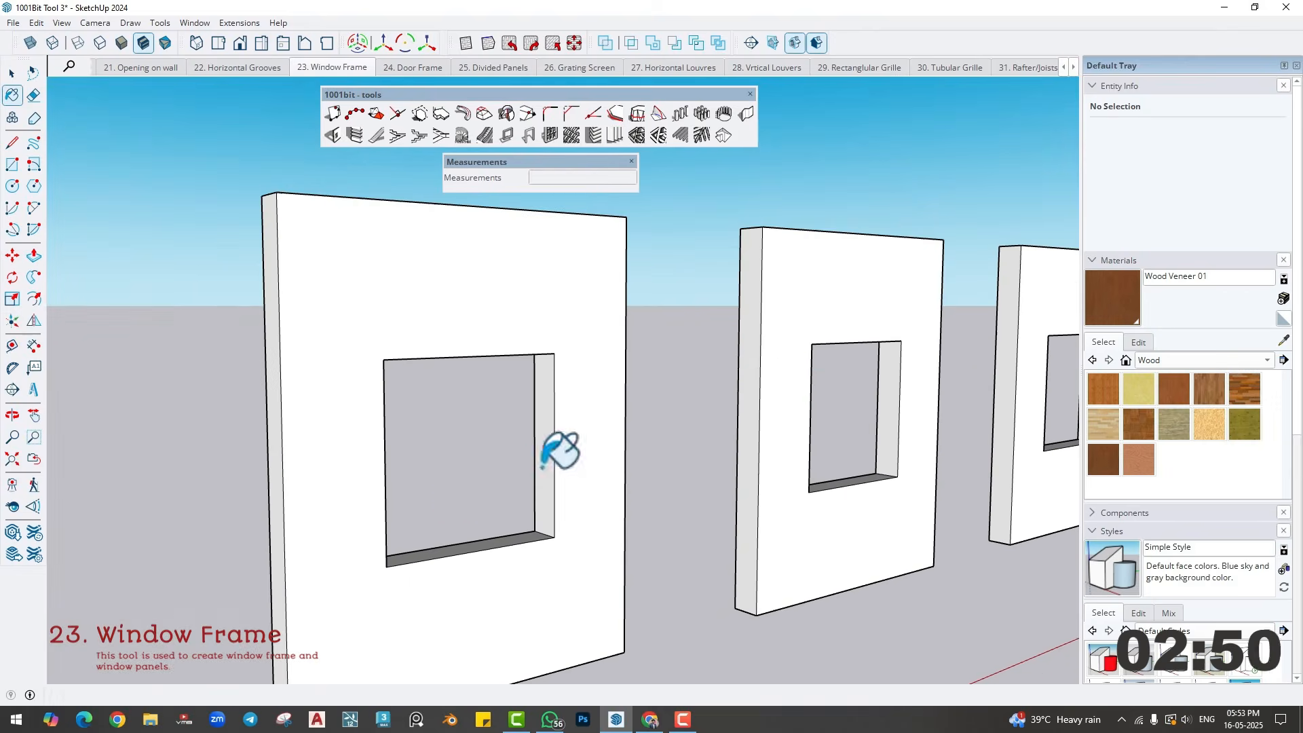
pyautogui.scroll(2, 462, 497)
pyautogui.press('r')
pyautogui.click(360, 321)
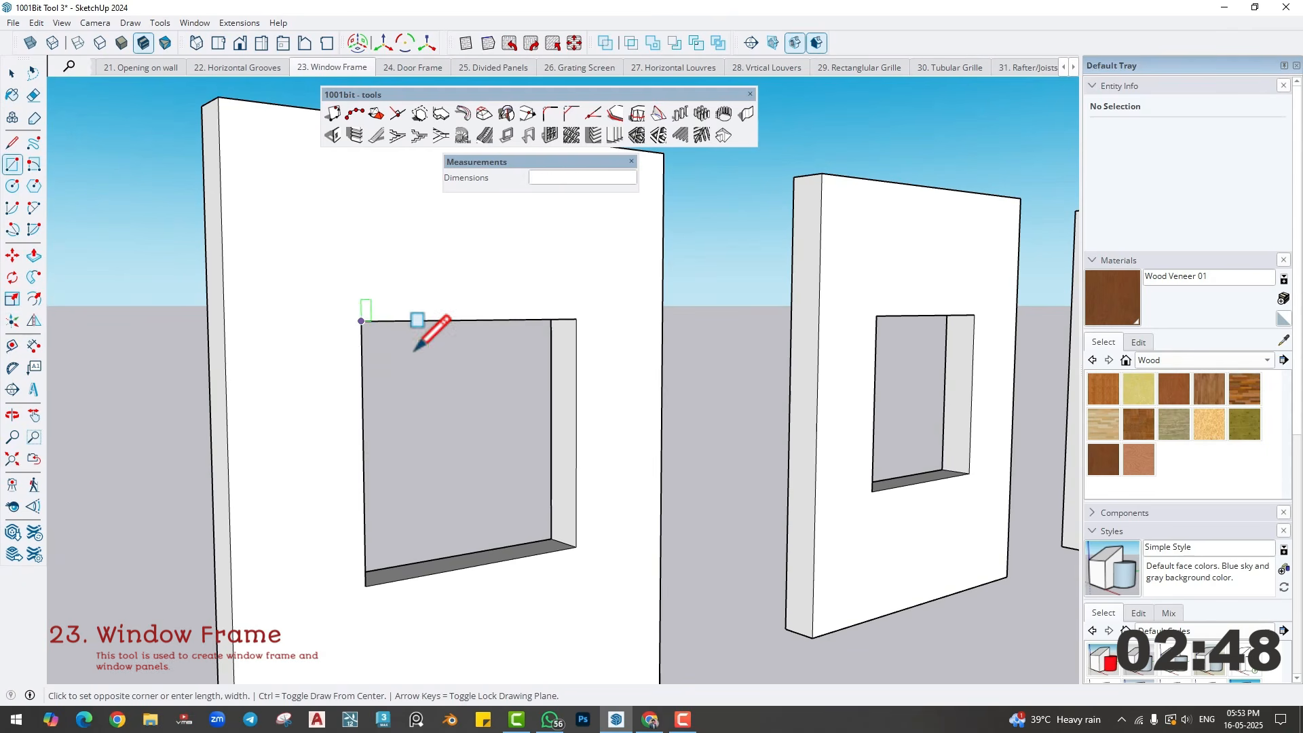
pyautogui.click(576, 546)
pyautogui.press('space')
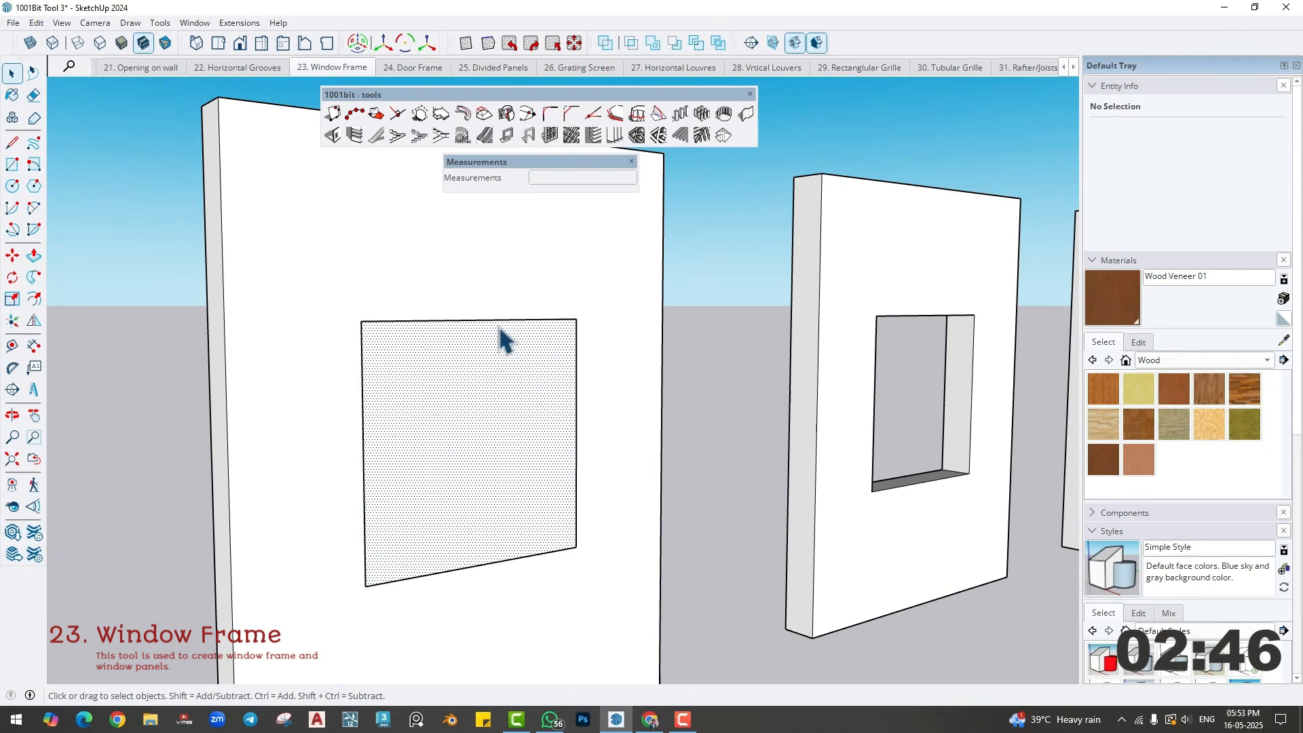
pyautogui.click(581, 337)
# - Configure a bevelled-edge rectangular window frame for the second wall with bevel depth 1" and bevel width 1"
pyautogui.click(485, 135)
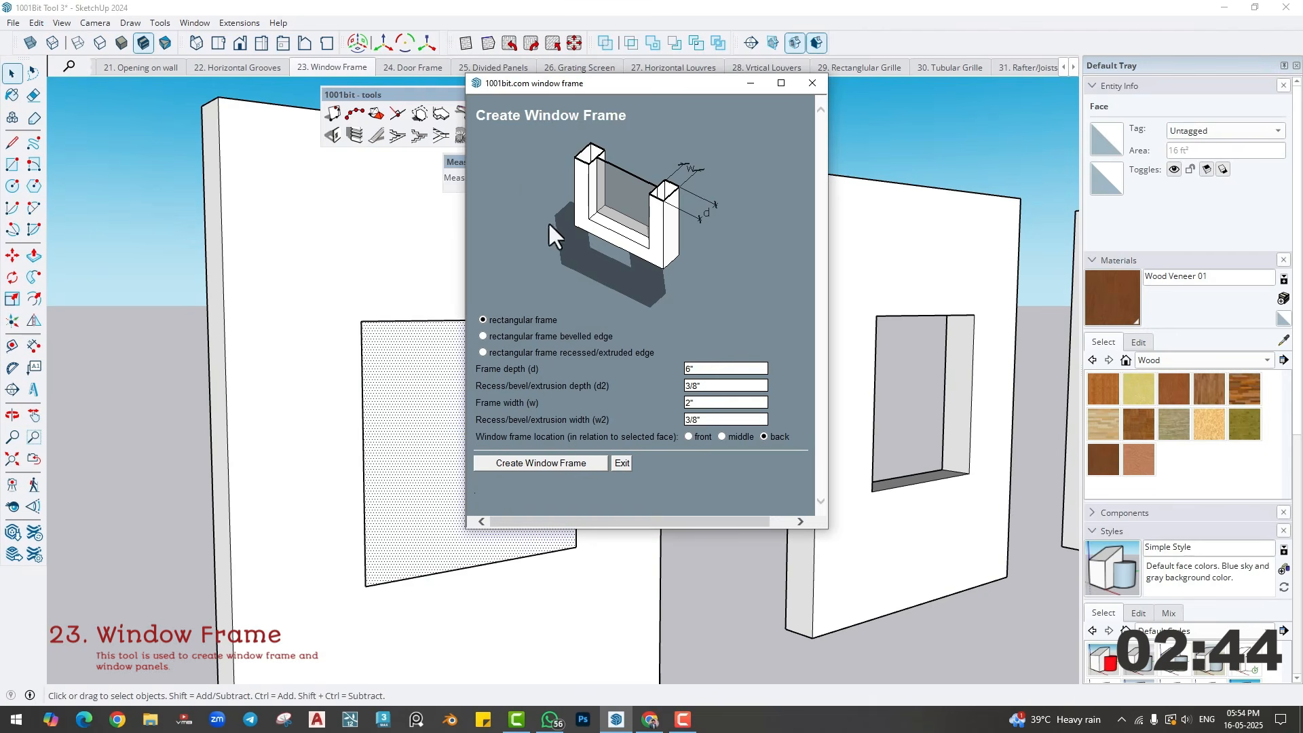
pyautogui.click(483, 336)
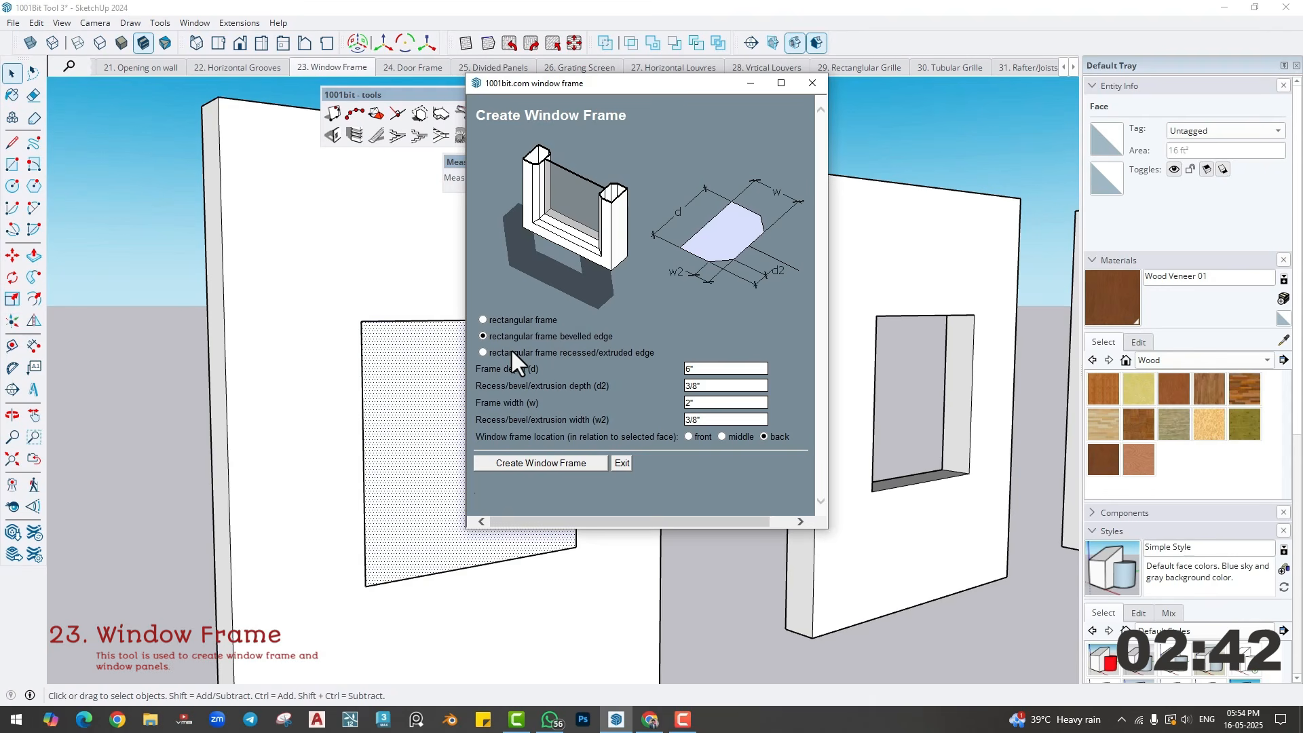
pyautogui.doubleClick(702, 370)
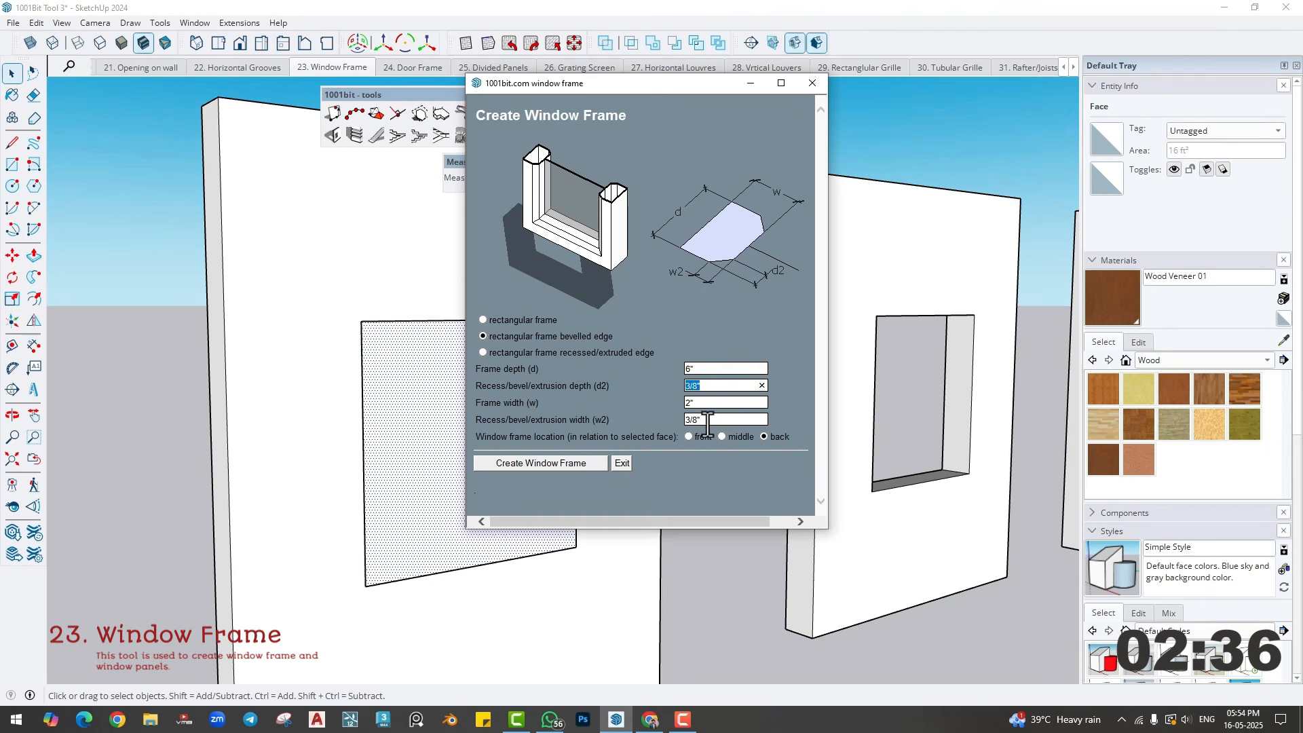
pyautogui.doubleClick(705, 386)
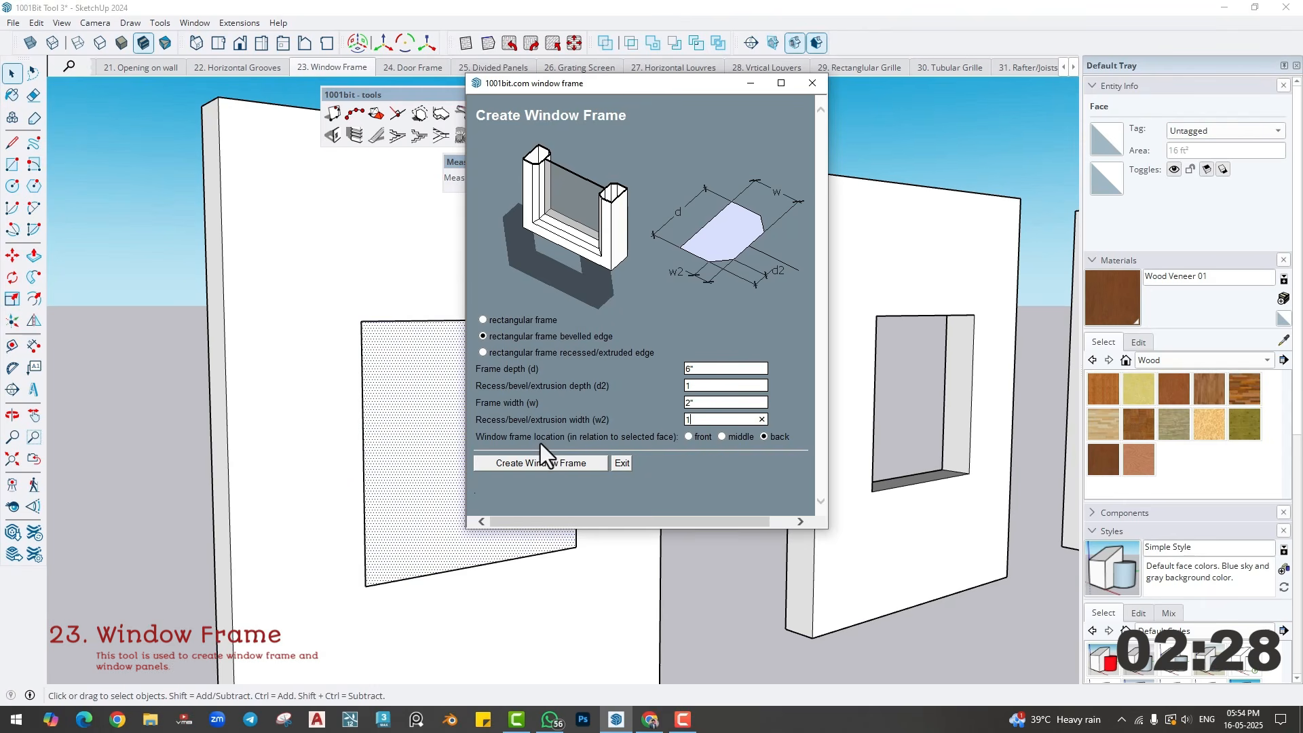
pyautogui.moveTo(501, 92); pyautogui.dragTo(625, 124)
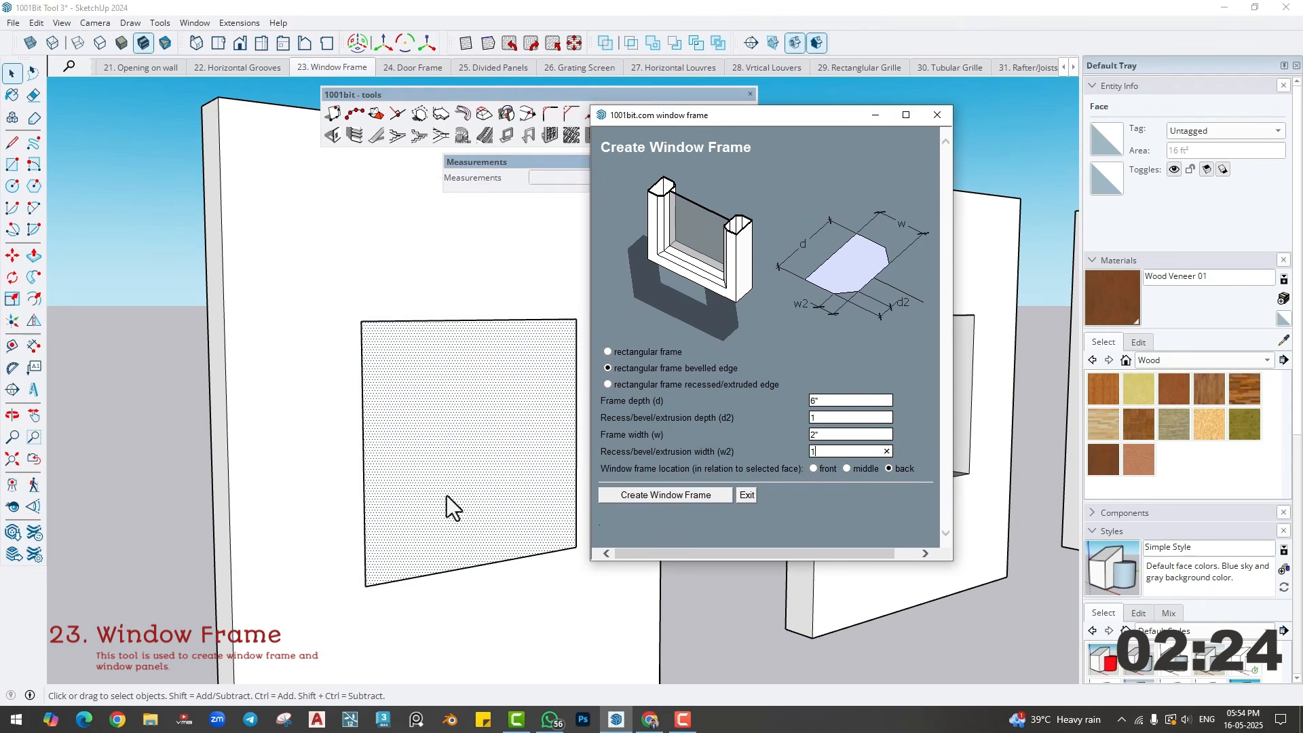
# - Create the bevelled frame at the back of the second wall's selected face, inspect its corner profile, and undo it
pyautogui.click(674, 495)
pyautogui.moveTo(666, 515); pyautogui.dragTo(535, 602, button='middle')
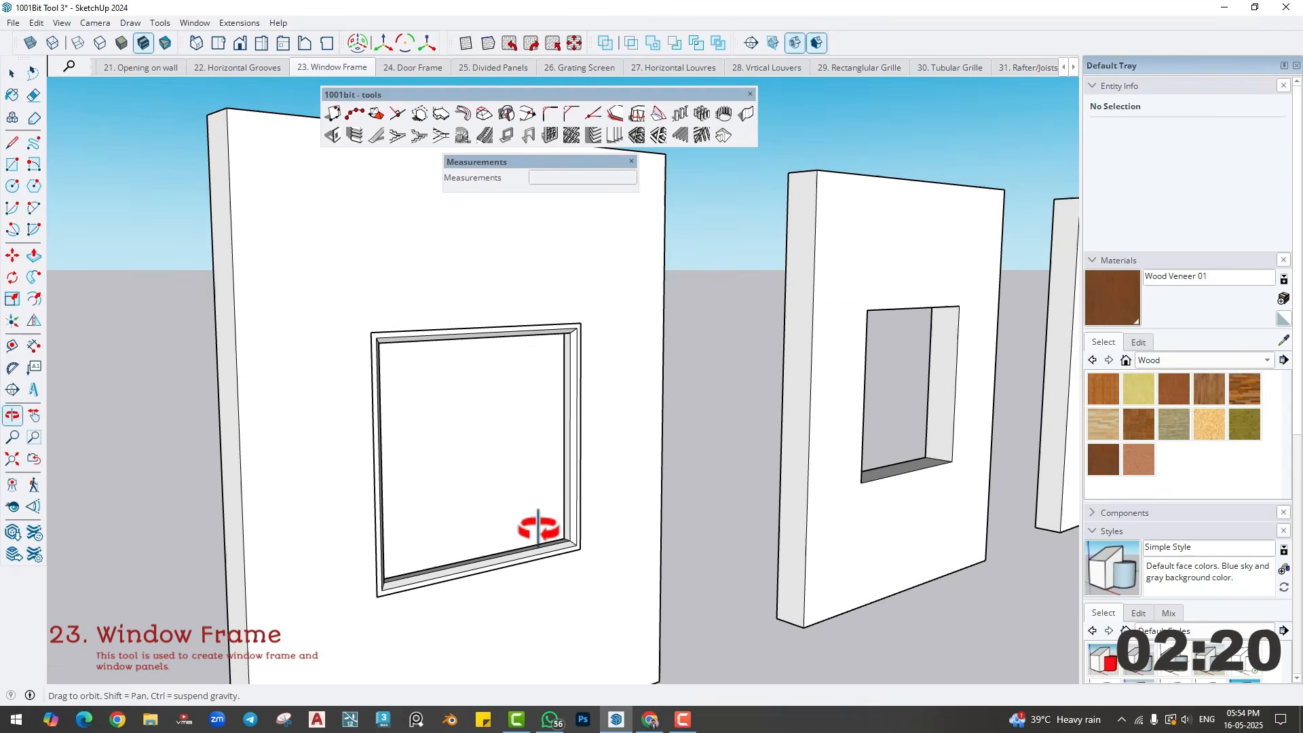
pyautogui.scroll(5, 580, 559)
pyautogui.scroll(4, 580, 559)
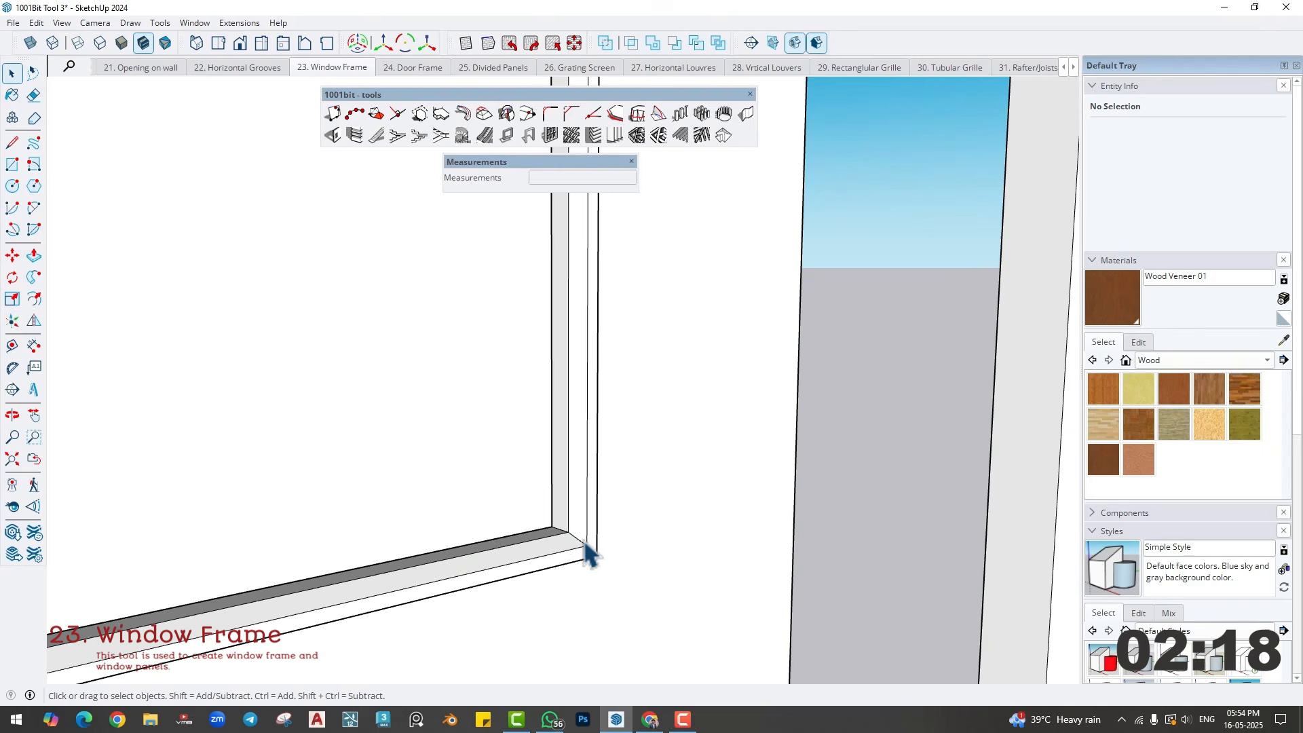
pyautogui.scroll(-5, 590, 559)
pyautogui.moveTo(567, 552); pyautogui.dragTo(538, 608, button='middle')
pyautogui.hotkey('ctrl', 'z')
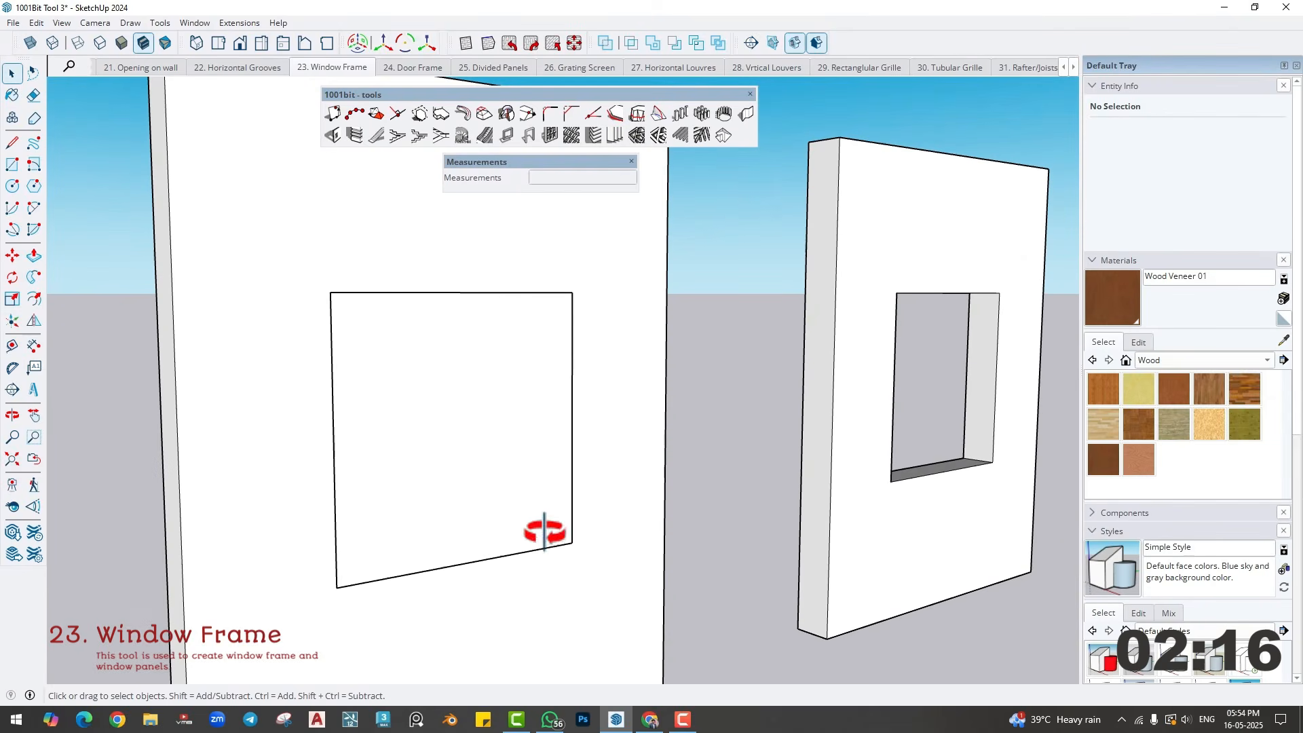
# - Try the bevelled window frame with its location set to front of the second wall's face, and undo it
pyautogui.click(512, 138)
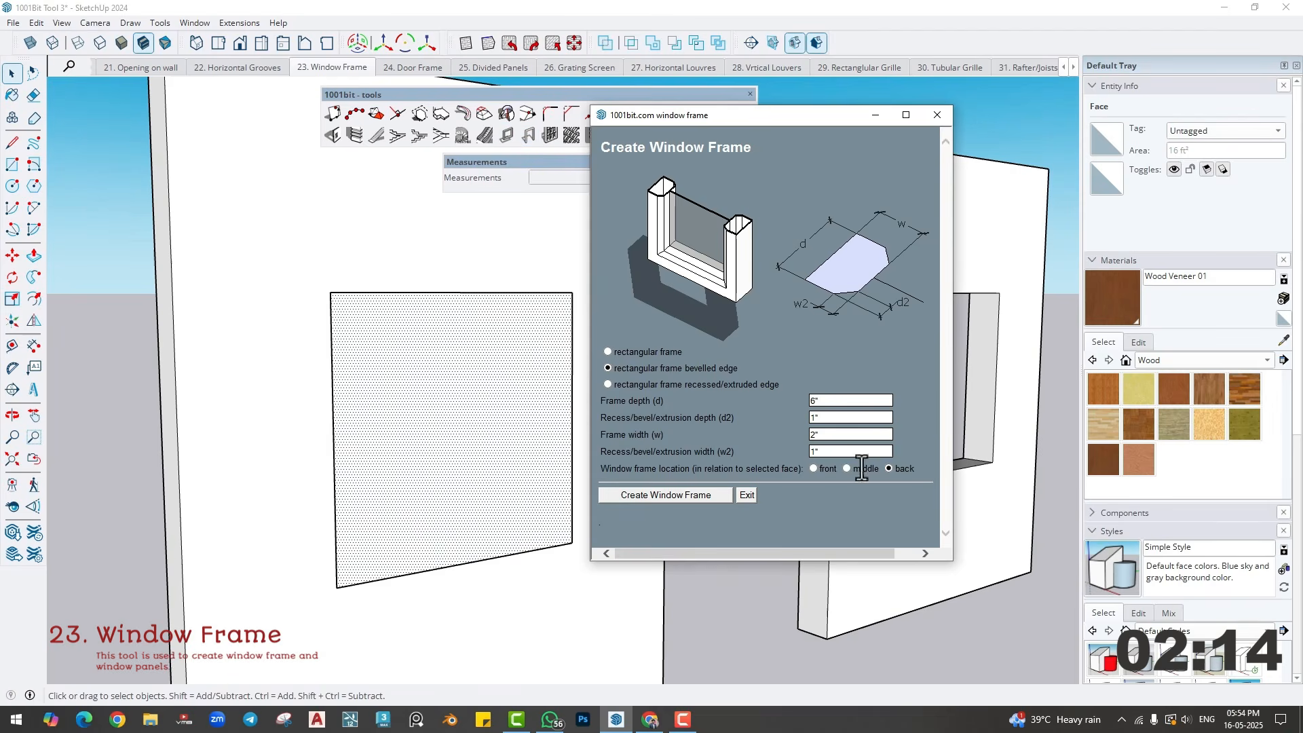
pyautogui.click(812, 468)
pyautogui.click(662, 495)
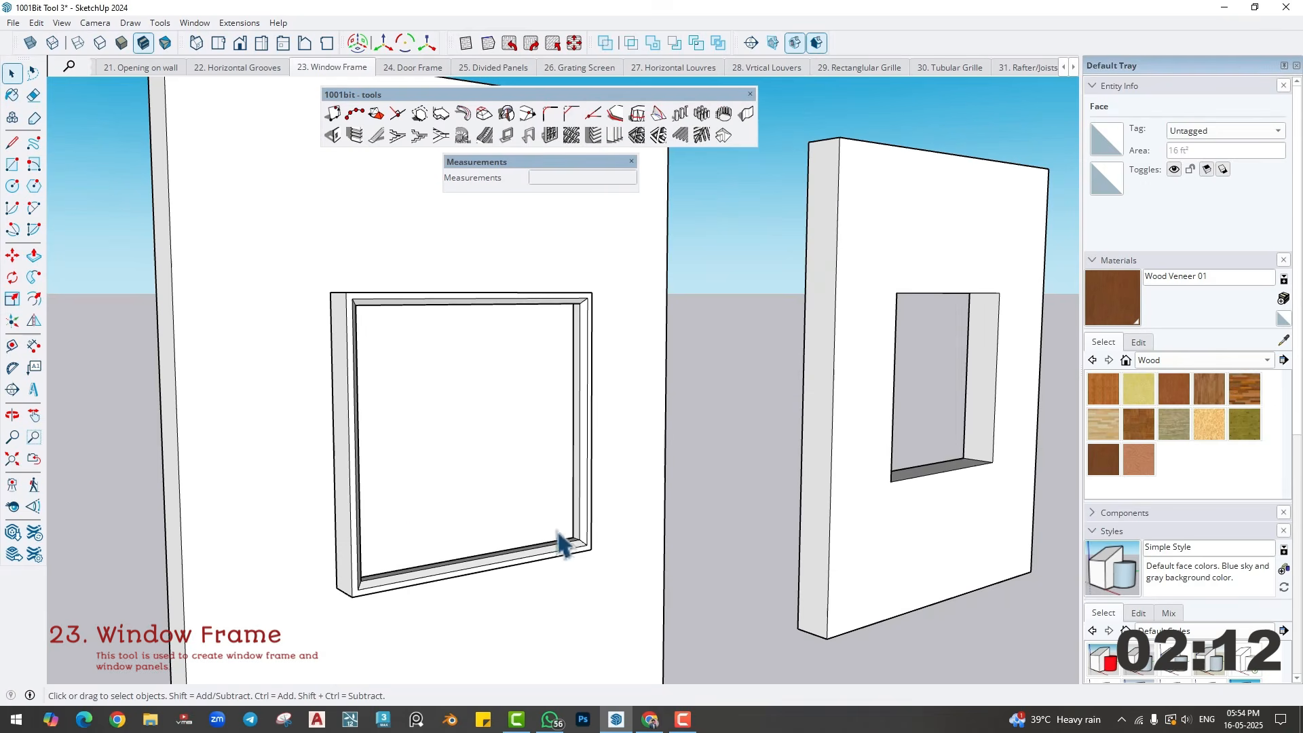
pyautogui.moveTo(561, 540); pyautogui.dragTo(377, 390, button='middle')
pyautogui.moveTo(476, 453); pyautogui.dragTo(469, 447, button='middle')
pyautogui.hotkey('ctrl', 'z')
# - Create the bevelled window frame on the second wall's rectangular face with its location set to back
pyautogui.click(467, 373)
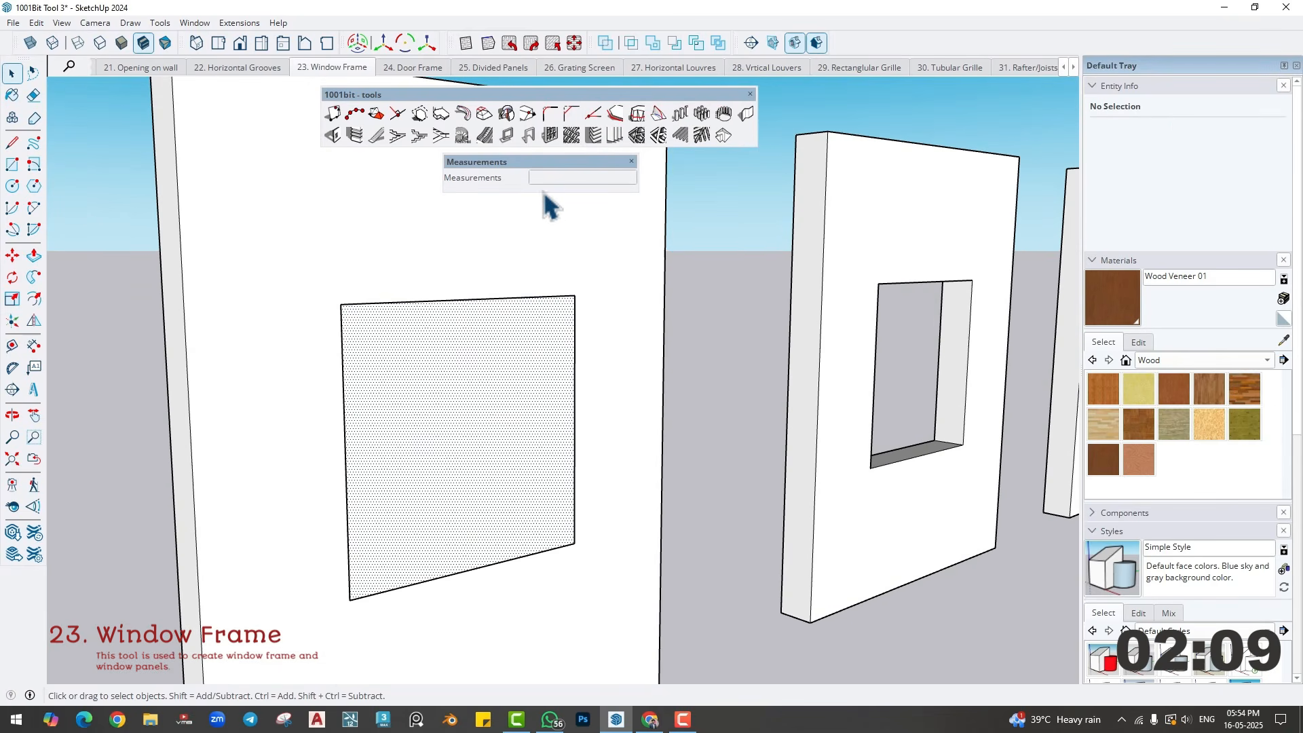
pyautogui.click(506, 135)
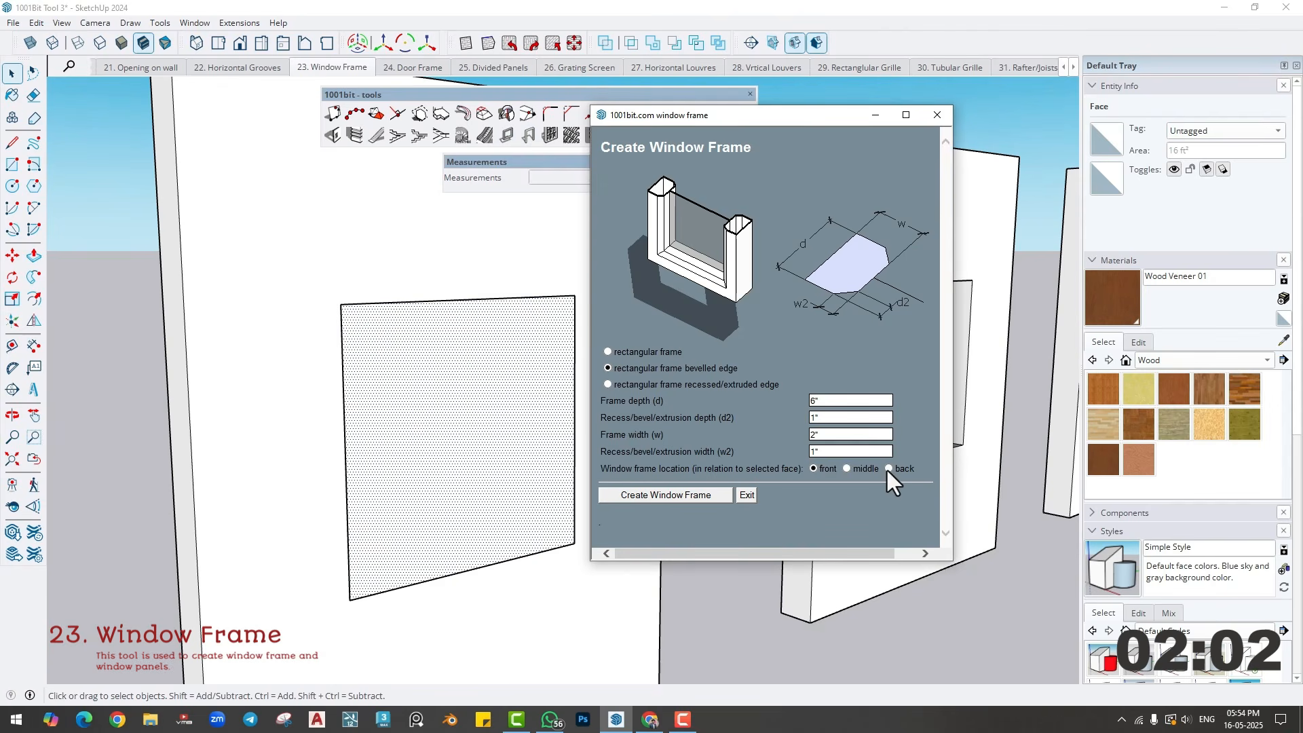
pyautogui.click(672, 498)
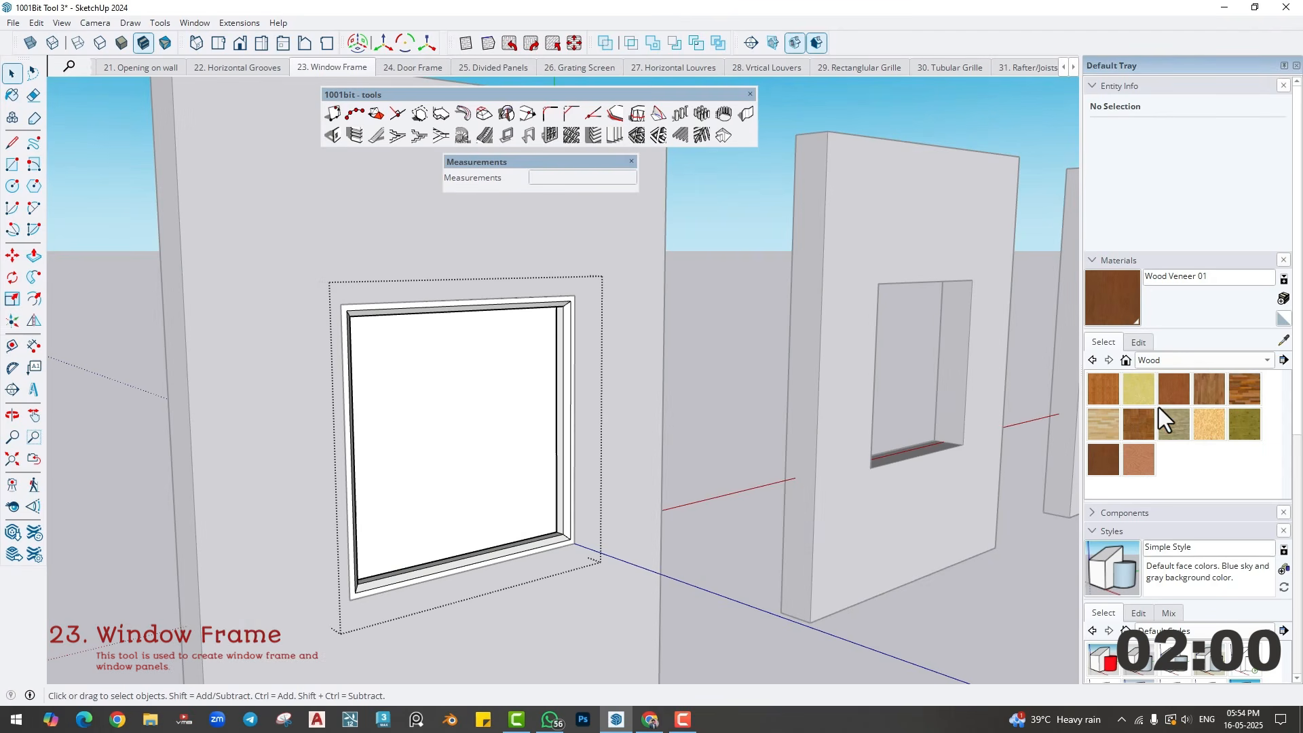
# - Paint the pane inside the second wall's bevelled window frame with Translucent Glass Gray
pyautogui.click(1161, 361)
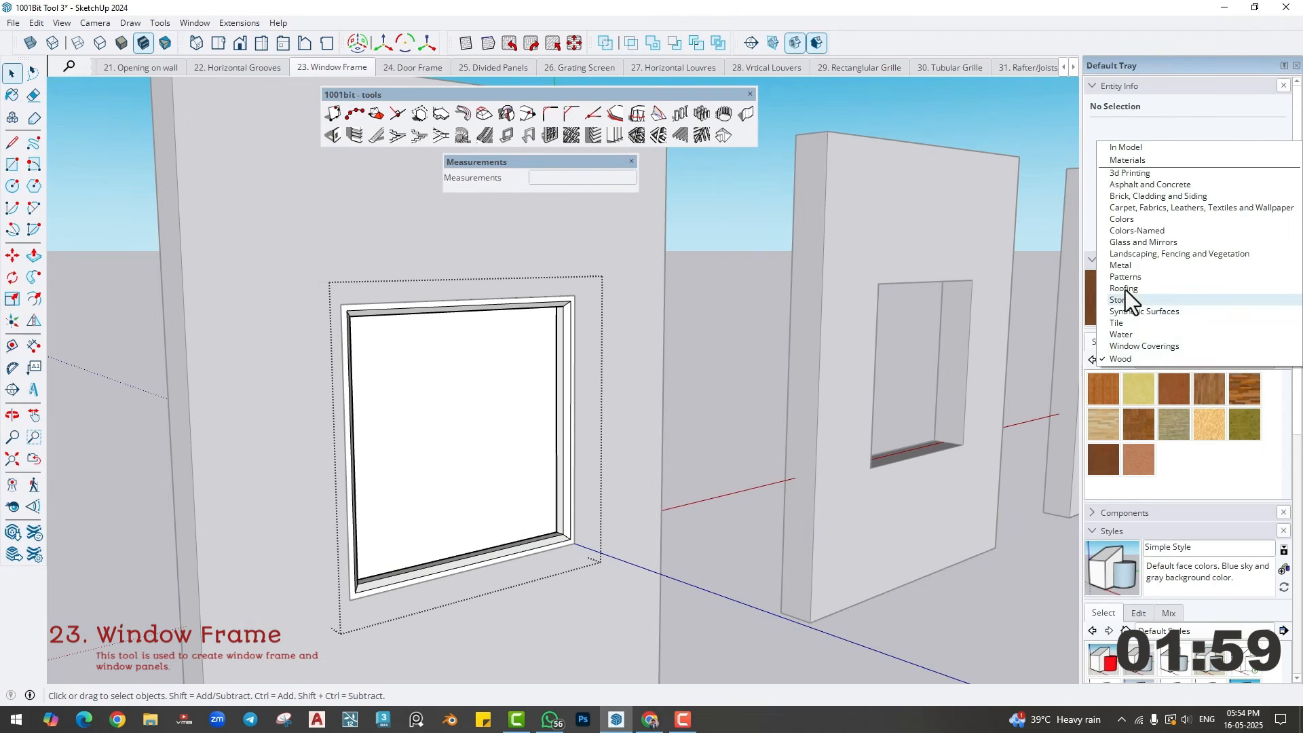
pyautogui.click(1122, 243)
pyautogui.click(1170, 426)
pyautogui.click(417, 377)
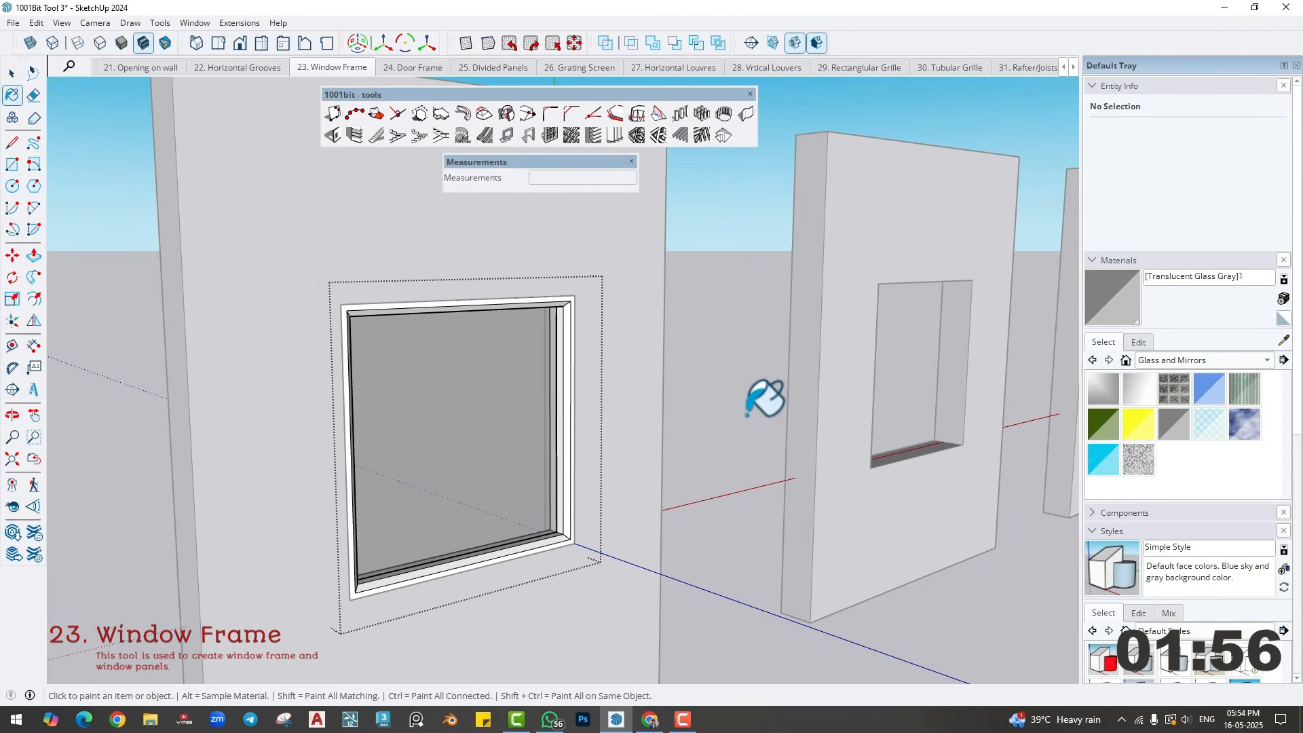
# - Paint the second wall's bevelled window frame with Wood Veneer 01 from the Wood materials
pyautogui.press('space')
pyautogui.click(1145, 360)
pyautogui.click(1137, 474)
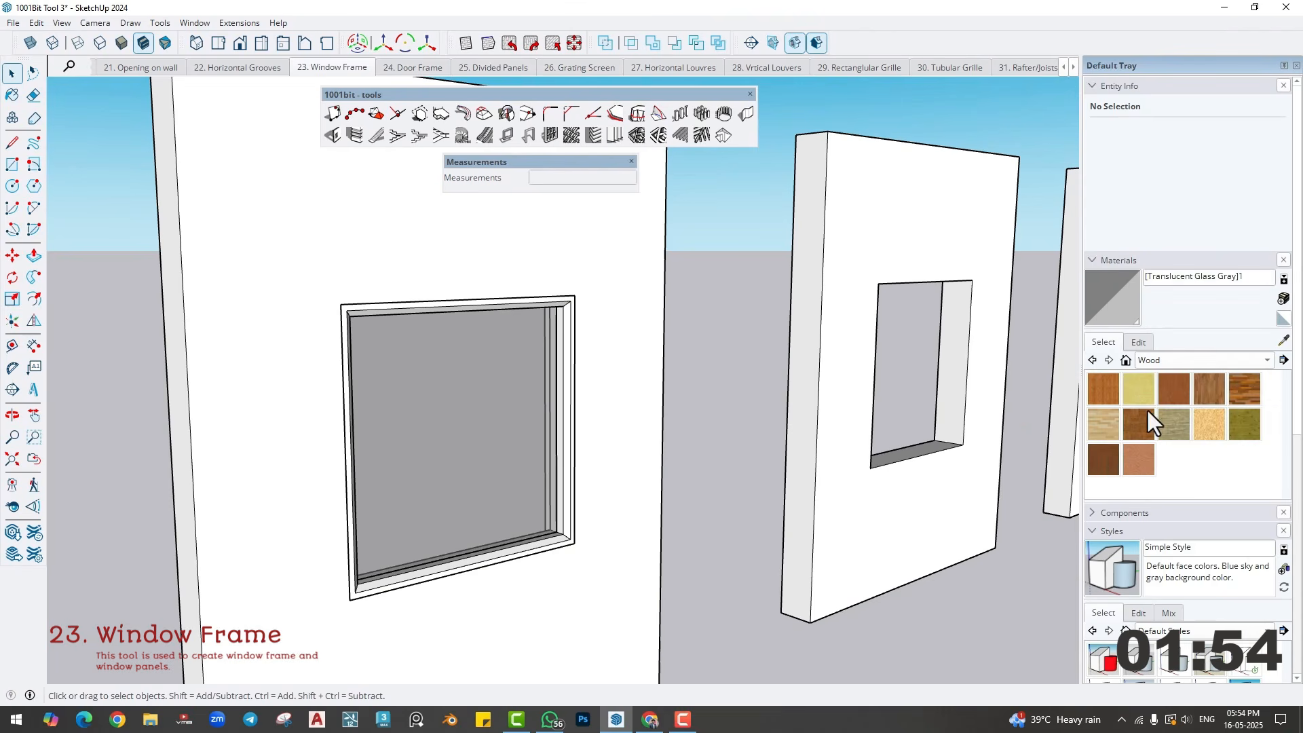
pyautogui.click(1102, 458)
pyautogui.click(572, 407)
# - Draw a rectangle corner to corner across the third wall's window opening to close it with a face
pyautogui.moveTo(613, 483)
pyautogui.mouseDown(button='middle')
pyautogui.moveTo(630, 427)
pyautogui.moveTo(563, 556)
pyautogui.moveTo(352, 583)
pyautogui.mouseUp(button='middle')
pyautogui.scroll(3, 640, 506)
pyautogui.scroll(1, 640, 506)
pyautogui.moveTo(640, 506); pyautogui.dragTo(625, 460, button='middle')
pyautogui.press('r')
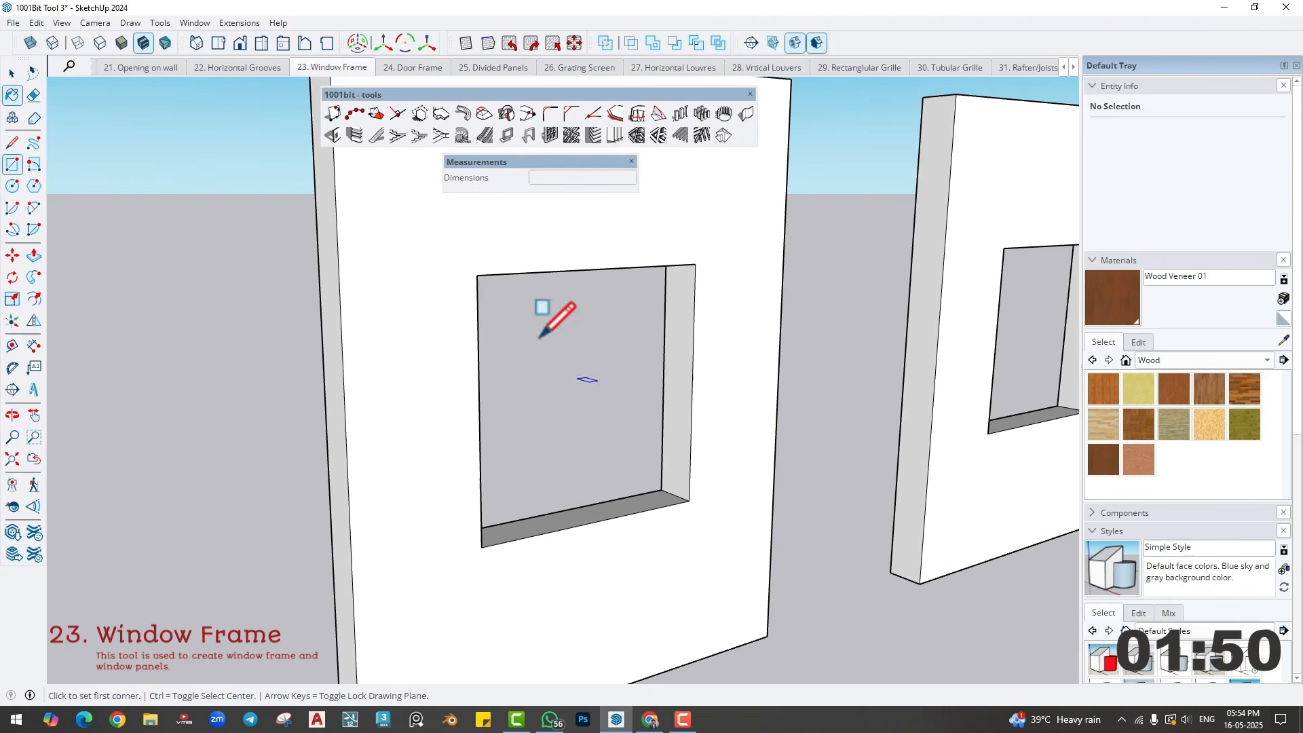
pyautogui.click(478, 276)
pyautogui.click(689, 501)
pyautogui.press('space')
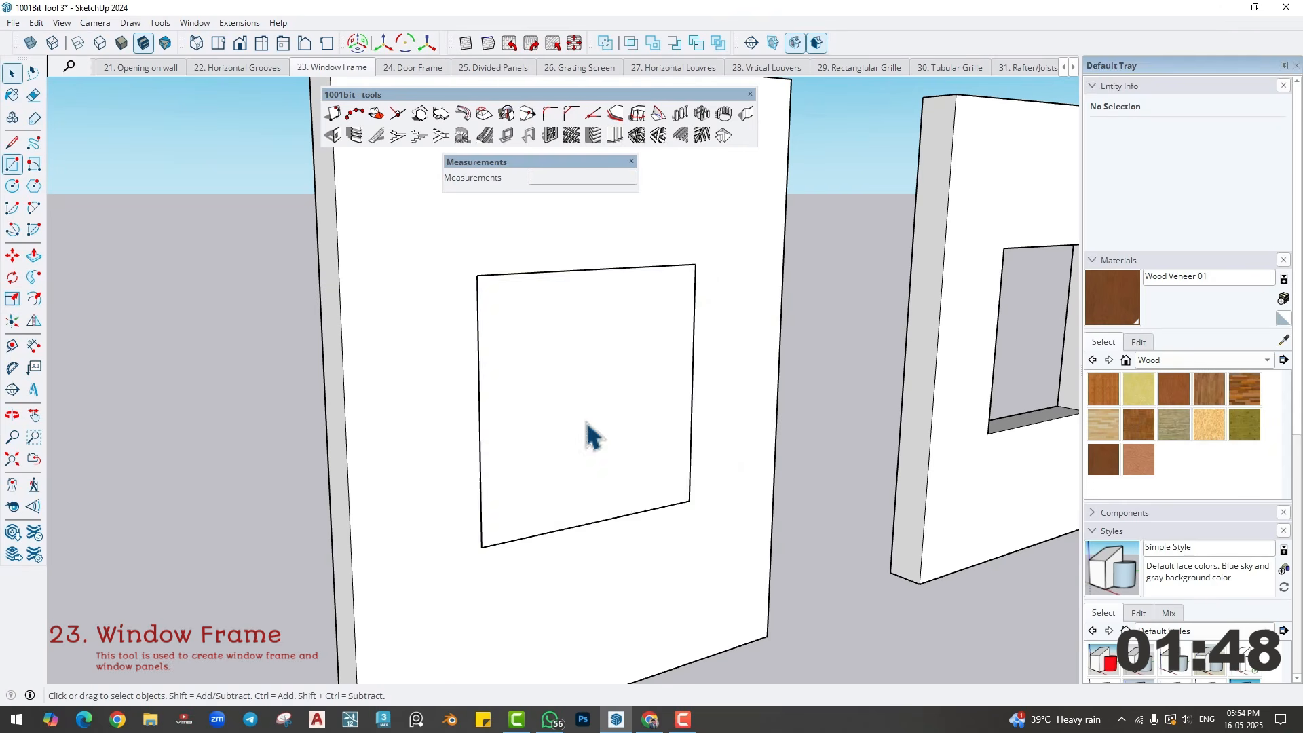
# - Create a recessed/extruded-edge rectangular window frame on the third wall's new face, 6" deep and 2" wide, with its location set to back
pyautogui.click(585, 420)
pyautogui.click(511, 140)
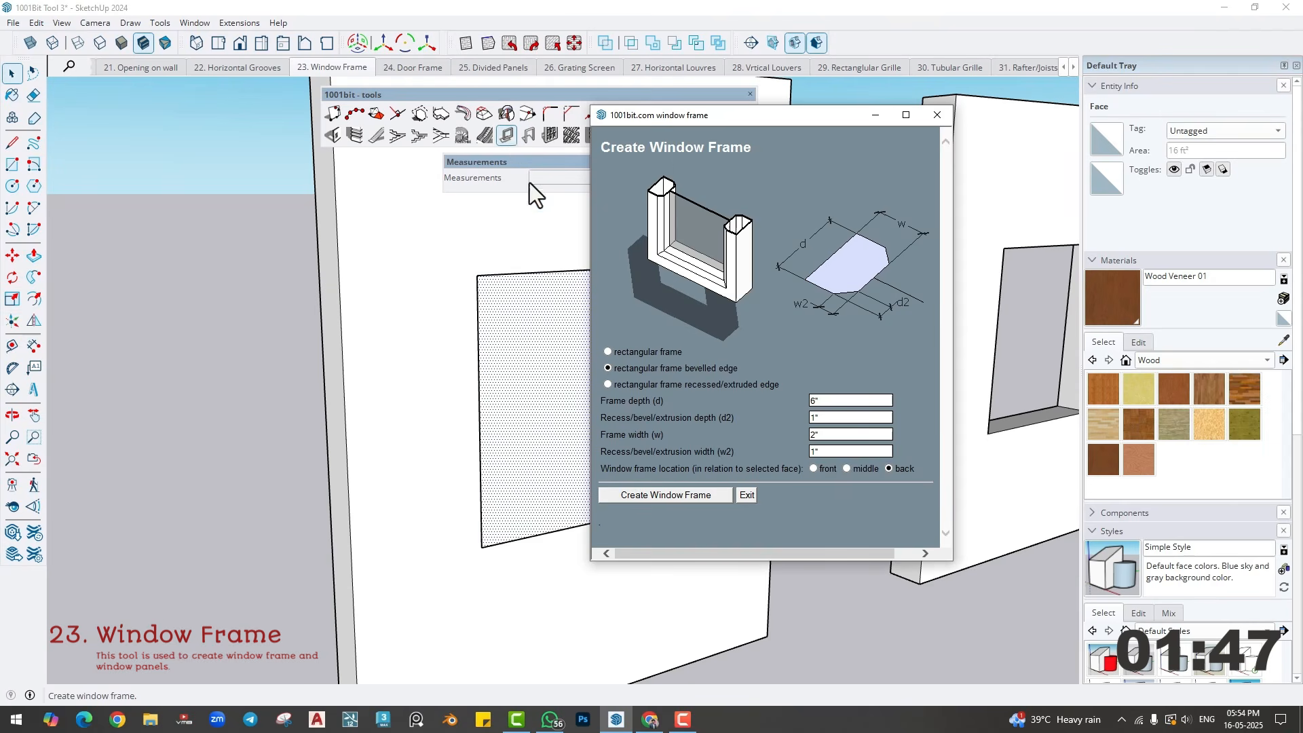
pyautogui.click(607, 385)
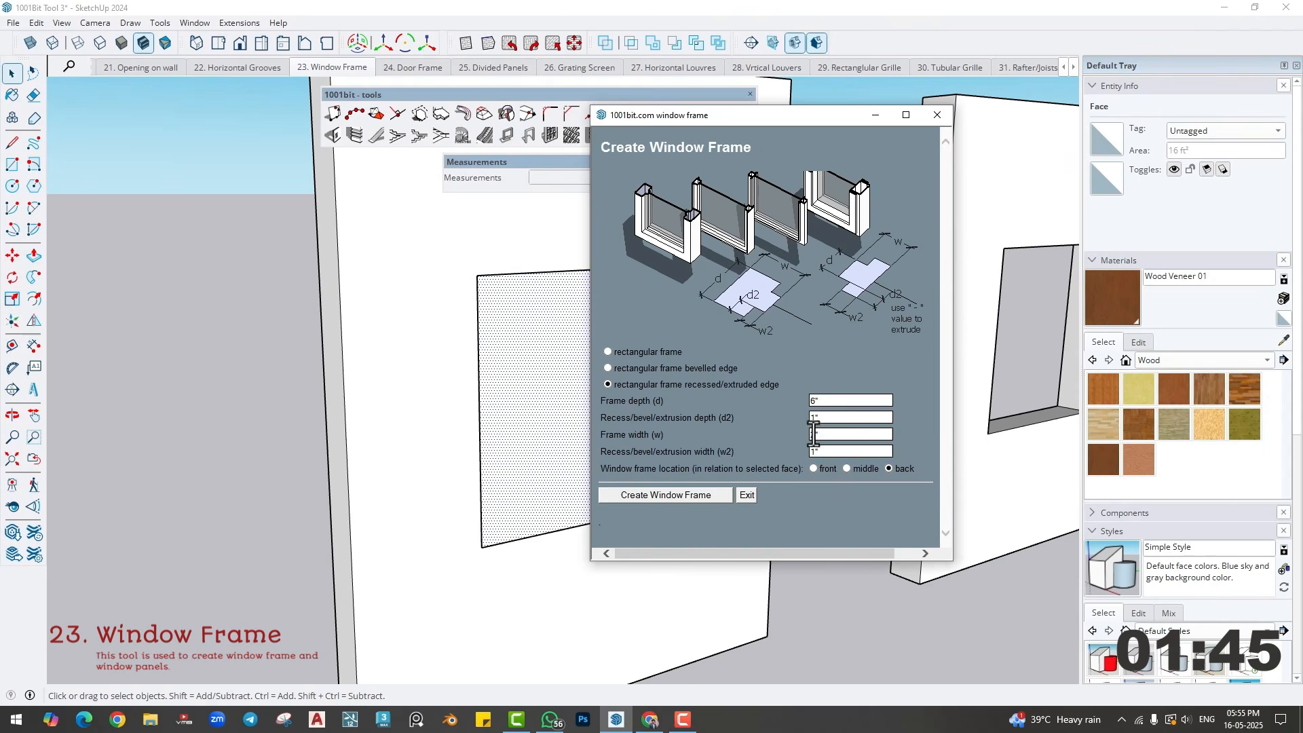
pyautogui.click(668, 495)
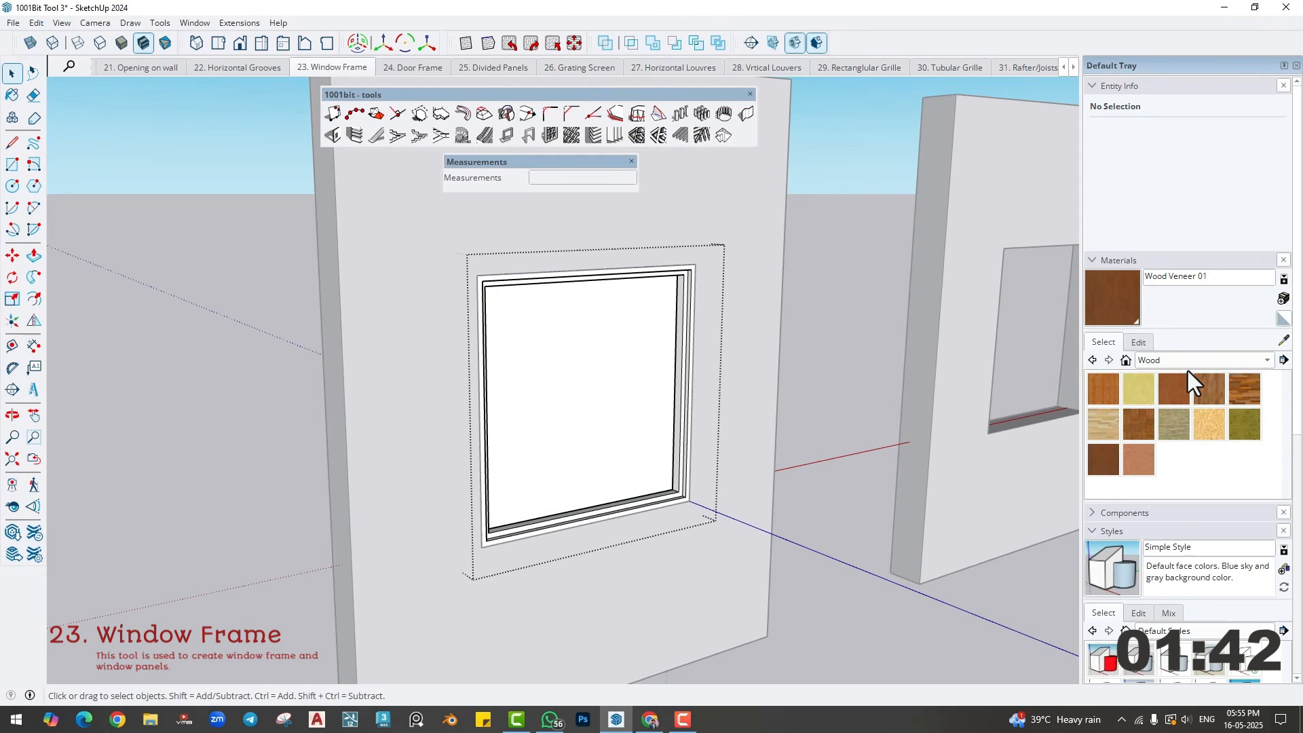
# - Paint the pane inside the third wall's recessed window frame with Translucent Glass Gray and leave the group
pyautogui.click(1174, 364)
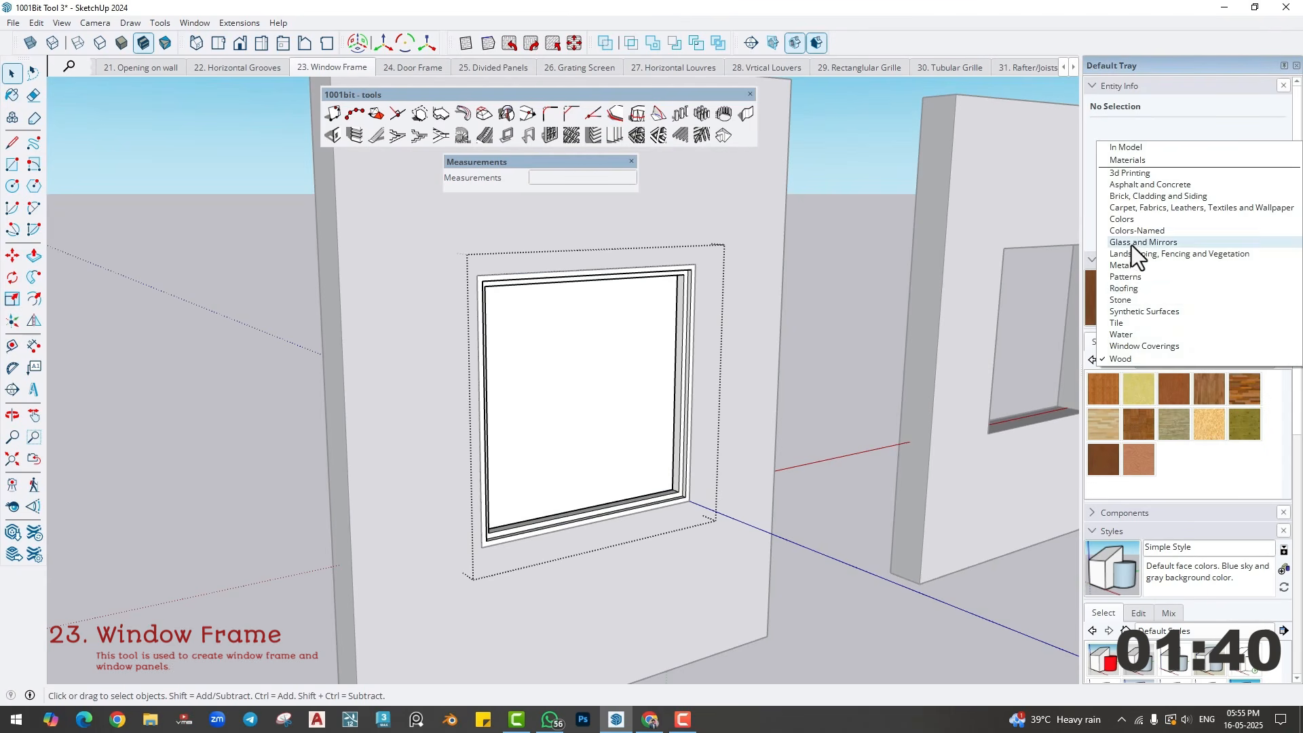
pyautogui.click(1130, 243)
pyautogui.click(1175, 423)
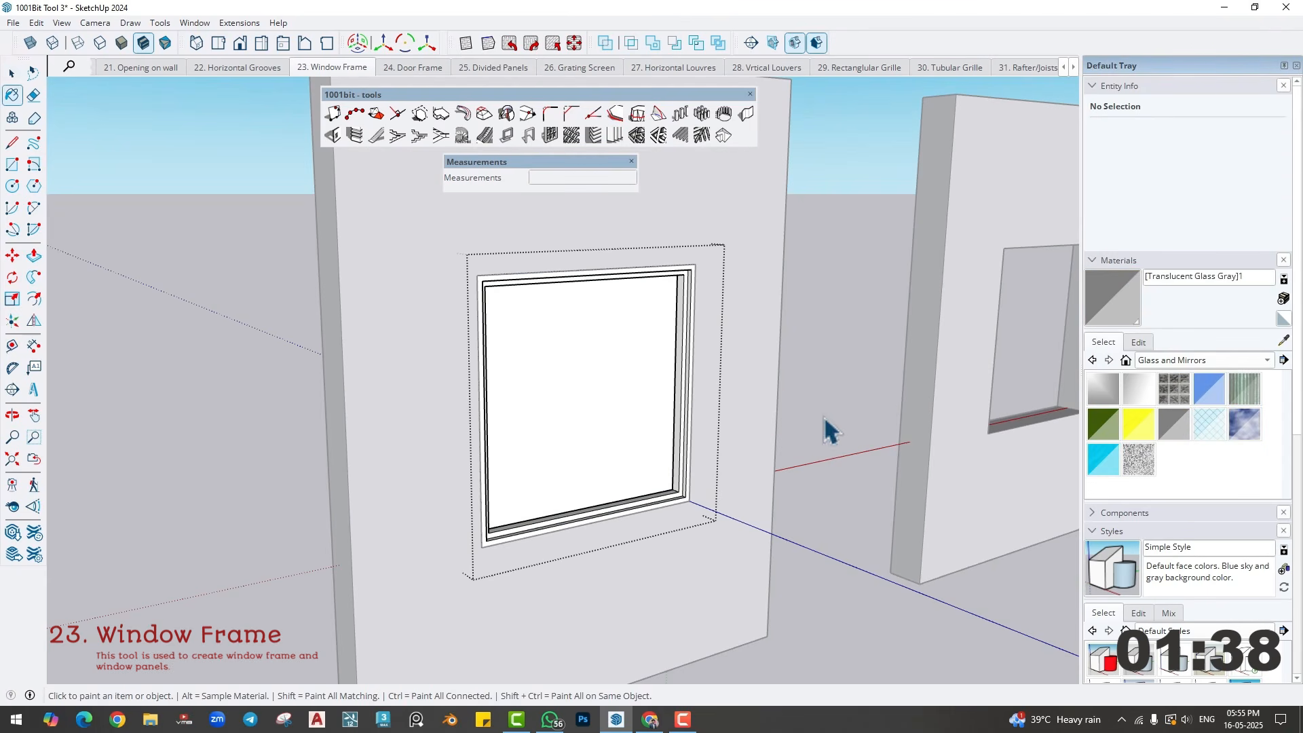
pyautogui.click(611, 407)
pyautogui.press('space')
pyautogui.click(823, 418)
# - Paint the third wall's recessed window frame with Wood Veneer 01
pyautogui.click(1184, 357)
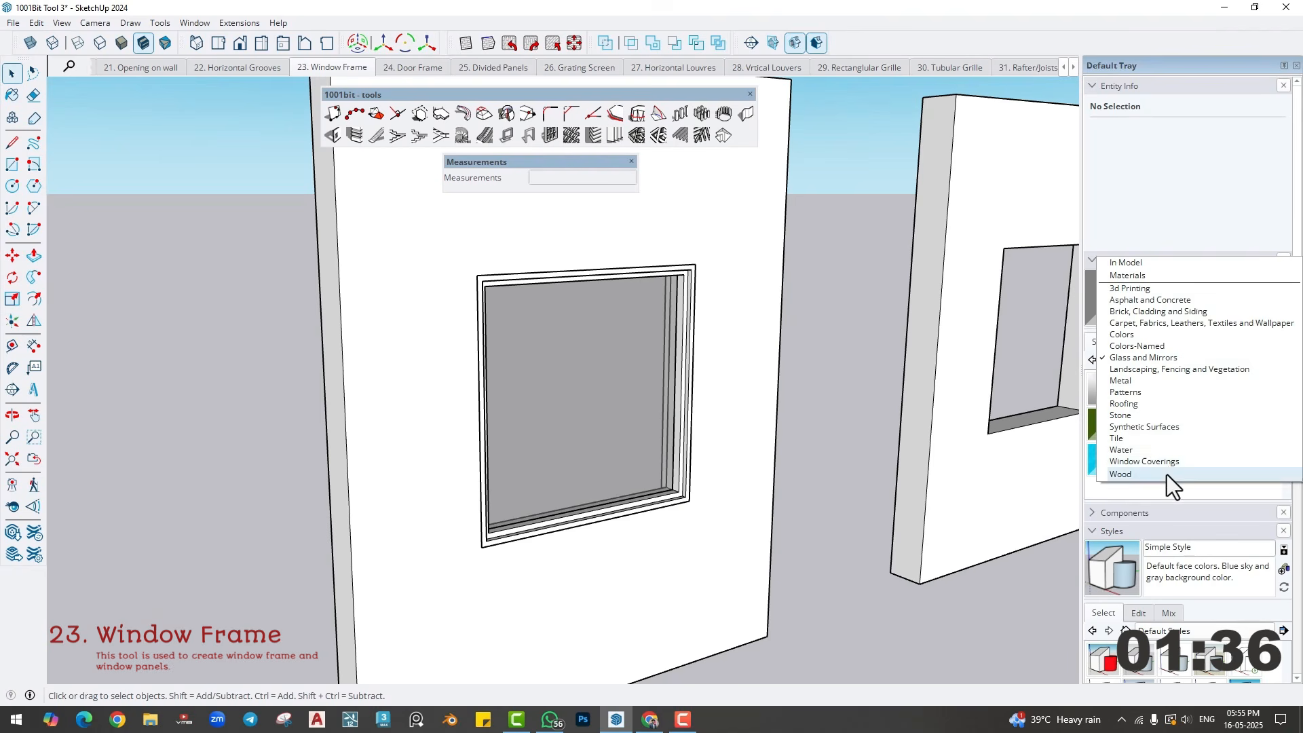
pyautogui.click(1166, 475)
pyautogui.click(1103, 459)
pyautogui.click(685, 379)
pyautogui.press('space')
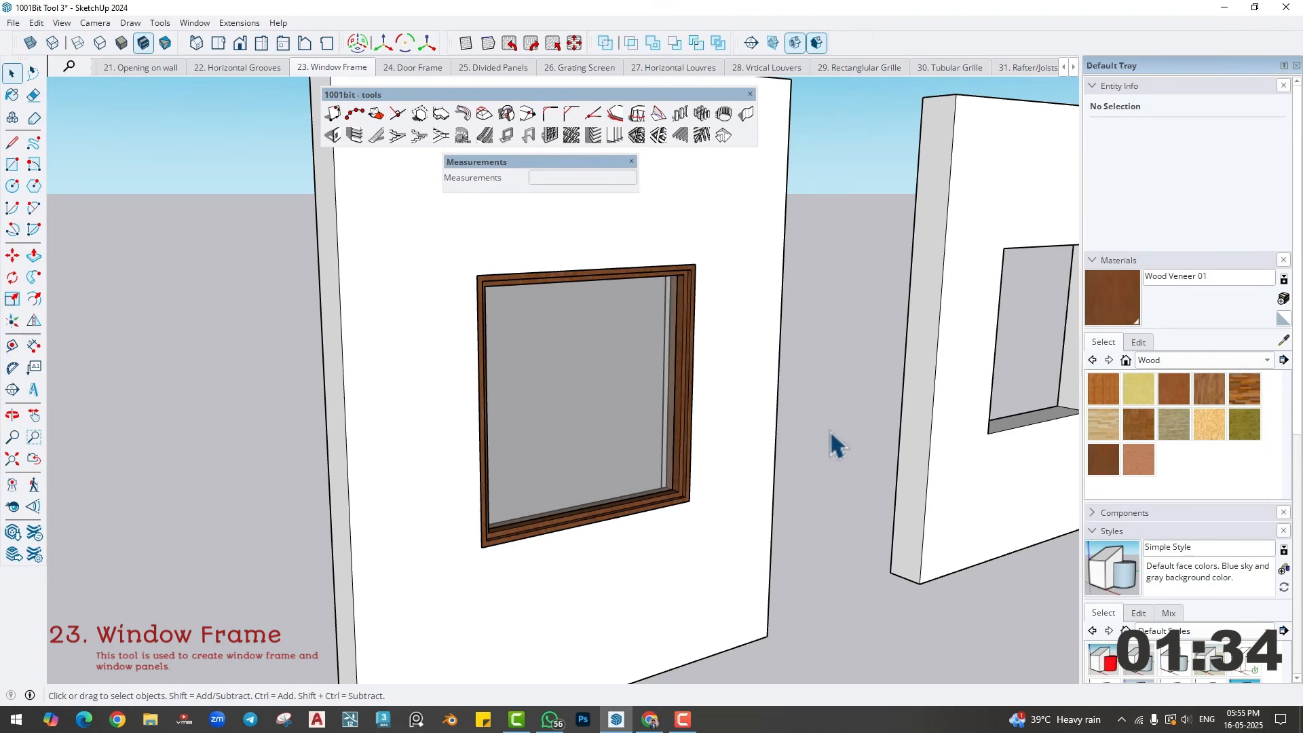
# - Check the recessed frame's corner profile, and draw a rectangle across the fourth wall's window opening
pyautogui.scroll(5, 710, 506)
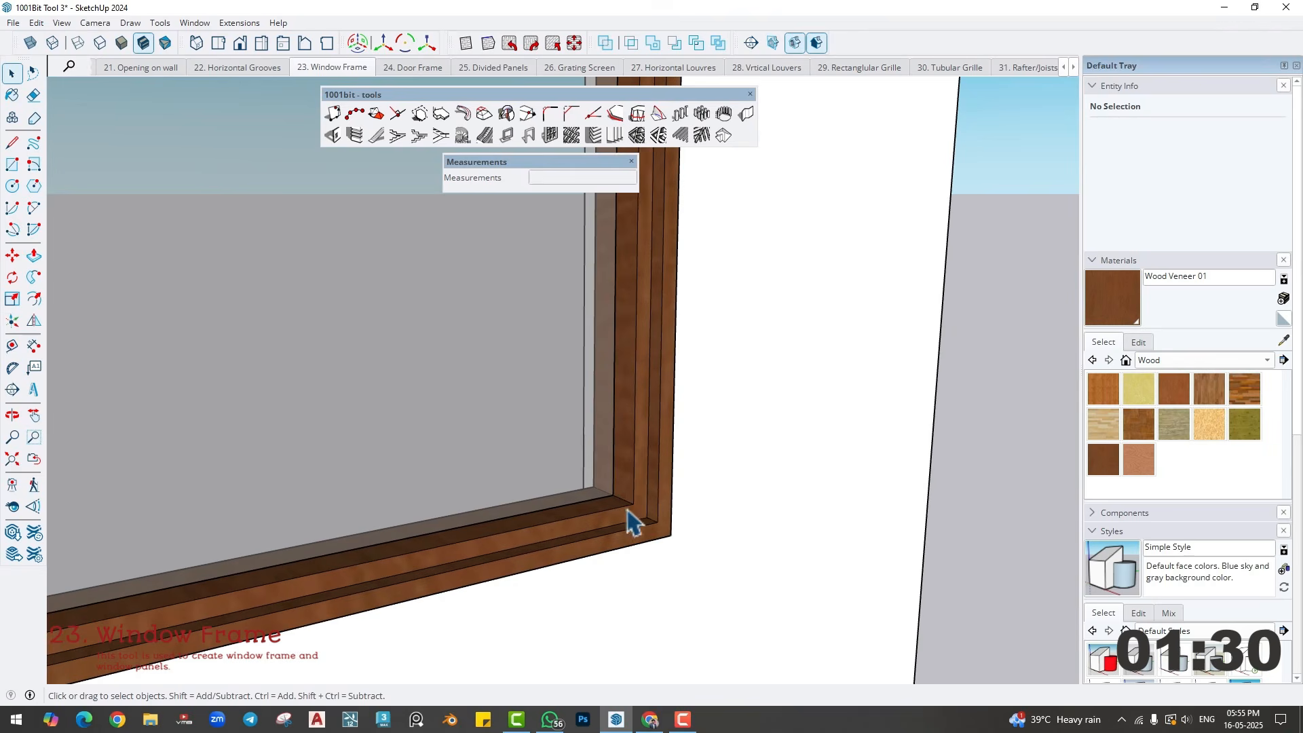
pyautogui.scroll(-6, 663, 533)
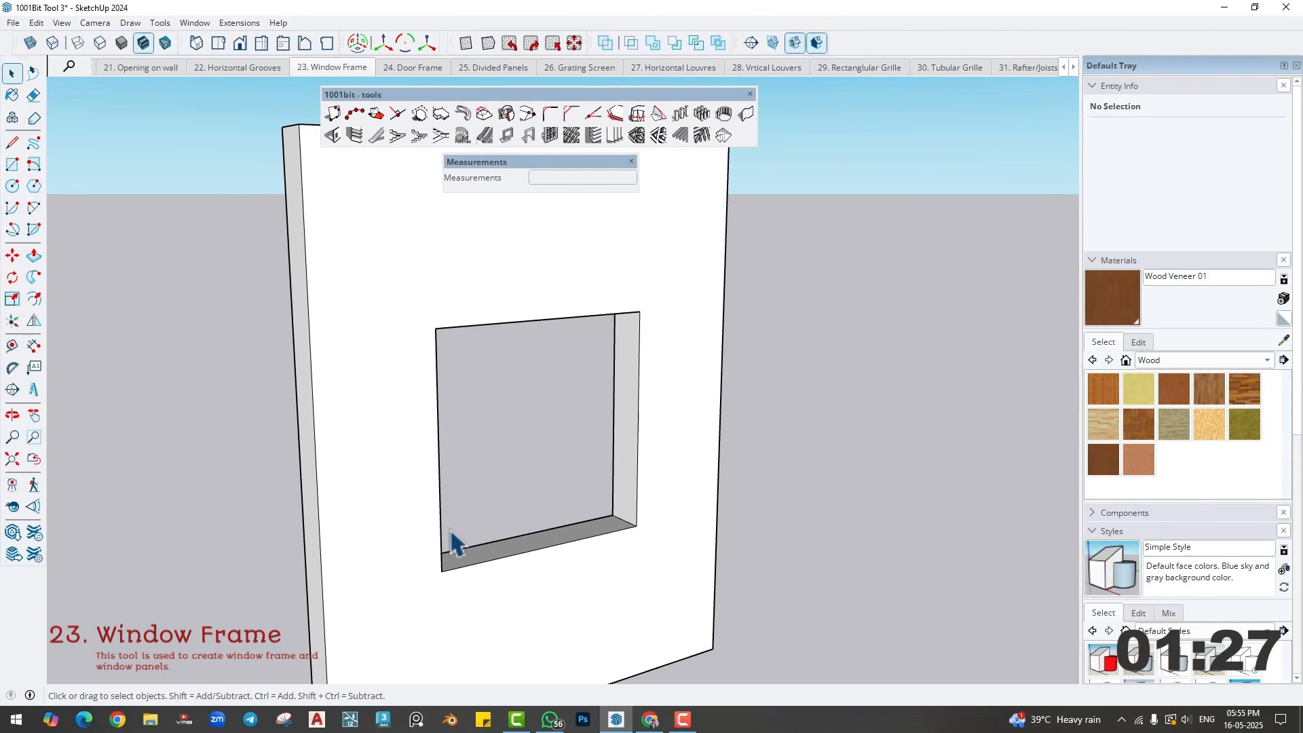
pyautogui.press('r')
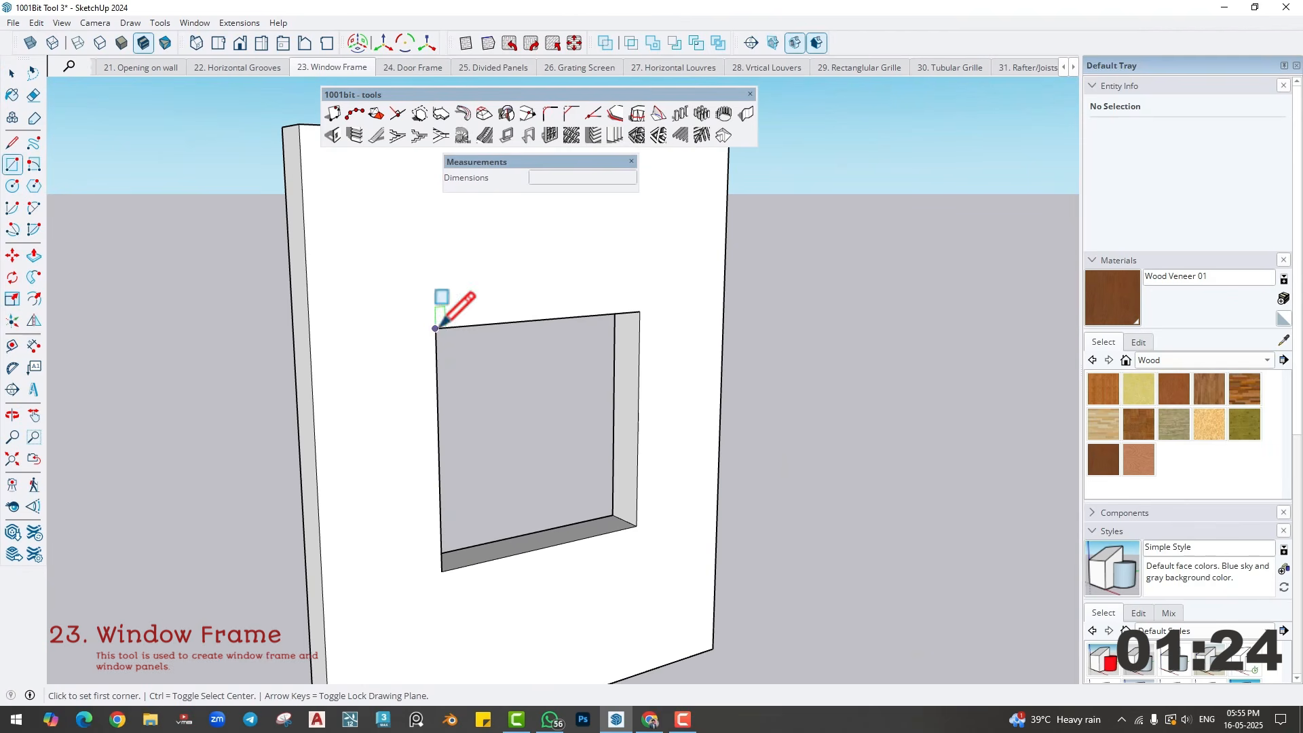
pyautogui.click(435, 329)
pyautogui.click(636, 526)
pyautogui.moveTo(532, 502); pyautogui.dragTo(569, 505, button='middle')
pyautogui.press('space')
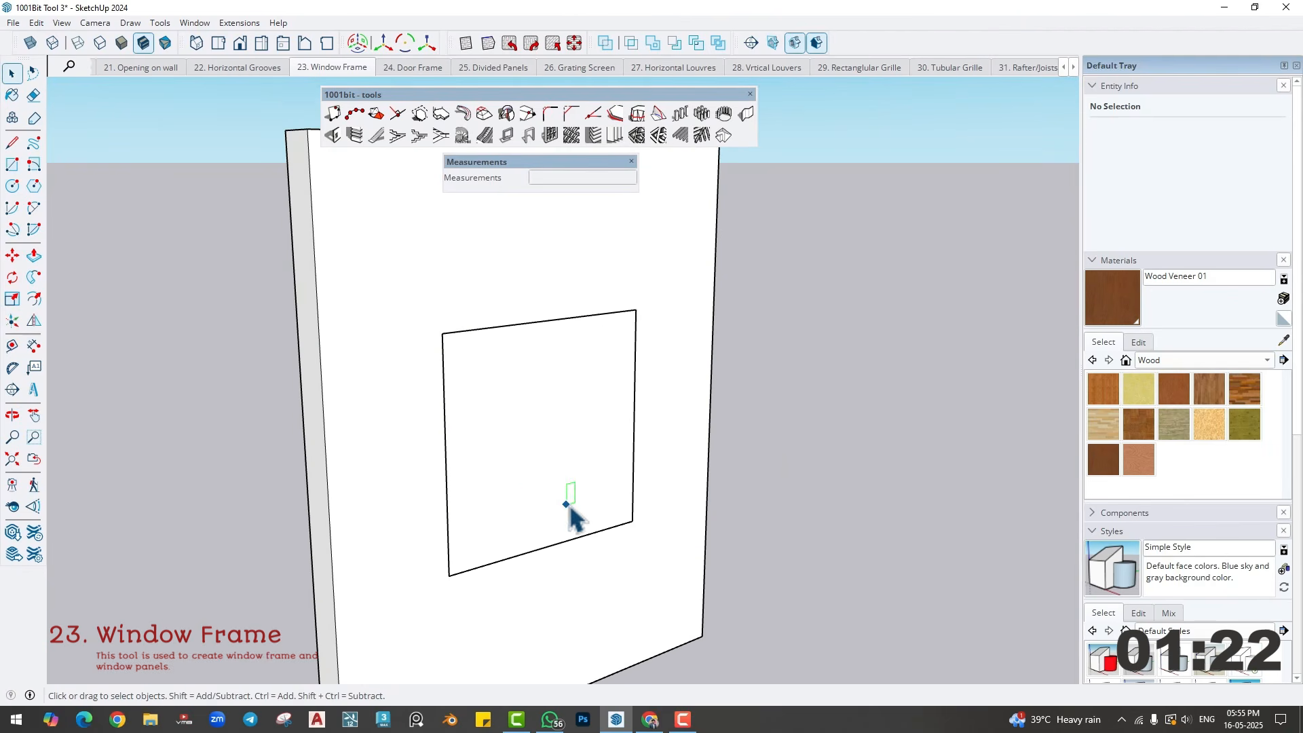
# - Create a plain rectangular window frame on the fourth wall's face, 6" deep and 2" wide, with its location set to back
pyautogui.click(553, 416)
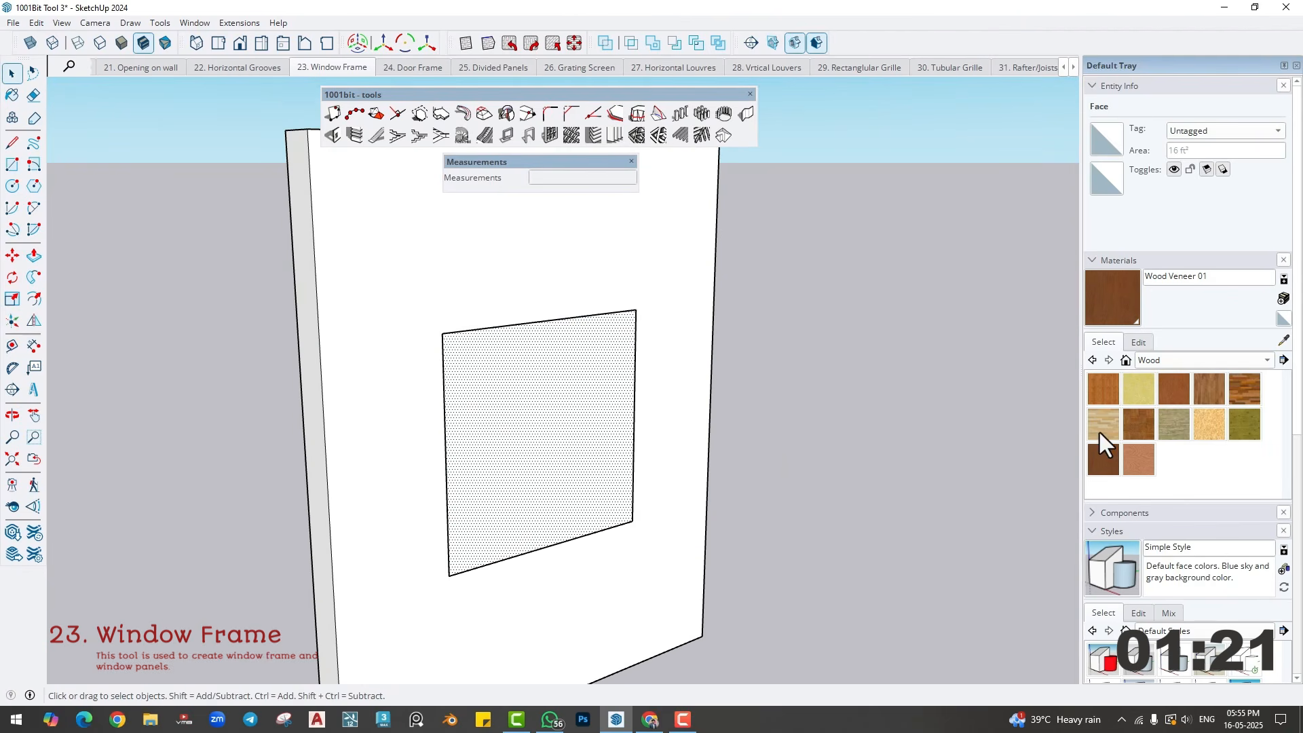
pyautogui.click(506, 135)
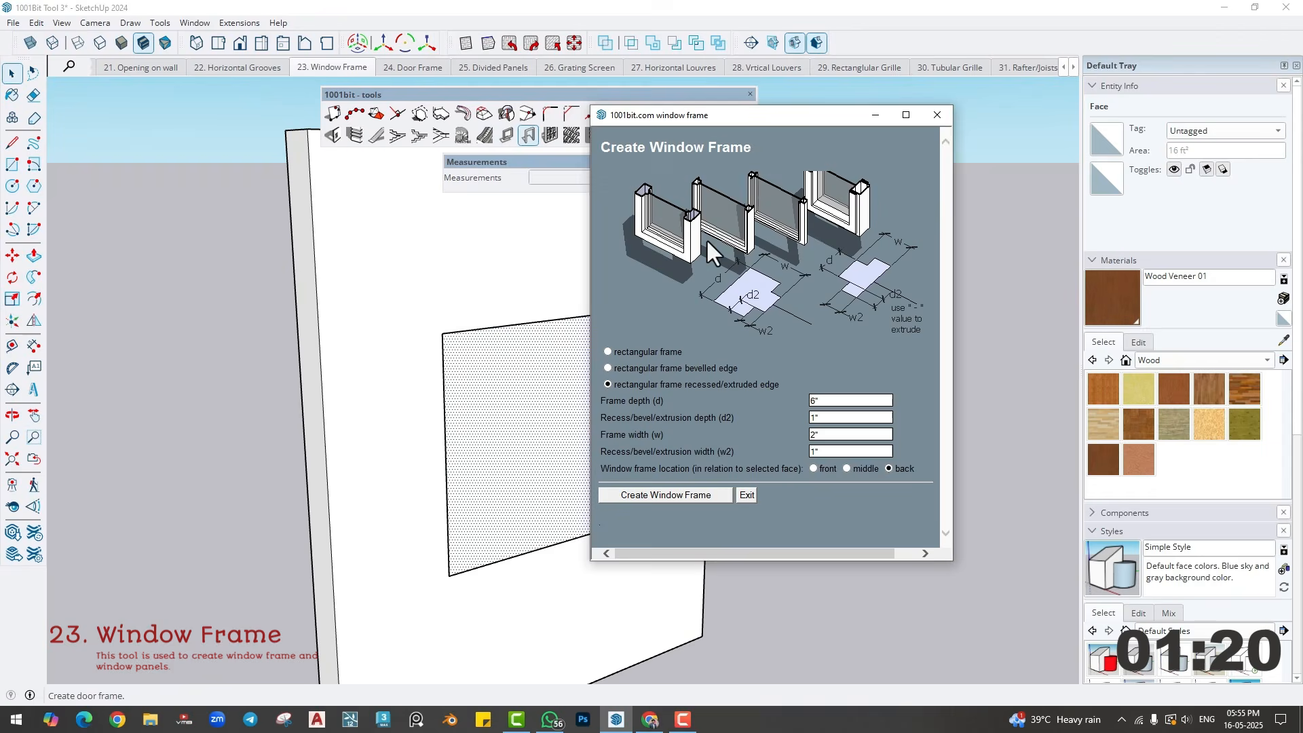
pyautogui.click(608, 352)
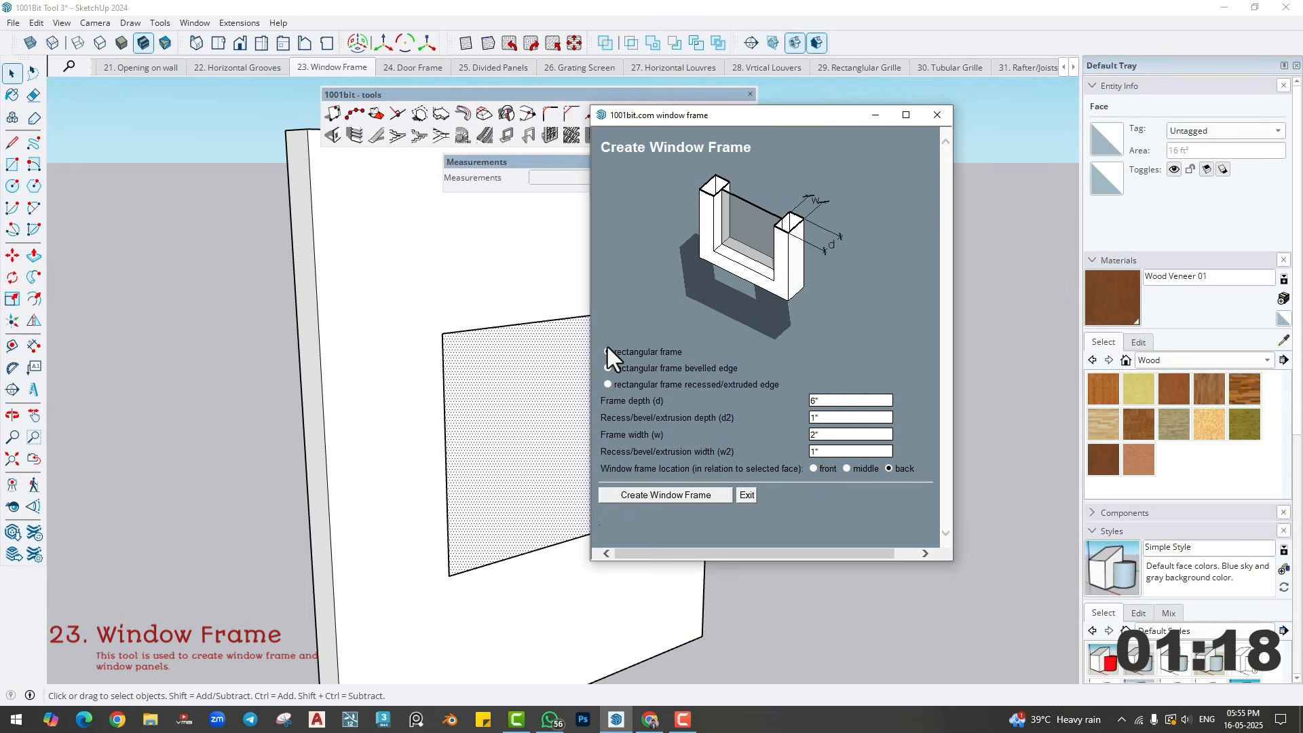
pyautogui.click(700, 495)
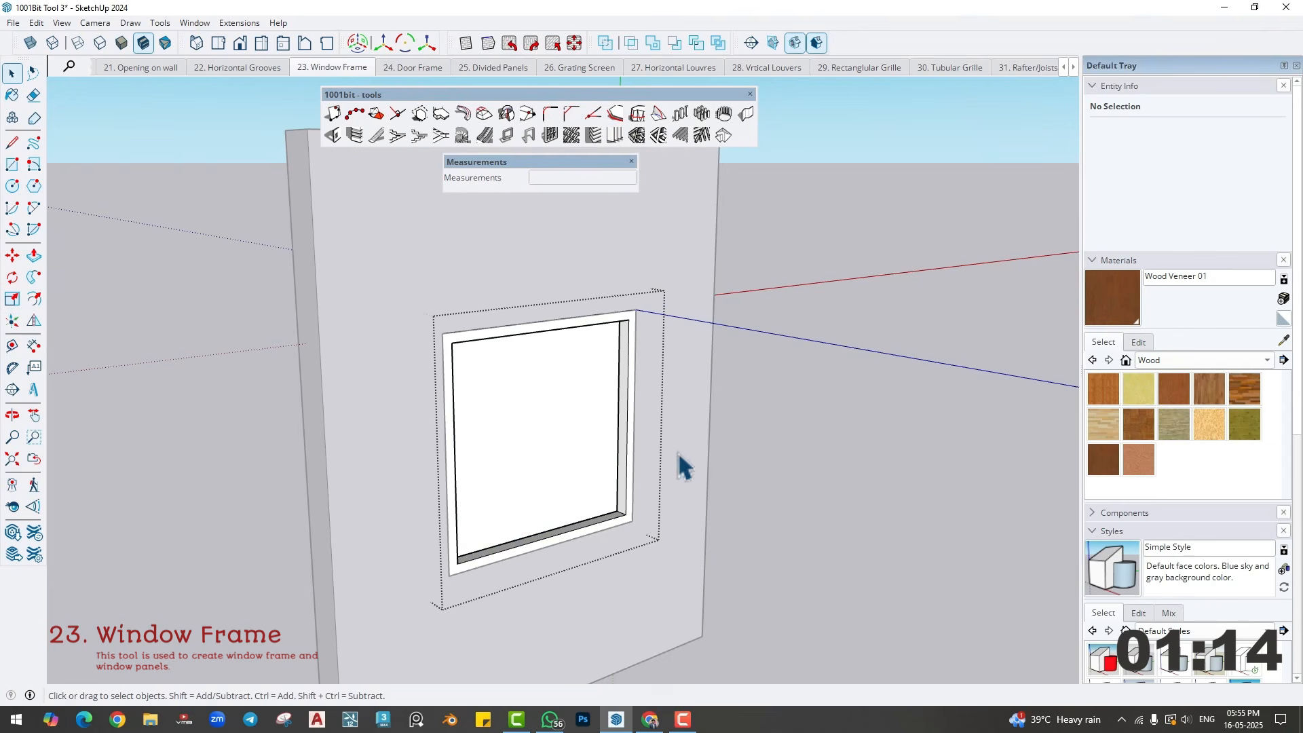
# - Open the fourth wall's frame group and split its pane in half with a 3' 8" vertical line between the edge midpoints
pyautogui.doubleClick(540, 435)
pyautogui.moveTo(500, 427); pyautogui.dragTo(481, 348, button='middle')
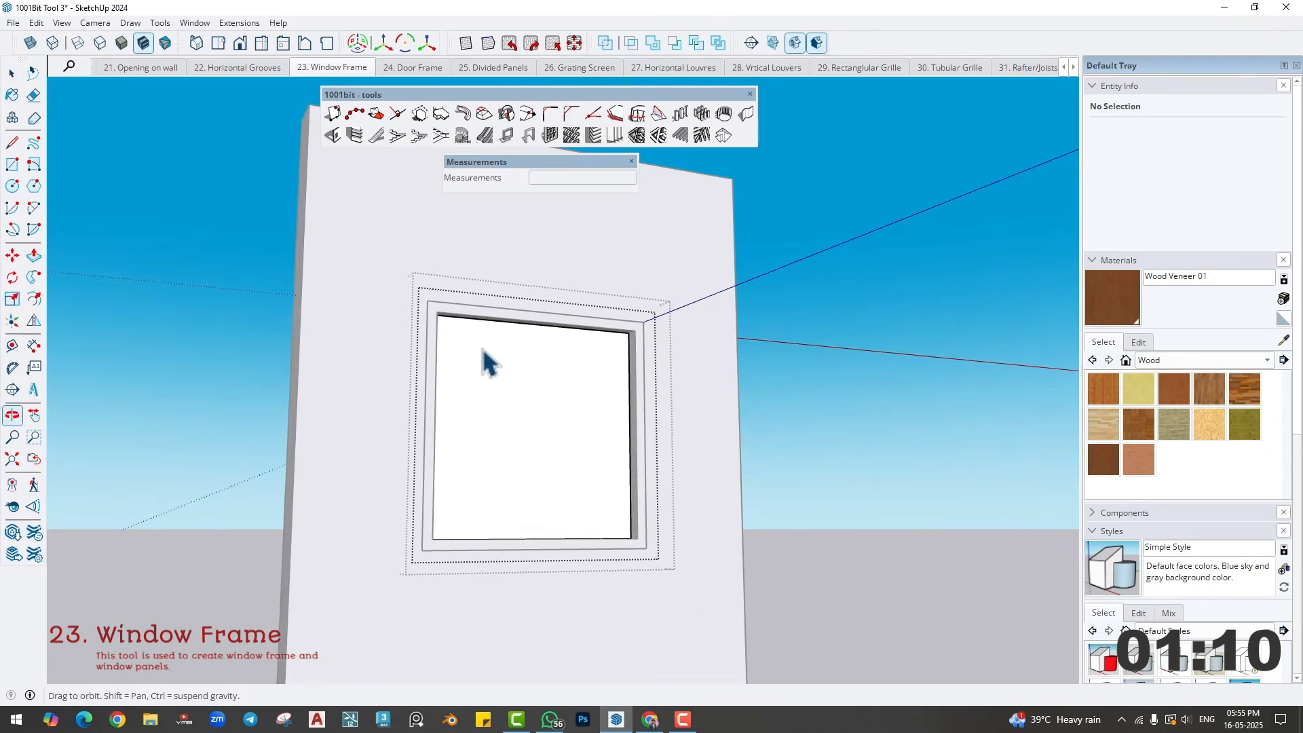
pyautogui.scroll(2, 527, 388)
pyautogui.scroll(1, 528, 388)
pyautogui.press('l')
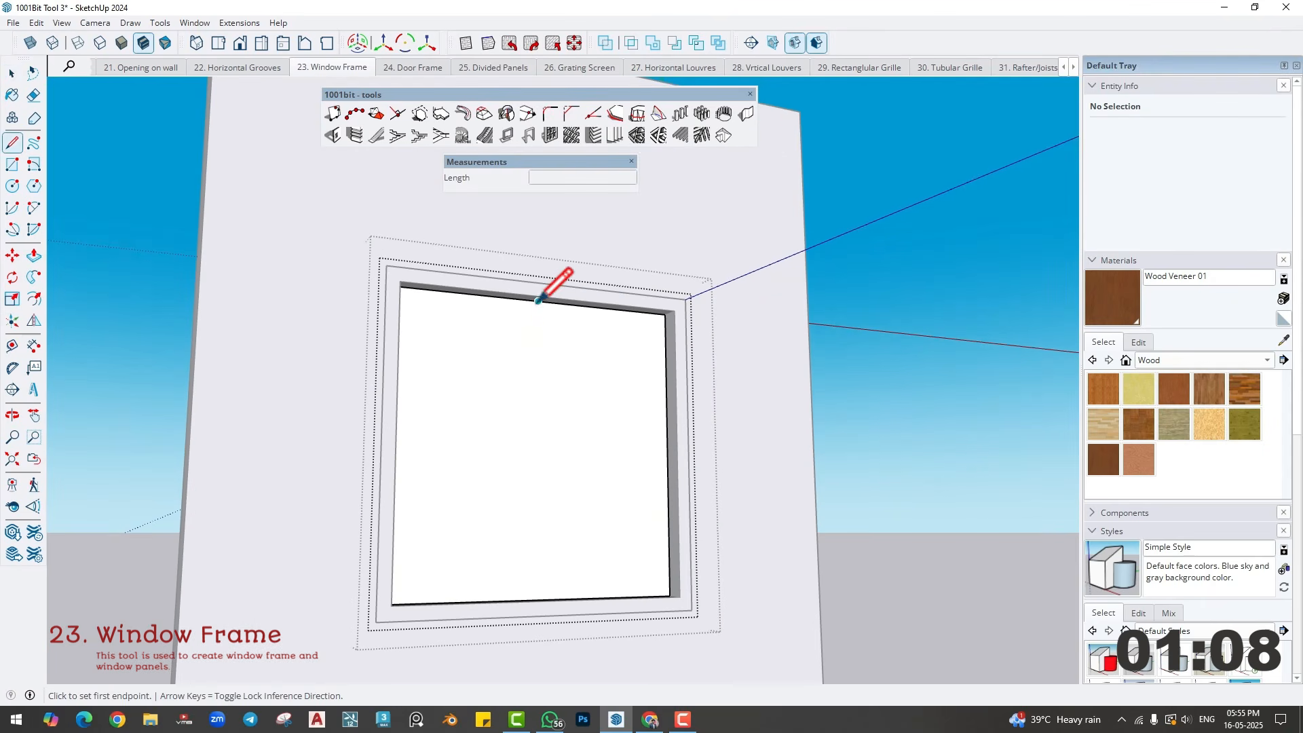
pyautogui.click(538, 300)
pyautogui.moveTo(529, 426); pyautogui.dragTo(537, 546, button='middle')
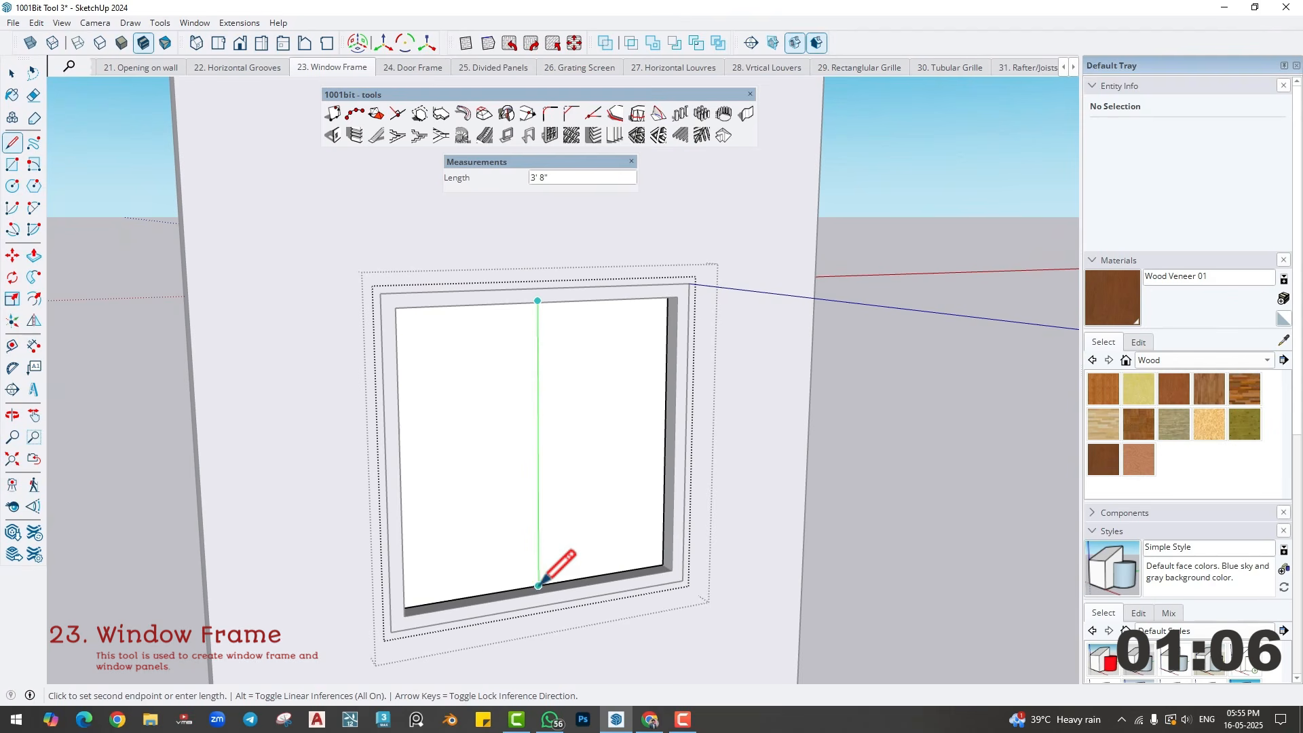
pyautogui.click(540, 584)
pyautogui.press('space')
pyautogui.click(578, 471)
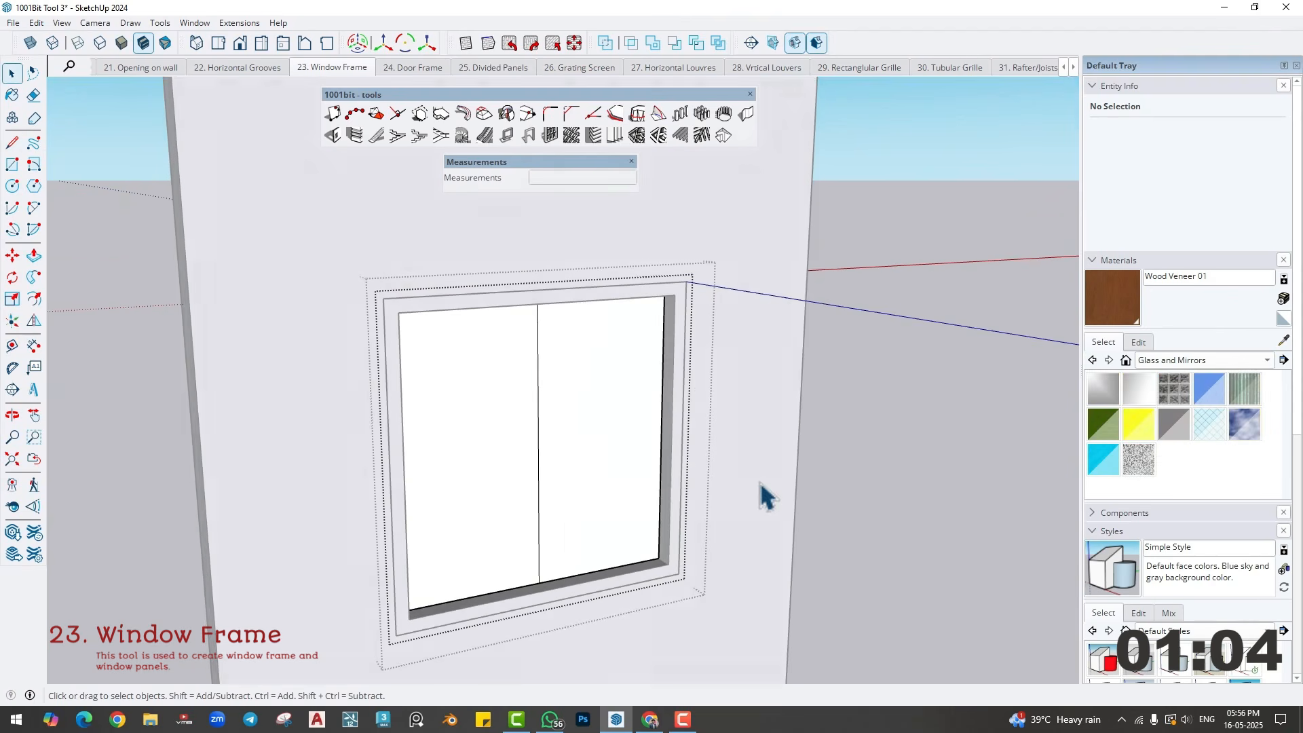
# - Create a rectangular frame .75" deep and 2" wide on the right half of the split pane, located at the back
pyautogui.click(601, 426)
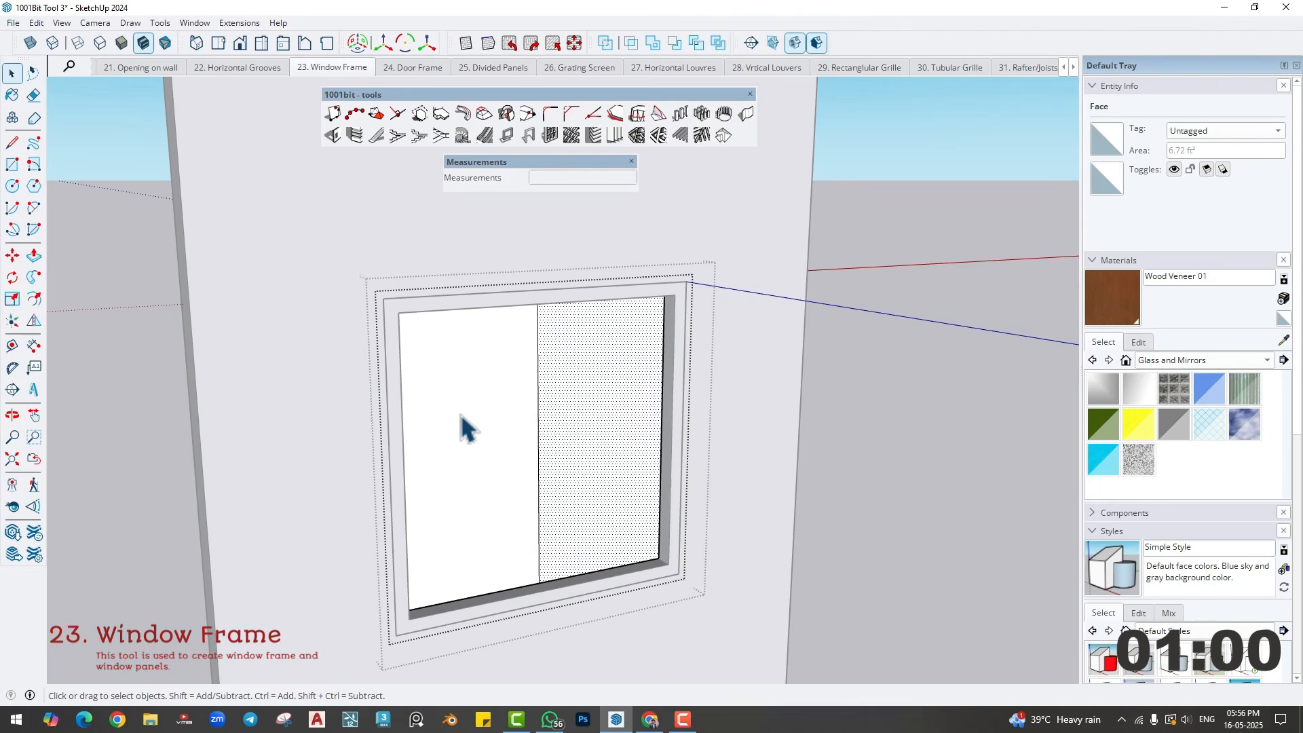
pyautogui.click(506, 136)
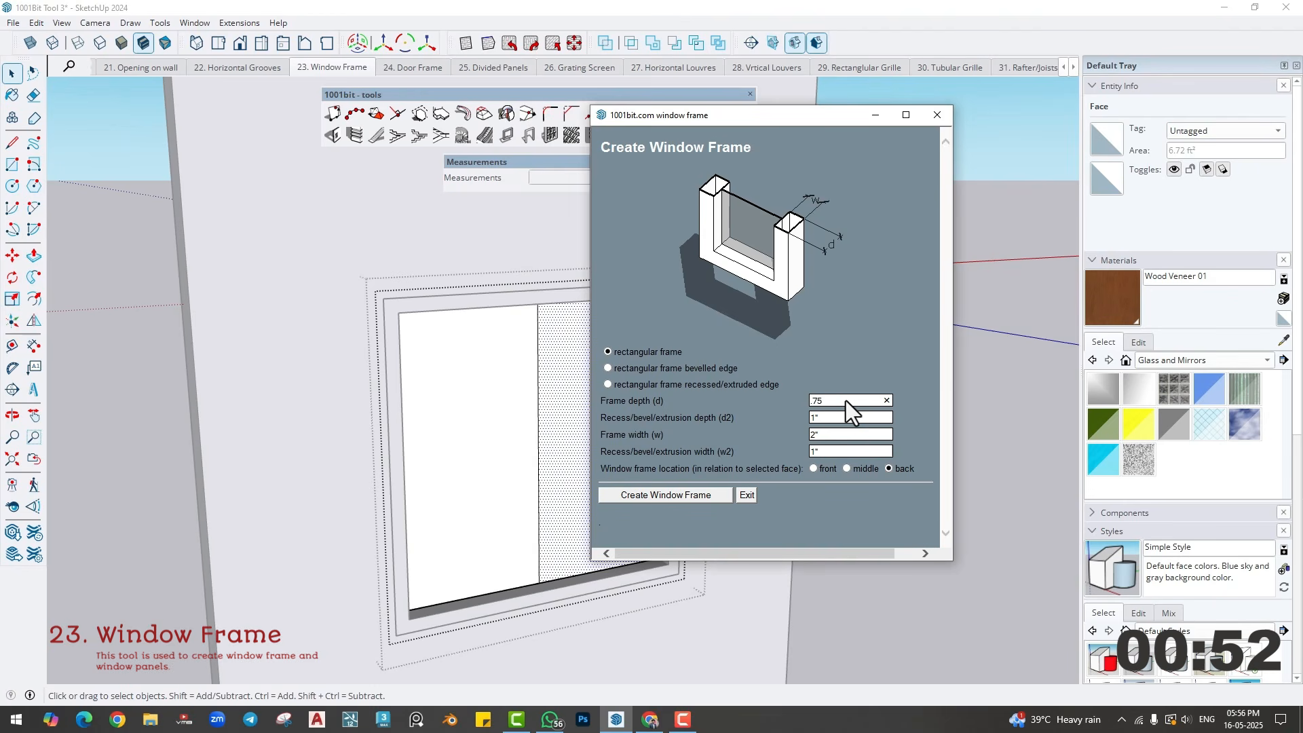
pyautogui.doubleClick(829, 435)
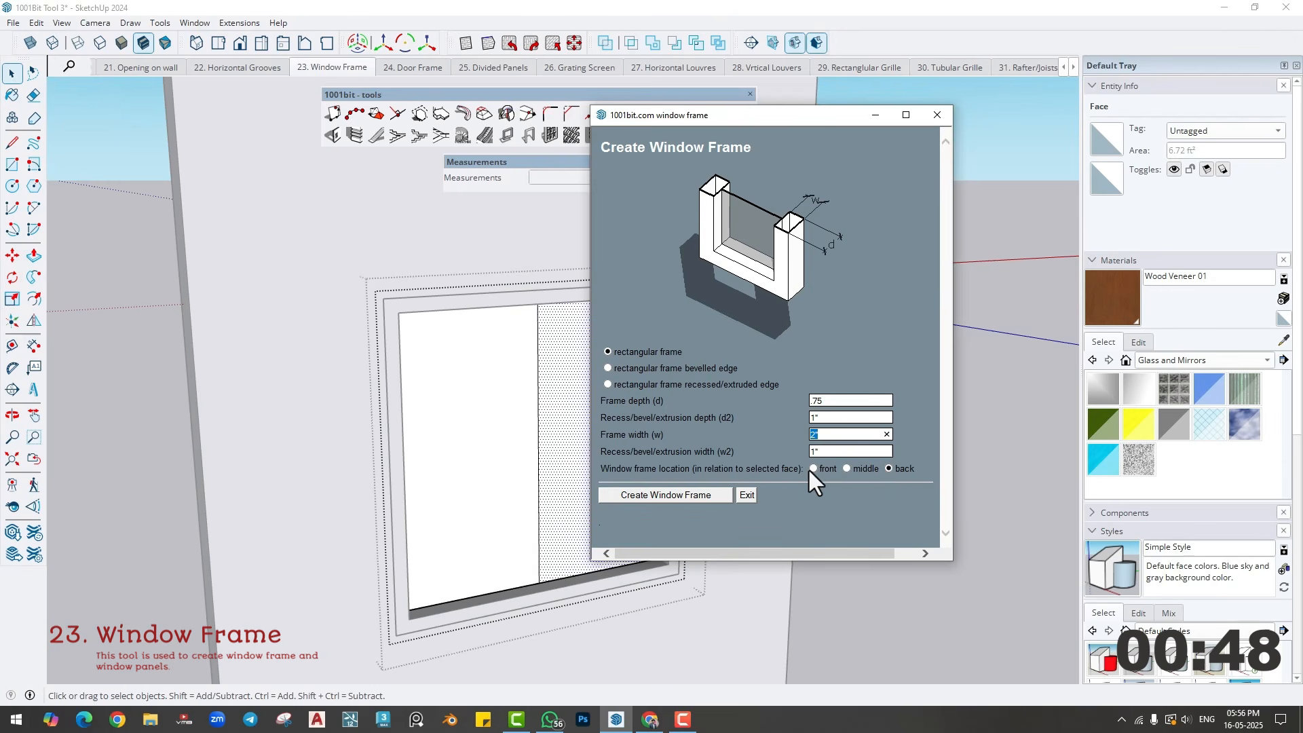
pyautogui.click(625, 500)
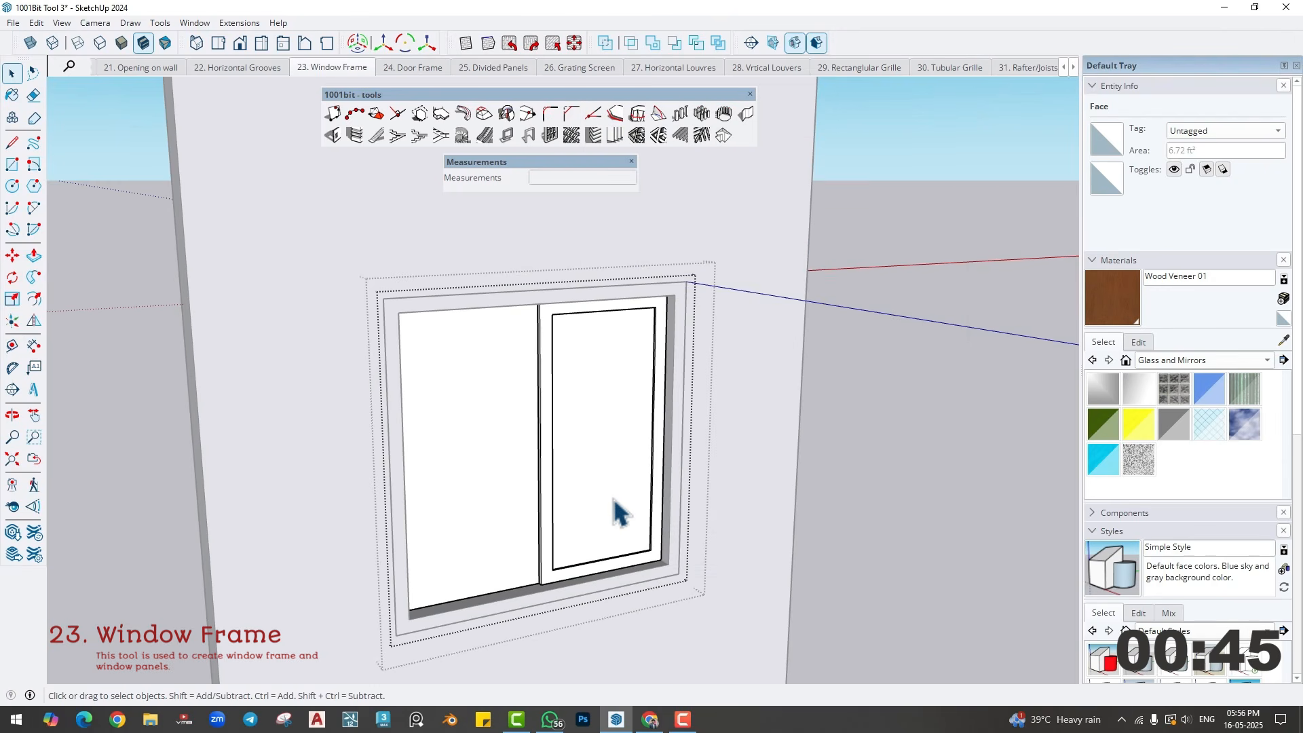
# - Paint the glass pane inside the right window panel with Translucent Glass Gray
pyautogui.click(589, 422)
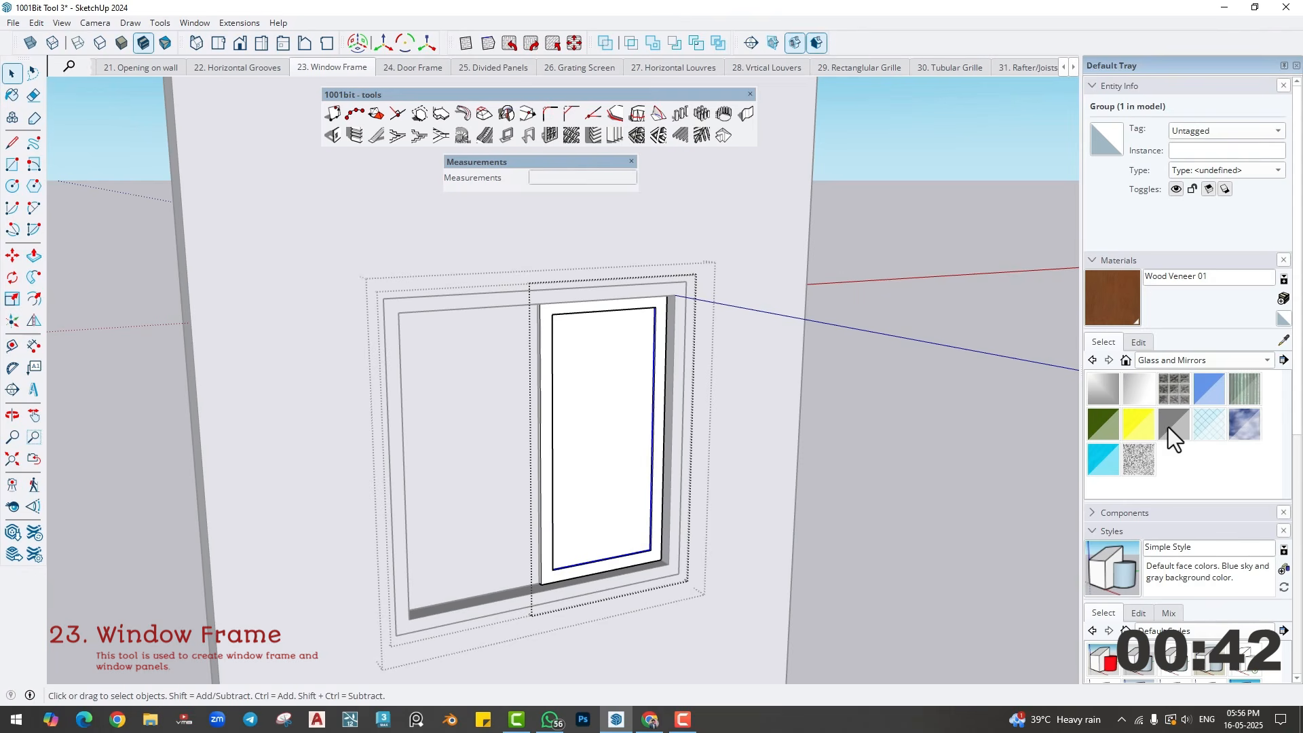
pyautogui.click(1173, 424)
pyautogui.click(603, 407)
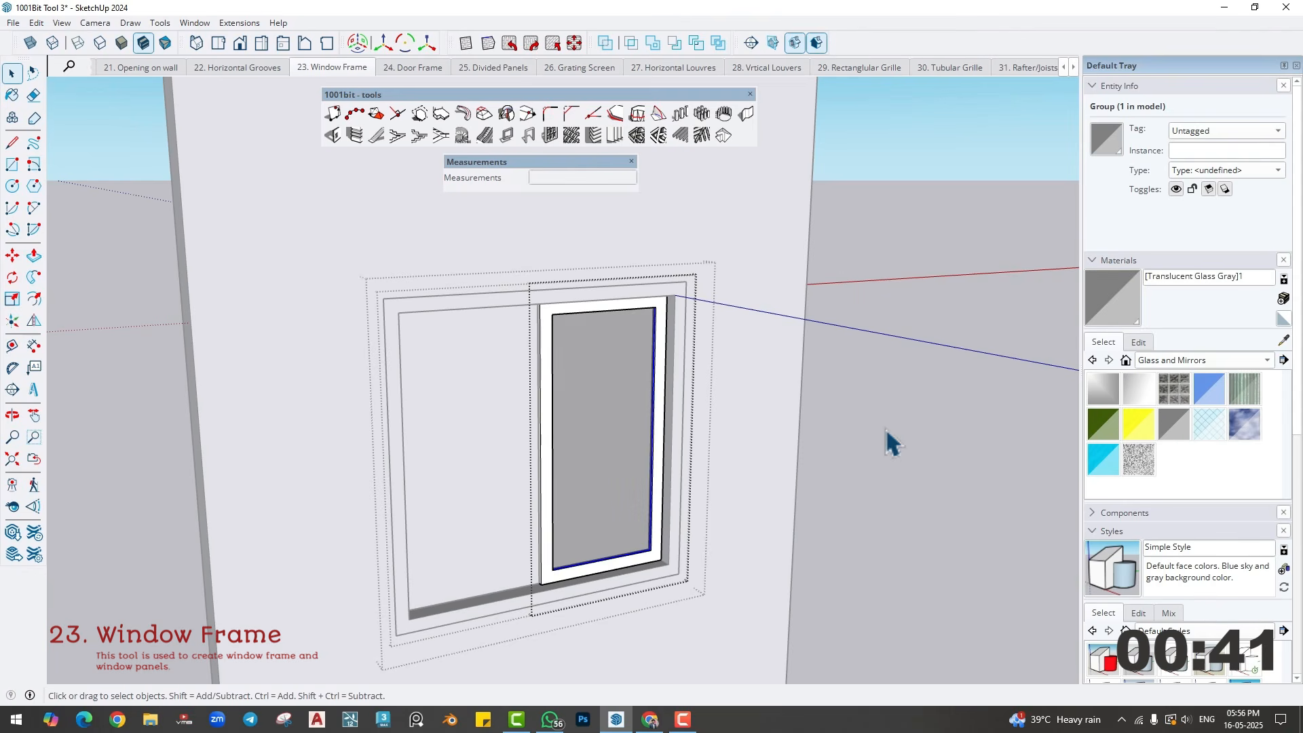
# - Paint the right window panel's frame with Wood Veneer 01
pyautogui.click(1183, 360)
pyautogui.click(1146, 463)
pyautogui.click(1102, 460)
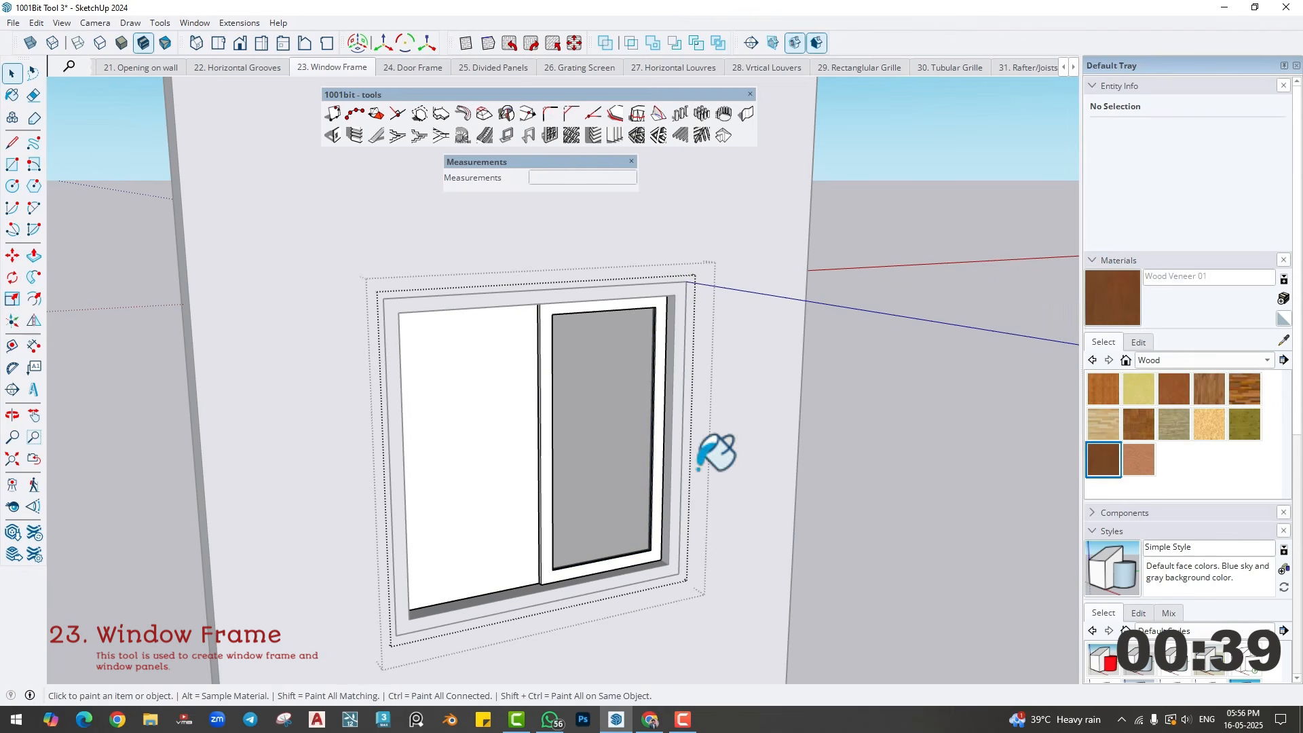
pyautogui.click(658, 383)
pyautogui.press('space')
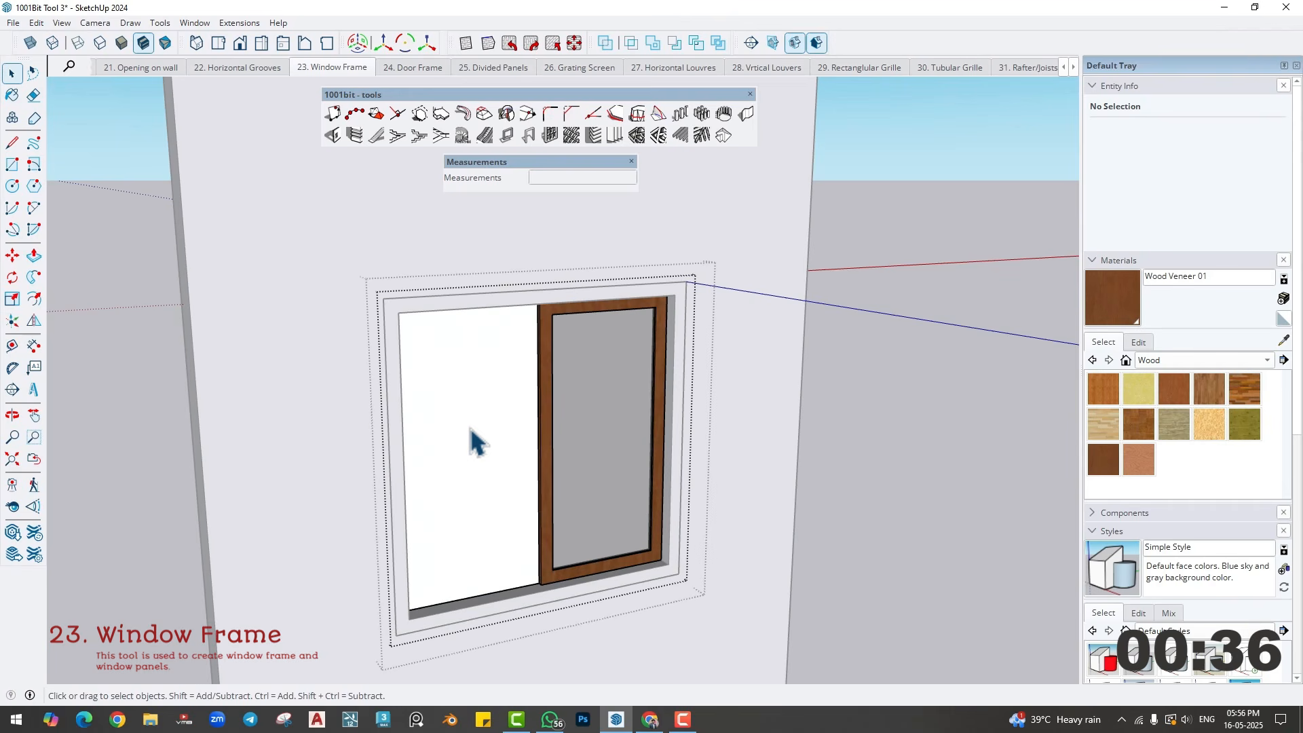
# - Create a rectangular frame 3/4" deep and 2" wide on the left half of the split pane, located at the back
pyautogui.click(463, 406)
pyautogui.click(496, 139)
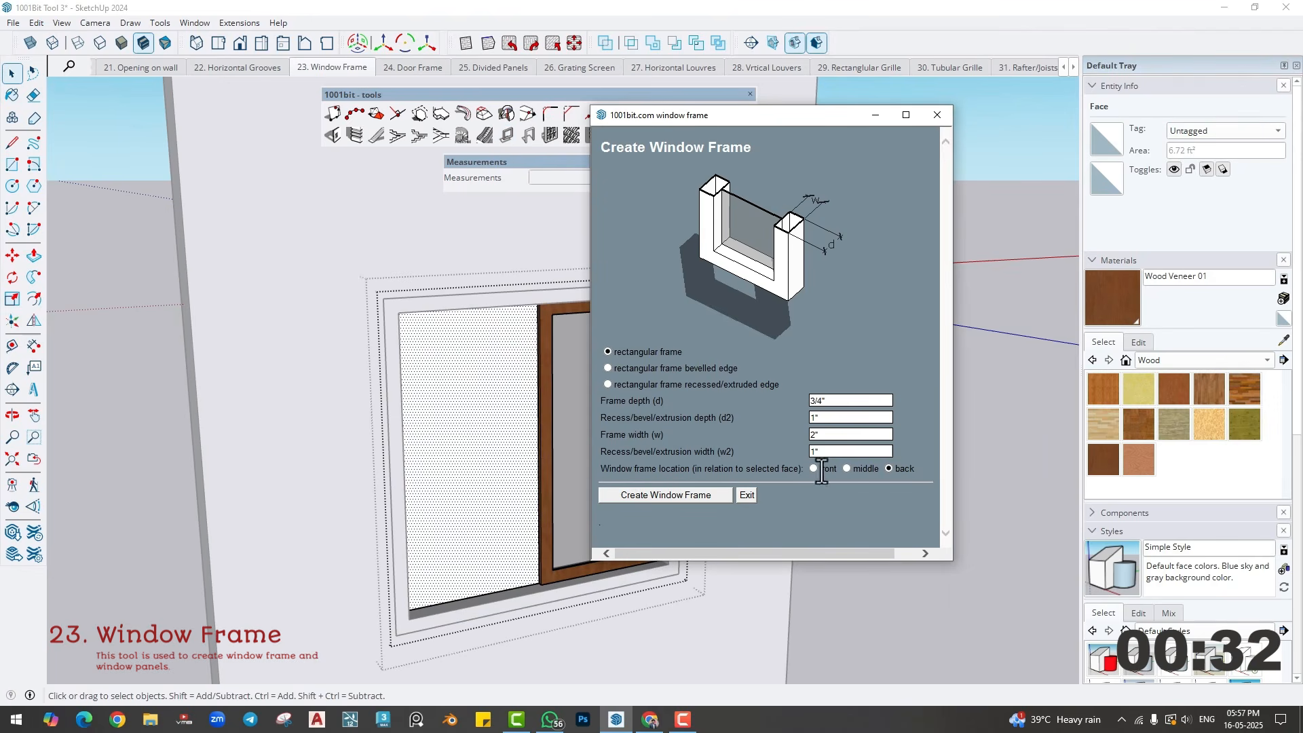
pyautogui.click(665, 494)
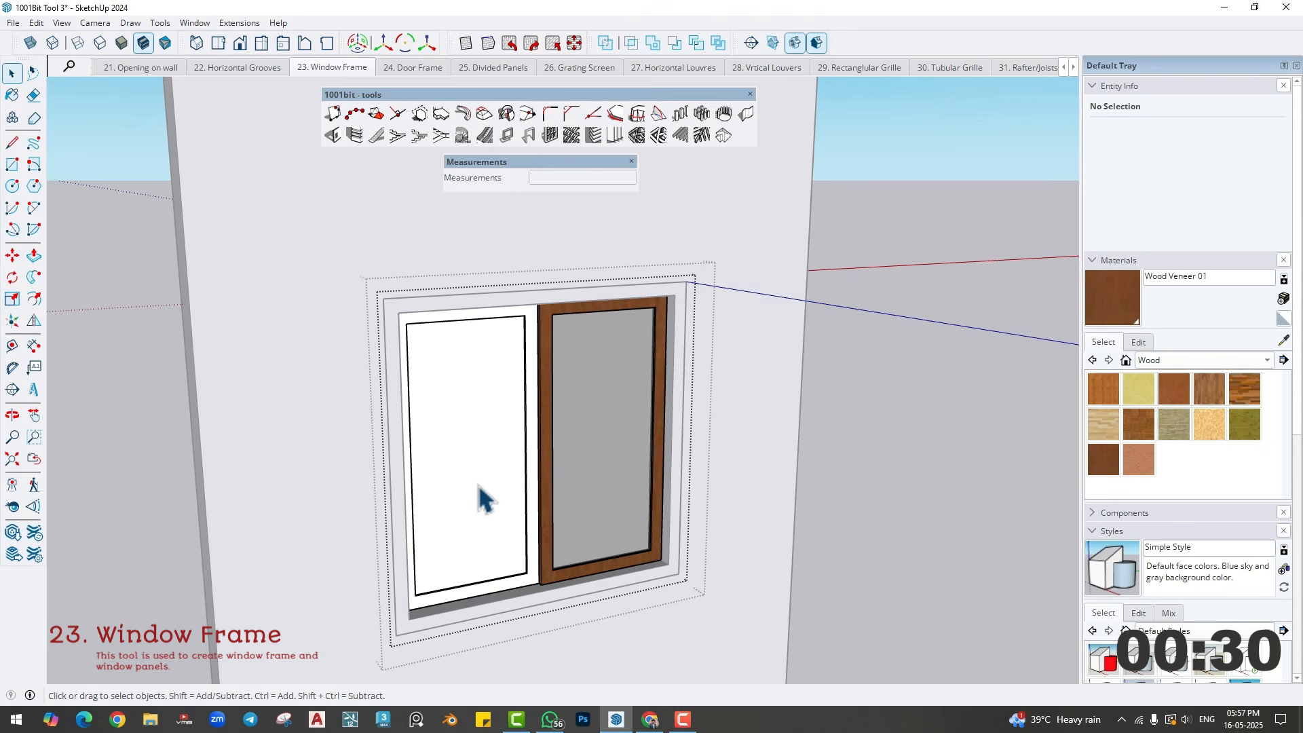
# - Paint the glass pane inside the left window panel with Translucent Glass Gray and leave that panel's group
pyautogui.doubleClick(475, 468)
pyautogui.click(1150, 363)
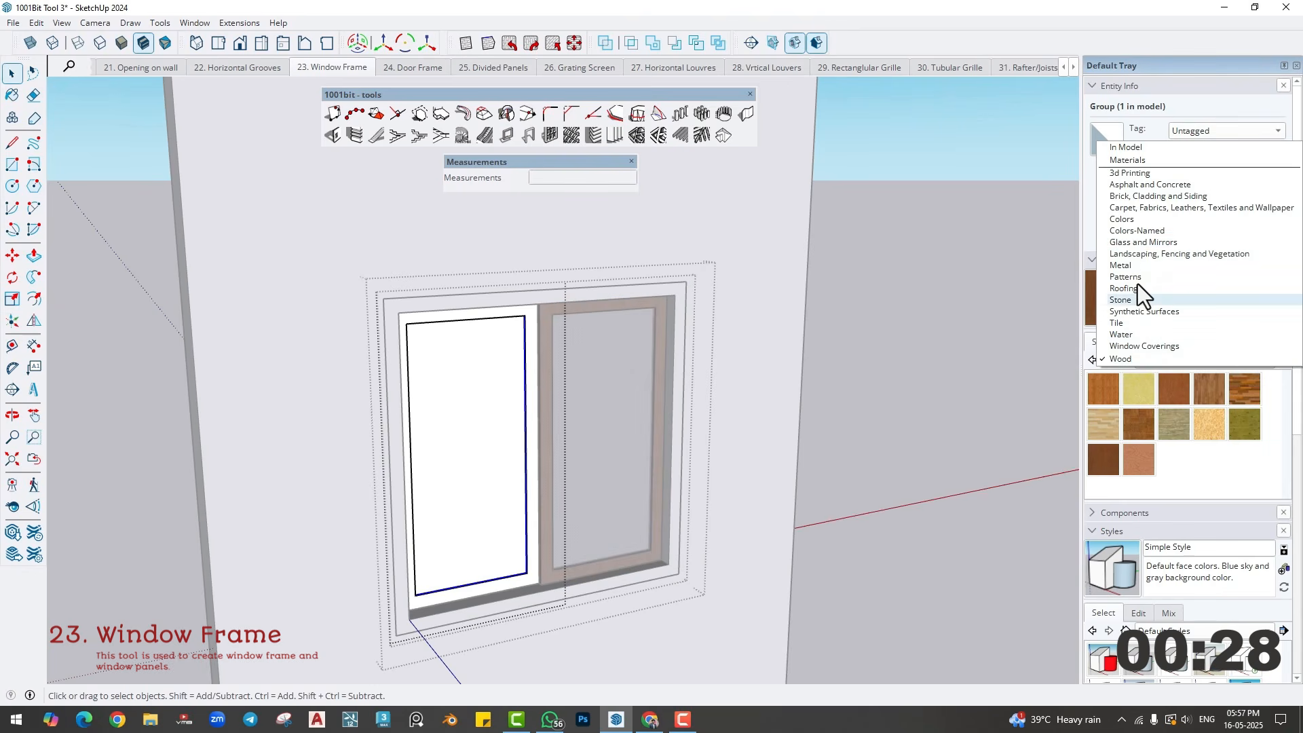
pyautogui.click(1125, 243)
pyautogui.click(1160, 433)
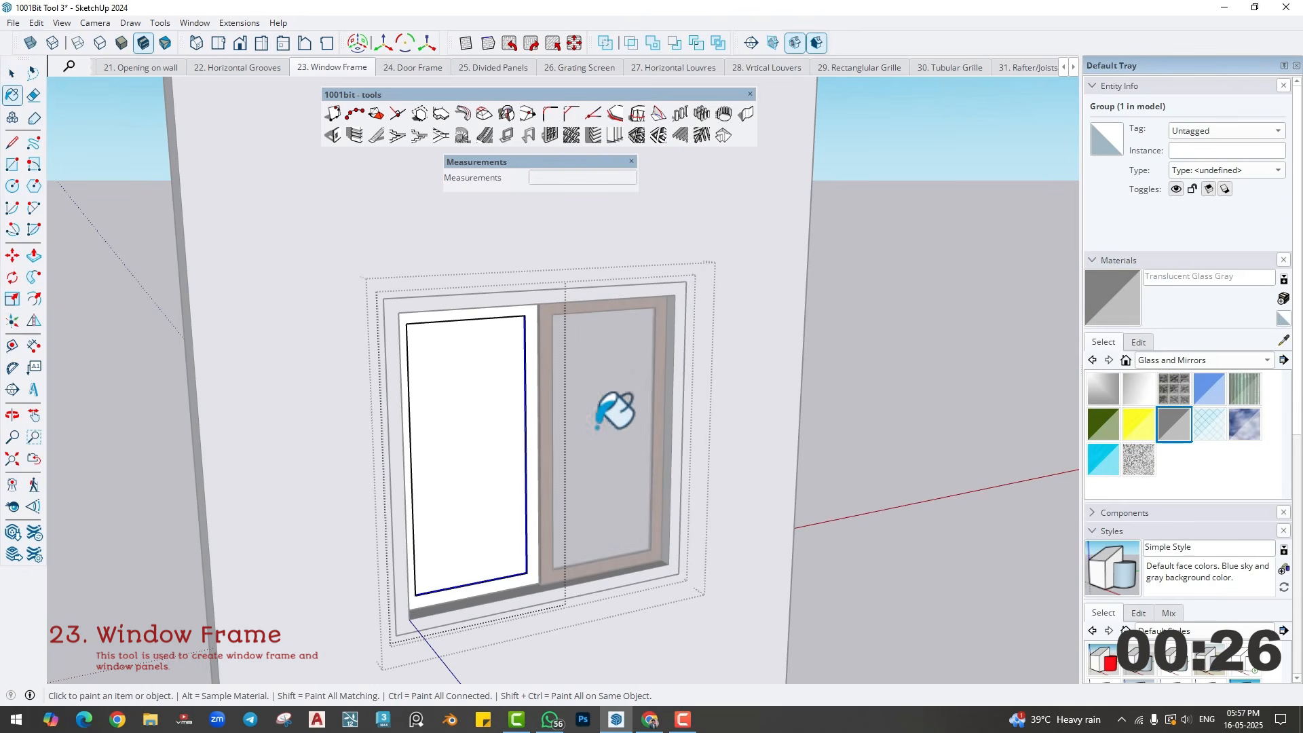
pyautogui.click(475, 417)
pyautogui.press('space')
pyautogui.press('Escape')
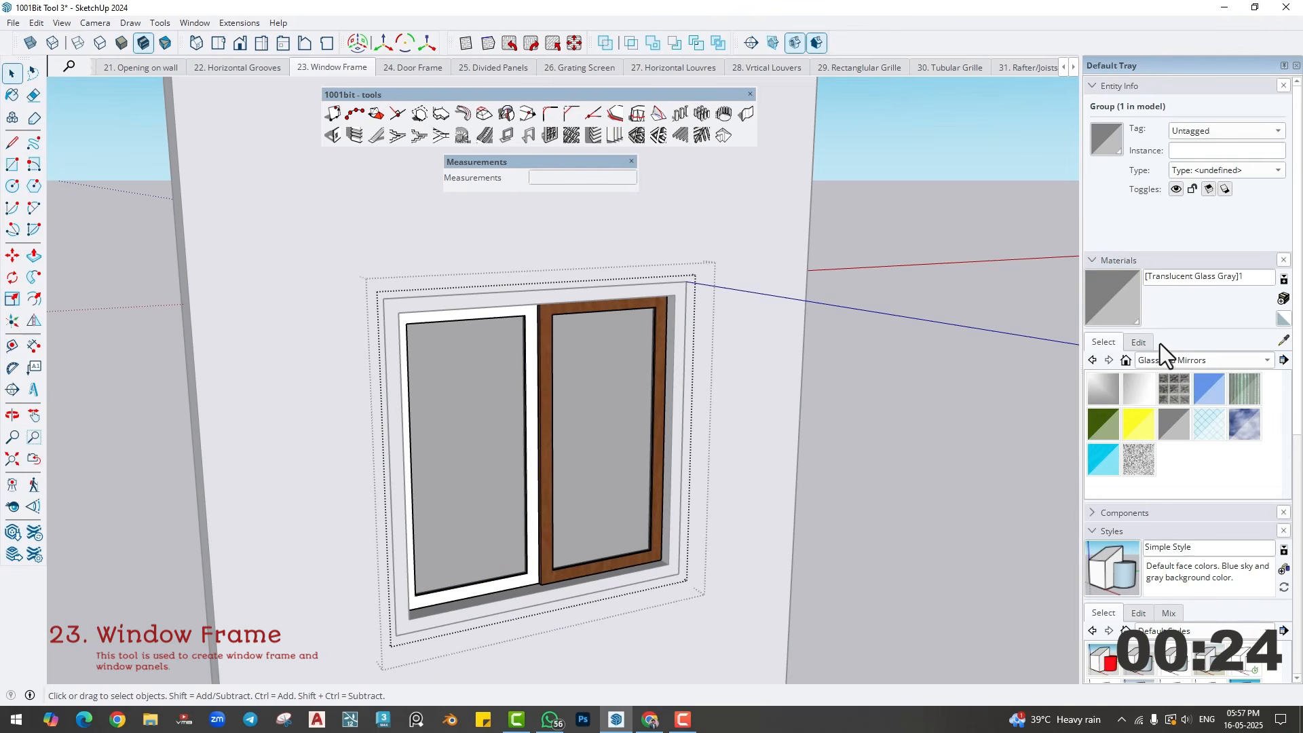
# - Paint the left window panel's frame with Wood Veneer 01
pyautogui.click(1166, 360)
pyautogui.click(1146, 473)
pyautogui.click(1104, 460)
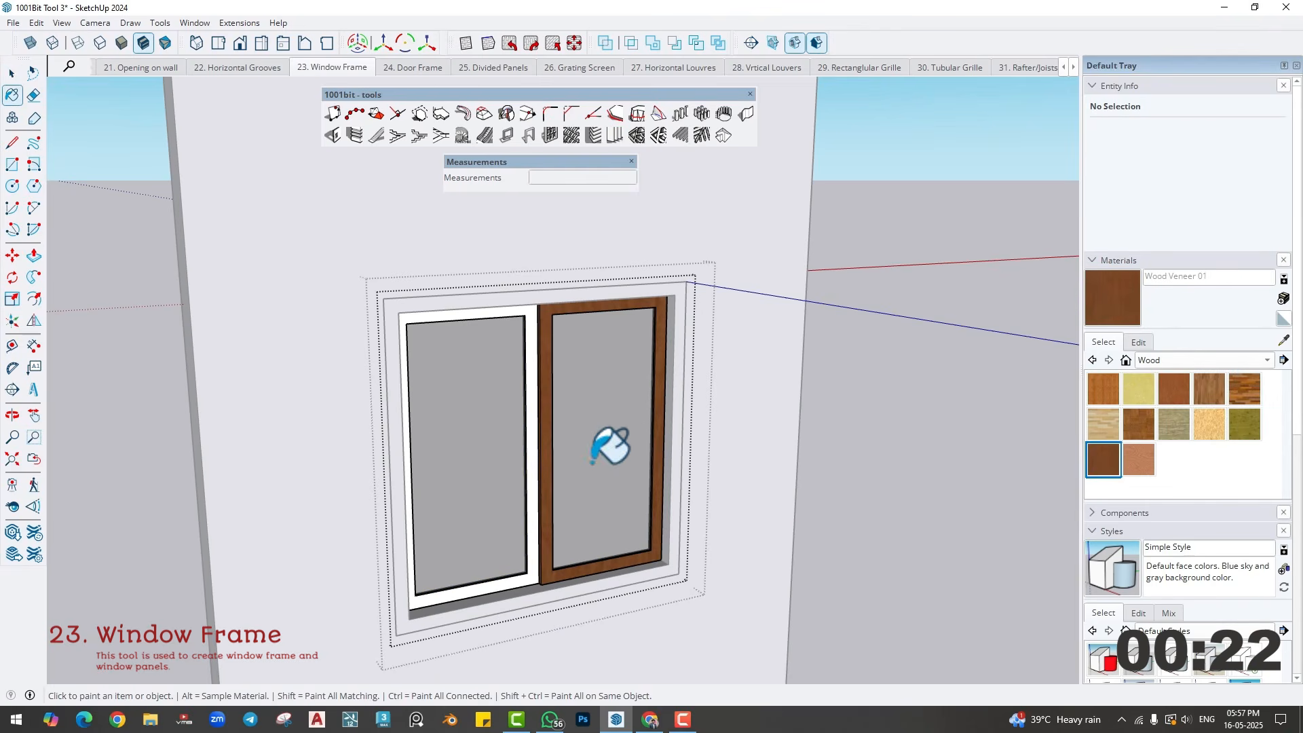
pyautogui.click(536, 372)
pyautogui.press('space')
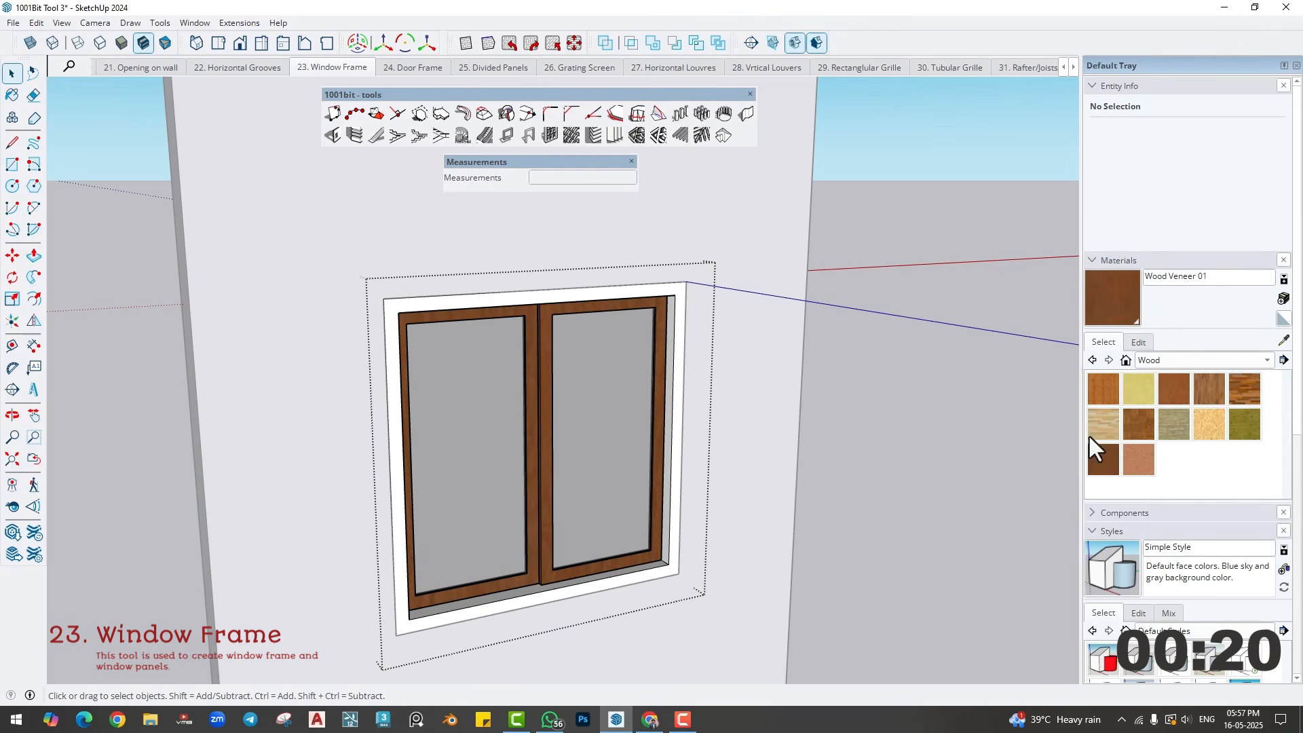
# - Paint the outer window frame, including its inner reveal faces, with Wood Veneer 01
pyautogui.click(1104, 460)
pyautogui.click(681, 364)
pyautogui.press('space')
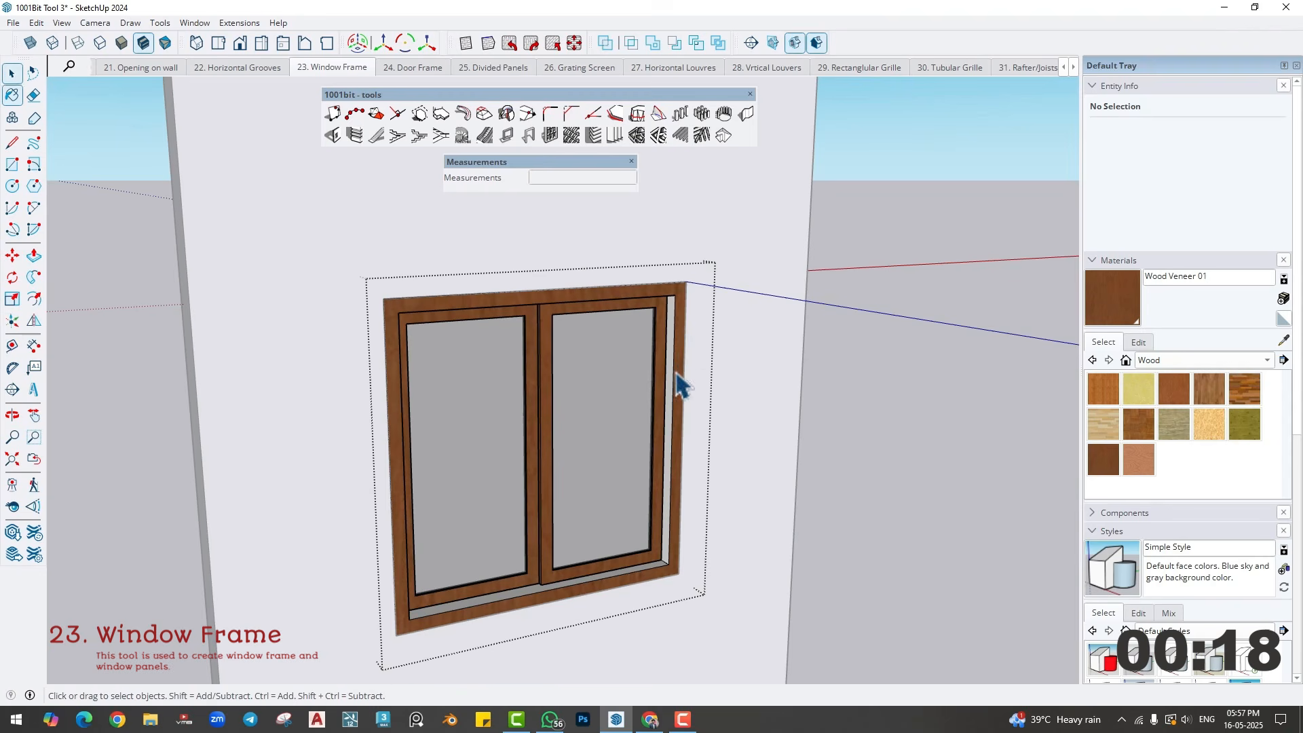
pyautogui.click(825, 384)
pyautogui.click(1104, 460)
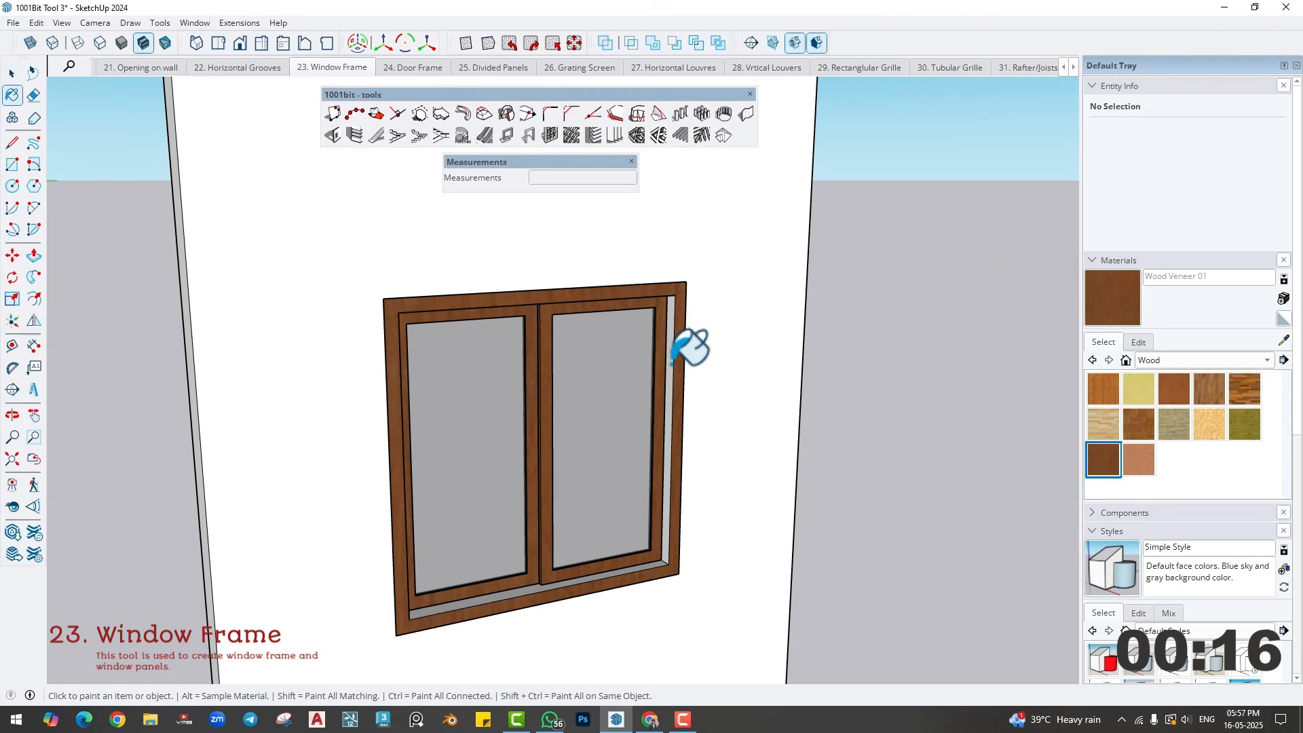
pyautogui.press('space')
# - Slide the right window panel sideways so it partly overlaps the left panel, and leave the window group
pyautogui.press('o')
pyautogui.moveTo(541, 506)
pyautogui.mouseDown()
pyautogui.moveTo(329, 459)
pyautogui.moveTo(500, 480)
pyautogui.moveTo(596, 619)
pyautogui.mouseUp()
pyautogui.press('space')
pyautogui.click(565, 510)
pyautogui.doubleClick(559, 498)
pyautogui.click(565, 486)
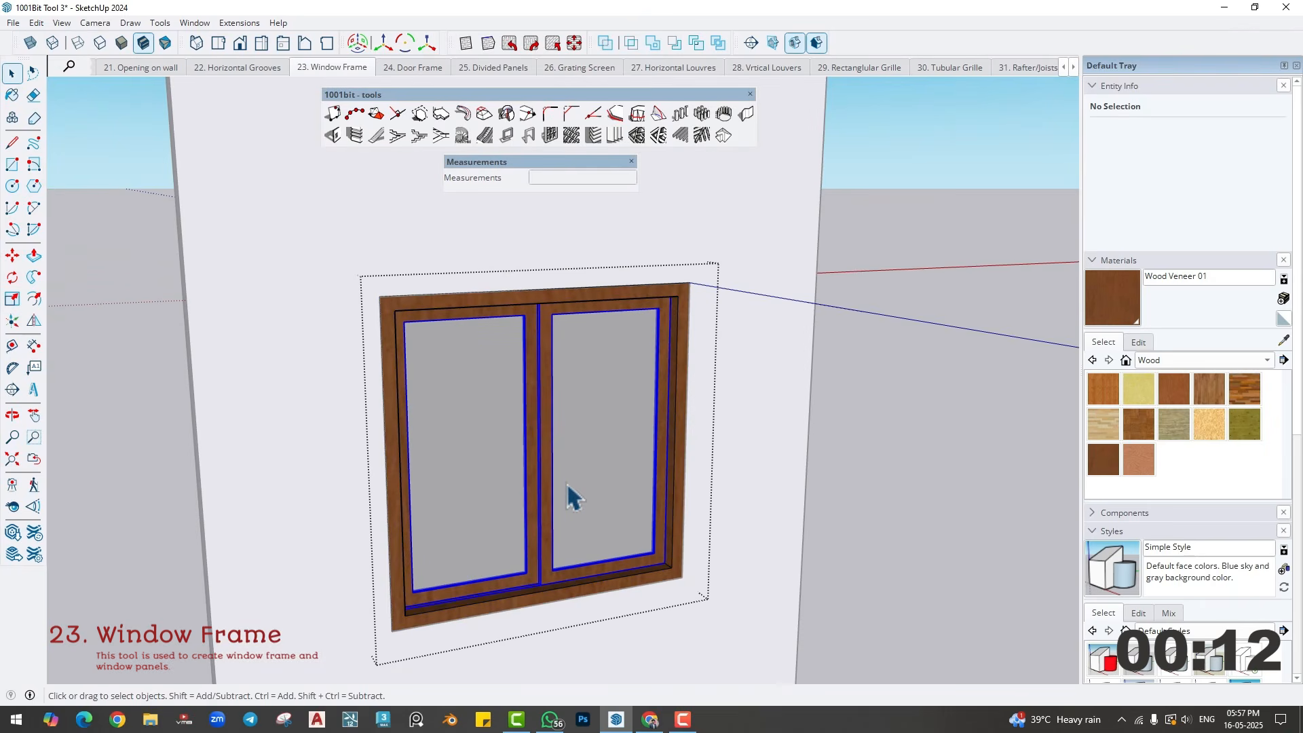
pyautogui.doubleClick(580, 465)
pyautogui.click(580, 464)
pyautogui.moveTo(580, 468); pyautogui.dragTo(611, 516, button='middle')
pyautogui.press('m')
pyautogui.click(627, 566)
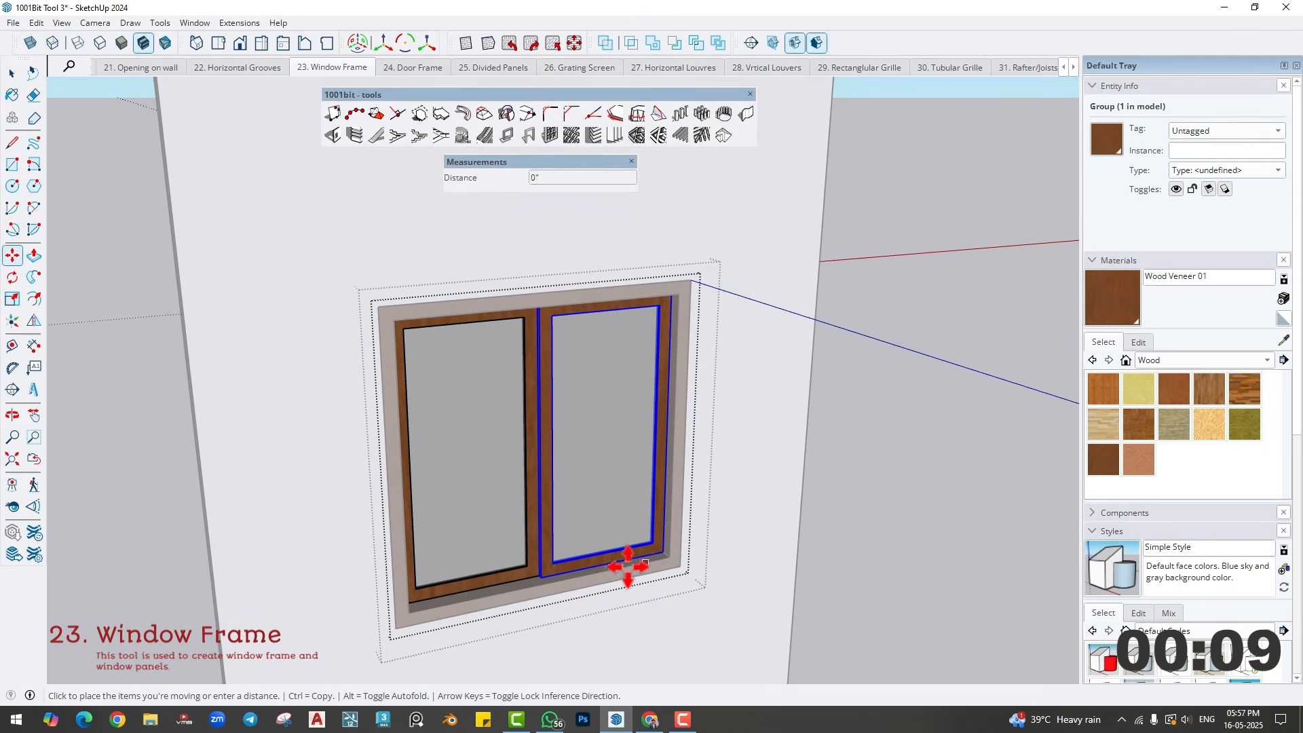
pyautogui.click(589, 578)
pyautogui.press('space')
pyautogui.click(776, 577)
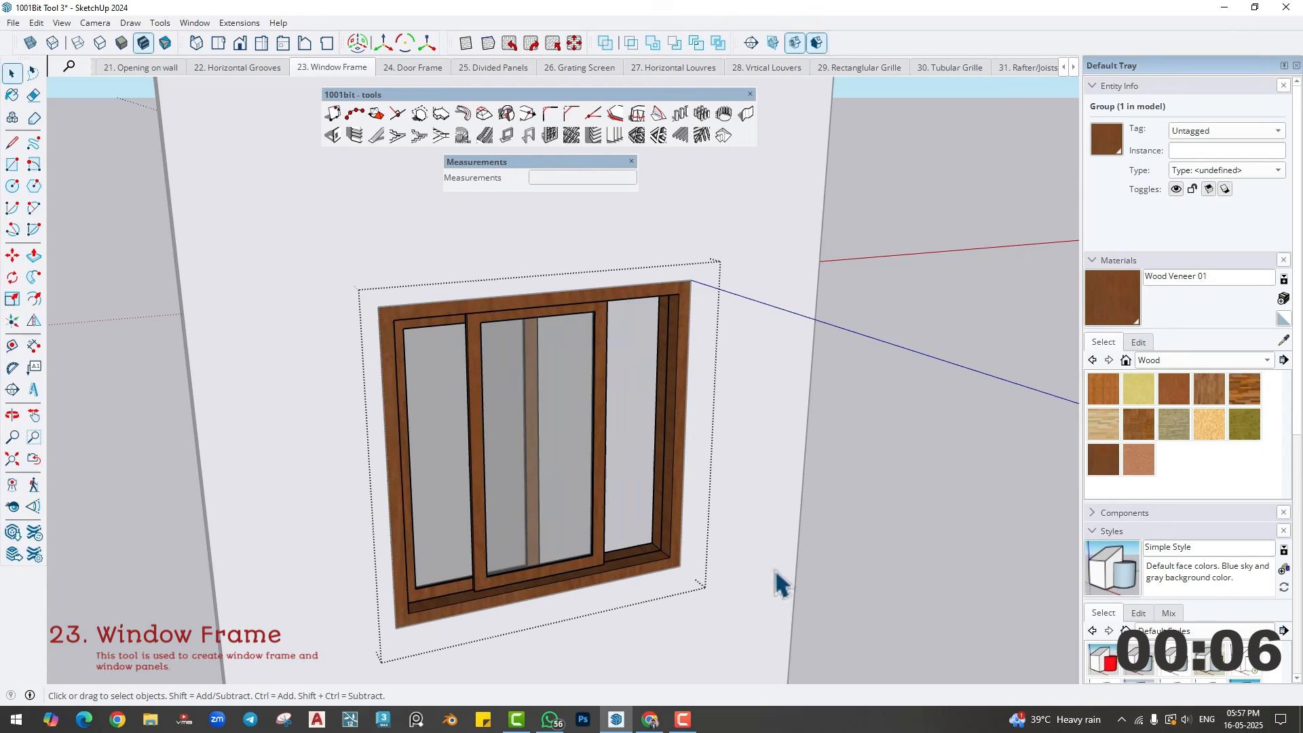
pyautogui.moveTo(776, 580); pyautogui.dragTo(722, 476, button='middle')
pyautogui.click(922, 516)
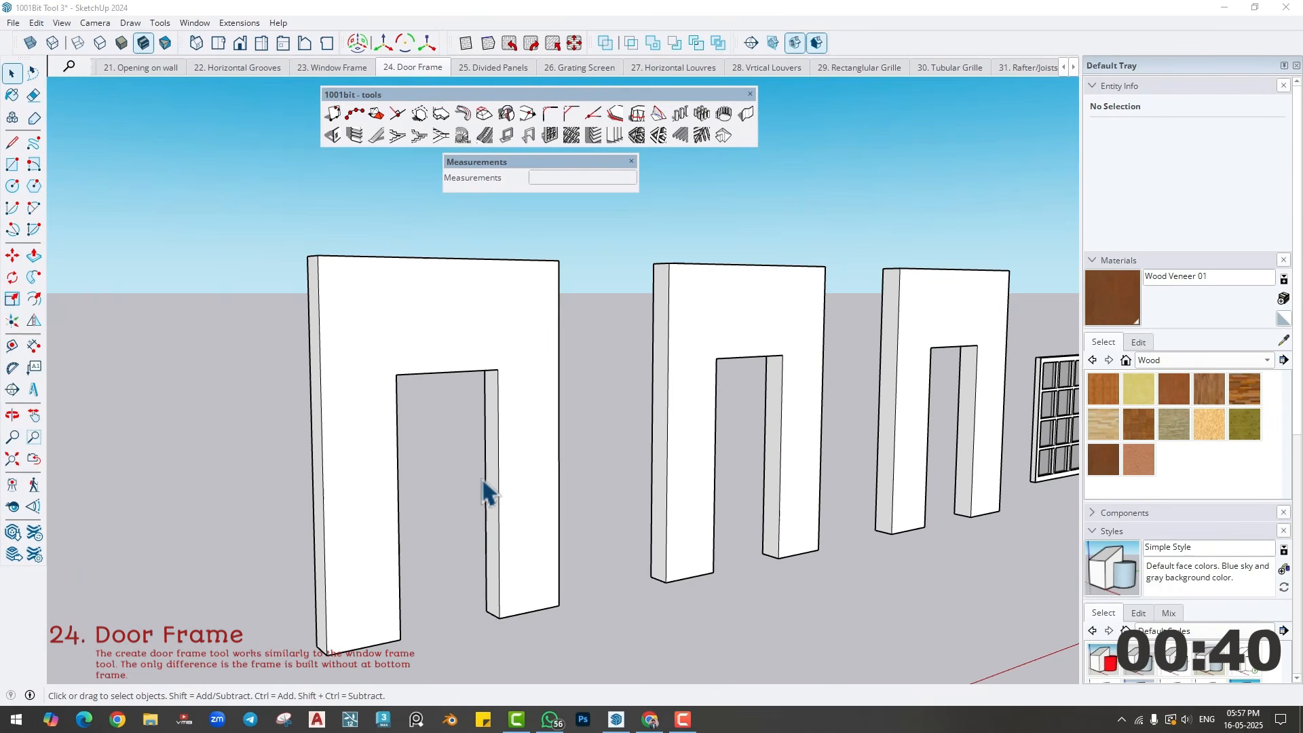
# - Draw a 7' by 3' rectangle across the first wall's door opening and select the resulting face
pyautogui.press('r')
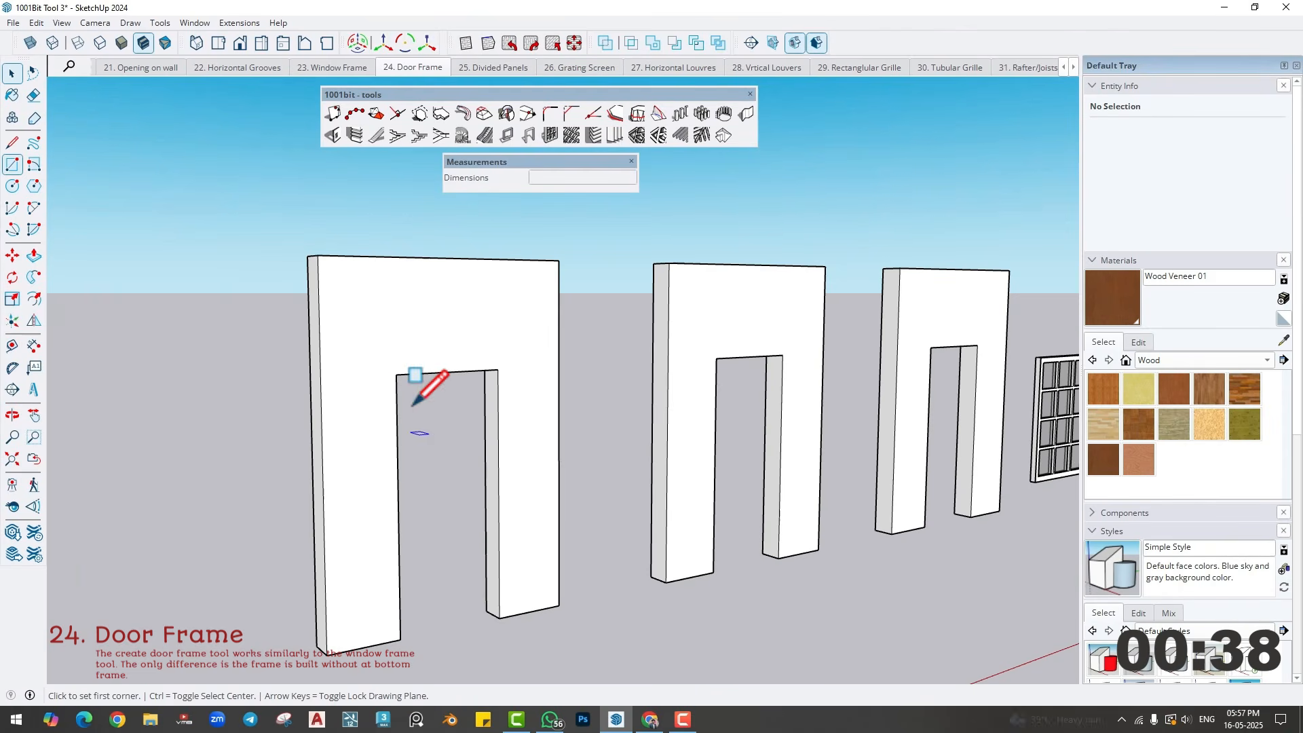
pyautogui.click(396, 374)
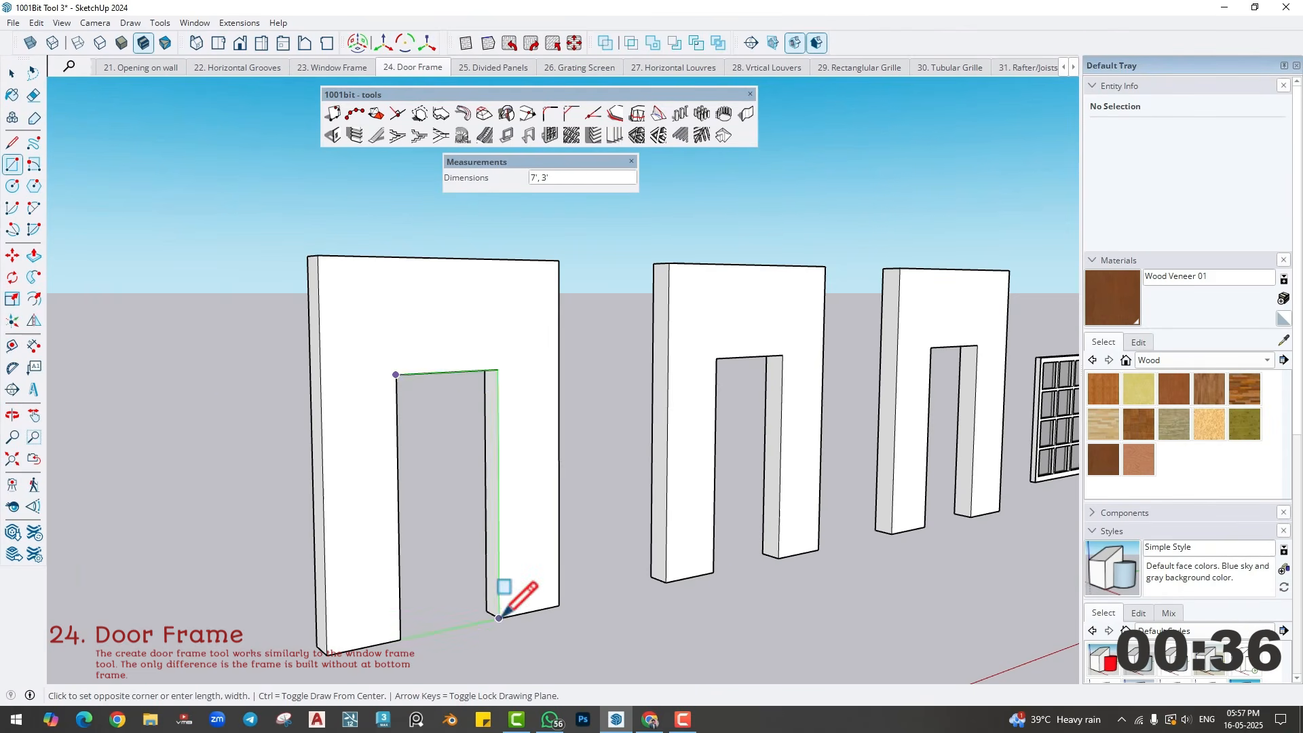
pyautogui.click(500, 618)
pyautogui.moveTo(467, 571); pyautogui.dragTo(466, 588, button='middle')
pyautogui.press('space')
pyautogui.click(449, 484)
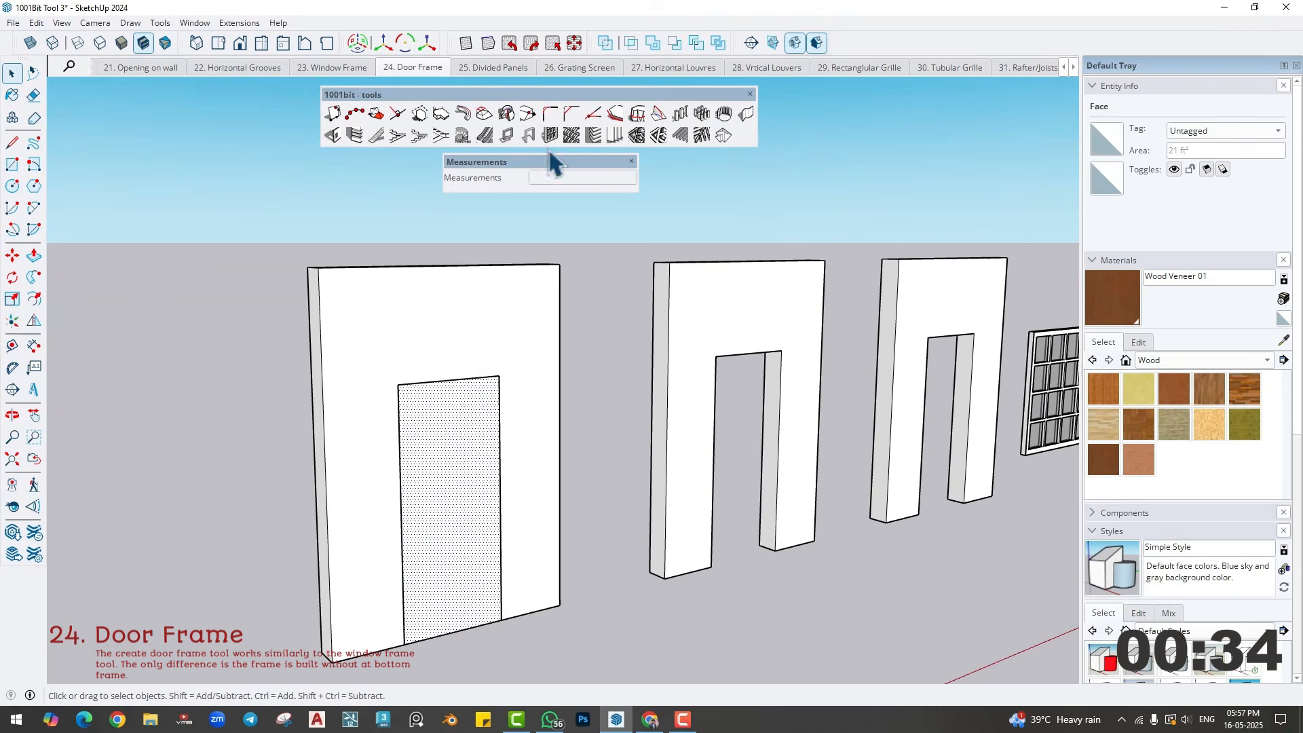
# - Create a rectangular door frame 6" deep and 2" wide on the selected face, located at the back
pyautogui.click(529, 135)
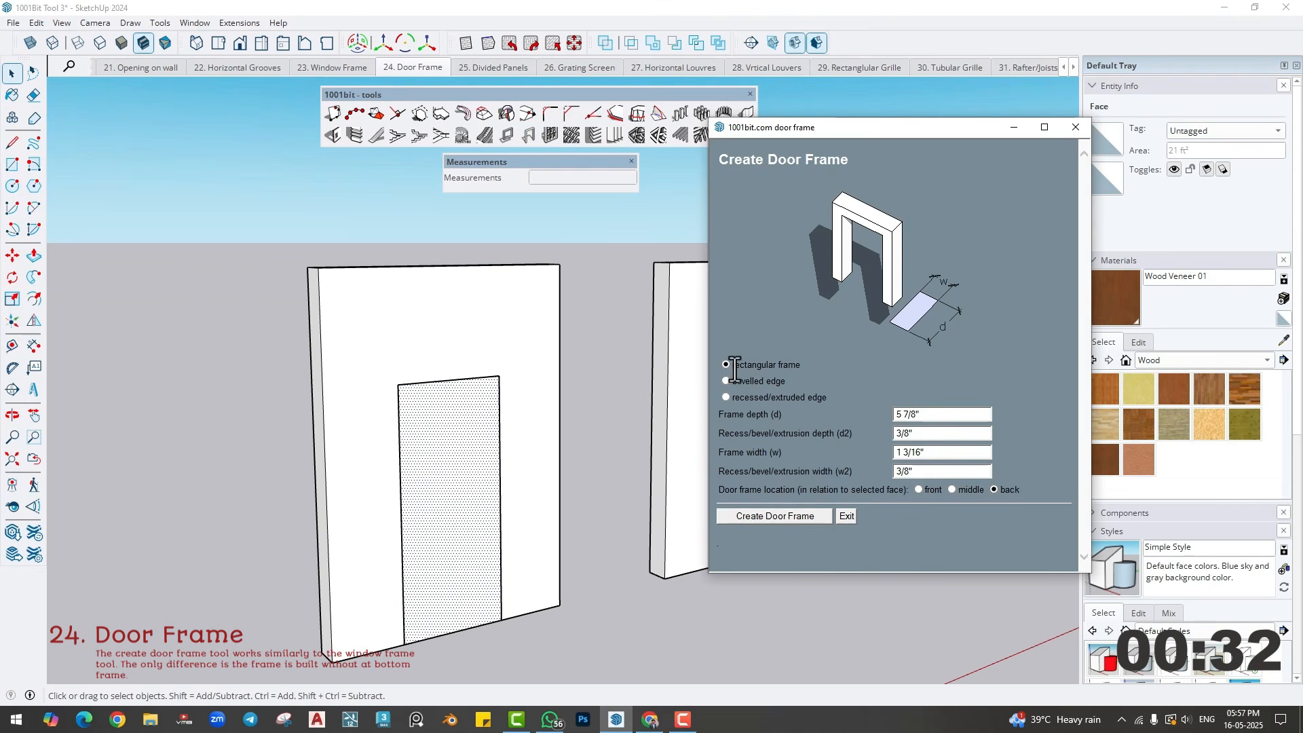
pyautogui.tripleClick(934, 414)
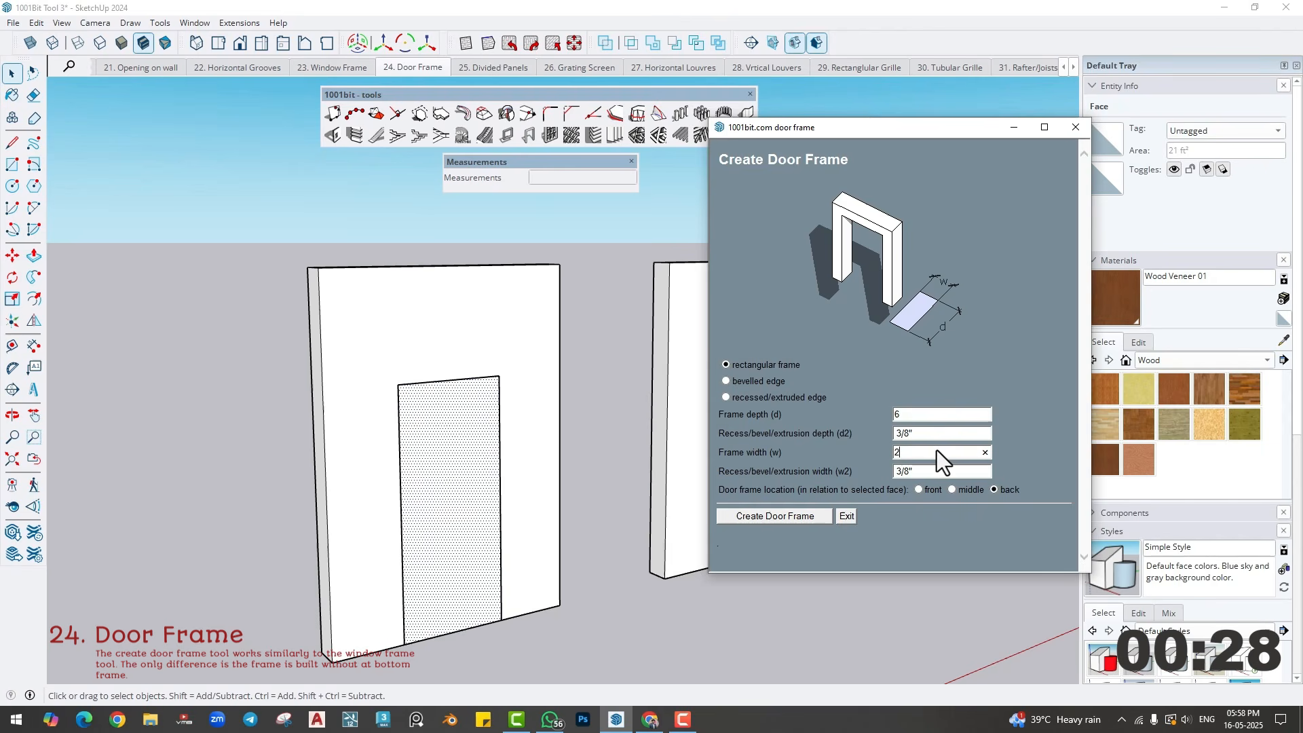
pyautogui.click(780, 517)
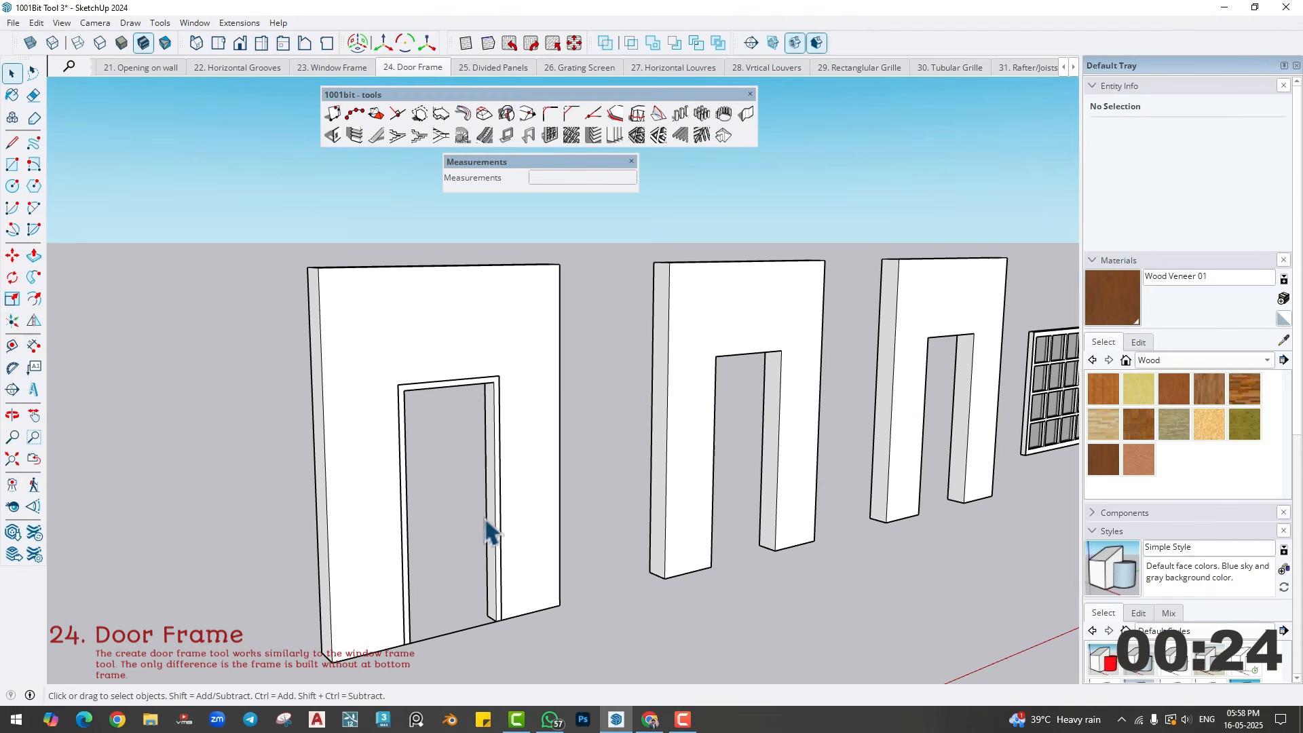
# - Draw a 7' by 3' rectangle across the second wall's door opening and select the resulting face
pyautogui.keyDown('shift'); pyautogui.moveTo(486, 532); pyautogui.dragTo(486, 498, button='middle'); pyautogui.keyUp('shift')
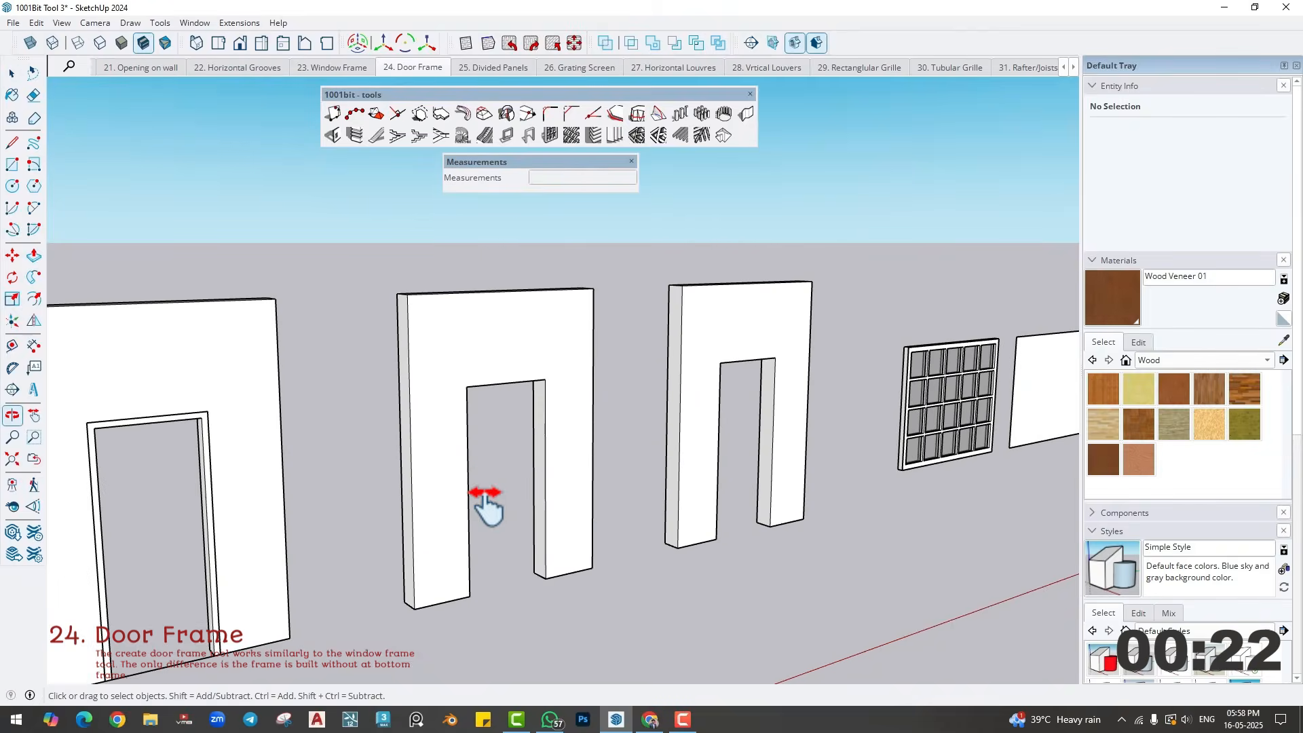
pyautogui.scroll(1, 486, 498)
pyautogui.press('r')
pyautogui.click(462, 362)
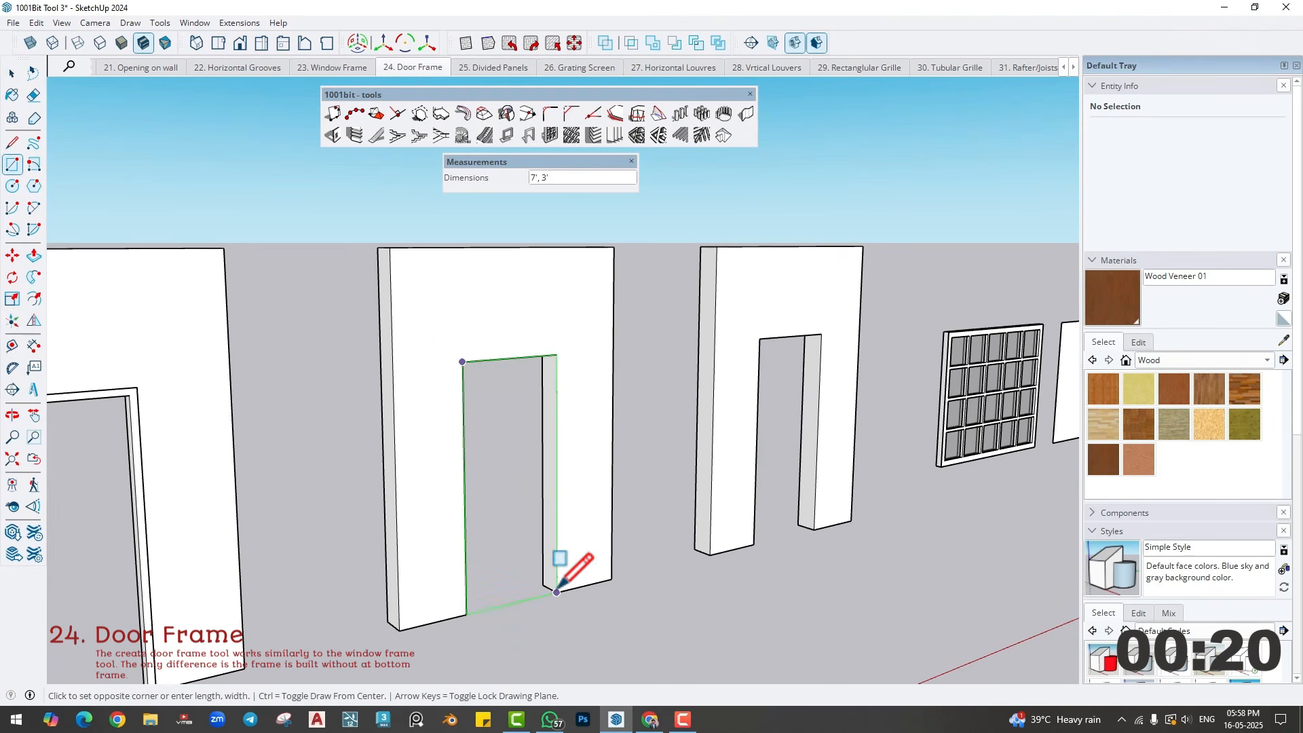
pyautogui.click(556, 588)
pyautogui.press('space')
pyautogui.click(514, 499)
# - Create a bevelled-edge door frame on the second opening, 6" deep and 2" wide with a 3/8" bevel, located at the back
pyautogui.click(528, 136)
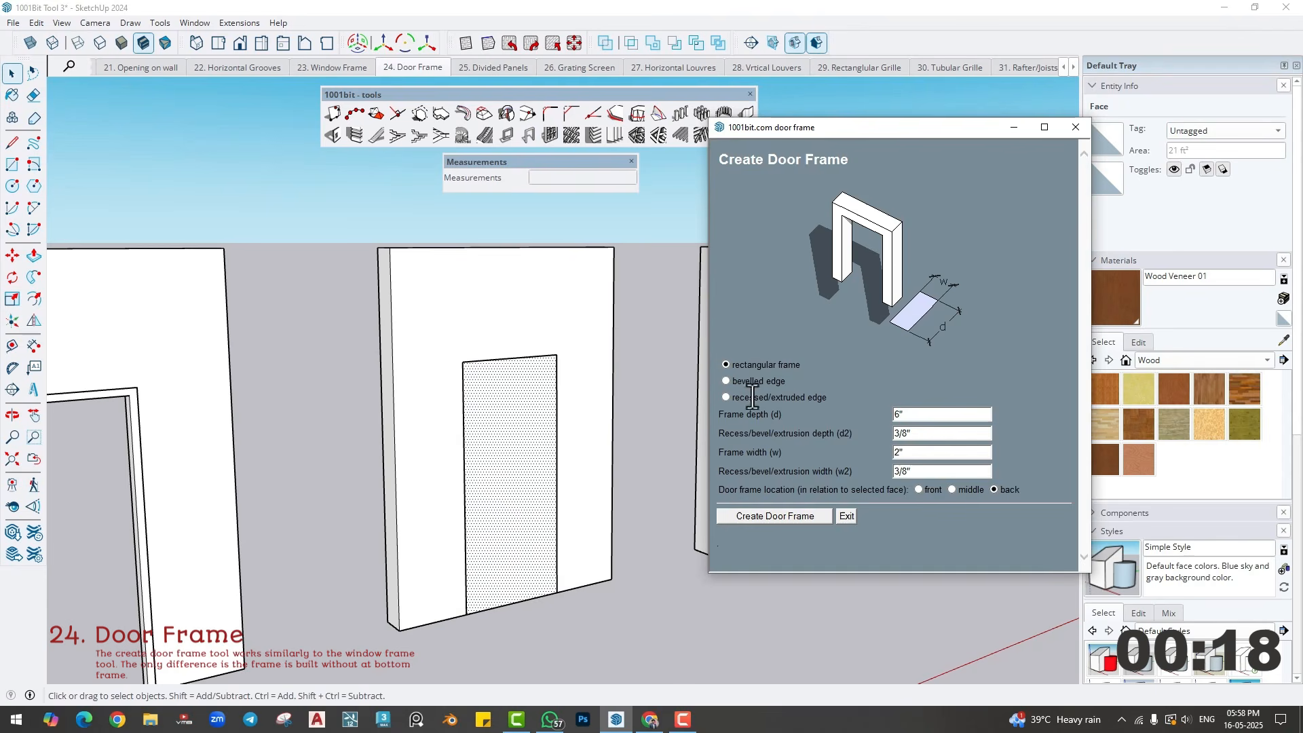
pyautogui.click(725, 381)
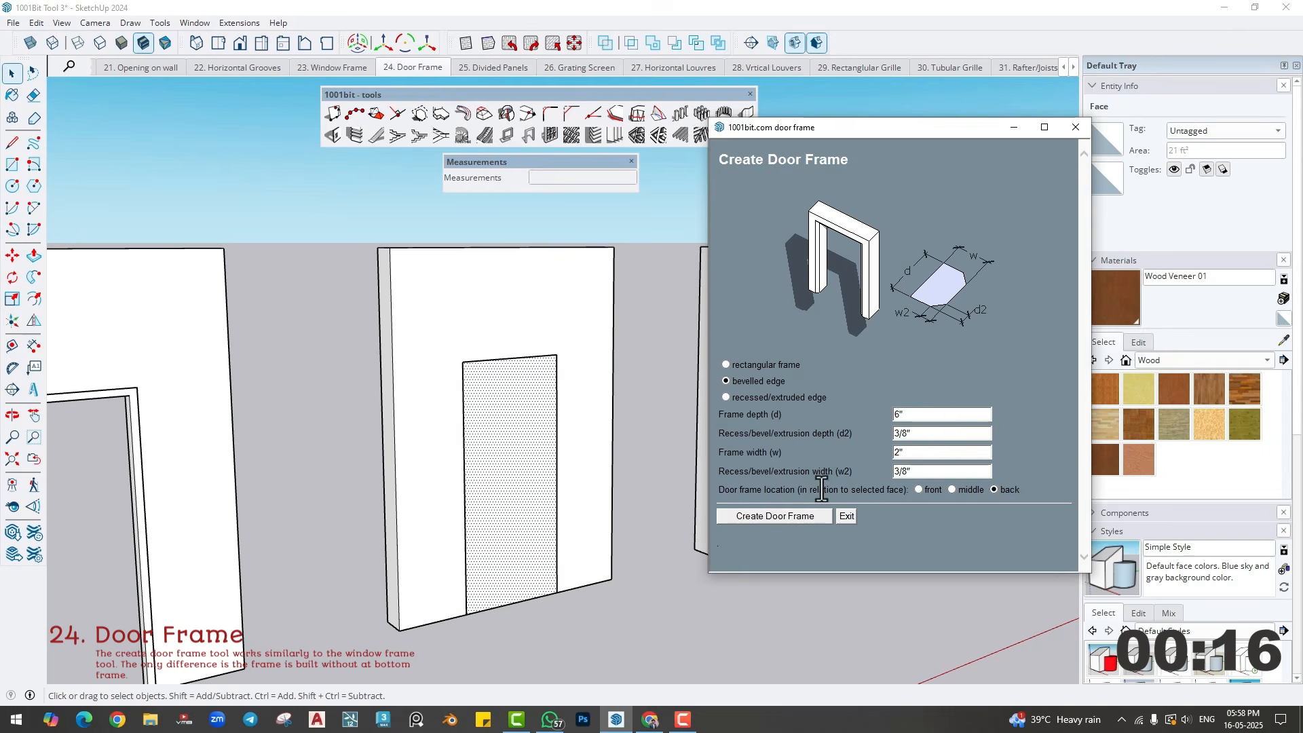
pyautogui.click(787, 518)
pyautogui.press('space')
pyautogui.scroll(3, 559, 564)
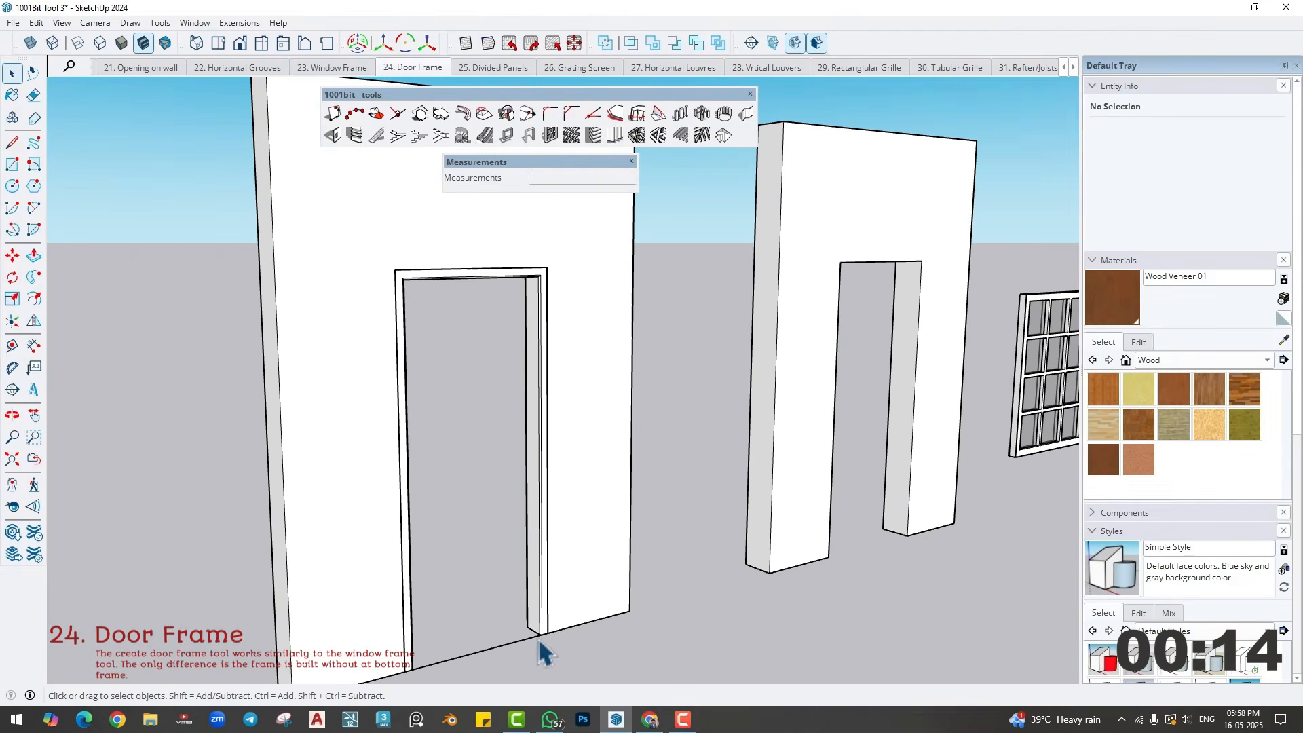
# - Draw a 7' by 3' rectangle across the third wall's door opening
pyautogui.scroll(-3, 620, 580)
pyautogui.moveTo(741, 484); pyautogui.dragTo(760, 483, button='middle')
pyautogui.scroll(-3, 572, 532)
pyautogui.scroll(4, 572, 532)
pyautogui.press('r')
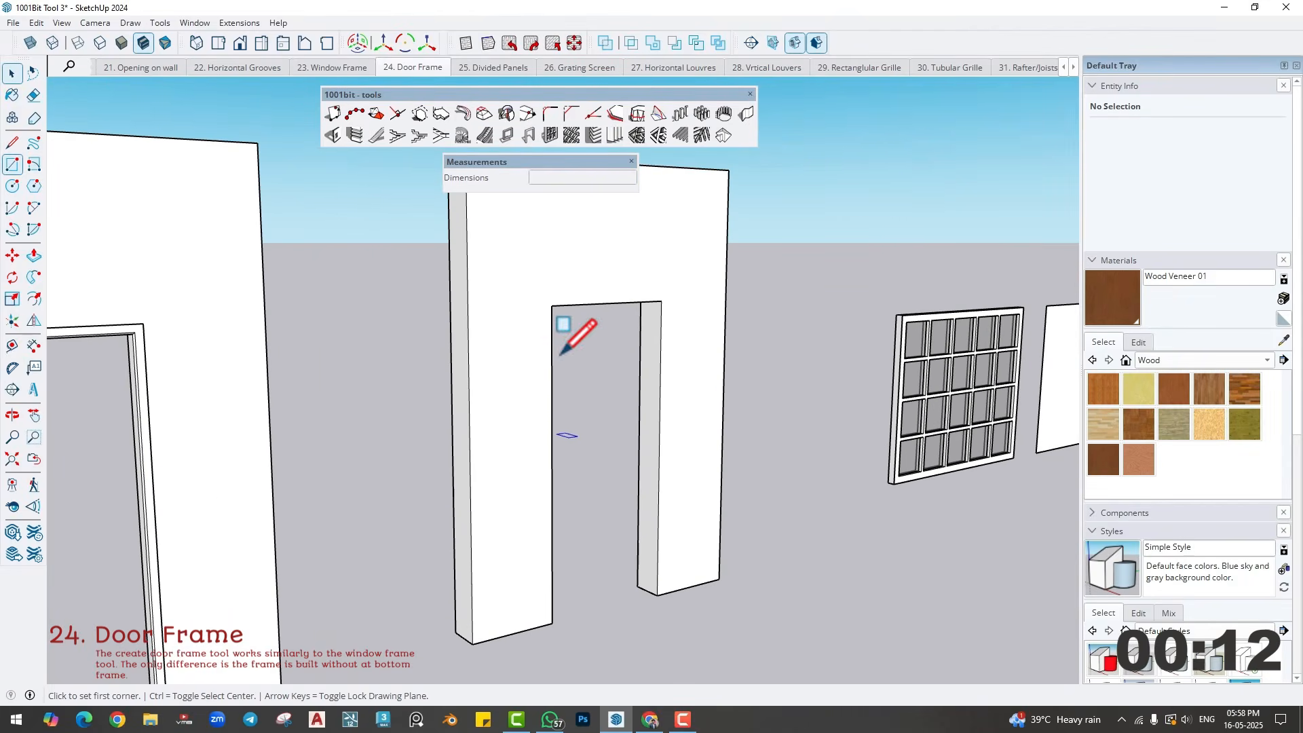
pyautogui.click(551, 312)
pyautogui.click(657, 595)
pyautogui.press('space')
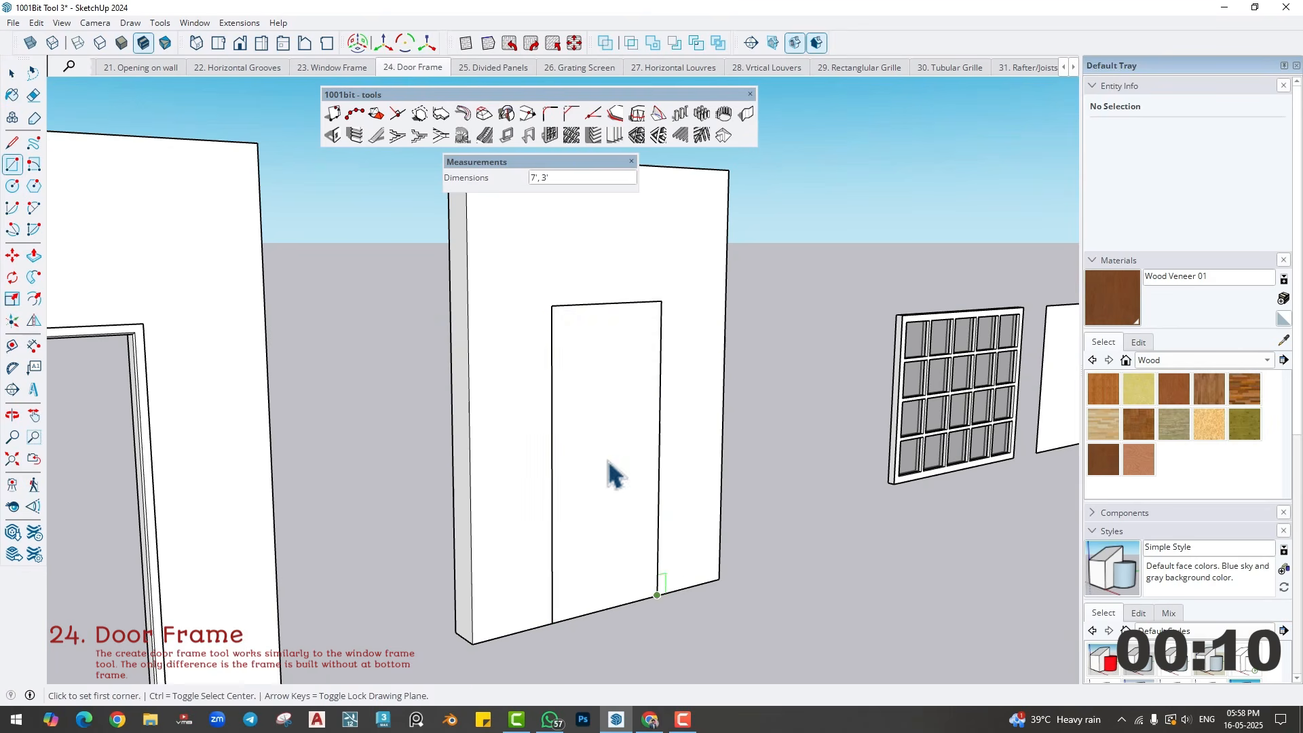
# - Create a recessed/extruded-edge door frame on the third opening, 6" deep and 2" wide with a 3/8" recess, located at the back
pyautogui.click(523, 140)
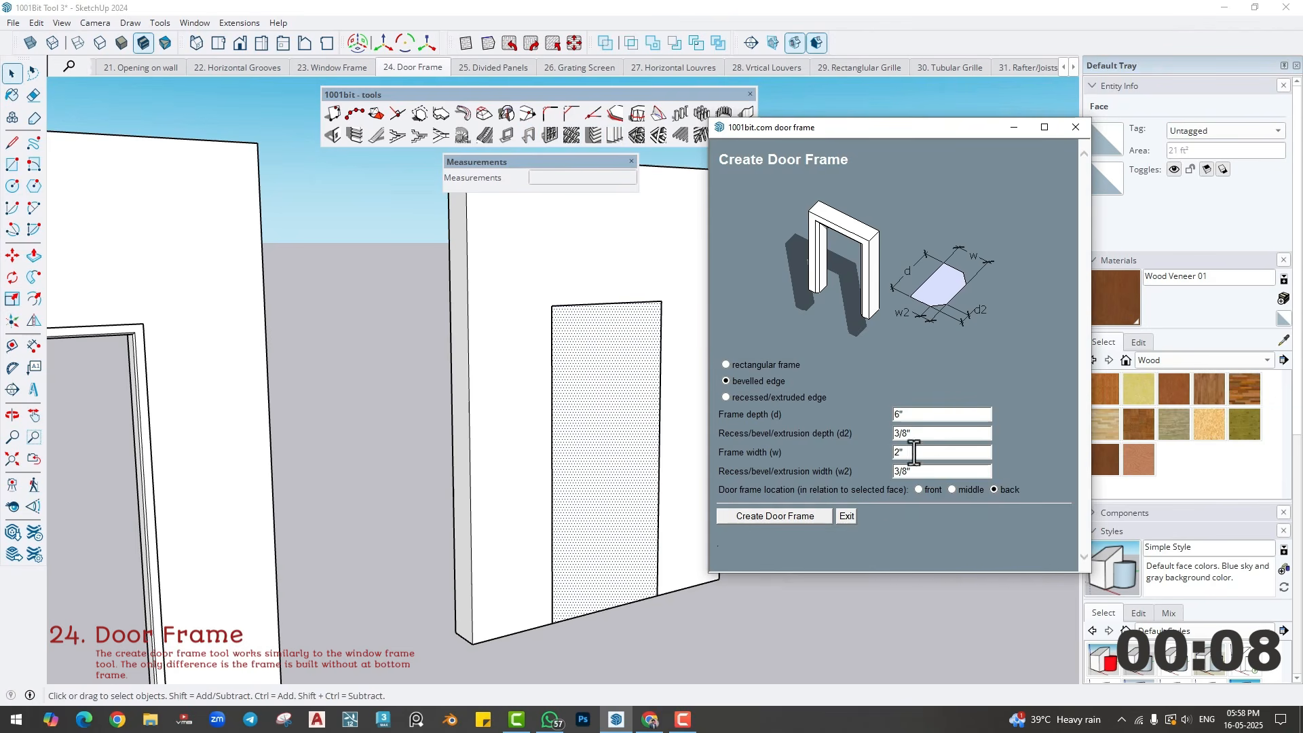
pyautogui.click(725, 397)
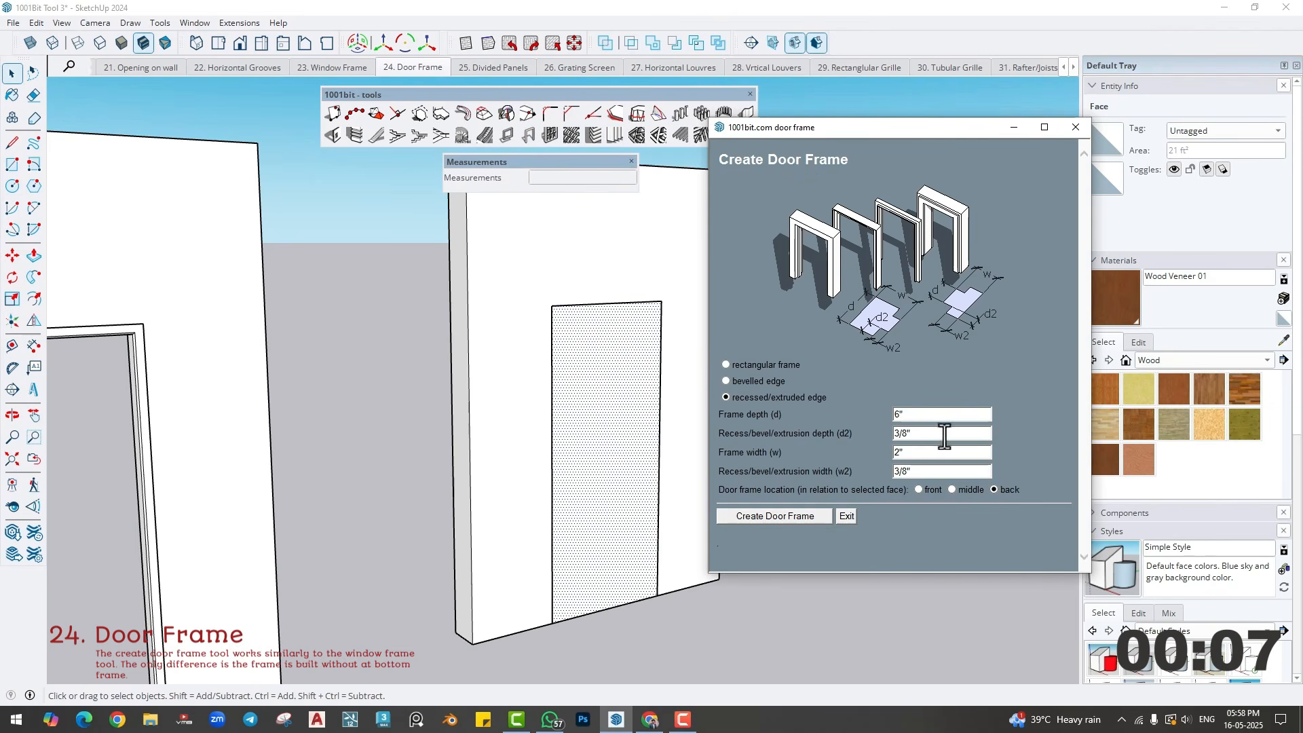
pyautogui.click(763, 514)
pyautogui.scroll(6, 682, 610)
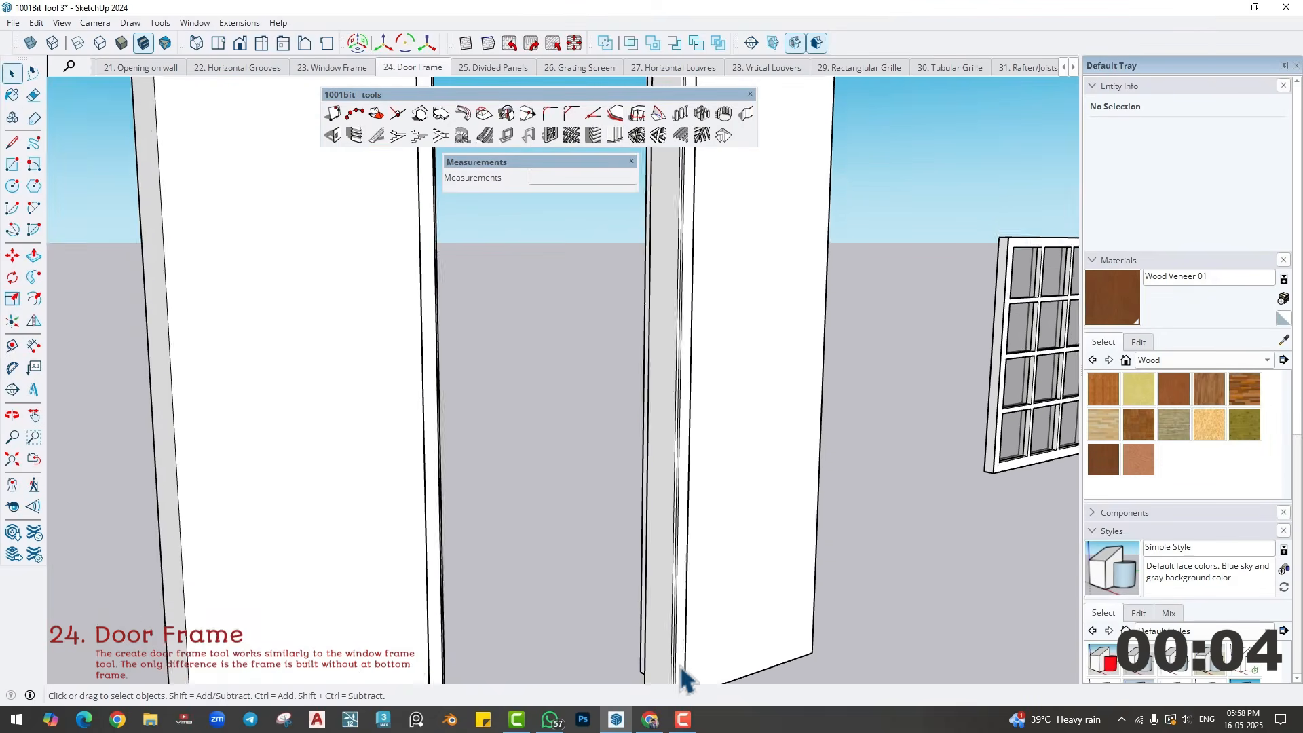
pyautogui.scroll(-5, 682, 611)
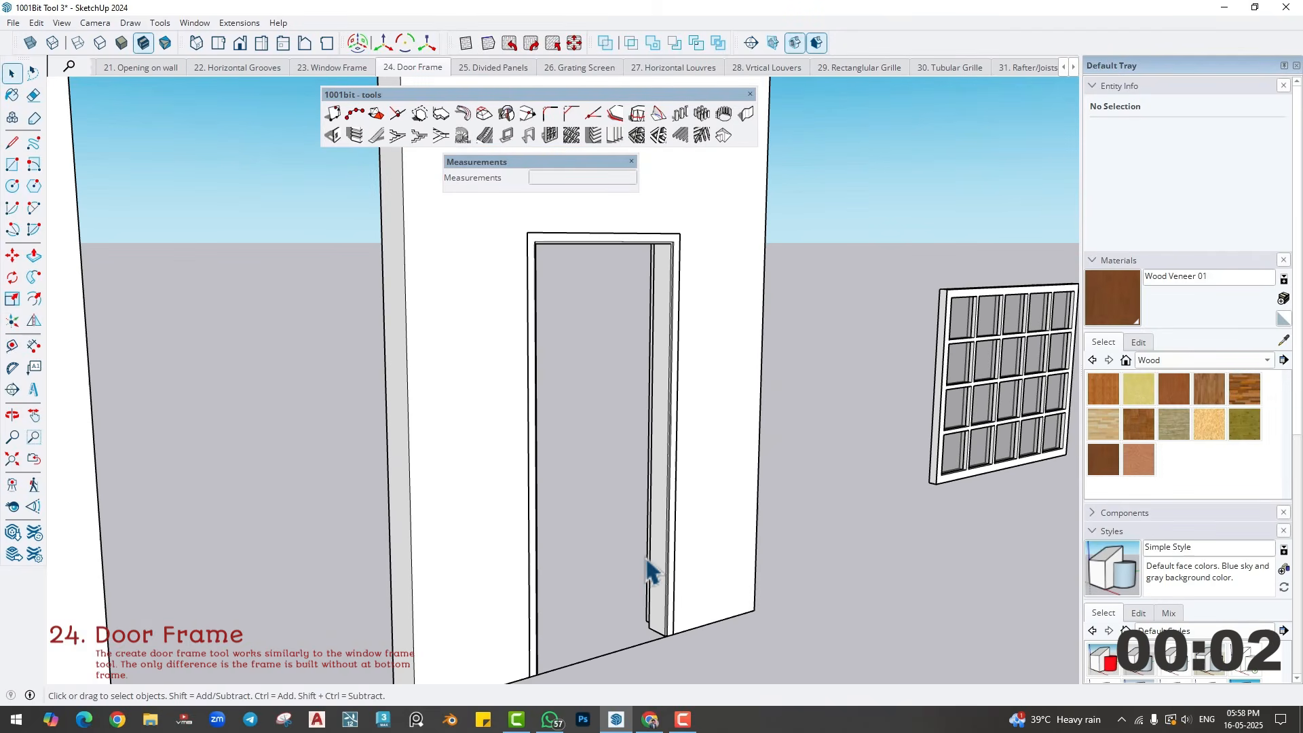
pyautogui.scroll(-3, 648, 563)
pyautogui.moveTo(669, 538); pyautogui.dragTo(527, 532, button='middle')
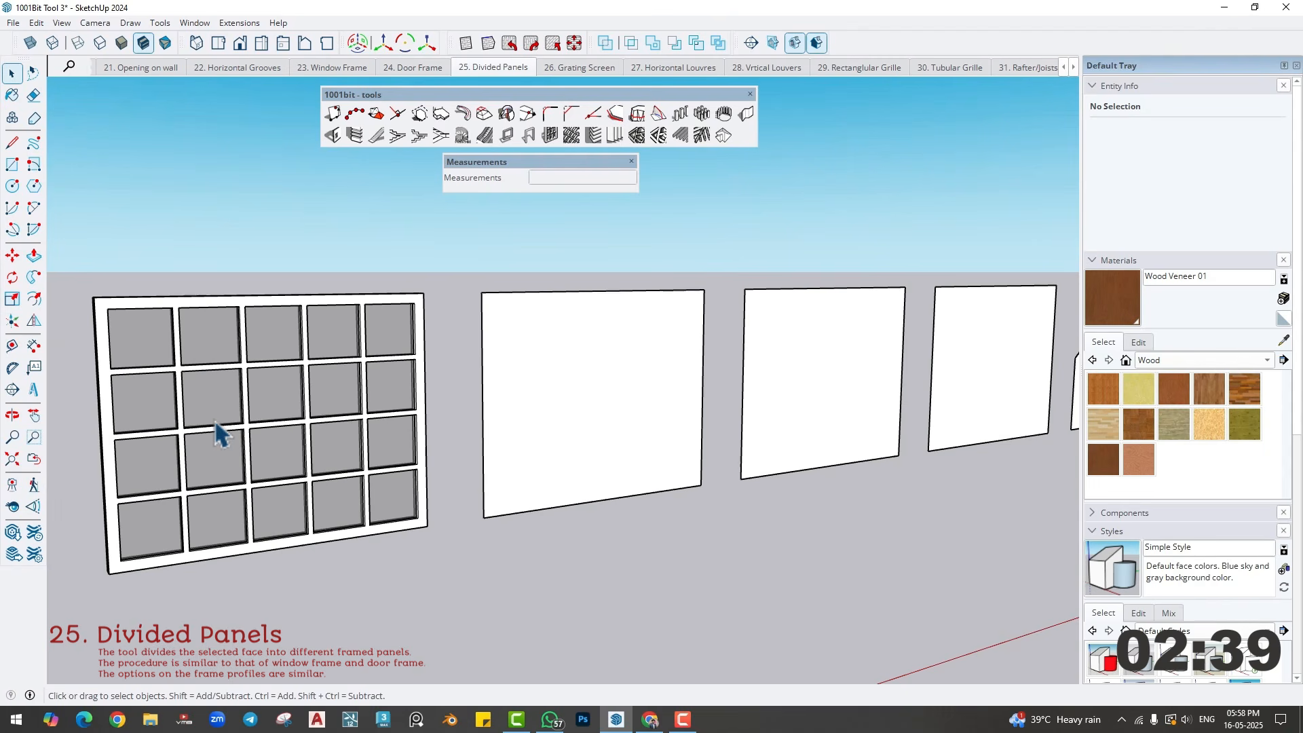
# - Dimension the width and height of the blank face beside the sample divided panel
pyautogui.click(559, 389)
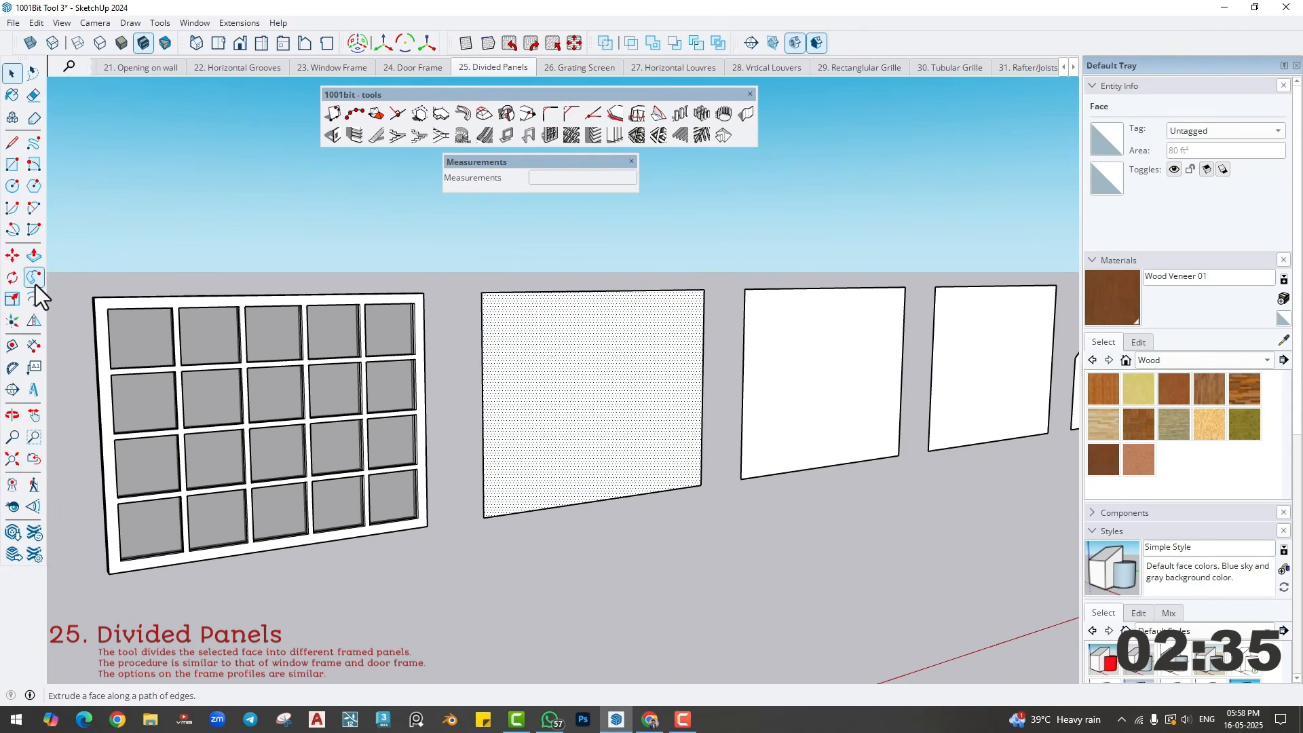
pyautogui.click(33, 345)
pyautogui.click(504, 291)
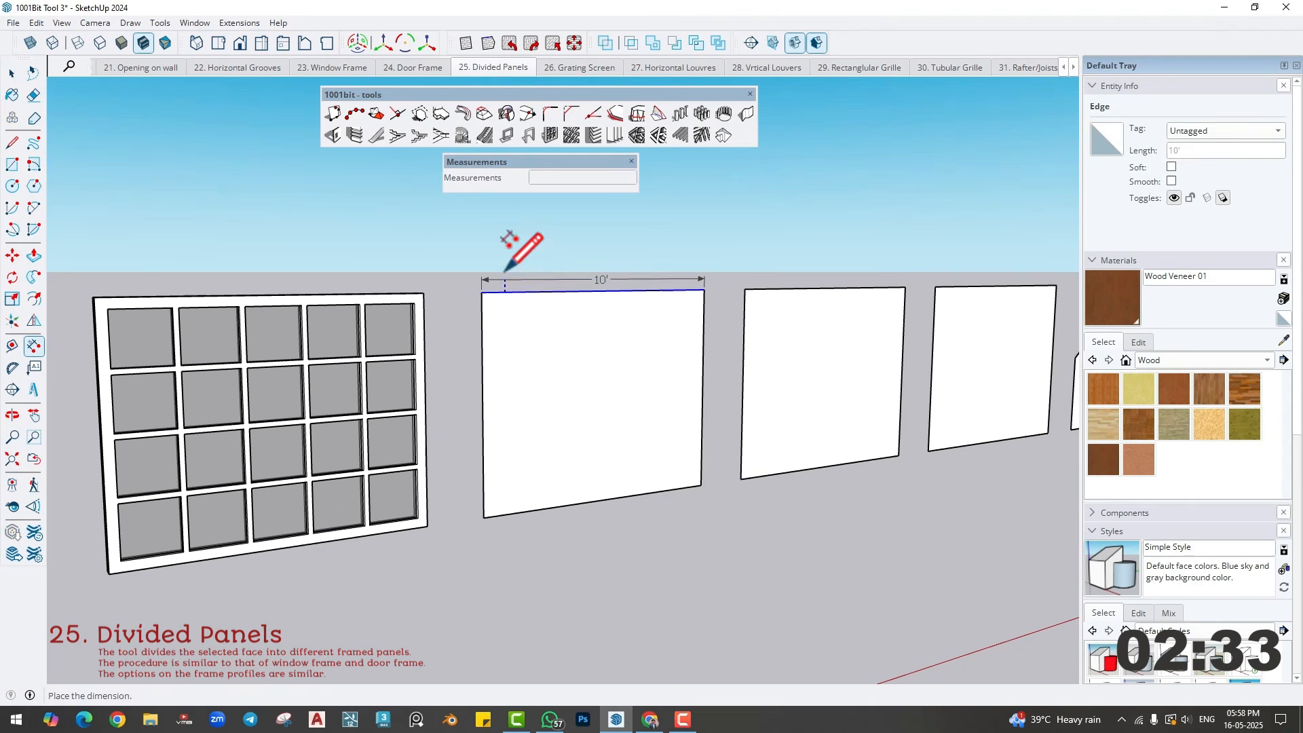
pyautogui.click(505, 270)
pyautogui.click(704, 355)
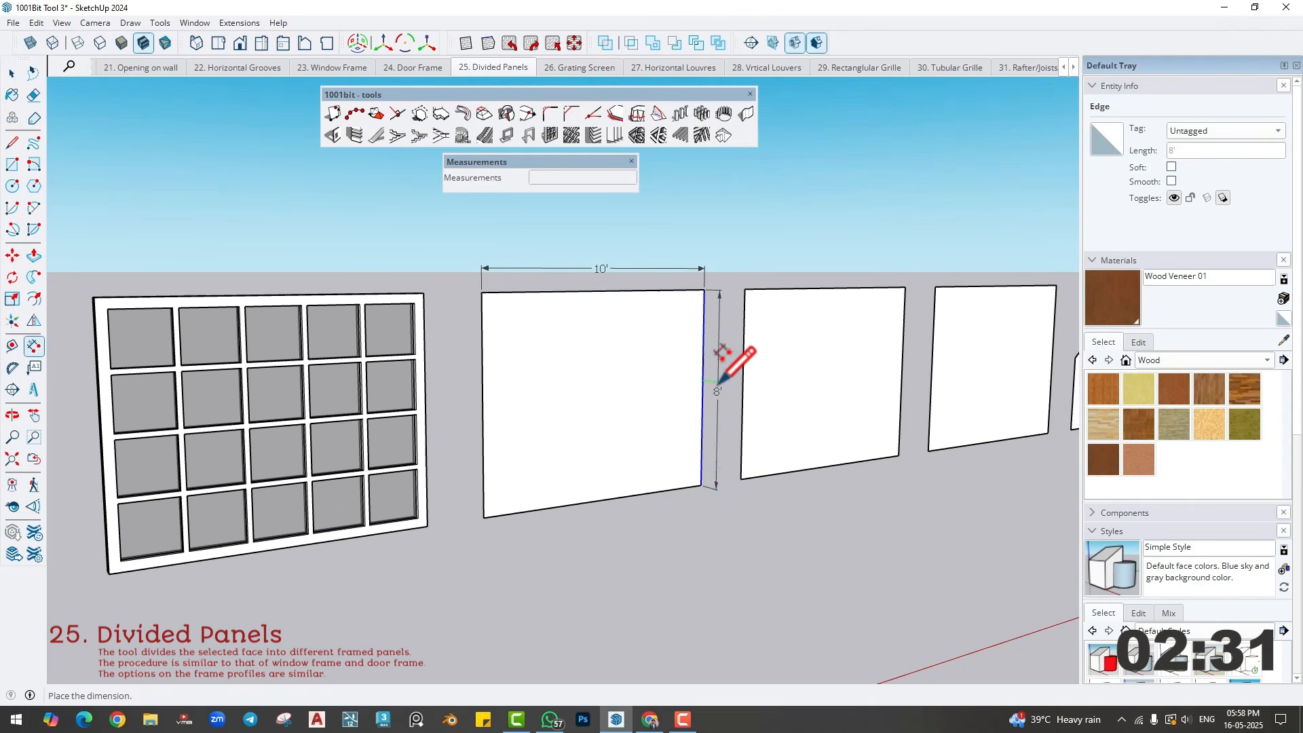
pyautogui.click(718, 384)
pyautogui.press('space')
# - Start the Panel Divider on the dimensioned 10' by 8' face and preview the bevelled and recessed profiles, keeping the plain rectangular frame
pyautogui.click(587, 416)
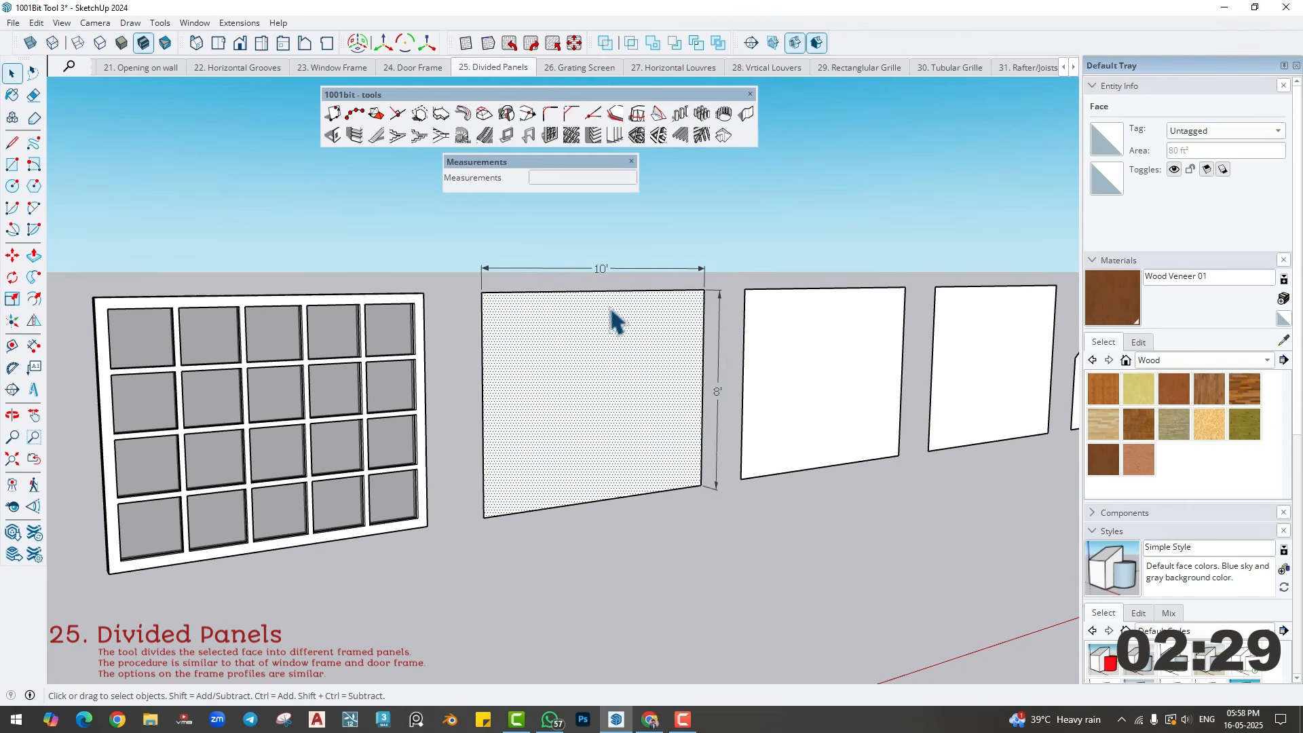
pyautogui.click(551, 133)
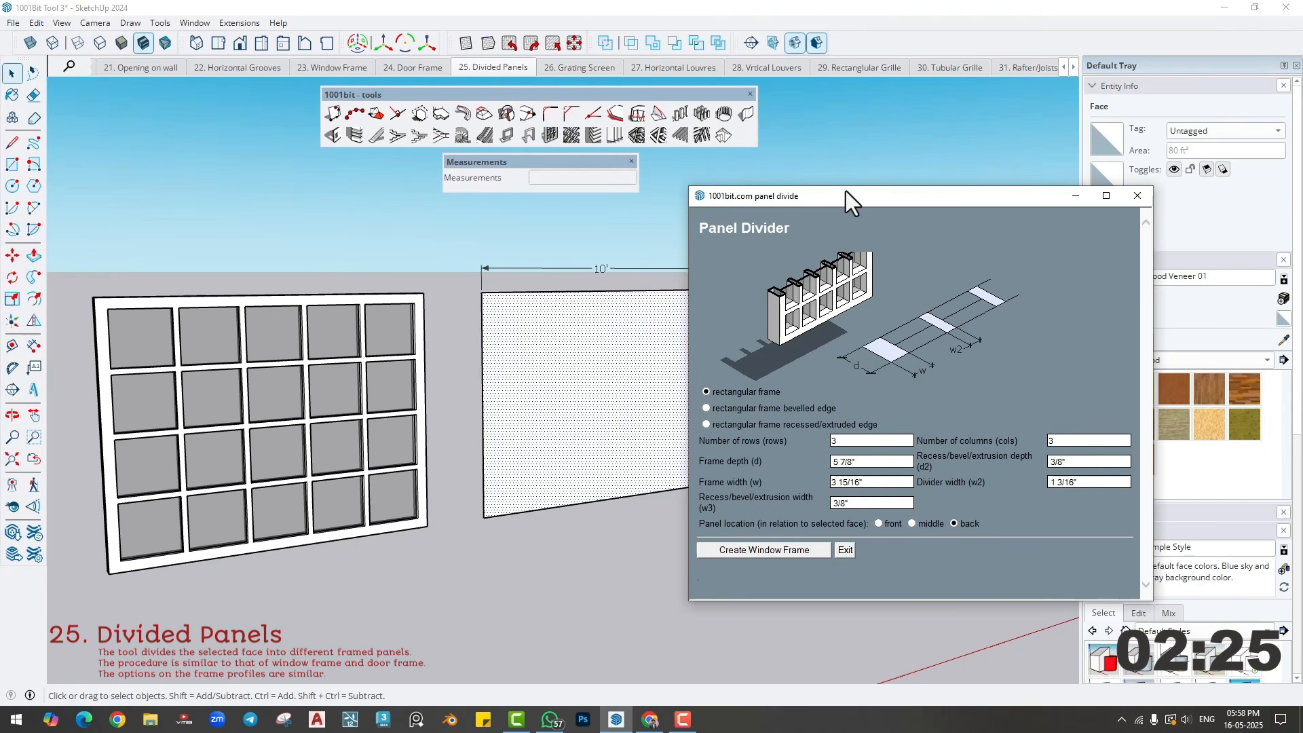
pyautogui.moveTo(846, 191); pyautogui.dragTo(914, 120)
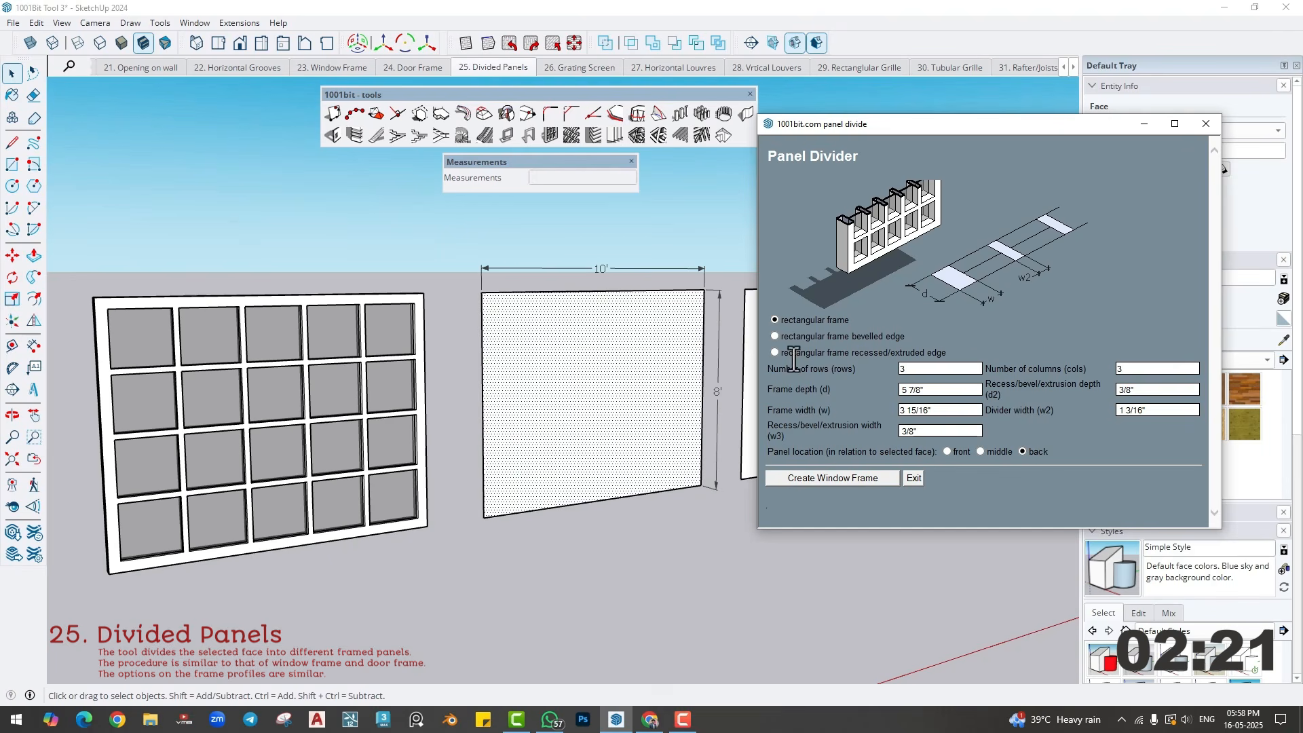
pyautogui.click(774, 336)
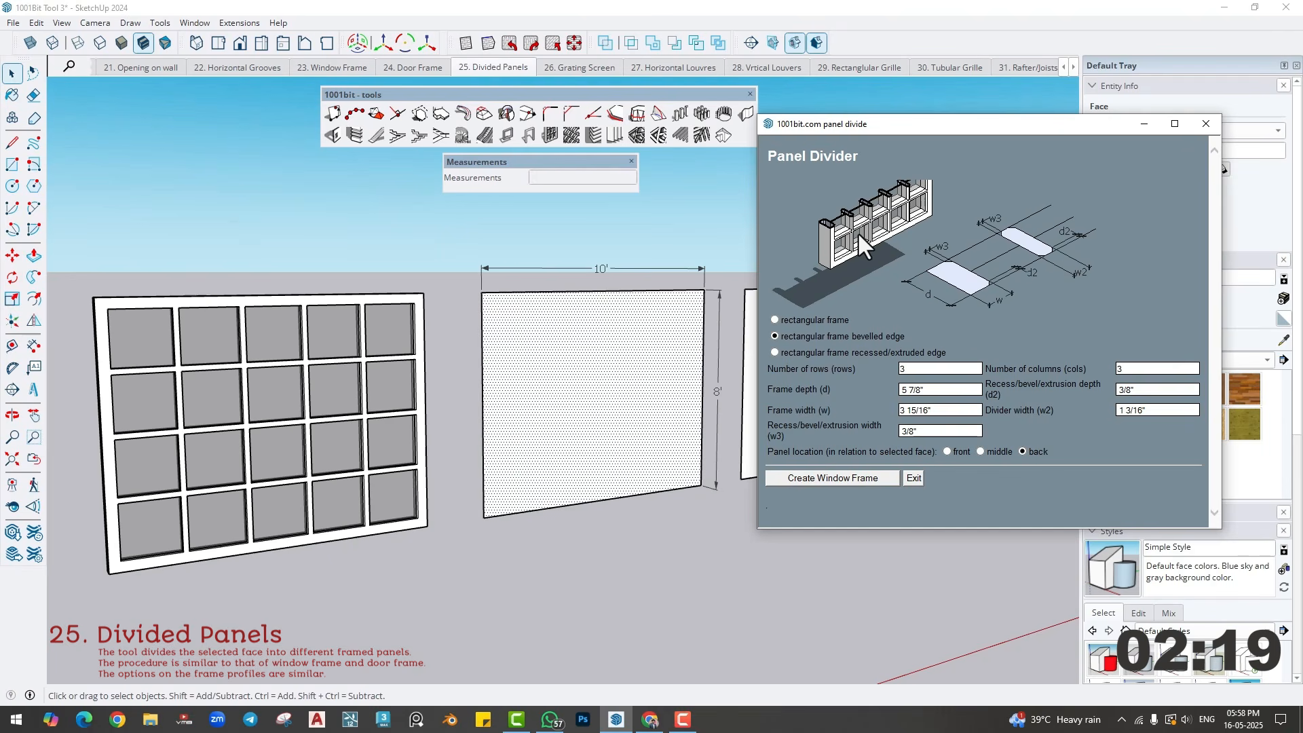
pyautogui.click(775, 352)
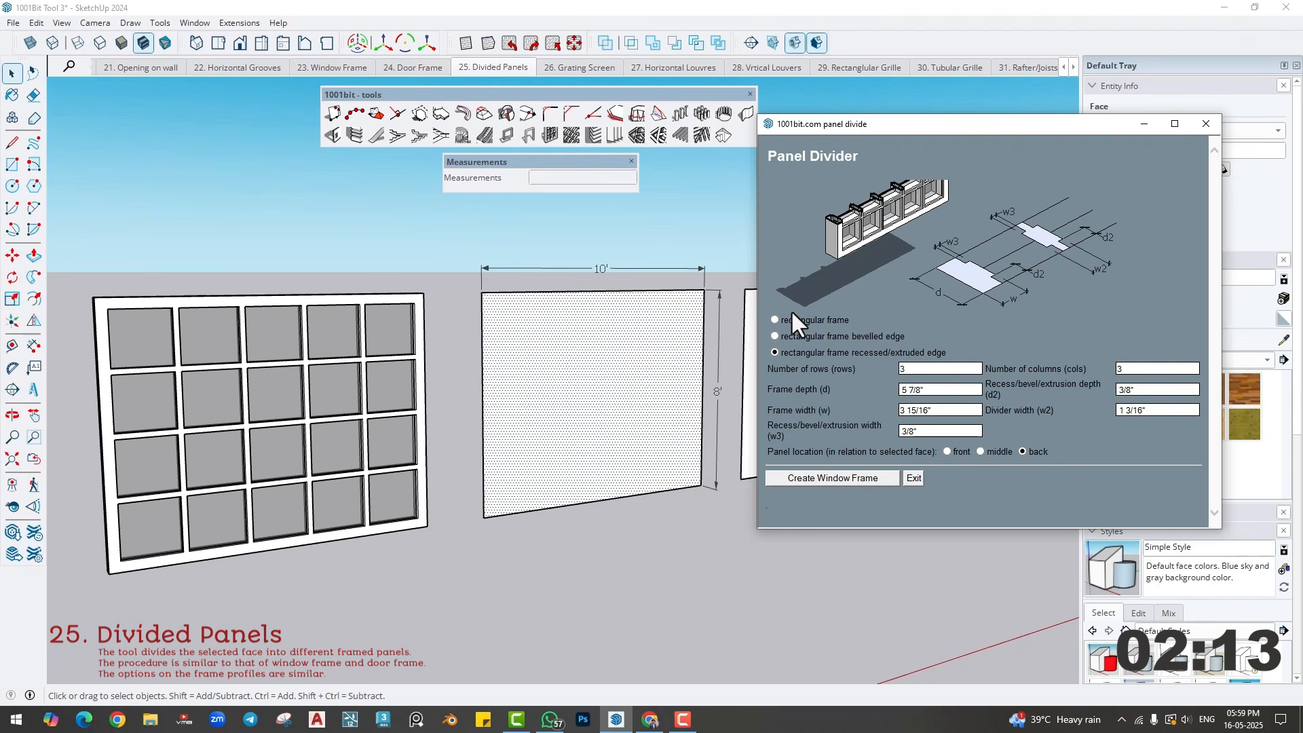
pyautogui.click(775, 319)
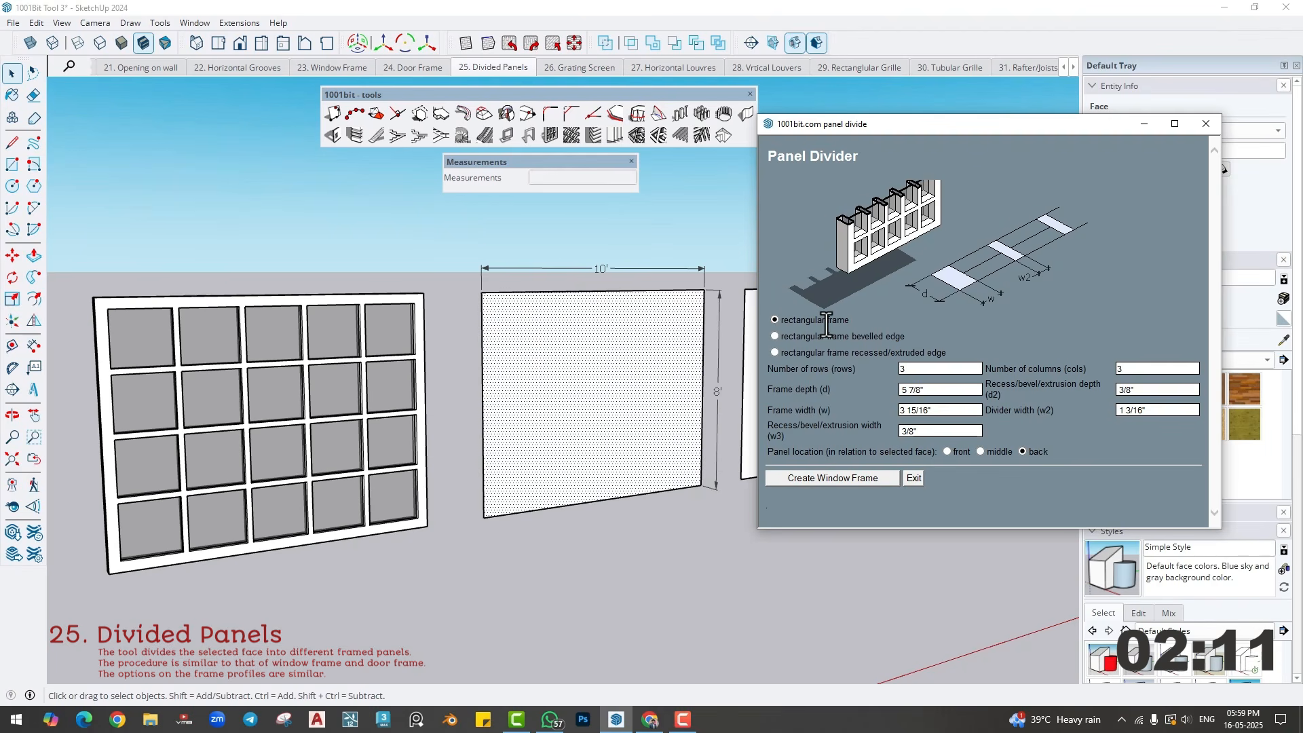
# - Set the divided panel to 4 rows and 5 columns with a frame depth of 3"
pyautogui.doubleClick(913, 370)
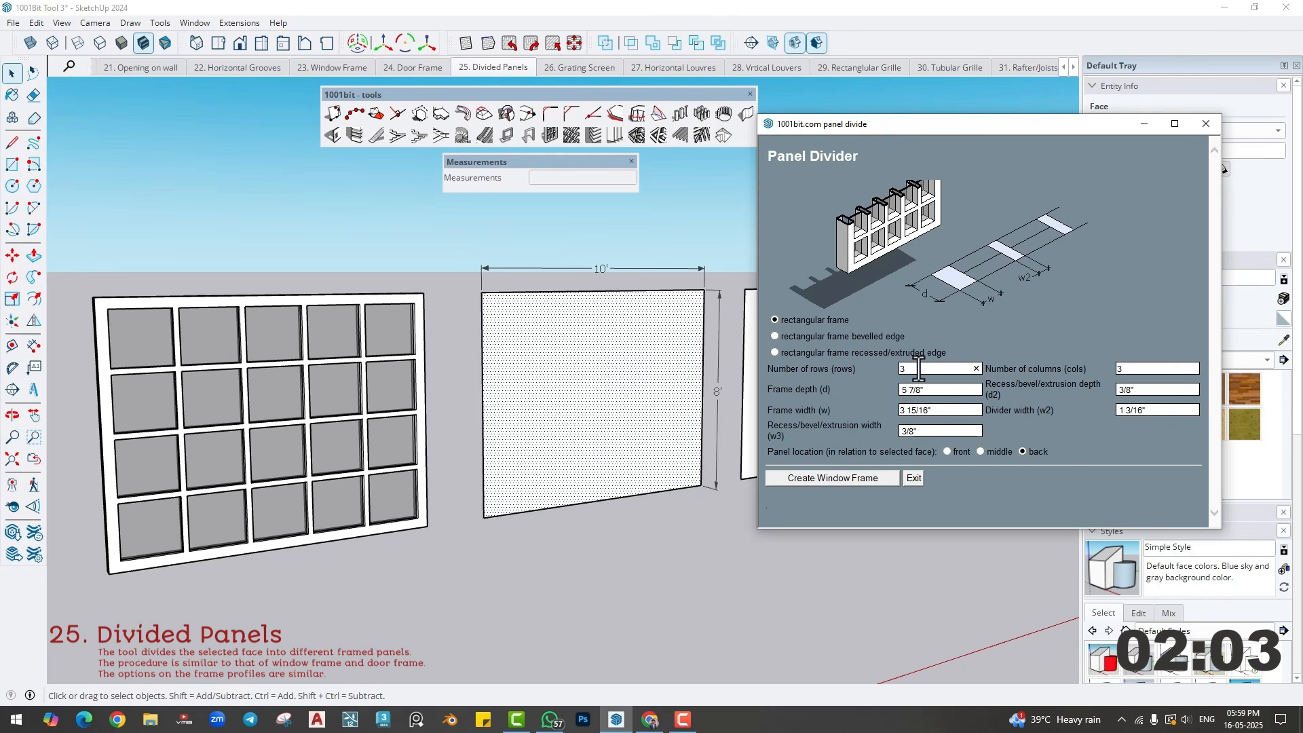
pyautogui.moveTo(918, 368); pyautogui.dragTo(895, 371)
pyautogui.write('4')
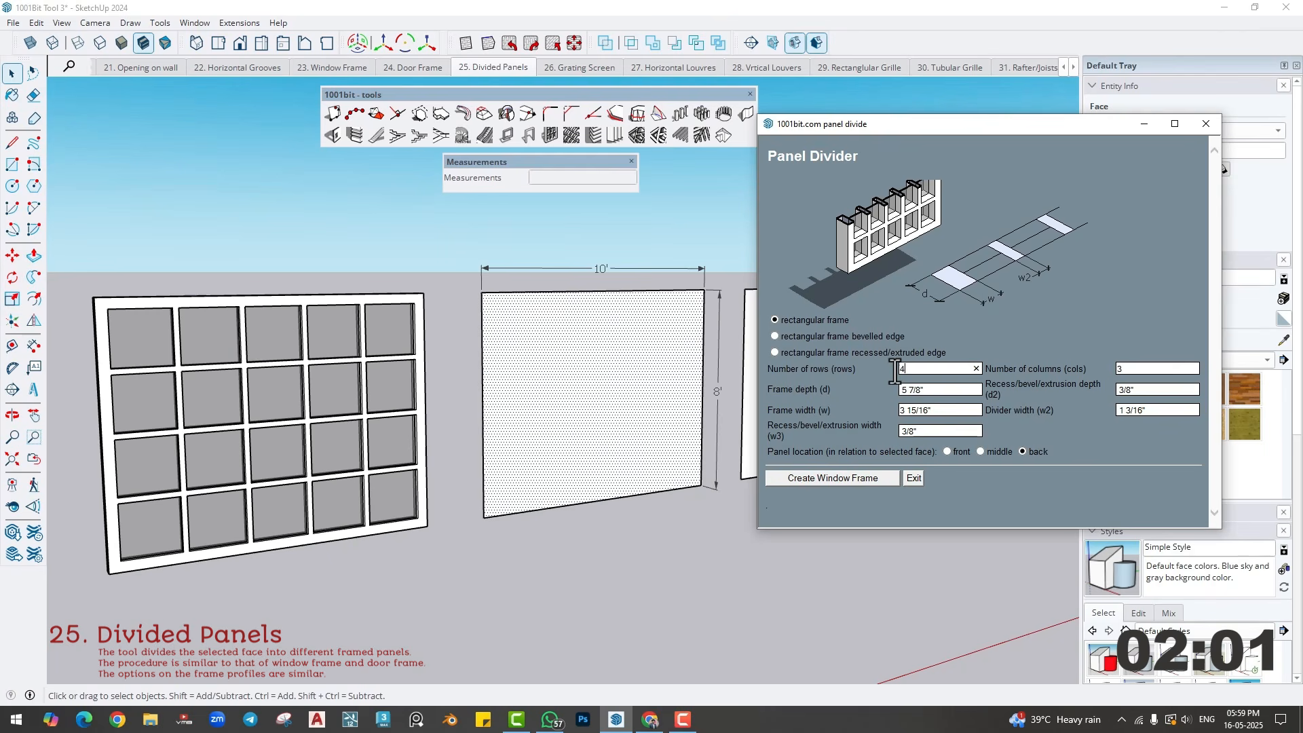
pyautogui.doubleClick(1153, 370)
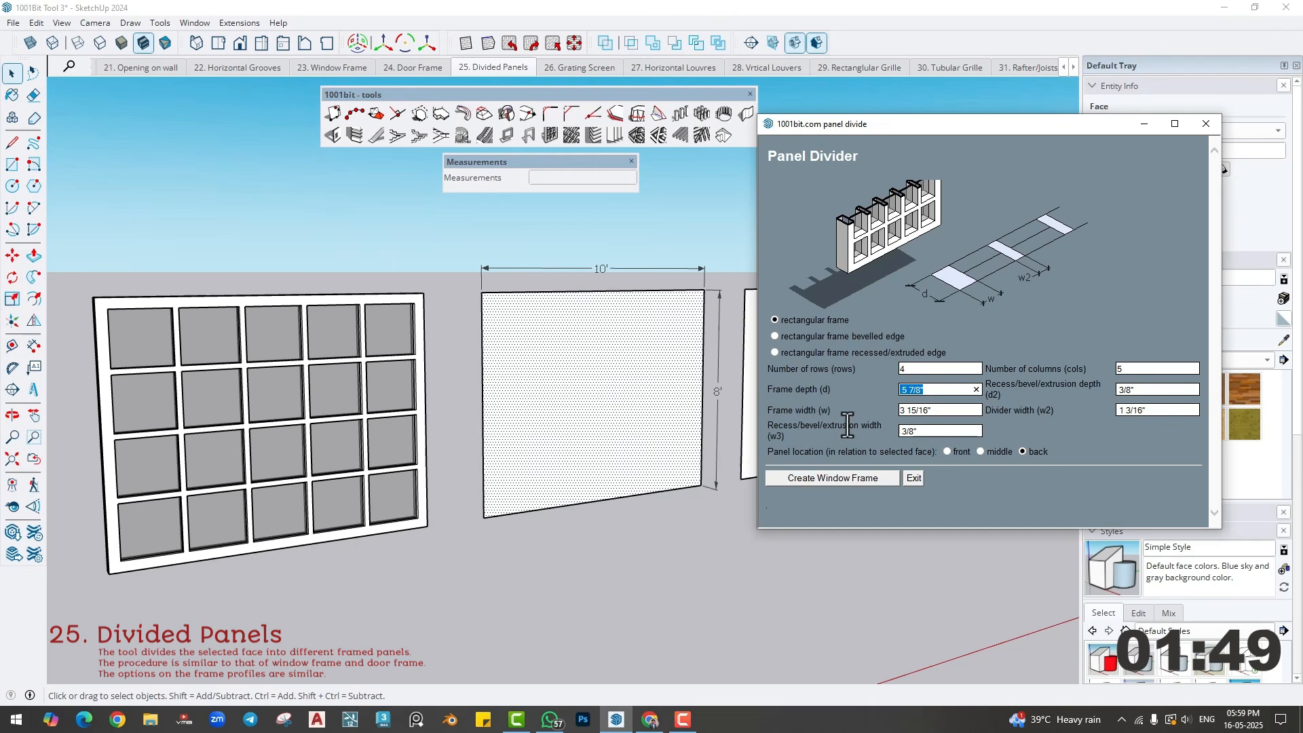
pyautogui.click(936, 390)
pyautogui.write('3')
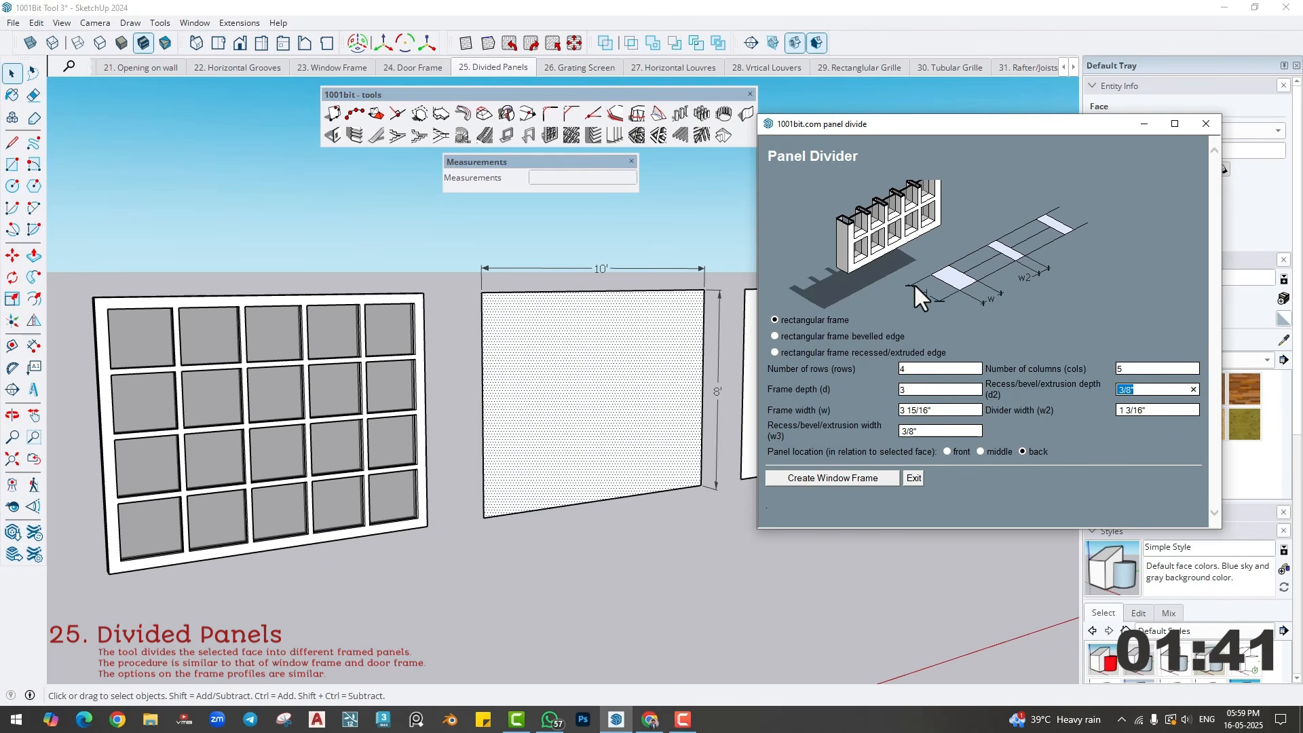
# - Set the frame width to 3" and divider width to 2", and create the panel with bevelled edges, located at the back
pyautogui.click(775, 336)
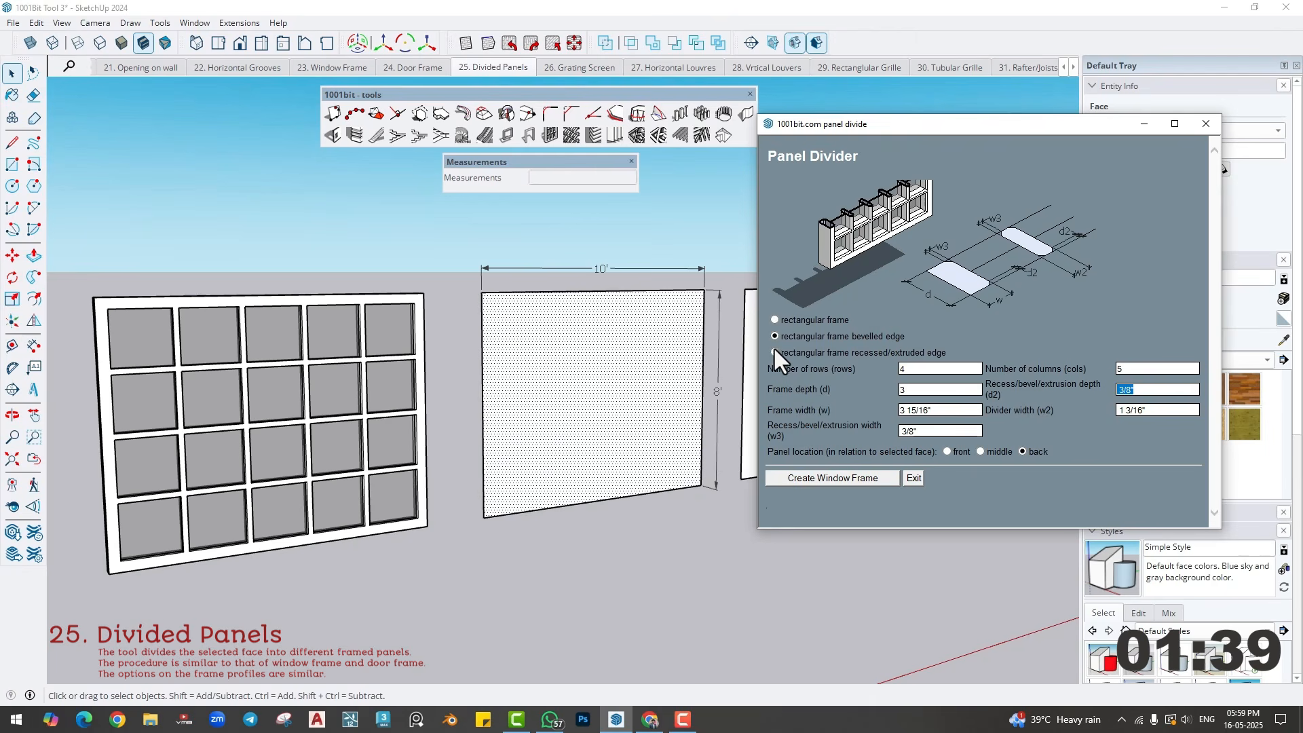
pyautogui.click(774, 353)
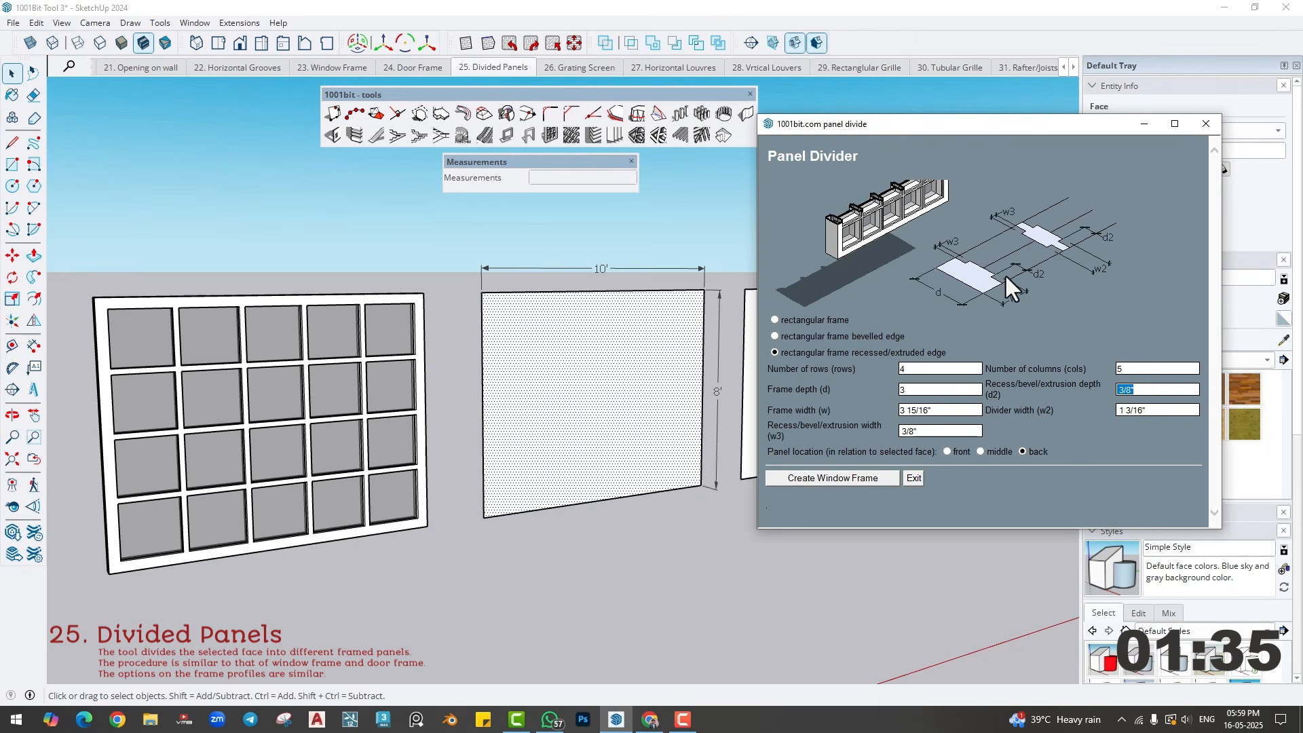
pyautogui.click(775, 320)
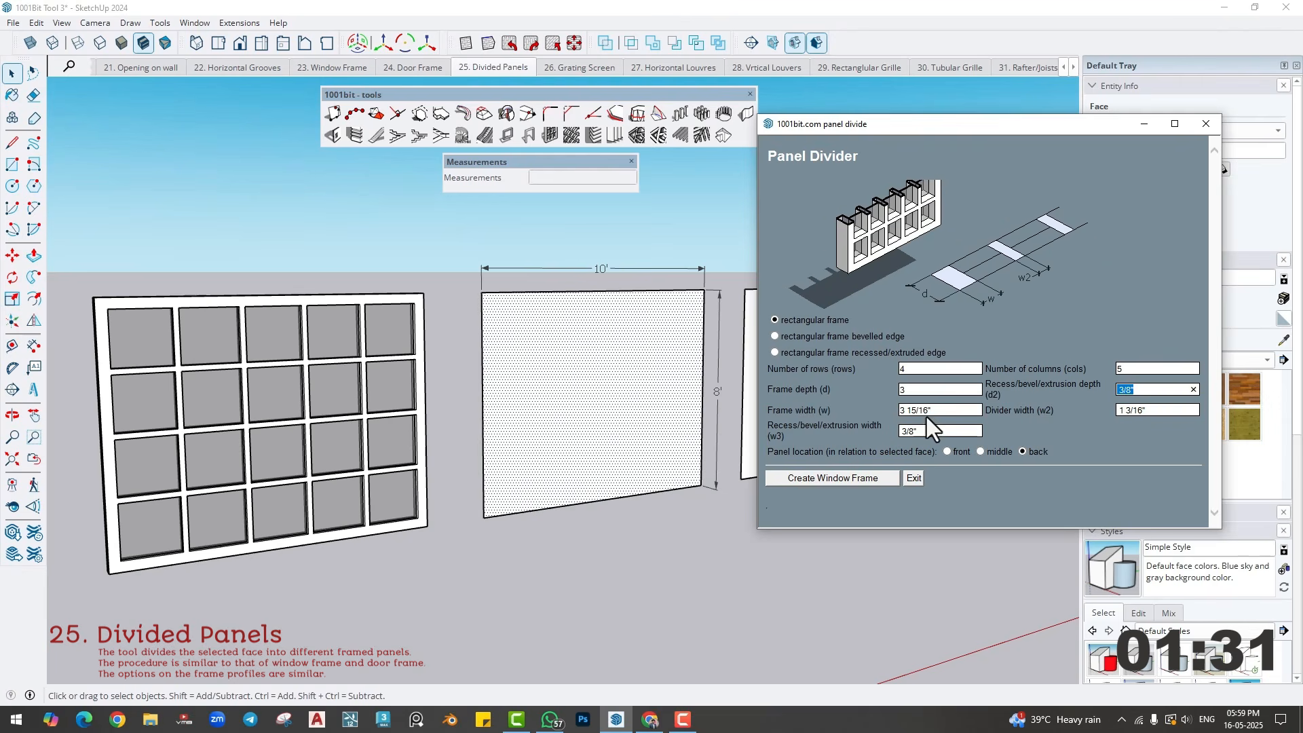
pyautogui.press('Tab')
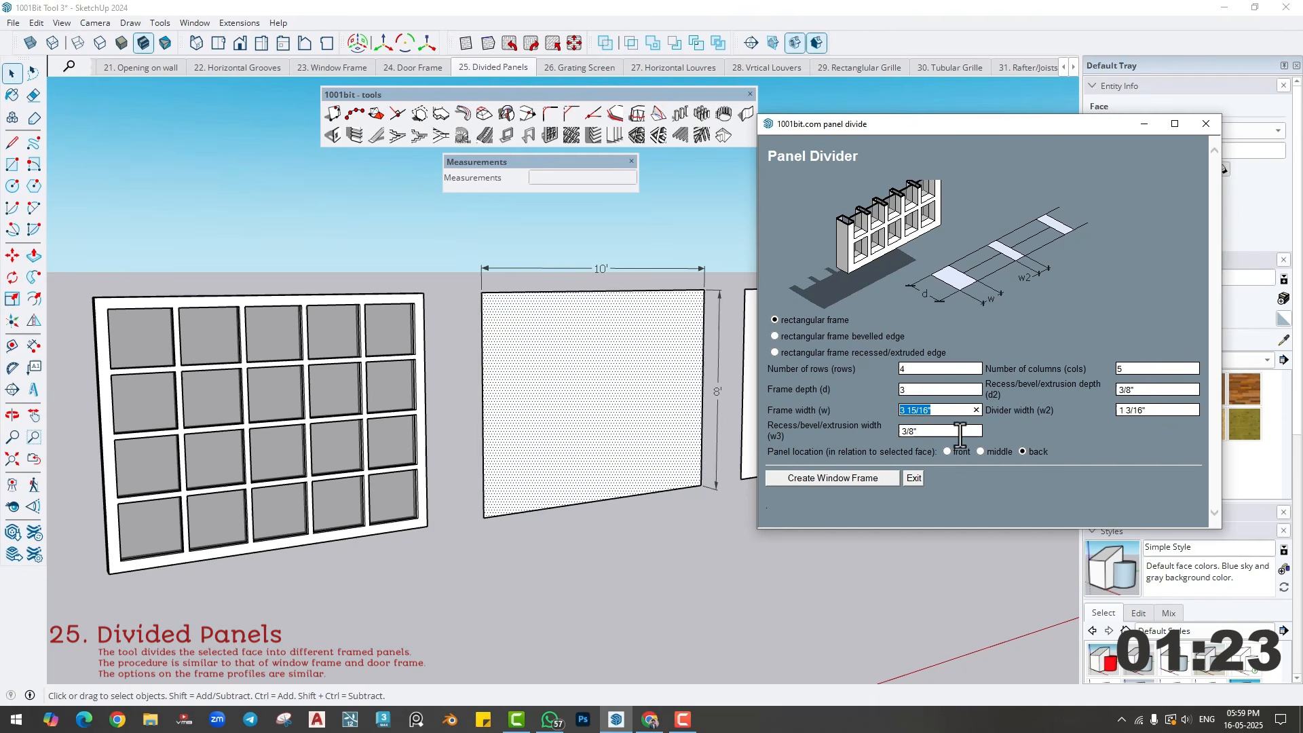
pyautogui.moveTo(941, 411); pyautogui.dragTo(879, 411)
pyautogui.write('3')
pyautogui.moveTo(1119, 410); pyautogui.dragTo(1163, 413)
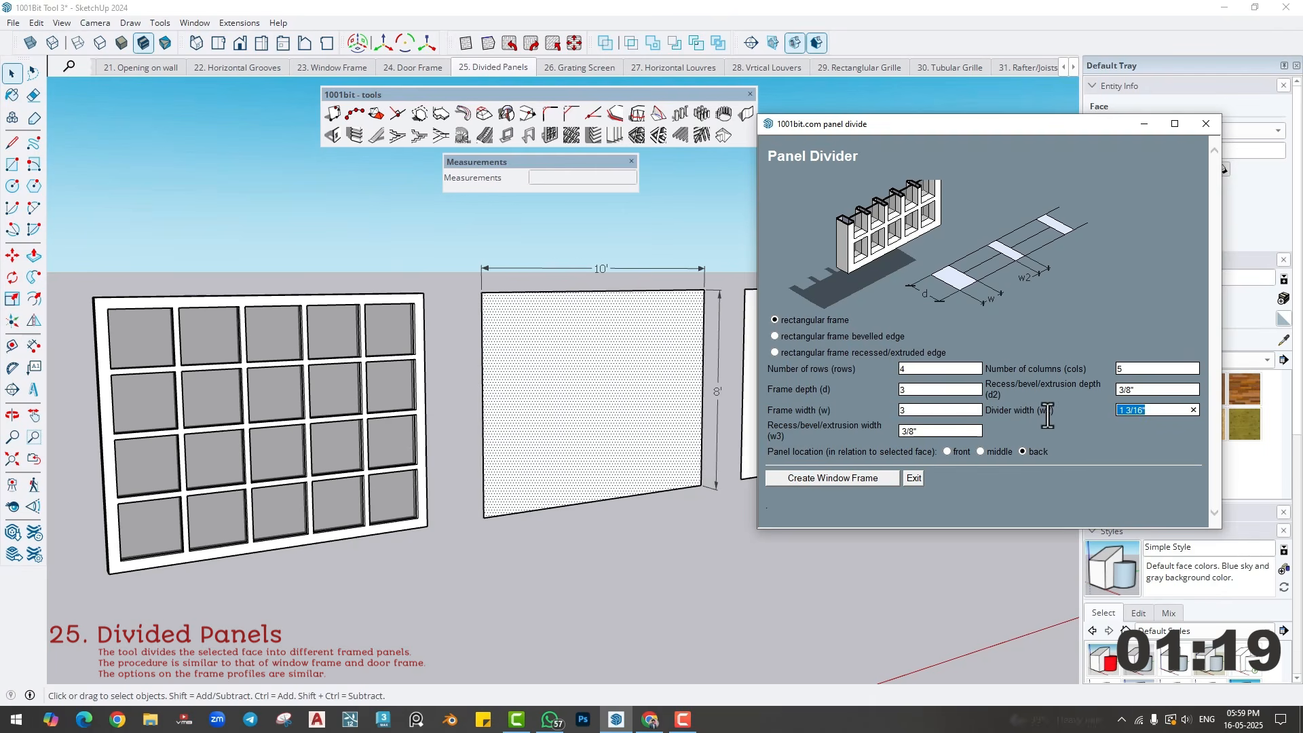
pyautogui.write('2')
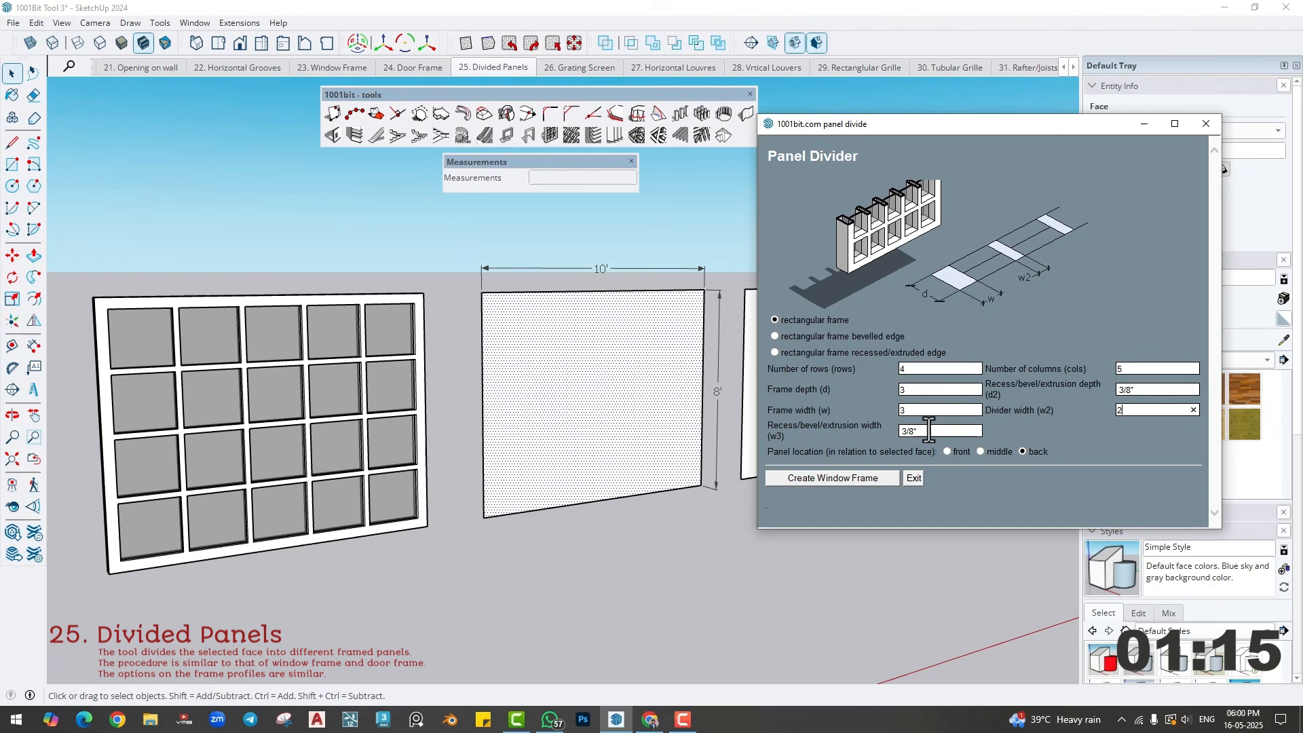
pyautogui.press('Tab')
pyautogui.click(774, 335)
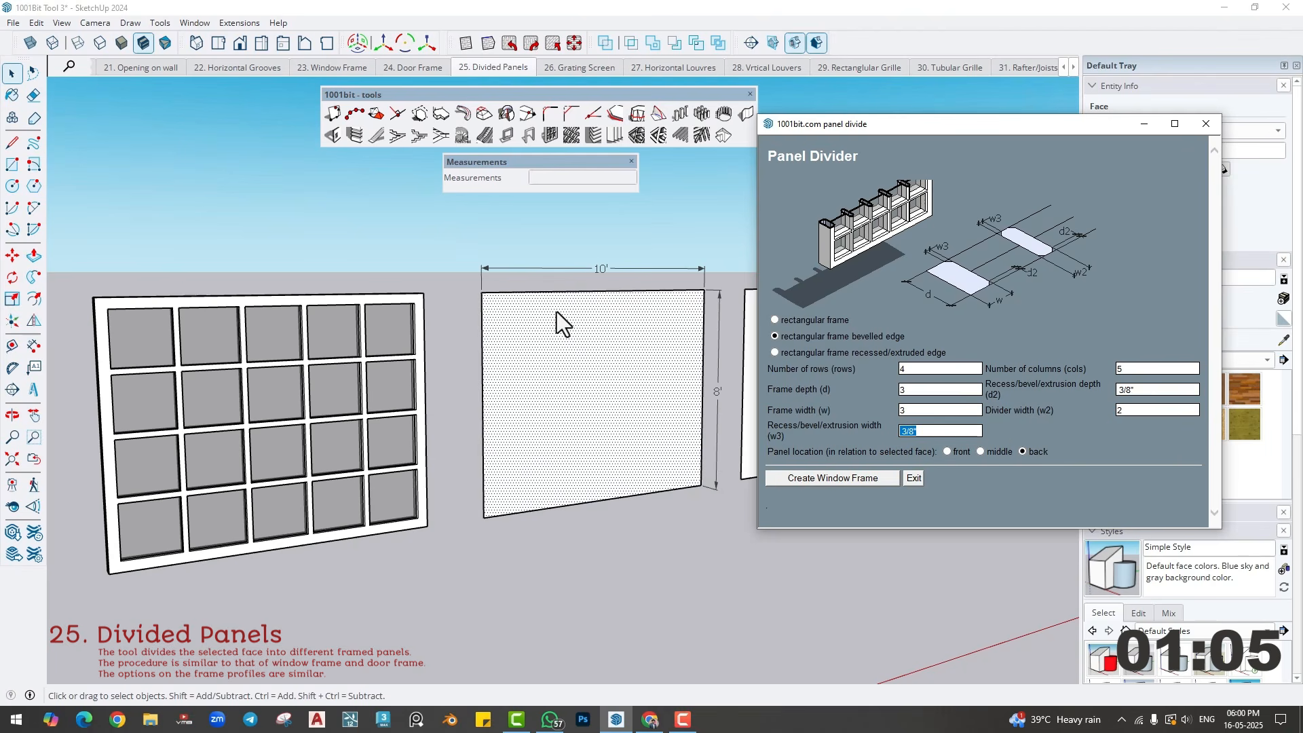
pyautogui.click(809, 482)
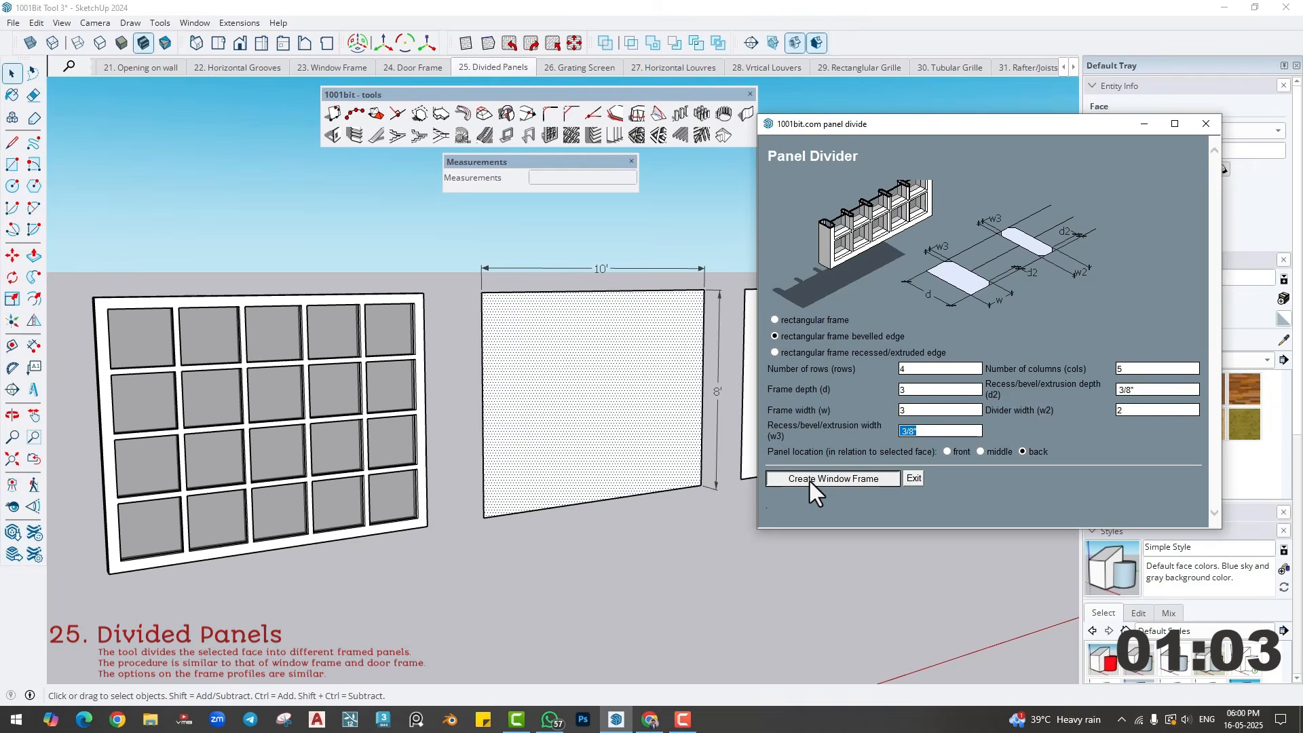
# - Paint the glass panes of the new bevelled panel with Translucent Glass Gray from the Glass and Mirrors materials
pyautogui.scroll(3, 631, 431)
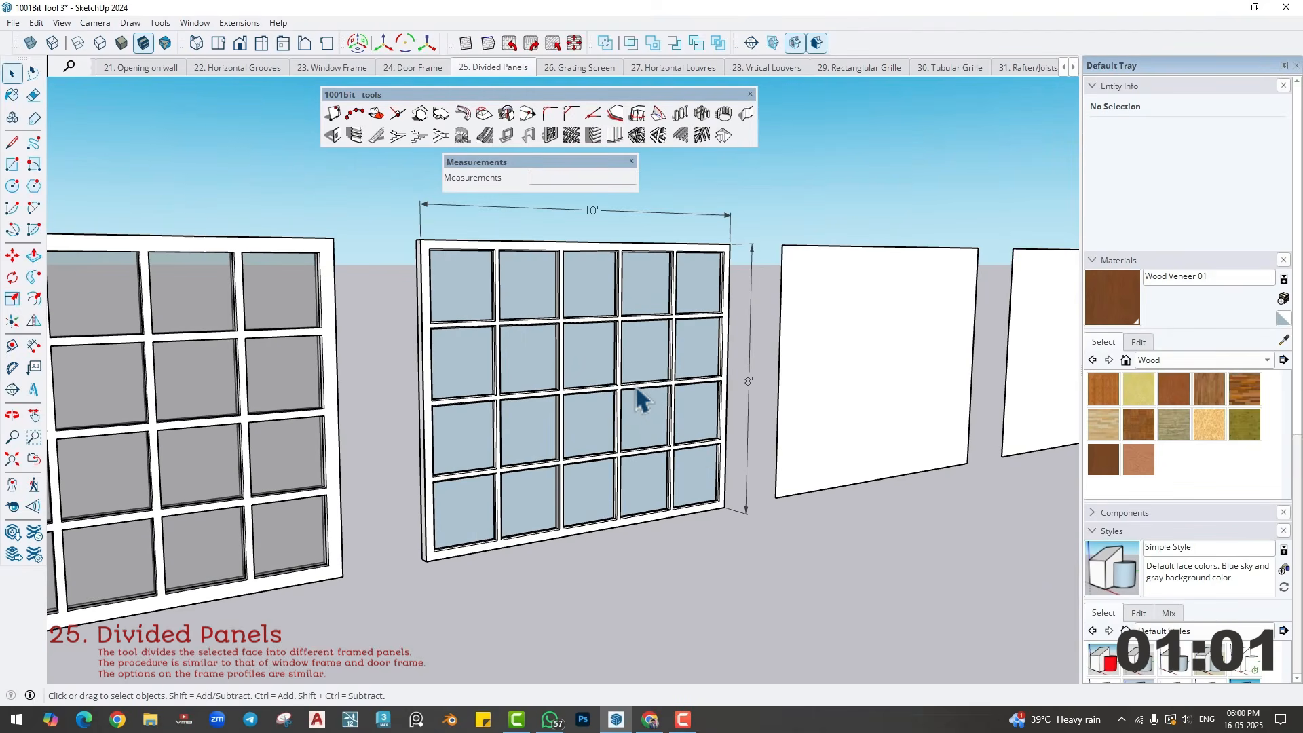
pyautogui.doubleClick(634, 390)
pyautogui.click(1167, 359)
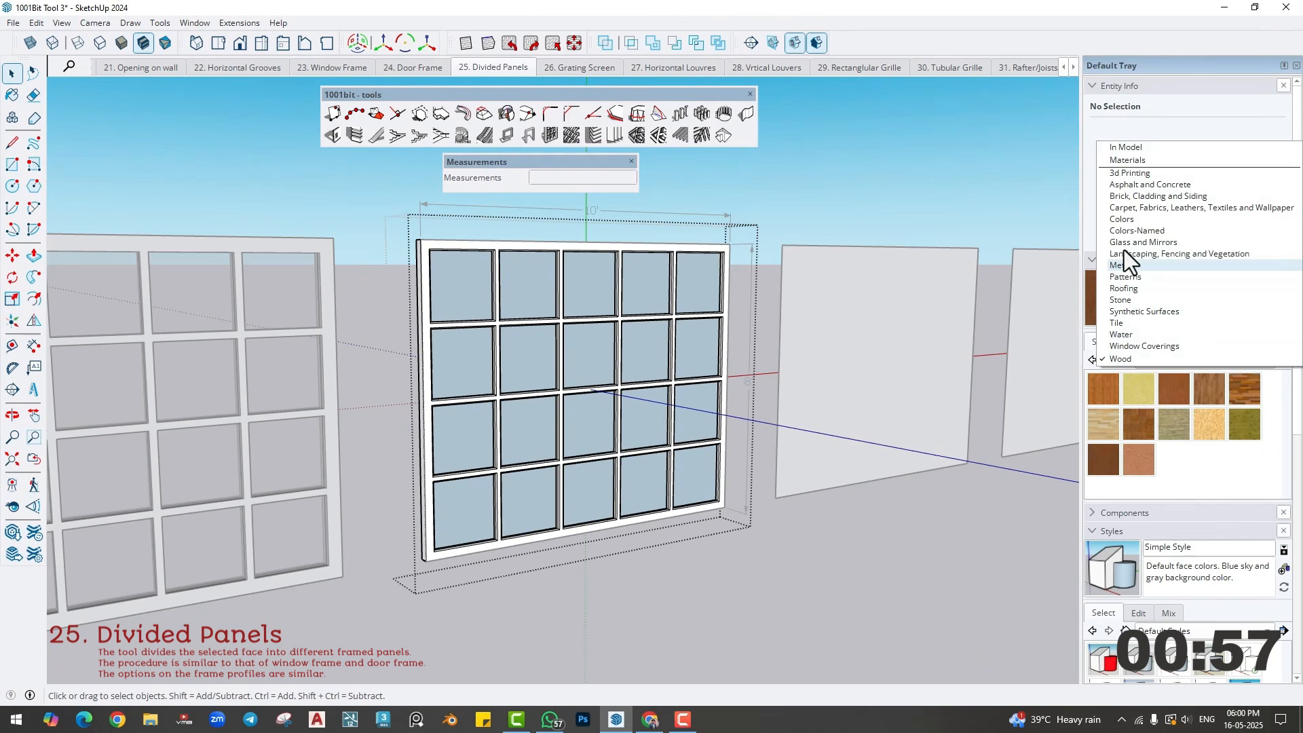
pyautogui.click(1126, 243)
pyautogui.click(1171, 430)
pyautogui.click(592, 353)
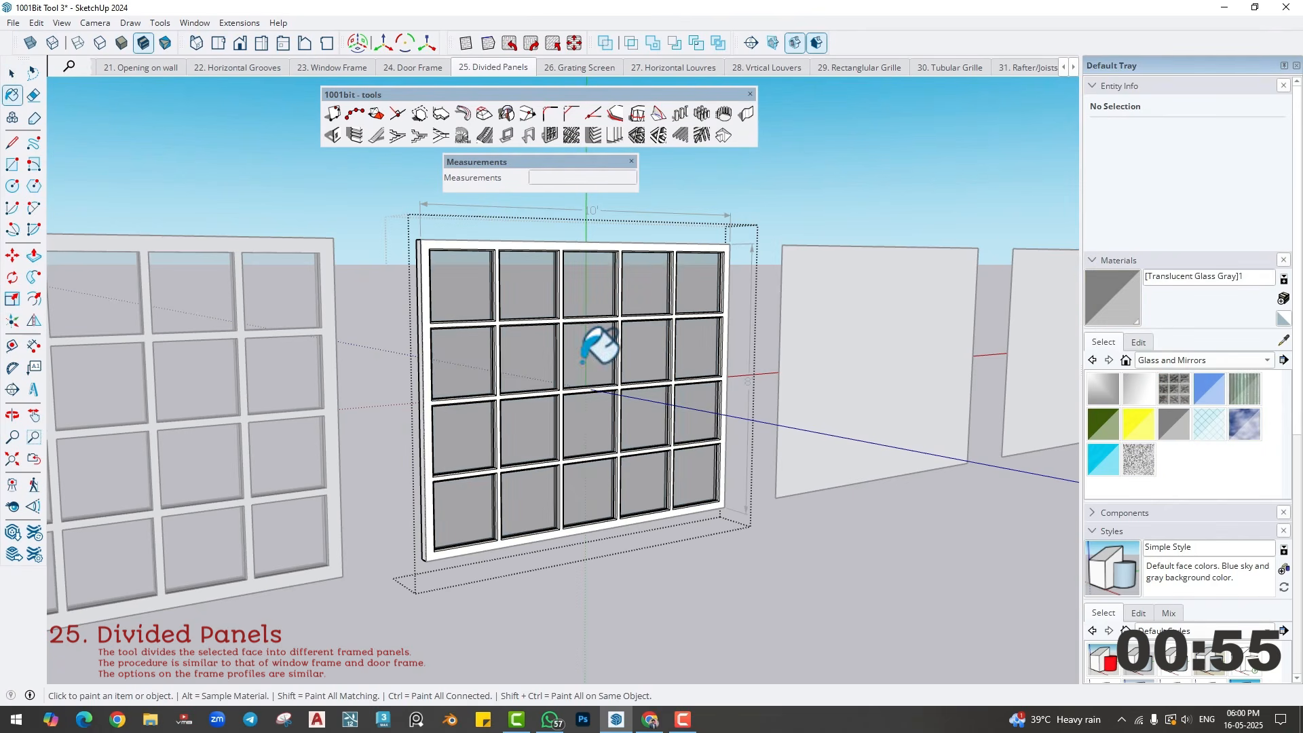
pyautogui.press('space')
pyautogui.click(808, 604)
# - Examine the bevelled edges of the panel's frame and dividers up close
pyautogui.moveTo(728, 533)
pyautogui.mouseDown(button='middle')
pyautogui.moveTo(654, 518)
pyautogui.moveTo(703, 529)
pyautogui.mouseUp(button='middle')
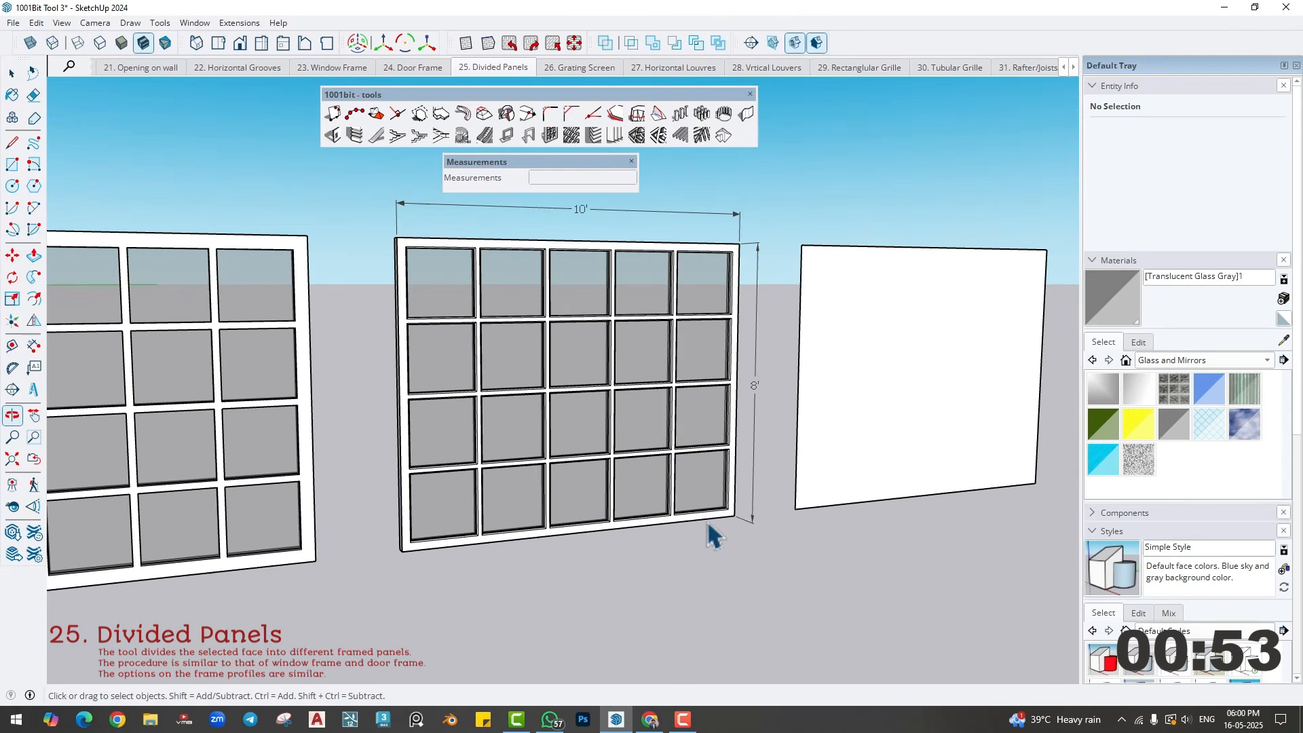
pyautogui.moveTo(526, 308); pyautogui.dragTo(512, 322, button='middle')
pyautogui.scroll(3, 402, 254)
pyautogui.scroll(1, 402, 258)
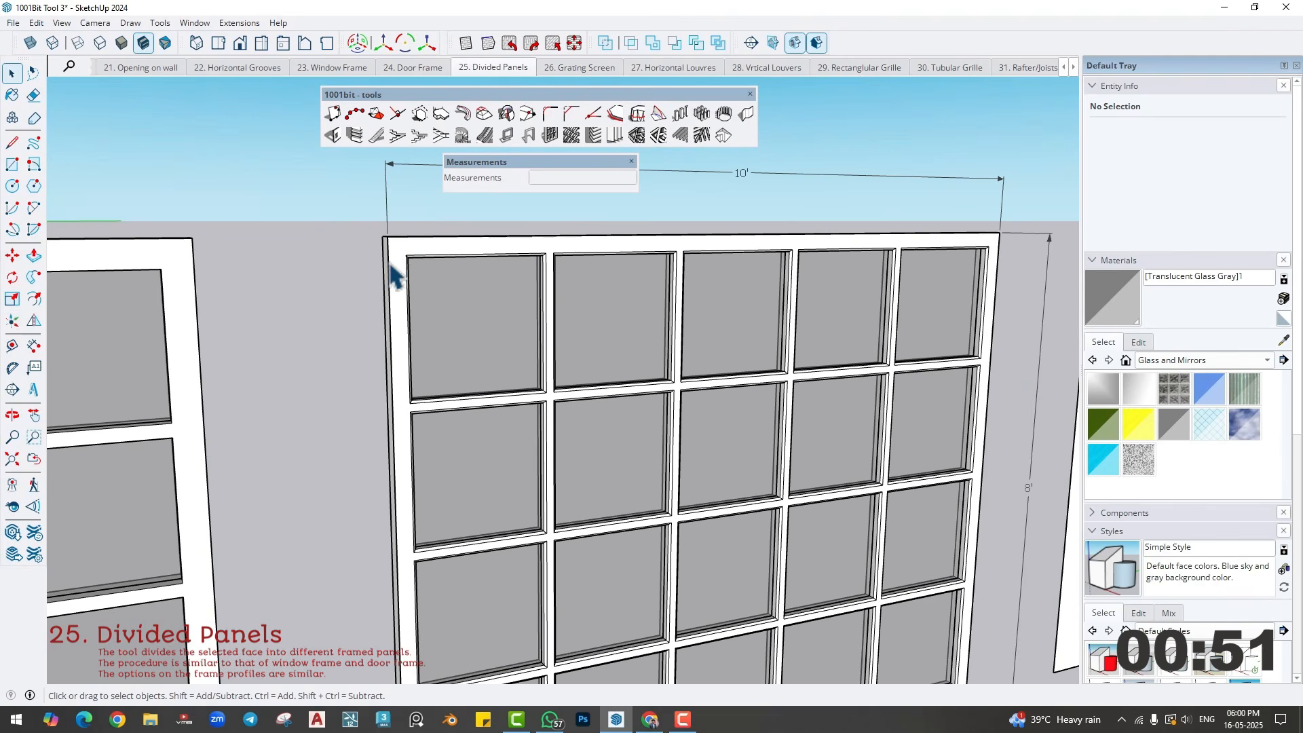
pyautogui.scroll(2, 438, 410)
pyautogui.scroll(2, 566, 400)
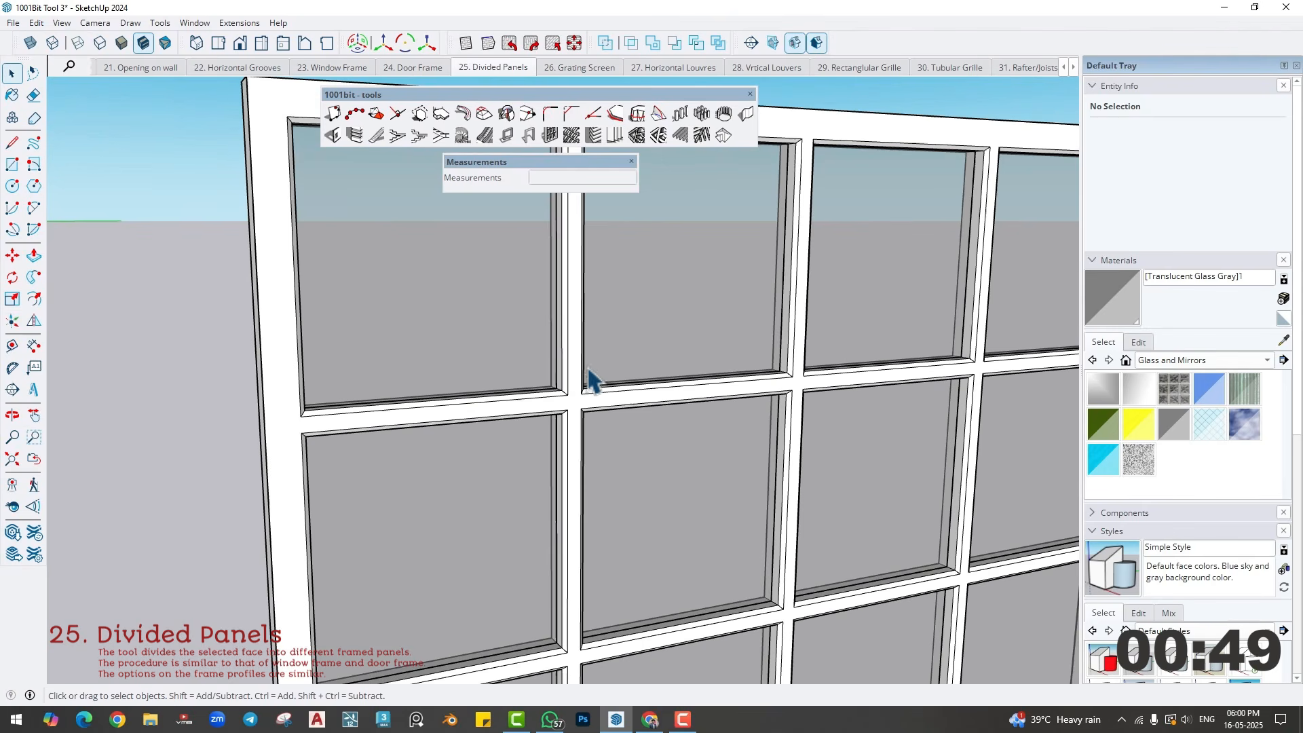
pyautogui.scroll(-6, 596, 416)
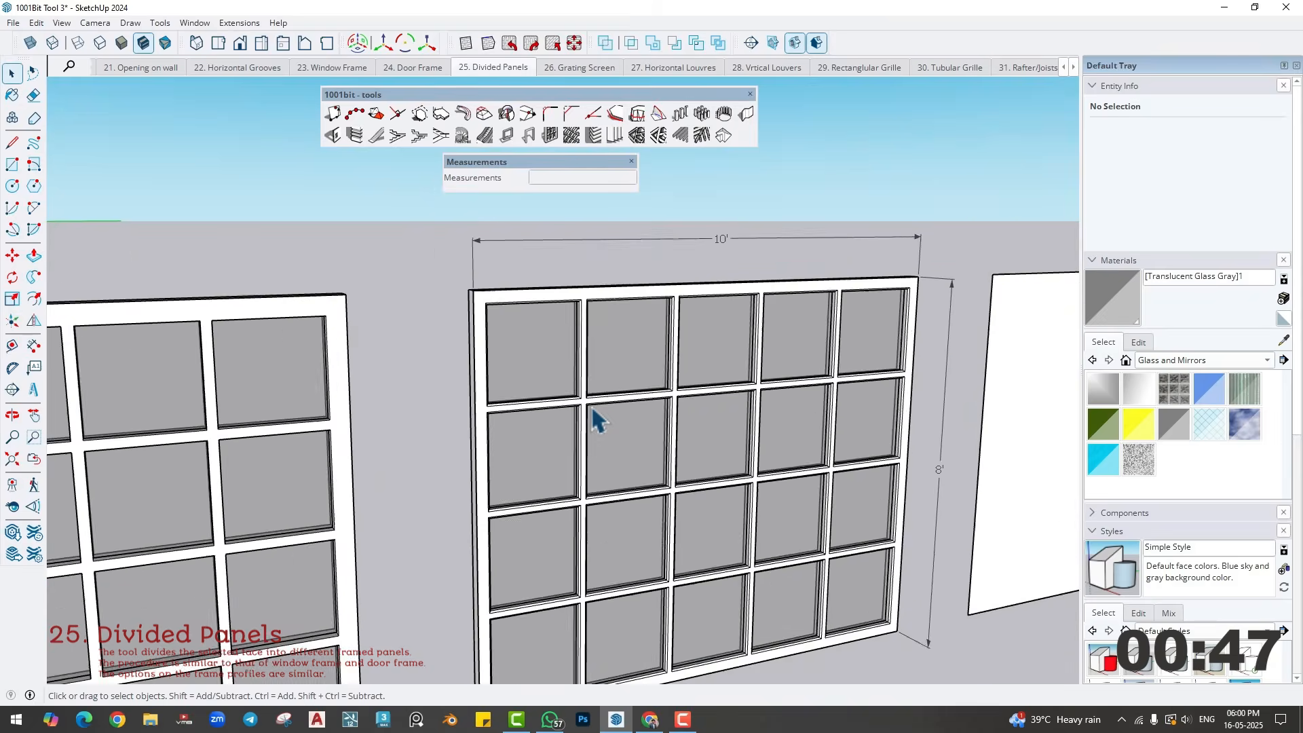
# - Create a recessed/extruded-edge panel on the next blank rectangular face, 4 rows by 5 columns, with a 3/8" recess depth and width
pyautogui.moveTo(634, 430); pyautogui.dragTo(731, 416, button='middle')
pyautogui.click(726, 407)
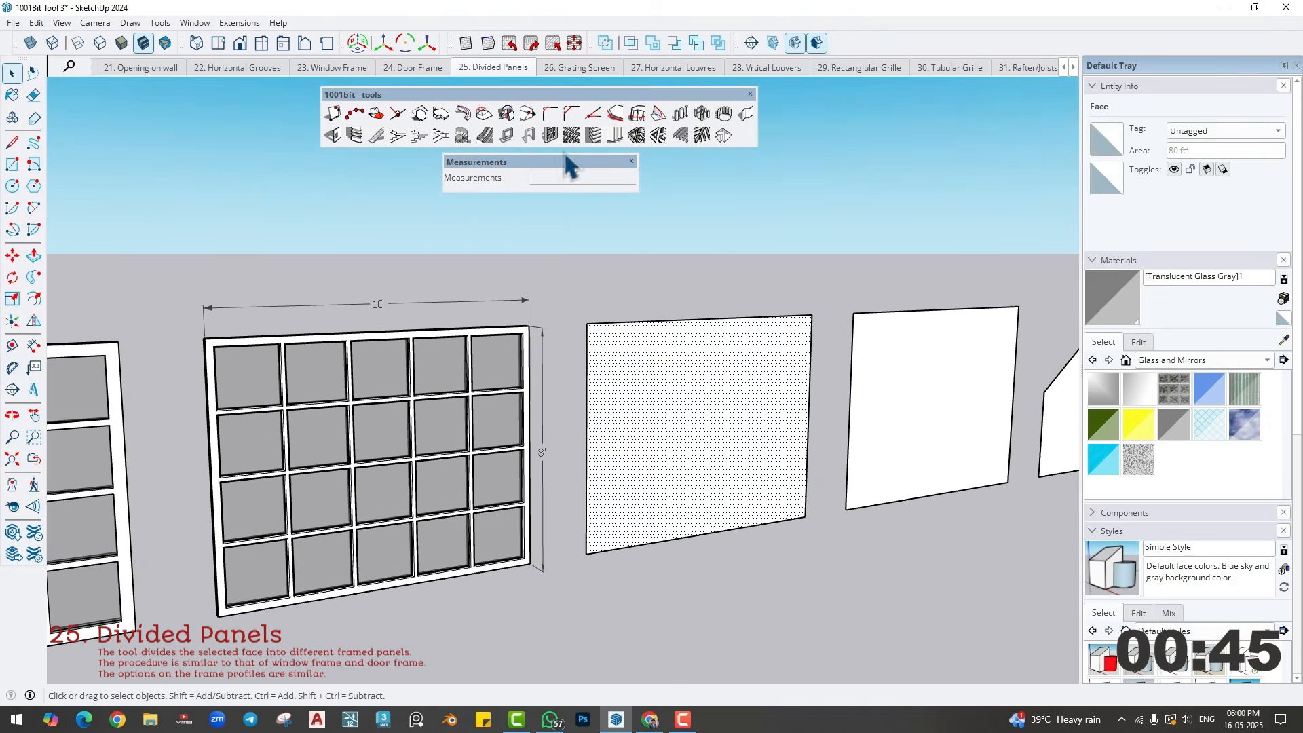
pyautogui.click(571, 135)
pyautogui.click(774, 352)
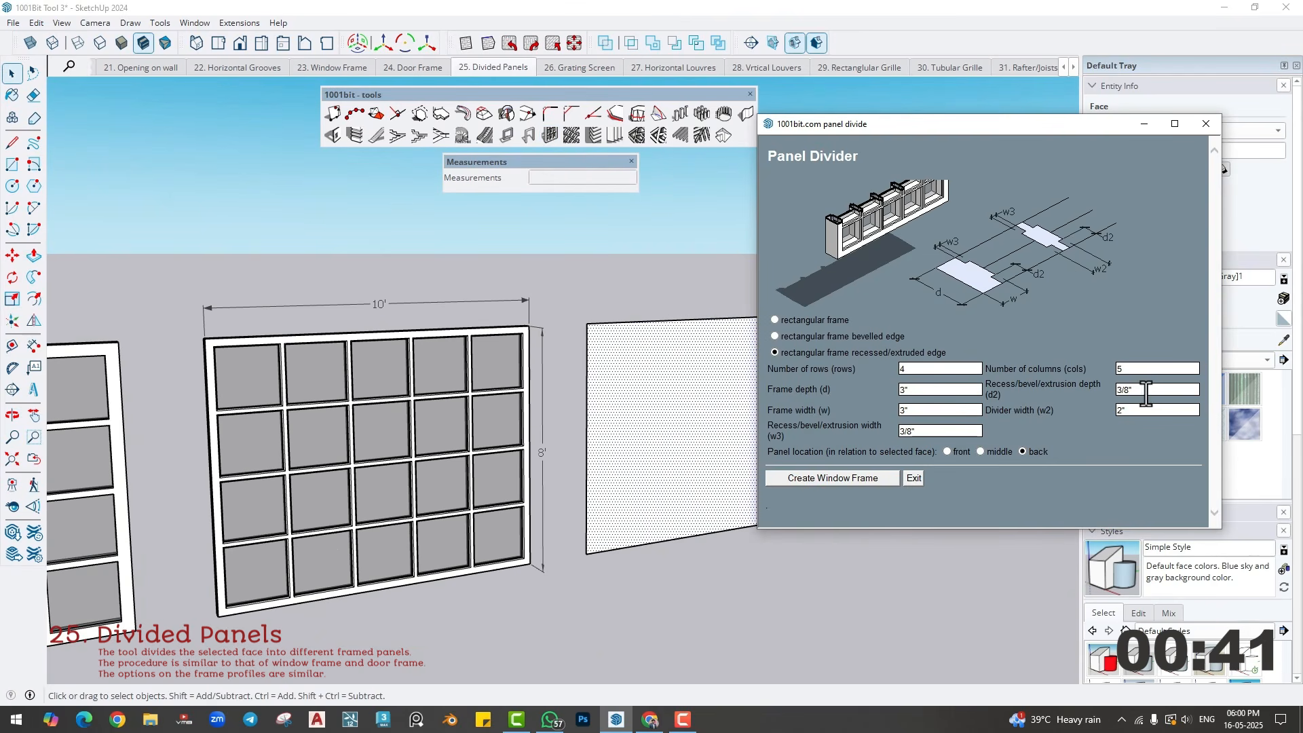
pyautogui.click(1145, 390)
pyautogui.click(927, 431)
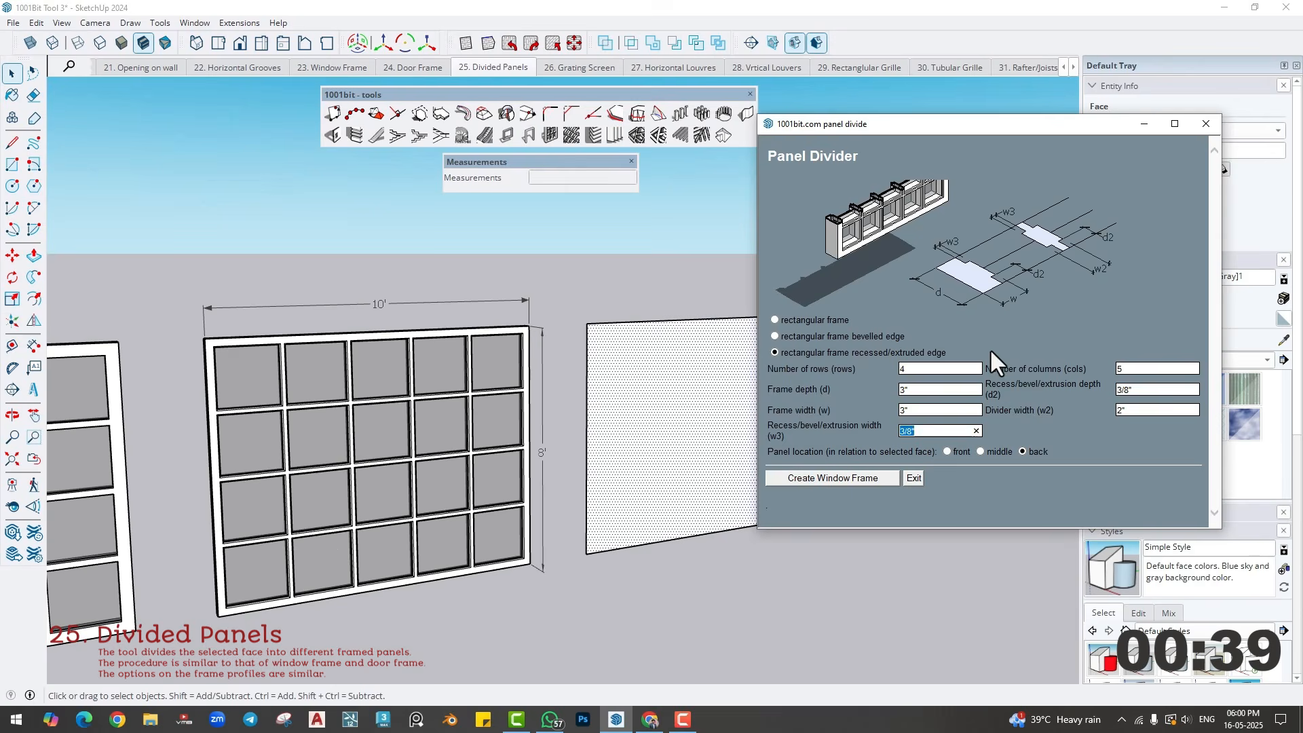
pyautogui.click(839, 477)
# - Paint the glass panes of the recessed-edge panel with Translucent Glass Gray
pyautogui.scroll(5, 689, 430)
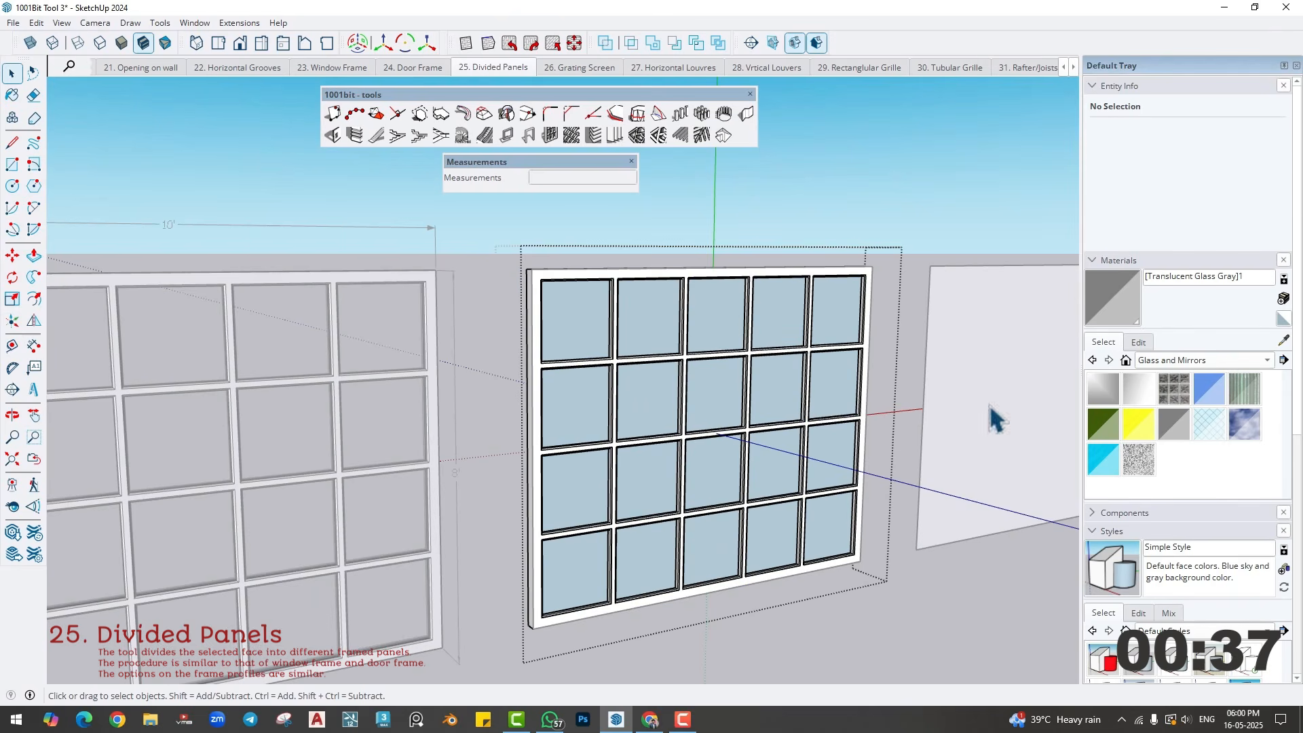
pyautogui.click(1172, 426)
pyautogui.click(711, 411)
pyautogui.scroll(-3, 770, 437)
pyautogui.press('space')
pyautogui.click(867, 583)
pyautogui.scroll(-1, 814, 543)
# - Create a plain rectangular-frame panel on the last blank rectangular face, 4 rows by 5 columns, 3" deep, with 2" dividers
pyautogui.keyDown('shift'); pyautogui.moveTo(810, 543); pyautogui.dragTo(541, 535, button='middle'); pyautogui.keyUp('shift')
pyautogui.click(612, 416)
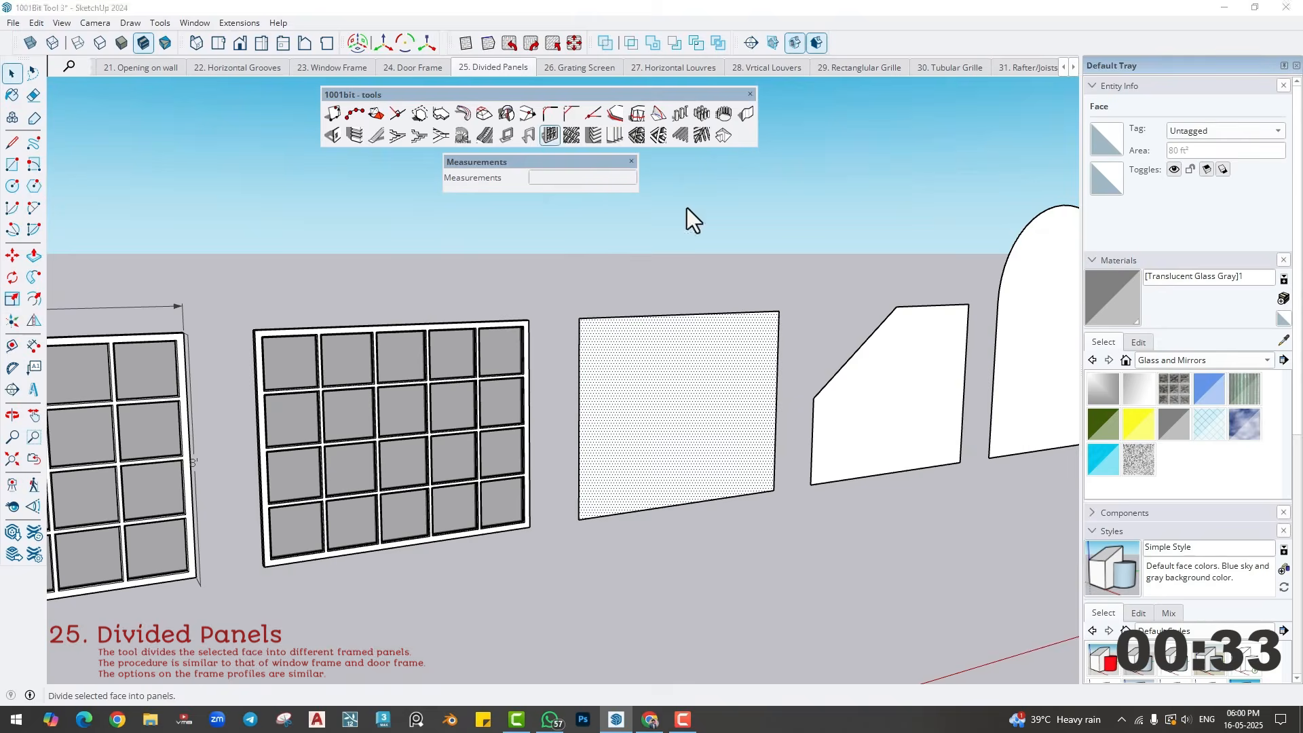
pyautogui.click(774, 320)
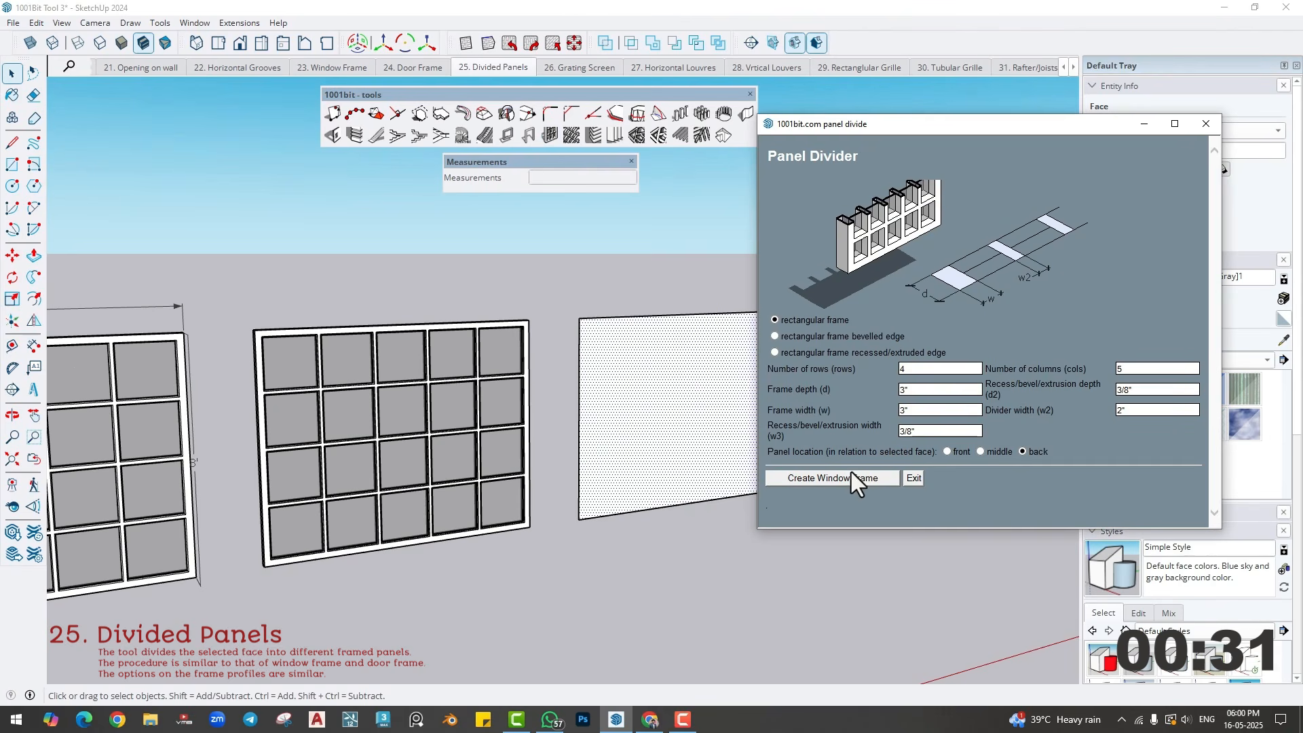
pyautogui.click(837, 479)
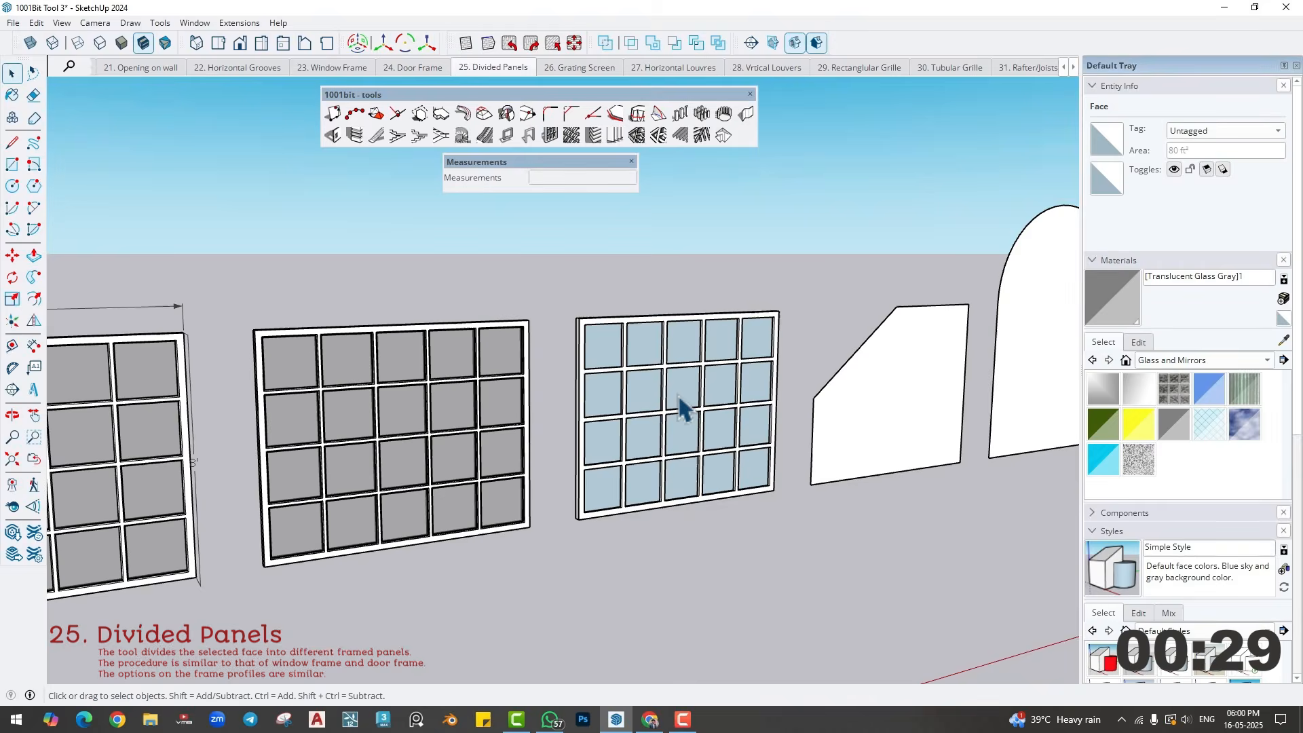
# - Paint the glass panes of the plain rectangular panel with Translucent Glass Gray
pyautogui.scroll(3, 683, 407)
pyautogui.click(1160, 415)
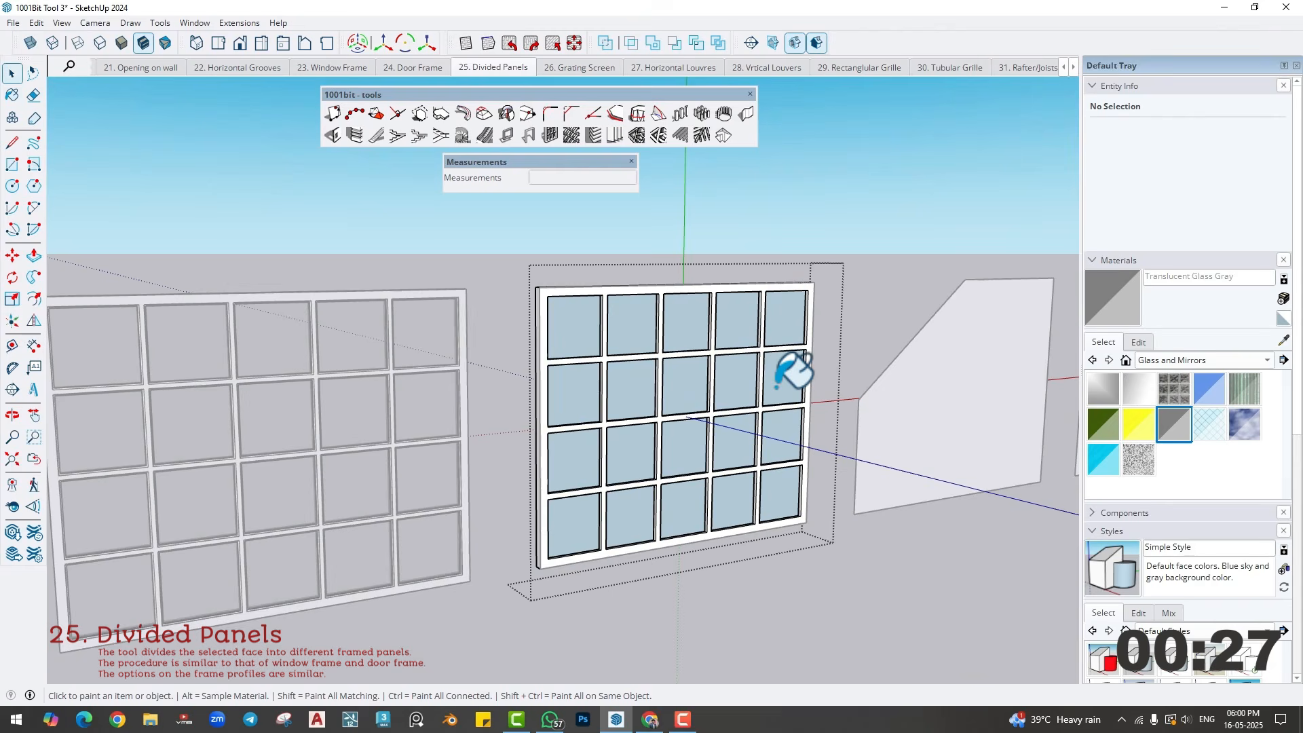
pyautogui.click(698, 383)
pyautogui.press('space')
pyautogui.scroll(-3, 807, 591)
pyautogui.moveTo(790, 574); pyautogui.dragTo(836, 570, button='middle')
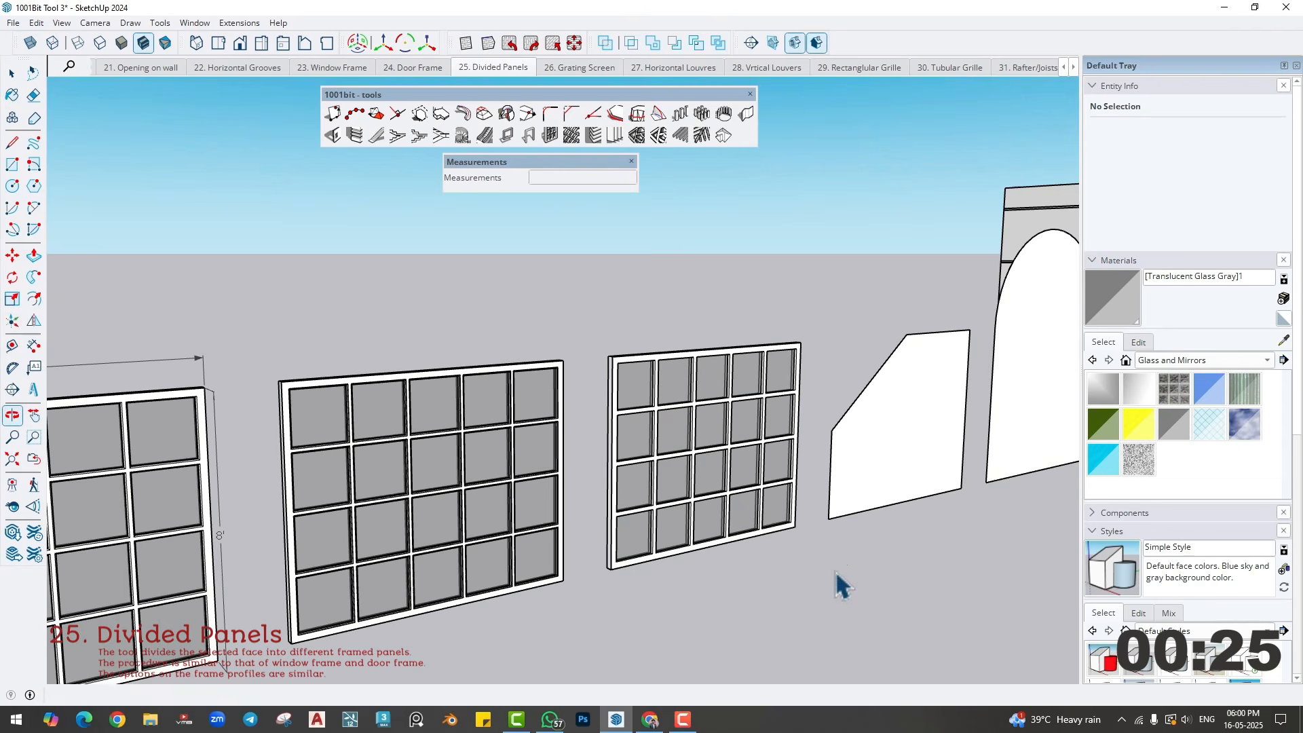
# - Create a recessed/extruded-edge divided panel on the face with the sloped corner, 4 rows by 5 columns, 3" frame depth and width
pyautogui.keyDown('shift'); pyautogui.moveTo(941, 503); pyautogui.dragTo(506, 543, button='middle'); pyautogui.keyUp('shift')
pyautogui.scroll(2, 499, 463)
pyautogui.click(499, 463)
pyautogui.moveTo(498, 463); pyautogui.dragTo(573, 459, button='middle')
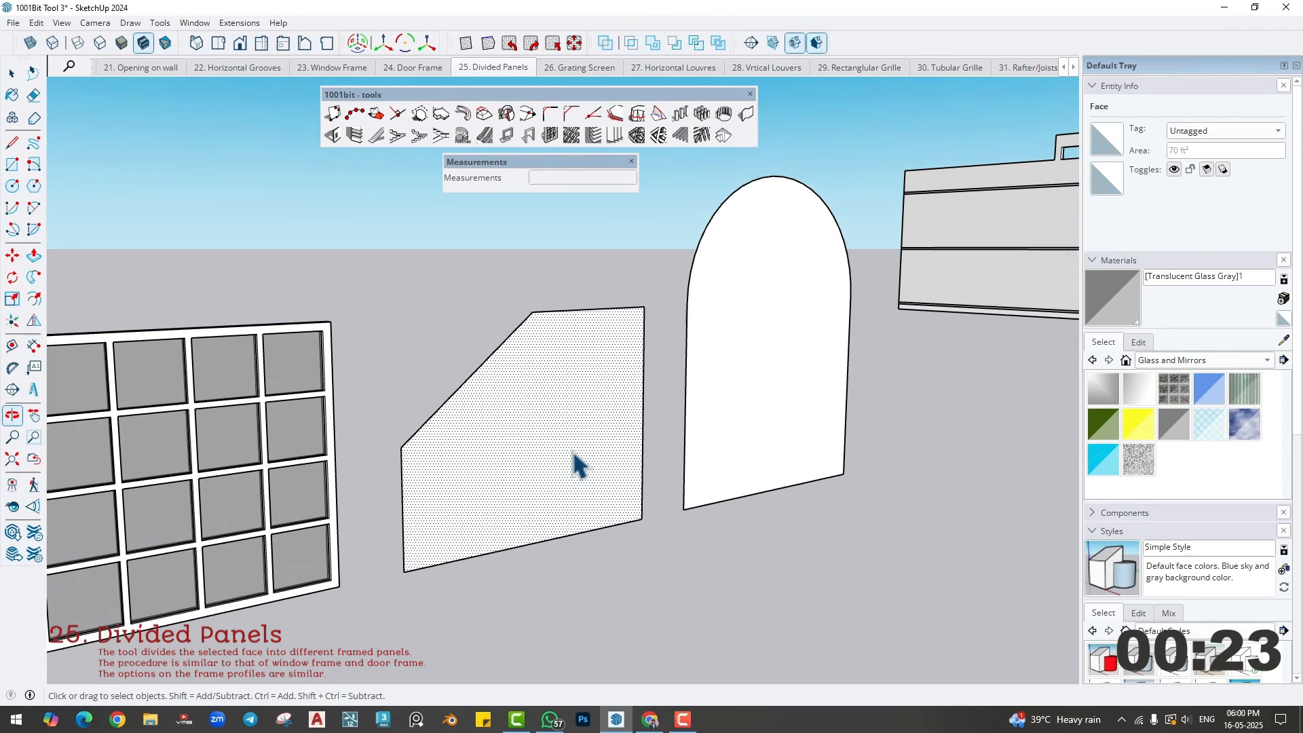
pyautogui.click(550, 135)
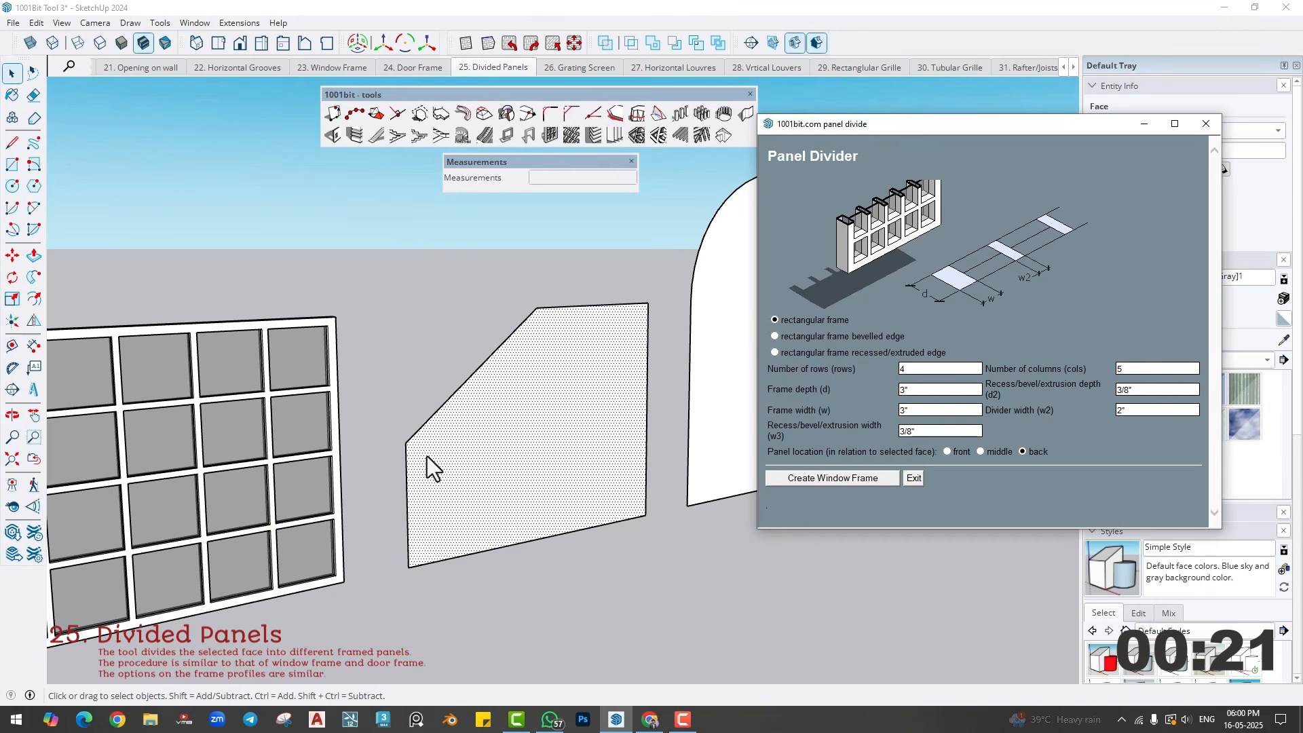
pyautogui.click(775, 352)
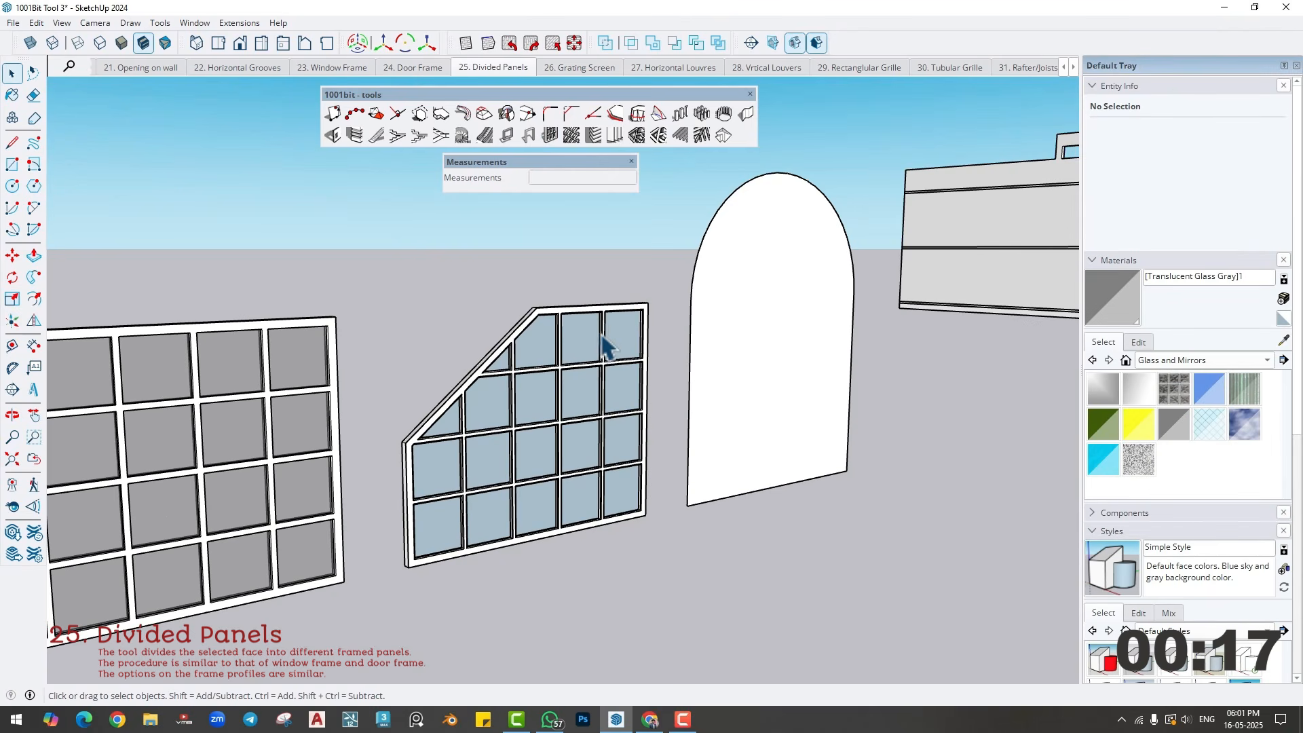
# - Paint the glass panes of the sloped-corner panel with Translucent Glass Gray
pyautogui.doubleClick(584, 373)
pyautogui.click(1168, 426)
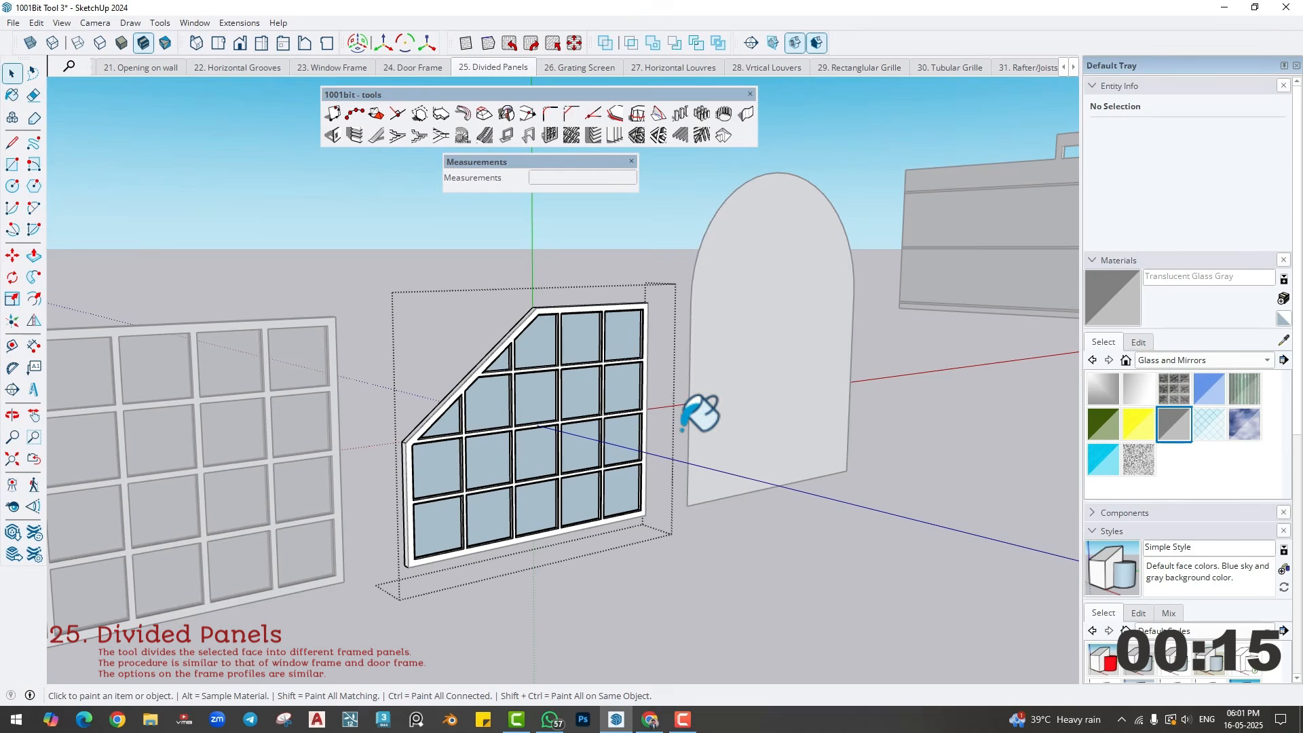
pyautogui.click(593, 393)
pyautogui.press('space')
pyautogui.click(697, 588)
# - Create a recessed/extruded-edge divided panel on the arched face, 4 rows by 5 columns, with 2" dividers
pyautogui.moveTo(657, 566)
pyautogui.mouseDown(button='middle')
pyautogui.moveTo(604, 558)
pyautogui.moveTo(502, 590)
pyautogui.mouseUp(button='middle')
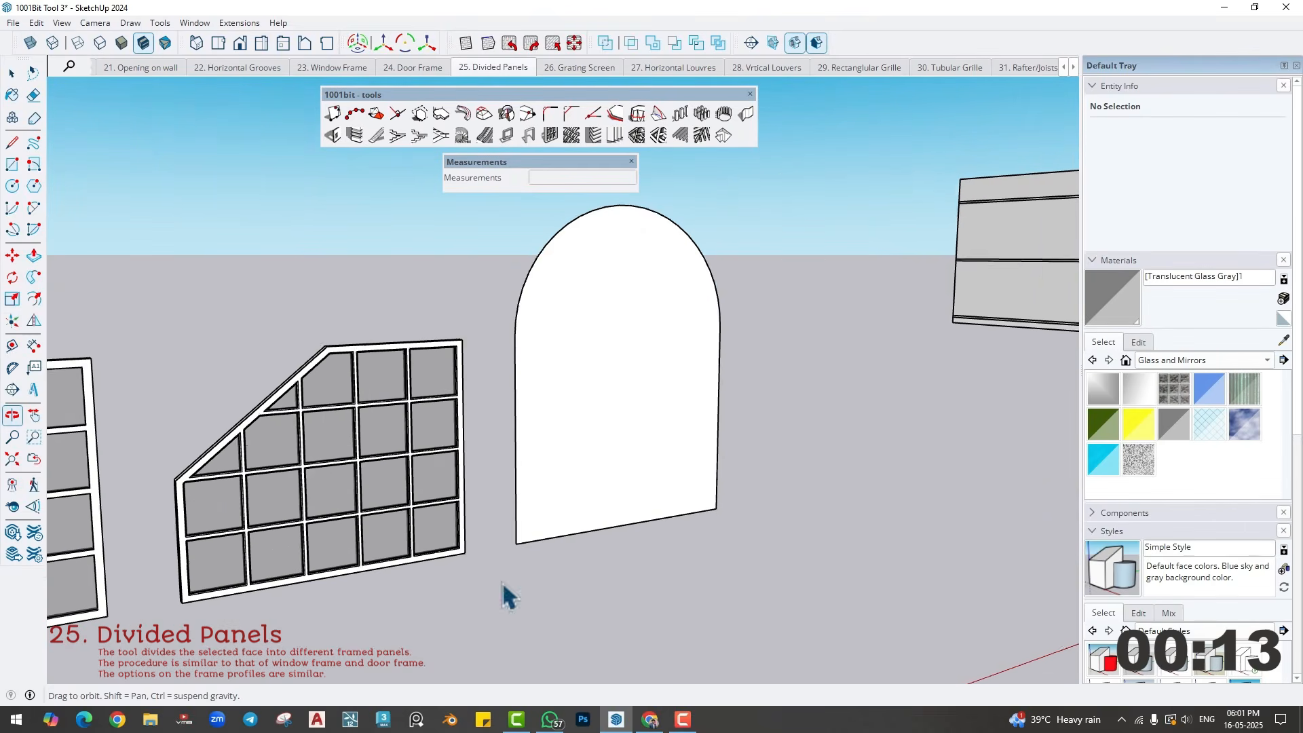
pyautogui.doubleClick(597, 457)
pyautogui.click(549, 135)
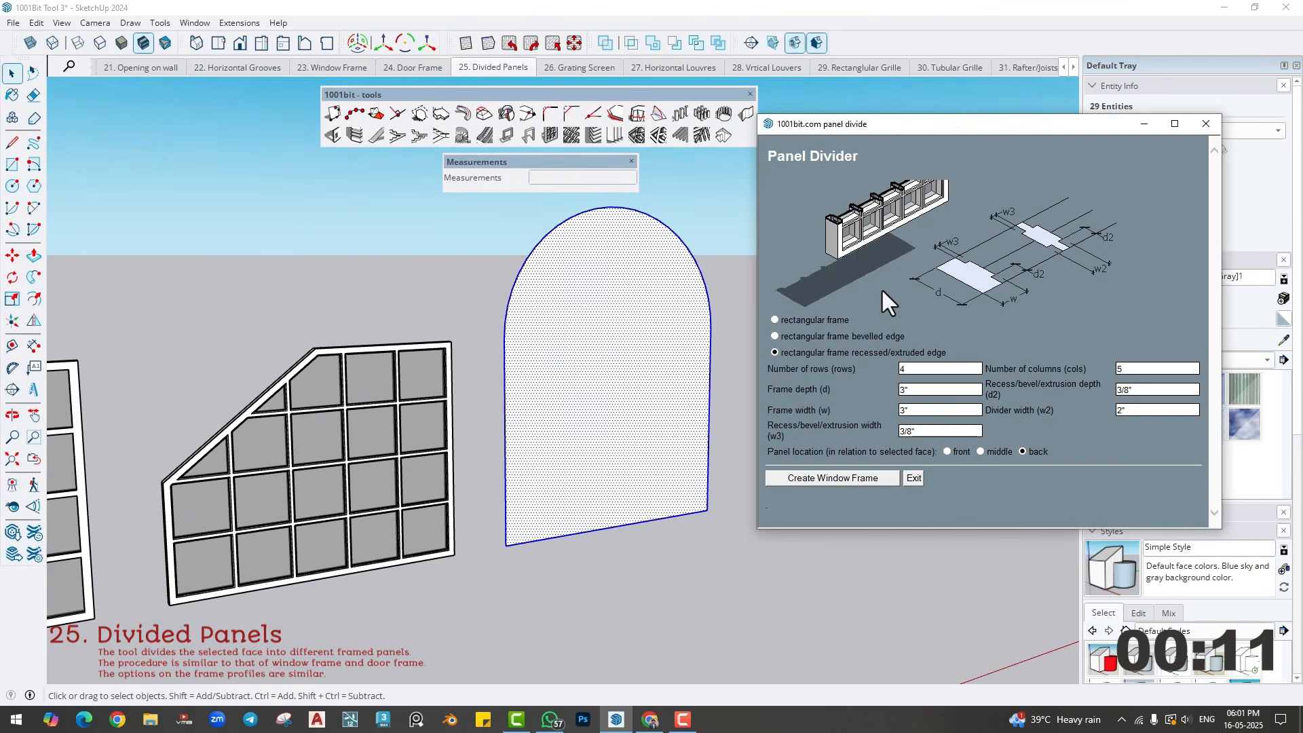
pyautogui.click(848, 483)
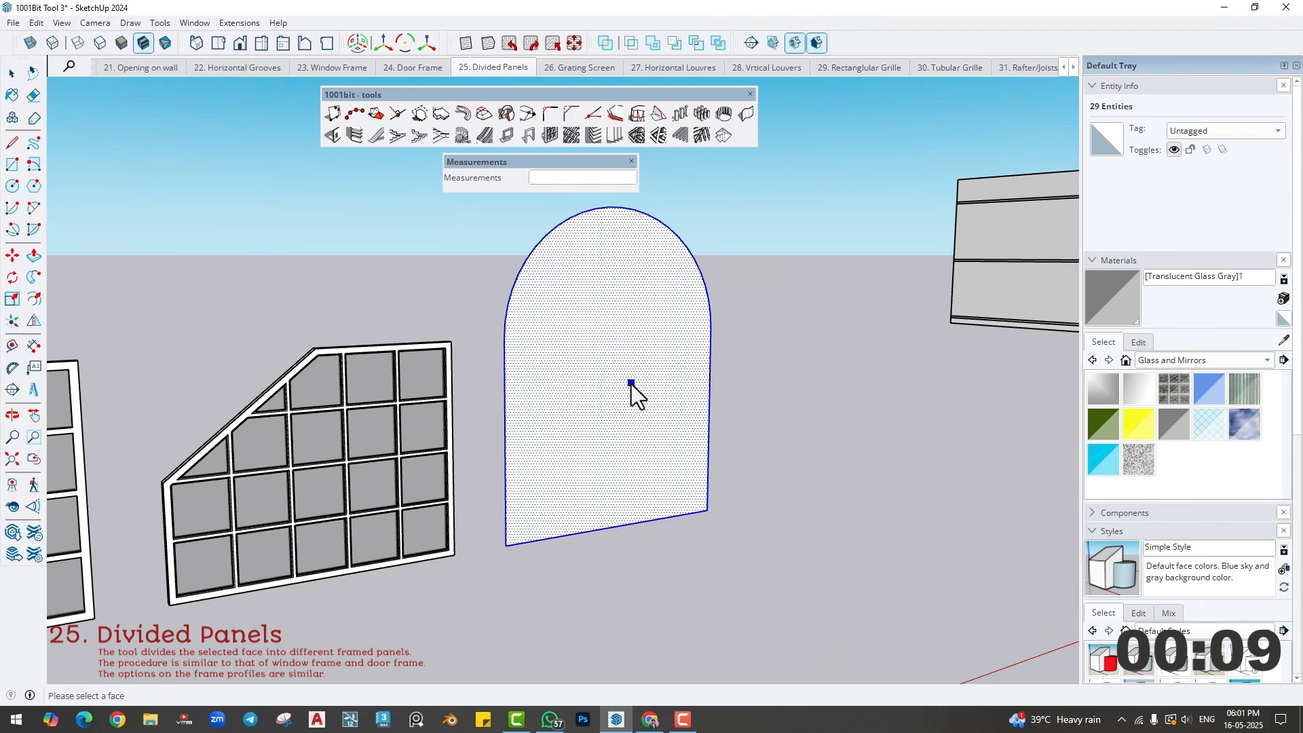
# - Paint the glass panes of the arched panel with Translucent Glass Gray
pyautogui.doubleClick(706, 407)
pyautogui.click(1176, 429)
pyautogui.click(692, 402)
pyautogui.press('space')
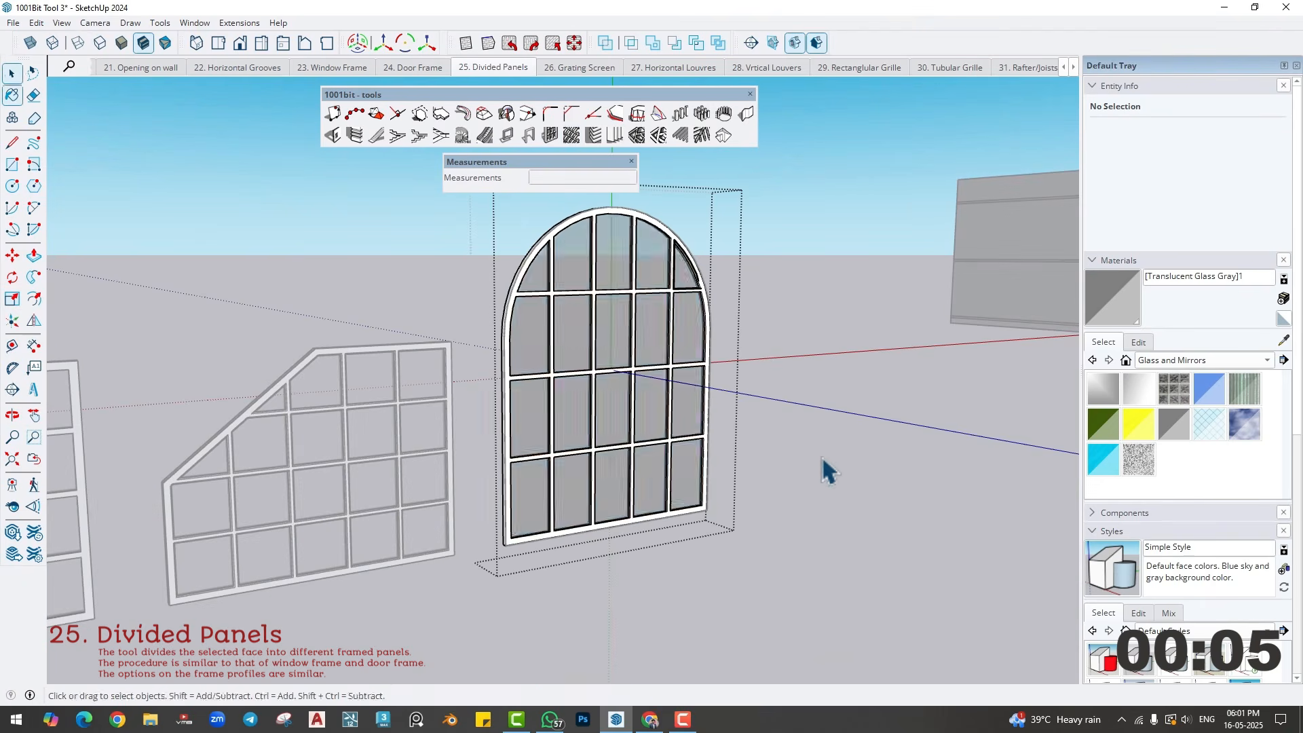
pyautogui.click(829, 476)
pyautogui.scroll(-5, 829, 477)
pyautogui.keyDown('shift'); pyautogui.moveTo(719, 483); pyautogui.dragTo(806, 465, button='middle'); pyautogui.keyUp('shift')
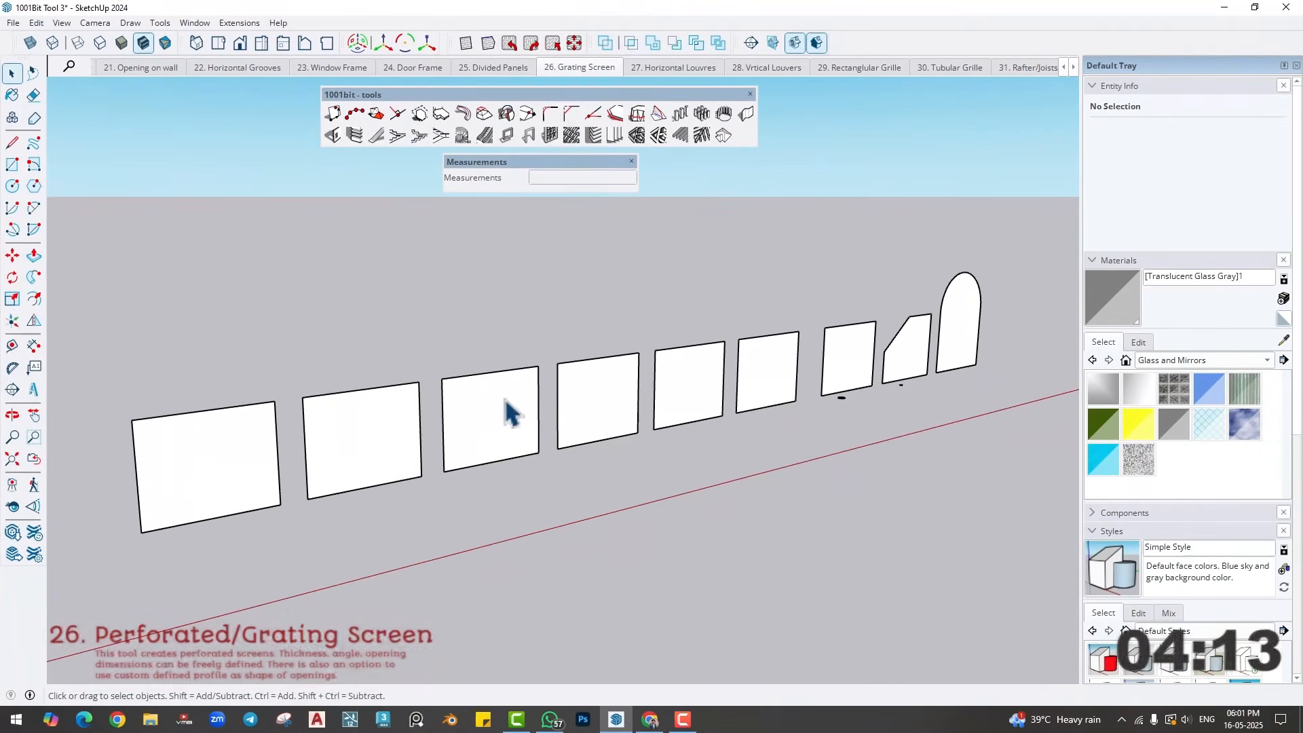
pyautogui.click(569, 137)
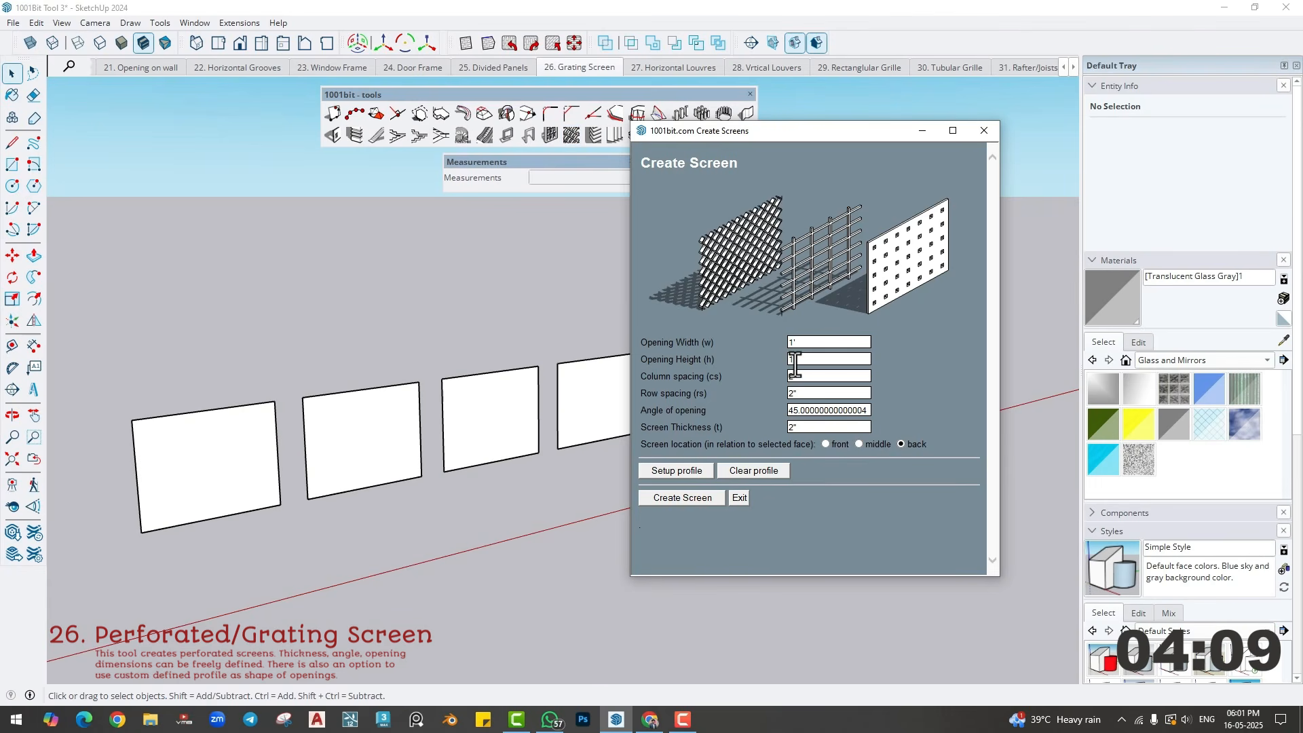
pyautogui.scroll(3, 210, 491)
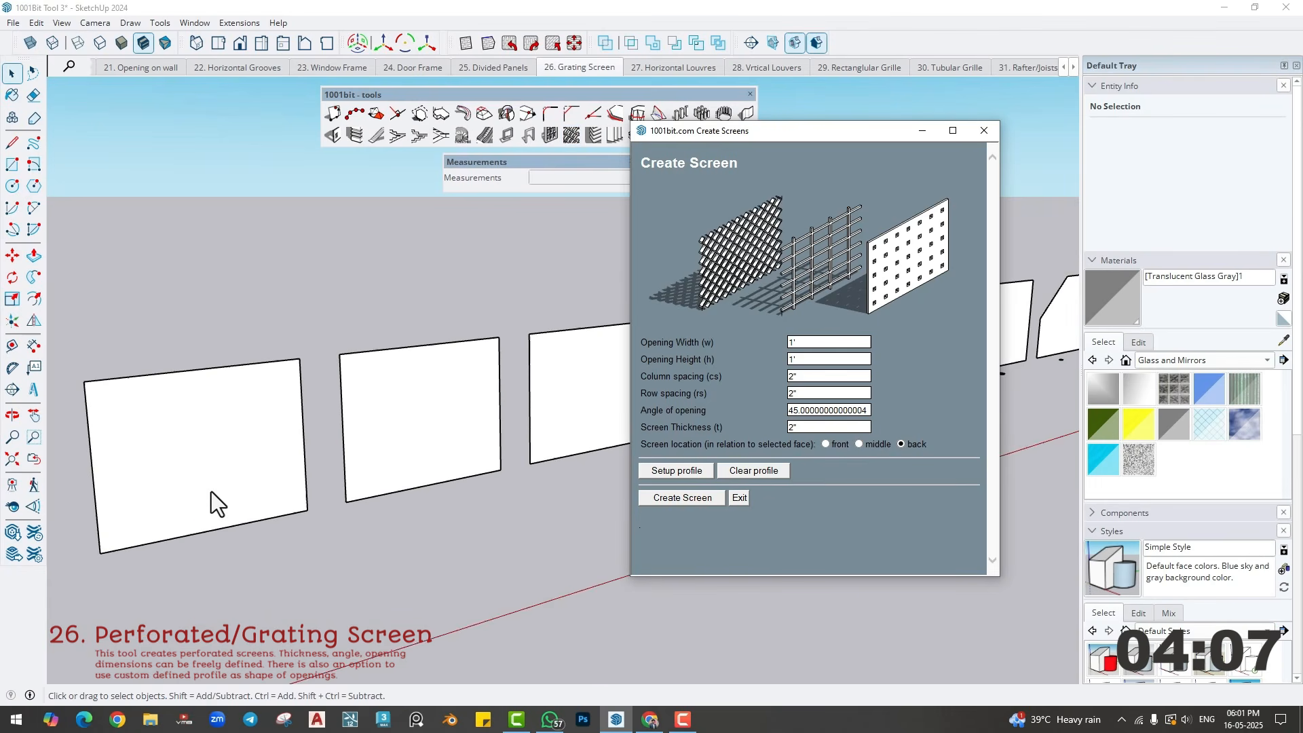
pyautogui.click(984, 130)
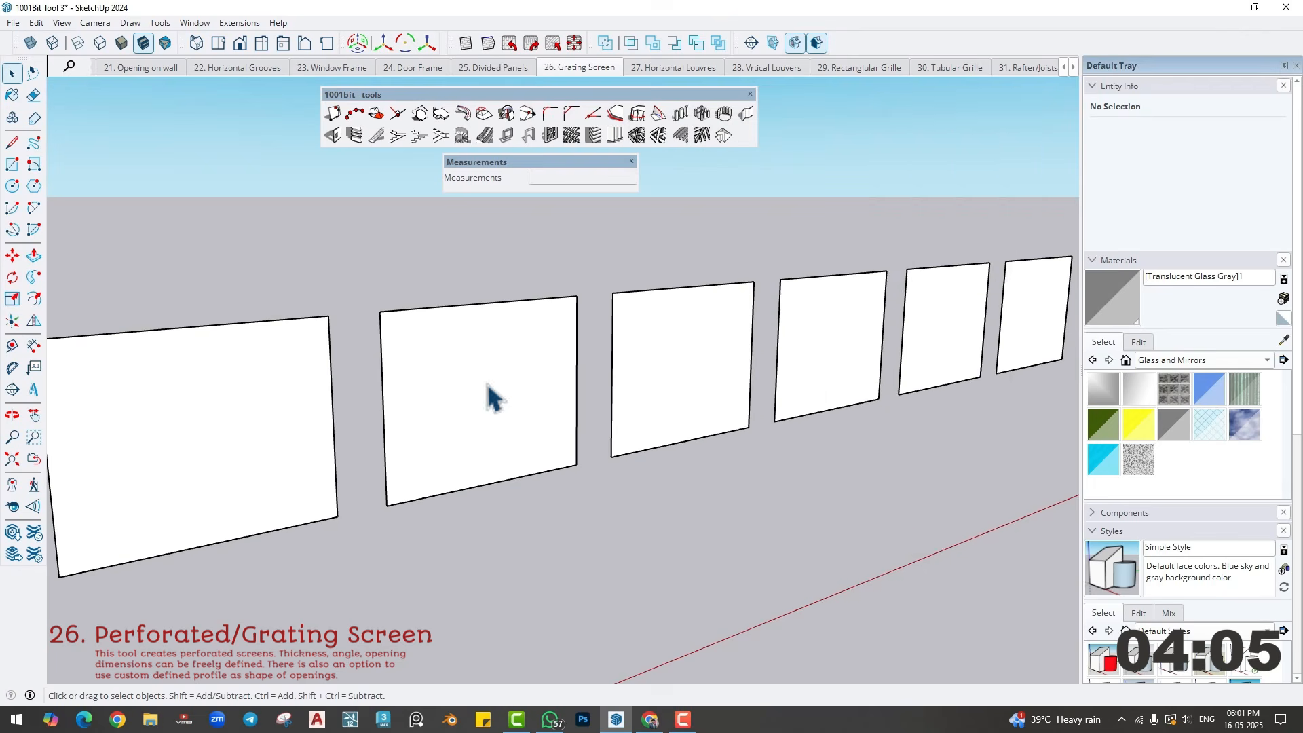
# - Start Create Screen on the first blank rectangular face in the row, keeping the opening width and height at 1'
pyautogui.keyDown('shift'); pyautogui.moveTo(521, 415); pyautogui.dragTo(784, 426, button='middle'); pyautogui.keyUp('shift')
pyautogui.scroll(2, 422, 476)
pyautogui.moveTo(422, 477); pyautogui.dragTo(542, 492, button='middle')
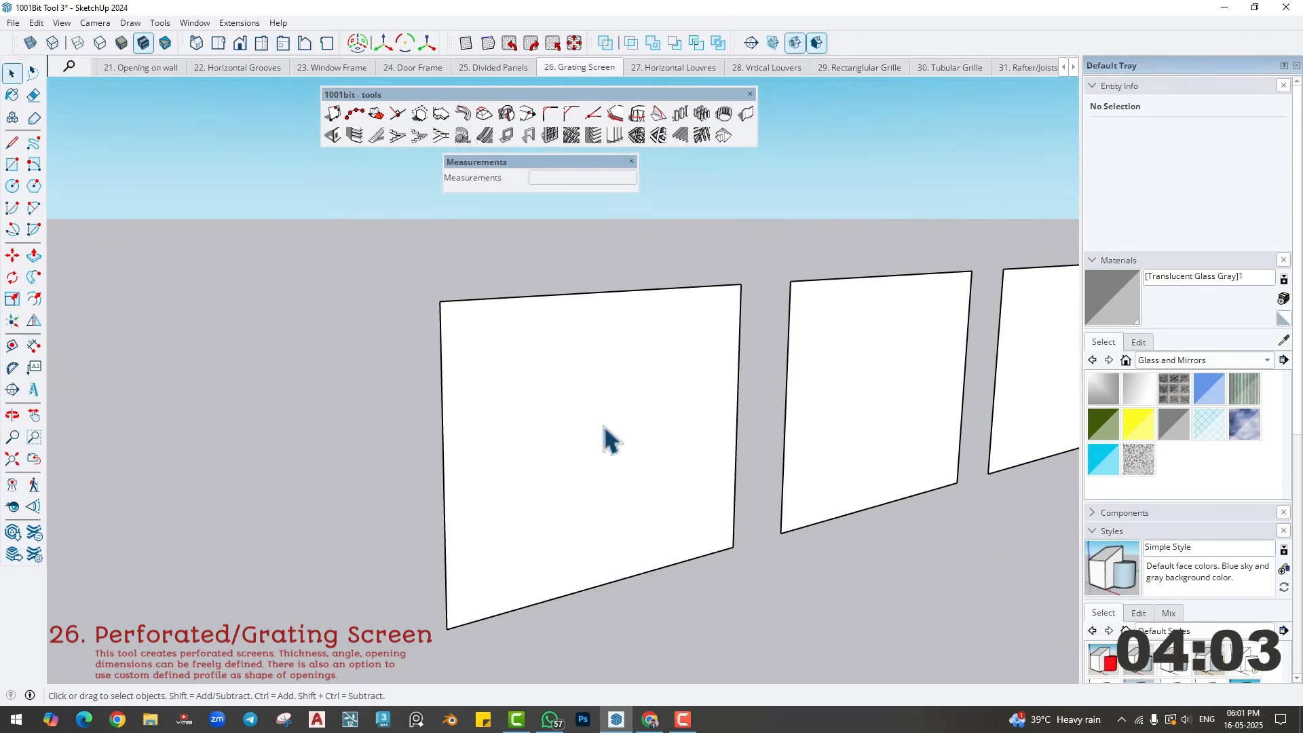
pyautogui.click(604, 436)
pyautogui.click(572, 138)
pyautogui.moveTo(732, 137); pyautogui.dragTo(151, 156)
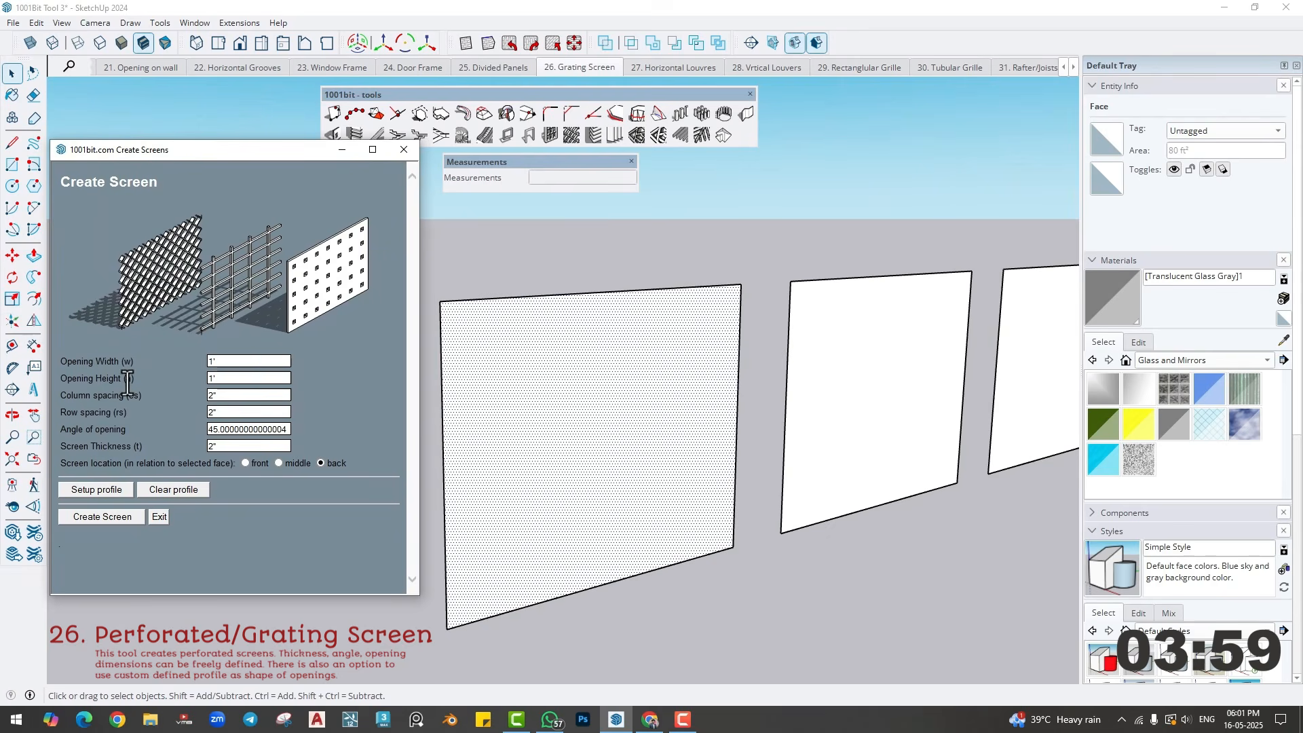
pyautogui.click(239, 360)
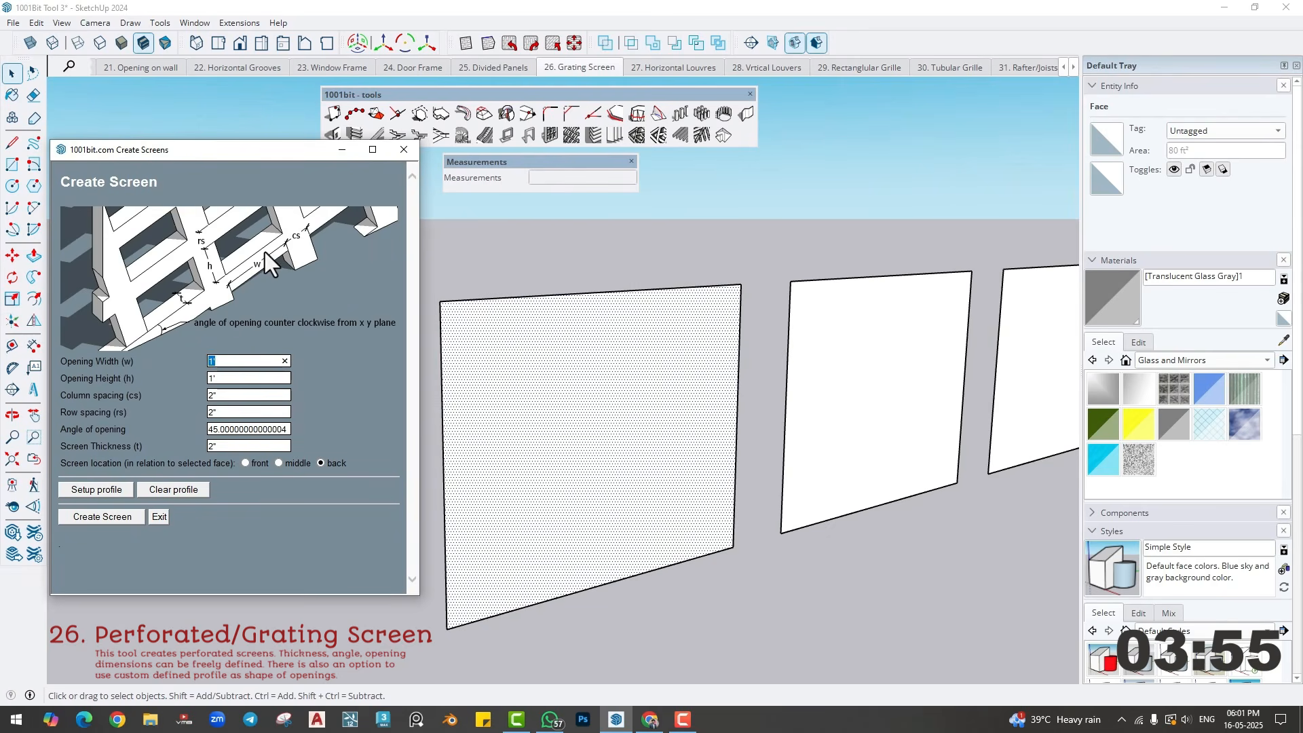
pyautogui.click(236, 361)
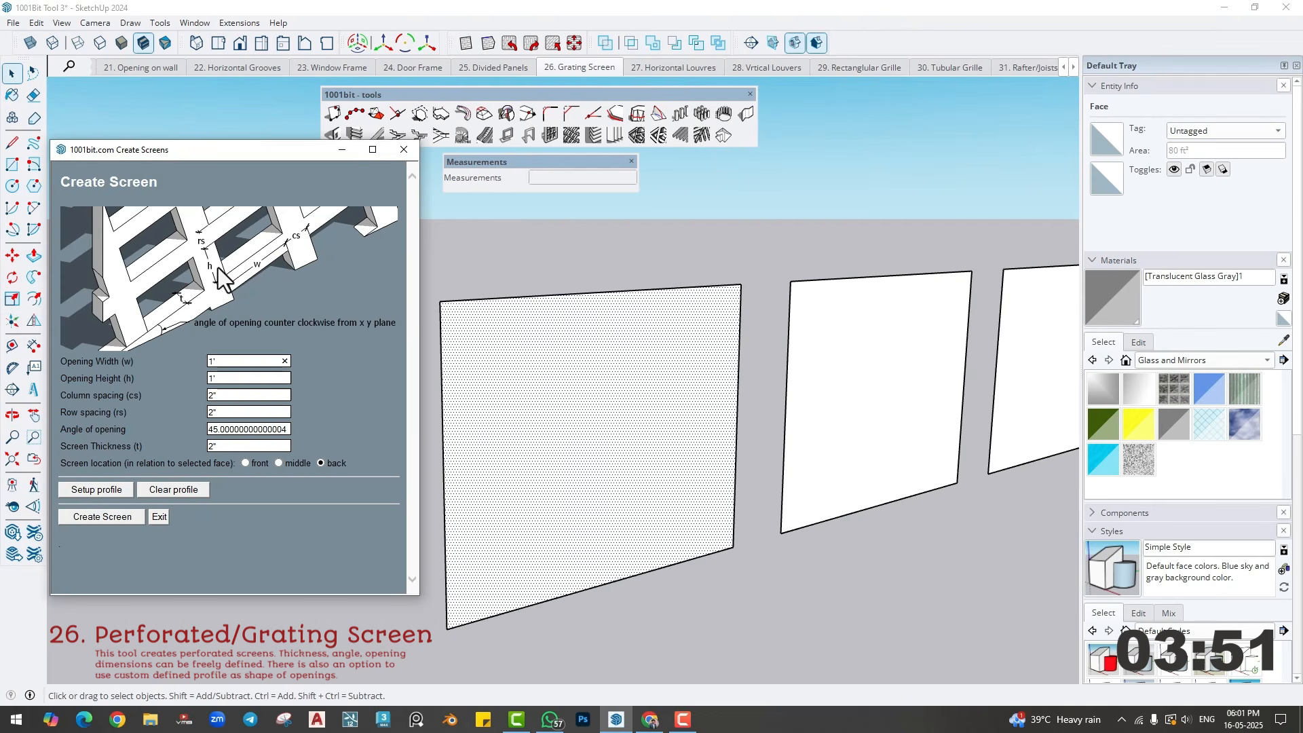
pyautogui.doubleClick(226, 378)
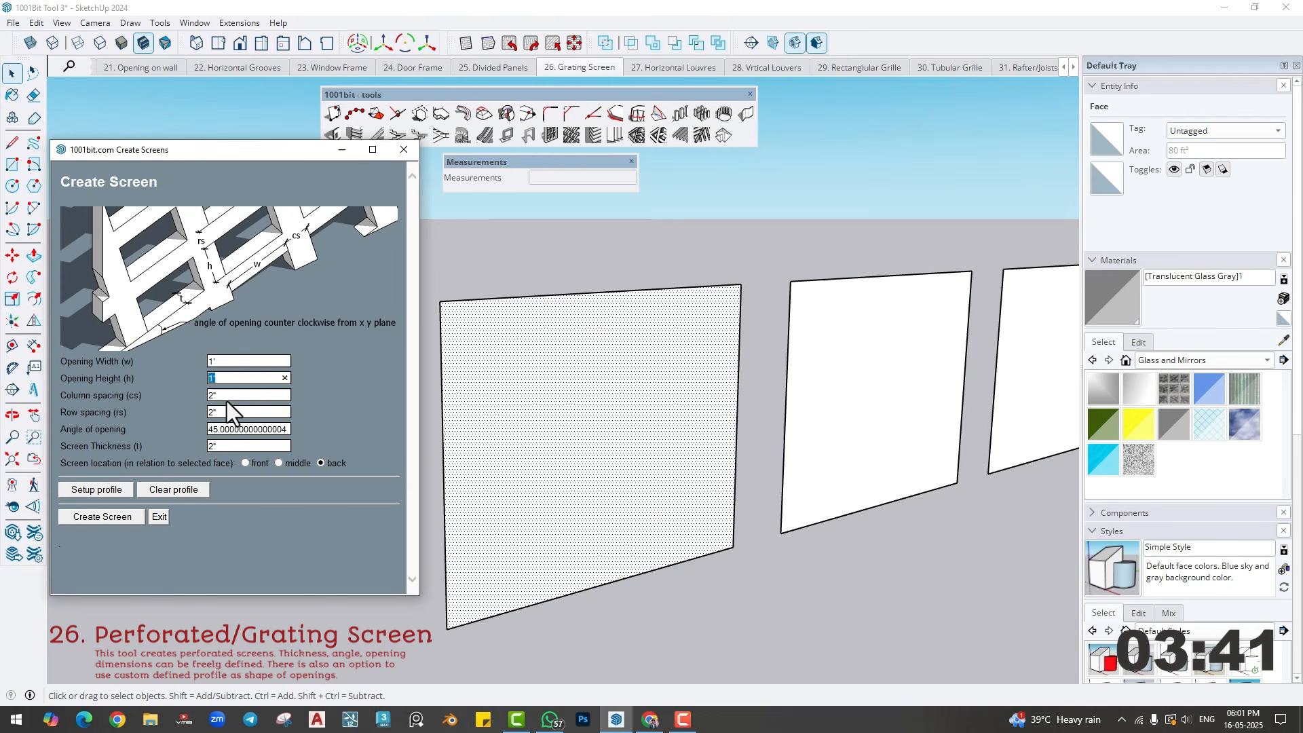
pyautogui.press('Tab')
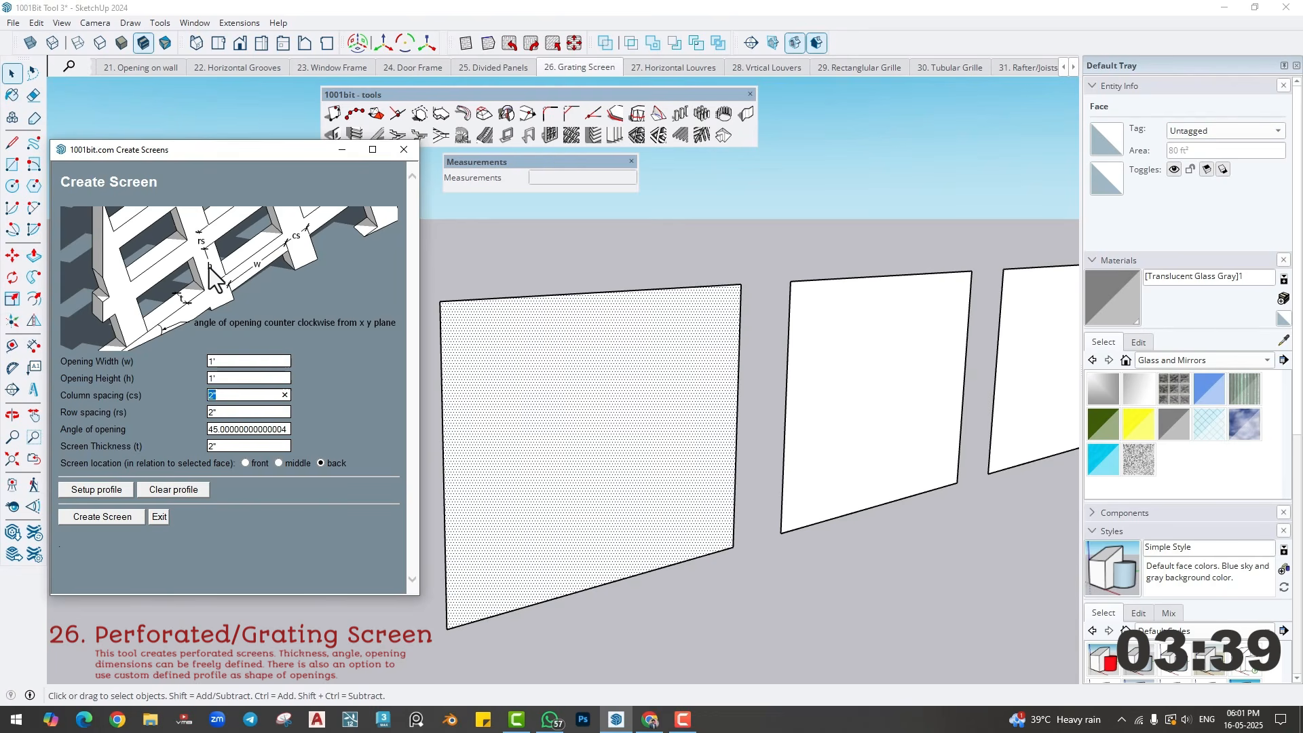
# - Create the grating screen with 2" column and row spacing, an opening angle of 0 and a 3" thickness, located at the back
pyautogui.click(230, 397)
pyautogui.press('Tab')
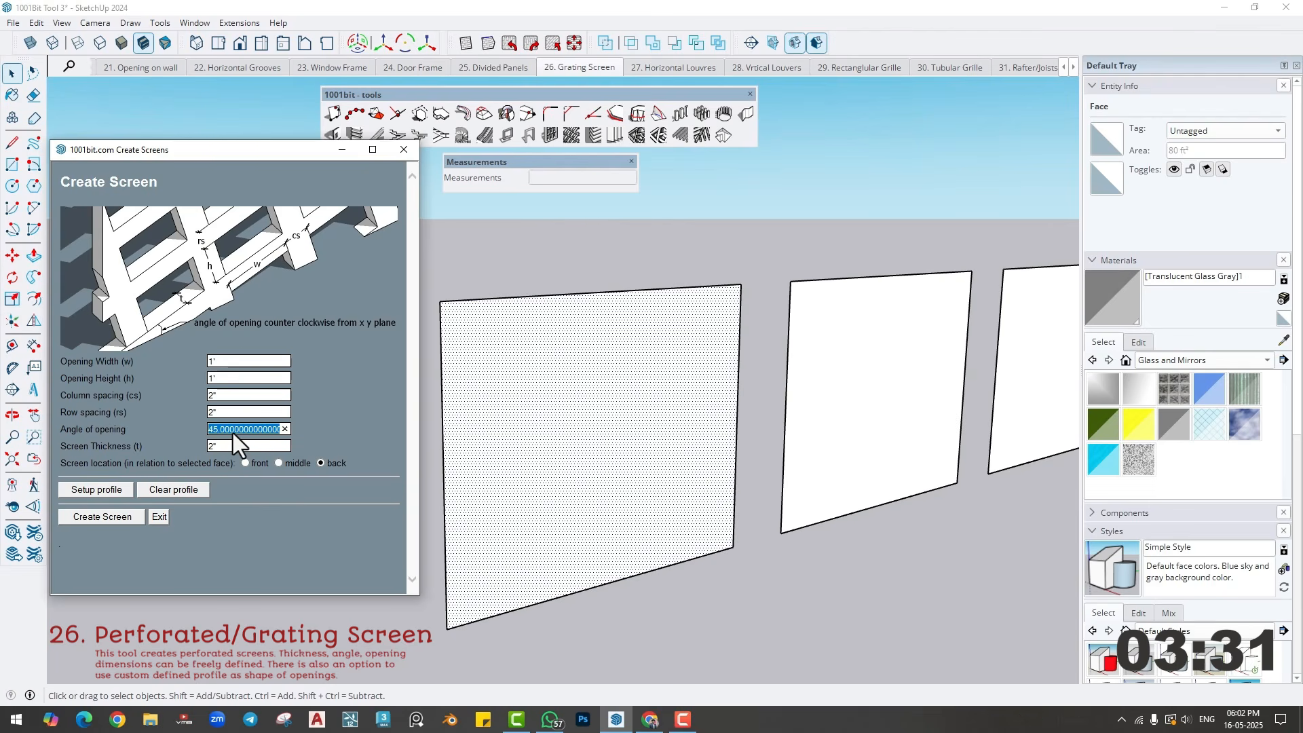
pyautogui.write('0')
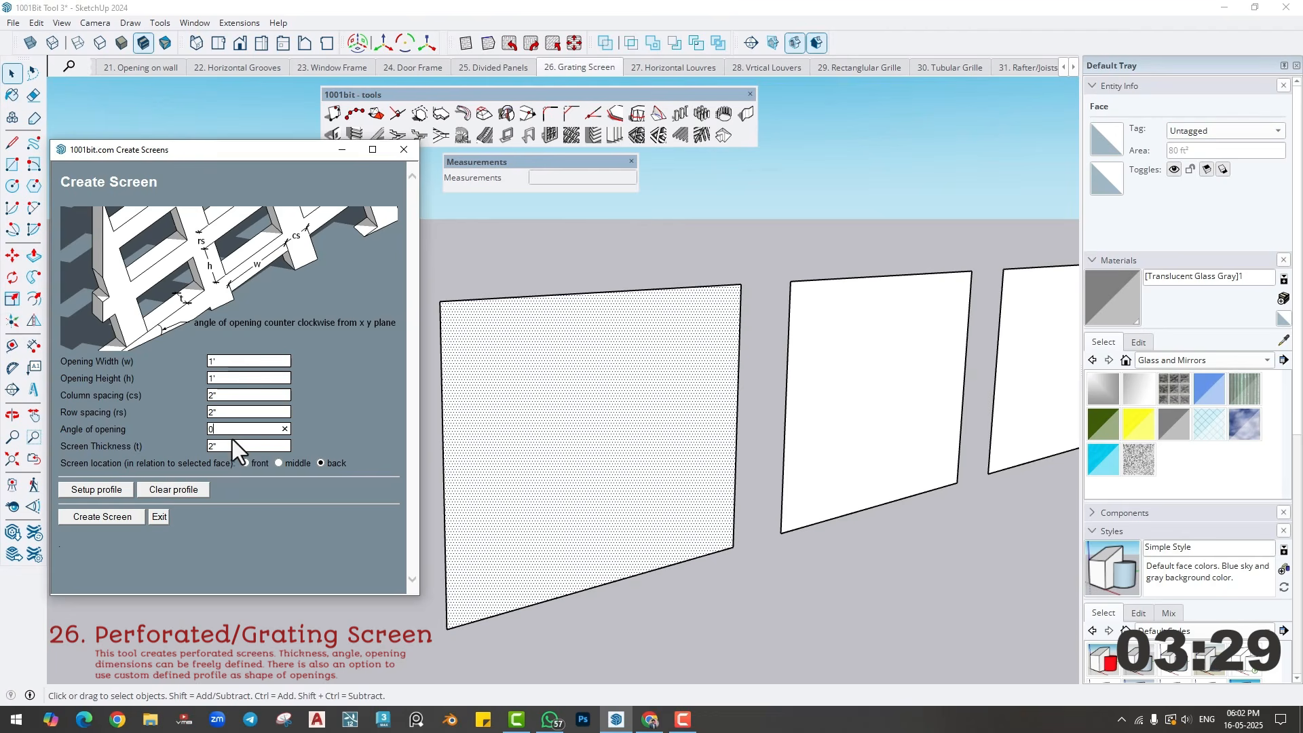
pyautogui.press('Tab')
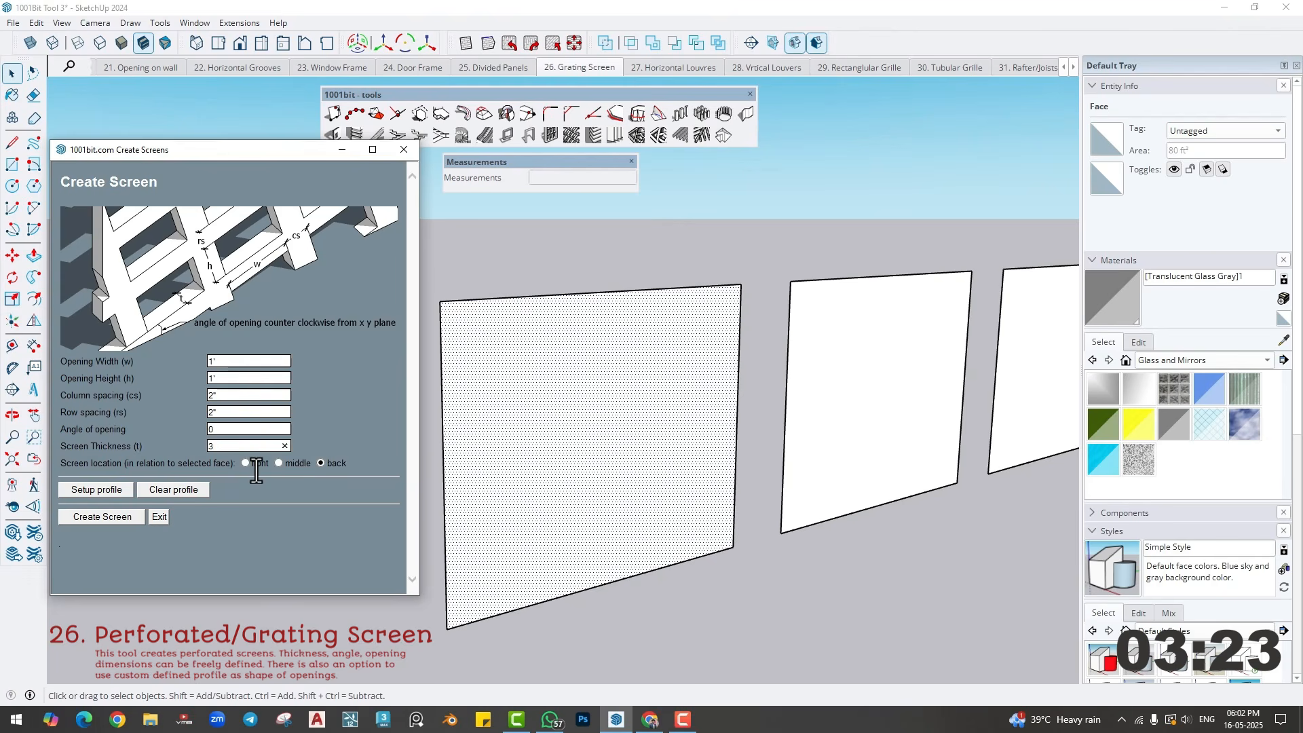
pyautogui.click(108, 523)
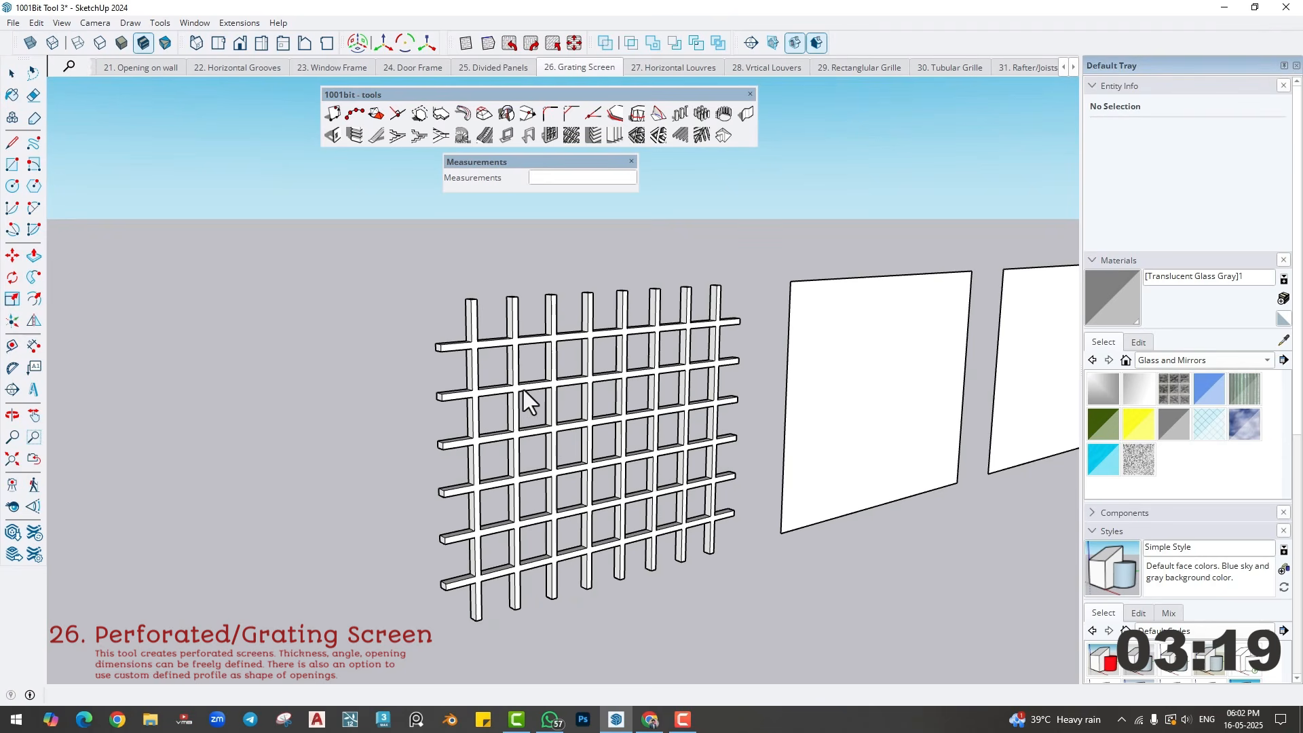
# - Dimension the width and height of one opening near the upper end of the grating's first column
pyautogui.scroll(3, 507, 388)
pyautogui.click(34, 346)
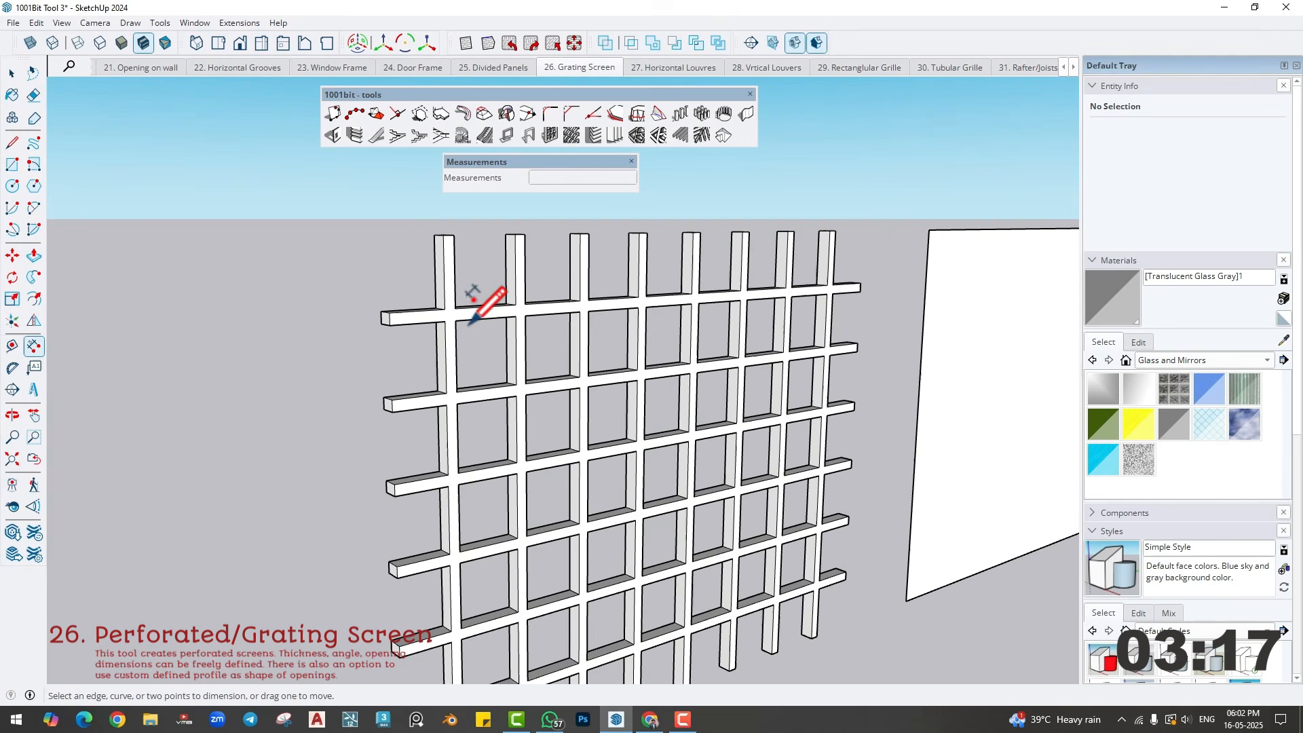
pyautogui.click(455, 320)
pyautogui.click(508, 320)
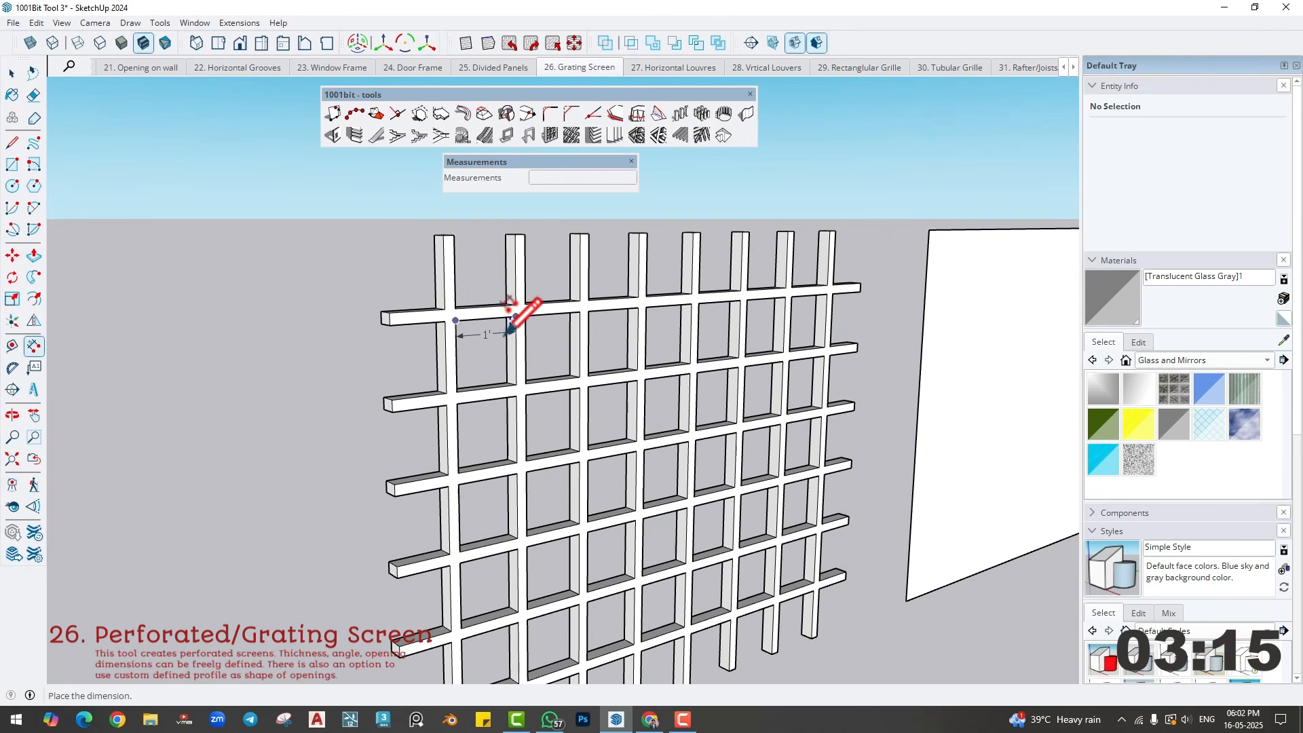
pyautogui.click(510, 329)
pyautogui.scroll(3, 480, 297)
pyautogui.click(388, 268)
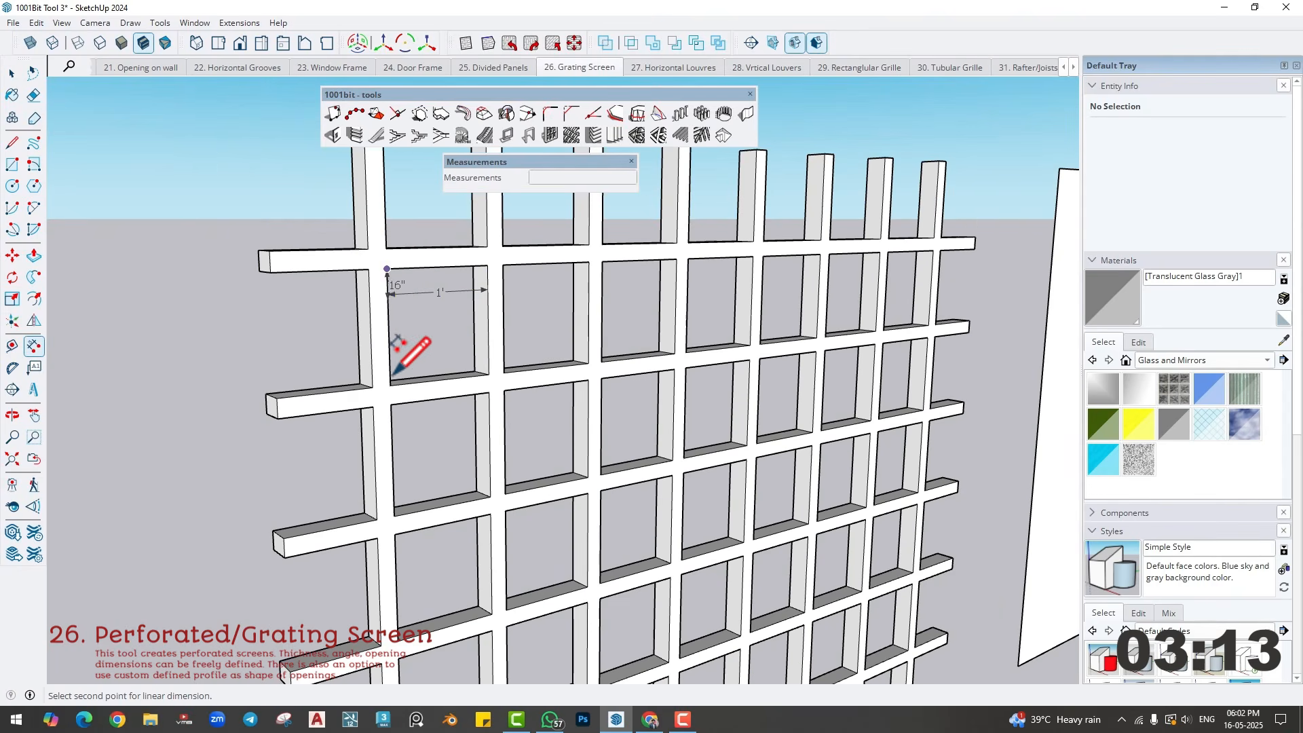
pyautogui.click(389, 383)
pyautogui.click(416, 339)
# - Dimension the width of the grating's first vertical bar, placing the dimension above the bar's top end
pyautogui.click(373, 386)
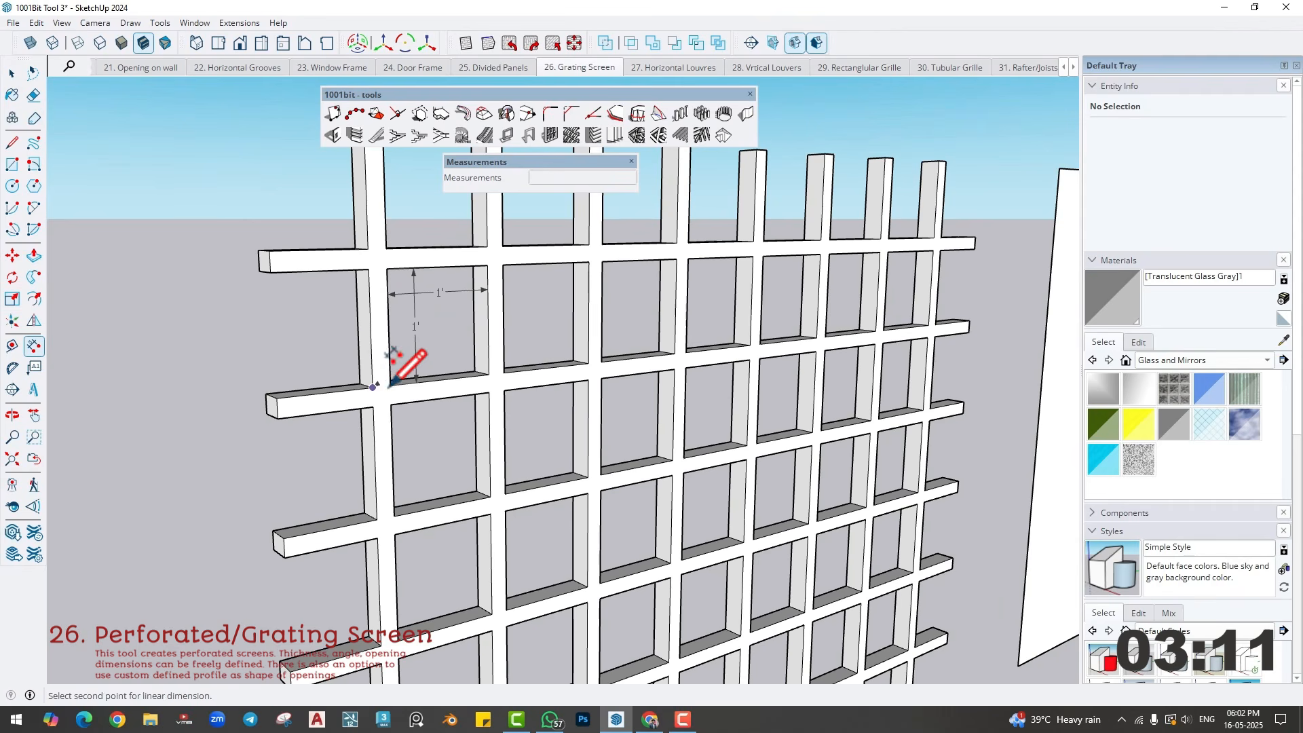
pyautogui.click(390, 386)
pyautogui.scroll(-5, 386, 229)
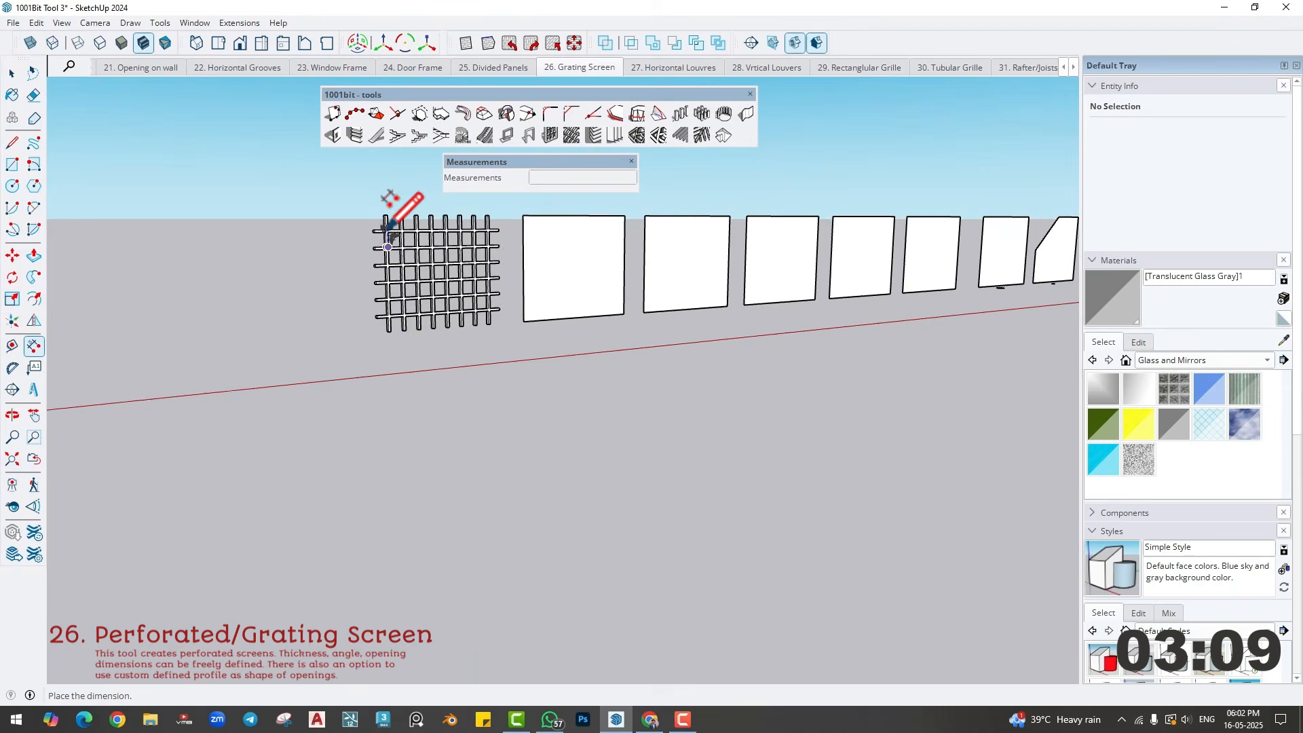
pyautogui.scroll(5, 386, 229)
pyautogui.scroll(6, 381, 229)
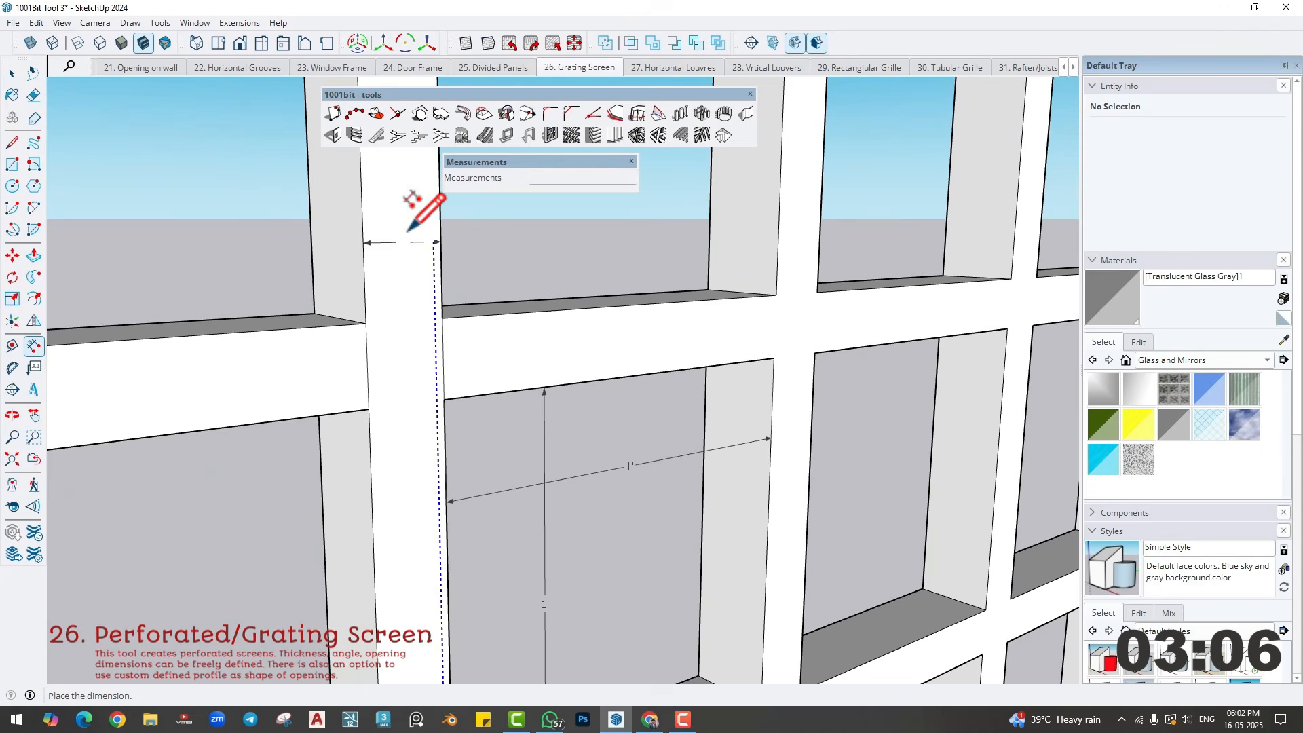
pyautogui.keyDown('shift'); pyautogui.moveTo(407, 231); pyautogui.dragTo(399, 620, button='middle'); pyautogui.keyUp('shift')
pyautogui.scroll(-2, 397, 611)
pyautogui.click(375, 265)
pyautogui.scroll(-1, 419, 379)
pyautogui.scroll(-3, 397, 305)
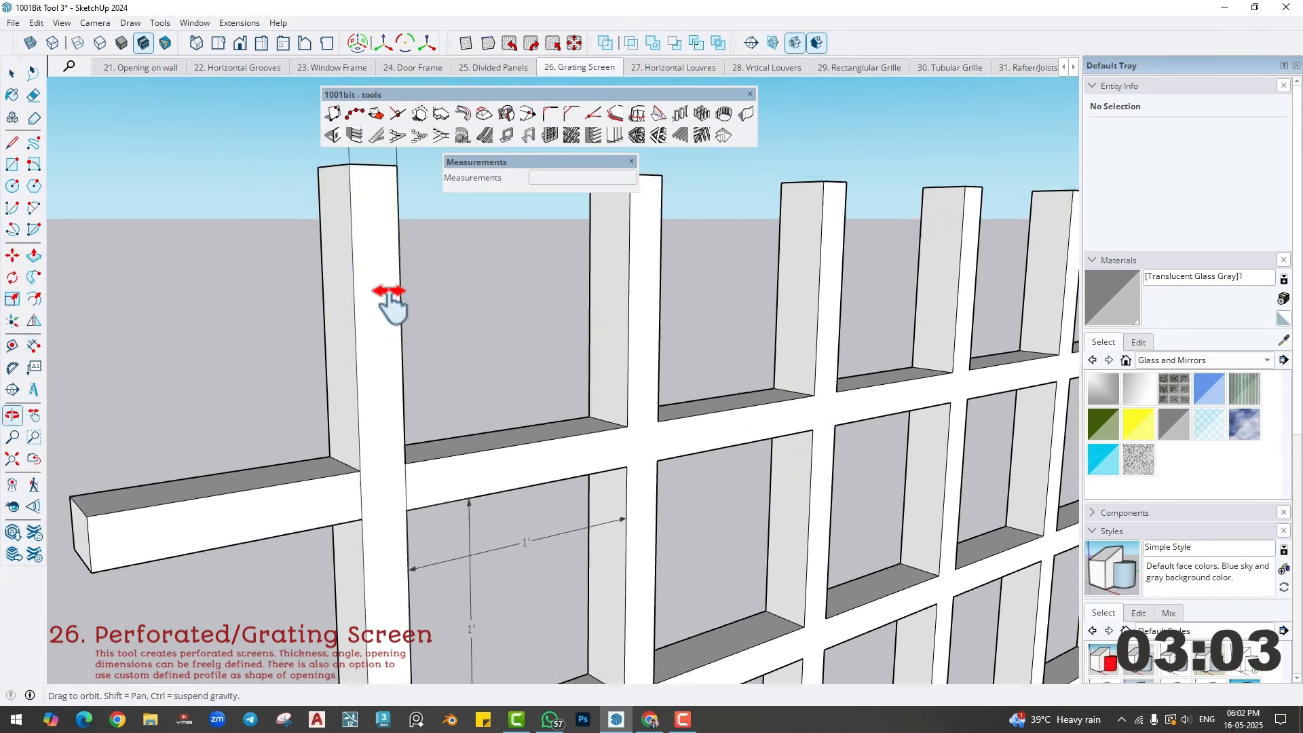
pyautogui.scroll(1, 409, 546)
pyautogui.scroll(-2, 407, 553)
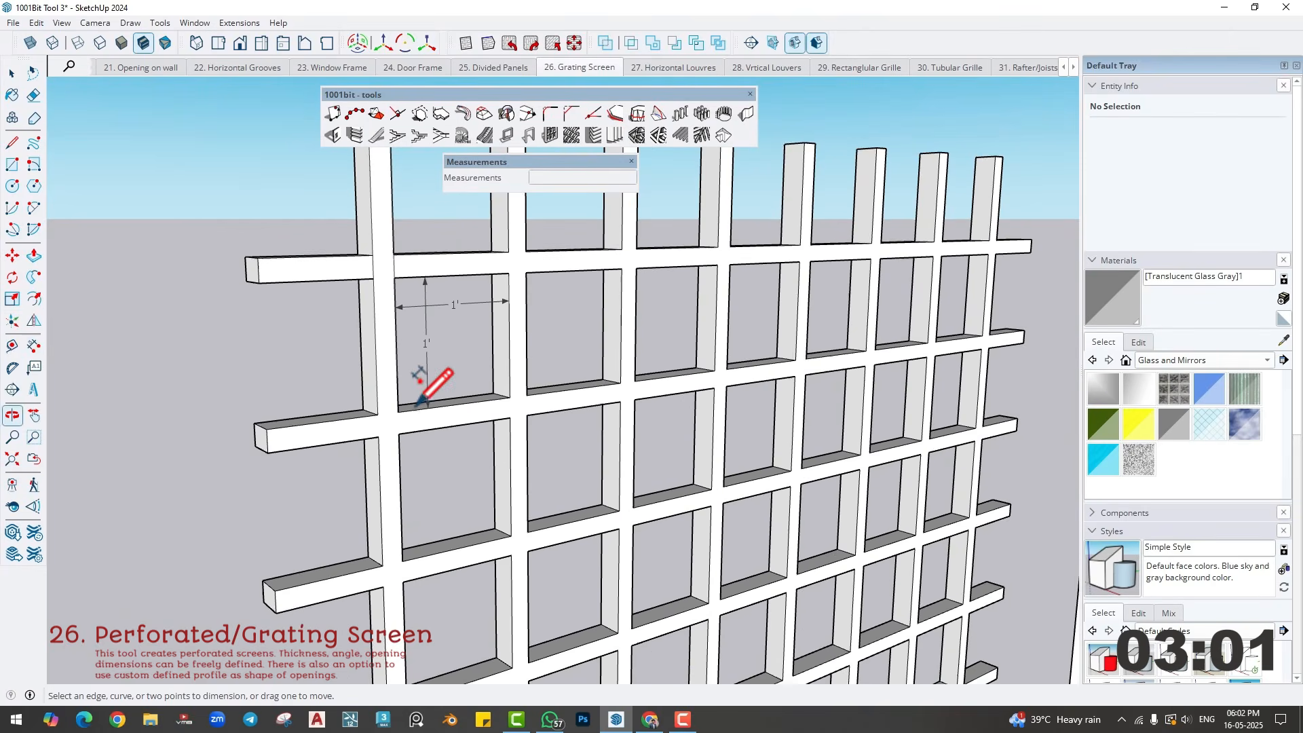
# - Start Create Screen on the next blank rectangular face and set the opening width and height to 4"
pyautogui.scroll(-3, 416, 387)
pyautogui.scroll(-1, 538, 437)
pyautogui.keyDown('shift'); pyautogui.moveTo(848, 408); pyautogui.dragTo(606, 452, button='middle'); pyautogui.keyUp('shift')
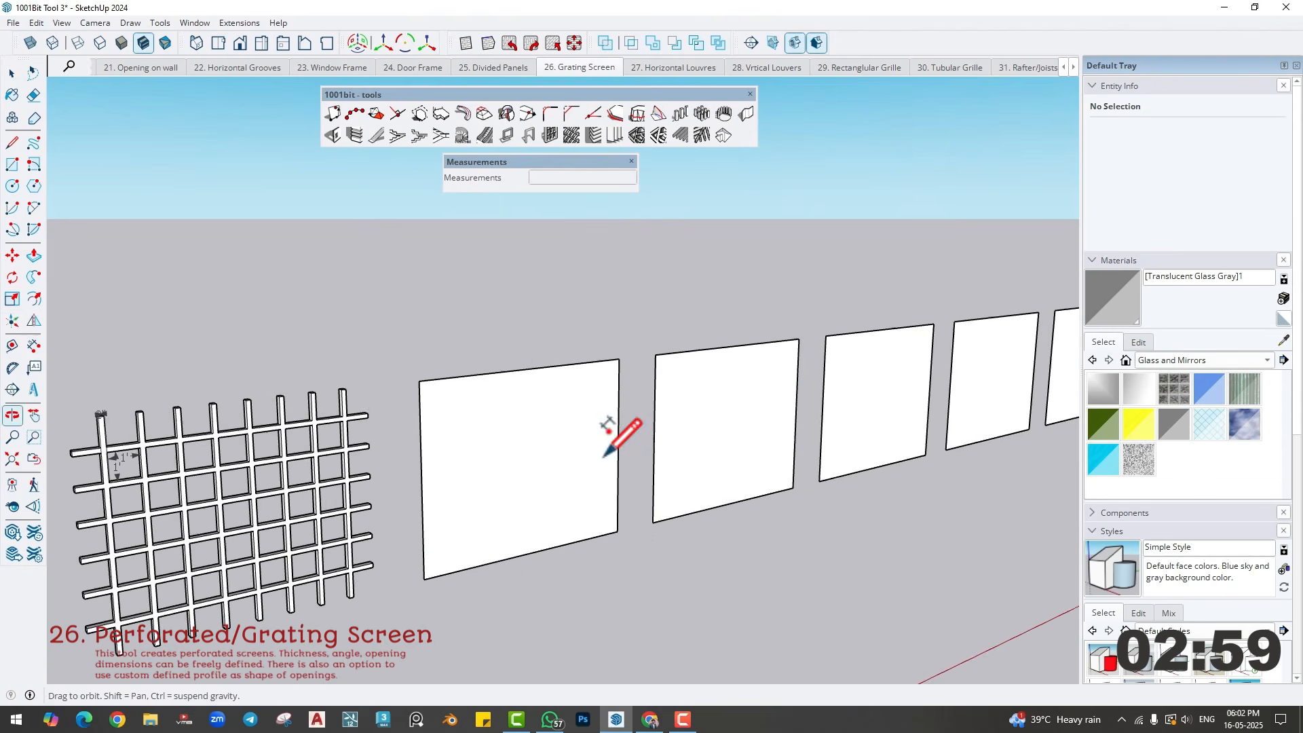
pyautogui.scroll(2, 499, 444)
pyautogui.press('space')
pyautogui.click(495, 441)
pyautogui.moveTo(500, 435); pyautogui.dragTo(504, 428, button='middle')
pyautogui.click(582, 140)
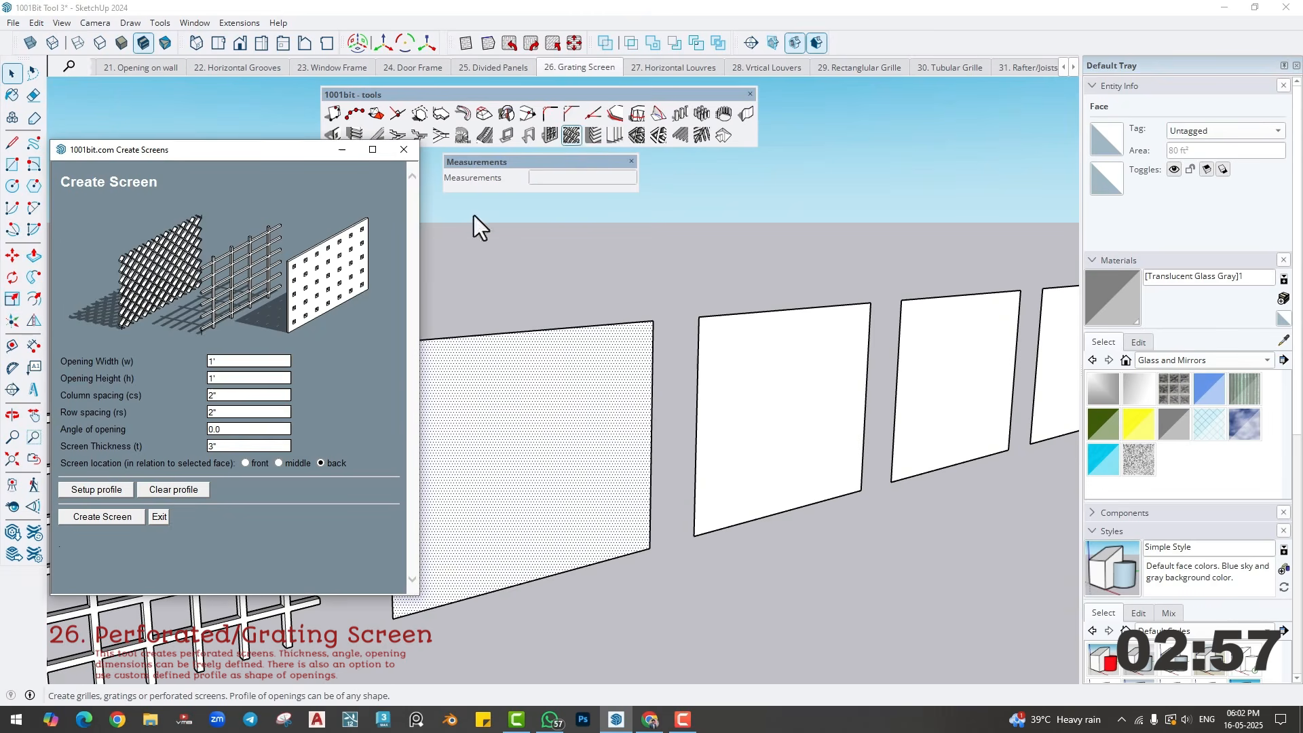
pyautogui.doubleClick(228, 362)
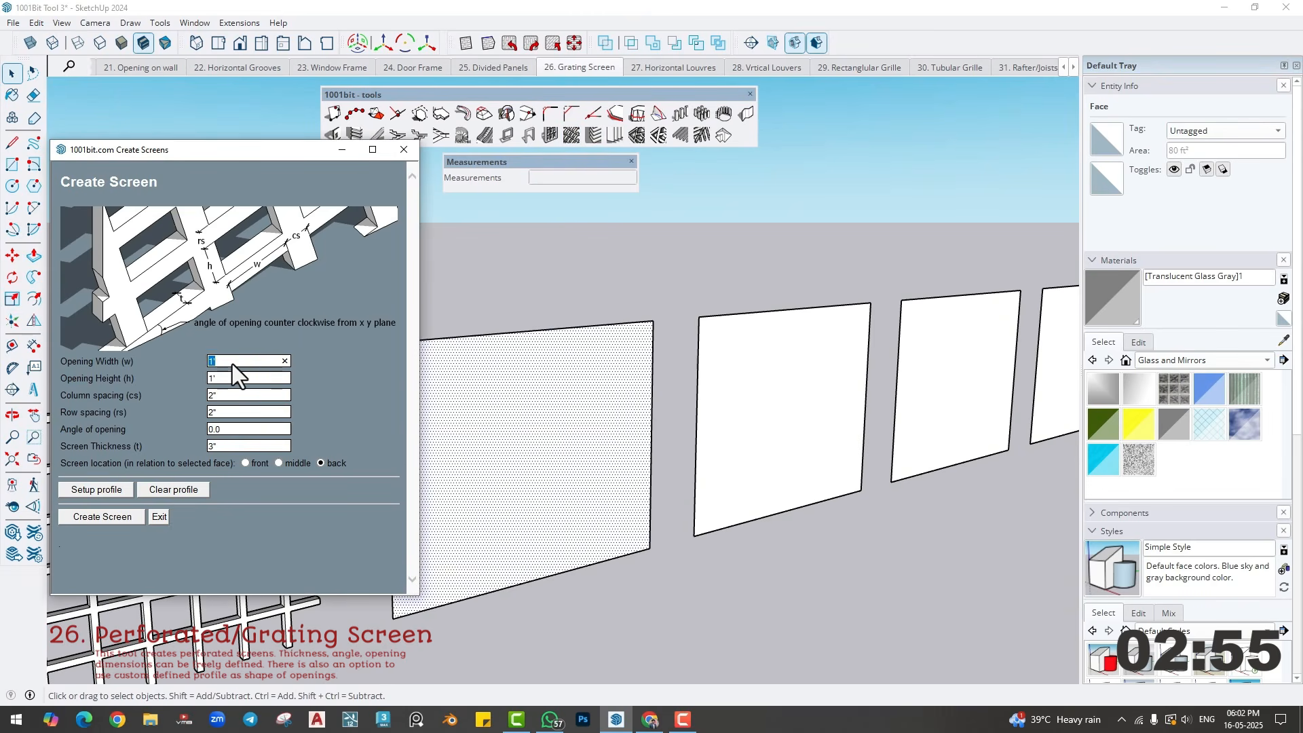
pyautogui.write('4')
pyautogui.press('Tab')
pyautogui.write('4')
pyautogui.press('Tab')
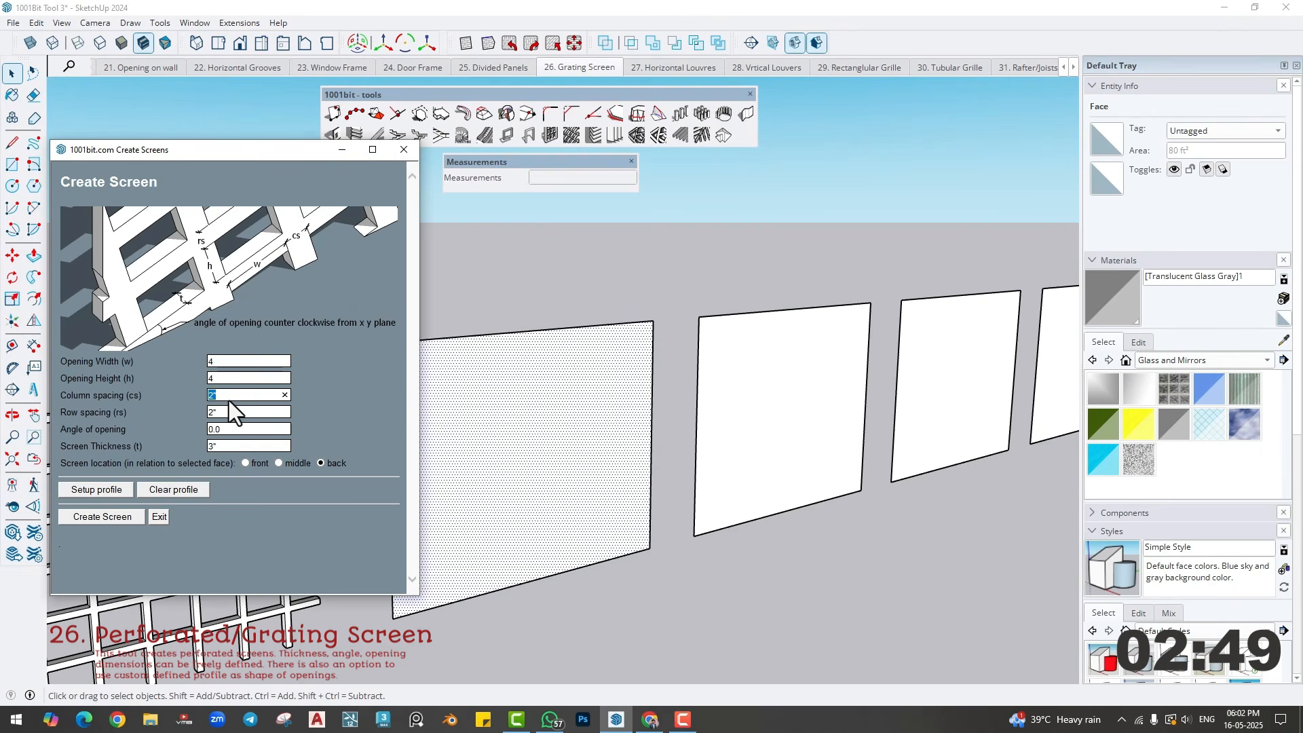
# - Set the column and row spacing to 8" and create the perforated screen
pyautogui.write('8')
pyautogui.press('Tab')
pyautogui.write('8')
pyautogui.click(113, 521)
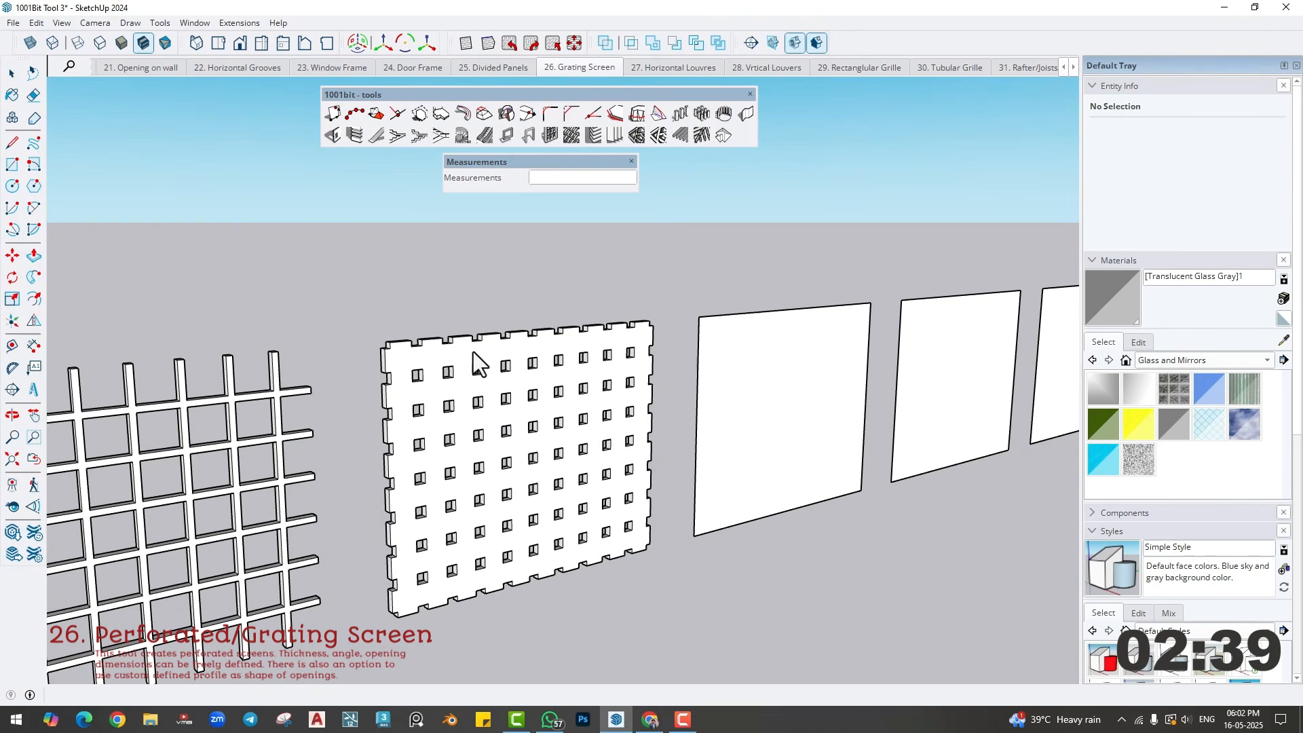
pyautogui.moveTo(726, 430); pyautogui.dragTo(452, 434, button='middle')
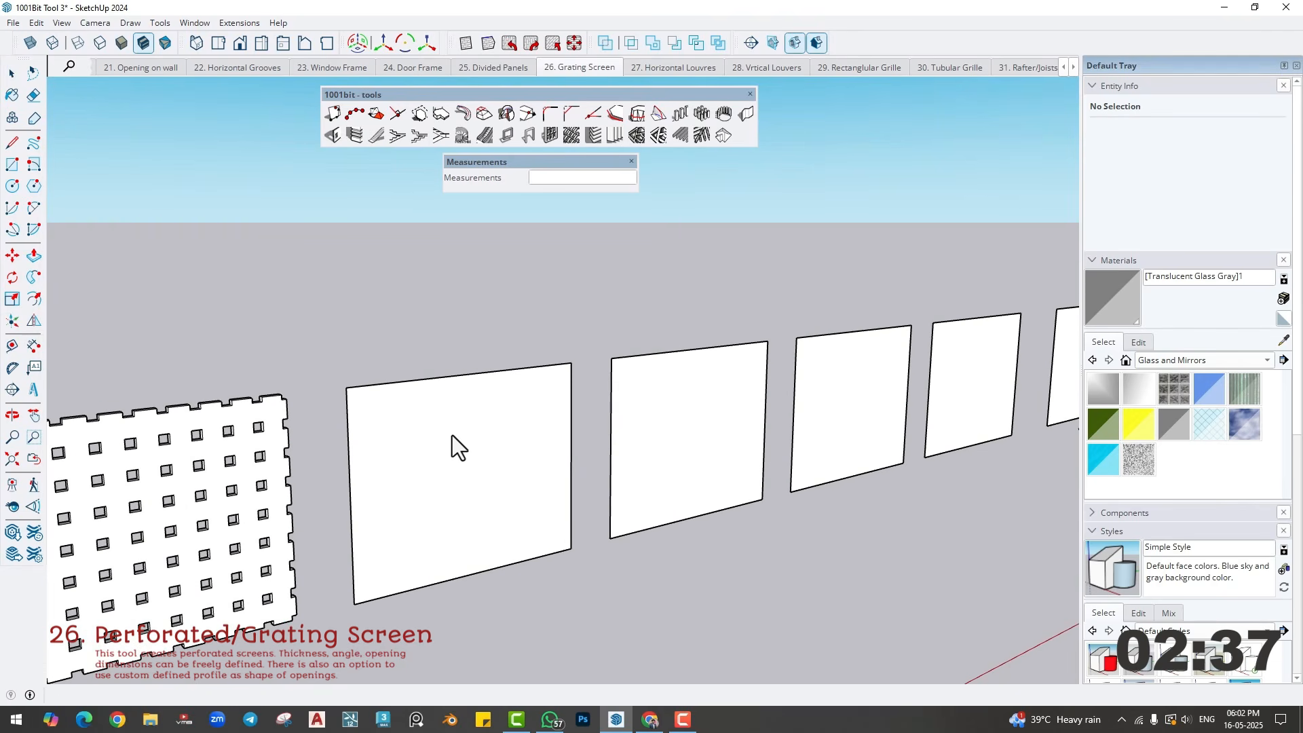
# - Create a perforated screen on the next blank face with 2" opening width and height and 4" column and row spacing
pyautogui.click(569, 136)
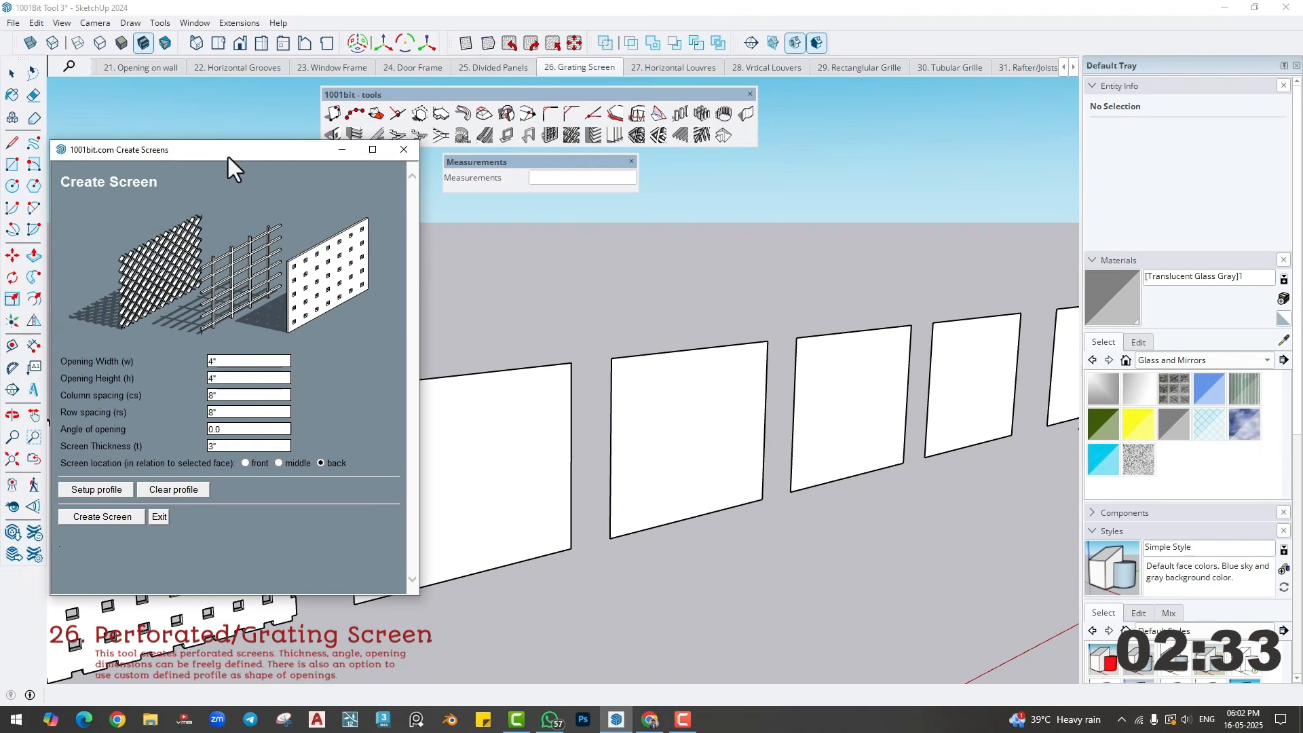
pyautogui.moveTo(228, 157); pyautogui.dragTo(219, 126)
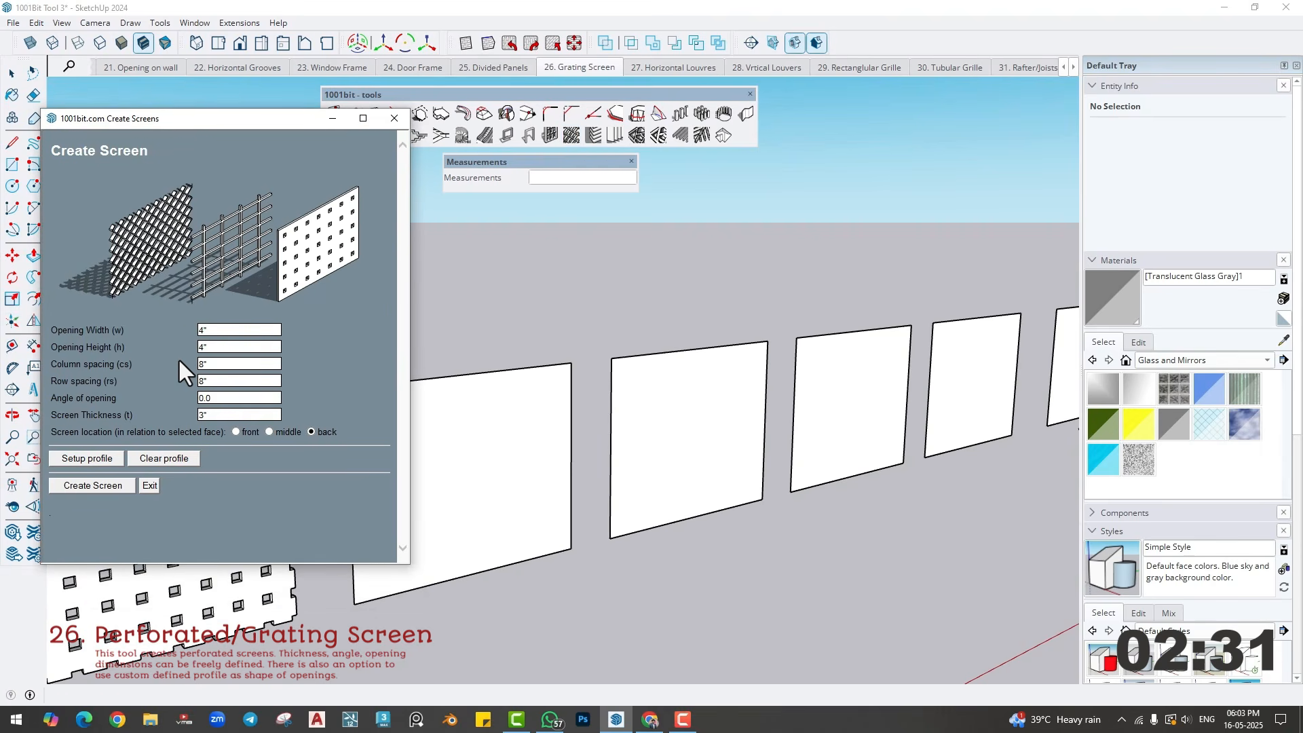
pyautogui.click(230, 331)
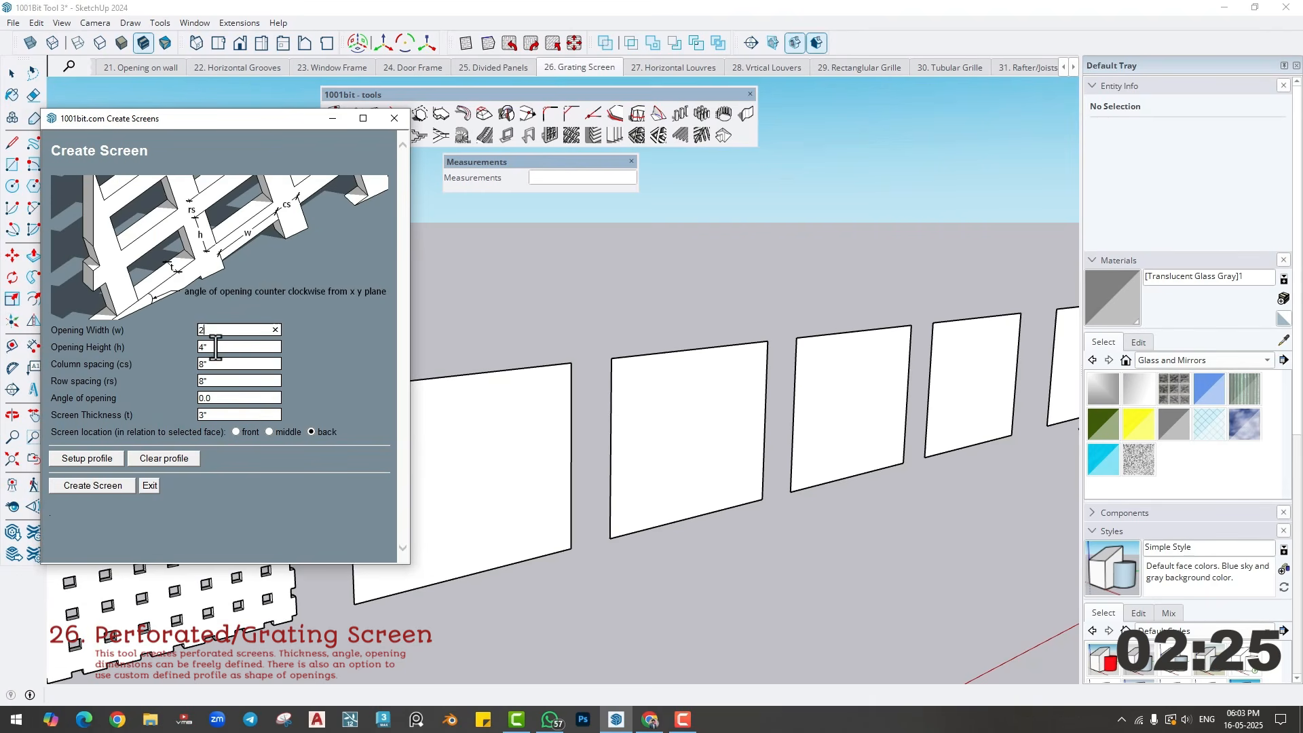
pyautogui.write('2')
pyautogui.press('Tab')
pyautogui.write('2')
pyautogui.press('Tab')
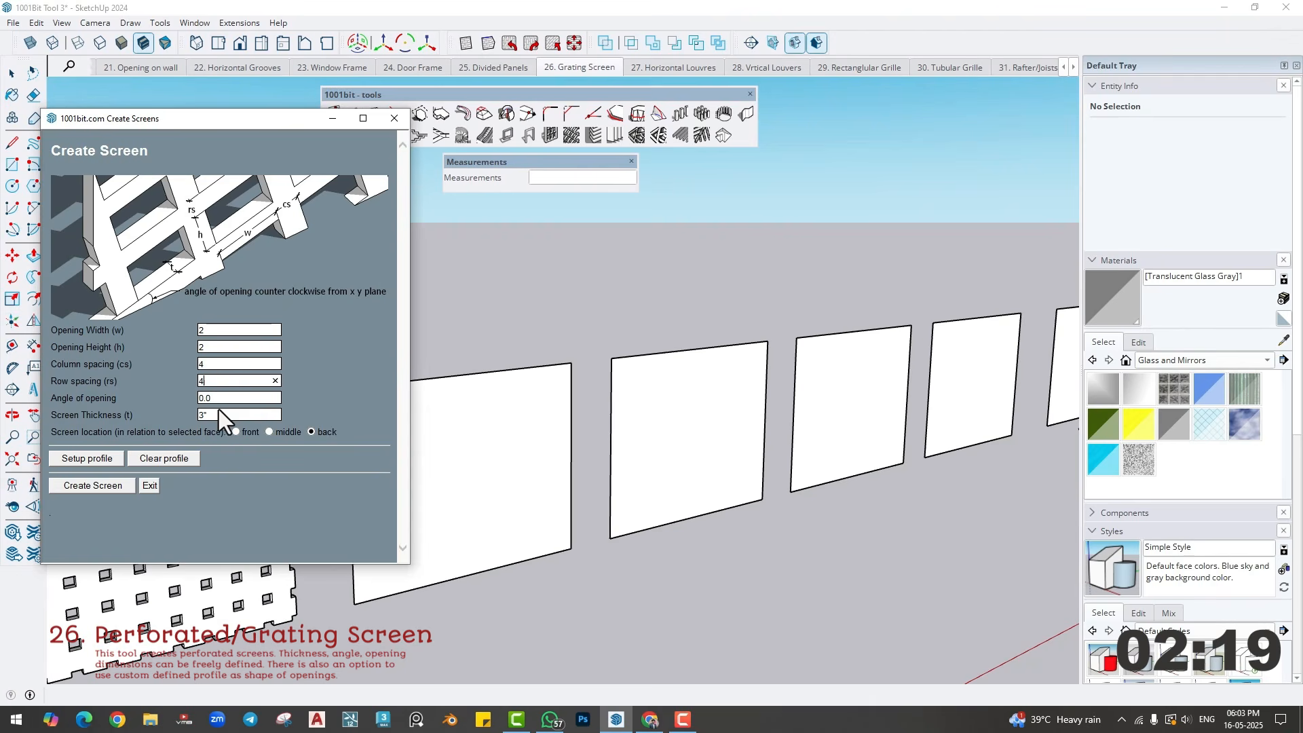
pyautogui.click(114, 489)
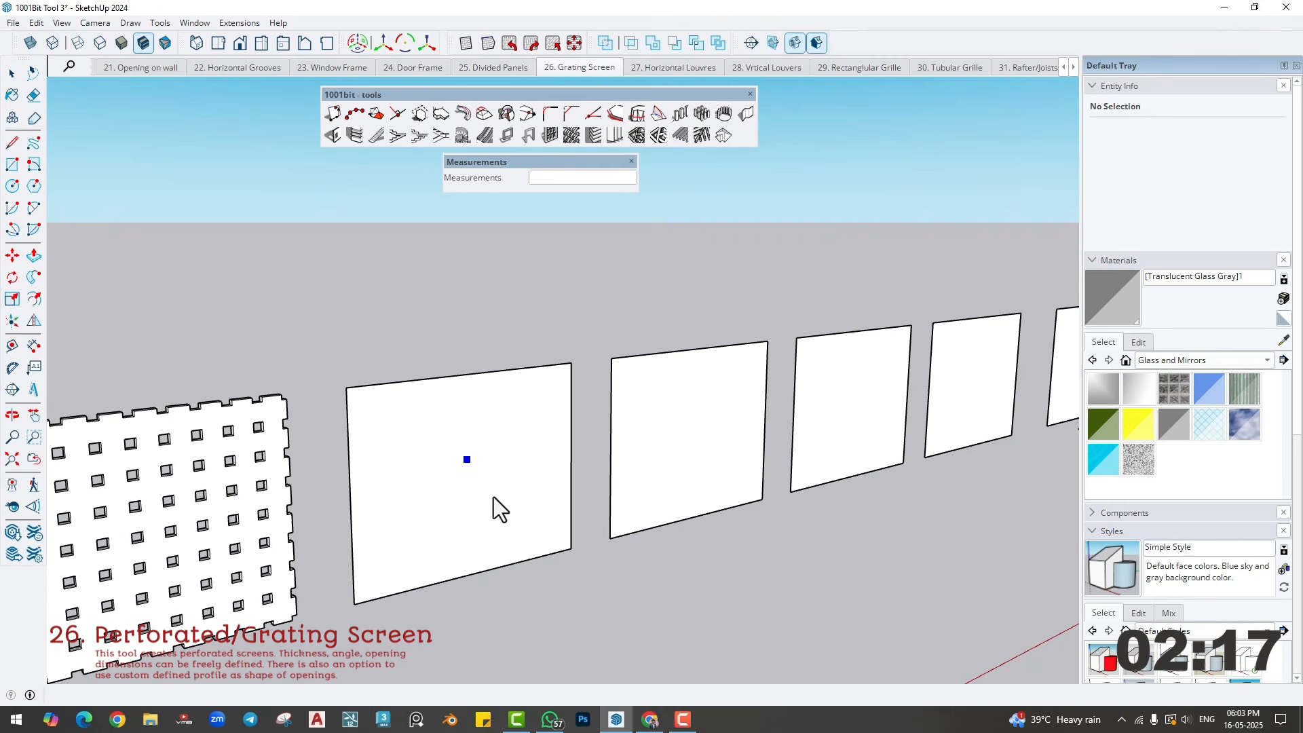
pyautogui.click(503, 498)
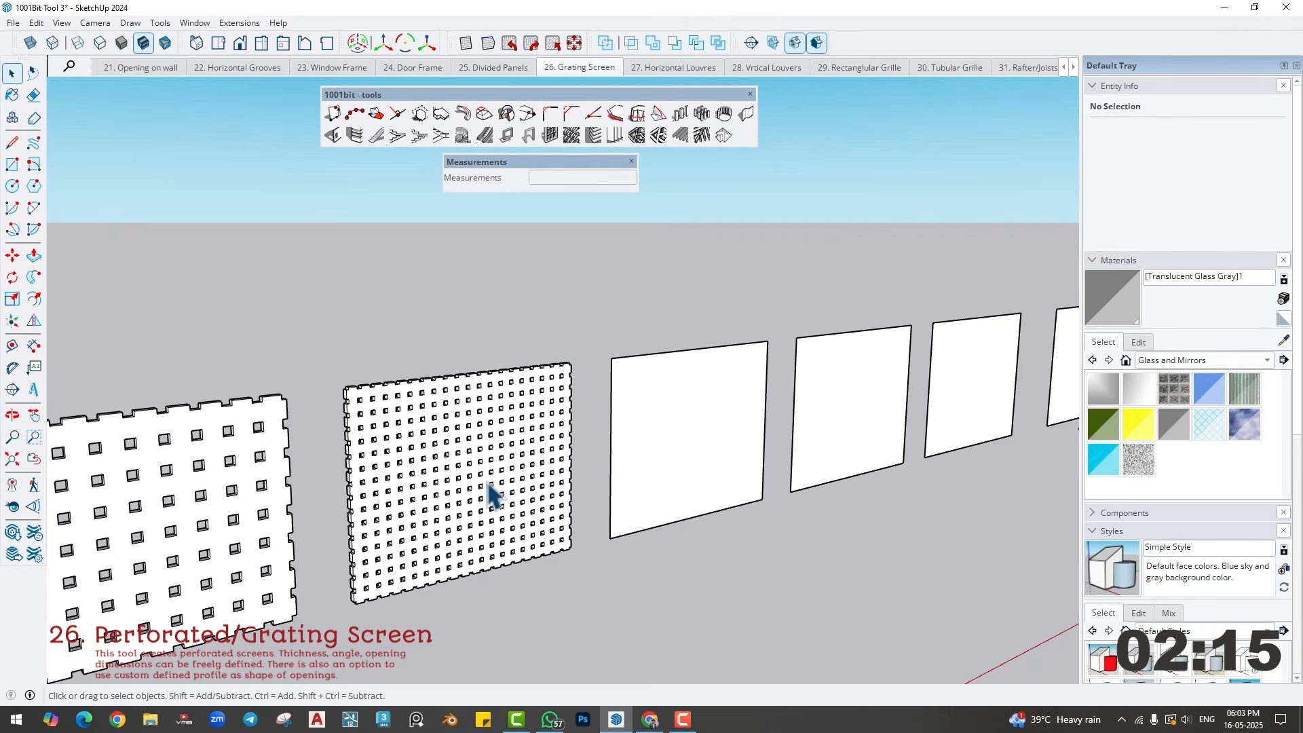
# - Select the blank face beside the new screen and create a perforated screen on it with 1" column and row spacing
pyautogui.scroll(3, 644, 468)
pyautogui.keyDown('shift'); pyautogui.moveTo(724, 433); pyautogui.dragTo(536, 479, button='middle'); pyautogui.keyUp('shift')
pyautogui.click(534, 476)
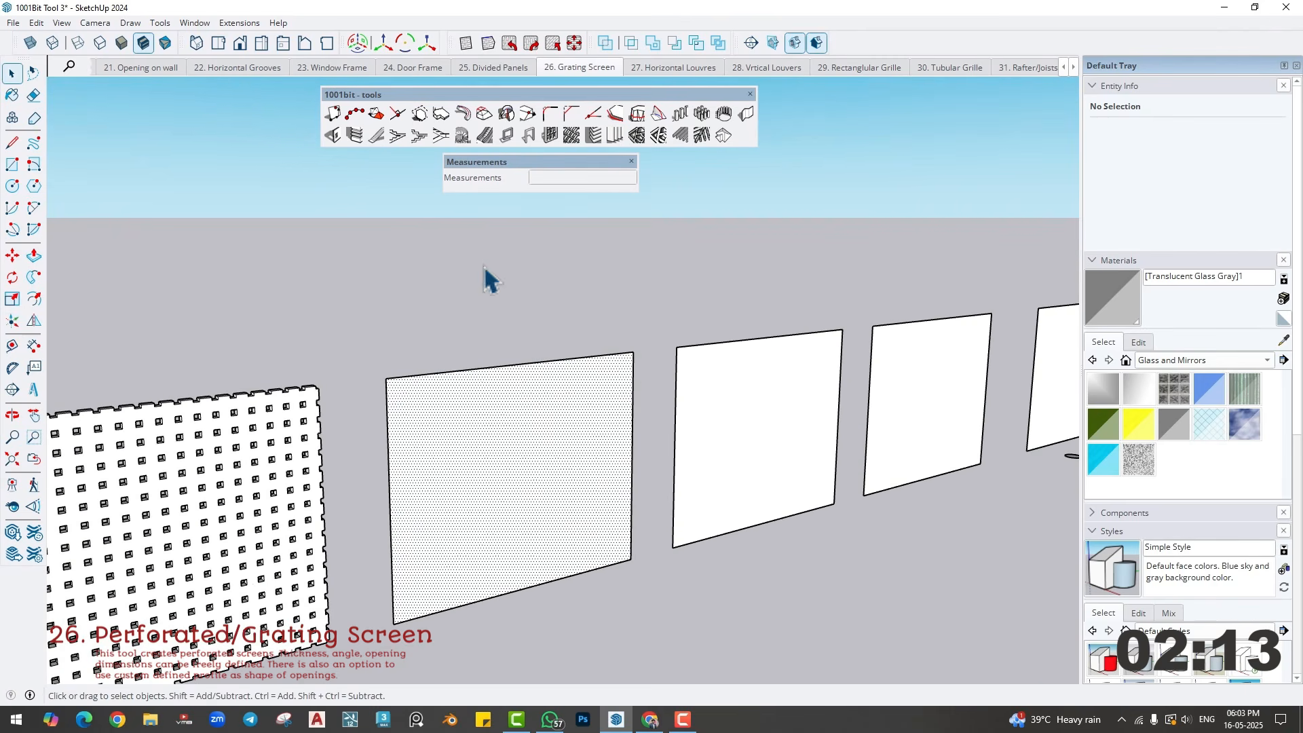
pyautogui.click(571, 136)
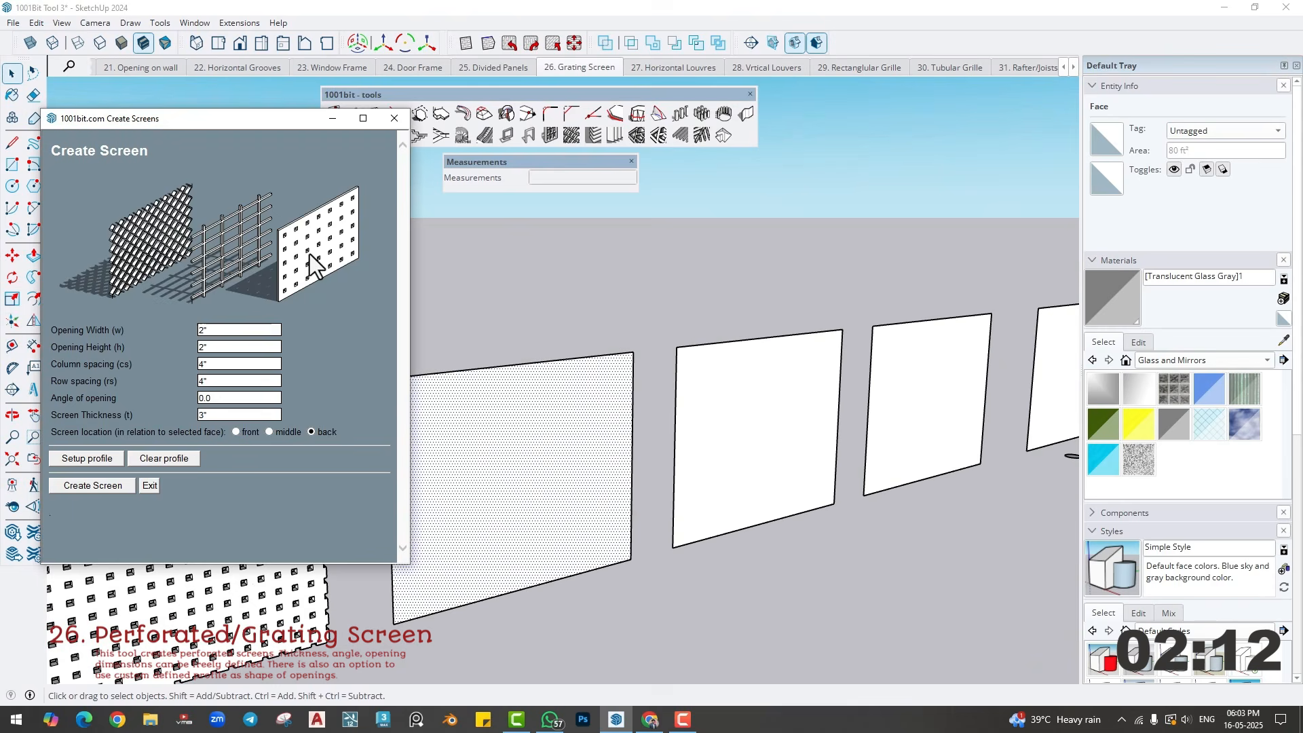
pyautogui.click(218, 330)
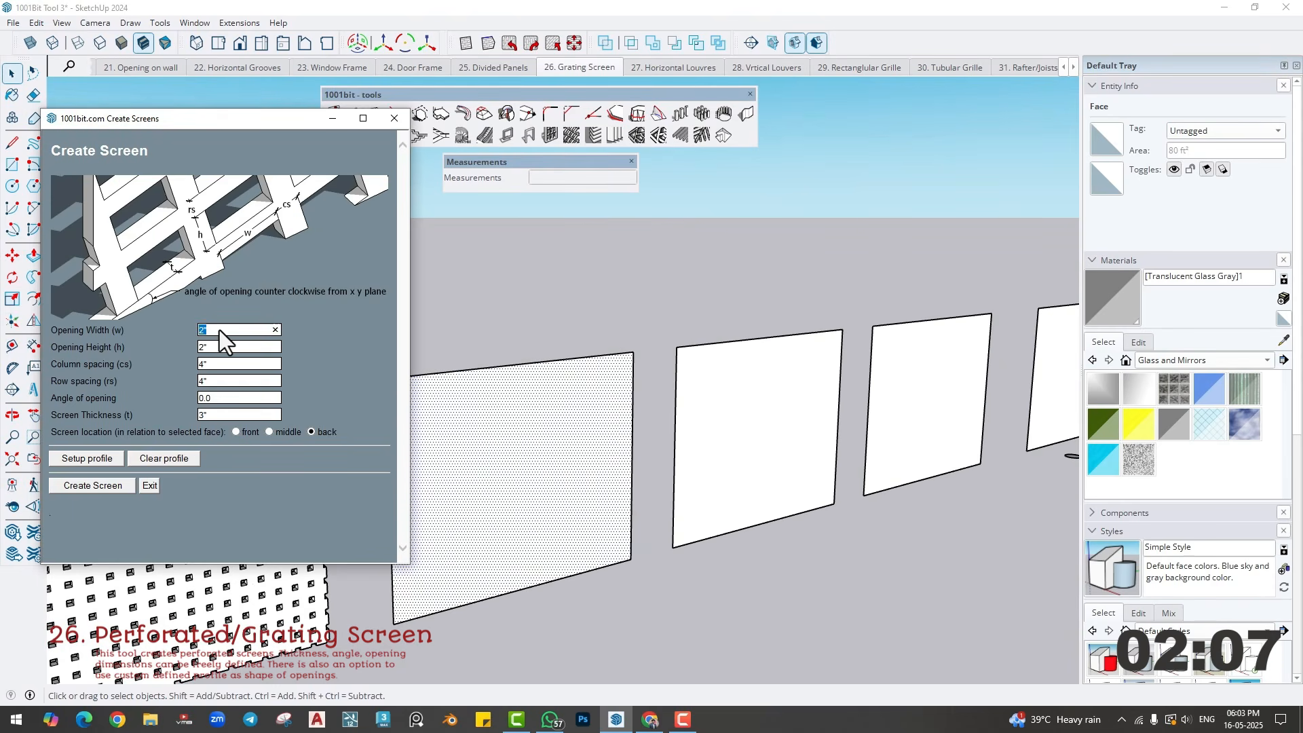
pyautogui.click(213, 365)
pyautogui.click(220, 377)
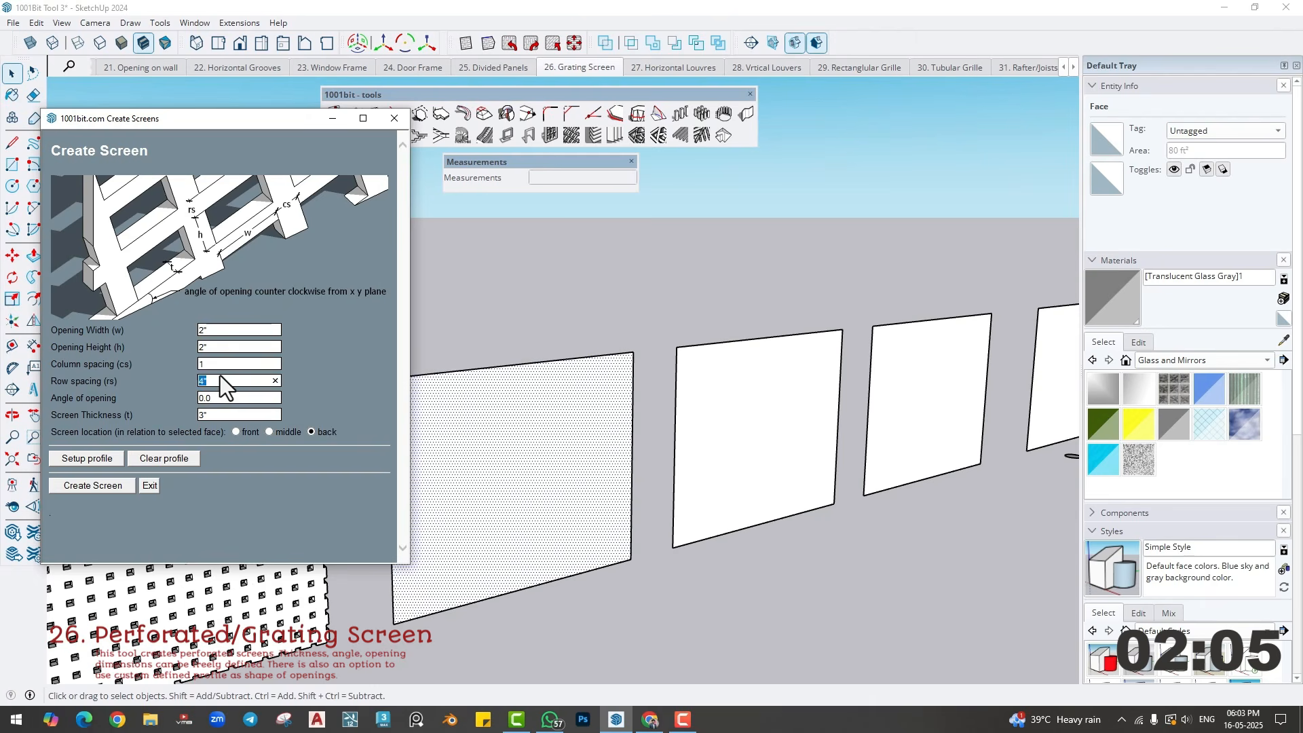
pyautogui.write('1')
pyautogui.click(222, 398)
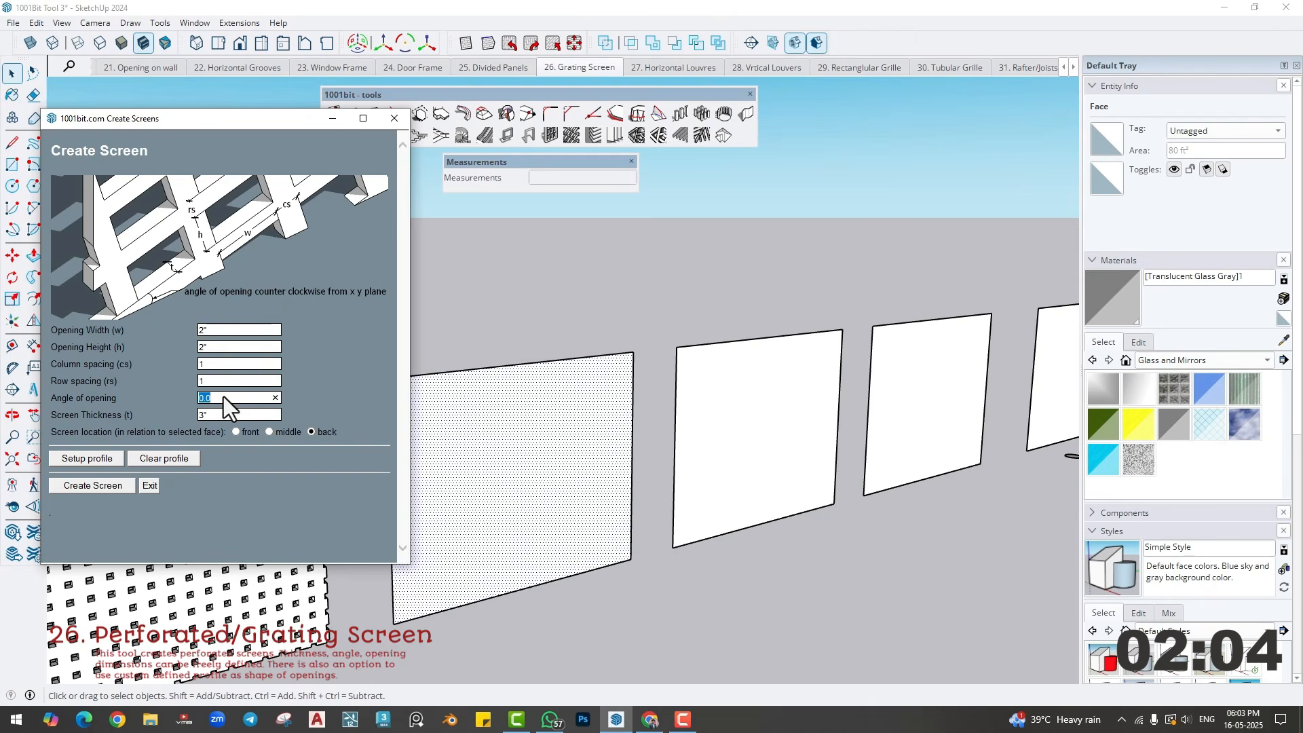
pyautogui.click(121, 486)
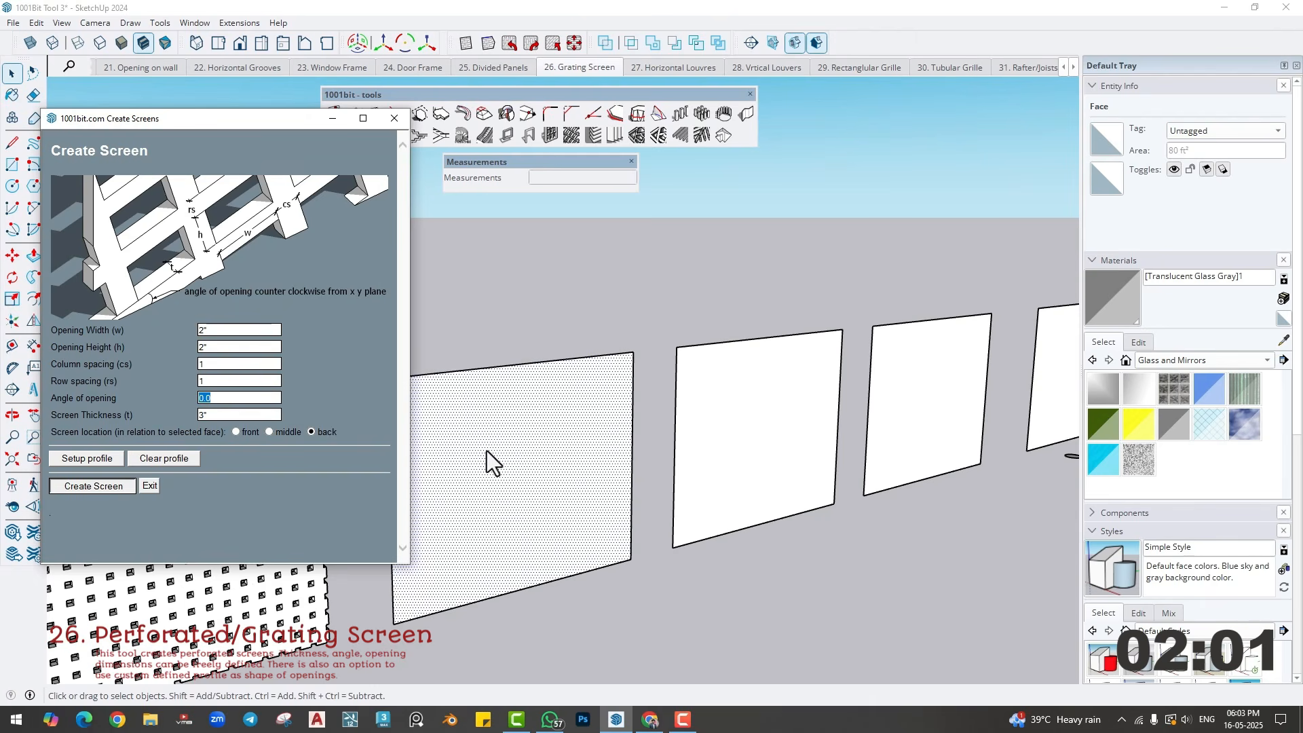
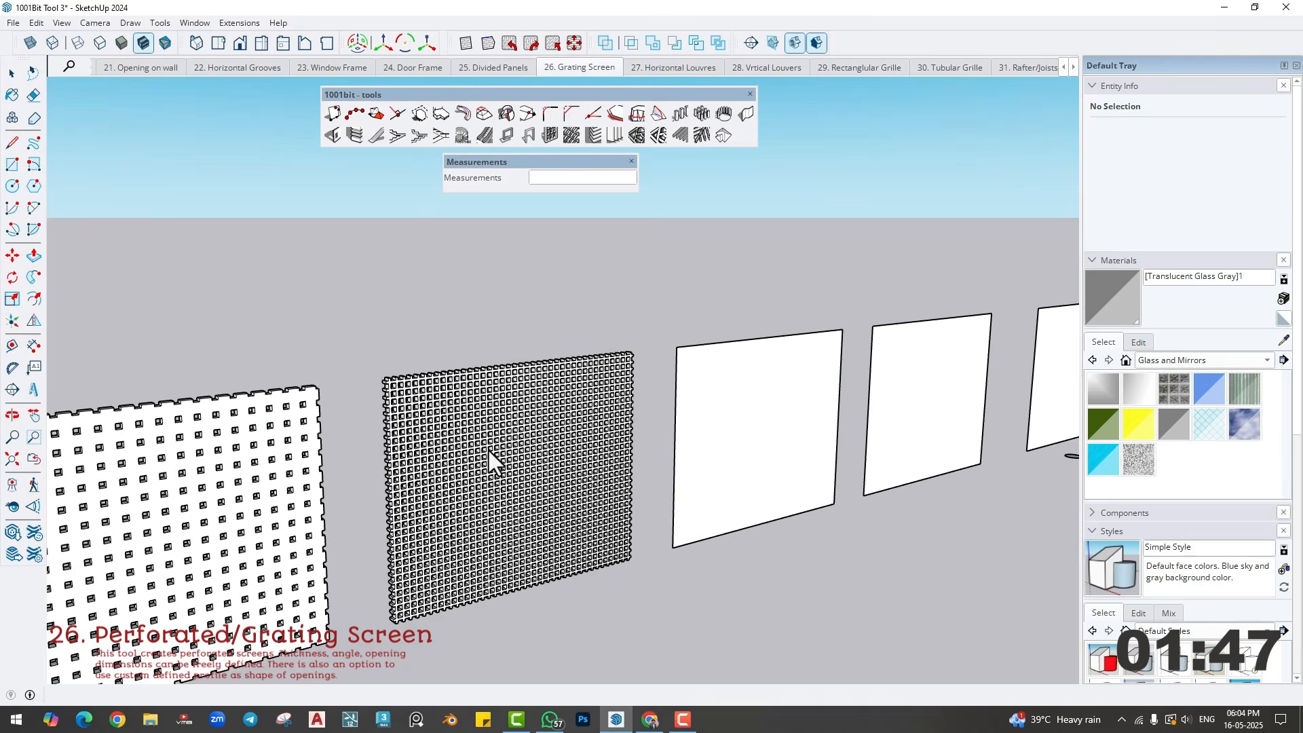
# - Start Create Screen for the blank face beside the finished fine grating and set the opening width and height to 6"
pyautogui.scroll(5, 514, 507)
pyautogui.moveTo(517, 500); pyautogui.dragTo(372, 440, button='middle')
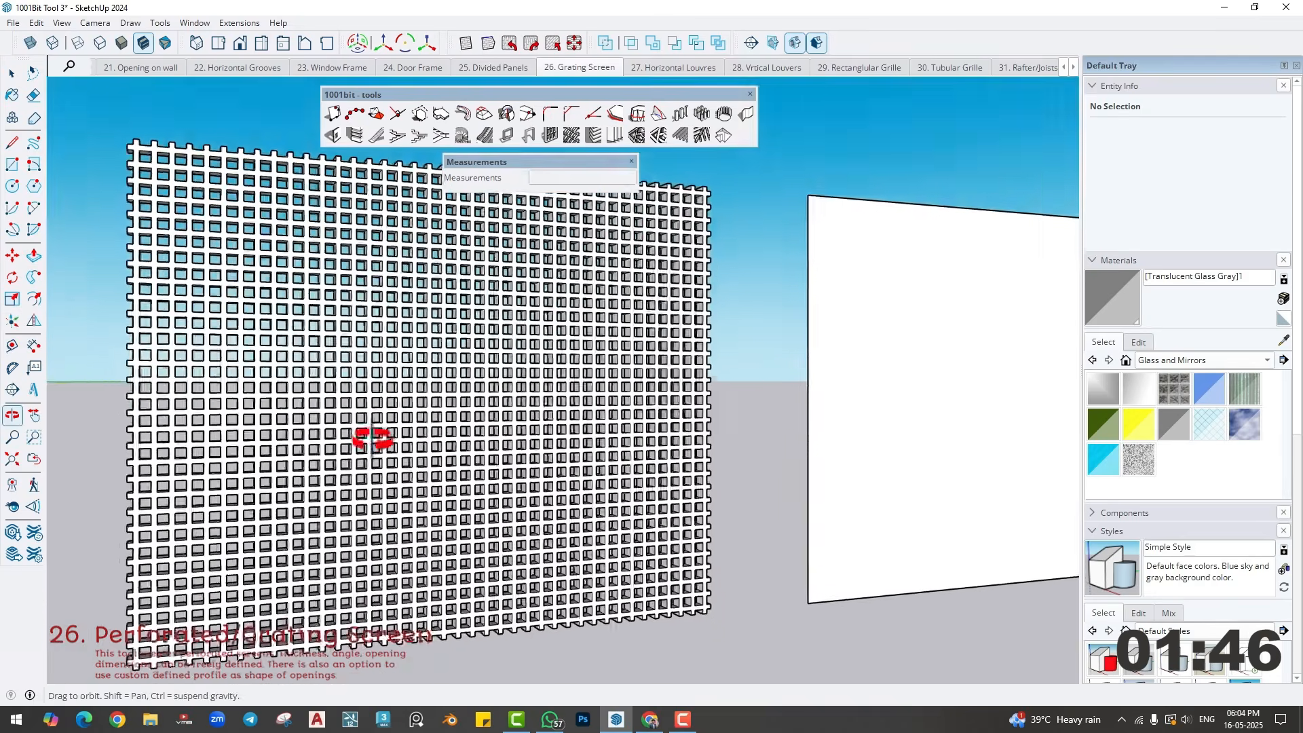
pyautogui.scroll(-6, 471, 506)
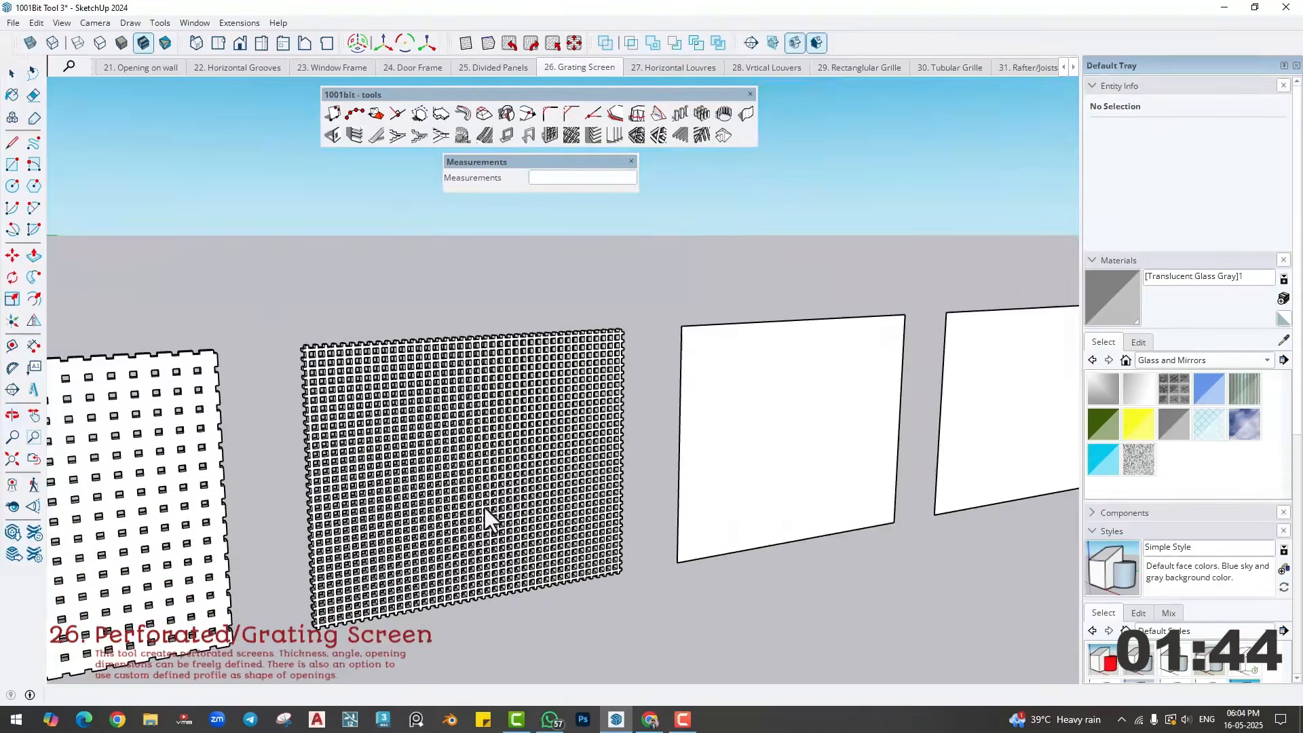
pyautogui.moveTo(485, 507); pyautogui.dragTo(499, 555, button='middle')
pyautogui.scroll(3, 502, 553)
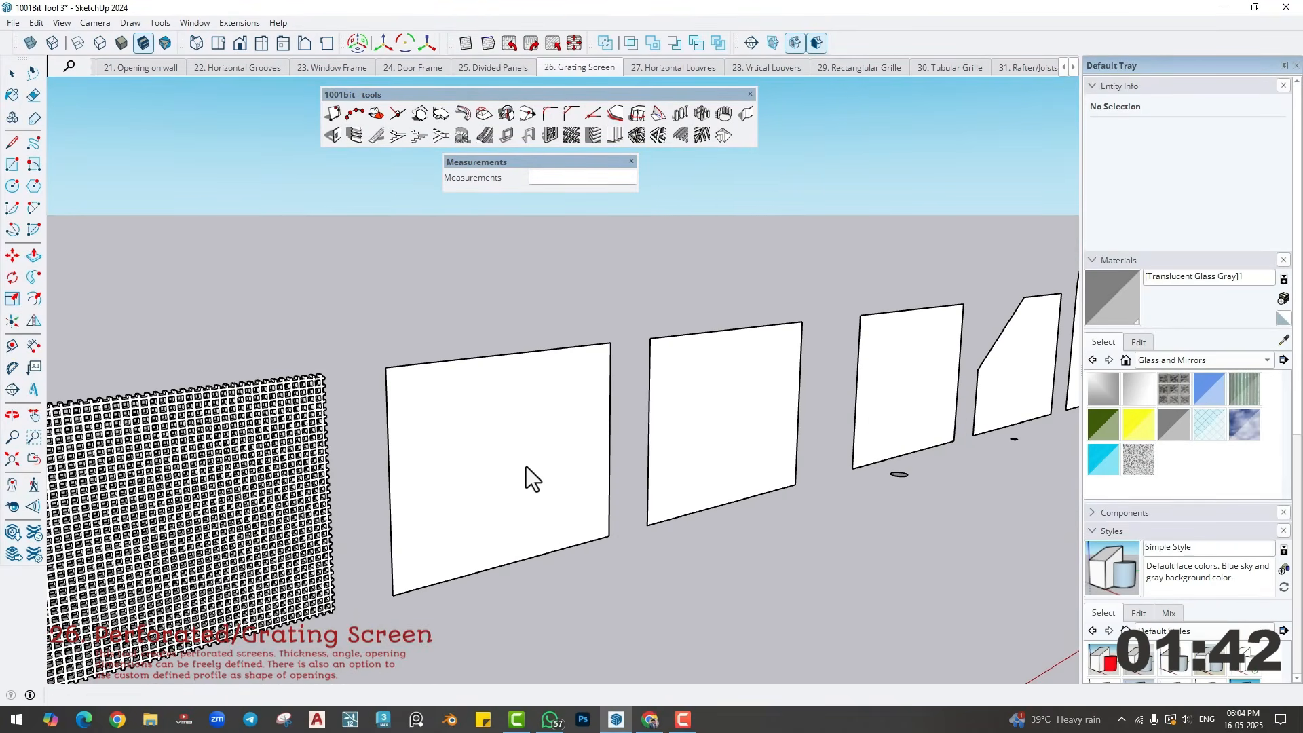
pyautogui.click(571, 135)
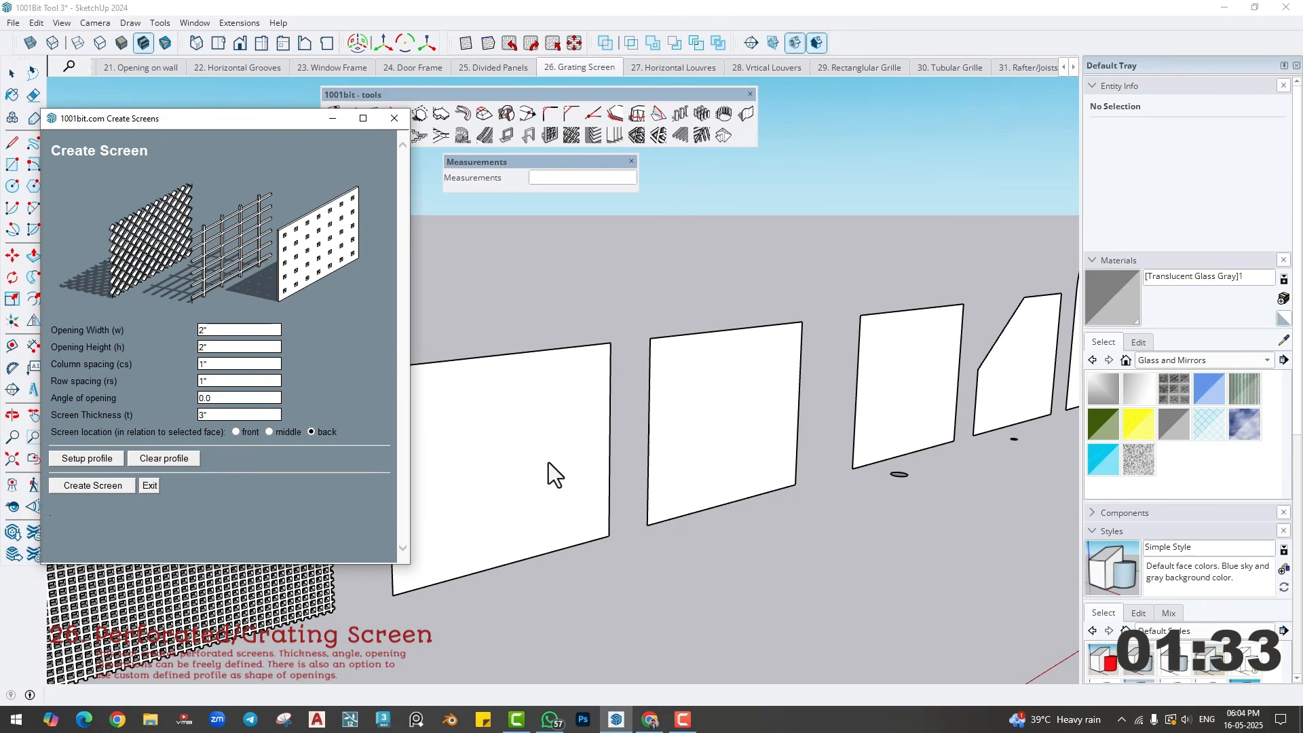
pyautogui.click(225, 334)
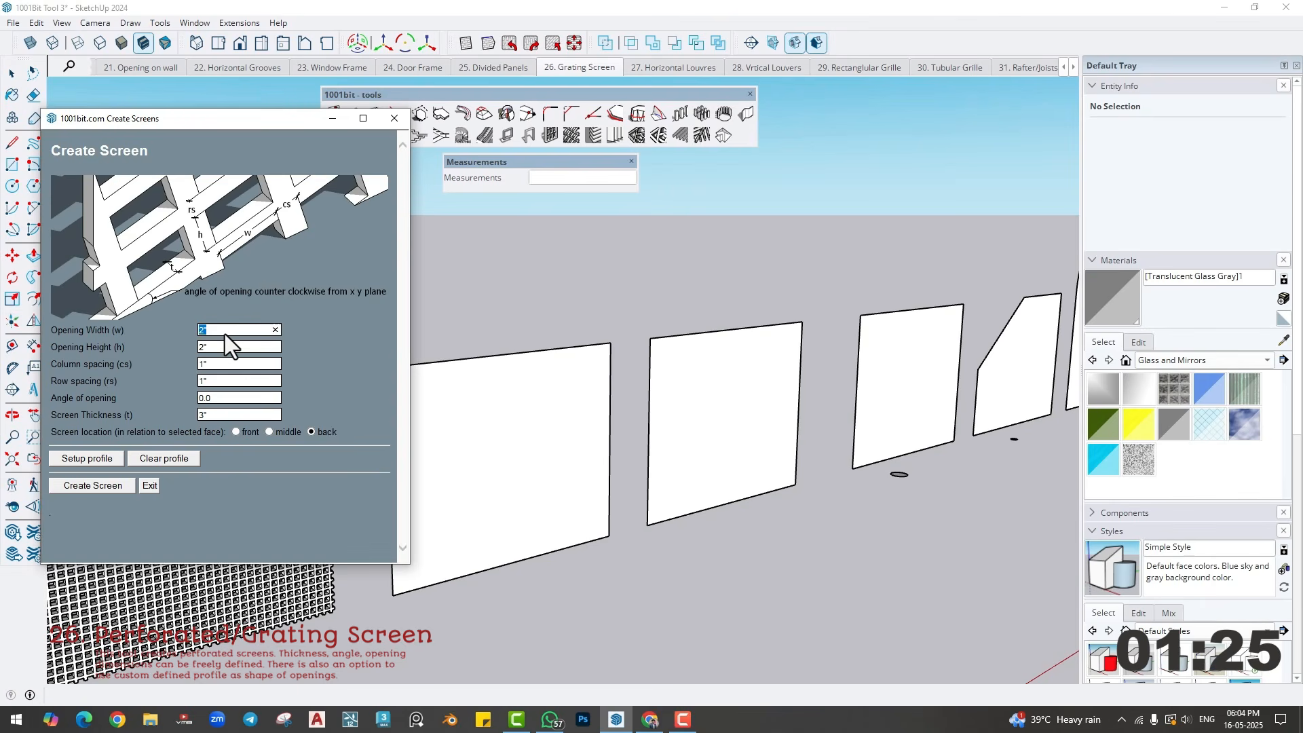
pyautogui.press('Tab')
pyautogui.write('6')
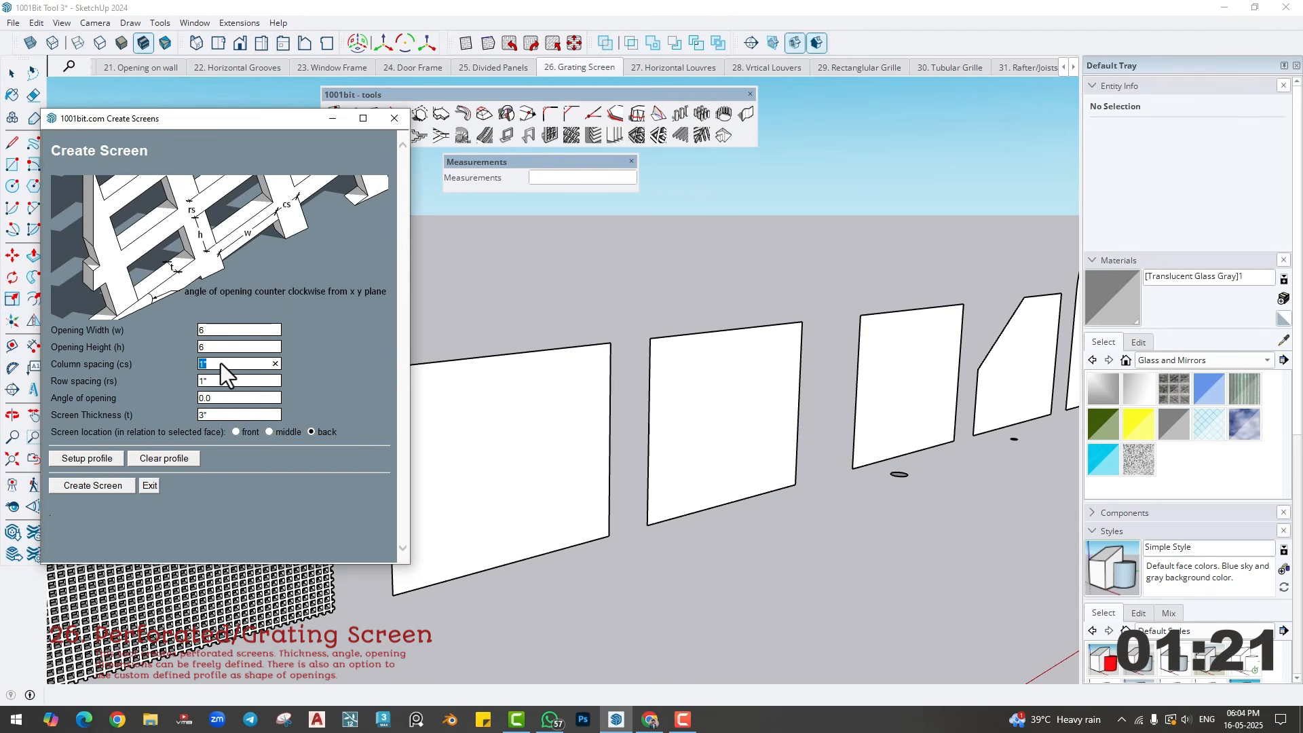
pyautogui.write('2')
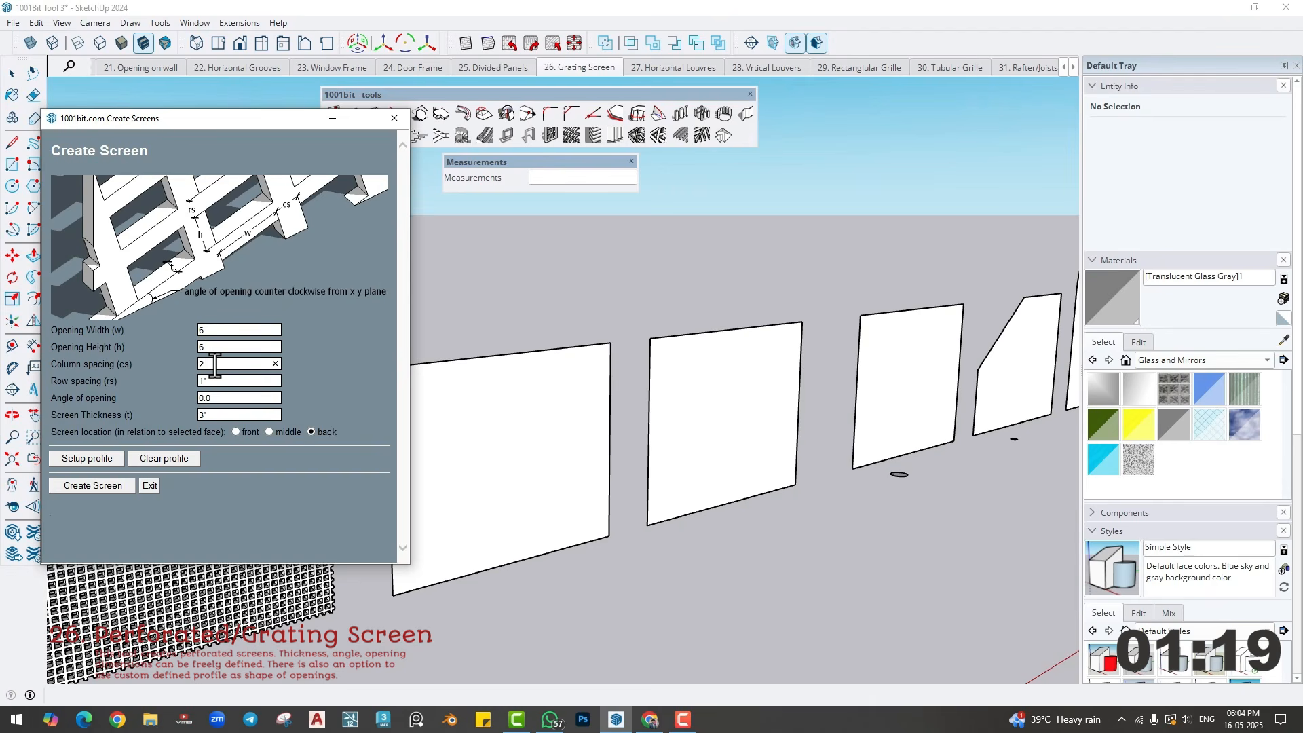
pyautogui.write('1')
# - Set the column spacing to 1" and the angle of opening to 45, and create the screen on the blank face
pyautogui.moveTo(214, 365); pyautogui.dragTo(178, 365)
pyautogui.write('1')
pyautogui.press('Tab')
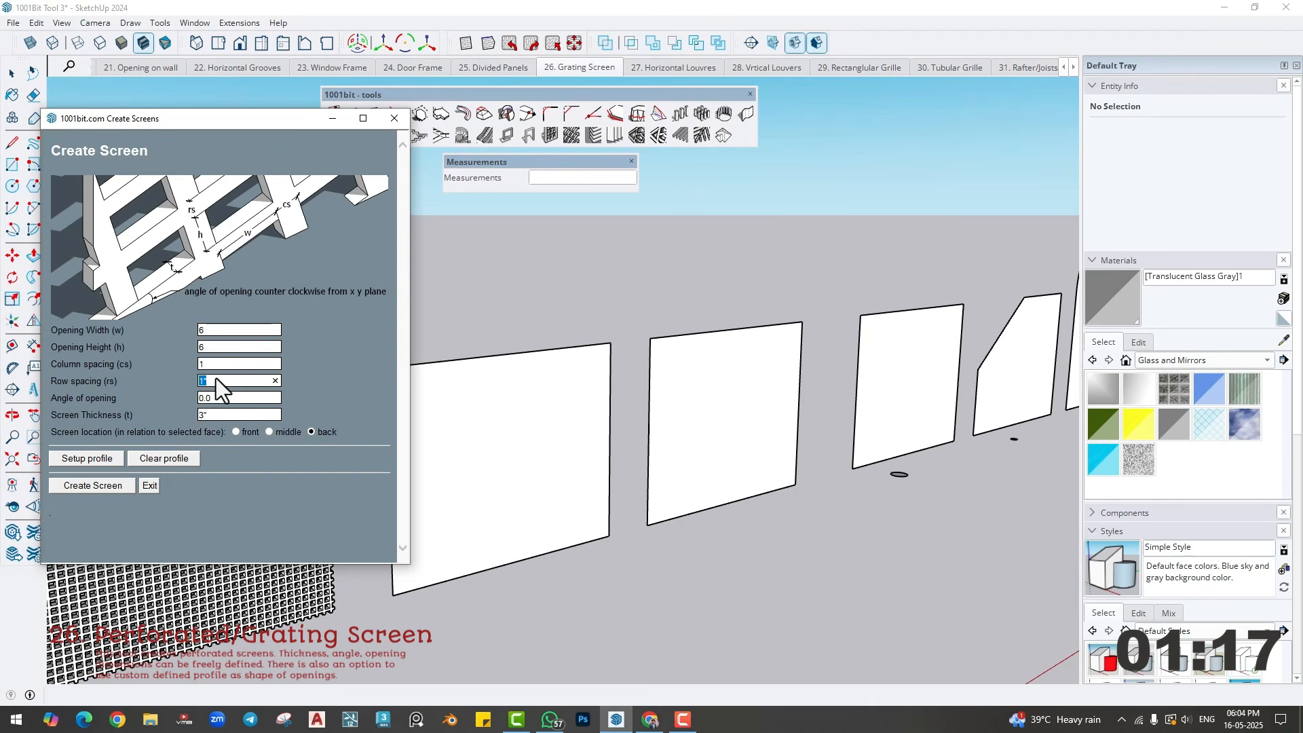
pyautogui.press('Tab')
pyautogui.write('4')
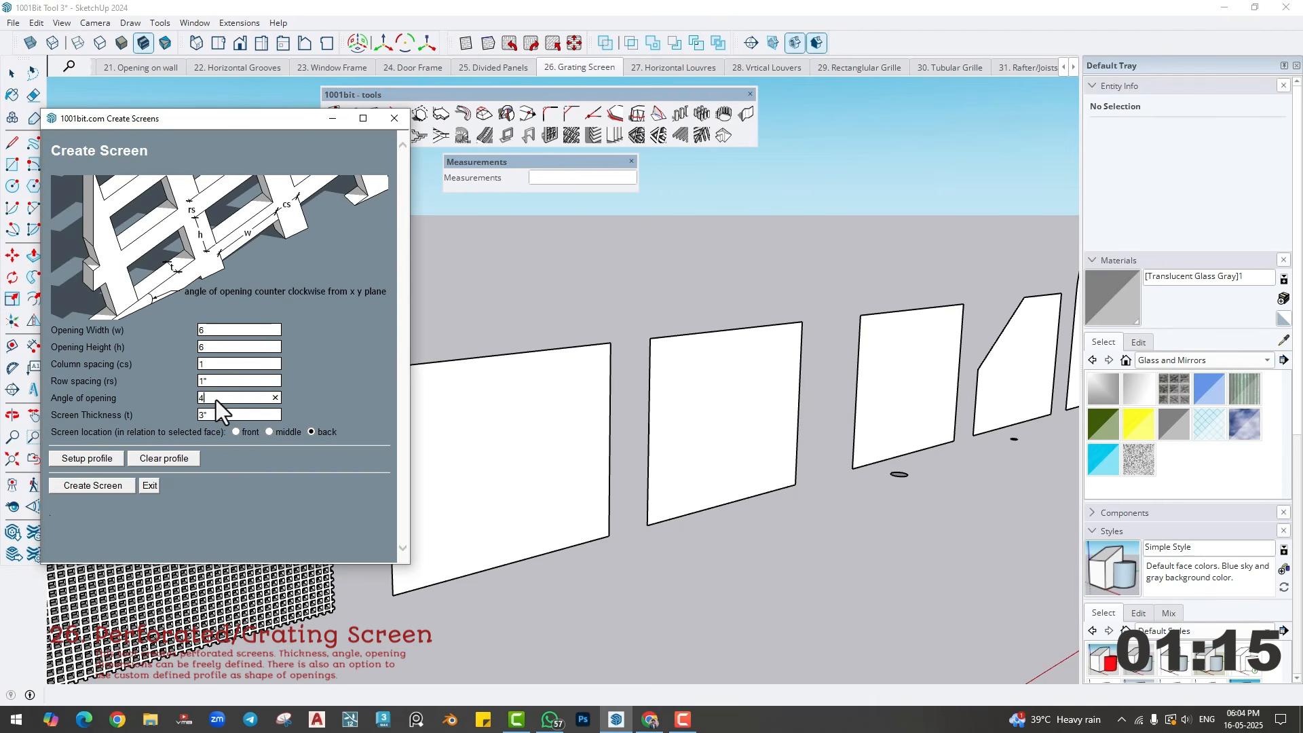
pyautogui.click(119, 487)
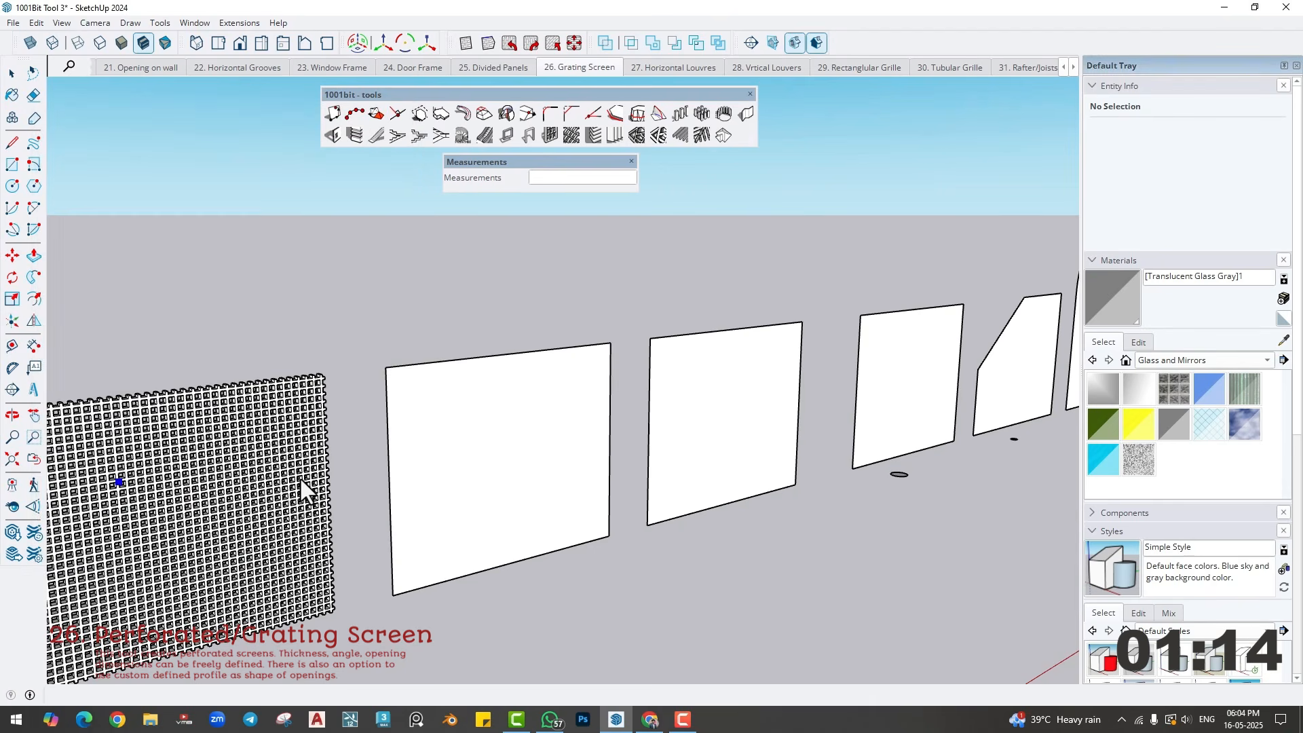
pyautogui.click(486, 433)
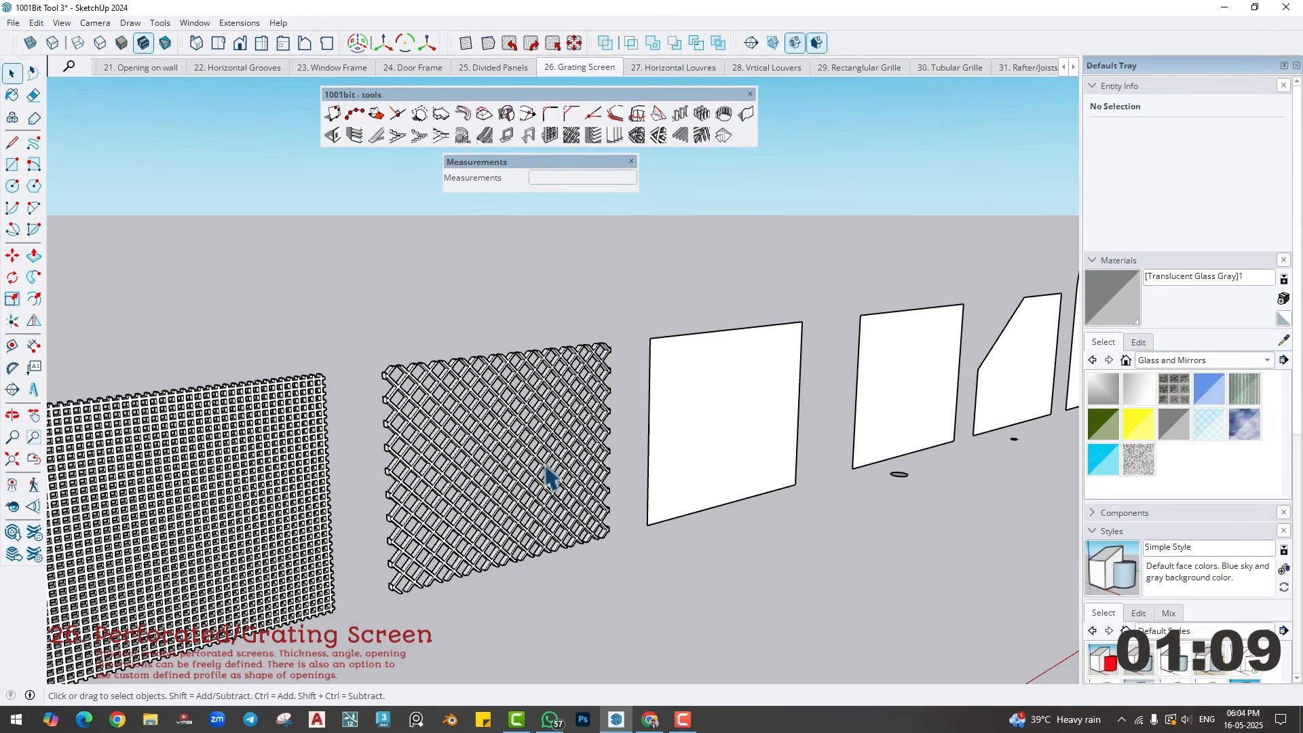
# - Start Create Screen on the blank face beside the new diagonal lattice and set the opening width and height to 2'
pyautogui.scroll(2, 564, 481)
pyautogui.scroll(-2, 567, 478)
pyautogui.keyDown('shift'); pyautogui.moveTo(692, 445); pyautogui.dragTo(356, 492, button='middle'); pyautogui.keyUp('shift')
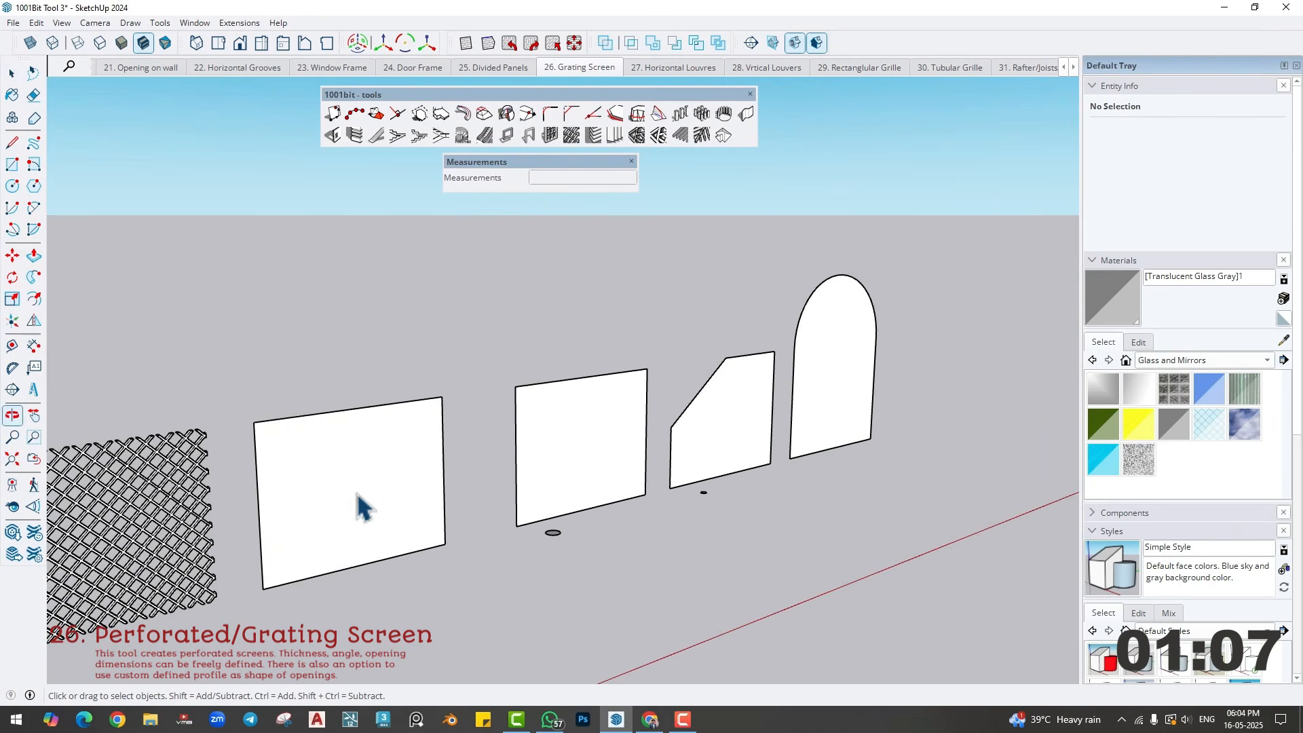
pyautogui.click(359, 487)
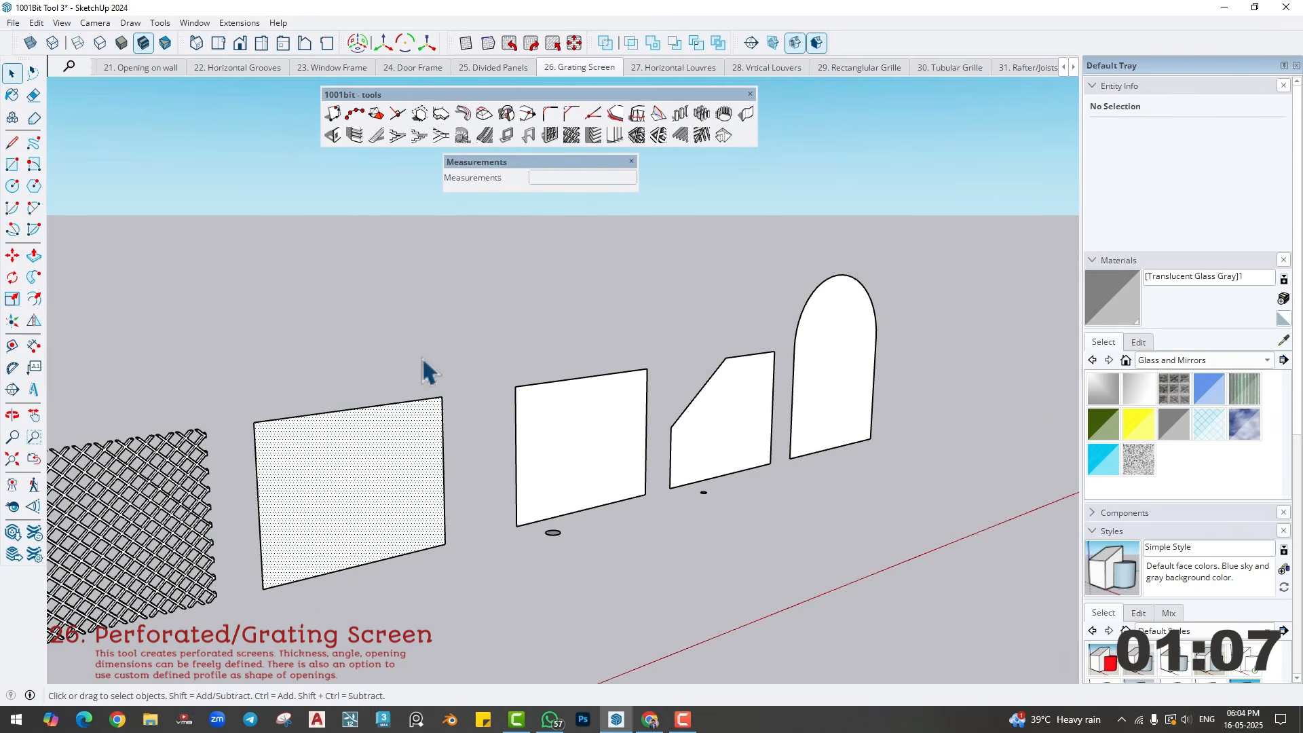
pyautogui.click(571, 135)
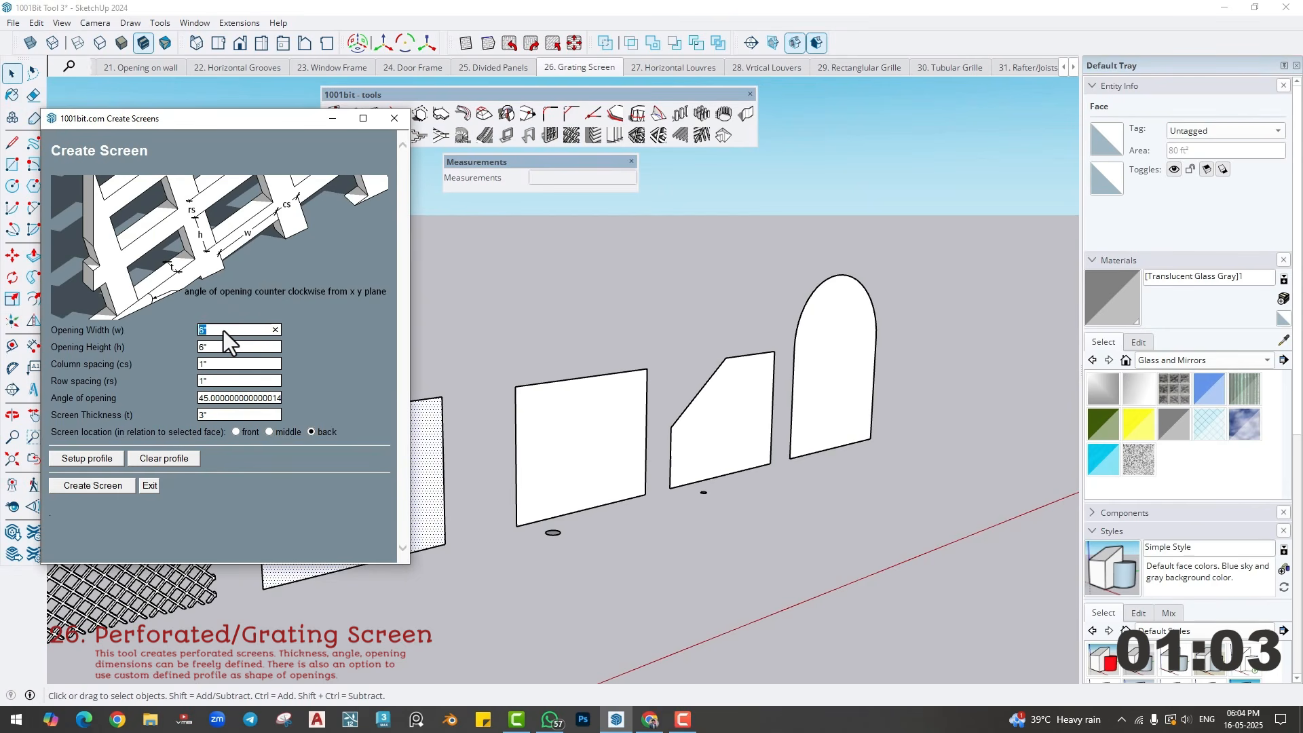
pyautogui.write("2'")
pyautogui.press('Tab')
pyautogui.write('2')
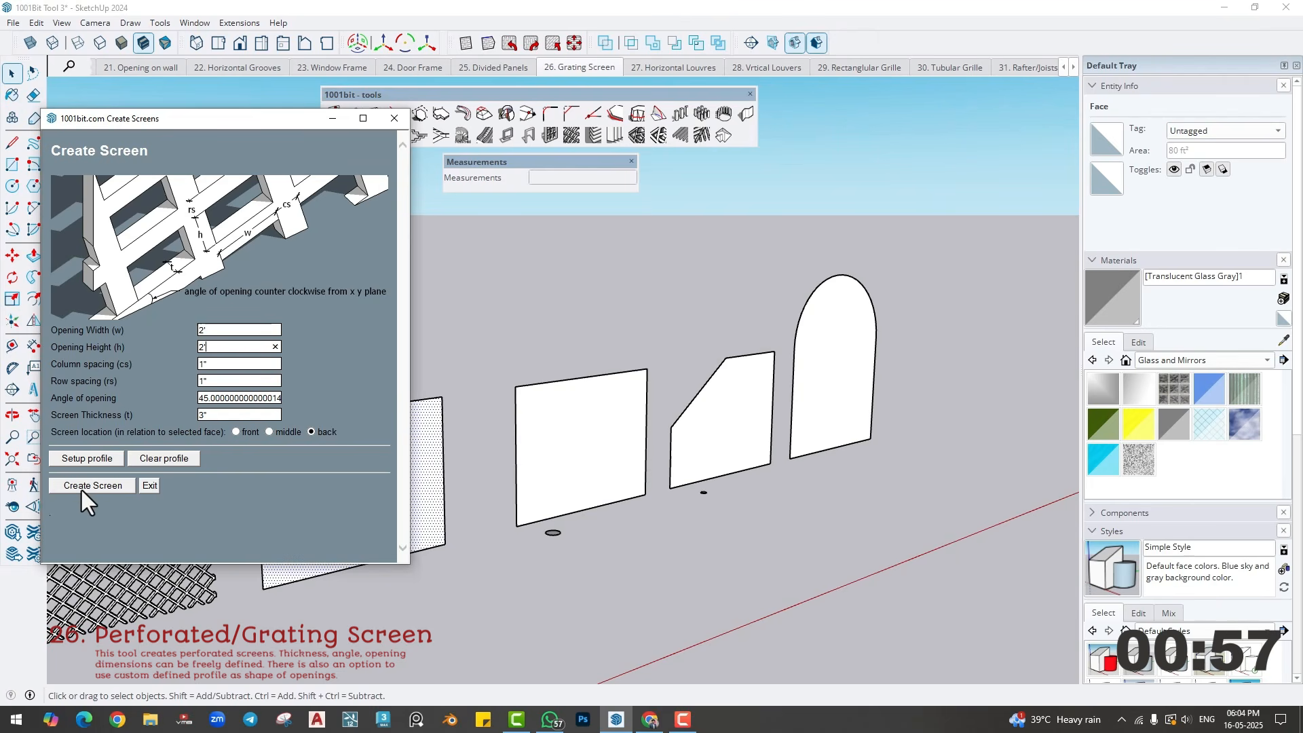
# - Set the screen thickness to 2" and create the wide diagonal grating on the selected face
pyautogui.write('2')
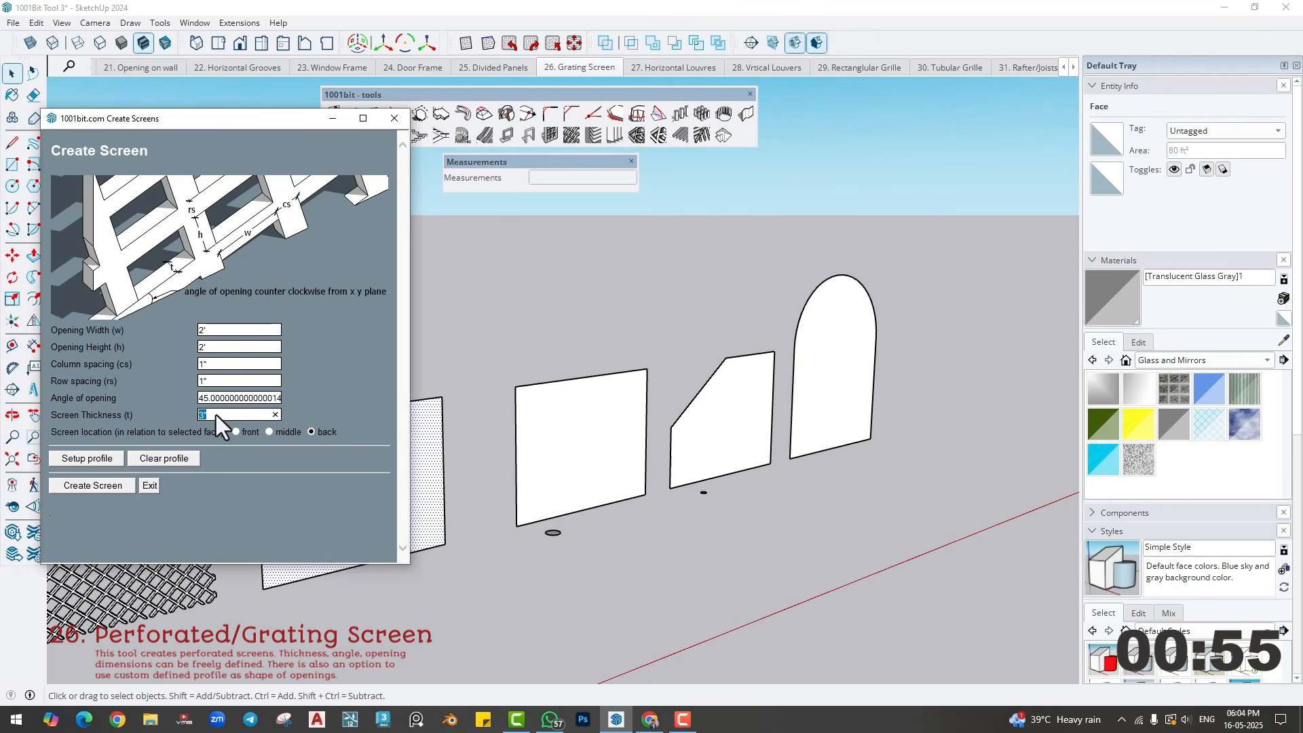
pyautogui.click(108, 484)
pyautogui.click(330, 495)
pyautogui.scroll(2, 325, 491)
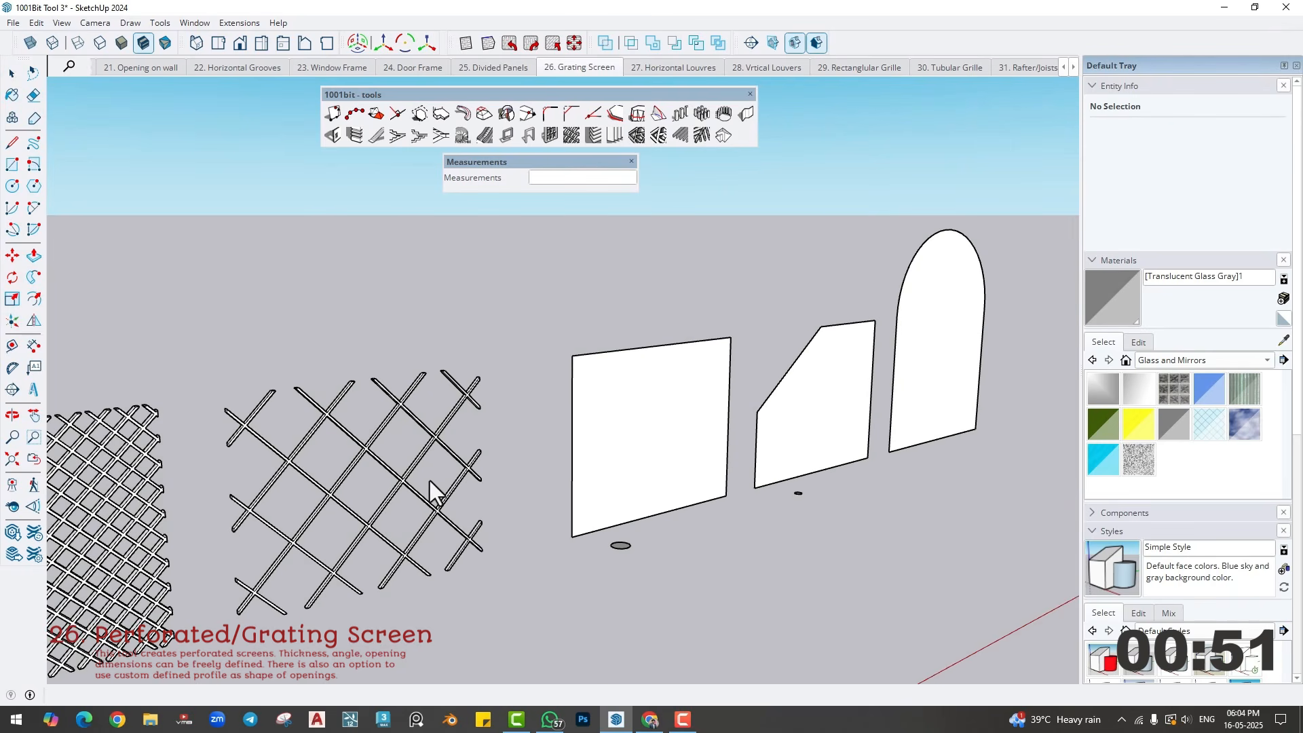
pyautogui.scroll(-6, 430, 481)
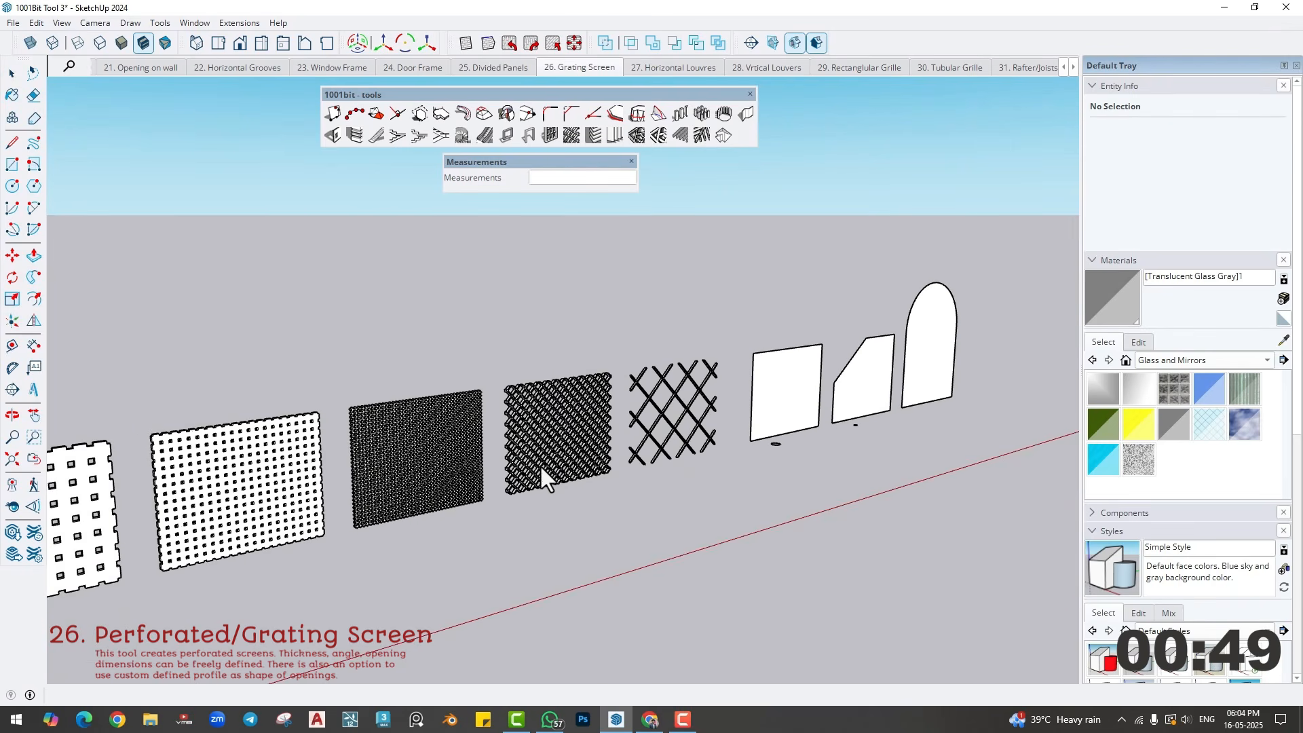
# - Create a screen on the last blank rectangular face, using the small circle in front of it as the opening profile
pyautogui.moveTo(540, 467); pyautogui.dragTo(499, 428, button='middle')
pyautogui.keyDown('shift'); pyautogui.moveTo(768, 454); pyautogui.dragTo(373, 612, button='middle'); pyautogui.keyUp('shift')
pyautogui.scroll(3, 359, 508)
pyautogui.scroll(2, 370, 613)
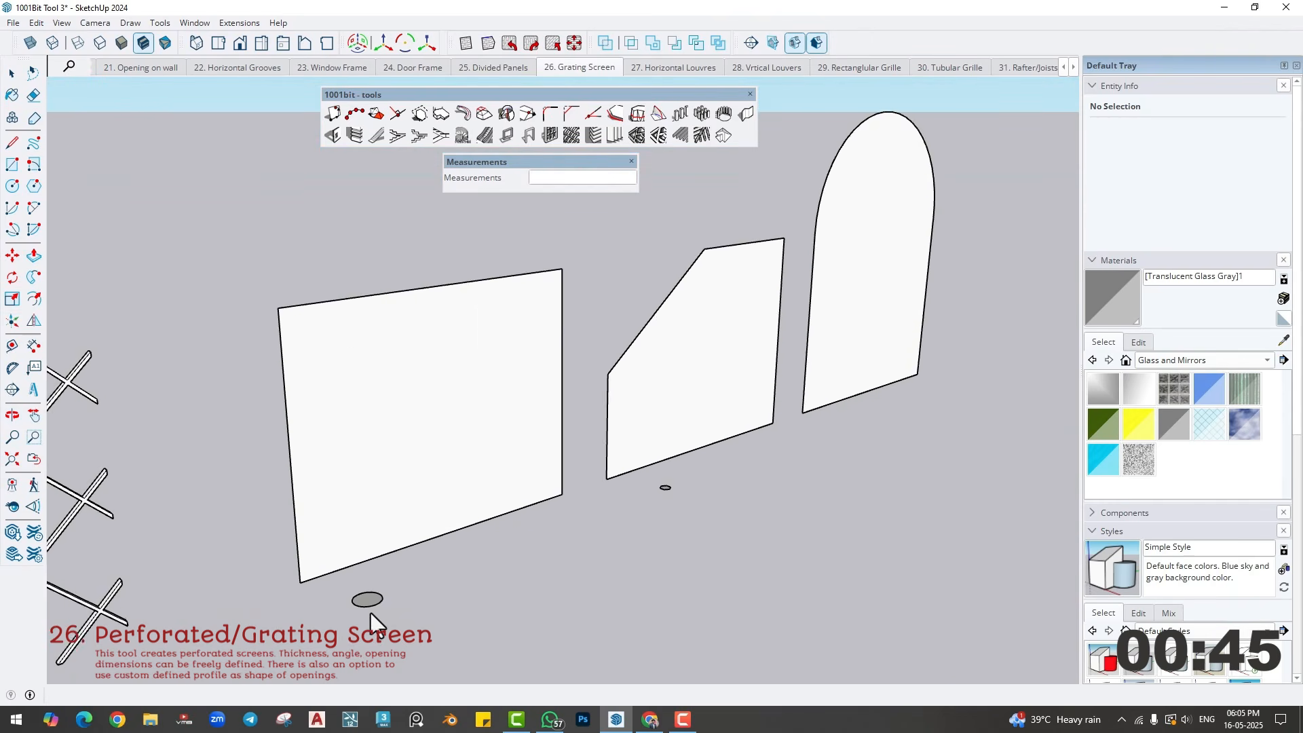
pyautogui.scroll(-1, 370, 613)
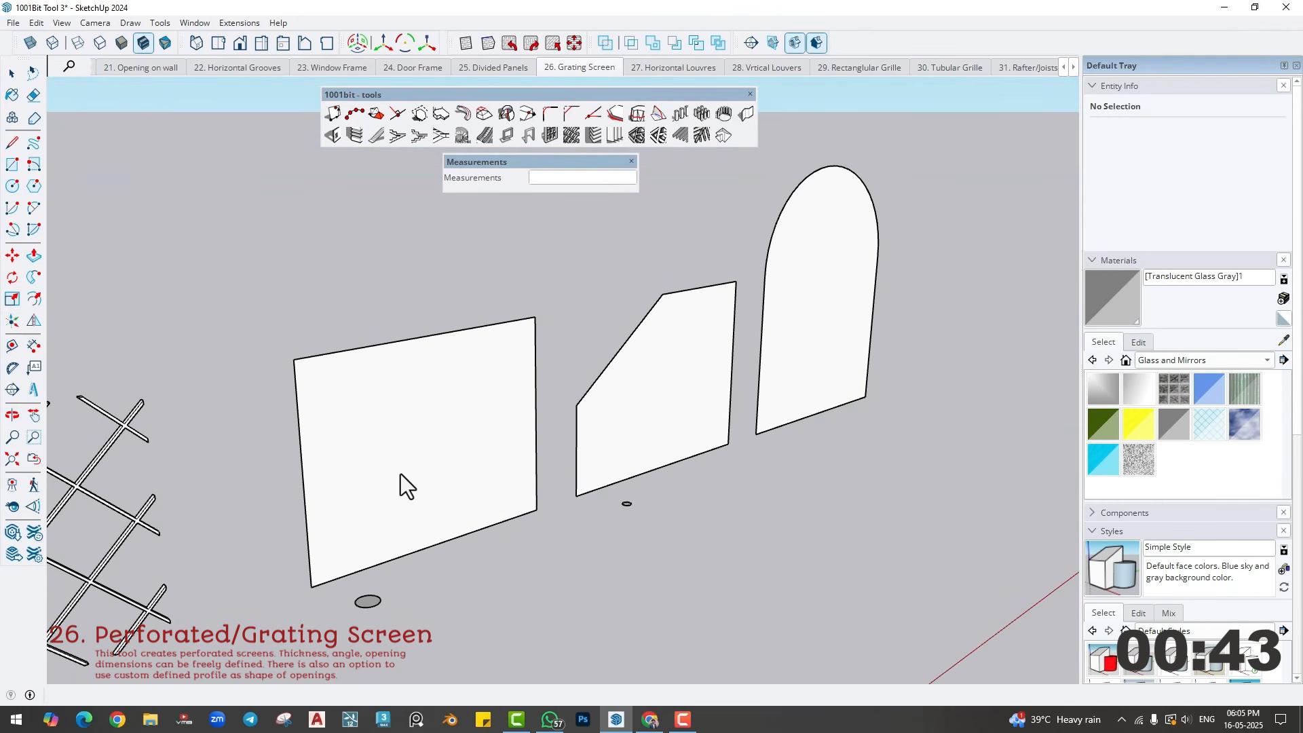
pyautogui.click(571, 138)
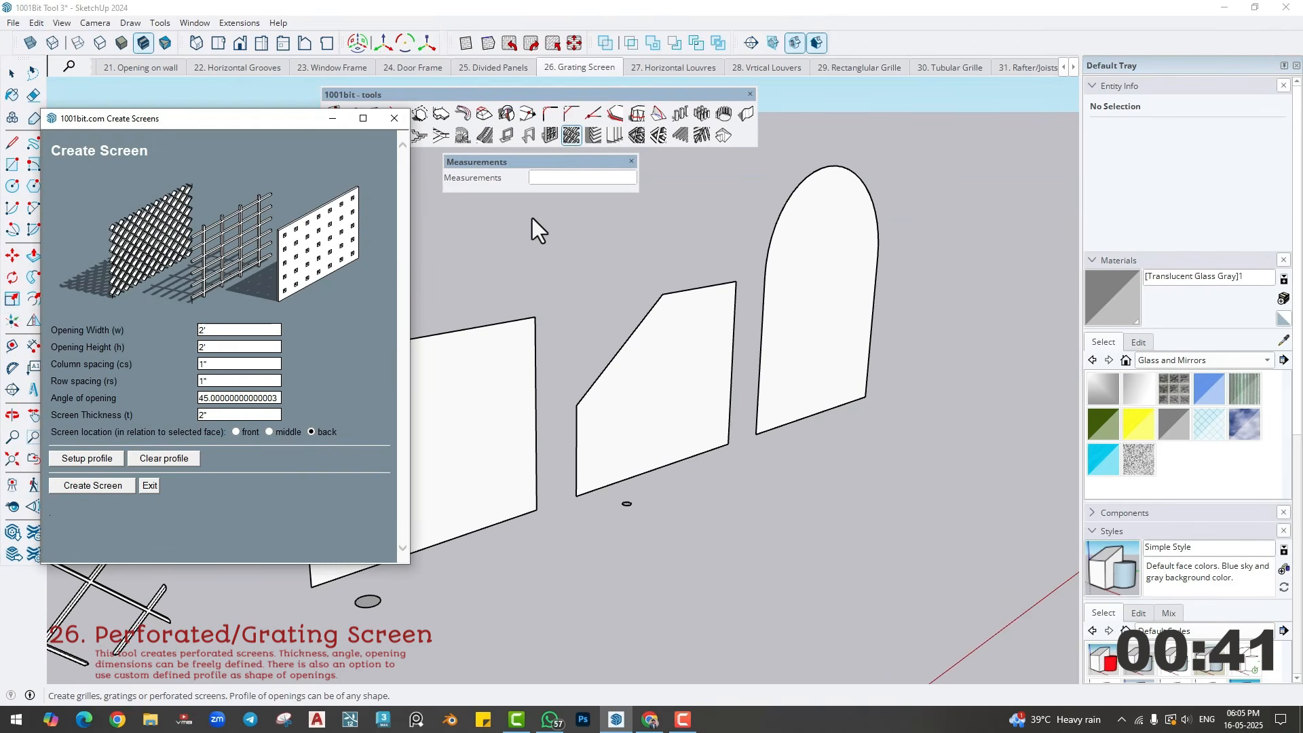
pyautogui.click(386, 117)
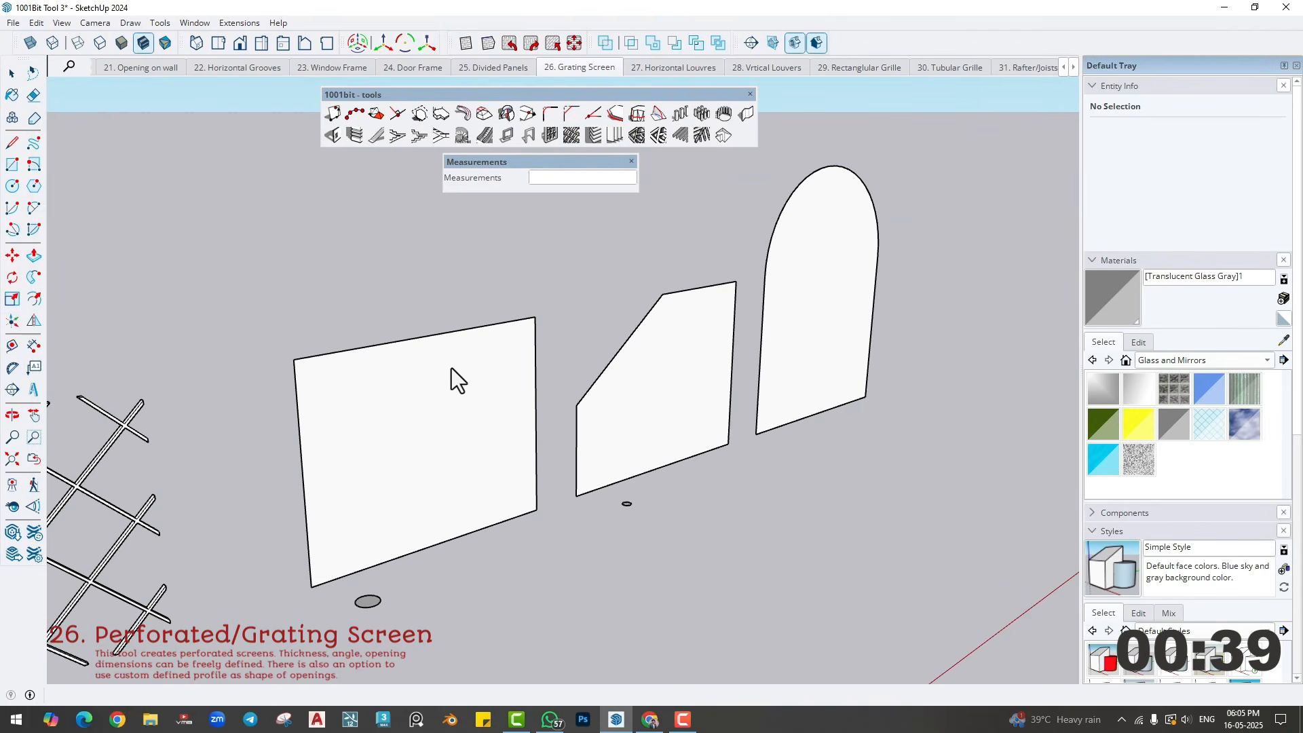
pyautogui.click(447, 393)
pyautogui.click(570, 138)
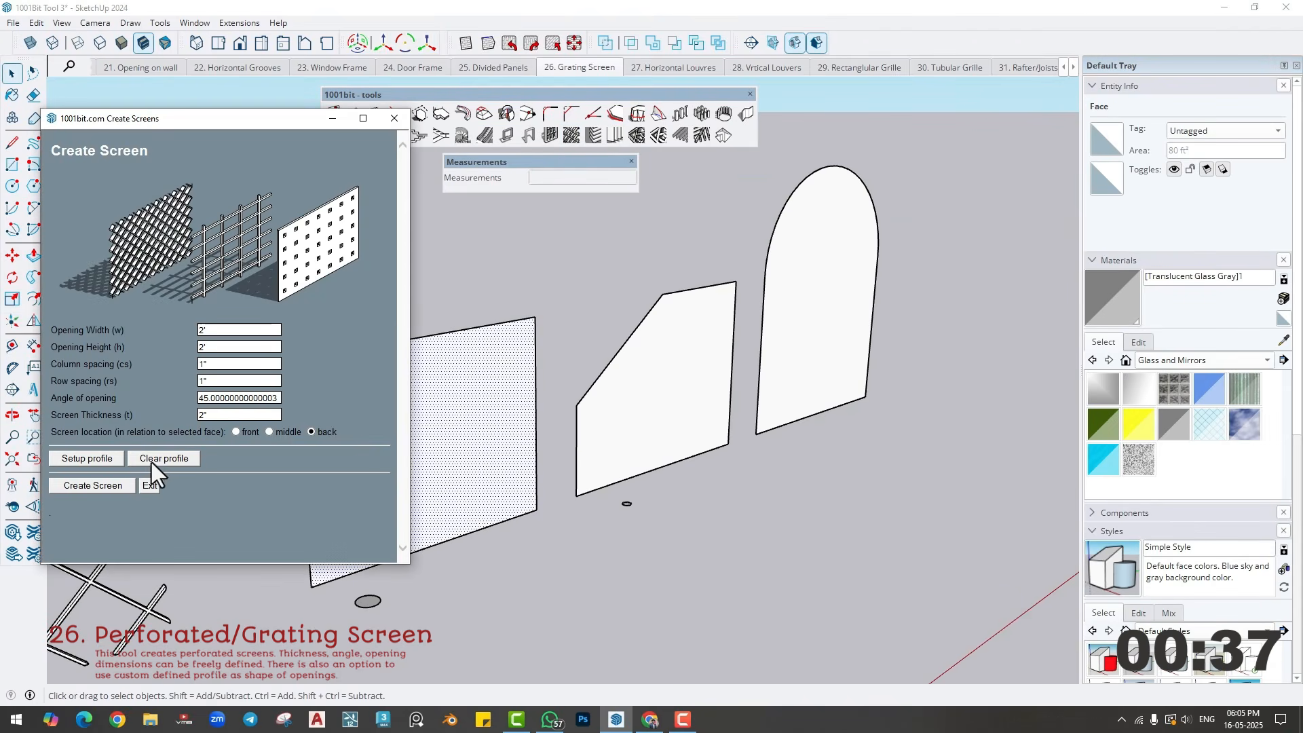
pyautogui.click(83, 461)
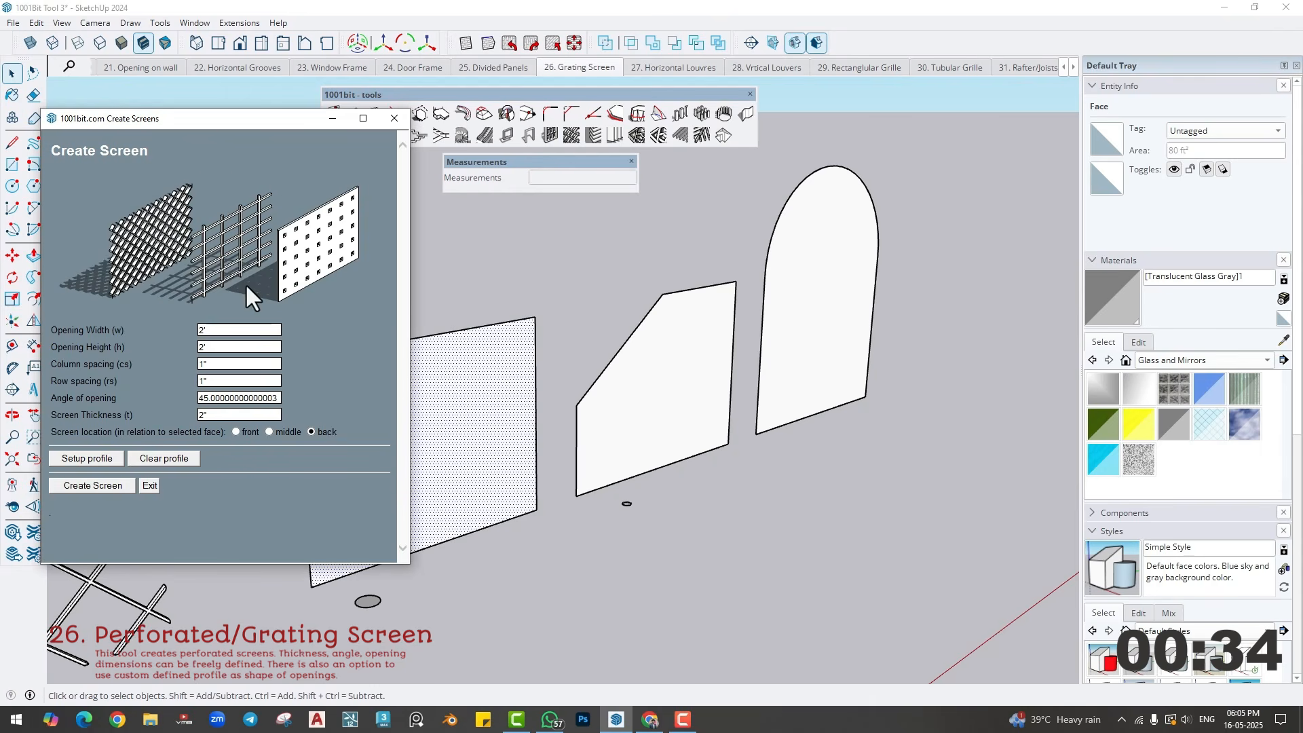
pyautogui.click(91, 456)
pyautogui.scroll(3, 369, 610)
pyautogui.click(360, 600)
pyautogui.scroll(2, 361, 600)
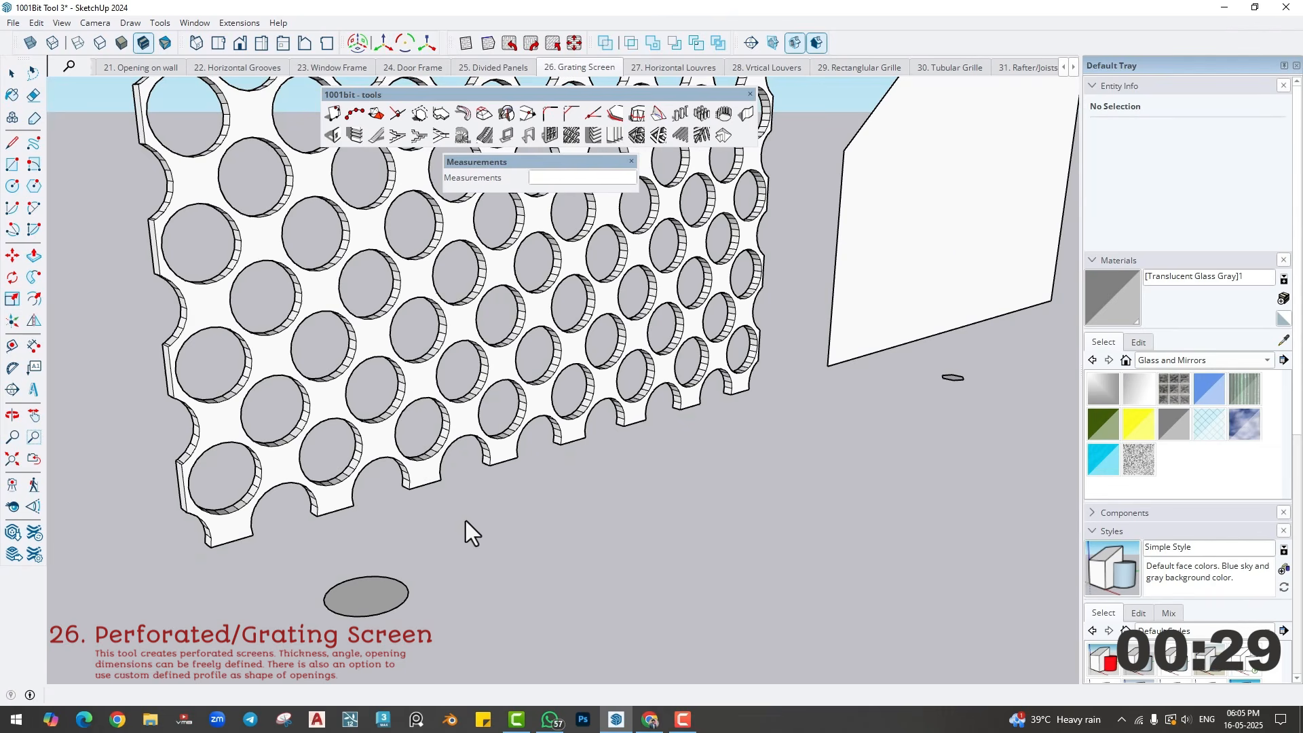
pyautogui.scroll(-2, 466, 519)
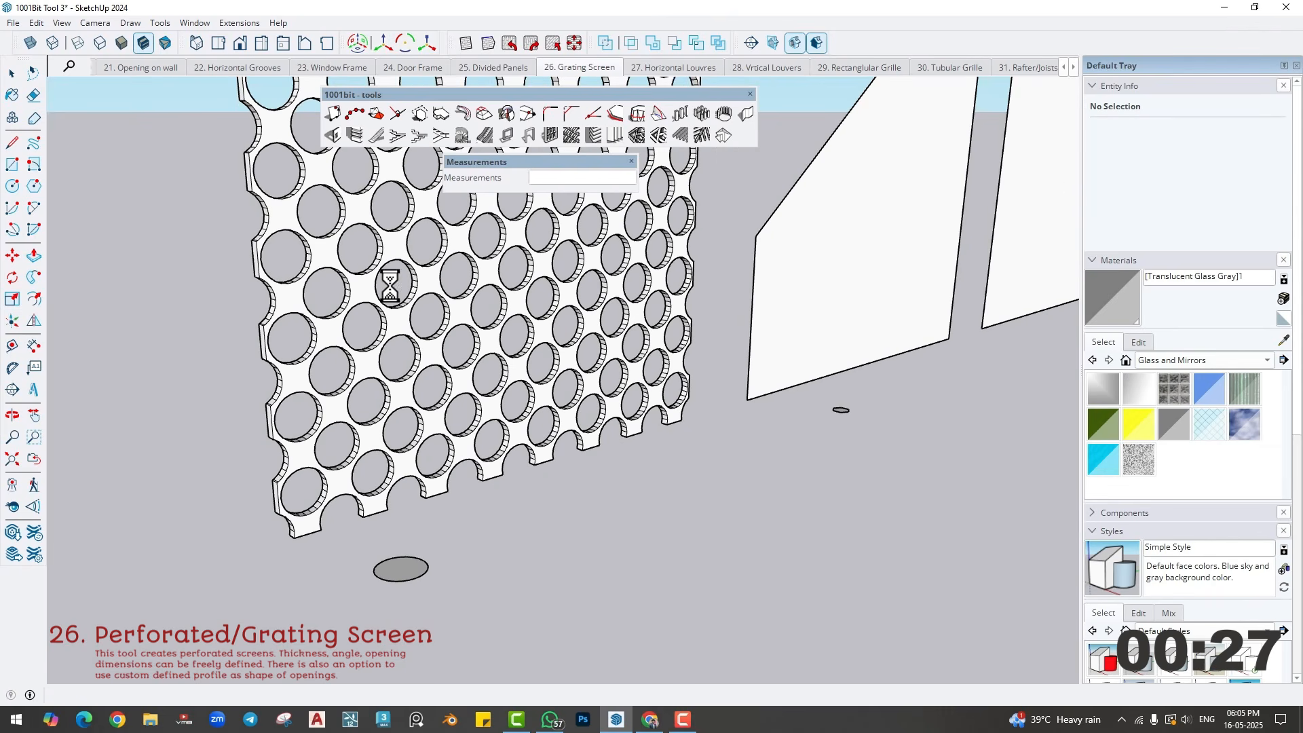
# - Create a screen on the face with the cut-off corner, using the small hexagon in front of it as the opening profile
pyautogui.scroll(-2, 424, 475)
pyautogui.keyDown('shift'); pyautogui.moveTo(577, 429); pyautogui.dragTo(384, 530, button='middle'); pyautogui.keyUp('shift')
pyautogui.scroll(5, 525, 528)
pyautogui.scroll(-2, 510, 543)
pyautogui.moveTo(510, 543); pyautogui.dragTo(527, 468, button='middle')
pyautogui.keyDown('shift'); pyautogui.moveTo(526, 468); pyautogui.dragTo(495, 558, button='middle'); pyautogui.keyUp('shift')
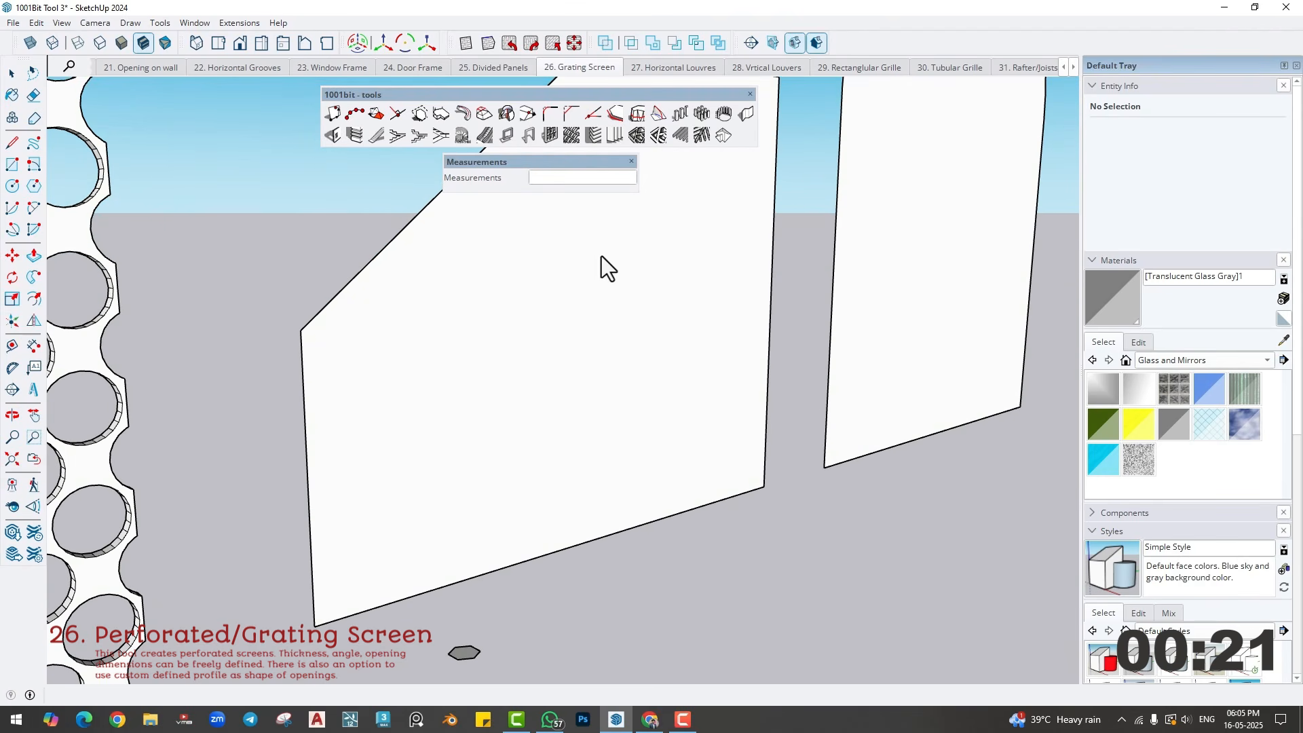
pyautogui.press('space')
pyautogui.click(576, 266)
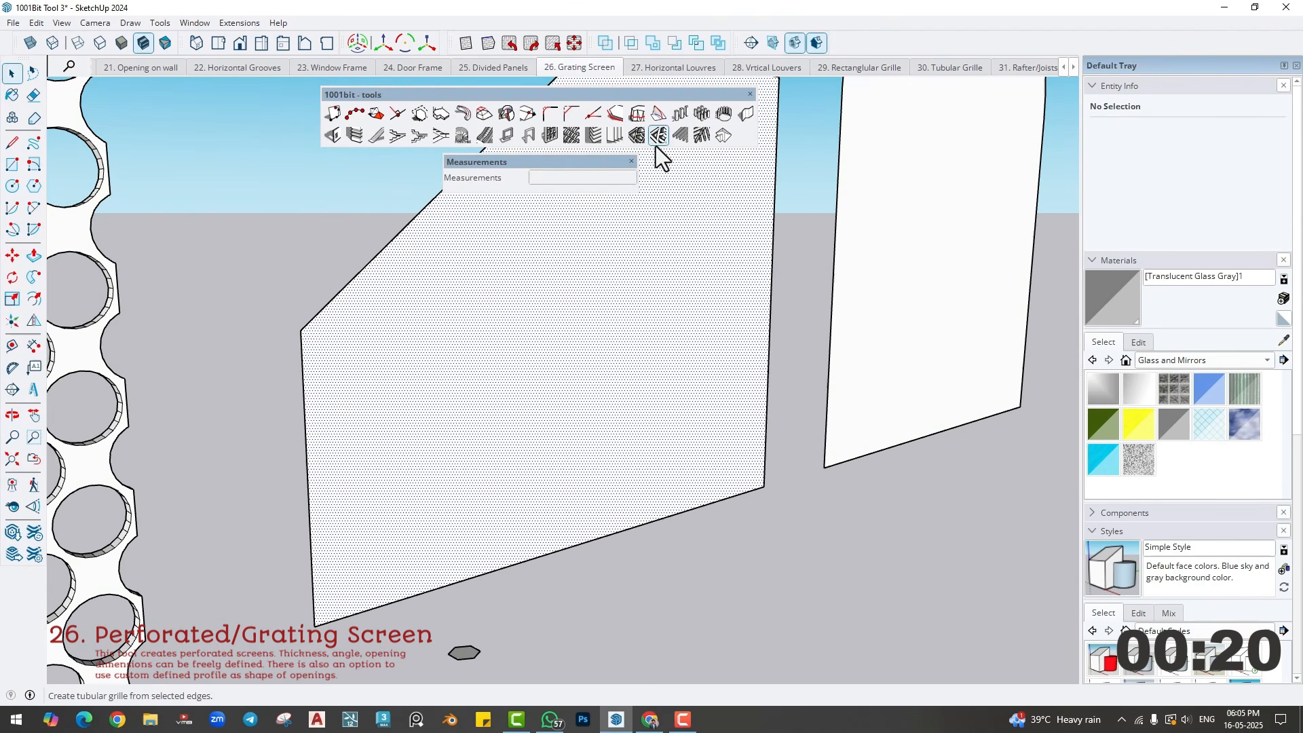
pyautogui.click(573, 136)
pyautogui.click(75, 461)
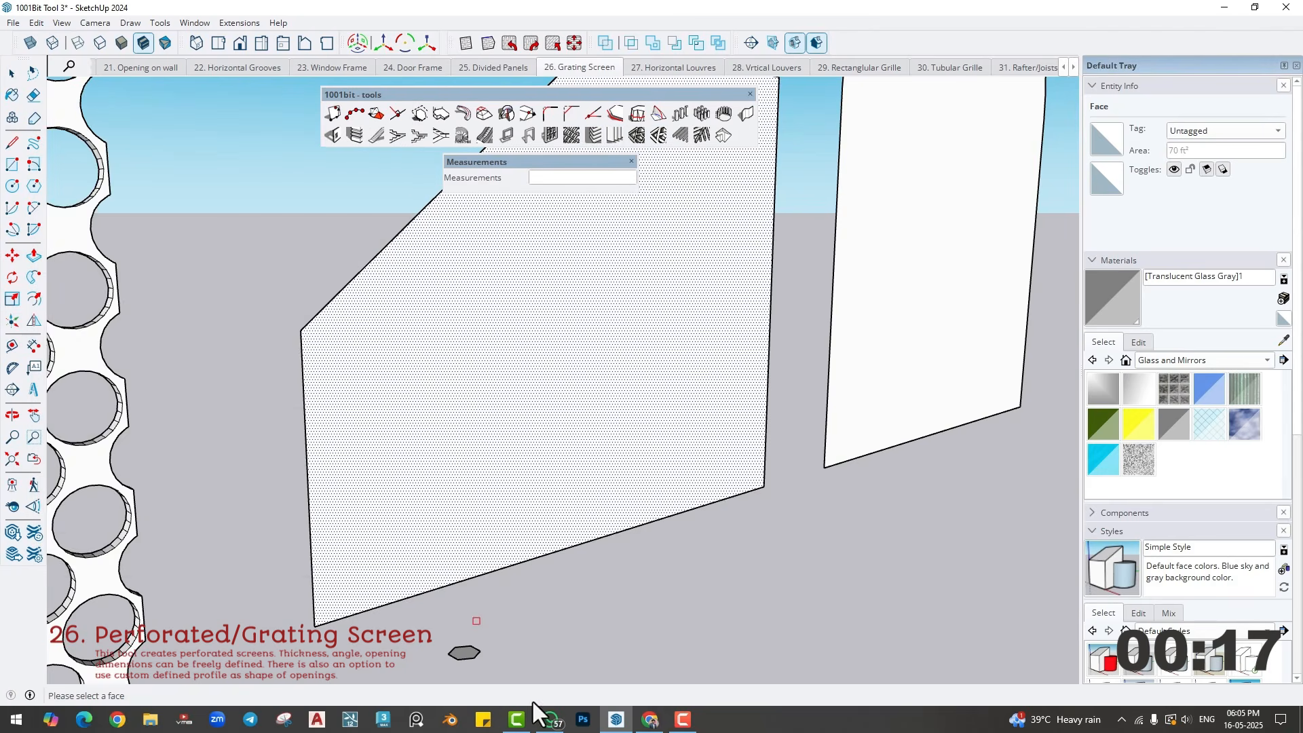
pyautogui.scroll(5, 470, 666)
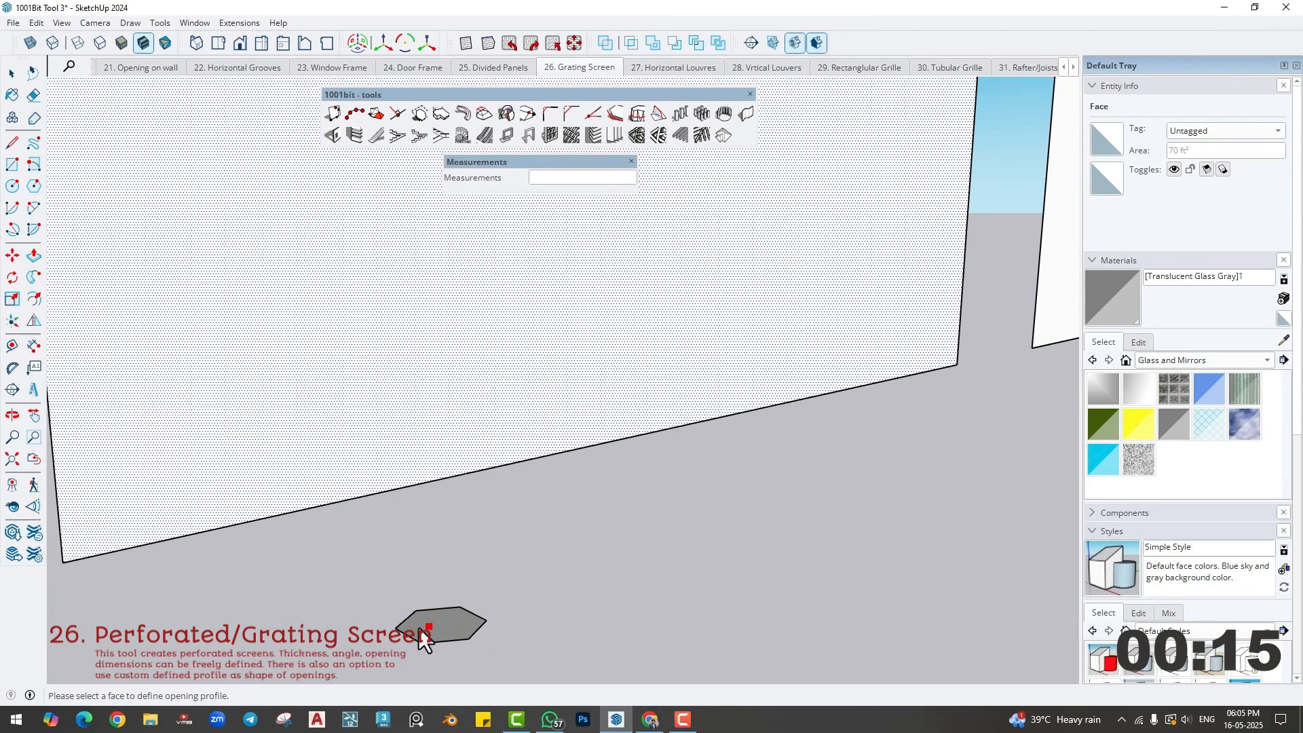
pyautogui.scroll(2, 435, 624)
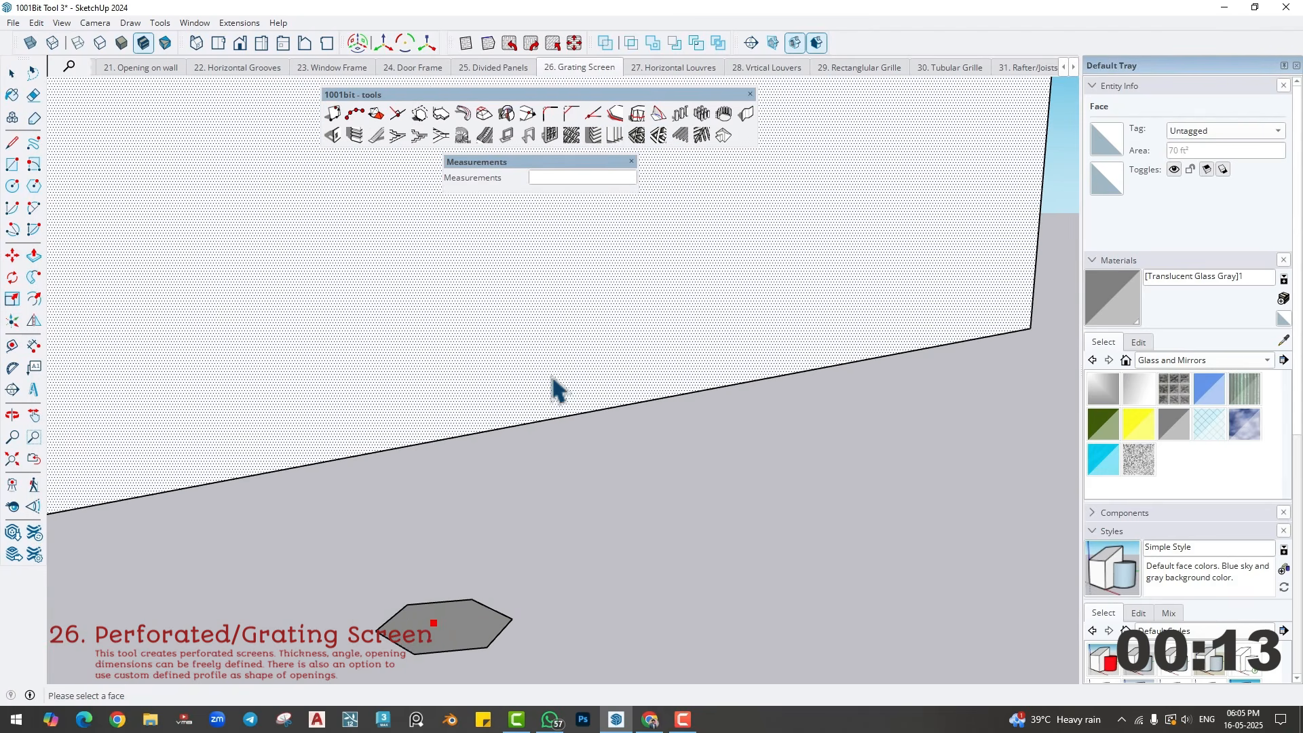
pyautogui.click(448, 308)
pyautogui.scroll(-8, 428, 383)
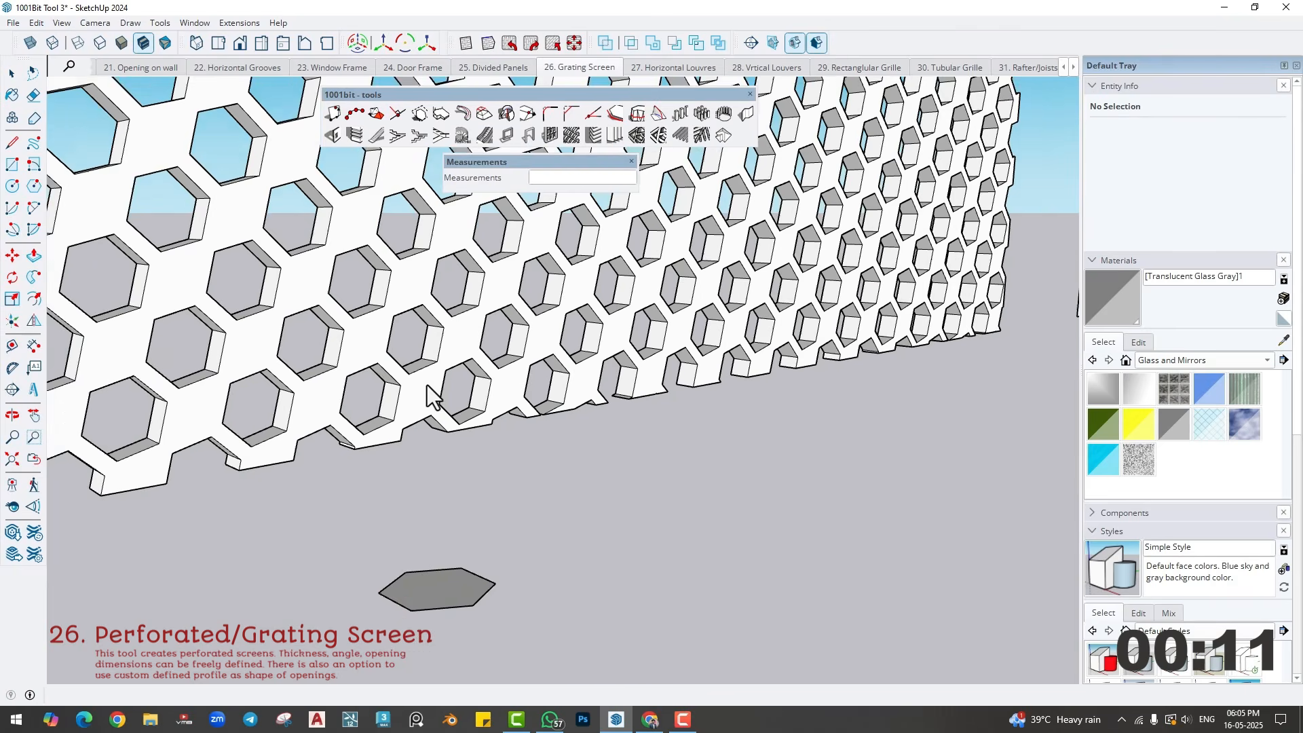
# - Create a screen on the arched face with the current settings and no custom opening profile
pyautogui.moveTo(466, 393); pyautogui.dragTo(506, 434, button='middle')
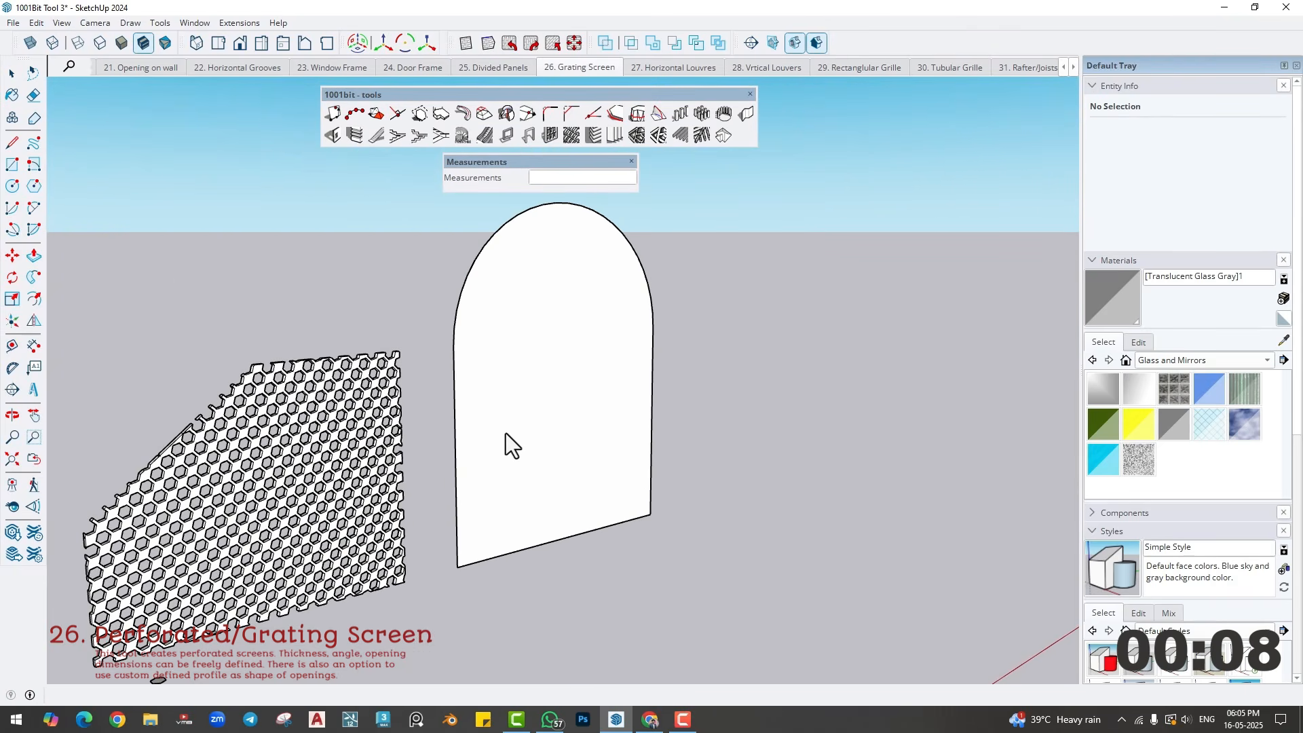
pyautogui.click(553, 387)
pyautogui.click(576, 128)
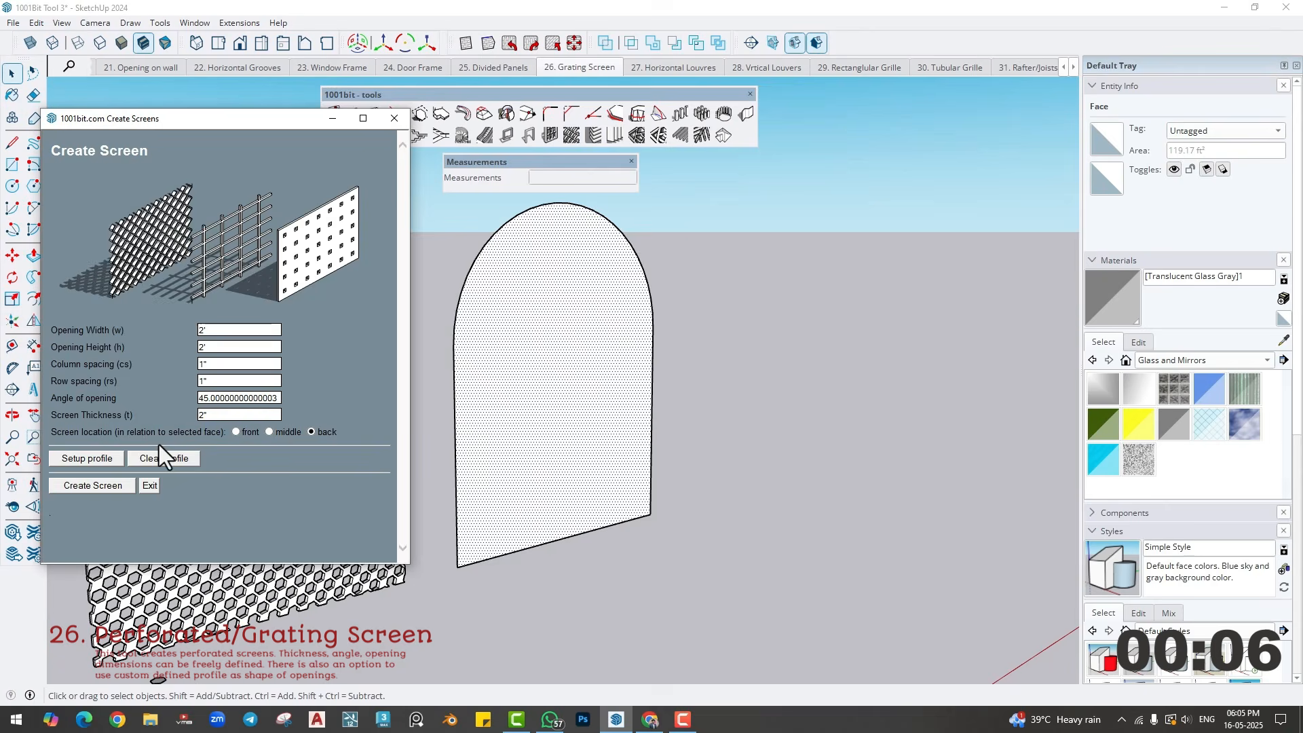
pyautogui.click(90, 485)
pyautogui.scroll(-3, 571, 407)
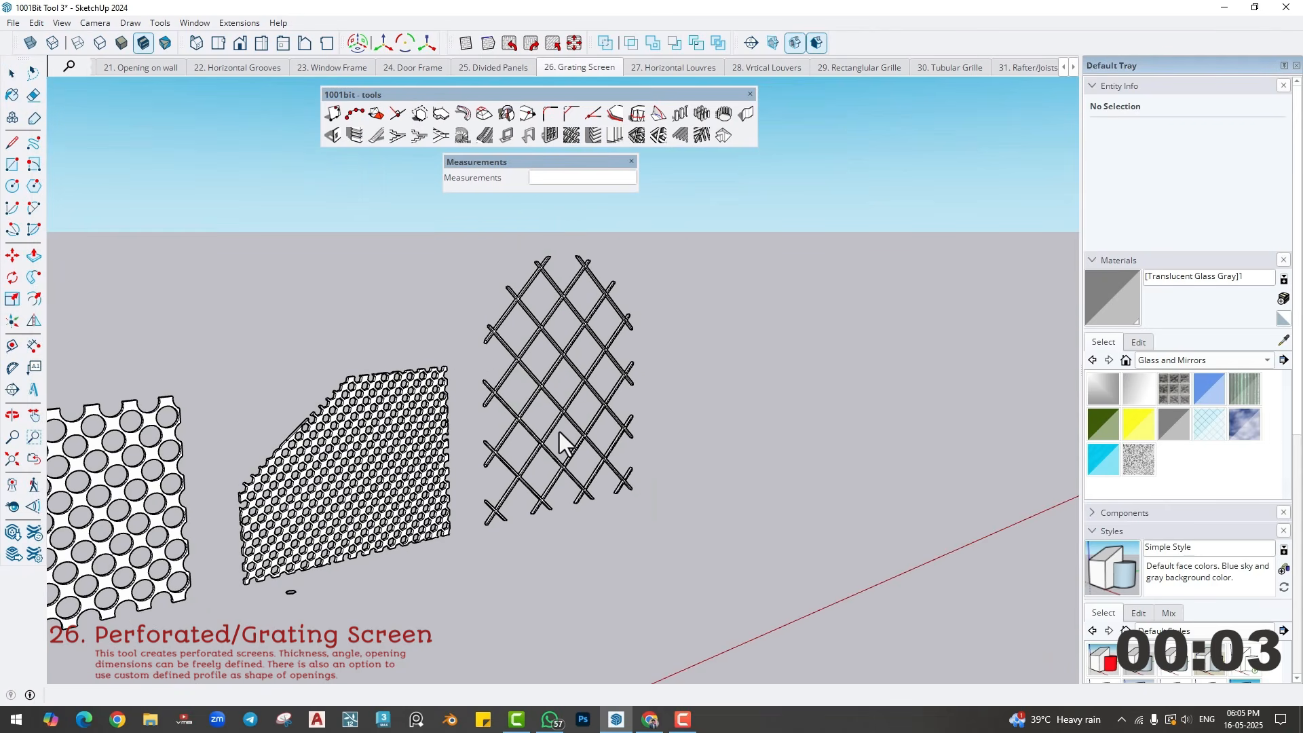
pyautogui.scroll(-5, 559, 432)
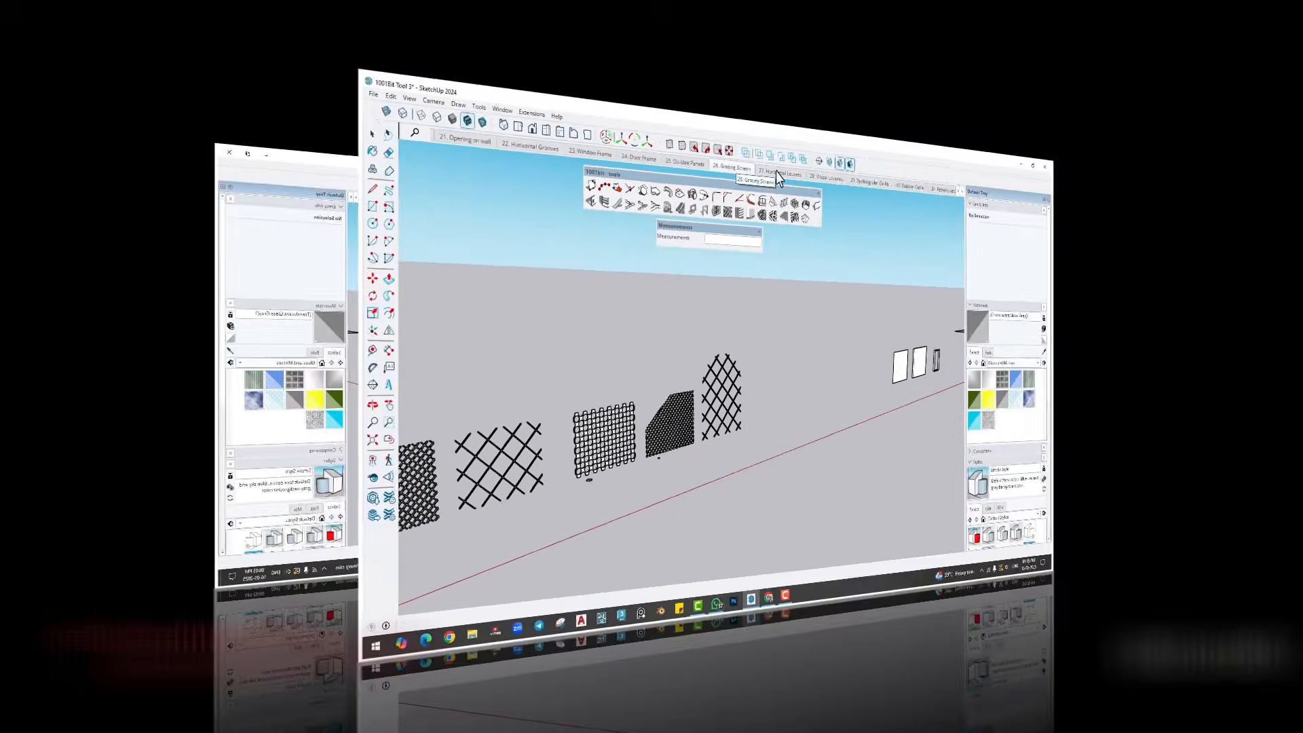
# - Go to the 27. Horizontal Louvres scene, viewing the grooved block in the 22. Horizontal Grooves scene for comparison
pyautogui.click(664, 67)
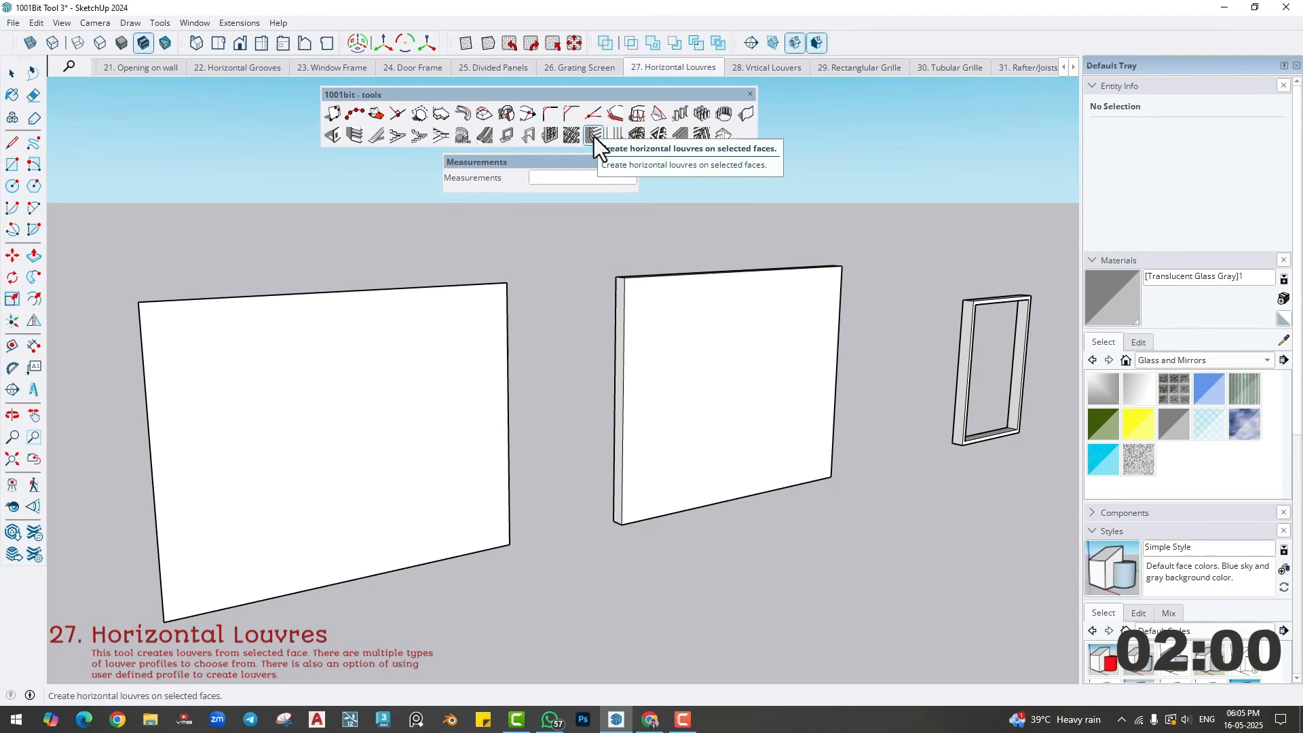
pyautogui.click(354, 137)
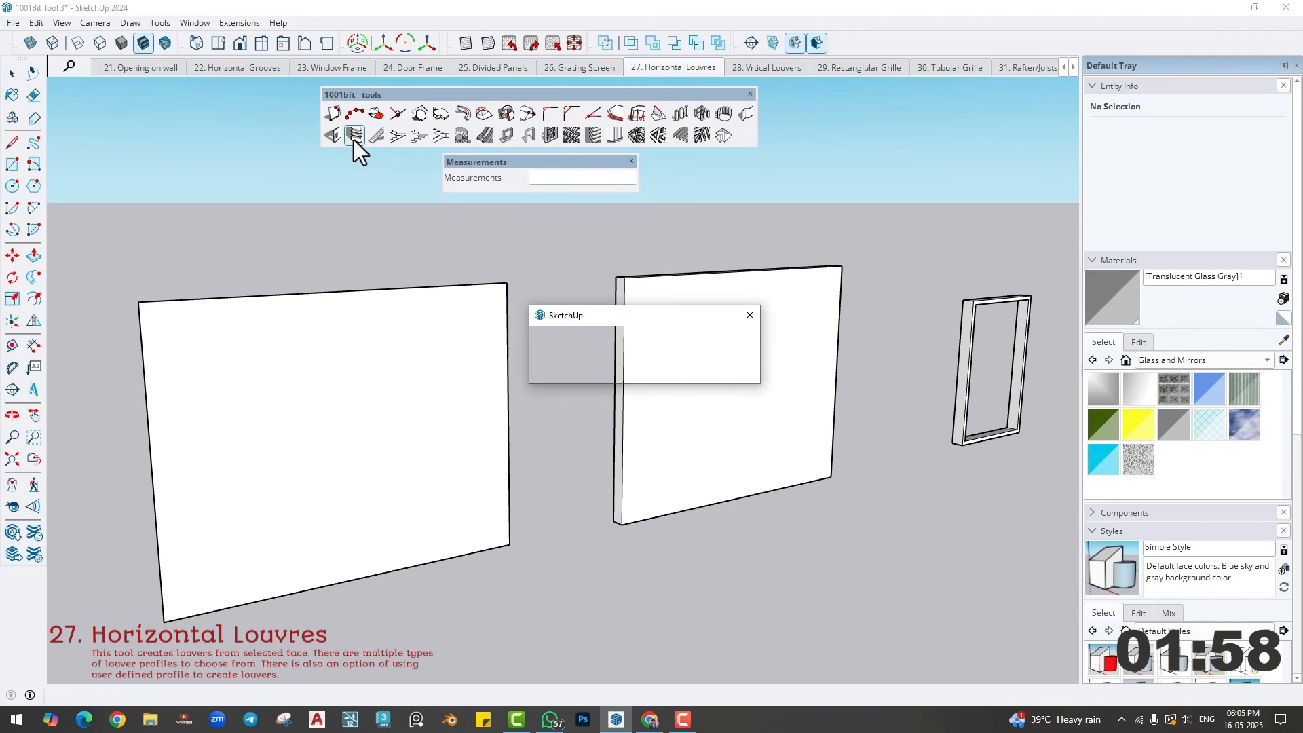
pyautogui.click(749, 315)
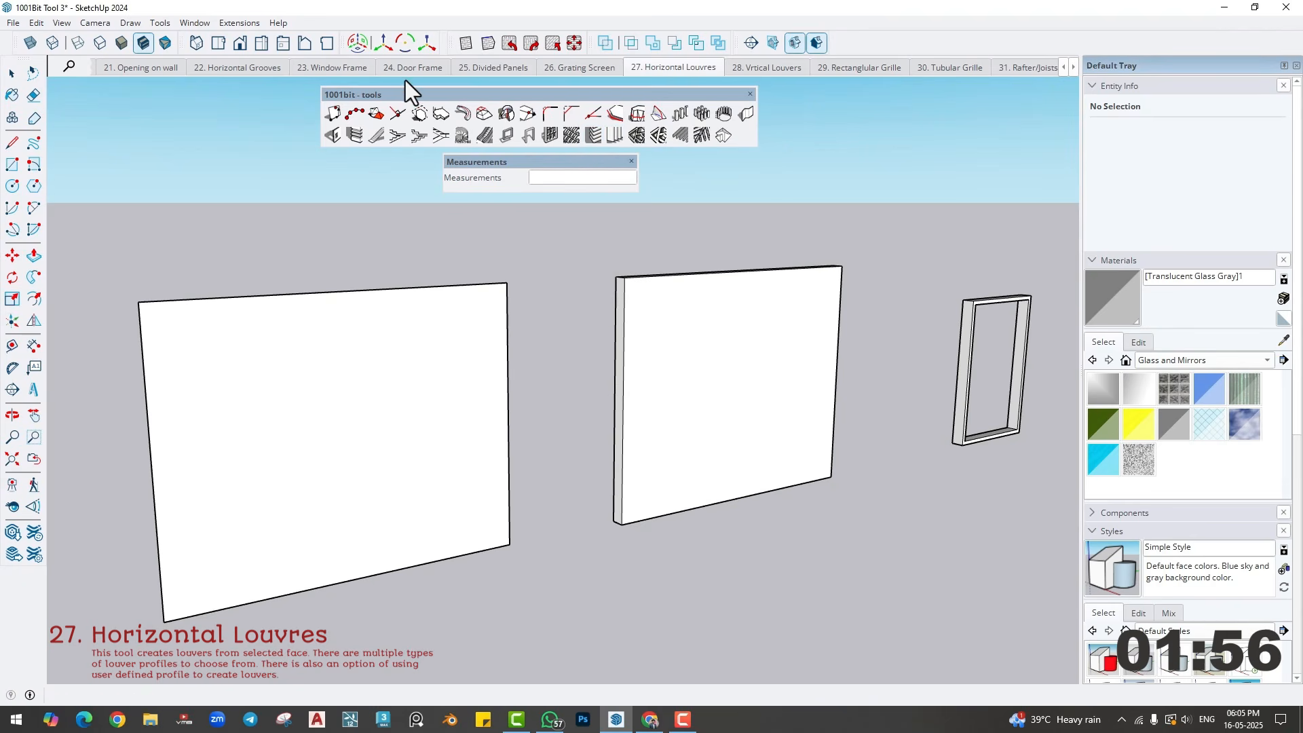
pyautogui.click(232, 68)
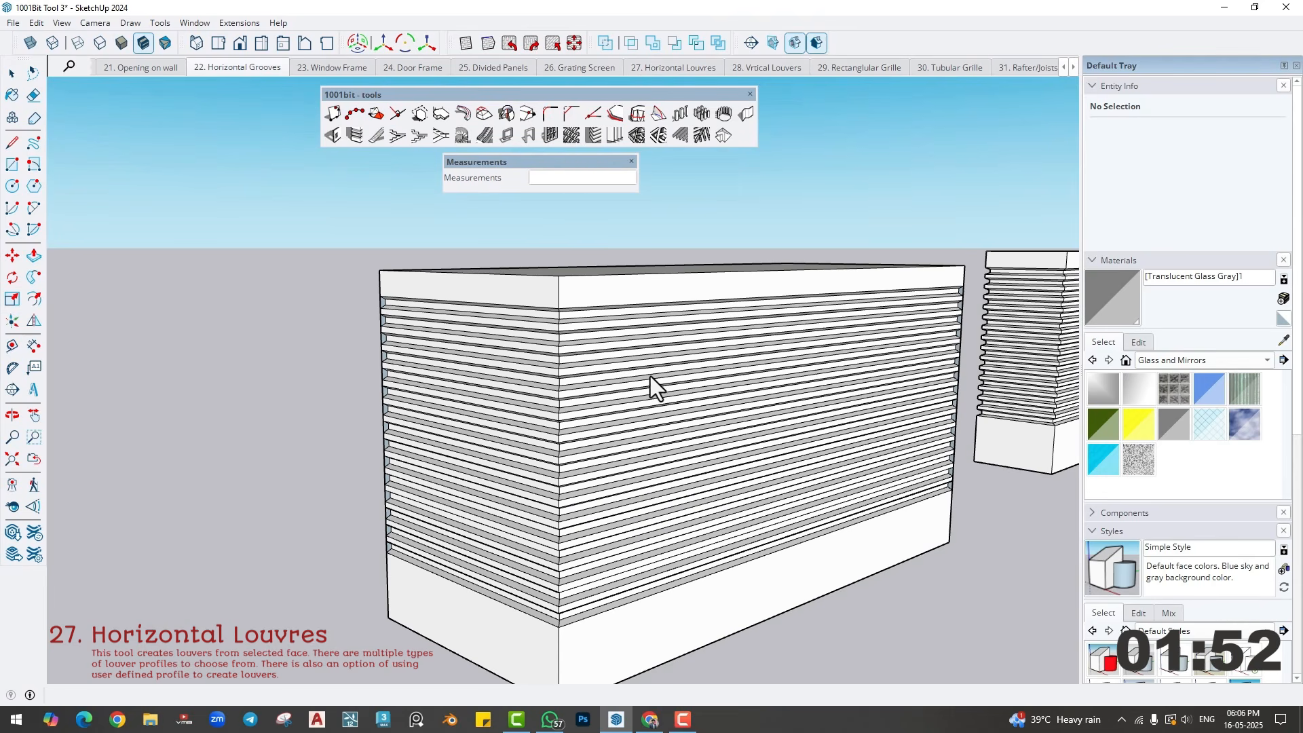
pyautogui.click(663, 69)
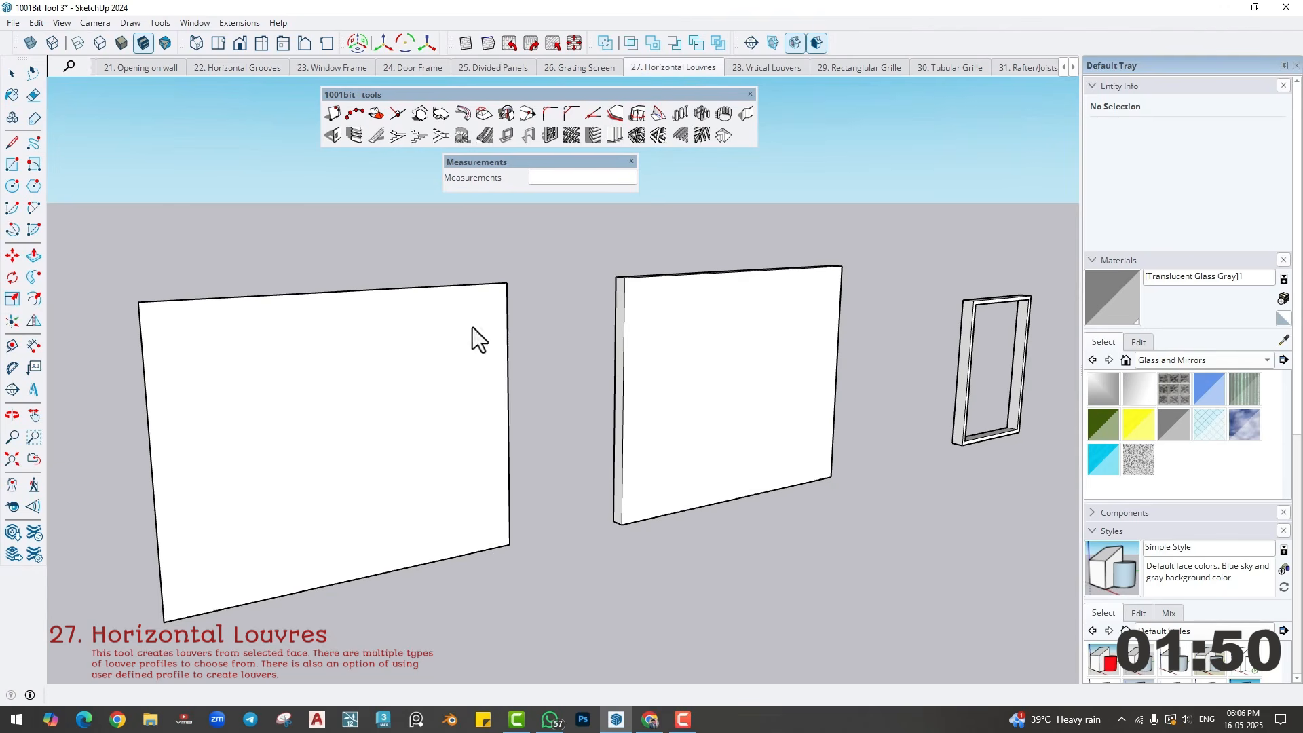
# - Create horizontal louvres on the single flat face with louvre depth and thickness of 2" and the location set to front
pyautogui.moveTo(270, 434); pyautogui.dragTo(324, 426, button='middle')
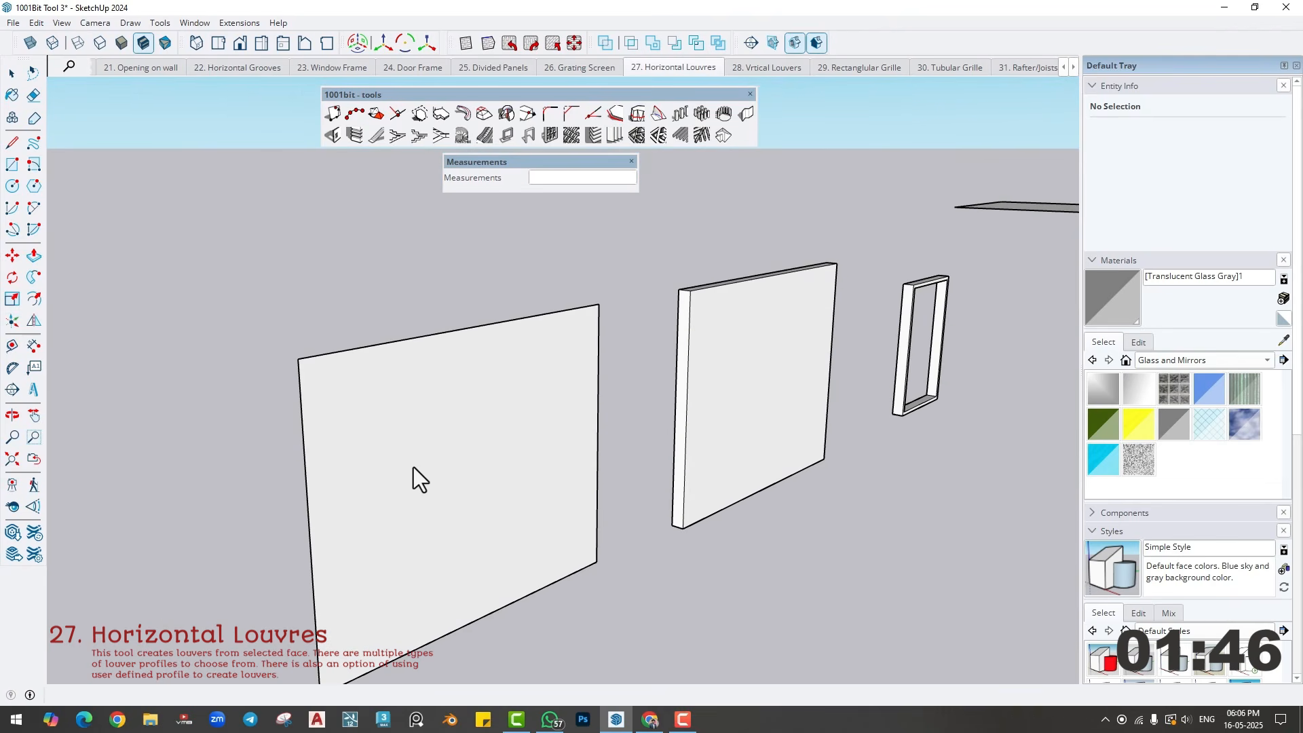
pyautogui.moveTo(406, 441); pyautogui.dragTo(412, 396, button='middle')
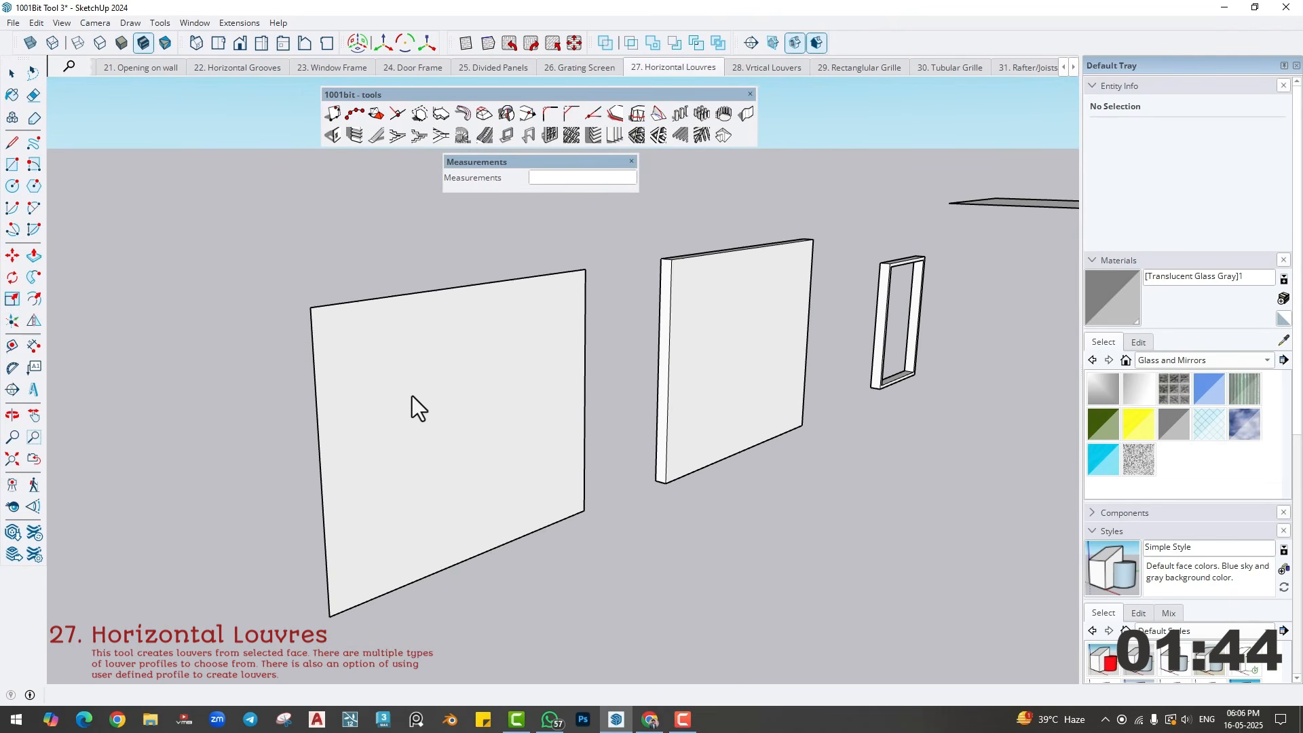
pyautogui.click(413, 393)
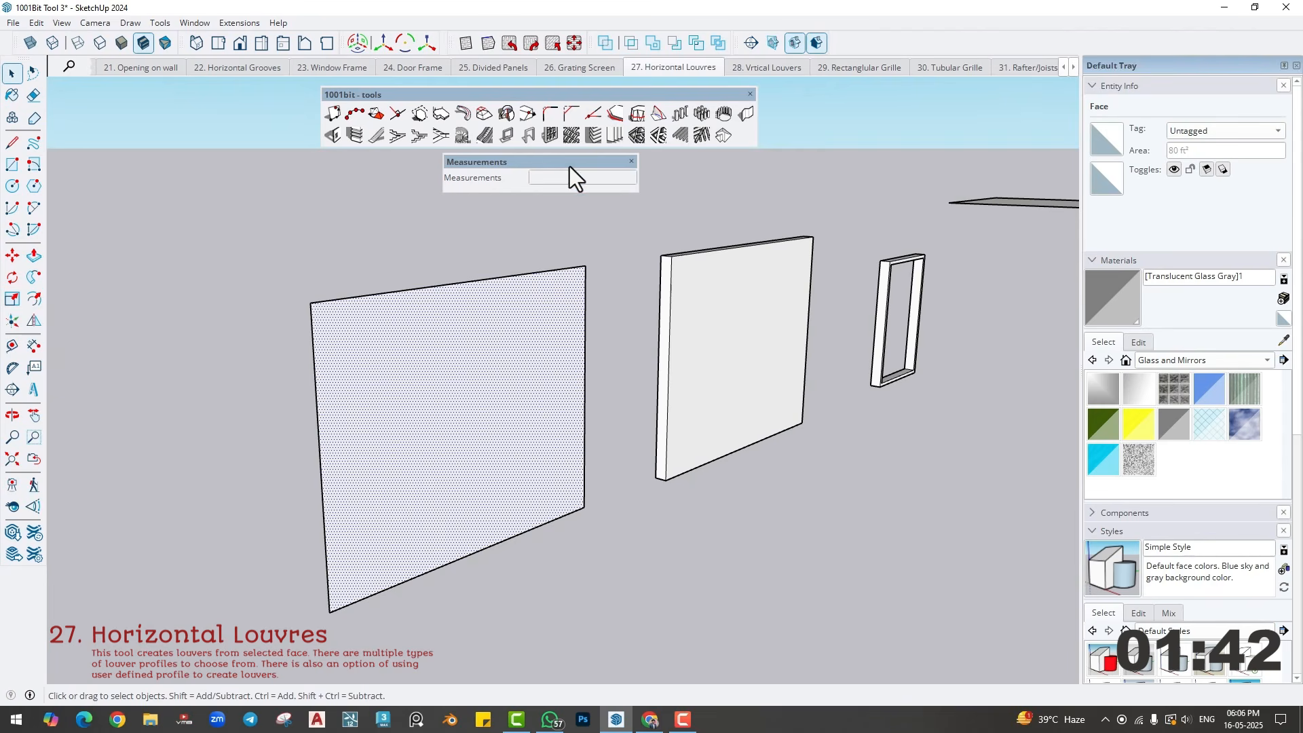
pyautogui.click(589, 135)
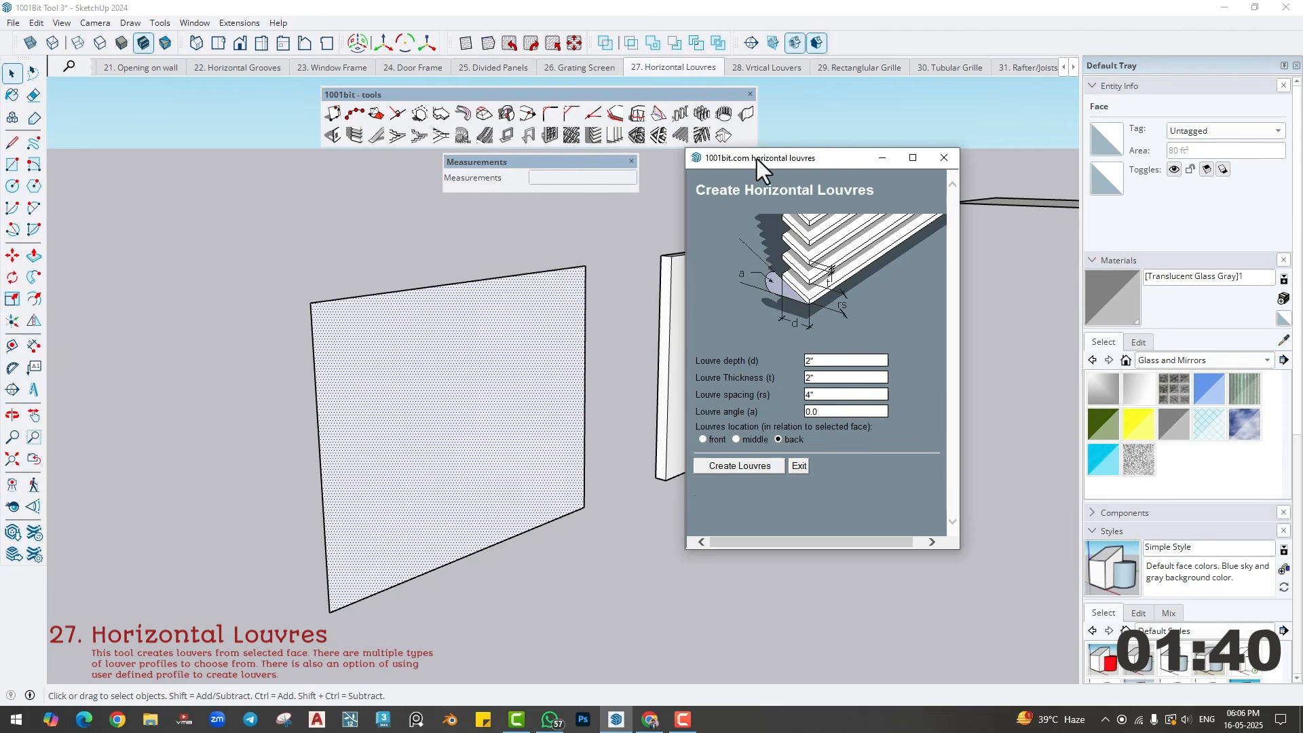
pyautogui.moveTo(755, 159); pyautogui.dragTo(128, 146)
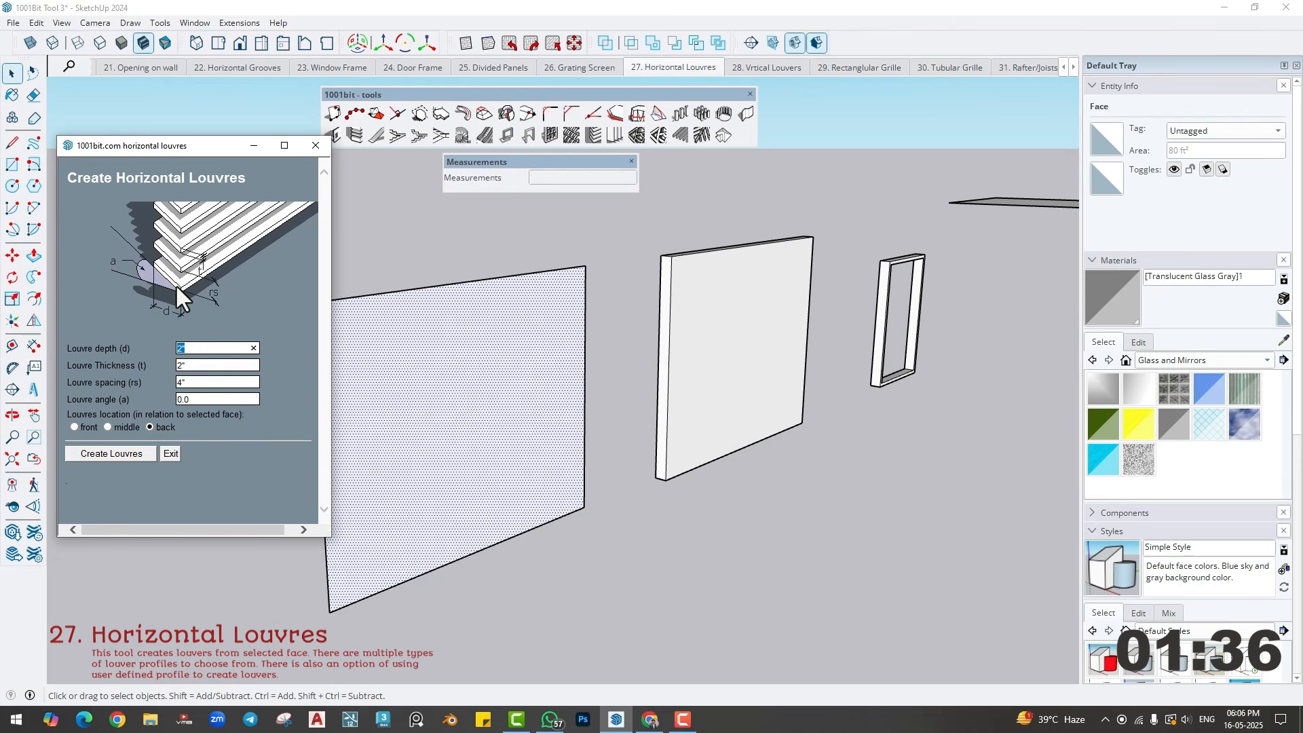
pyautogui.write('2')
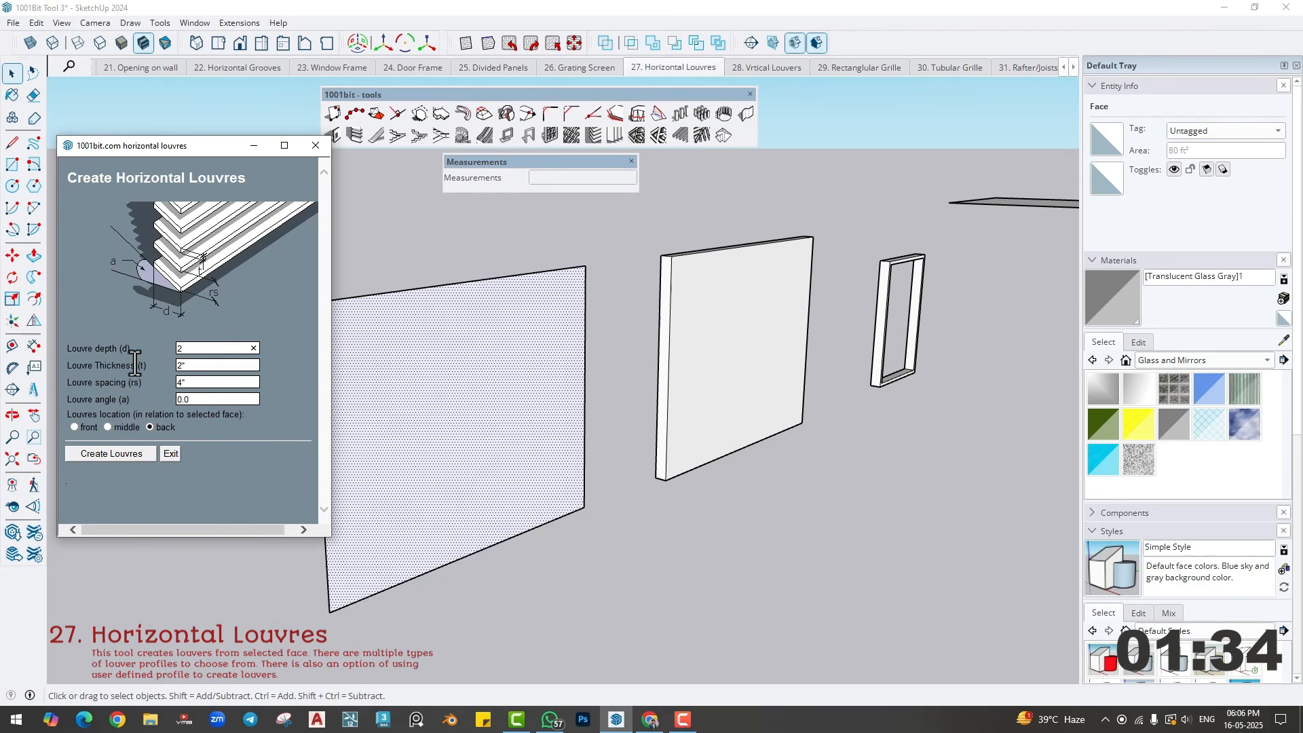
pyautogui.doubleClick(197, 387)
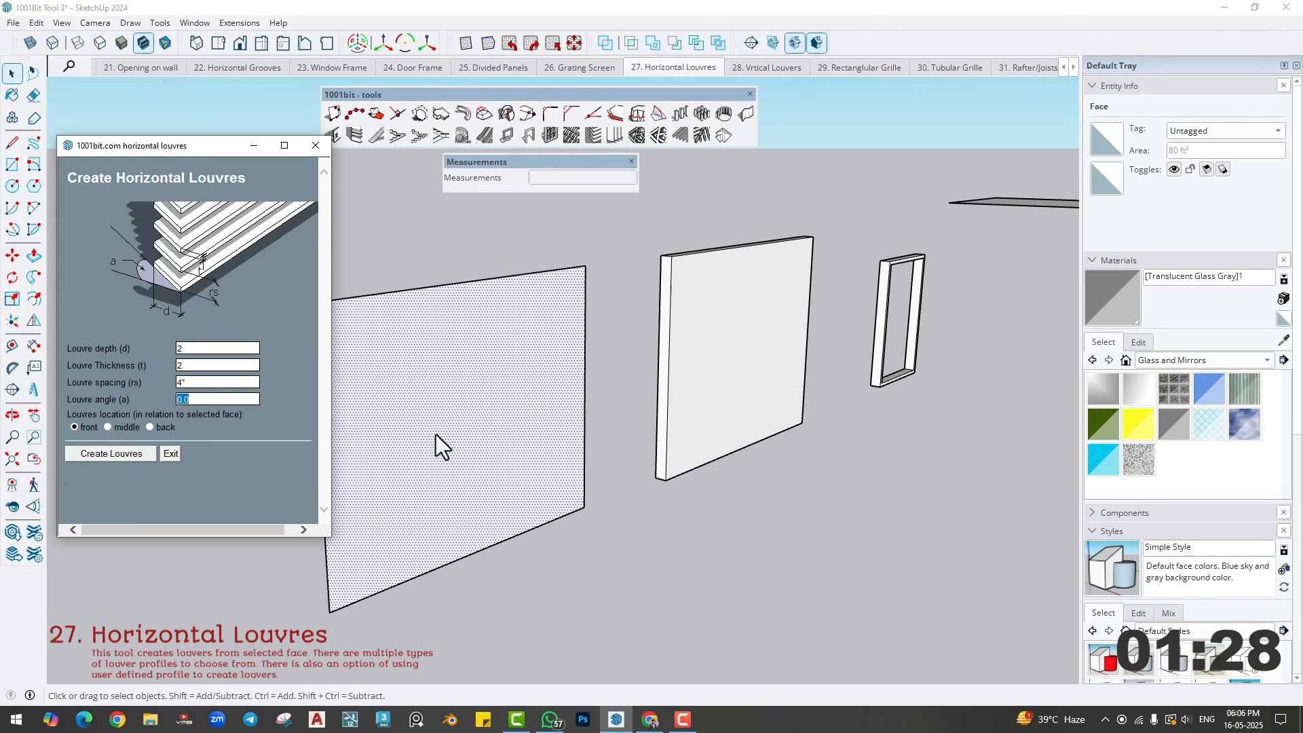
pyautogui.click(107, 458)
pyautogui.scroll(4, 321, 433)
pyautogui.moveTo(320, 432); pyautogui.dragTo(368, 465, button='middle')
# - Undo the louvres and recreate them on the same face with a louvre depth of 4"
pyautogui.hotkey('ctrl', 'z')
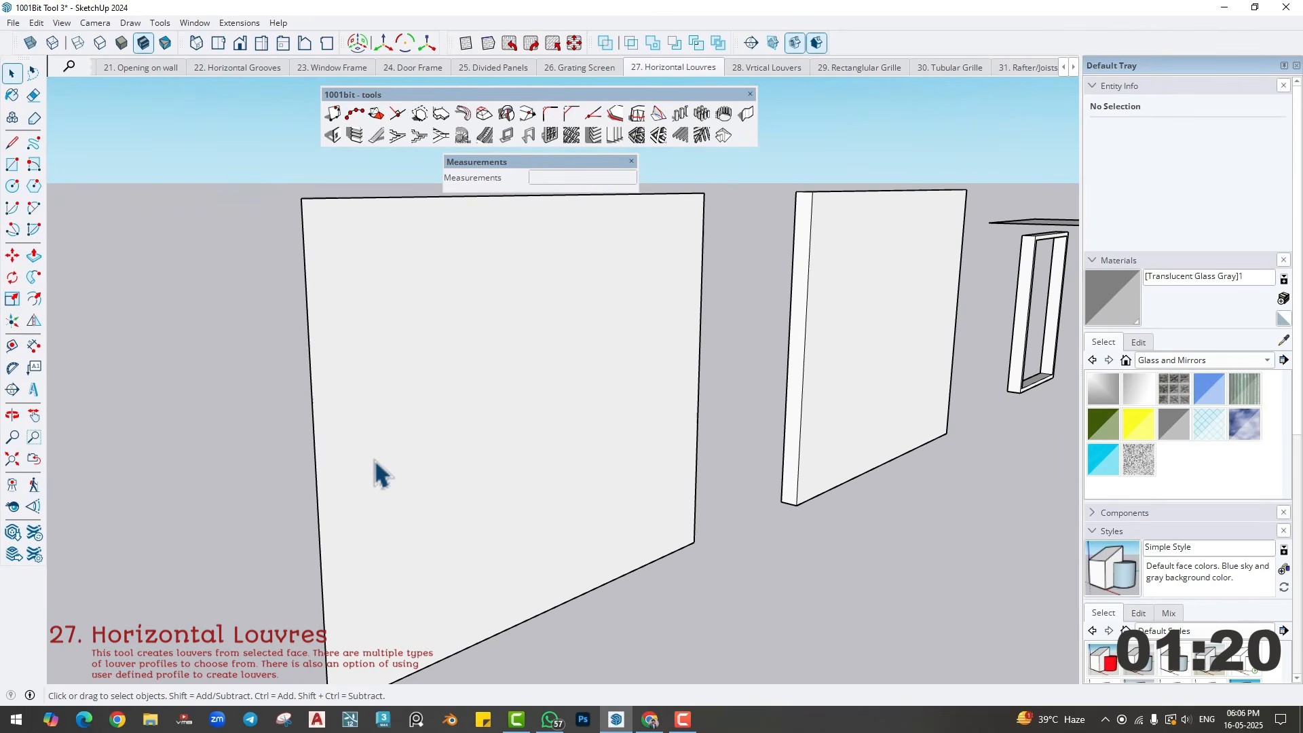
pyautogui.click(396, 413)
pyautogui.click(592, 136)
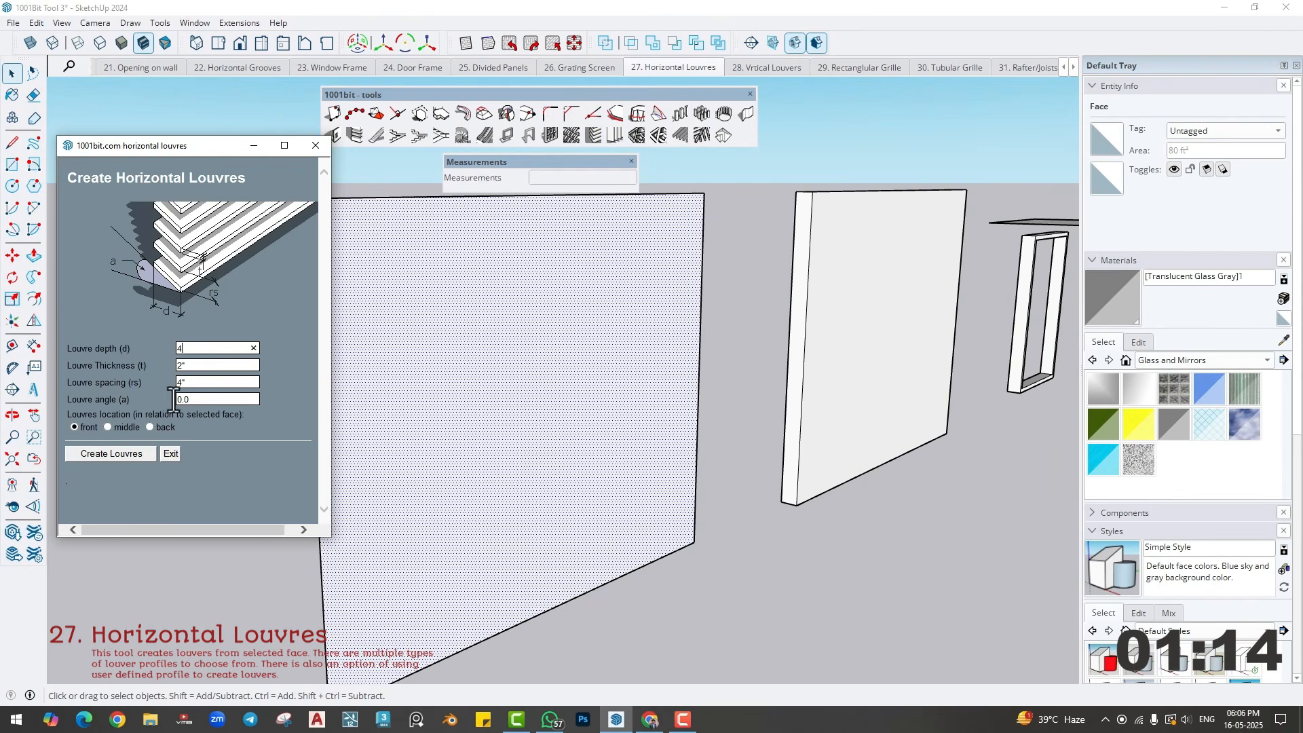
pyautogui.click(121, 456)
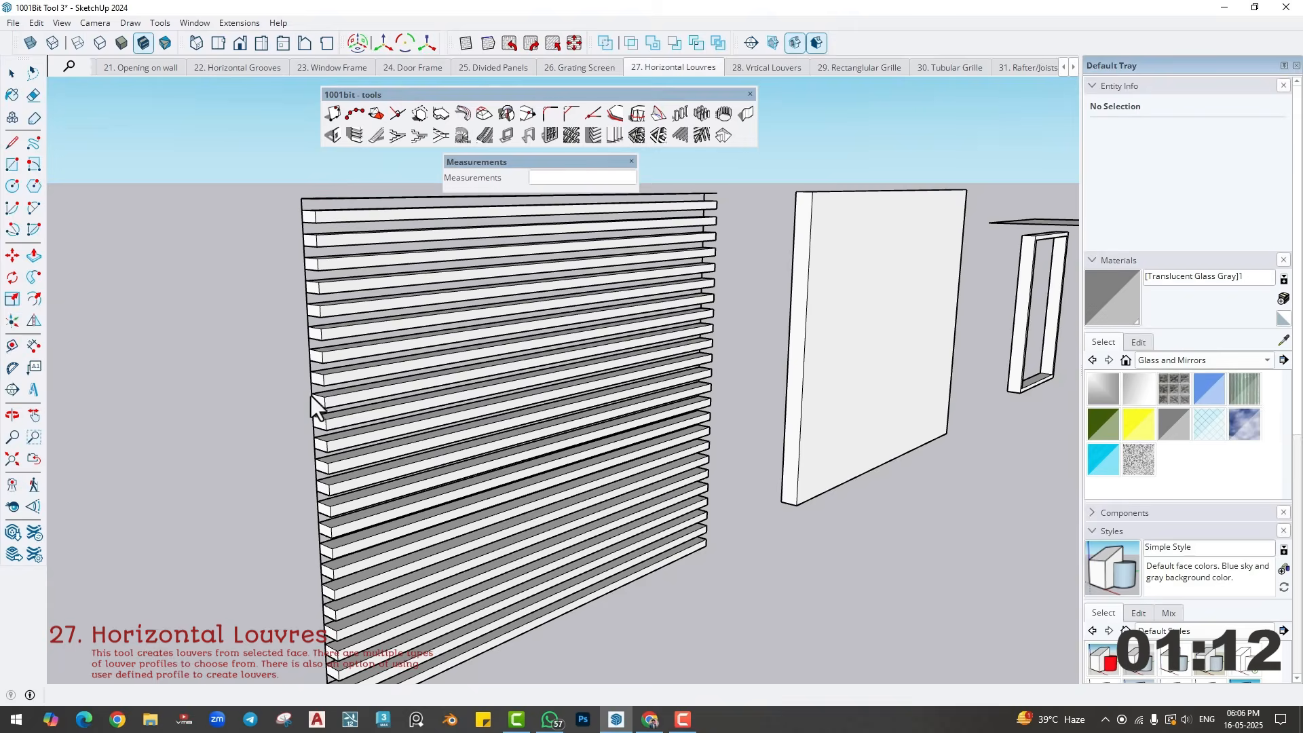
pyautogui.scroll(2, 312, 377)
pyautogui.scroll(-2, 406, 419)
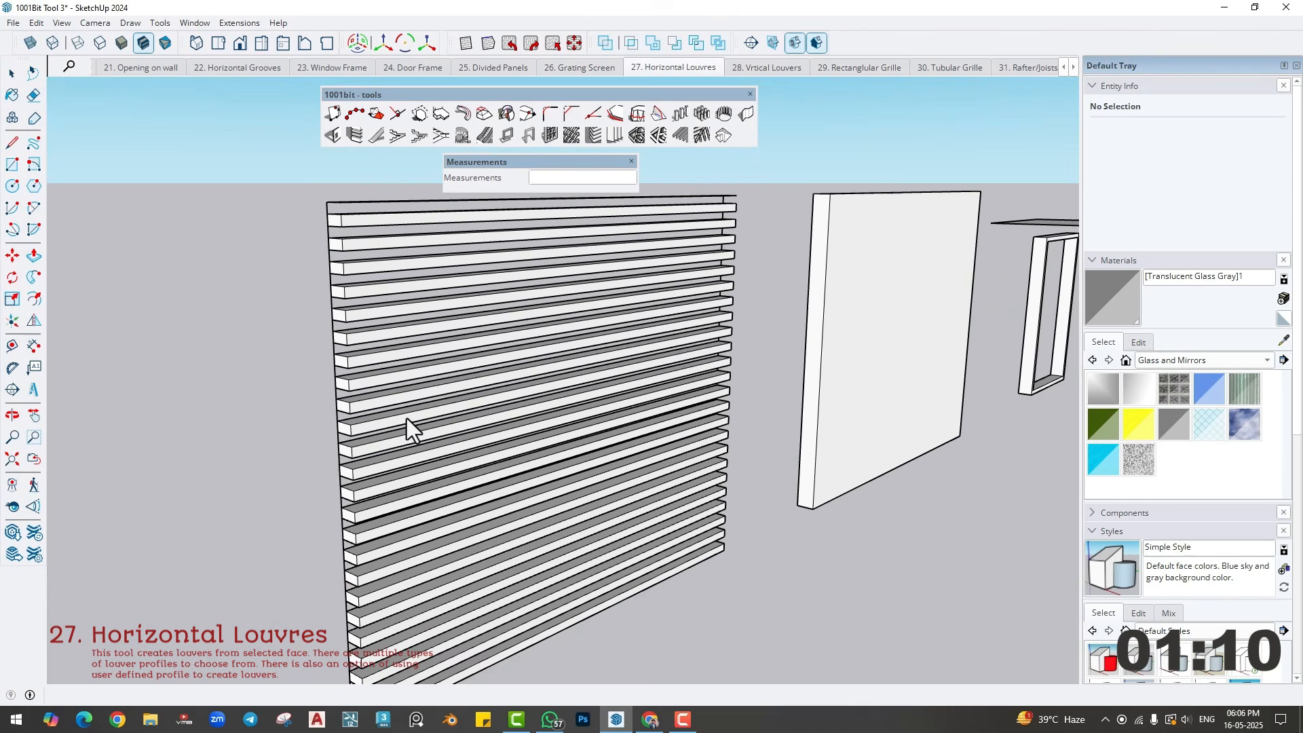
# - Undo the 4" deep louvres and recreate them with a thickness of 1" and a spacing of 3"
pyautogui.hotkey('ctrl', 'z')
pyautogui.click(486, 369)
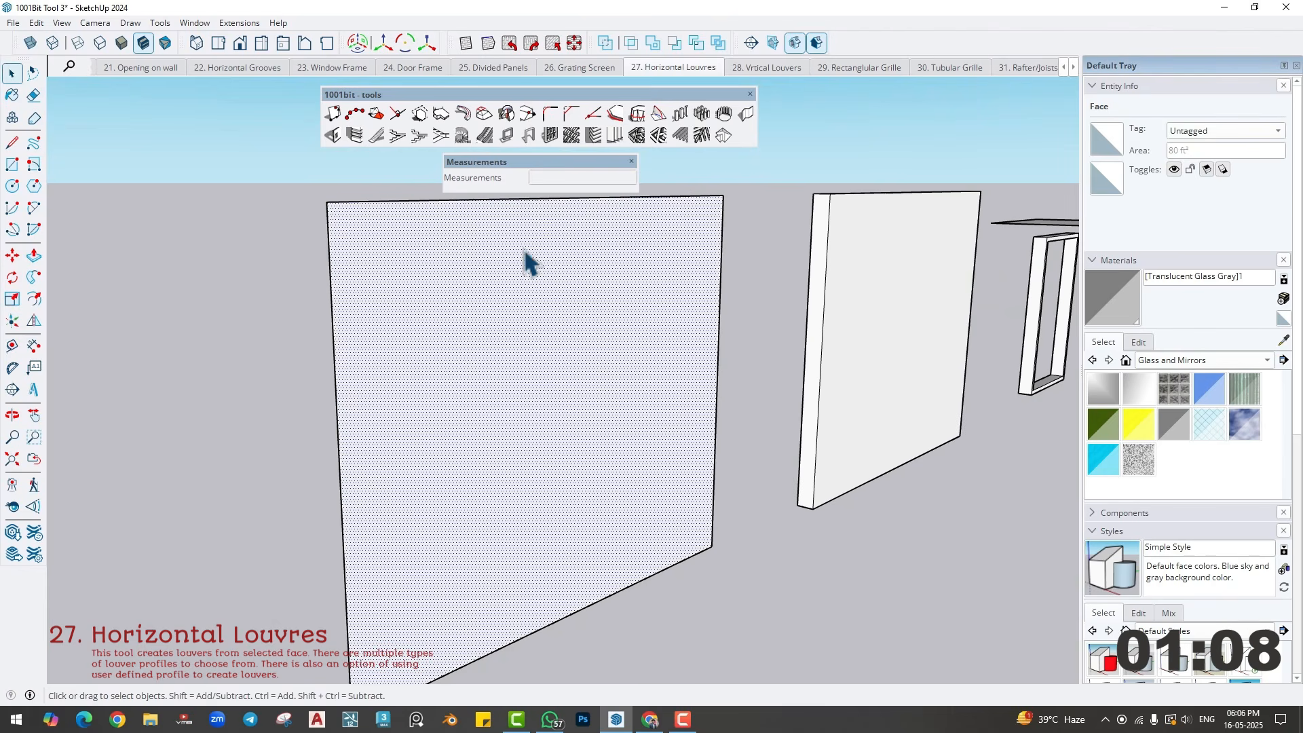
pyautogui.scroll(-2, 526, 319)
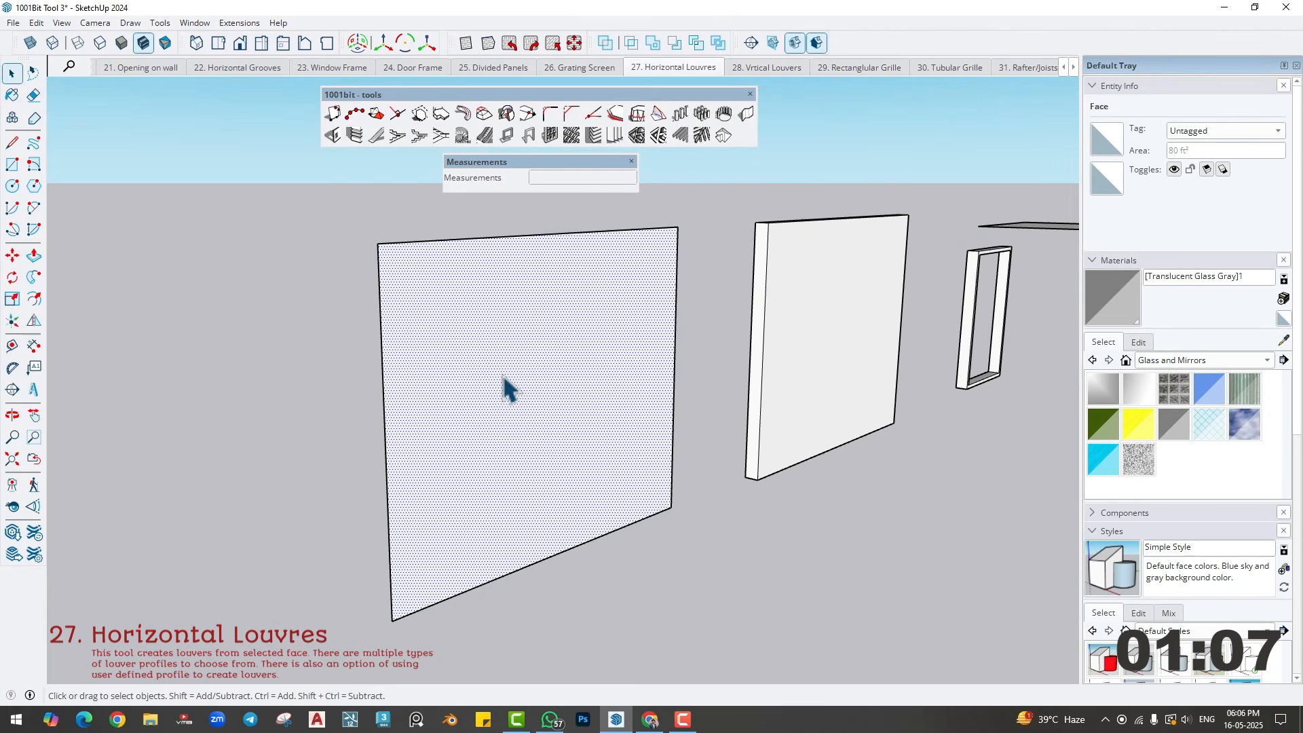
pyautogui.click(595, 138)
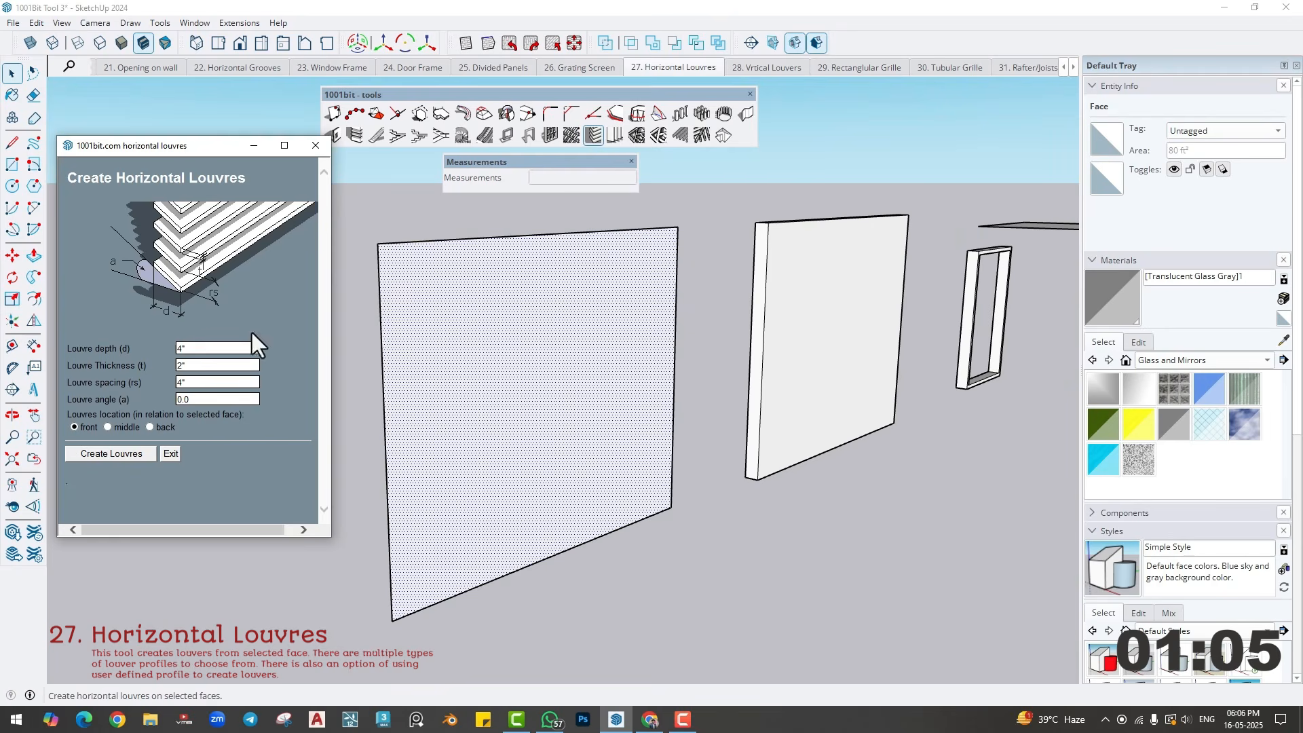
pyautogui.doubleClick(193, 365)
pyautogui.write('1')
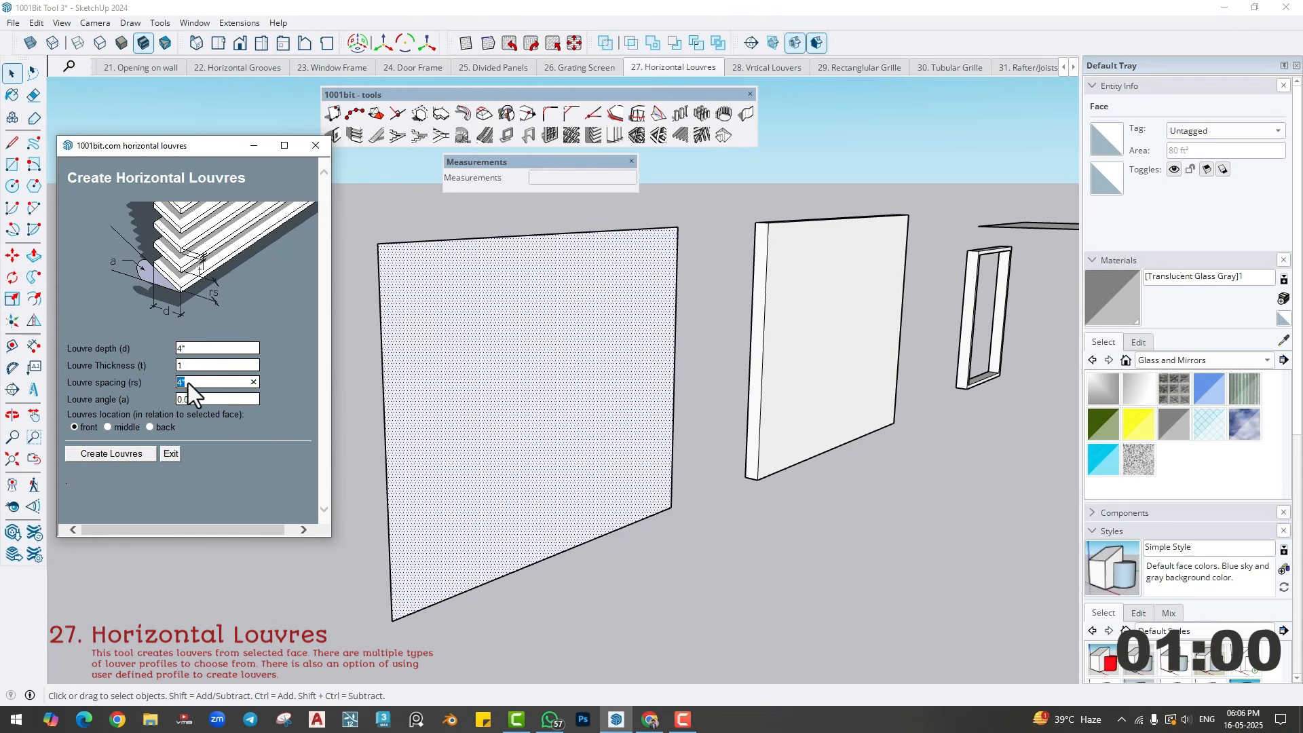
pyautogui.write('3')
pyautogui.click(111, 453)
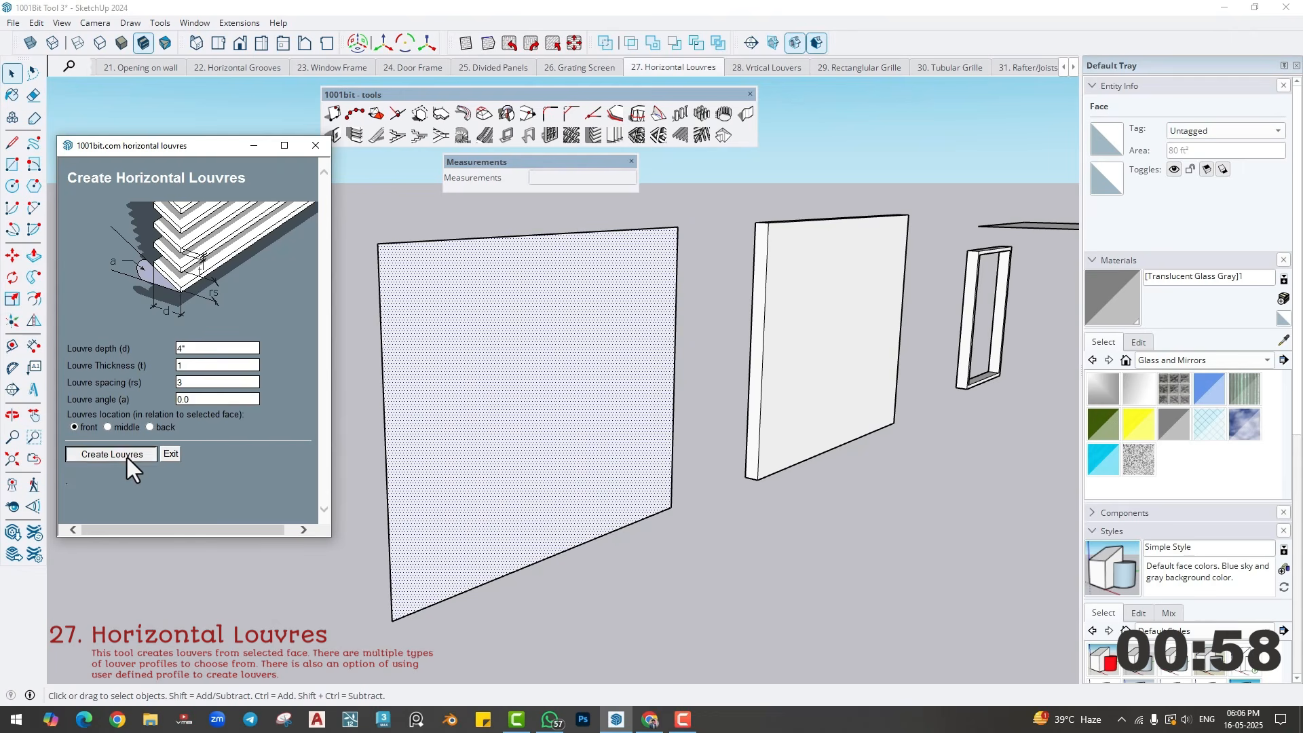
# - Select the whole thick wall panel beside the finished louvres and make it a group
pyautogui.moveTo(436, 422); pyautogui.dragTo(359, 441, button='middle')
pyautogui.keyDown('shift'); pyautogui.moveTo(690, 418); pyautogui.dragTo(341, 487, button='middle'); pyautogui.keyUp('shift')
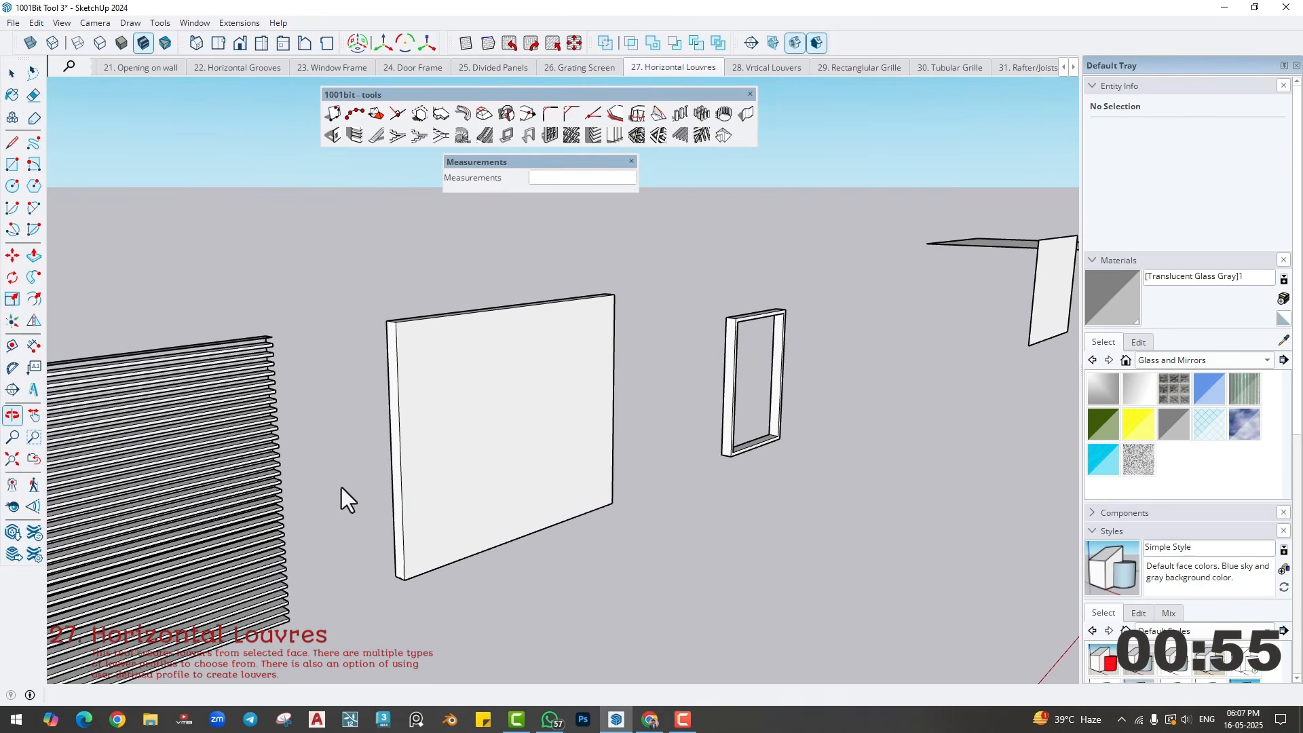
pyautogui.click(483, 430)
pyautogui.moveTo(486, 433); pyautogui.dragTo(421, 427, button='middle')
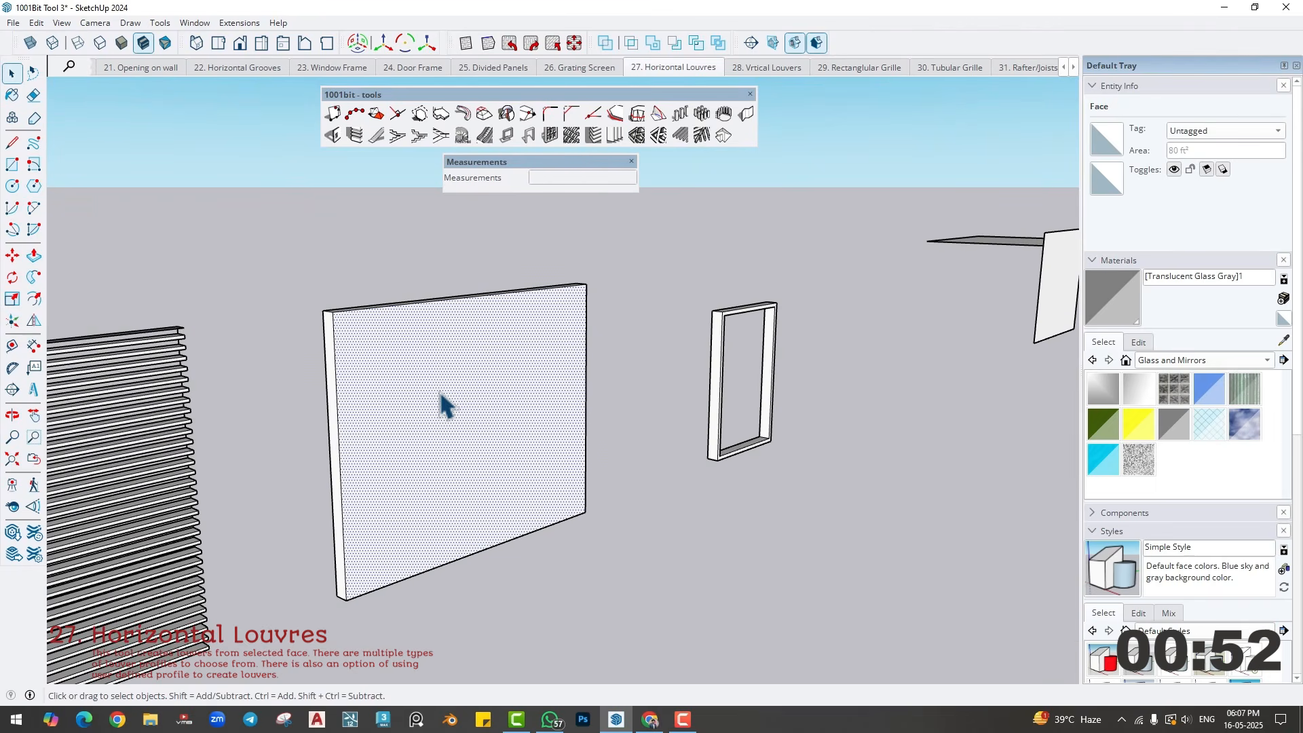
pyautogui.tripleClick(401, 381)
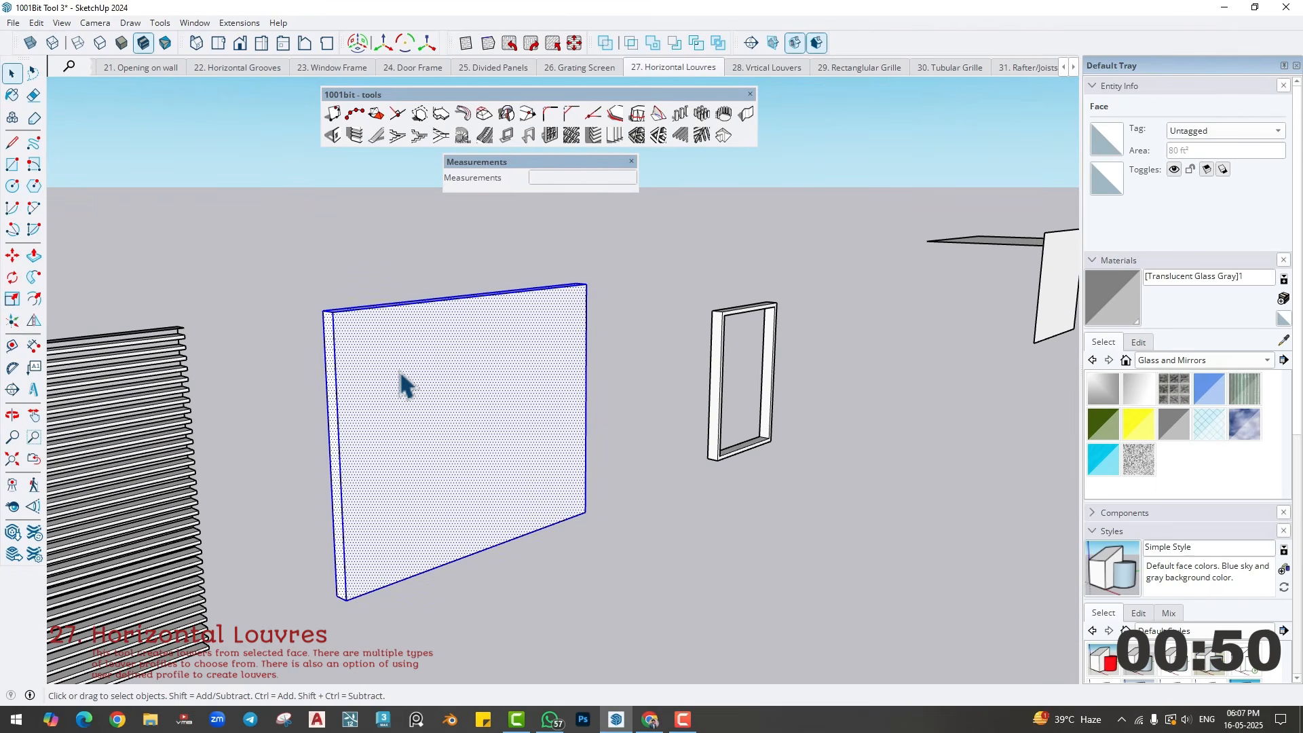
pyautogui.rightClick(399, 374)
pyautogui.click(436, 498)
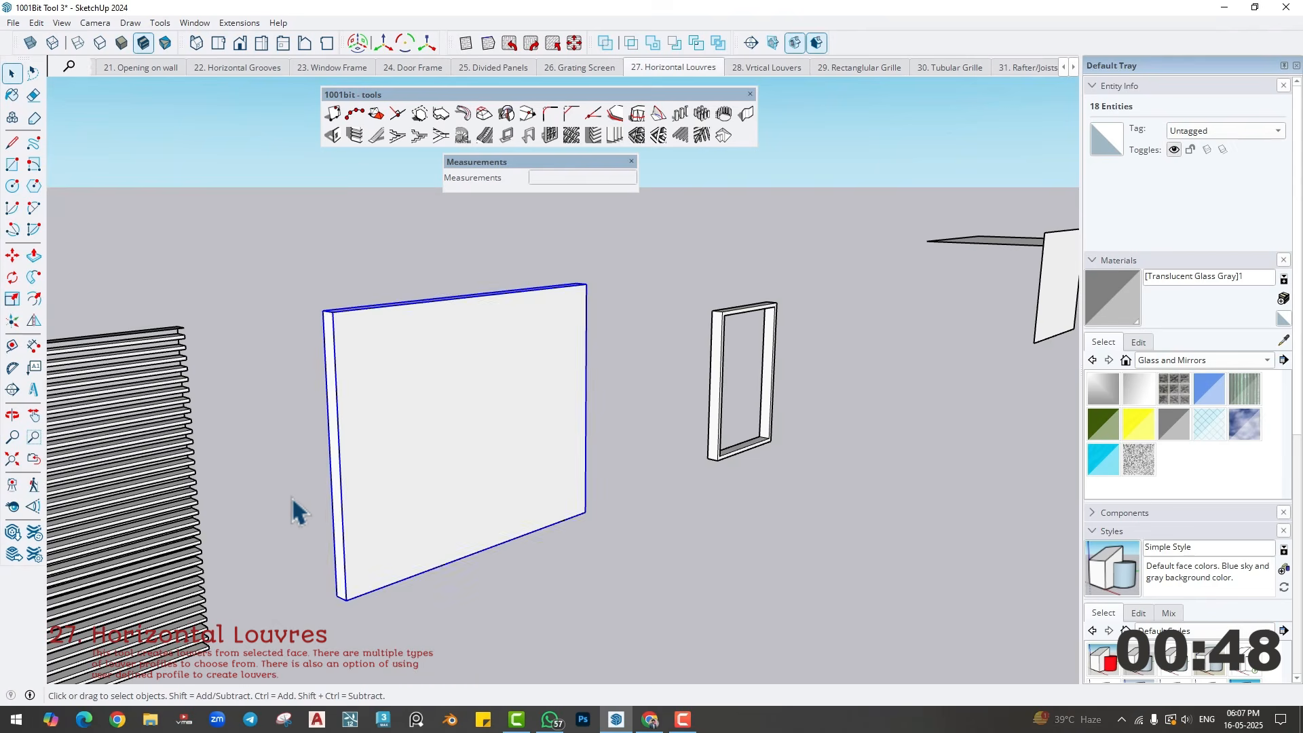
# - Draw a 10' by 8' rectangle over the front of the grouped wall panel, from corner to opposite corner
pyautogui.press('r')
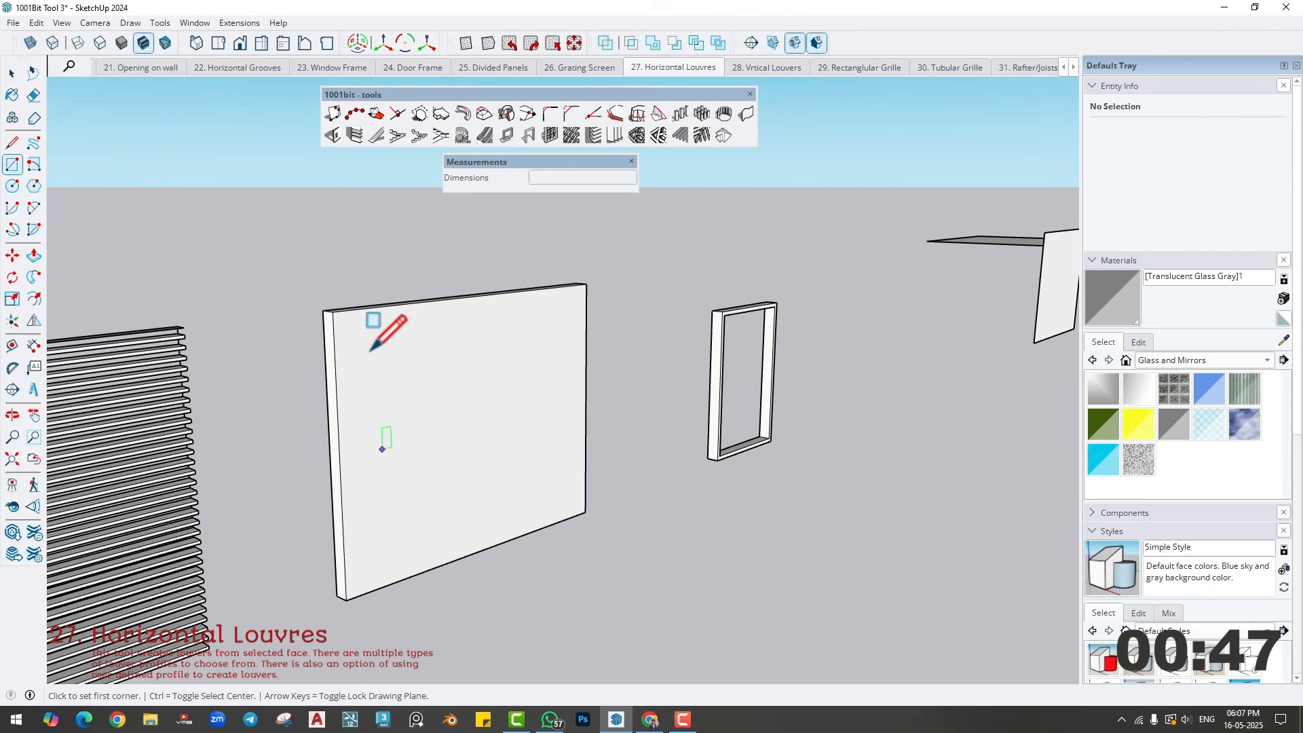
pyautogui.click(333, 312)
pyautogui.click(584, 512)
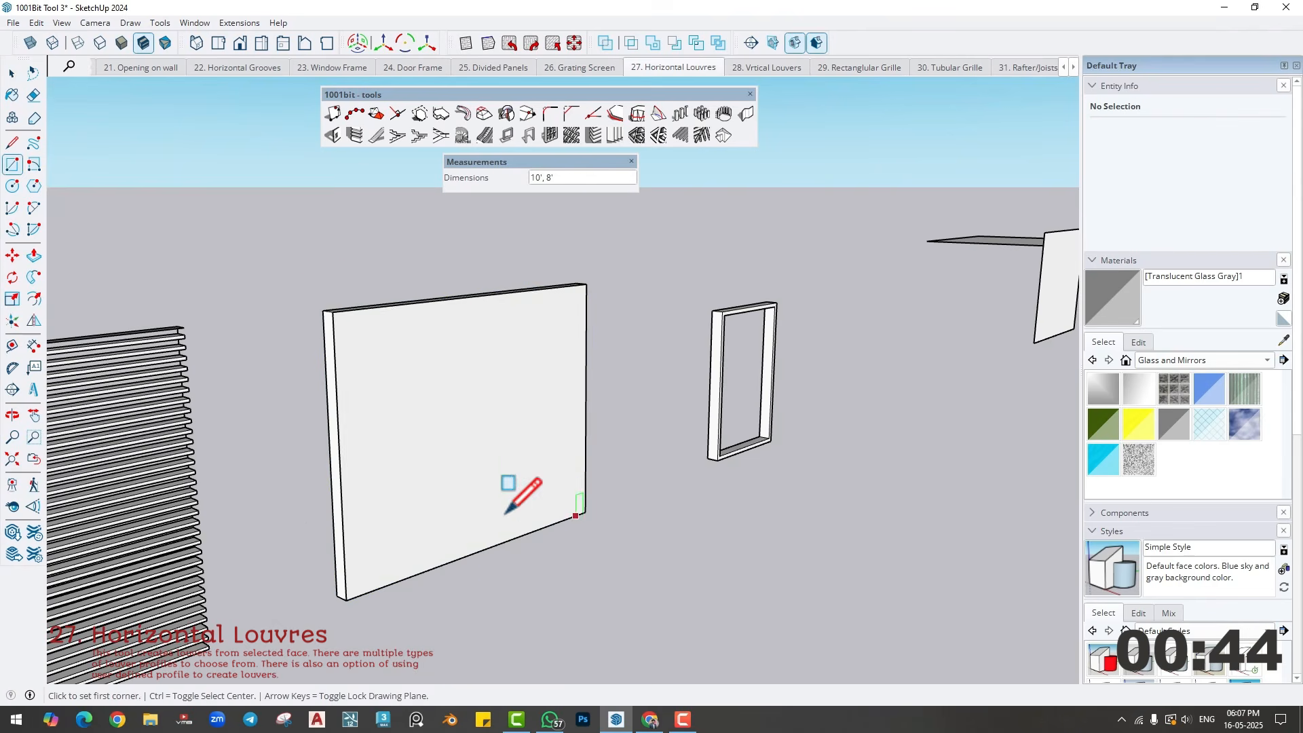
# - Create horizontal louvres on the new rectangle over the wall panel with a louvre angle of 45 degrees
pyautogui.press('space')
pyautogui.moveTo(444, 437); pyautogui.dragTo(463, 434, button='middle')
pyautogui.click(462, 434)
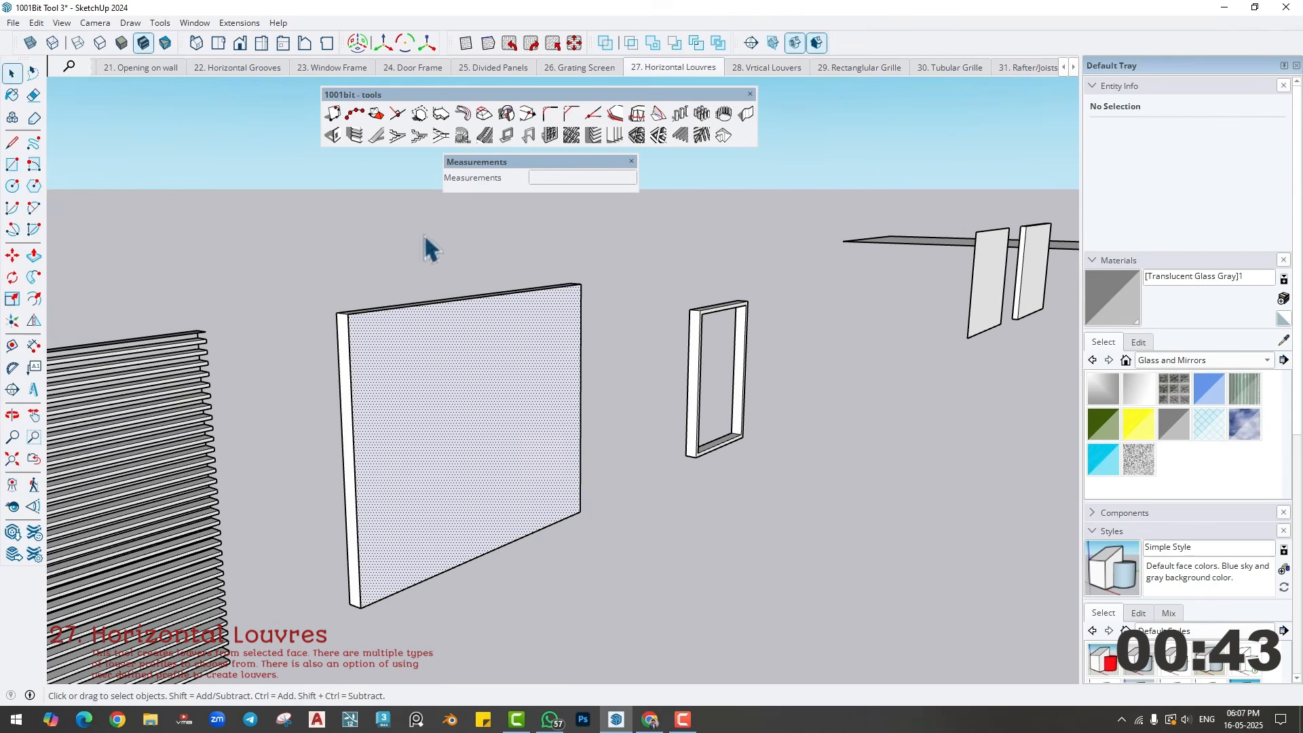
pyautogui.click(593, 135)
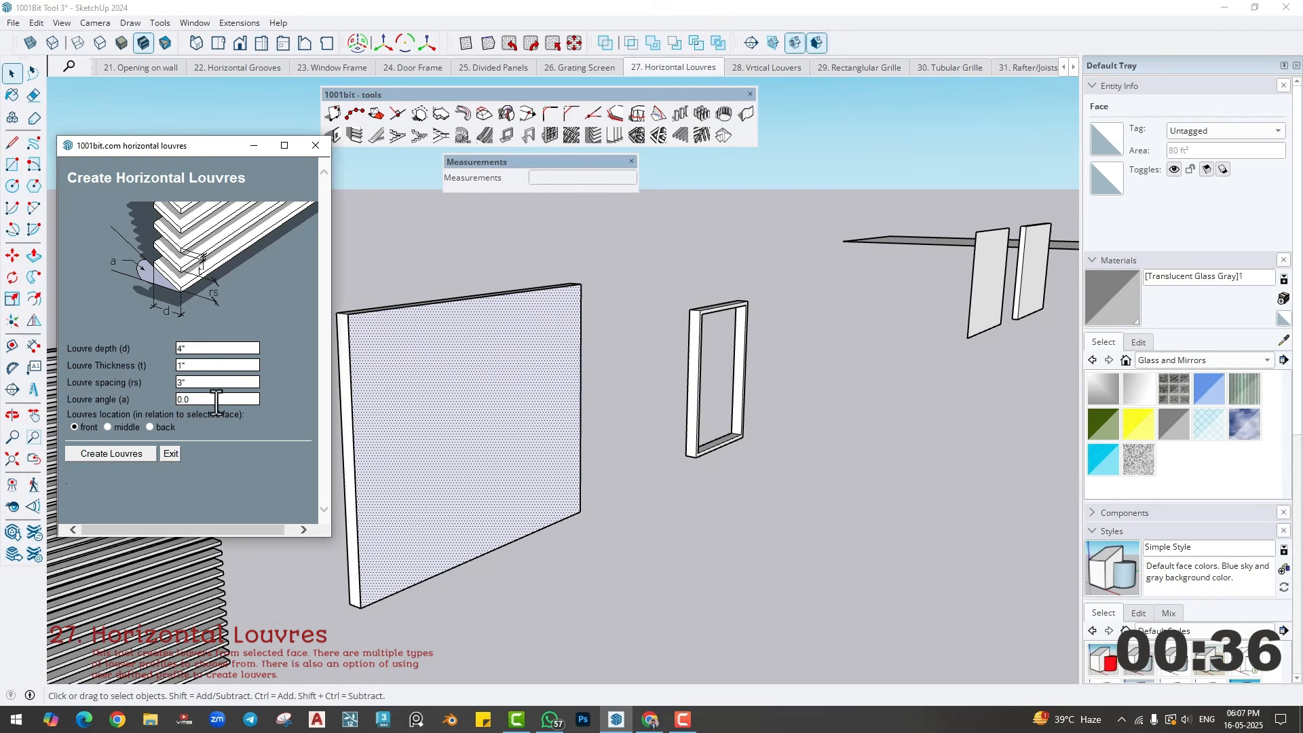
pyautogui.write('45')
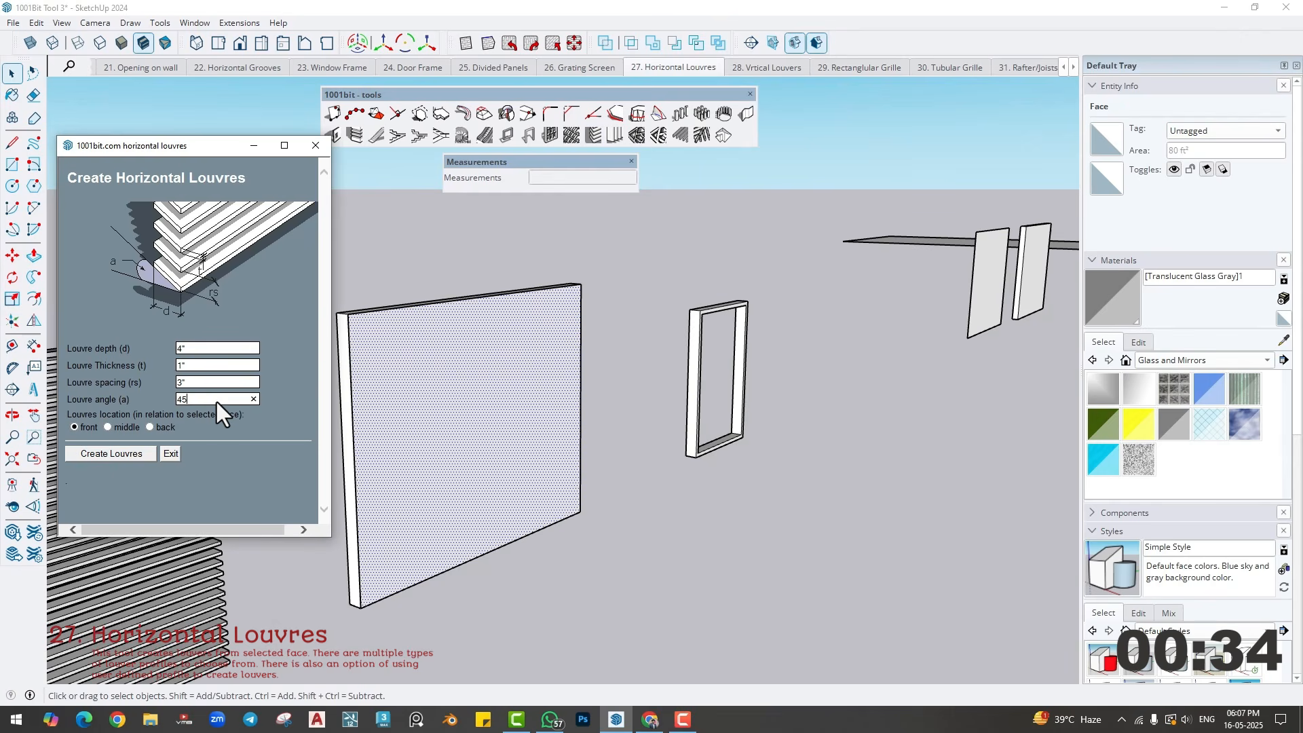
pyautogui.click(104, 453)
pyautogui.moveTo(475, 407); pyautogui.dragTo(262, 445, button='middle')
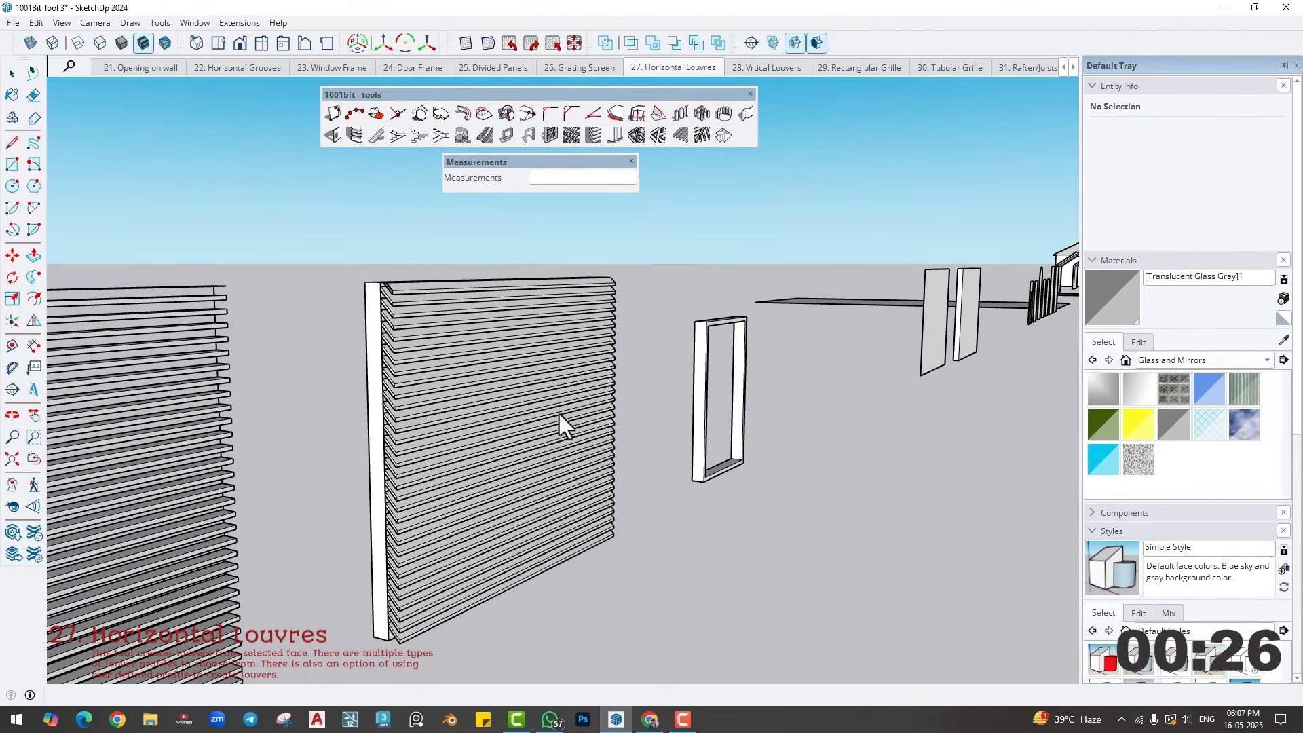
# - Fill the opening of the upright frame with a rectangle drawn between its opposite inner corners
pyautogui.keyDown('shift'); pyautogui.moveTo(559, 414); pyautogui.dragTo(256, 521, button='middle'); pyautogui.keyUp('shift')
pyautogui.keyDown('shift'); pyautogui.moveTo(112, 532); pyautogui.dragTo(523, 459, button='middle'); pyautogui.keyUp('shift')
pyautogui.moveTo(450, 489); pyautogui.dragTo(414, 448, button='middle')
pyautogui.press('r')
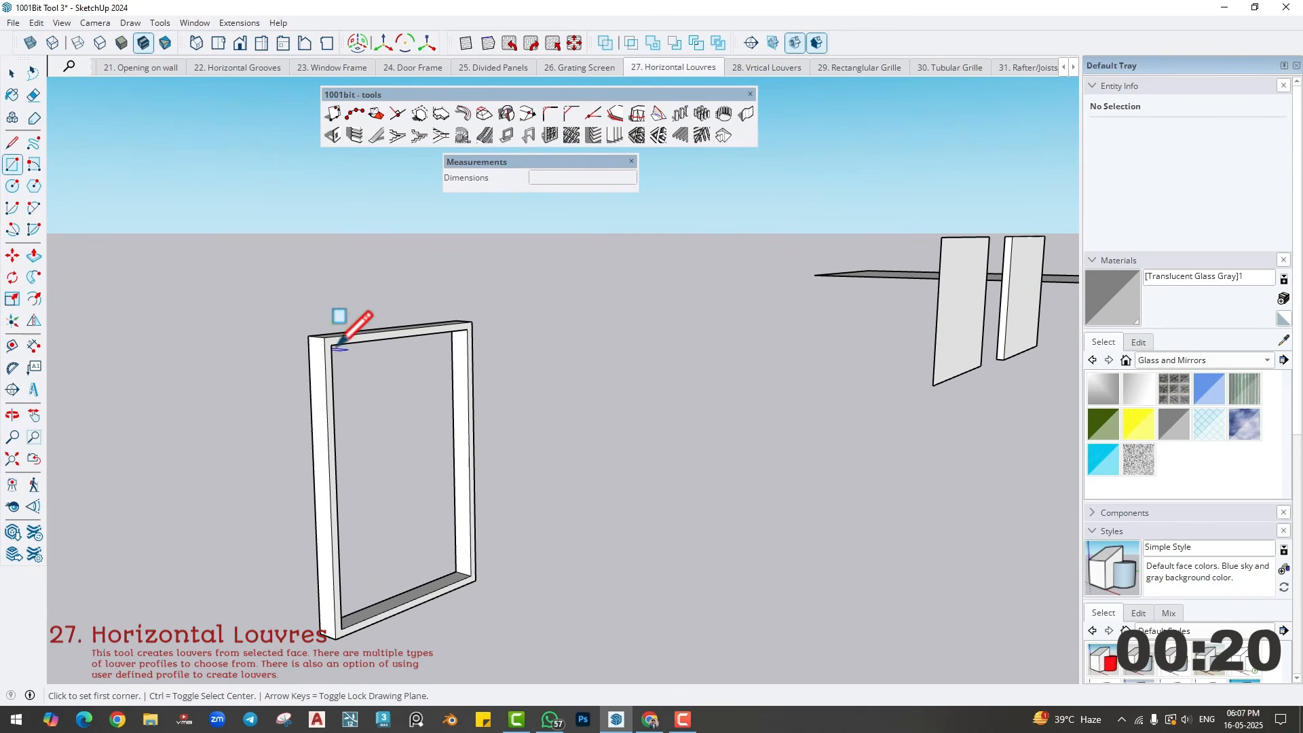
pyautogui.click(332, 345)
pyautogui.click(472, 575)
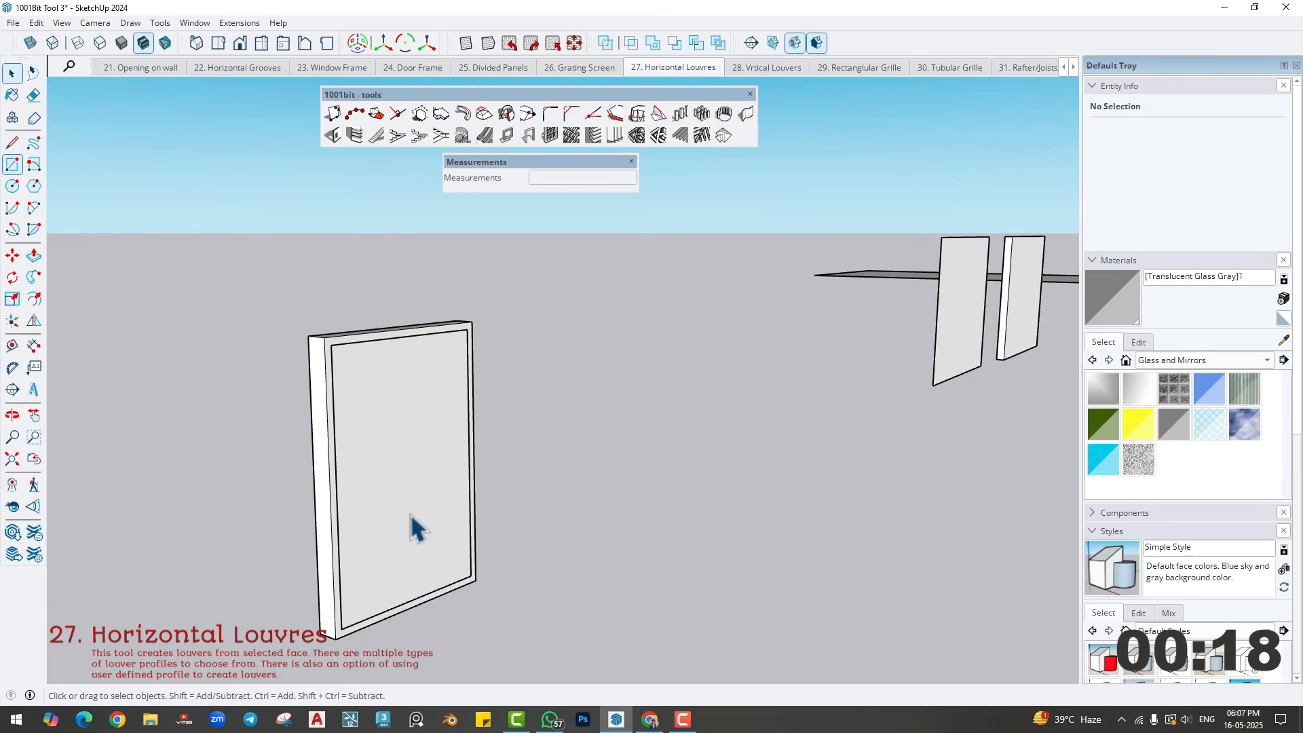
# - Create horizontal louvres on the face inside the frame, using the current louvre settings
pyautogui.press('space')
pyautogui.click(377, 439)
pyautogui.click(595, 136)
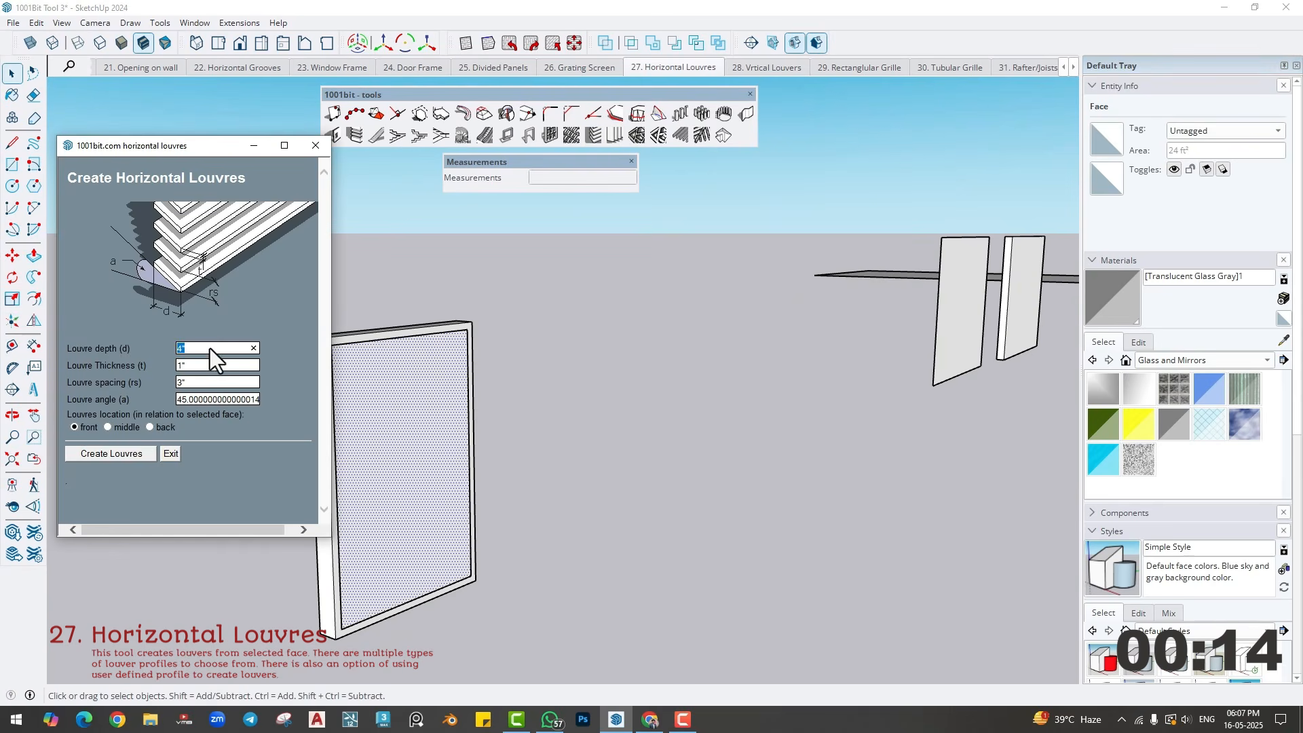
pyautogui.press('Tab')
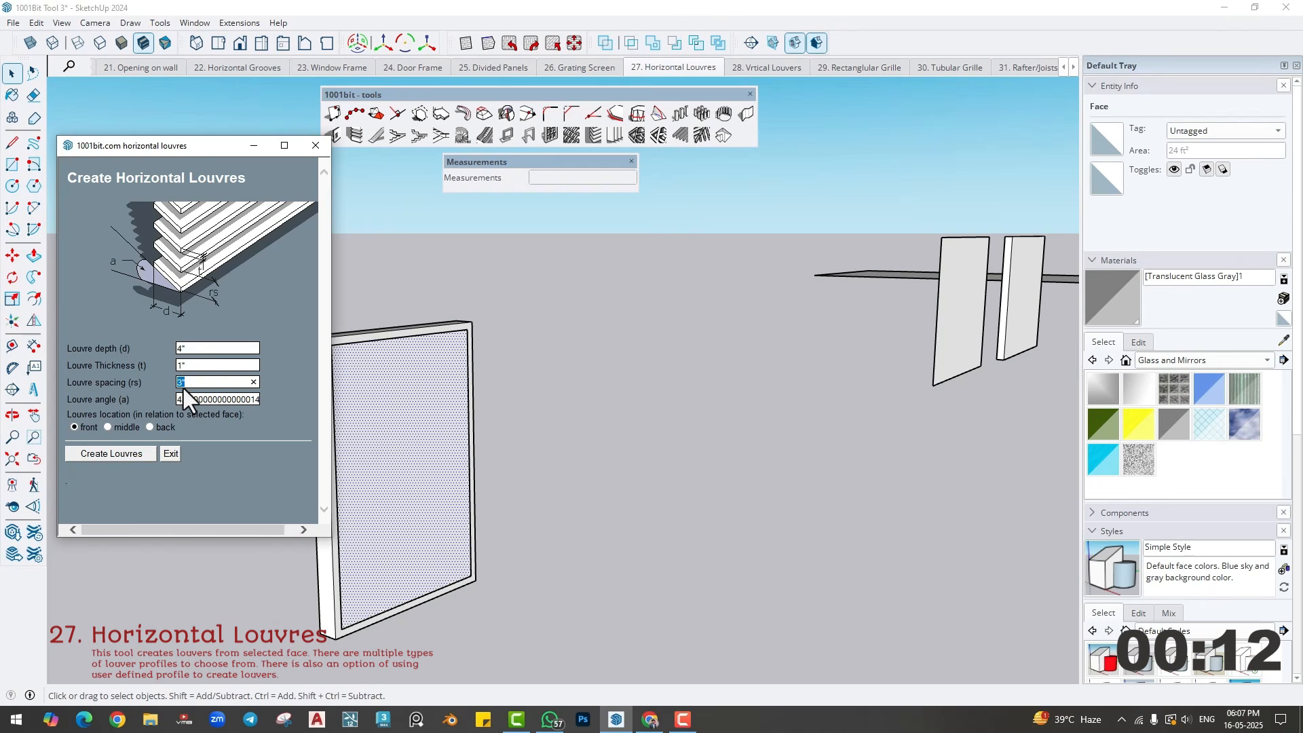
pyautogui.click(130, 454)
pyautogui.moveTo(458, 478); pyautogui.dragTo(407, 477, button='middle')
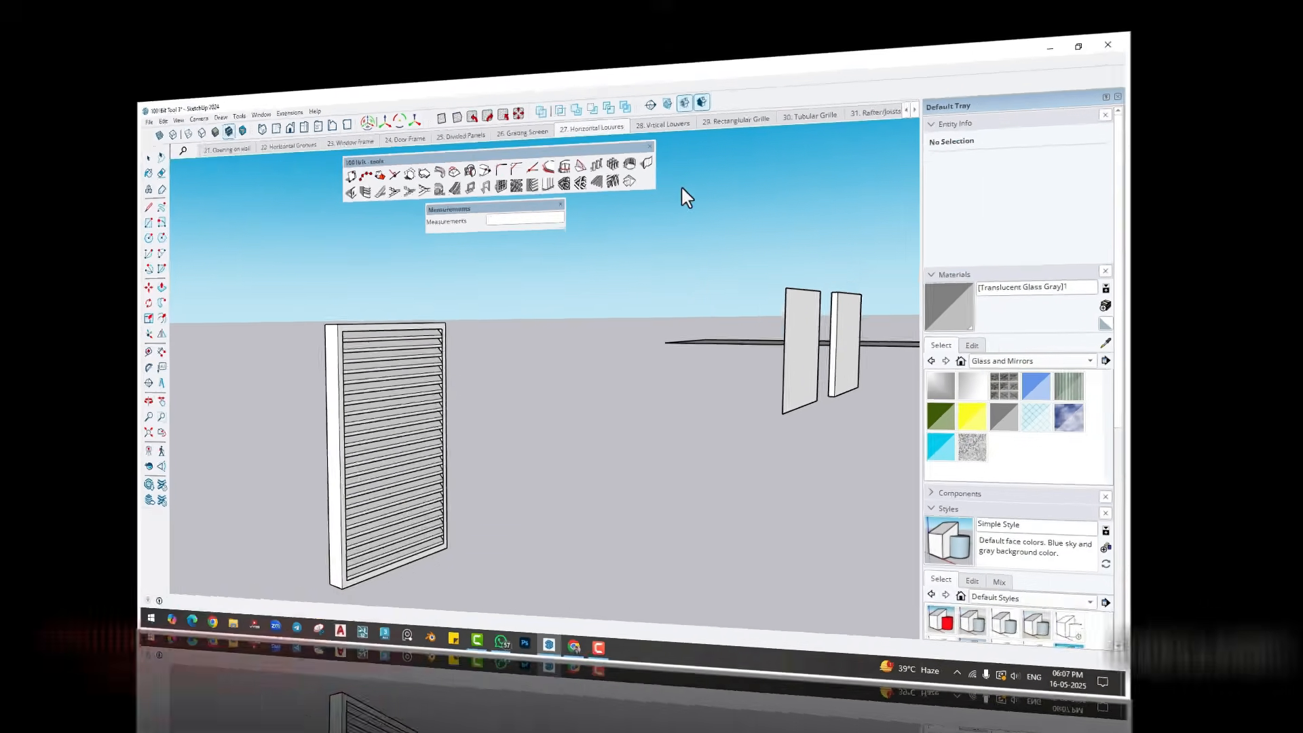
# - Open the Vertical Louvers scene and create vertical louvres in front of the flat face: depth 2", thickness 2", spacing 4", angle 0
pyautogui.click(752, 67)
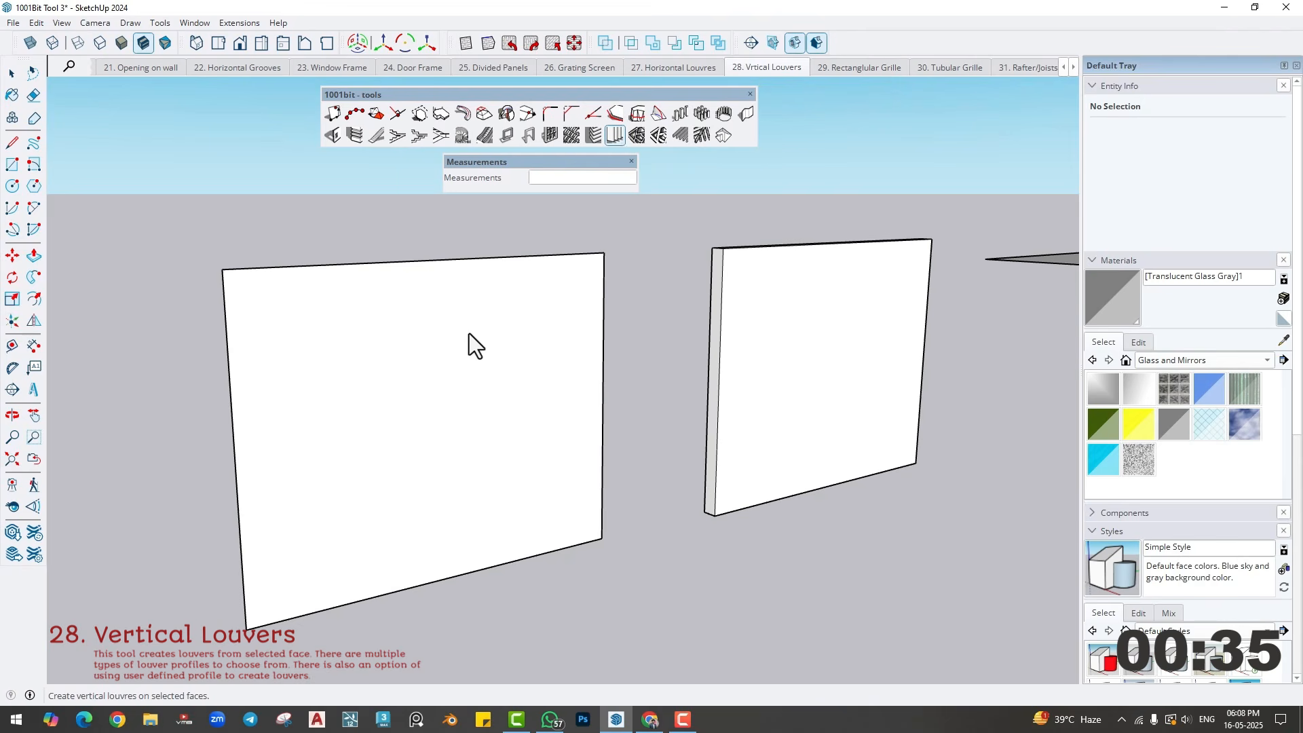
pyautogui.press('space')
pyautogui.click(493, 316)
pyautogui.click(615, 138)
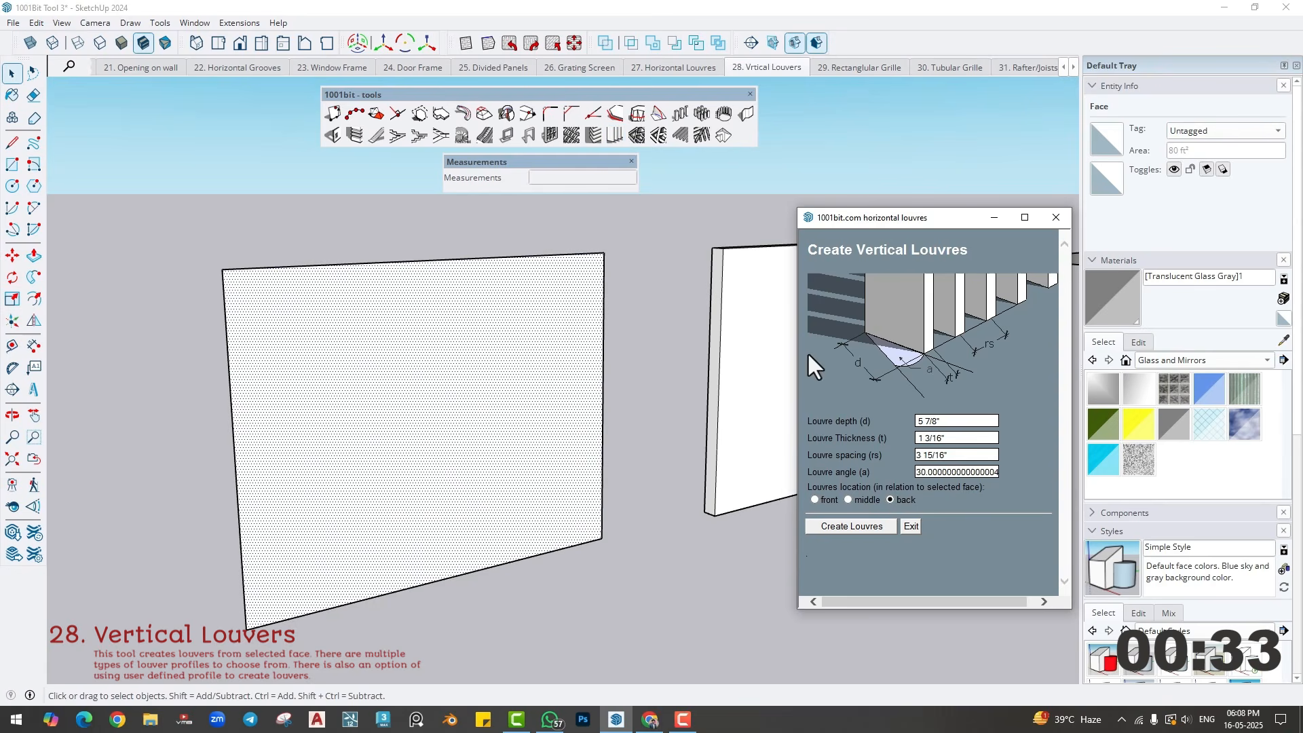
pyautogui.moveTo(921, 226); pyautogui.dragTo(778, 156)
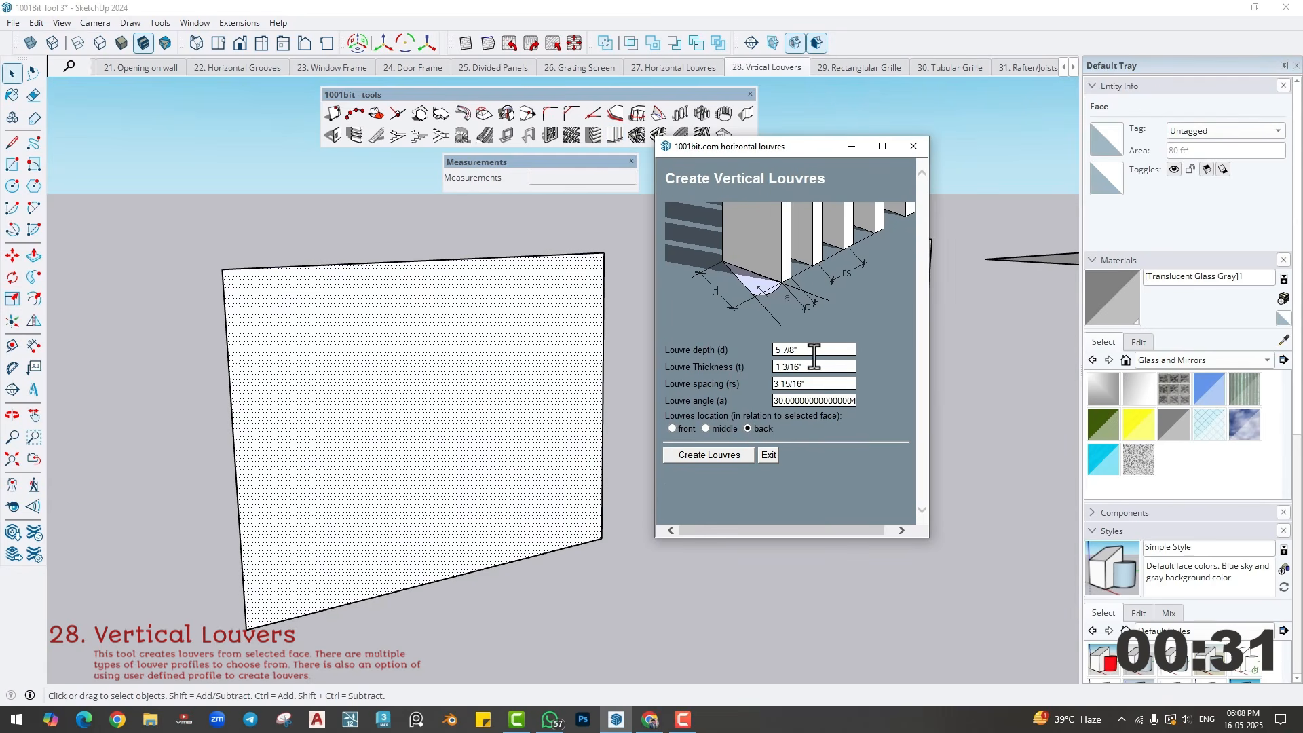
pyautogui.write('2')
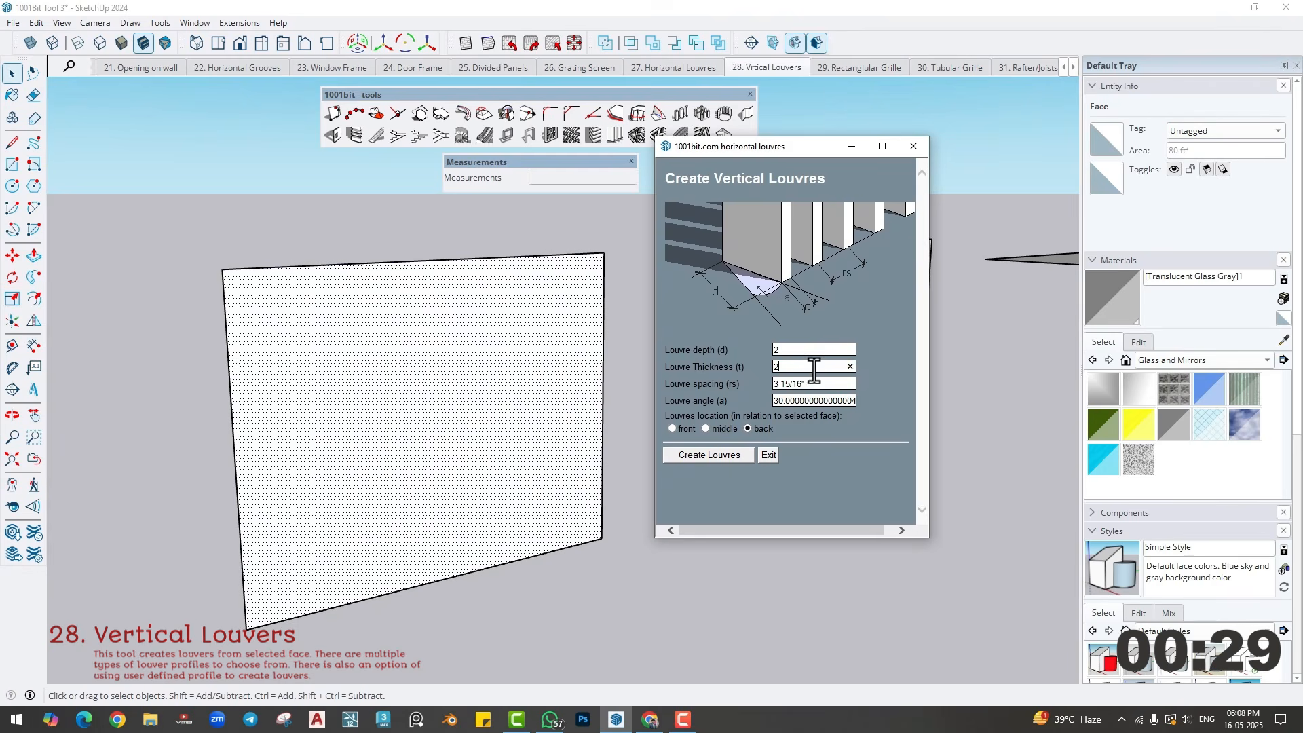
pyautogui.press('Tab')
pyautogui.write('4')
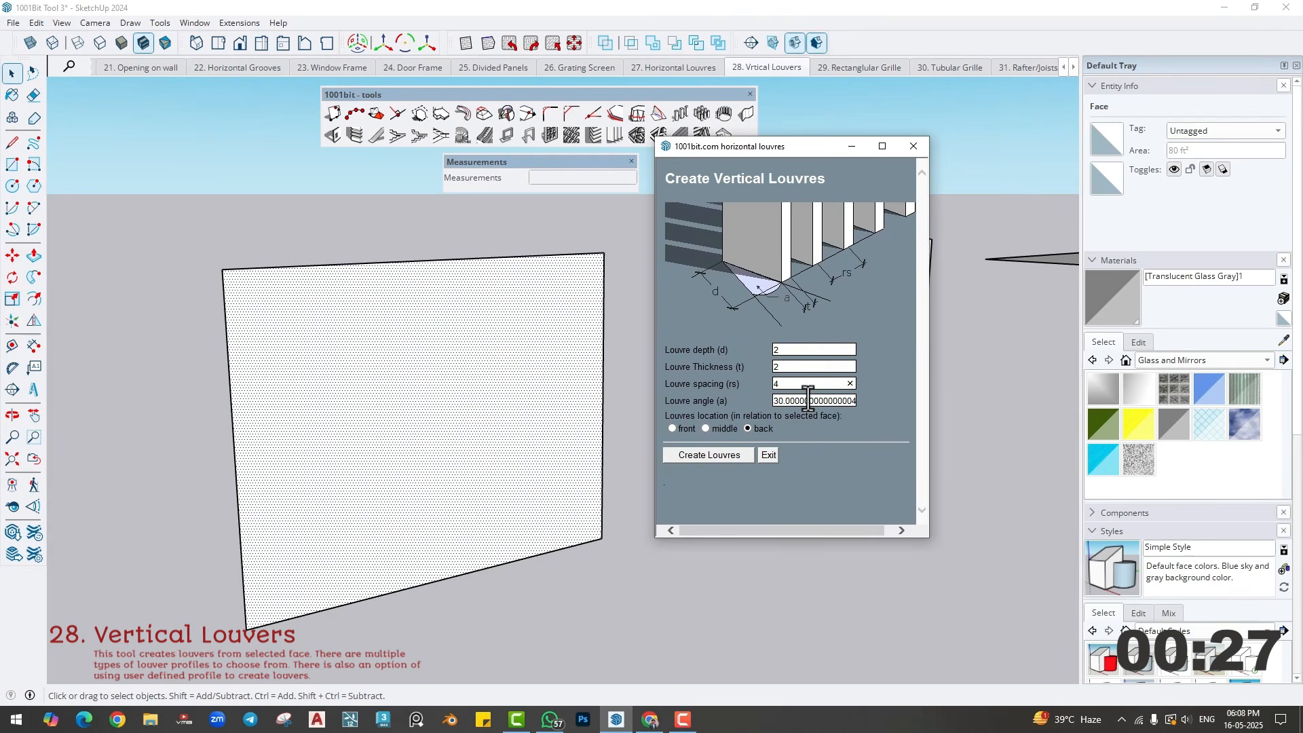
pyautogui.press('Tab')
pyautogui.write('0')
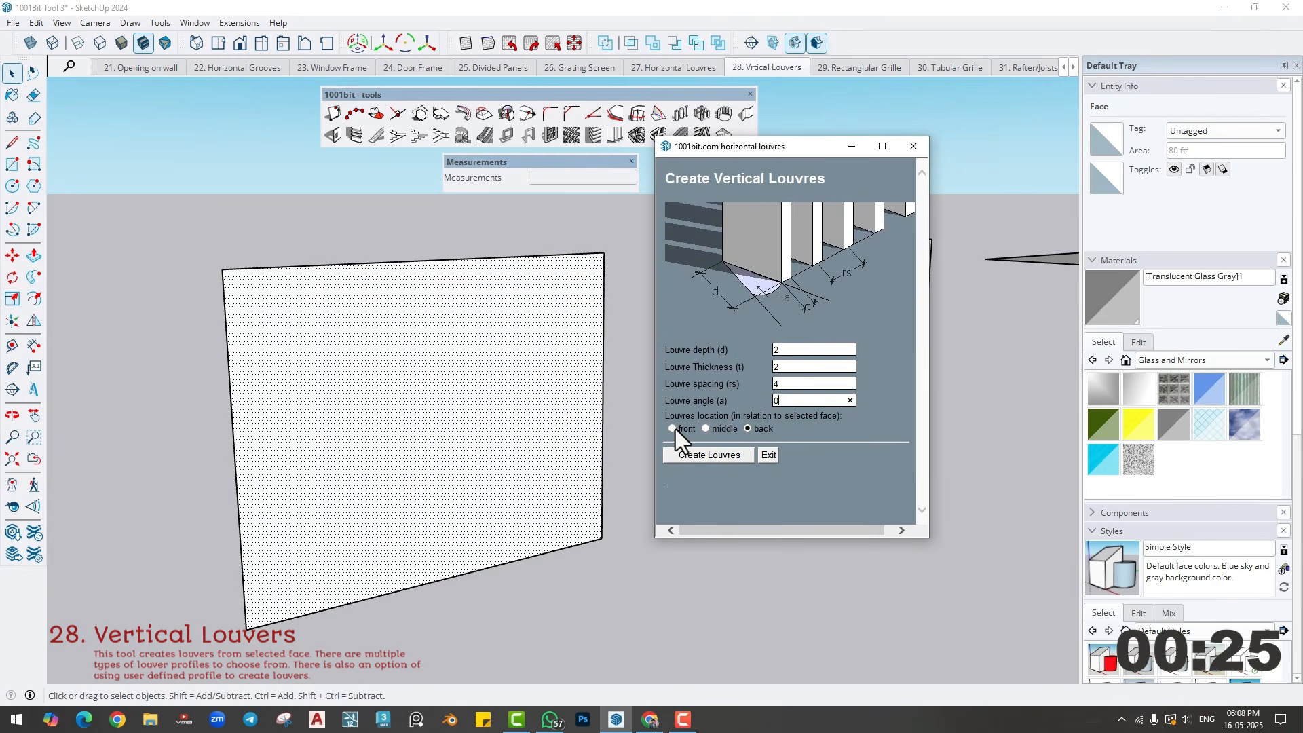
pyautogui.click(694, 454)
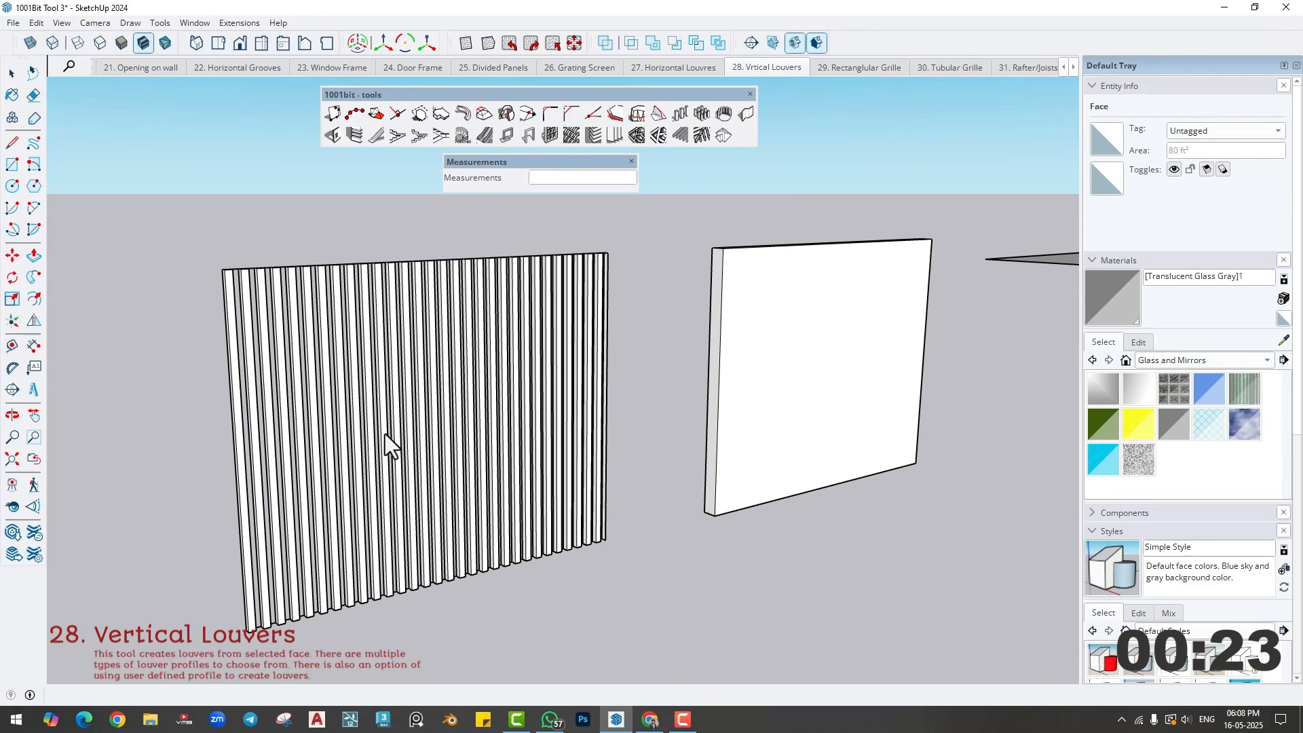
# - Make the whole solid wall panel beside the louvres a group
pyautogui.moveTo(385, 434); pyautogui.dragTo(367, 405, button='middle')
pyautogui.moveTo(506, 438); pyautogui.dragTo(572, 376, button='middle')
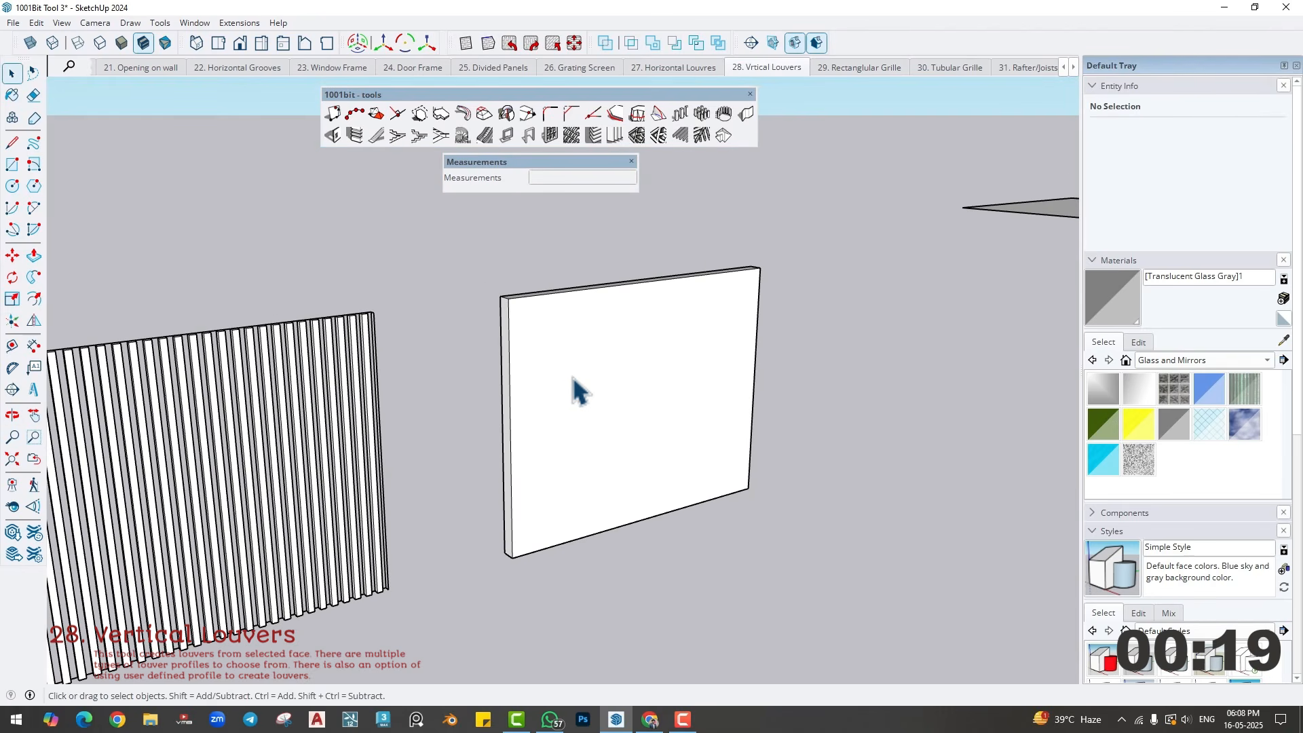
pyautogui.tripleClick(571, 376)
pyautogui.rightClick(572, 376)
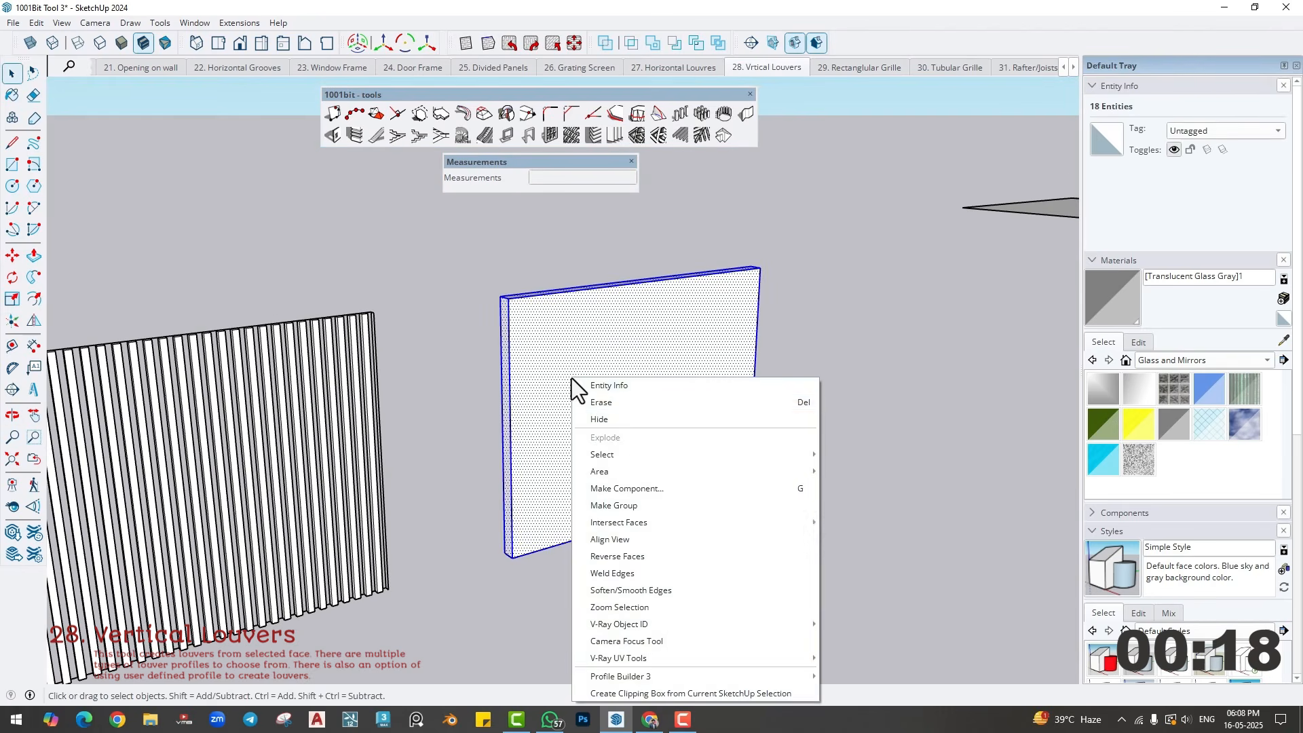
pyautogui.click(621, 505)
# - Draw a rectangle covering the front of the grouped wall panel, from corner to opposite corner
pyautogui.press('r')
pyautogui.click(513, 303)
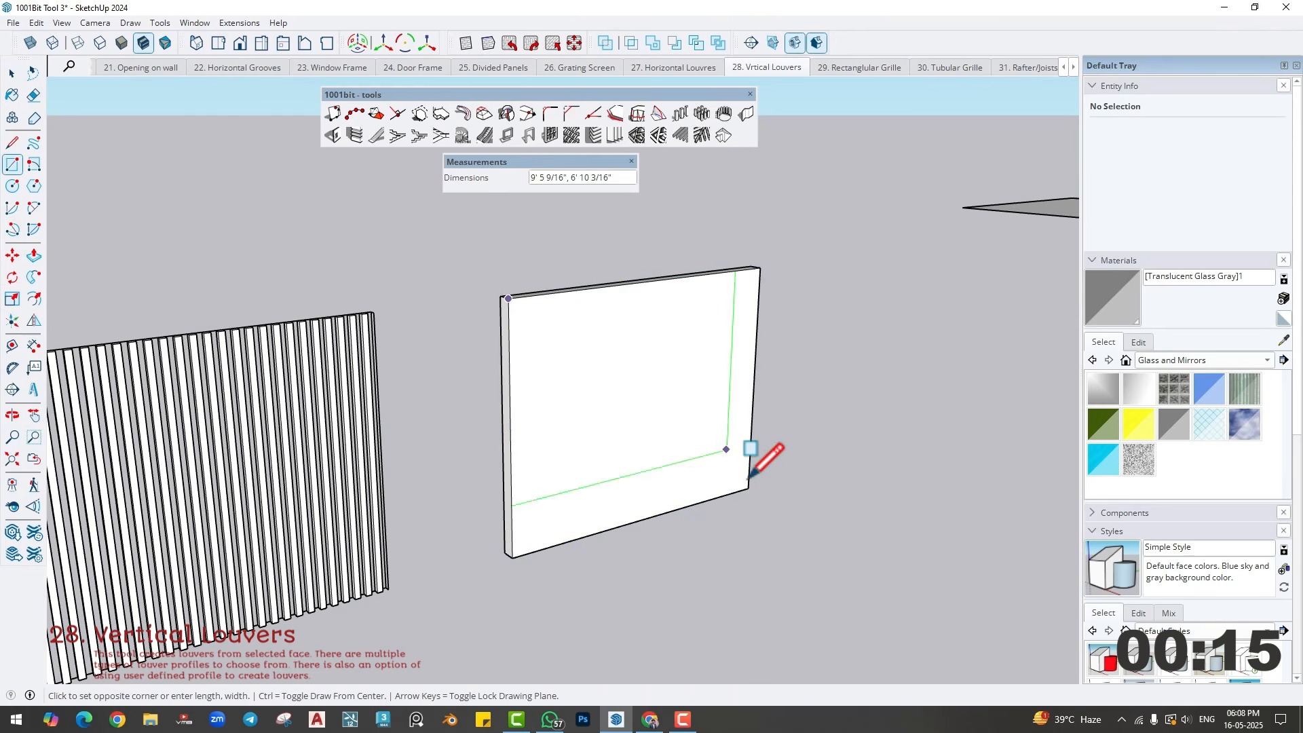
pyautogui.click(750, 453)
pyautogui.press('space')
# - Create vertical louvres on the new rectangle over the wall panel with depth 4", thickness 4" and spacing 6"
pyautogui.click(640, 411)
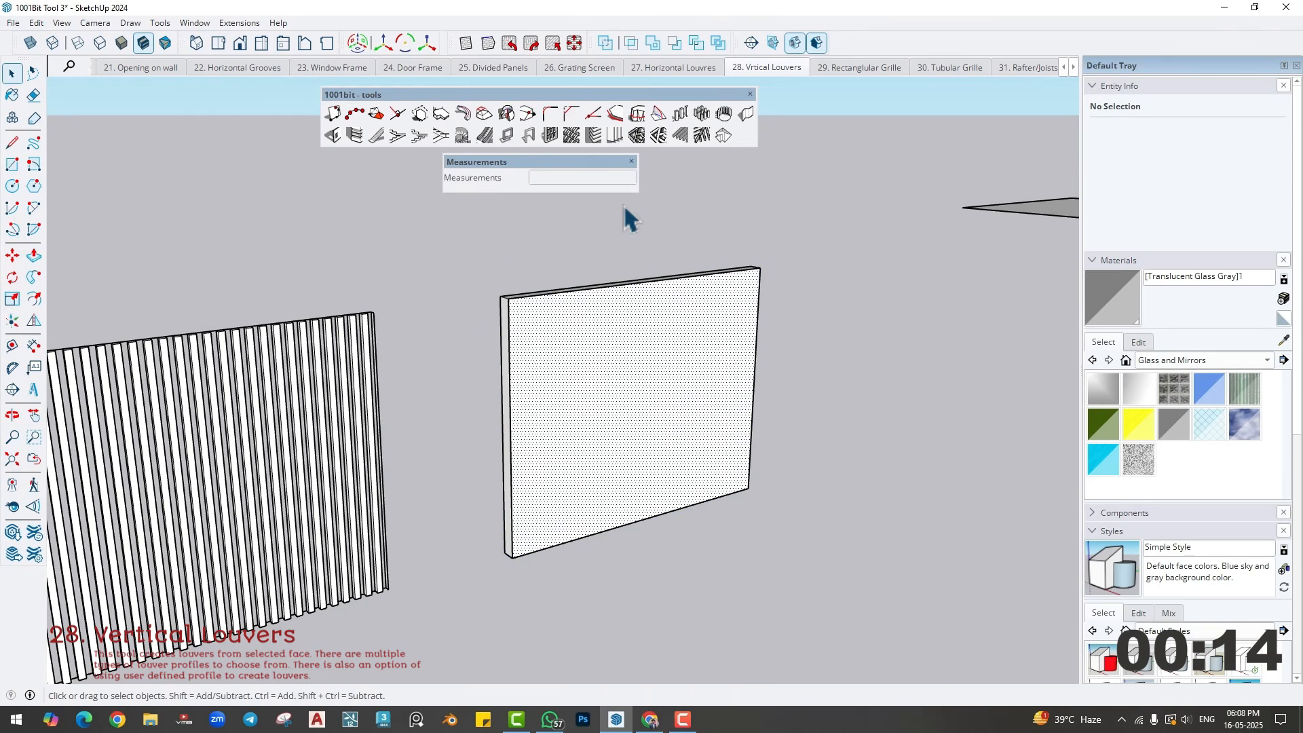
pyautogui.click(614, 135)
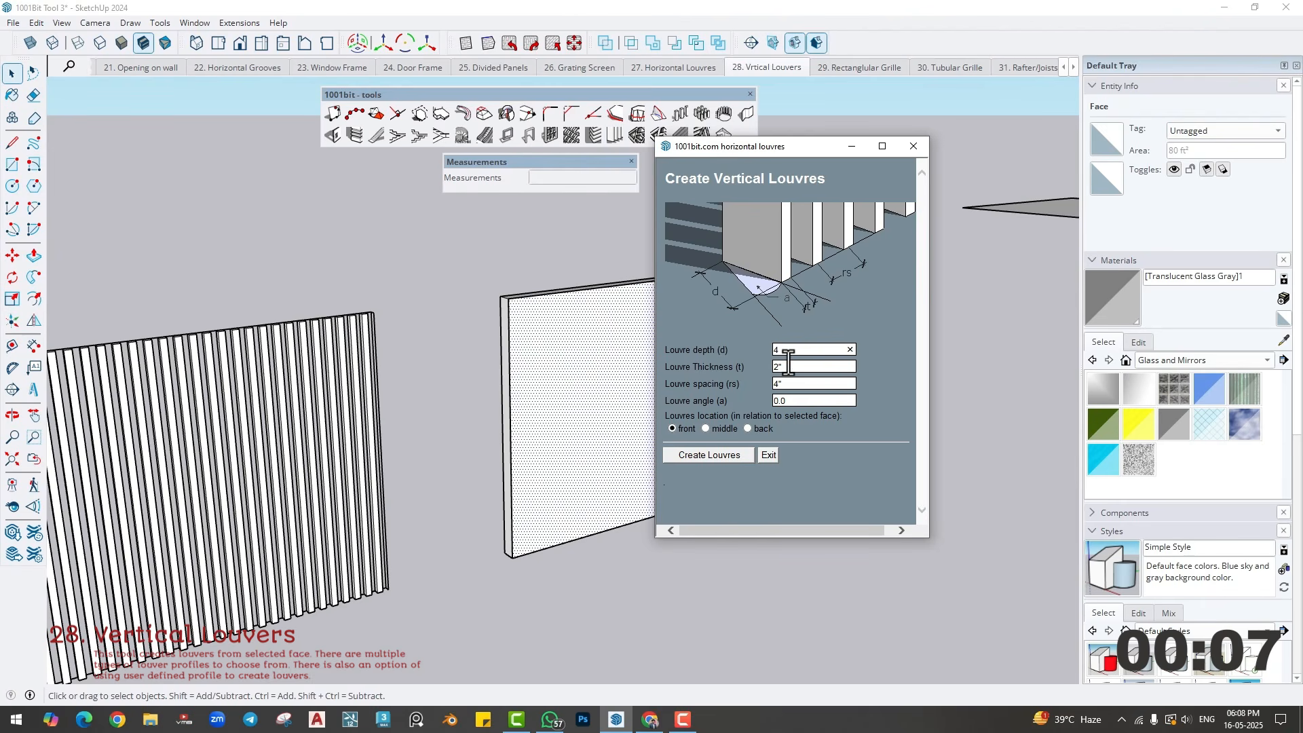
pyautogui.press('Tab')
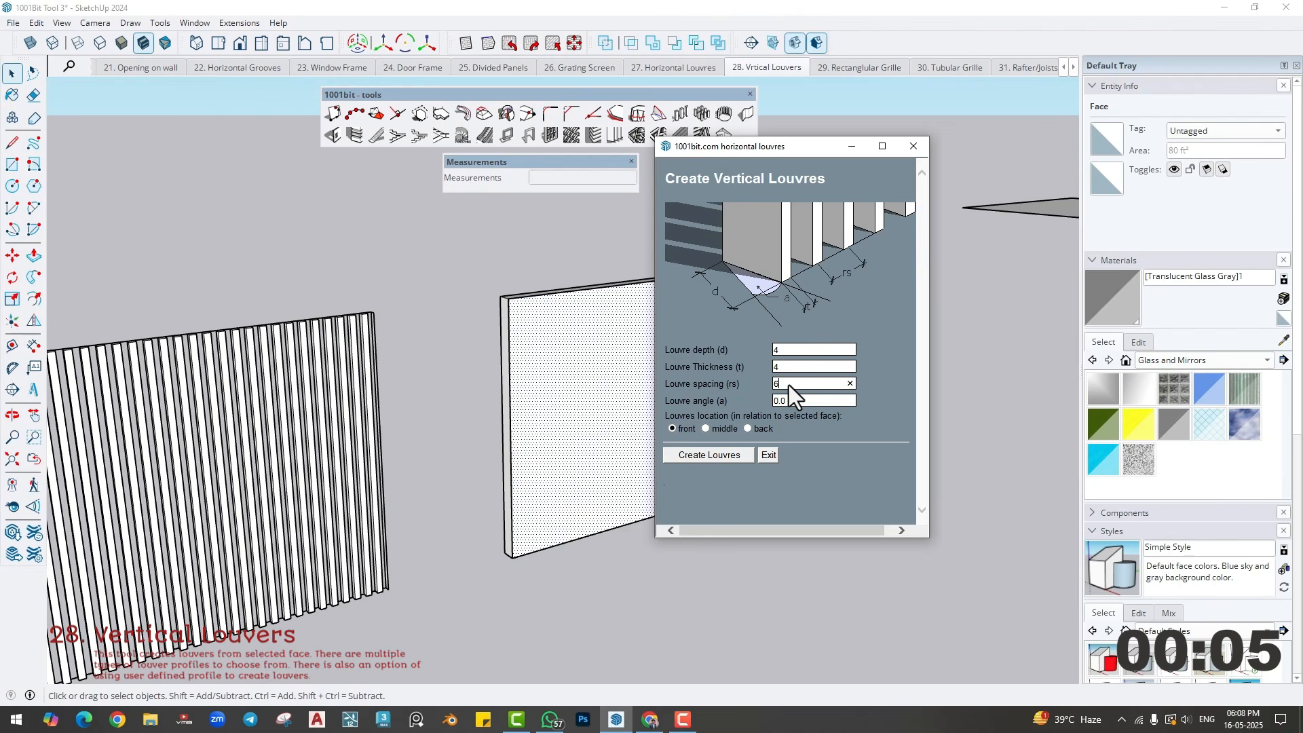
pyautogui.click(735, 451)
pyautogui.moveTo(609, 414); pyautogui.dragTo(584, 466, button='middle')
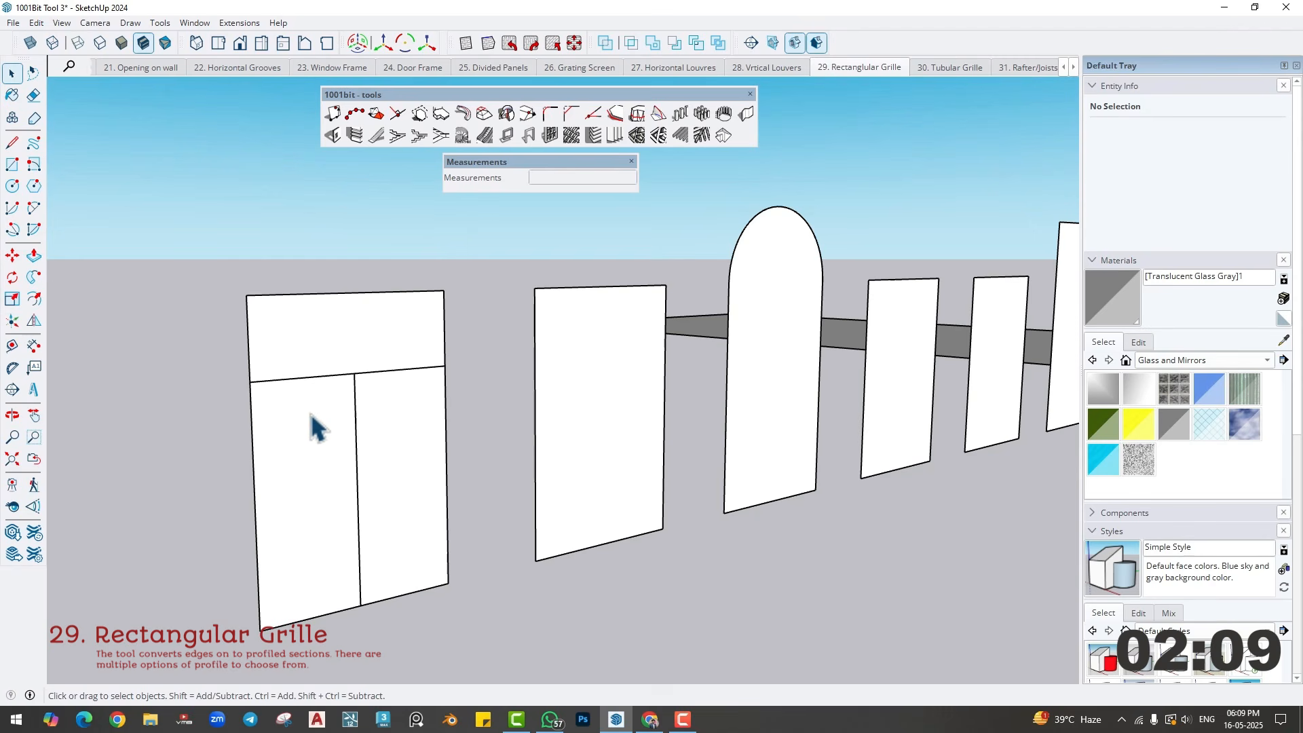
# - Create a rectangular grille from the edges of the first three-pane panel, with a section 2" wide and 4" high
pyautogui.moveTo(349, 405); pyautogui.dragTo(350, 416, button='middle')
pyautogui.keyDown('shift'); pyautogui.moveTo(350, 416); pyautogui.dragTo(343, 392, button='middle'); pyautogui.keyUp('shift')
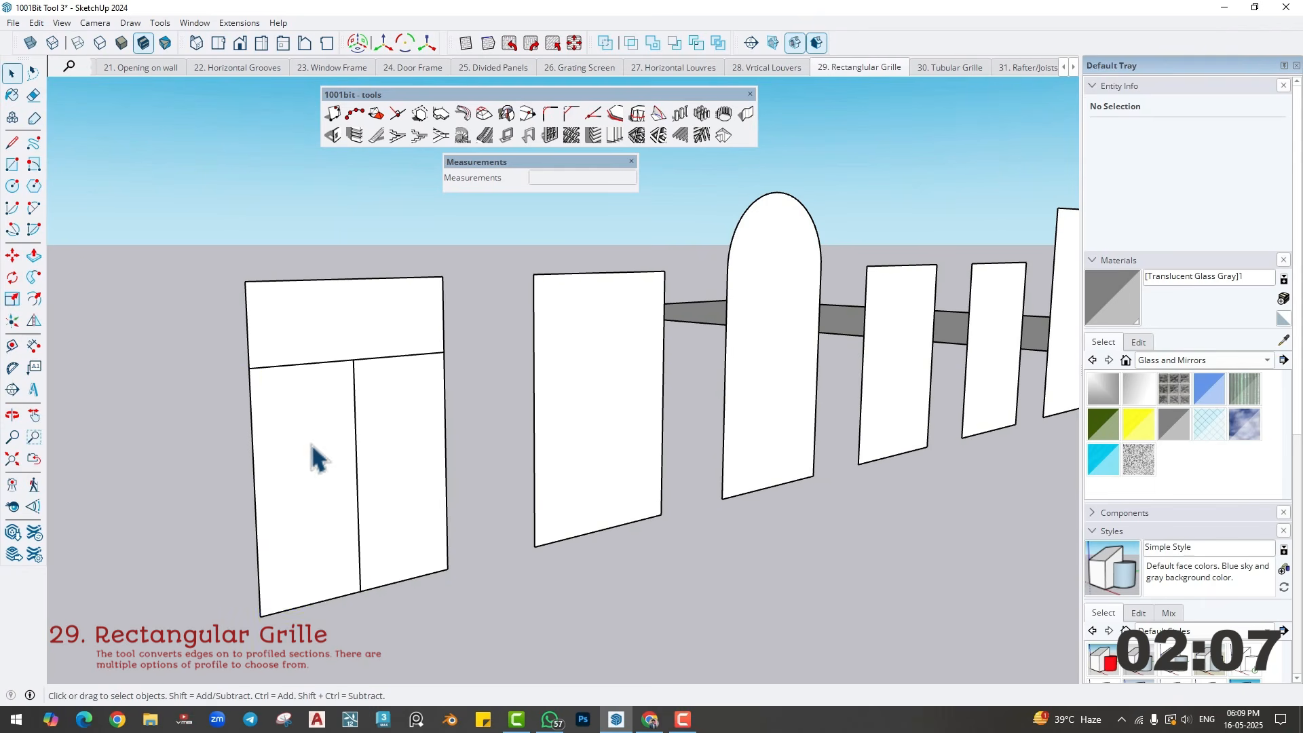
pyautogui.tripleClick(313, 447)
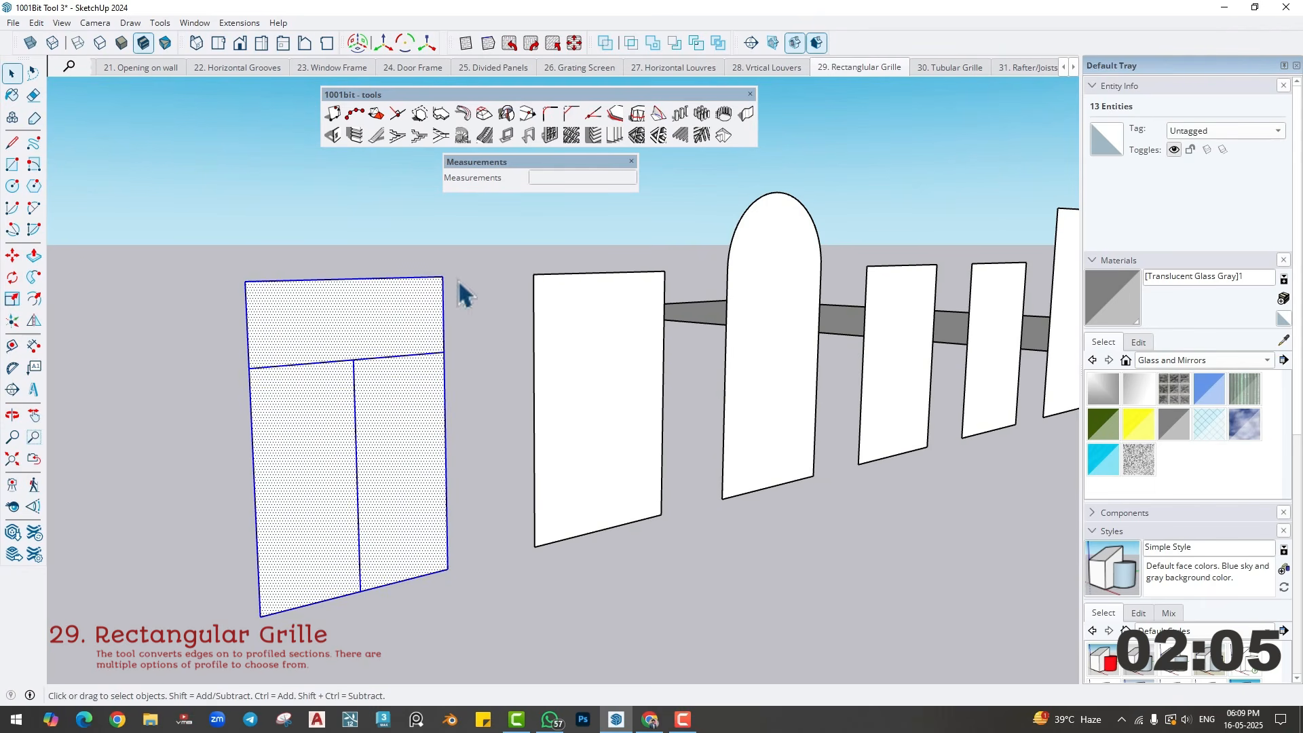
pyautogui.click(633, 139)
pyautogui.moveTo(604, 302); pyautogui.dragTo(558, 258)
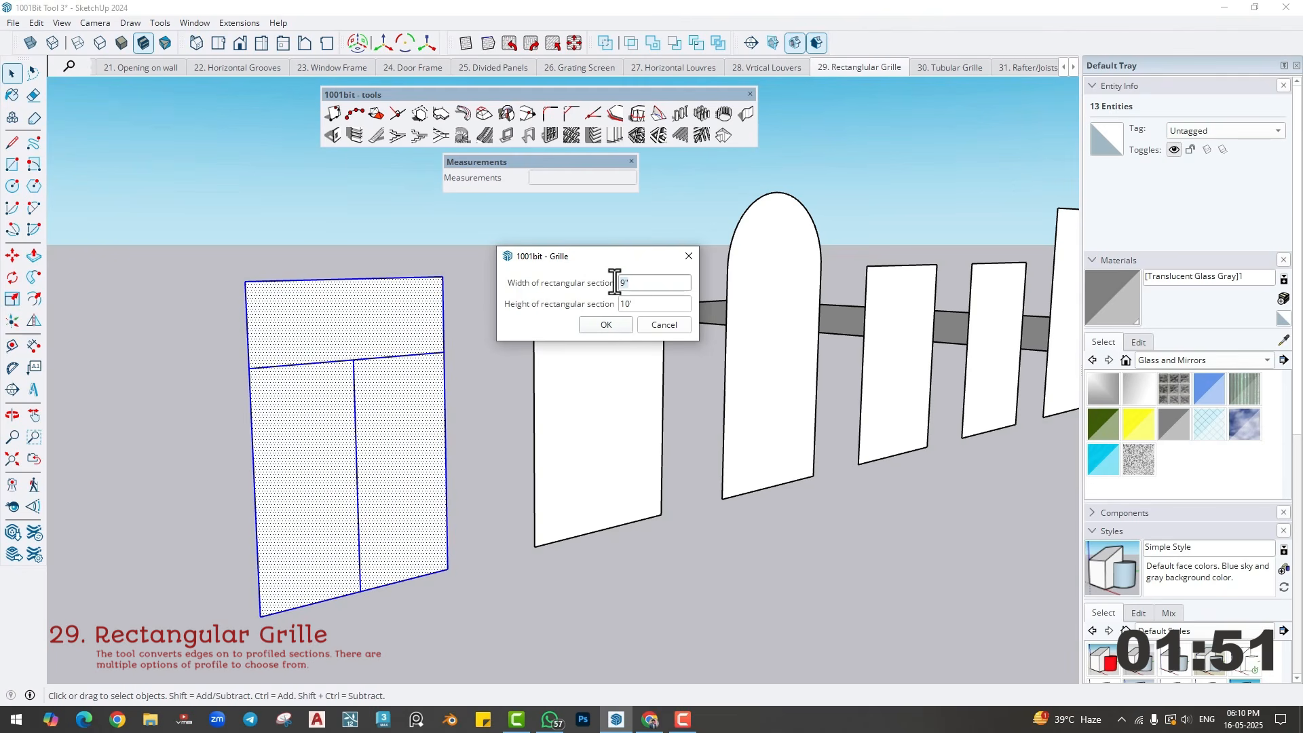
pyautogui.write('2')
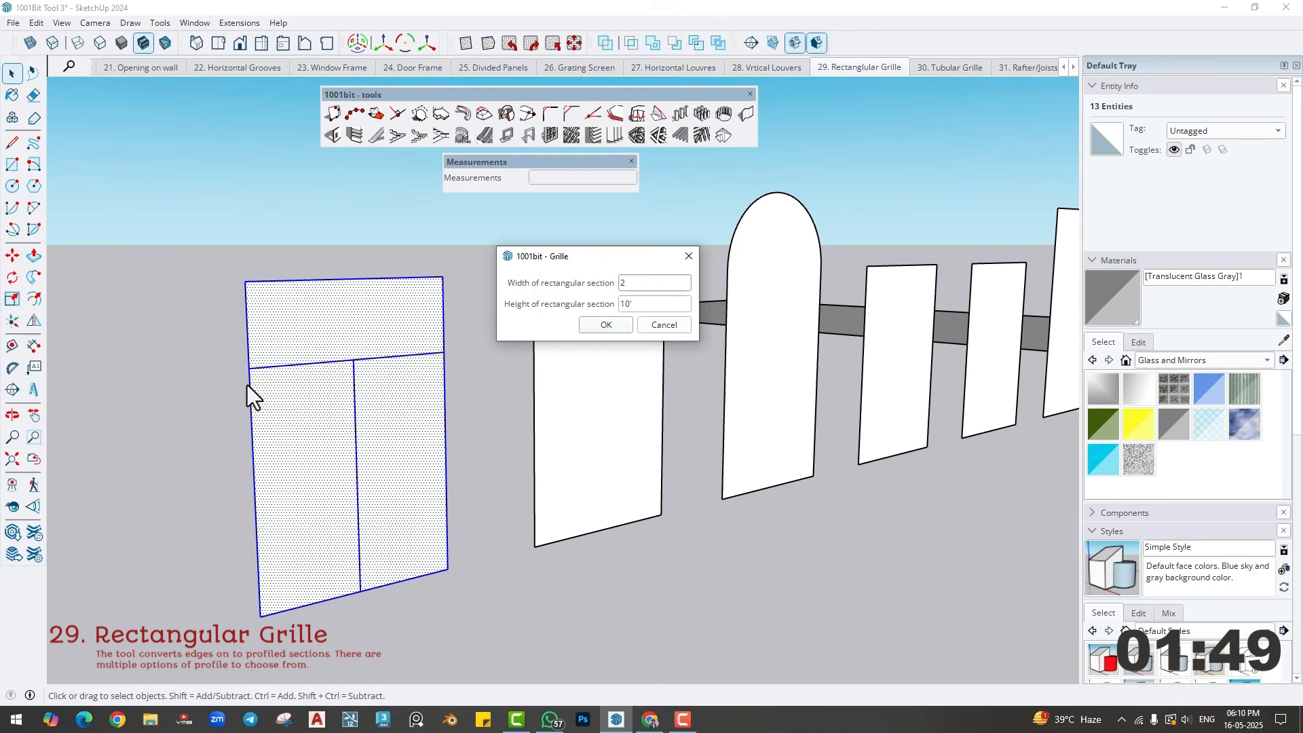
pyautogui.click(601, 325)
# - Paint the panes of the first grille window with Translucent Glass Gray and clear the selection
pyautogui.moveTo(354, 401); pyautogui.dragTo(267, 411, button='middle')
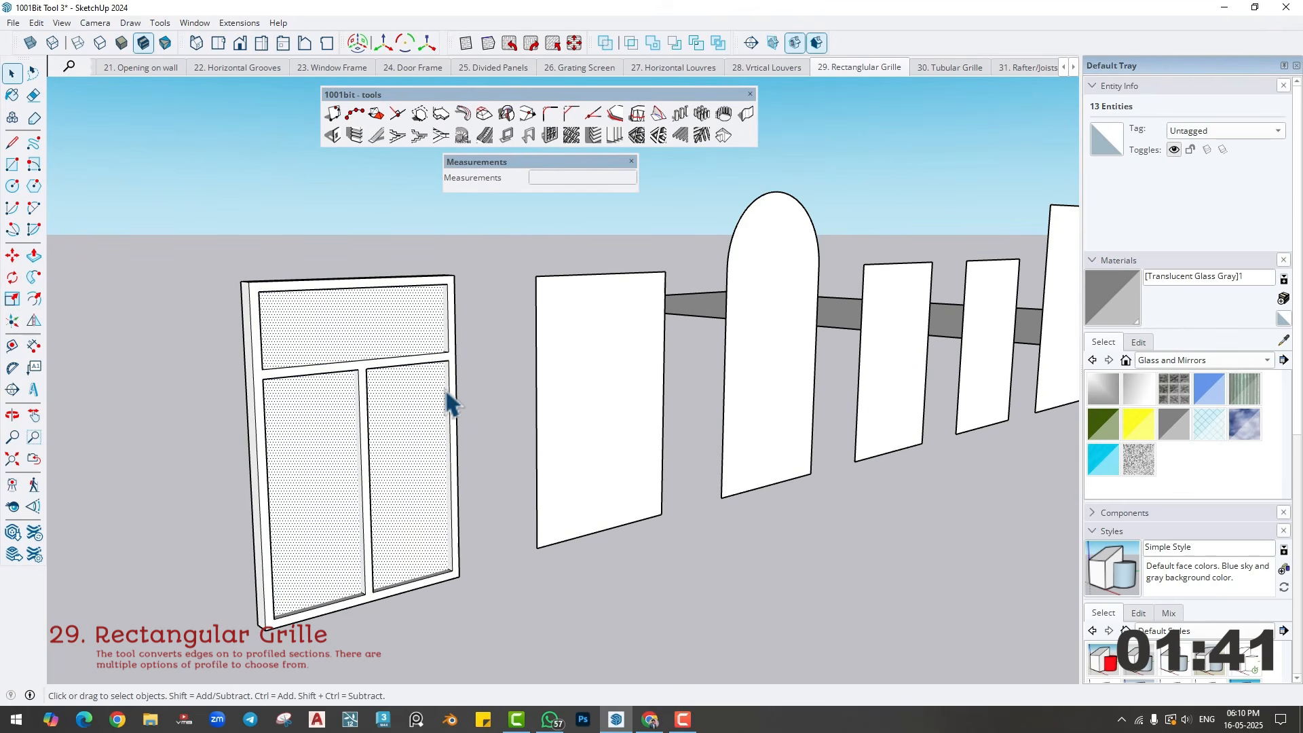
pyautogui.click(1173, 426)
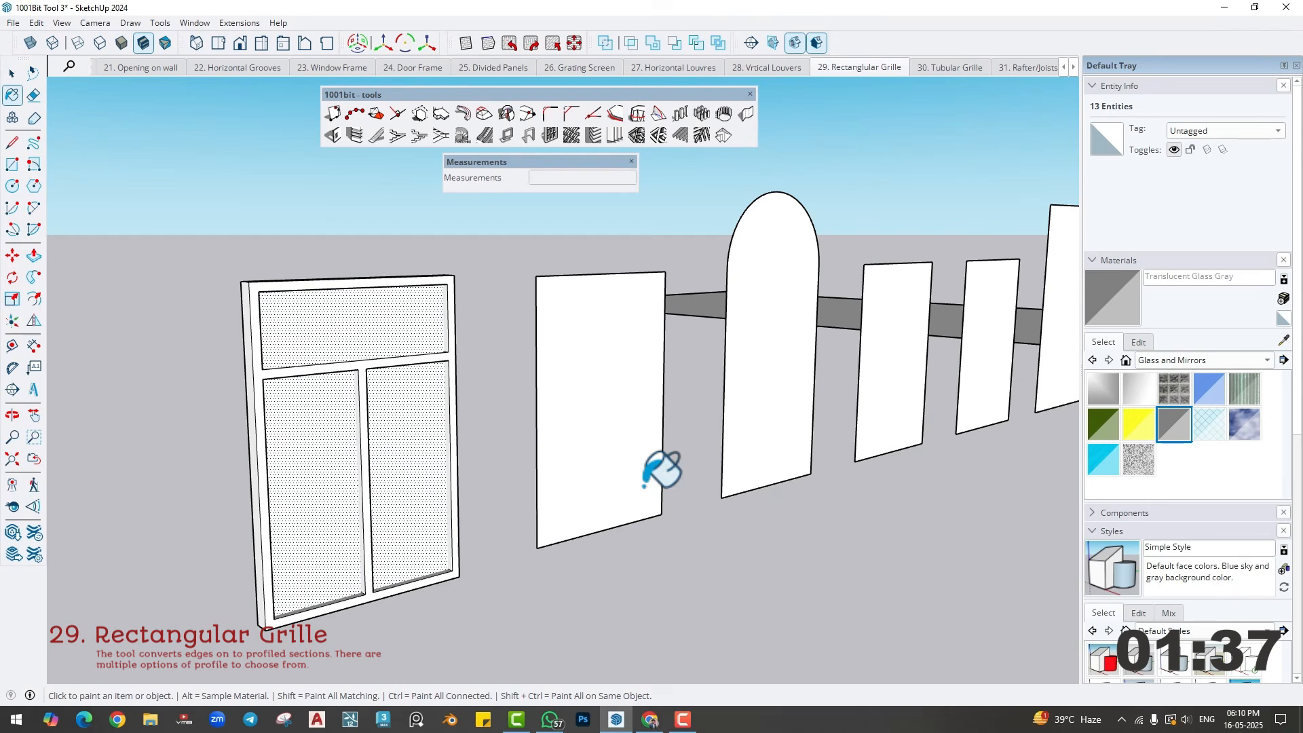
pyautogui.click(397, 429)
pyautogui.press('space')
pyautogui.moveTo(438, 480); pyautogui.dragTo(463, 461, button='middle')
pyautogui.click(487, 528)
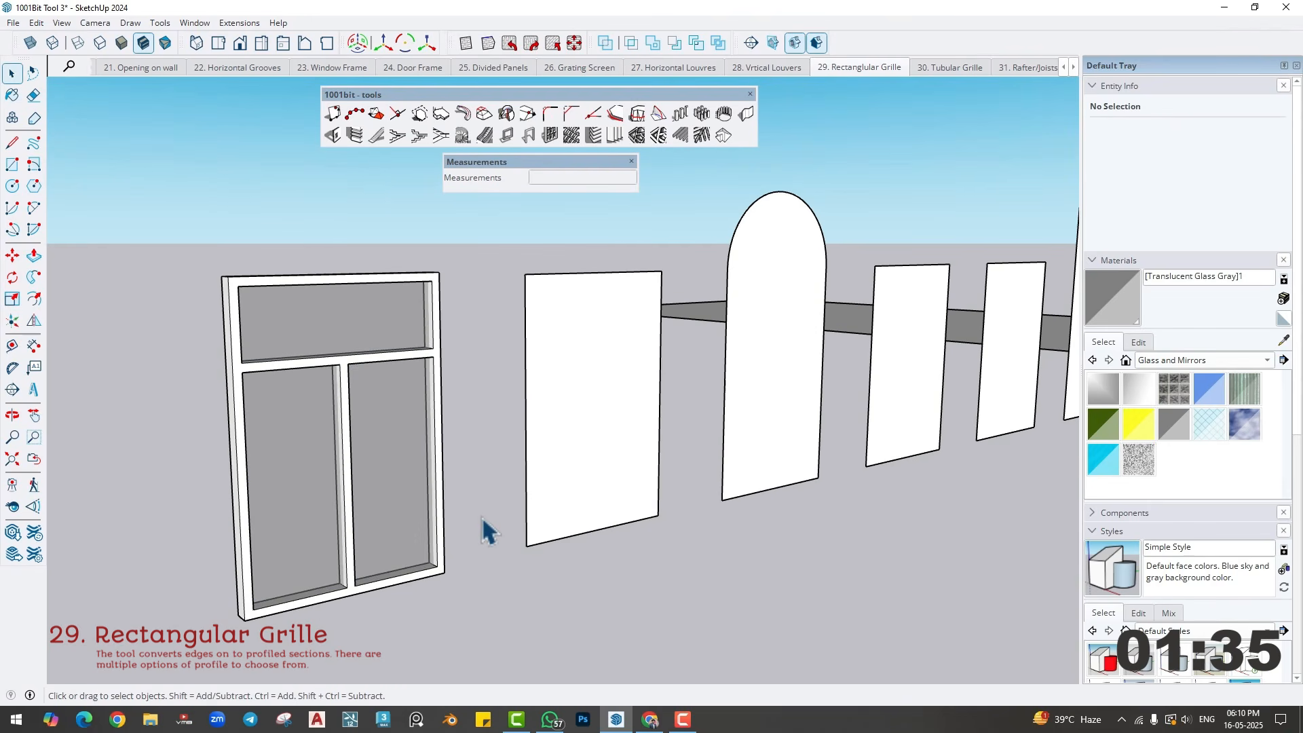
# - Create a rectangular grille with a 2" by 4" section from the edges of the second, four-pane panel
pyautogui.moveTo(617, 488)
pyautogui.keyDown('shift'); pyautogui.mouseDown(button='middle')
pyautogui.moveTo(585, 474)
pyautogui.moveTo(458, 499)
pyautogui.mouseUp(button='middle'); pyautogui.keyUp('shift')
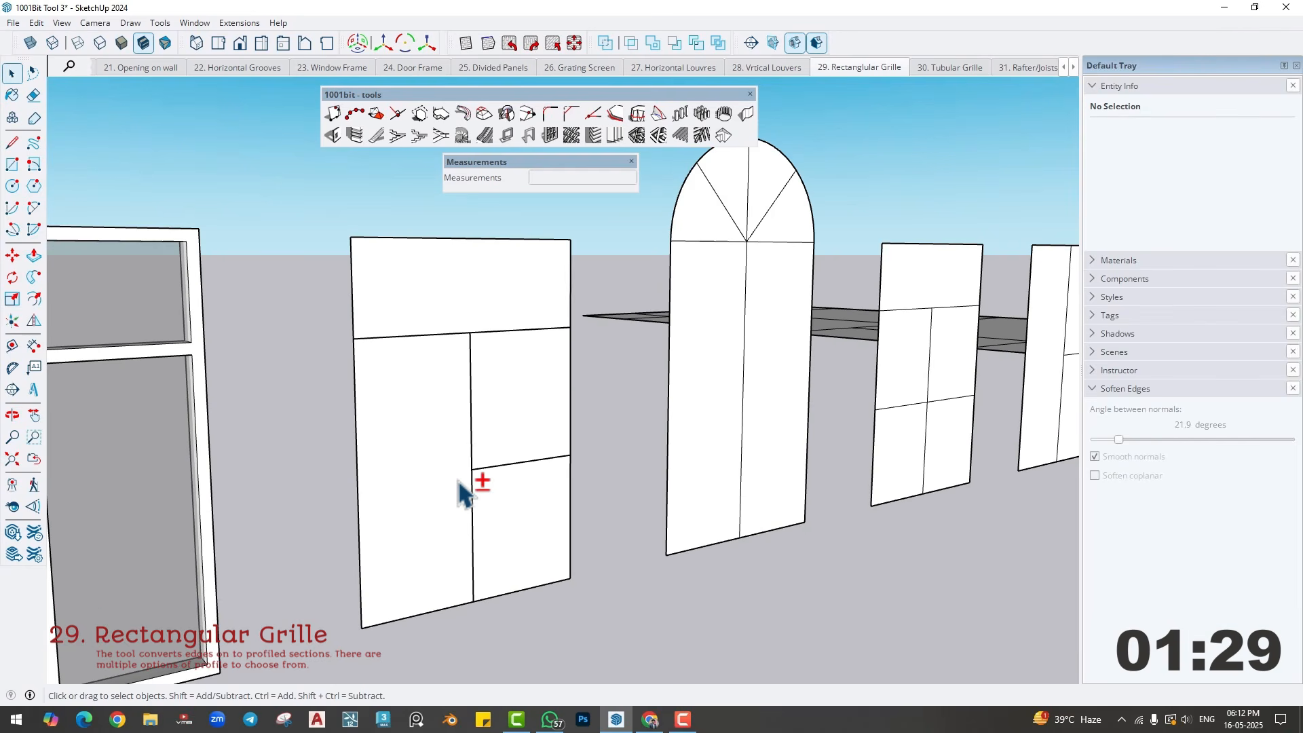
pyautogui.tripleClick(465, 439)
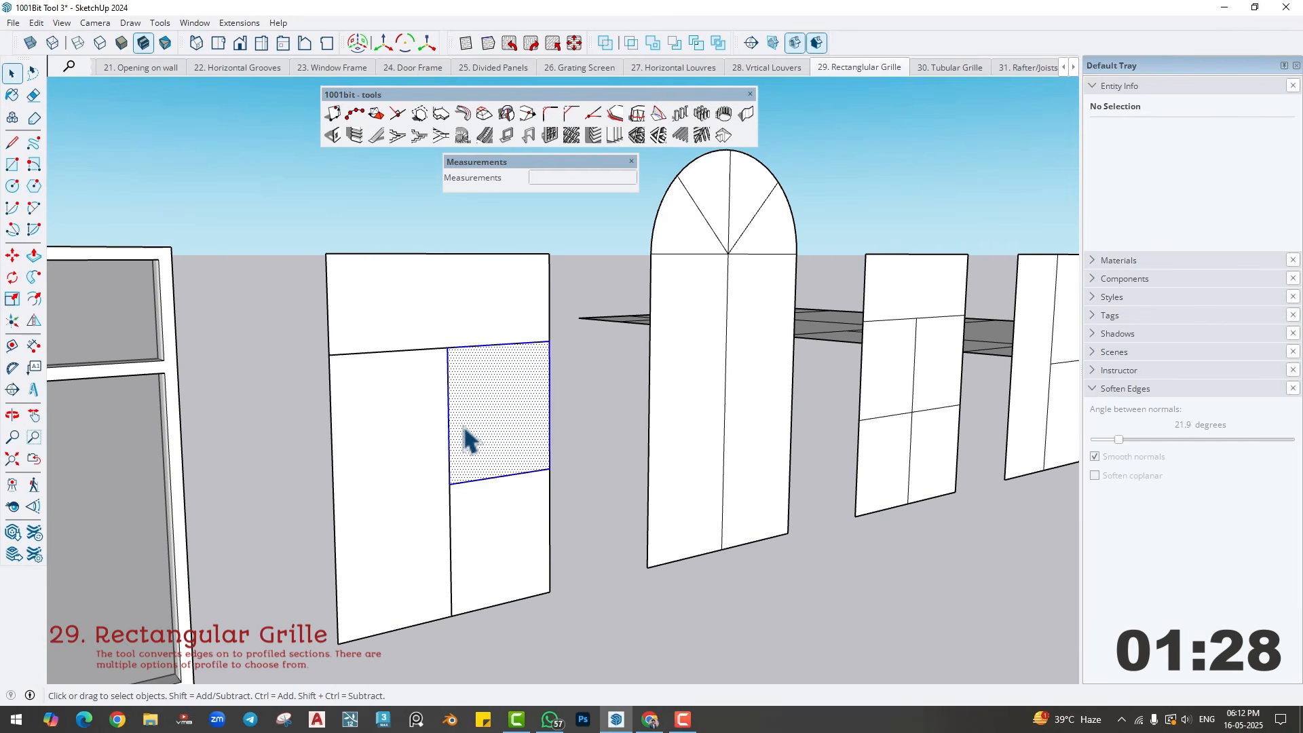
pyautogui.click(635, 136)
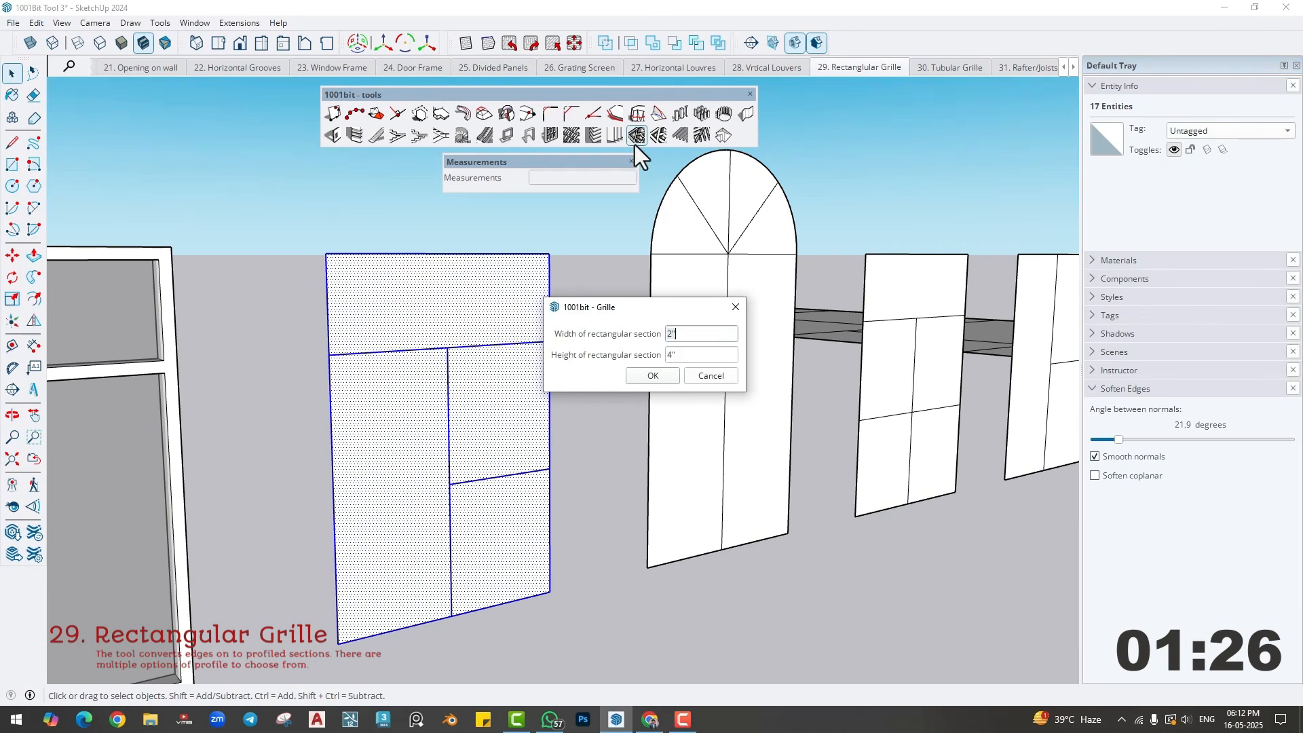
pyautogui.click(649, 377)
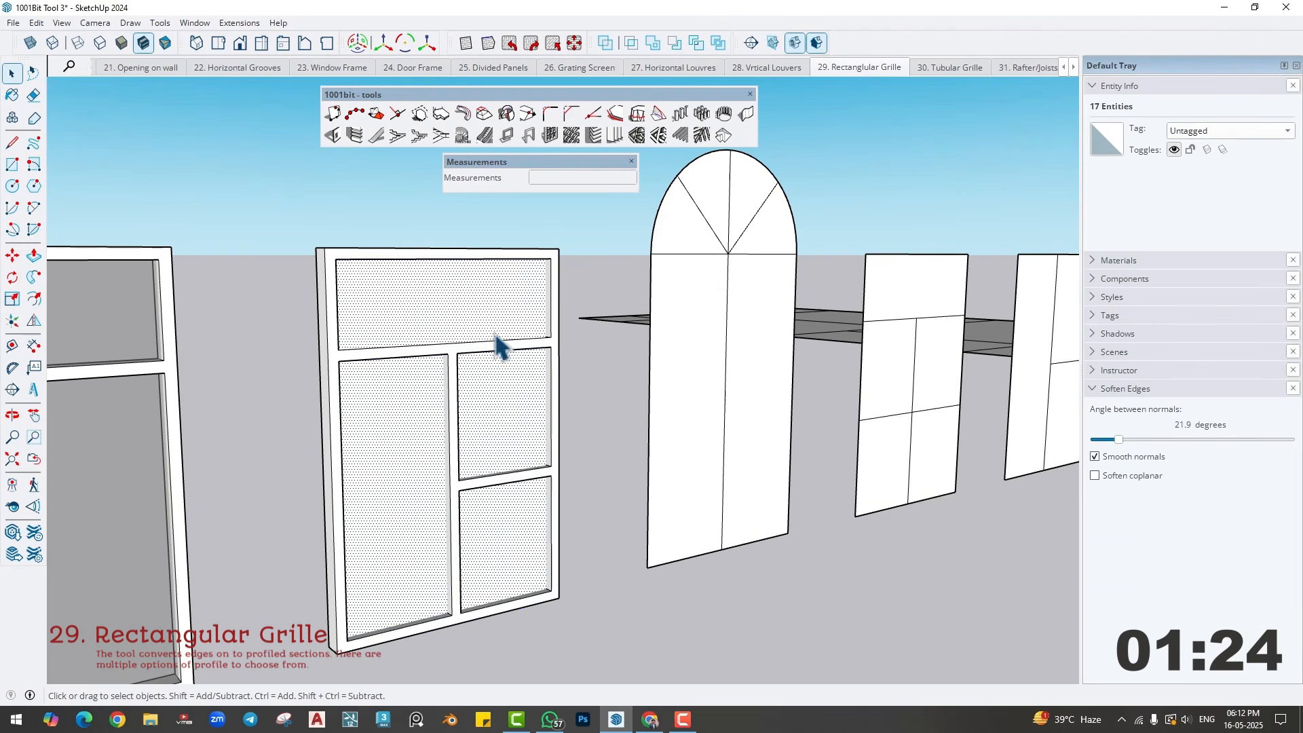
# - Paint the panes of the four-pane grille window with Translucent Glass Gray
pyautogui.click(1120, 261)
pyautogui.click(1178, 421)
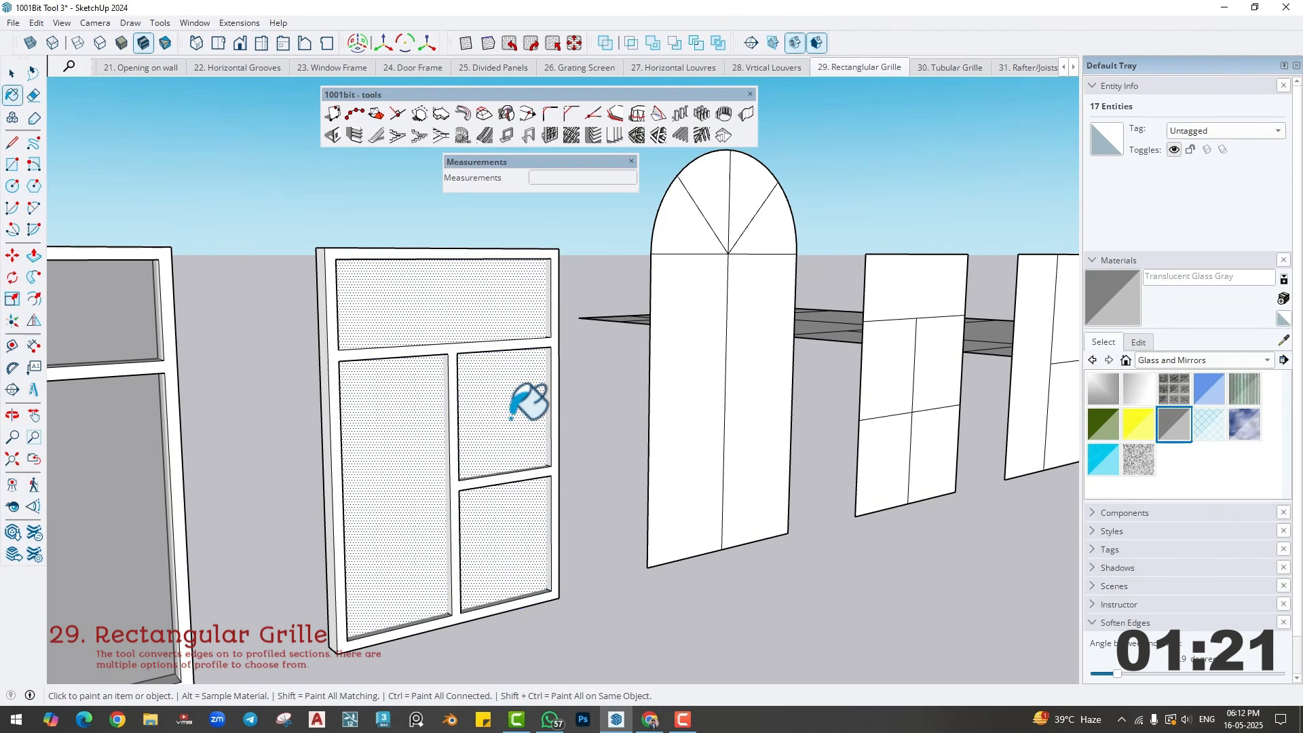
pyautogui.click(514, 415)
pyautogui.press('space')
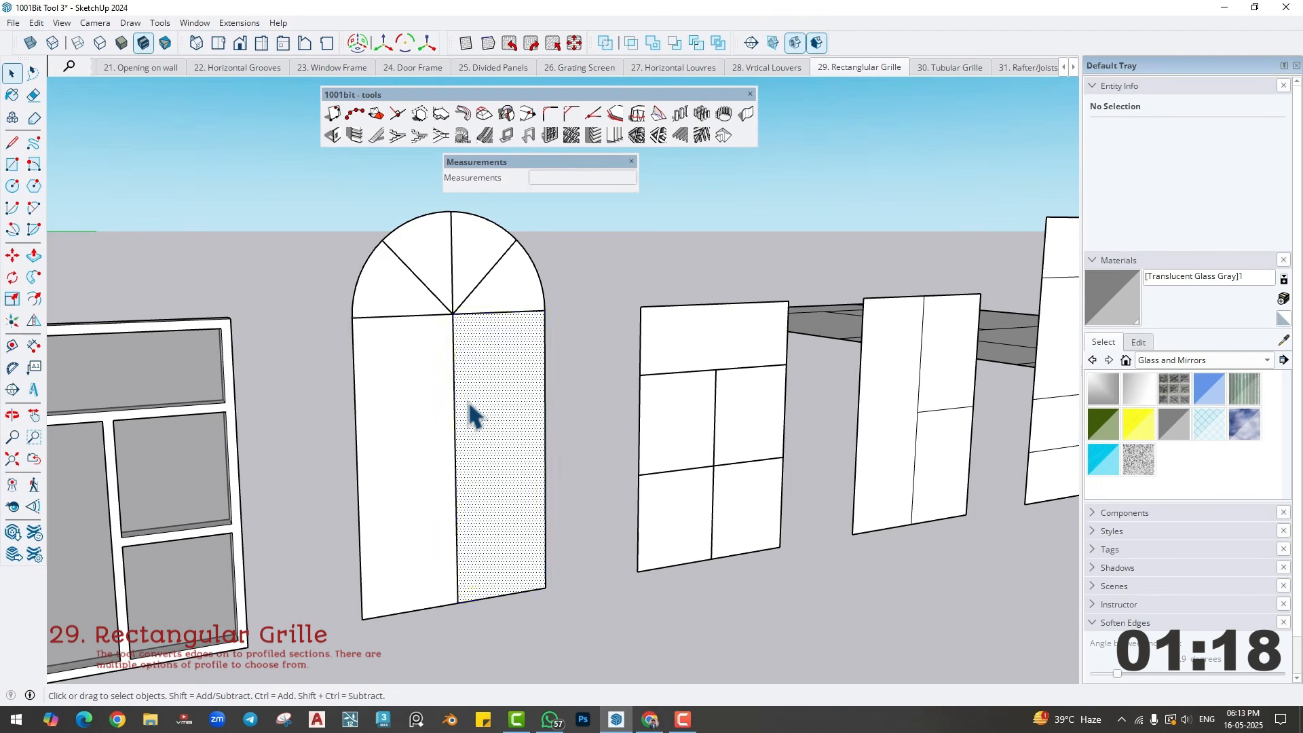
# - Create a 2" by 4" rectangular grille on the arched panel and paint its panes with Translucent Glass Gray
pyautogui.tripleClick(473, 414)
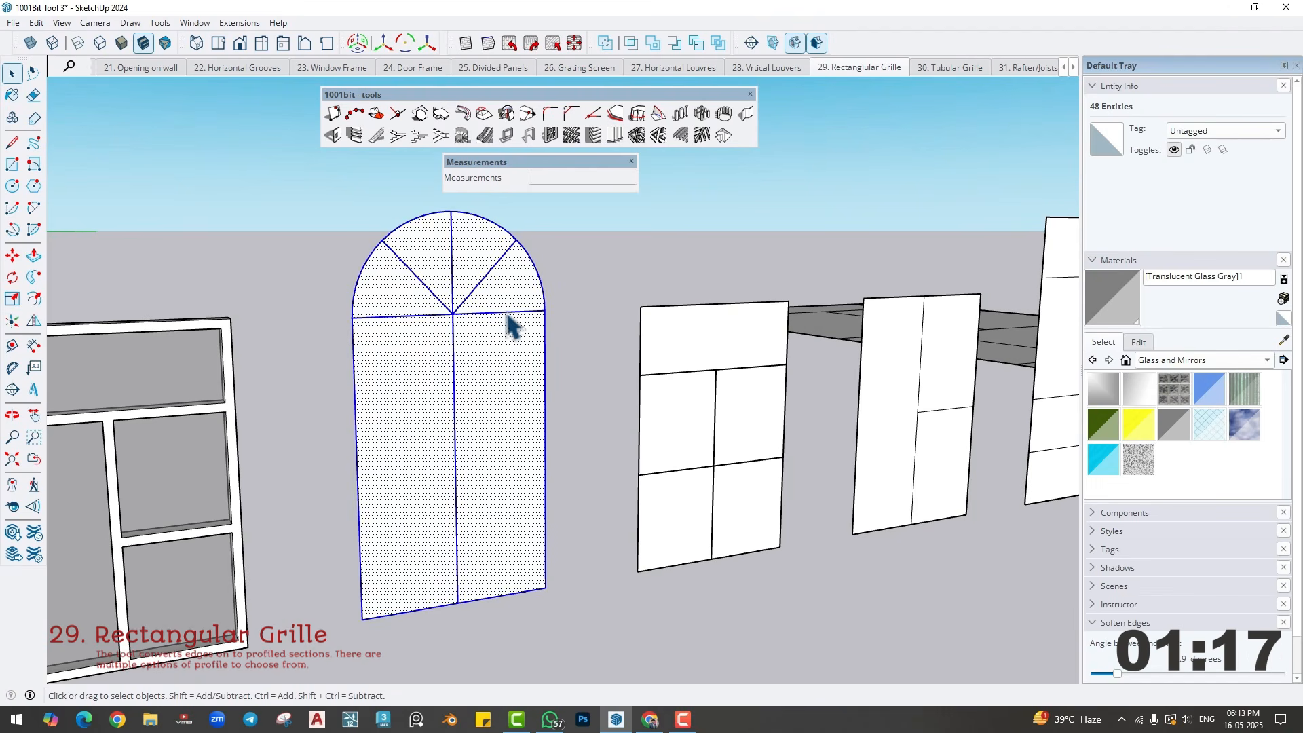
pyautogui.click(637, 135)
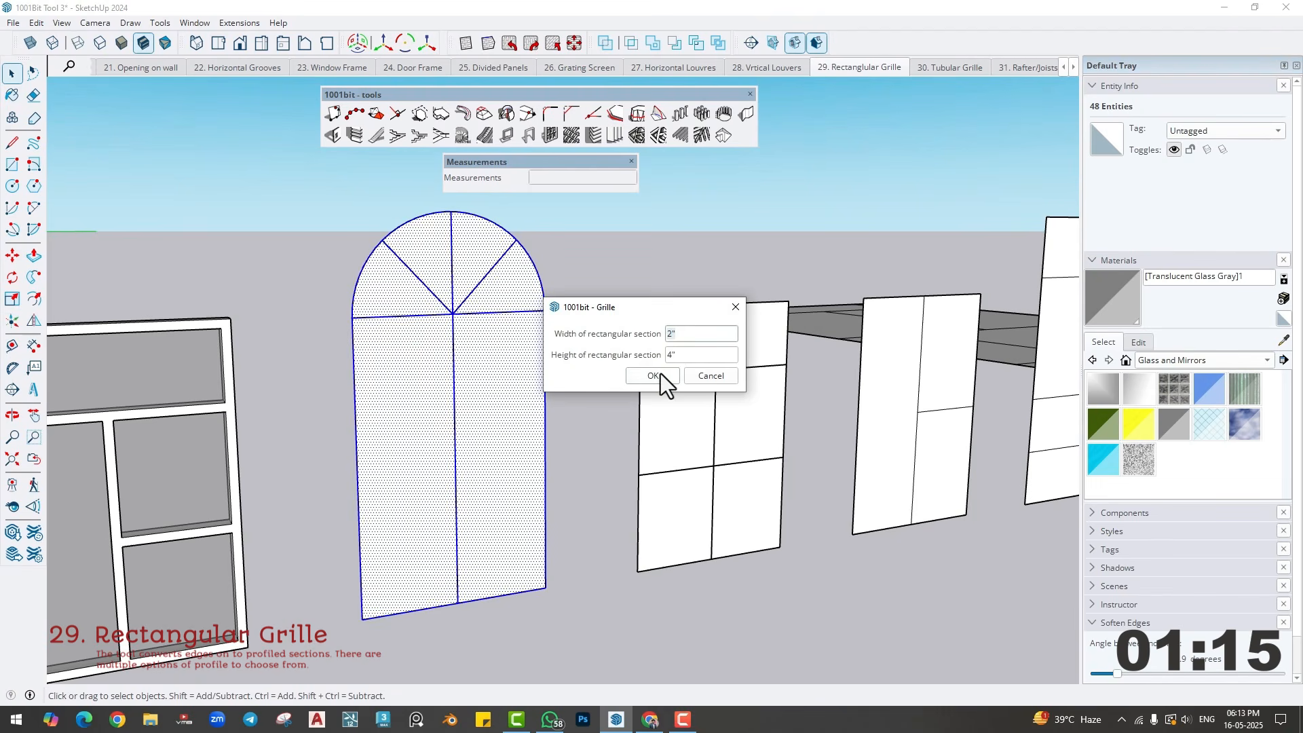
pyautogui.click(652, 376)
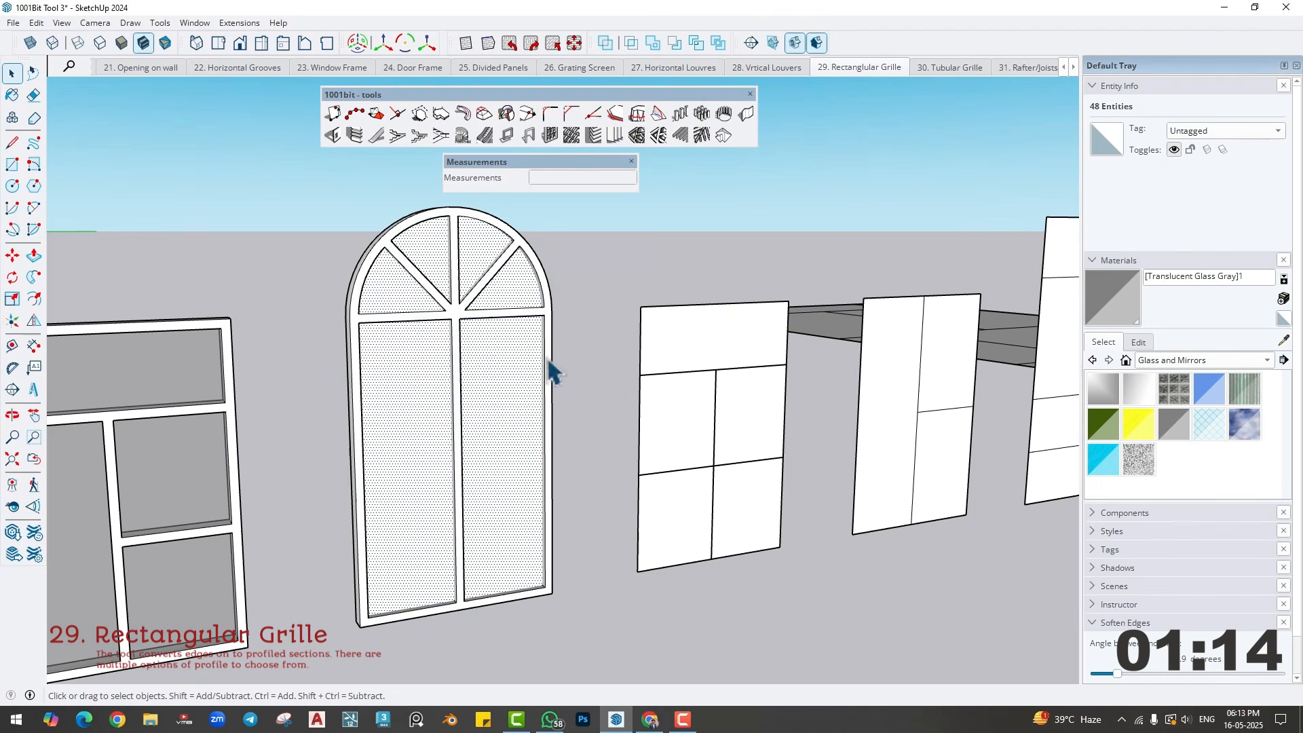
pyautogui.click(1161, 414)
pyautogui.click(511, 403)
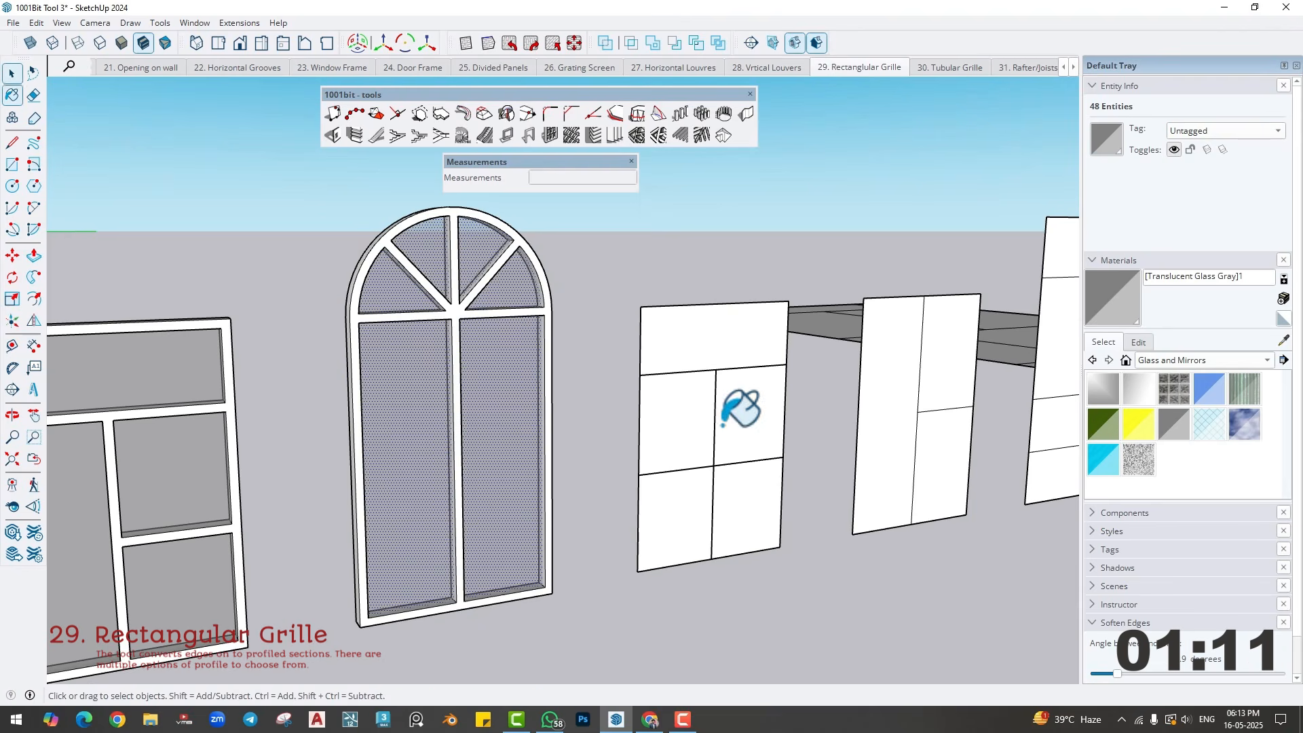
# - Create a rectangular grille on the five-pane panel using the current section size and paint its panes with Translucent Glass Gray
pyautogui.moveTo(740, 407)
pyautogui.mouseDown(button='middle')
pyautogui.moveTo(552, 436)
pyautogui.moveTo(493, 408)
pyautogui.mouseUp(button='middle')
pyautogui.press('space')
pyautogui.click(492, 408)
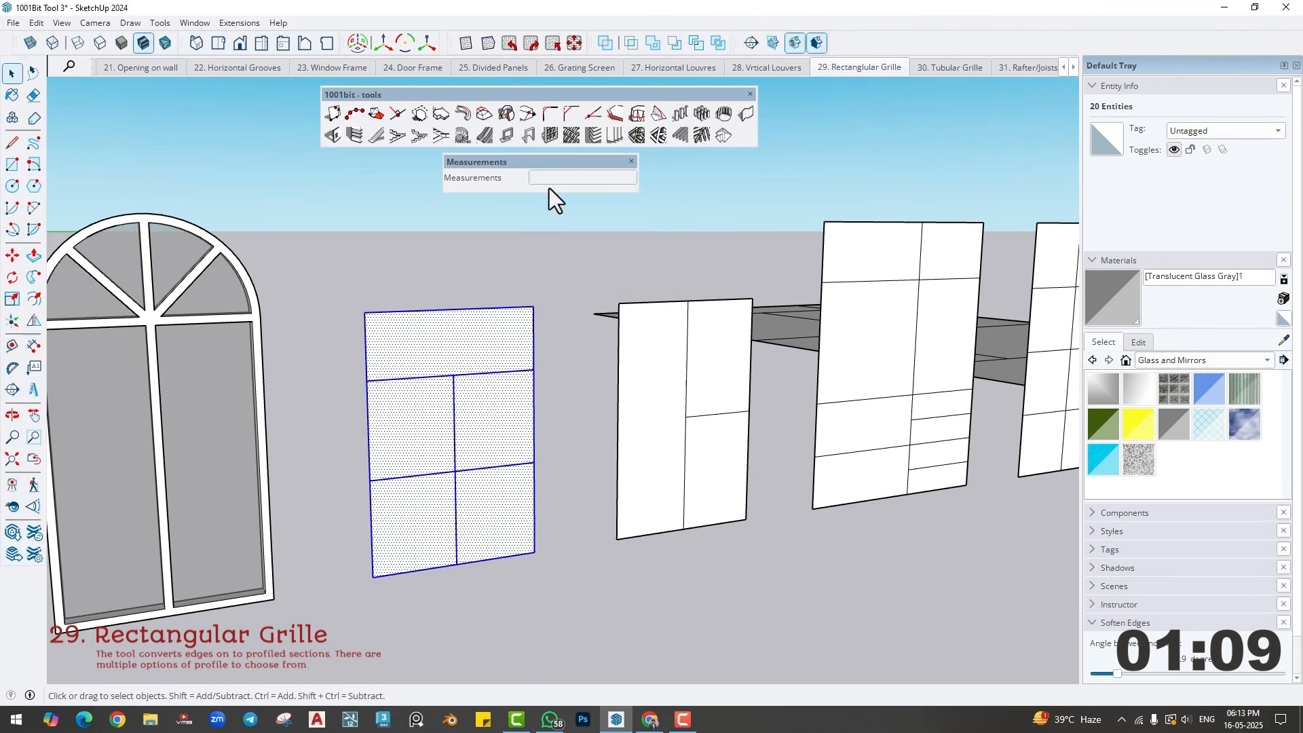
pyautogui.click(601, 137)
pyautogui.click(653, 375)
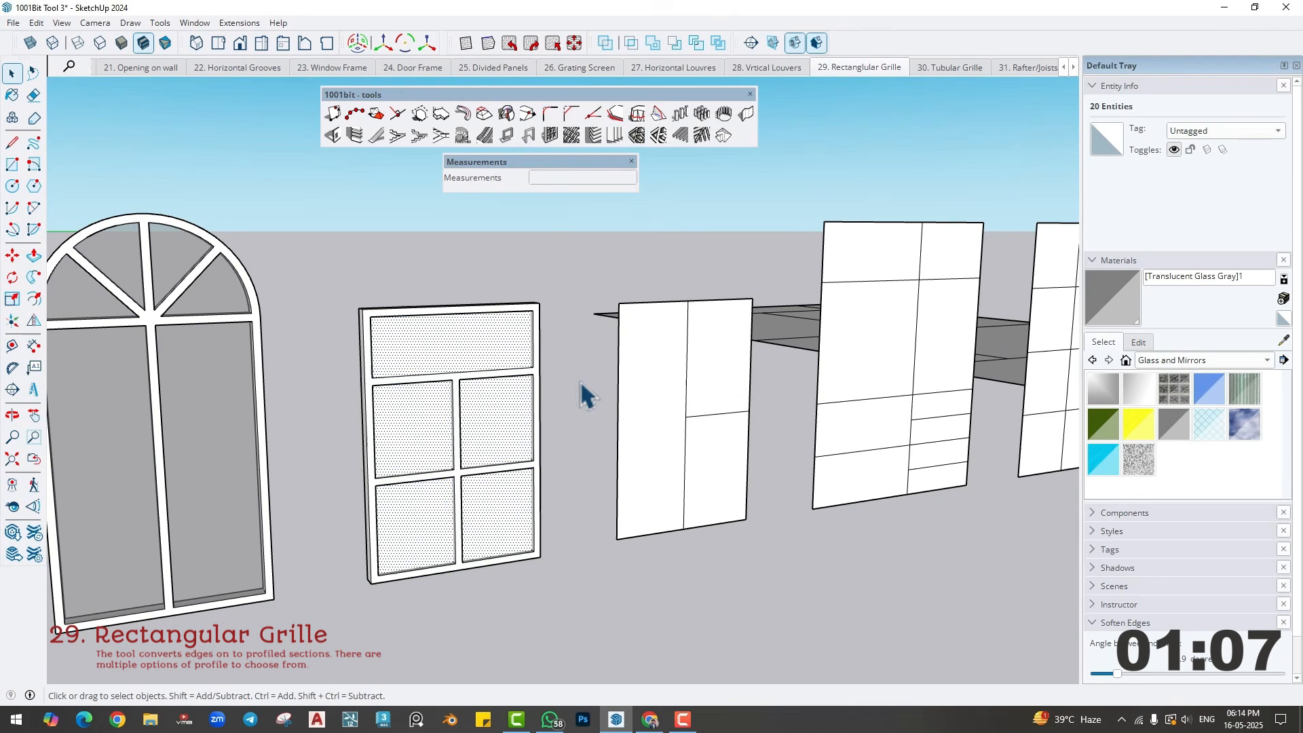
pyautogui.click(1171, 434)
pyautogui.click(533, 414)
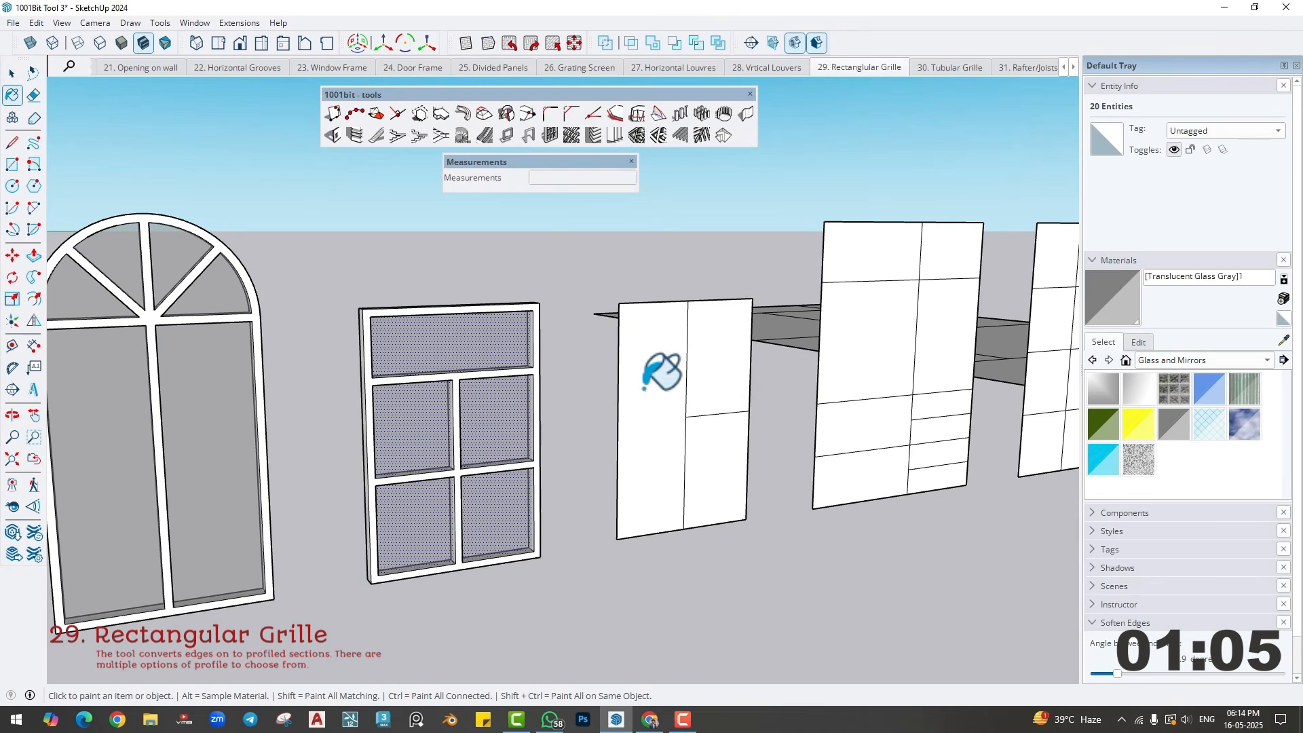
# - Create a rectangular grille on the three-pane panel using the current section size and paint its panes with Translucent Glass Gray
pyautogui.moveTo(579, 436); pyautogui.dragTo(597, 417, button='middle')
pyautogui.press('space')
pyautogui.tripleClick(597, 416)
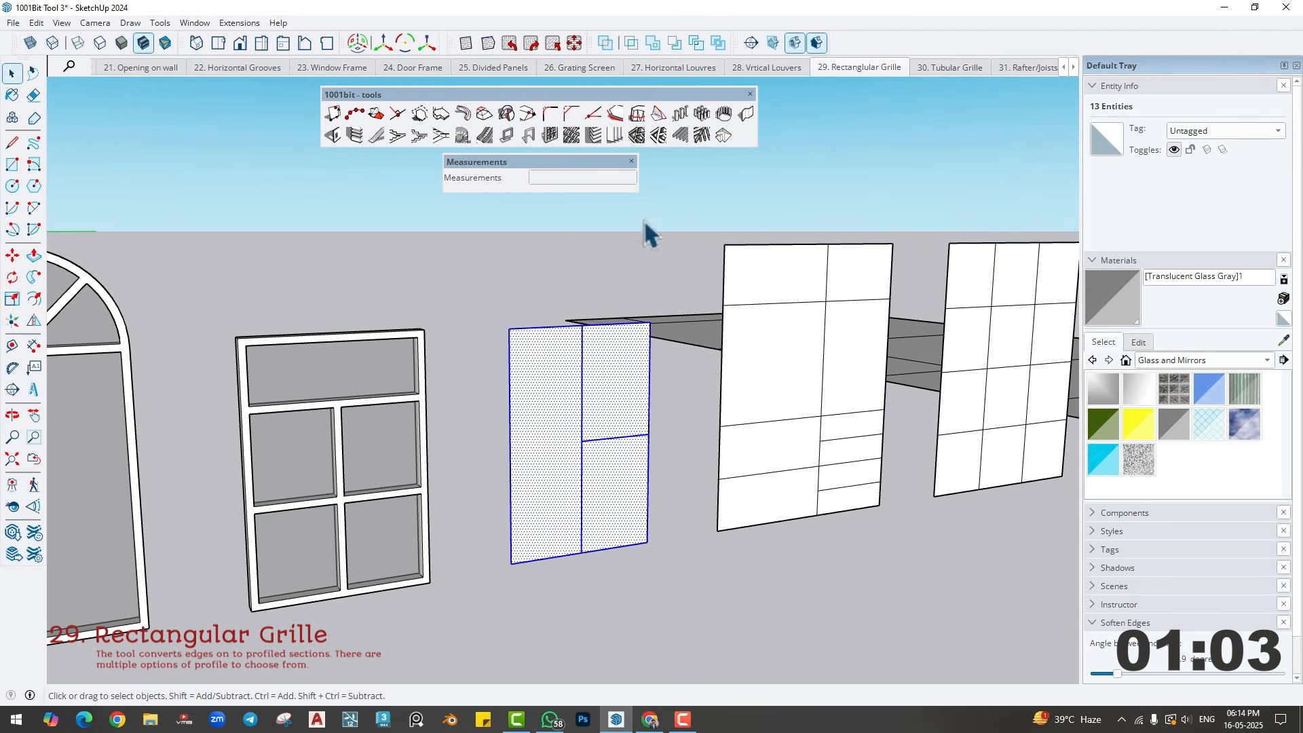
pyautogui.click(635, 133)
pyautogui.click(648, 376)
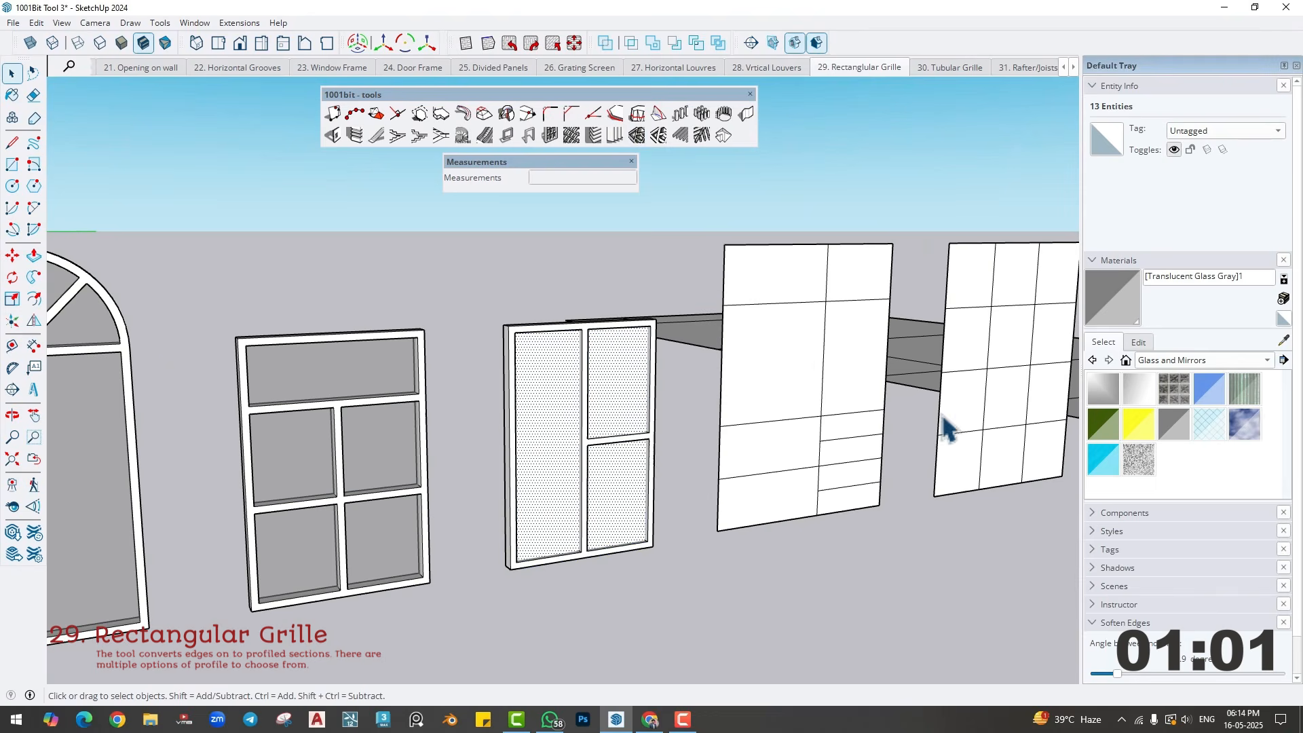
pyautogui.click(1173, 422)
pyautogui.click(600, 413)
pyautogui.press('space')
pyautogui.click(679, 483)
# - Create a rectangular grille with section width 1 and height 12 on the shelf-like ten-pane panel, and delete its faces
pyautogui.scroll(2, 851, 426)
pyautogui.keyDown('shift'); pyautogui.moveTo(852, 425); pyautogui.dragTo(618, 494, button='middle'); pyautogui.keyUp('shift')
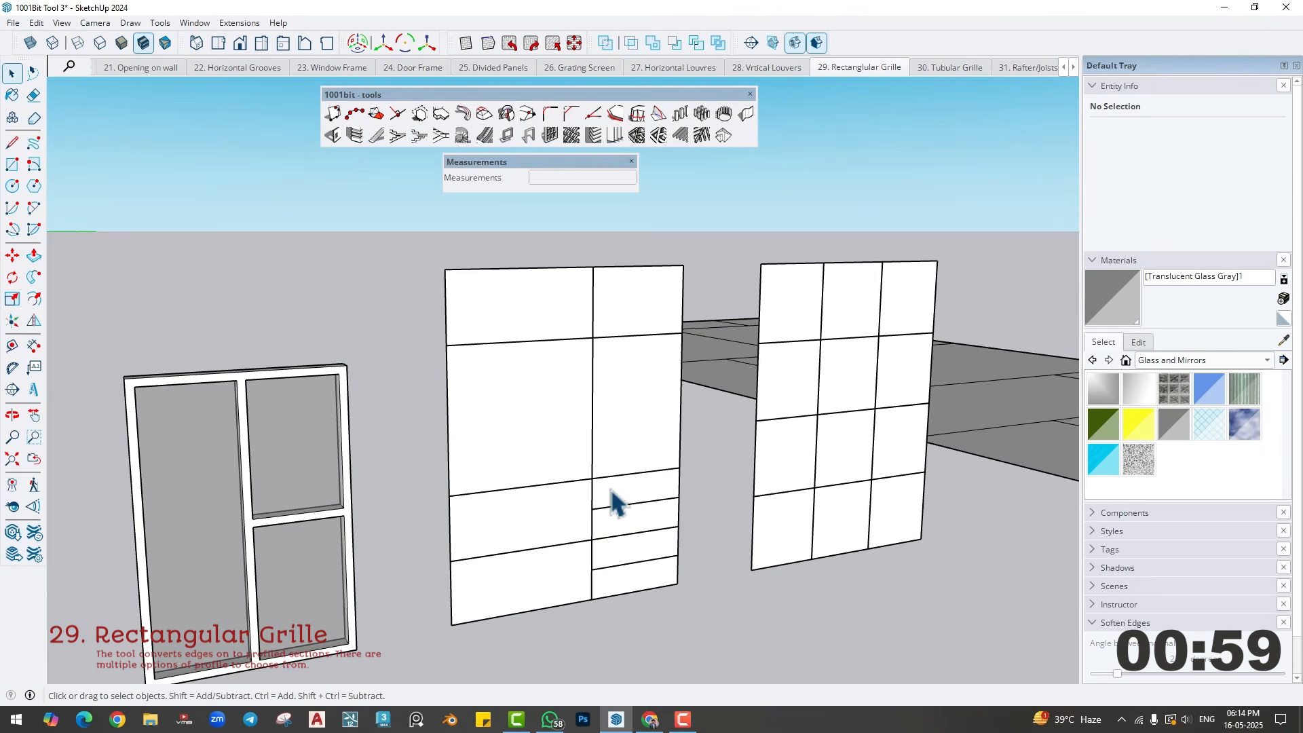
pyautogui.scroll(3, 577, 526)
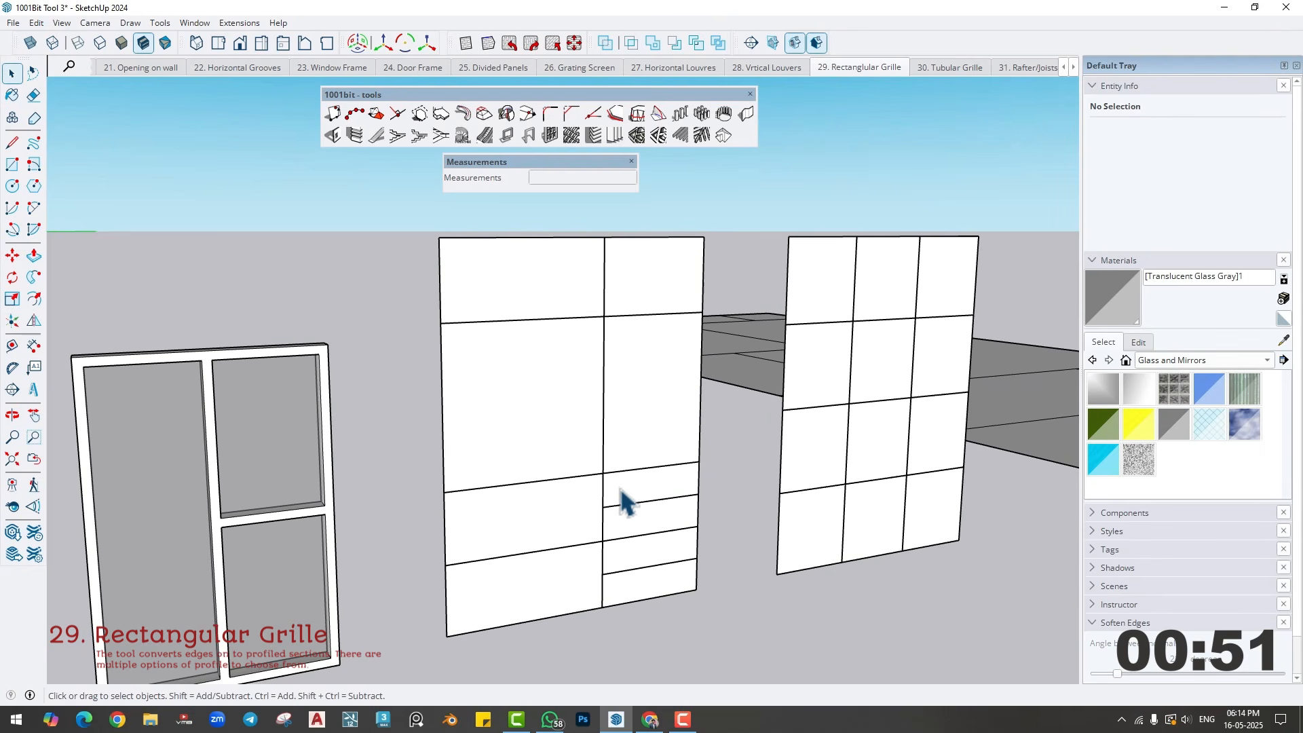
pyautogui.tripleClick(535, 406)
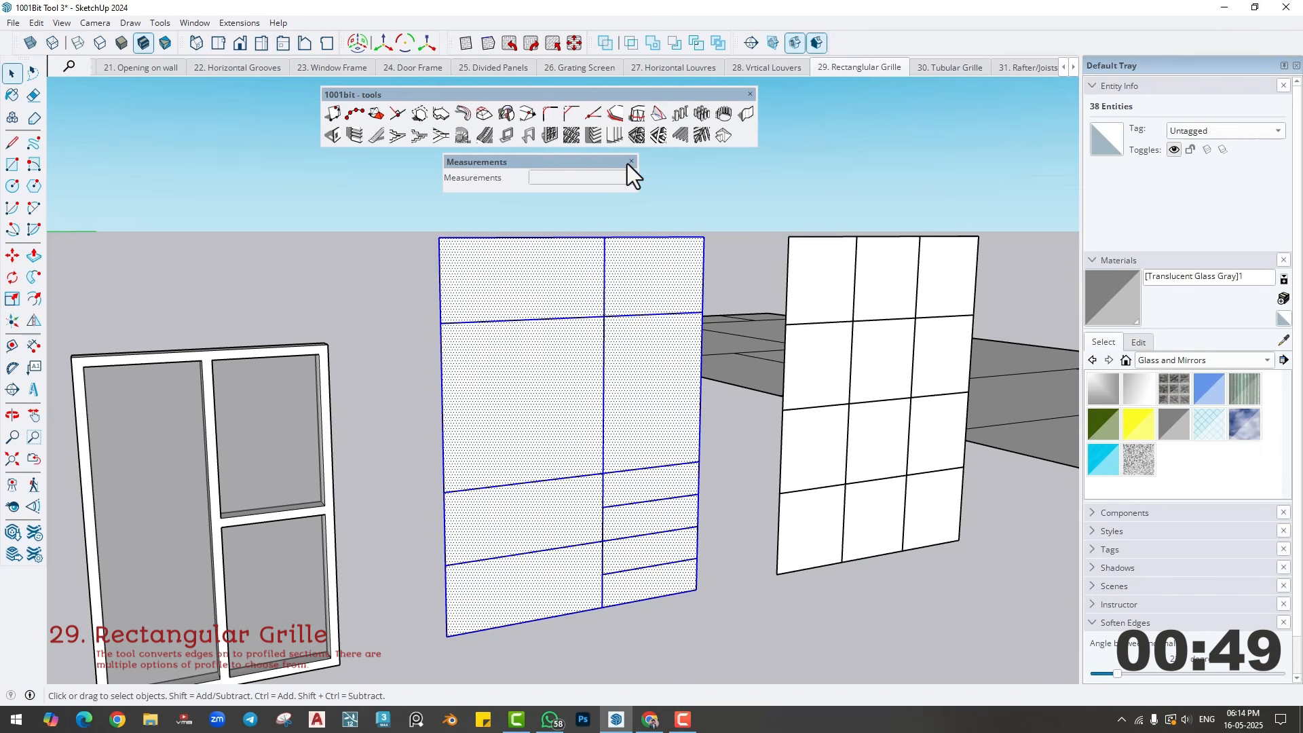
pyautogui.click(639, 136)
pyautogui.moveTo(640, 311); pyautogui.dragTo(750, 310)
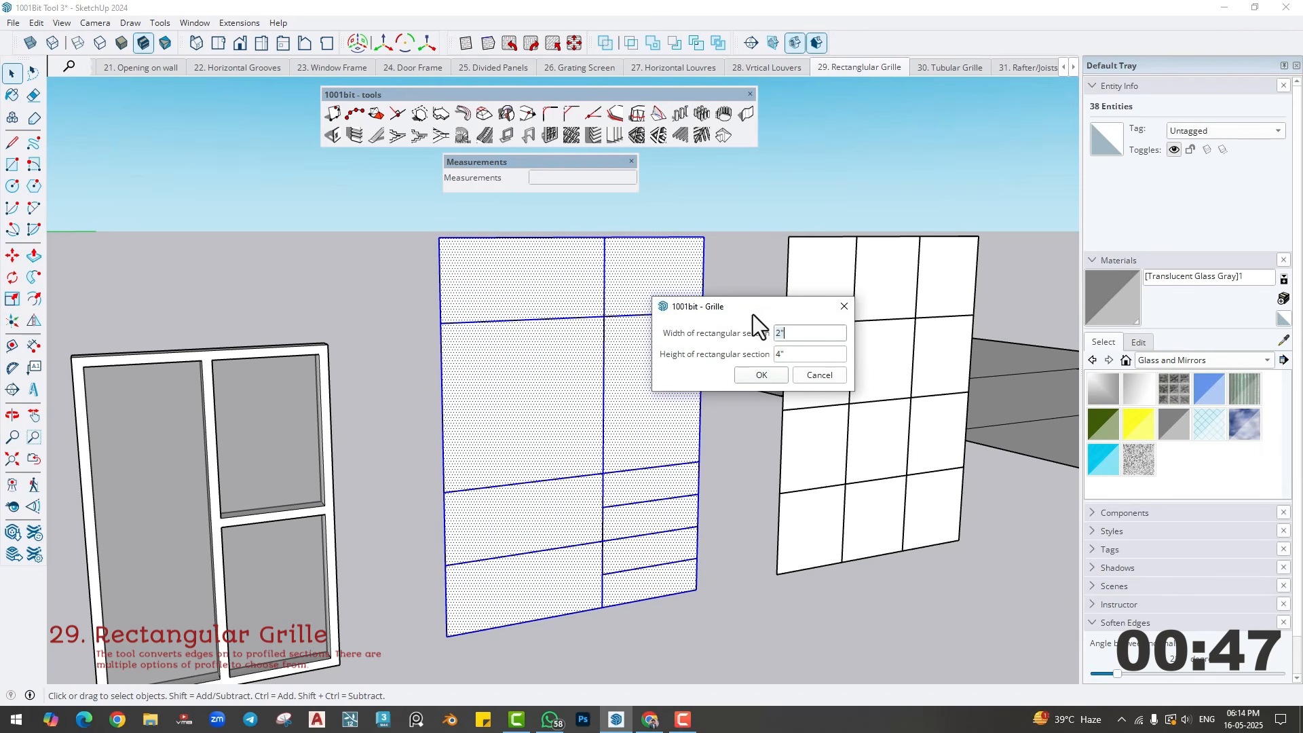
pyautogui.click(800, 354)
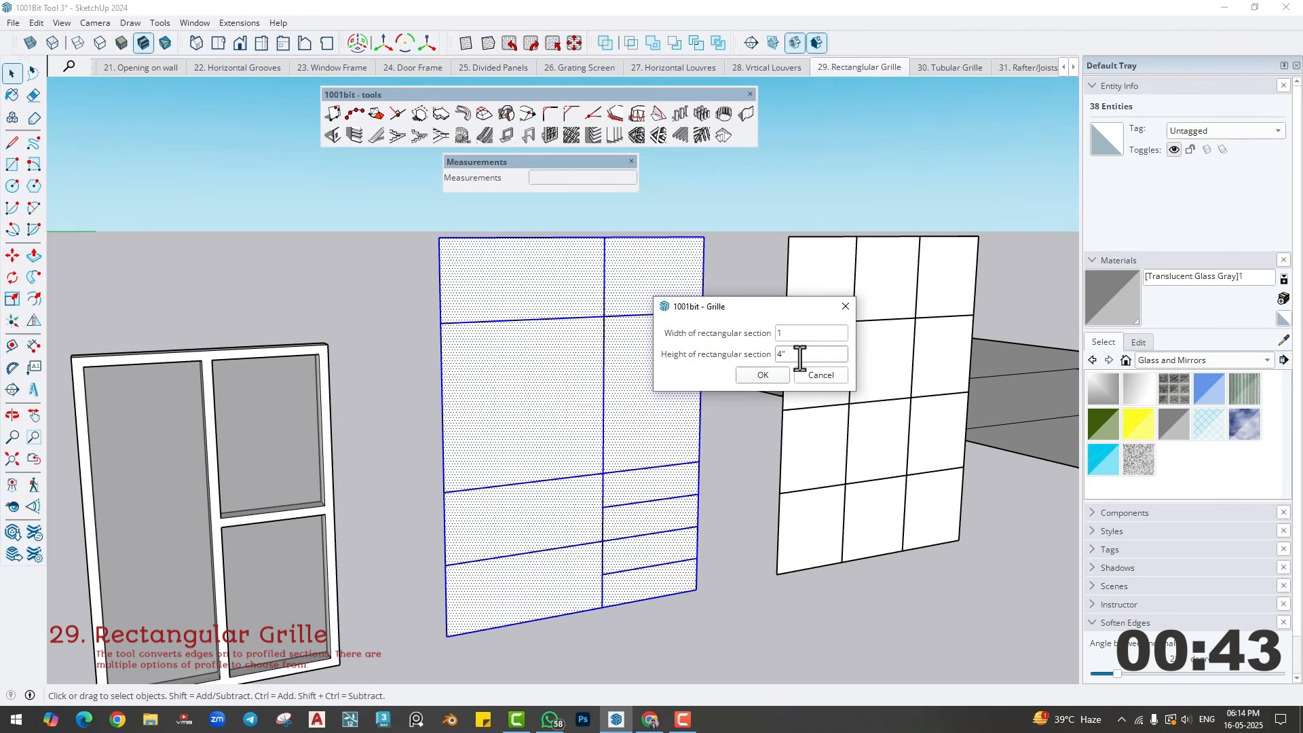
pyautogui.moveTo(800, 358); pyautogui.dragTo(767, 358)
pyautogui.click(760, 373)
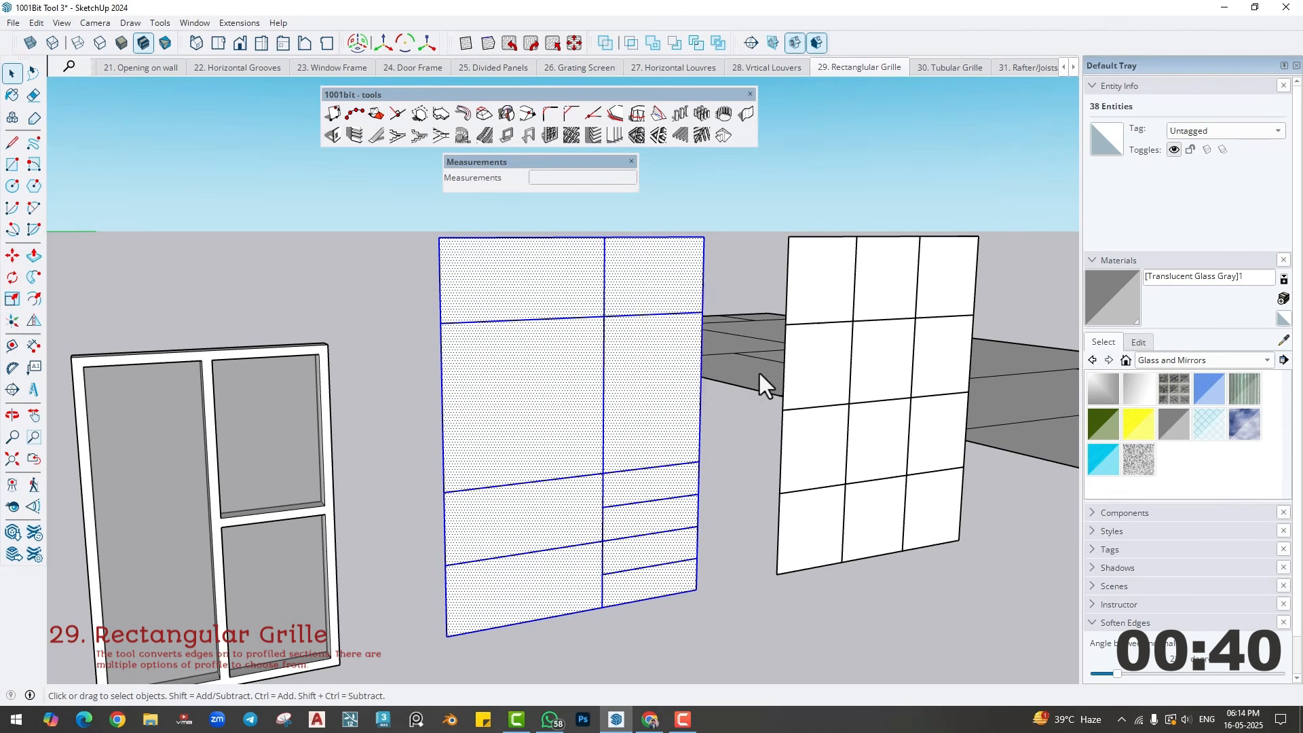
pyautogui.click(649, 407)
# - Create a rectangular grille with a 1" by 1' section on the twelve-pane panel and delete its faces
pyautogui.moveTo(616, 465); pyautogui.dragTo(334, 468, button='middle')
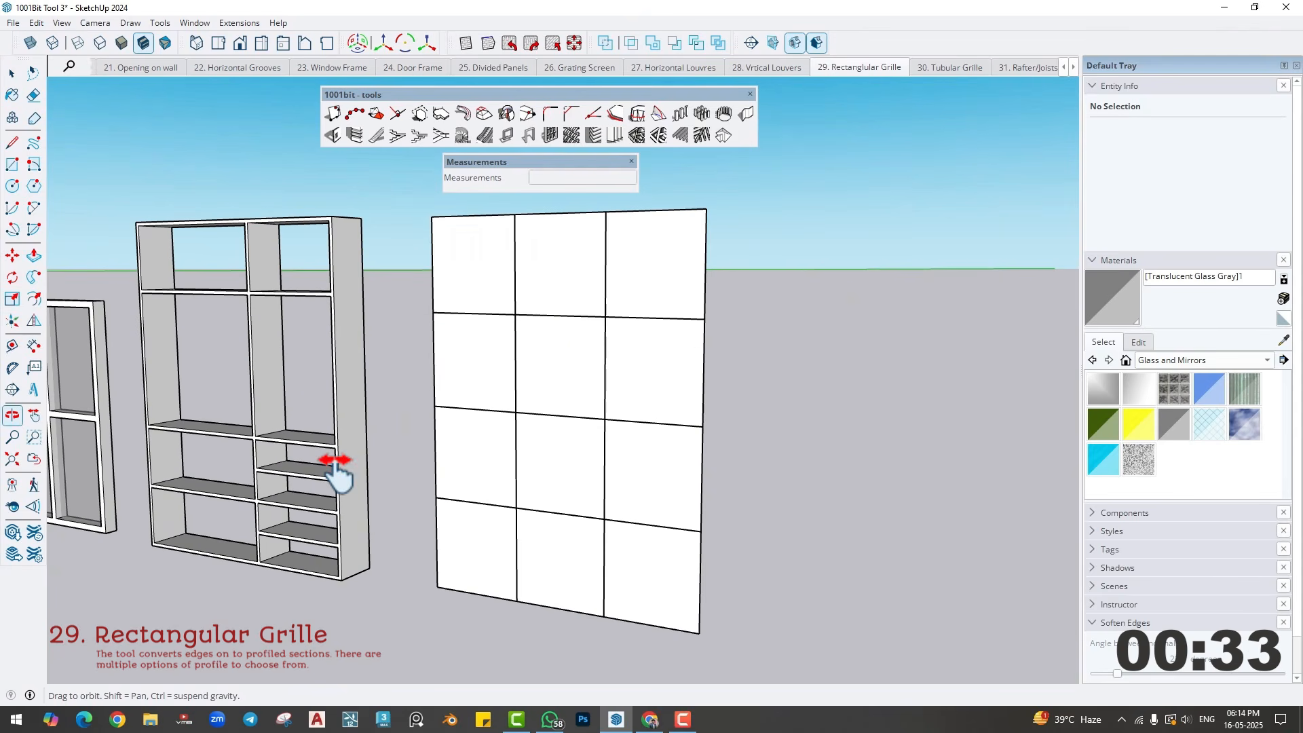
pyautogui.press('space')
pyautogui.tripleClick(564, 384)
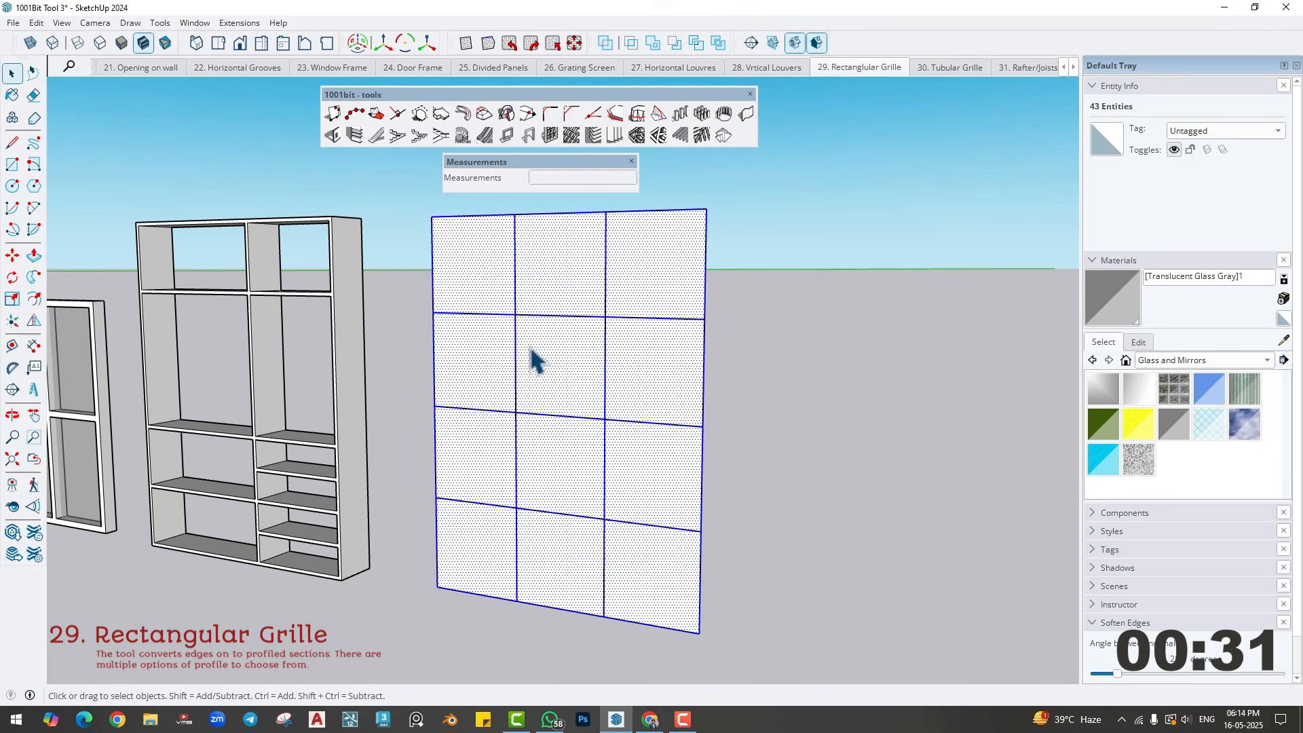
pyautogui.click(636, 137)
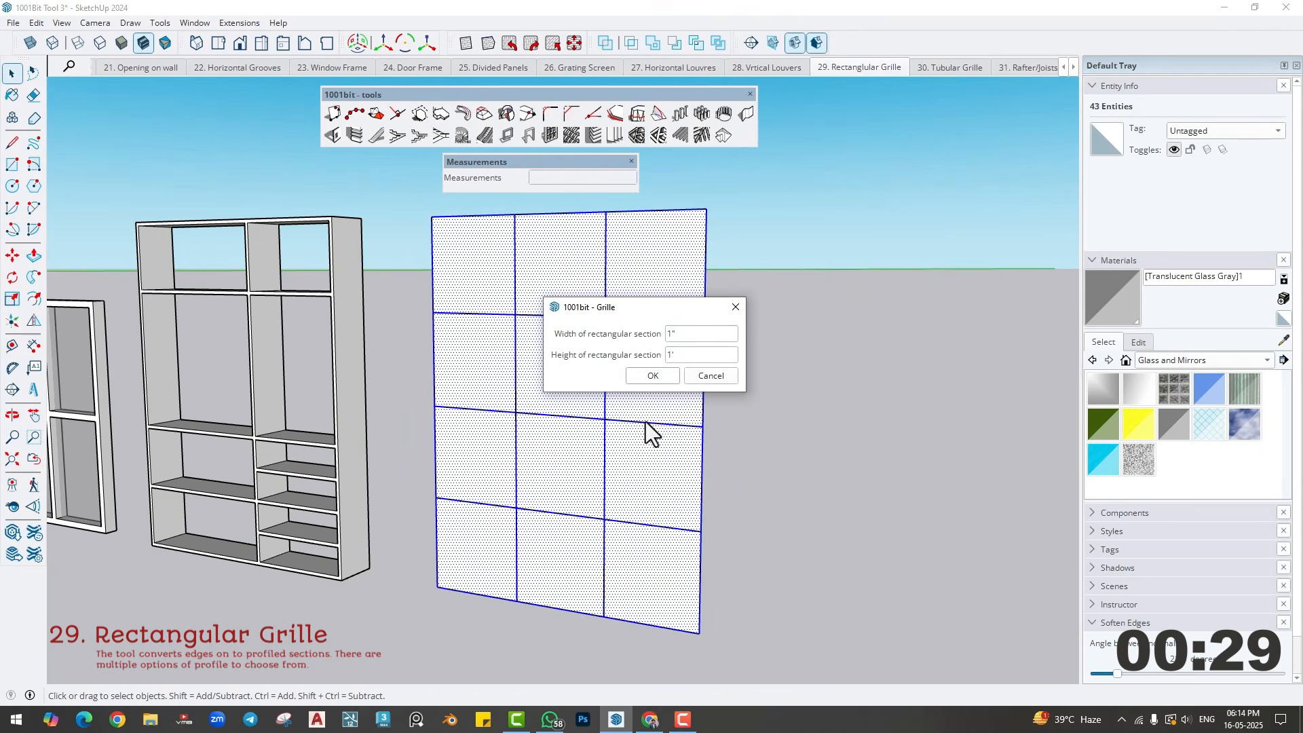
pyautogui.press('Return')
pyautogui.moveTo(629, 477)
pyautogui.mouseDown(button='middle')
pyautogui.moveTo(567, 457)
pyautogui.moveTo(611, 489)
pyautogui.mouseUp(button='middle')
pyautogui.press('space')
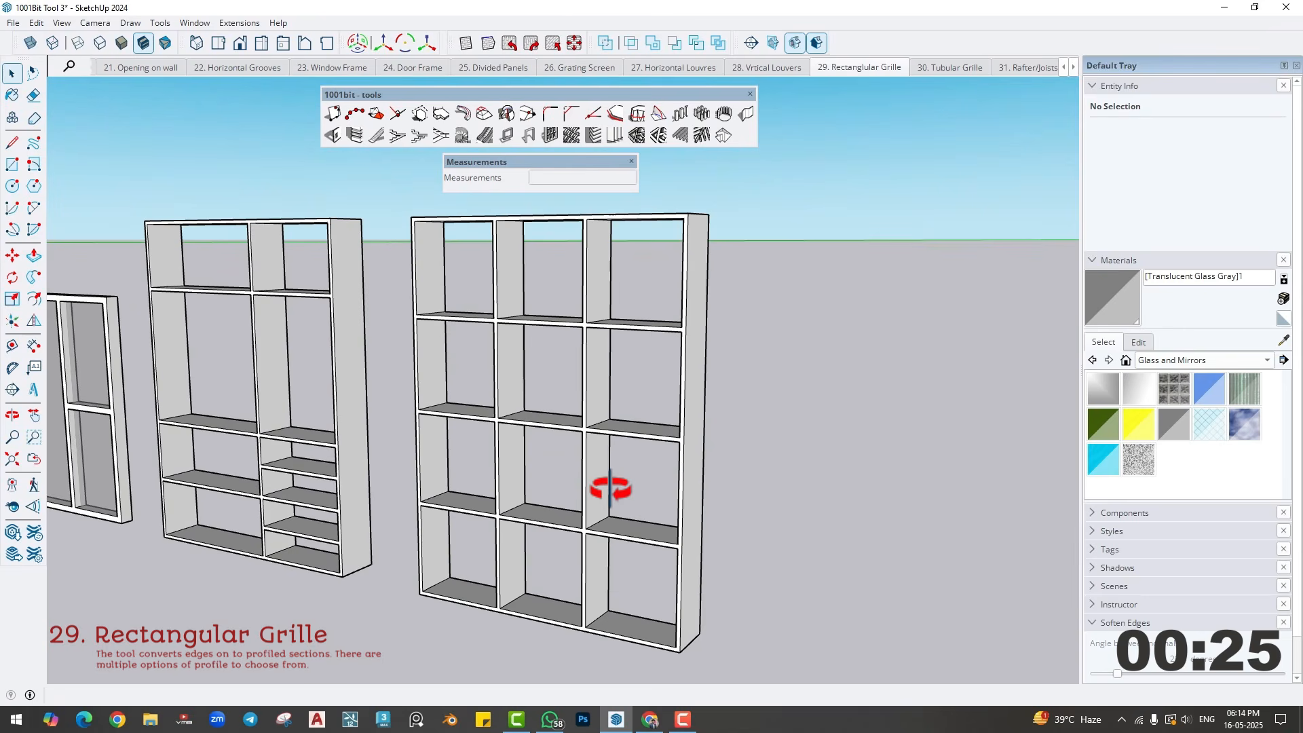
# - Turn the divided floor plan into walls using a rectangular grille with a 9" by 10' section, and delete the floor faces
pyautogui.scroll(-1, 614, 490)
pyautogui.keyDown('shift'); pyautogui.moveTo(724, 475); pyautogui.dragTo(179, 399, button='middle'); pyautogui.keyUp('shift')
pyautogui.scroll(-3, 444, 445)
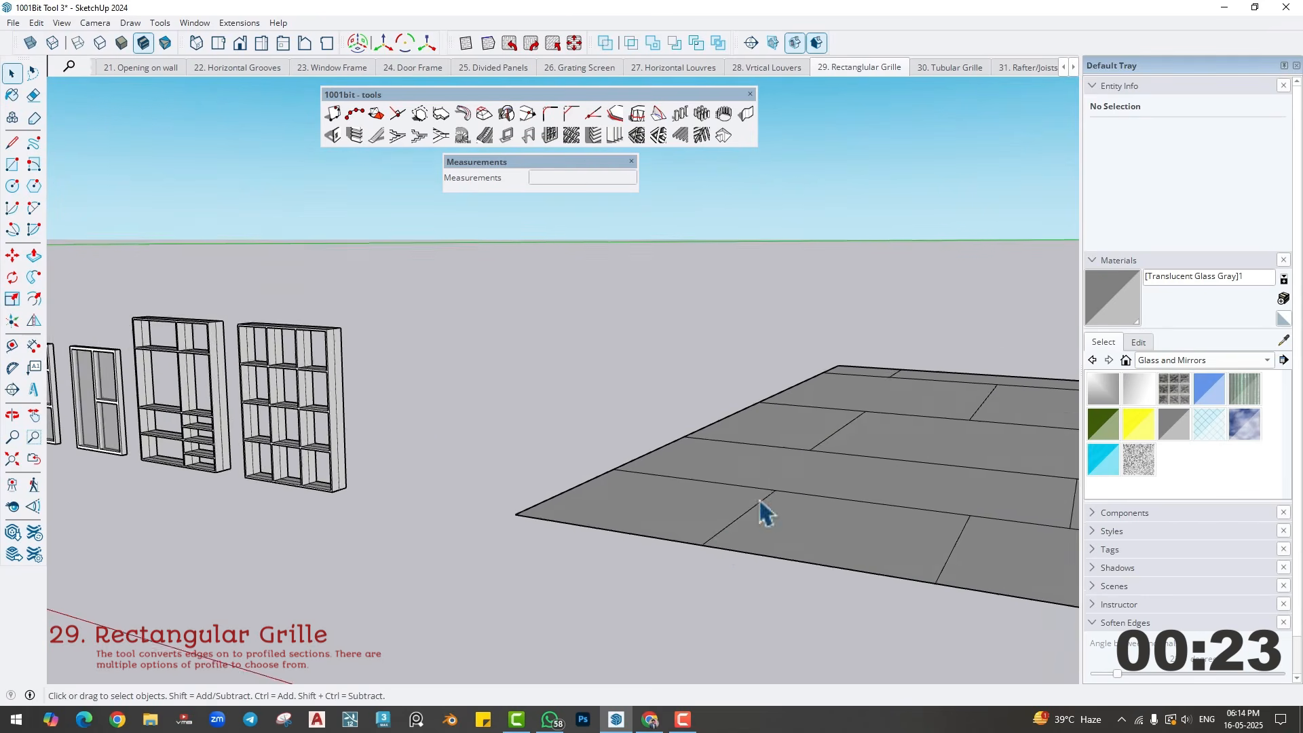
pyautogui.moveTo(760, 501); pyautogui.dragTo(572, 560, button='middle')
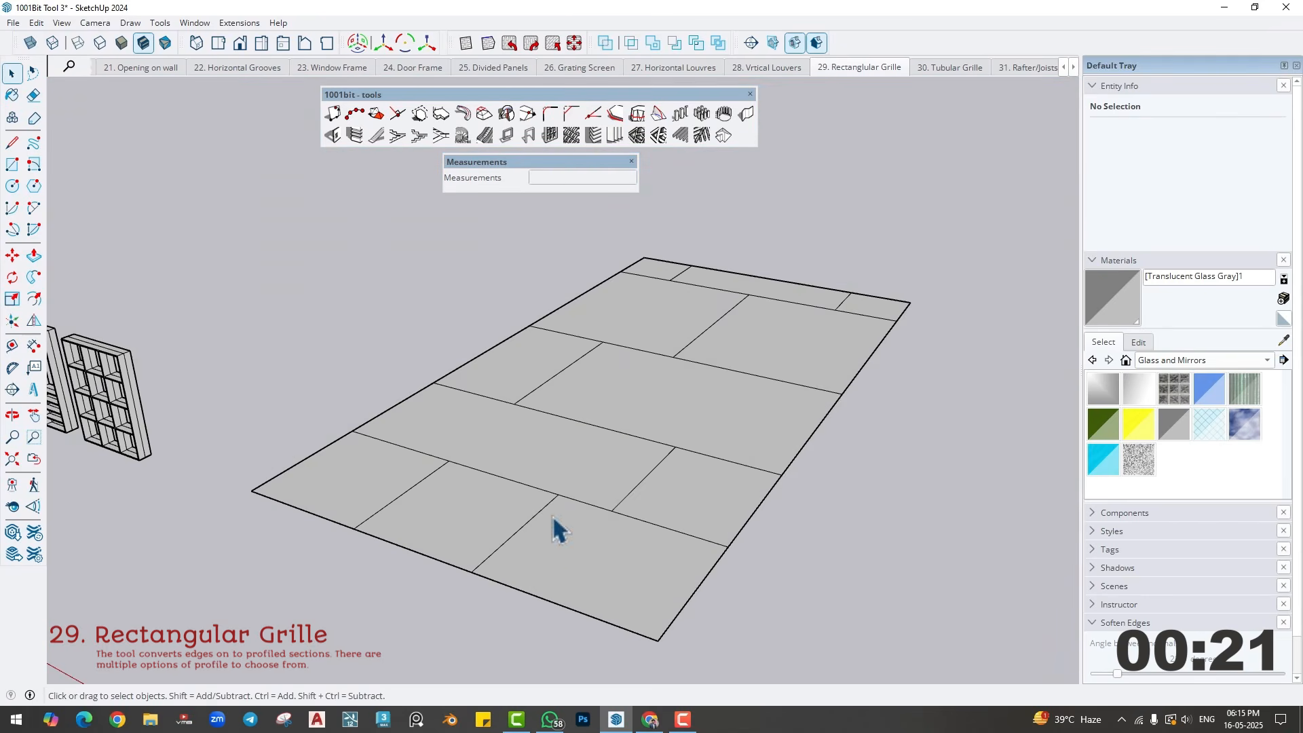
pyautogui.moveTo(553, 517); pyautogui.dragTo(560, 585, button='middle')
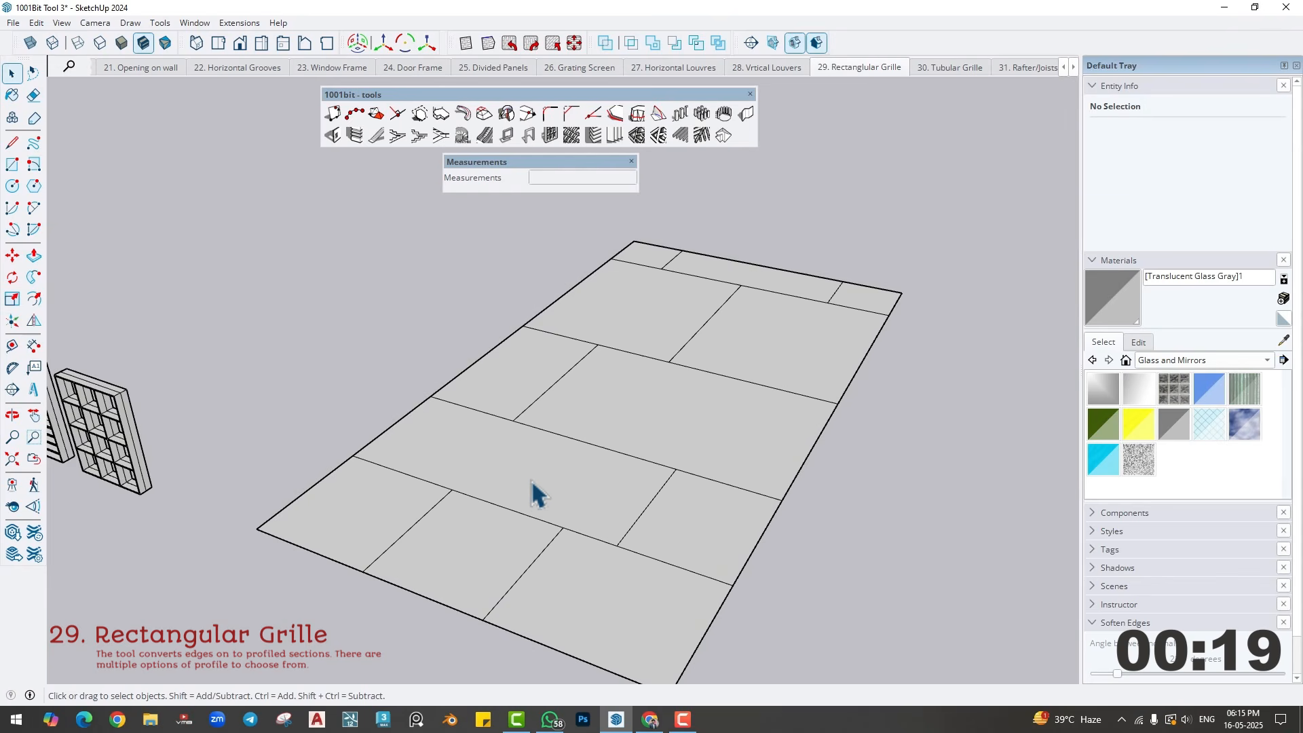
pyautogui.tripleClick(536, 478)
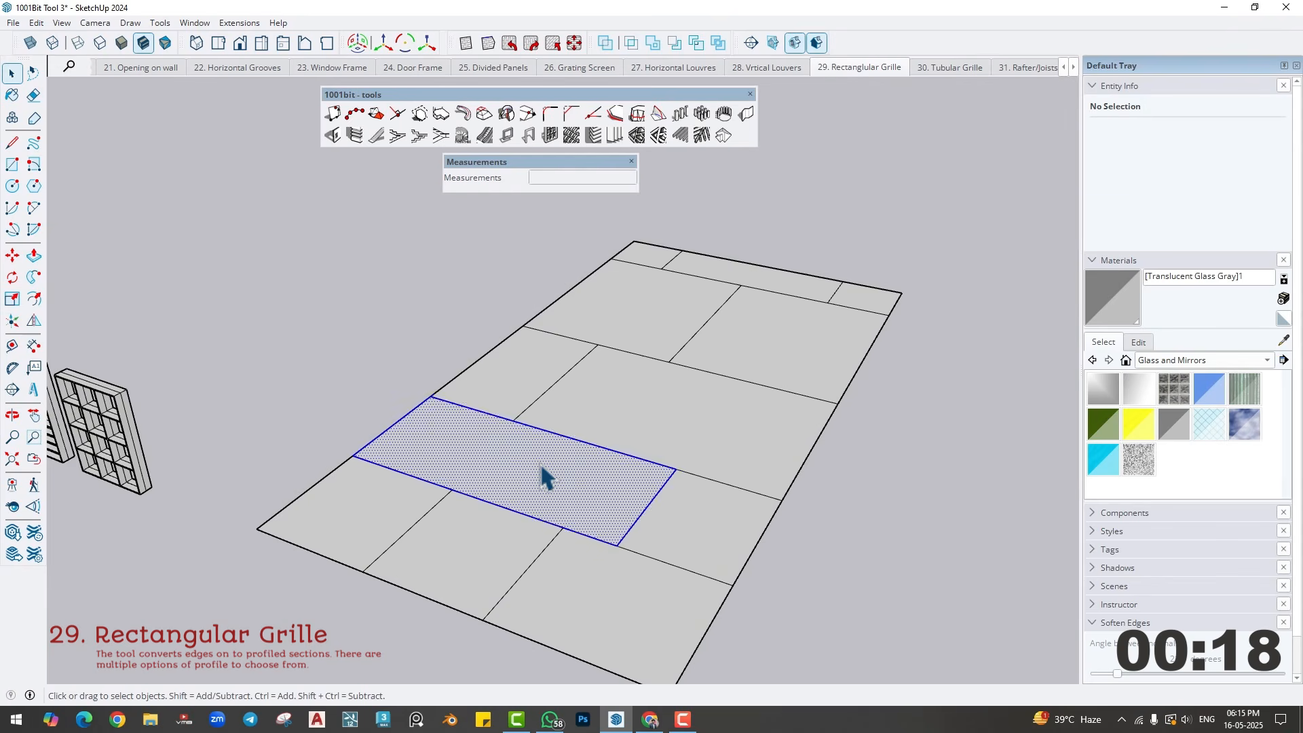
pyautogui.click(639, 138)
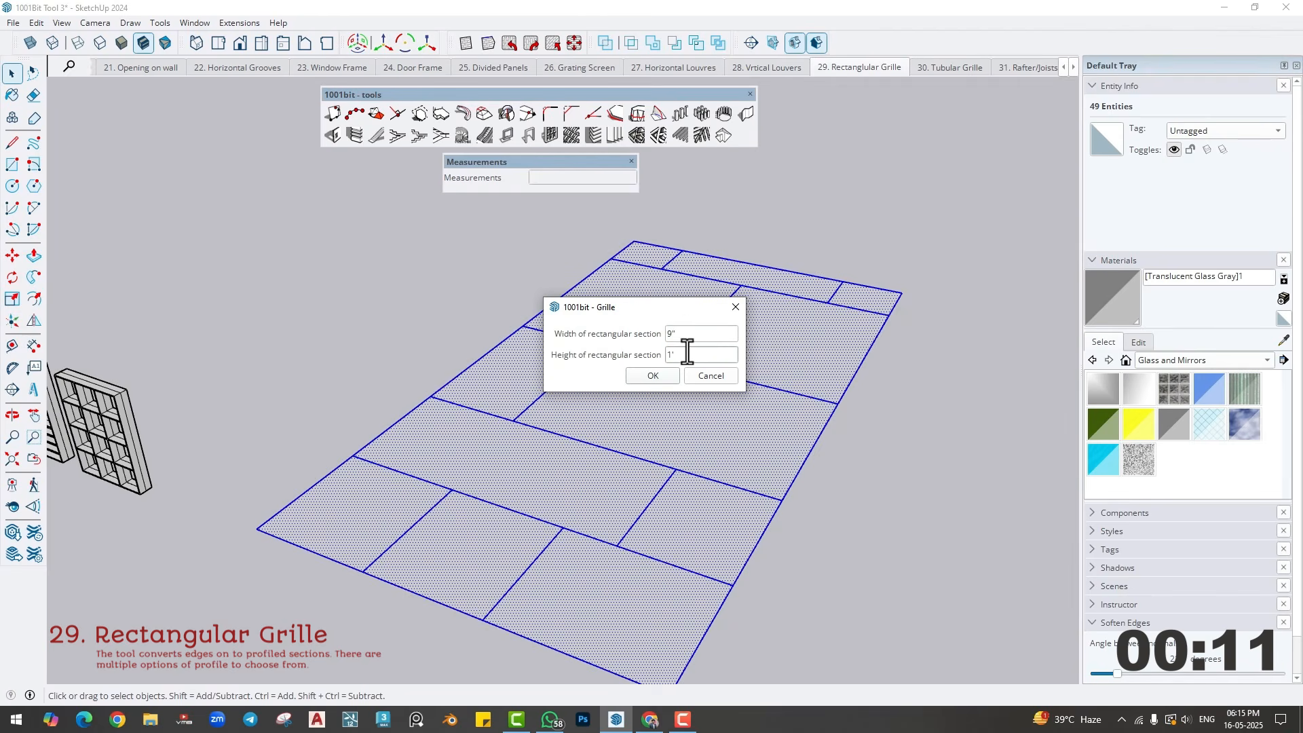
pyautogui.moveTo(687, 352); pyautogui.dragTo(575, 351)
pyautogui.write("10'")
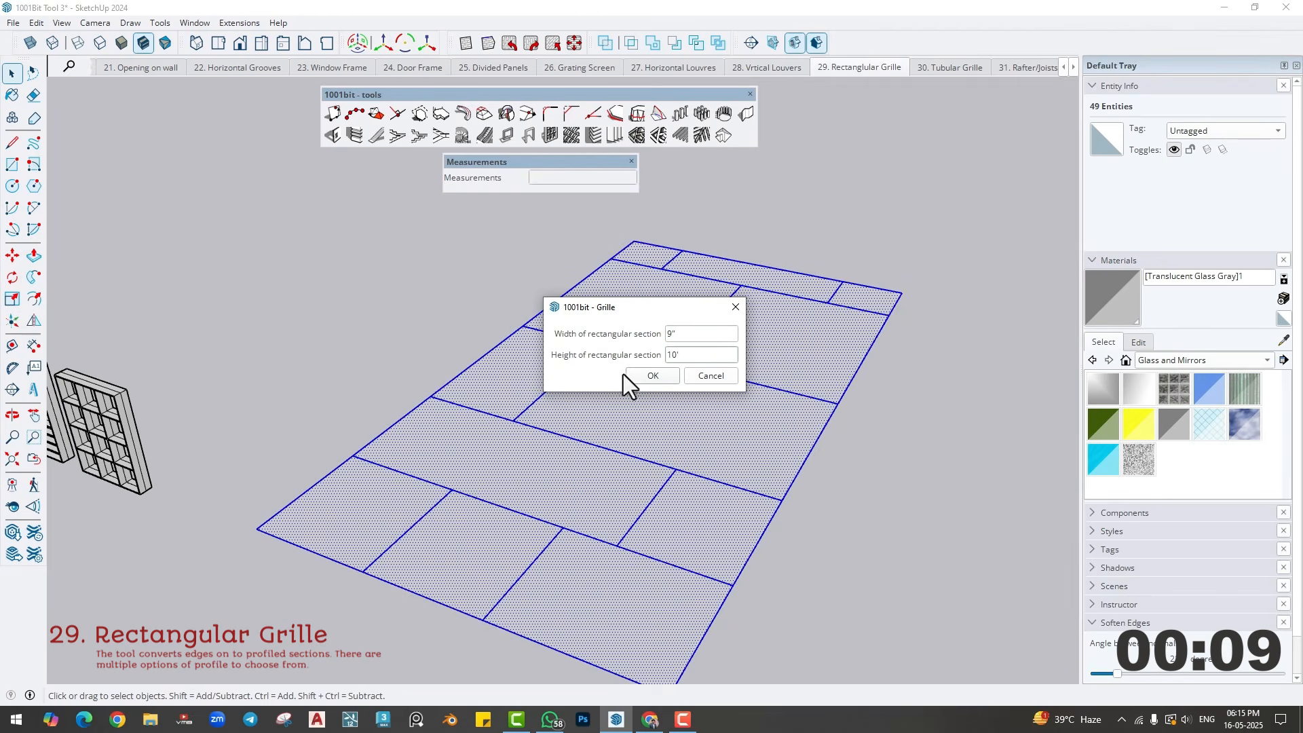
pyautogui.click(627, 376)
pyautogui.press('Delete')
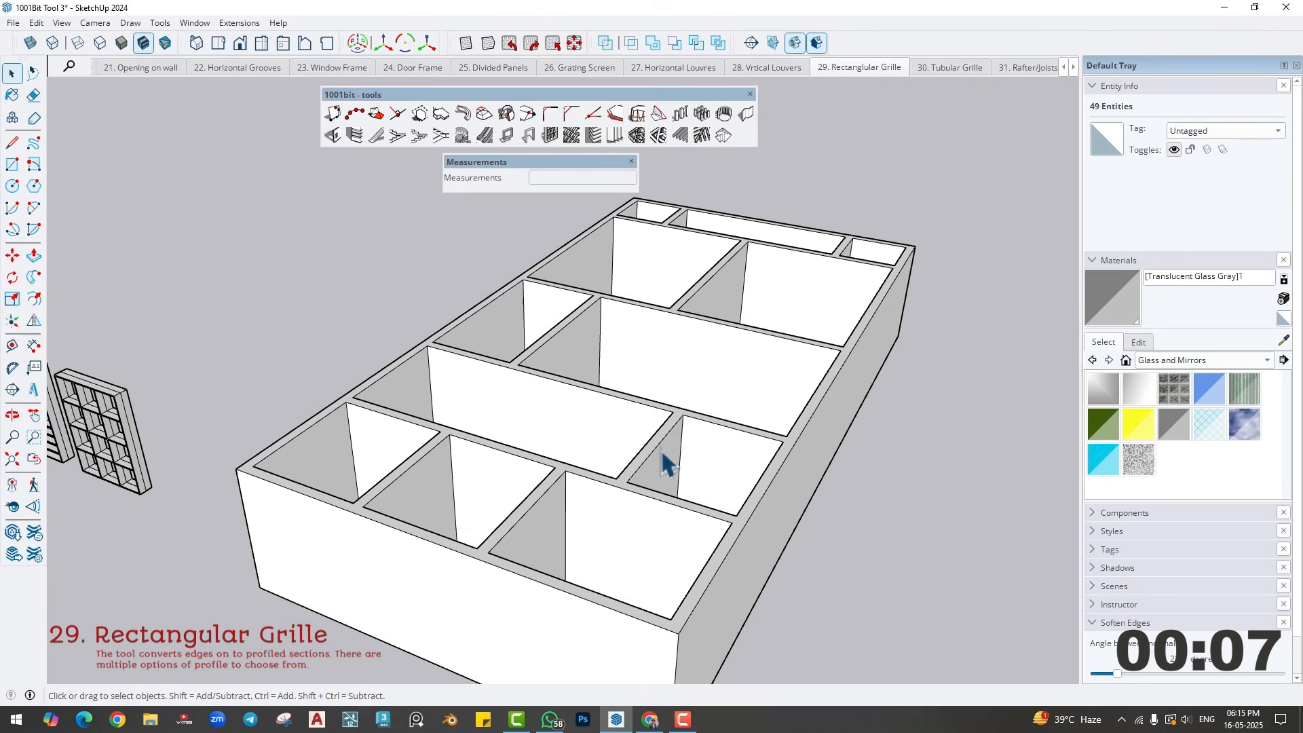
pyautogui.moveTo(660, 451); pyautogui.dragTo(658, 502, button='middle')
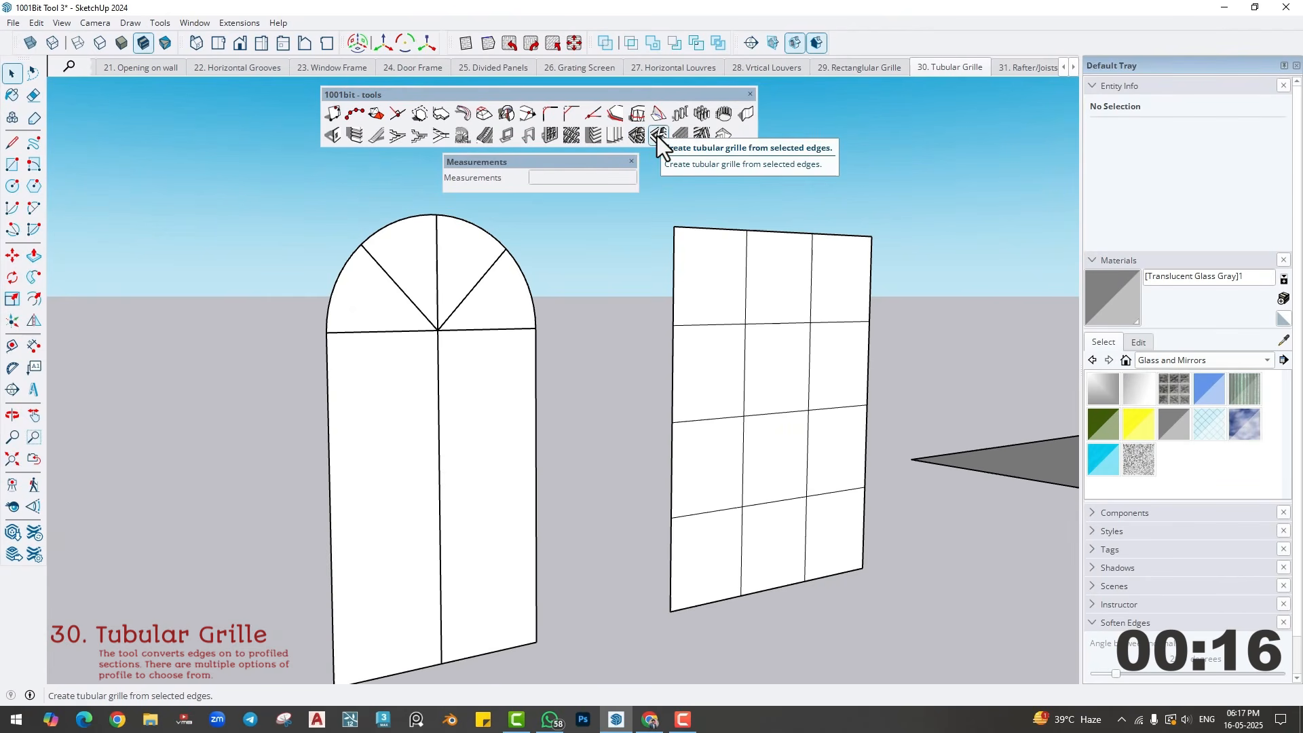
# - Create a tubular grille with a tube diameter of 2 on the arched panel and delete its faces
pyautogui.tripleClick(500, 387)
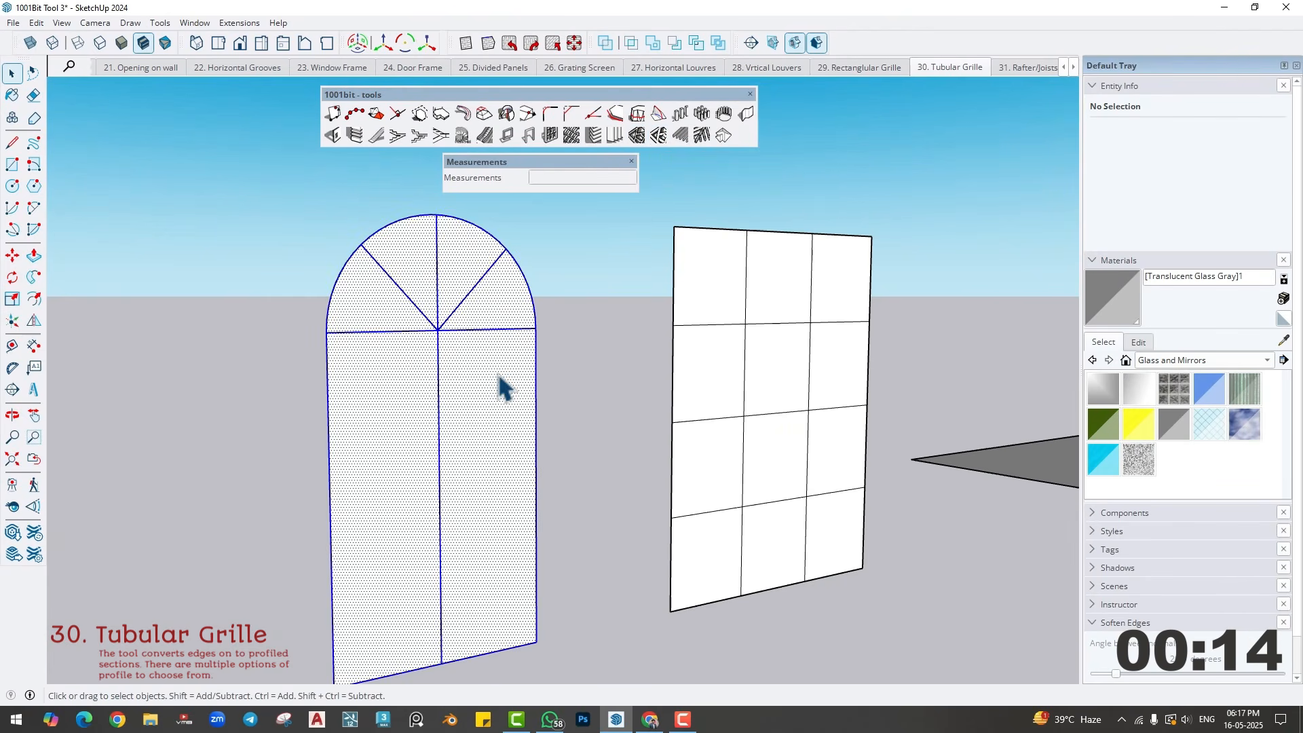
pyautogui.click(642, 141)
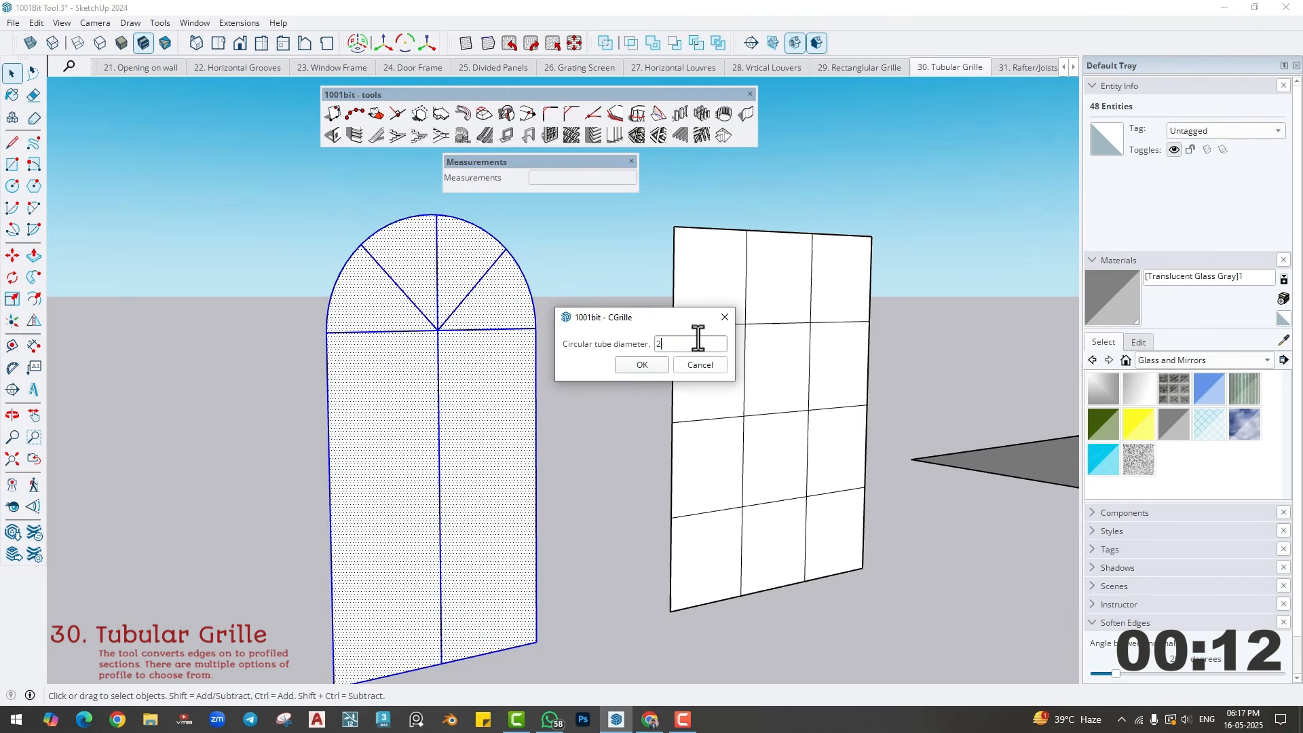
pyautogui.click(642, 365)
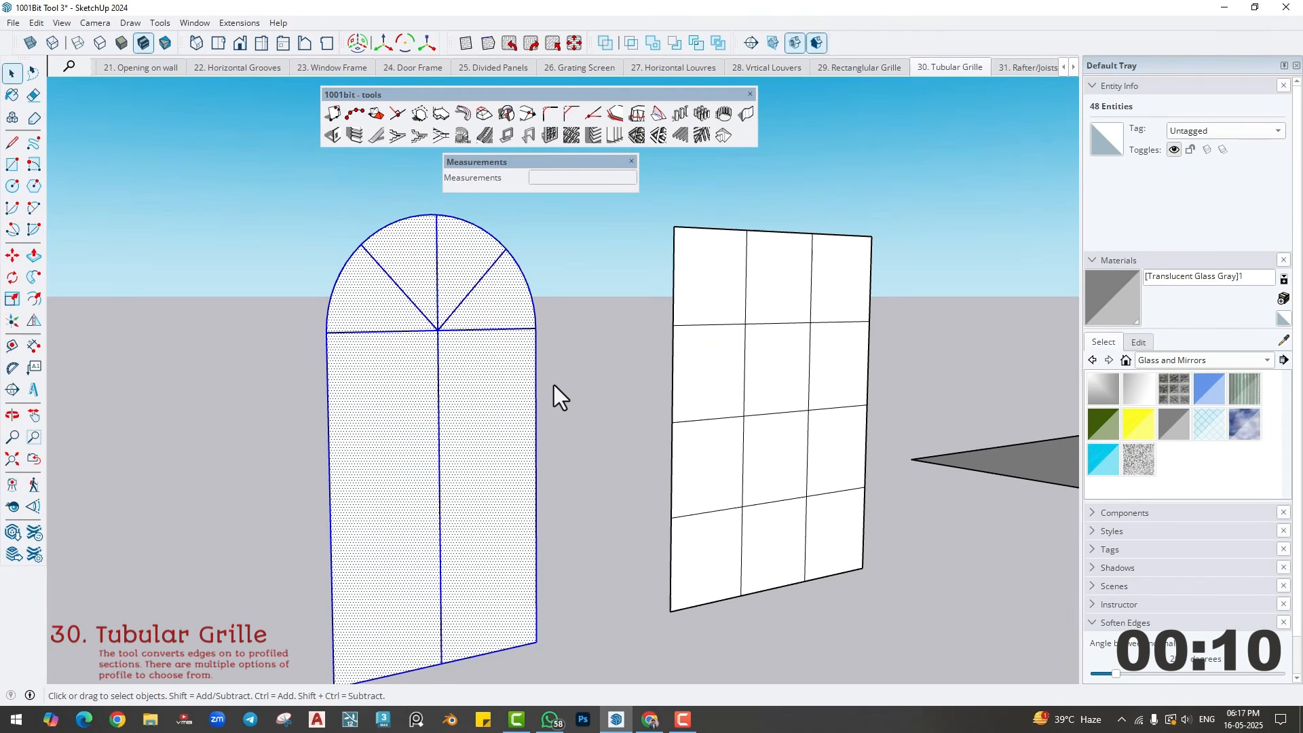
pyautogui.press('Delete')
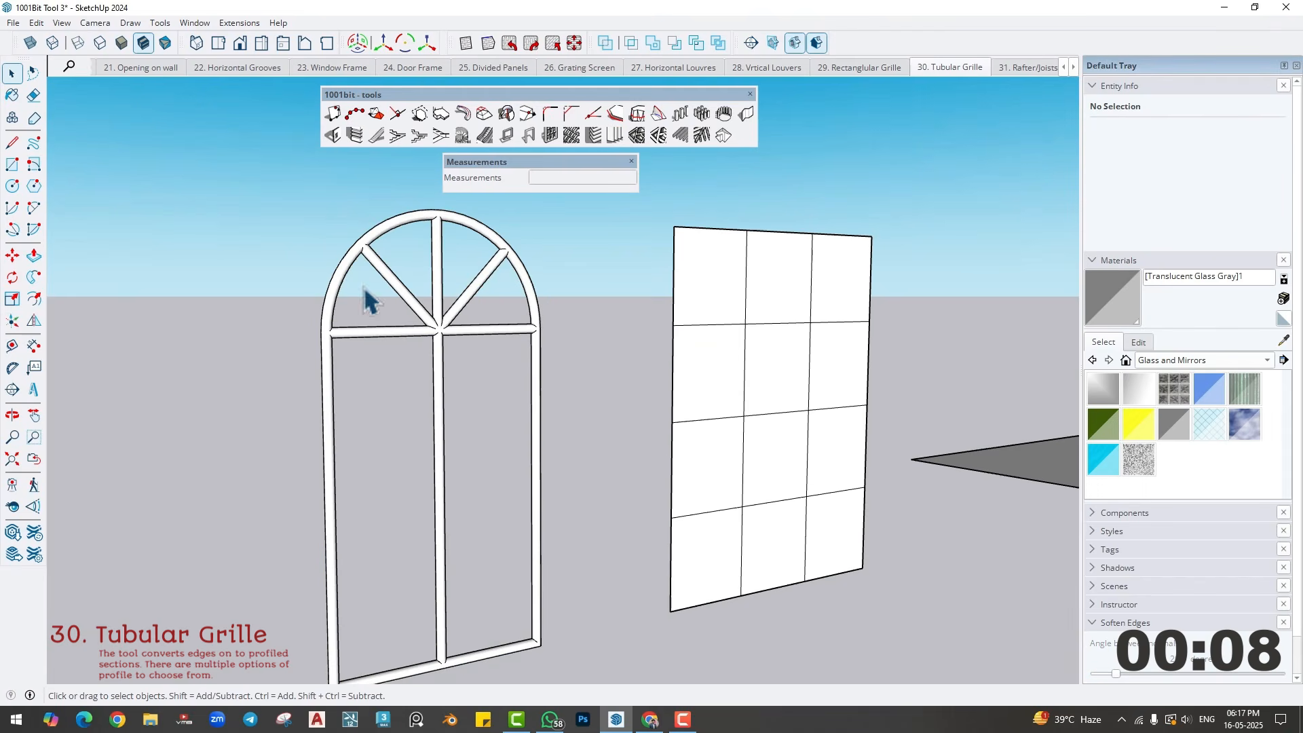
# - Create a tubular grille with a 2" tube diameter on the twelve-pane panel and remove its faces
pyautogui.tripleClick(706, 383)
pyautogui.click(660, 131)
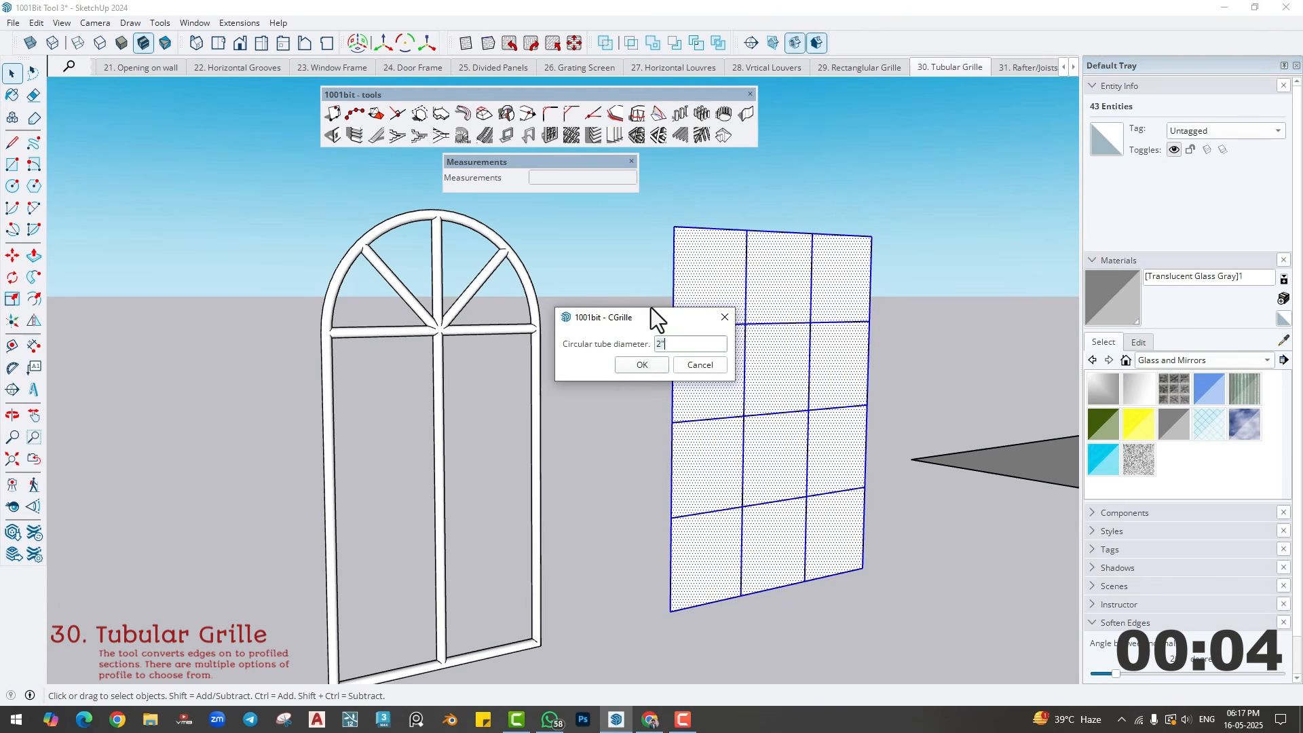
pyautogui.click(641, 365)
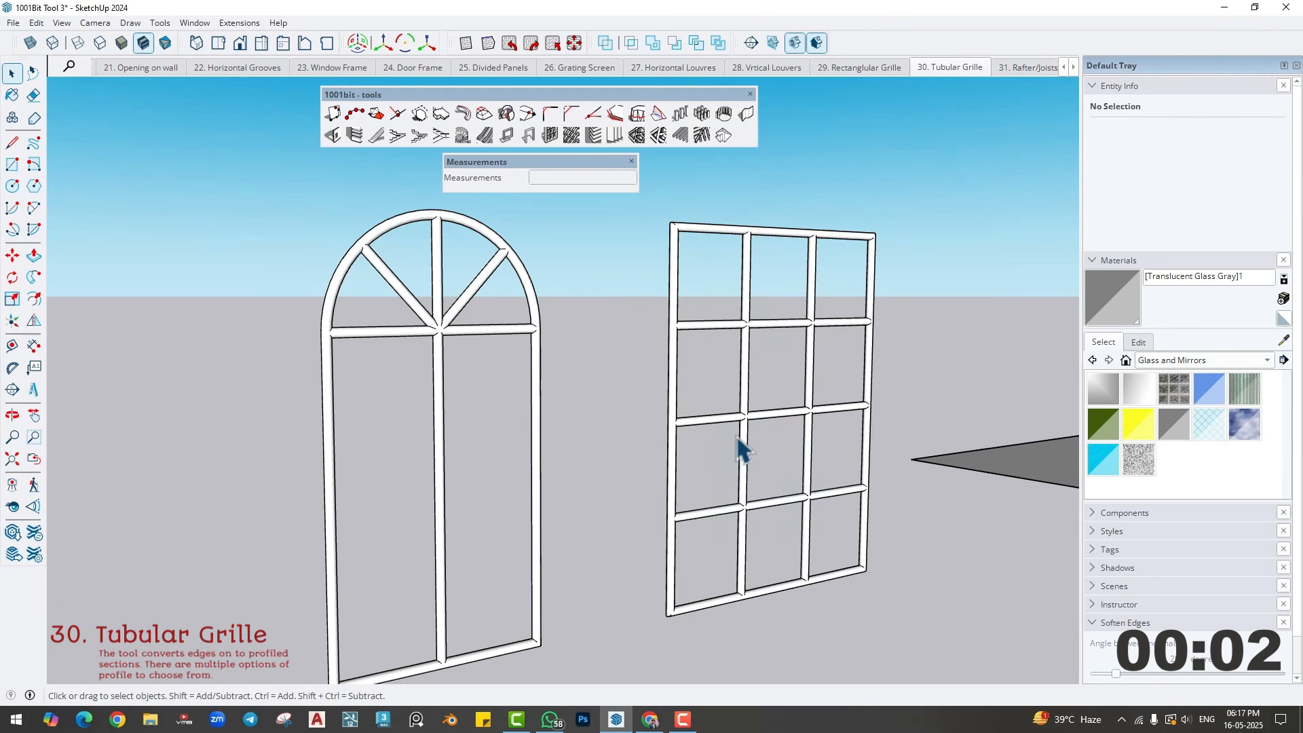
pyautogui.moveTo(741, 448); pyautogui.dragTo(698, 436, button='middle')
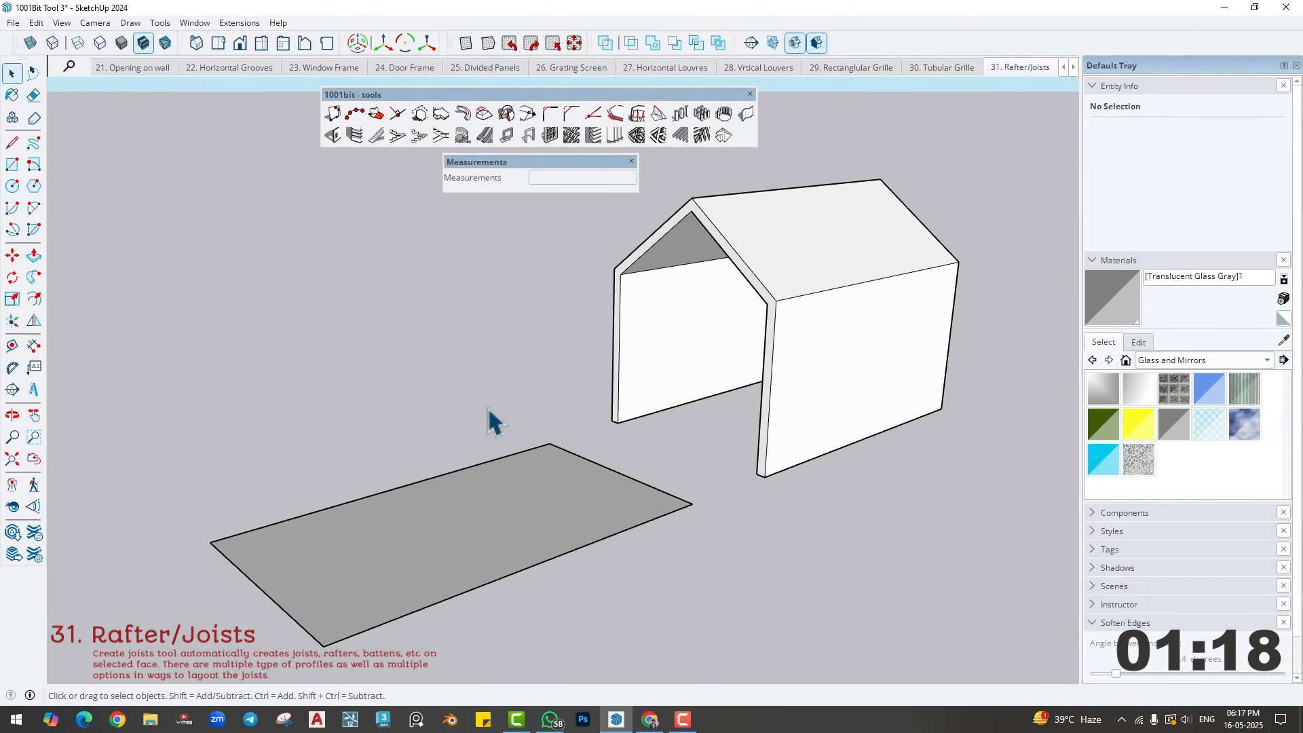
# - Set up roof rafters for the flat rectangular face with a depth of 3" and a spacing of 6"
pyautogui.keyDown('shift'); pyautogui.moveTo(448, 517); pyautogui.dragTo(489, 474, button='middle'); pyautogui.keyUp('shift')
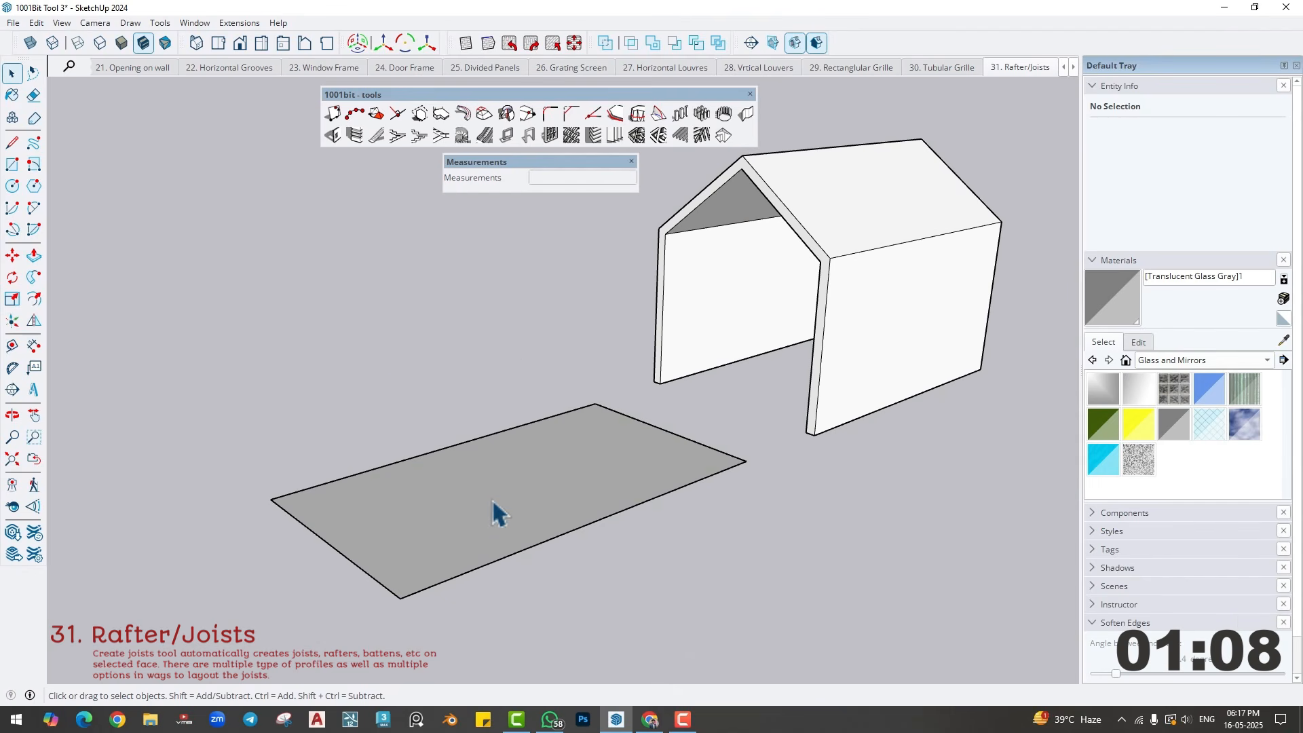
pyautogui.moveTo(492, 498); pyautogui.dragTo(465, 493, button='middle')
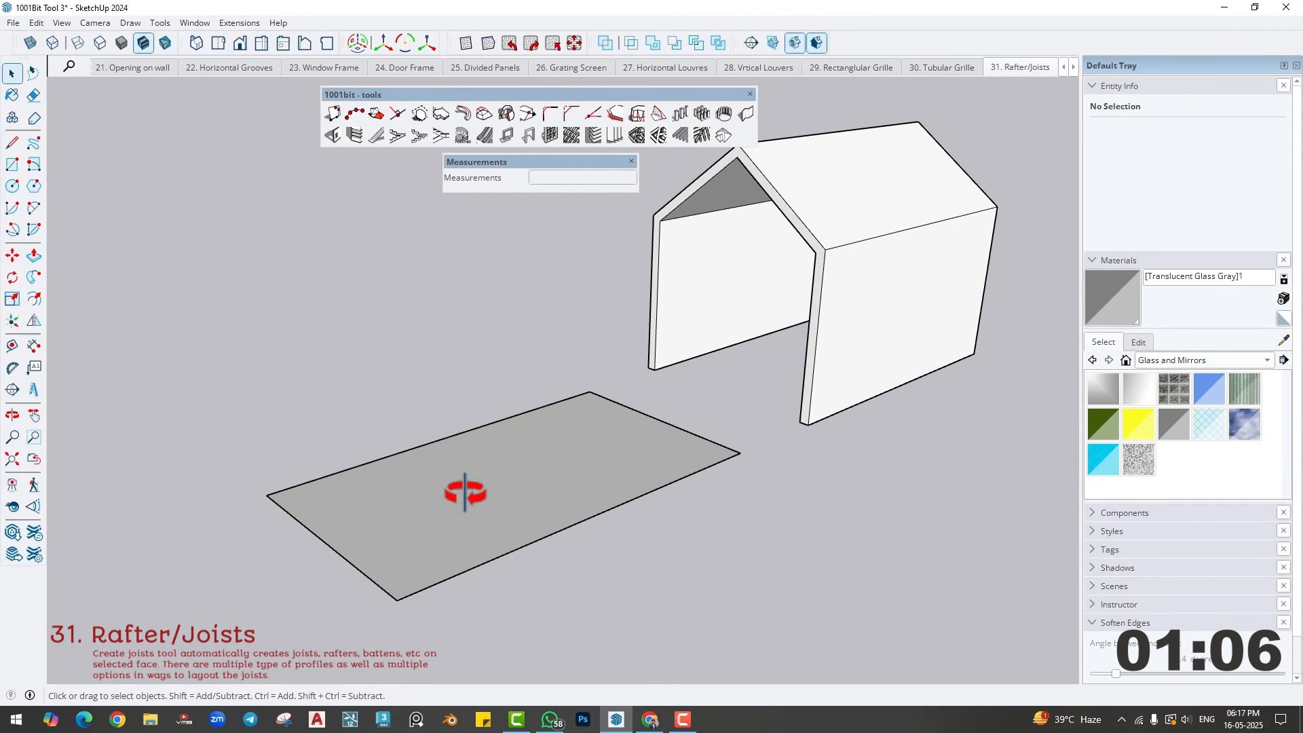
pyautogui.click(464, 493)
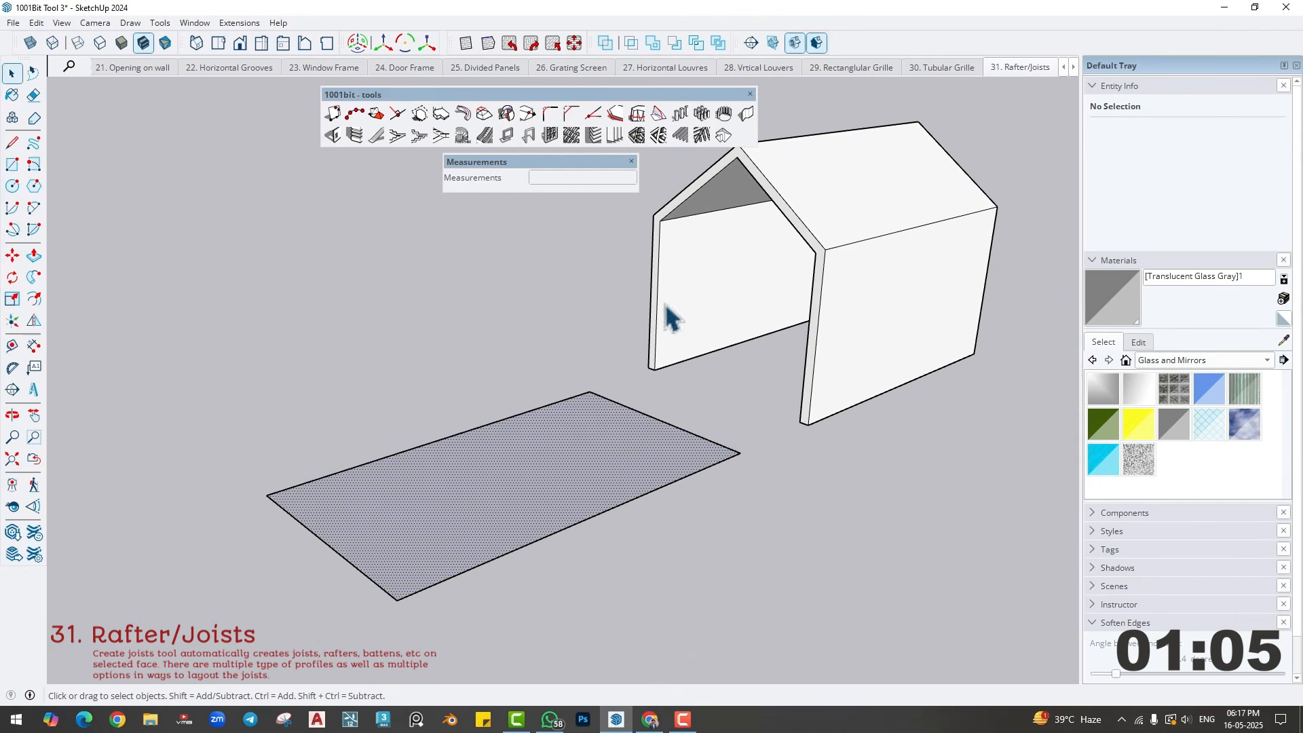
pyautogui.click(679, 140)
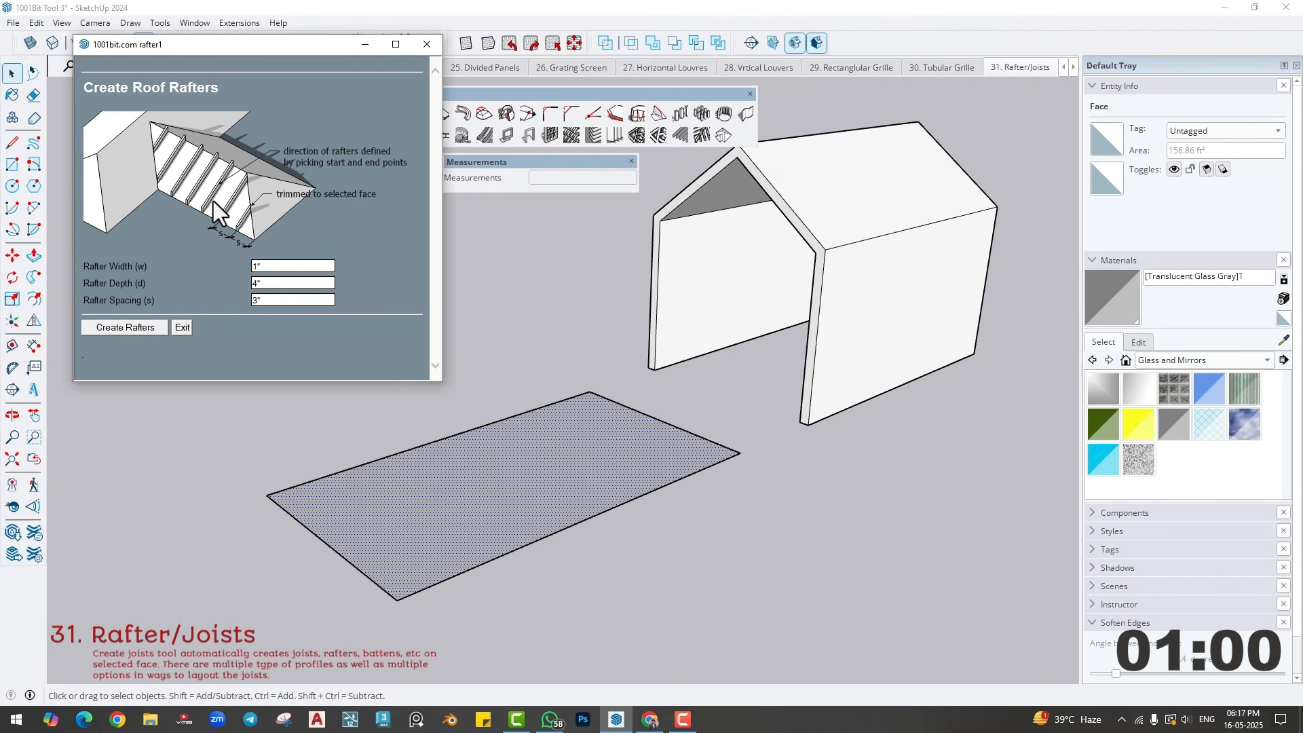
pyautogui.click(274, 266)
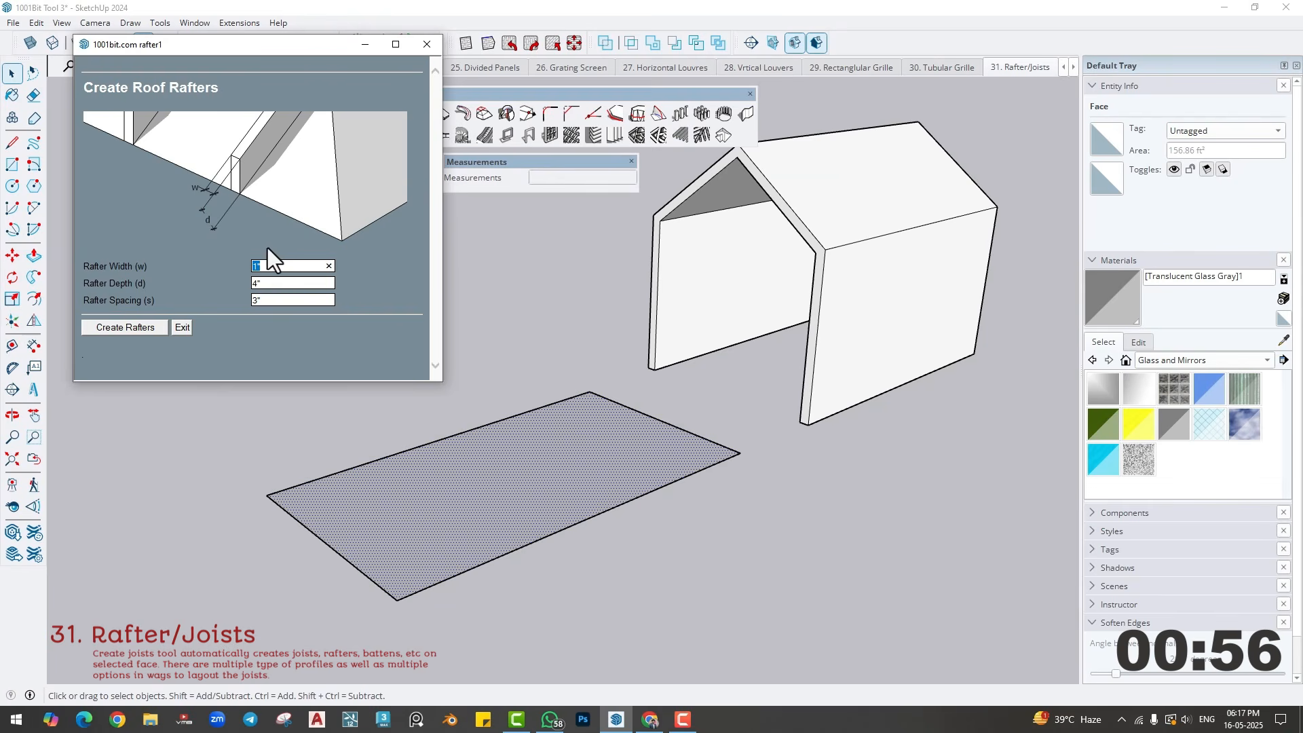
pyautogui.click(272, 286)
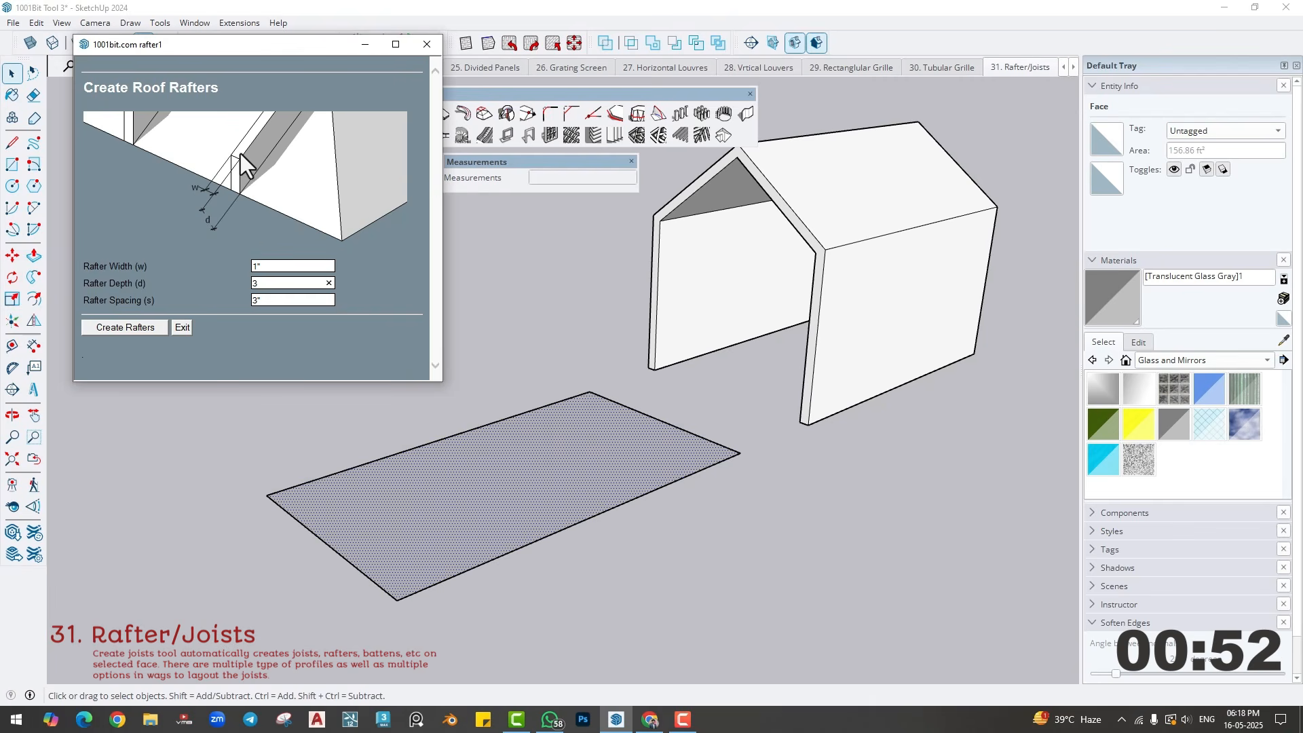
pyautogui.click(267, 299)
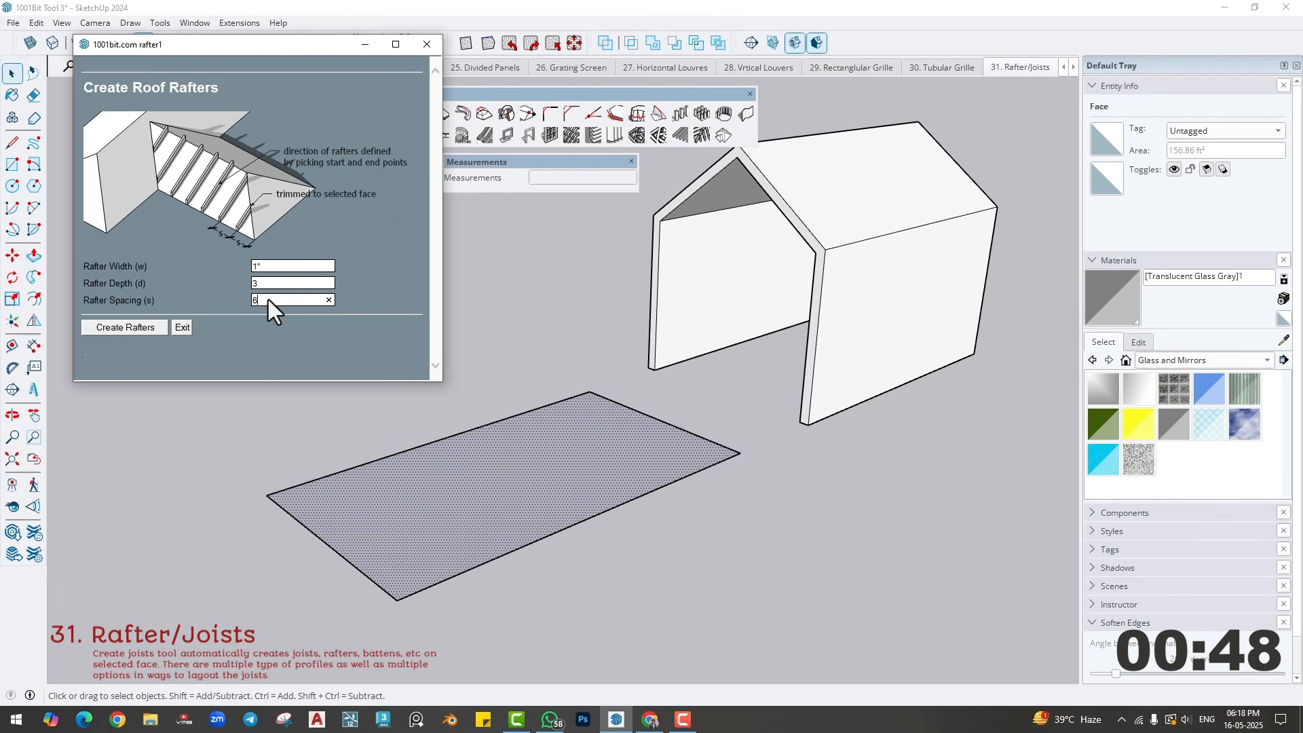
# - Try rafters on the flat face running parallel to its short edge, and undo them
pyautogui.click(134, 325)
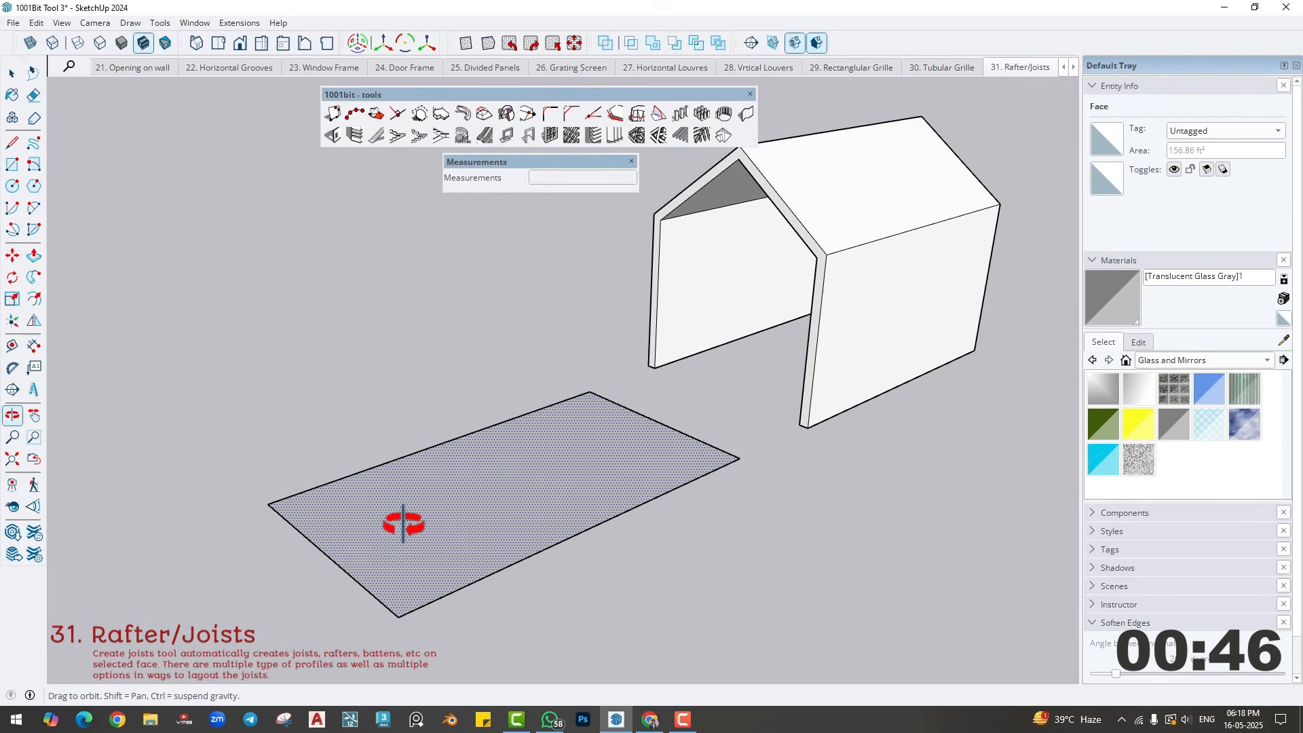
pyautogui.click(399, 616)
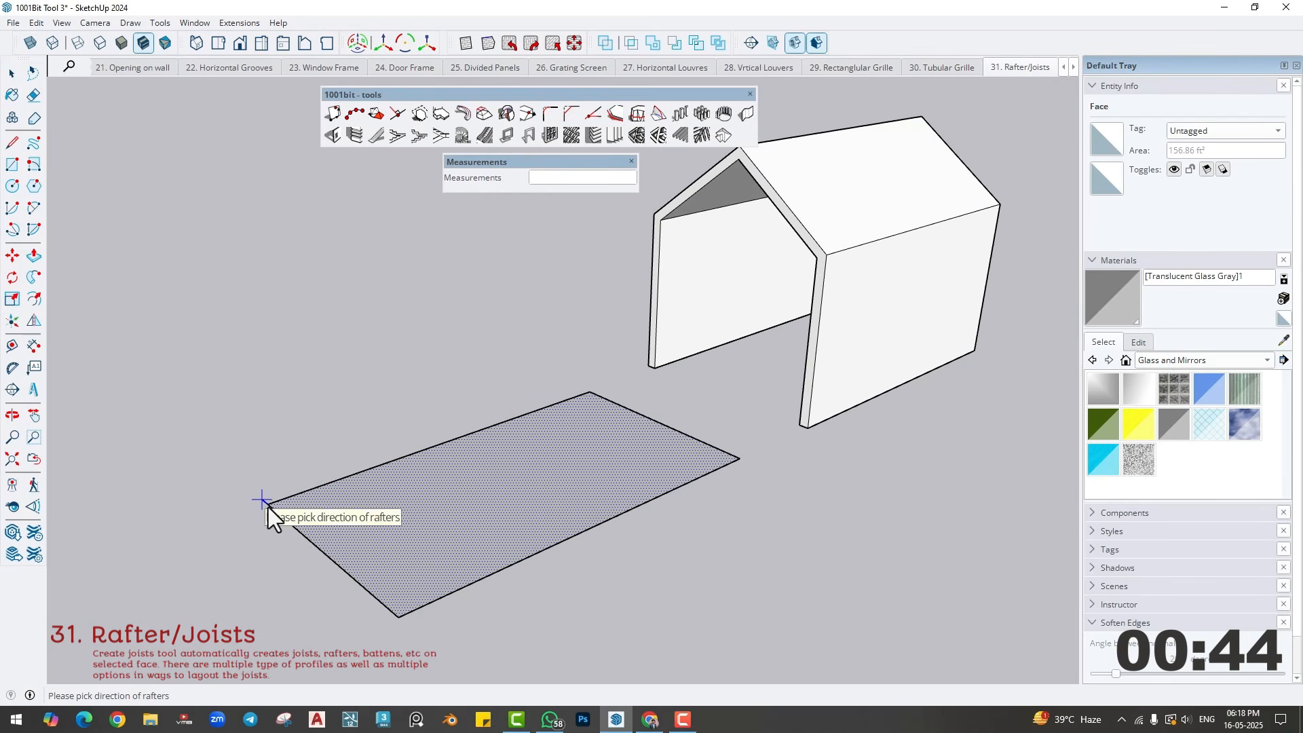
pyautogui.click(269, 504)
pyautogui.scroll(2, 349, 602)
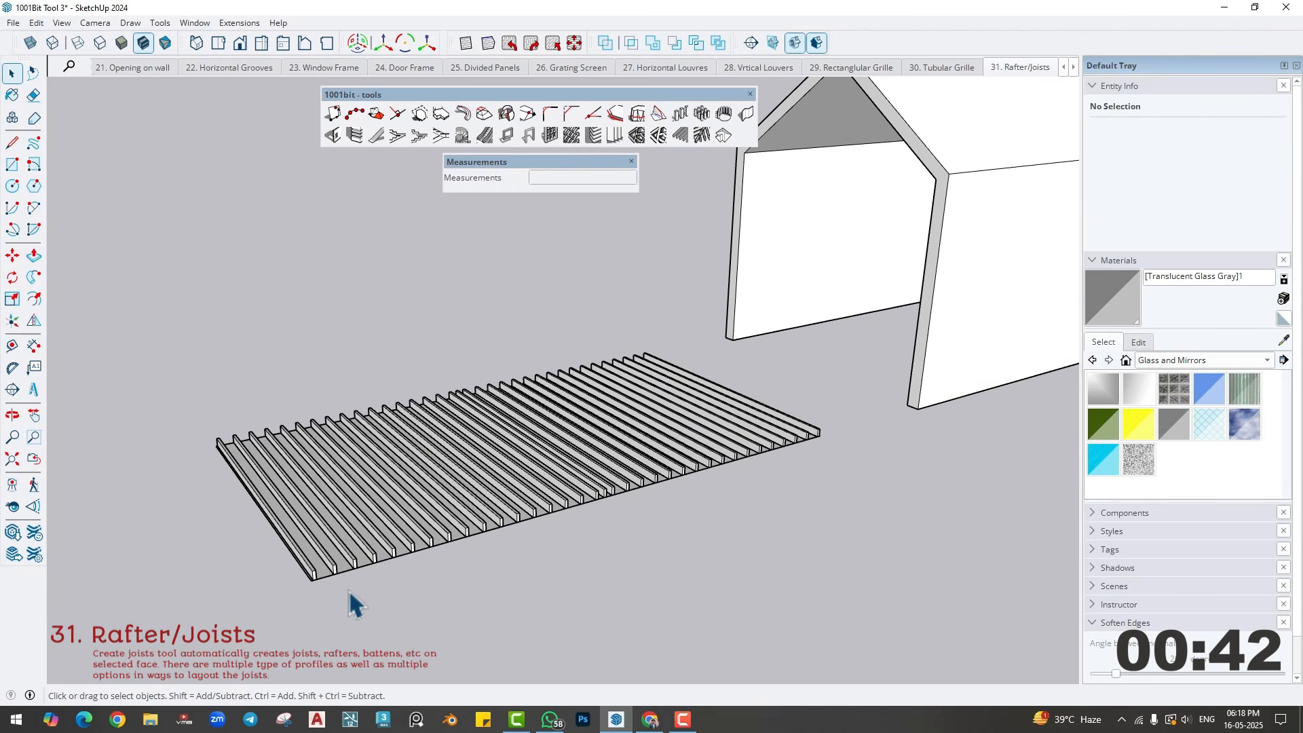
pyautogui.moveTo(669, 467); pyautogui.dragTo(539, 497, button='middle')
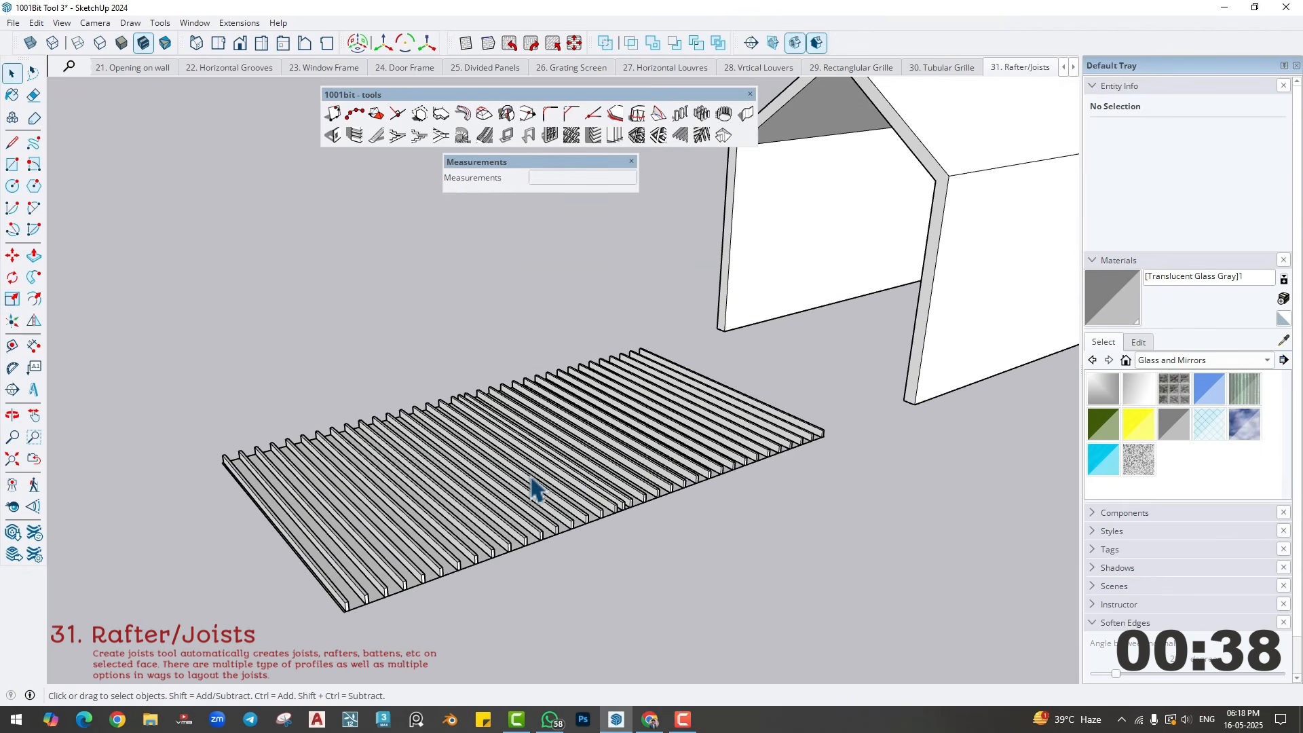
pyautogui.hotkey('ctrl', 'z')
# - Create 1" by 3" rafters at 6" spacing on the flat face, running along its long edge
pyautogui.moveTo(447, 487); pyautogui.dragTo(511, 486, button='middle')
pyautogui.click(449, 483)
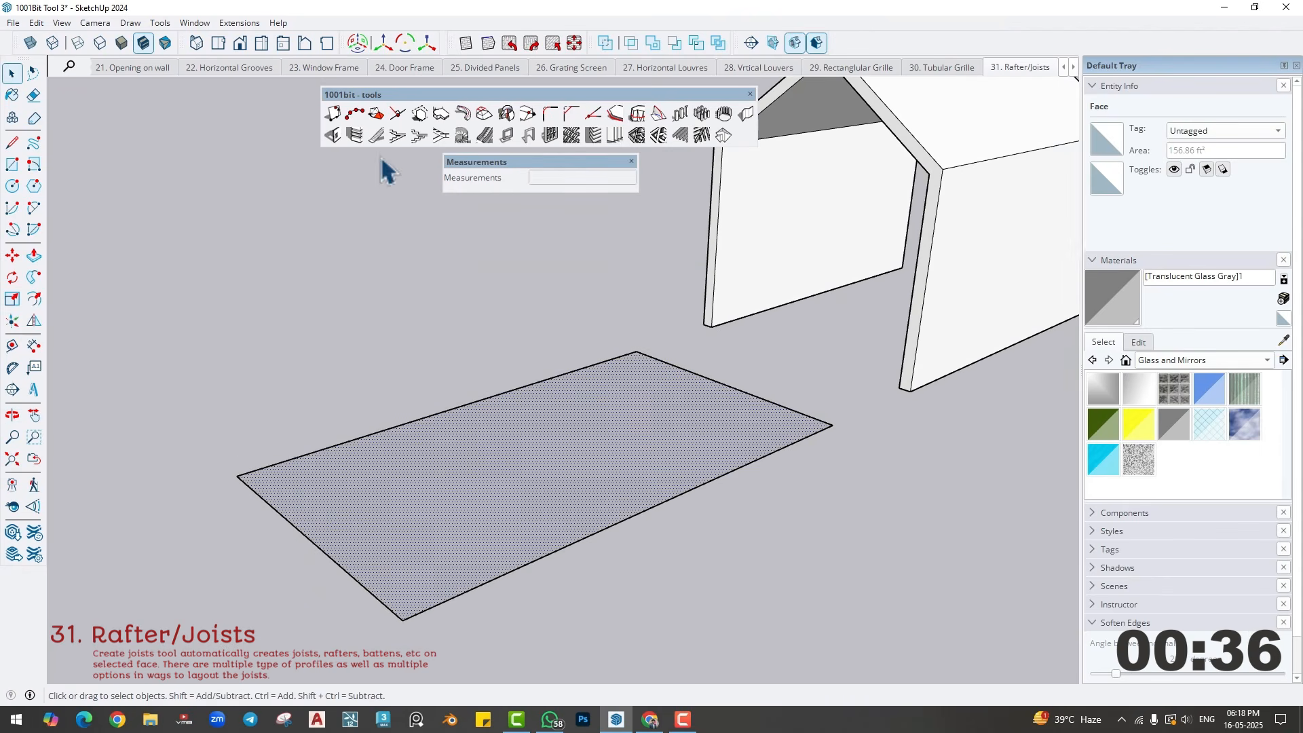
pyautogui.click(681, 136)
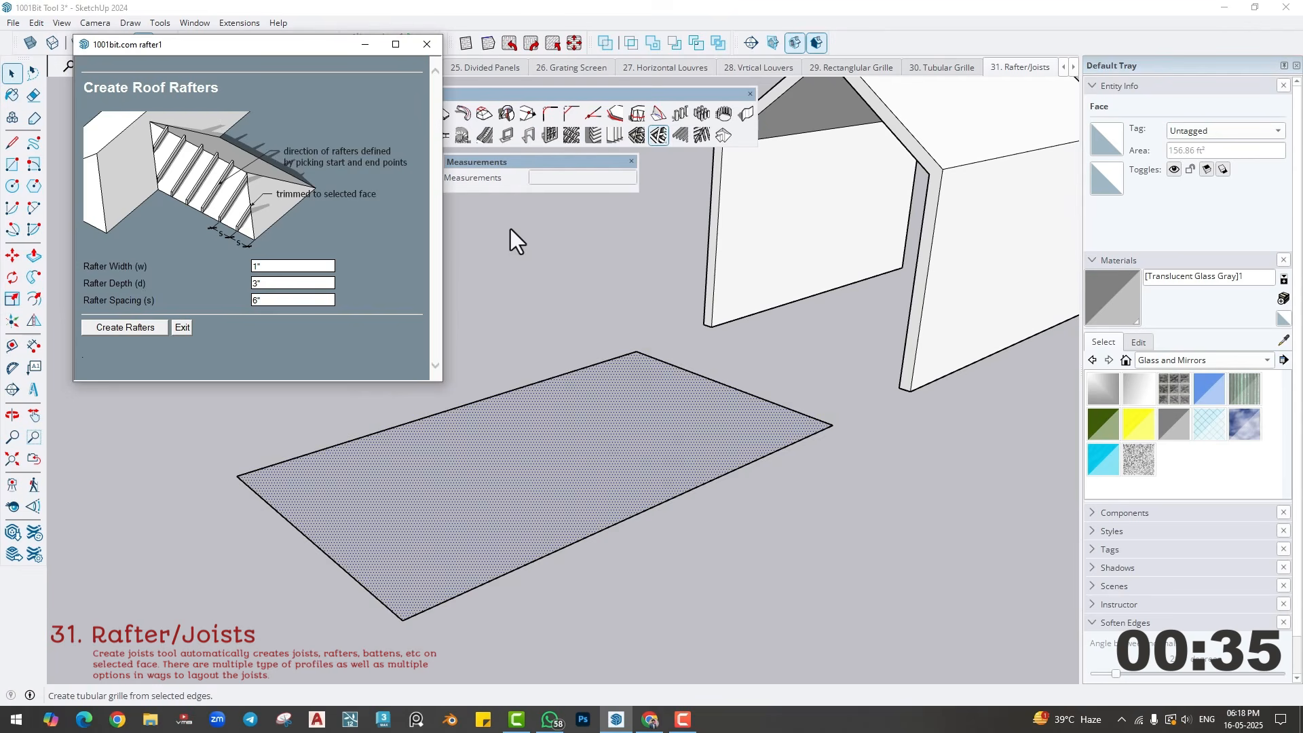
pyautogui.click(157, 327)
pyautogui.click(246, 481)
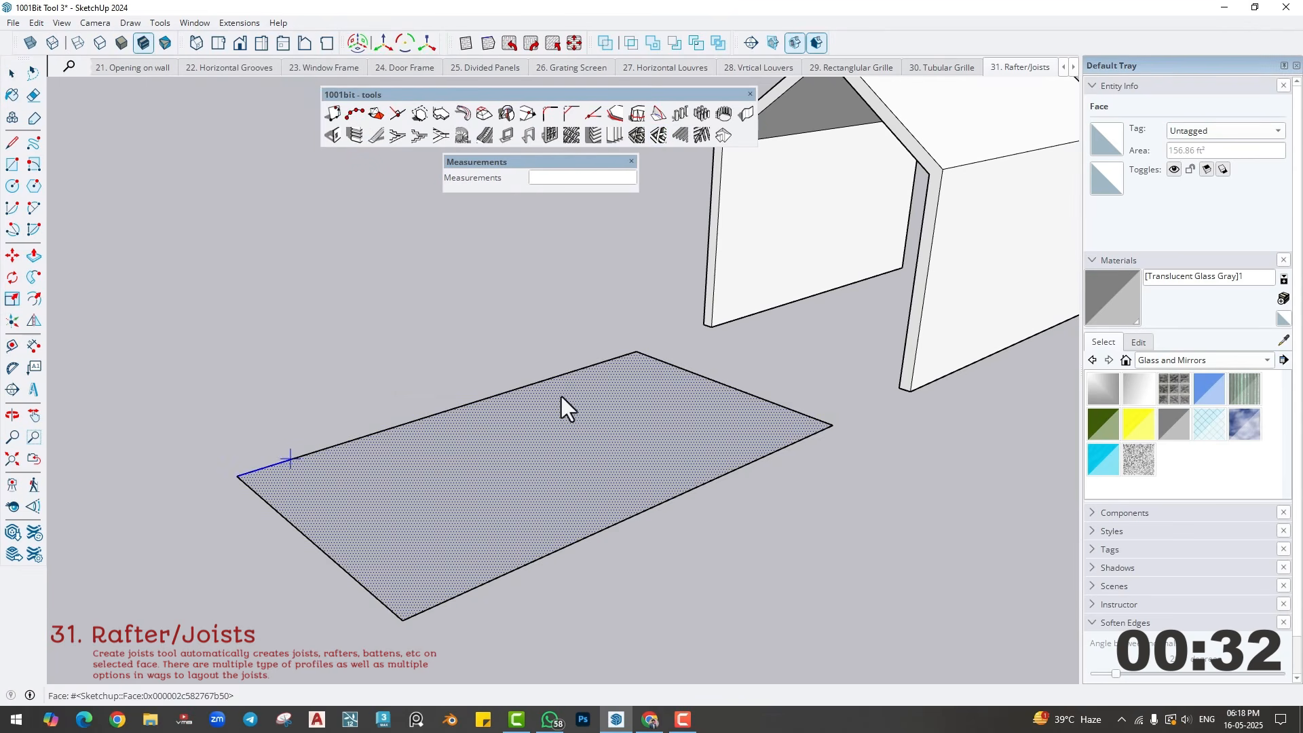
pyautogui.click(636, 354)
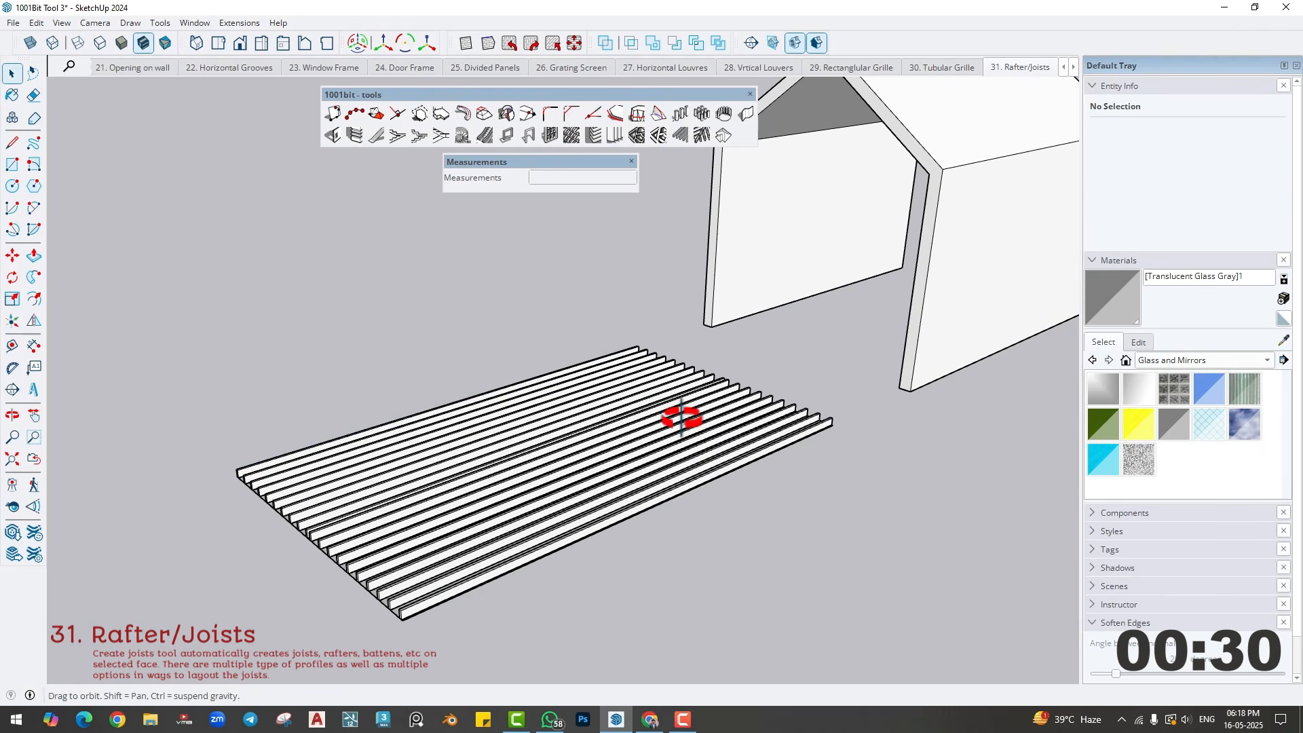
# - Create 1" by 3" rafters at 6" spacing on the gabled building's near roof slope, running from ridge to eave
pyautogui.moveTo(681, 418); pyautogui.dragTo(701, 465, button='middle')
pyautogui.scroll(-2, 702, 473)
pyautogui.keyDown('shift'); pyautogui.moveTo(793, 298); pyautogui.dragTo(640, 449, button='middle'); pyautogui.keyUp('shift')
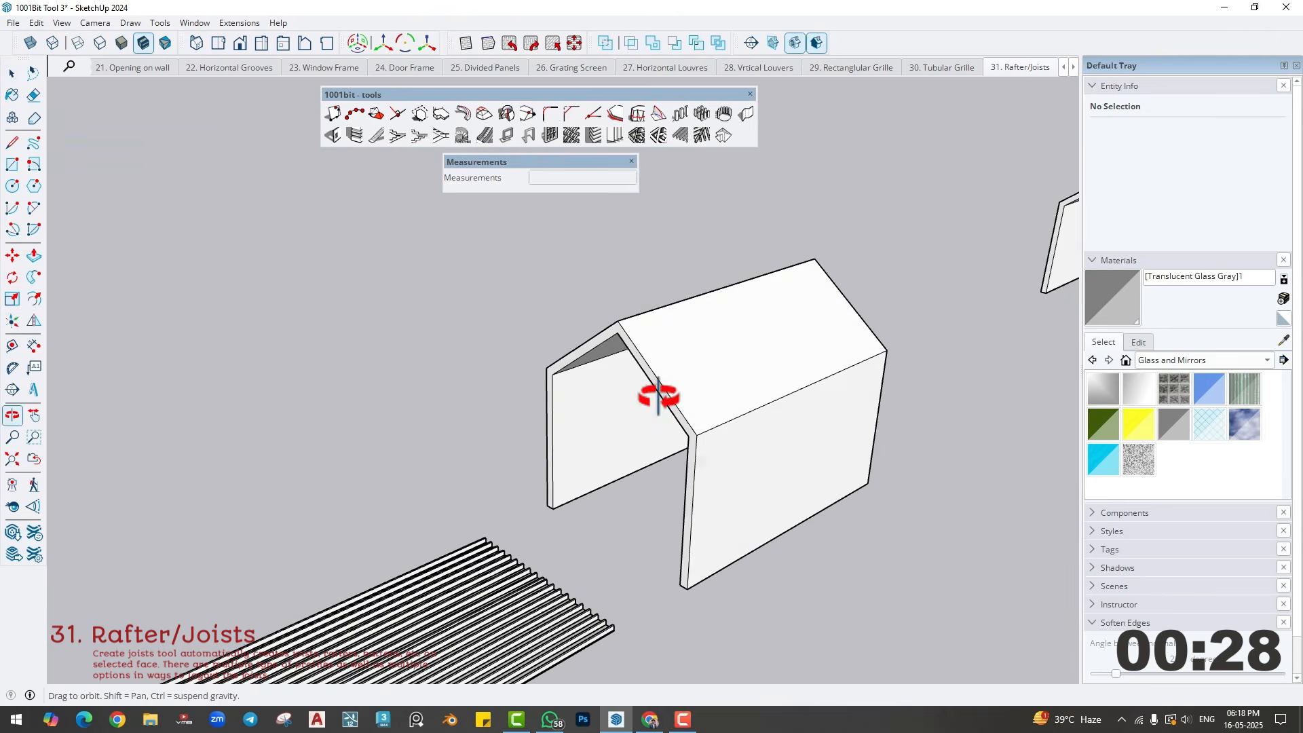
pyautogui.moveTo(658, 397)
pyautogui.mouseDown(button='middle')
pyautogui.moveTo(720, 356)
pyautogui.moveTo(663, 372)
pyautogui.mouseUp(button='middle')
pyautogui.scroll(2, 727, 354)
pyautogui.click(722, 384)
pyautogui.click(680, 135)
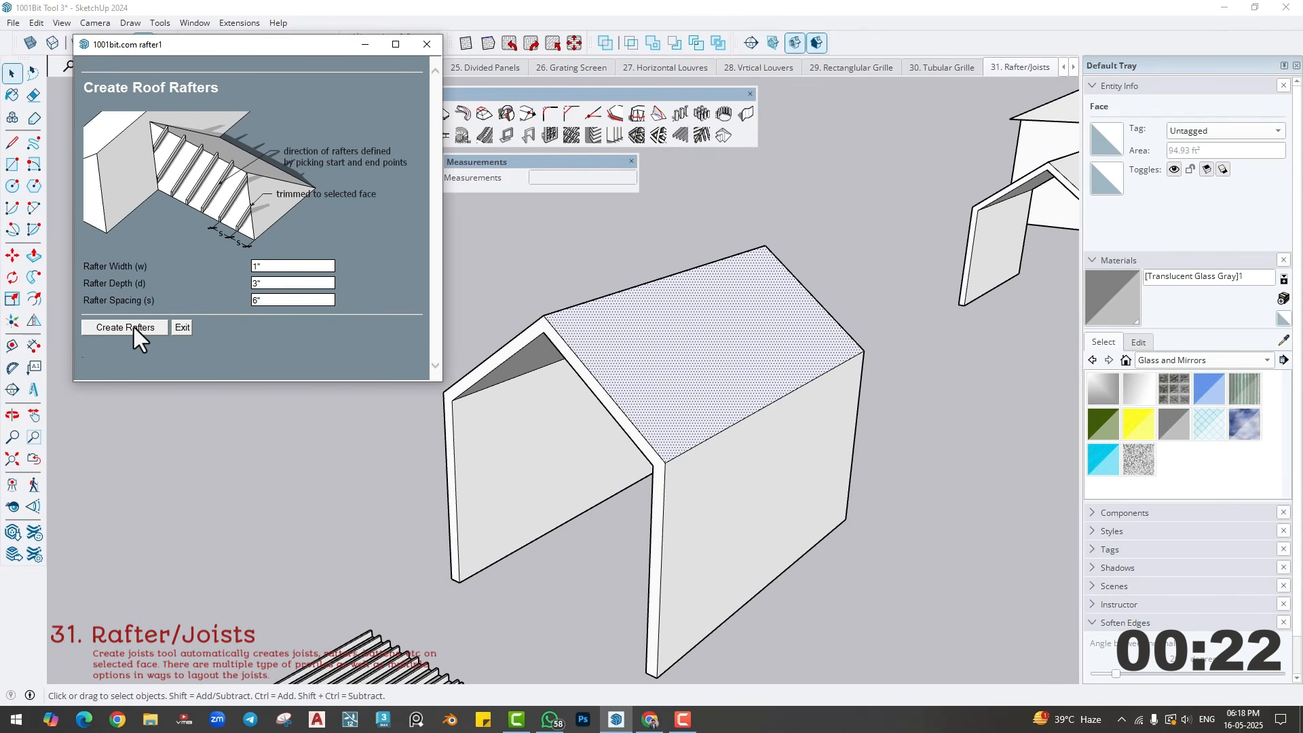
pyautogui.click(161, 329)
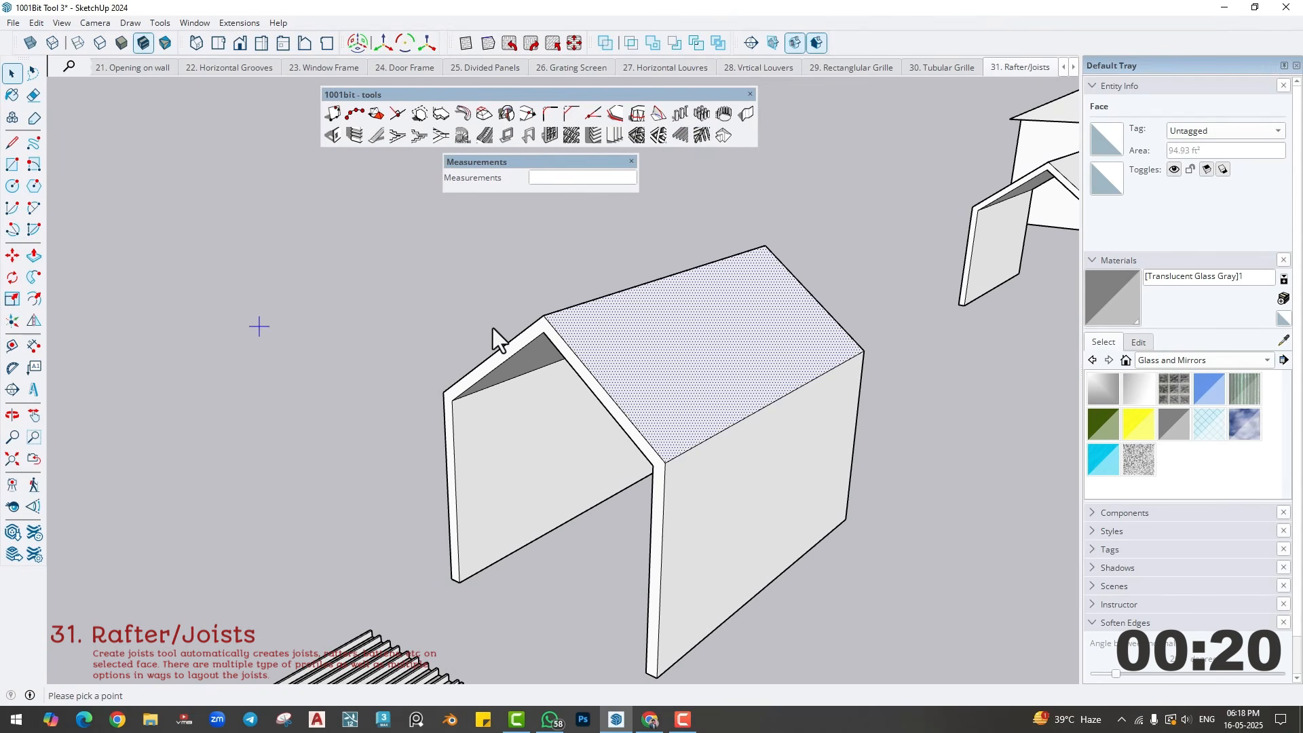
pyautogui.click(544, 317)
pyautogui.click(666, 454)
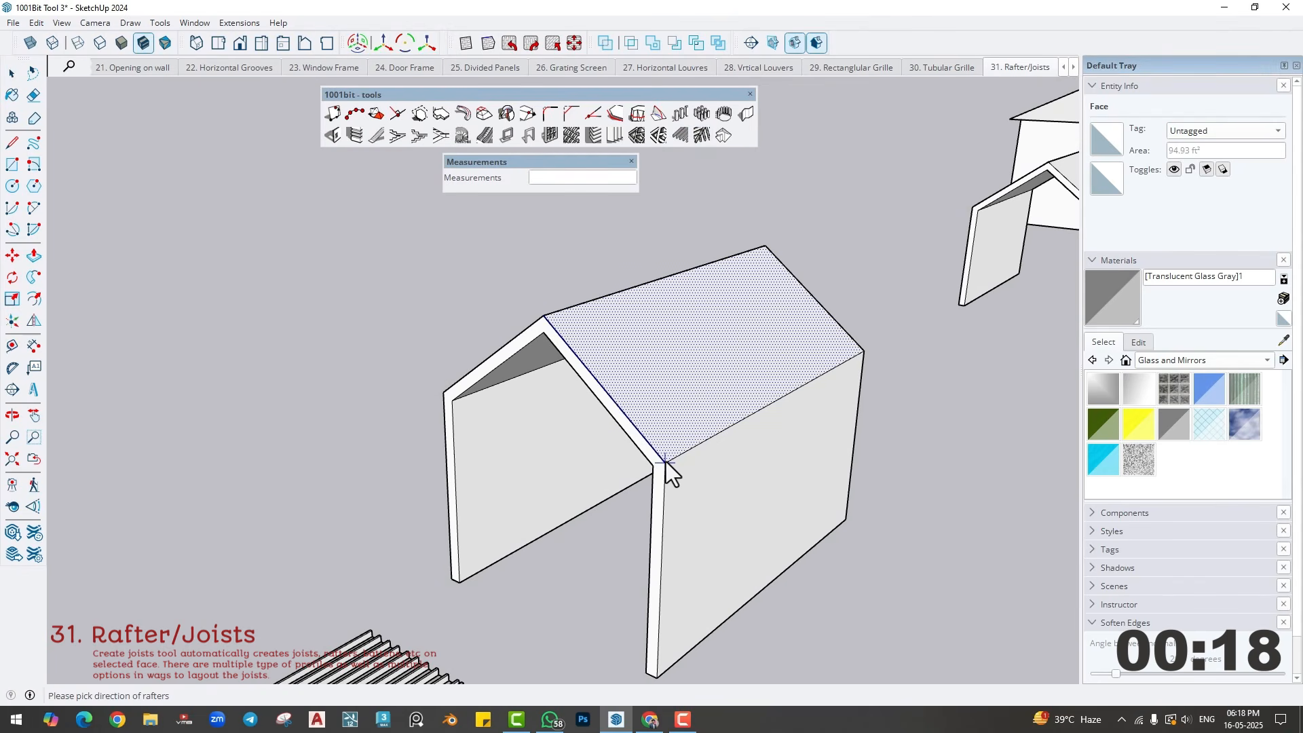
# - Create matching 1" by 3" rafters at 6" spacing on the opposite roof slope, running from ridge to eave
pyautogui.scroll(2, 645, 414)
pyautogui.moveTo(508, 410); pyautogui.dragTo(843, 451, button='middle')
pyautogui.moveTo(634, 372)
pyautogui.mouseDown(button='middle')
pyautogui.moveTo(582, 436)
pyautogui.moveTo(637, 396)
pyautogui.moveTo(632, 385)
pyautogui.mouseUp(button='middle')
pyautogui.click(677, 138)
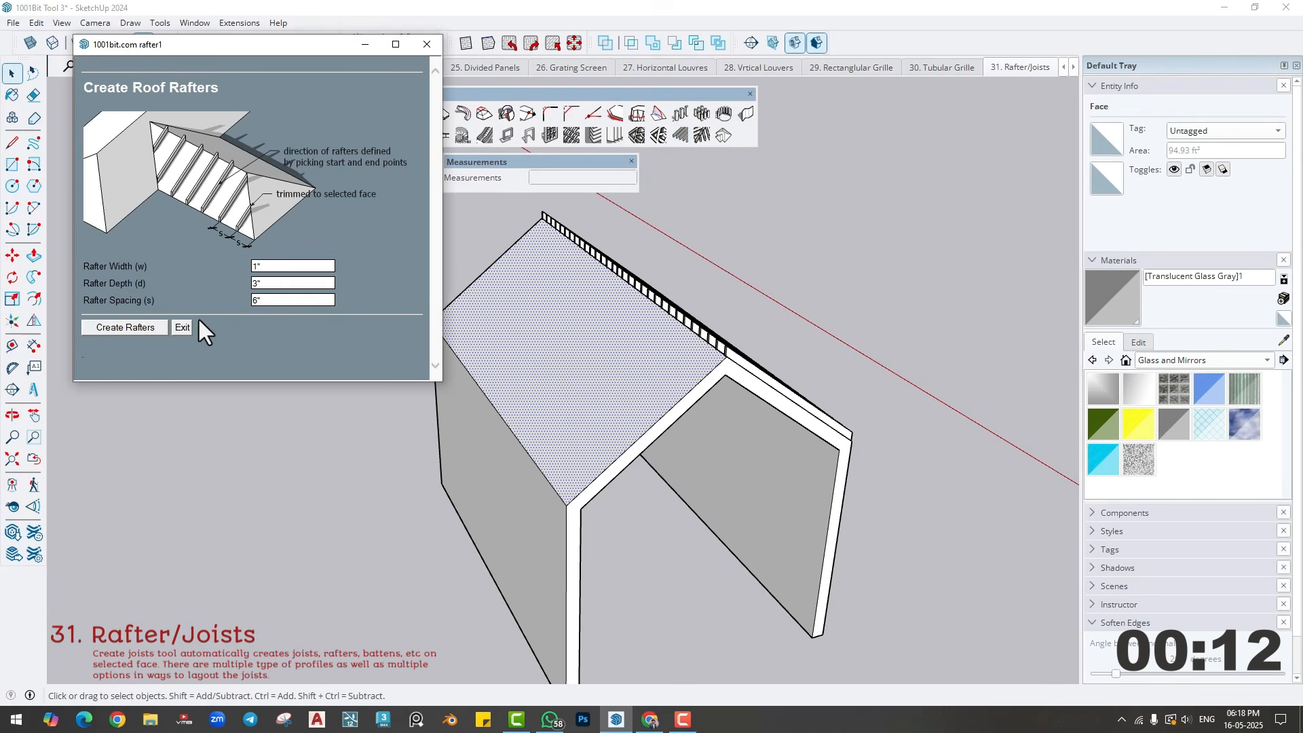
pyautogui.click(127, 327)
pyautogui.click(727, 362)
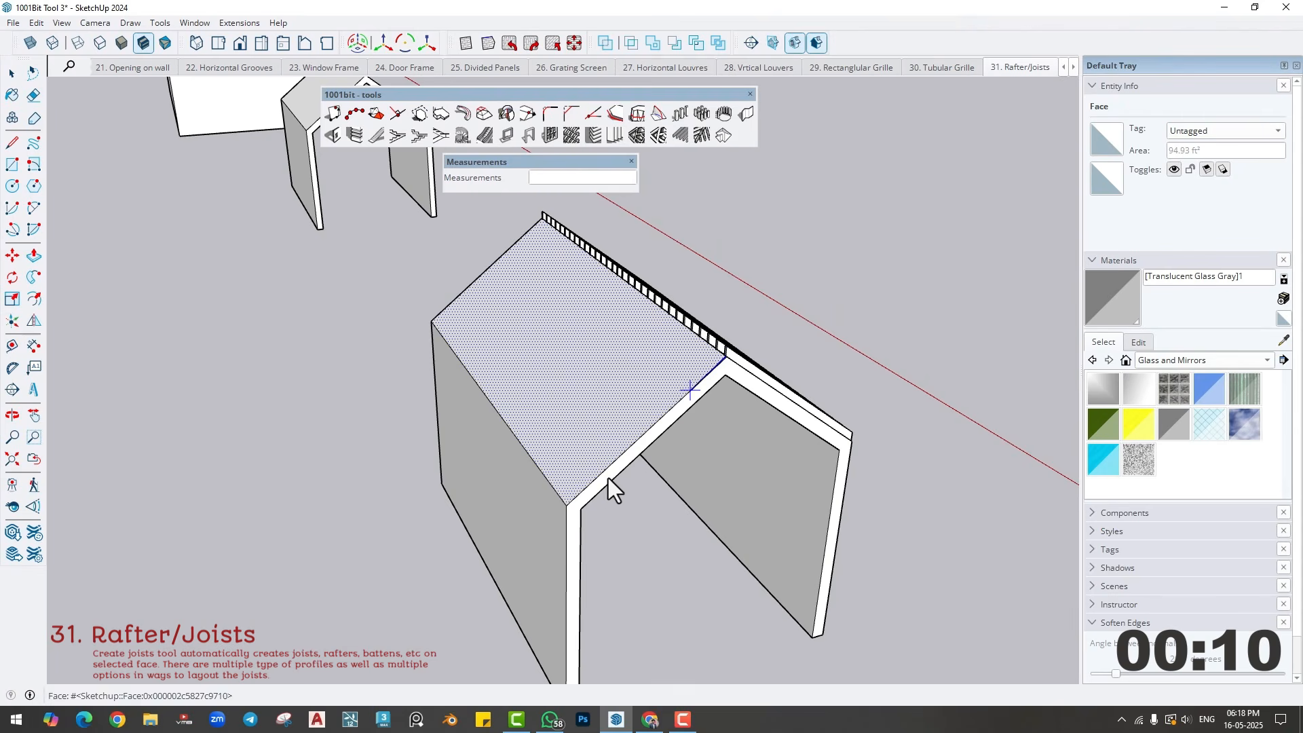
pyautogui.click(570, 506)
# - Hide the gabled building's walls and roof faces, leaving the rafters shown
pyautogui.moveTo(812, 462); pyautogui.dragTo(494, 465, button='middle')
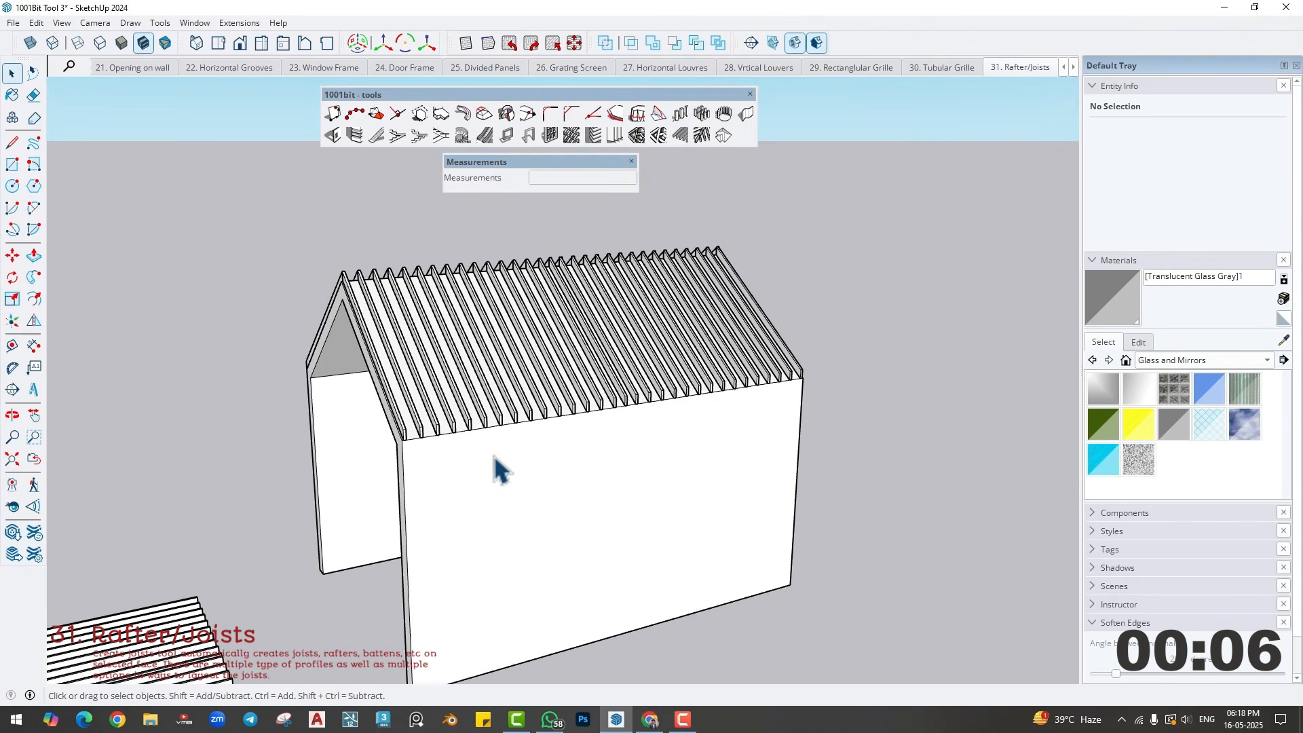
pyautogui.tripleClick(482, 472)
pyautogui.rightClick(481, 467)
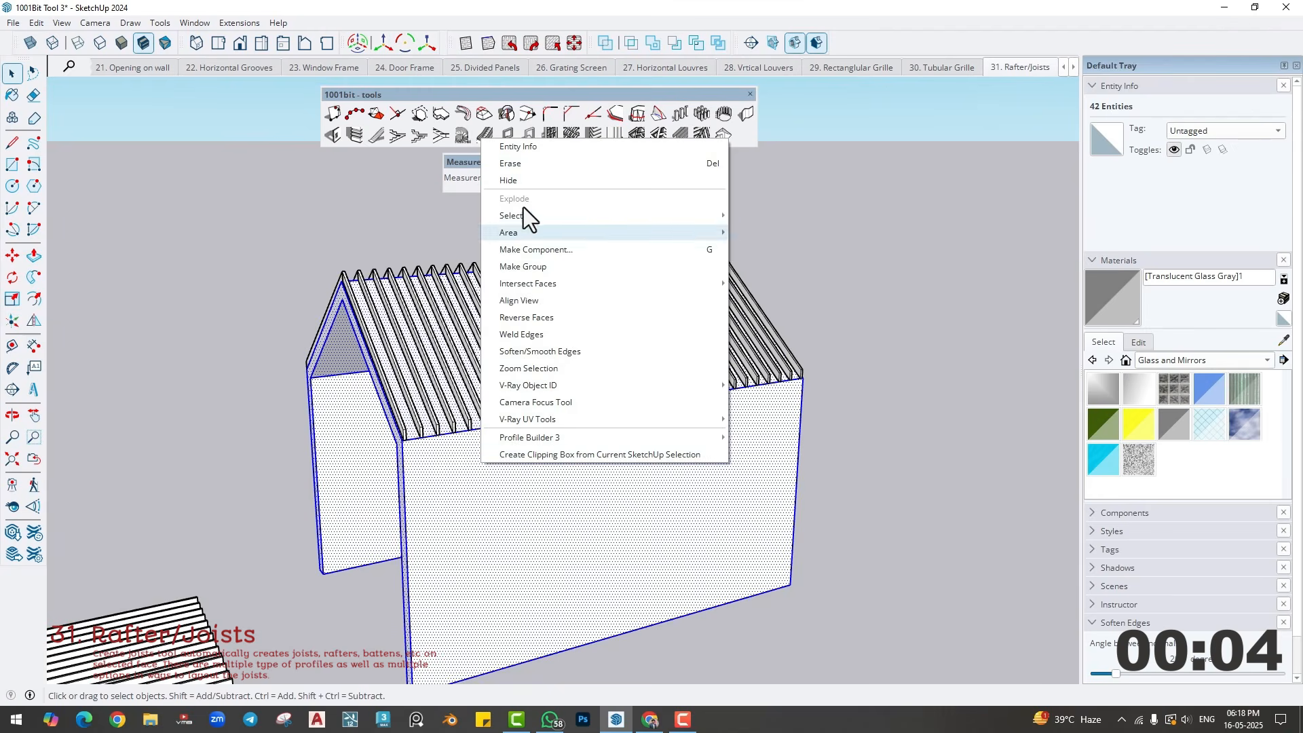
pyautogui.click(511, 180)
pyautogui.moveTo(506, 221); pyautogui.dragTo(479, 402, button='middle')
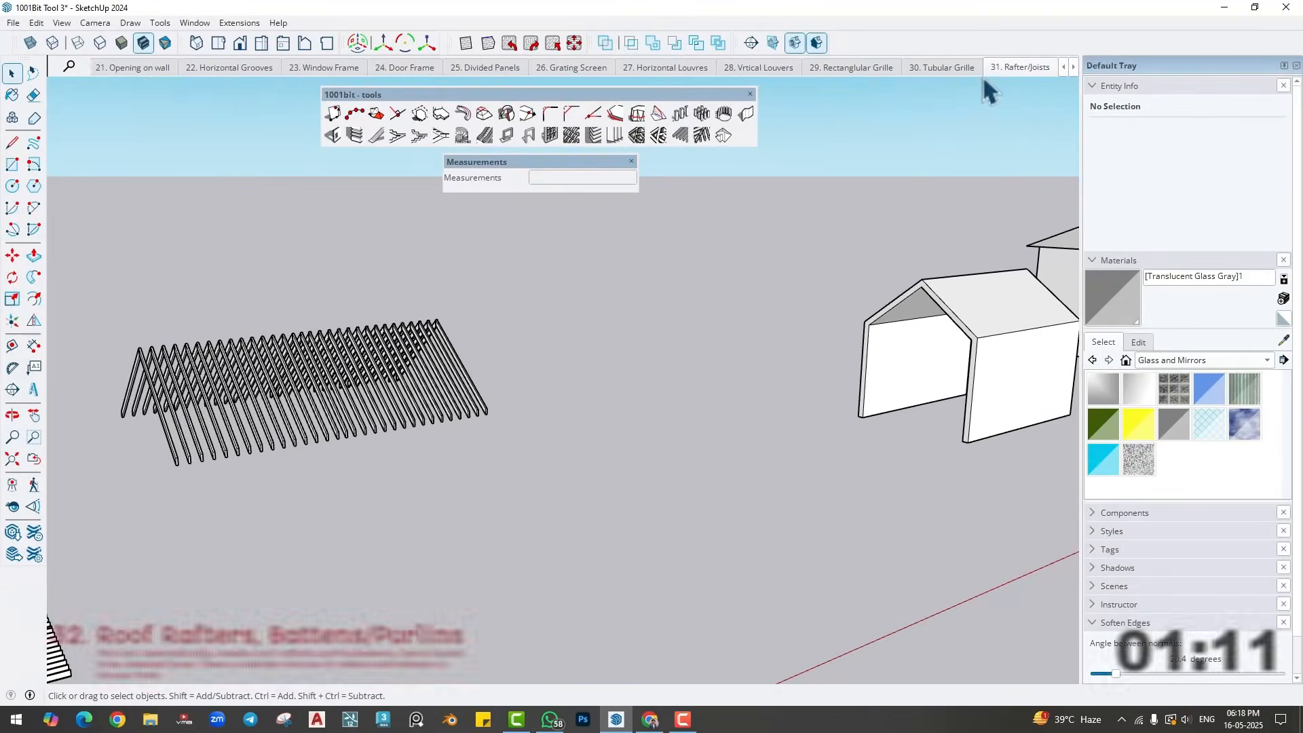
# - Switch to the "32. Roof Rafters, Battens/Purlins" scene and select both roof slopes of the gabled building
pyautogui.click(1005, 71)
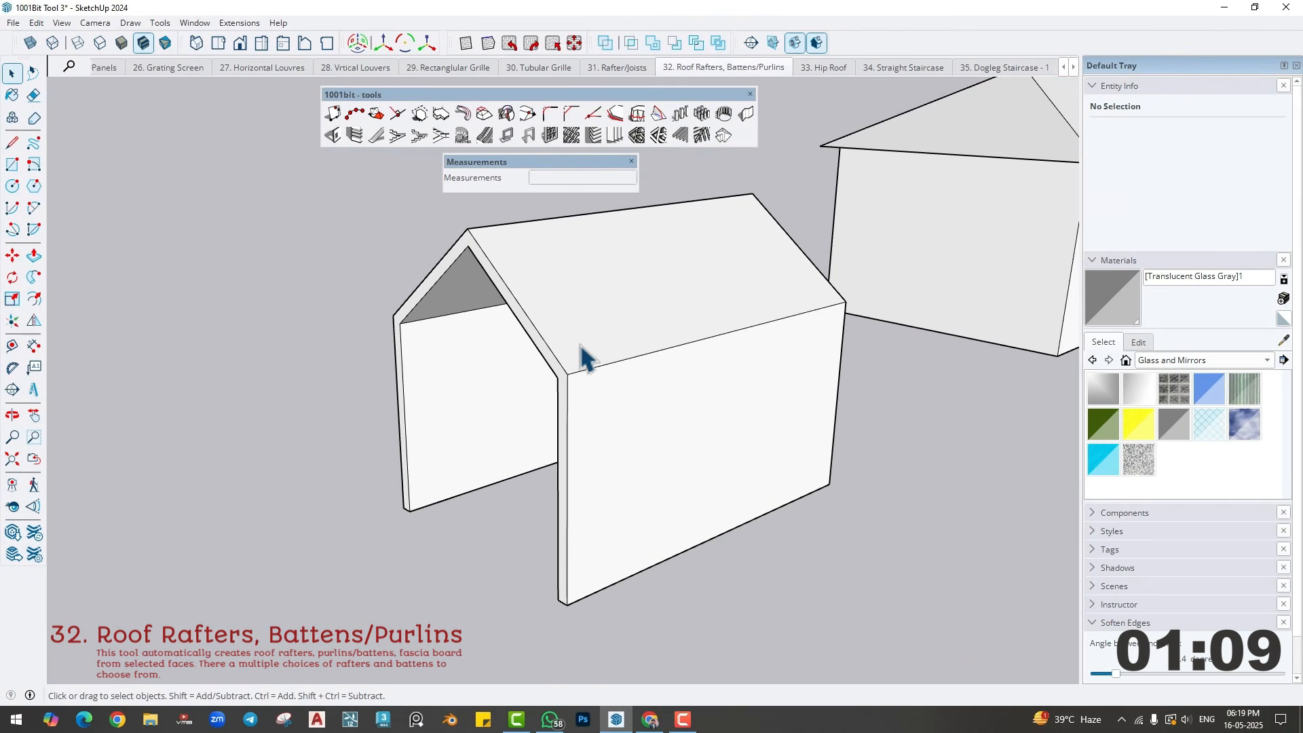
pyautogui.moveTo(543, 401); pyautogui.dragTo(682, 241, button='middle')
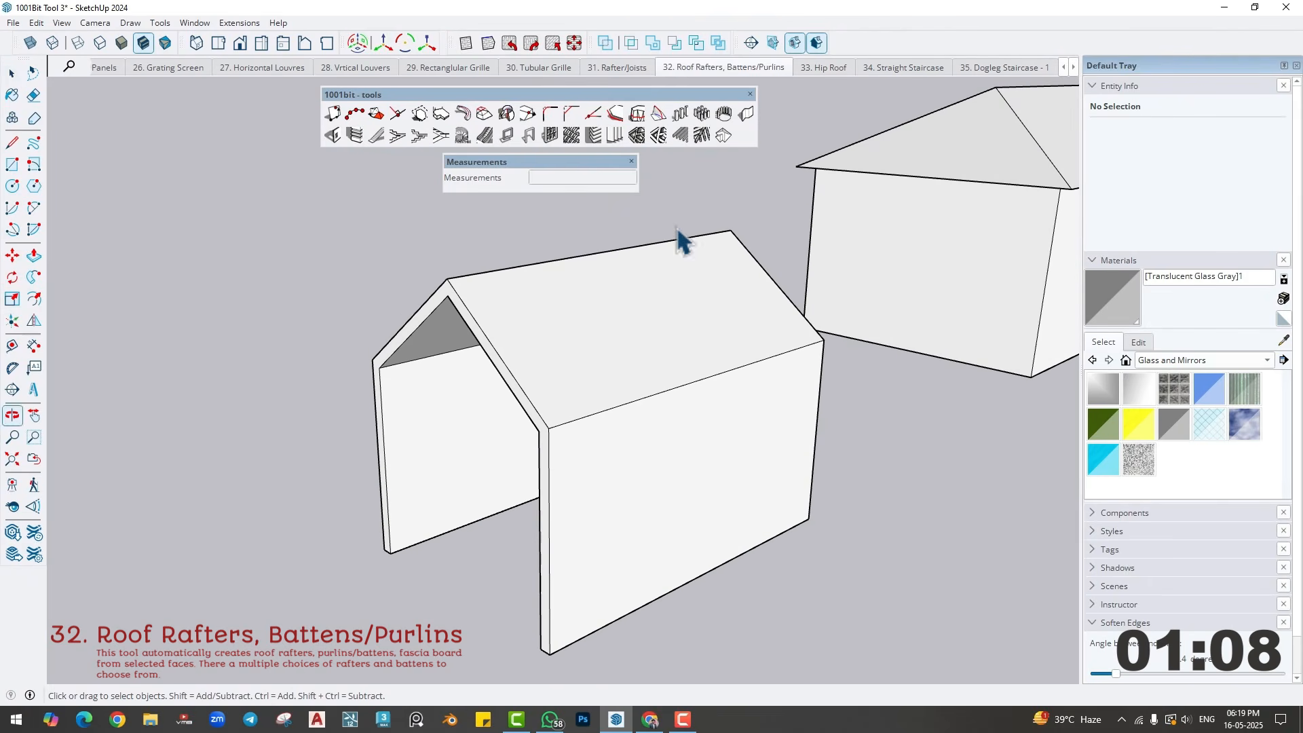
pyautogui.click(701, 136)
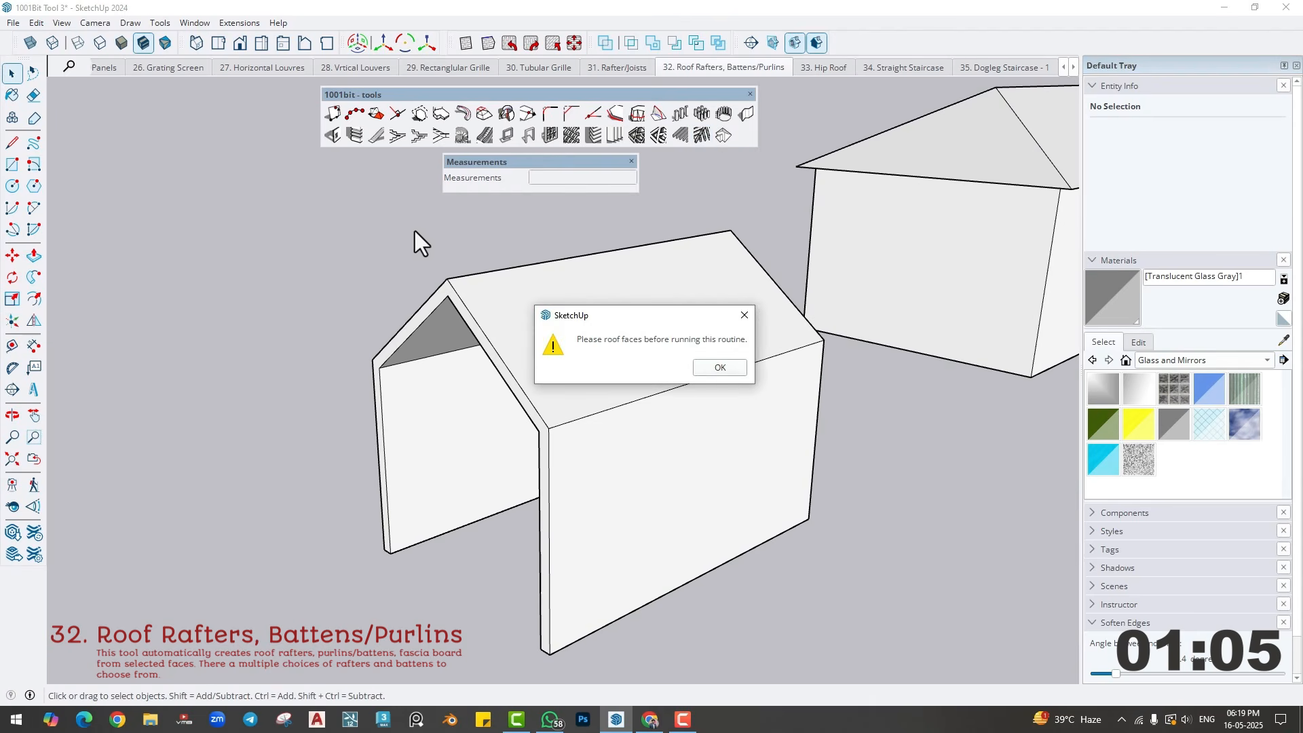
pyautogui.click(719, 367)
pyautogui.click(577, 323)
pyautogui.moveTo(526, 346); pyautogui.dragTo(504, 283, button='middle')
pyautogui.keyDown('ctrl'); pyautogui.click(543, 329); pyautogui.keyUp('ctrl')
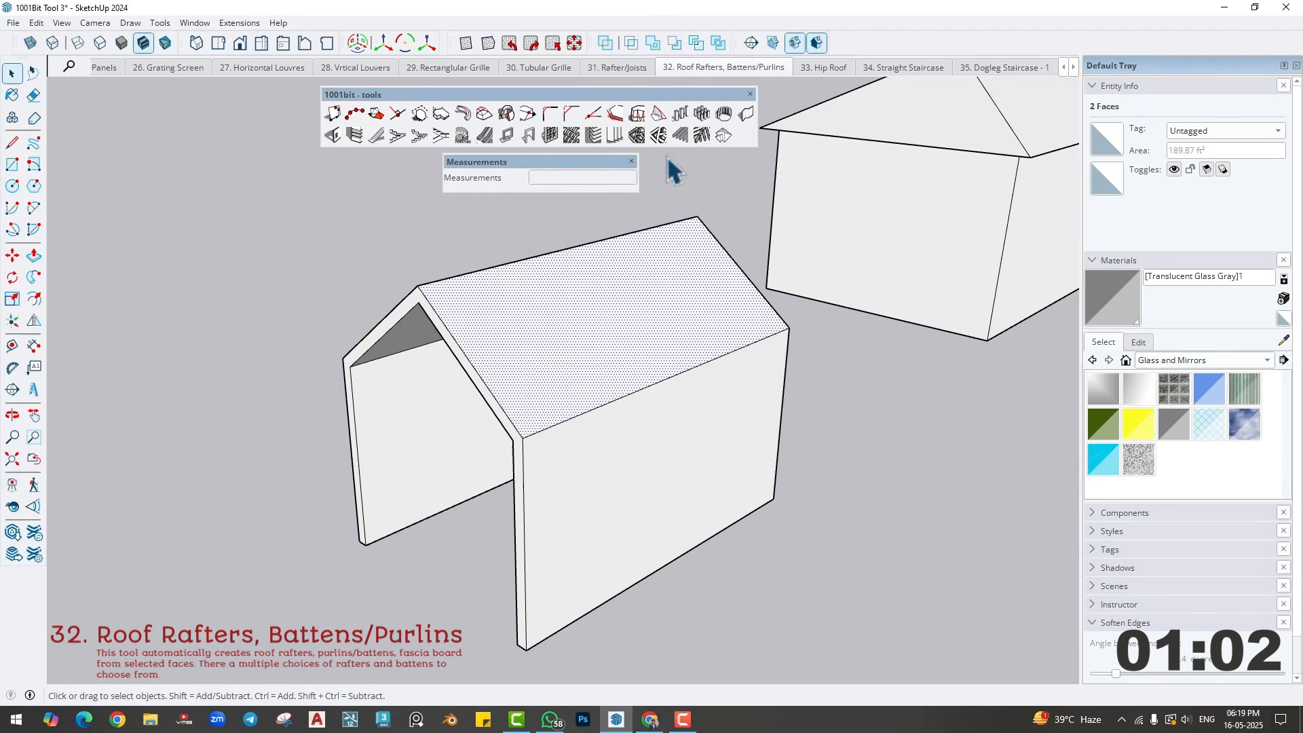
# - Create 1" by 3" rafters and 2" by 2" battens, both at 1' spacing, on the two selected roof slopes
pyautogui.click(705, 132)
pyautogui.moveTo(218, 45); pyautogui.dragTo(178, 50)
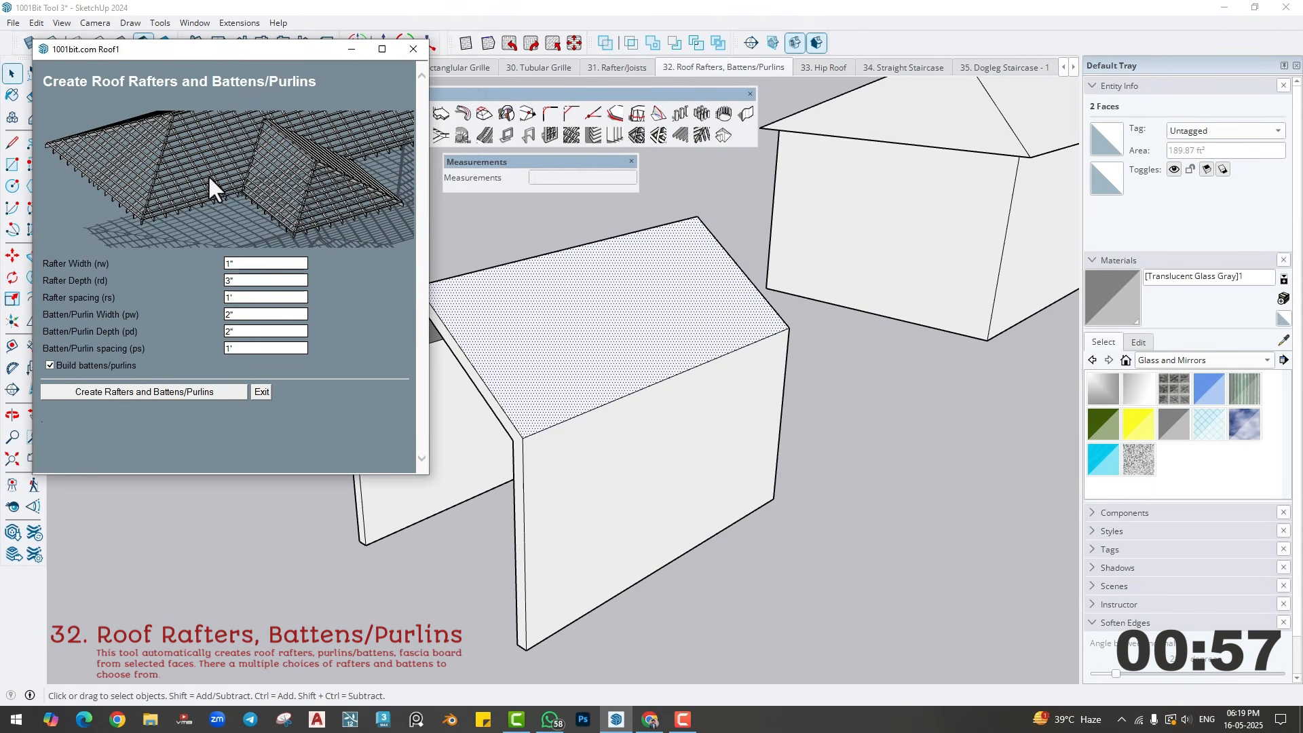
pyautogui.click(244, 263)
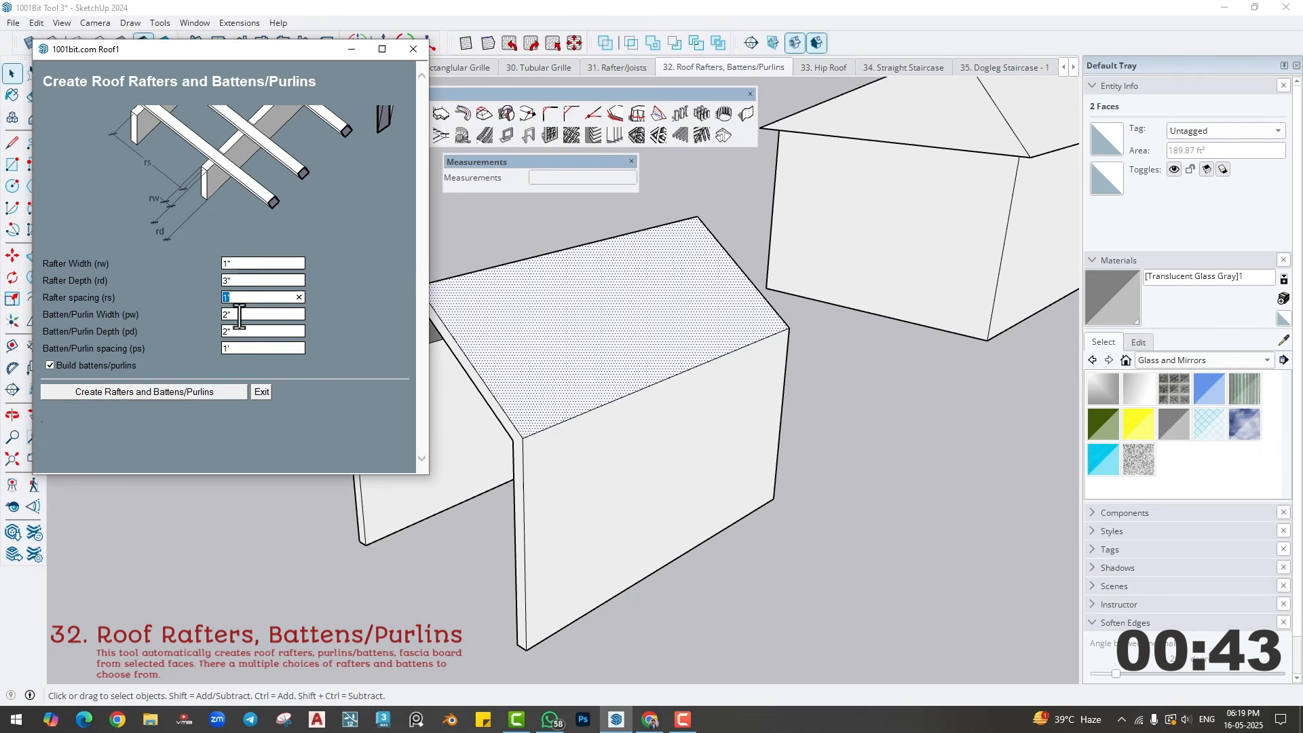
pyautogui.press('Tab')
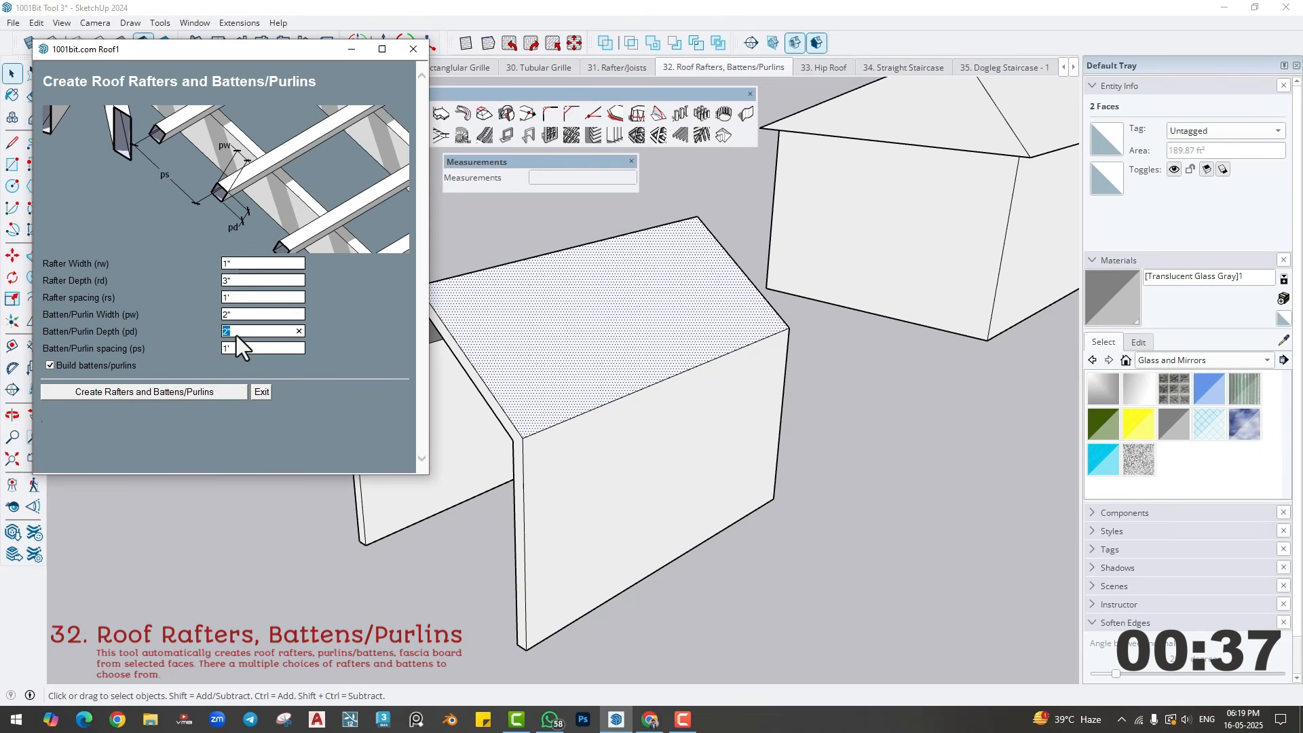
pyautogui.click(207, 391)
pyautogui.scroll(1, 526, 372)
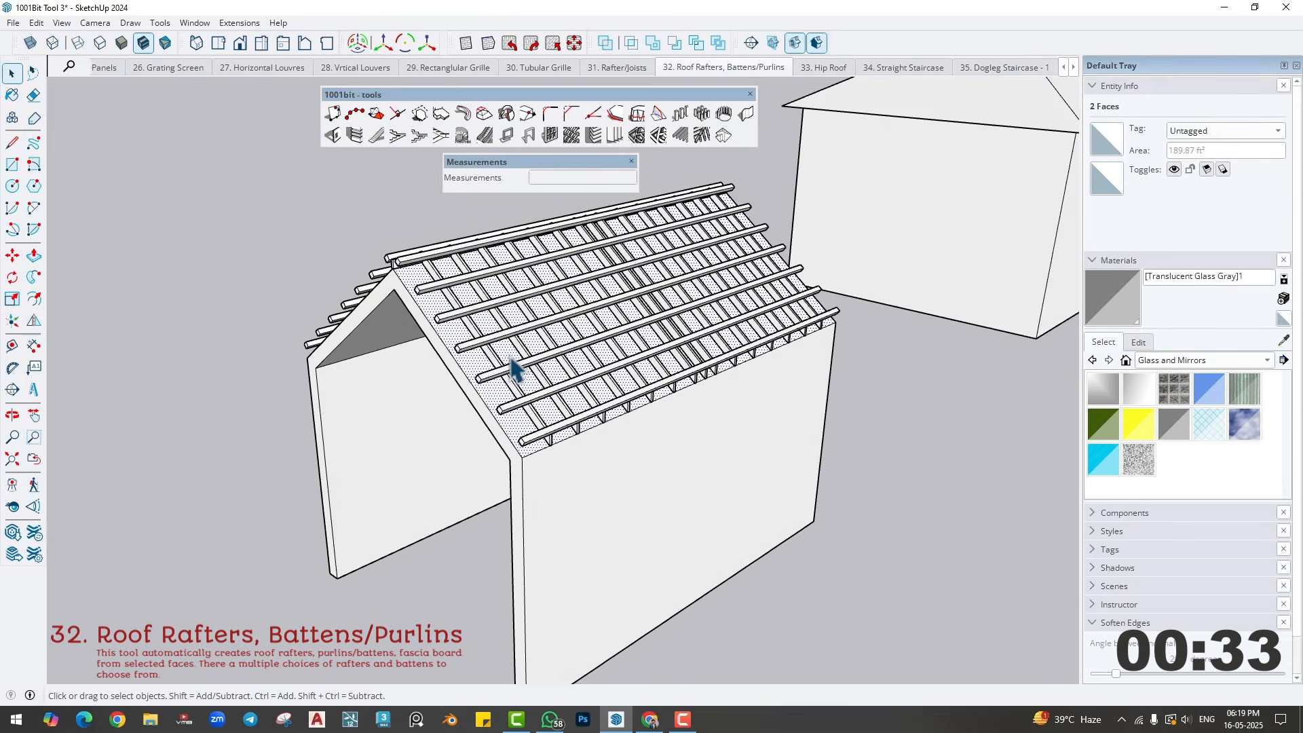
# - Delete the rafters and battens from both slopes of the gabled roof
pyautogui.moveTo(516, 370); pyautogui.dragTo(466, 328, button='middle')
pyautogui.click(464, 326)
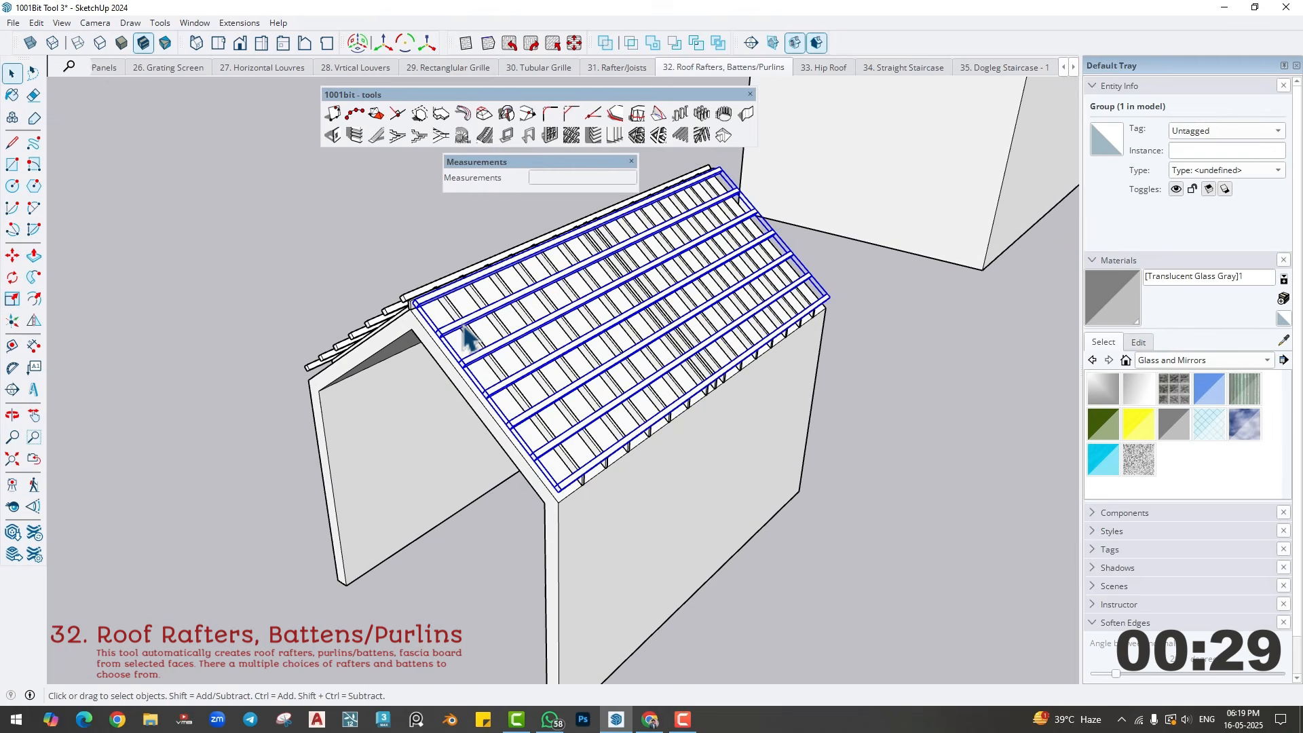
pyautogui.press('Delete')
pyautogui.moveTo(419, 307); pyautogui.dragTo(696, 418, button='middle')
pyautogui.click(520, 320)
pyautogui.press('Delete')
# - Create 1" by 3" rafters at 1' spacing, without battens, on both slopes of the gabled roof
pyautogui.keyDown('shift'); pyautogui.click(502, 330); pyautogui.keyUp('shift')
pyautogui.moveTo(501, 333); pyautogui.dragTo(393, 316, button='middle')
pyautogui.click(702, 135)
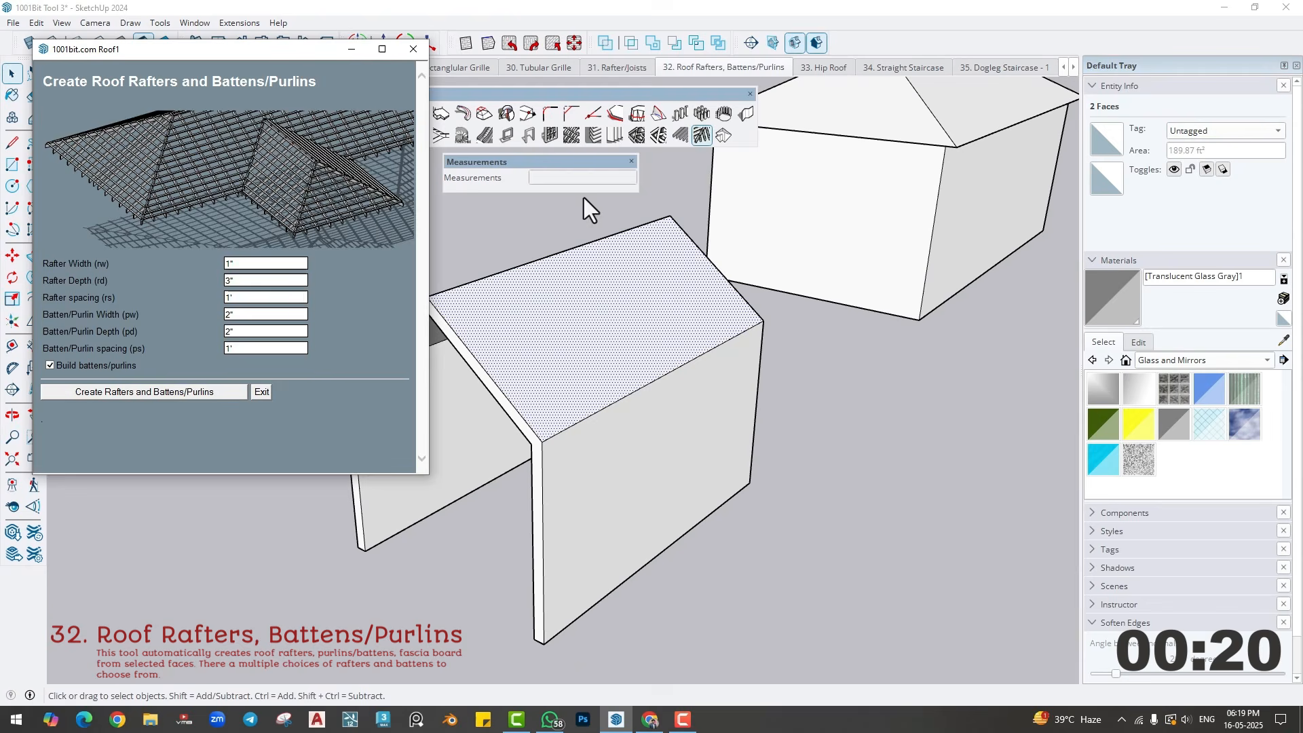
pyautogui.click(50, 365)
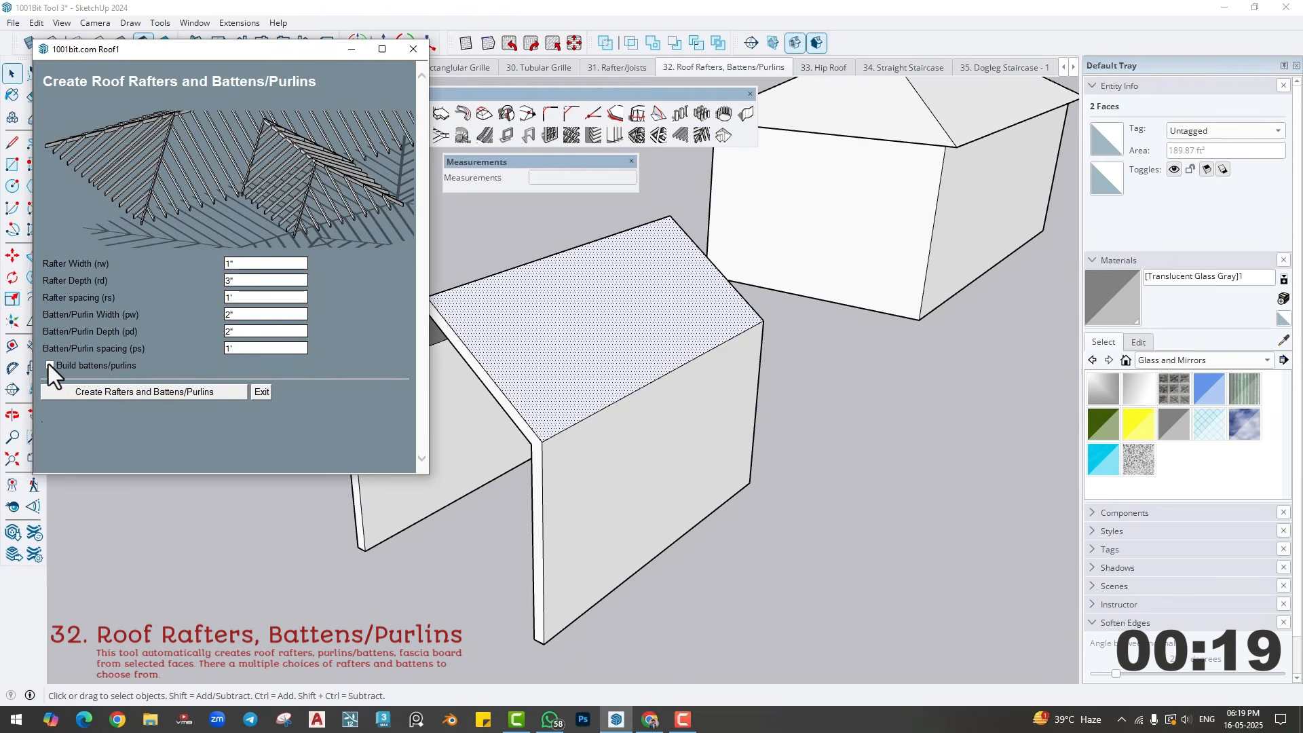
pyautogui.click(152, 391)
pyautogui.moveTo(619, 328); pyautogui.dragTo(460, 397, button='middle')
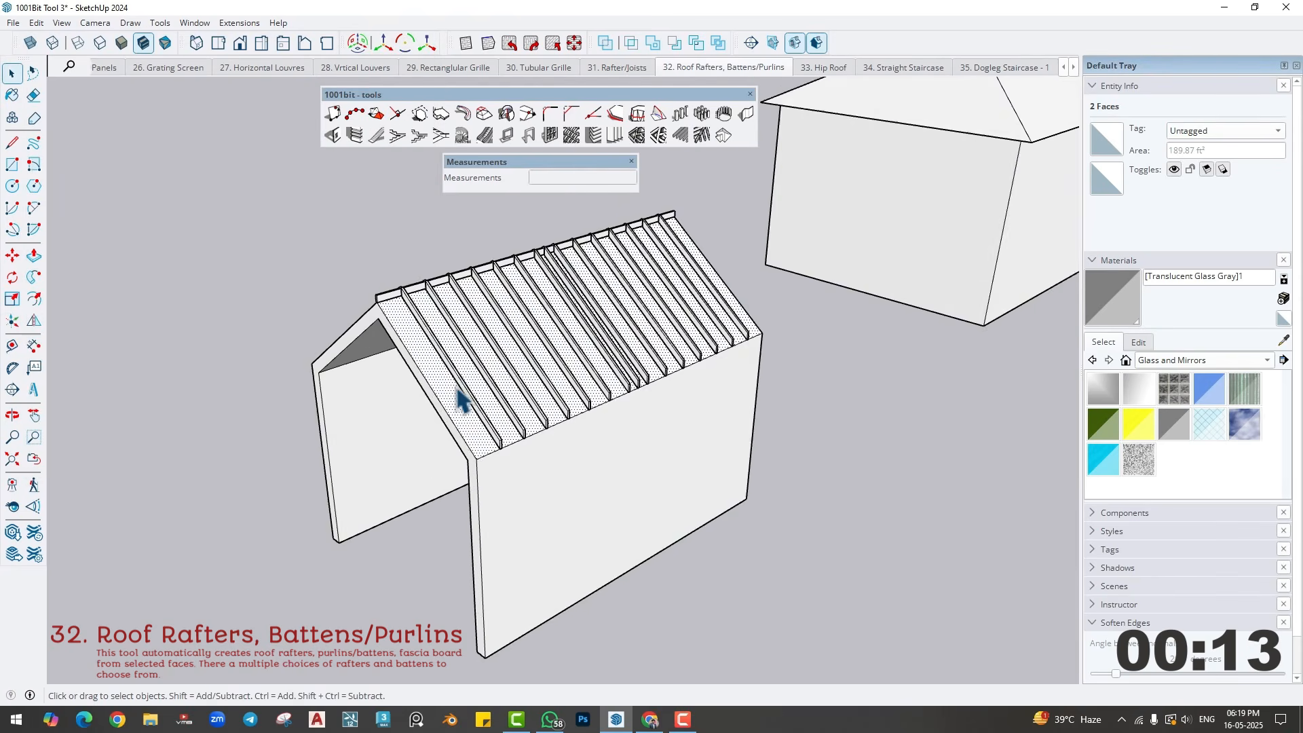
# - Create 1" by 3" rafters and 2" by 2" battens, both at 1' spacing, on all four faces of the hip roof
pyautogui.scroll(-2, 459, 392)
pyautogui.keyDown('shift'); pyautogui.moveTo(762, 312); pyautogui.dragTo(532, 529, button='middle'); pyautogui.keyUp('shift')
pyautogui.moveTo(532, 529); pyautogui.dragTo(458, 590, button='middle')
pyautogui.scroll(2, 565, 429)
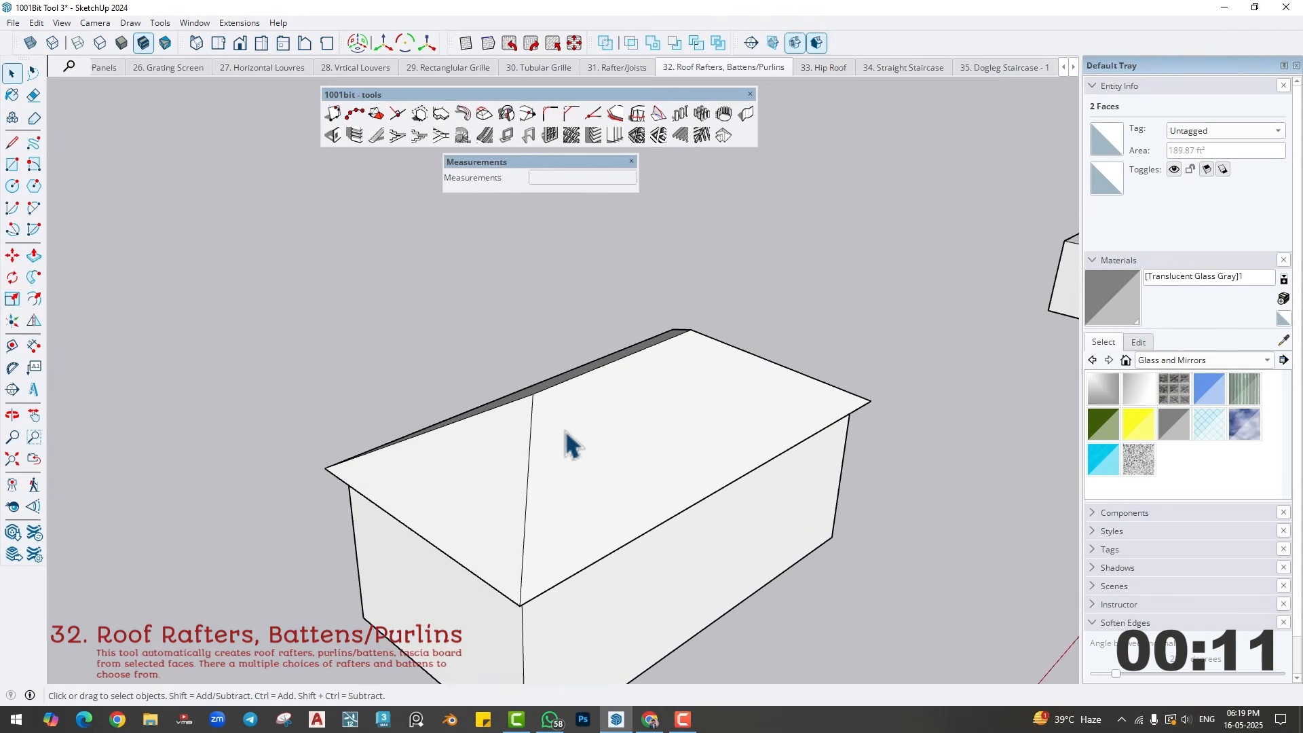
pyautogui.doubleClick(604, 454)
pyautogui.moveTo(596, 459); pyautogui.dragTo(548, 394, button='middle')
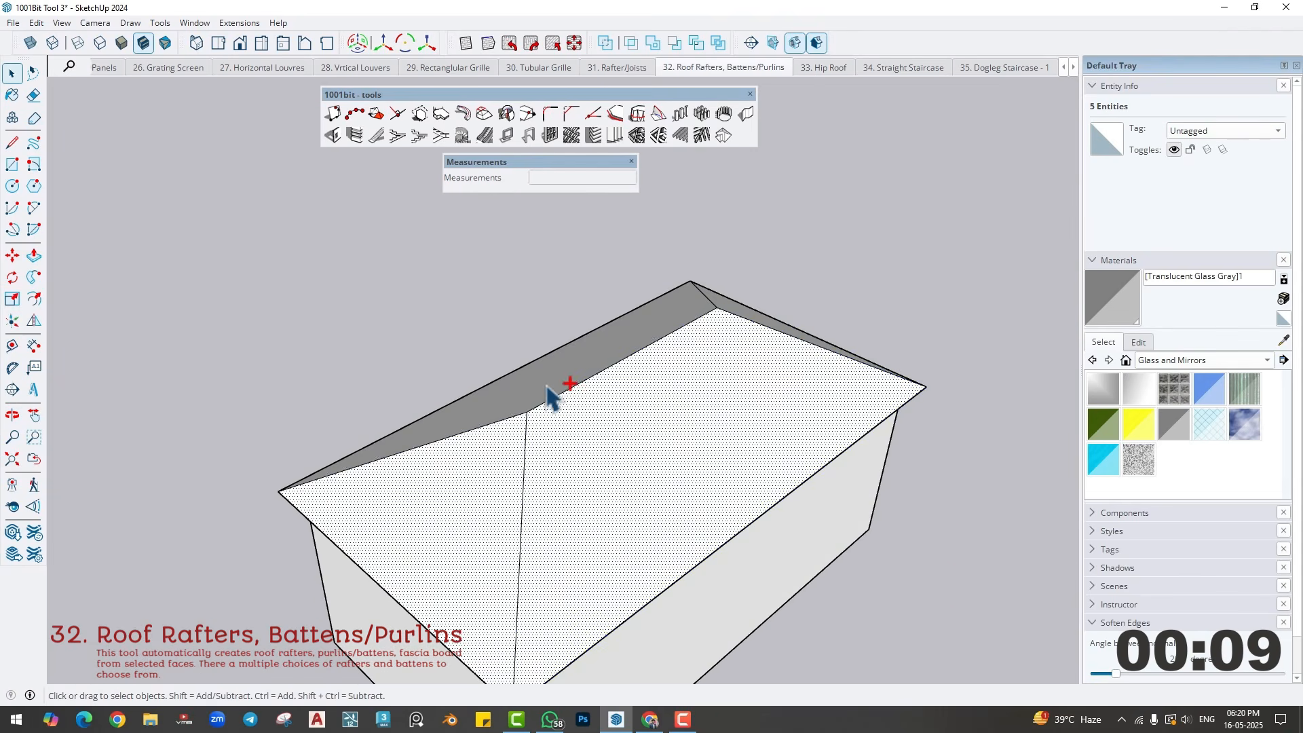
pyautogui.keyDown('ctrl'); pyautogui.click(561, 367); pyautogui.keyUp('ctrl')
pyautogui.keyDown('ctrl'); pyautogui.click(737, 307); pyautogui.keyUp('ctrl')
pyautogui.moveTo(718, 426); pyautogui.dragTo(722, 218, button='middle')
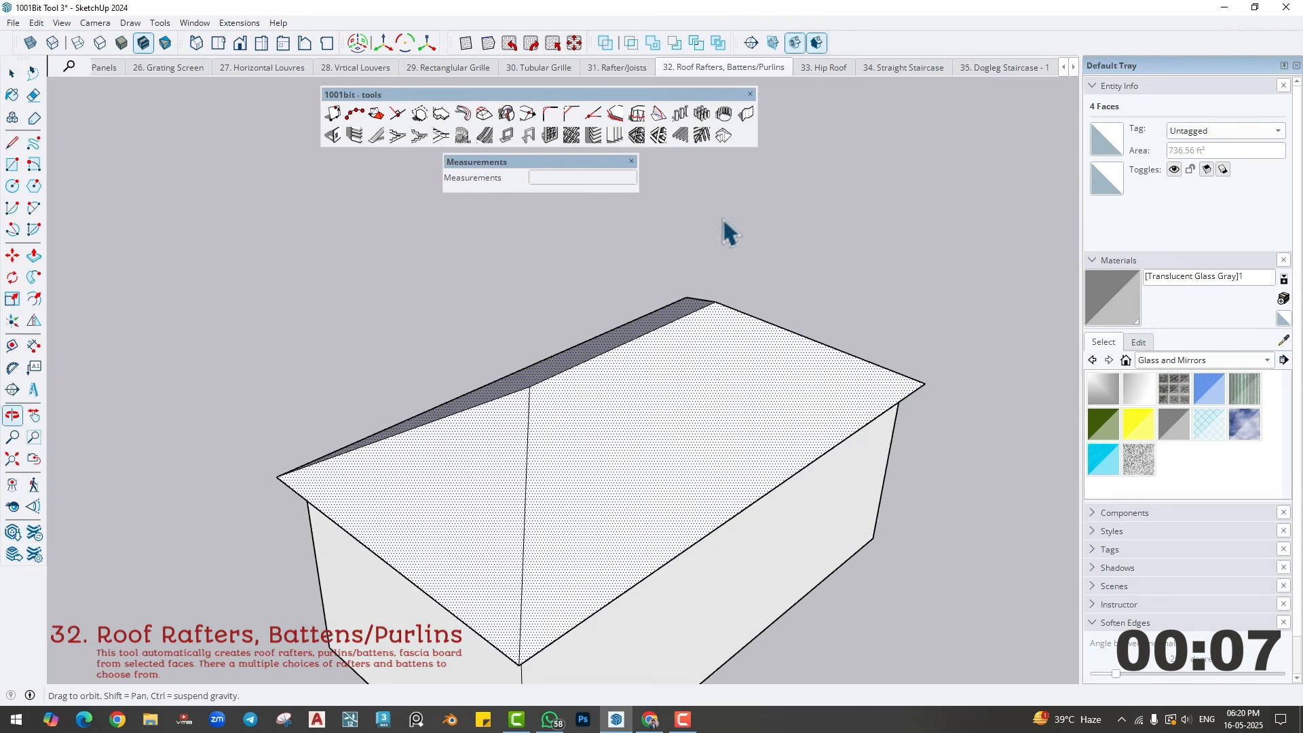
pyautogui.click(701, 135)
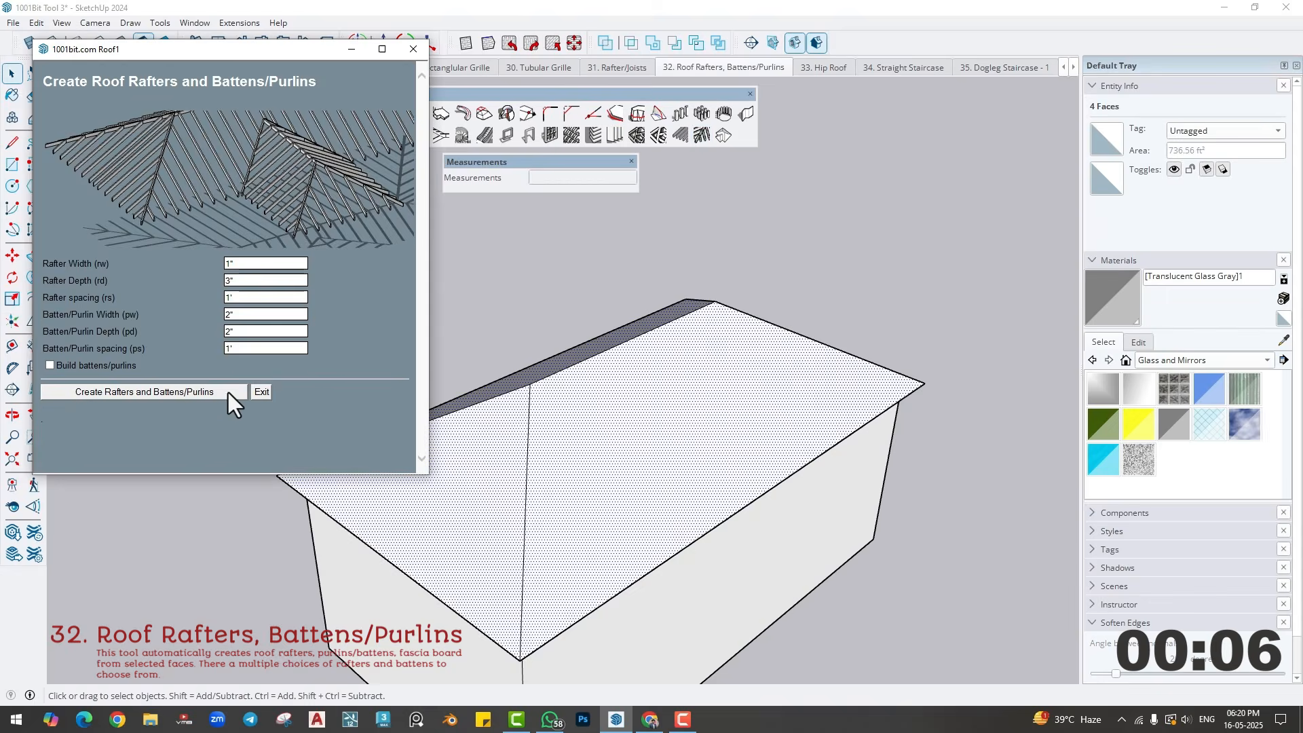
pyautogui.click(50, 365)
pyautogui.click(118, 392)
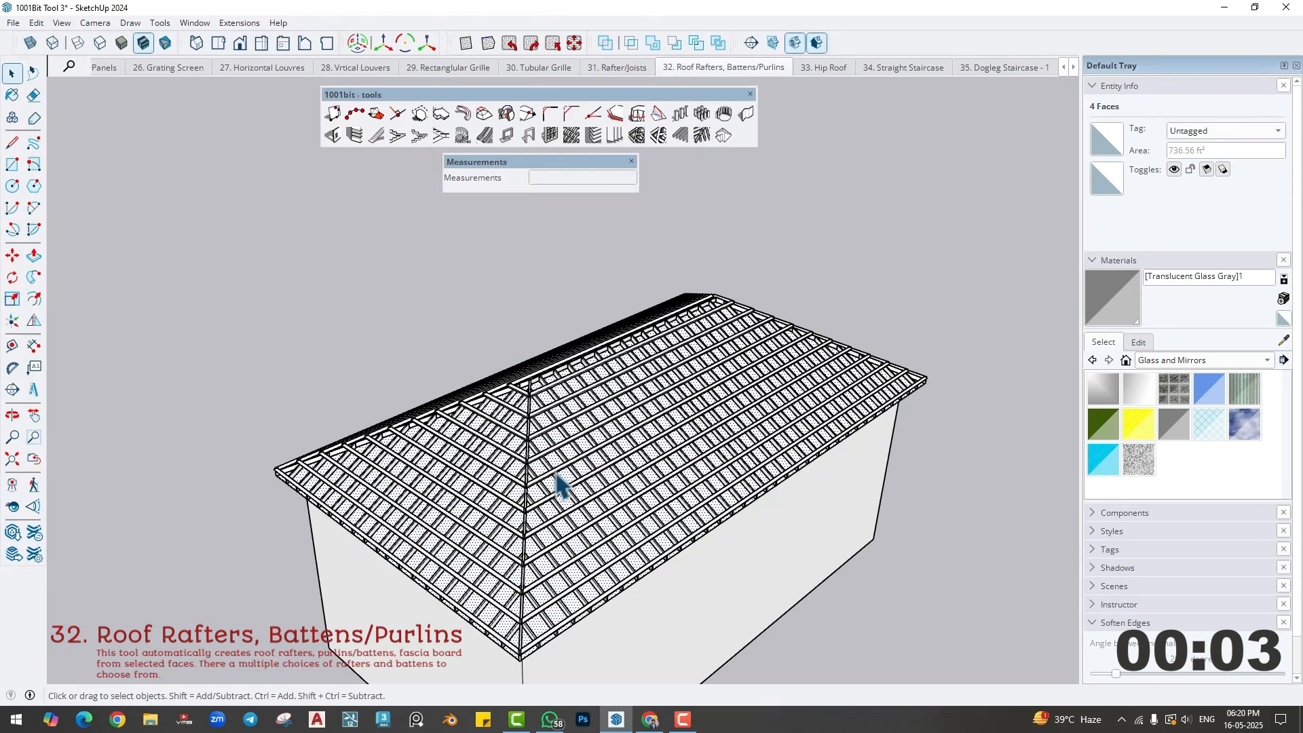
pyautogui.moveTo(563, 470); pyautogui.dragTo(622, 439, button='middle')
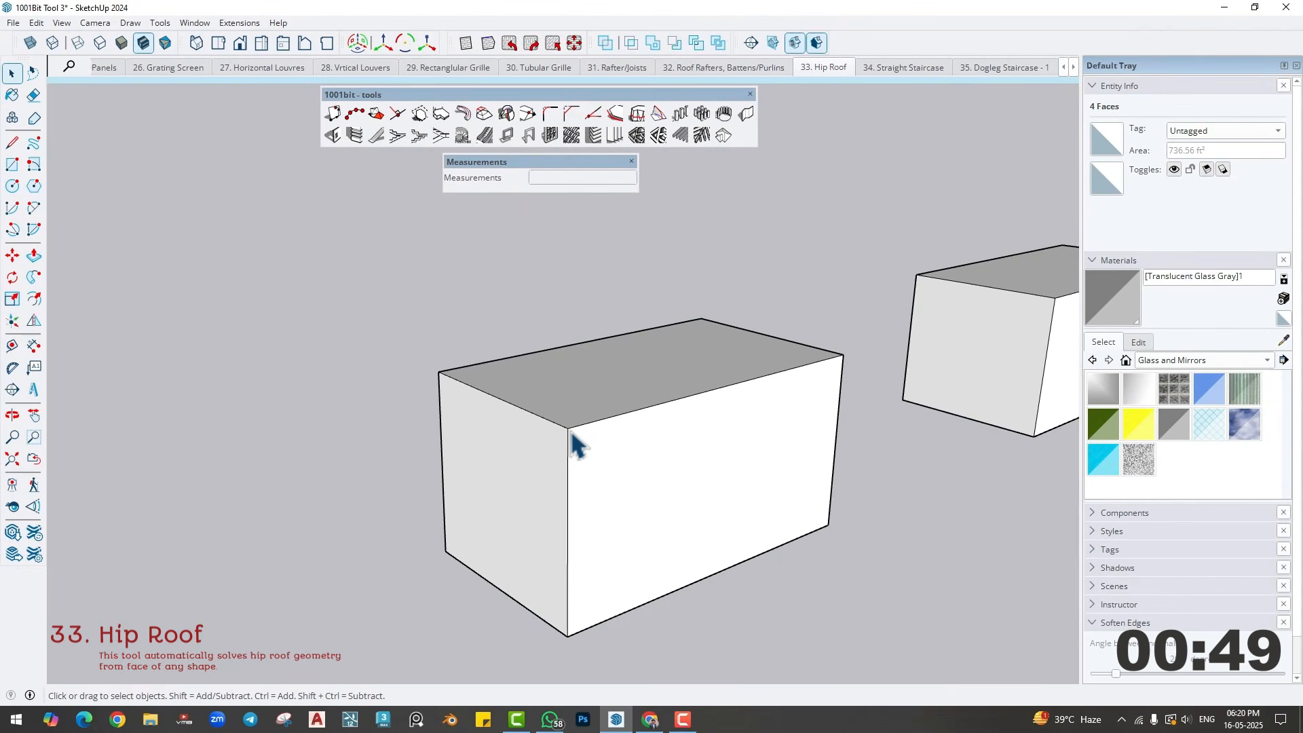
# - Draw a midline across the rectangular block's top face and raise it about 4' 1" to form a gable ridge
pyautogui.moveTo(571, 431)
pyautogui.mouseDown(button='middle')
pyautogui.moveTo(579, 437)
pyautogui.moveTo(378, 440)
pyautogui.moveTo(420, 462)
pyautogui.moveTo(480, 457)
pyautogui.moveTo(446, 471)
pyautogui.mouseUp(button='middle')
pyautogui.press('l')
pyautogui.click(381, 426)
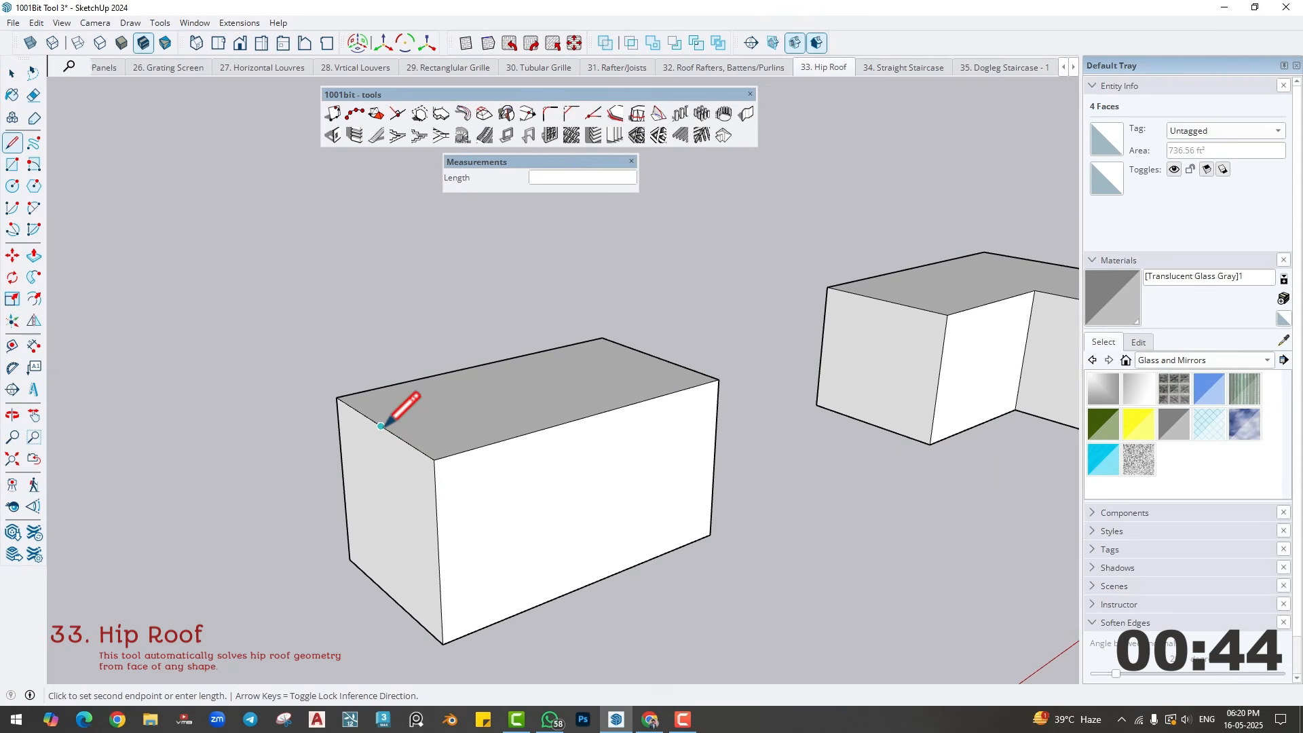
pyautogui.click(656, 356)
pyautogui.press('space')
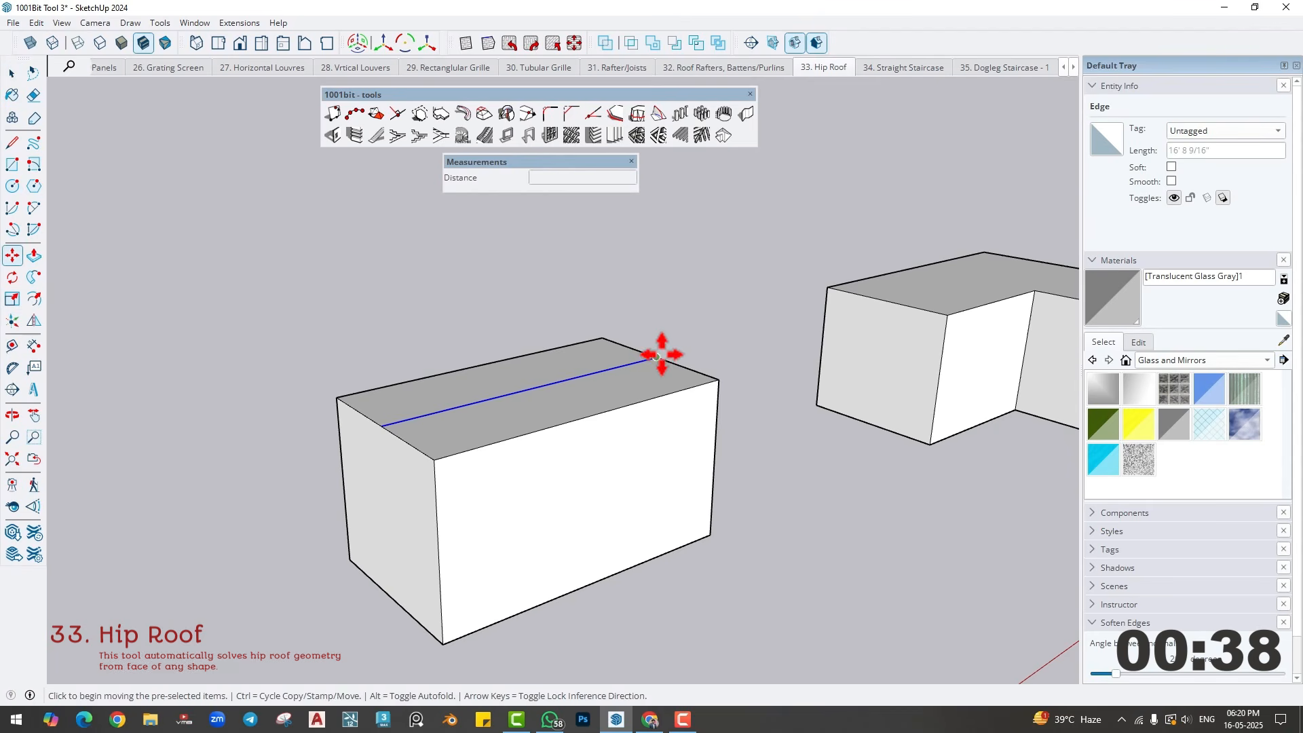
pyautogui.click(663, 352)
pyautogui.click(669, 282)
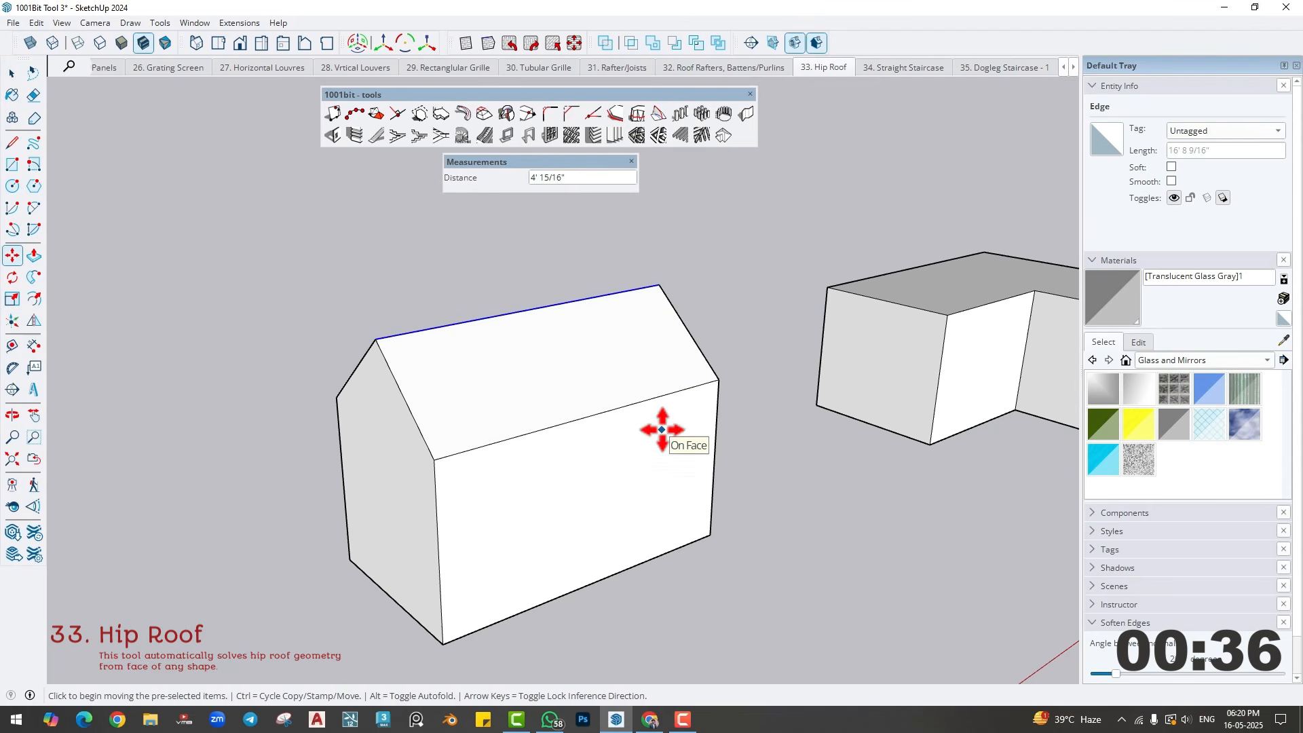
# - Undo the ridge move and the midline on the rectangular block
pyautogui.hotkey('ctrl', 'z')
pyautogui.hotkey('ctrl', 'z')
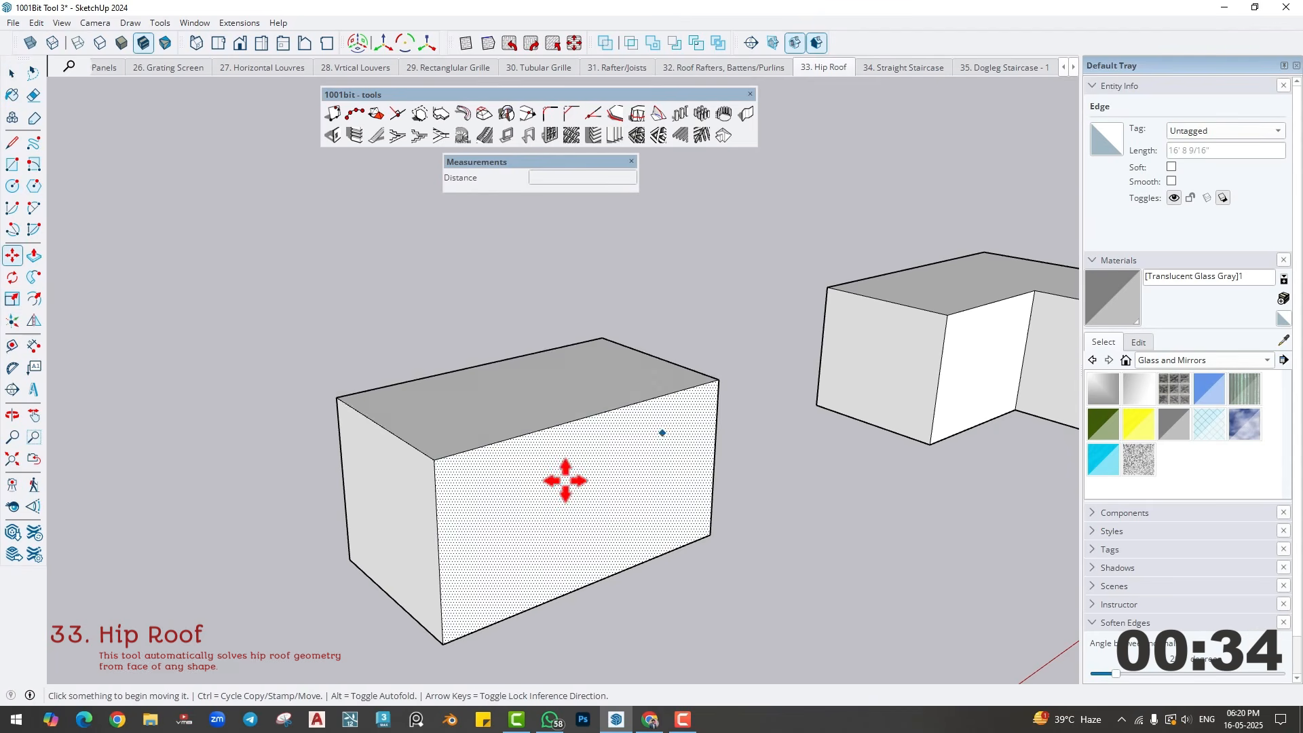
pyautogui.moveTo(564, 480); pyautogui.dragTo(579, 455, button='middle')
pyautogui.press('space')
# - Create a hip roof with a 30° pitch and 1' overhang from the rectangular block's top face
pyautogui.click(539, 401)
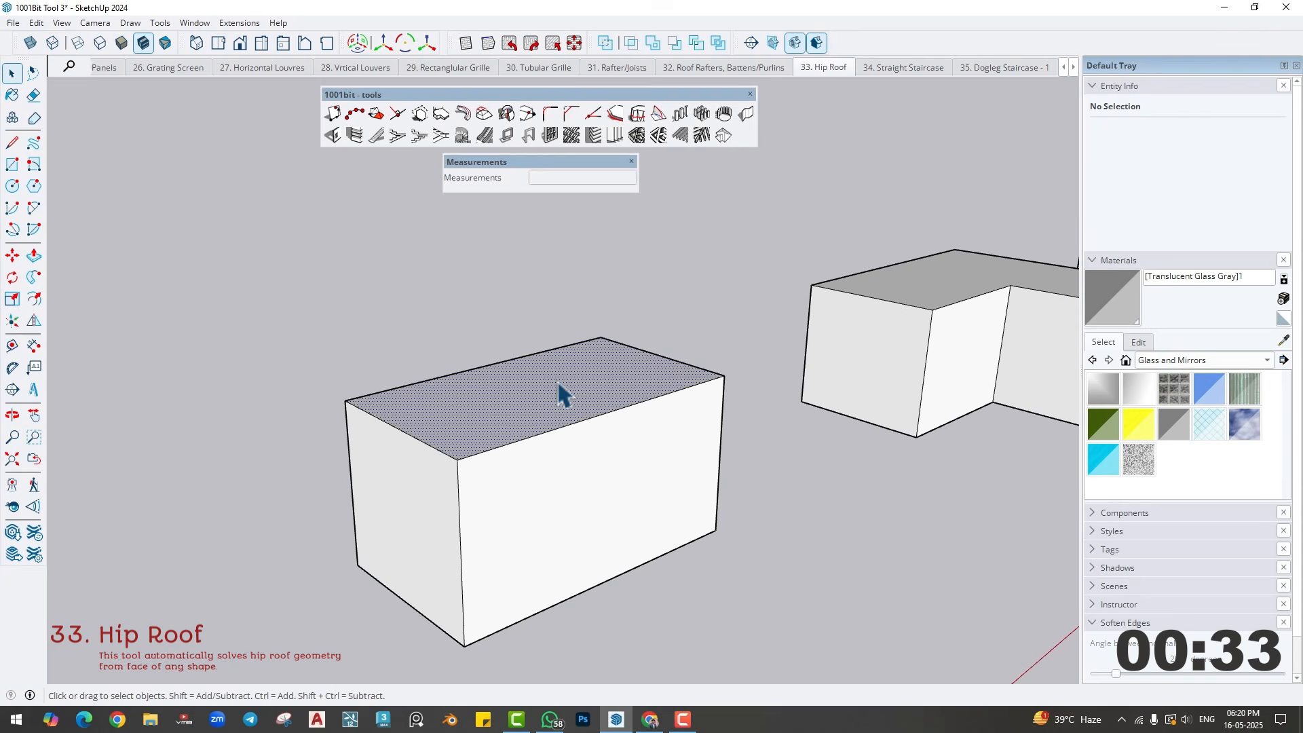
pyautogui.click(720, 137)
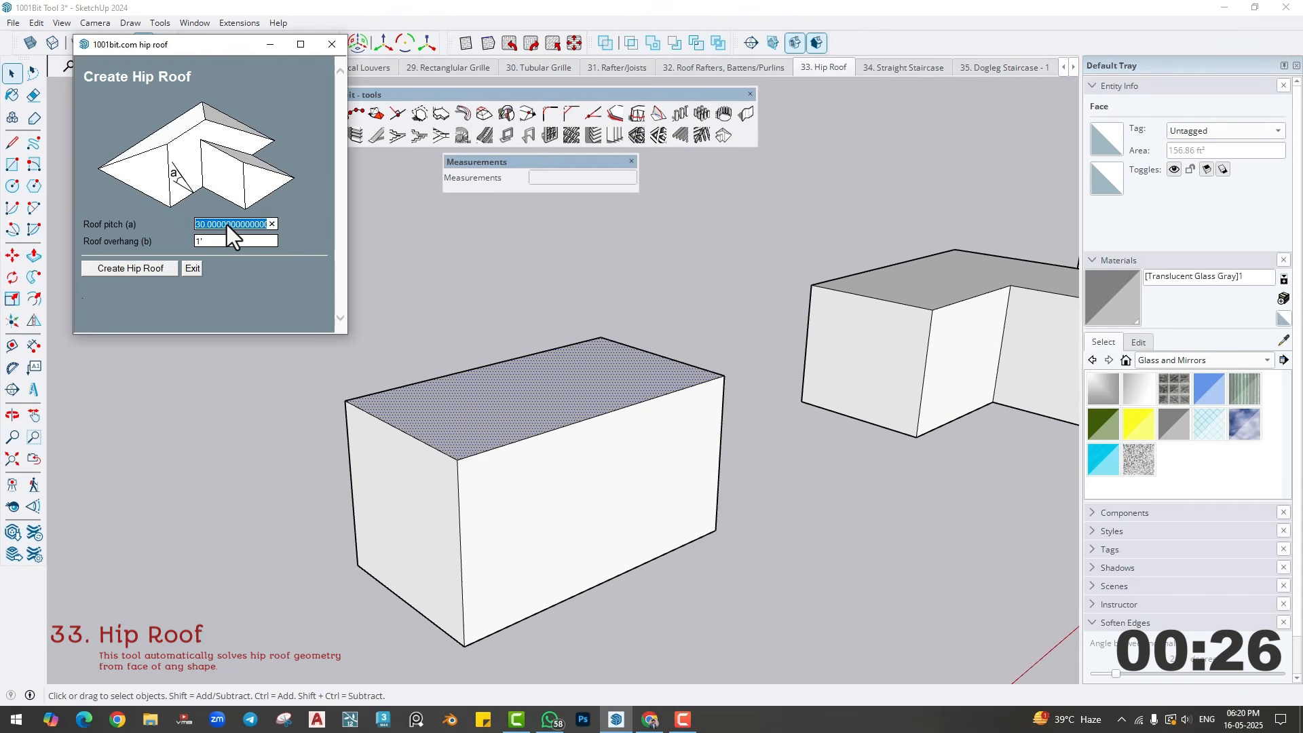
pyautogui.press('Tab')
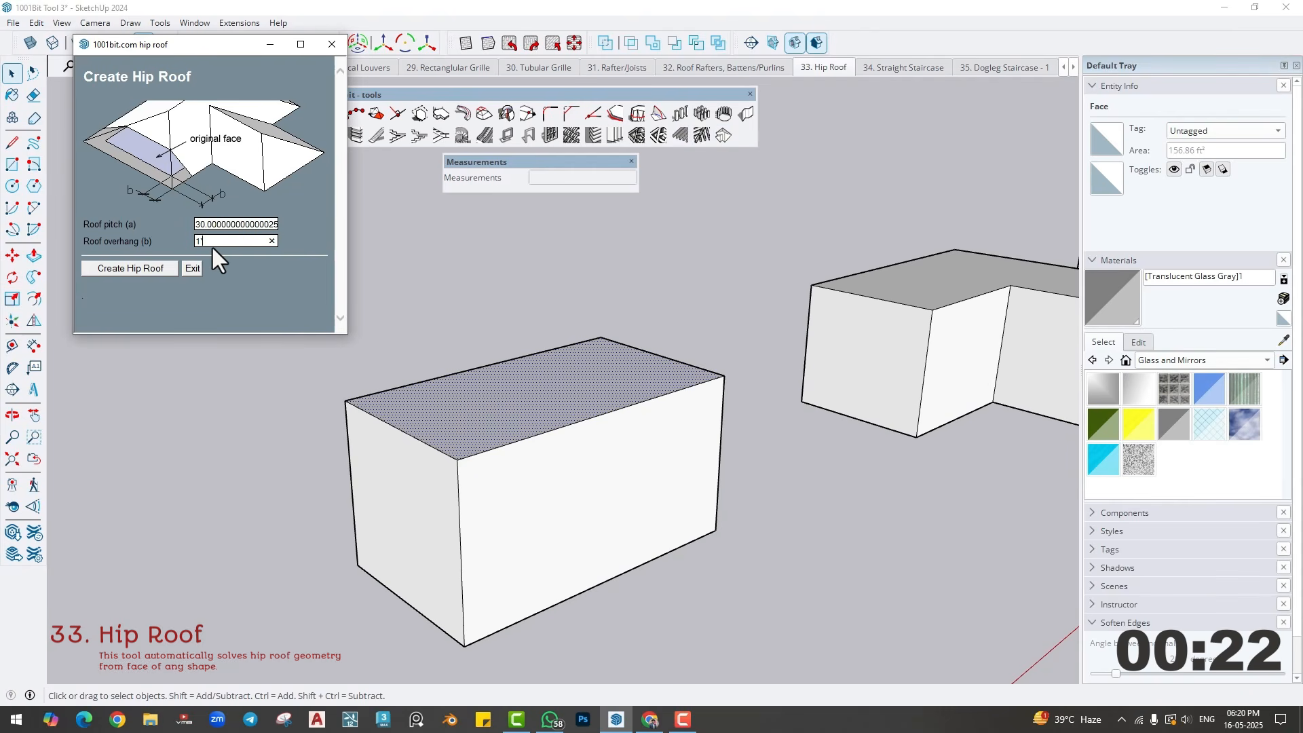
pyautogui.click(125, 268)
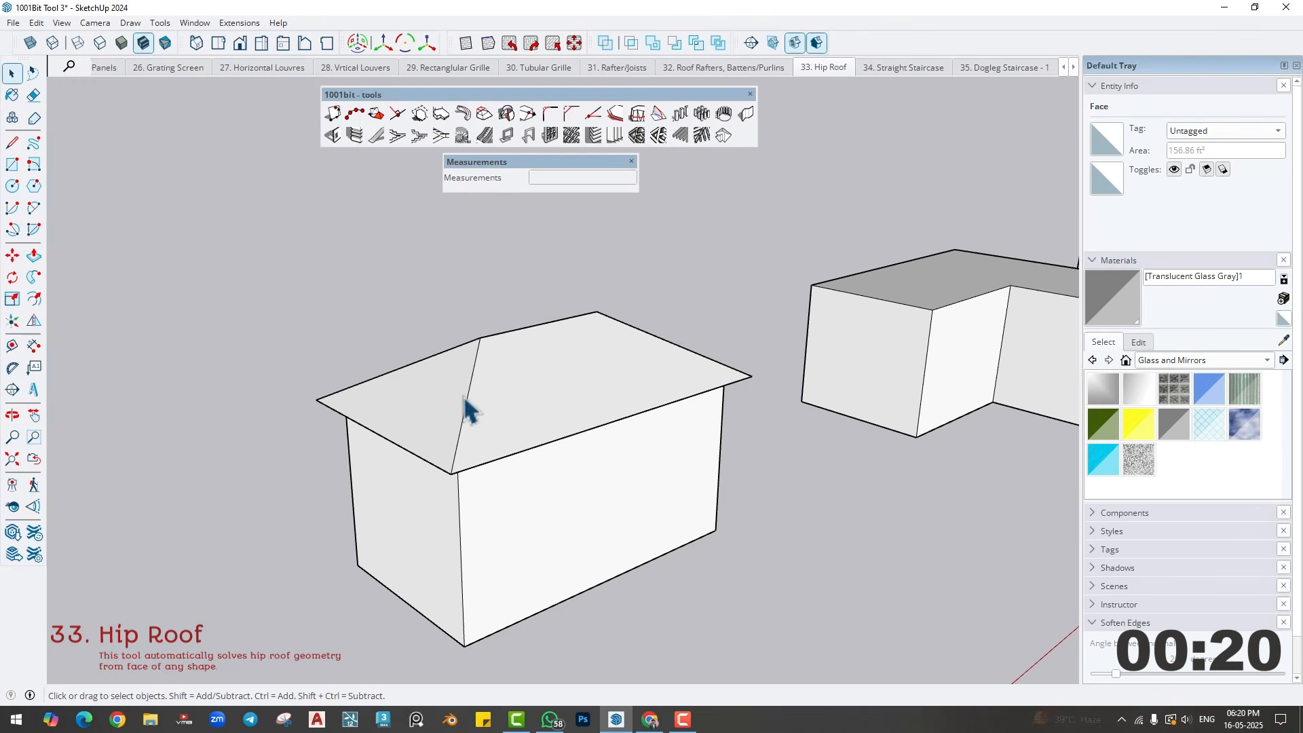
# - Create a hip roof with a 30° pitch and 1' overhang from the L-shaped block's top face
pyautogui.moveTo(583, 494)
pyautogui.mouseDown(button='middle')
pyautogui.moveTo(442, 282)
pyautogui.moveTo(561, 427)
pyautogui.moveTo(575, 466)
pyautogui.moveTo(859, 461)
pyautogui.moveTo(384, 486)
pyautogui.moveTo(413, 495)
pyautogui.mouseUp(button='middle')
pyautogui.scroll(3, 524, 416)
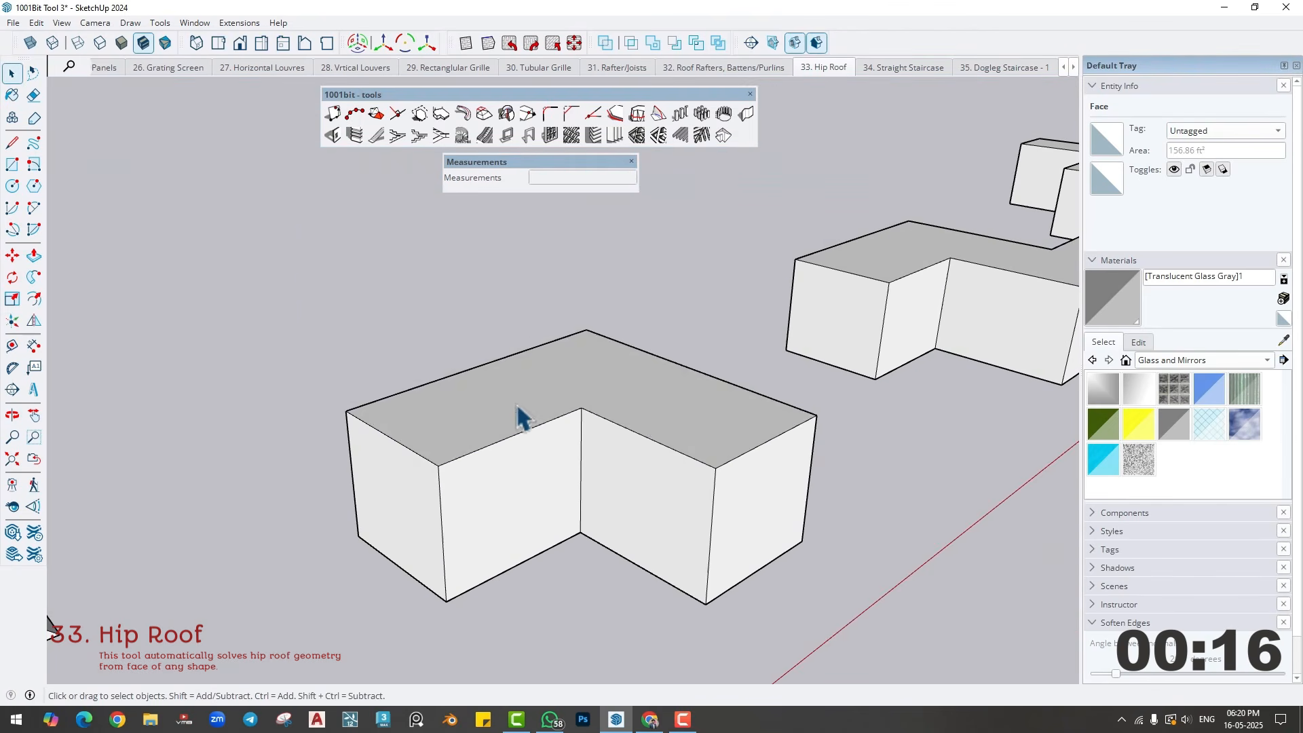
pyautogui.click(553, 412)
pyautogui.click(724, 135)
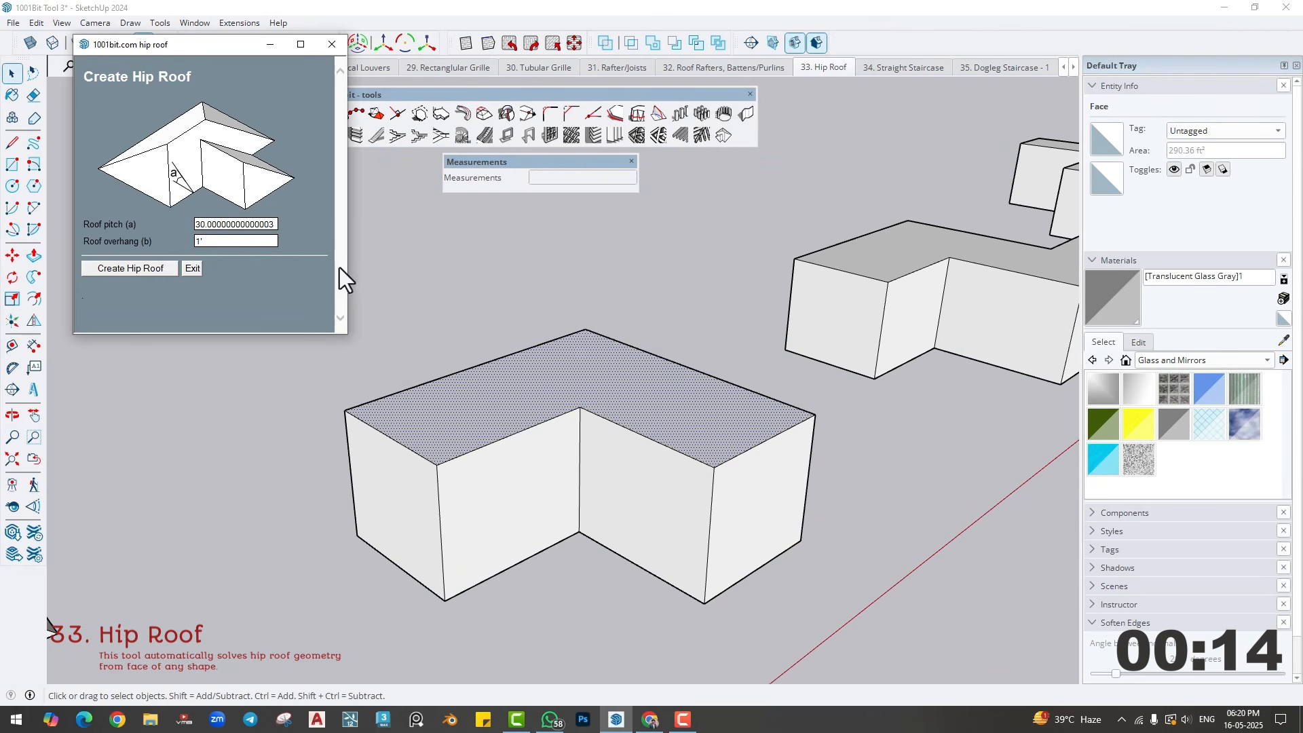
pyautogui.click(141, 267)
pyautogui.moveTo(610, 398); pyautogui.dragTo(494, 479, button='middle')
pyautogui.hotkey('ctrl', 'z')
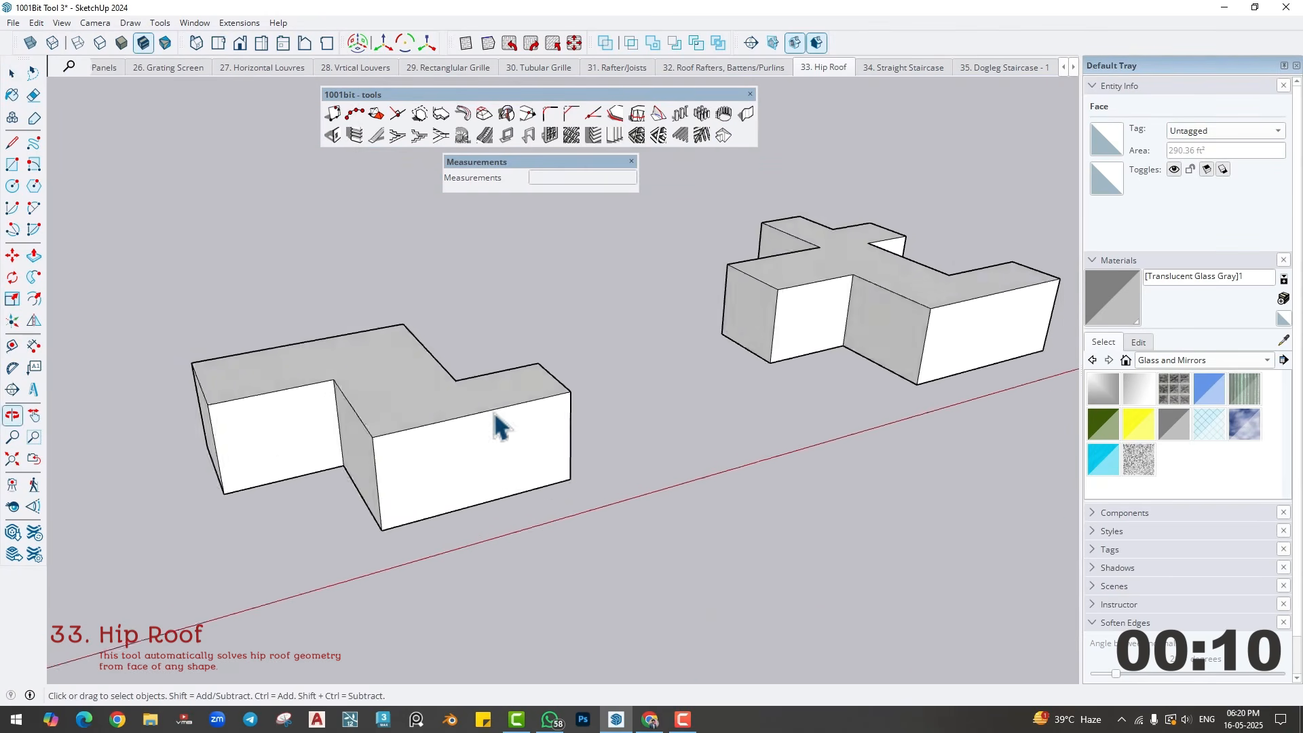
# - Create a hip roof with a 30° pitch and 1' overhang from the Z-shaped block's top face
pyautogui.click(724, 135)
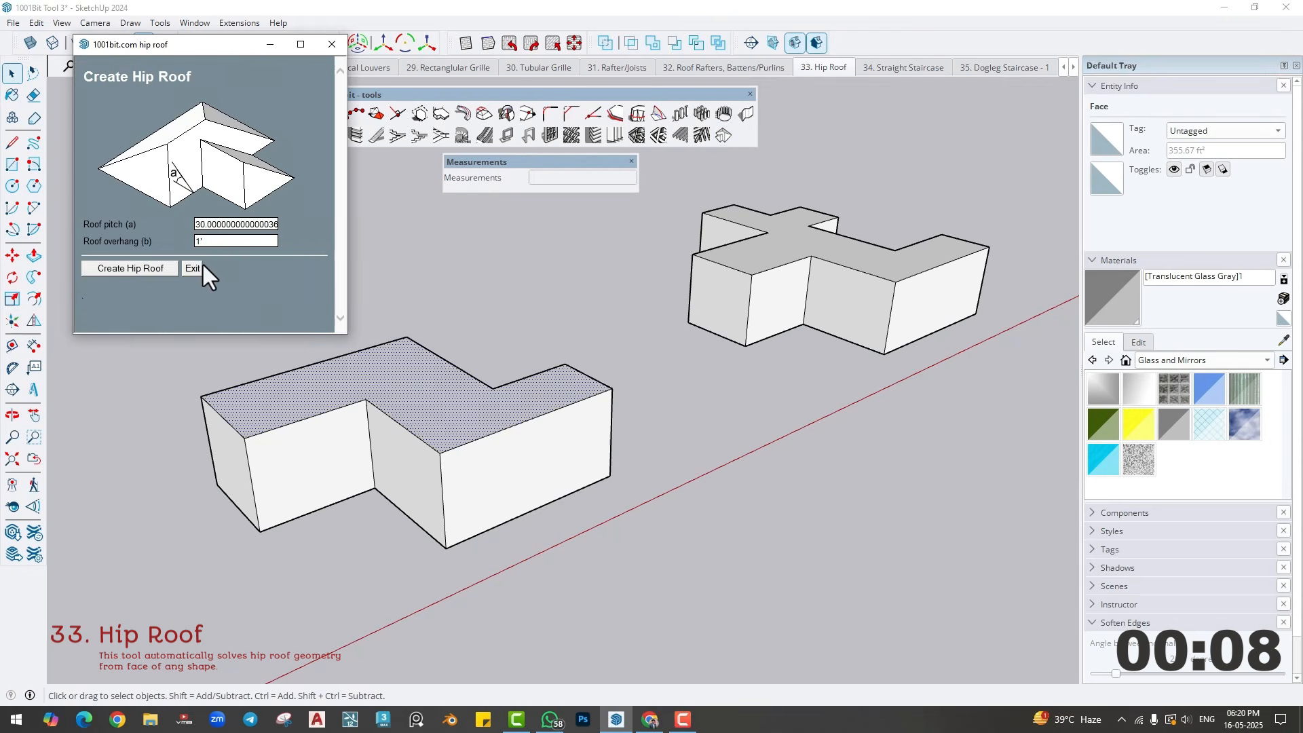
pyautogui.click(140, 267)
pyautogui.moveTo(466, 378); pyautogui.dragTo(560, 427, button='middle')
pyautogui.hotkey('ctrl', 'z')
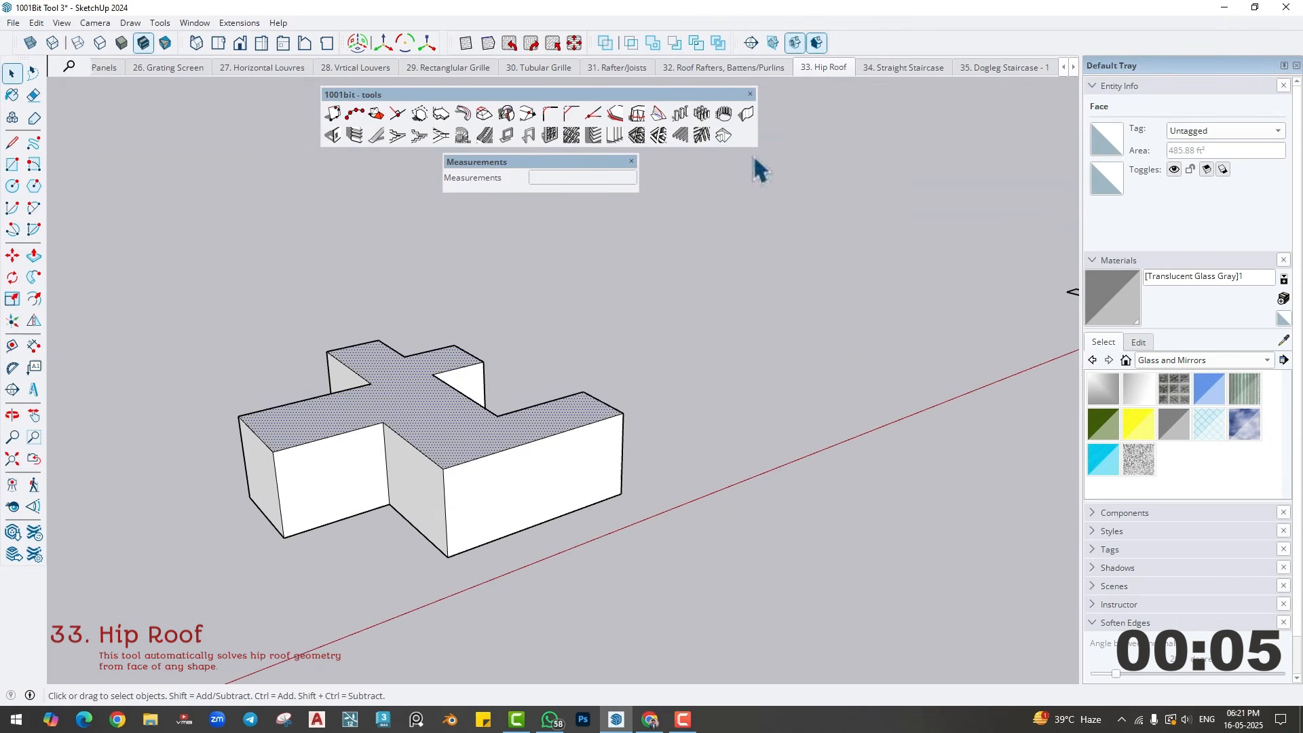
# - Create a hip roof from the top face of the cross-shaped block, keeping the same pitch and overhang
pyautogui.click(723, 135)
pyautogui.click(136, 270)
pyautogui.moveTo(339, 434); pyautogui.dragTo(663, 425, button='middle')
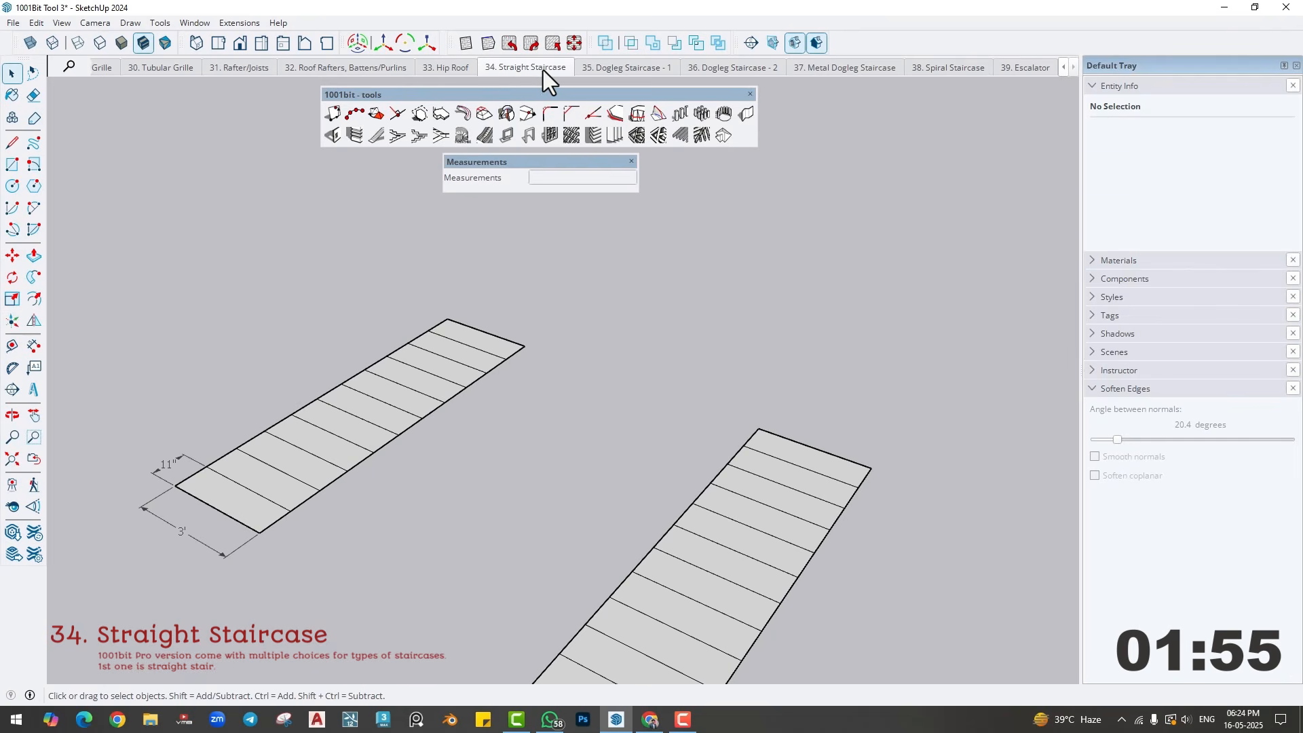
# - Open the single-flight Create Staircase tool and set the riser height to 6
pyautogui.click(377, 138)
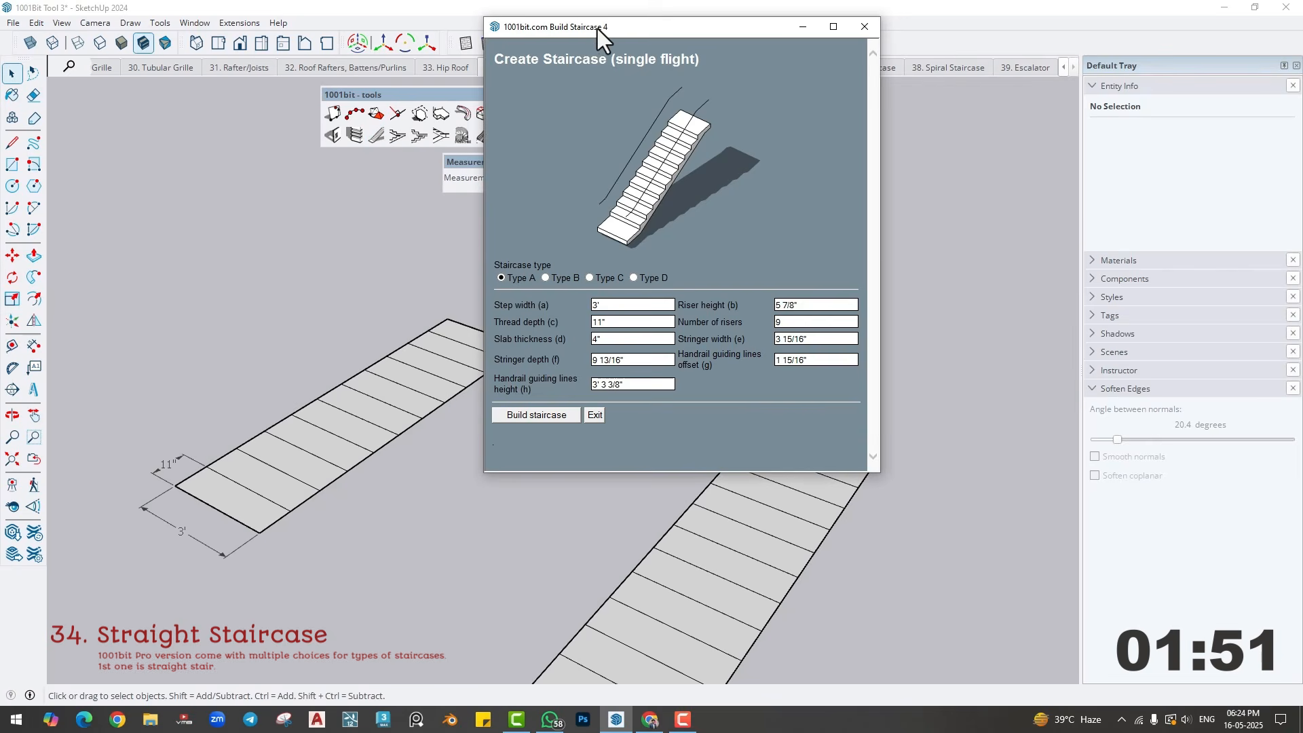
pyautogui.moveTo(597, 28); pyautogui.dragTo(629, 64)
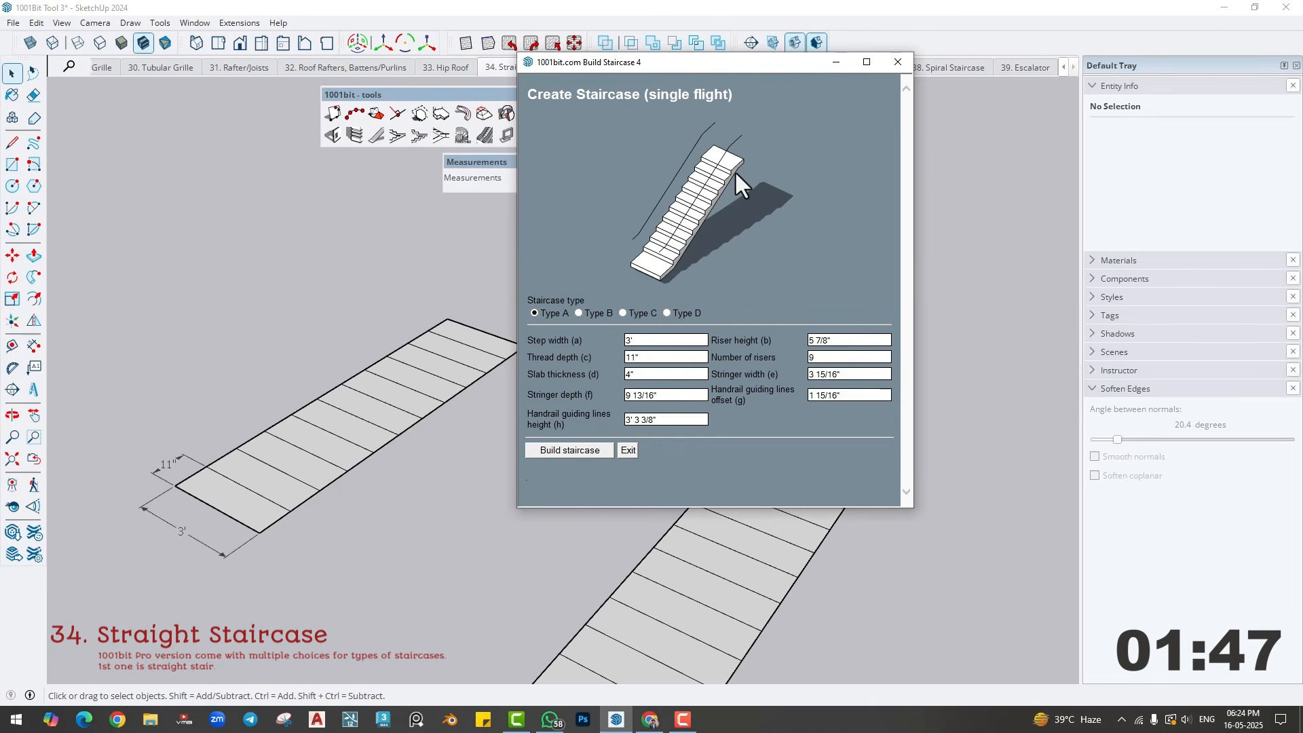
pyautogui.click(660, 341)
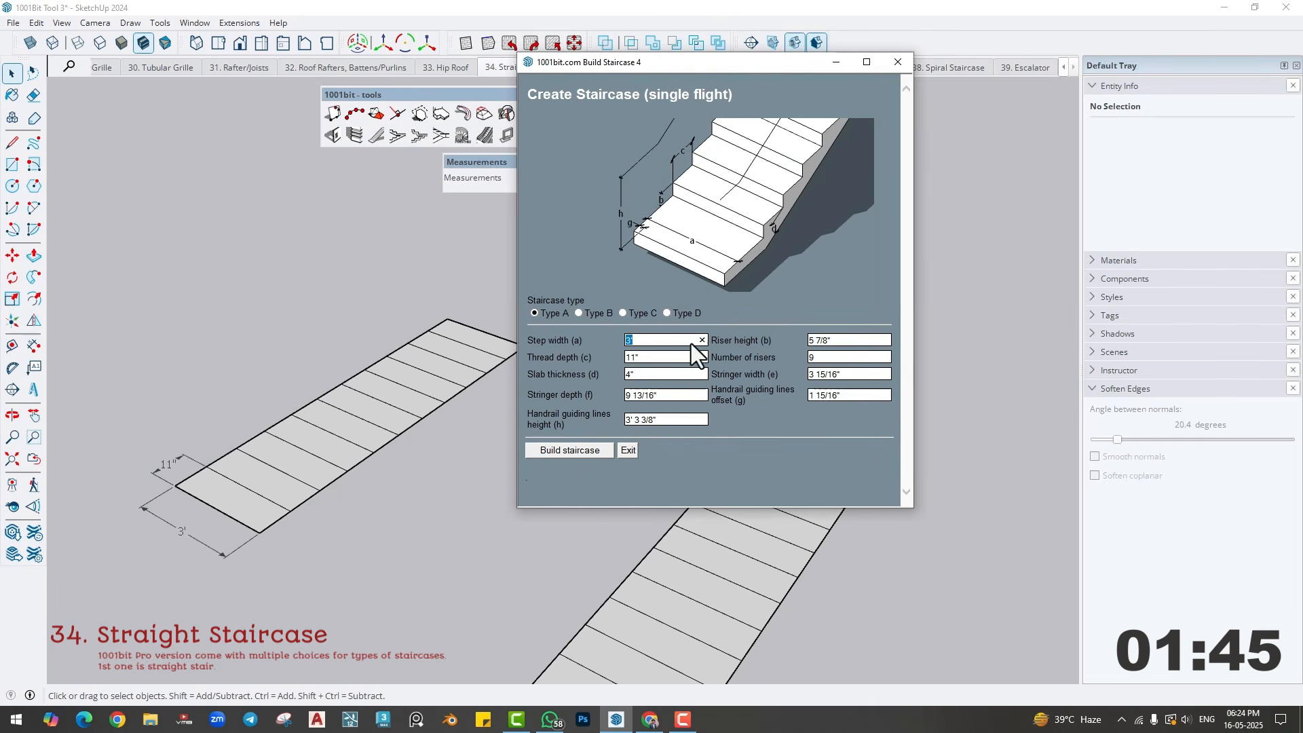
pyautogui.click(830, 339)
pyautogui.moveTo(705, 68); pyautogui.dragTo(676, 49)
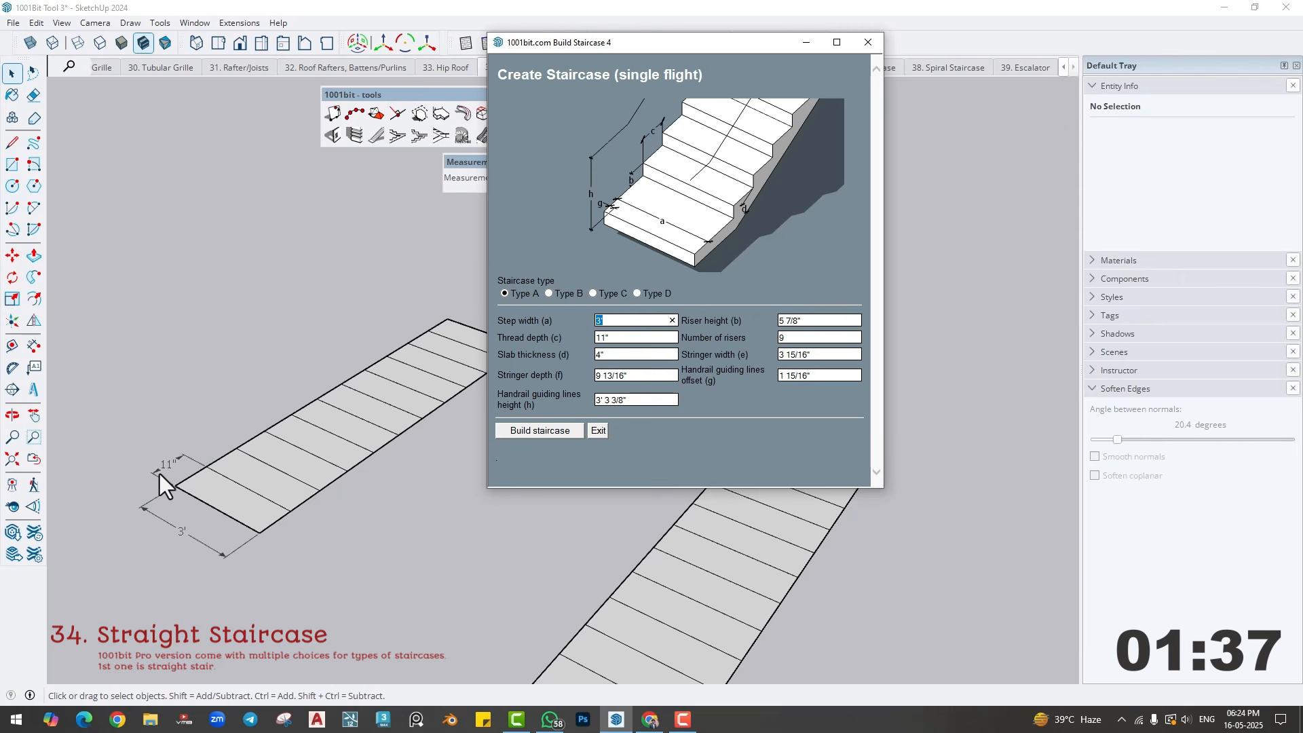
pyautogui.click(613, 321)
pyautogui.doubleClick(814, 322)
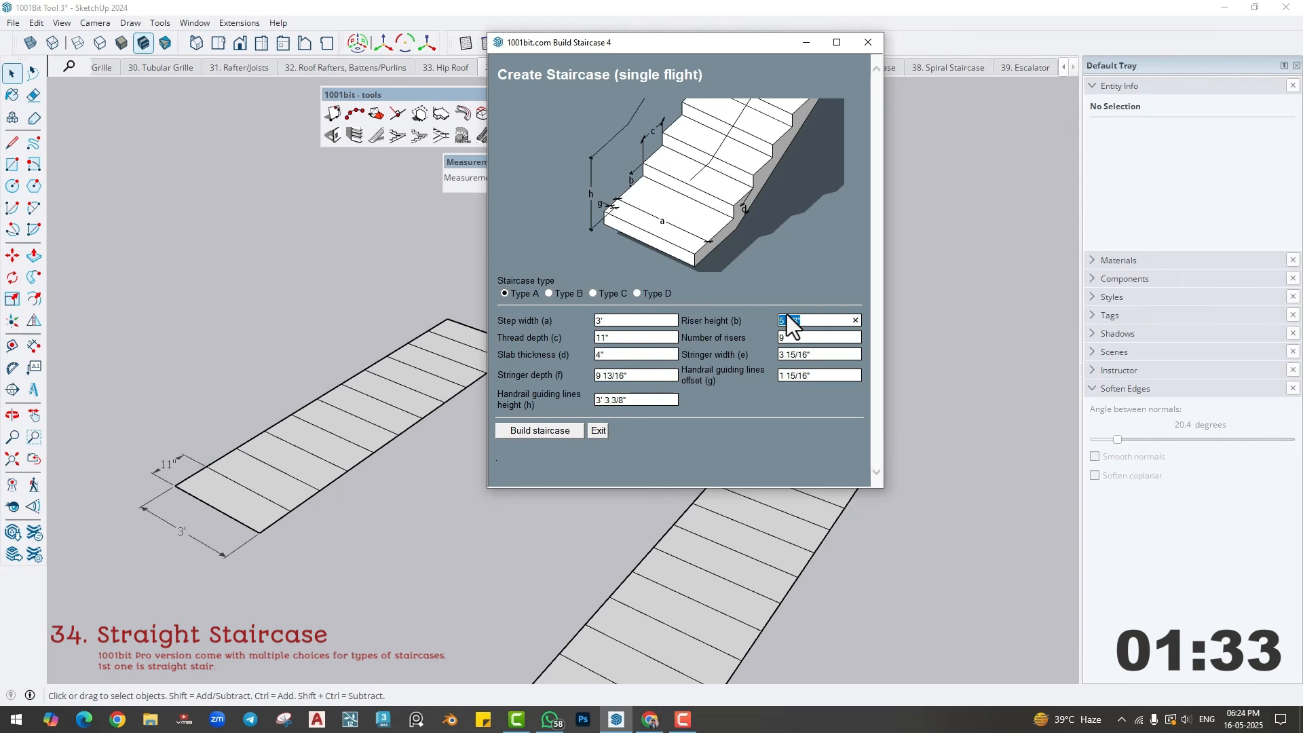
pyautogui.write('6')
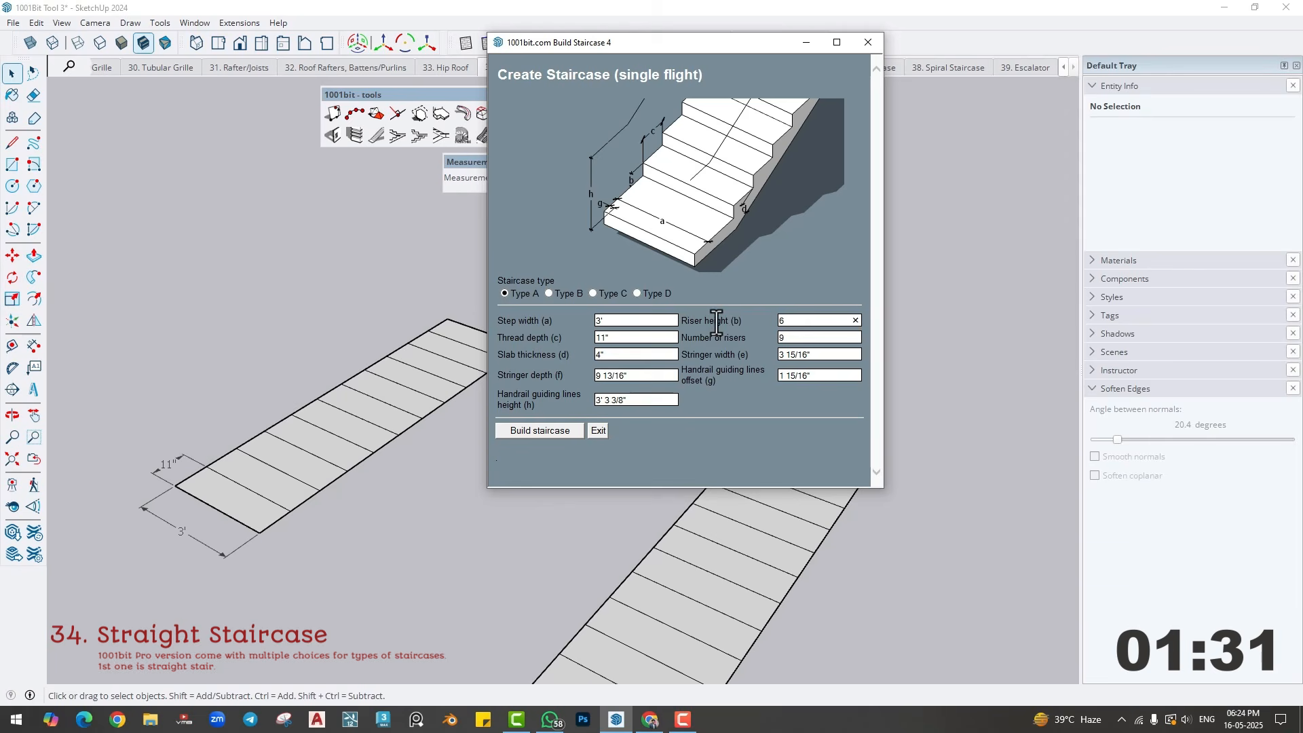
# - Keep the 11" tread depth and set the staircase's number of risers to 12
pyautogui.doubleClick(634, 337)
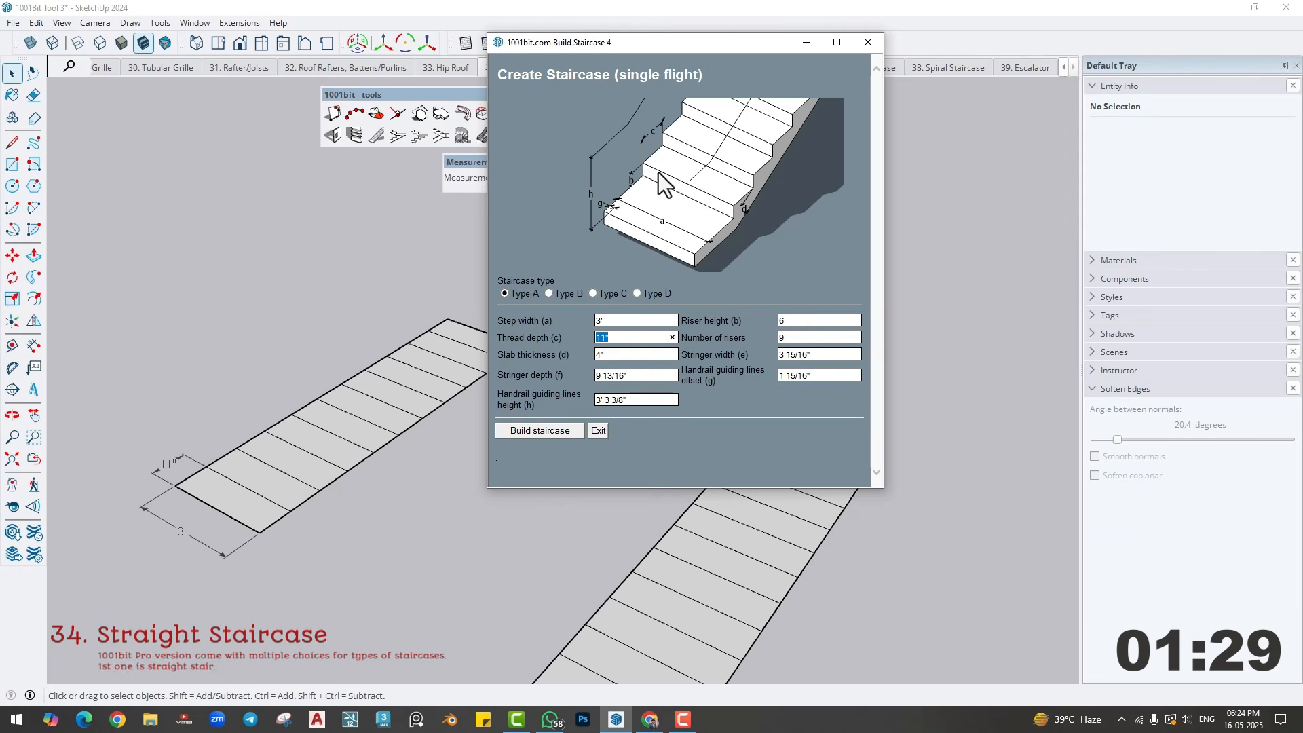
pyautogui.click(639, 338)
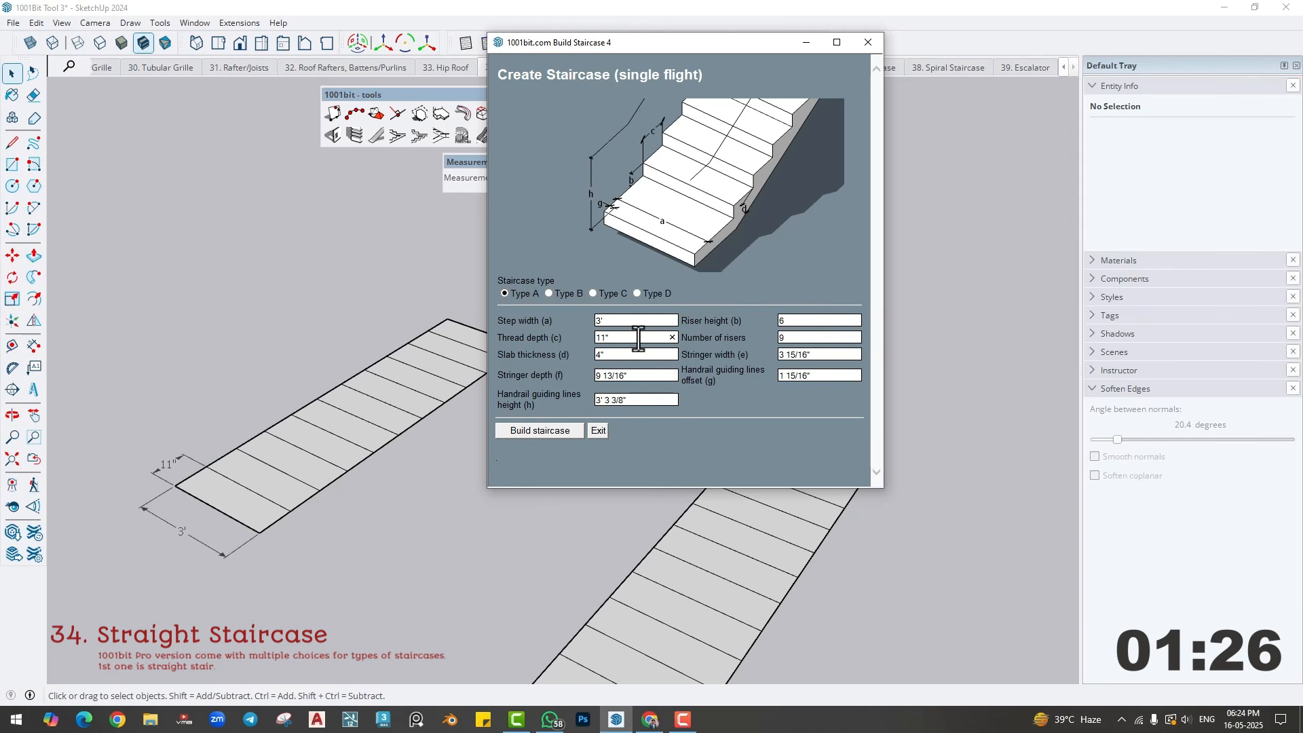
pyautogui.click(812, 338)
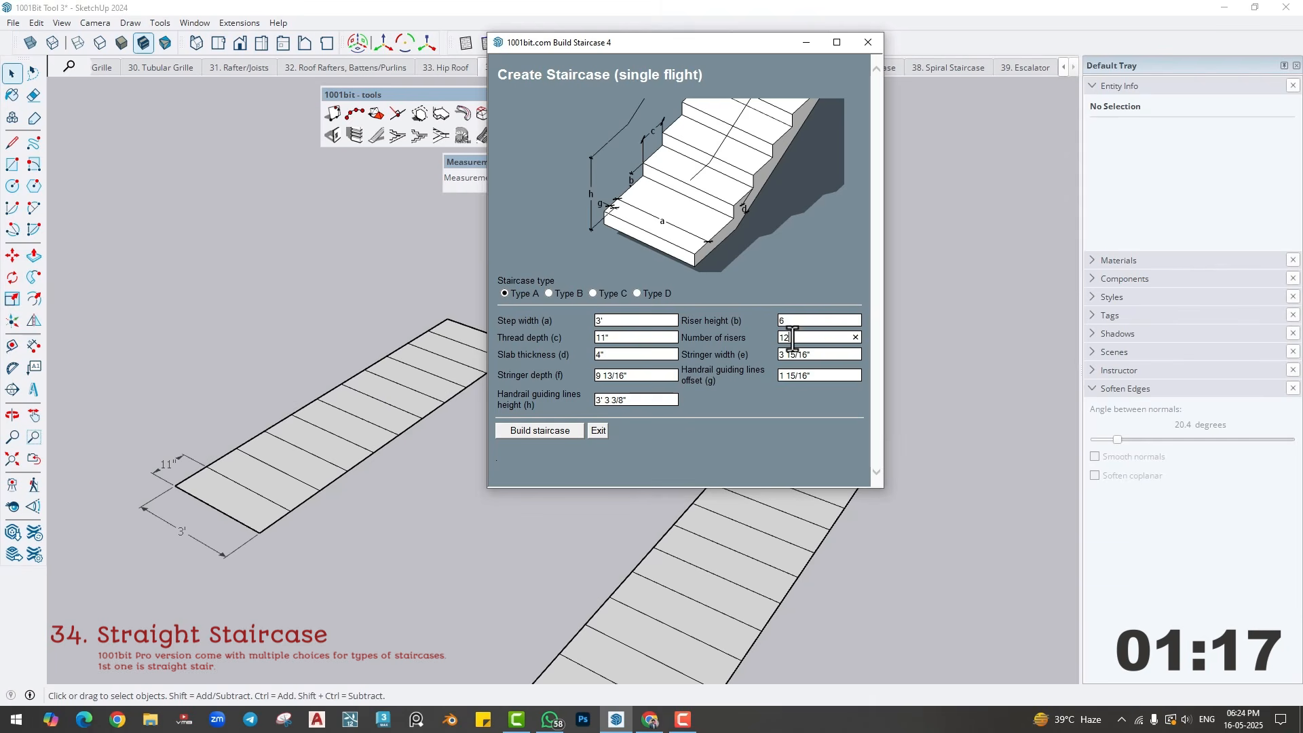
pyautogui.write('12')
# - Switch the staircase type to Type C, keeping the 4" slab thickness and 3 15/16" stringer width
pyautogui.doubleClick(610, 354)
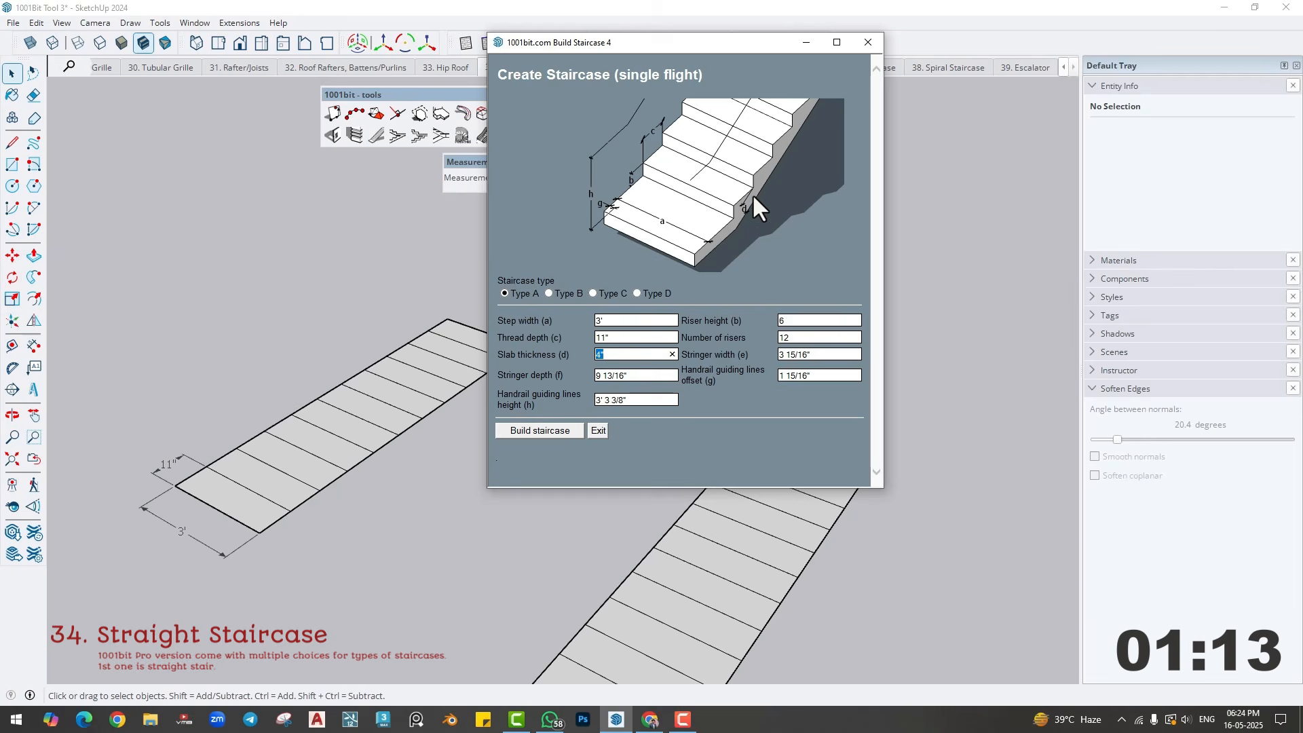
pyautogui.click(803, 356)
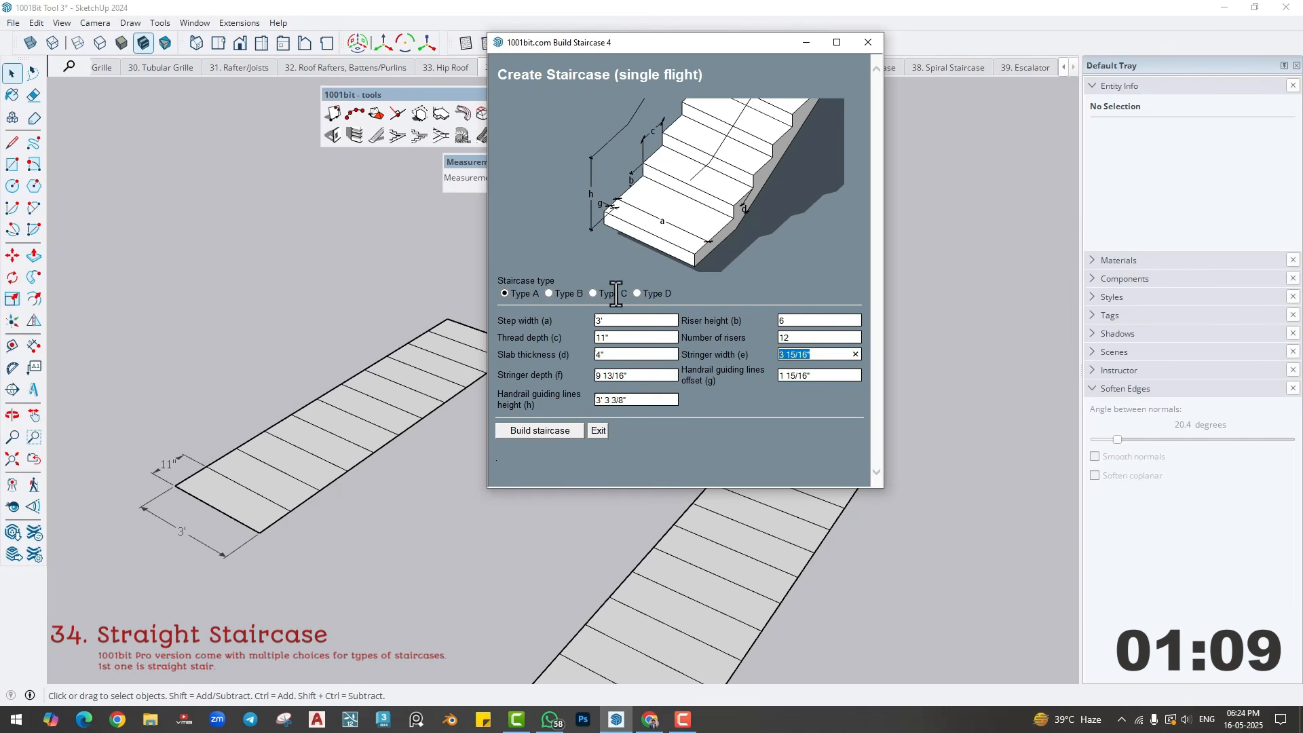
pyautogui.click(593, 293)
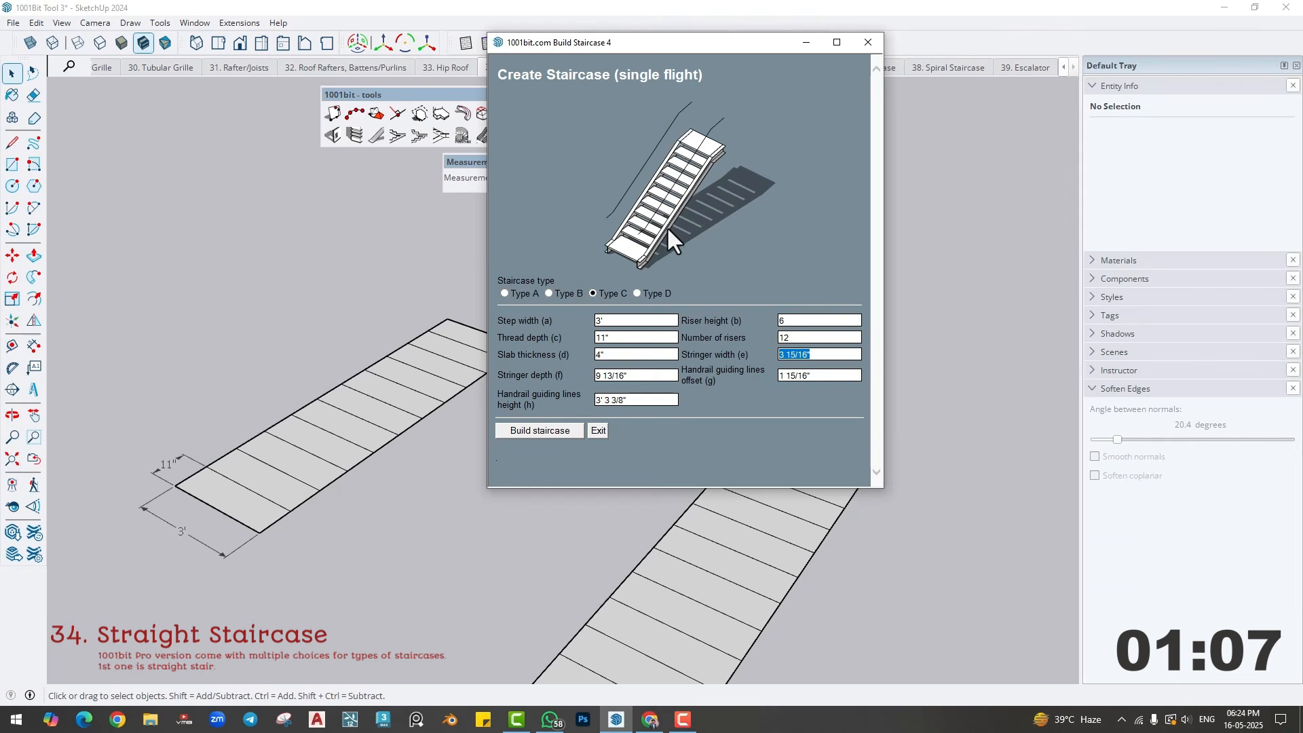
# - Choose staircase Type A, keep the other dimensions, and set the handrail guiding lines height to 3'
pyautogui.click(636, 295)
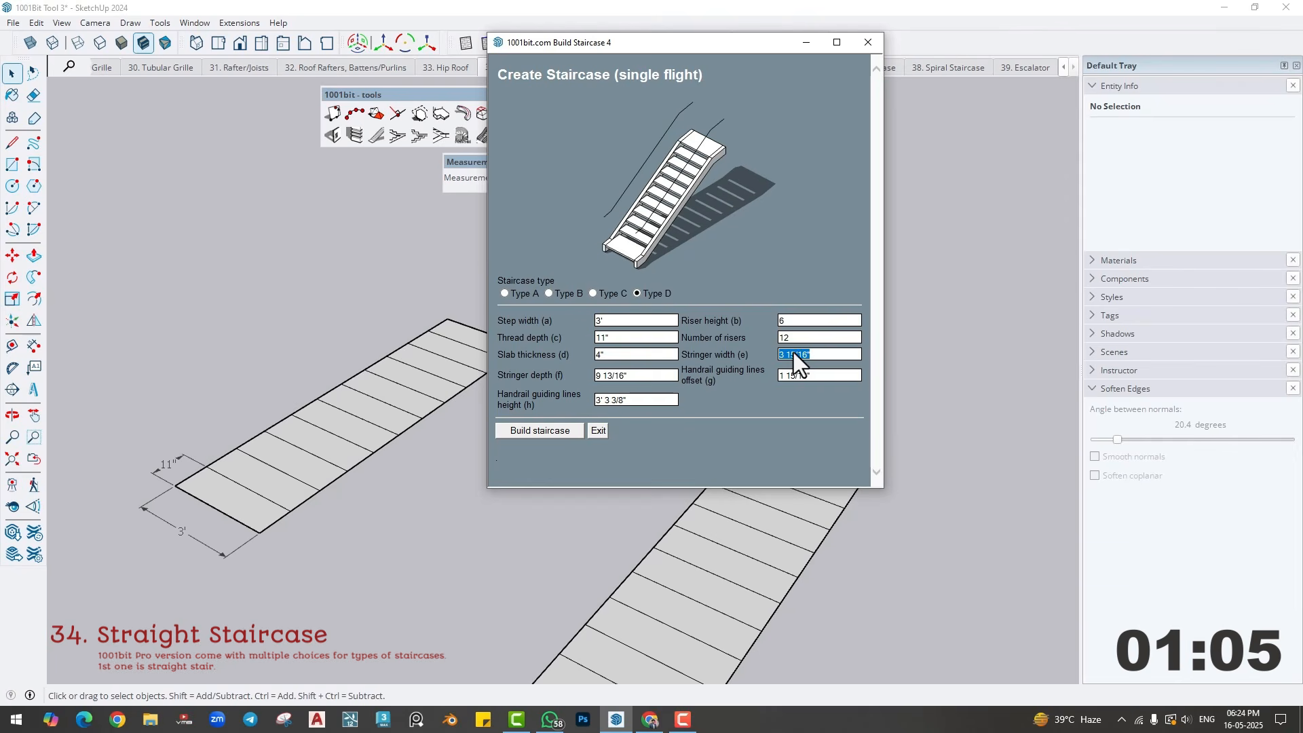
pyautogui.click(504, 293)
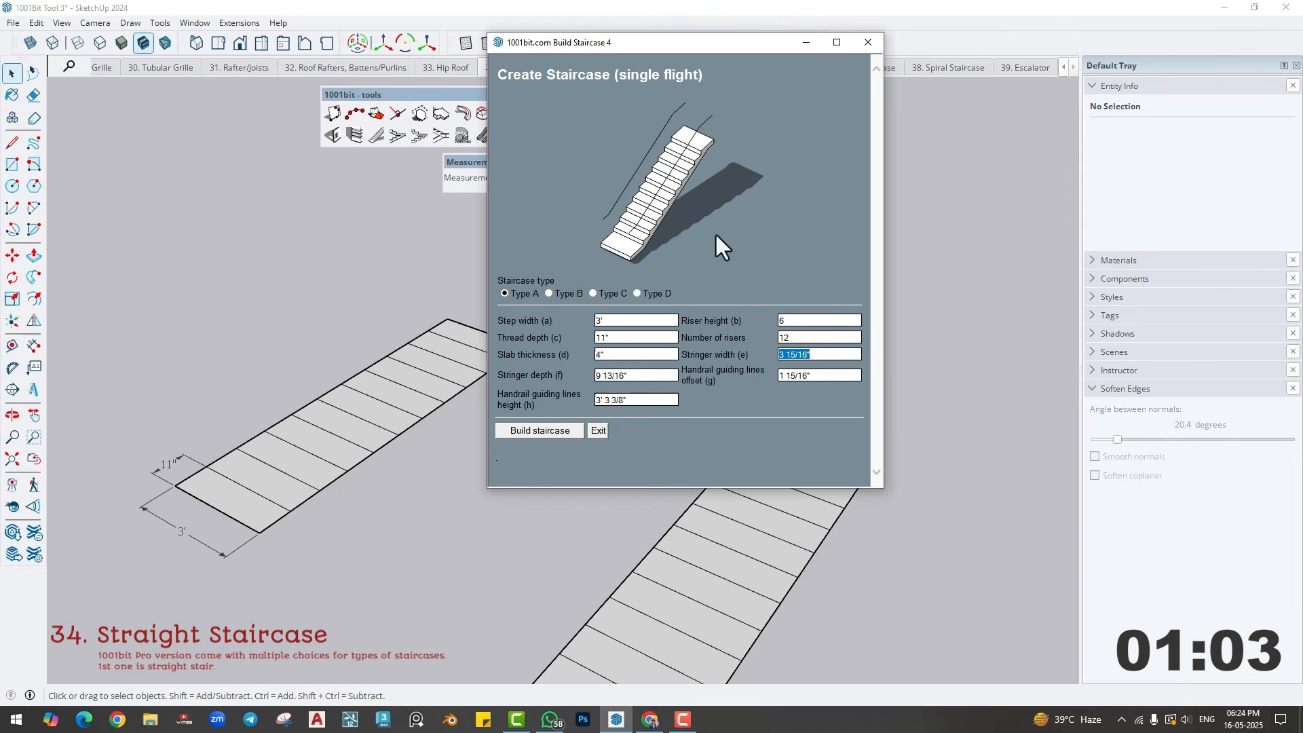
pyautogui.click(636, 375)
pyautogui.click(820, 377)
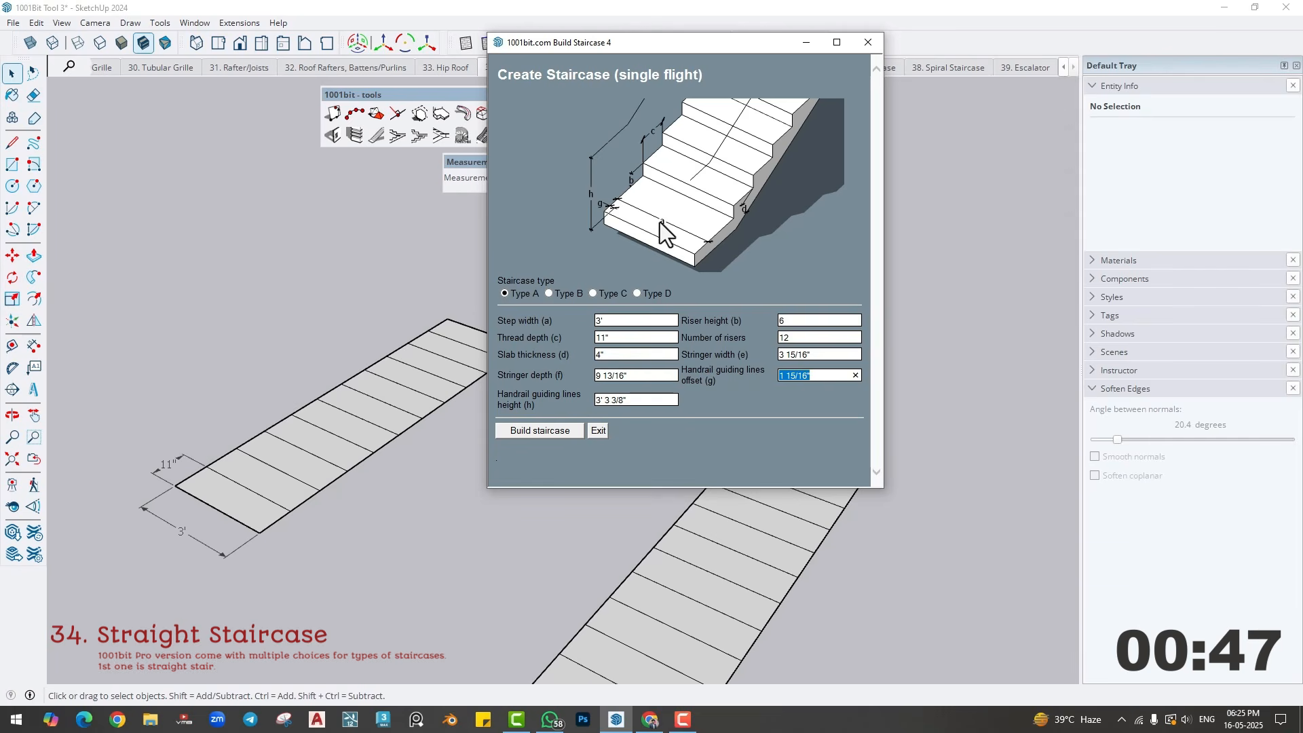
pyautogui.click(634, 401)
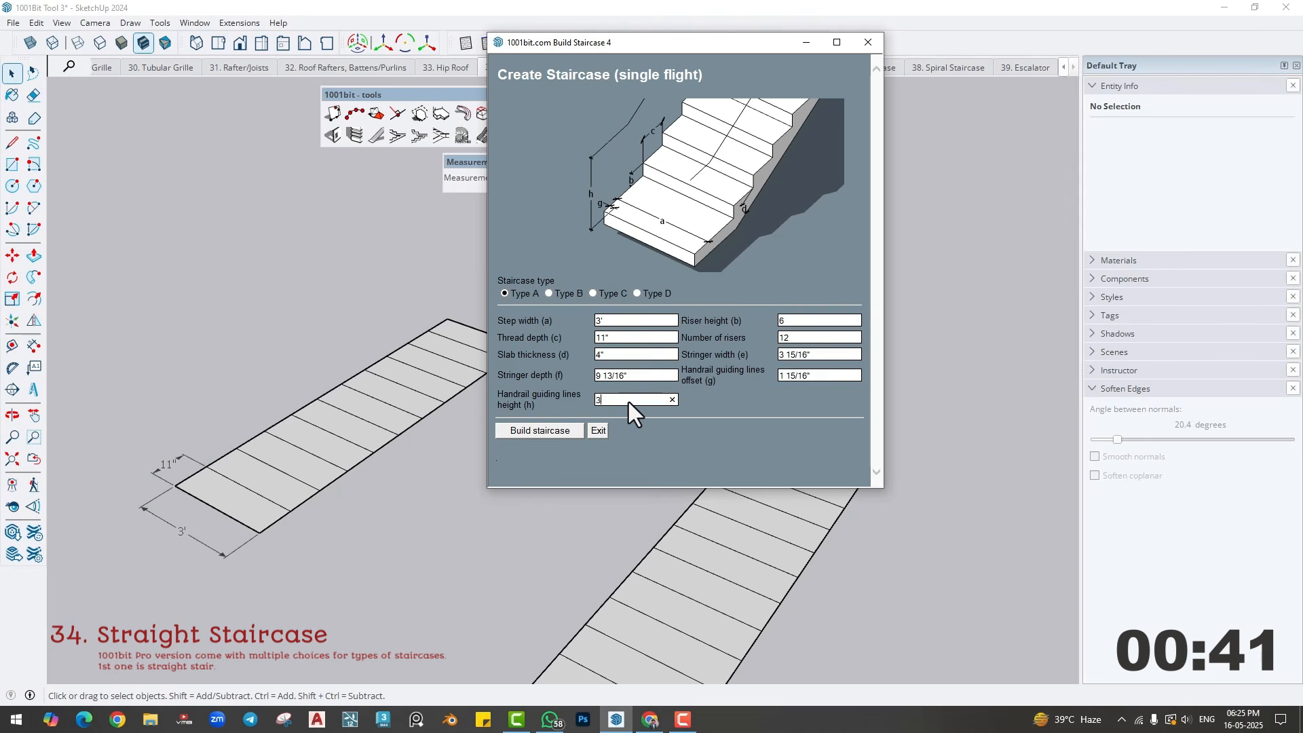
pyautogui.write("'")
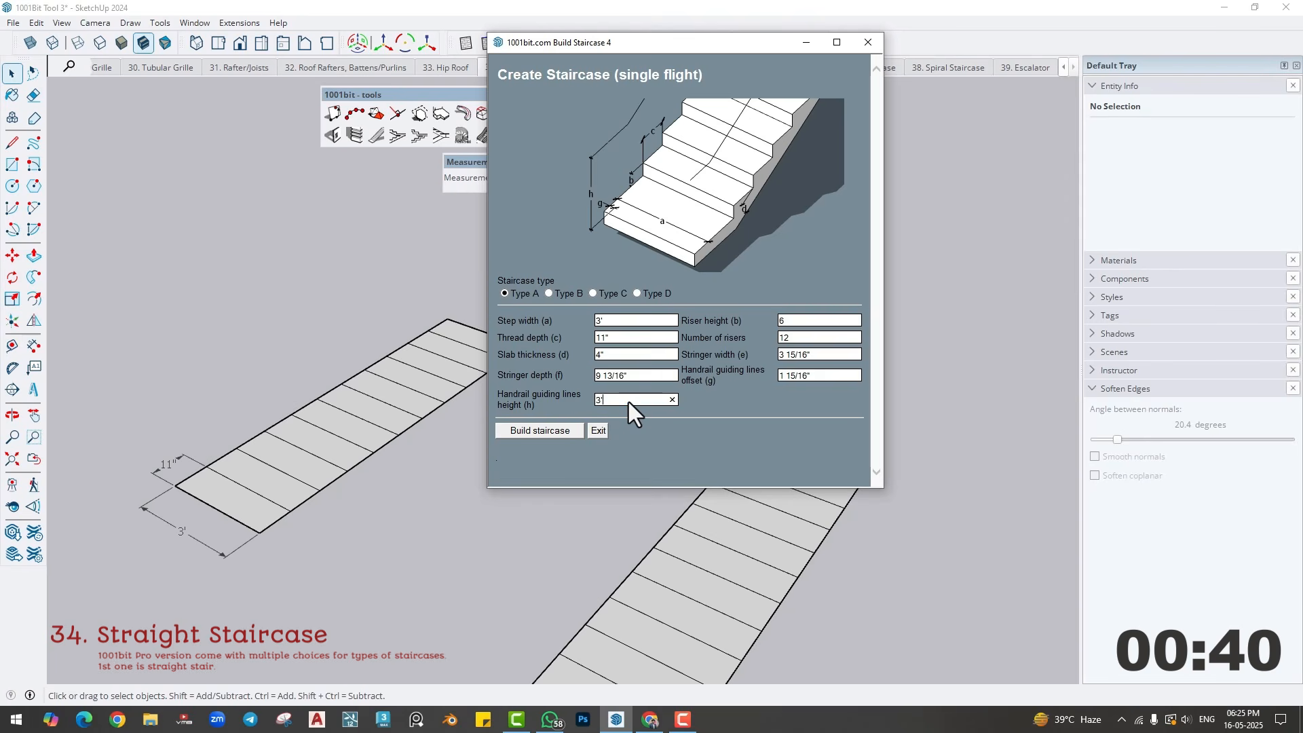
# - Build the Type A staircase on the first plan outline, from its front corner along the long edge to the far corner
pyautogui.click(548, 430)
pyautogui.click(264, 534)
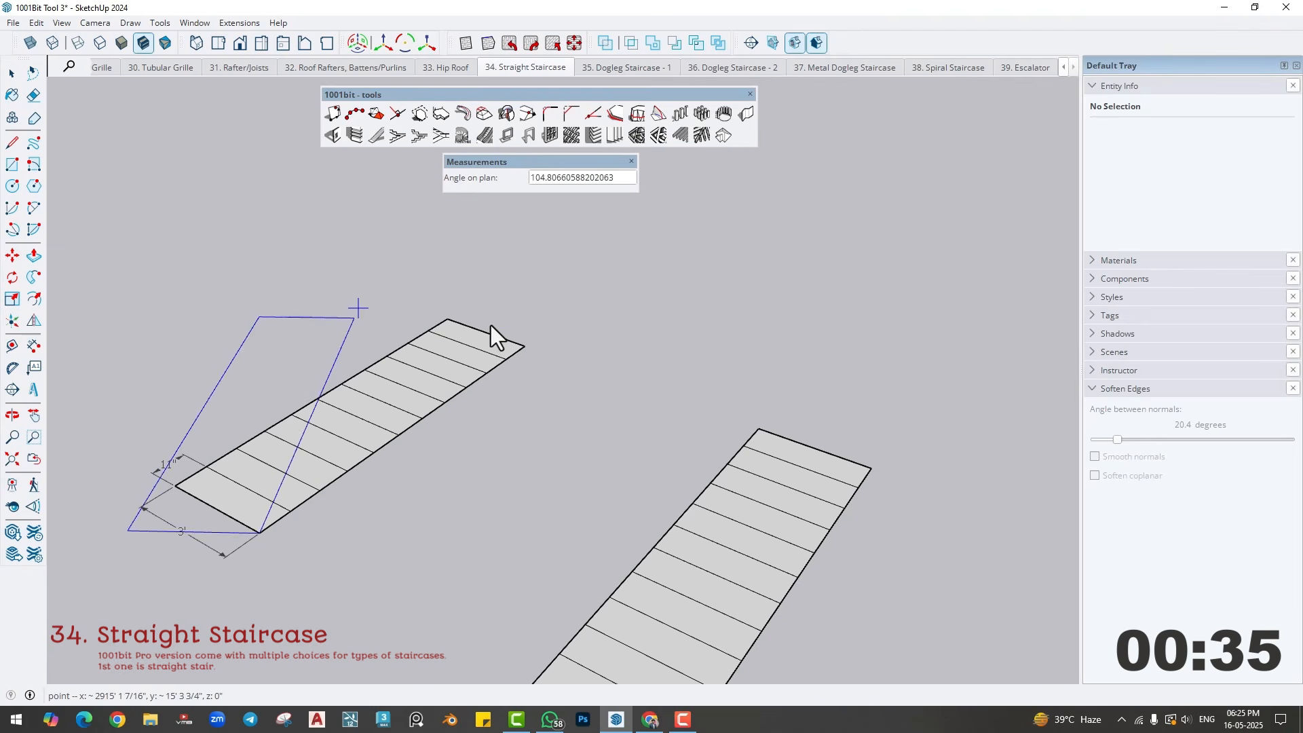
pyautogui.click(522, 346)
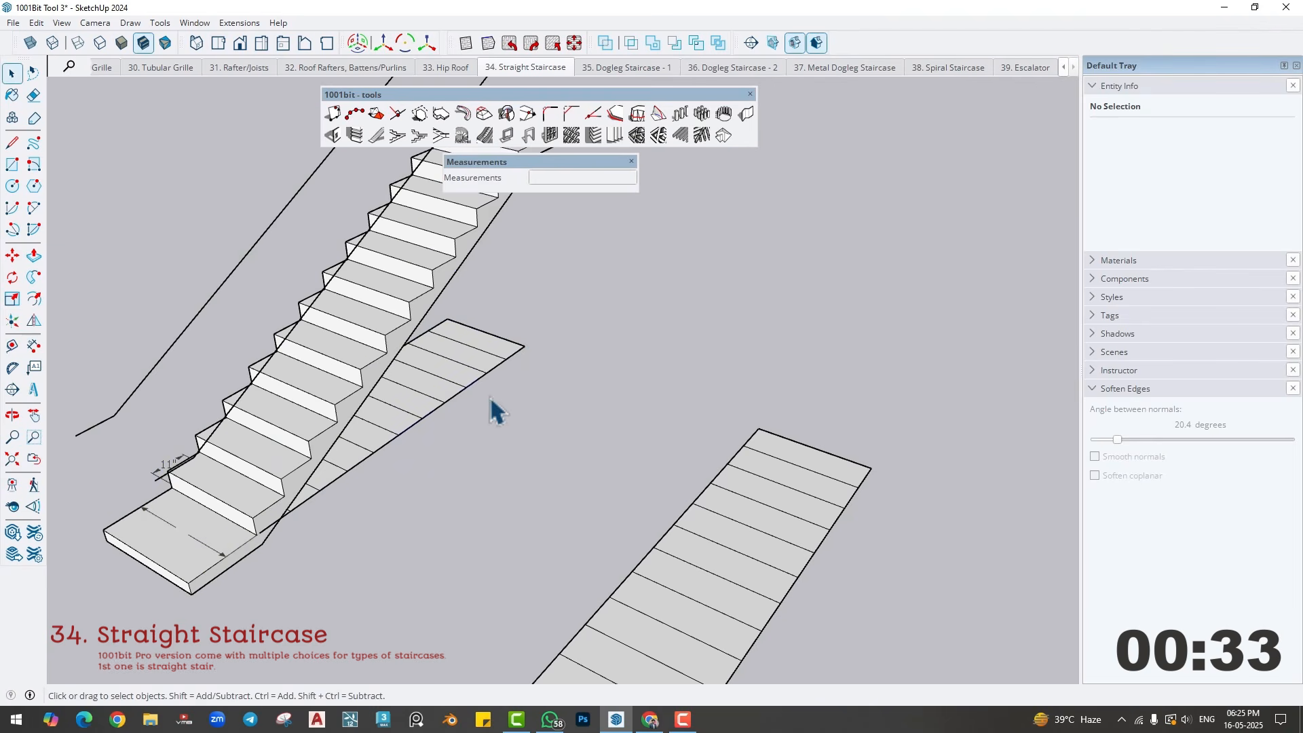
pyautogui.moveTo(494, 407); pyautogui.dragTo(426, 448, button='middle')
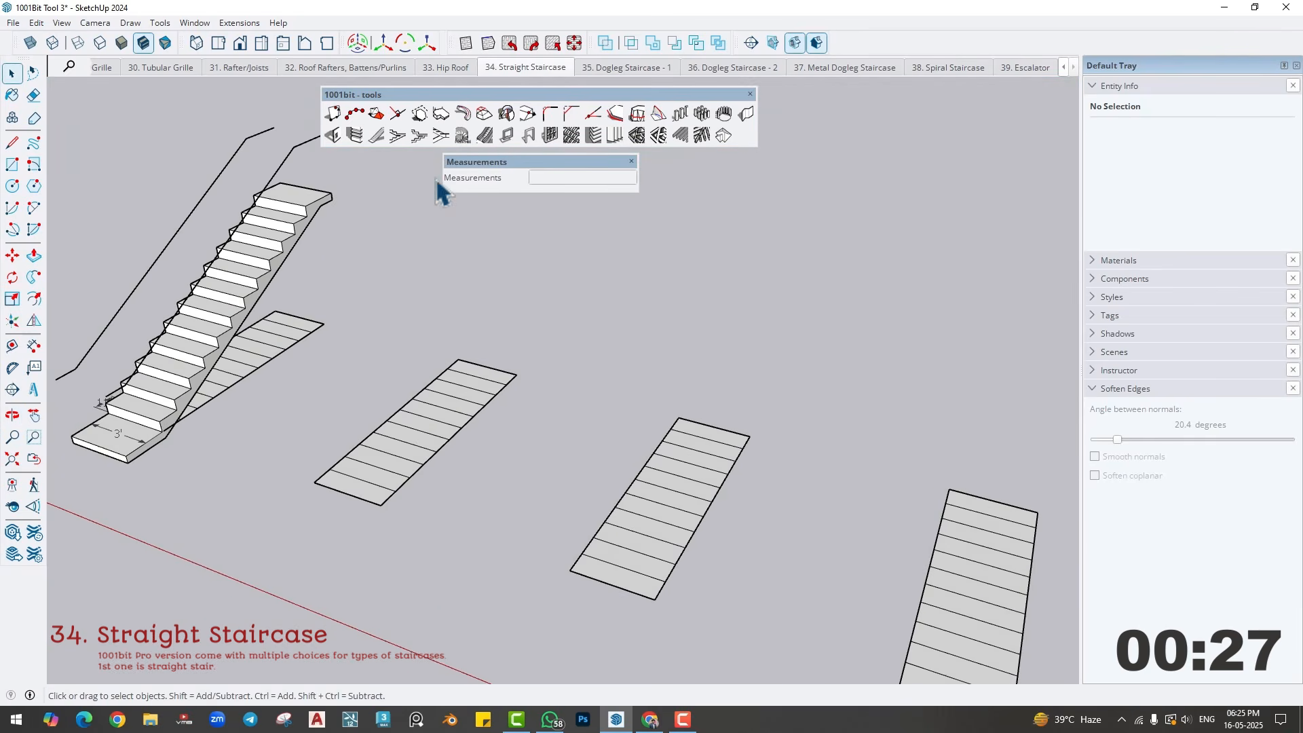
# - Build a Type B single-flight staircase with the same dimensions along the second plan outline
pyautogui.click(376, 135)
pyautogui.click(548, 293)
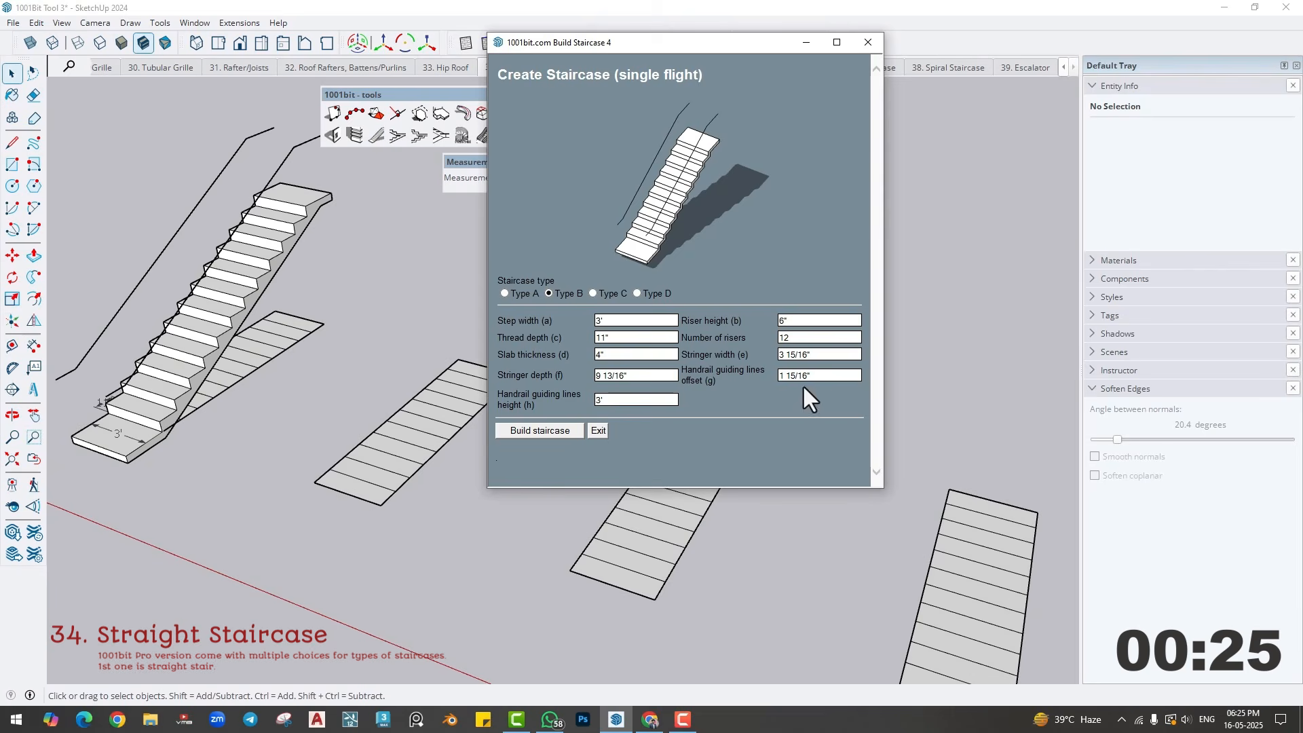
pyautogui.click(539, 431)
pyautogui.click(382, 503)
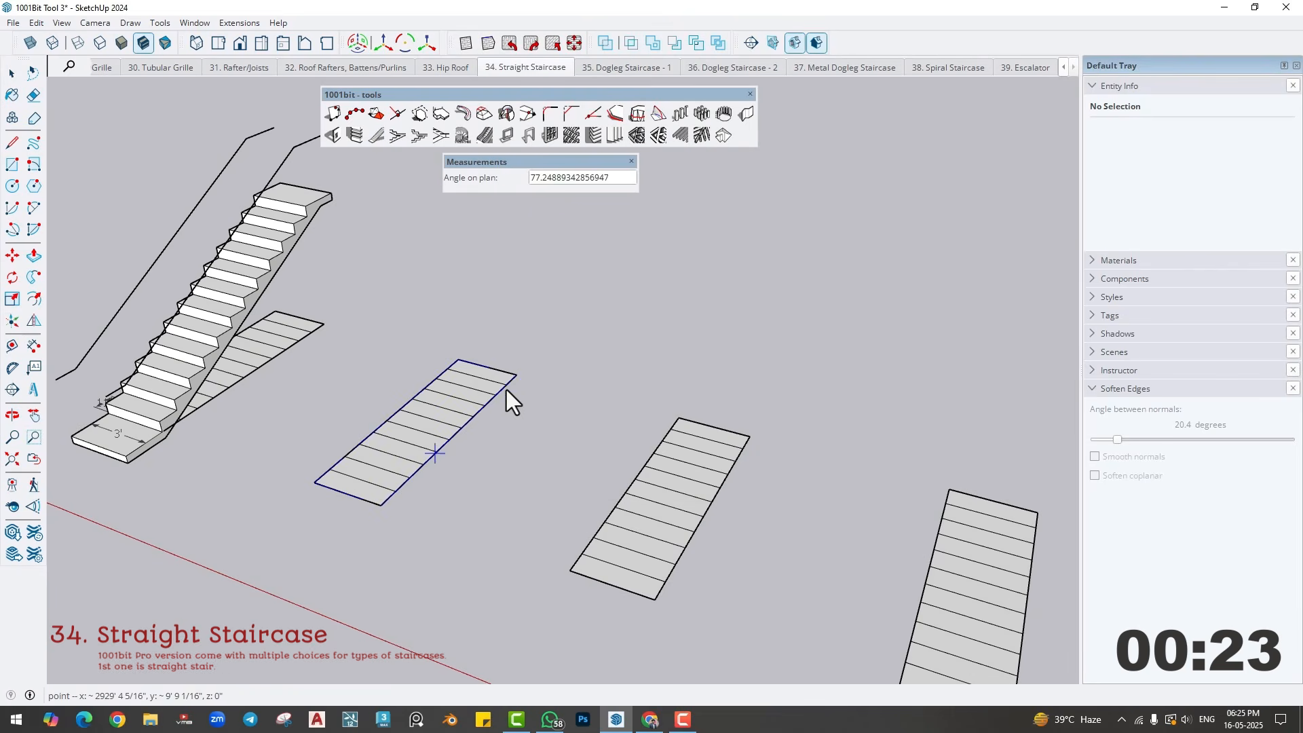
pyautogui.click(515, 372)
pyautogui.moveTo(414, 441)
pyautogui.mouseDown(button='middle')
pyautogui.moveTo(381, 433)
pyautogui.moveTo(426, 441)
pyautogui.mouseUp(button='middle')
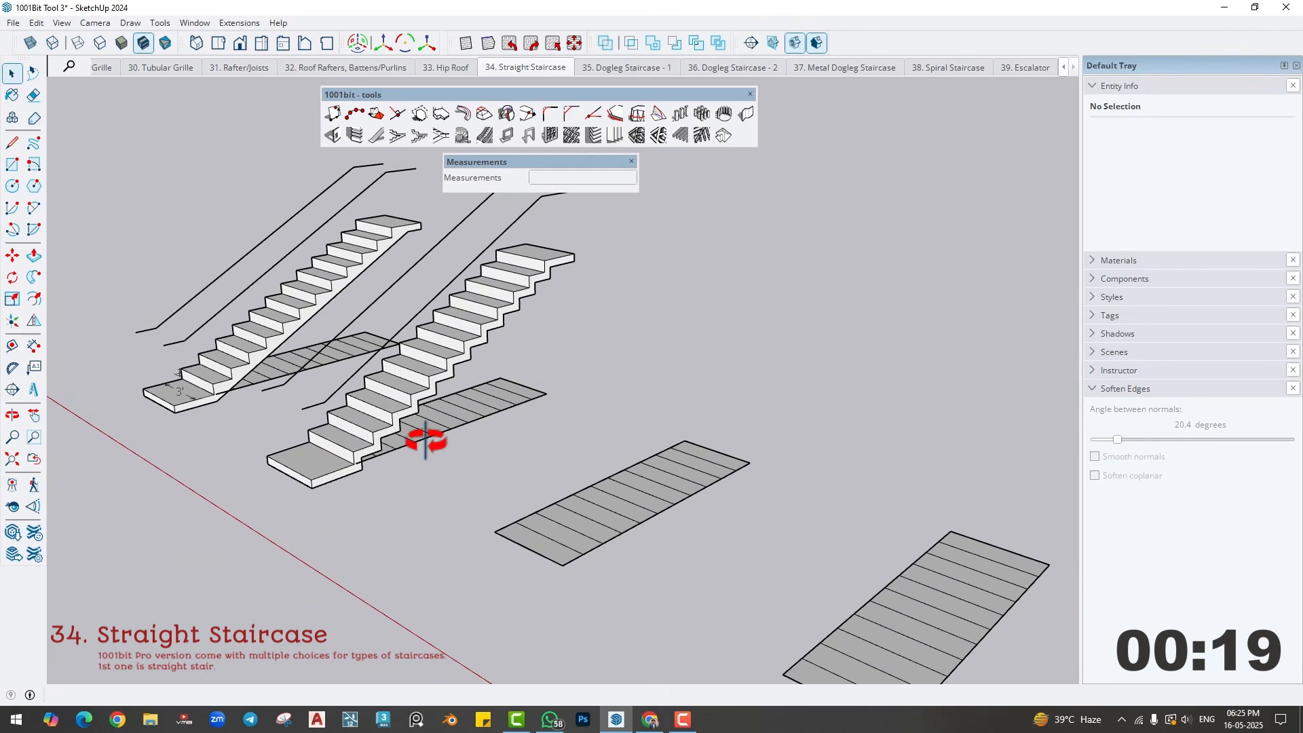
# - Build a Type C single-flight staircase with the same dimensions along the third plan outline
pyautogui.keyDown('shift'); pyautogui.moveTo(496, 495); pyautogui.dragTo(405, 316, button='middle'); pyautogui.keyUp('shift')
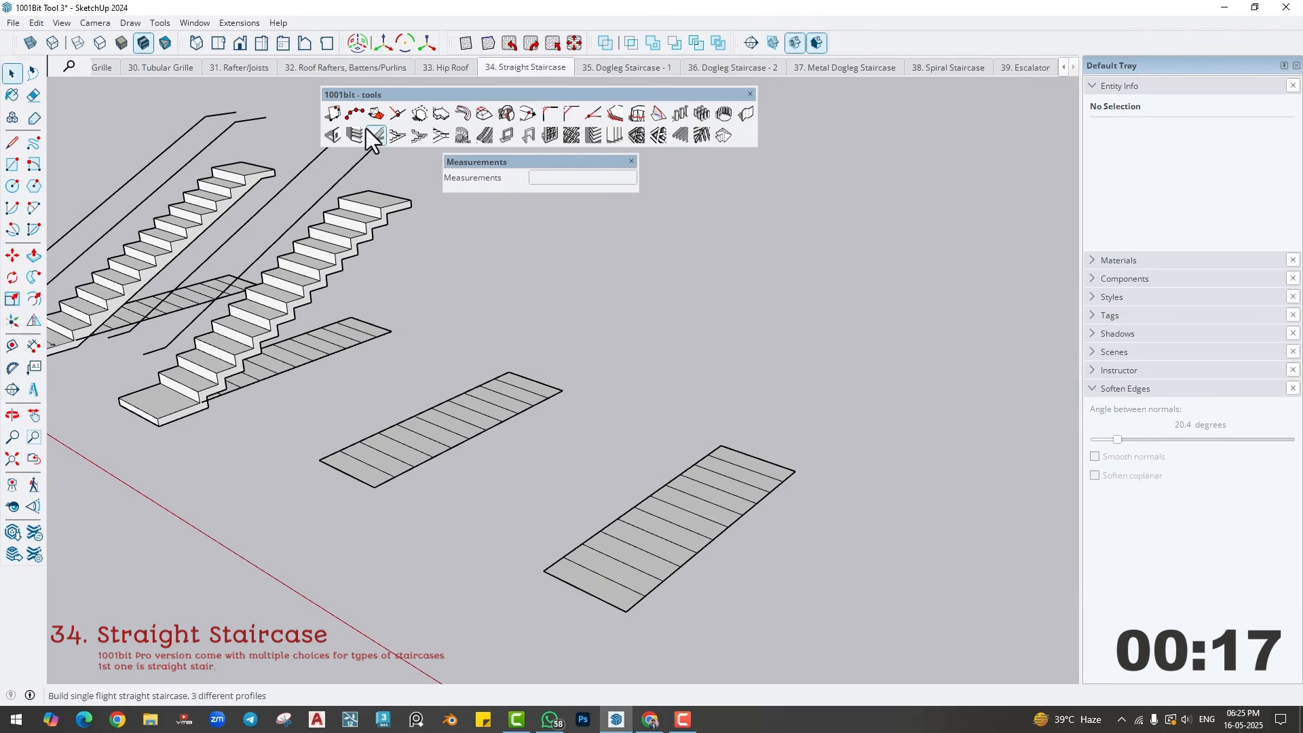
pyautogui.click(367, 128)
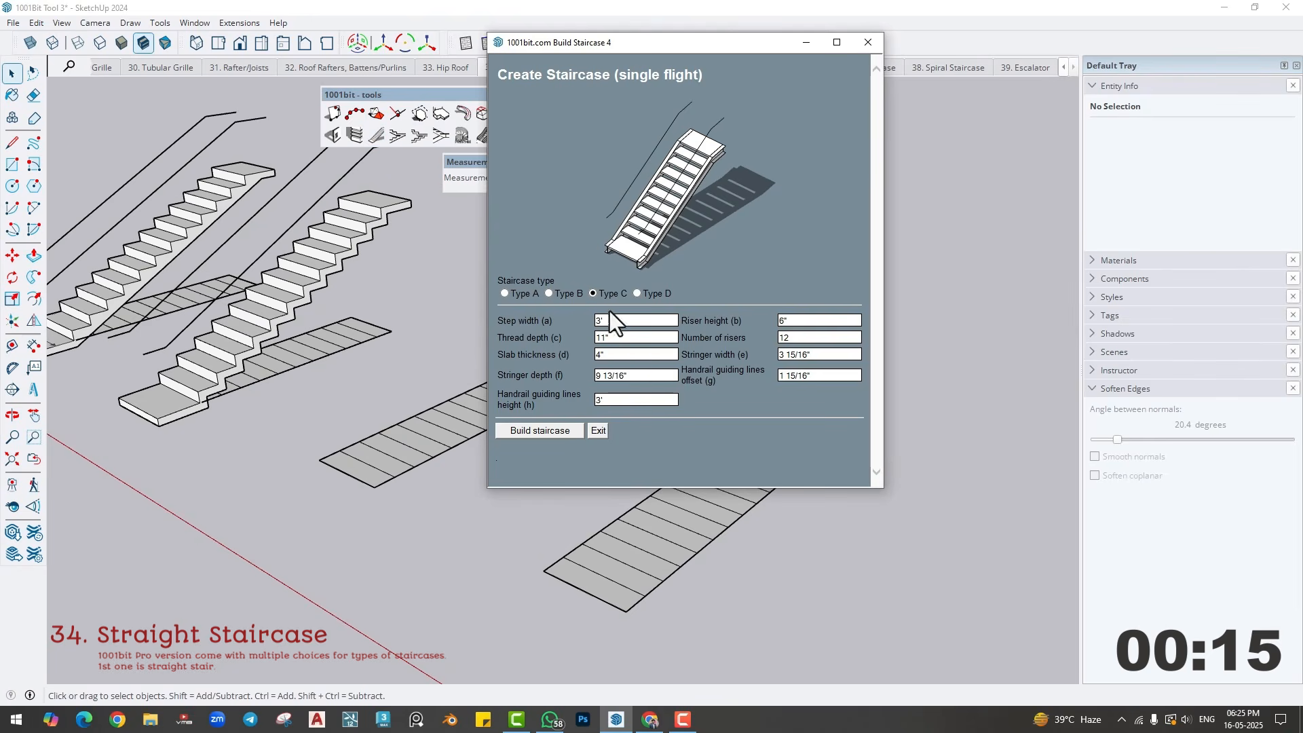
pyautogui.click(537, 429)
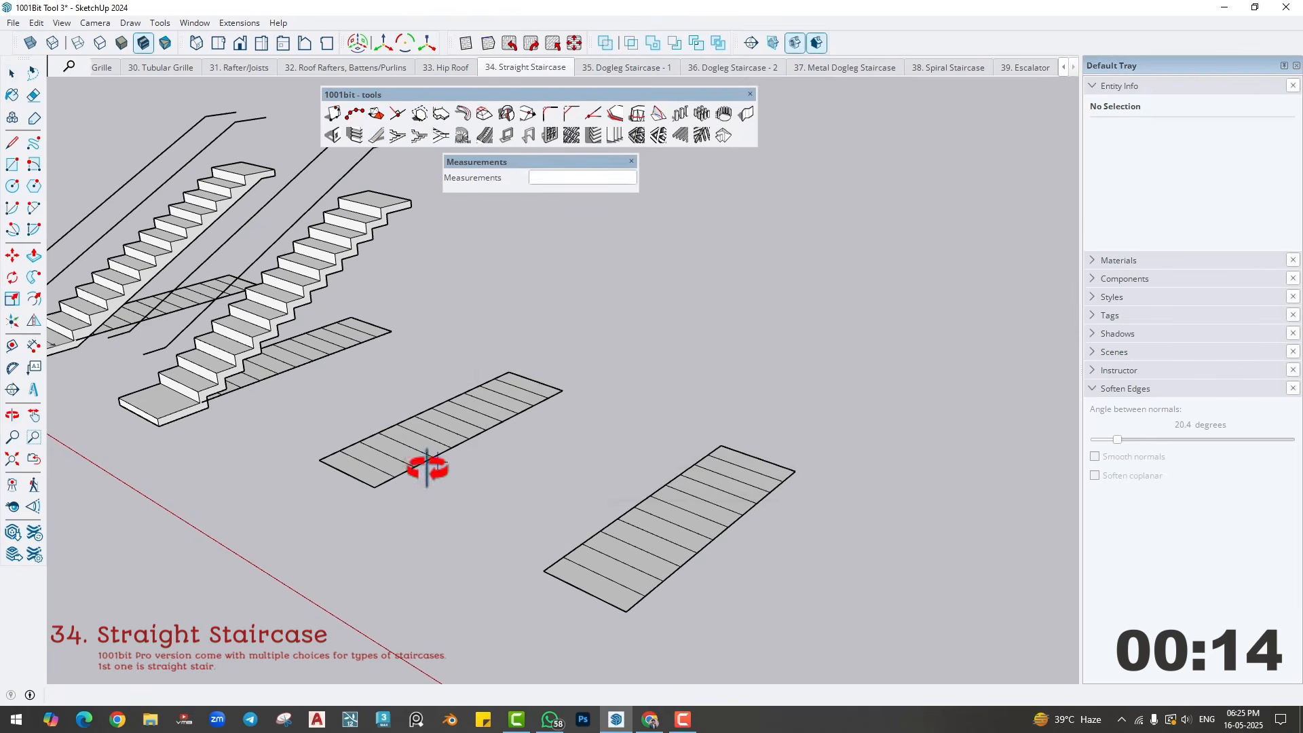
pyautogui.click(376, 498)
pyautogui.click(562, 392)
# - Build a Type D single-flight staircase along the fourth plan outline, keeping the 3 15/16" stringer width
pyautogui.moveTo(468, 426); pyautogui.dragTo(479, 234, button='middle')
pyautogui.click(376, 136)
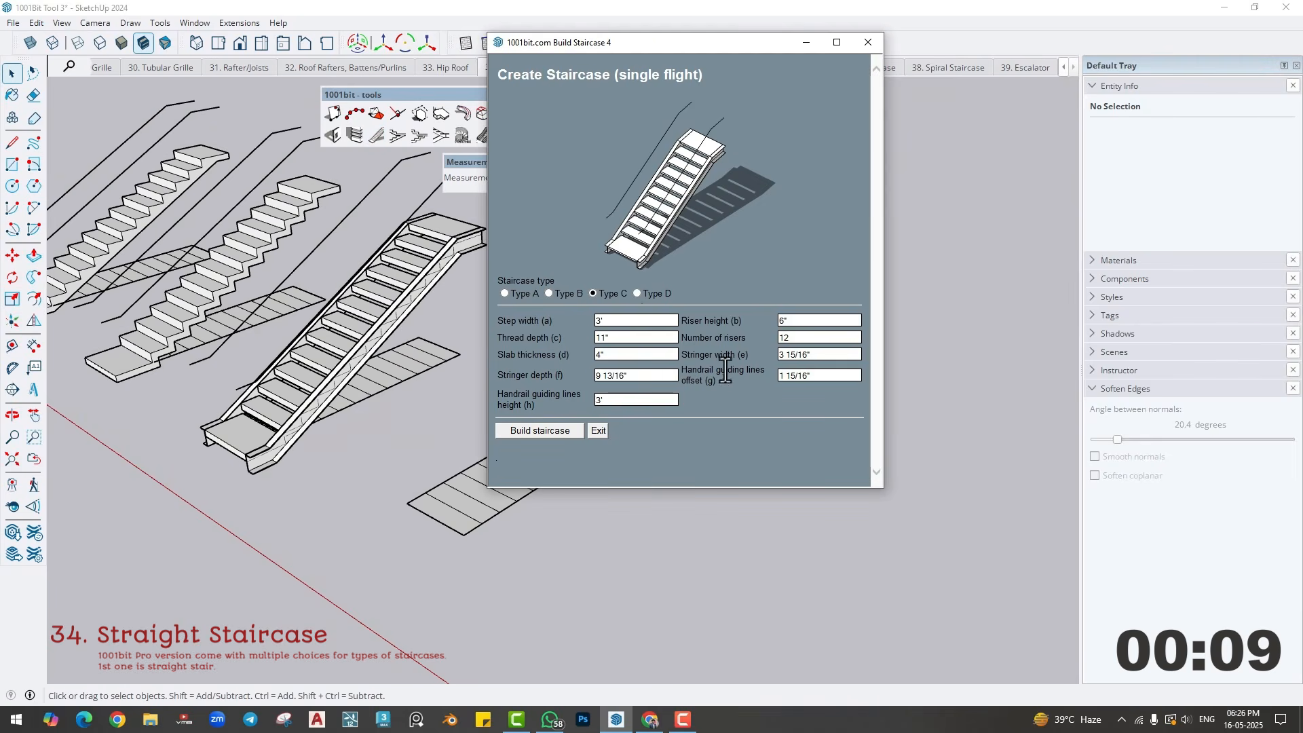
pyautogui.click(637, 293)
pyautogui.click(826, 357)
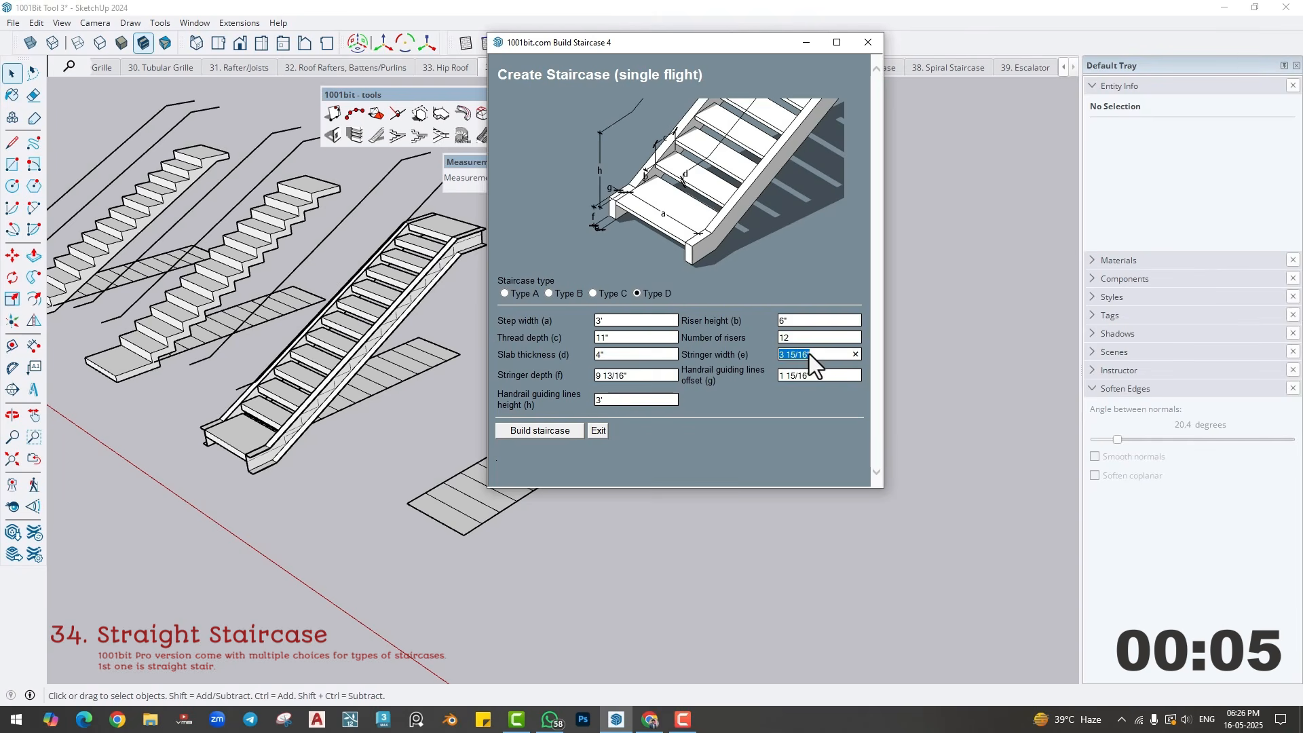
pyautogui.click(530, 430)
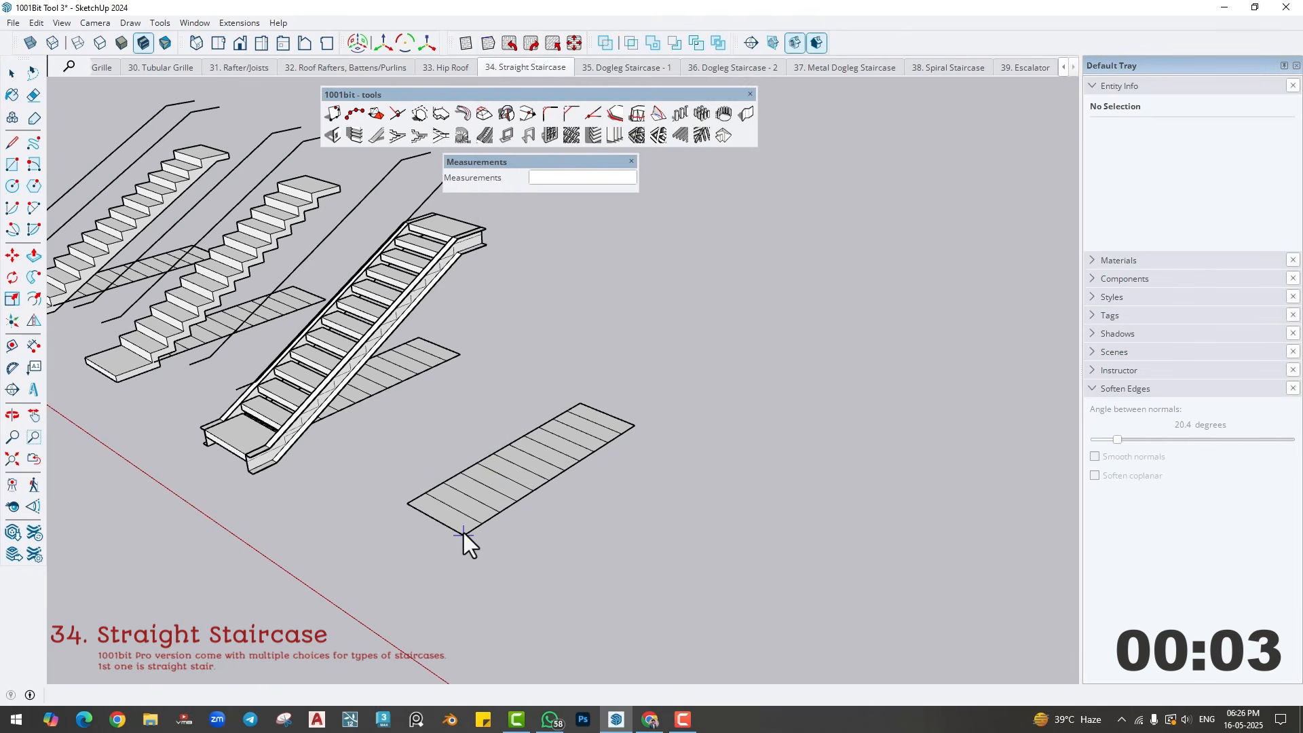
pyautogui.click(629, 431)
pyautogui.moveTo(631, 441); pyautogui.dragTo(658, 492, button='middle')
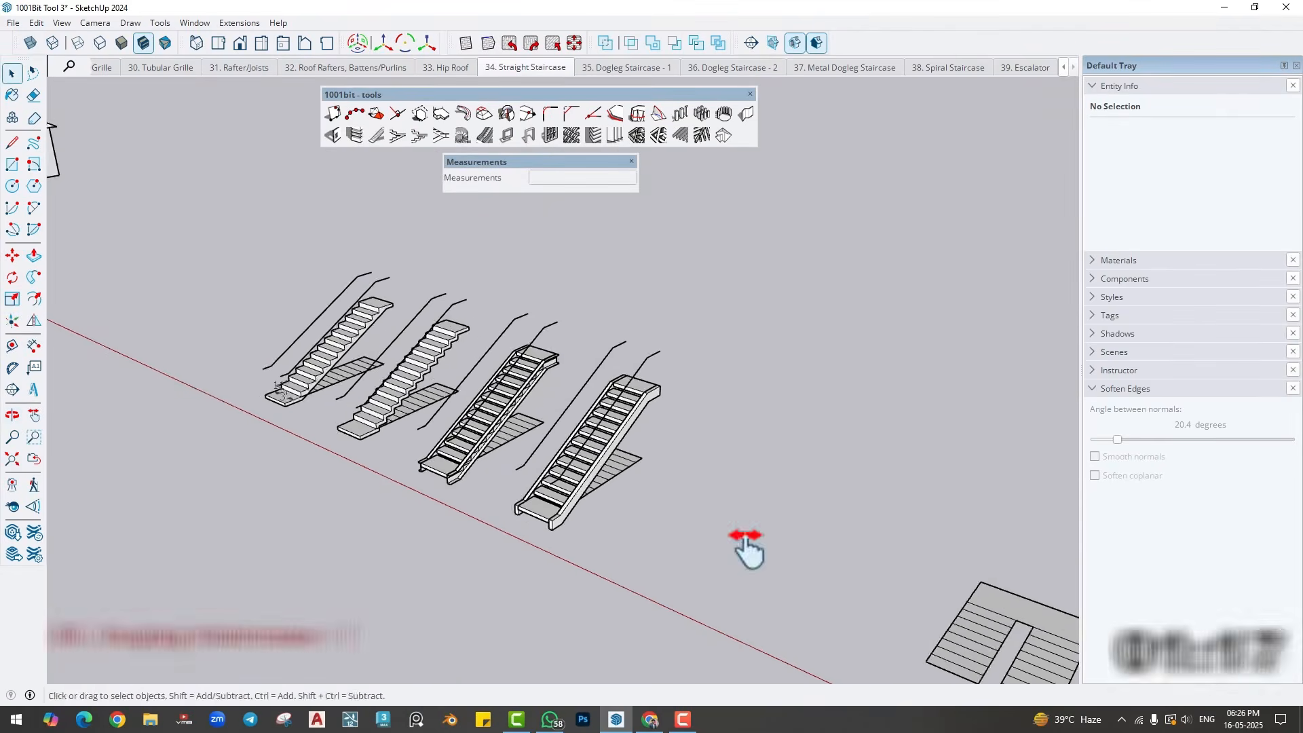
# - Switch to the Dogleg Staircase - 1 scene and review the Build Staircase 2 direction, flight width and gap settings, closing the dialog without building
pyautogui.click(613, 67)
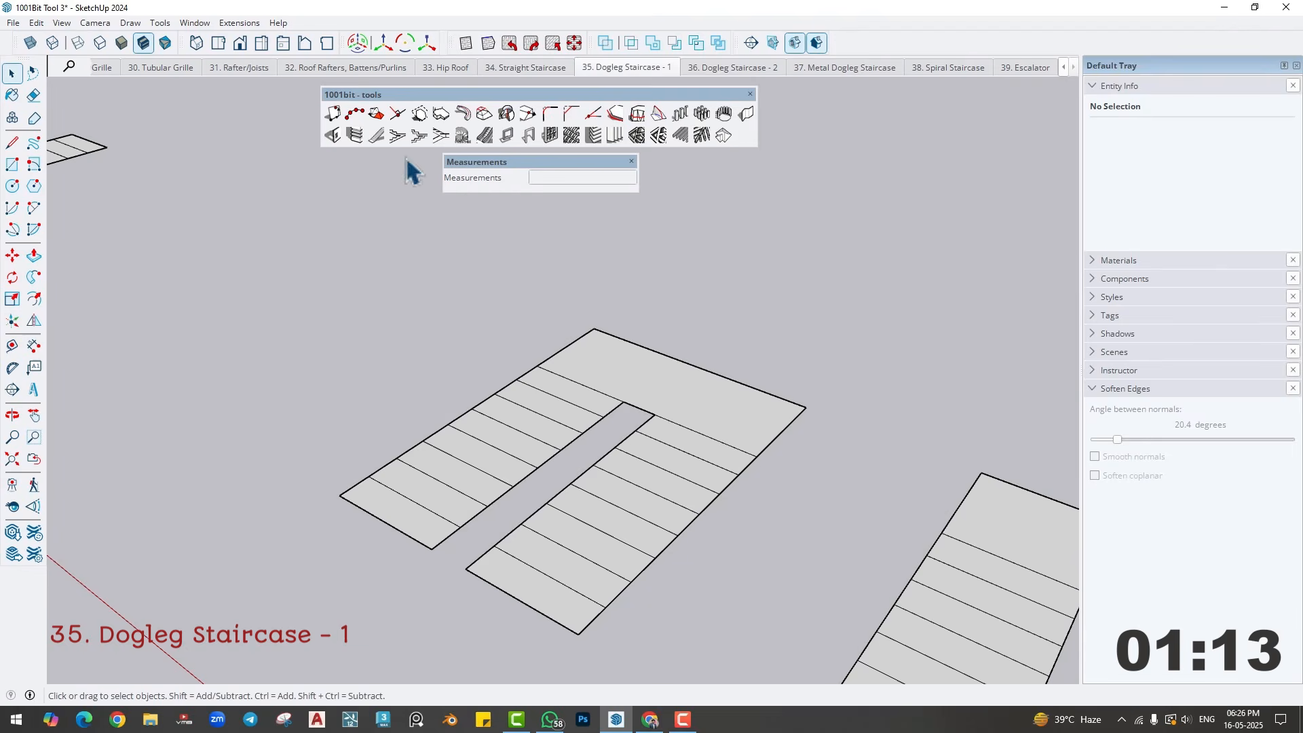
pyautogui.click(397, 135)
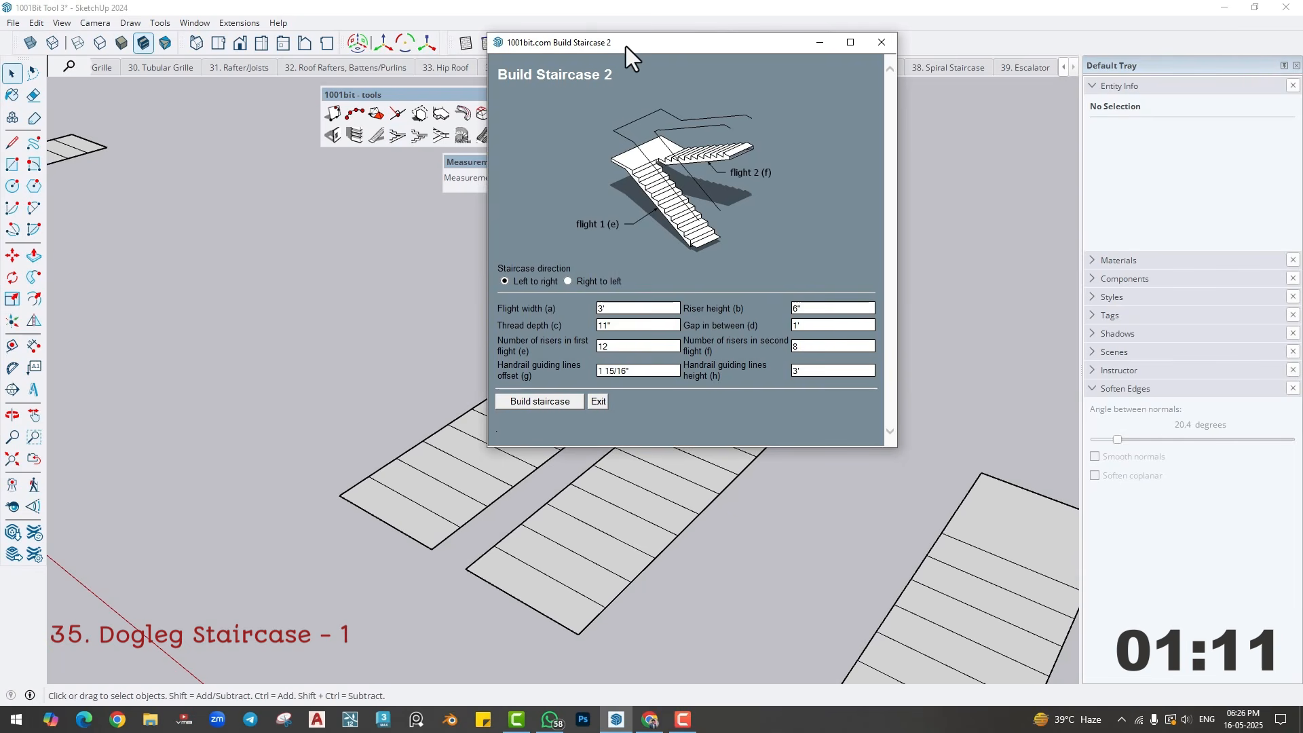
pyautogui.moveTo(626, 46); pyautogui.dragTo(756, 58)
pyautogui.click(697, 293)
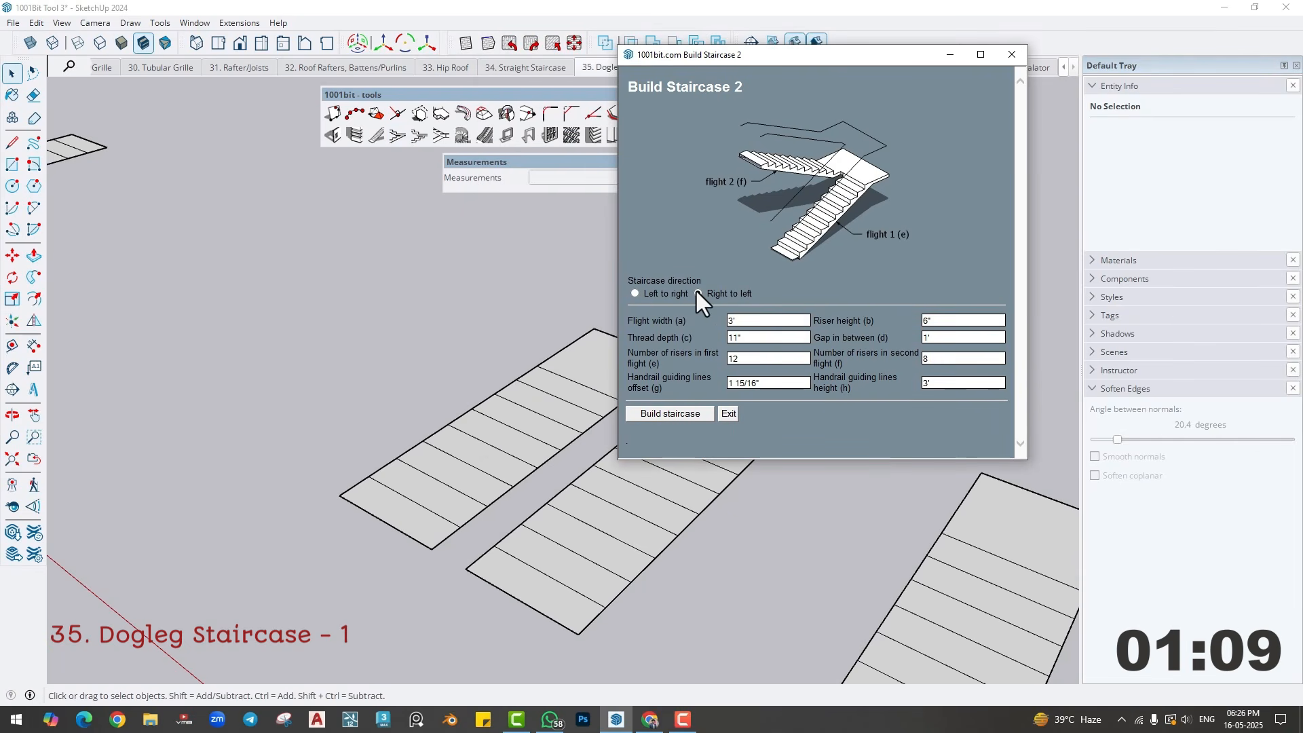
pyautogui.click(635, 293)
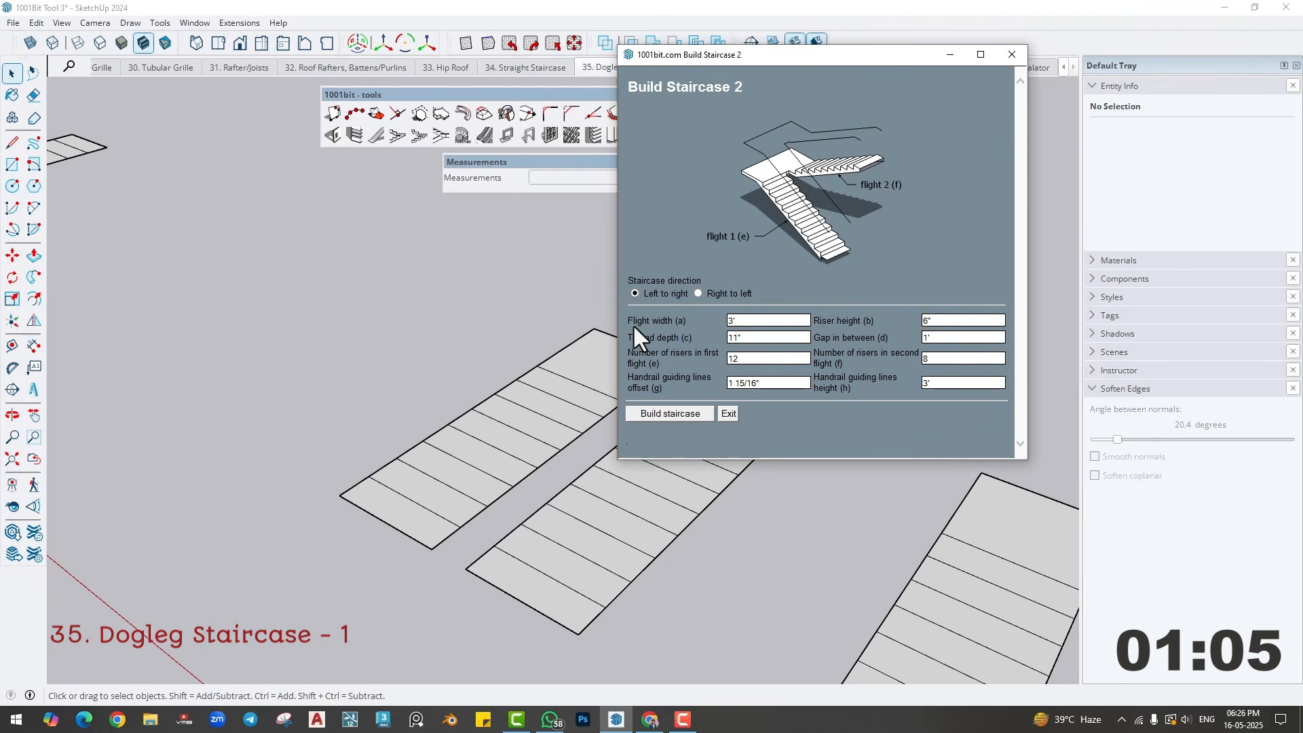
pyautogui.click(750, 321)
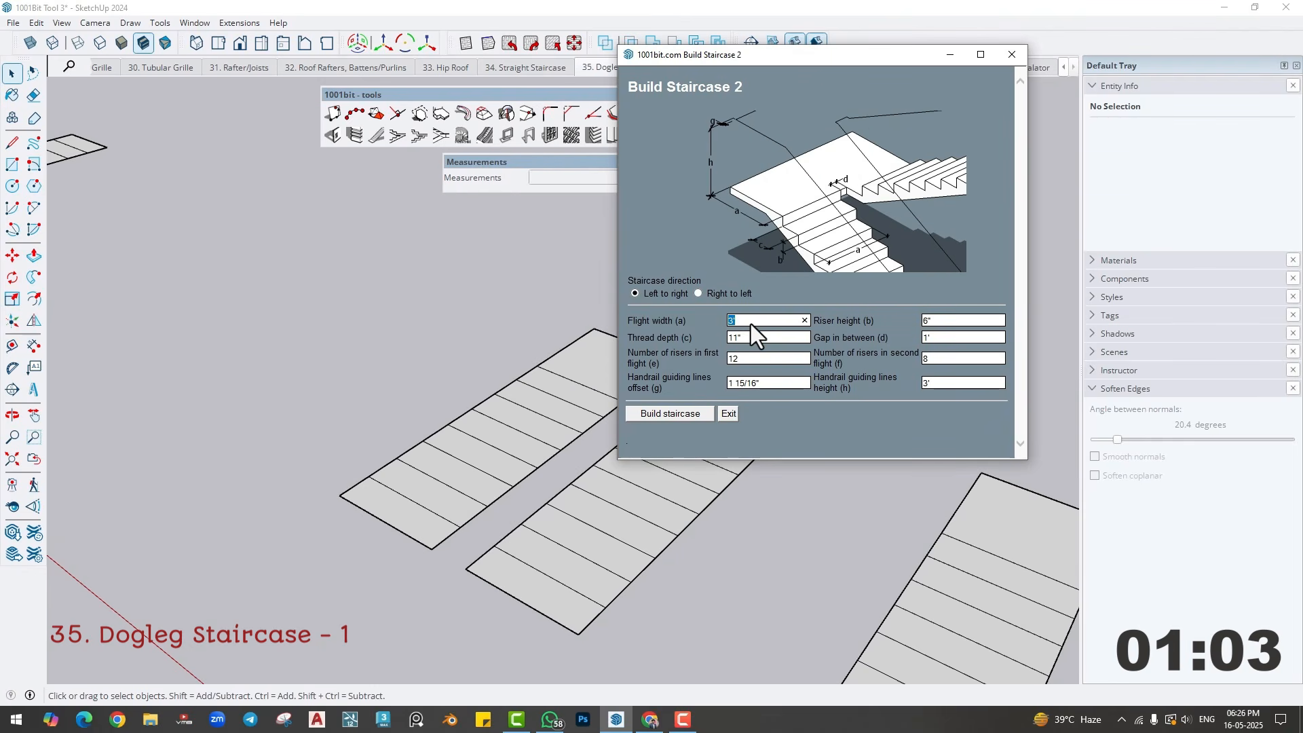
pyautogui.click(964, 323)
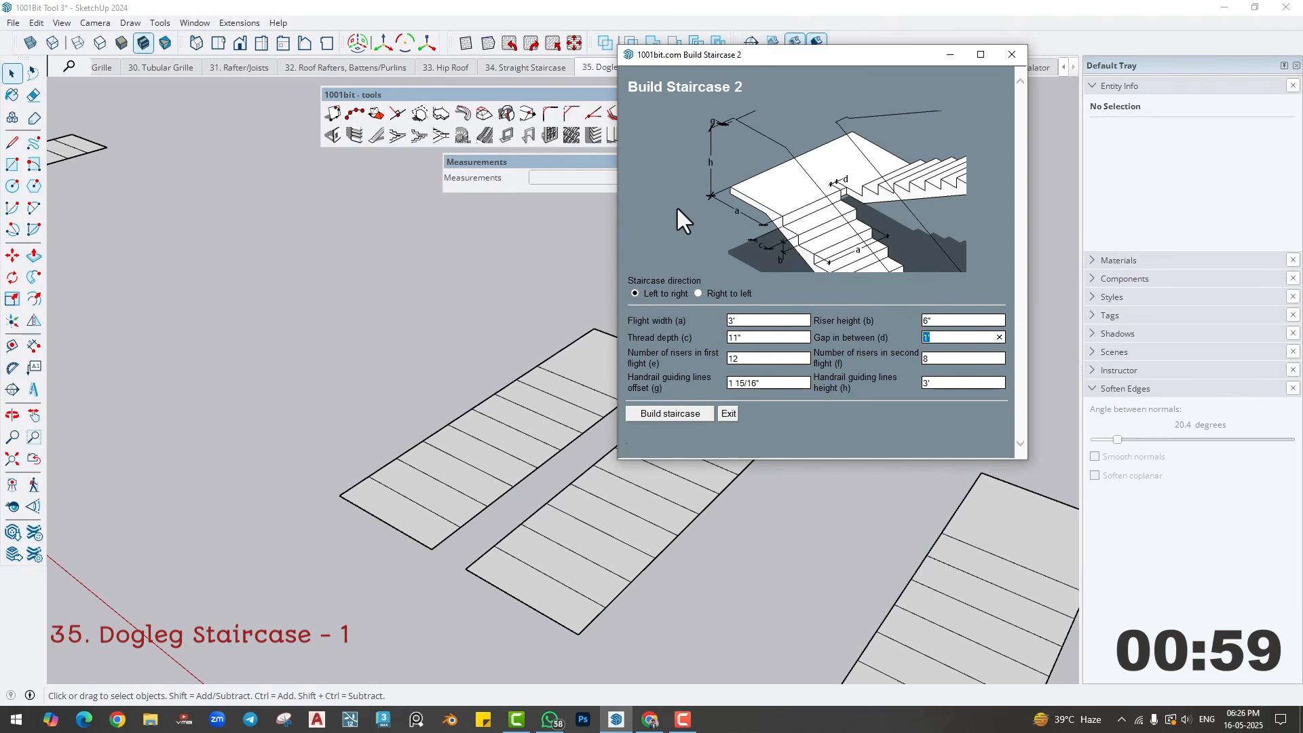
pyautogui.click(978, 83)
pyautogui.click(1011, 54)
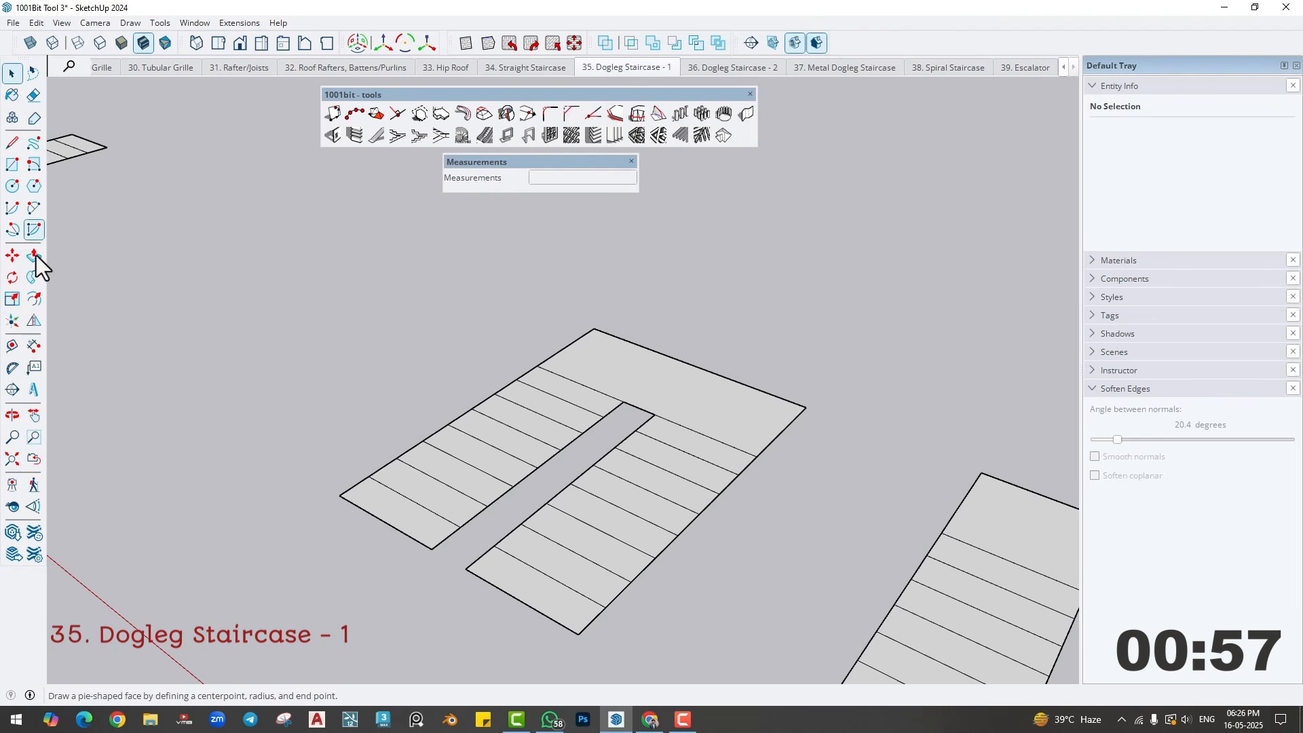
# - Dimension the gap between the two flights at the landing edge of the dogleg plan outline
pyautogui.click(34, 347)
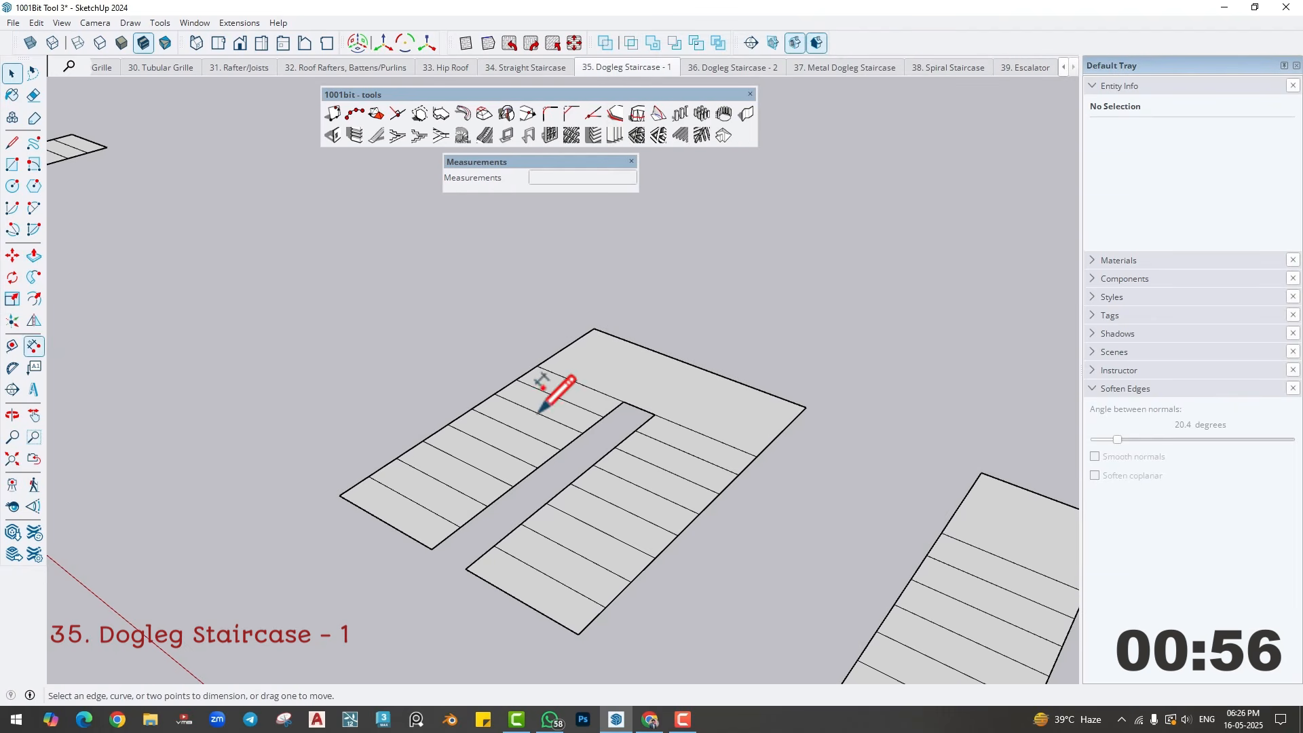
pyautogui.click(623, 401)
pyautogui.click(654, 415)
pyautogui.click(620, 423)
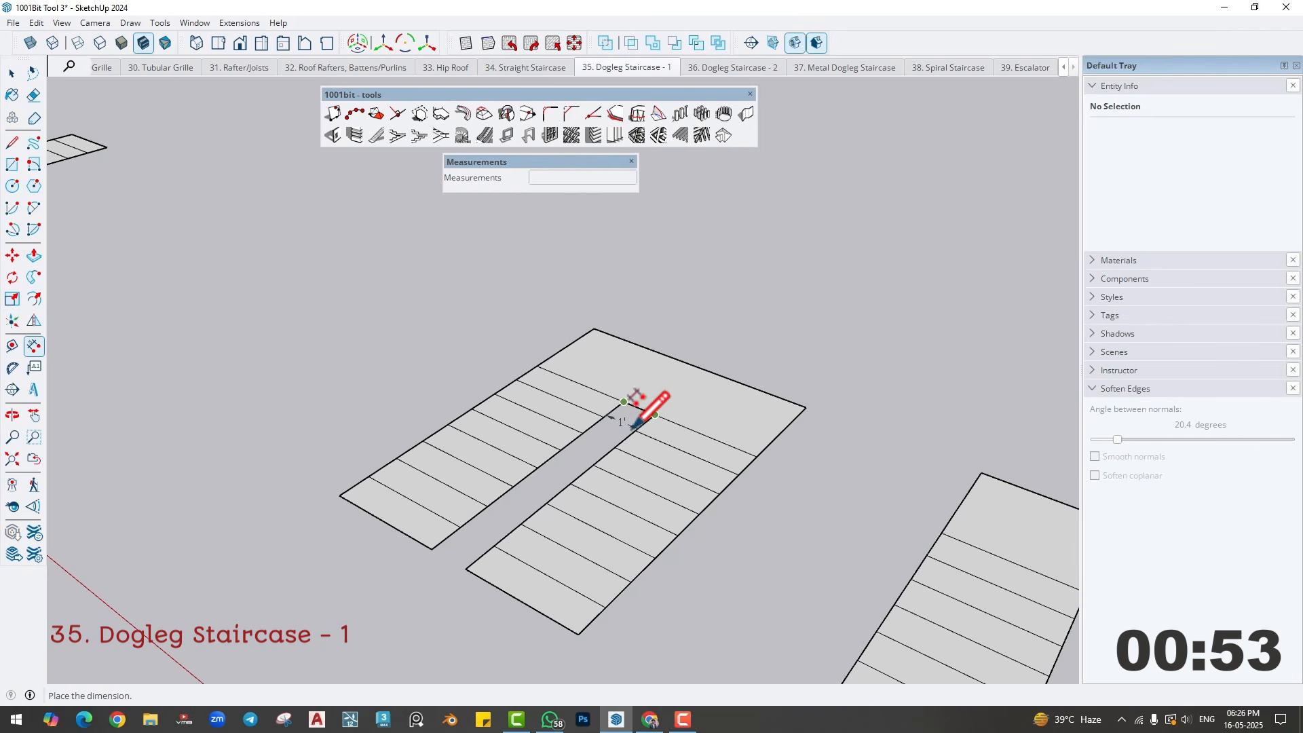
# - Reopen the r.c. dogleg staircase tool and set 9 risers in the first flight, keeping the 1' gap and 3' handrail guiding lines height
pyautogui.click(418, 135)
pyautogui.click(936, 343)
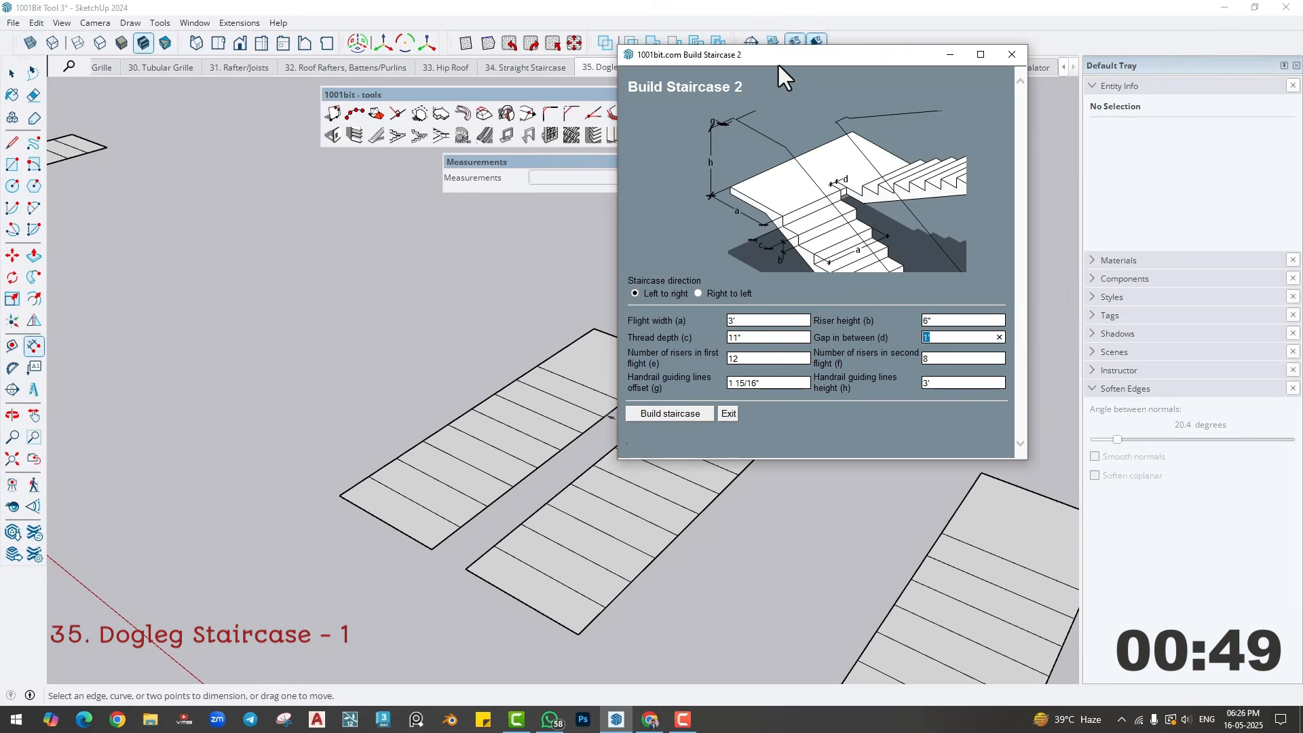
pyautogui.moveTo(811, 57); pyautogui.dragTo(947, 65)
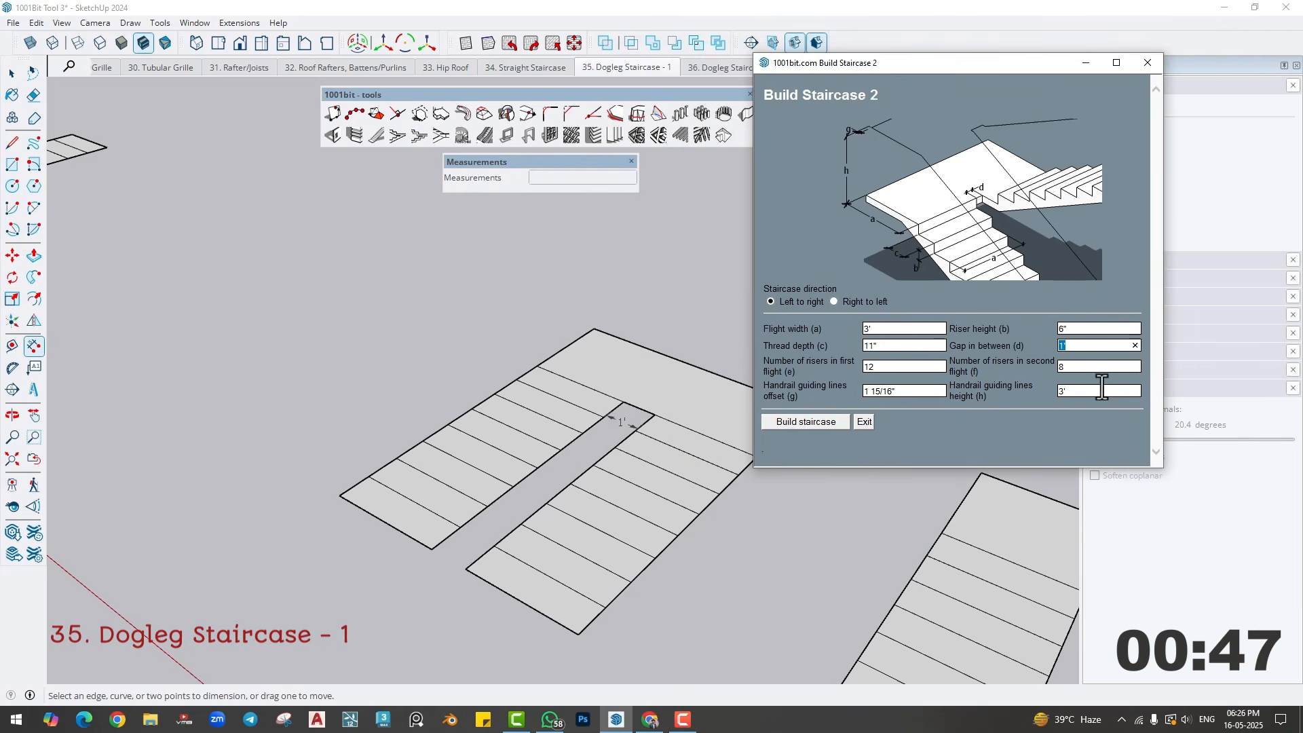
pyautogui.click(894, 367)
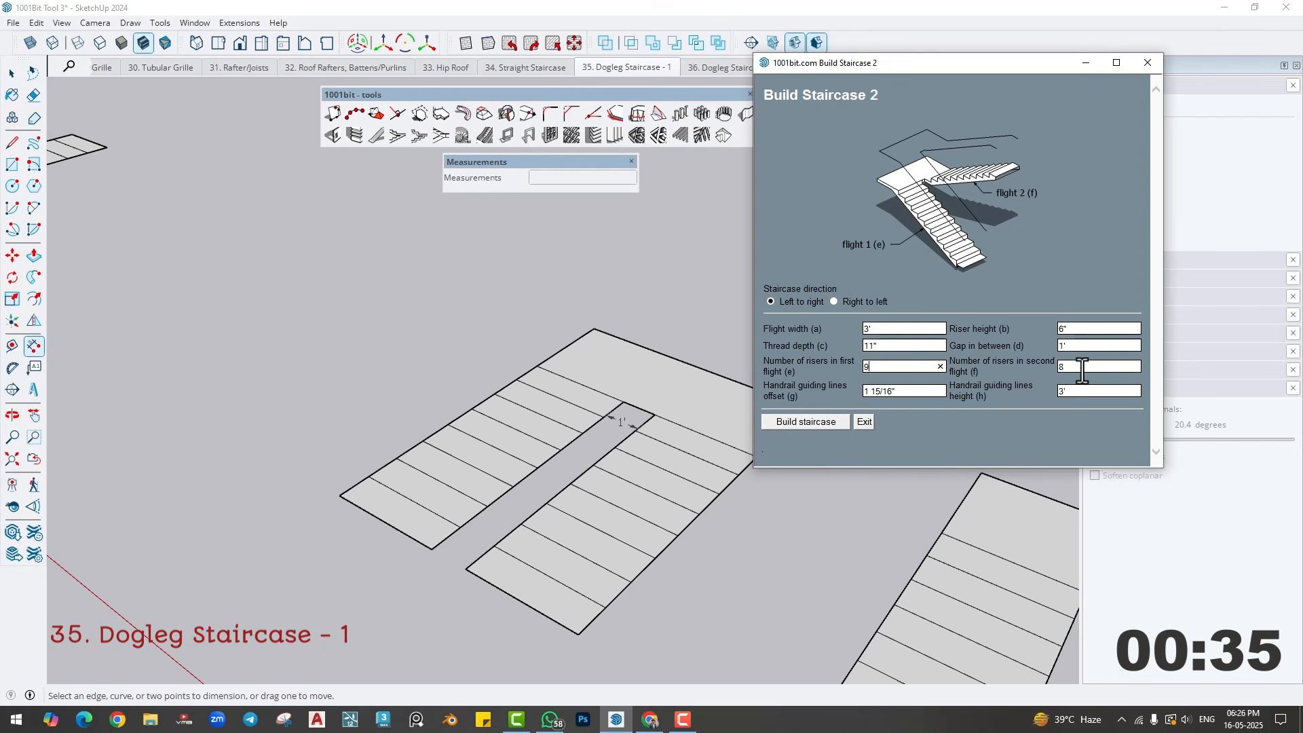
pyautogui.click(907, 391)
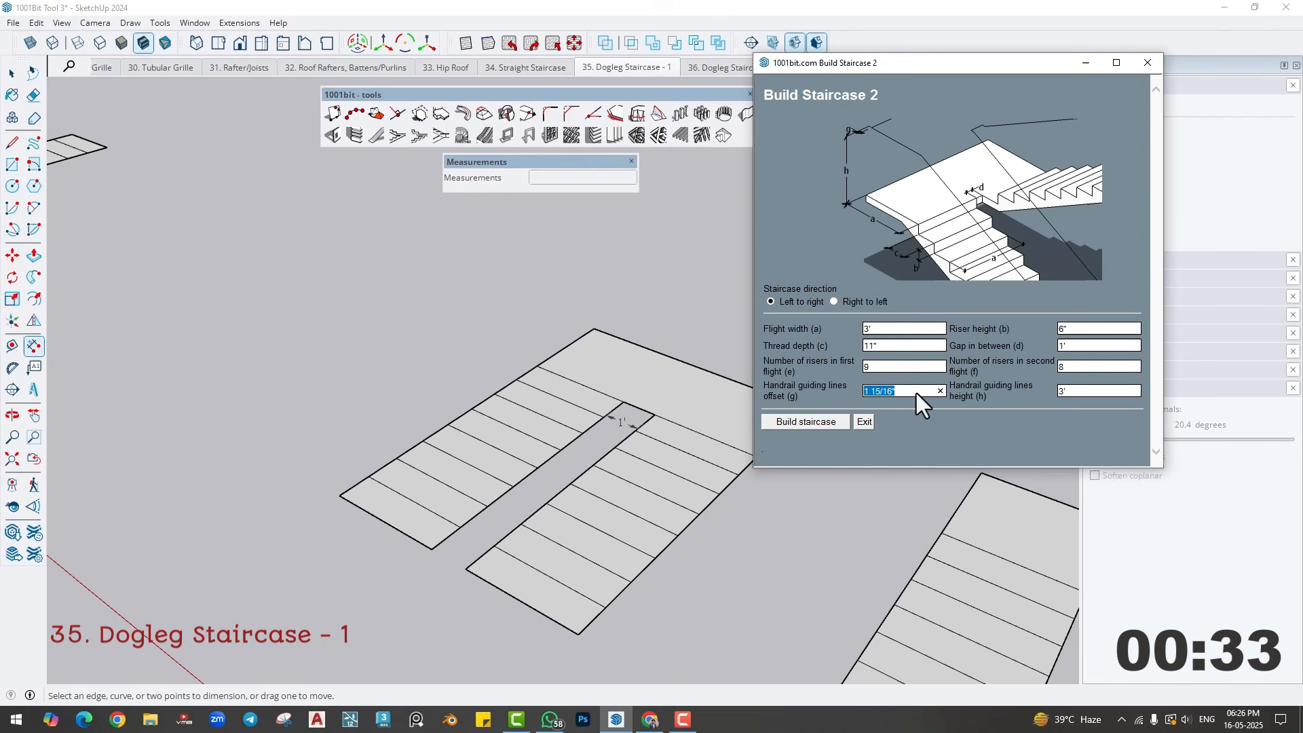
pyautogui.click(1089, 392)
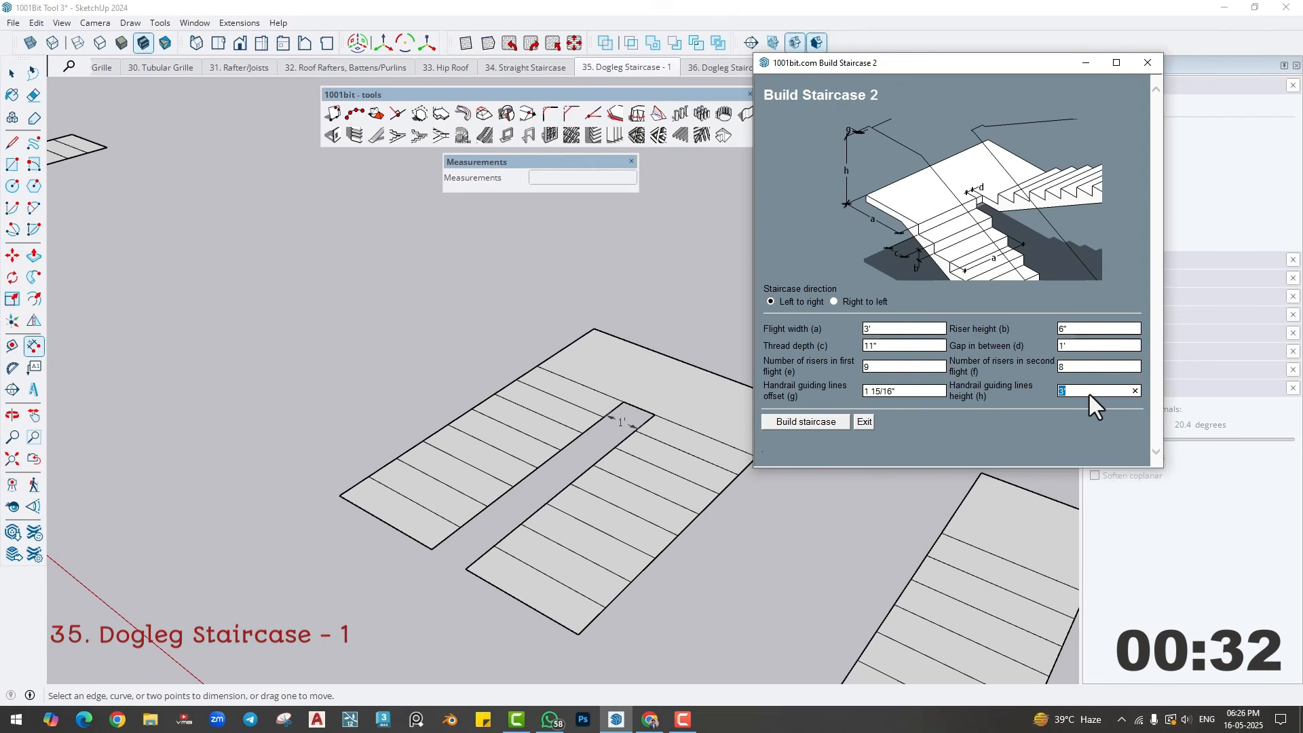
# - Build the dogleg staircase on the U-shaped outline, from the landing's back corner along the outer edge to the foot of the first flight
pyautogui.click(808, 423)
pyautogui.click(592, 330)
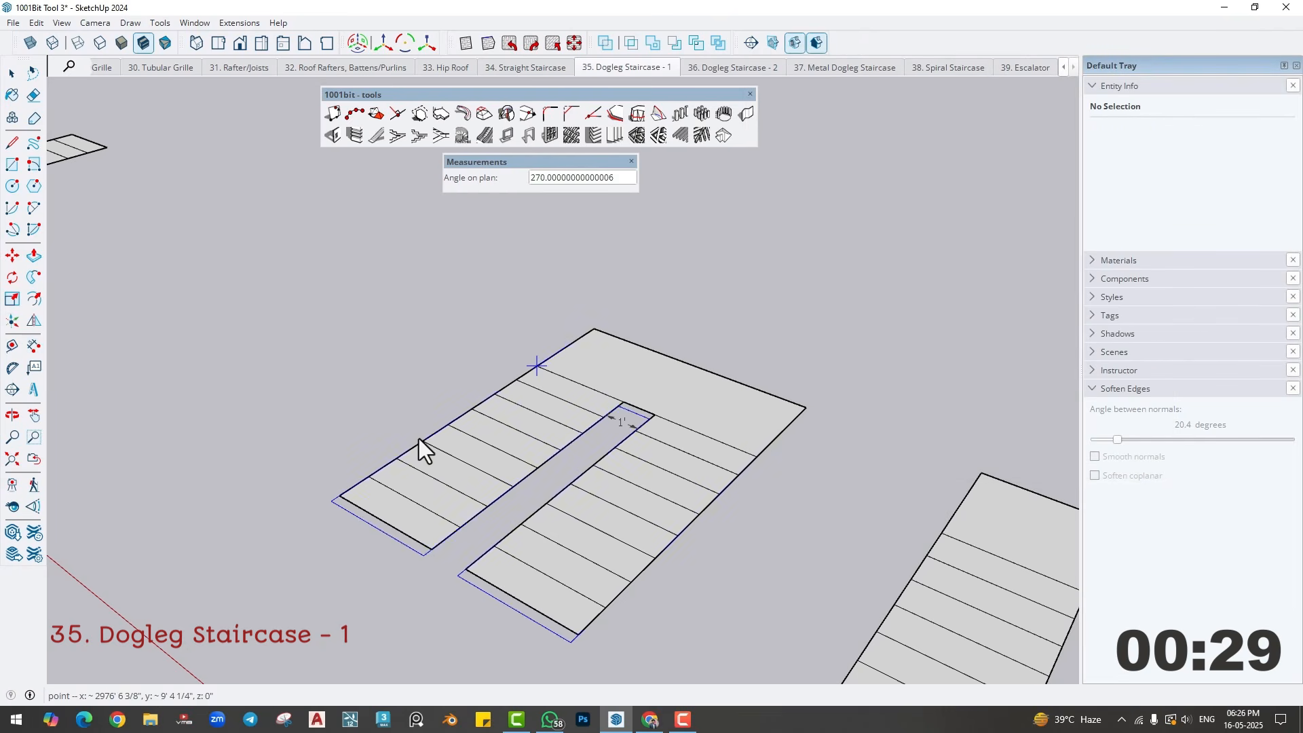
pyautogui.click(340, 495)
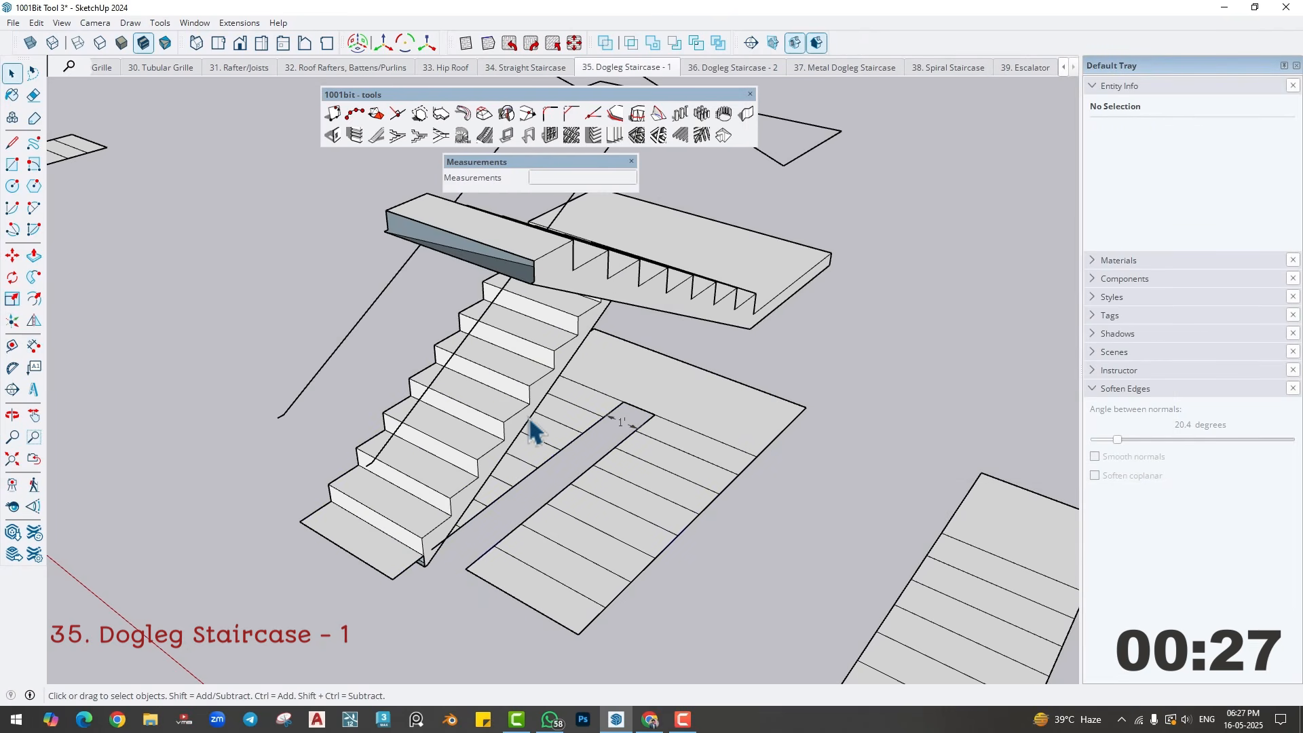
pyautogui.moveTo(532, 431)
pyautogui.mouseDown(button='middle')
pyautogui.moveTo(532, 465)
pyautogui.moveTo(355, 294)
pyautogui.moveTo(531, 426)
pyautogui.mouseUp(button='middle')
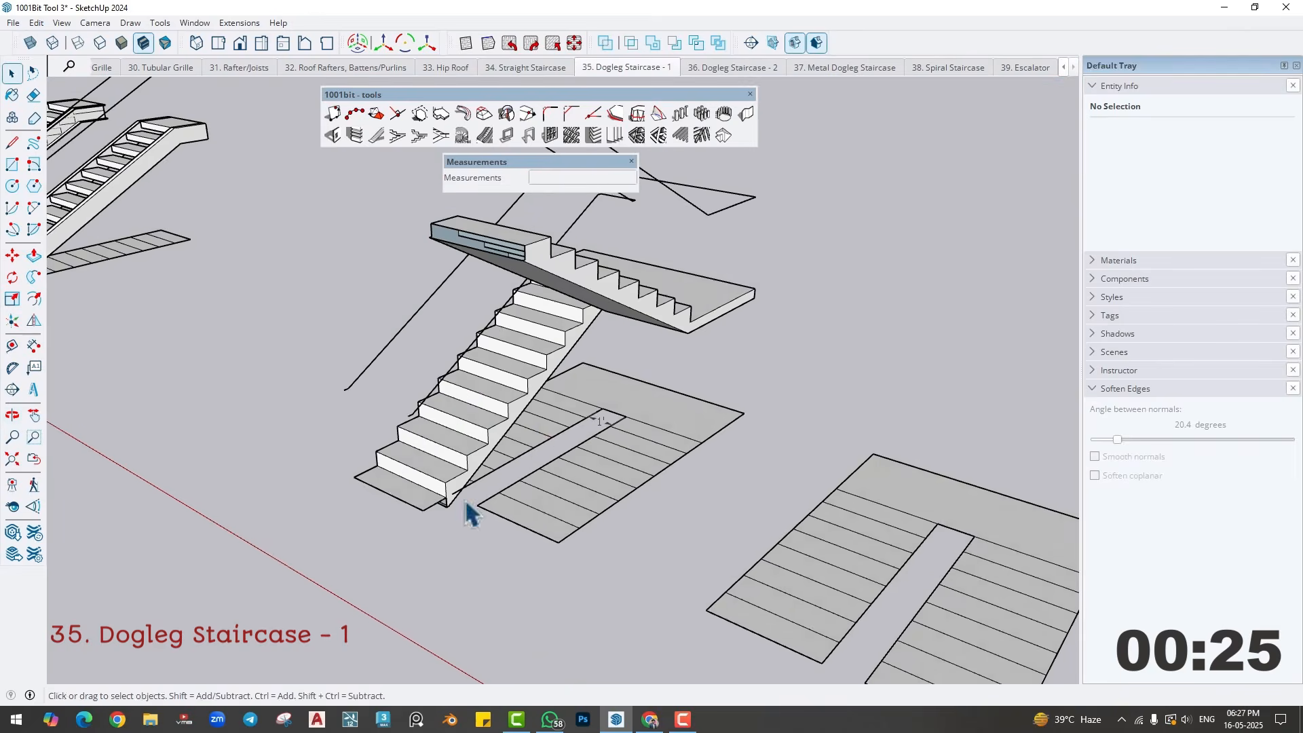
# - Close the open side and front of the dogleg staircase's lowest step with two rectangles inside the staircase group
pyautogui.moveTo(464, 500); pyautogui.dragTo(415, 425, button='middle')
pyautogui.scroll(4, 430, 451)
pyautogui.scroll(2, 419, 438)
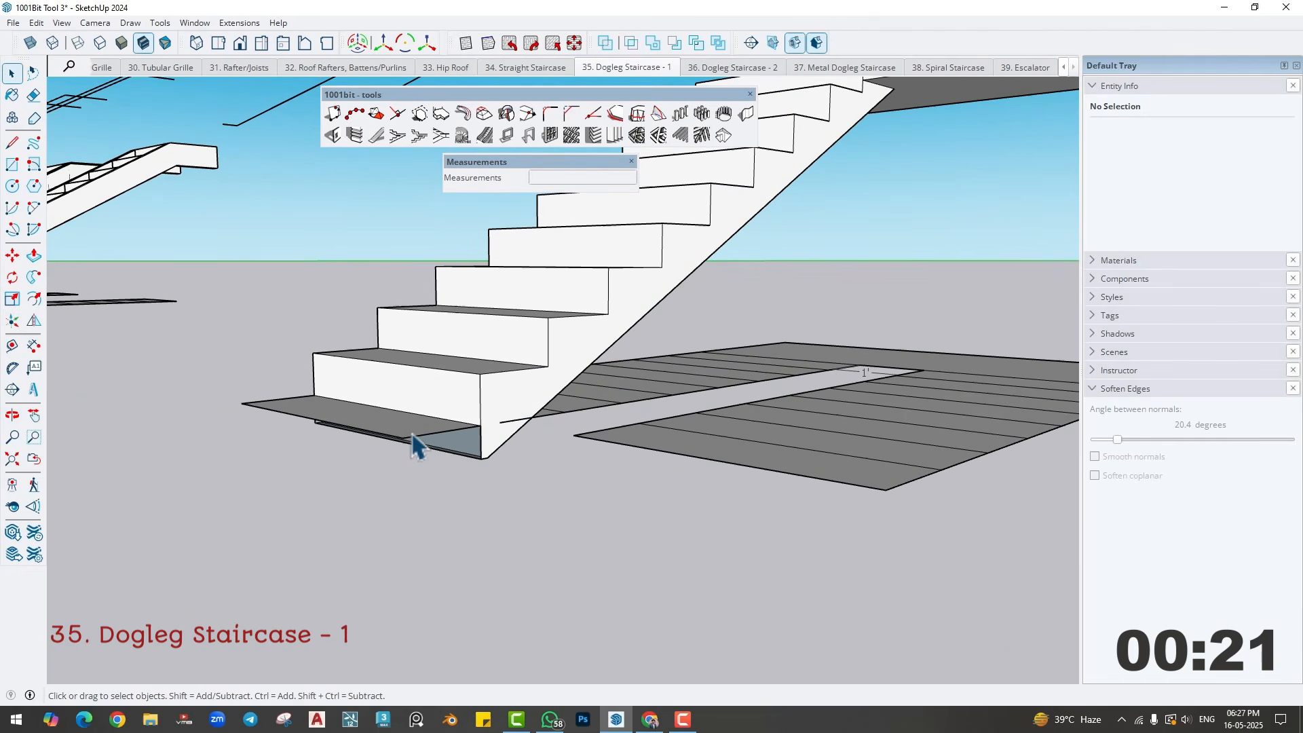
pyautogui.moveTo(420, 445)
pyautogui.mouseDown(button='middle')
pyautogui.moveTo(398, 456)
pyautogui.moveTo(407, 483)
pyautogui.moveTo(348, 453)
pyautogui.mouseUp(button='middle')
pyautogui.press('r')
pyautogui.click(401, 442)
pyautogui.click(482, 454)
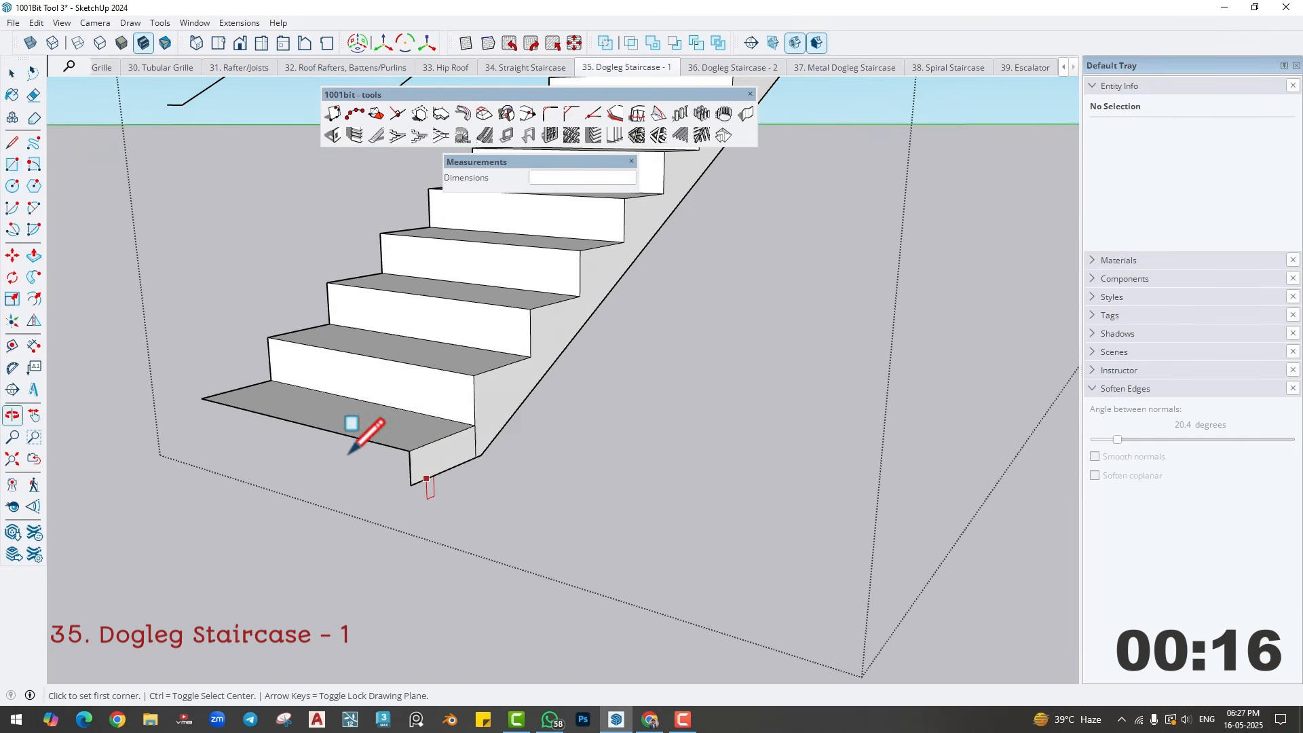
pyautogui.click(202, 399)
pyautogui.click(411, 485)
pyautogui.press('space')
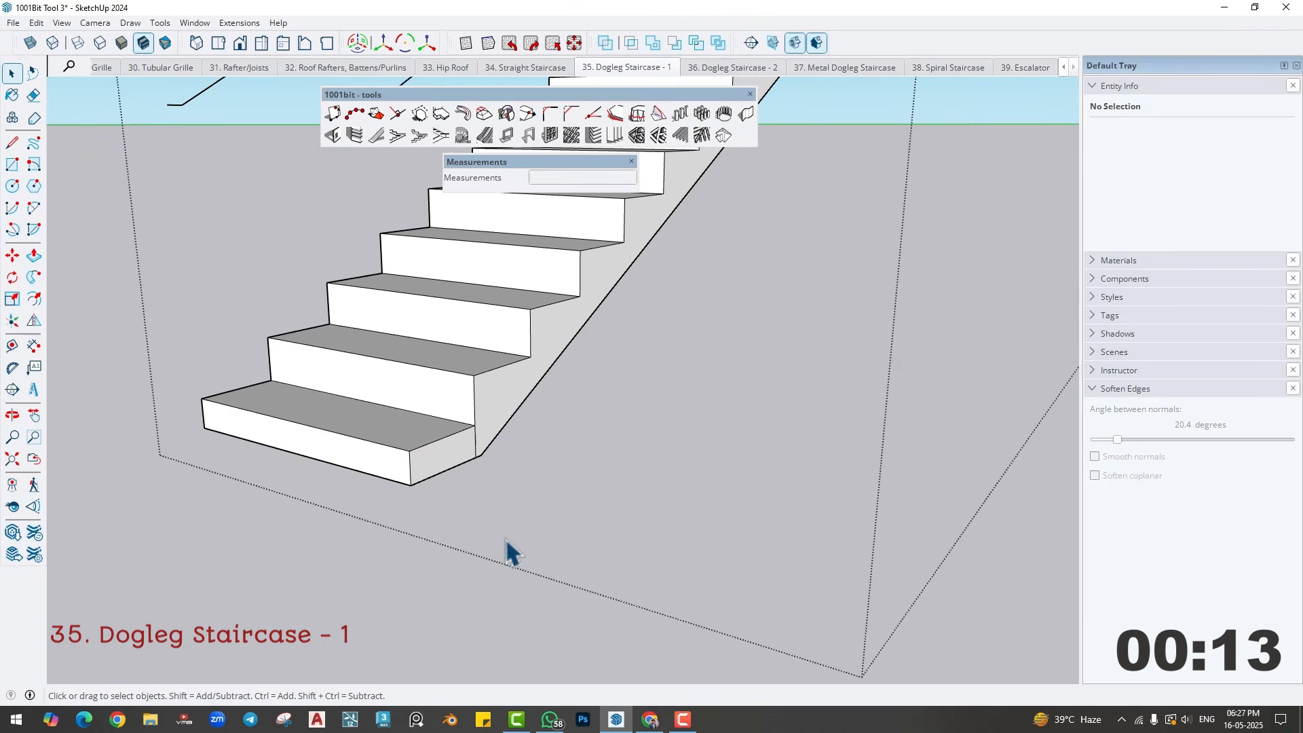
# - Build a right-to-left r.c. dogleg staircase on the second plan outline, from the landing's outer corner to the foot of the first flight
pyautogui.scroll(-6, 509, 546)
pyautogui.click(677, 584)
pyautogui.moveTo(681, 596); pyautogui.dragTo(529, 407, button='middle')
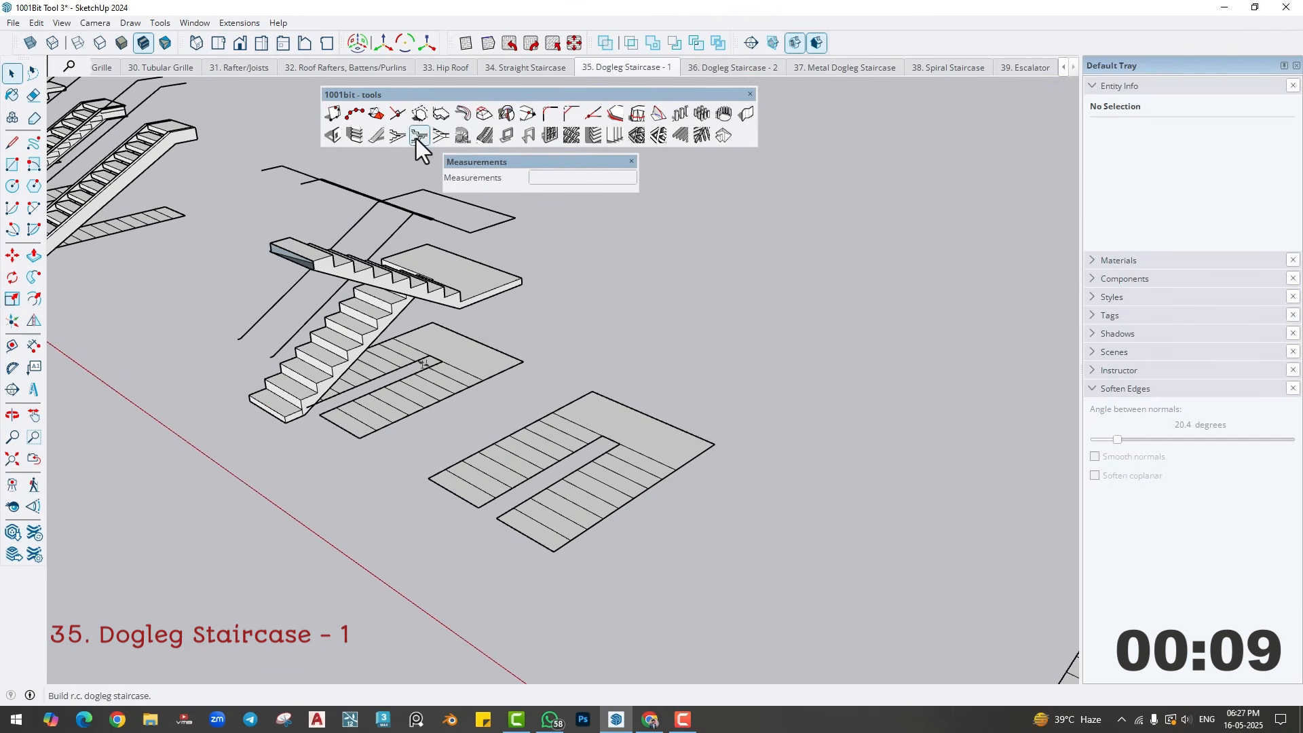
pyautogui.click(418, 136)
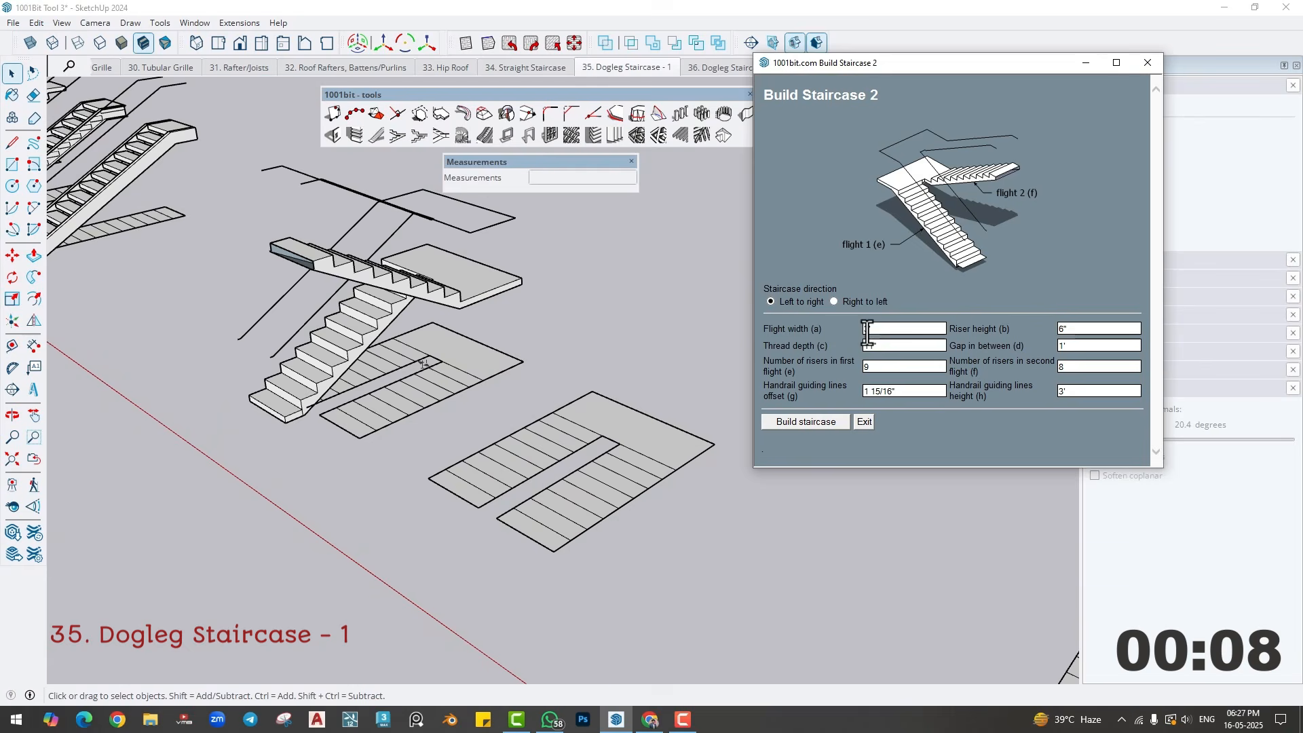
pyautogui.click(833, 302)
pyautogui.click(808, 422)
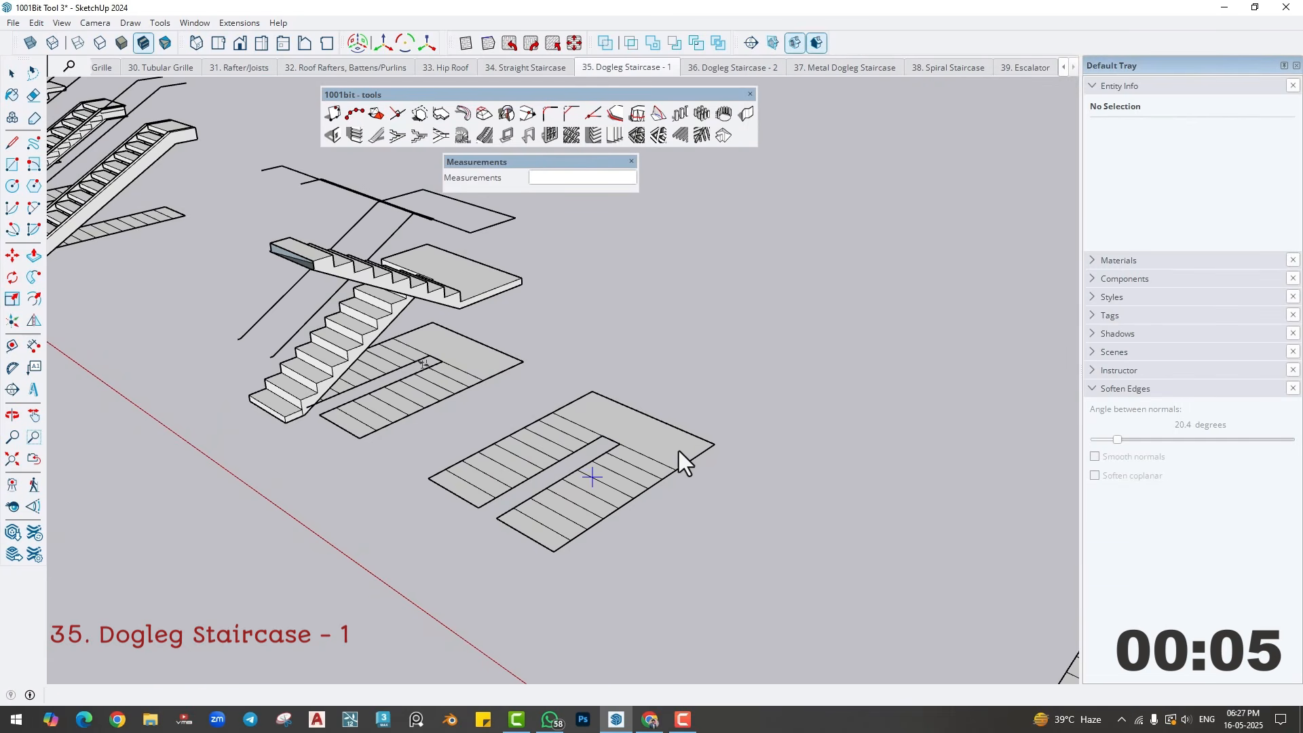
pyautogui.click(710, 444)
pyautogui.click(560, 551)
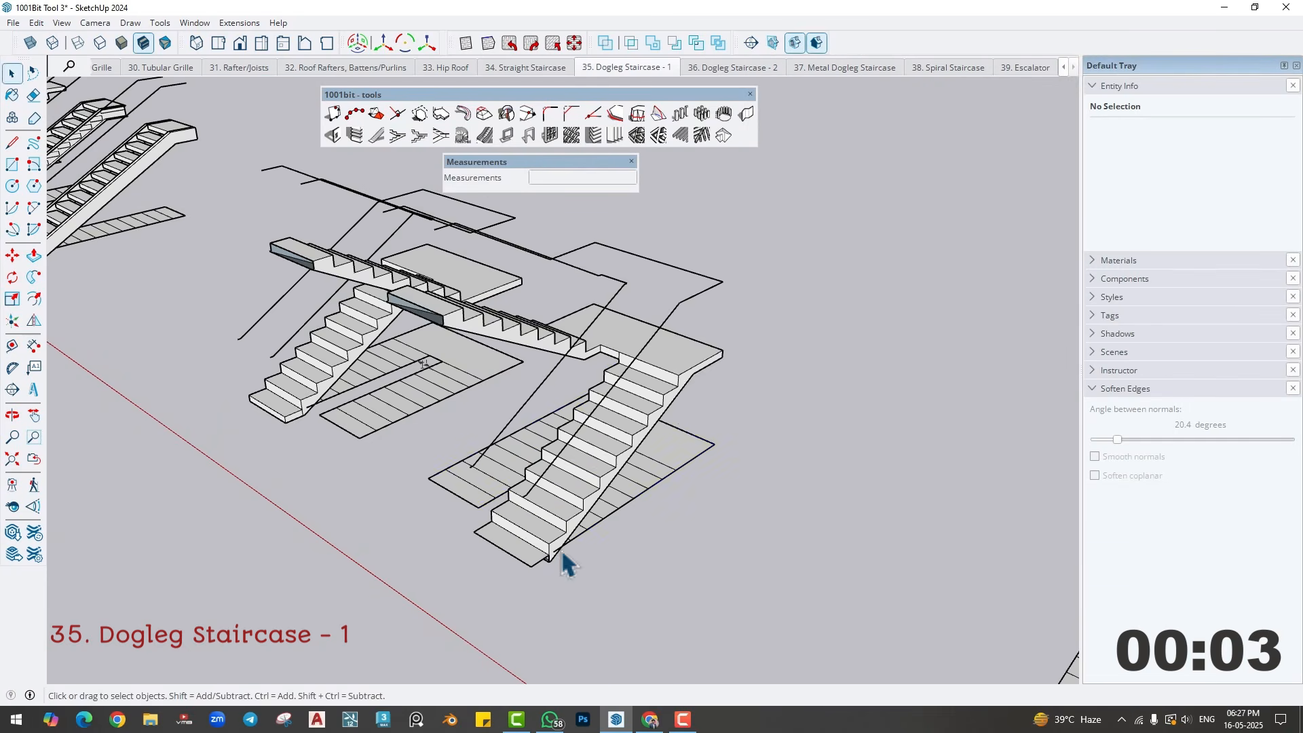
pyautogui.moveTo(559, 551); pyautogui.dragTo(634, 500, button='middle')
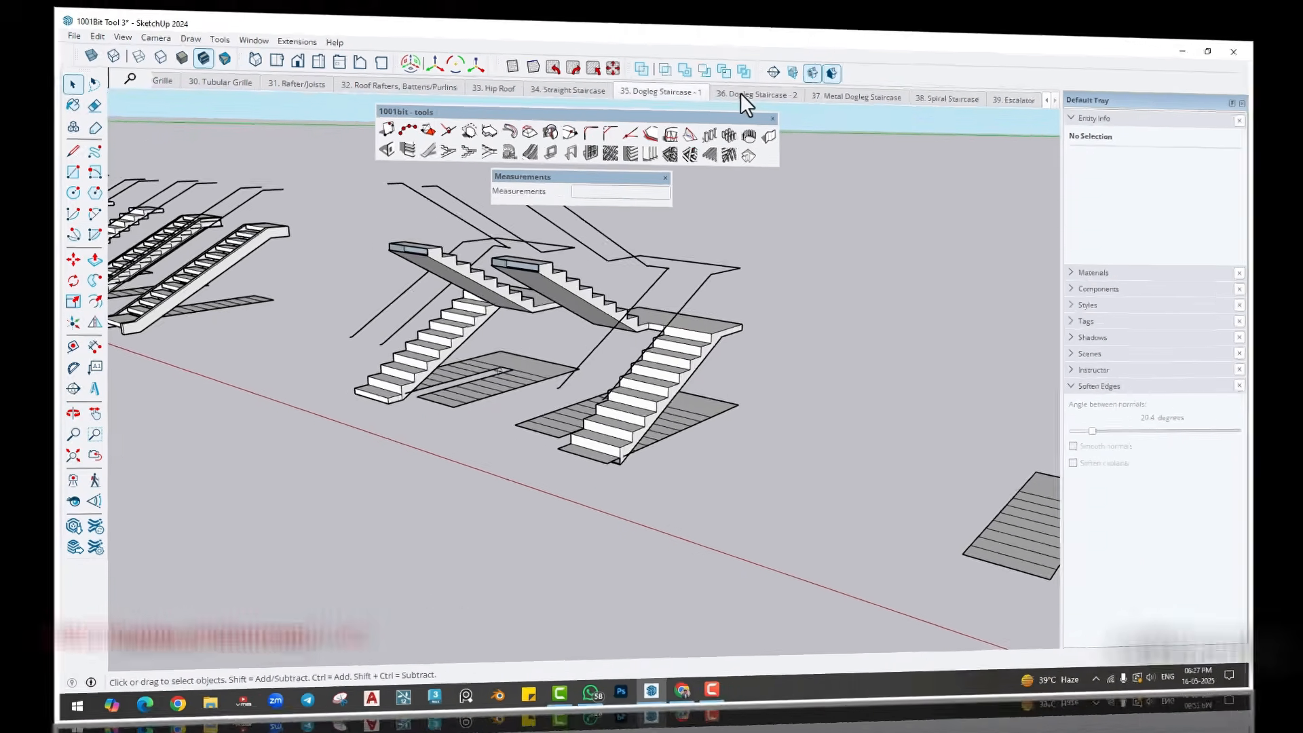
# - Switch to the Dogleg Staircase - 2 scene and build a left-to-right Build Staircase 3 dogleg staircase on the first plan outline
pyautogui.click(717, 70)
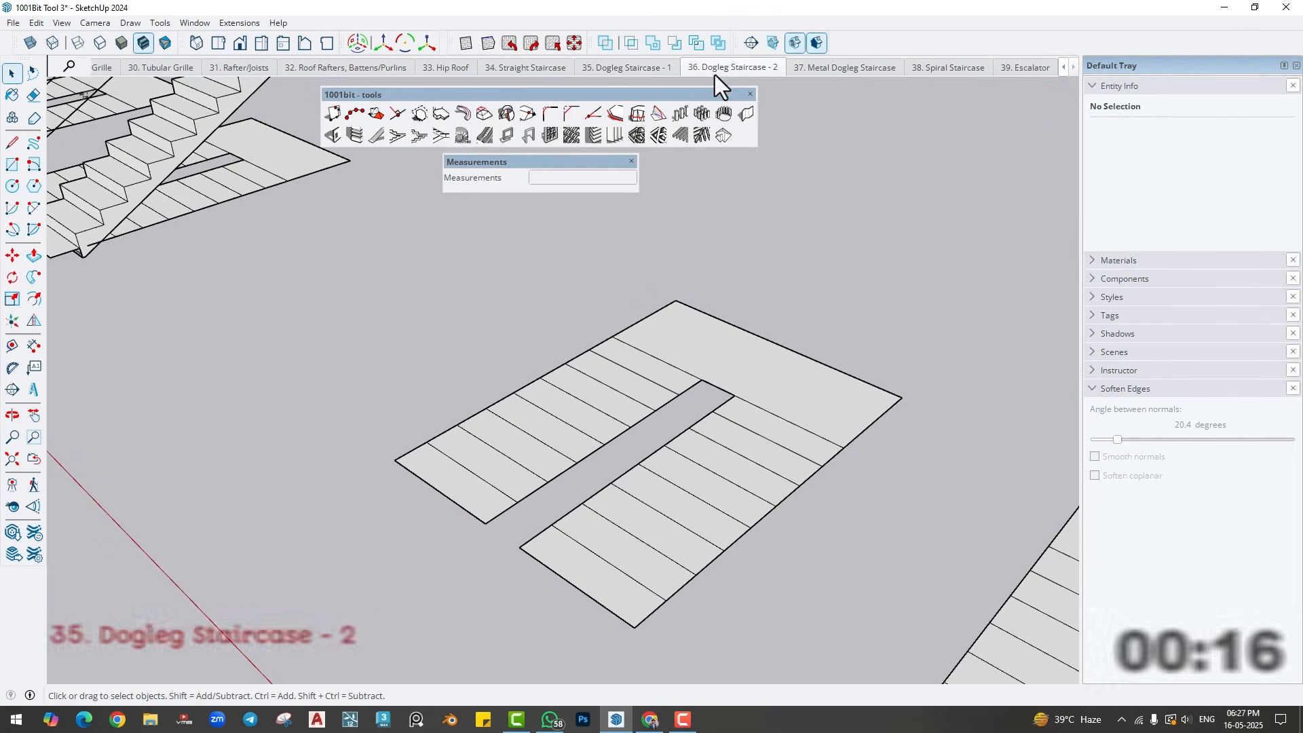
pyautogui.click(419, 136)
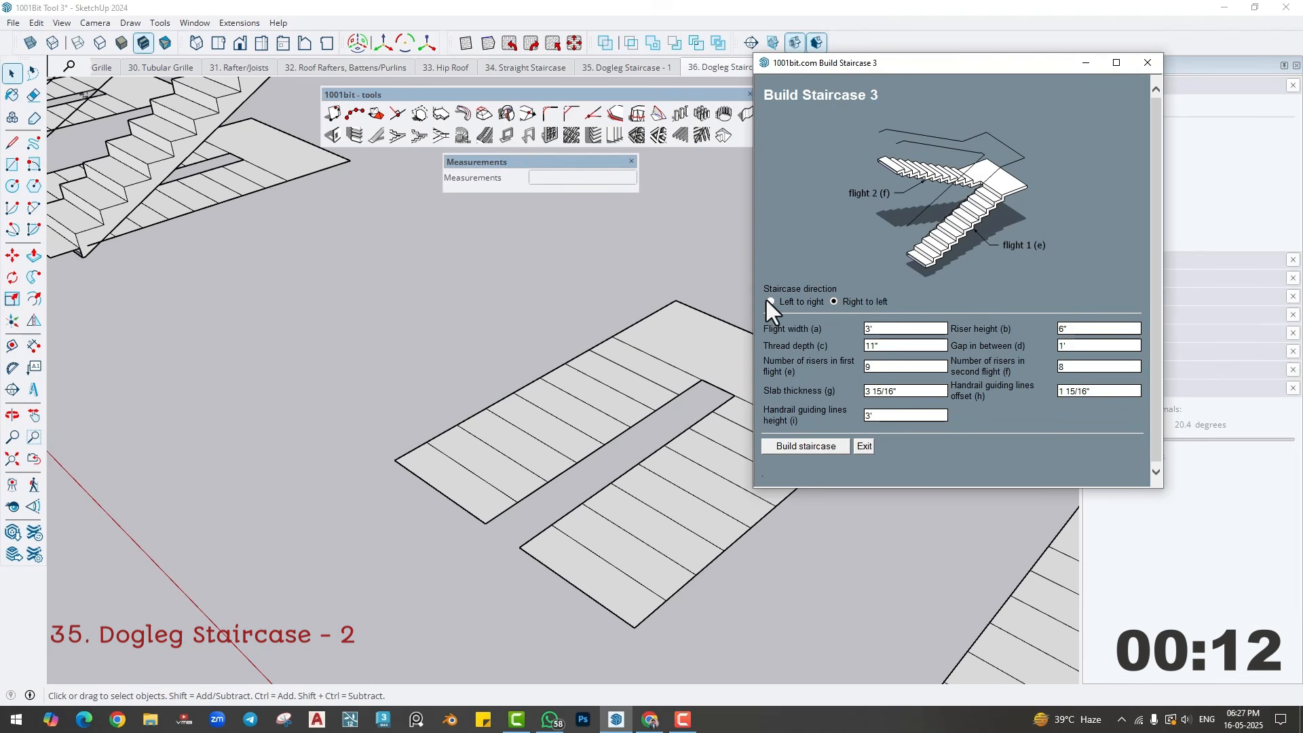
pyautogui.click(770, 301)
pyautogui.click(807, 446)
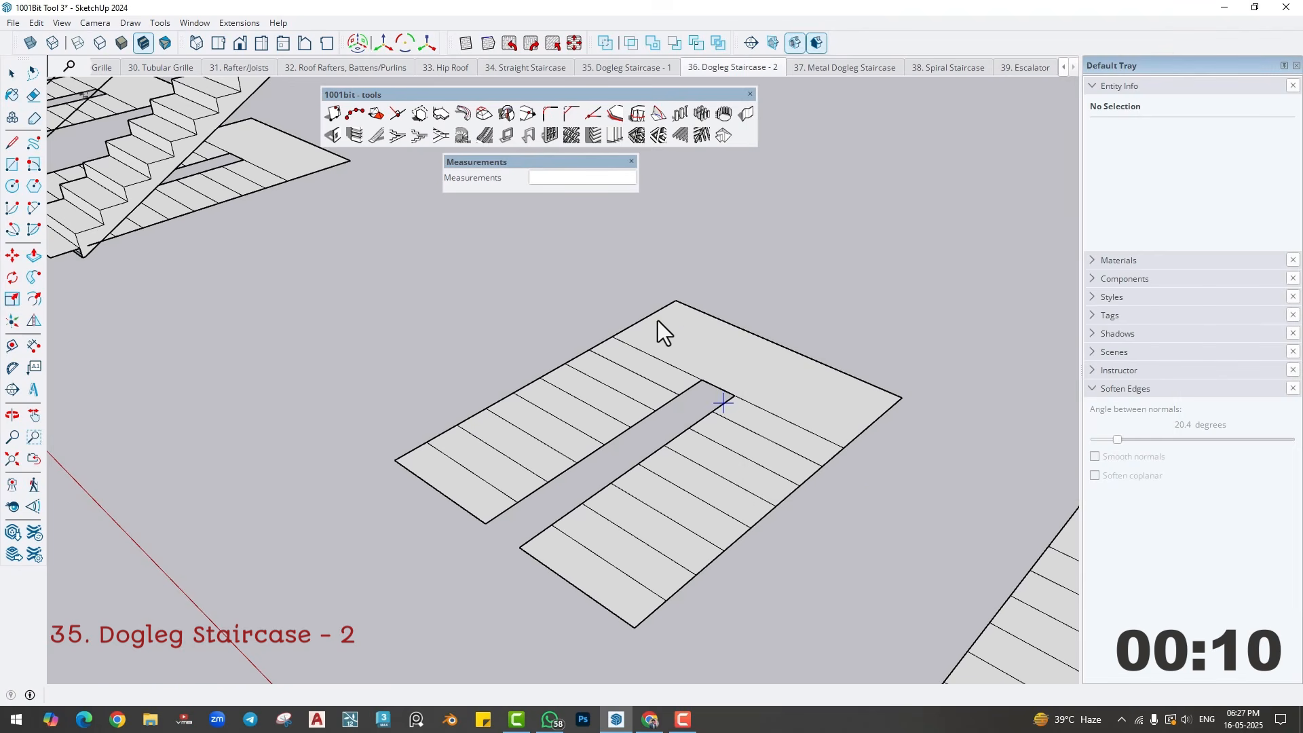
pyautogui.click(406, 466)
# - Build a right-to-left Build Staircase 3 dogleg staircase on the second outline, from the landing's outer corner to the foot of the flight
pyautogui.scroll(-5, 577, 407)
pyautogui.keyDown('shift'); pyautogui.moveTo(558, 437); pyautogui.dragTo(345, 343, button='middle'); pyautogui.keyUp('shift')
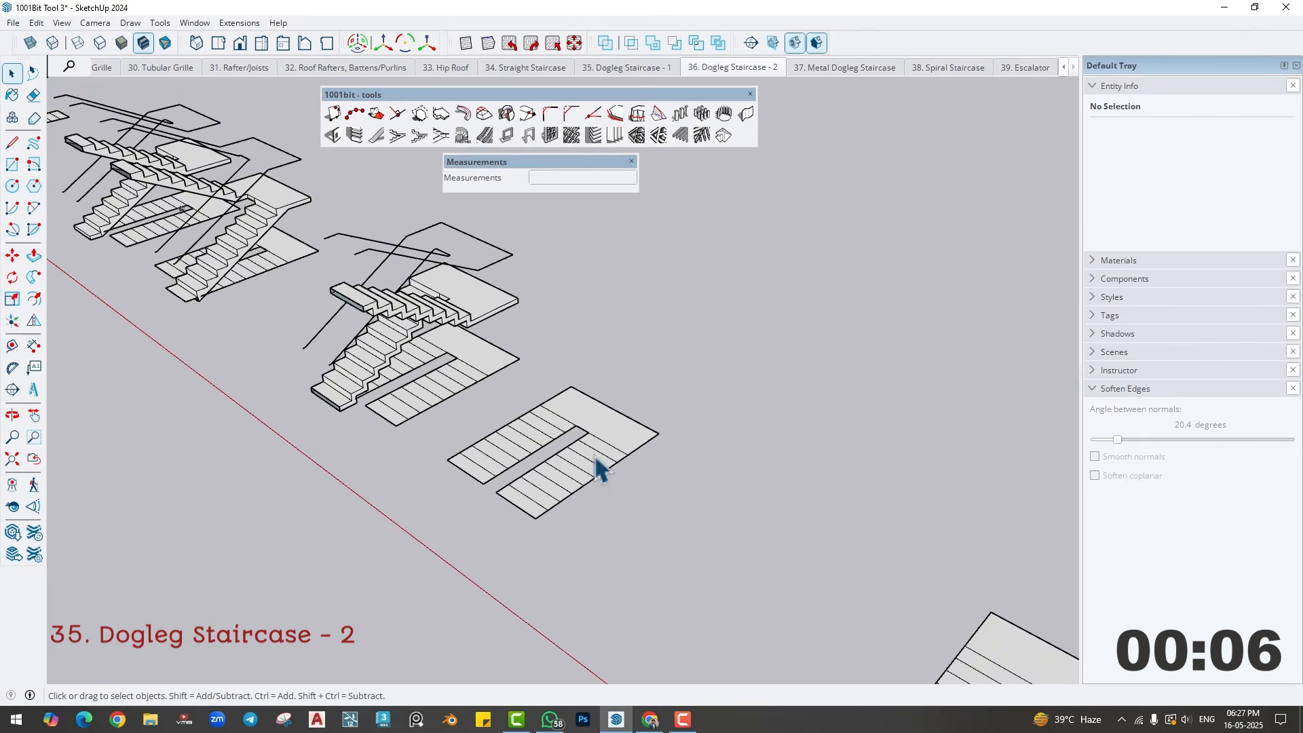
pyautogui.scroll(3, 596, 462)
pyautogui.click(418, 137)
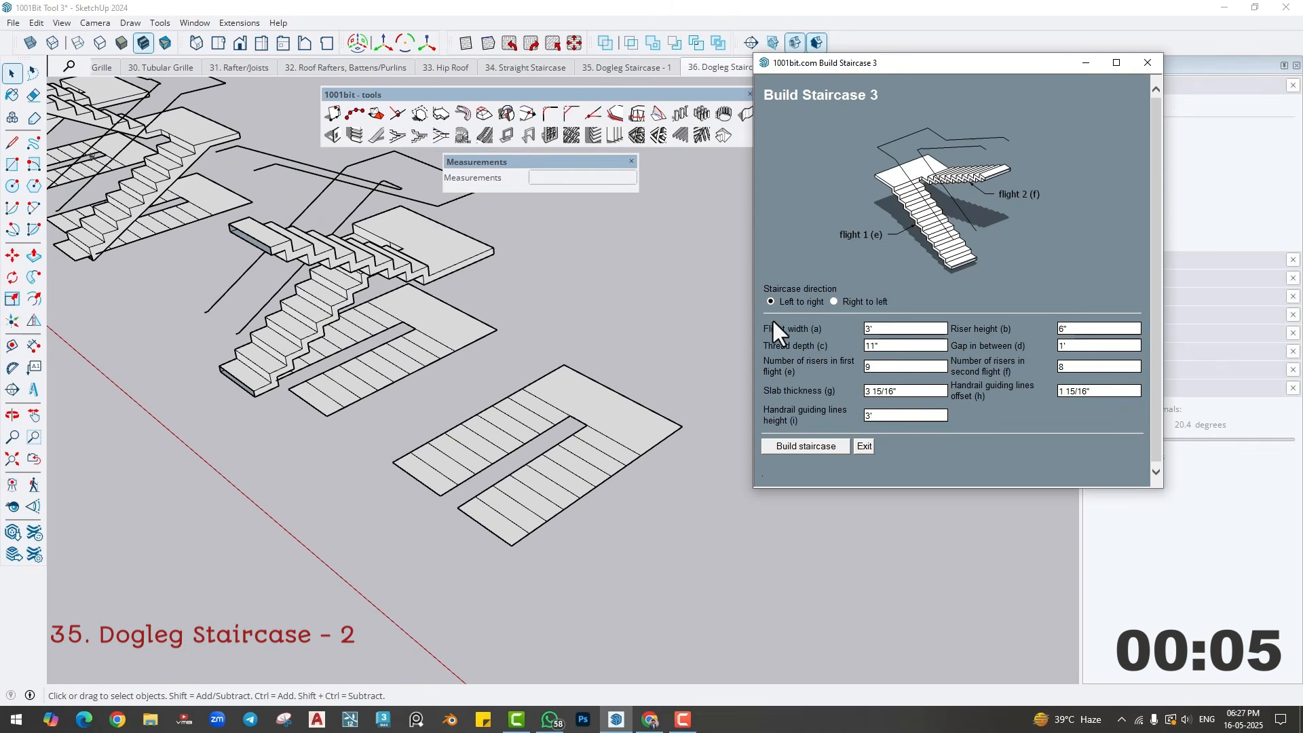
pyautogui.click(833, 300)
pyautogui.click(805, 444)
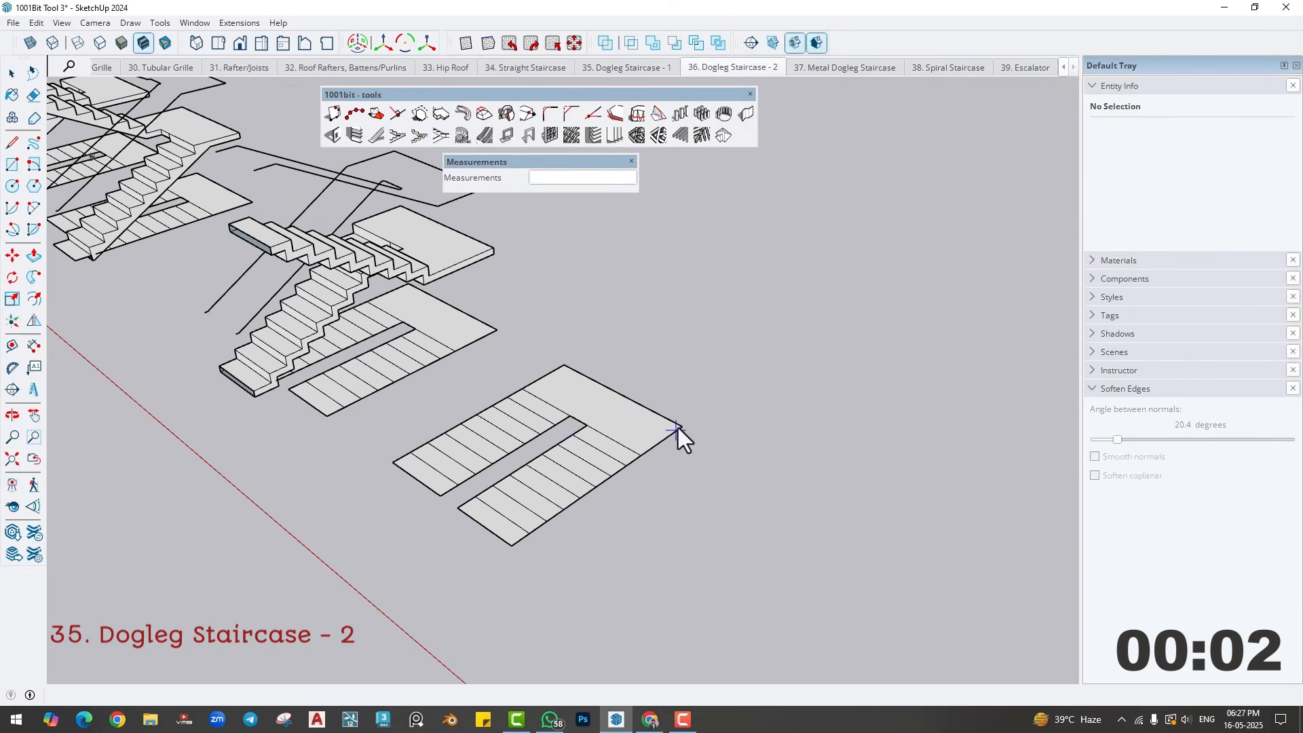
pyautogui.click(515, 546)
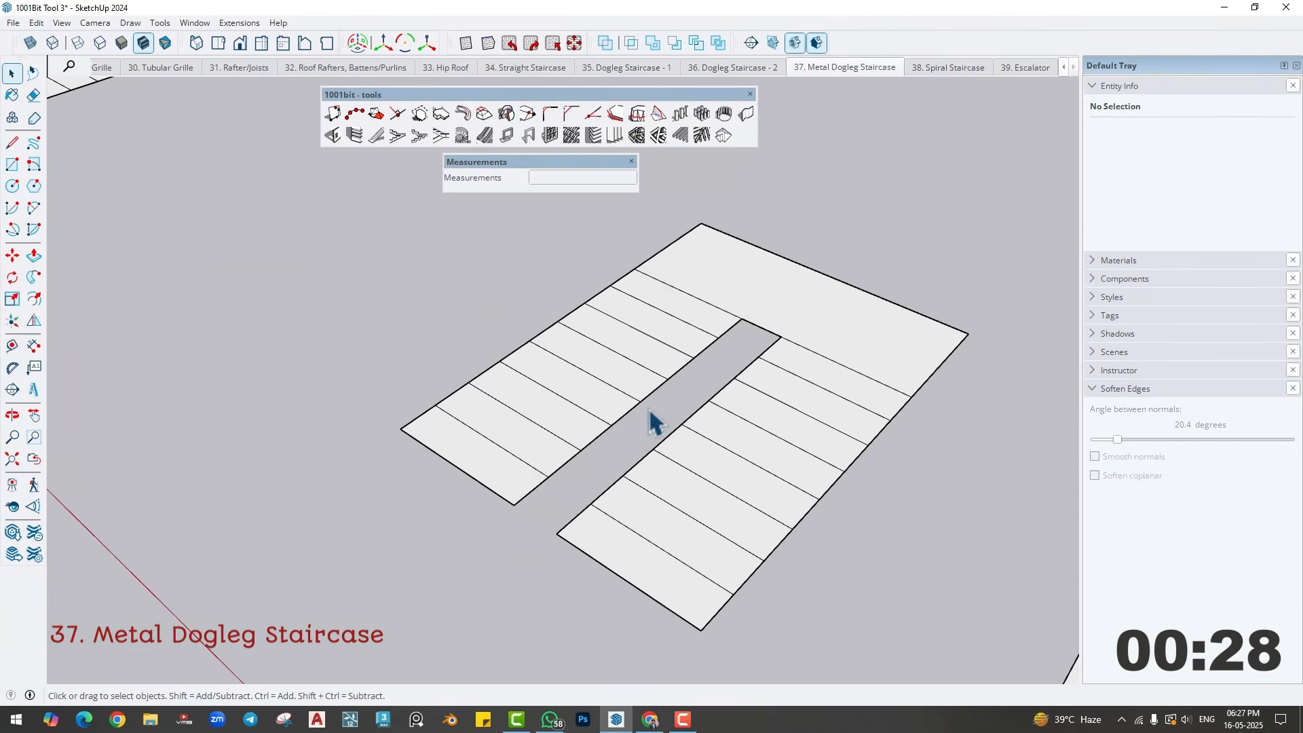
# - In the Metal Dogleg Staircase scene, build a left-to-right metal/timber dogleg staircase with Steel [ section stringers on the first plan outline
pyautogui.moveTo(655, 422); pyautogui.dragTo(582, 431, button='middle')
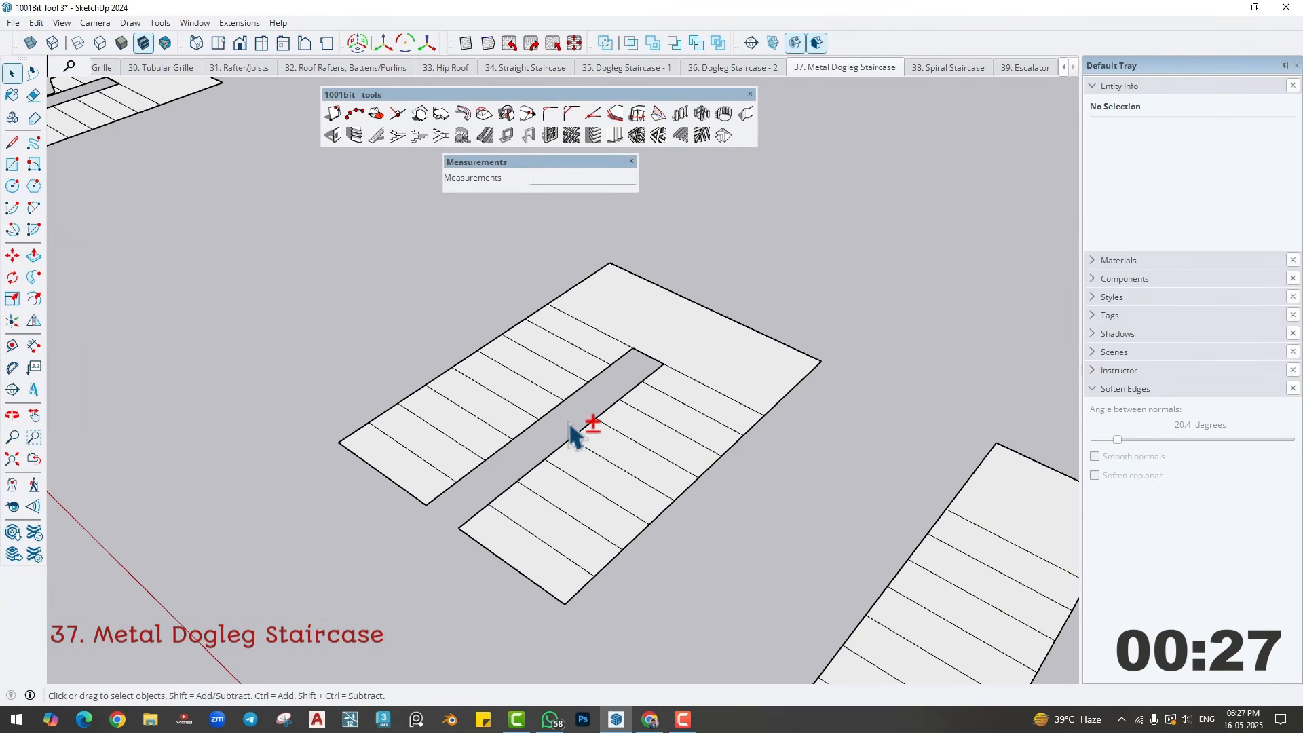
pyautogui.click(441, 135)
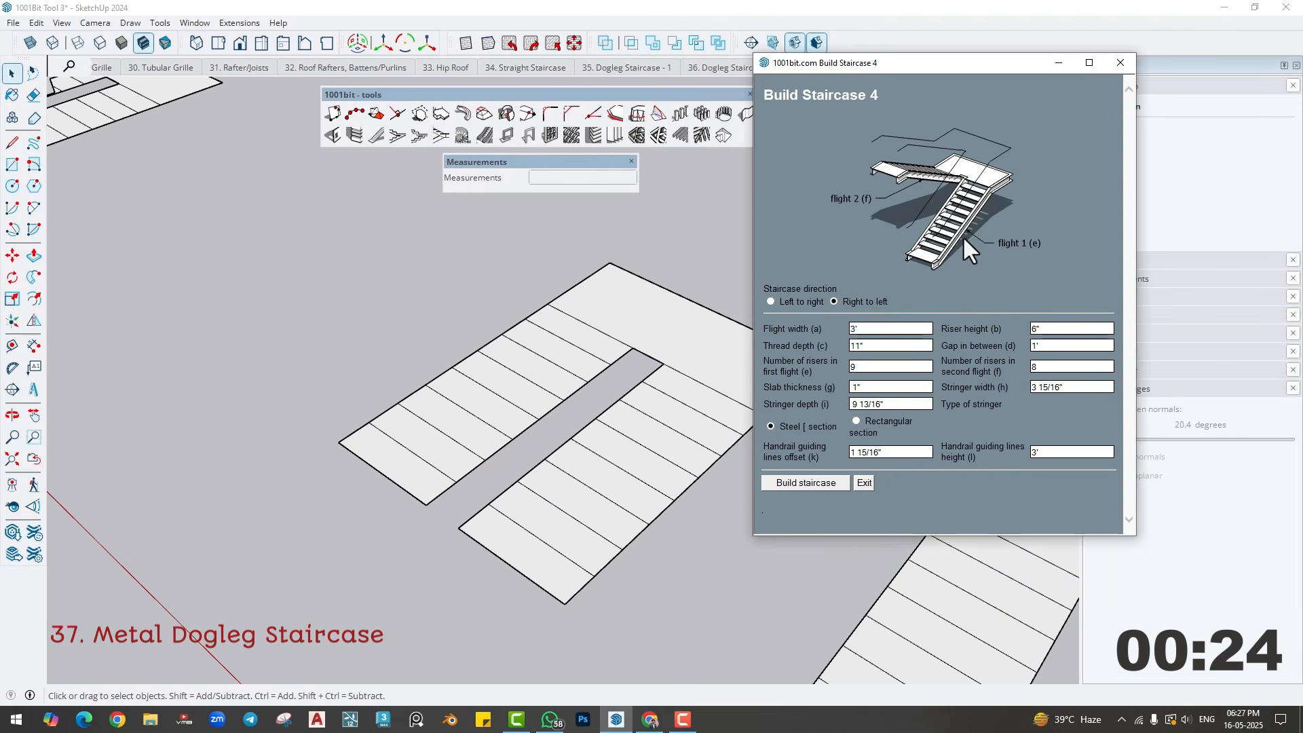
pyautogui.click(772, 301)
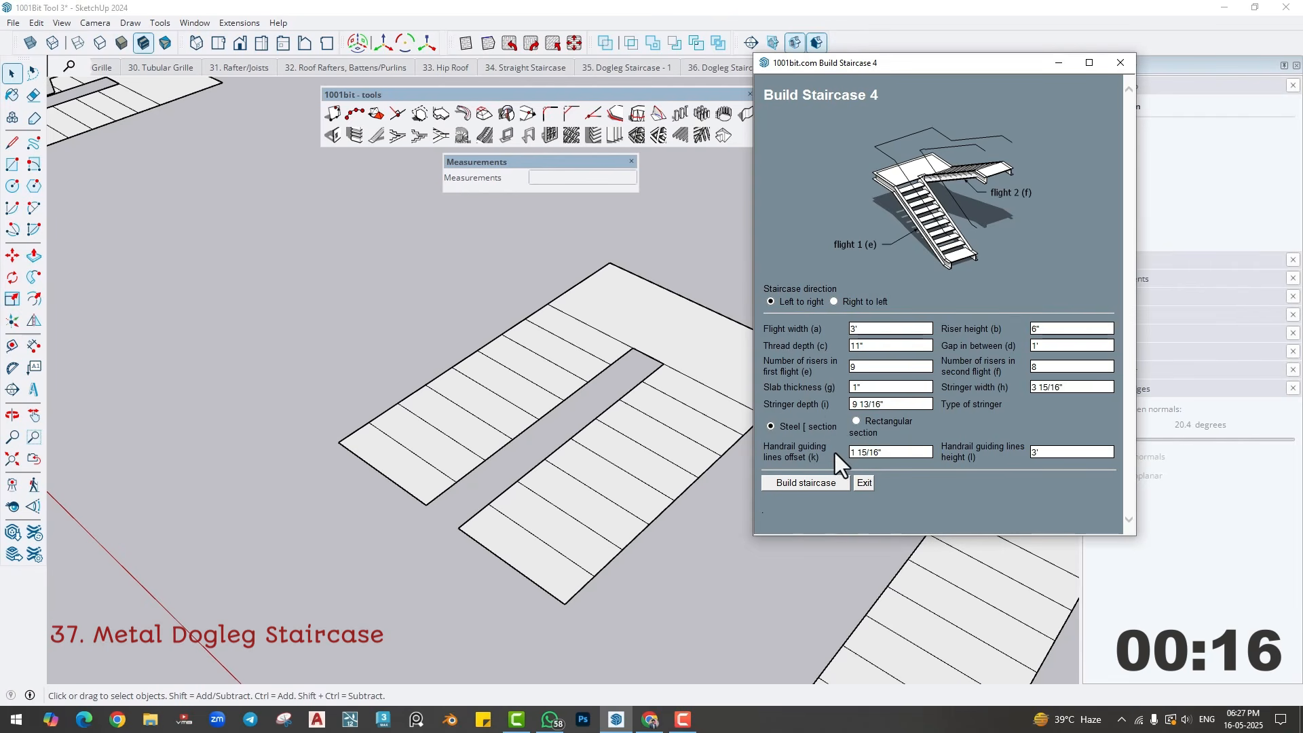
pyautogui.click(812, 483)
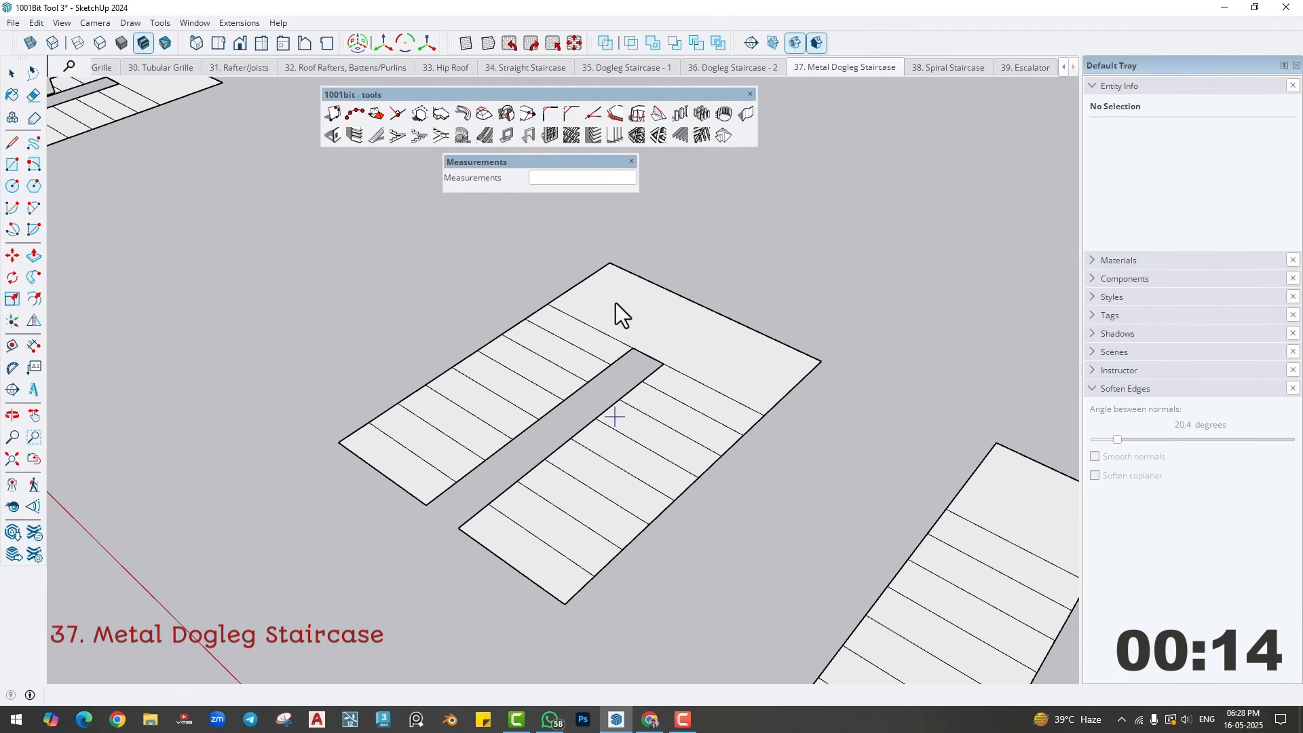
pyautogui.click(610, 263)
pyautogui.click(346, 441)
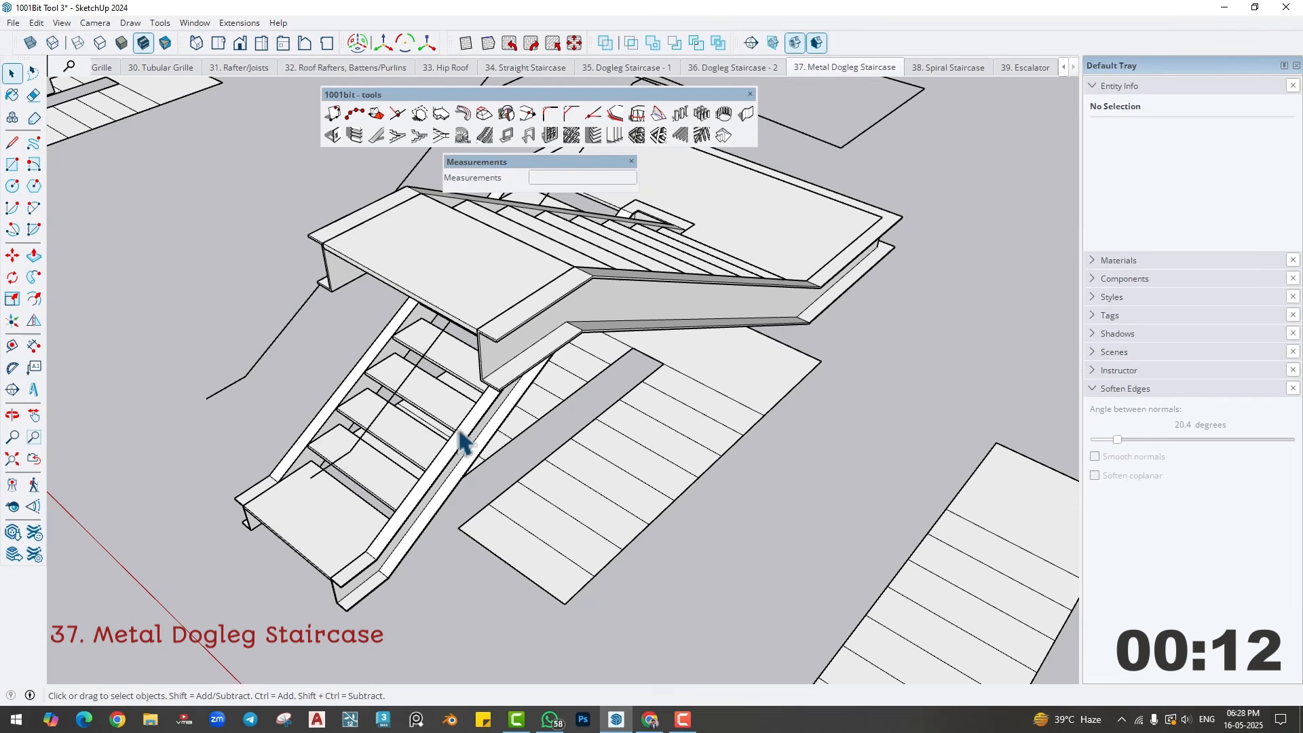
# - Build a left-to-right metal/timber dogleg staircase with Rectangular section stringers on the second plan outline
pyautogui.scroll(-5, 581, 437)
pyautogui.moveTo(619, 493); pyautogui.dragTo(436, 416, button='middle')
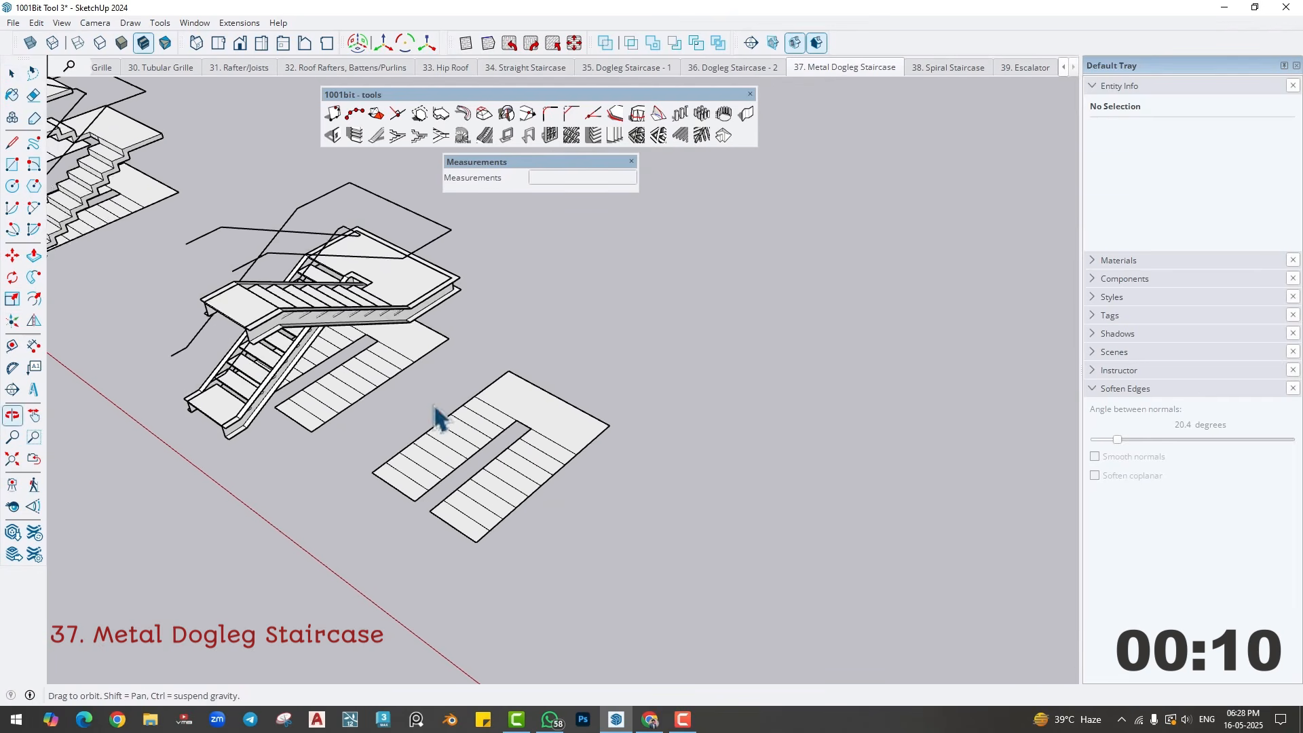
pyautogui.click(430, 139)
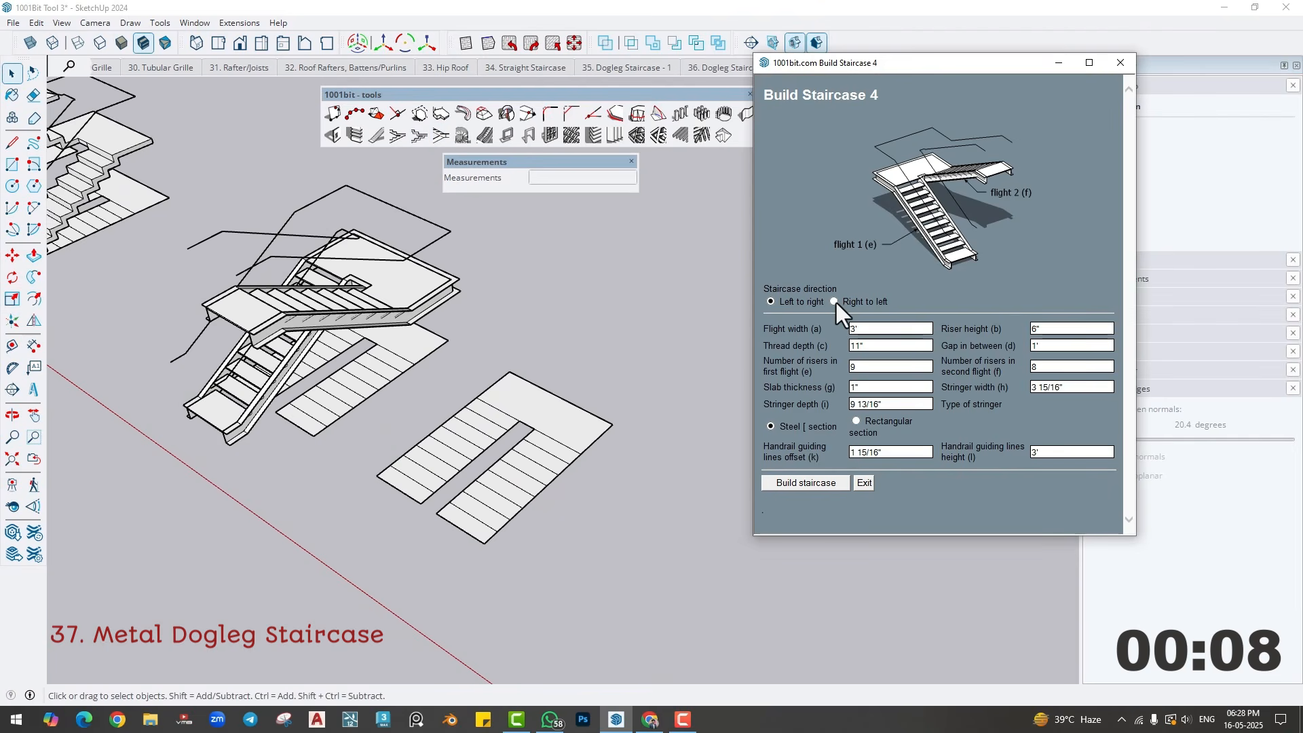
pyautogui.click(854, 422)
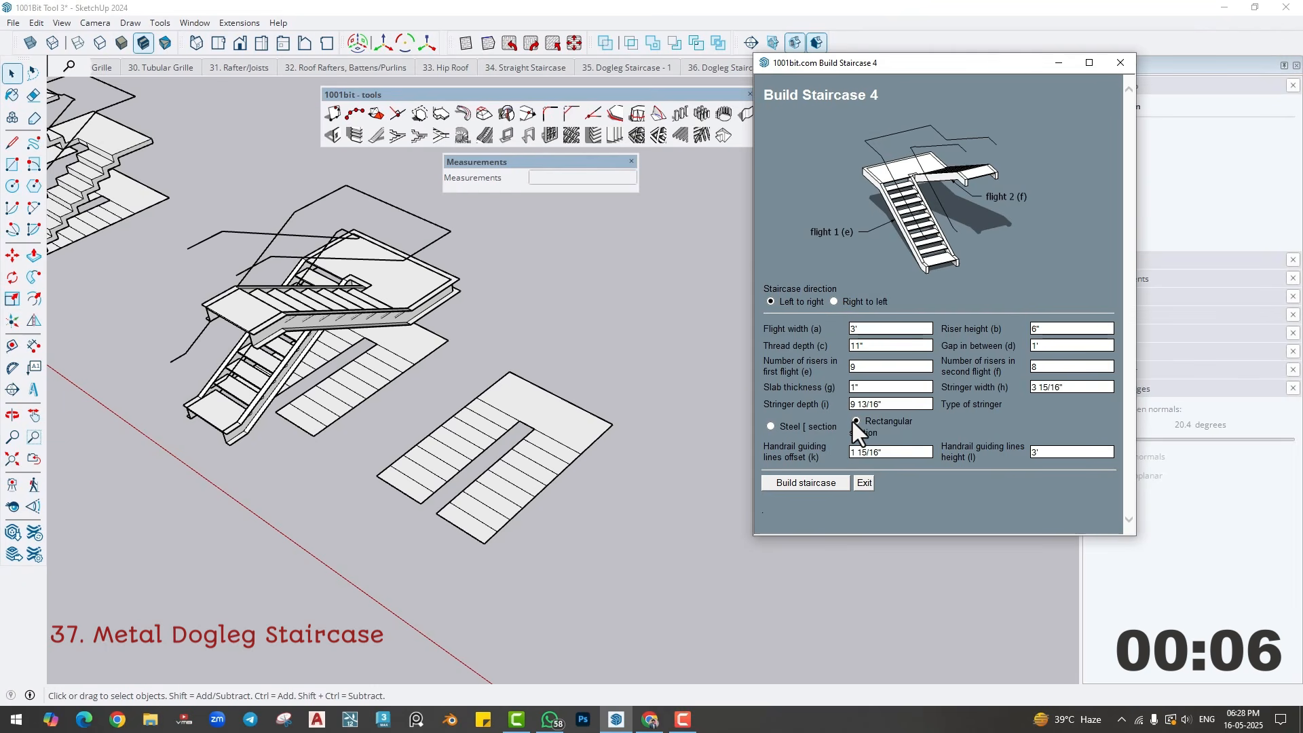
pyautogui.click(805, 483)
pyautogui.click(380, 475)
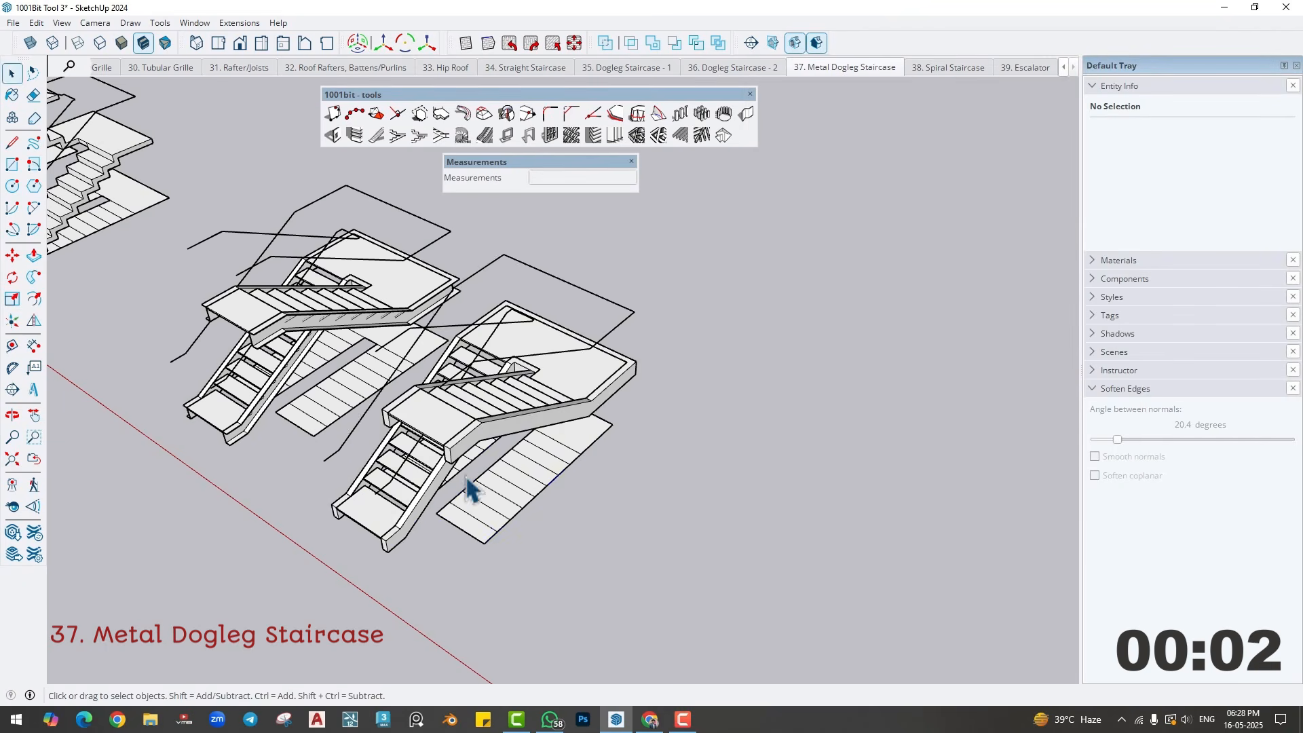
pyautogui.moveTo(465, 494); pyautogui.dragTo(621, 410, button='middle')
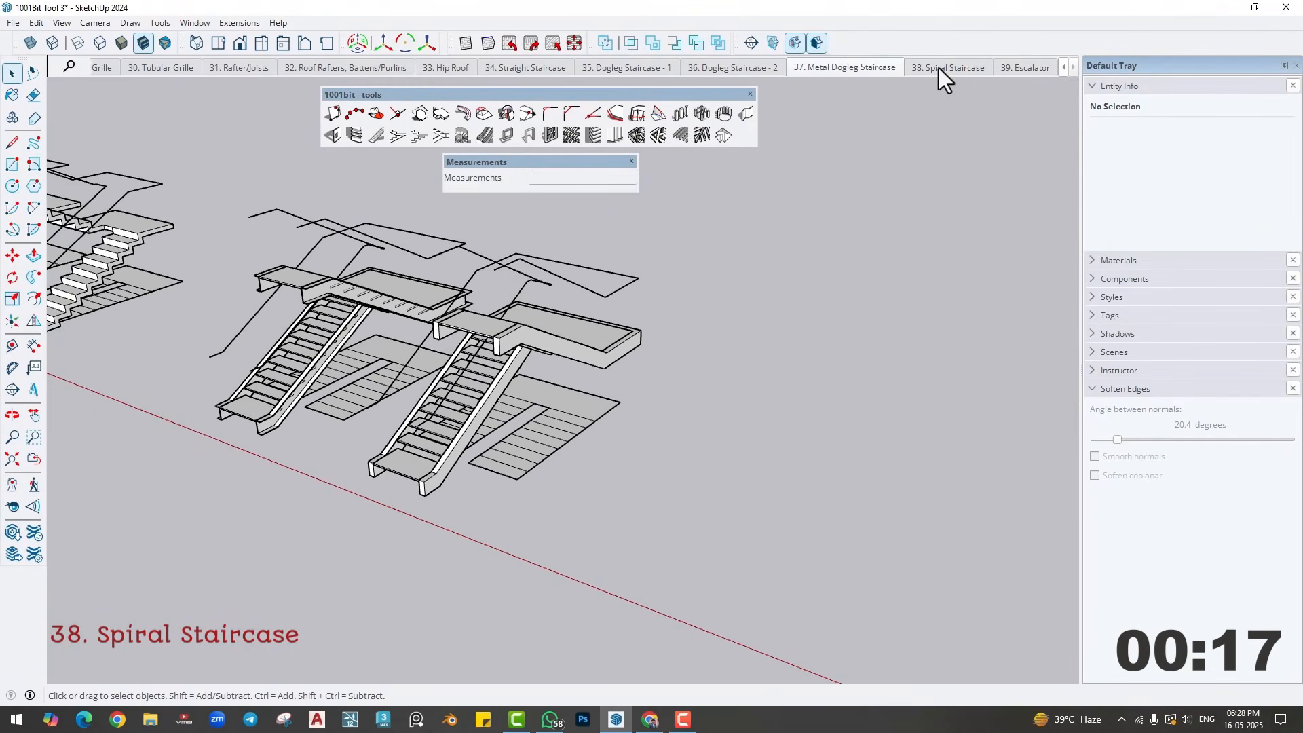
# - Switch to the Spiral Staircase scene and build another Type A spiral staircase with 20 risers, 3' 3 3/8" step width, handrail and intermediate rails
pyautogui.click(938, 68)
pyautogui.moveTo(482, 343); pyautogui.dragTo(441, 475, button='middle')
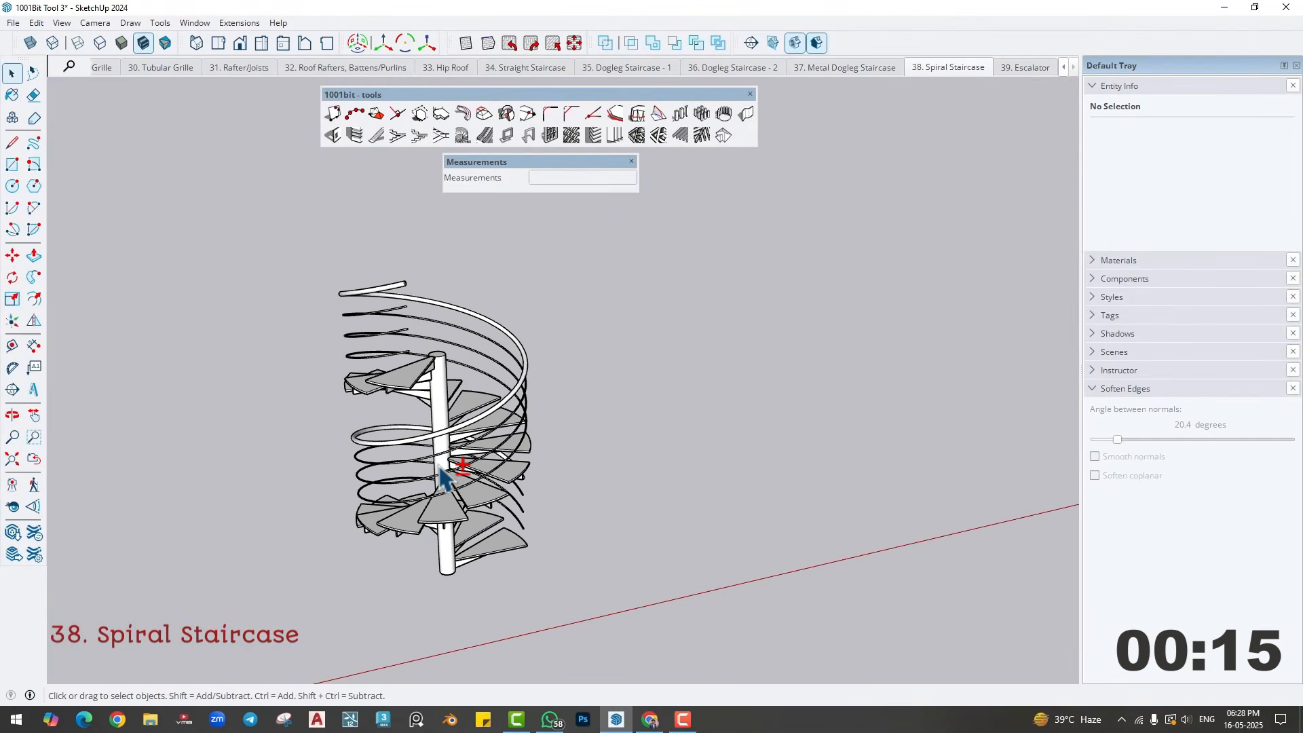
pyautogui.click(463, 135)
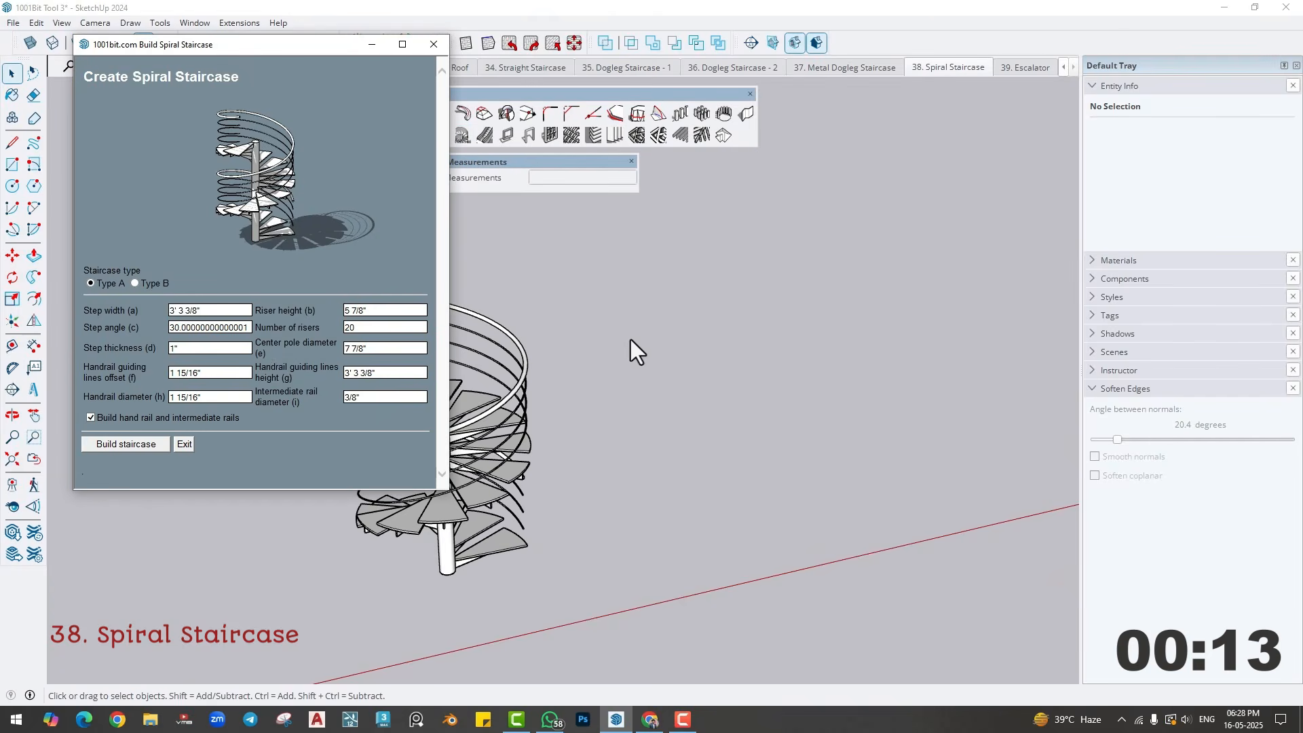
pyautogui.click(221, 310)
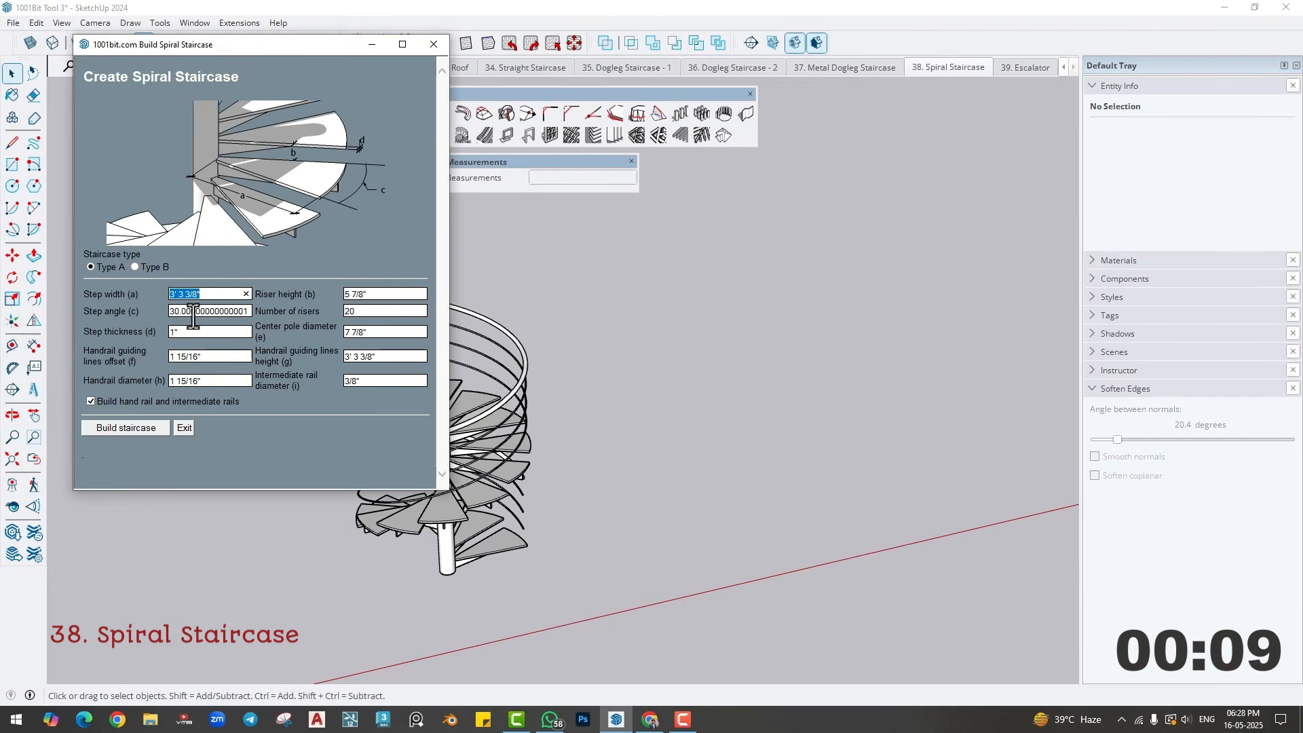
pyautogui.click(133, 429)
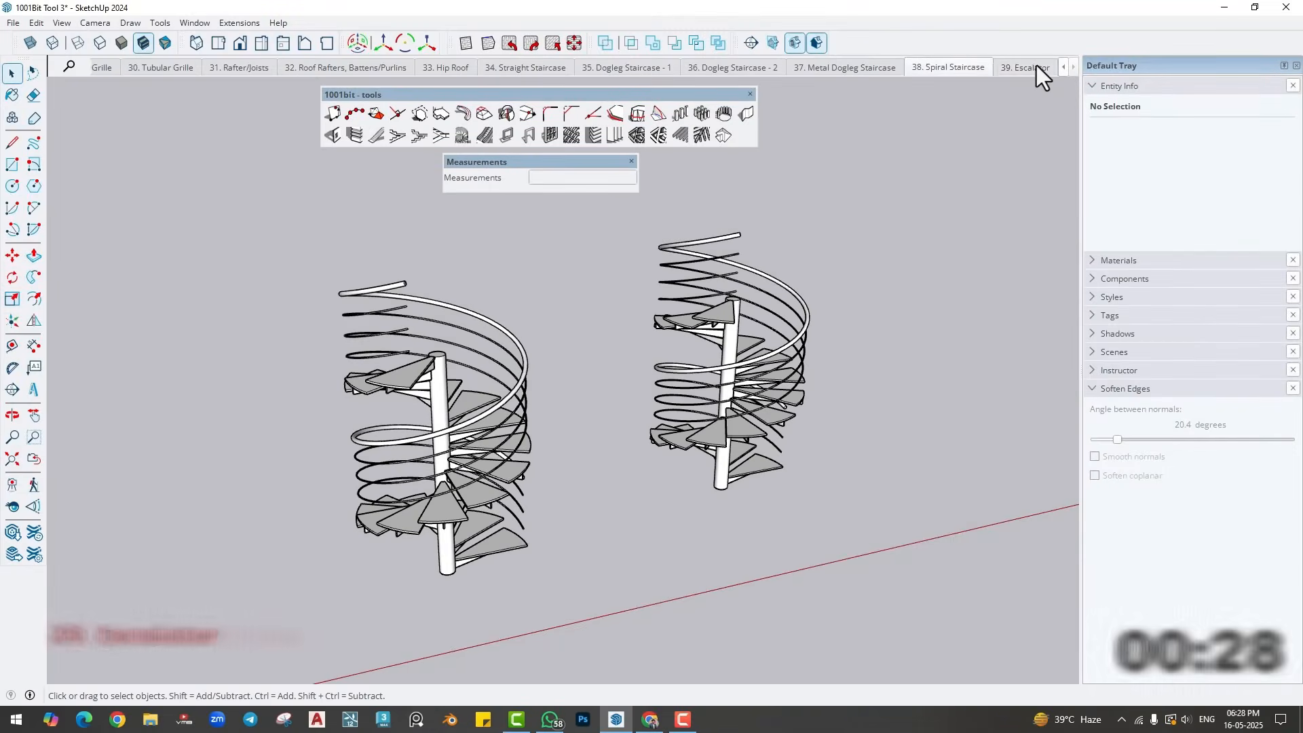
# - Switch to the Escalator scene and start an escalator with 3' 3 3/8" steps, 13/16" side panels and floor-to-floor height calculated from picked points
pyautogui.click(1026, 67)
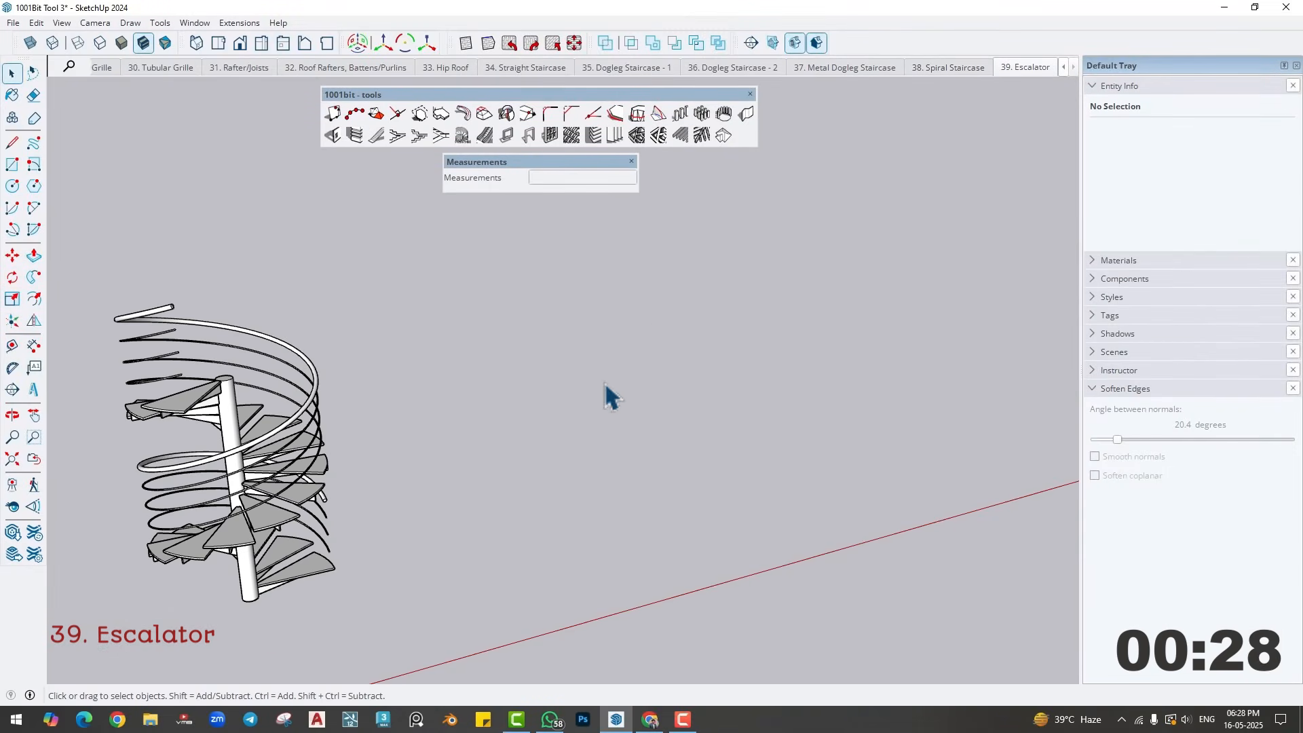
pyautogui.click(484, 135)
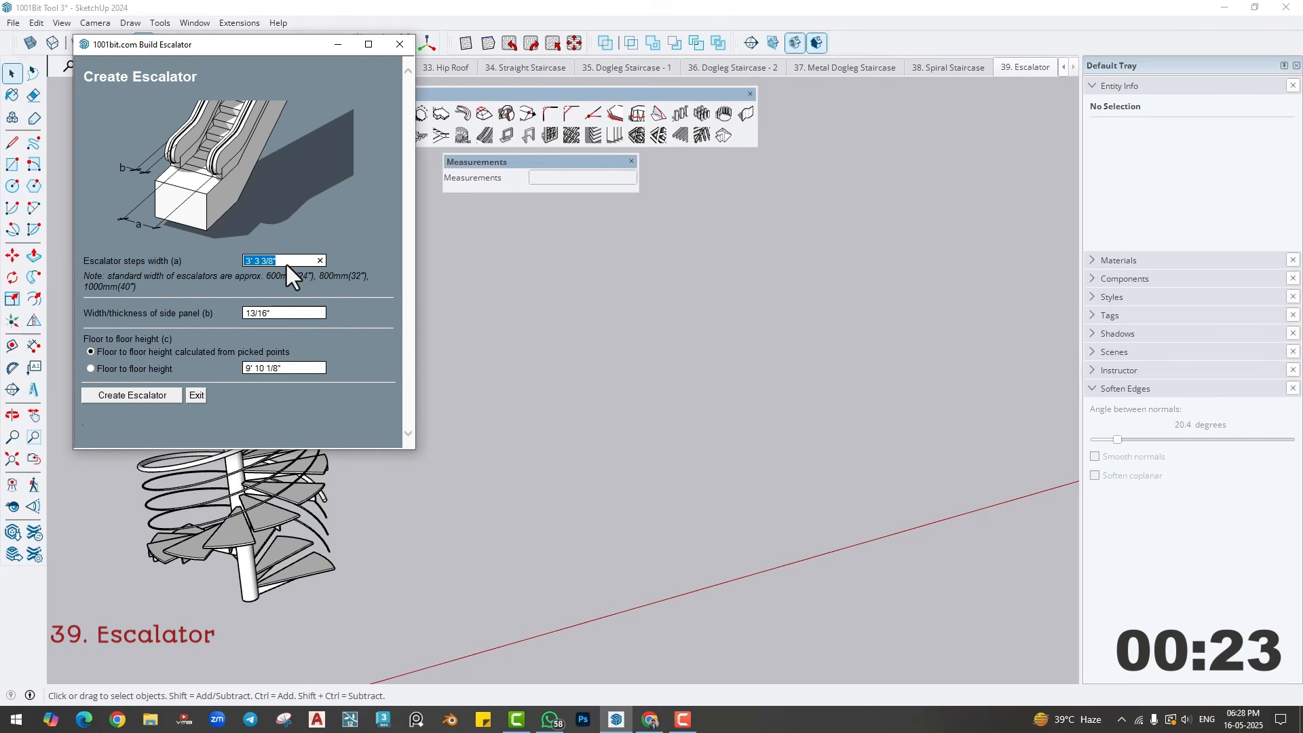
pyautogui.click(284, 314)
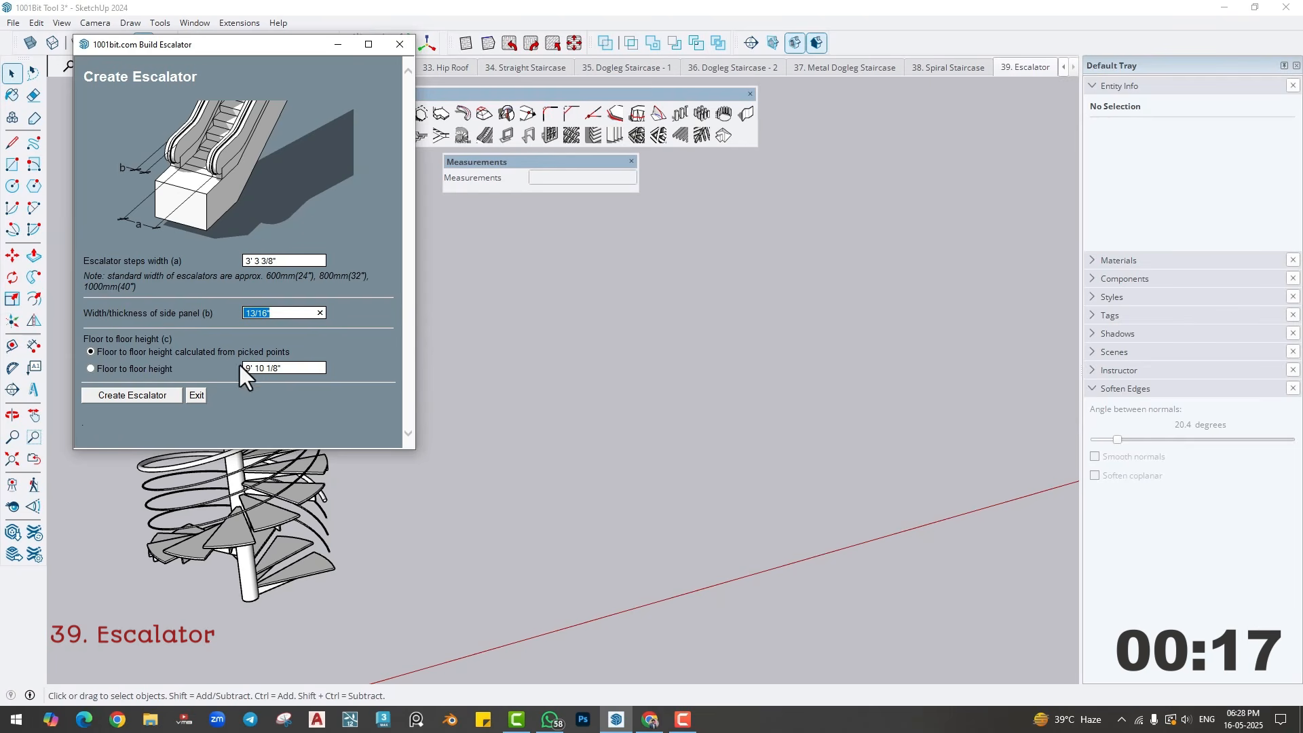
pyautogui.click(293, 368)
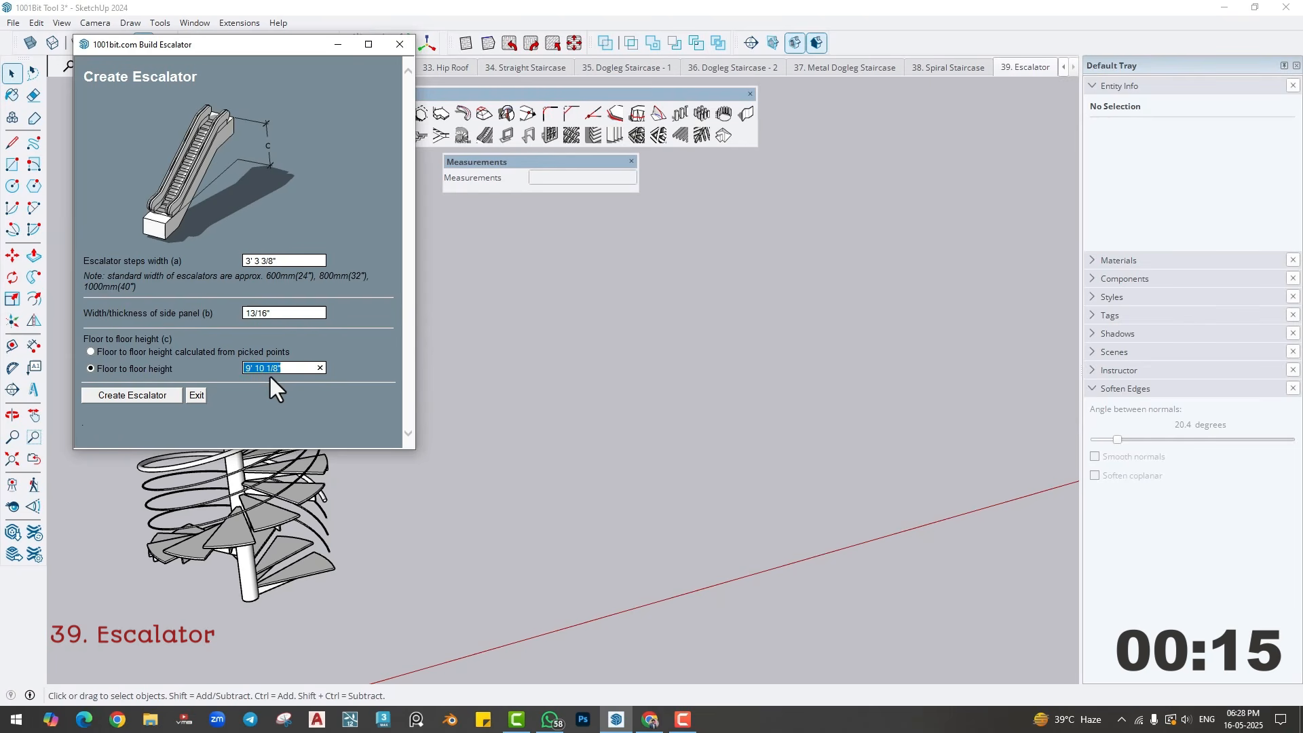
pyautogui.click(90, 351)
pyautogui.click(140, 392)
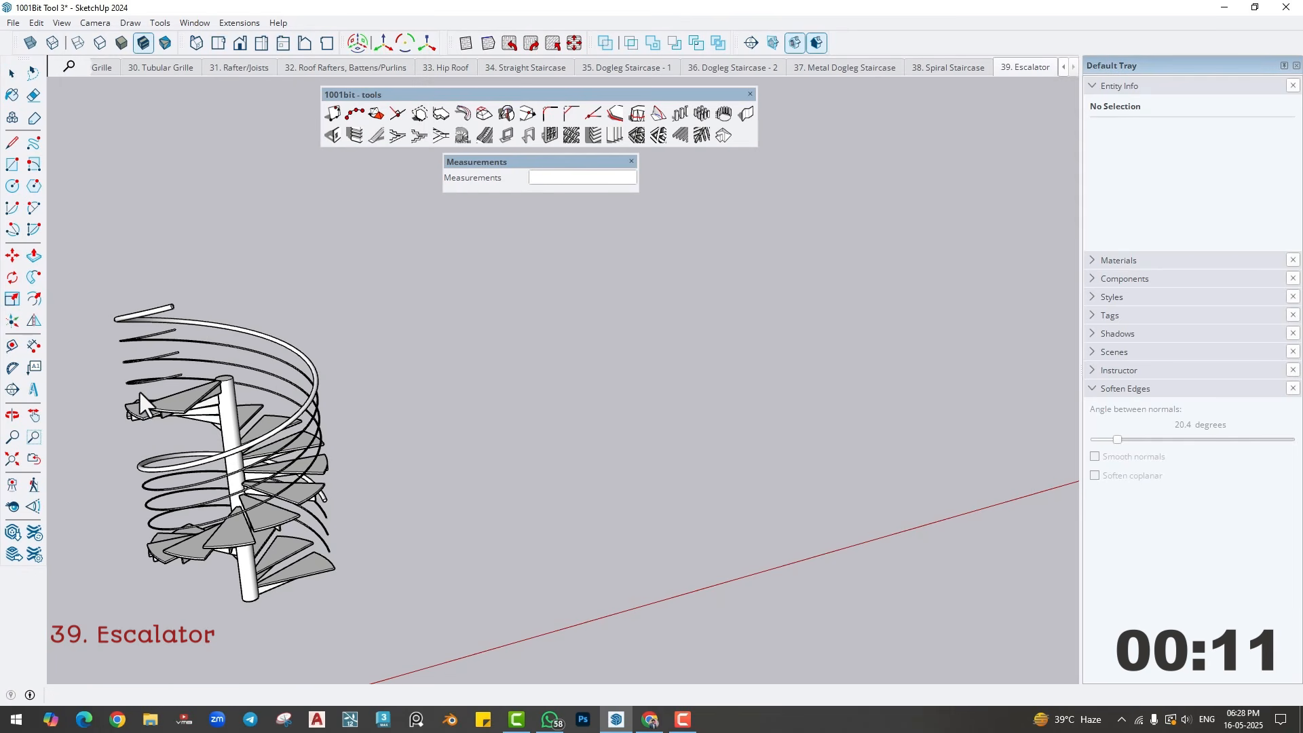
# - Place the escalator on the ground beside the spiral staircases by picking the lower and upper floor points, accepting the dialog's height
pyautogui.click(592, 506)
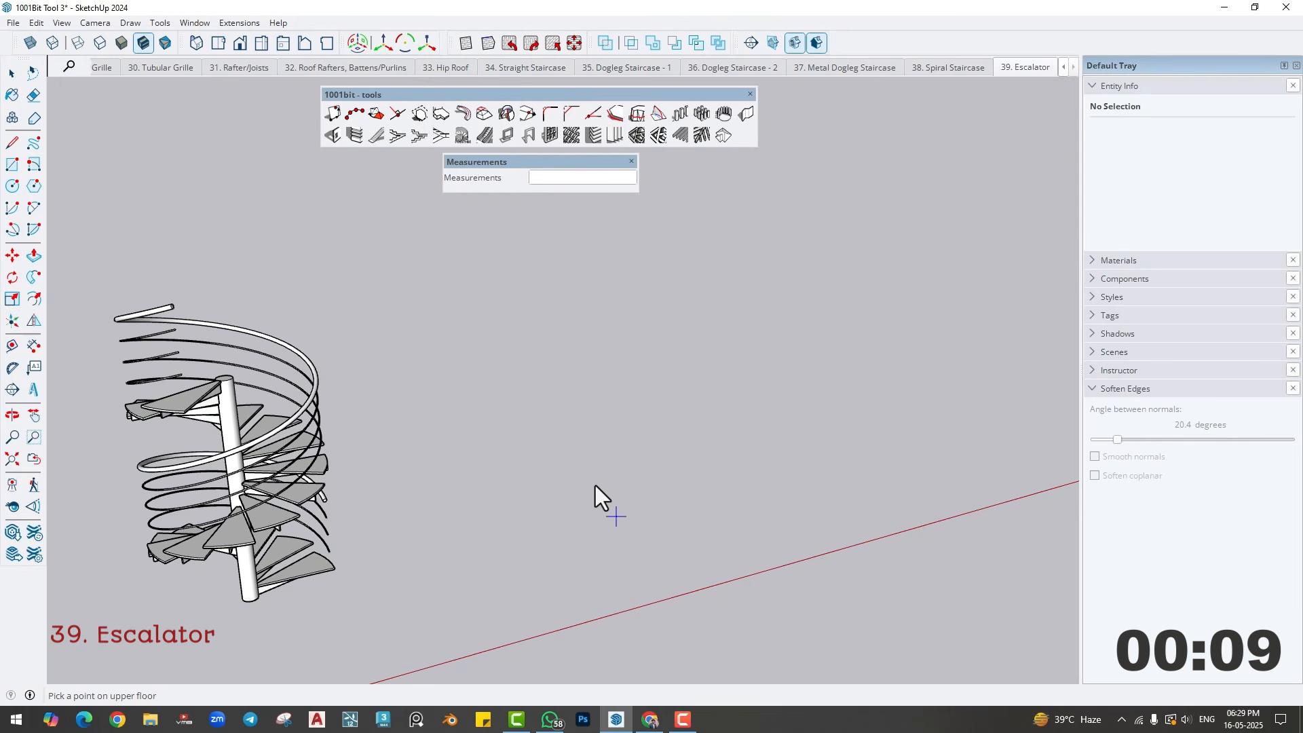
pyautogui.click(536, 437)
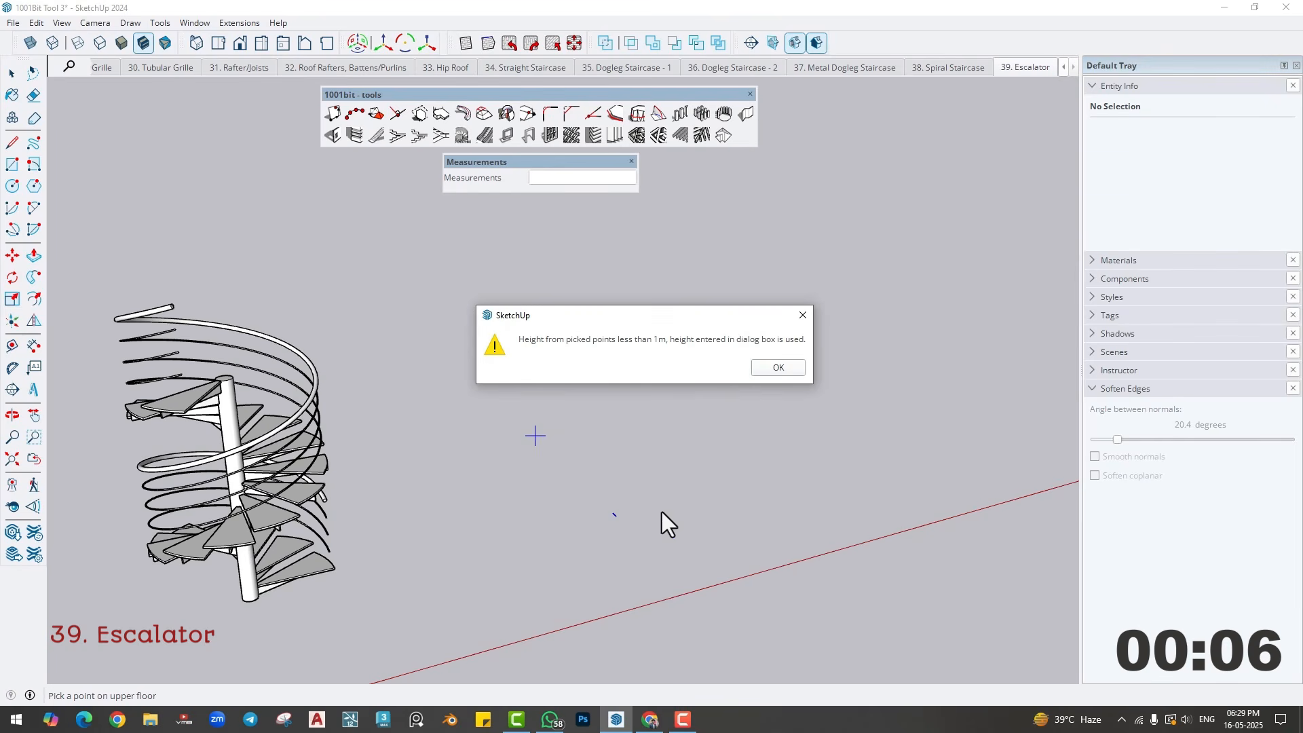
pyautogui.click(770, 372)
pyautogui.moveTo(631, 529); pyautogui.dragTo(563, 509, button='middle')
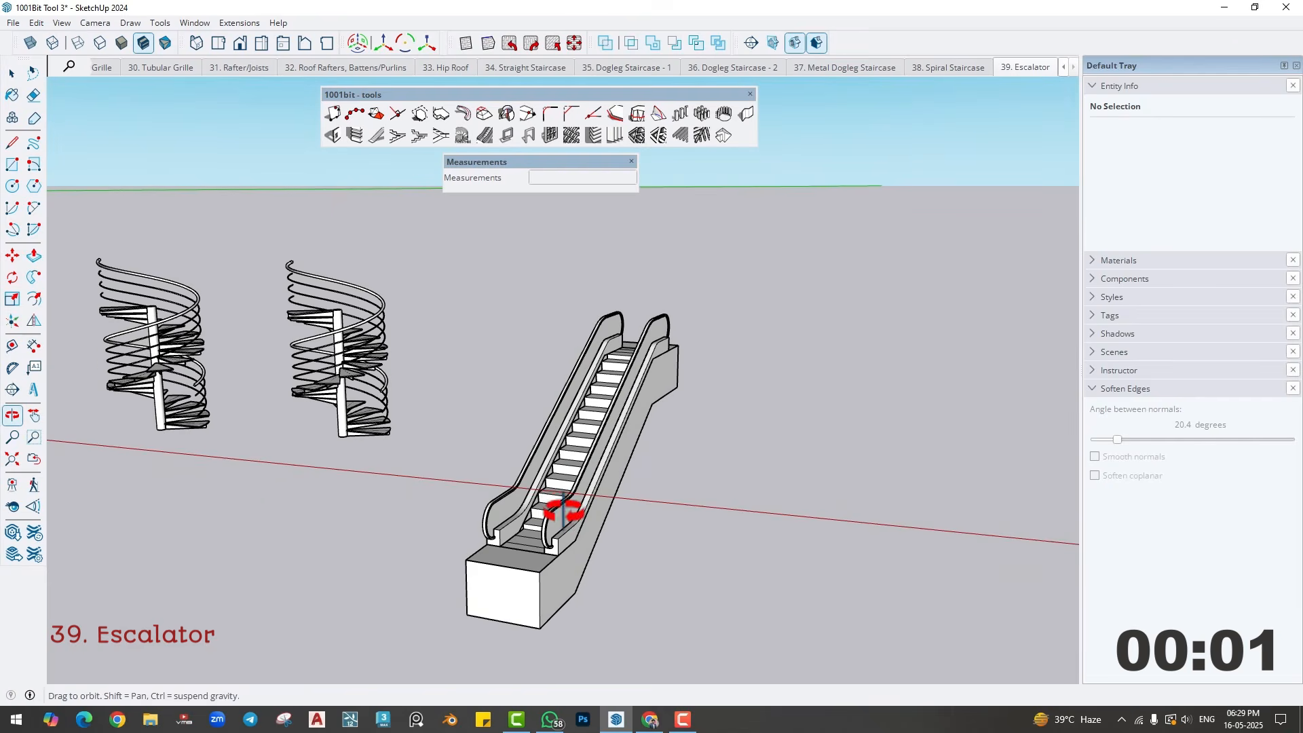